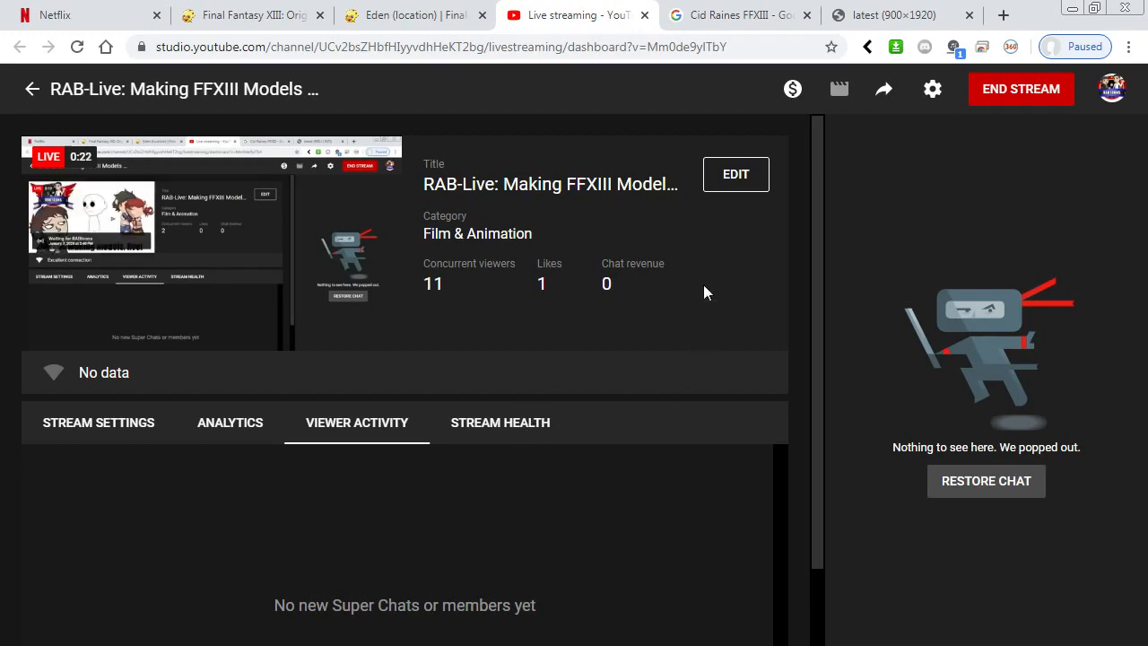
# Insert an ad into the running live stream.
pyautogui.moveTo(234, 242)
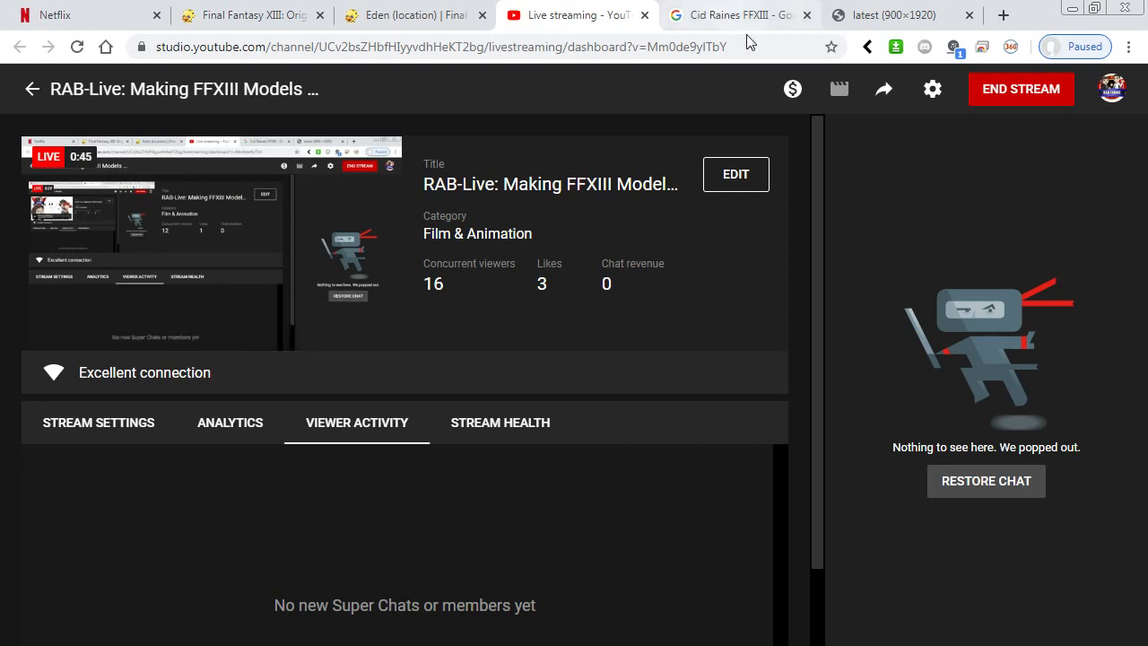
pyautogui.click(786, 93)
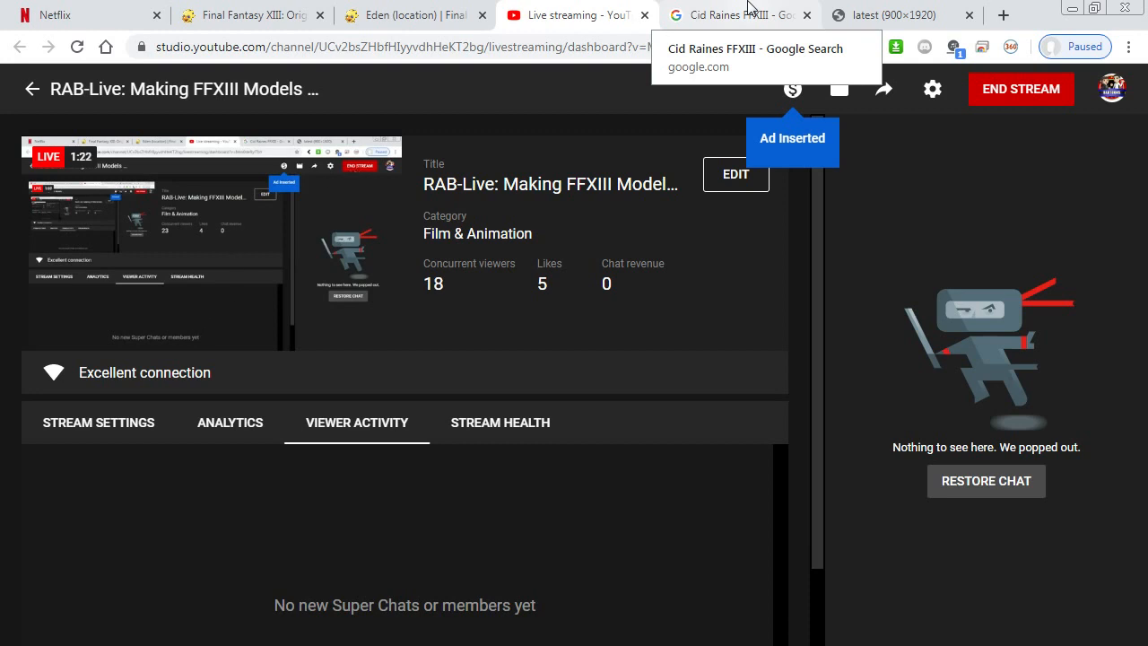
# Switch to iTunes, play the track "Lightning Returns" and minimize the player.
pyautogui.click(751, 7)
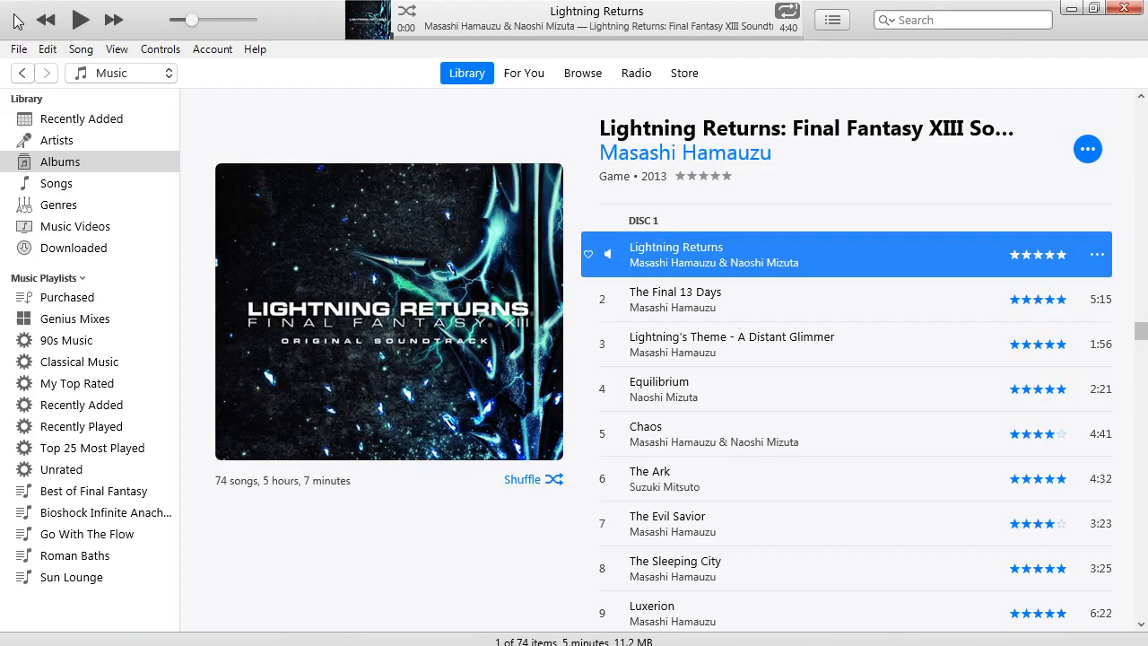
pyautogui.click(80, 20)
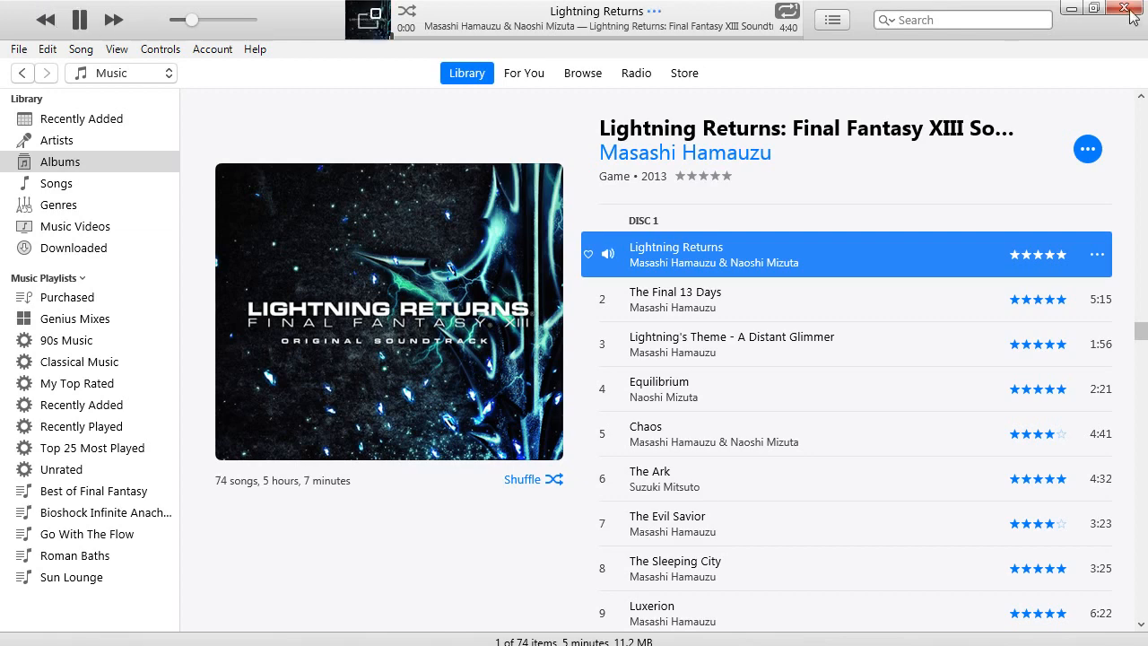
pyautogui.click(1071, 8)
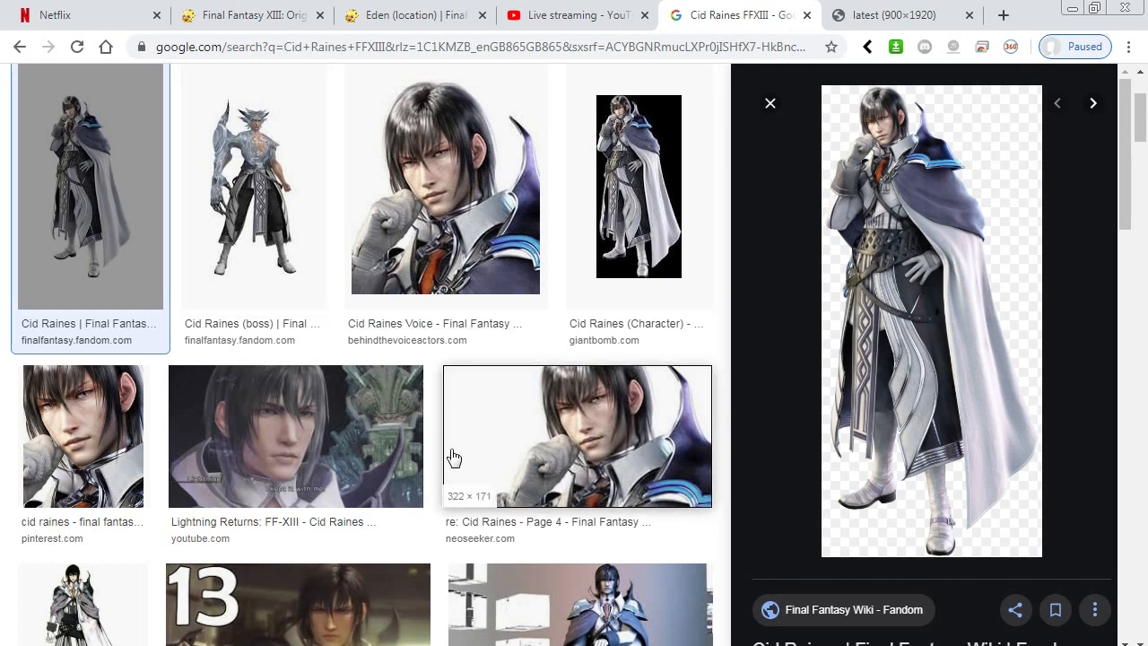
# Show the full-size Cid Raines reference image and size the browser window to fit beside the live chat.
pyautogui.scroll(1, 453, 458)
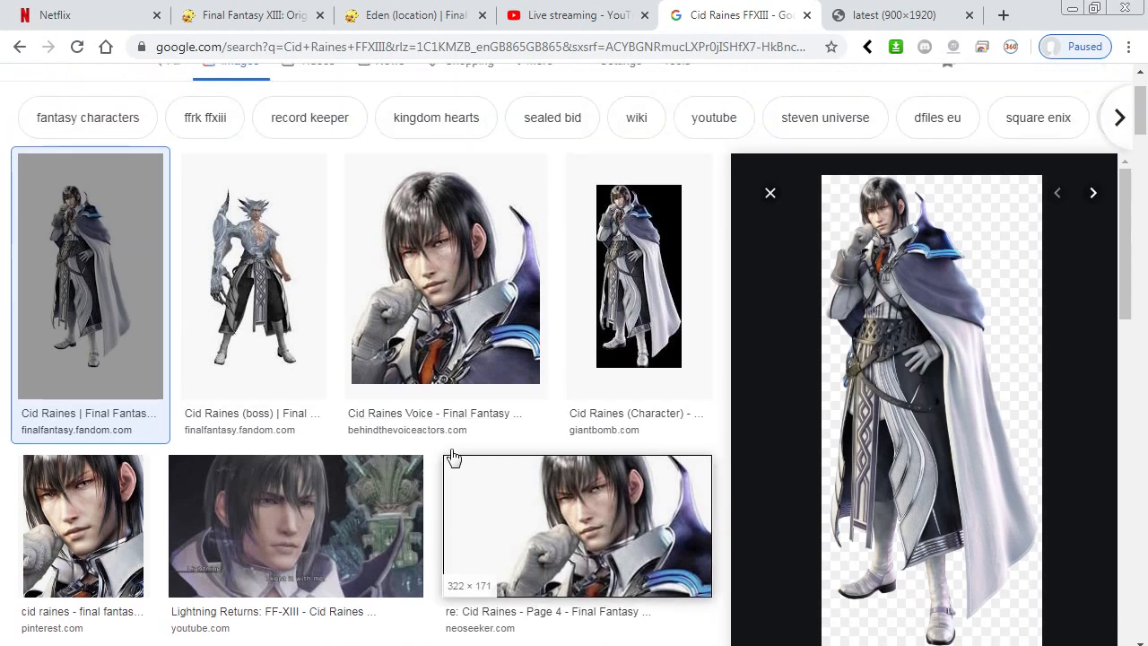
pyautogui.click(902, 13)
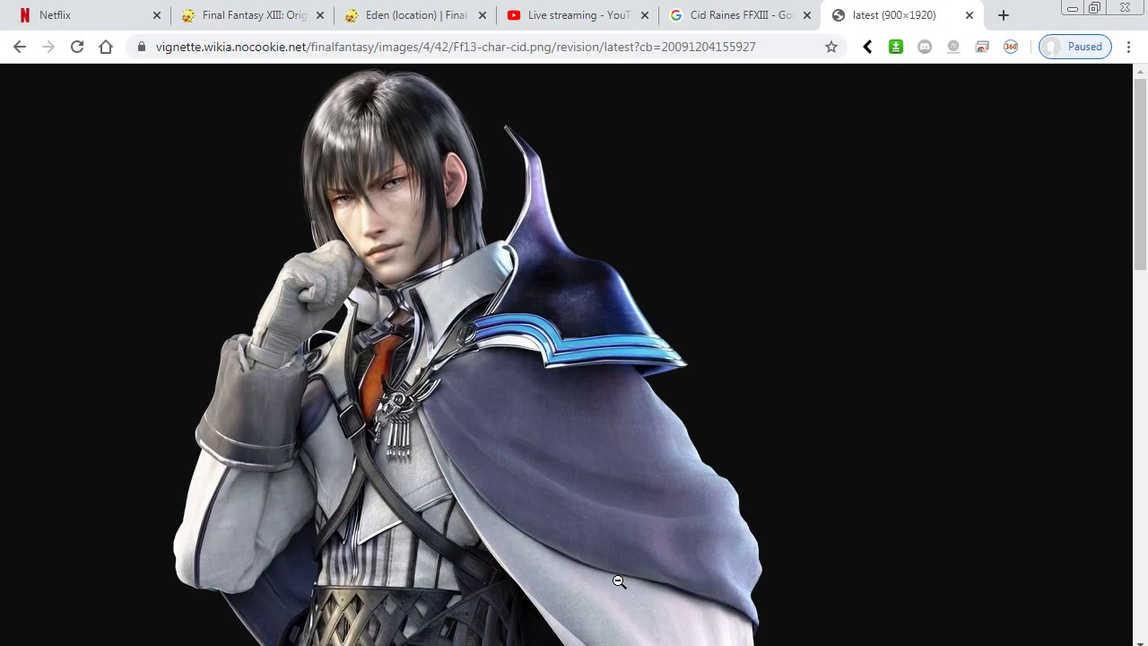
pyautogui.click(1099, 9)
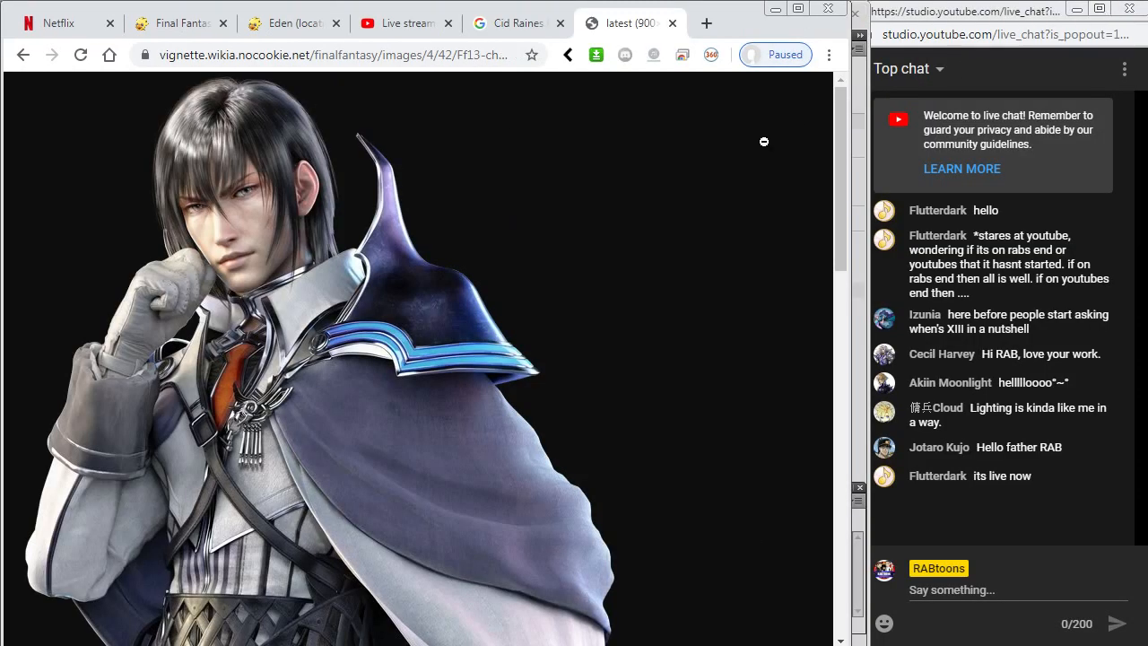
pyautogui.moveTo(847, 167); pyautogui.dragTo(861, 166)
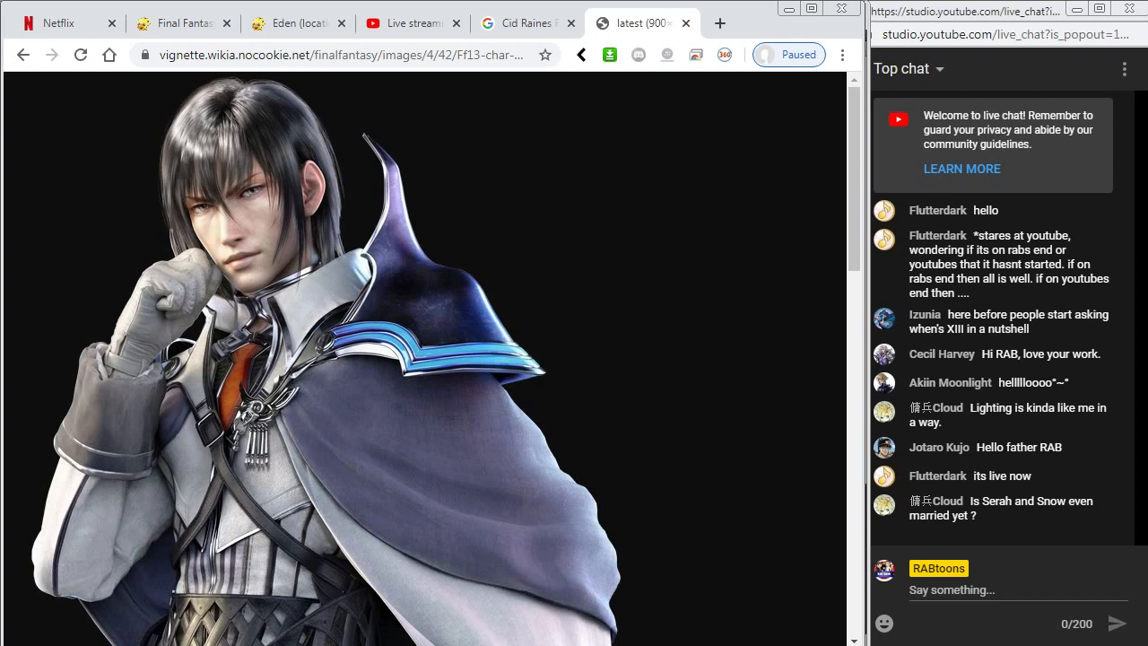
# Switch to Flash and brush the jagged fringe and the side hair strands around the ear on the template head.
pyautogui.hotkey('alt', 'Tab')
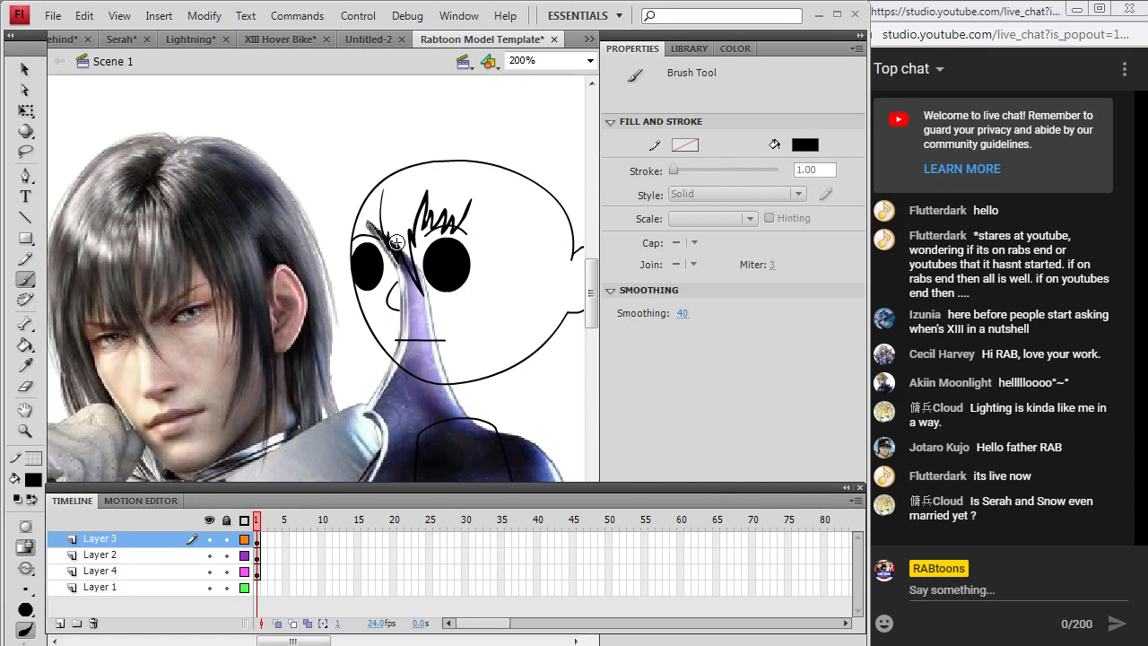
pyautogui.moveTo(357, 201); pyautogui.dragTo(366, 235)
pyautogui.moveTo(375, 235); pyautogui.dragTo(383, 199)
pyautogui.moveTo(467, 194)
pyautogui.mouseDown()
pyautogui.moveTo(505, 230)
pyautogui.moveTo(503, 218)
pyautogui.moveTo(504, 290)
pyautogui.moveTo(519, 246)
pyautogui.moveTo(523, 285)
pyautogui.moveTo(492, 367)
pyautogui.moveTo(554, 264)
pyautogui.mouseUp()
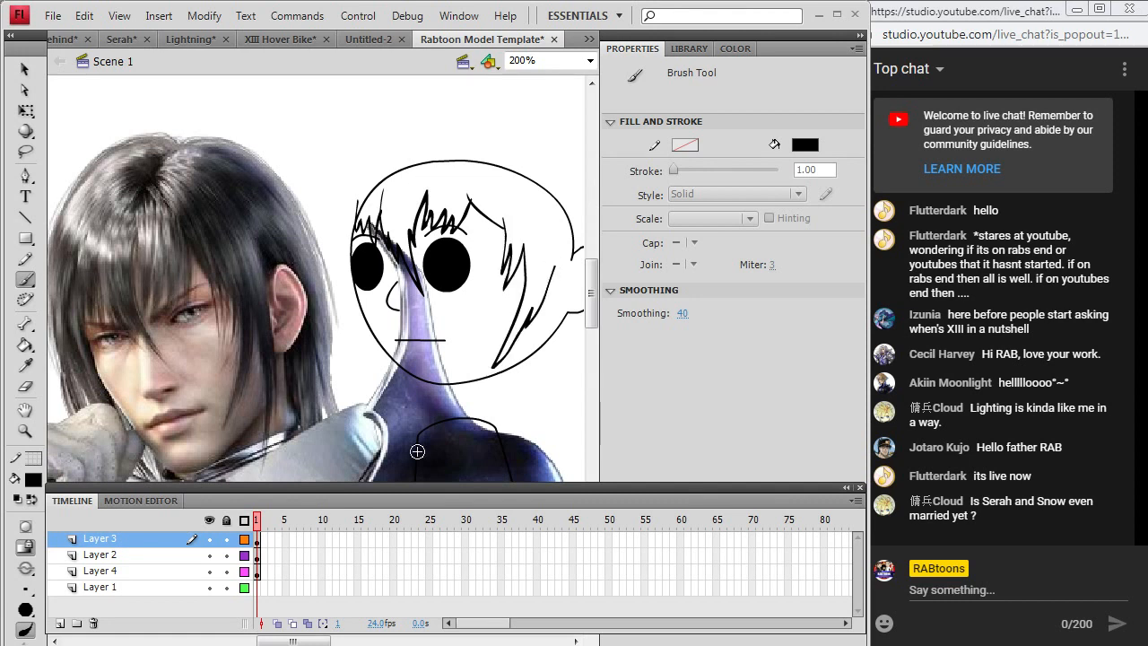
pyautogui.moveTo(325, 640); pyautogui.dragTo(329, 611)
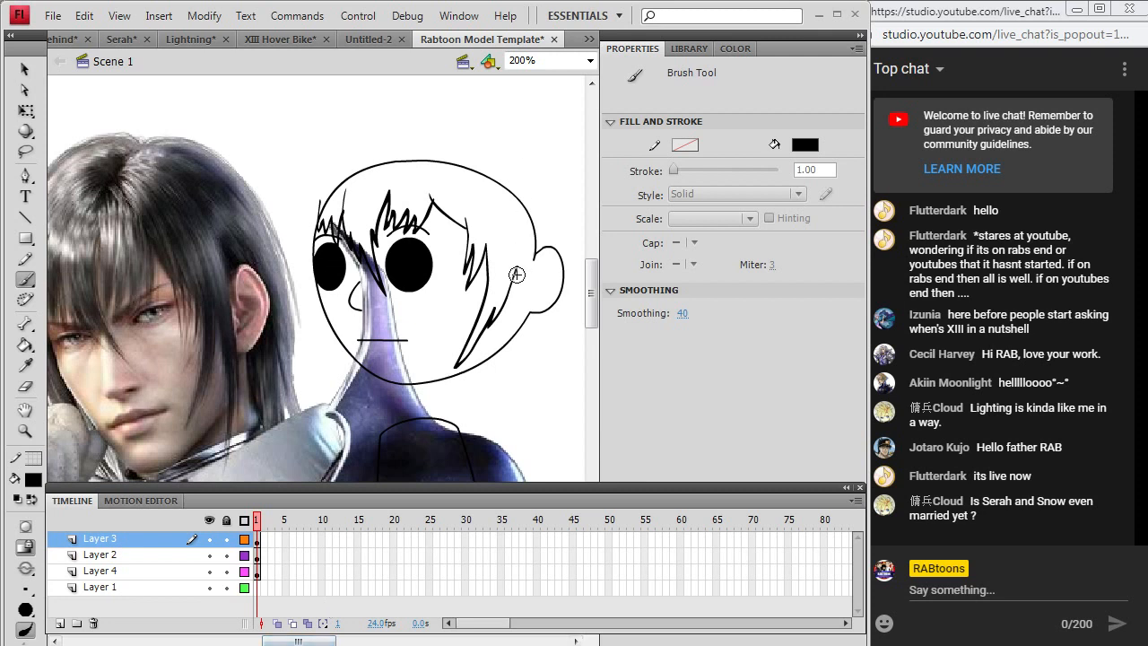
pyautogui.moveTo(516, 266)
pyautogui.mouseDown()
pyautogui.moveTo(491, 387)
pyautogui.moveTo(535, 303)
pyautogui.moveTo(547, 230)
pyautogui.mouseUp()
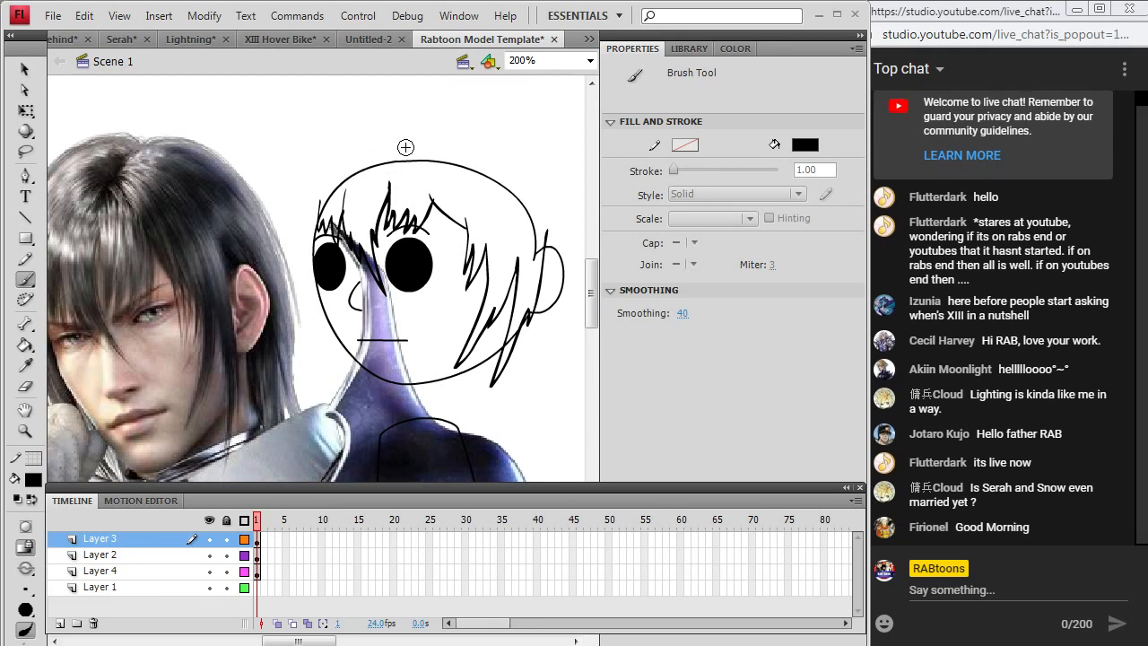
# Brush the hair's outer curve from the crown to the ear and add the spiky strands below the ear.
pyautogui.moveTo(388, 168); pyautogui.dragTo(412, 139)
pyautogui.moveTo(422, 134)
pyautogui.mouseDown()
pyautogui.moveTo(475, 128)
pyautogui.moveTo(511, 147)
pyautogui.moveTo(541, 181)
pyautogui.moveTo(553, 235)
pyautogui.mouseUp()
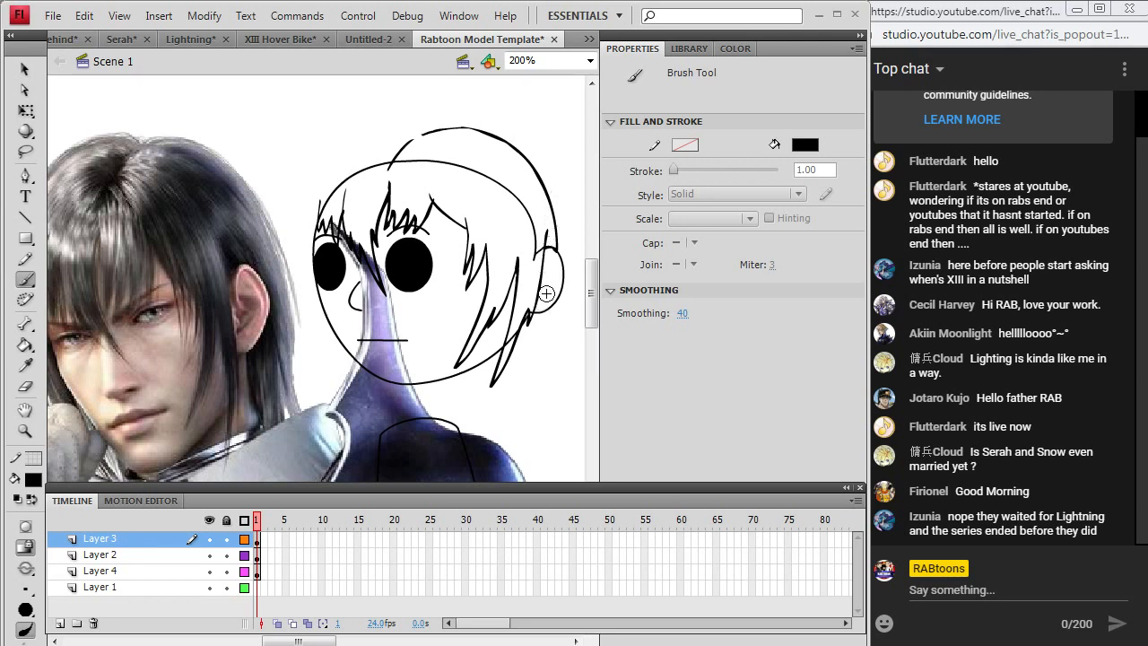
pyautogui.moveTo(524, 328); pyautogui.dragTo(533, 312)
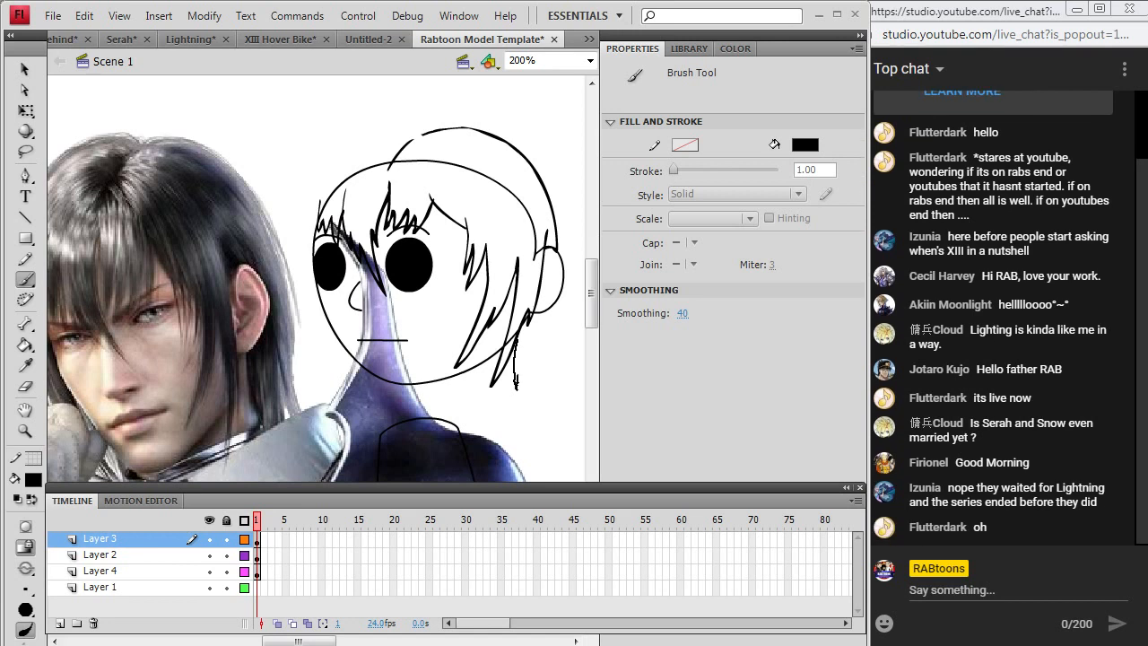
pyautogui.moveTo(517, 361)
pyautogui.mouseDown()
pyautogui.moveTo(533, 339)
pyautogui.moveTo(543, 359)
pyautogui.moveTo(544, 325)
pyautogui.mouseUp()
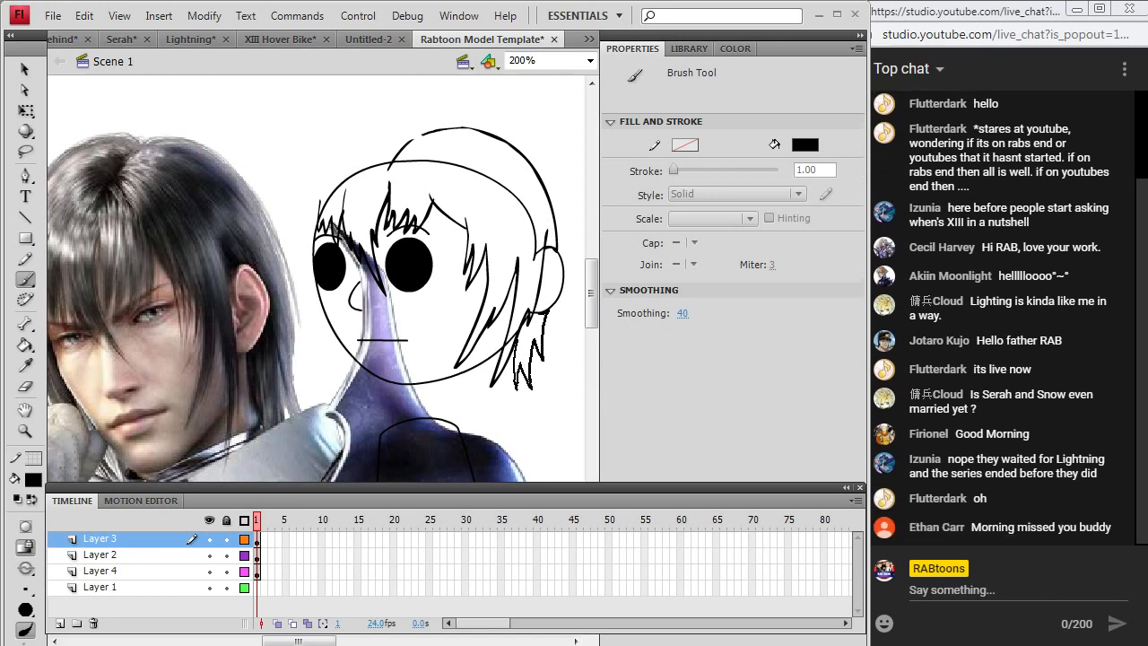
pyautogui.moveTo(543, 324); pyautogui.dragTo(542, 327)
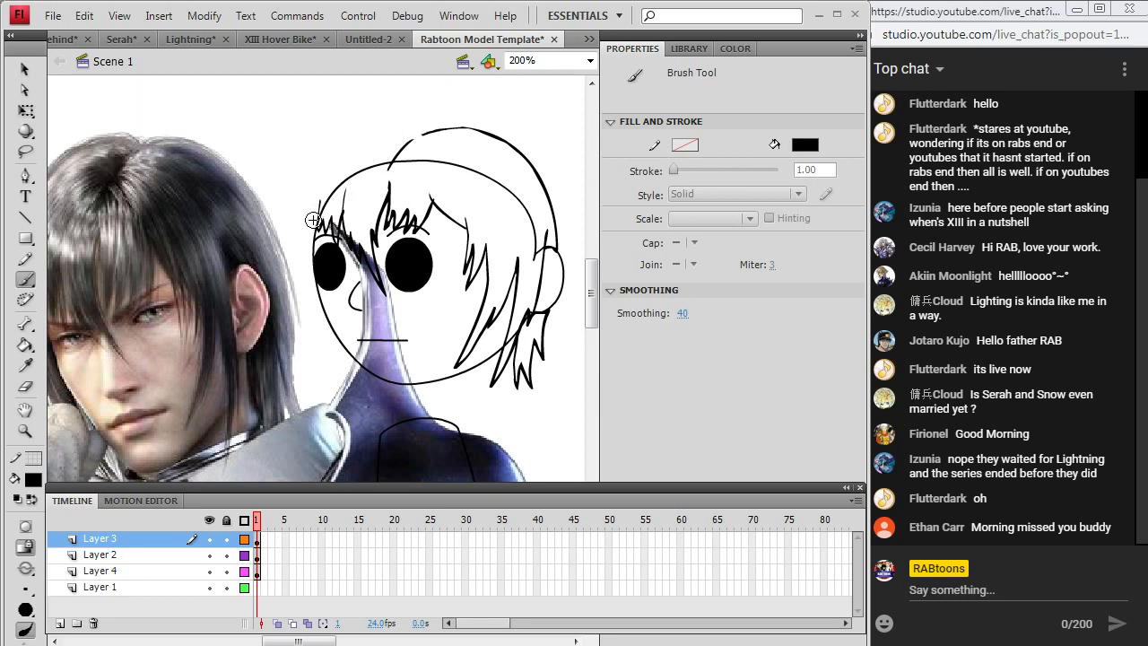
# Outline the hair on the far side of the face down to the jaw and join it to the crown.
pyautogui.moveTo(334, 641); pyautogui.dragTo(326, 640)
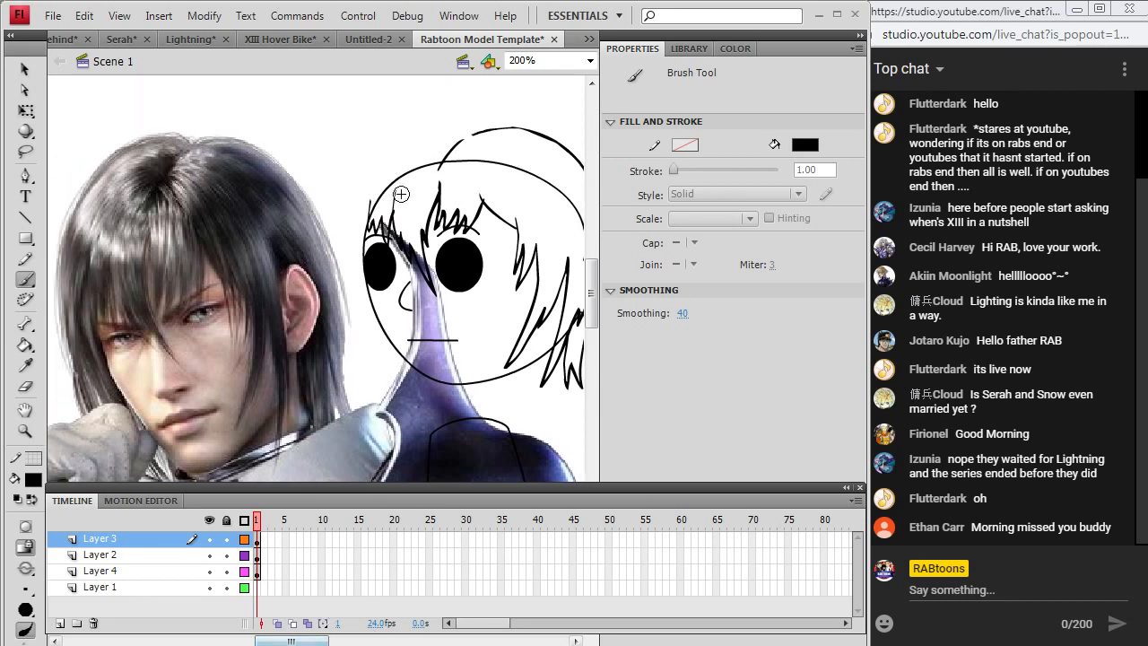
pyautogui.moveTo(367, 173)
pyautogui.mouseDown()
pyautogui.moveTo(357, 280)
pyautogui.moveTo(374, 348)
pyautogui.moveTo(420, 391)
pyautogui.mouseUp()
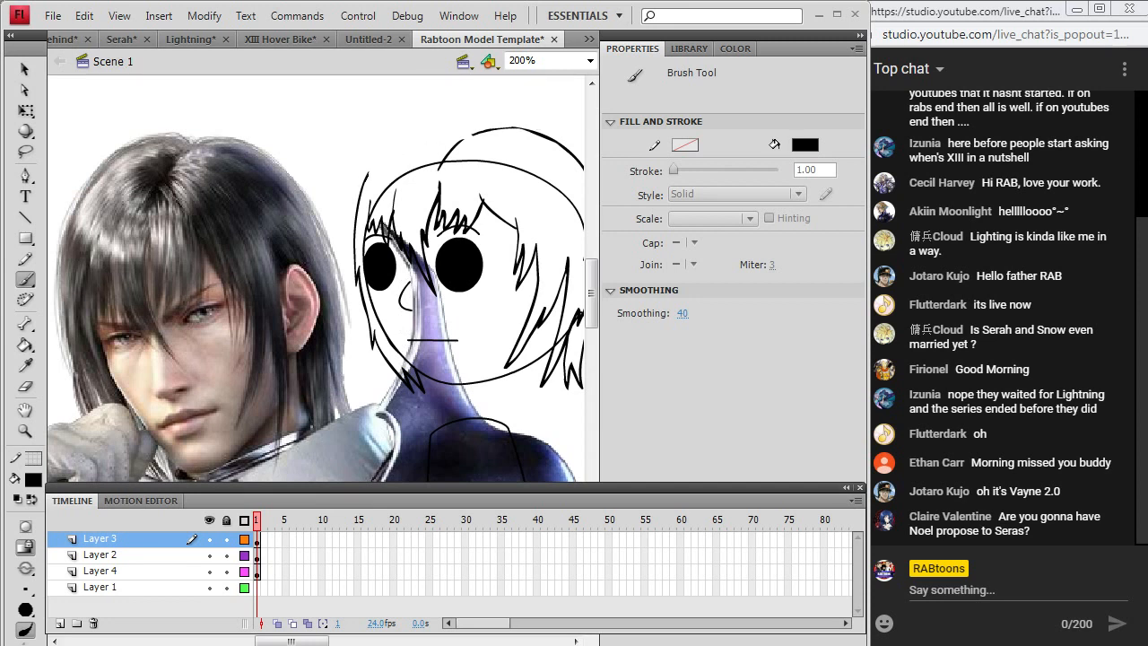
pyautogui.moveTo(377, 162); pyautogui.dragTo(457, 132)
pyautogui.moveTo(321, 640); pyautogui.dragTo(327, 640)
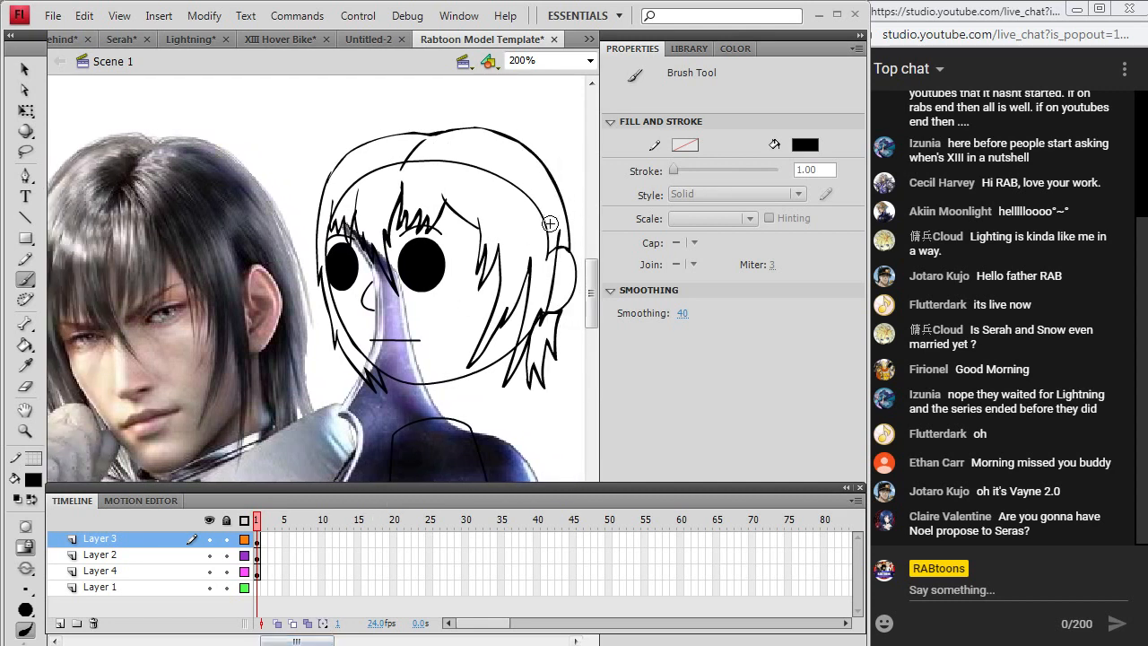
pyautogui.moveTo(550, 213); pyautogui.dragTo(552, 229)
# Lock Layer 2 and return to the Brush tool with Layer 3 active.
pyautogui.click(226, 555)
pyautogui.click(25, 386)
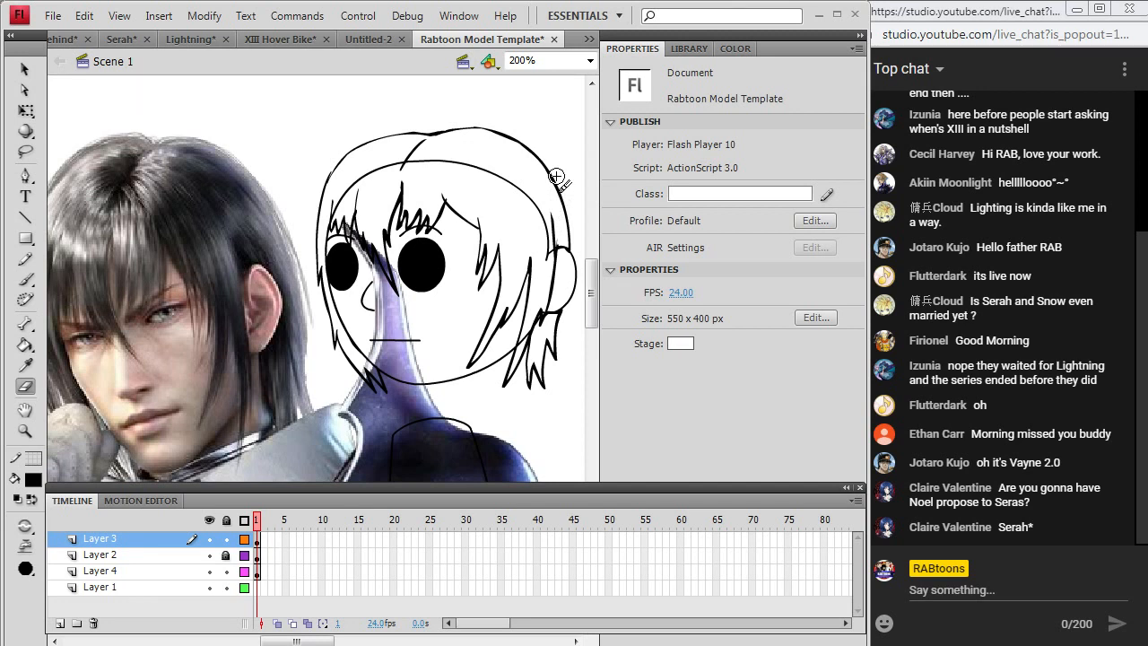
pyautogui.click(26, 279)
pyautogui.click(257, 539)
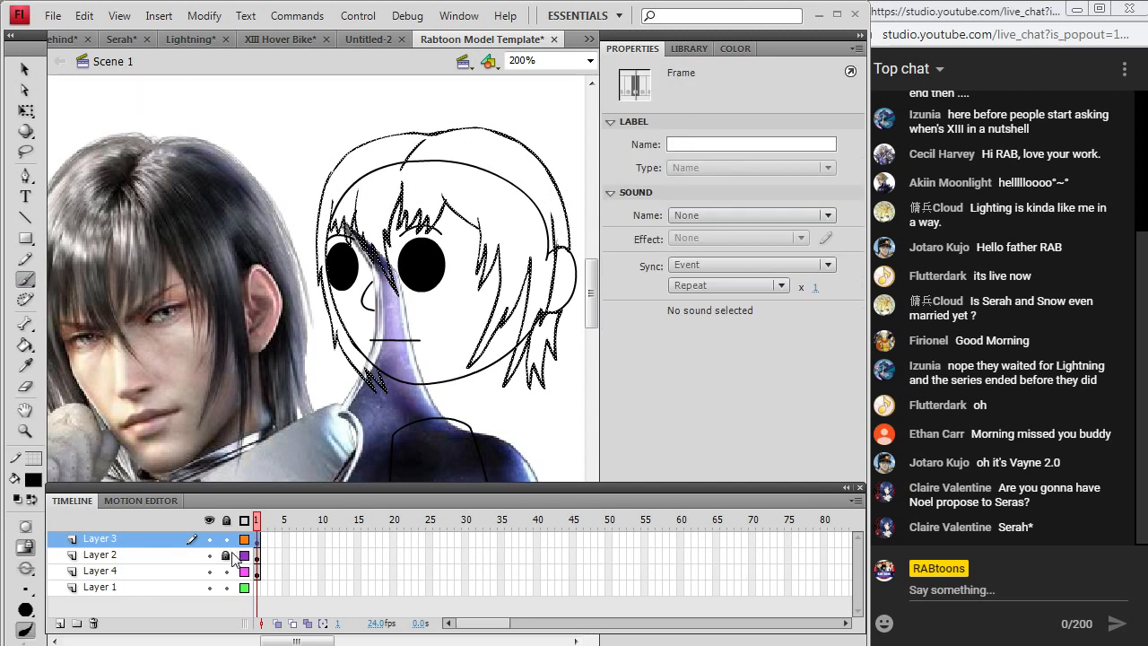
pyautogui.click(329, 190)
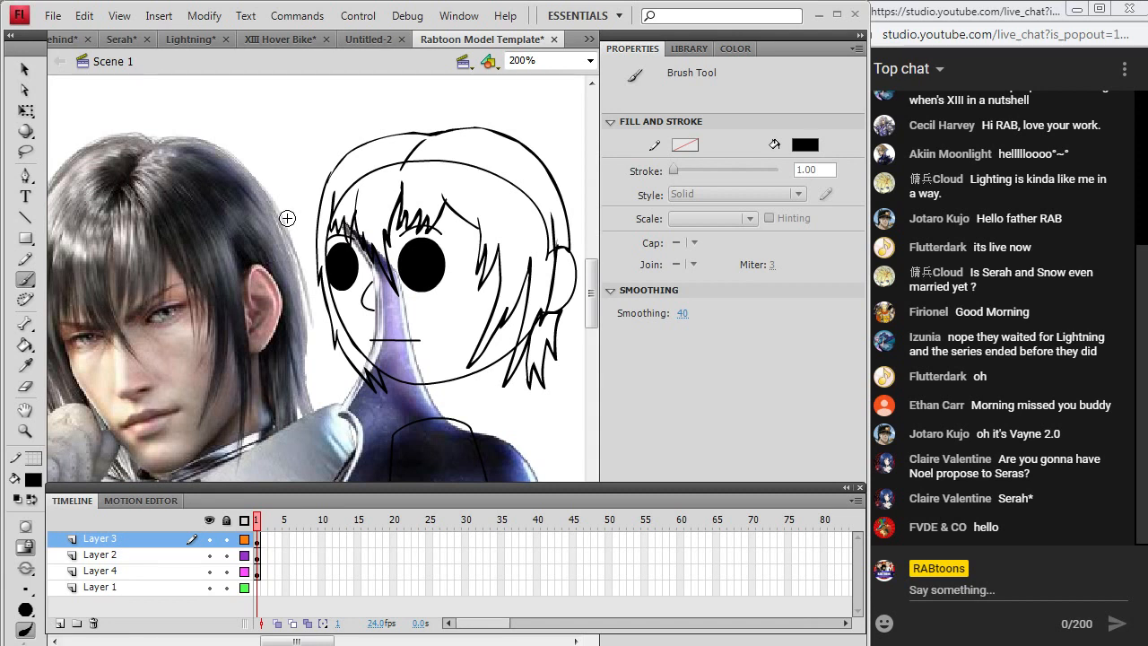
pyautogui.click(25, 385)
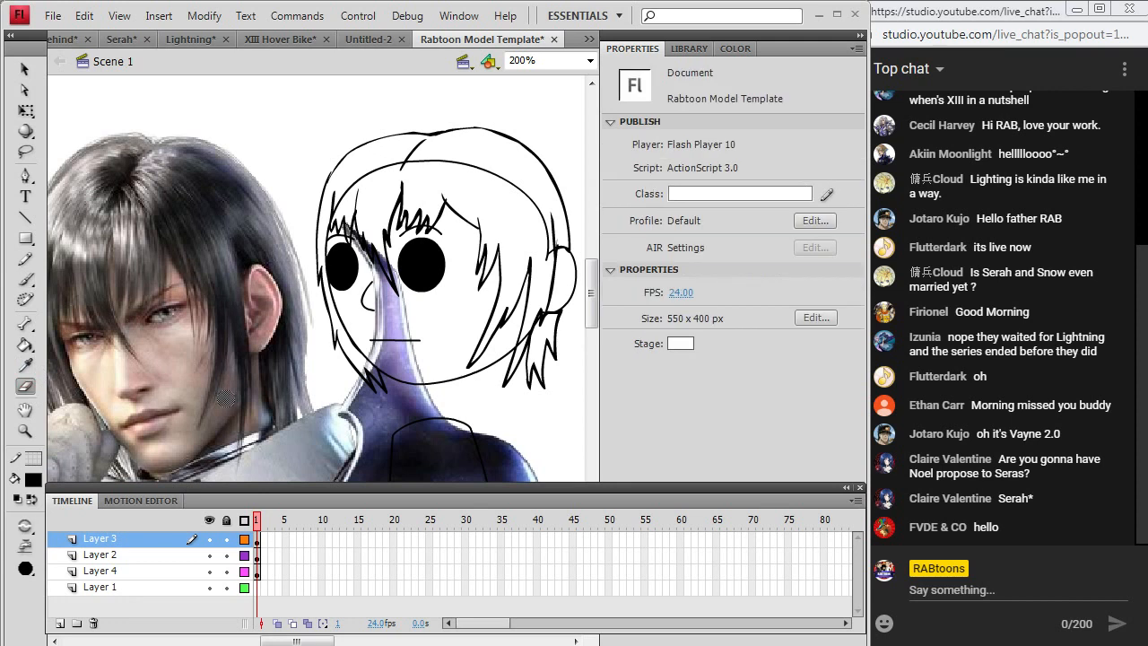
pyautogui.click(209, 554)
pyautogui.click(208, 554)
pyautogui.click(25, 279)
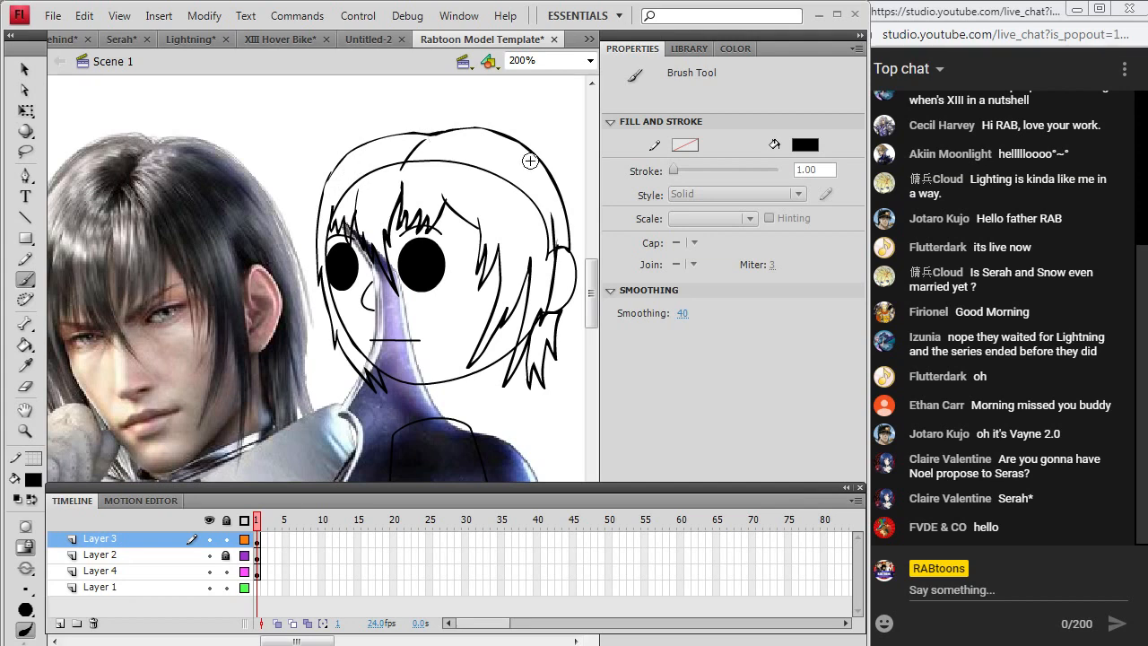
# Move the Cid Raines reference picture sideways so the template's torso is mostly uncovered.
pyautogui.moveTo(595, 290); pyautogui.dragTo(594, 323)
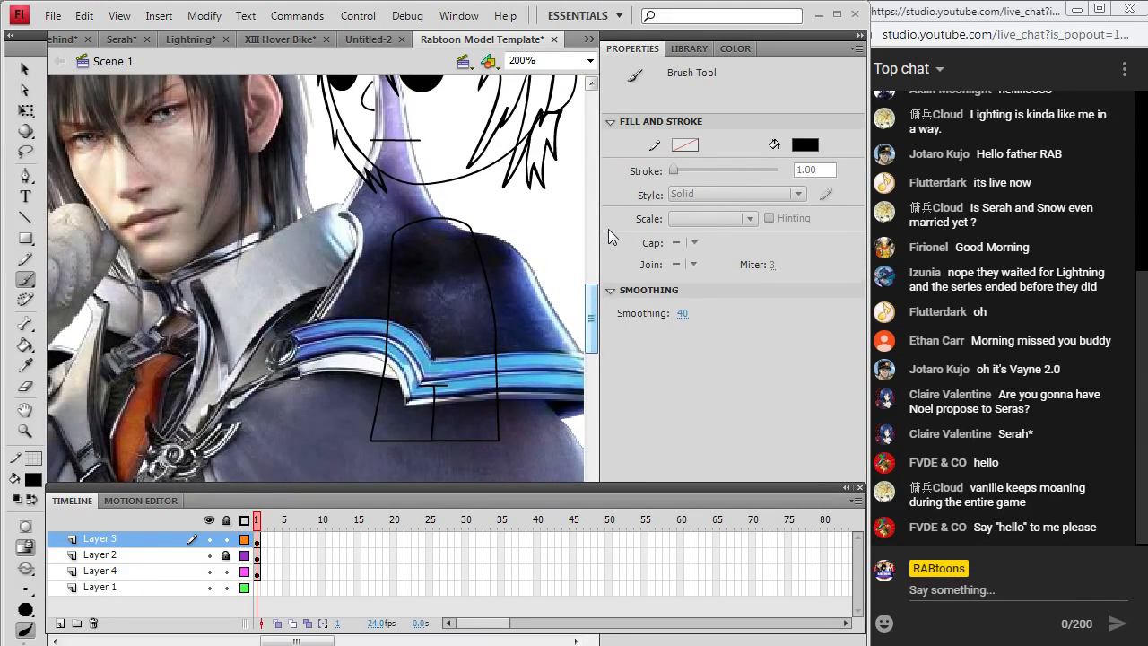
pyautogui.click(25, 69)
pyautogui.moveTo(285, 373); pyautogui.dragTo(98, 421)
# Insert a new layer above Layer 3 and select its first frame.
pyautogui.click(256, 539)
pyautogui.click(159, 15)
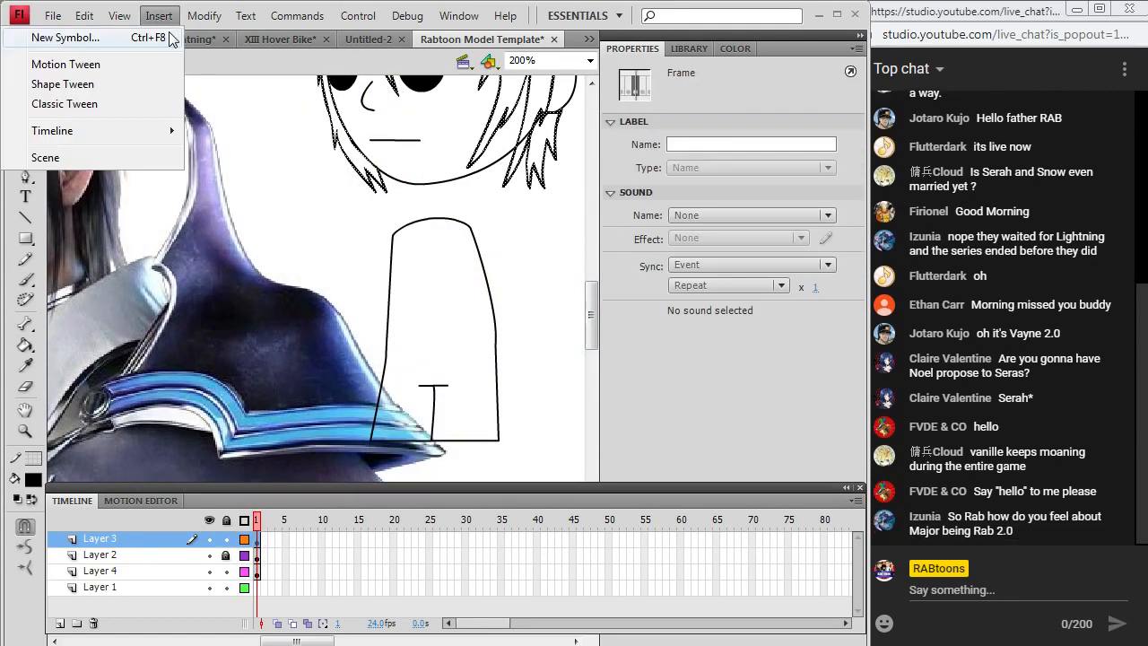
pyautogui.moveTo(51, 126)
pyautogui.click(211, 131)
pyautogui.click(257, 538)
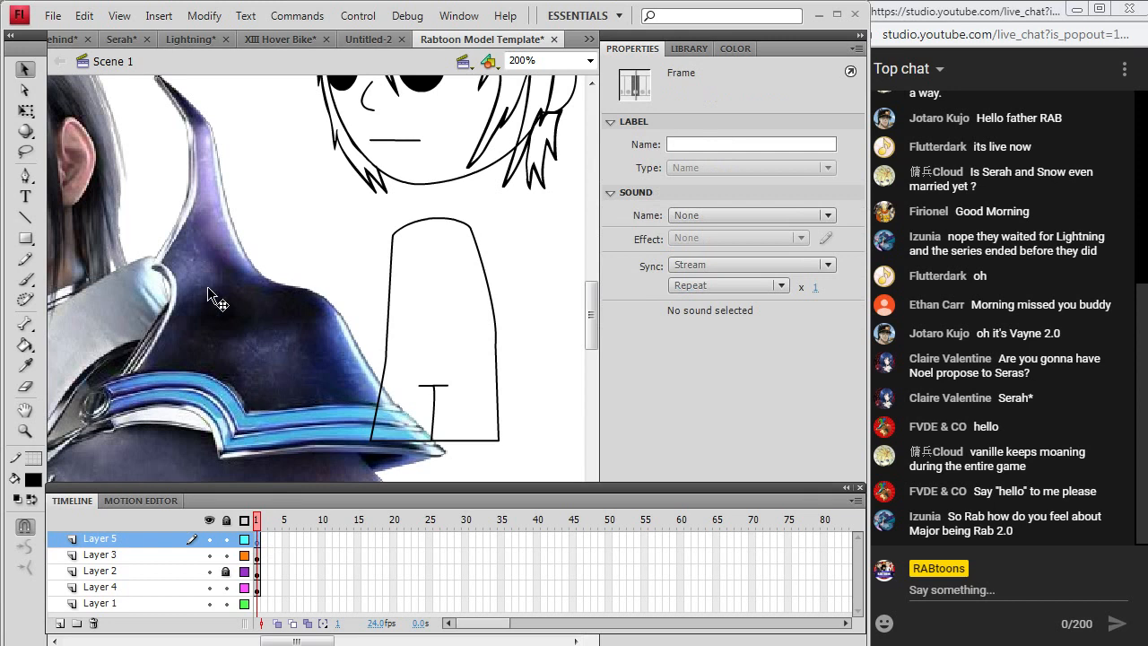
# Brush the cape's shoulder piece on the new layer, with a small round clasp, a lower edge past the torso and a tall pointed collar.
pyautogui.click(25, 259)
pyautogui.click(27, 279)
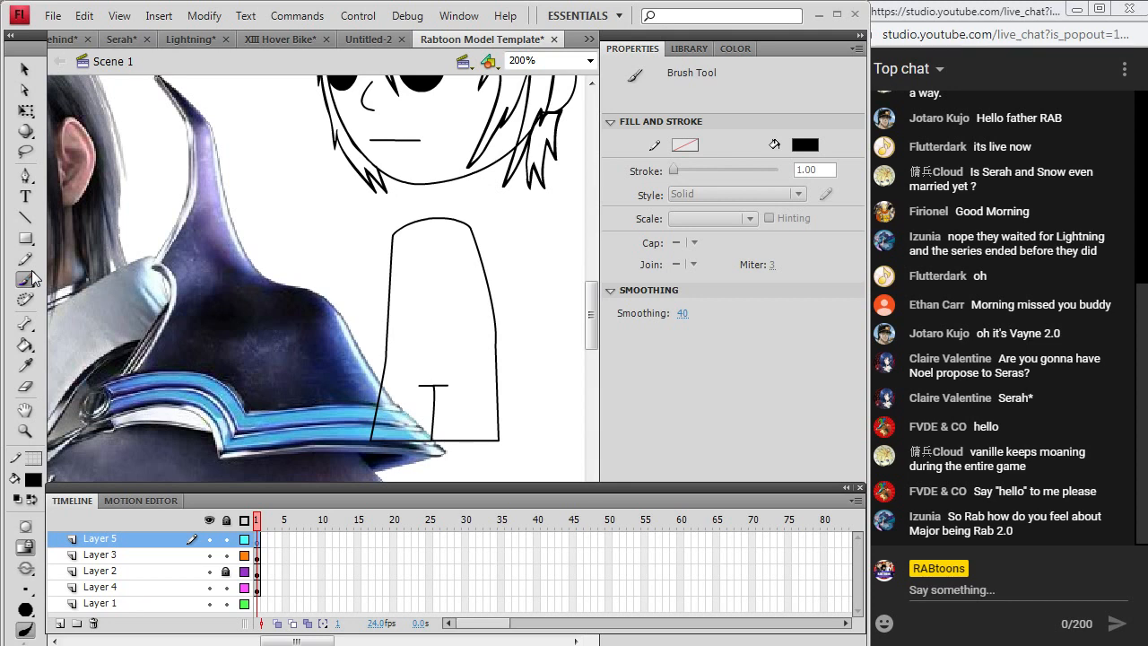
pyautogui.click(212, 542)
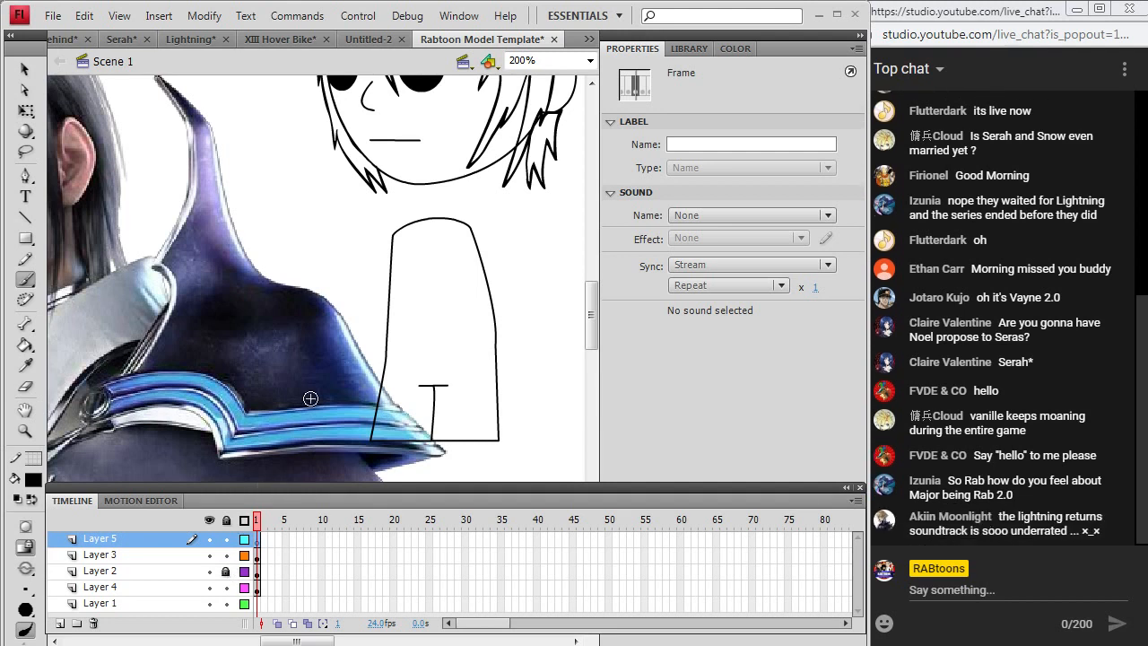
pyautogui.moveTo(596, 304); pyautogui.dragTo(597, 299)
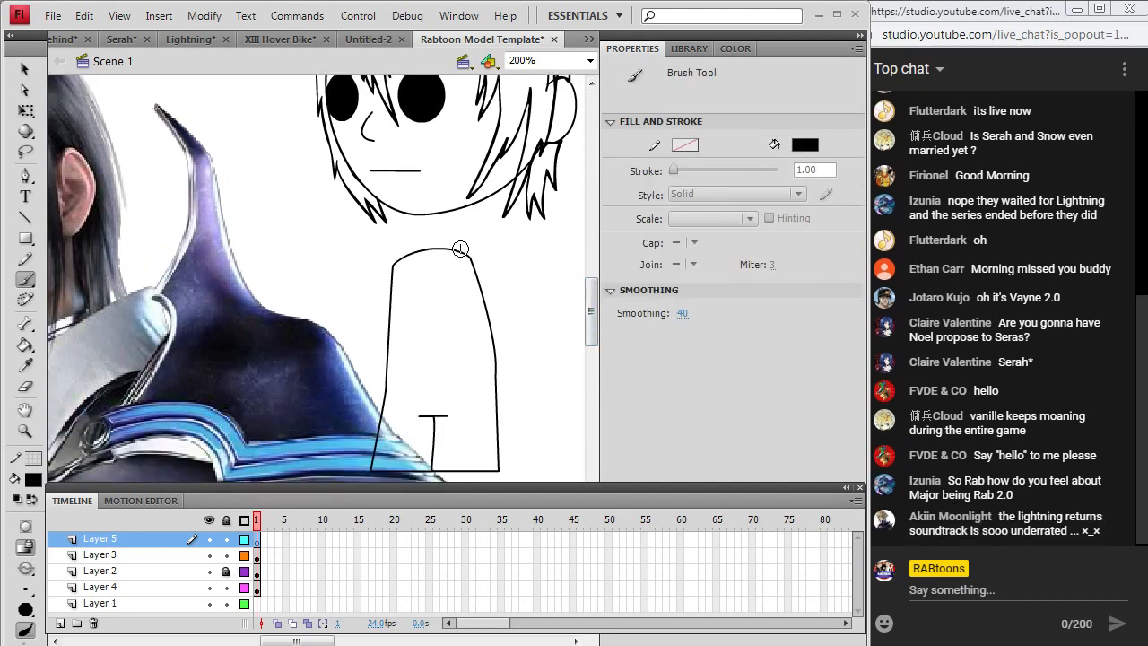
pyautogui.moveTo(443, 270); pyautogui.dragTo(436, 274)
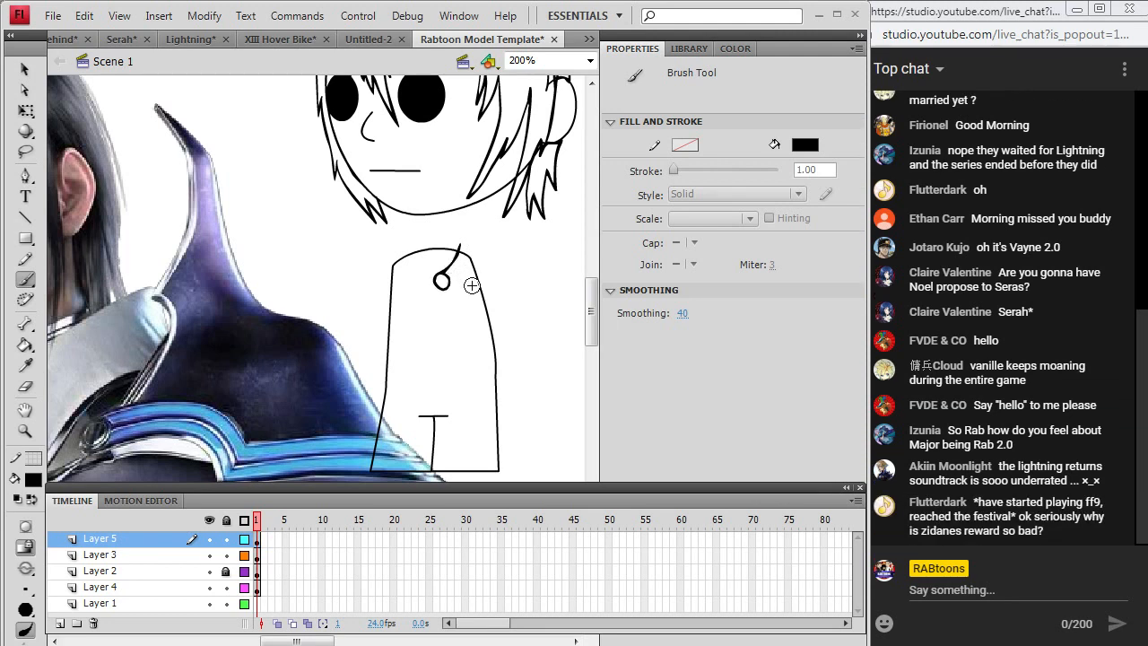
pyautogui.moveTo(451, 284); pyautogui.dragTo(524, 288)
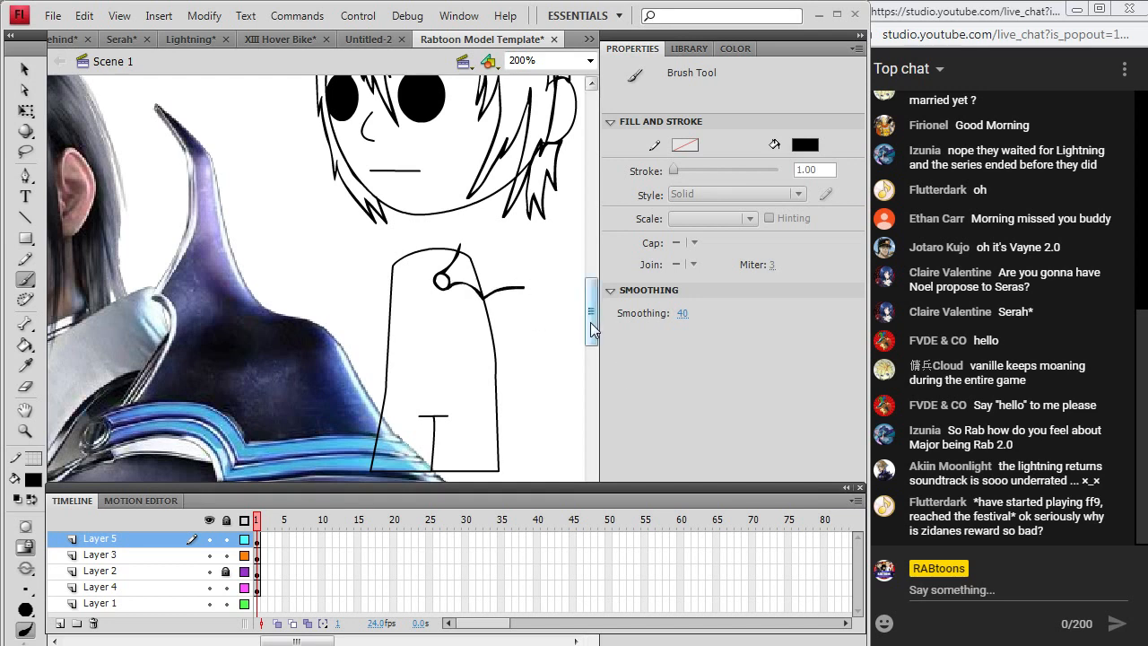
pyautogui.moveTo(591, 329)
pyautogui.mouseDown()
pyautogui.moveTo(592, 339)
pyautogui.moveTo(591, 326)
pyautogui.mouseUp()
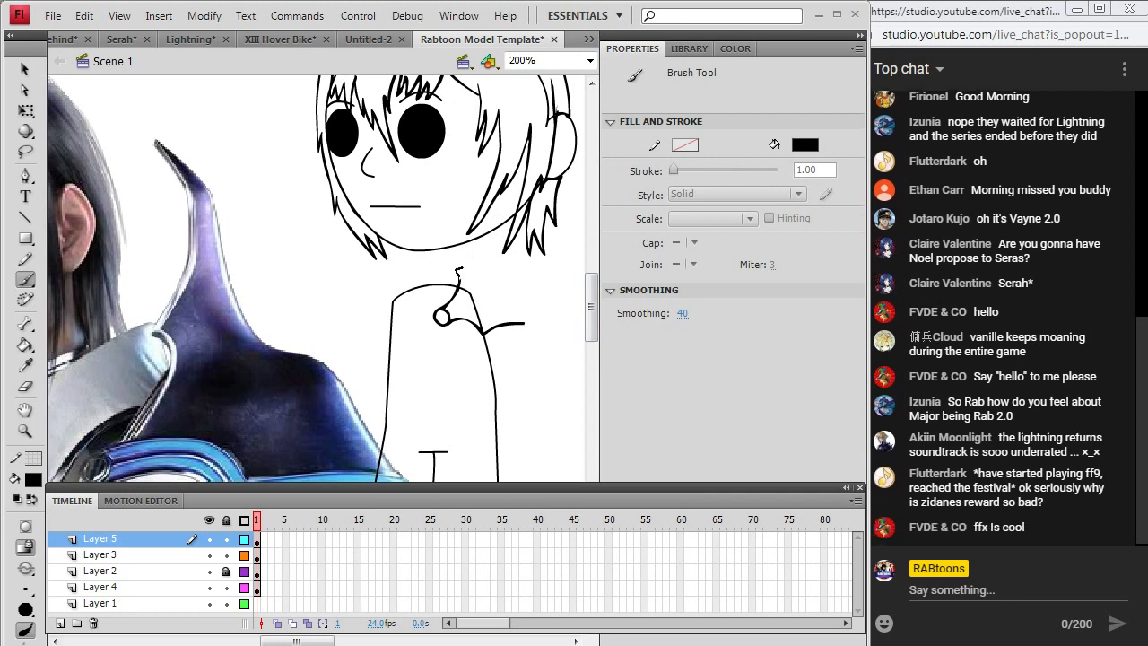
pyautogui.moveTo(459, 268)
pyautogui.mouseDown()
pyautogui.moveTo(489, 235)
pyautogui.moveTo(471, 193)
pyautogui.moveTo(503, 224)
pyautogui.moveTo(505, 265)
pyautogui.moveTo(537, 325)
pyautogui.mouseUp()
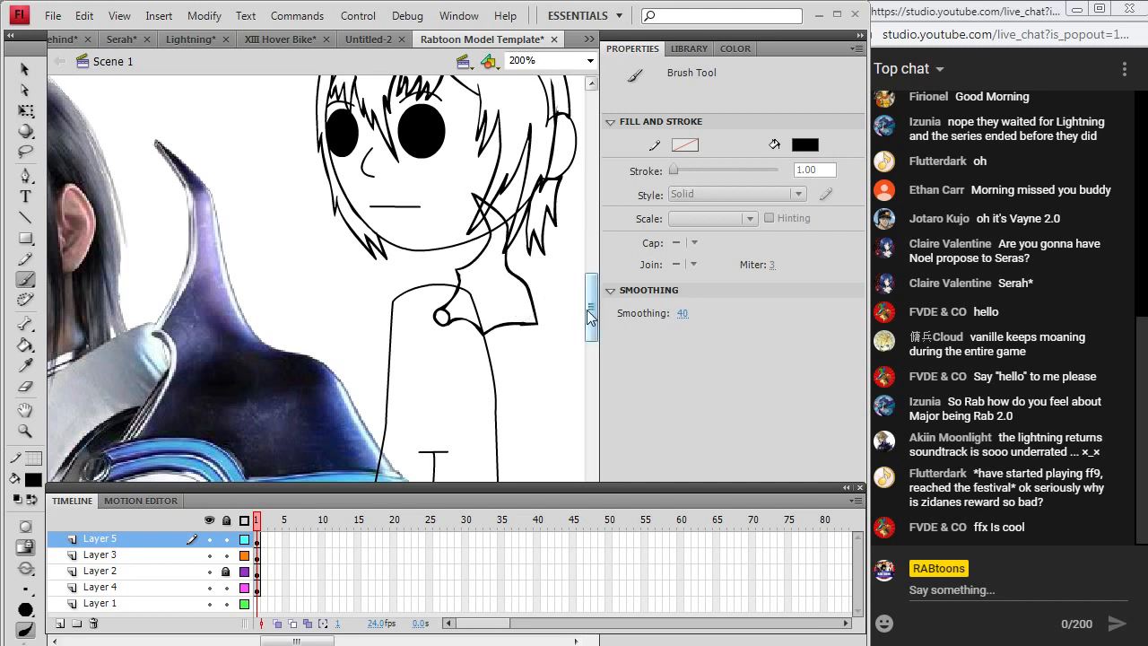
# Brush the trim bands along the shoulder piece's lower edge, plus a line along the collar's inner edge and a small fold mark.
pyautogui.scroll(-3, 583, 305)
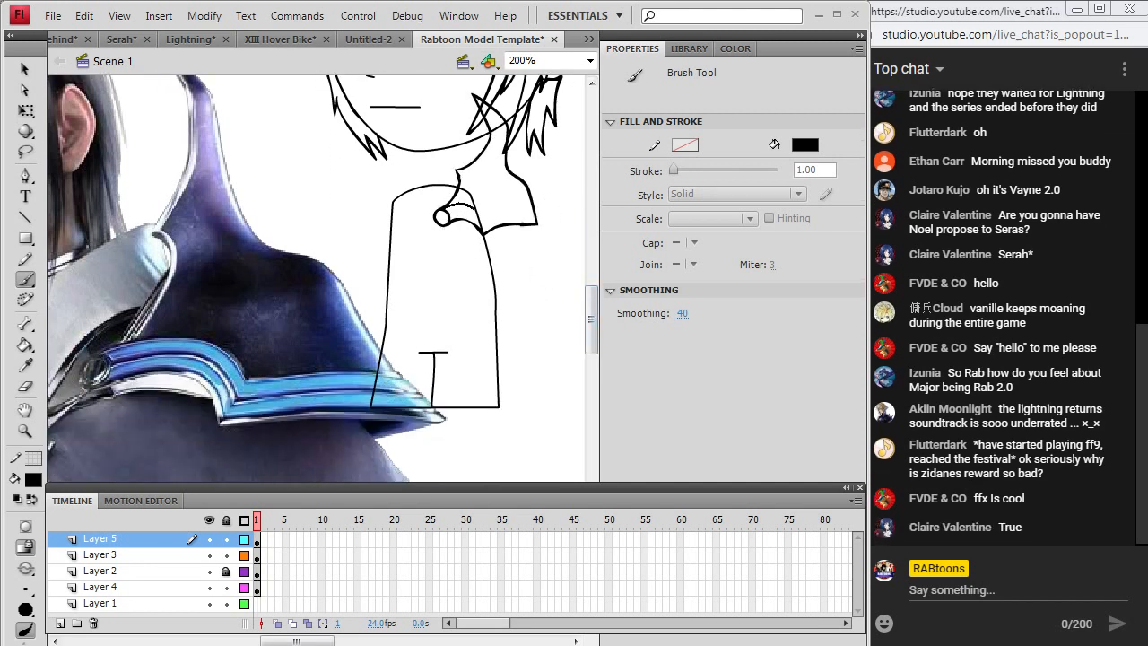
pyautogui.moveTo(487, 220); pyautogui.dragTo(536, 216)
pyautogui.moveTo(449, 215); pyautogui.dragTo(481, 209)
pyautogui.hotkey('ctrl', 'z')
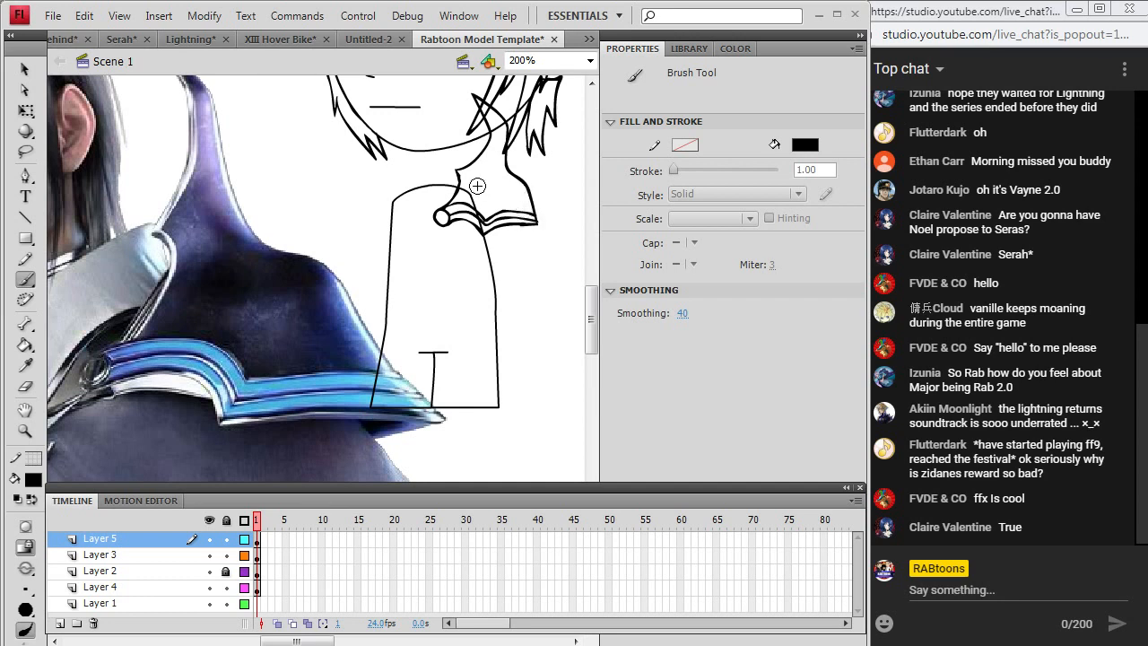
pyautogui.moveTo(488, 175)
pyautogui.mouseDown()
pyautogui.moveTo(508, 169)
pyautogui.moveTo(462, 197)
pyautogui.moveTo(467, 206)
pyautogui.mouseUp()
# Examine the cape and coat in the Cid Raines reference picture in the browser and compare them with the drawing in Flash.
pyautogui.moveTo(592, 319); pyautogui.dragTo(556, 343)
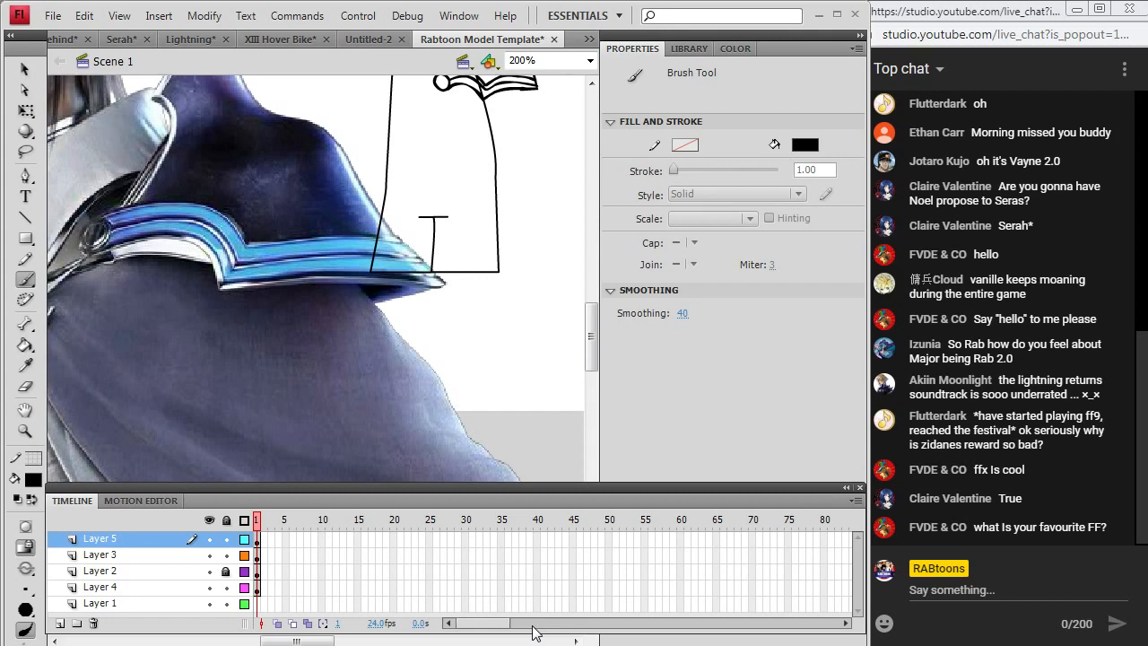
pyautogui.click(532, 644)
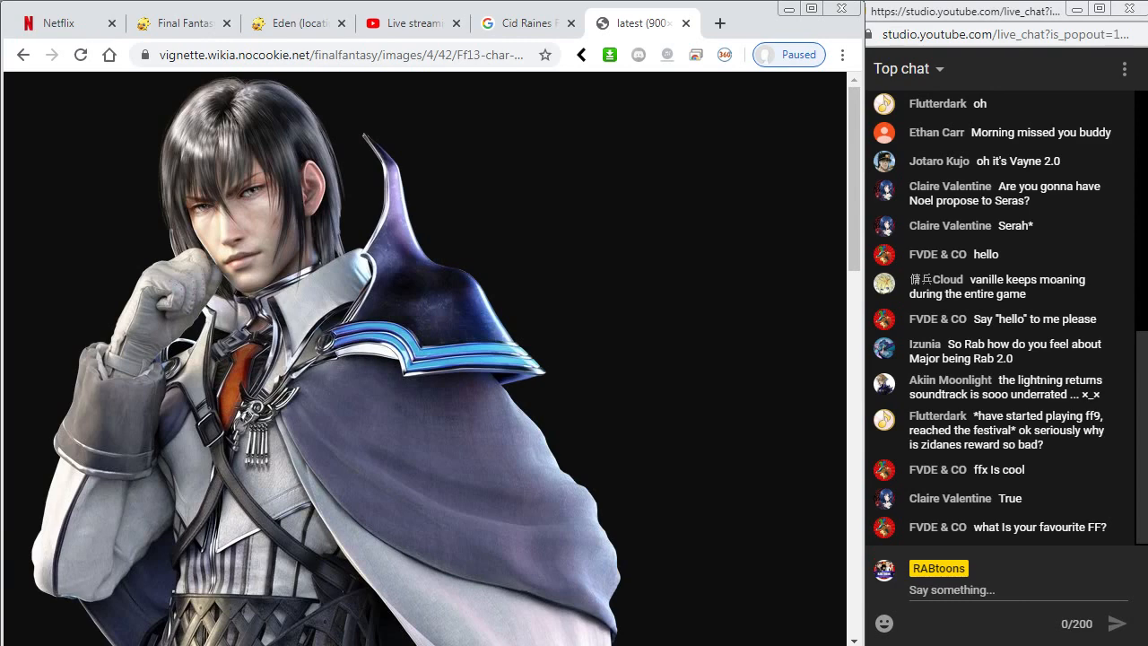
pyautogui.moveTo(850, 217); pyautogui.dragTo(851, 263)
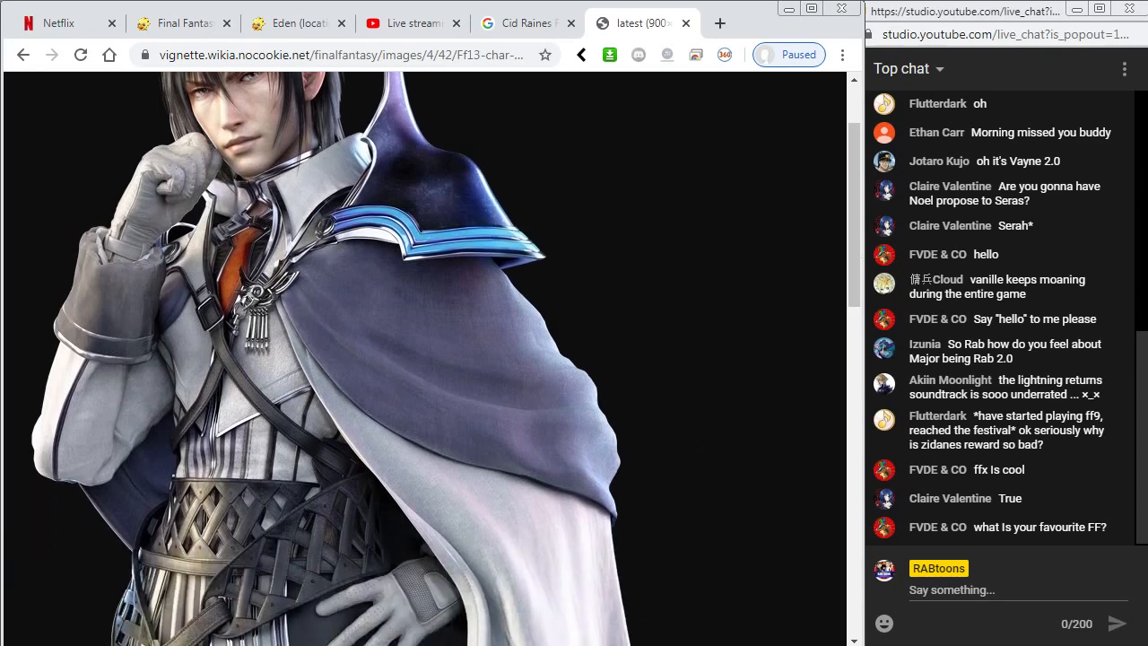
pyautogui.hotkey('alt', 'Tab')
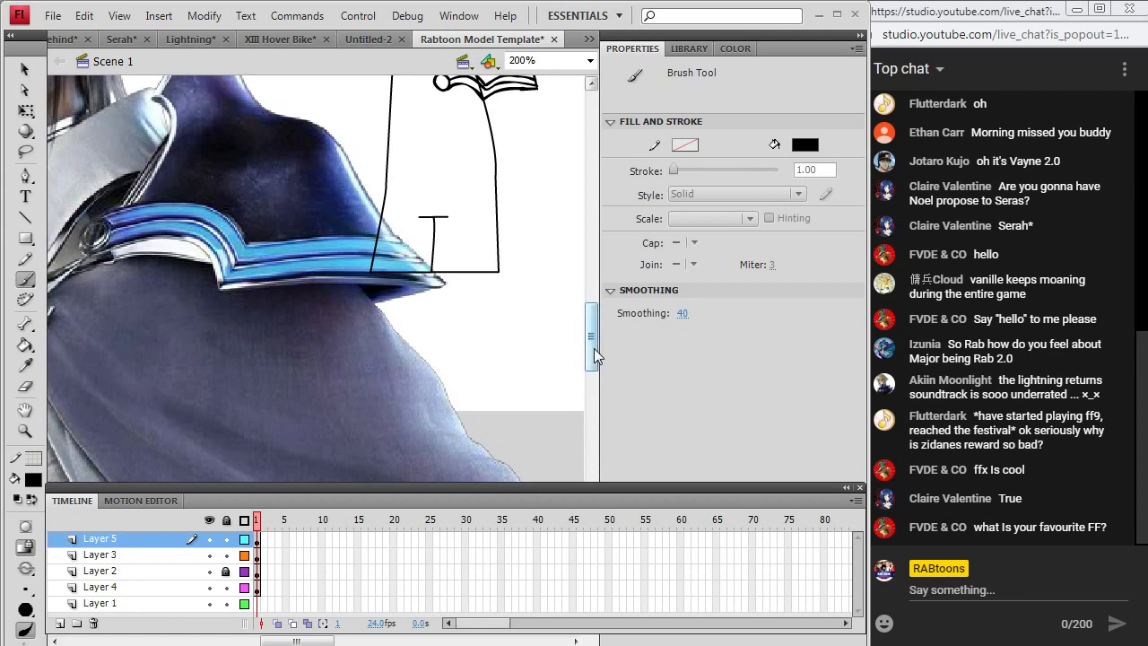
pyautogui.moveTo(594, 348); pyautogui.dragTo(592, 325)
pyautogui.hotkey('alt', 'Tab')
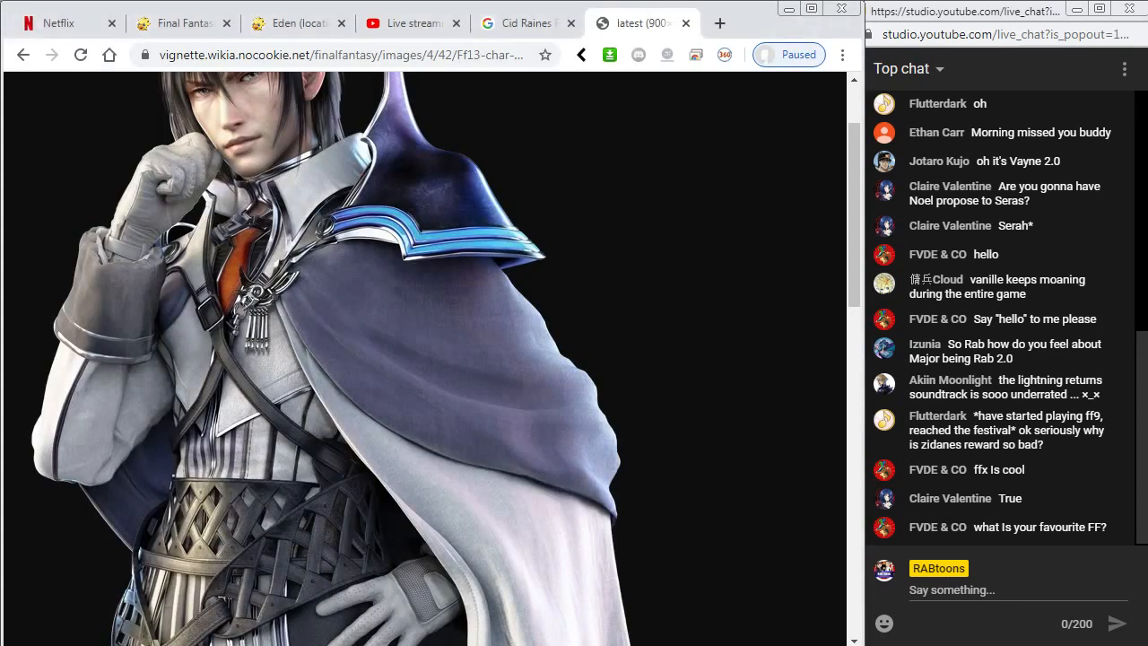
pyautogui.hotkey('alt', 'Tab')
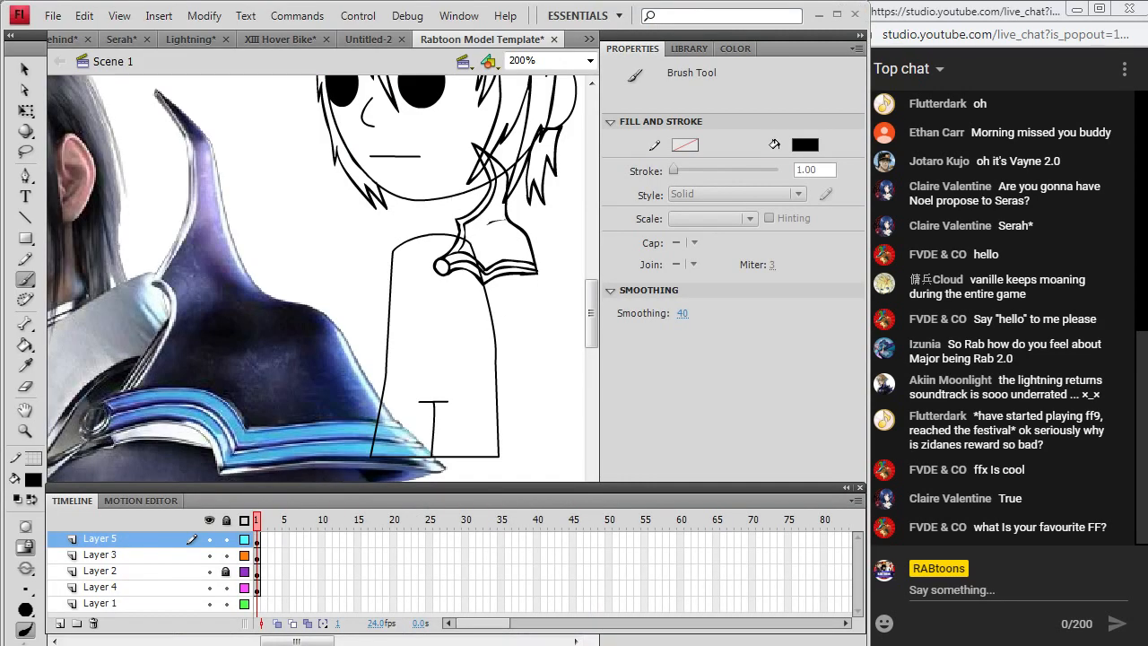
# Switch to iTunes, select the track The Final 13 Days in the Lightning Returns soundtrack, and minimise the player.
pyautogui.hotkey('alt', 'Tab')
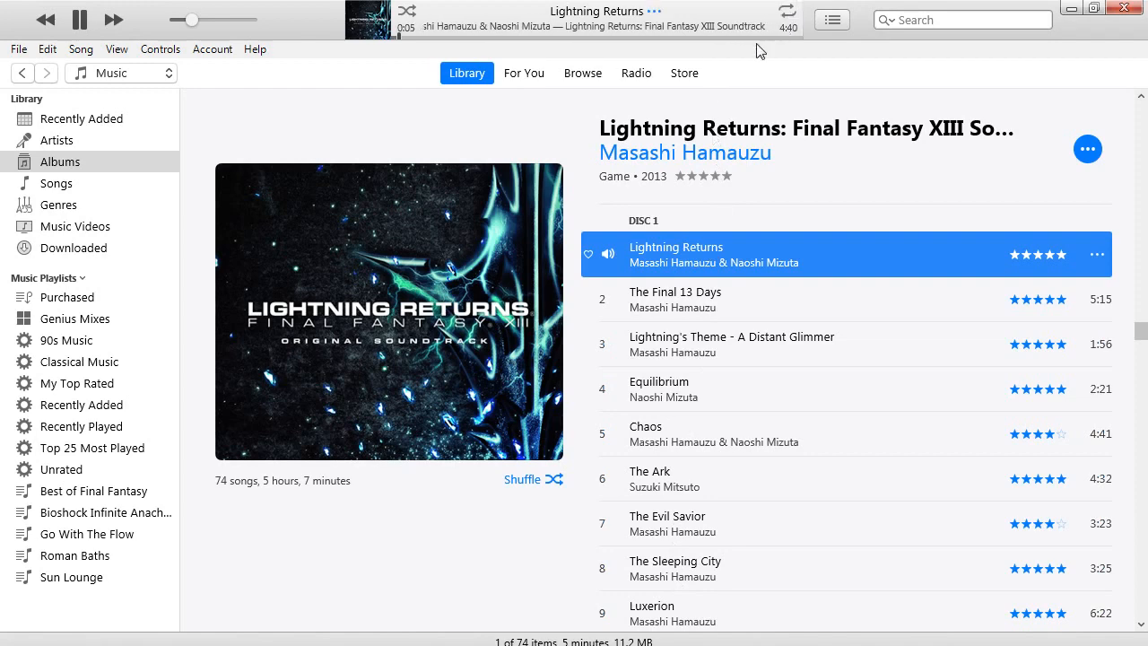
pyautogui.doubleClick(671, 300)
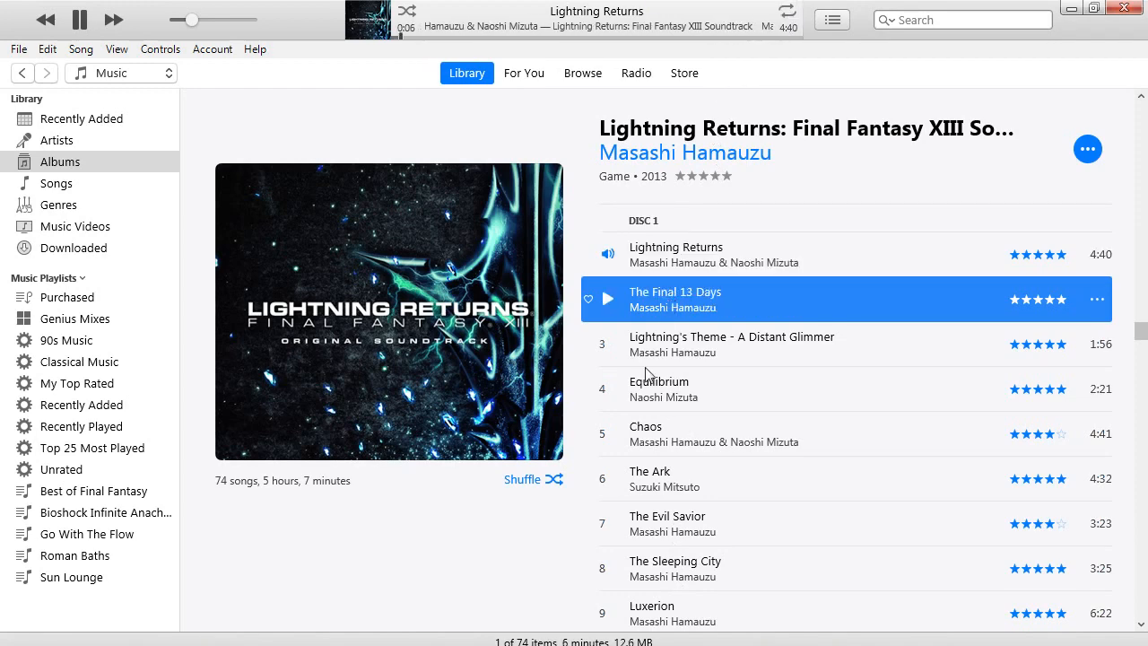
pyautogui.click(1072, 9)
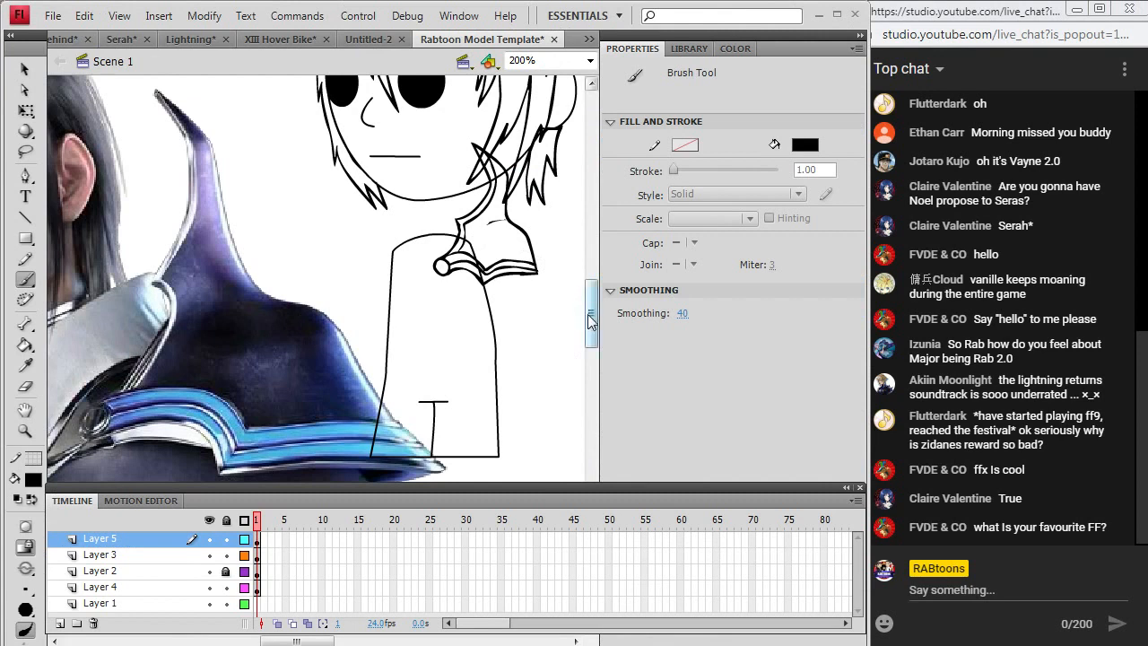
# Brush the coat's front collar edge from the shoulder piece across the top of the torso, using the browser reference picture as a guide.
pyautogui.scroll(-1, 590, 321)
pyautogui.moveTo(330, 640); pyautogui.dragTo(282, 640)
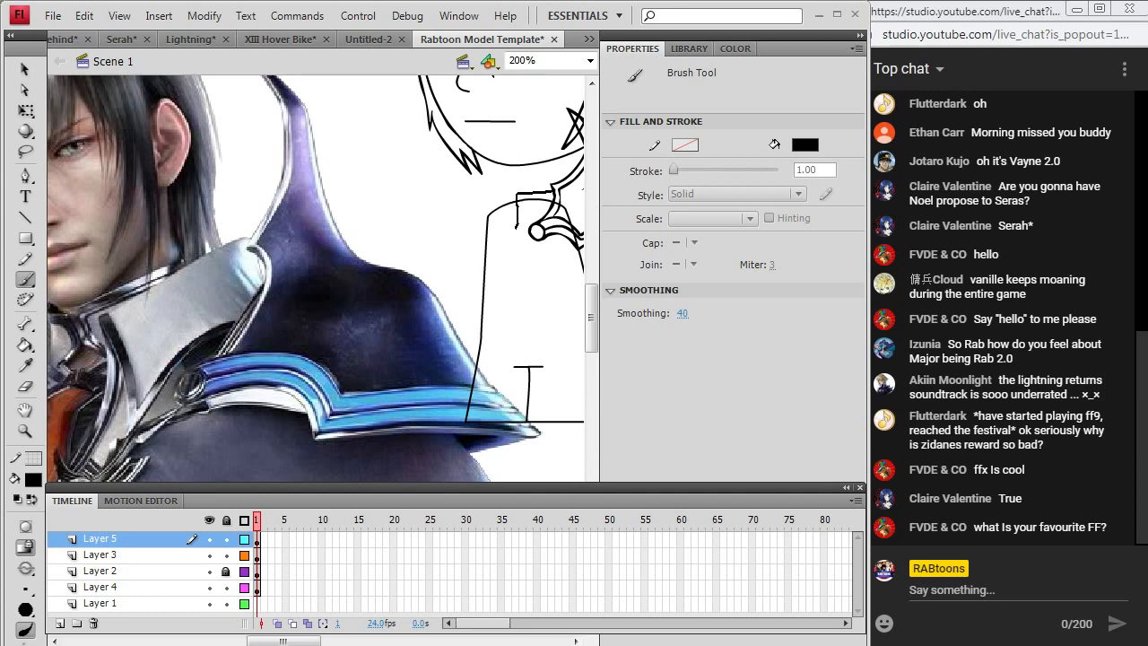
pyautogui.moveTo(517, 226); pyautogui.dragTo(531, 192)
pyautogui.hotkey('alt', 'Tab')
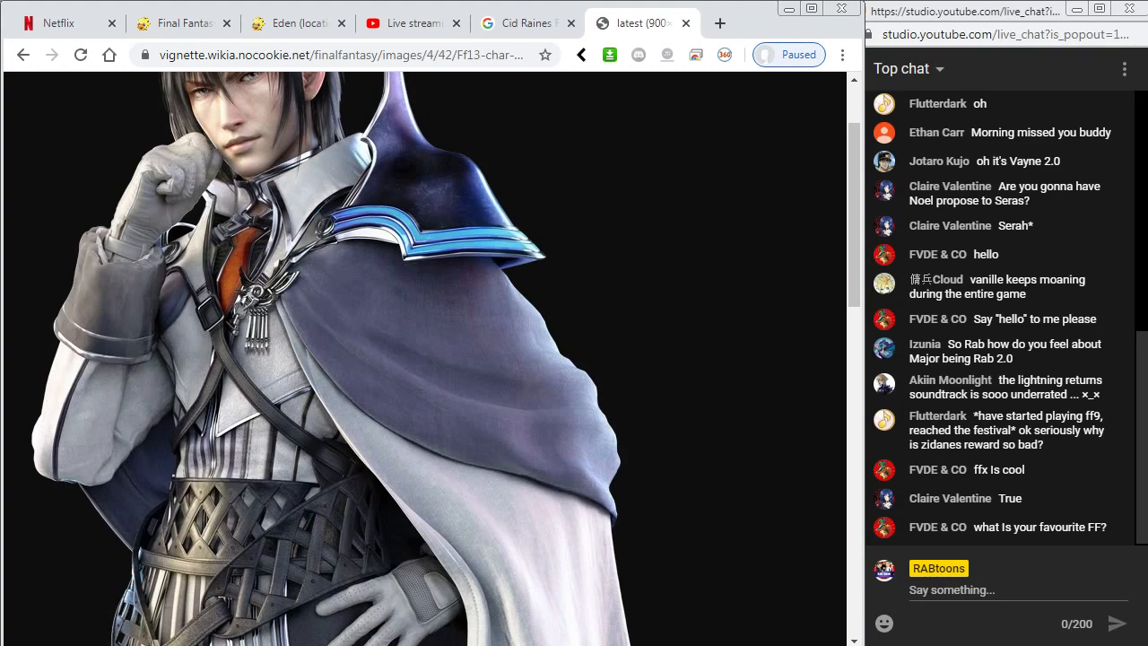
pyautogui.hotkey('alt', 'Tab')
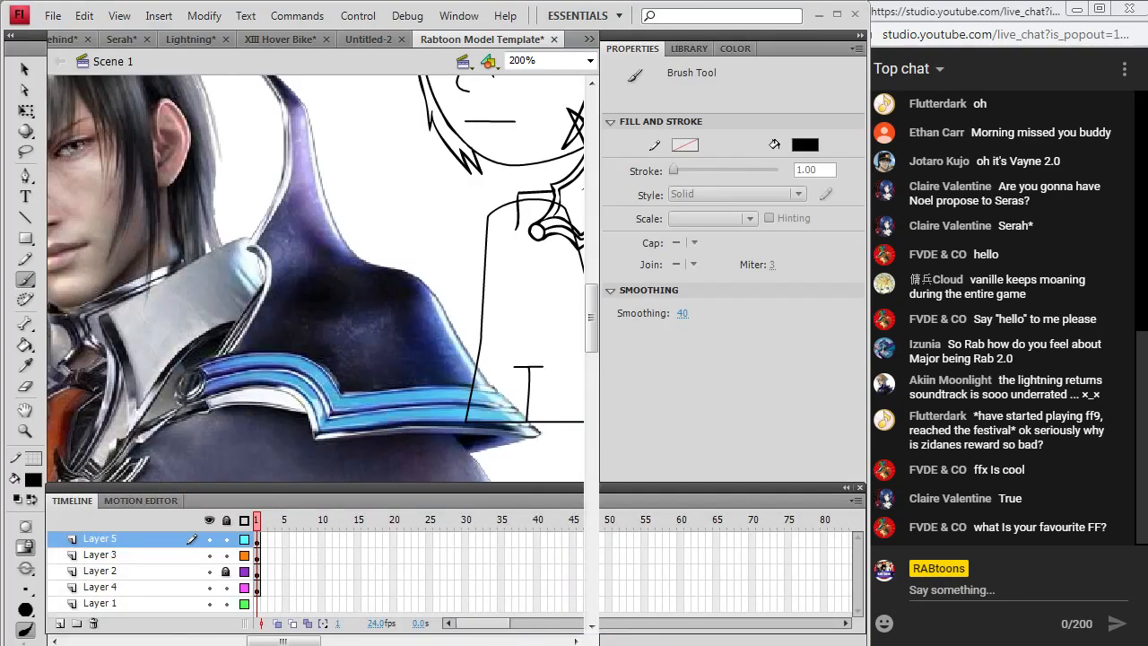
pyautogui.hotkey('alt', 'Tab')
pyautogui.hotkey('alt', 'Tab')
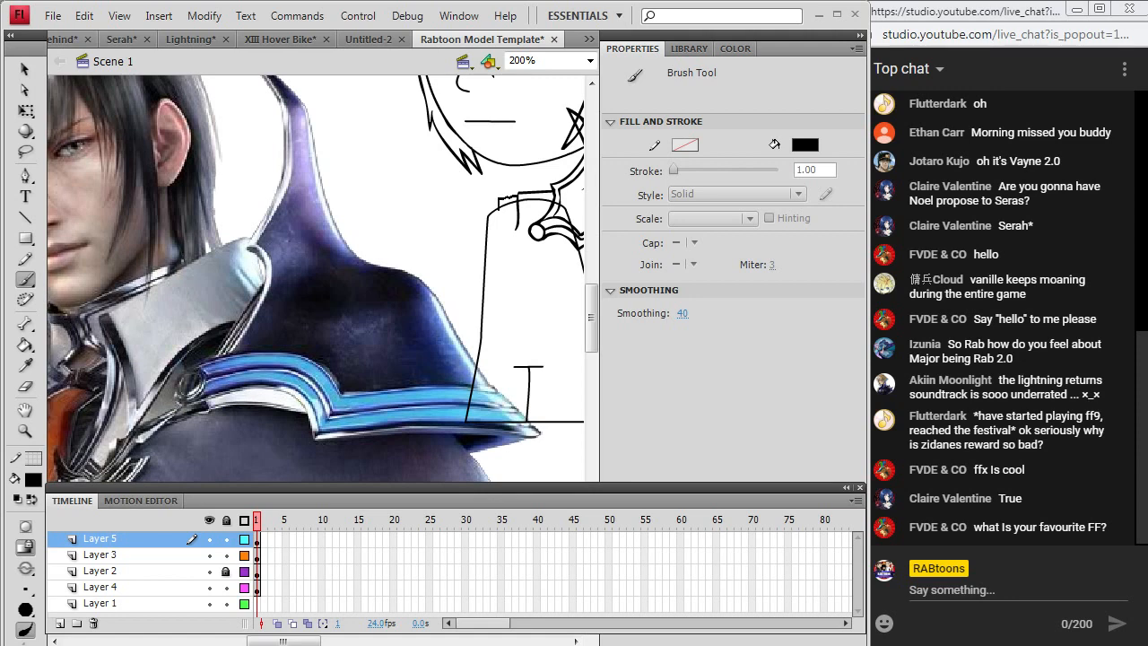
# Brush the far collar edge with a pointed flap at the neck opening, and a pointed lapel tip beside the round clasp.
pyautogui.hotkey('alt', 'Tab')
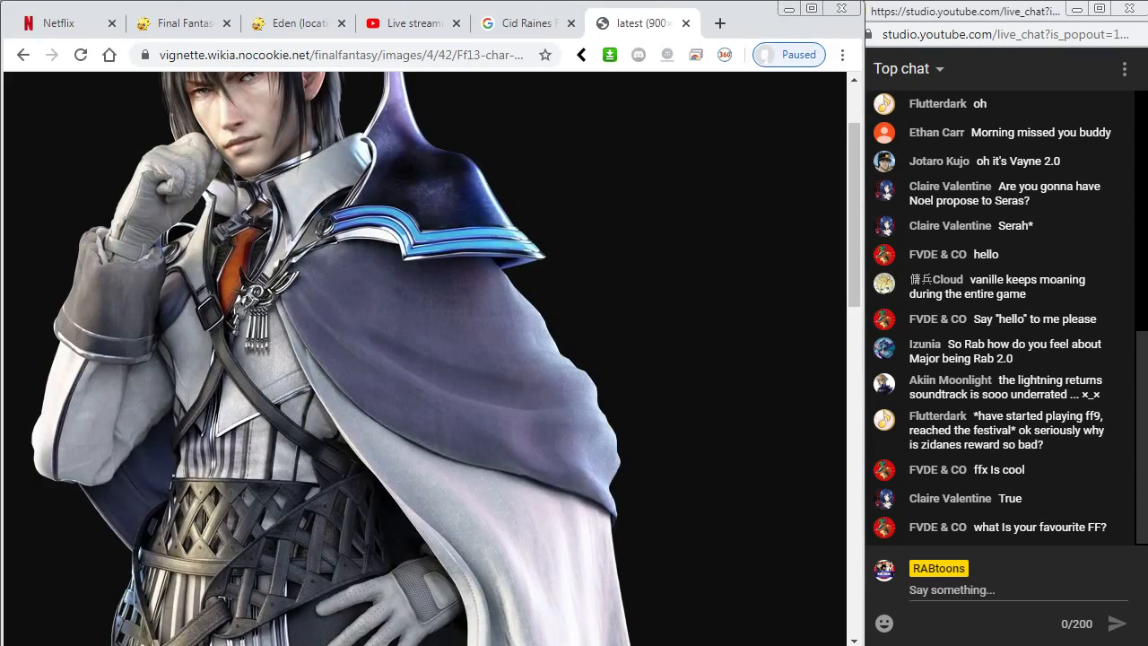
pyautogui.hotkey('alt', 'Tab')
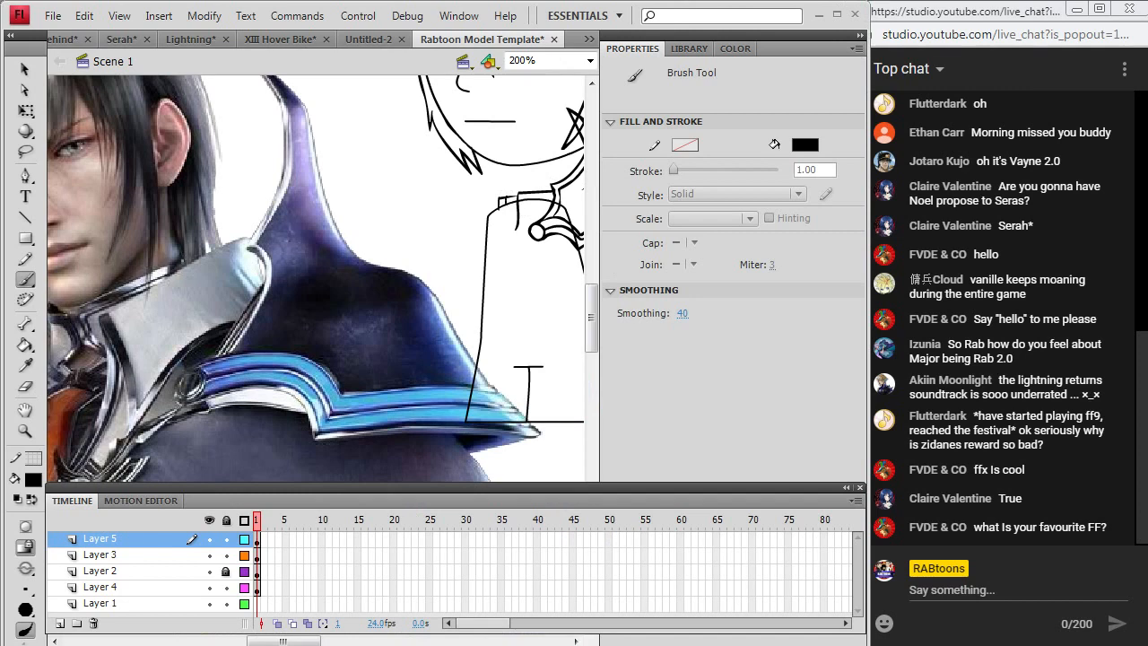
pyautogui.hotkey('alt', 'Tab')
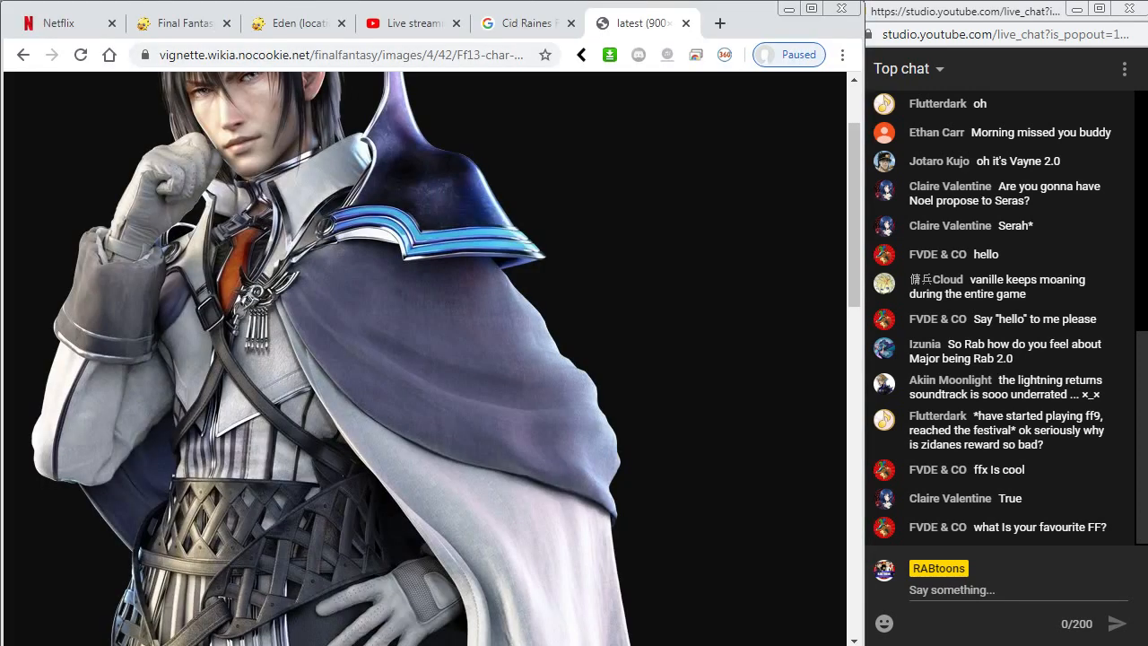
pyautogui.hotkey('alt', 'Tab')
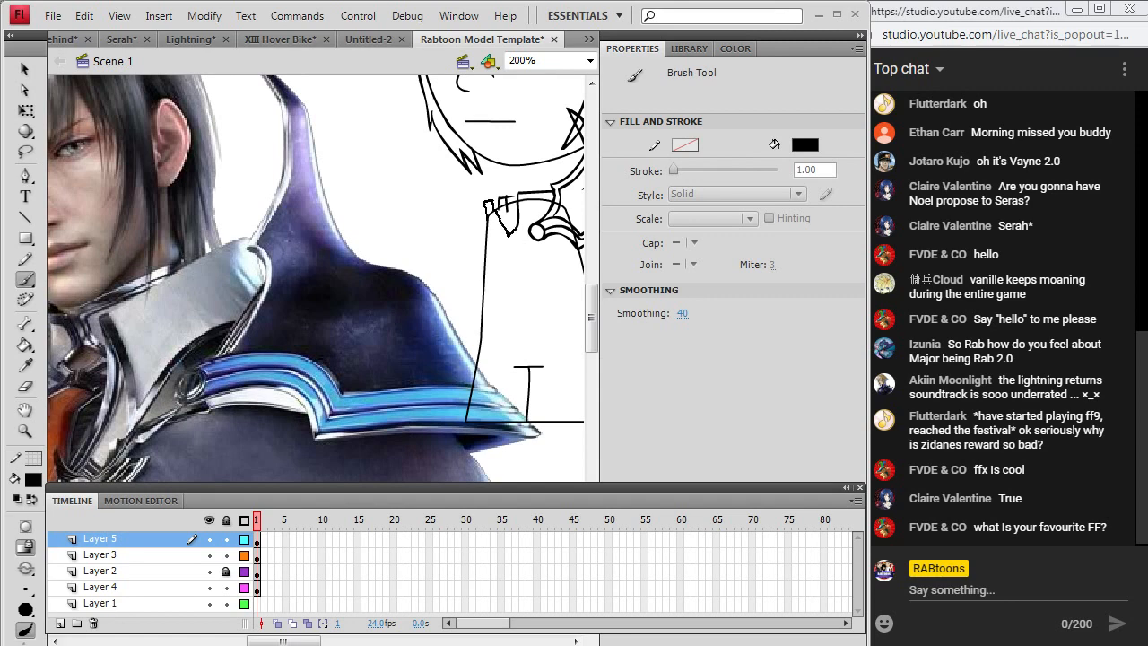
pyautogui.hotkey('alt', 'Tab')
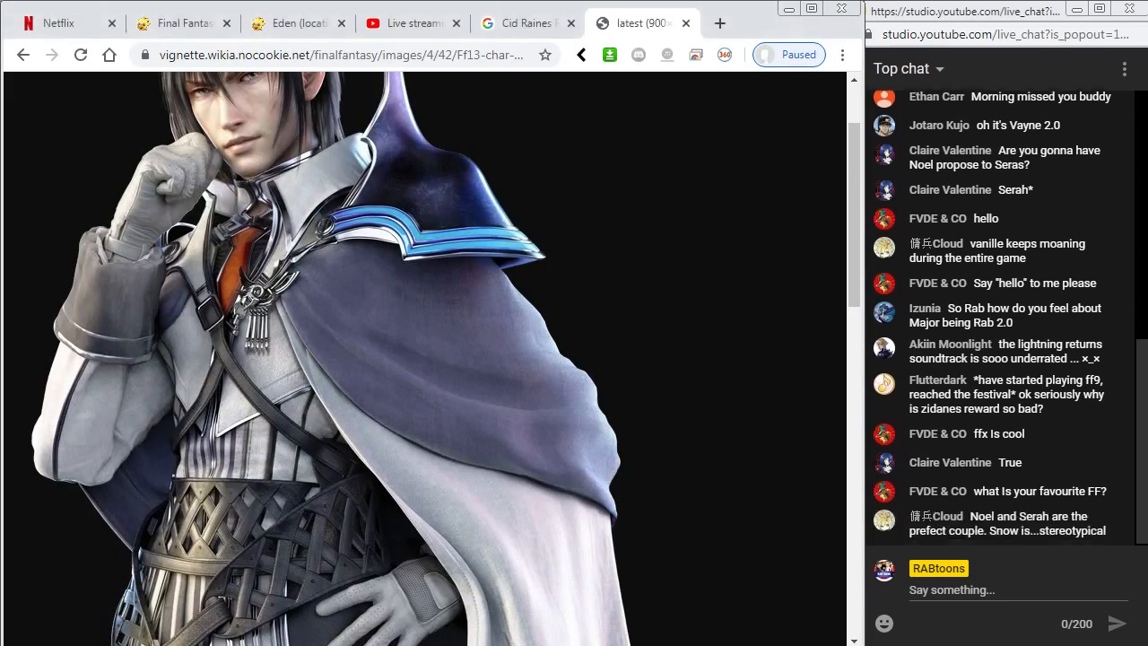
pyautogui.hotkey('alt', 'Tab')
pyautogui.moveTo(538, 231); pyautogui.dragTo(521, 247)
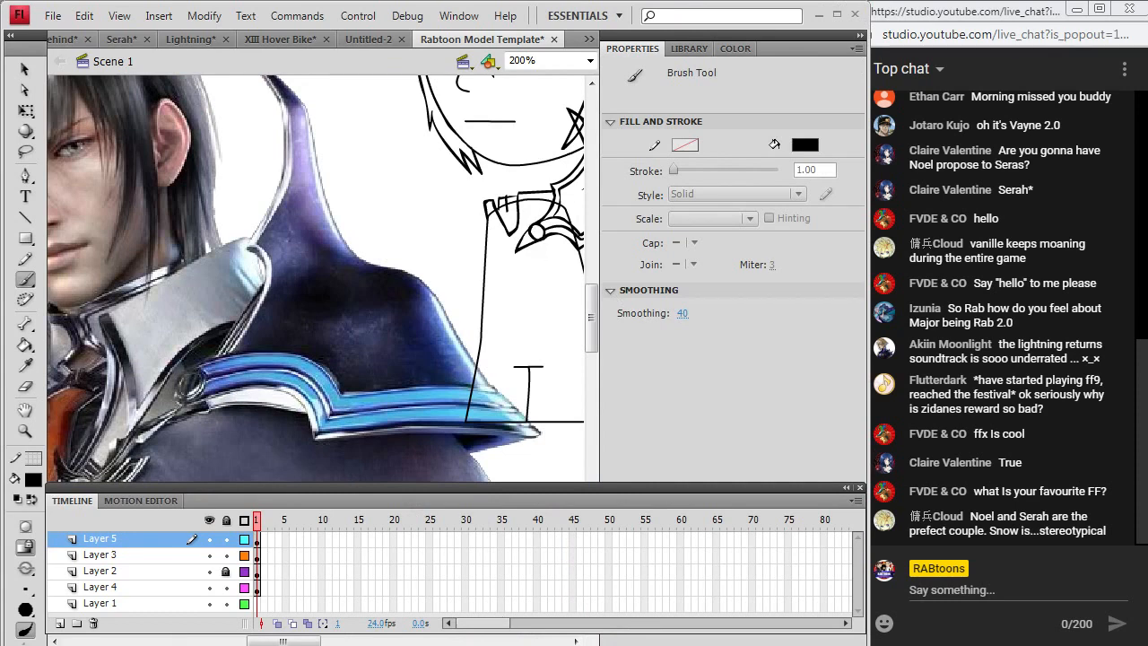
pyautogui.hotkey('alt', 'Tab')
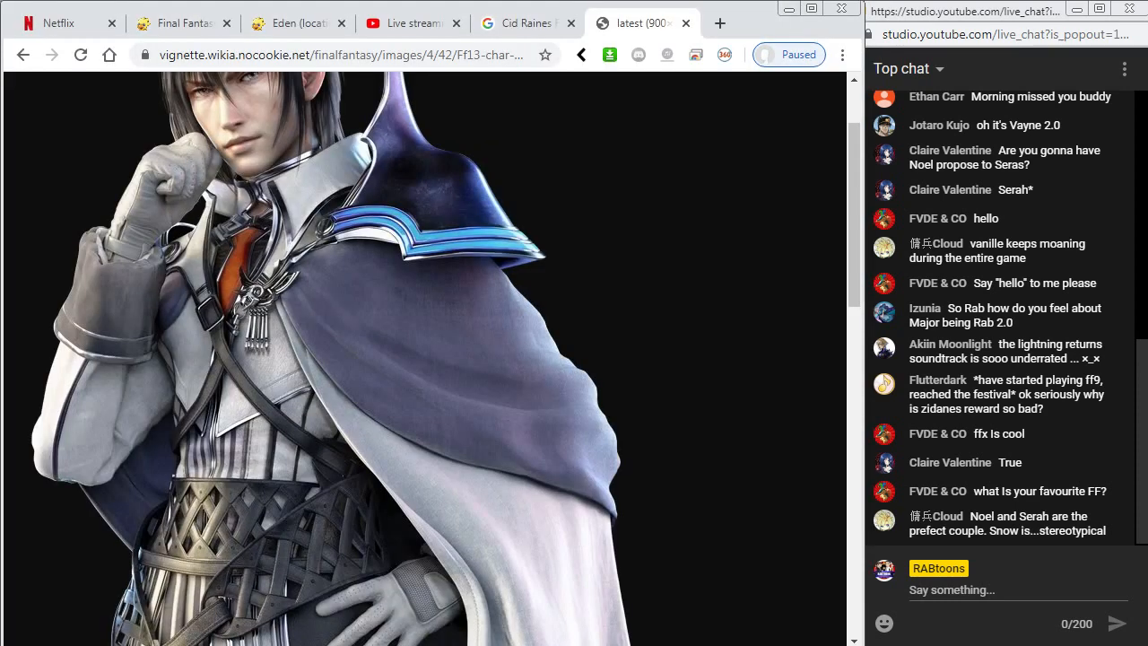
pyautogui.hotkey('alt', 'Tab')
# Brush the long cape hanging from the shoulder piece over the torso's side, ending in a curved hem just below the torso.
pyautogui.moveTo(312, 641); pyautogui.dragTo(338, 634)
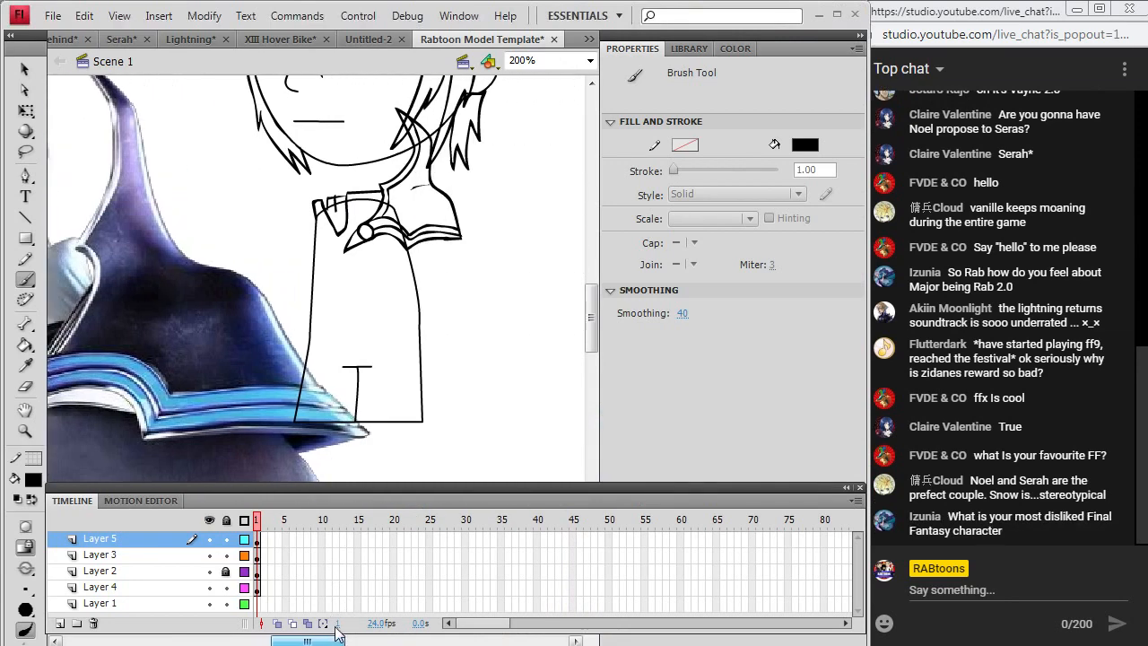
pyautogui.hotkey('alt', 'Tab')
pyautogui.hotkey('alt', 'Tab')
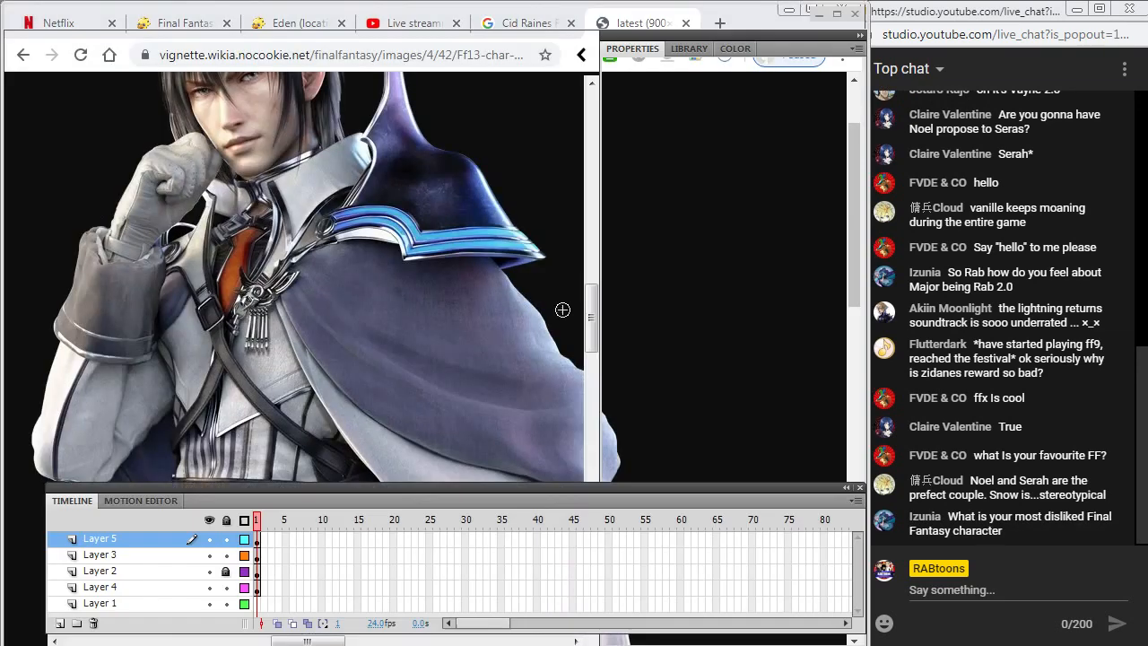
pyautogui.moveTo(358, 250)
pyautogui.mouseDown()
pyautogui.moveTo(374, 287)
pyautogui.moveTo(422, 320)
pyautogui.mouseUp()
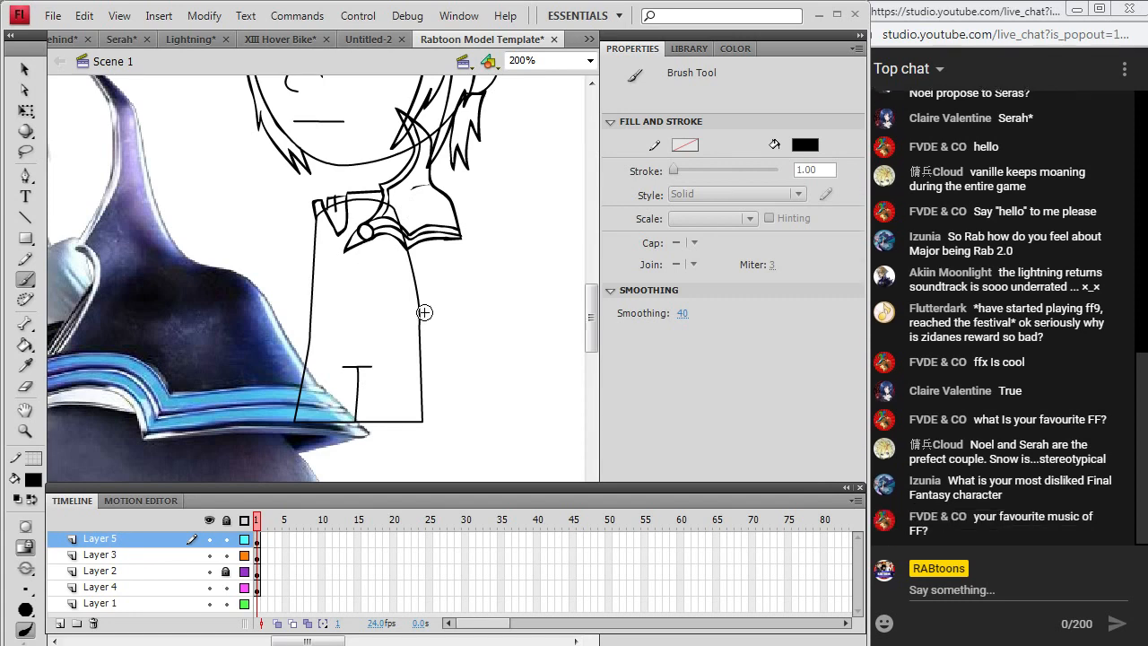
pyautogui.hotkey('alt', 'Tab')
pyautogui.moveTo(848, 300)
pyautogui.mouseDown()
pyautogui.moveTo(840, 559)
pyautogui.moveTo(846, 300)
pyautogui.mouseUp()
pyautogui.scroll(1, 680, 445)
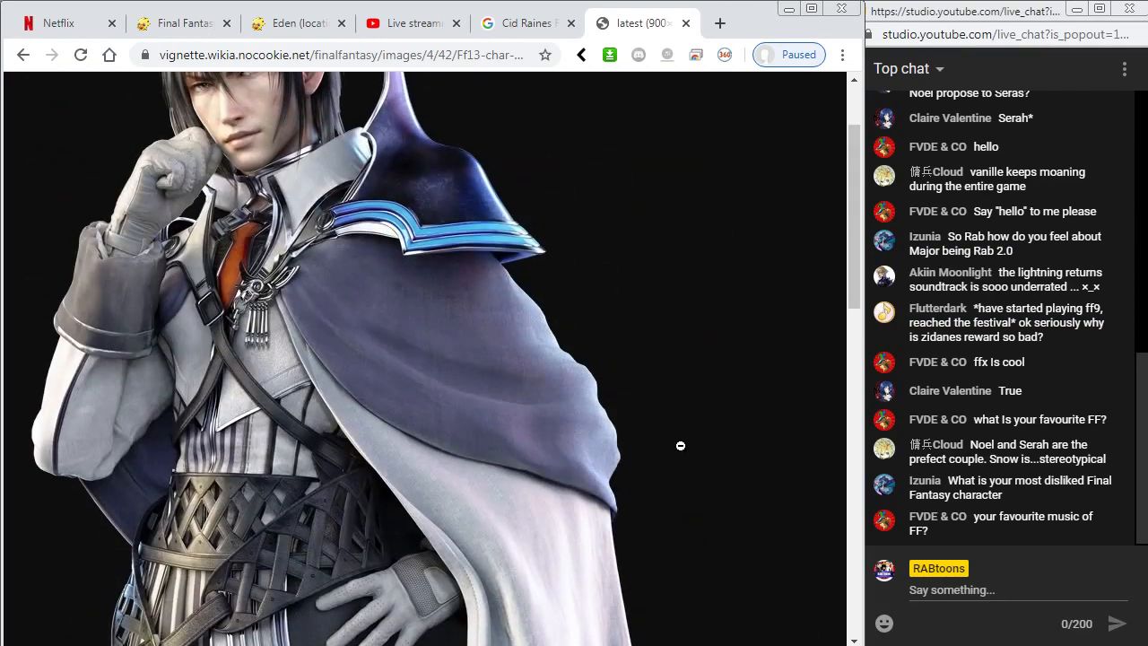
pyautogui.hotkey('alt', 'Tab')
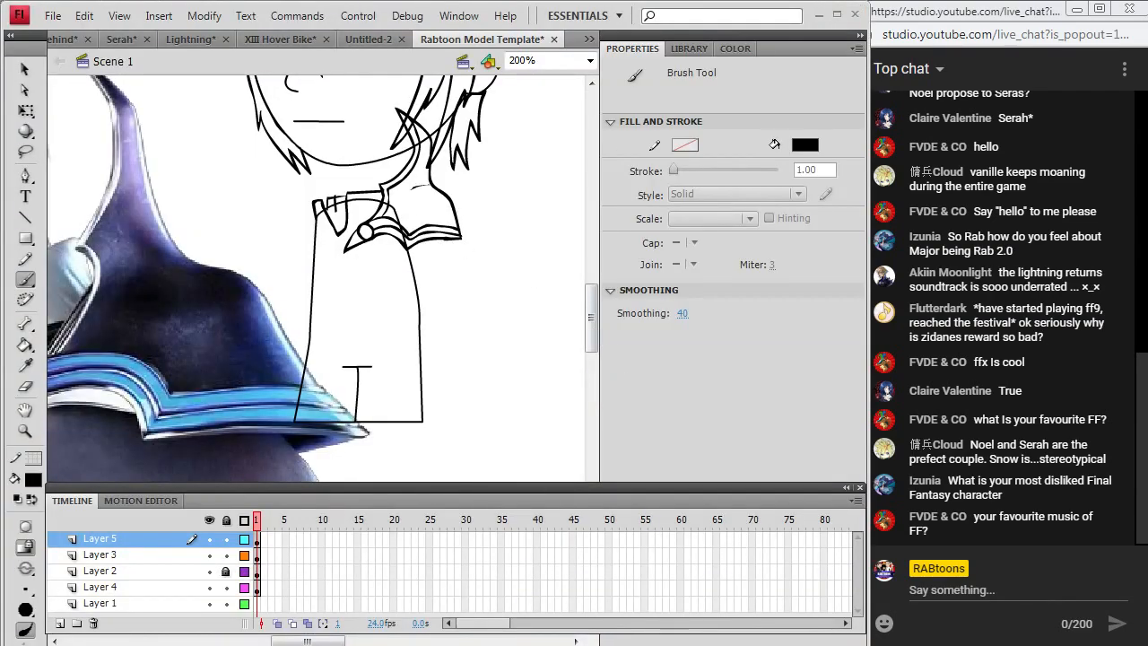
pyautogui.moveTo(369, 242)
pyautogui.mouseDown()
pyautogui.moveTo(373, 424)
pyautogui.moveTo(427, 435)
pyautogui.moveTo(491, 414)
pyautogui.moveTo(463, 231)
pyautogui.mouseUp()
pyautogui.hotkey('alt', 'Tab')
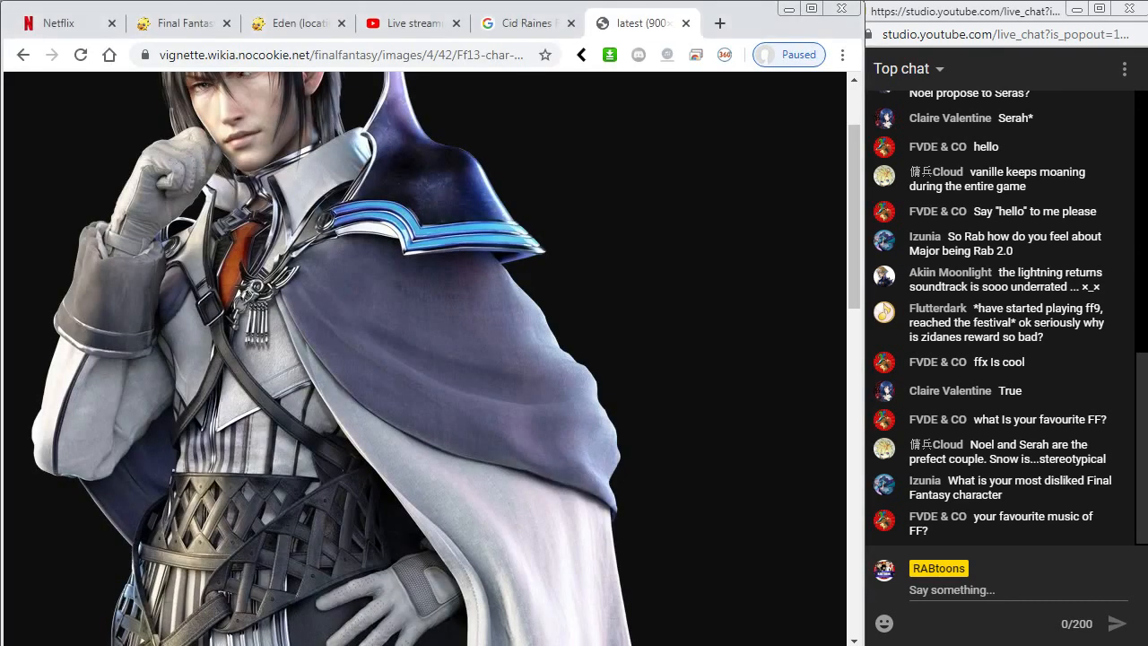
pyautogui.hotkey('alt', 'Tab')
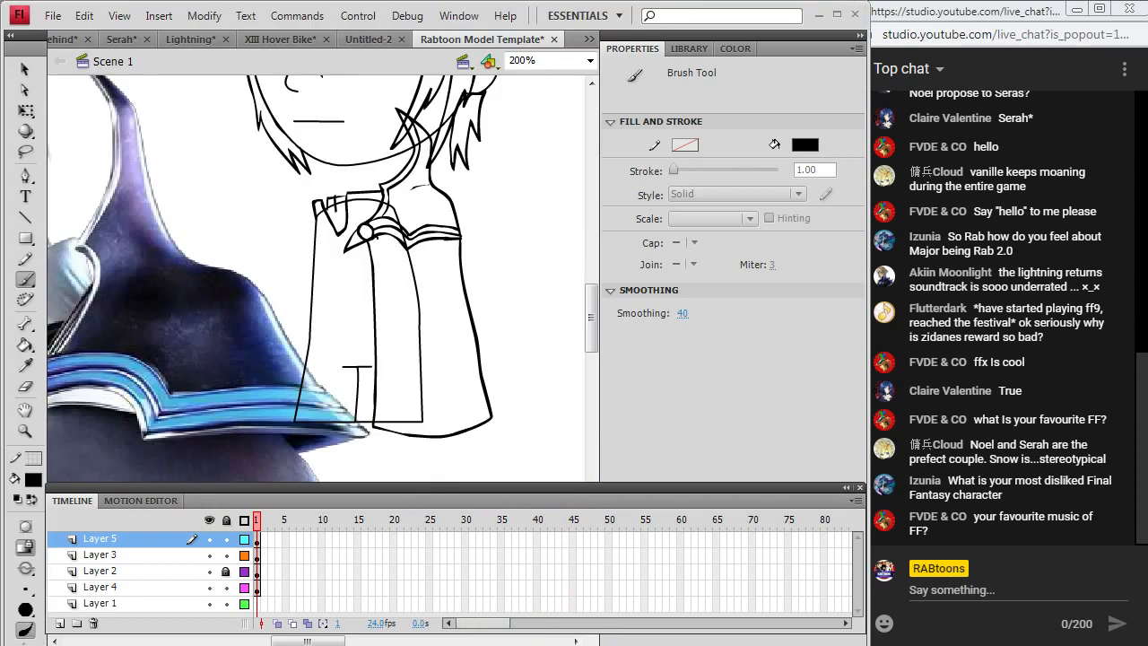
# Brush the cape's upper drape curving from the clasp to the outer edge, and tidy the overlapping outline where the drape bulges out.
pyautogui.moveTo(378, 238)
pyautogui.mouseDown()
pyautogui.moveTo(398, 329)
pyautogui.moveTo(420, 352)
pyautogui.moveTo(455, 362)
pyautogui.moveTo(480, 358)
pyautogui.moveTo(477, 319)
pyautogui.mouseUp()
pyautogui.click(25, 385)
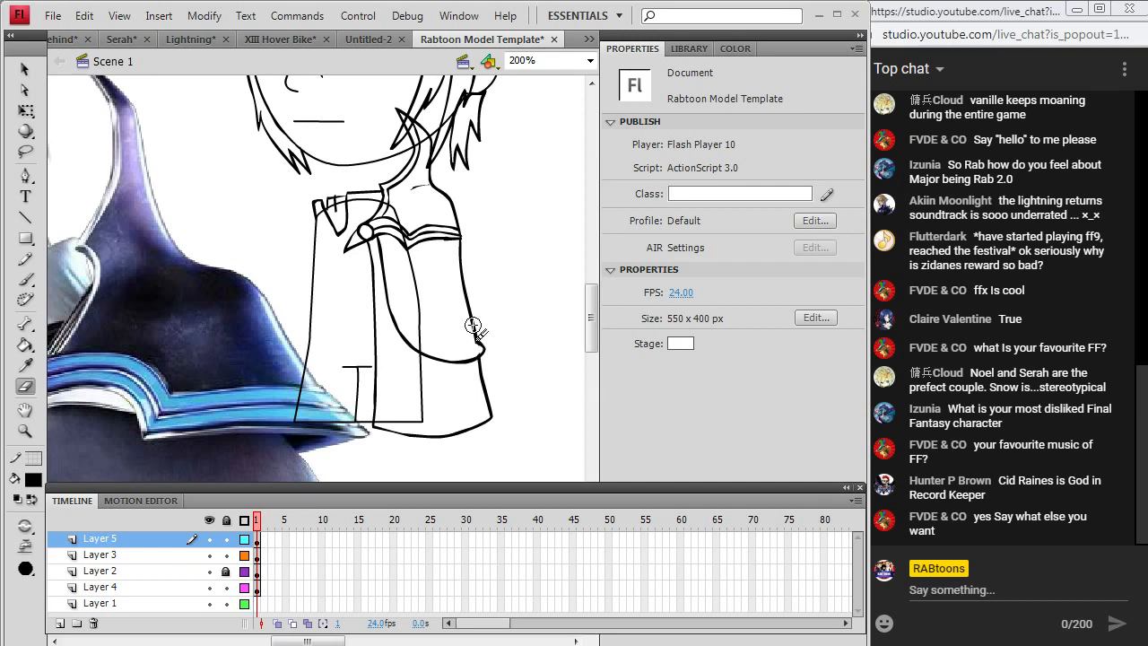
pyautogui.press('b')
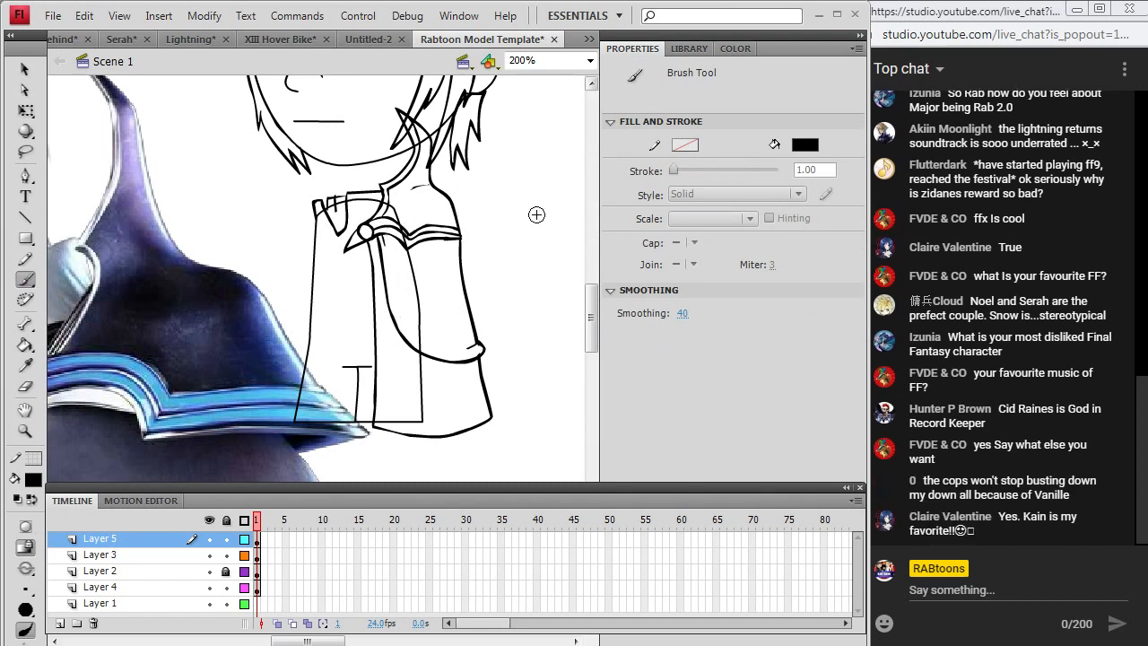
# Brush the small brooch with its hanging piece at the lapel tip, and the jacket's pointed lower flap beside the cape, following the reference picture.
pyautogui.moveTo(591, 325); pyautogui.dragTo(591, 305)
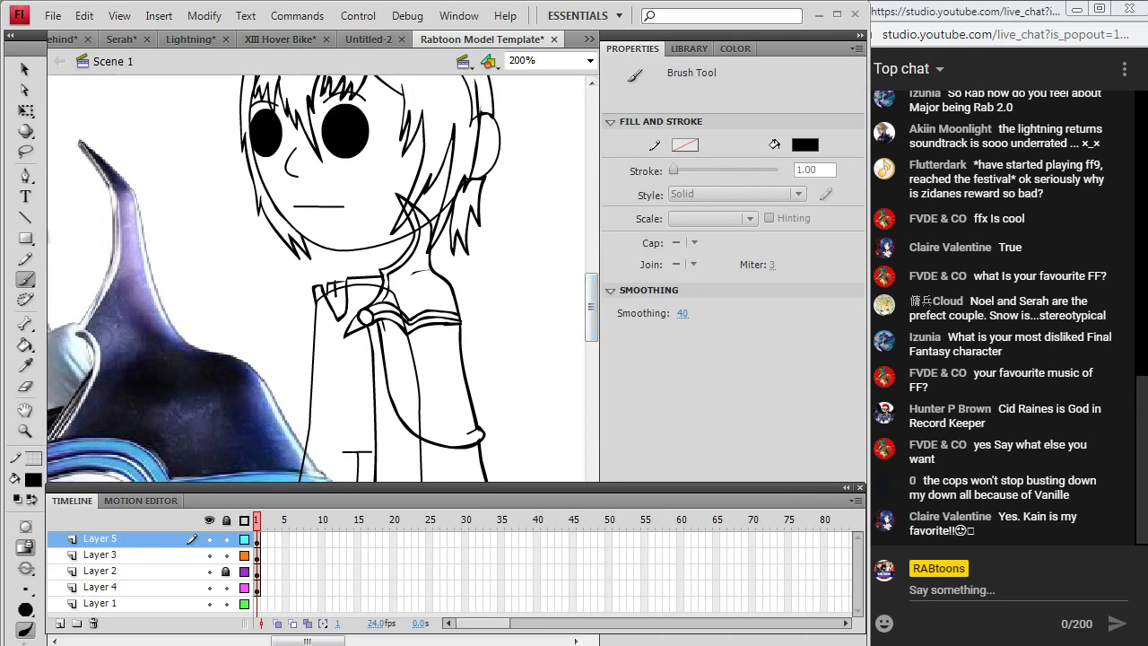
pyautogui.hotkey('alt', 'Tab')
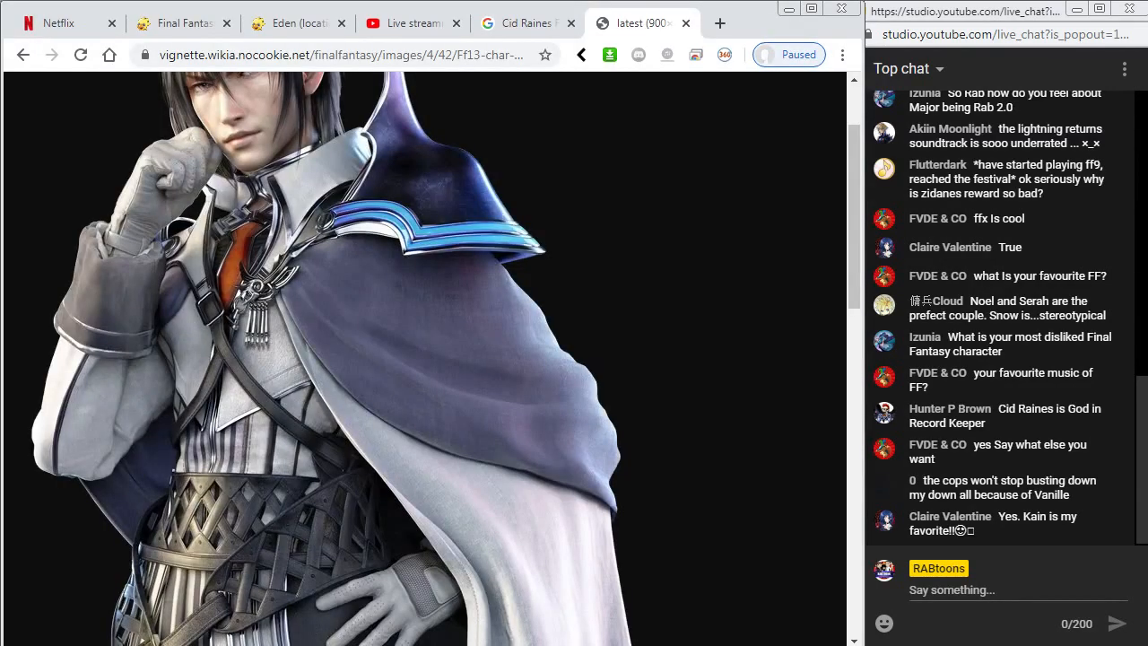
pyautogui.hotkey('alt', 'Tab')
pyautogui.hotkey('alt', 'Tab')
pyautogui.hotkey('alt', 'Tab')
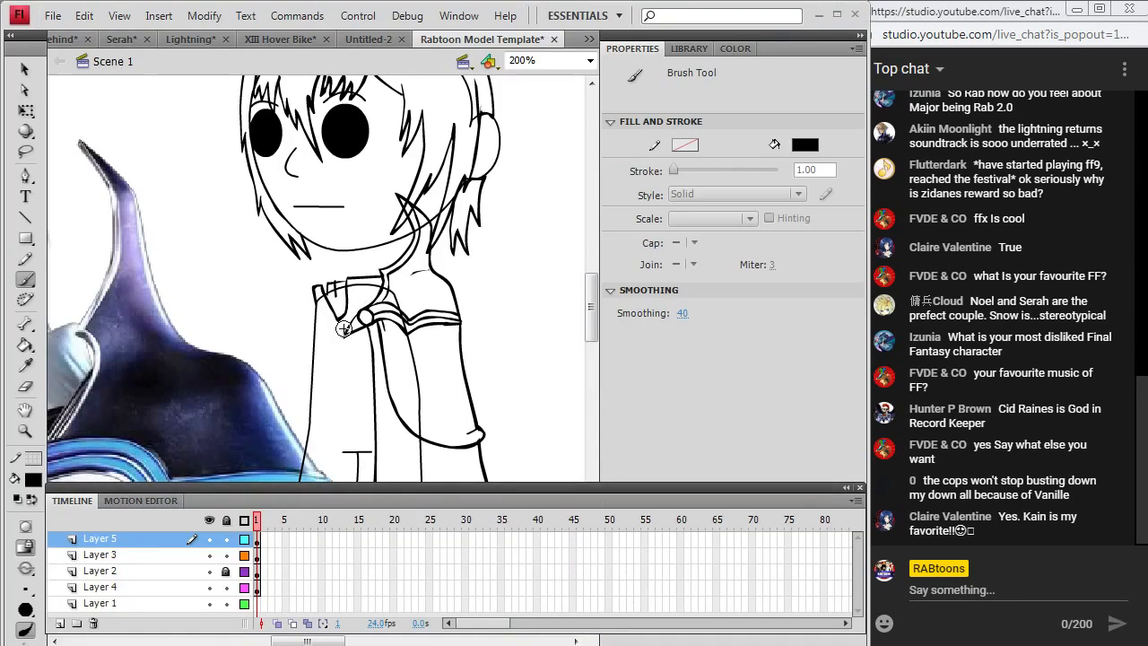
pyautogui.moveTo(334, 337); pyautogui.dragTo(345, 329)
pyautogui.hotkey('alt', 'Tab')
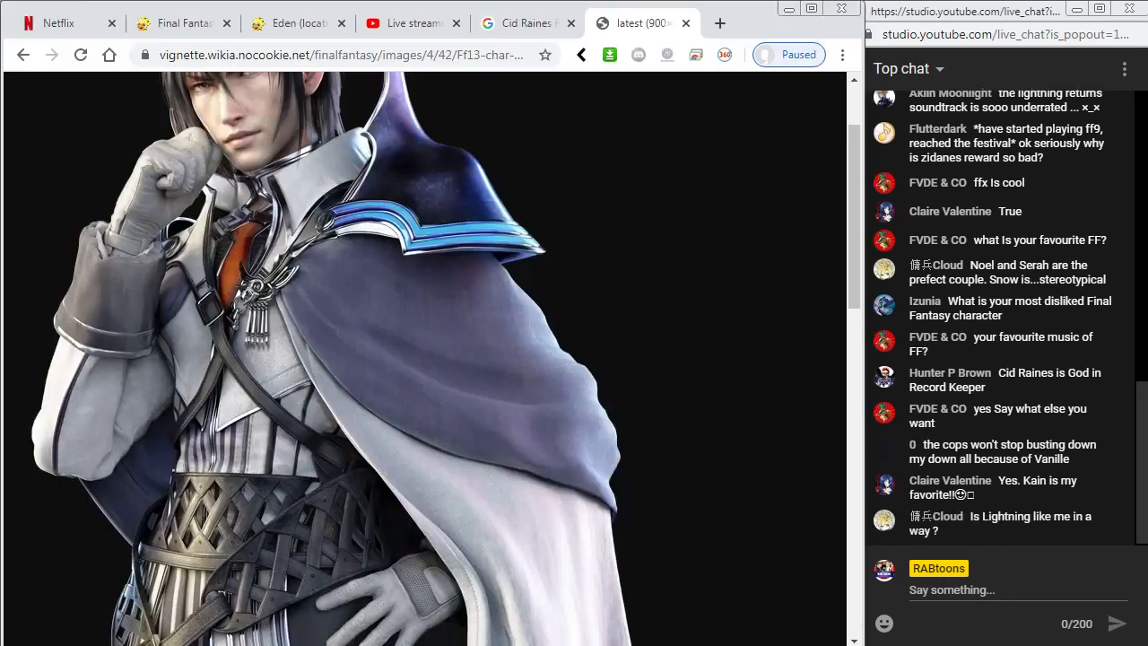
pyautogui.hotkey('alt', 'Tab')
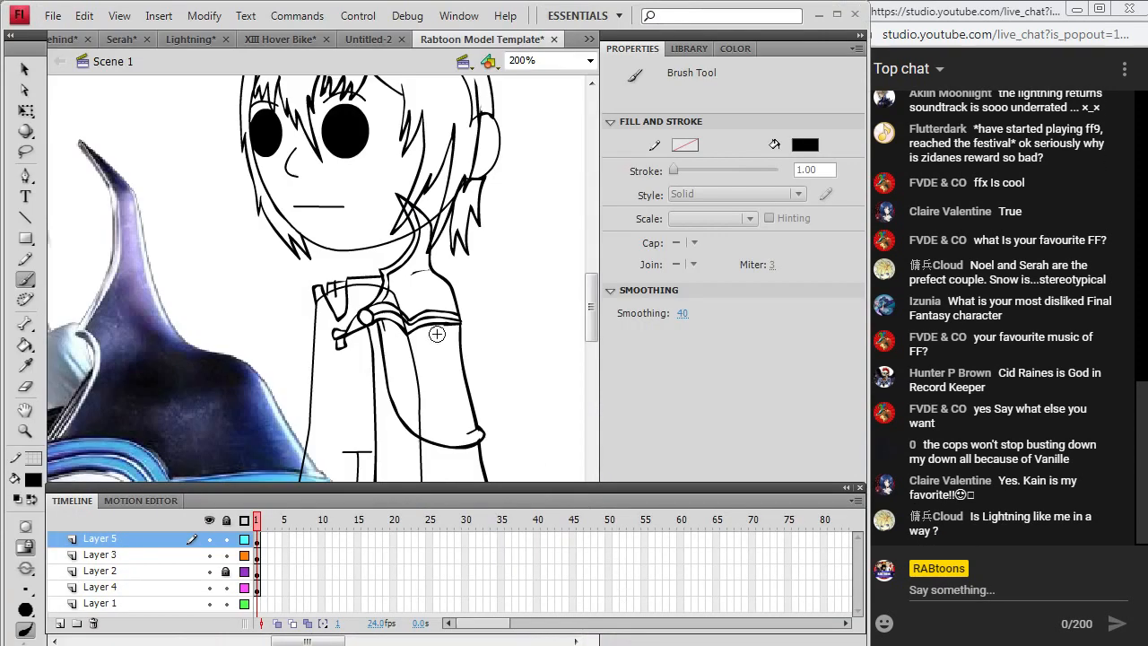
pyautogui.moveTo(342, 352); pyautogui.dragTo(365, 358)
pyautogui.hotkey('alt', 'Tab')
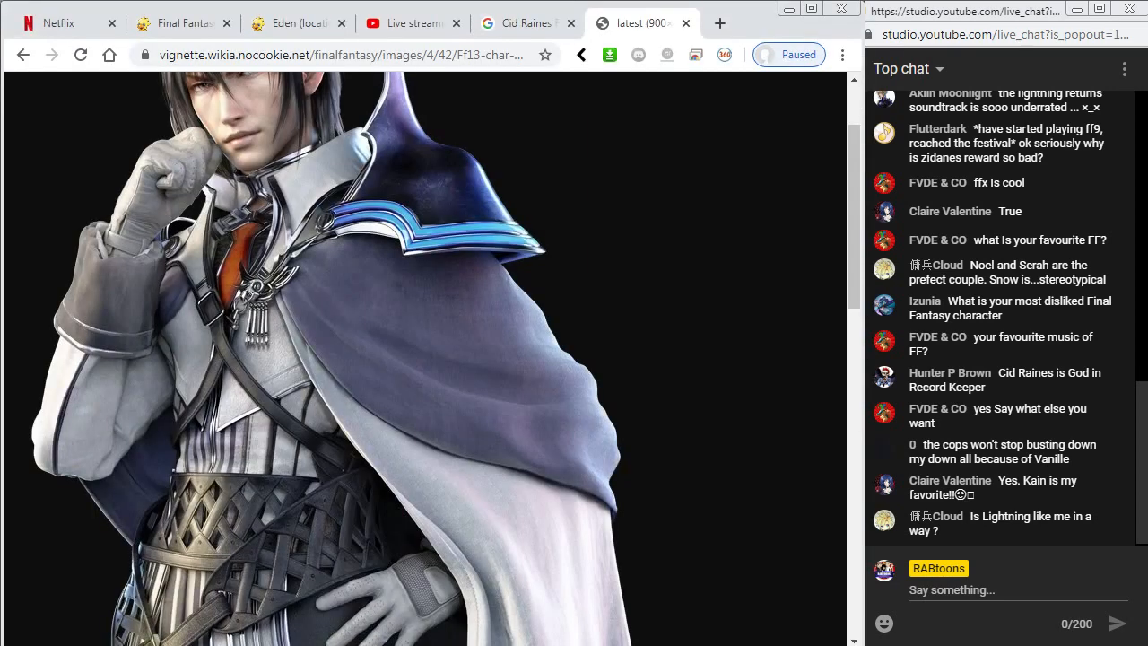
pyautogui.hotkey('alt', 'Tab')
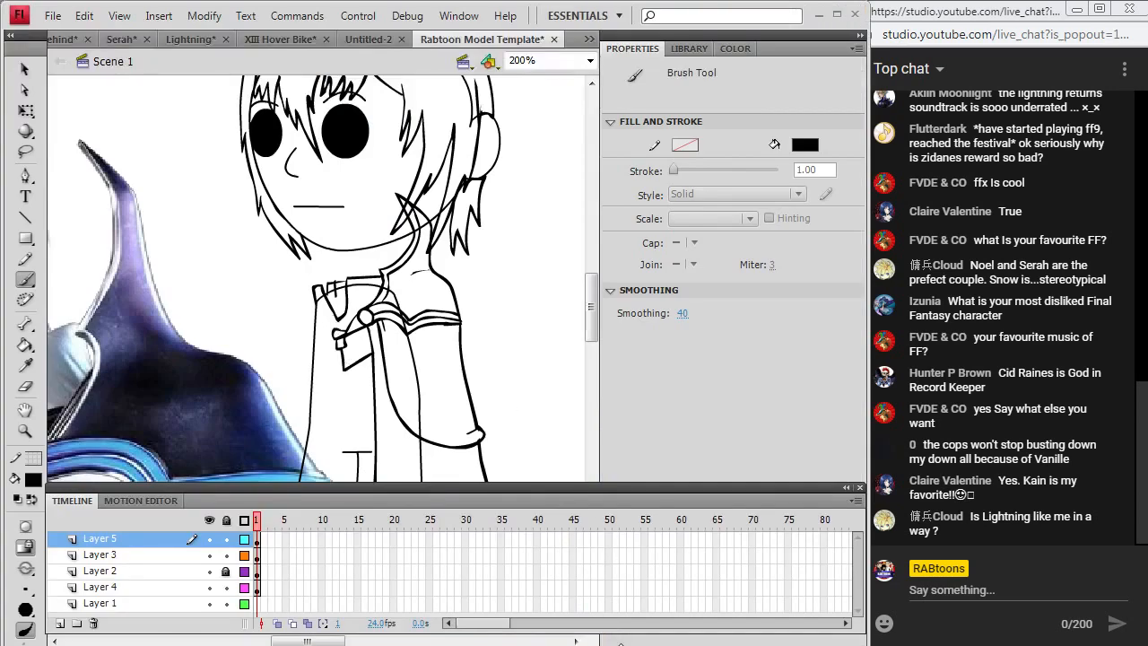
# Brush the jacket's far side from the collar down over the chest and join its lower edge to the pointed flap.
pyautogui.hotkey('alt', 'Tab')
pyautogui.hotkey('alt', 'Tab')
pyautogui.hotkey('alt', 'Tab')
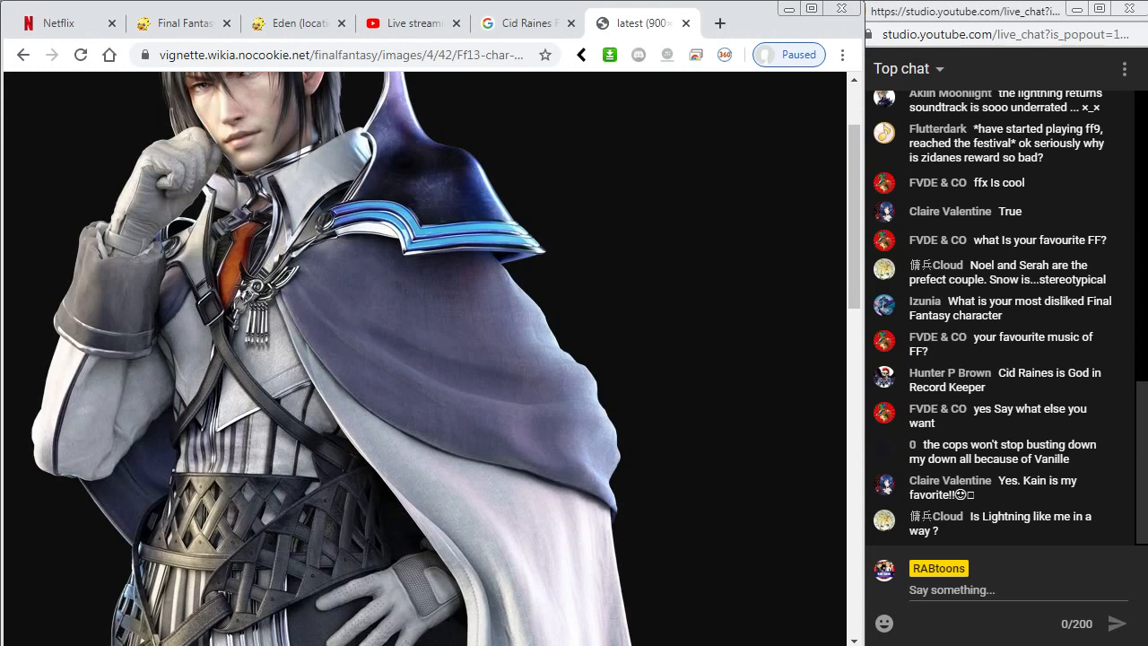
pyautogui.hotkey('alt', 'Tab')
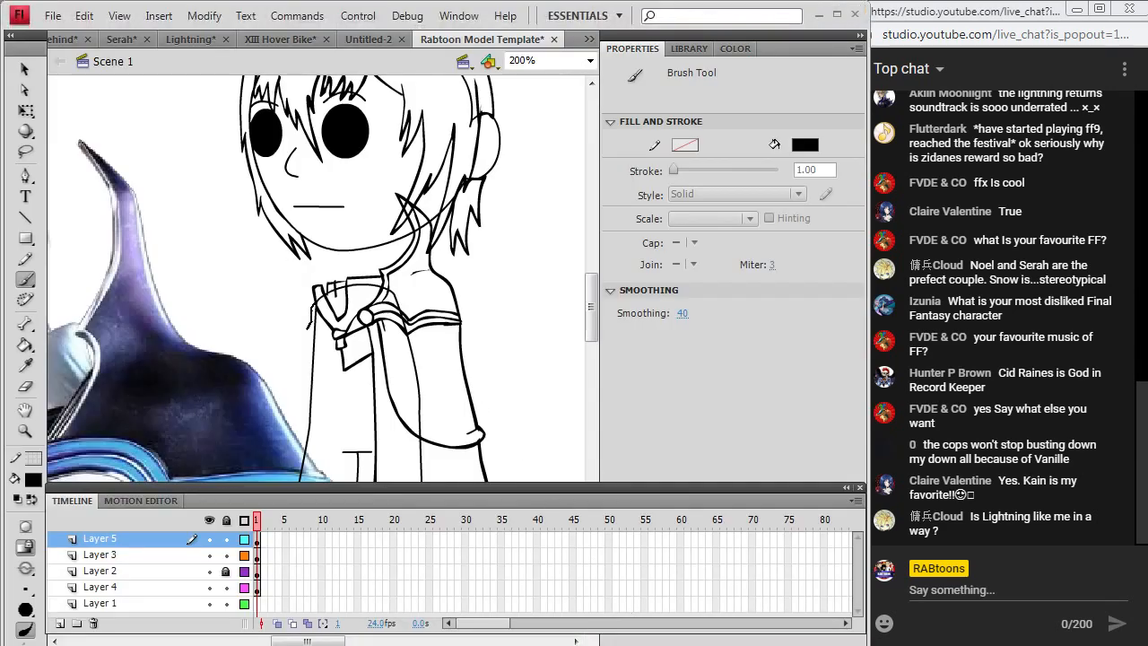
pyautogui.moveTo(313, 305); pyautogui.dragTo(334, 350)
pyautogui.hotkey('alt', 'Tab')
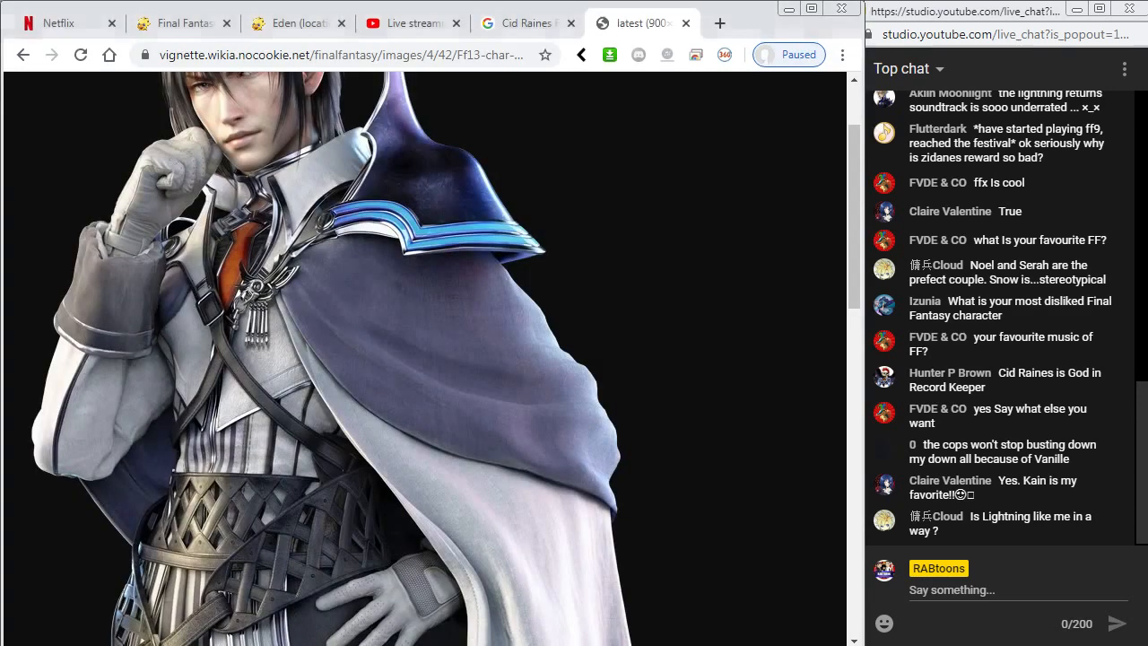
pyautogui.hotkey('alt', 'Tab')
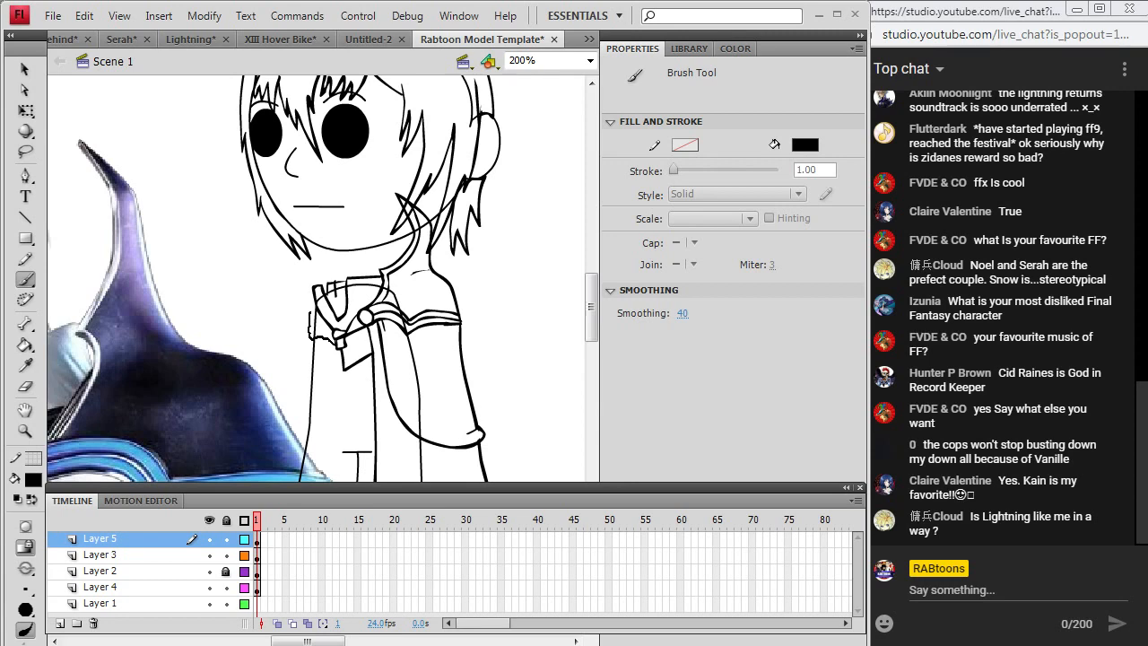
pyautogui.hotkey('alt', 'Tab')
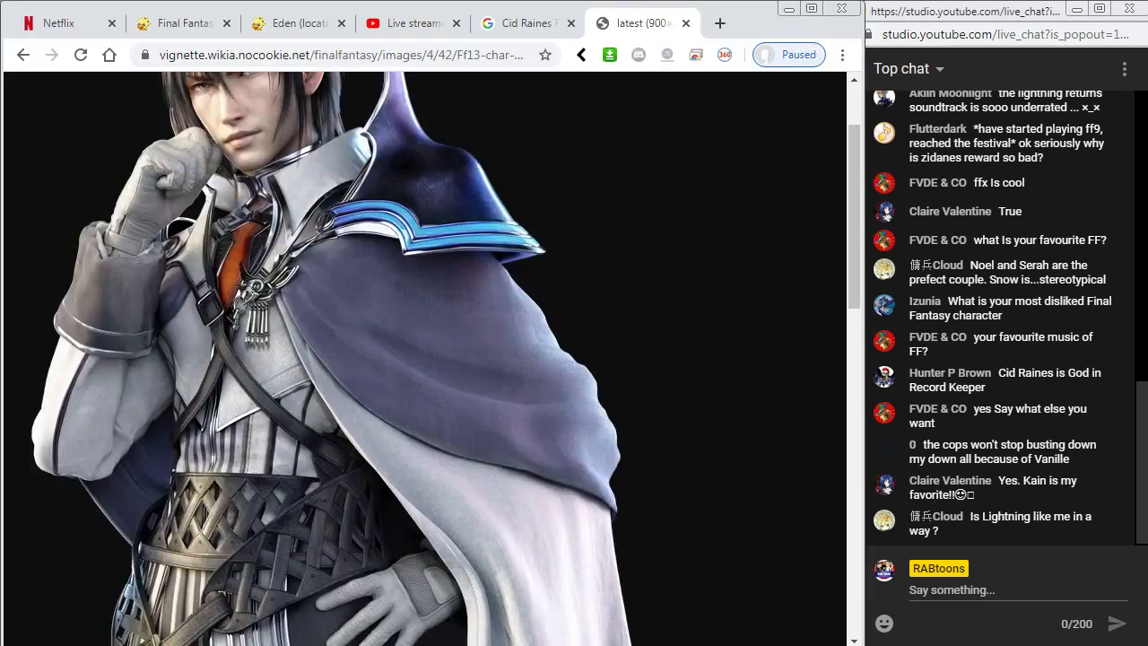
pyautogui.hotkey('alt', 'Tab')
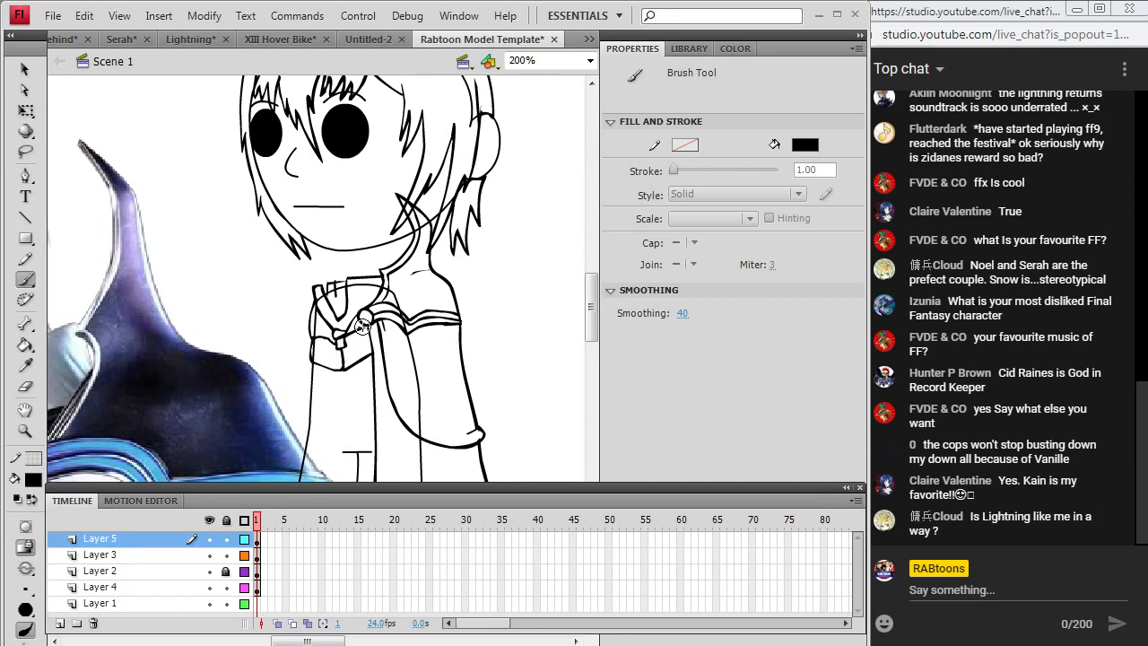
# Brush a curved waistline below the jacket and fill the vest area above it with vertical stripes.
pyautogui.hotkey('alt', 'Tab')
pyautogui.hotkey('alt', 'Tab')
pyautogui.moveTo(311, 395); pyautogui.dragTo(363, 405)
pyautogui.hotkey('alt', 'Tab')
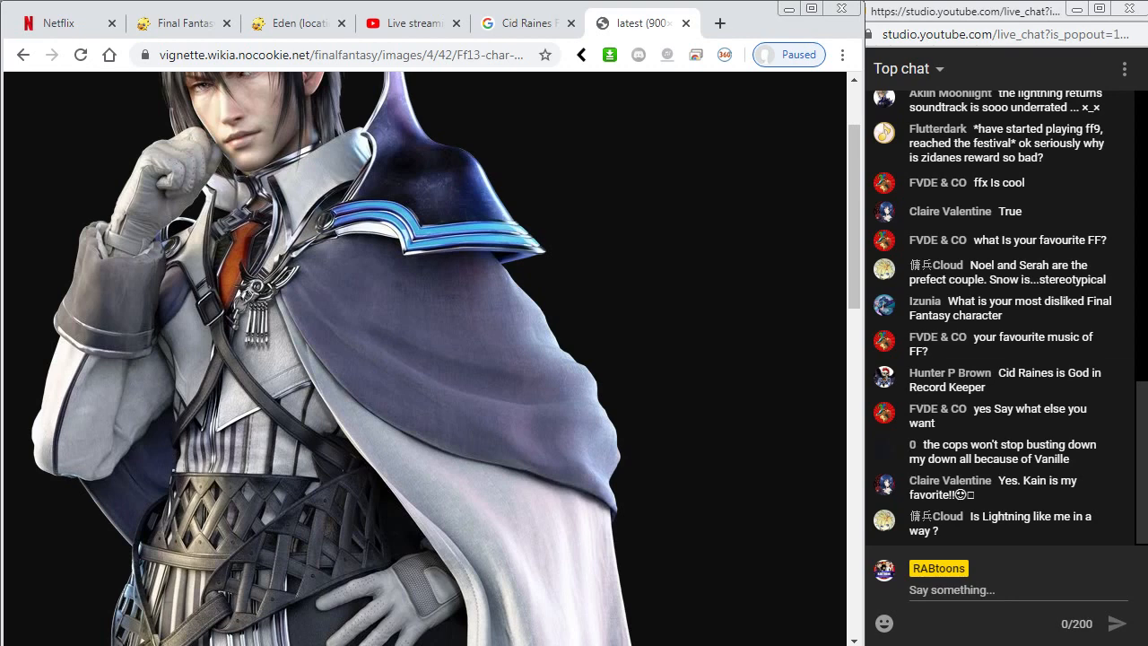
pyautogui.hotkey('alt', 'Tab')
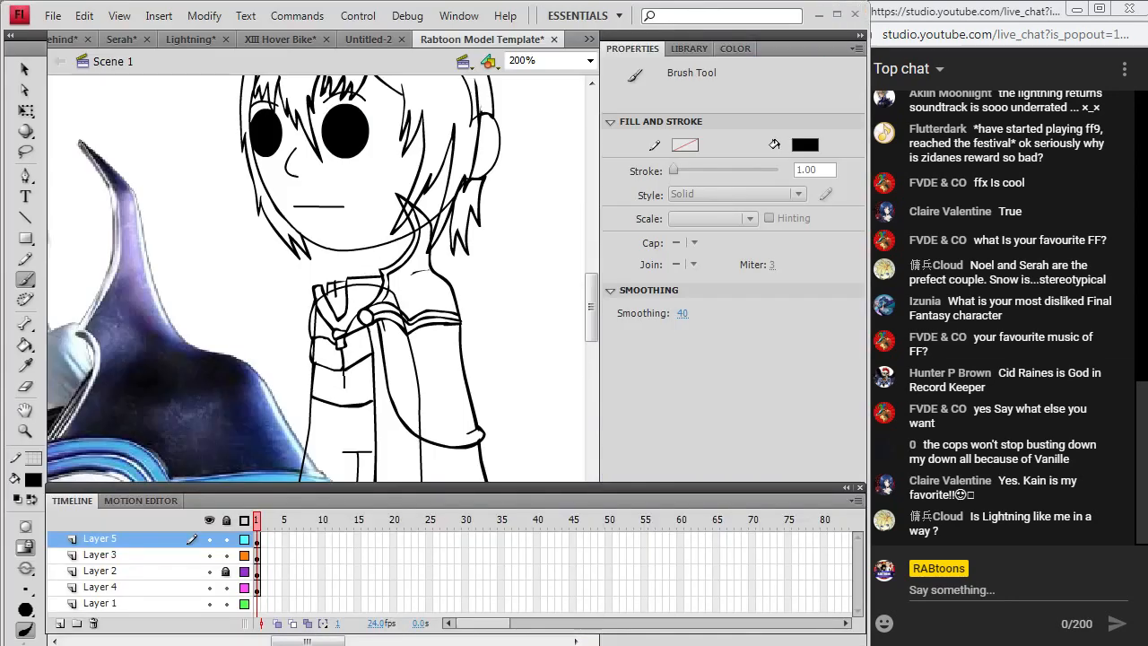
pyautogui.hotkey('alt', 'Tab')
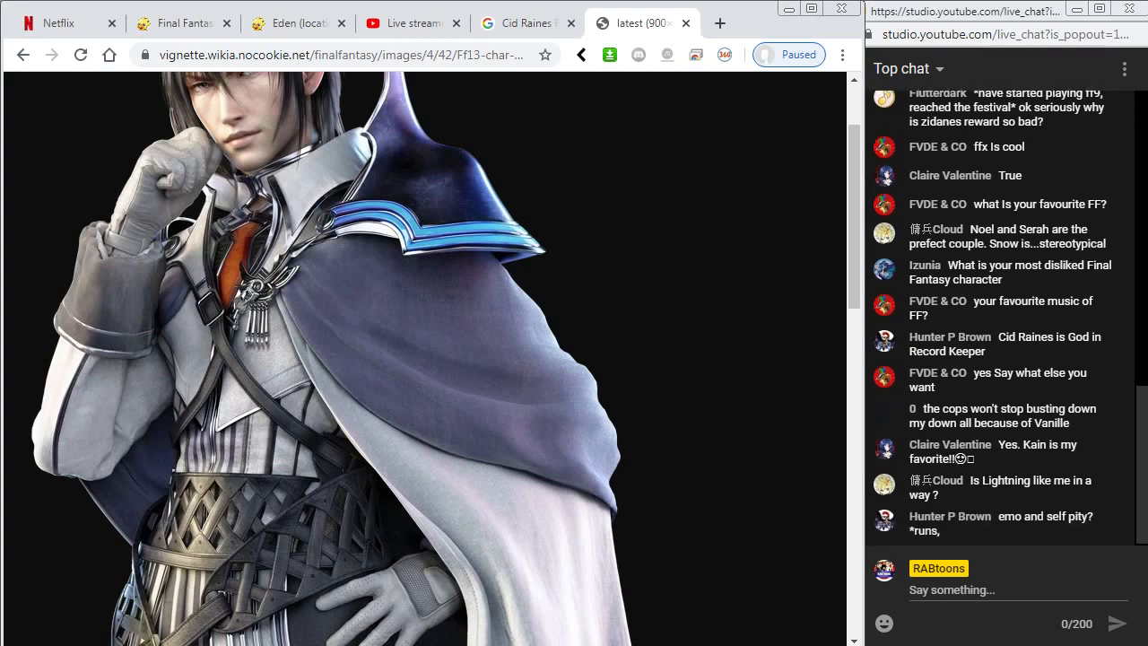
pyautogui.hotkey('alt', 'Tab')
pyautogui.moveTo(321, 366)
pyautogui.mouseDown()
pyautogui.moveTo(323, 405)
pyautogui.moveTo(338, 404)
pyautogui.moveTo(351, 372)
pyautogui.moveTo(351, 403)
pyautogui.mouseUp()
pyautogui.moveTo(361, 362); pyautogui.dragTo(368, 403)
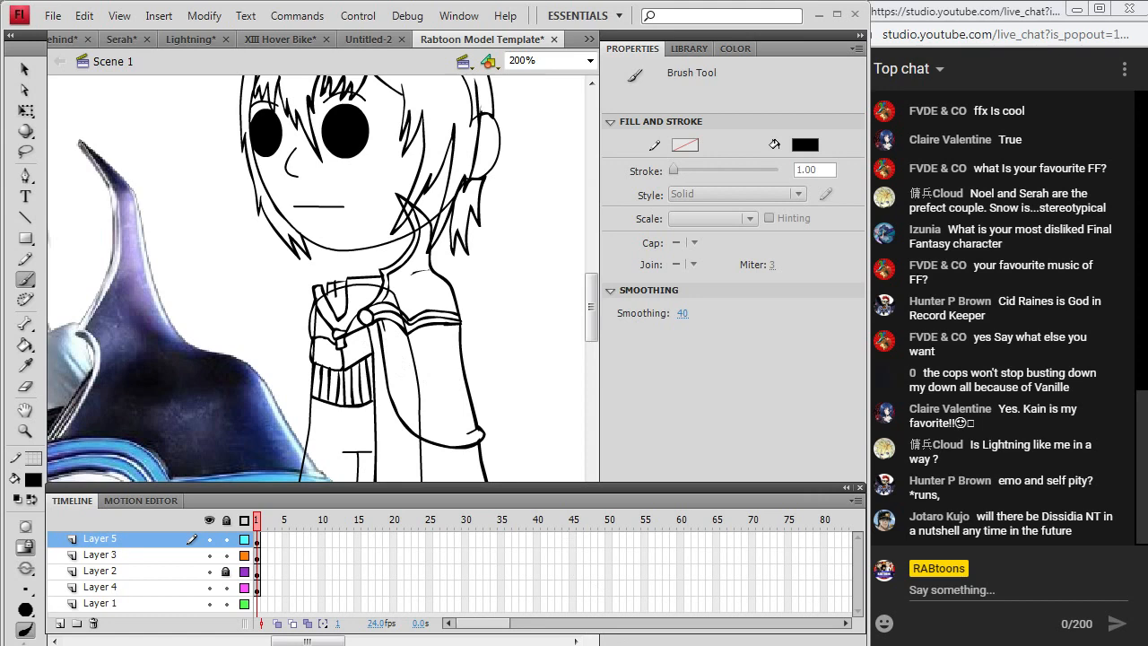
# Brush a rounded waist-guard shape on each side of the torso just below the striped vest, checking the lower reference picture.
pyautogui.hotkey('alt', 'Tab')
pyautogui.hotkey('alt', 'Tab')
pyautogui.hotkey('alt', 'Tab')
pyautogui.moveTo(856, 278); pyautogui.dragTo(844, 431)
pyautogui.hotkey('alt', 'Tab')
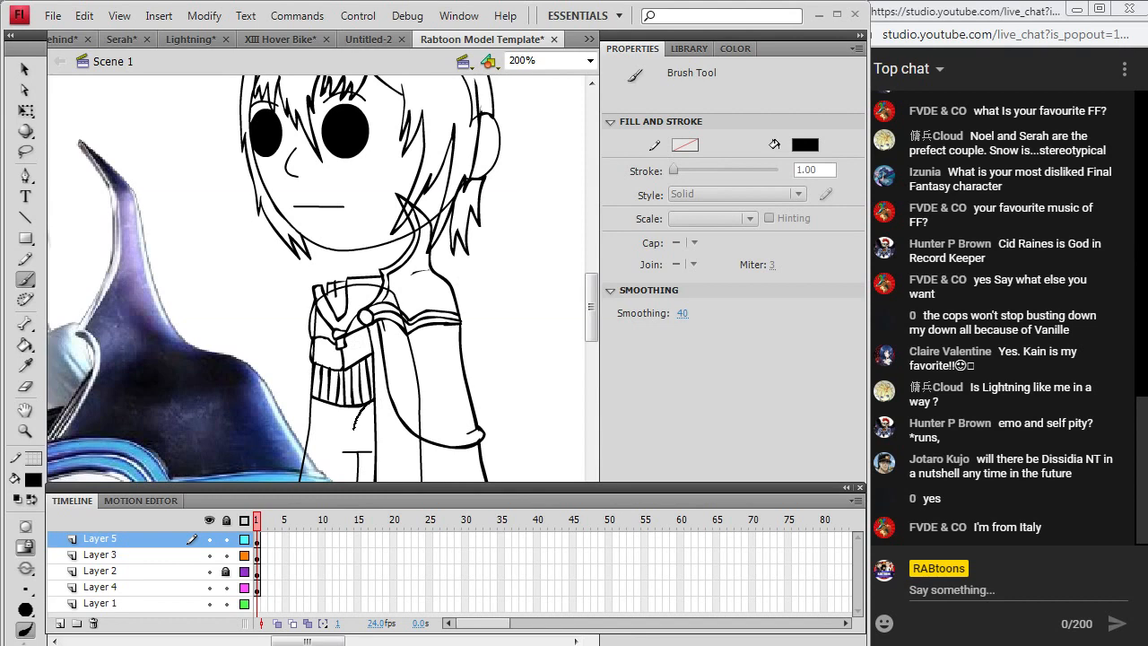
pyautogui.hotkey('alt', 'Tab')
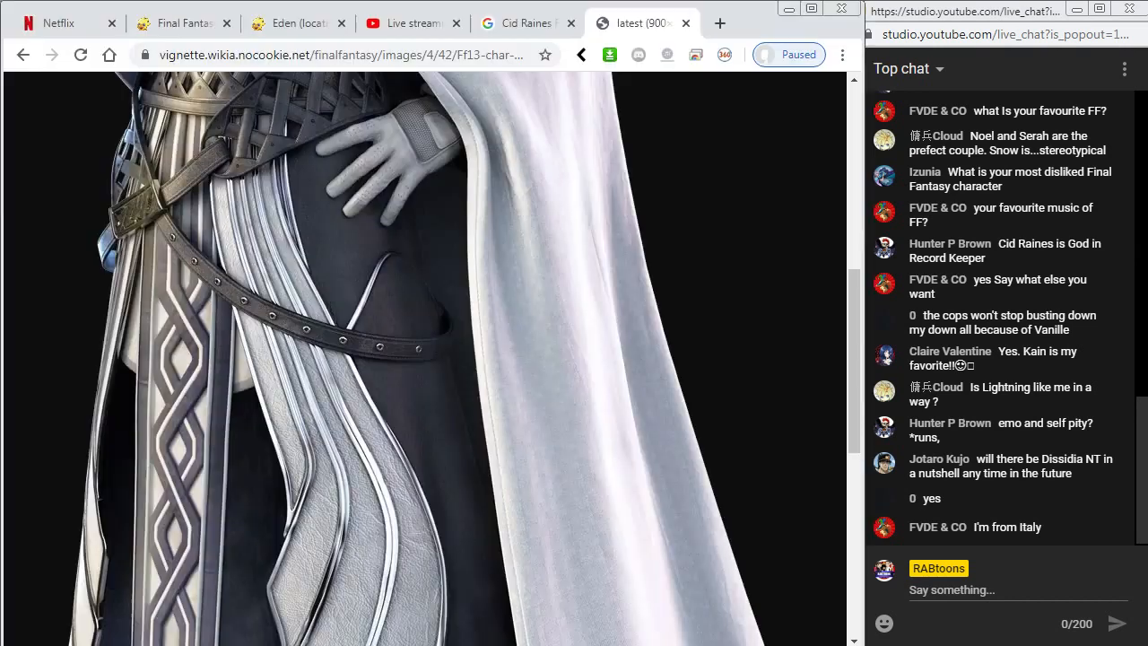
pyautogui.hotkey('alt', 'Tab')
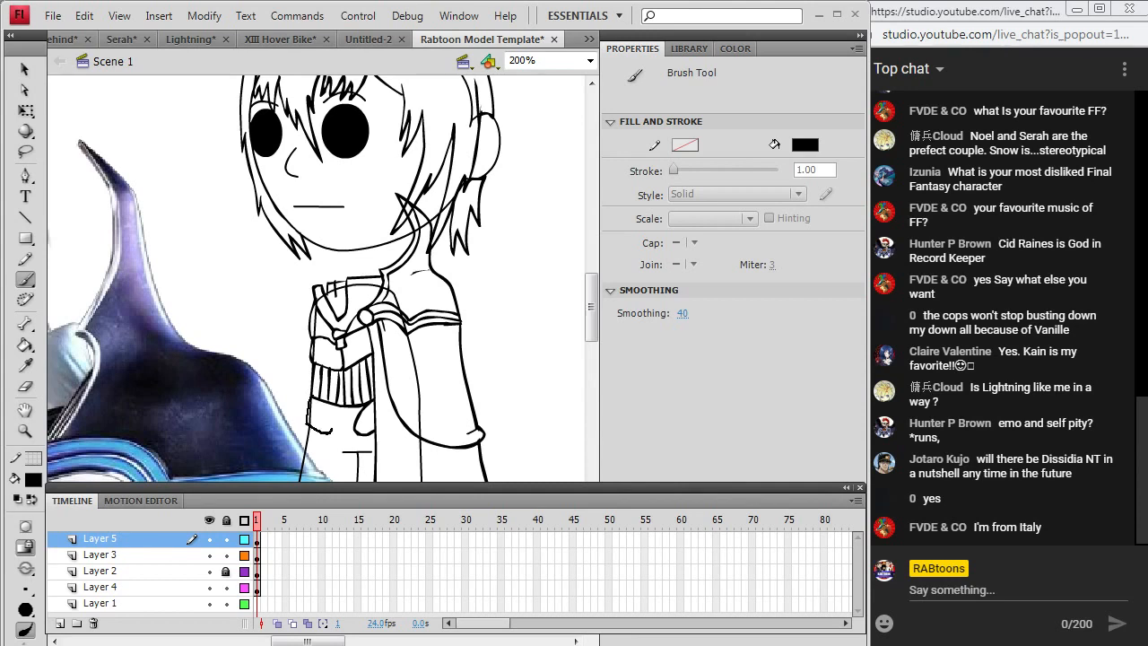
pyautogui.hotkey('alt', 'Tab')
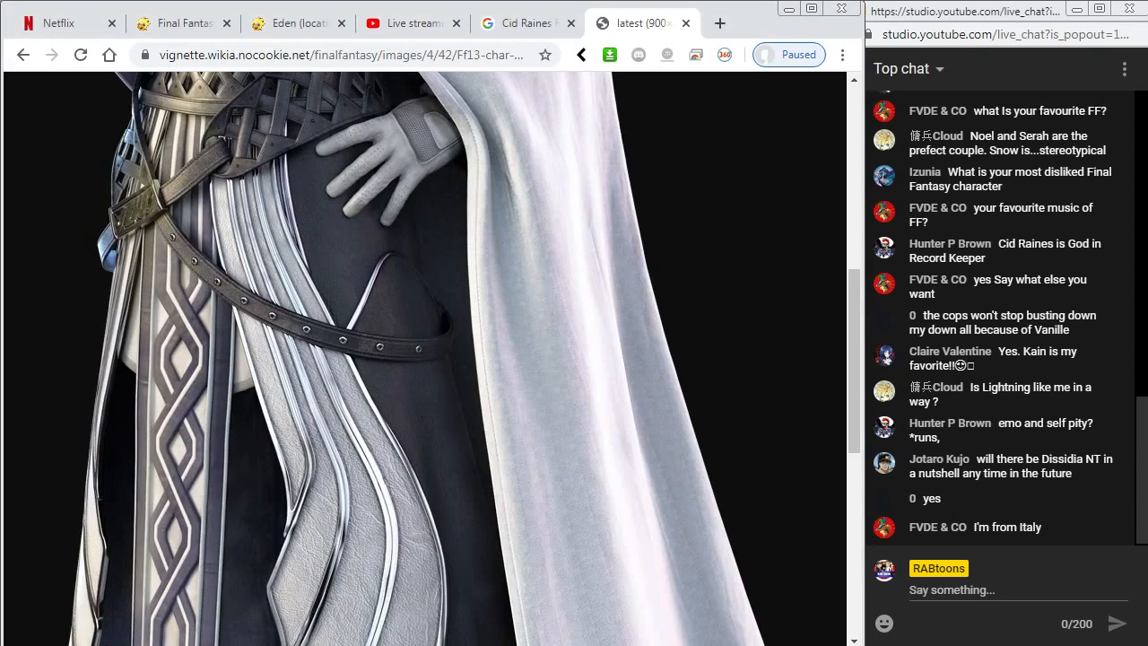
pyautogui.hotkey('alt', 'Tab')
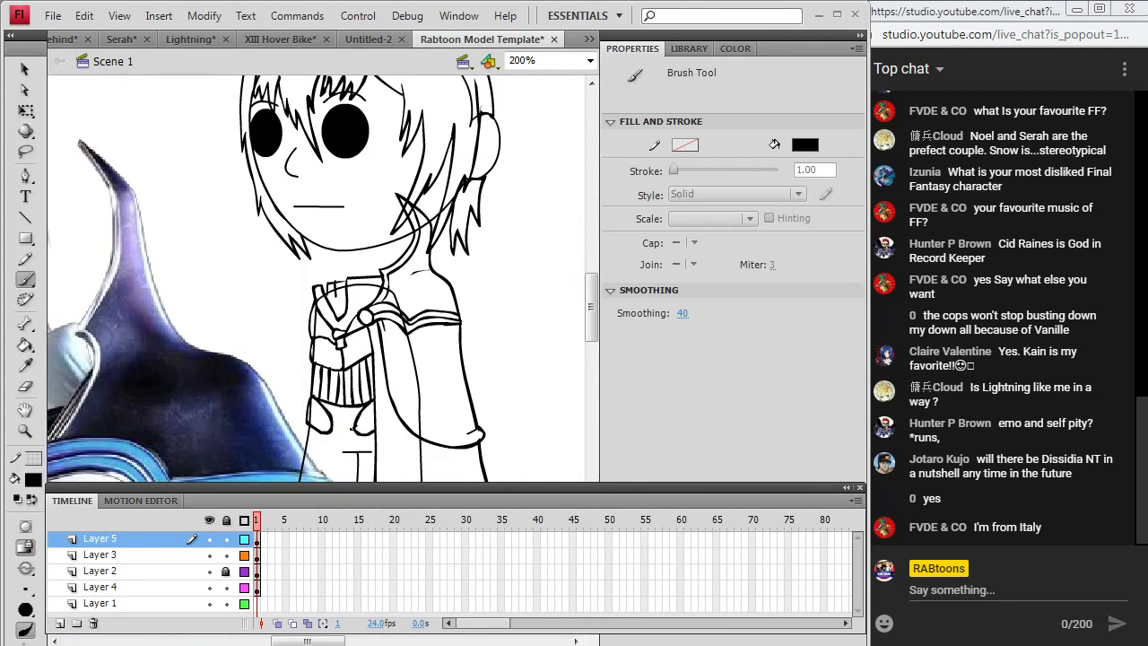
# Brush the narrow belt across the waist under the rounded shapes, with a second strap slanting down across it toward the cape.
pyautogui.moveTo(353, 428)
pyautogui.mouseDown()
pyautogui.moveTo(306, 441)
pyautogui.moveTo(357, 432)
pyautogui.mouseUp()
pyautogui.click(948, 519)
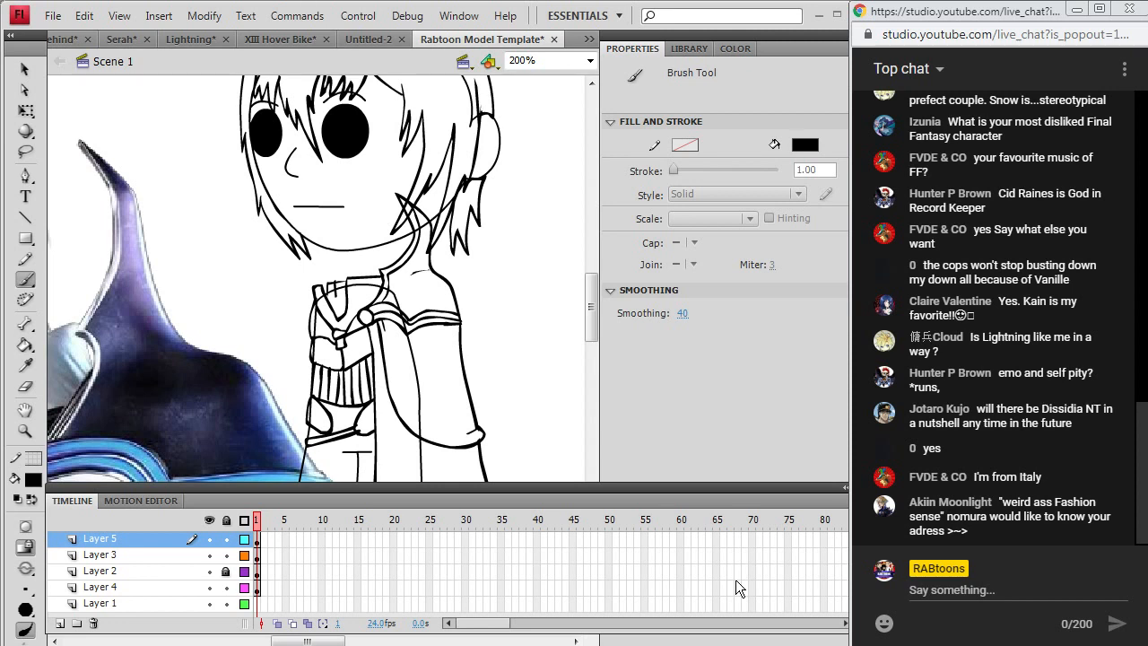
pyautogui.scroll(-5, 556, 315)
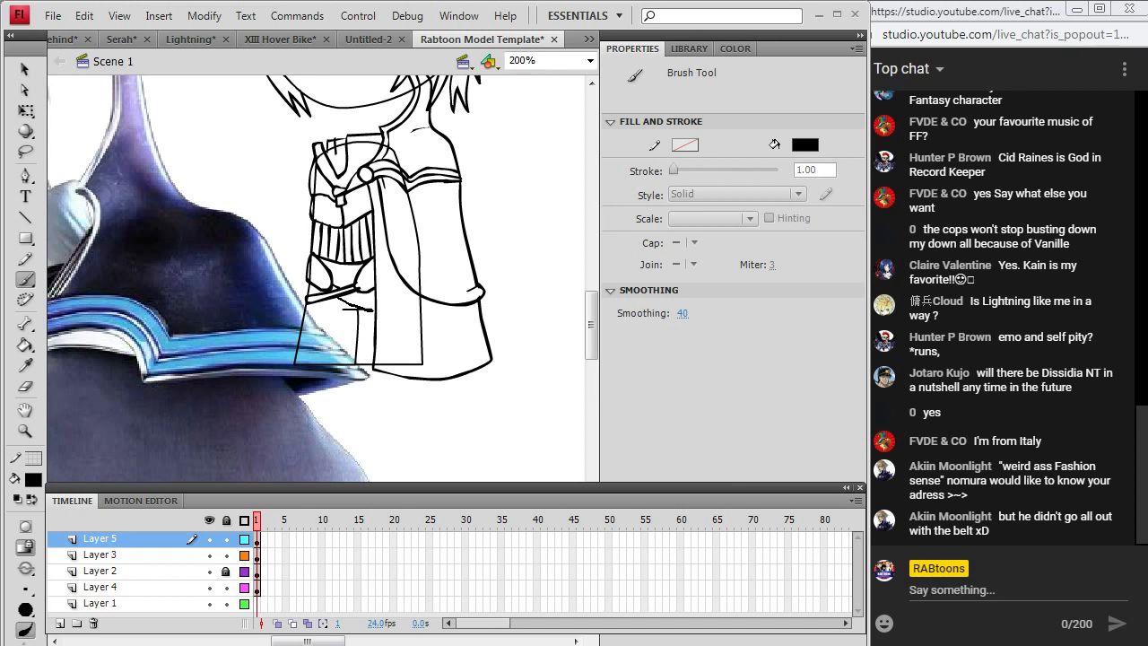
pyautogui.moveTo(372, 312); pyautogui.dragTo(363, 300)
# Brush the near curved coat-tail panel hanging below the belt beside the cape, redoing its outline and using the reference's lower coat as a guide.
pyautogui.hotkey('alt', 'Tab')
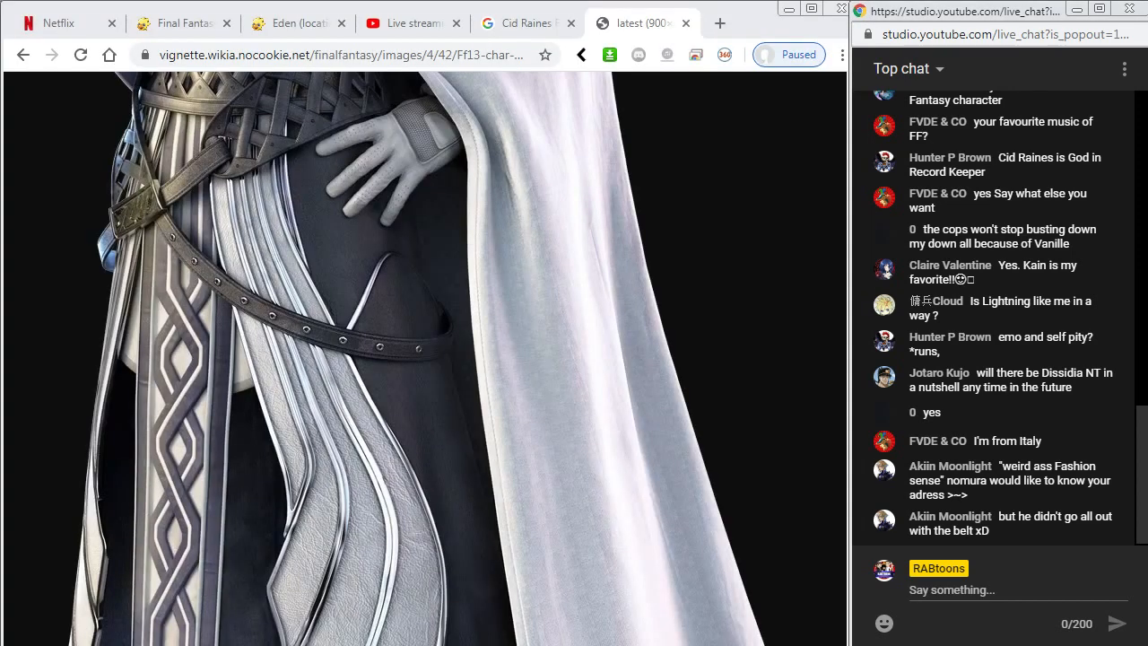
pyautogui.hotkey('alt', 'Tab')
pyautogui.hotkey('alt', 'Tab')
pyautogui.click(474, 538)
pyautogui.click(398, 550)
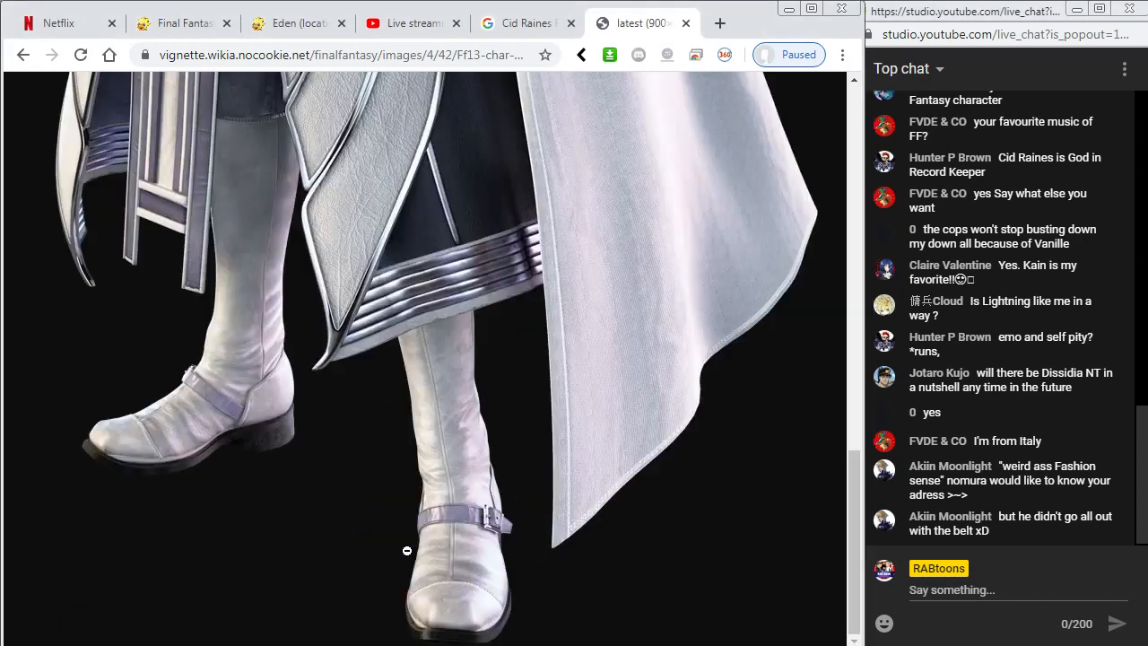
pyautogui.click(387, 403)
pyautogui.click(368, 418)
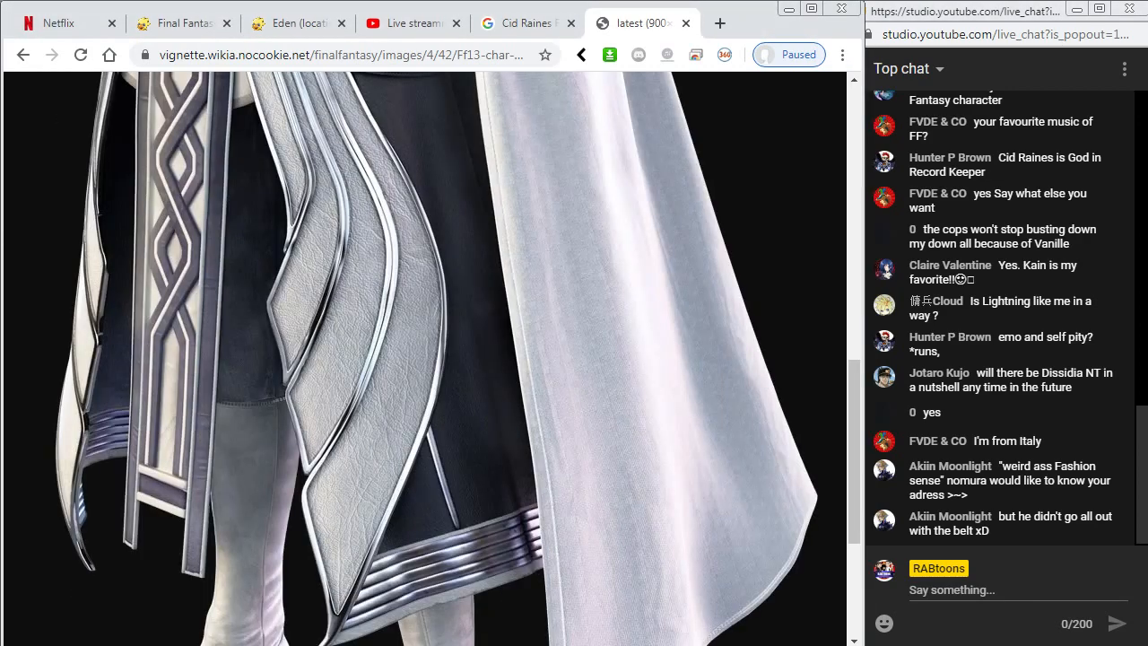
pyautogui.hotkey('alt', 'Tab')
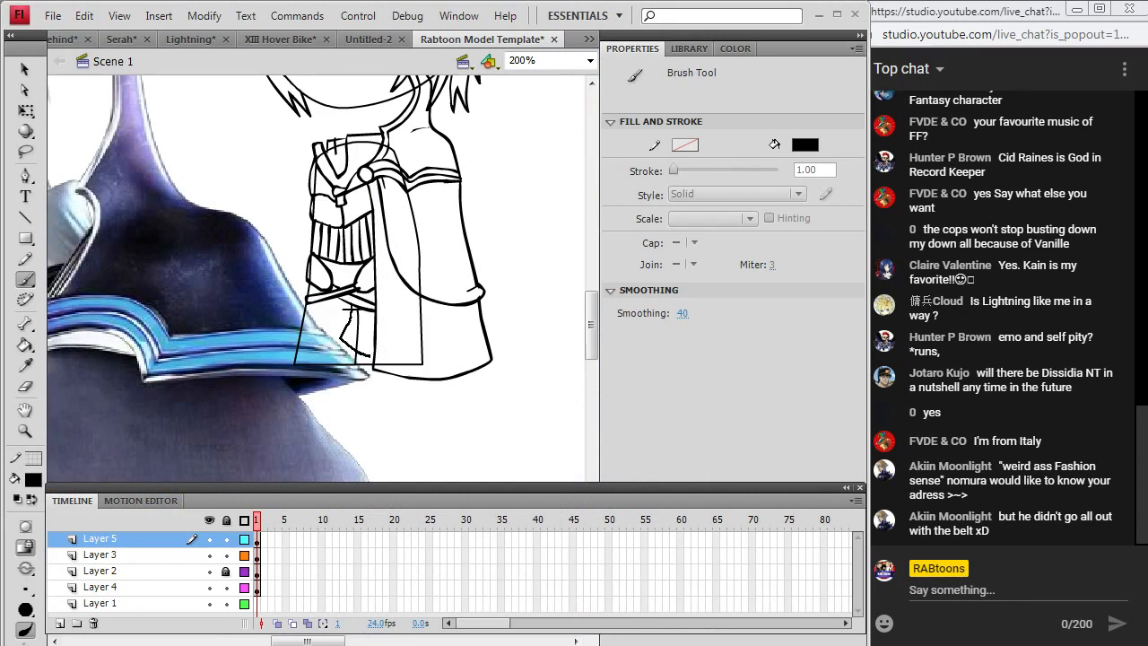
pyautogui.hotkey('ctrl', 'z')
pyautogui.moveTo(356, 351); pyautogui.dragTo(375, 303)
pyautogui.hotkey('alt', 'Tab')
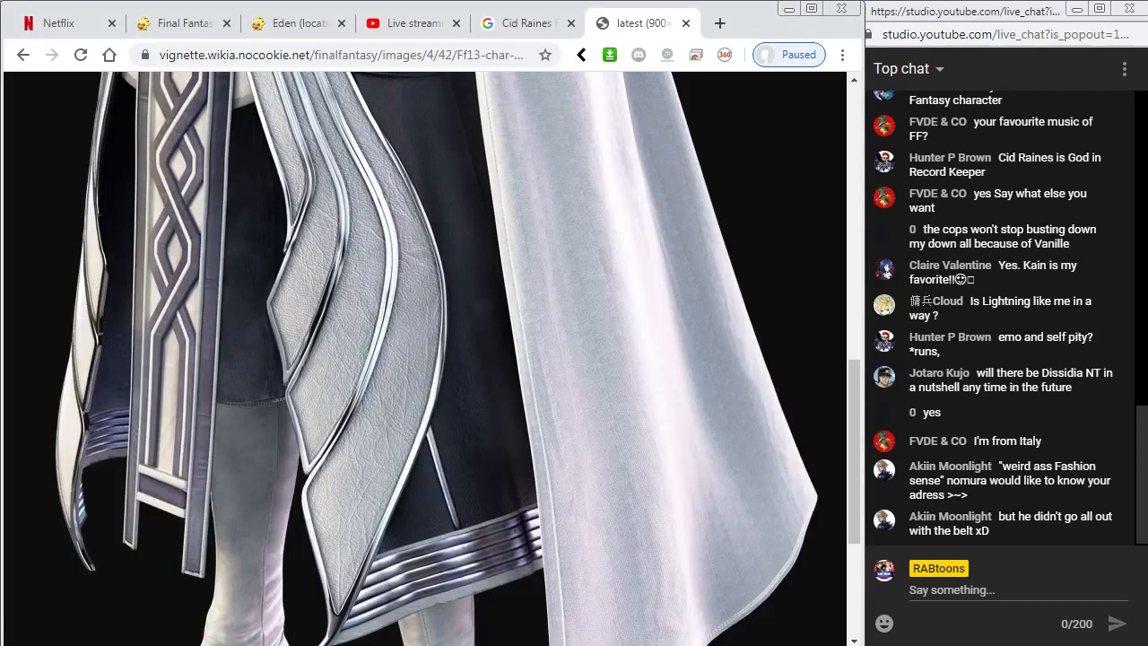
pyautogui.hotkey('alt', 'Tab')
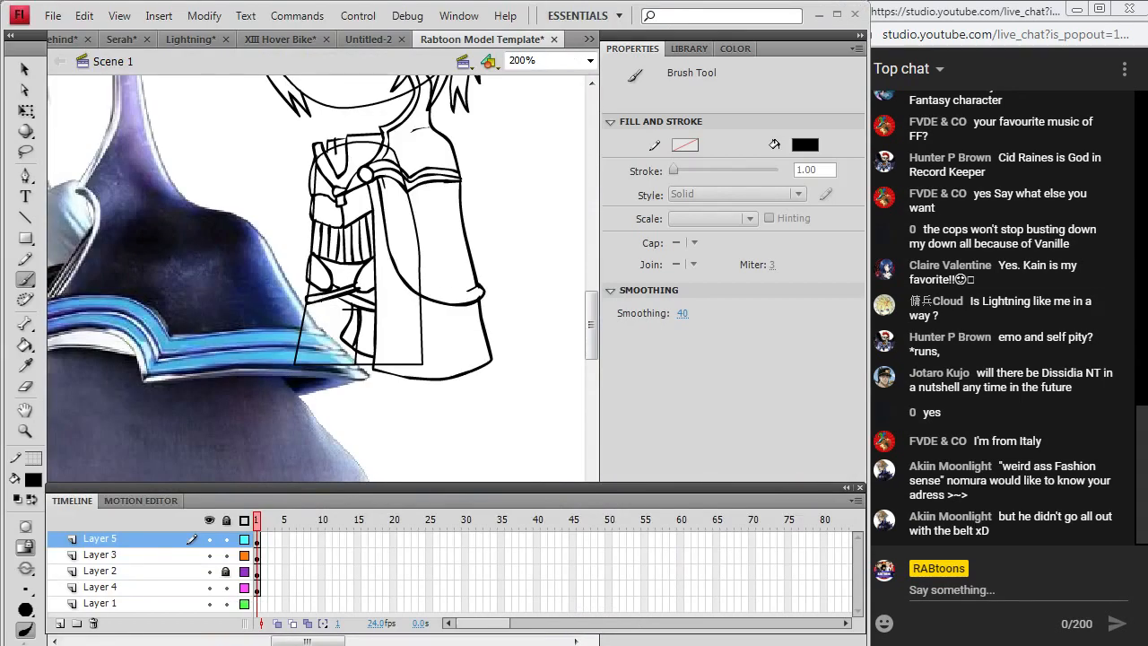
# Brush the far curved coat-tail panel hanging from the belt at the torso's outer edge, undoing unwanted strokes.
pyautogui.moveTo(317, 305)
pyautogui.mouseDown()
pyautogui.moveTo(313, 330)
pyautogui.moveTo(296, 328)
pyautogui.mouseUp()
pyautogui.hotkey('ctrl', 'z')
pyautogui.hotkey('ctrl', 'z')
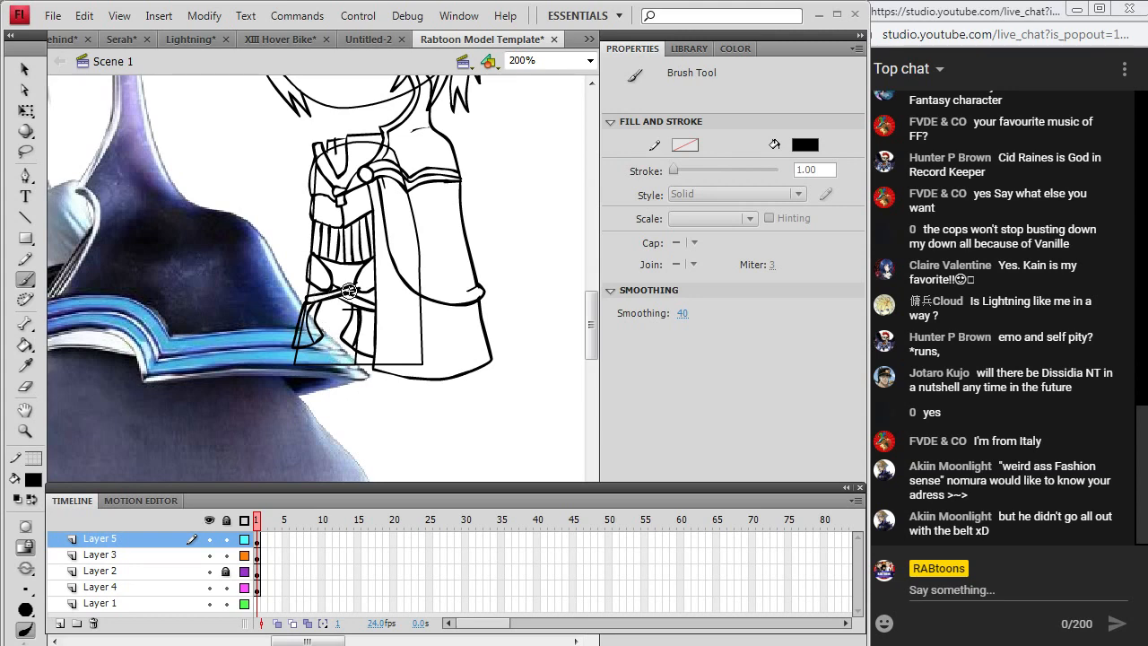
# Brush the narrow vertical cloth strip hanging from the belt between the two coat-tail panels, comparing it with the reference picture.
pyautogui.hotkey('alt', 'Tab')
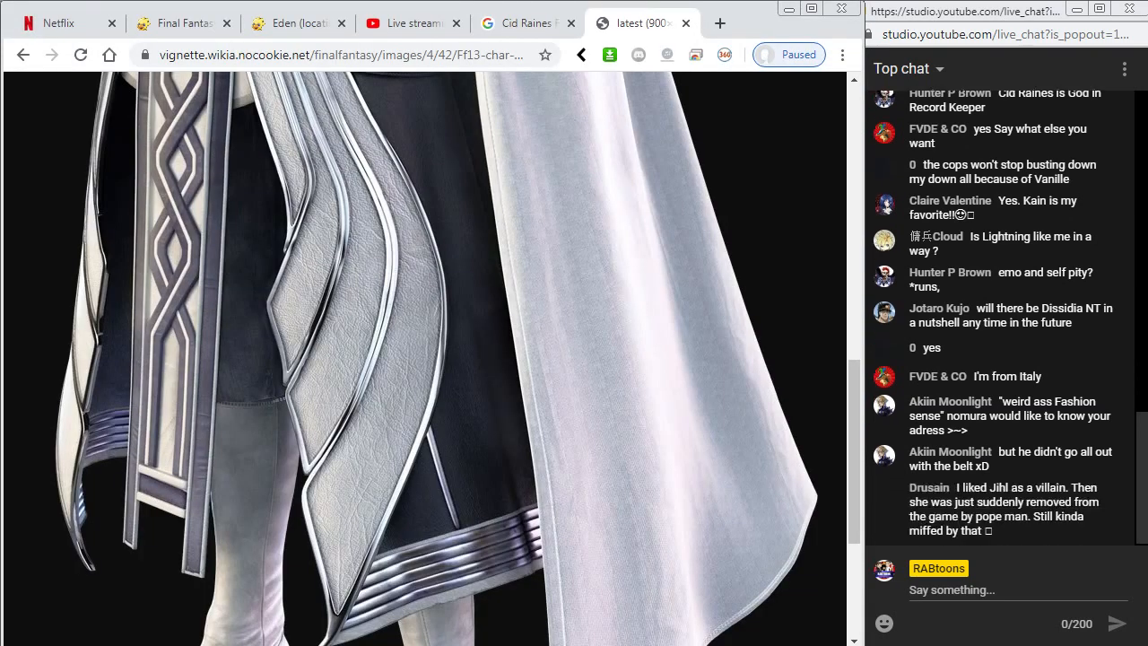
pyautogui.hotkey('alt', 'Tab')
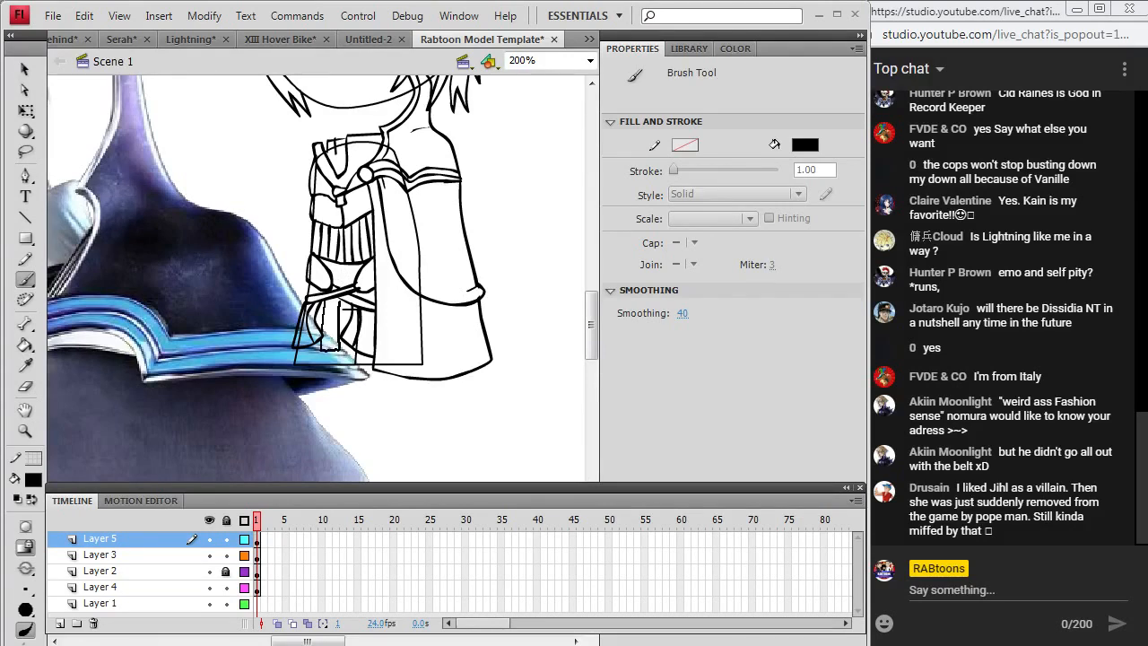
pyautogui.moveTo(342, 308); pyautogui.dragTo(328, 351)
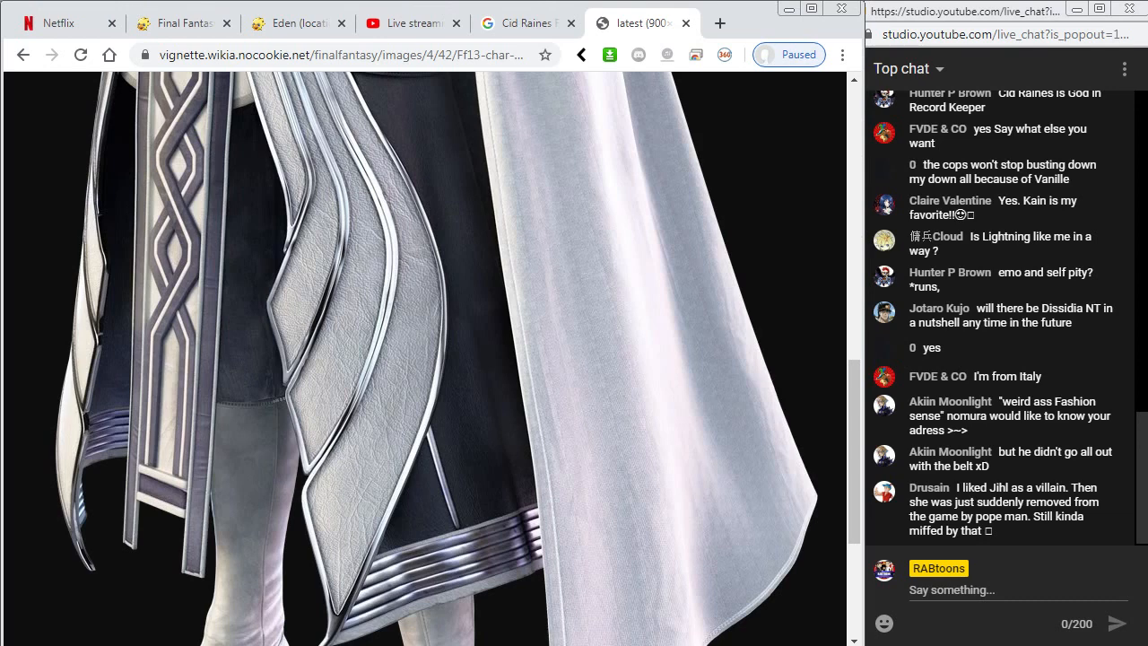
pyautogui.hotkey('alt', 'Tab')
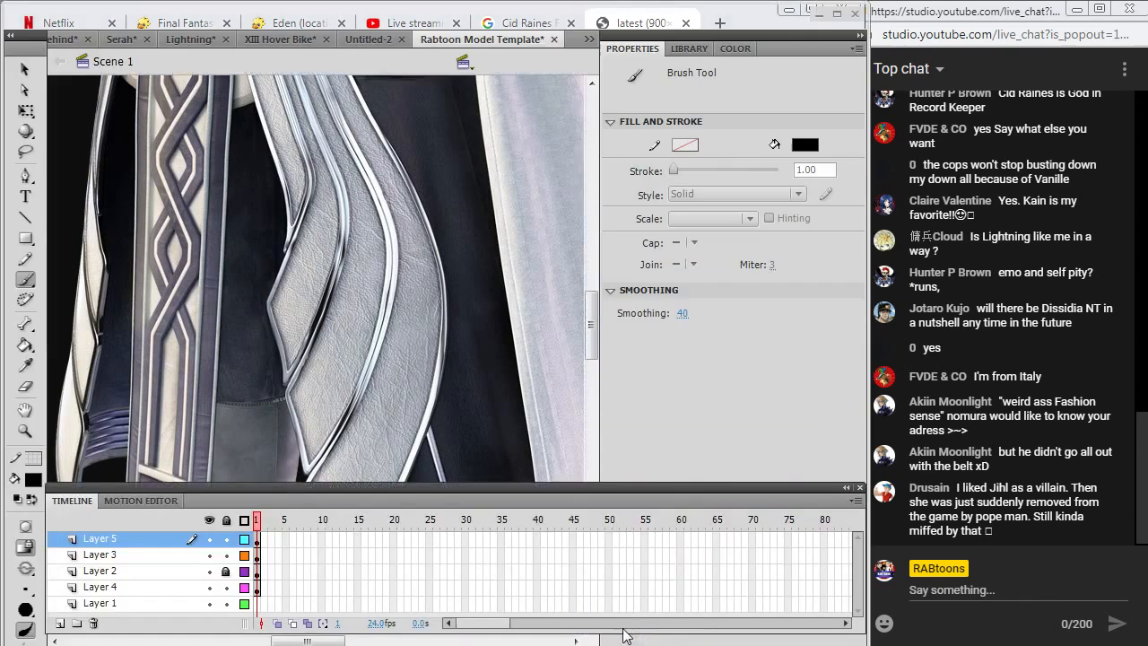
# Brush a short line up the outer edge of the far coat-tail panel below the belt.
pyautogui.moveTo(297, 351); pyautogui.dragTo(307, 309)
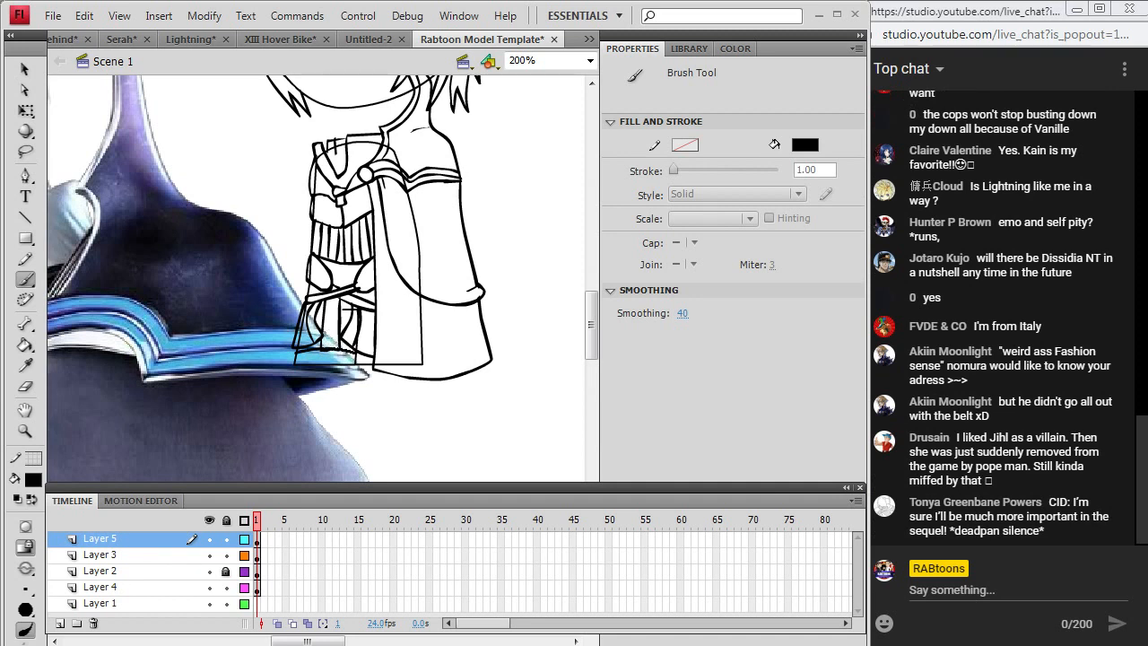
pyautogui.scroll(6, 591, 324)
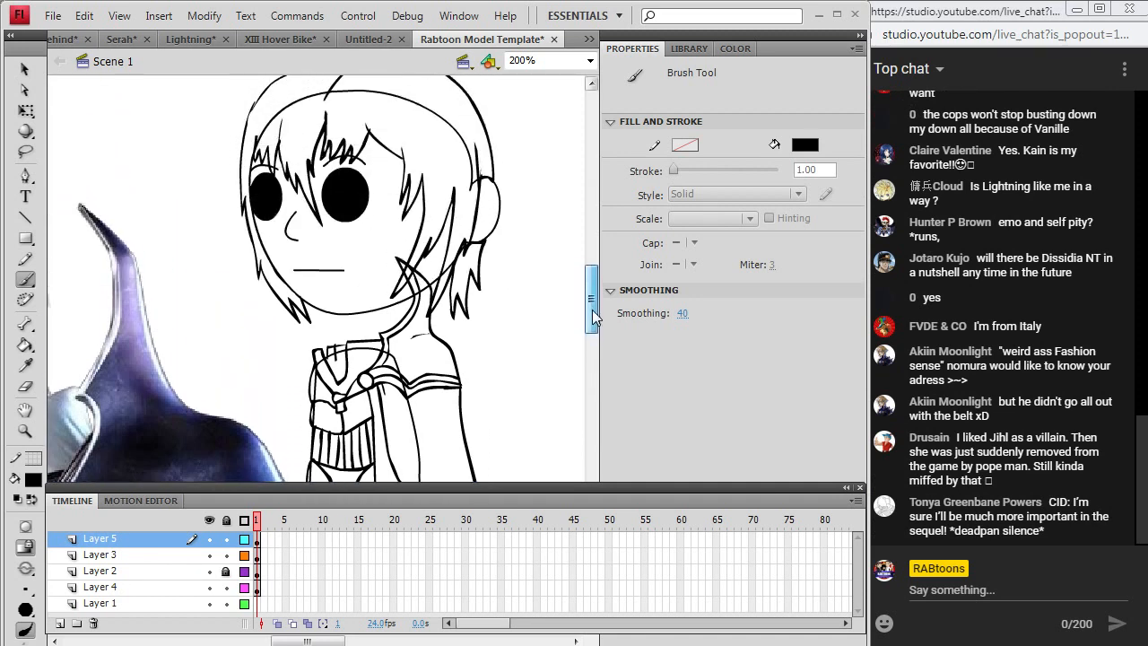
pyautogui.scroll(-3, 595, 299)
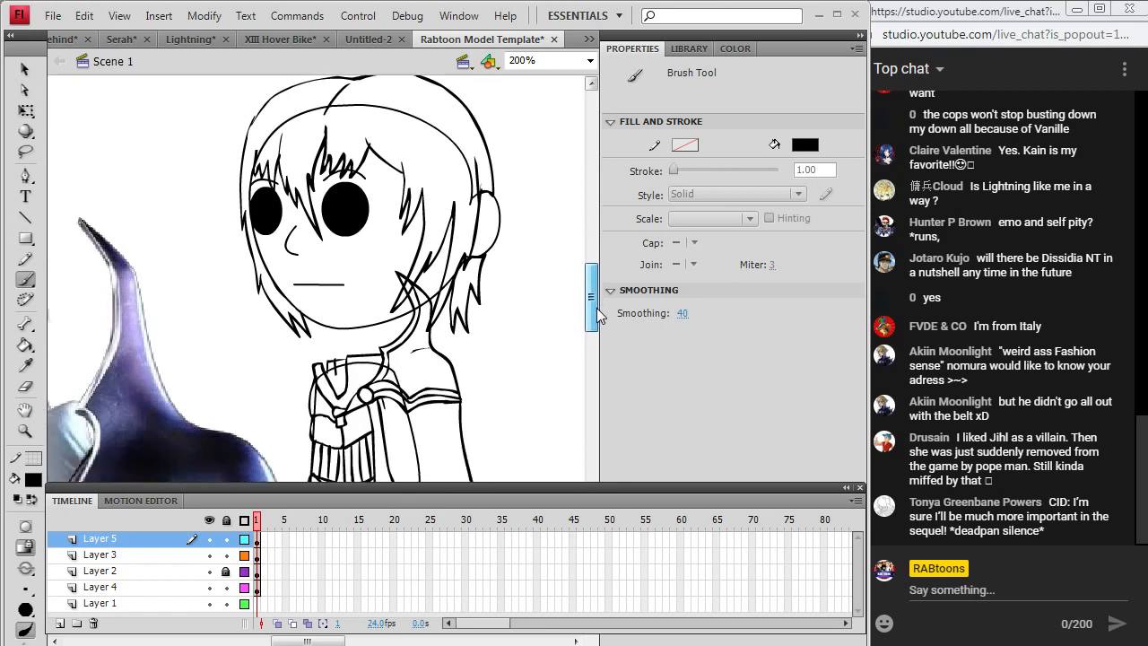
# Toggle the visibility of Layer 5 and Layer 3 and select Layer 5's frame to identify which artwork each layer holds.
pyautogui.click(210, 540)
pyautogui.click(209, 540)
pyautogui.click(209, 541)
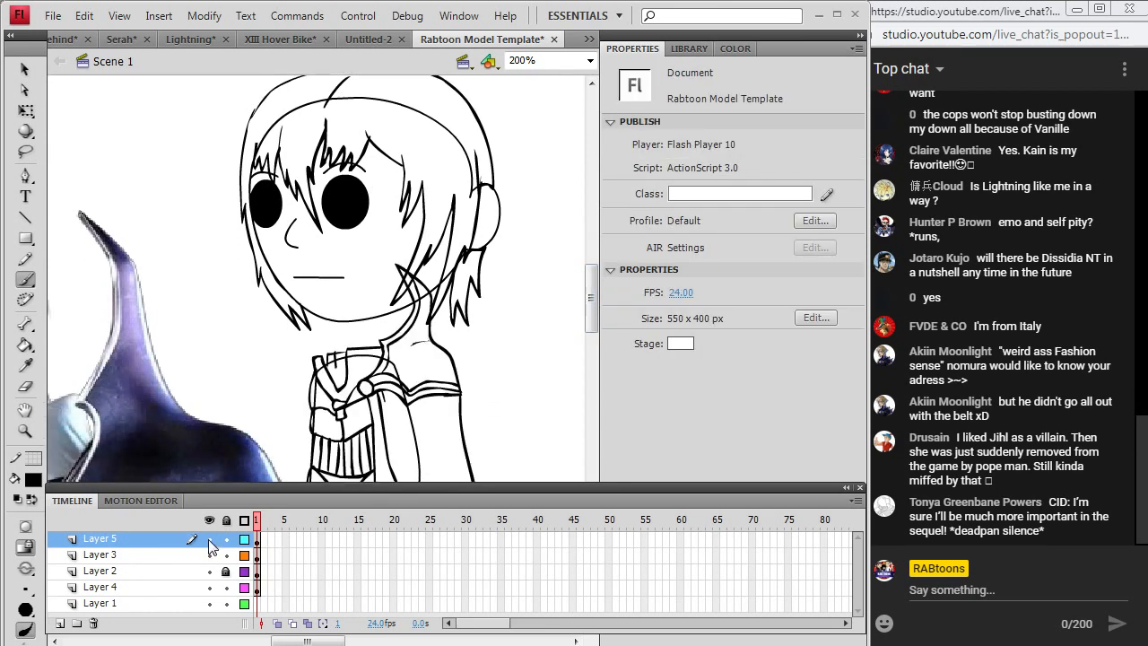
pyautogui.click(212, 541)
pyautogui.click(207, 537)
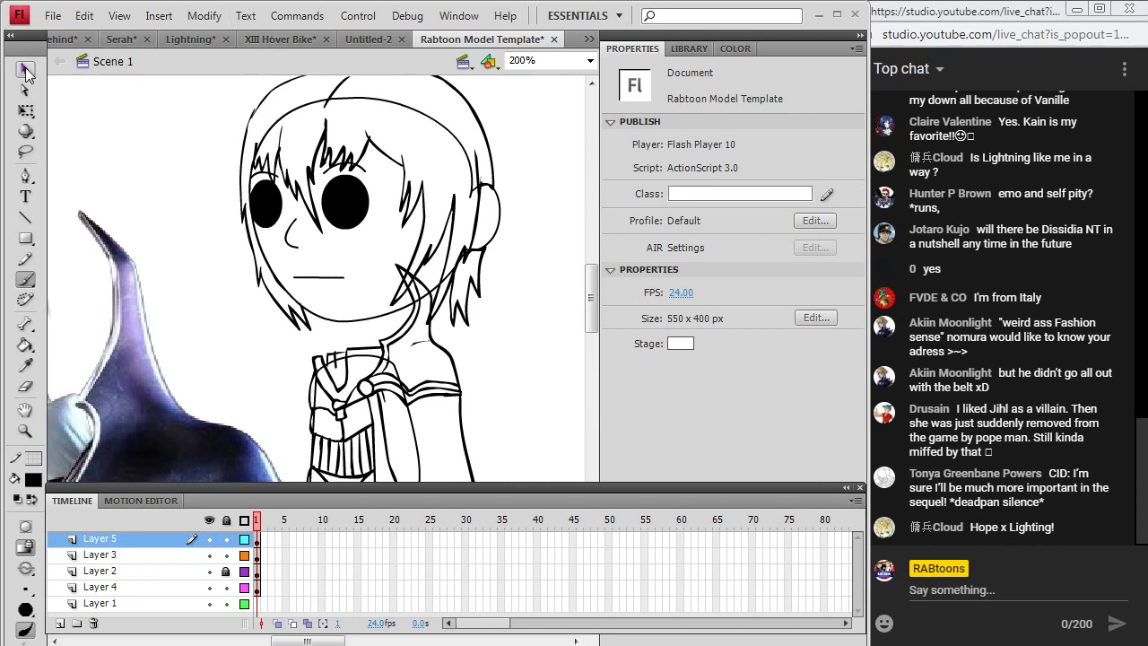
pyautogui.press('v')
pyautogui.click(256, 541)
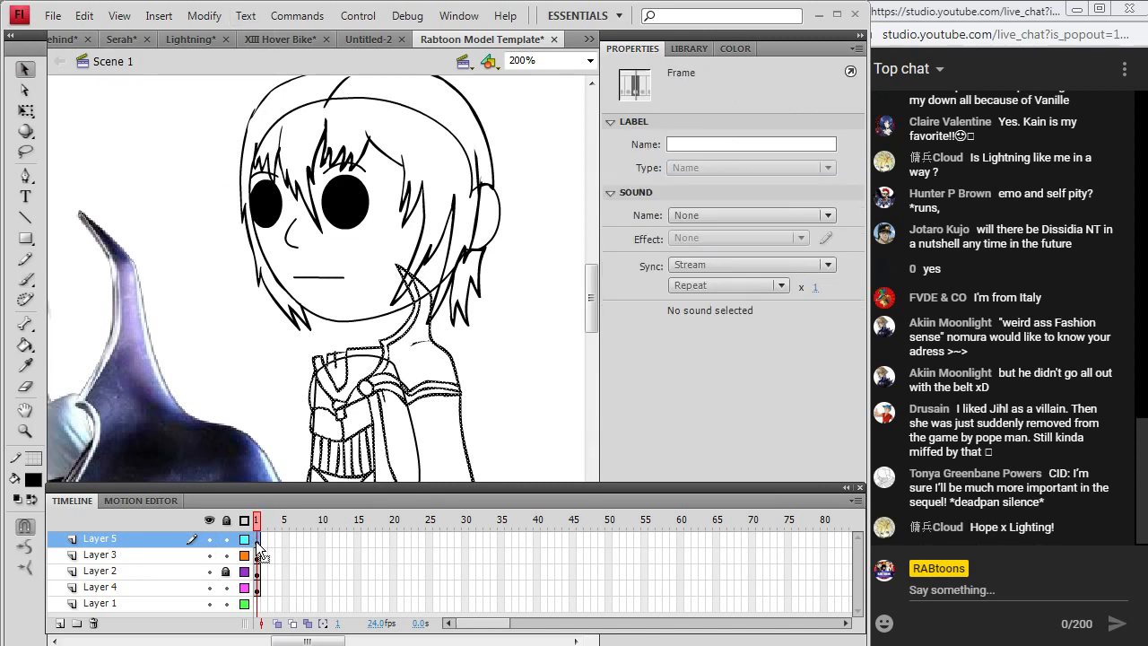
pyautogui.click(209, 555)
pyautogui.click(206, 557)
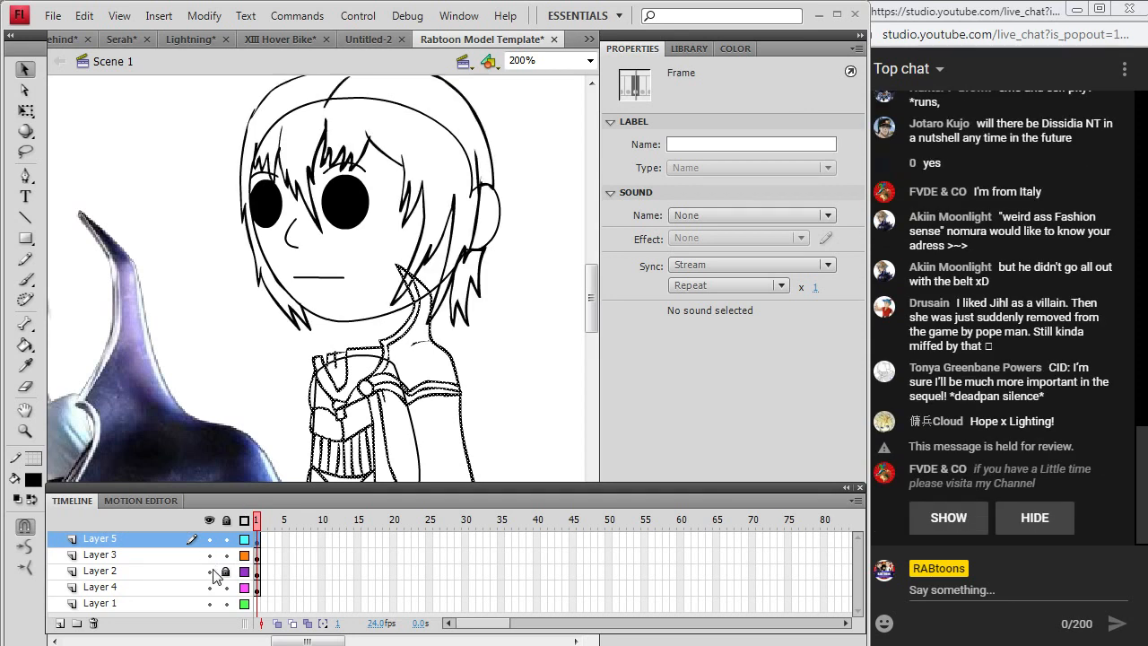
# Hide Layer 2 and Layer 5 so that only the hair line art remains beside the reference.
pyautogui.click(209, 571)
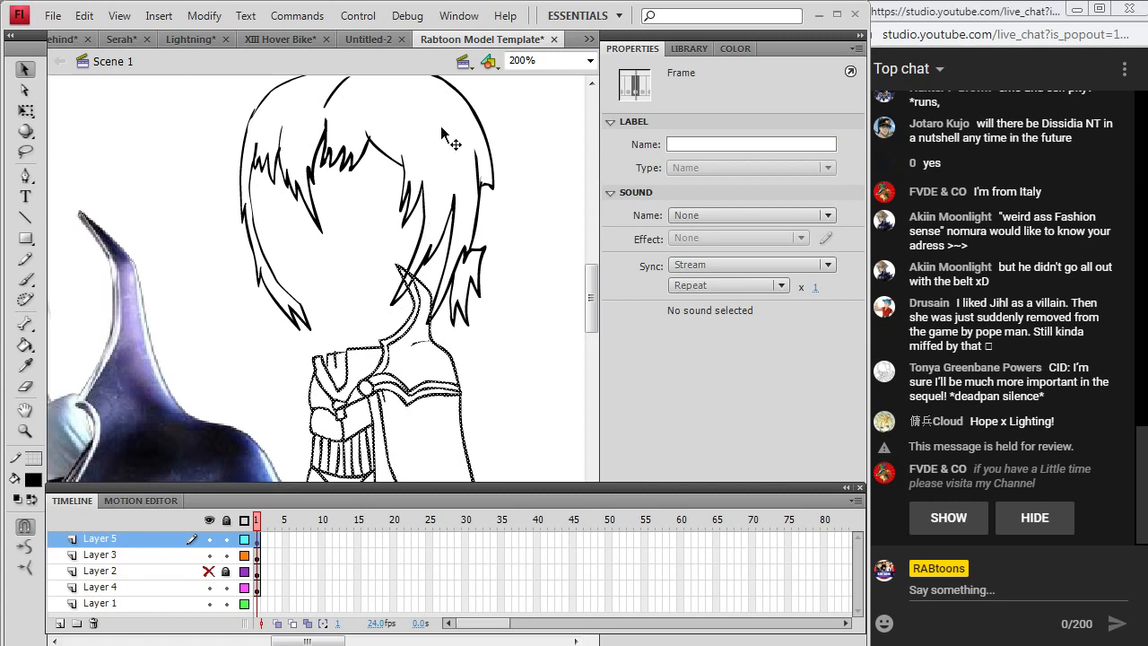
pyautogui.click(436, 273)
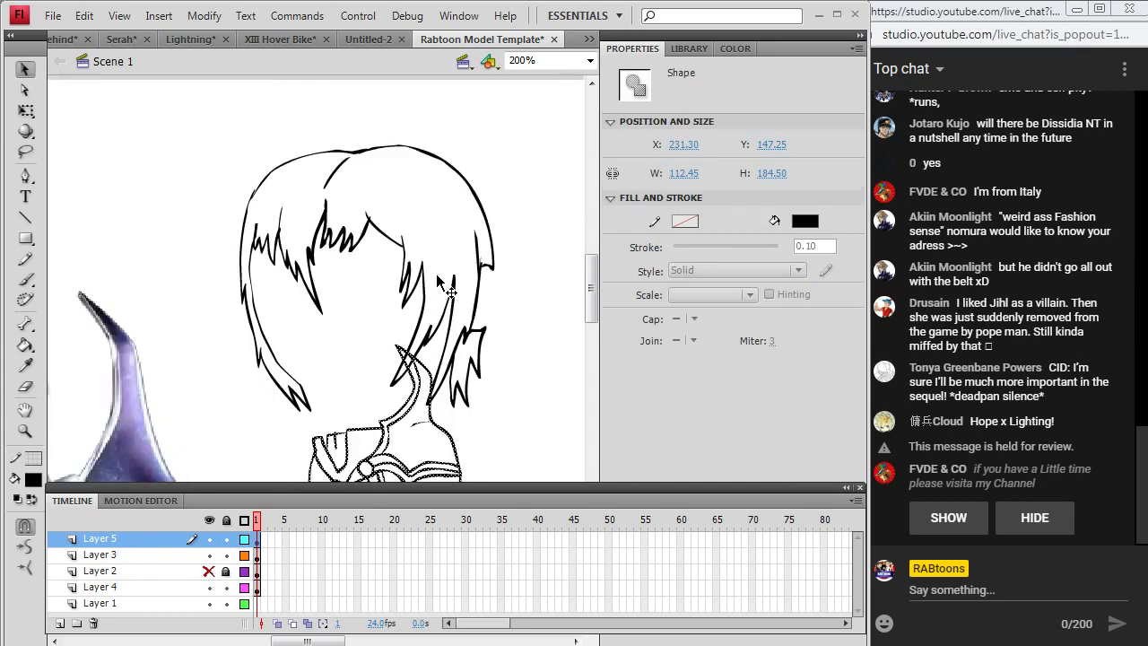
pyautogui.click(209, 539)
# Sample a dark grey from the reference's hair and fill the main hair and the back tuft with it on Layer 3.
pyautogui.click(25, 366)
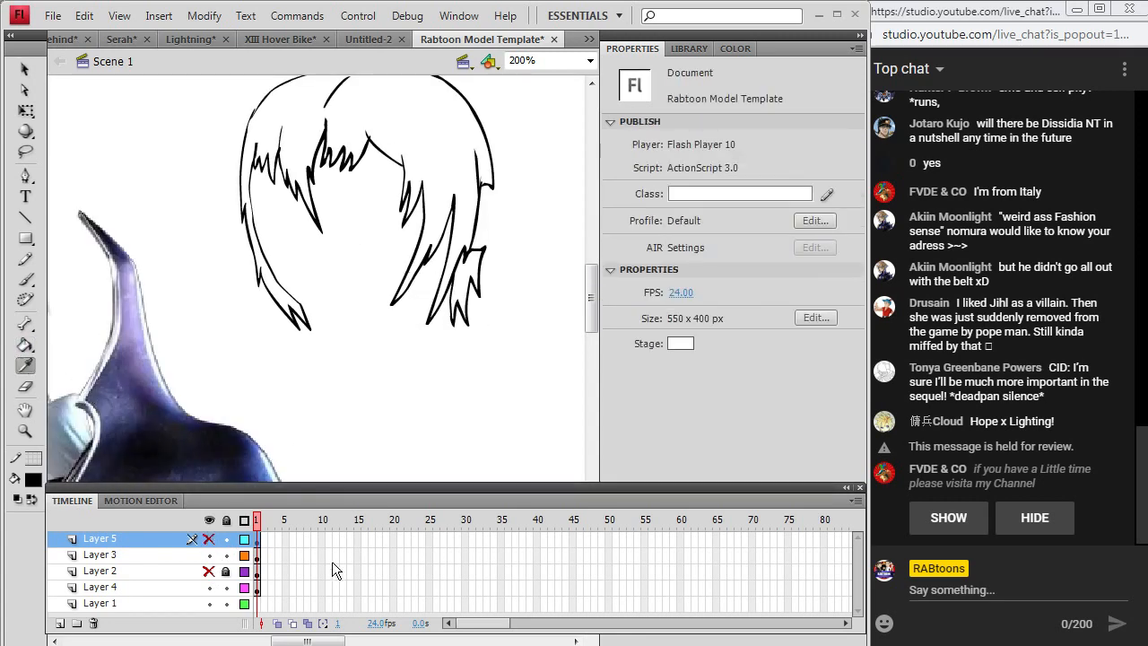
pyautogui.moveTo(308, 640); pyautogui.dragTo(267, 641)
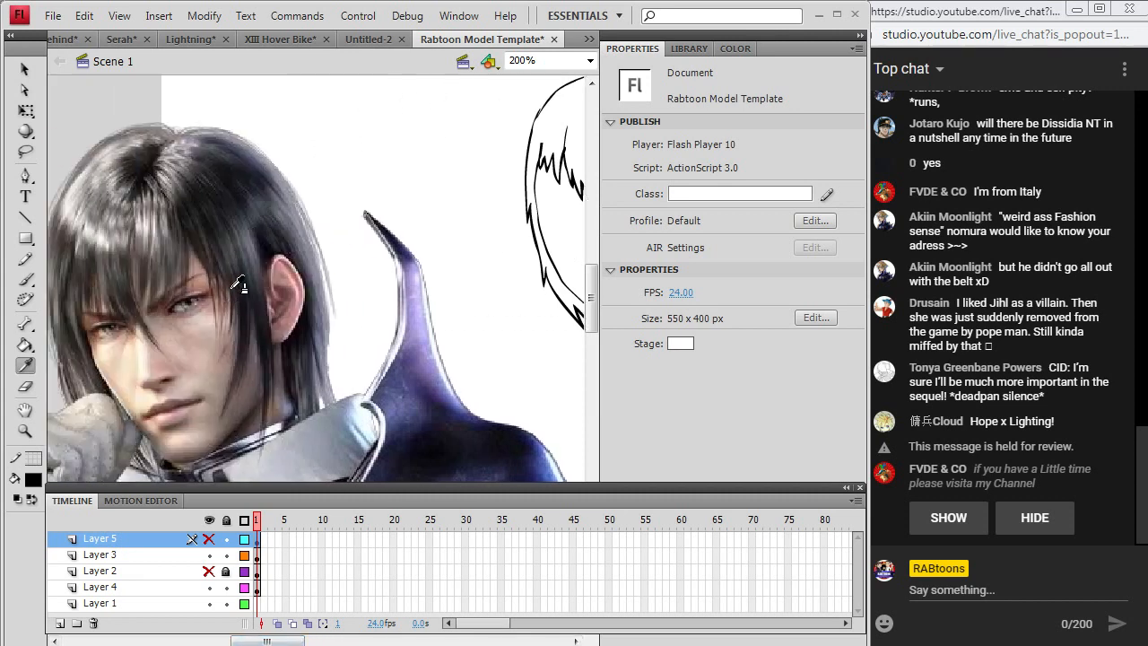
pyautogui.click(121, 255)
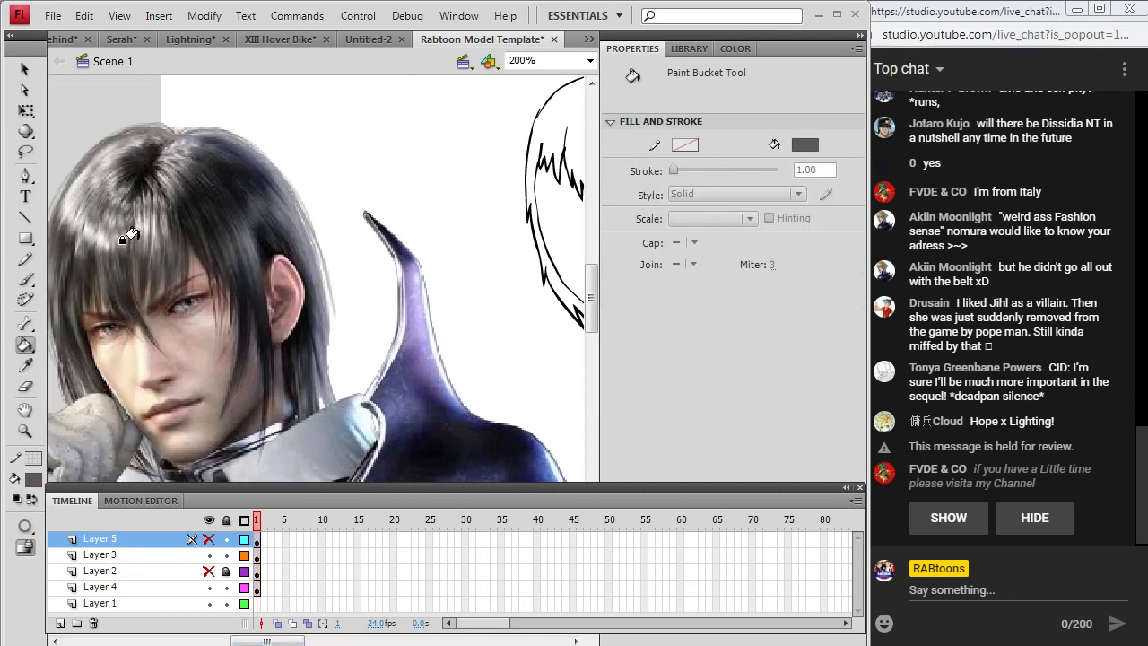
pyautogui.moveTo(269, 640); pyautogui.dragTo(300, 640)
pyautogui.click(258, 557)
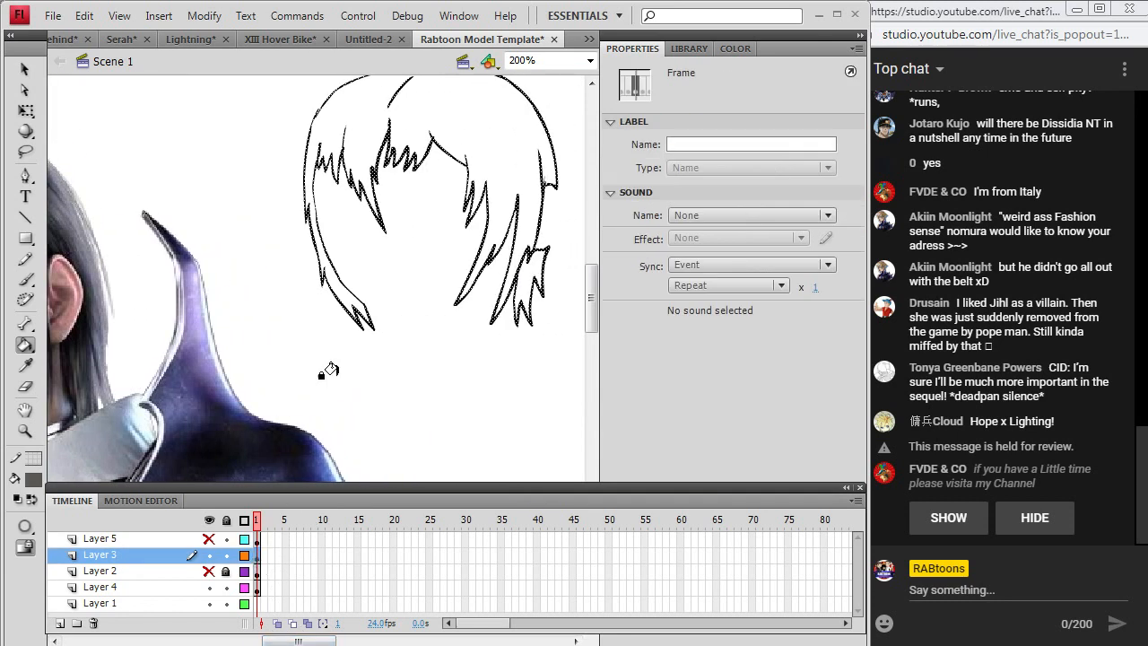
pyautogui.click(485, 131)
pyautogui.click(531, 262)
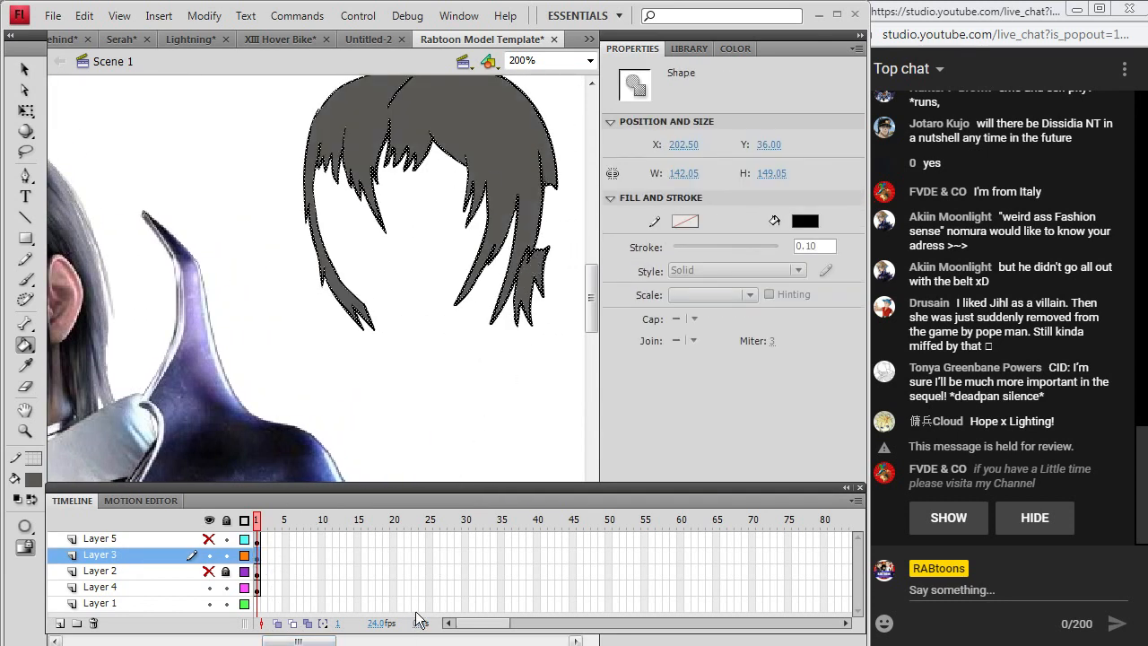
# Sample the darker brown #3F3936 from the reference's hair and recolour the main hair with it, undoing the unwanted first recolour.
pyautogui.moveTo(325, 640); pyautogui.dragTo(296, 642)
pyautogui.click(25, 365)
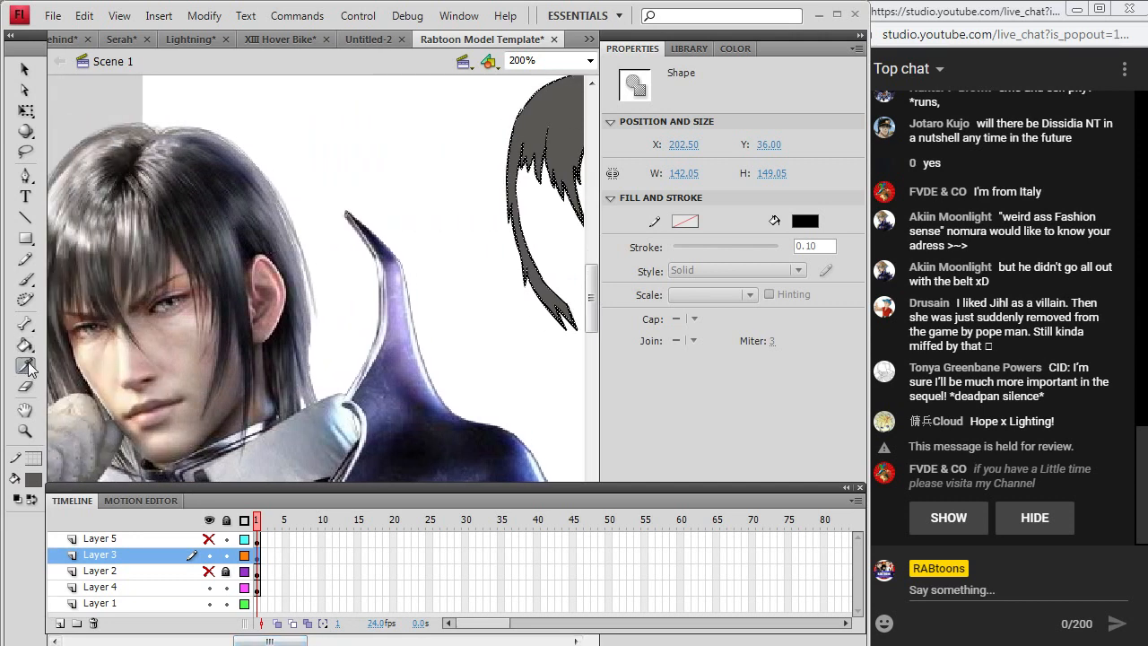
pyautogui.click(228, 251)
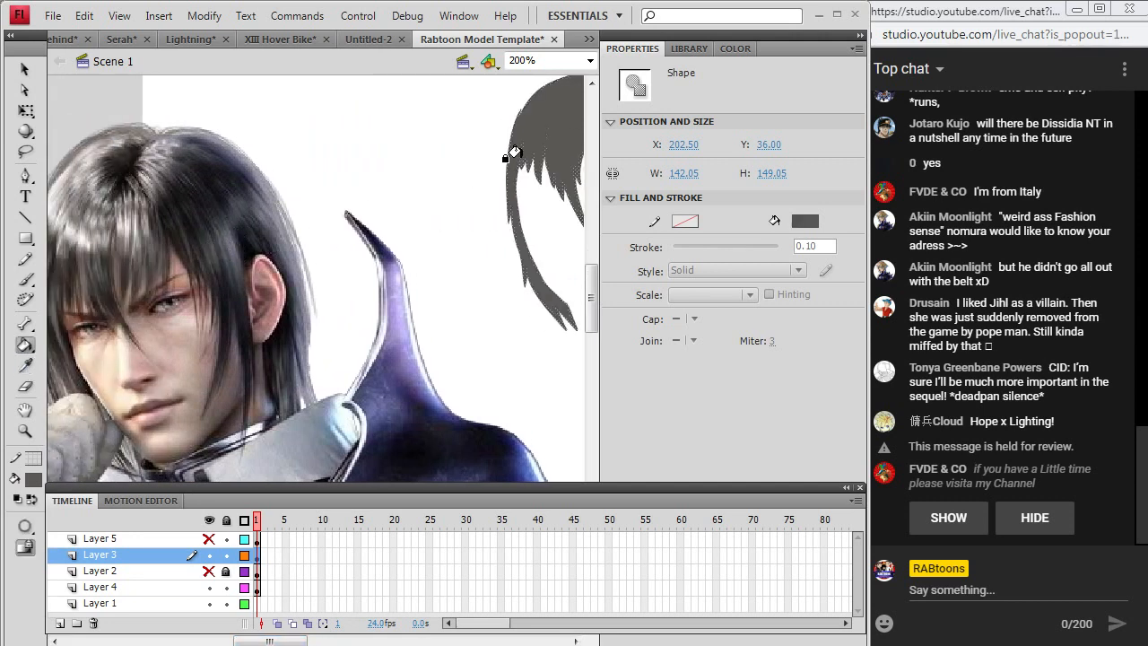
pyautogui.hotkey('ctrl', 'z')
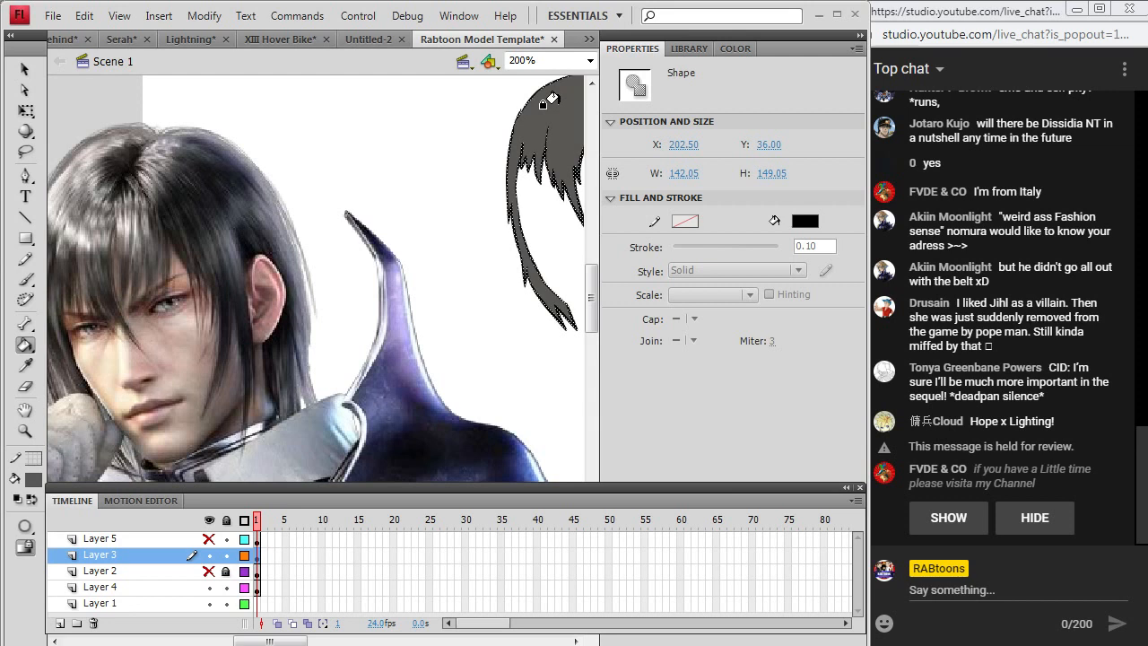
pyautogui.click(25, 365)
pyautogui.click(70, 262)
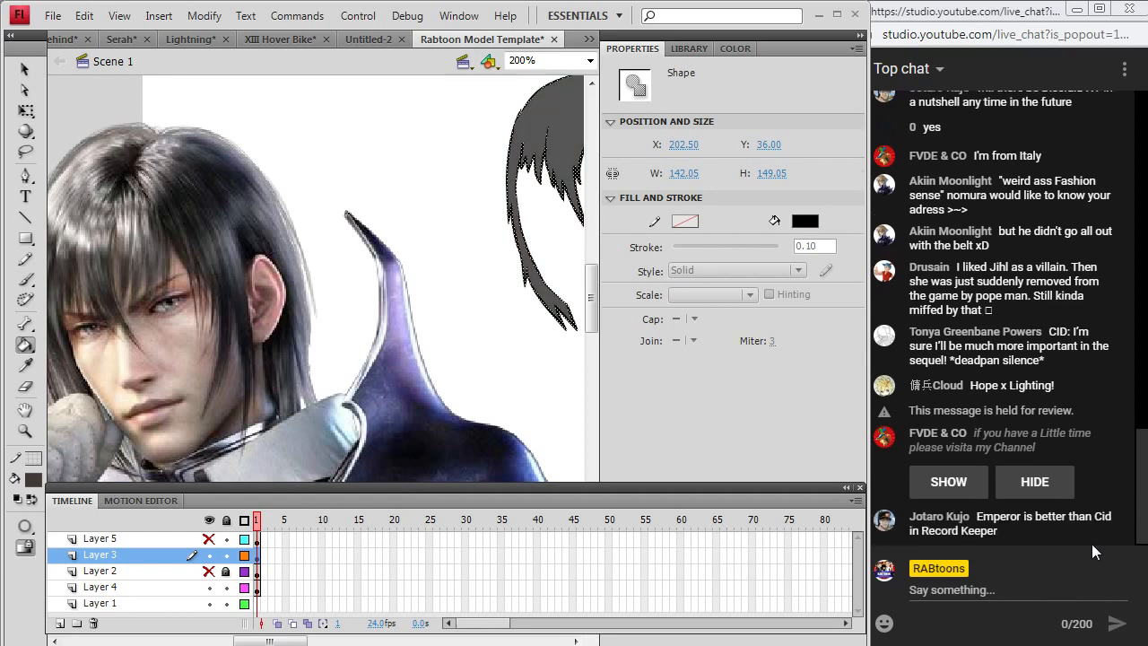
# Try mixing a darker shade of #3F3936 as the fill colour for the hair shading.
pyautogui.click(39, 477)
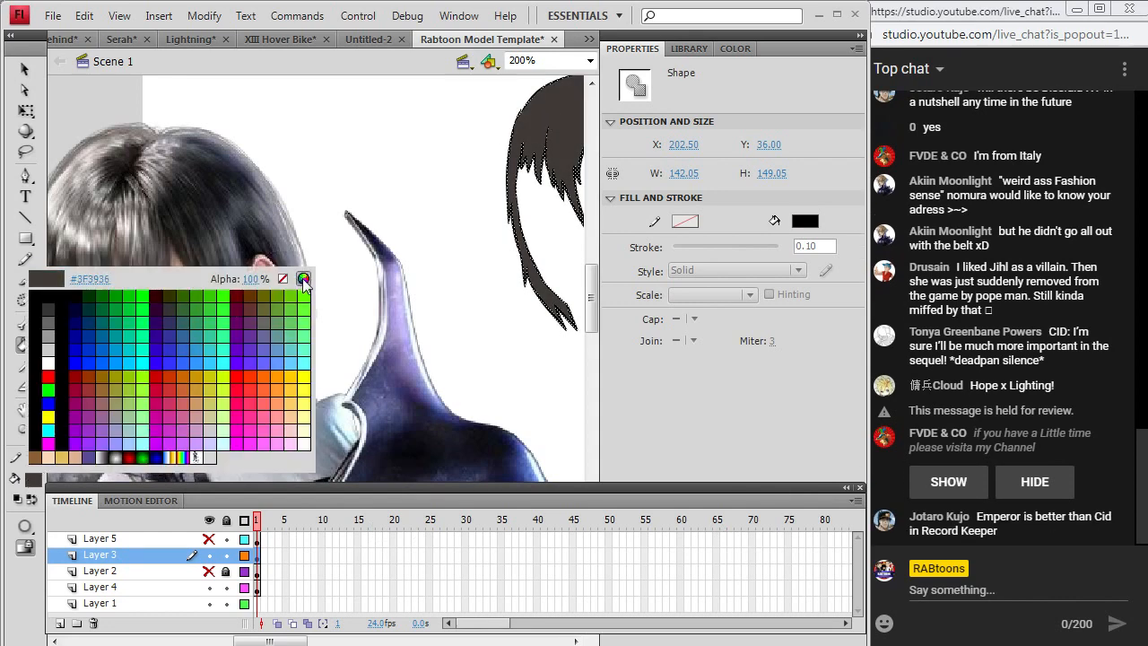
pyautogui.click(304, 278)
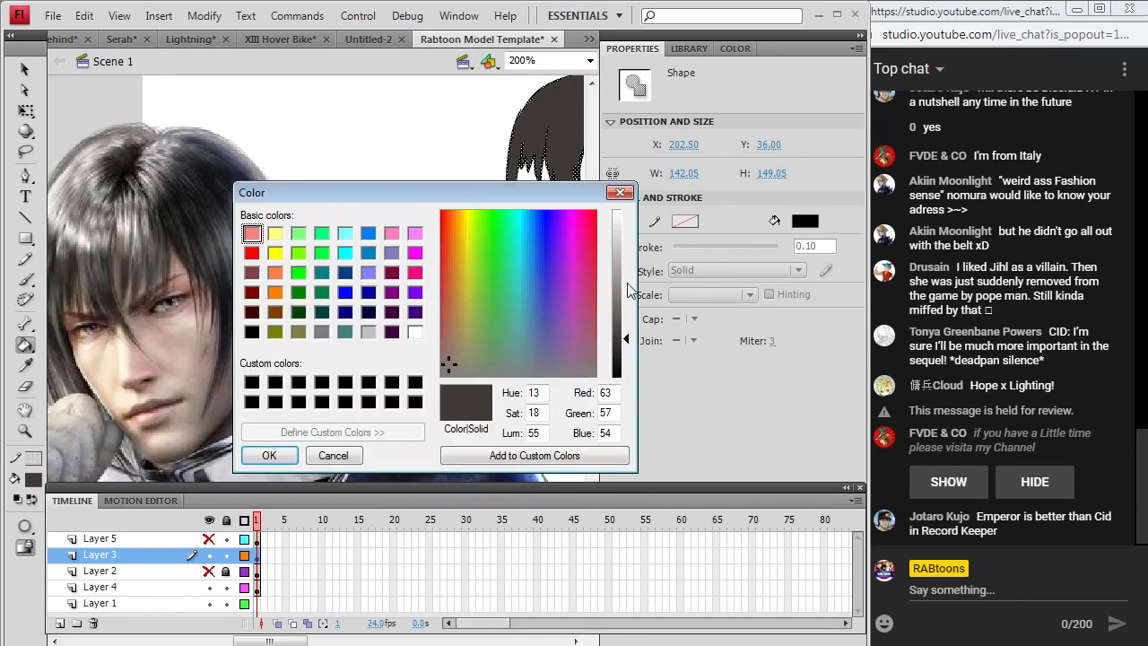
pyautogui.click(267, 455)
pyautogui.moveTo(297, 634); pyautogui.dragTo(339, 636)
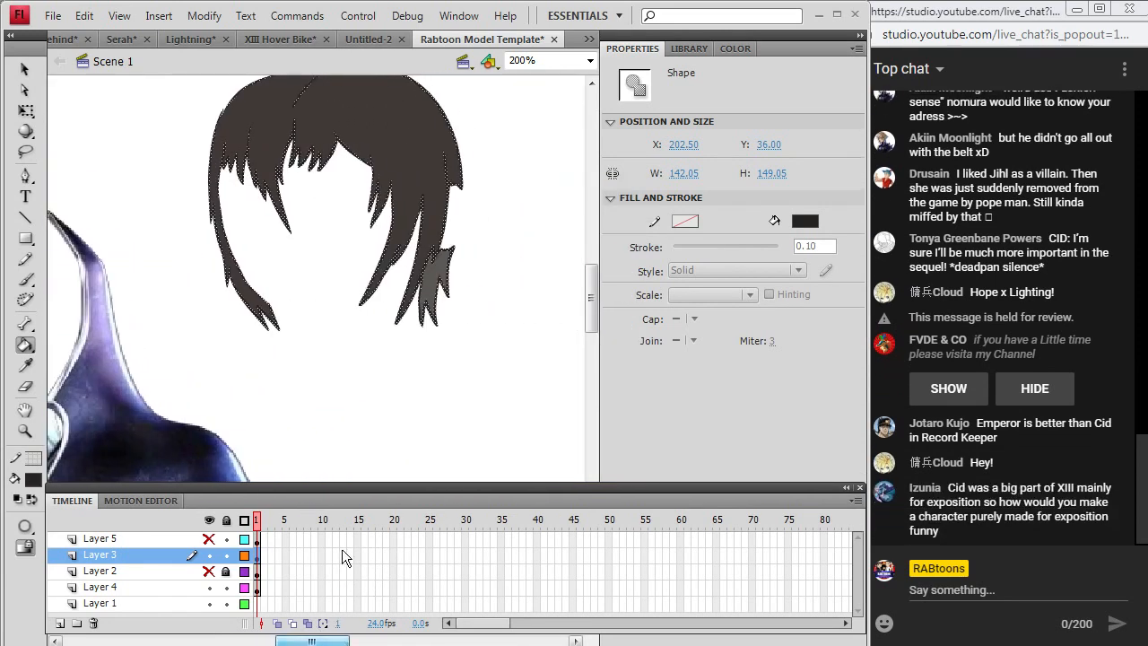
pyautogui.click(32, 482)
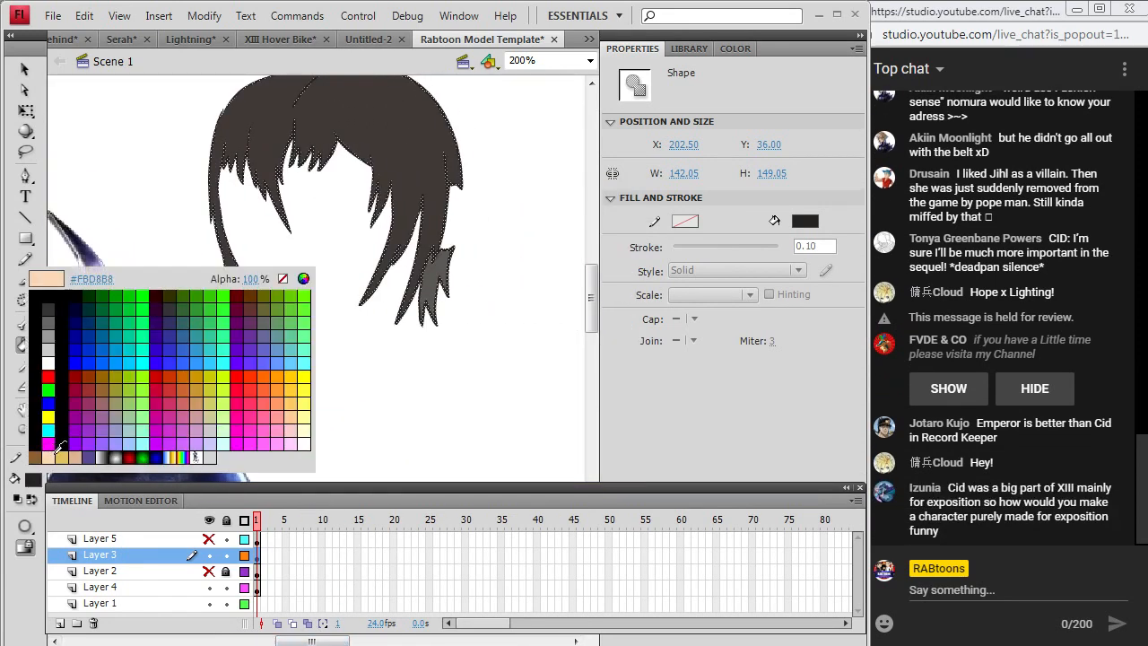
pyautogui.click(553, 277)
pyautogui.hotkey('ctrl', 'z')
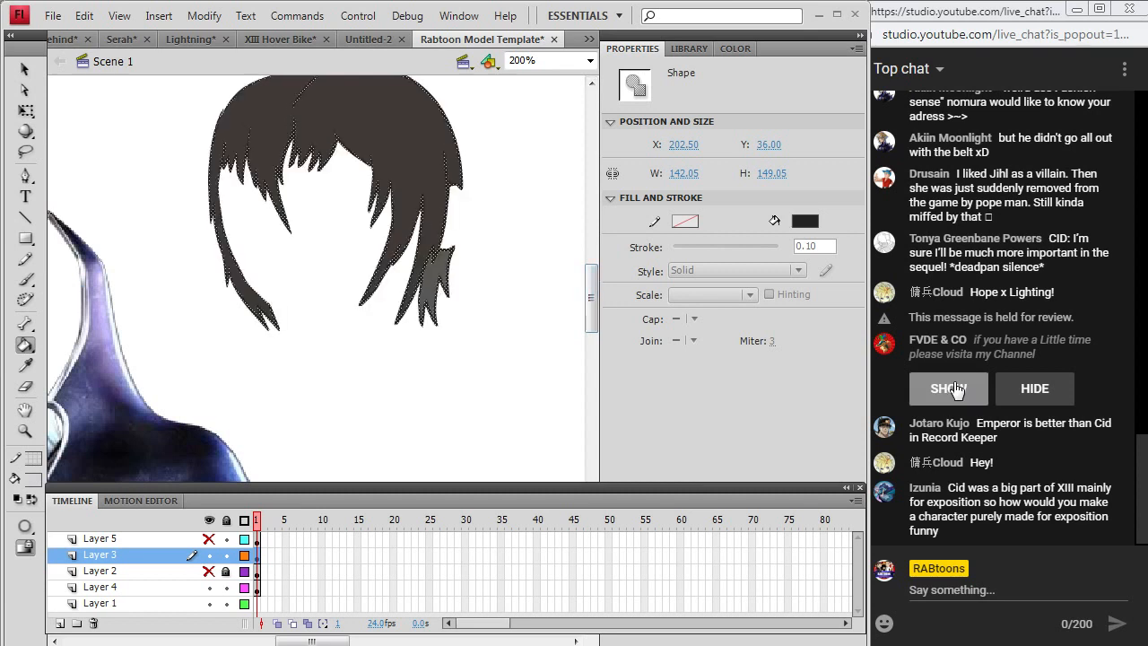
# Show Layer 2 again and pencil a shading boundary on Layer 3 from the crown down through the far side's fringe.
pyautogui.click(26, 259)
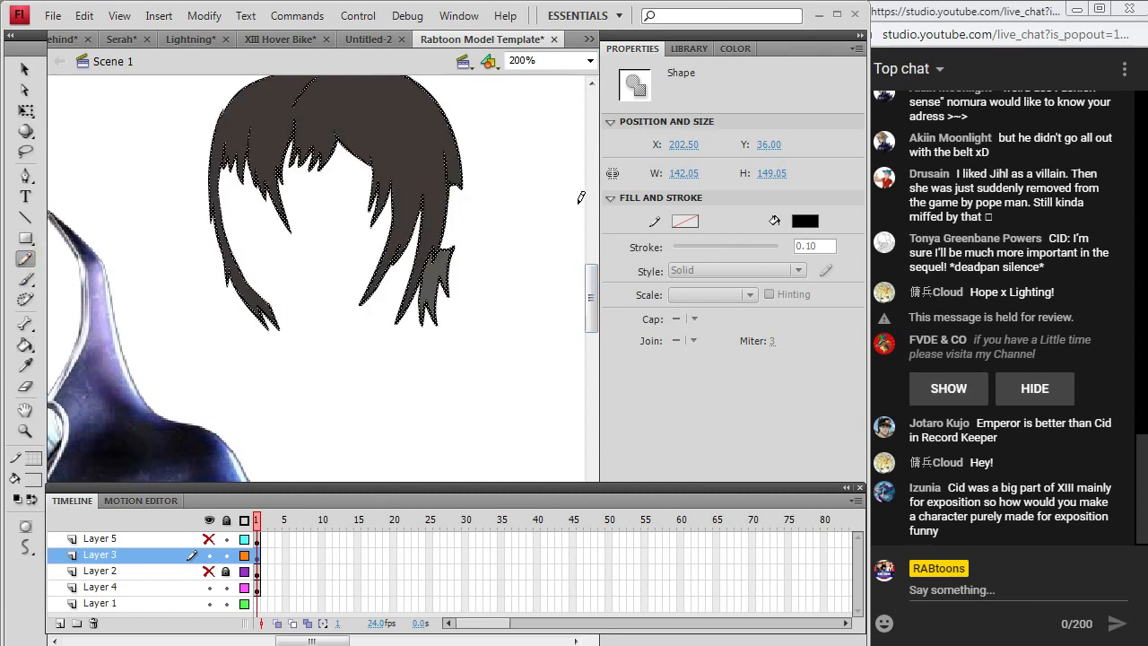
pyautogui.scroll(3, 591, 85)
pyautogui.press('Escape')
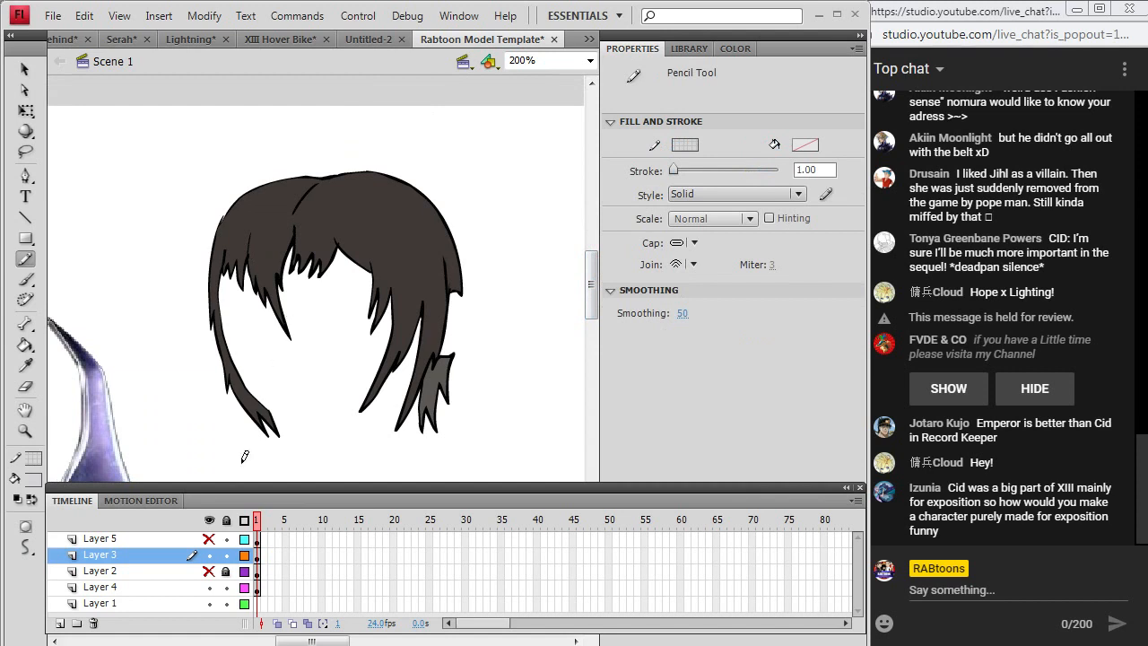
pyautogui.click(209, 570)
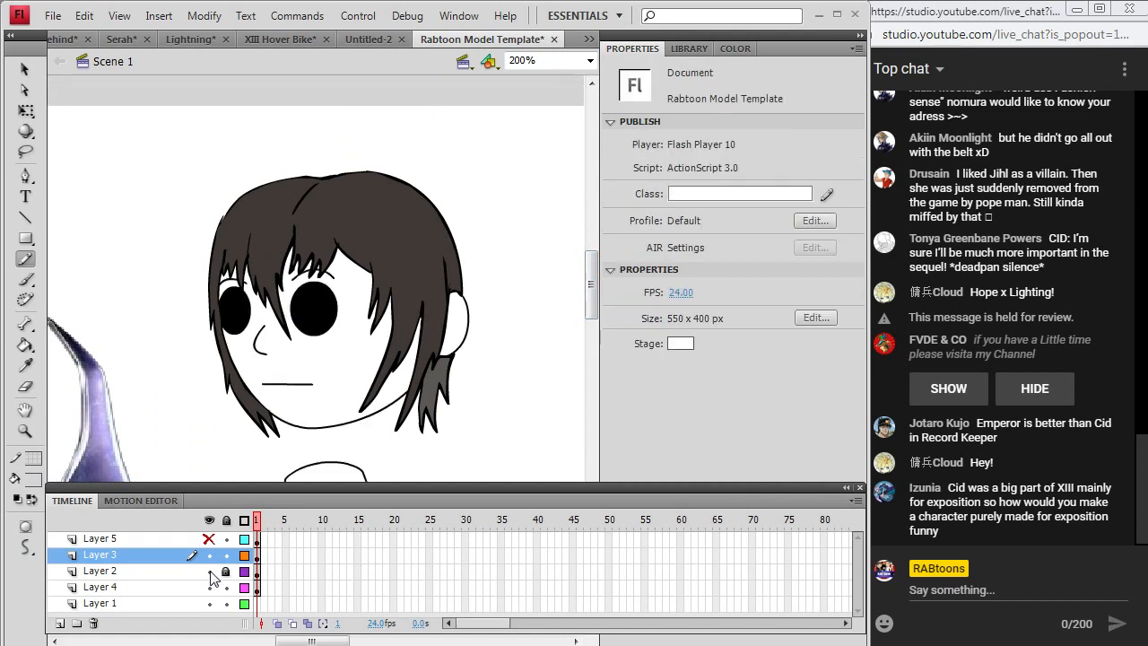
pyautogui.click(258, 554)
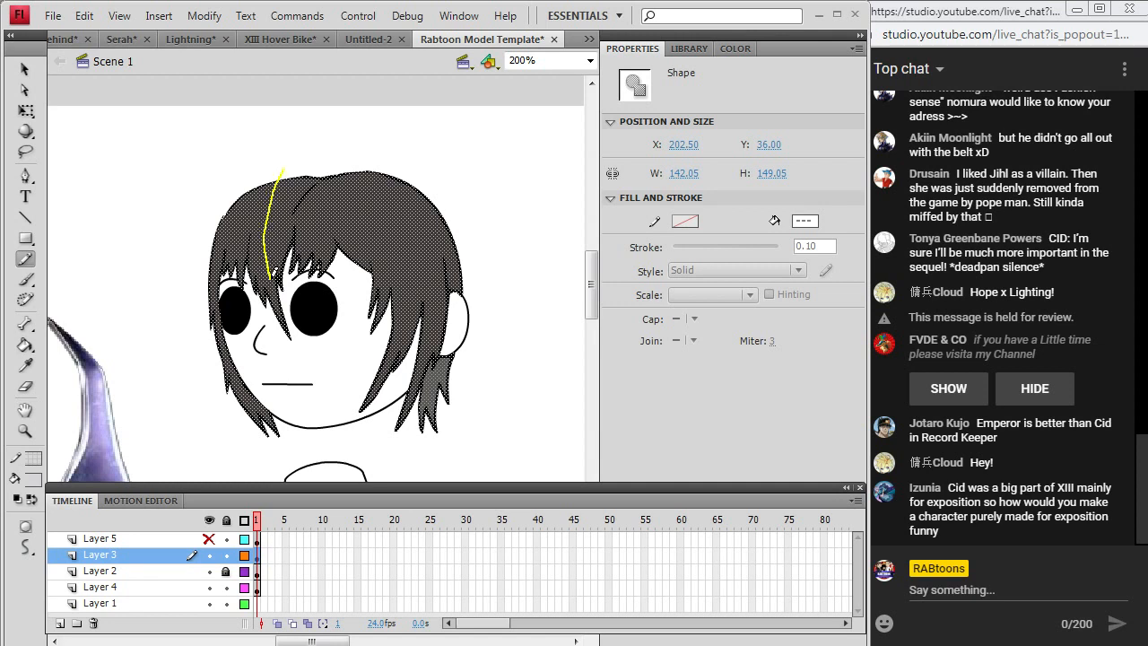
pyautogui.moveTo(297, 348); pyautogui.dragTo(299, 350)
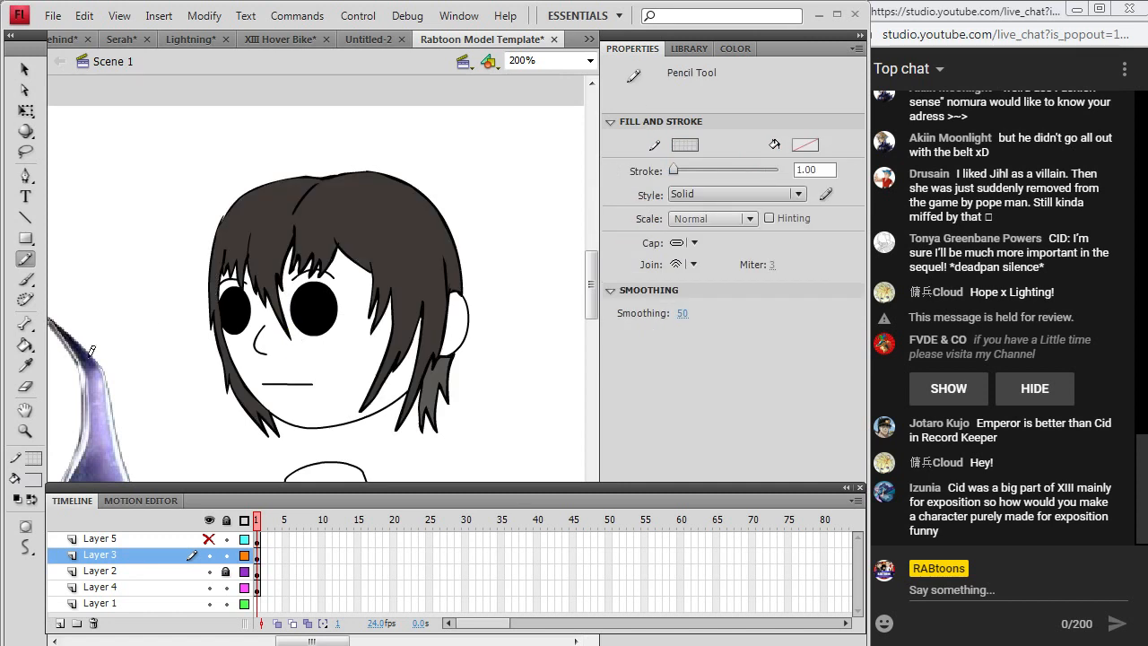
# Sample the main hair colour, mix a darker shade of it, and fill the far side of the hair with that shade.
pyautogui.click(25, 345)
pyautogui.click(30, 482)
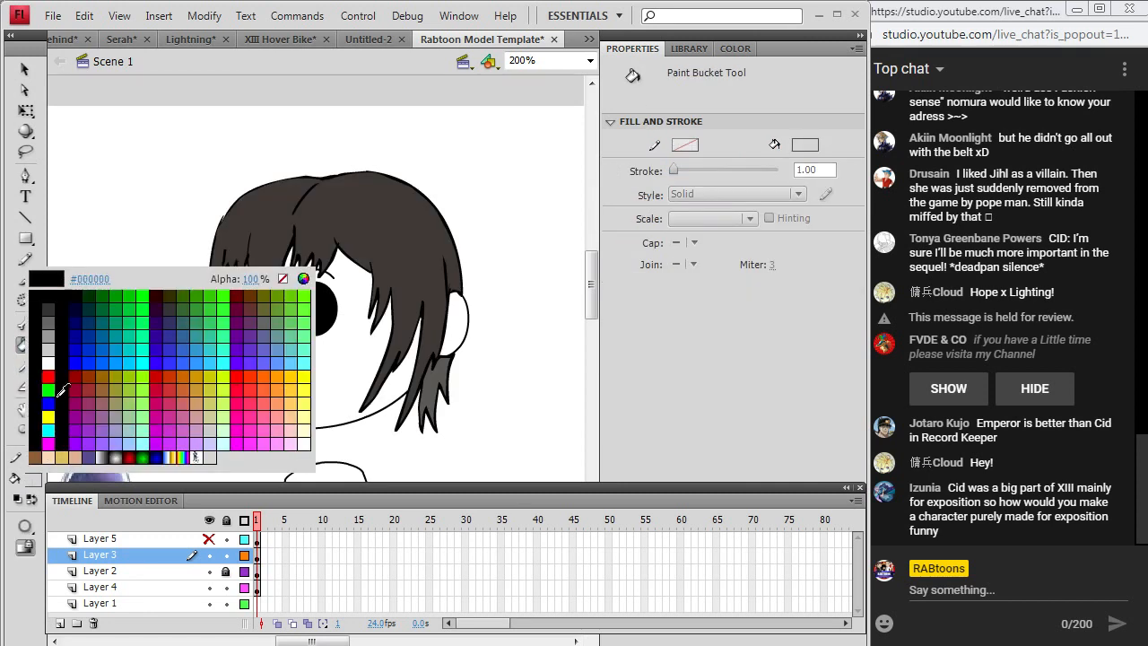
pyautogui.click(352, 203)
pyautogui.click(33, 480)
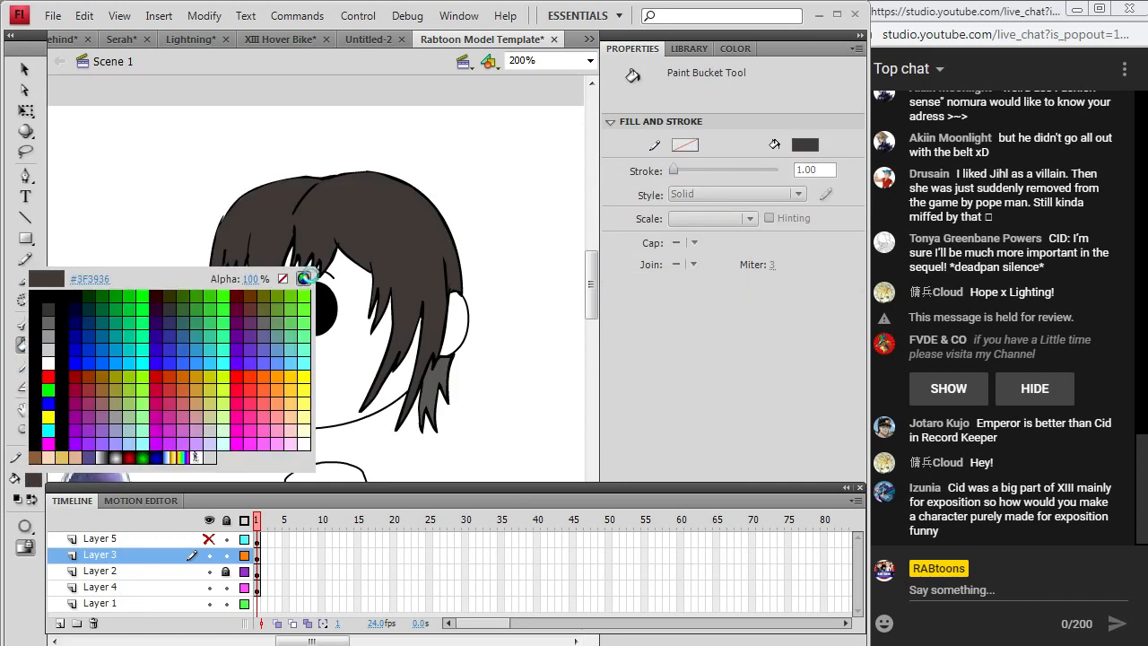
pyautogui.click(304, 279)
pyautogui.click(269, 455)
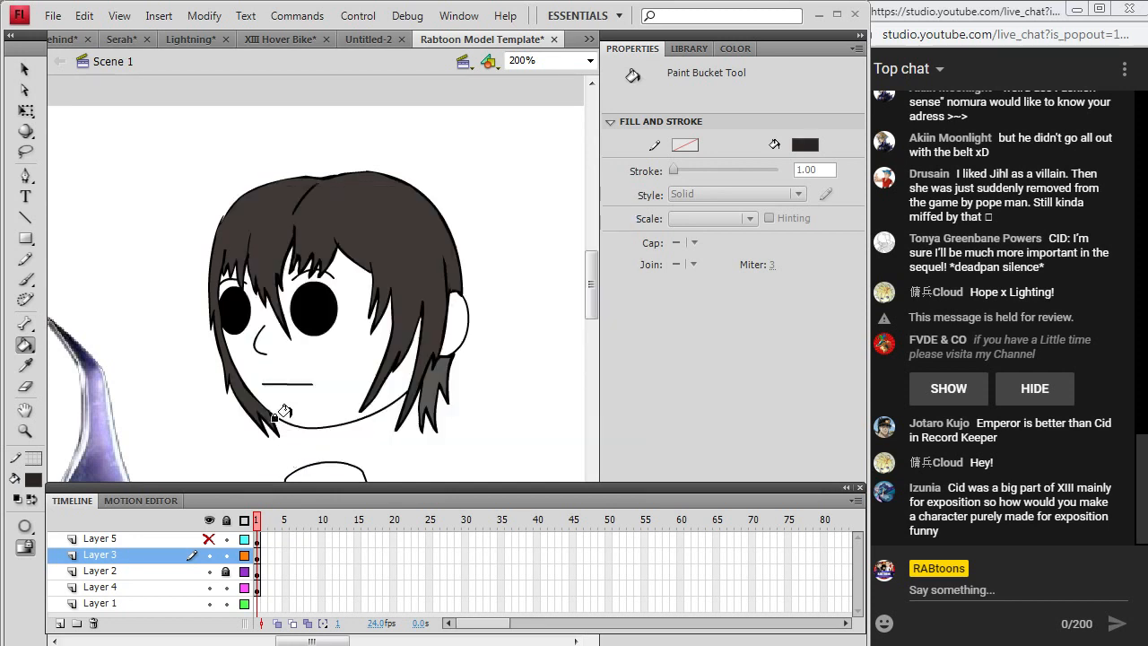
pyautogui.click(218, 268)
# Pencil shading boundaries on the near side lock and its small front strand, filling the enclosed parts with the darker hair shade.
pyautogui.press('y')
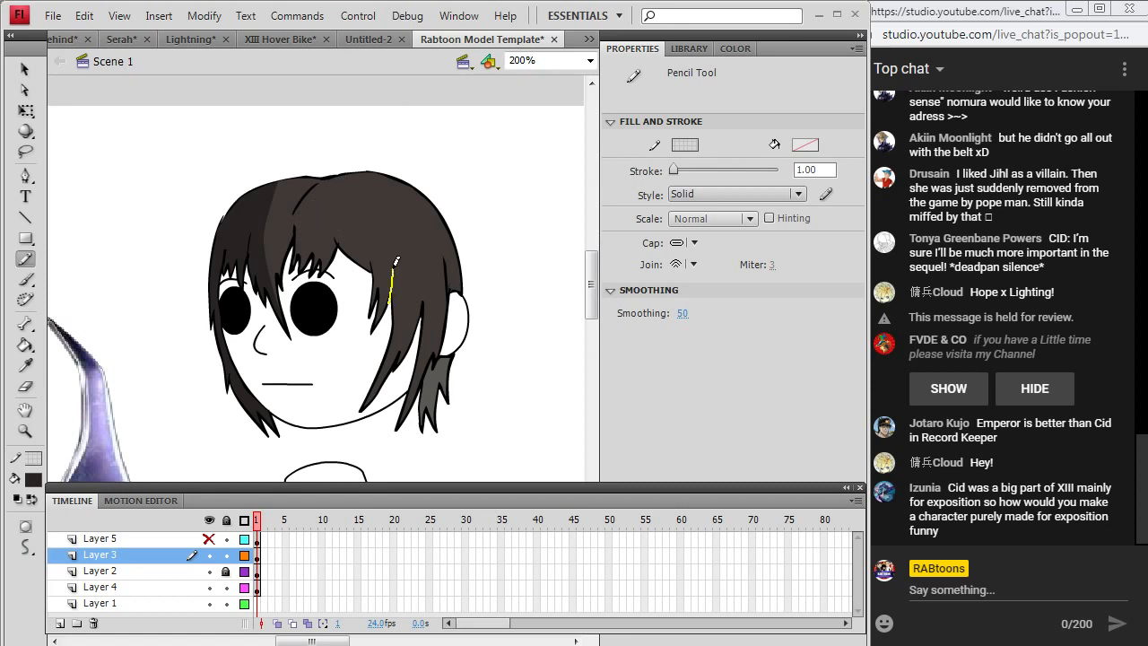
pyautogui.moveTo(390, 376); pyautogui.dragTo(391, 376)
pyautogui.press('k')
pyautogui.click(387, 335)
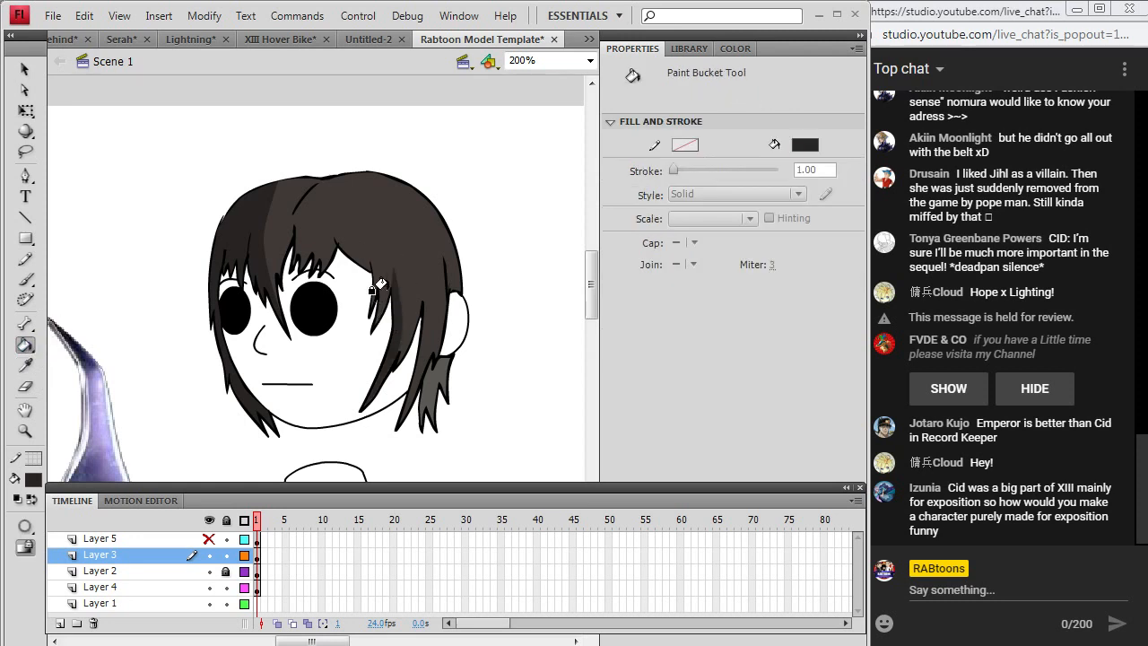
pyautogui.press('y')
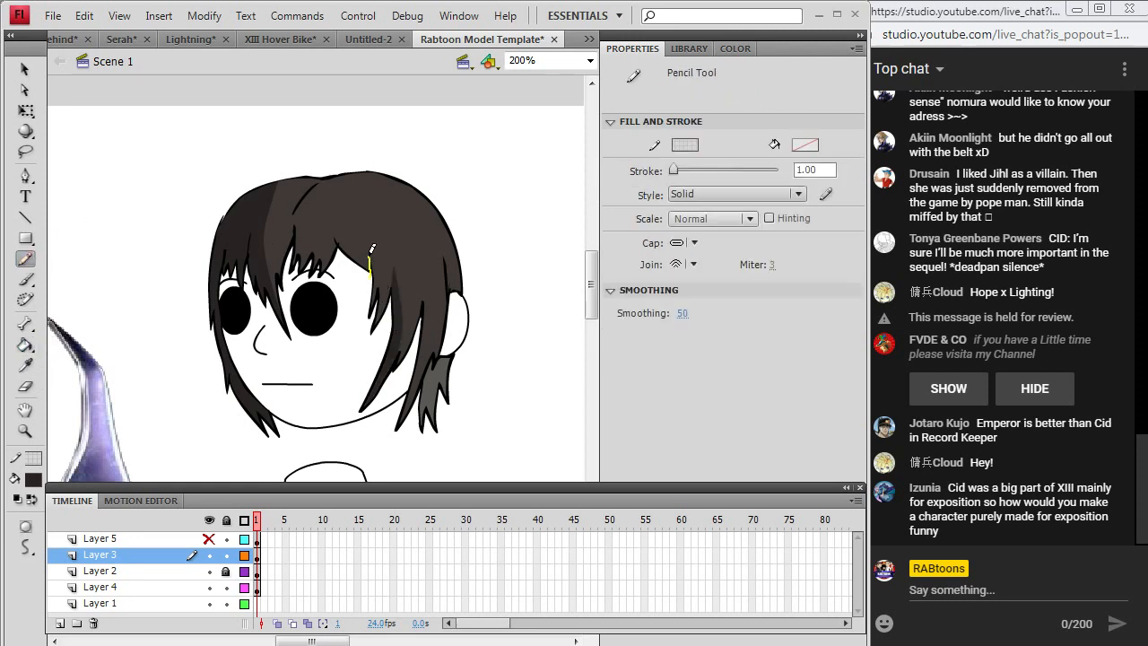
pyautogui.moveTo(379, 298); pyautogui.dragTo(379, 302)
pyautogui.press('k')
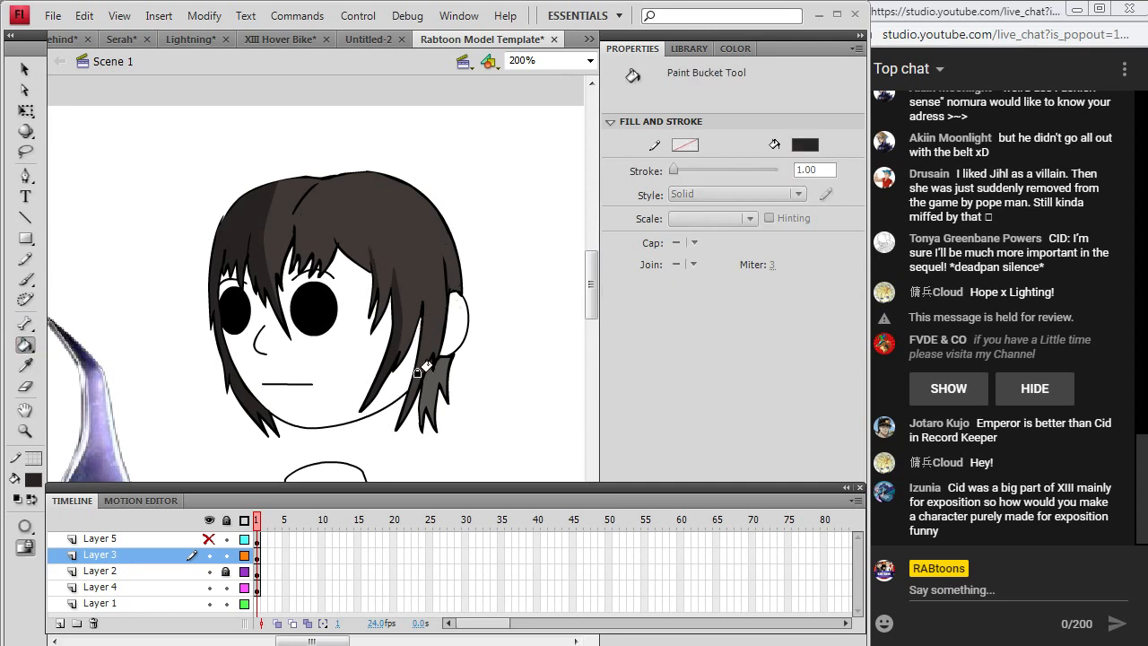
# Fill the remaining hair strand below the ear and colour the face with the light skin tone sampled from the XIII Hover Bike document.
pyautogui.click(422, 380)
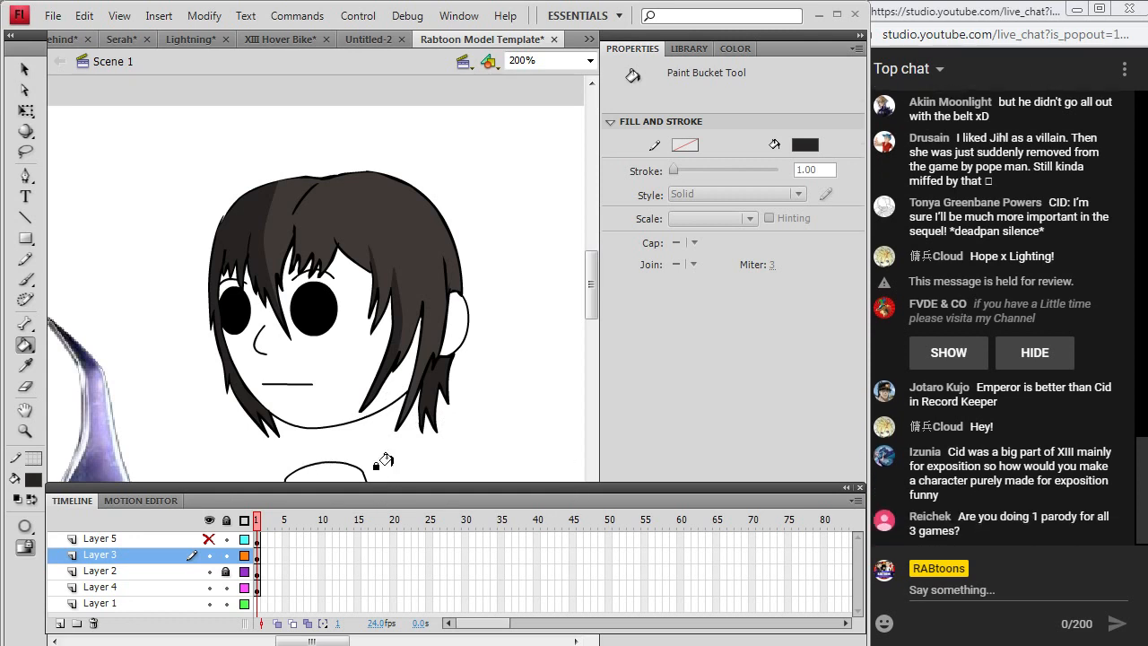
pyautogui.moveTo(336, 639); pyautogui.dragTo(303, 642)
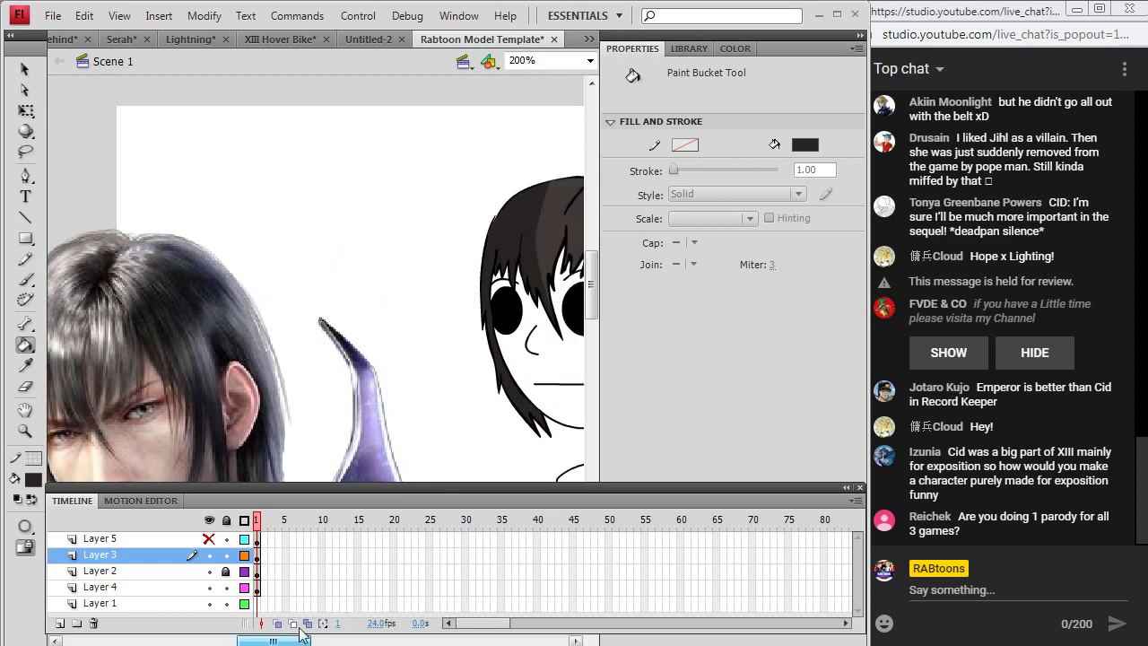
pyautogui.click(25, 365)
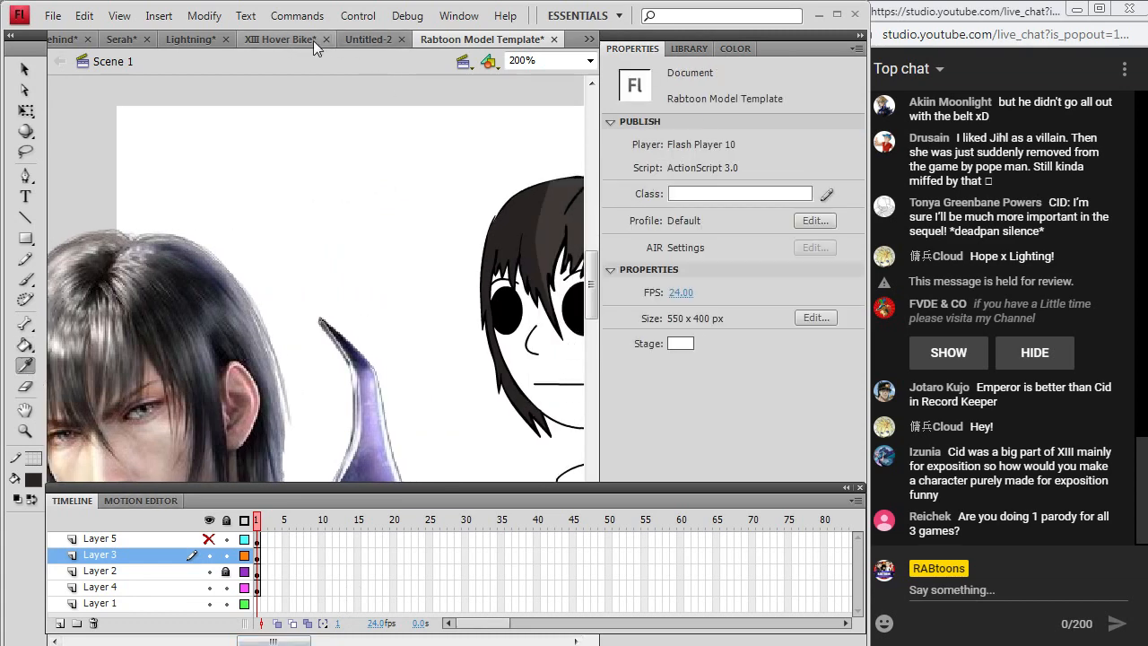
pyautogui.click(271, 39)
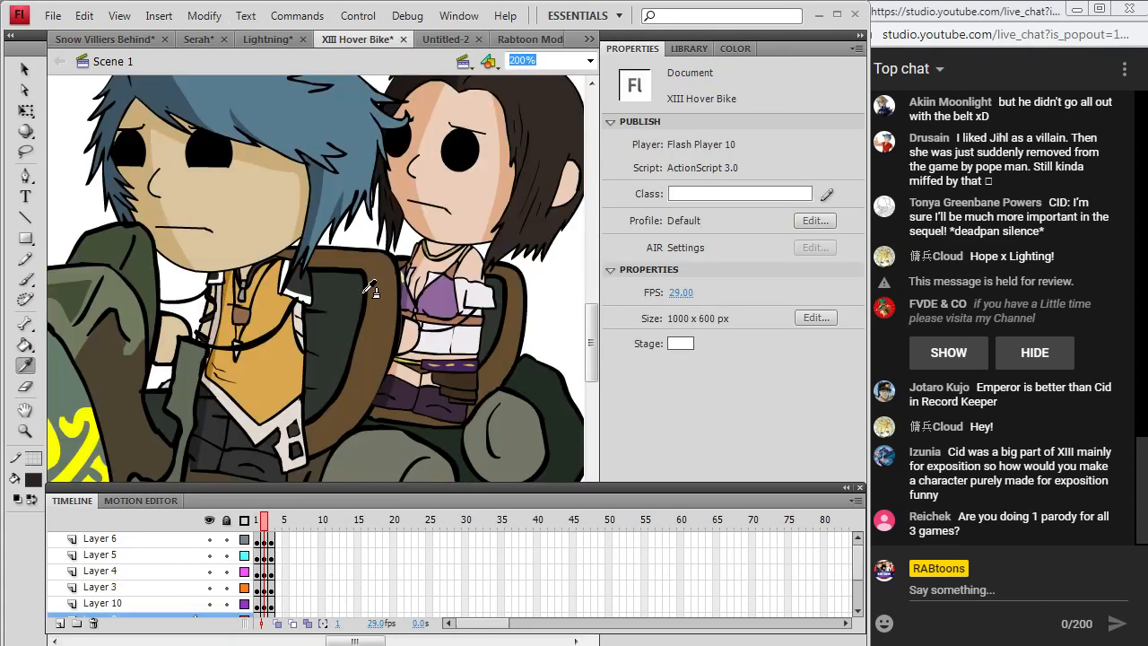
pyautogui.click(468, 198)
pyautogui.click(525, 39)
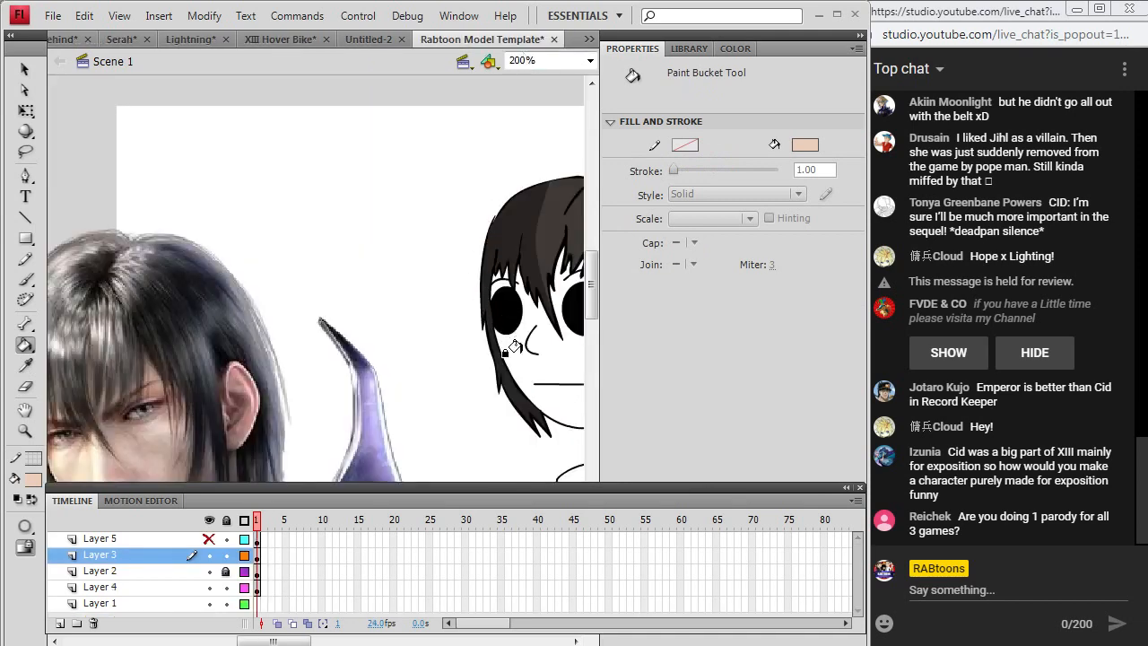
pyautogui.click(538, 384)
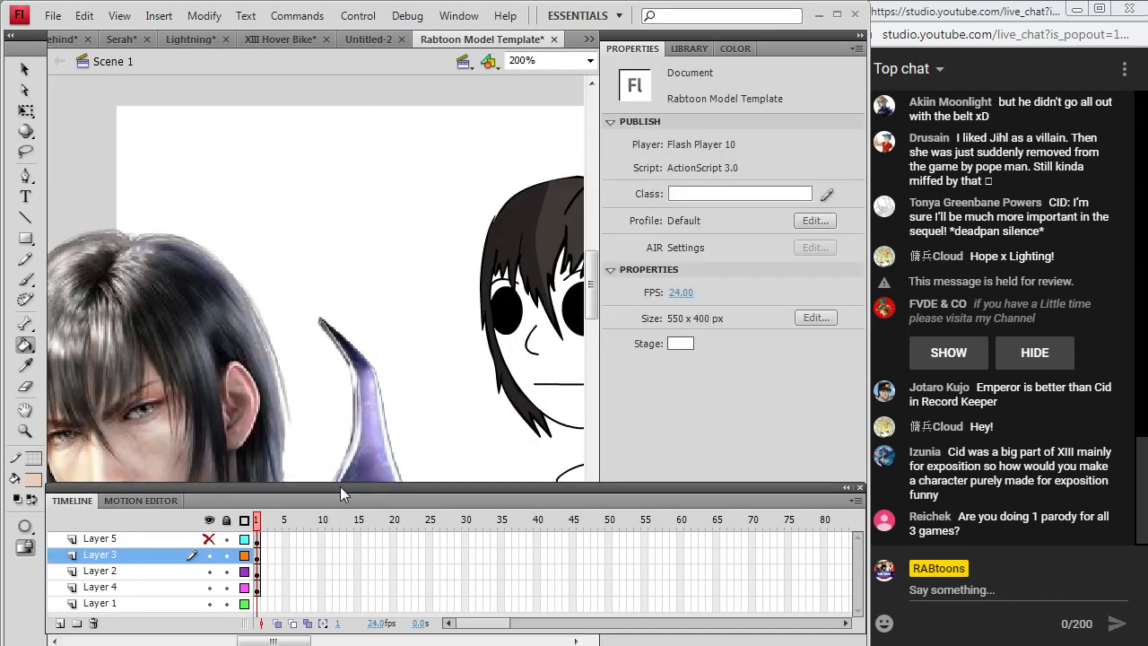
pyautogui.moveTo(296, 640); pyautogui.dragTo(330, 641)
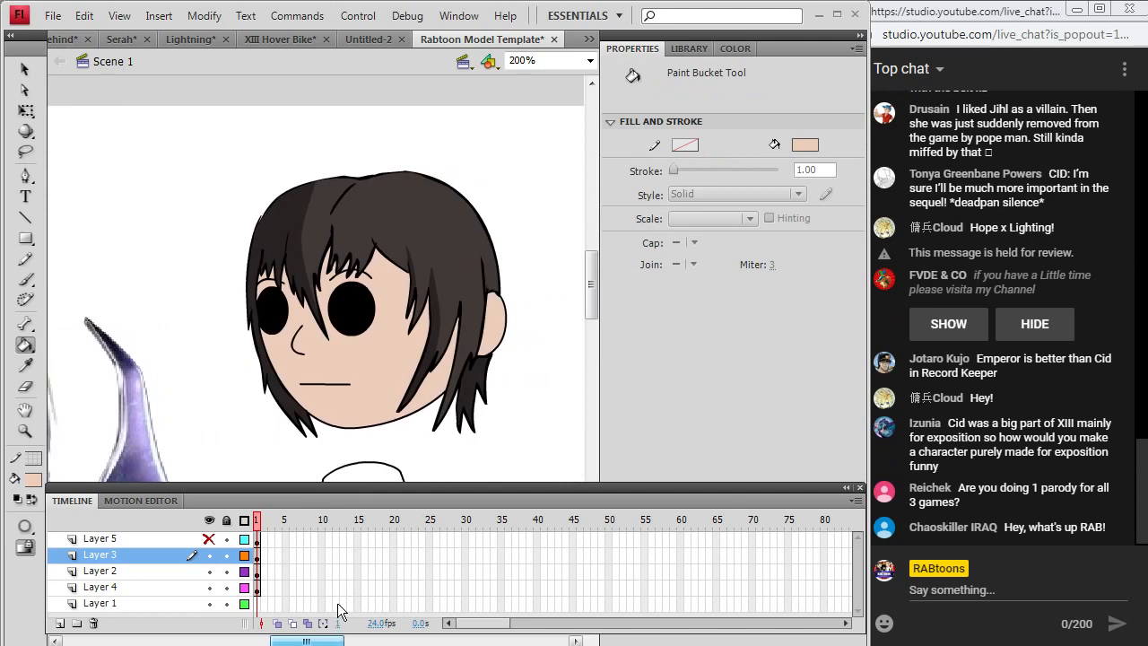
# Sample the darker skin shading colour from the brown-haired character's face in XIII Hover Bike and return to the Rabtoon Model Template.
pyautogui.click(355, 39)
pyautogui.click(32, 363)
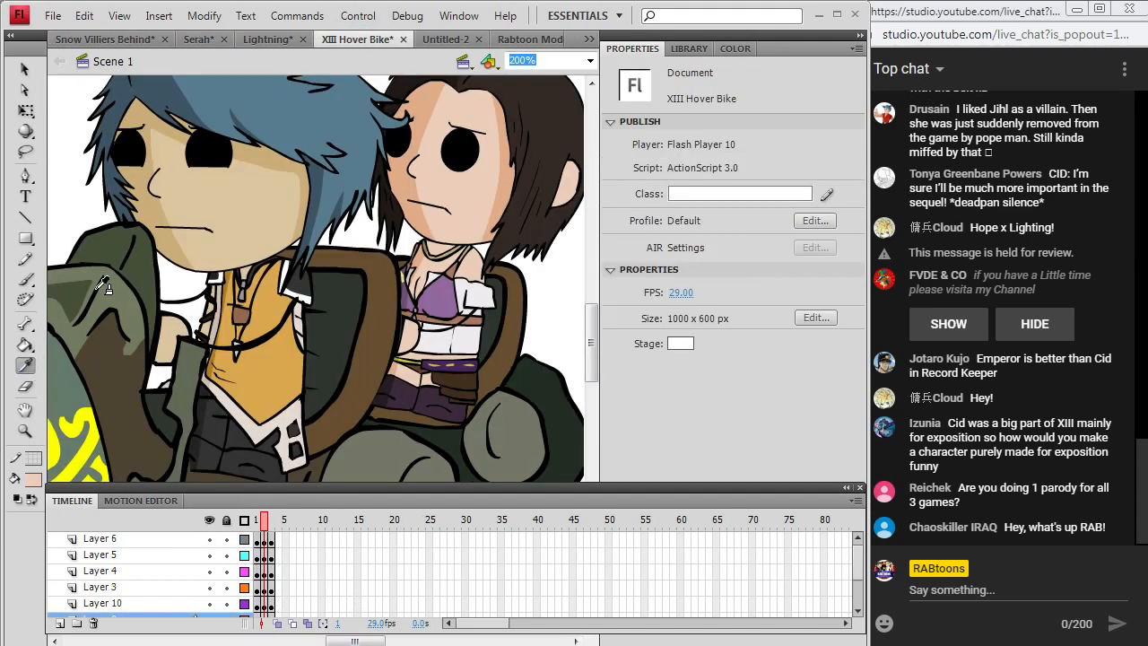
pyautogui.click(411, 184)
pyautogui.click(529, 40)
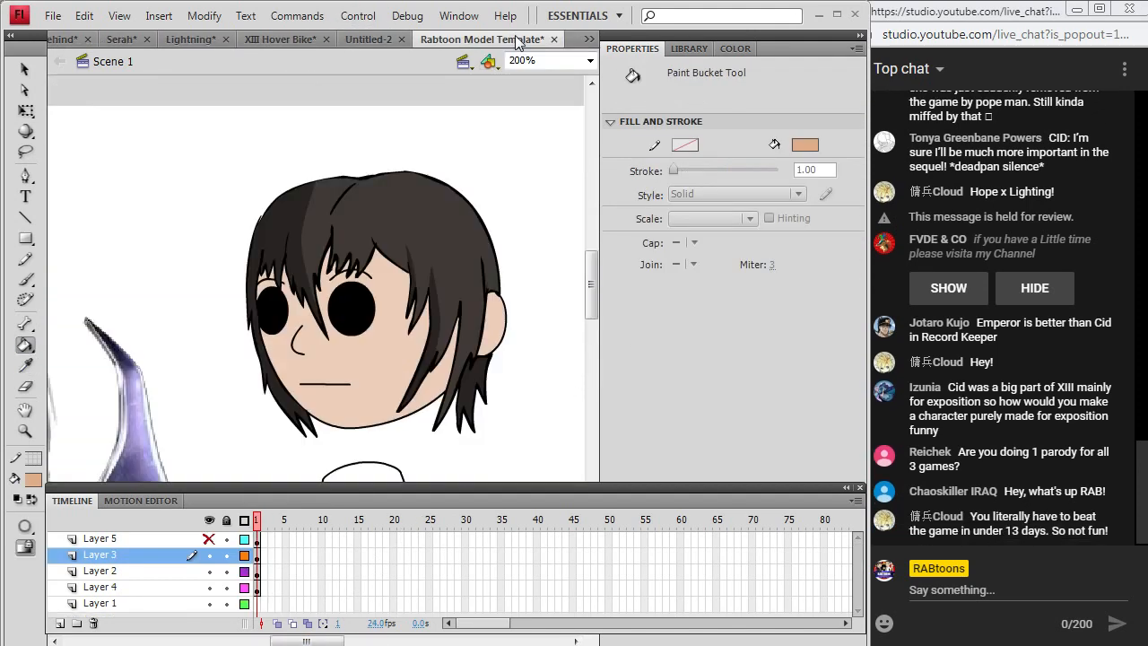
# Pencil a shading boundary down the face on Layer 2 and fill its far side with the darker skin tone.
pyautogui.click(25, 258)
pyautogui.click(260, 556)
pyautogui.click(260, 572)
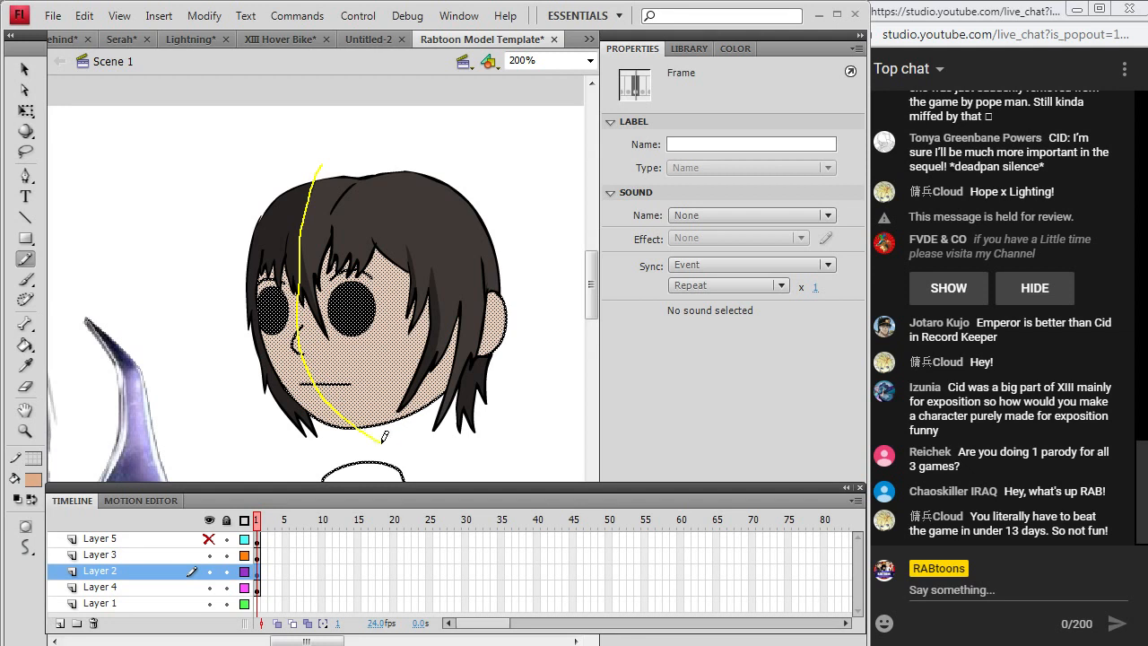
pyautogui.moveTo(384, 437); pyautogui.dragTo(384, 437)
pyautogui.click(25, 344)
pyautogui.click(309, 336)
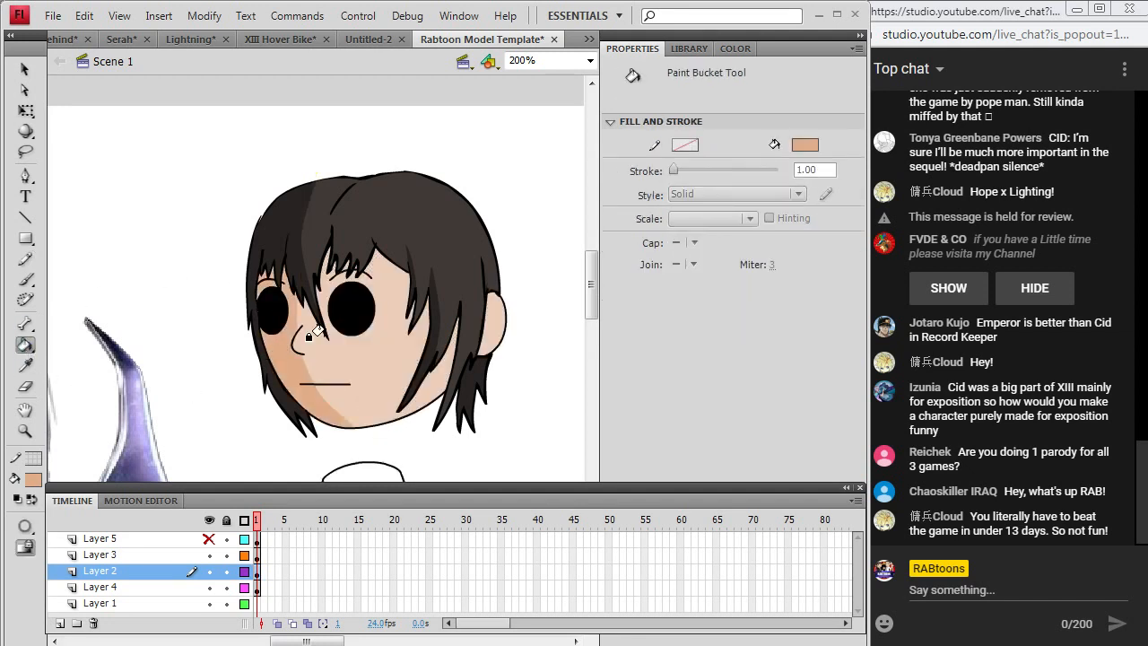
# Show the clothing outlines on Layer 5 again, lock Layer 3, and check what Layers 3 and 2 contain.
pyautogui.scroll(-5, 592, 298)
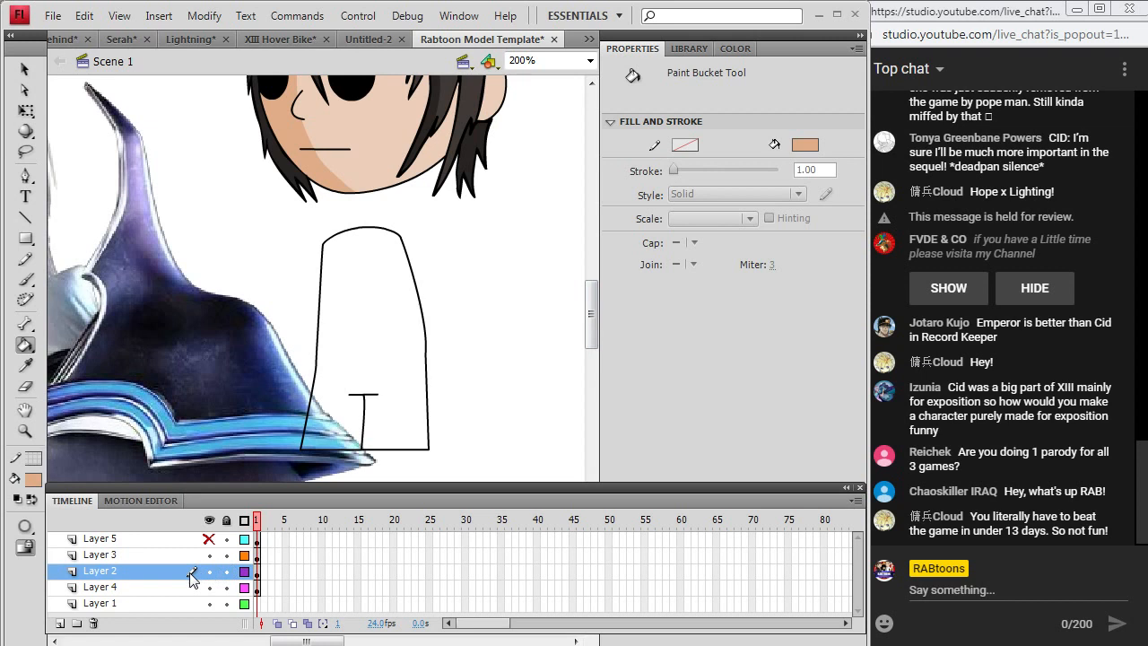
pyautogui.click(589, 60)
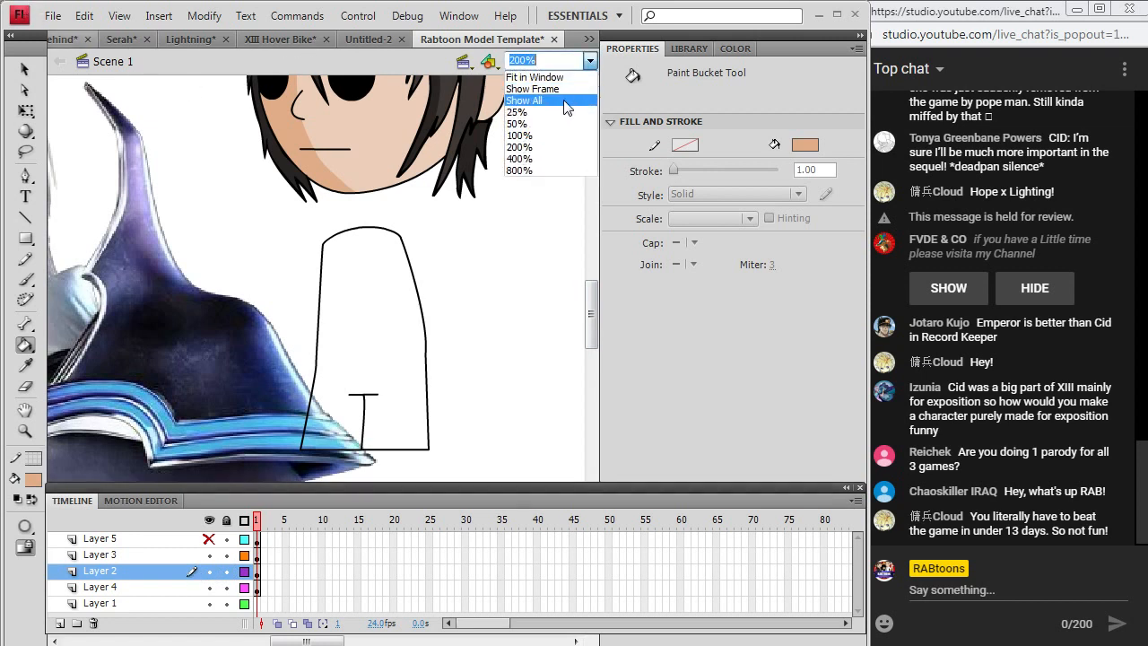
pyautogui.click(574, 135)
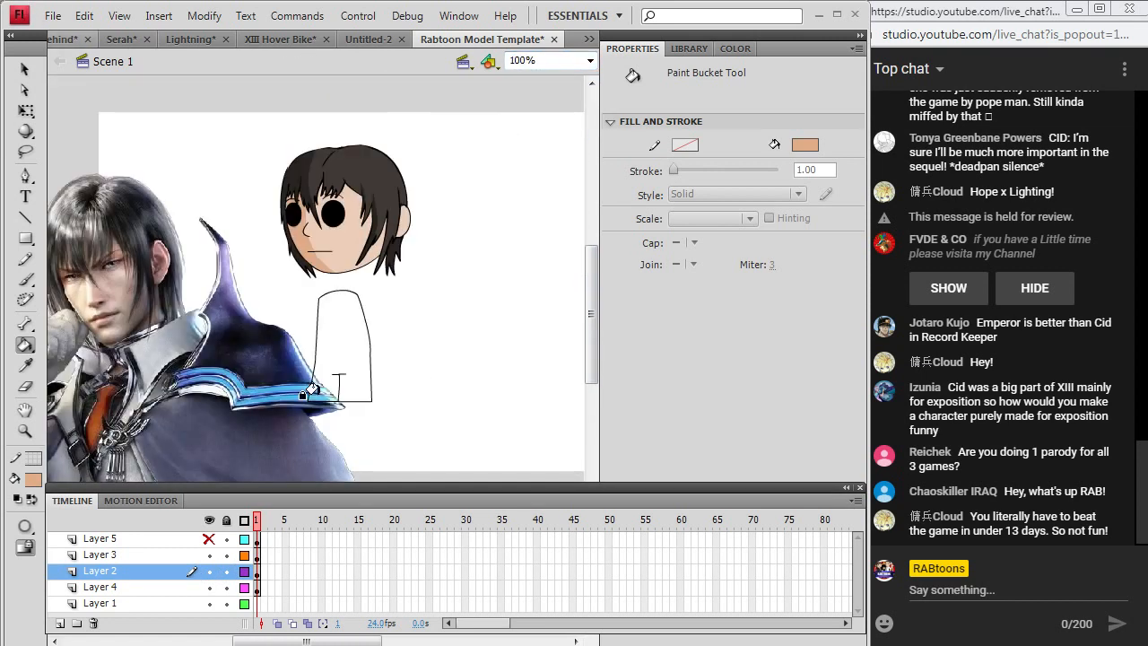
pyautogui.click(207, 541)
pyautogui.click(208, 541)
pyautogui.click(207, 542)
pyautogui.click(207, 542)
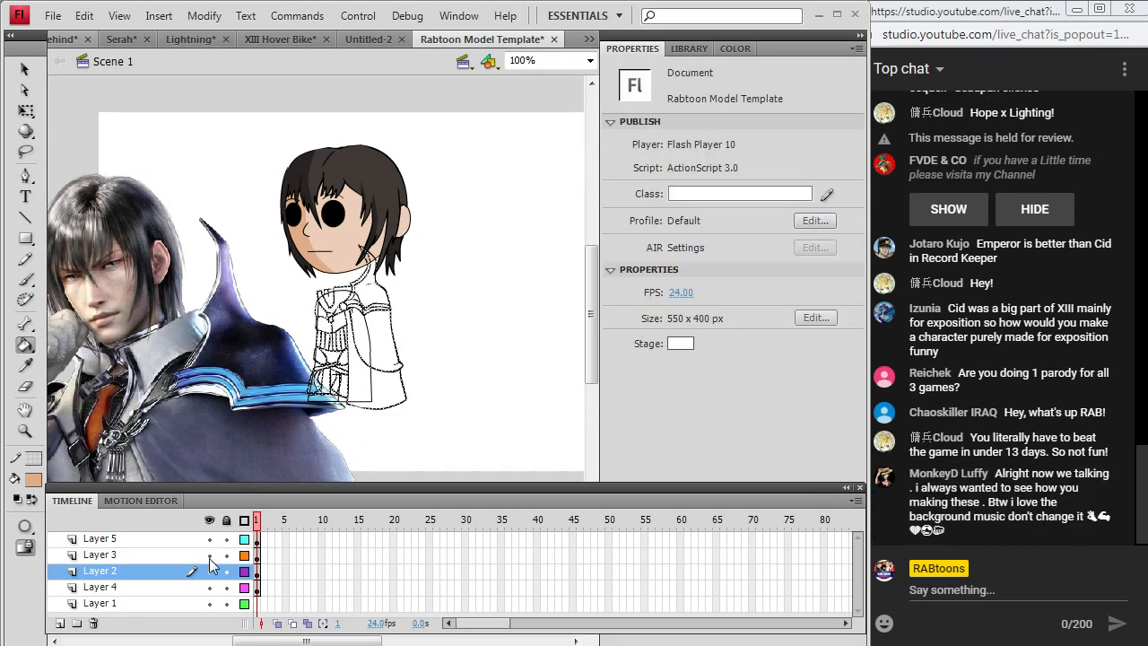
pyautogui.click(210, 555)
pyautogui.click(210, 554)
pyautogui.click(226, 554)
pyautogui.click(210, 571)
pyautogui.click(210, 571)
# Lock Layers 5 and 4, and cut the selected face and ear artwork from Layer 2.
pyautogui.click(26, 70)
pyautogui.moveTo(258, 123); pyautogui.dragTo(470, 280)
pyautogui.click(226, 539)
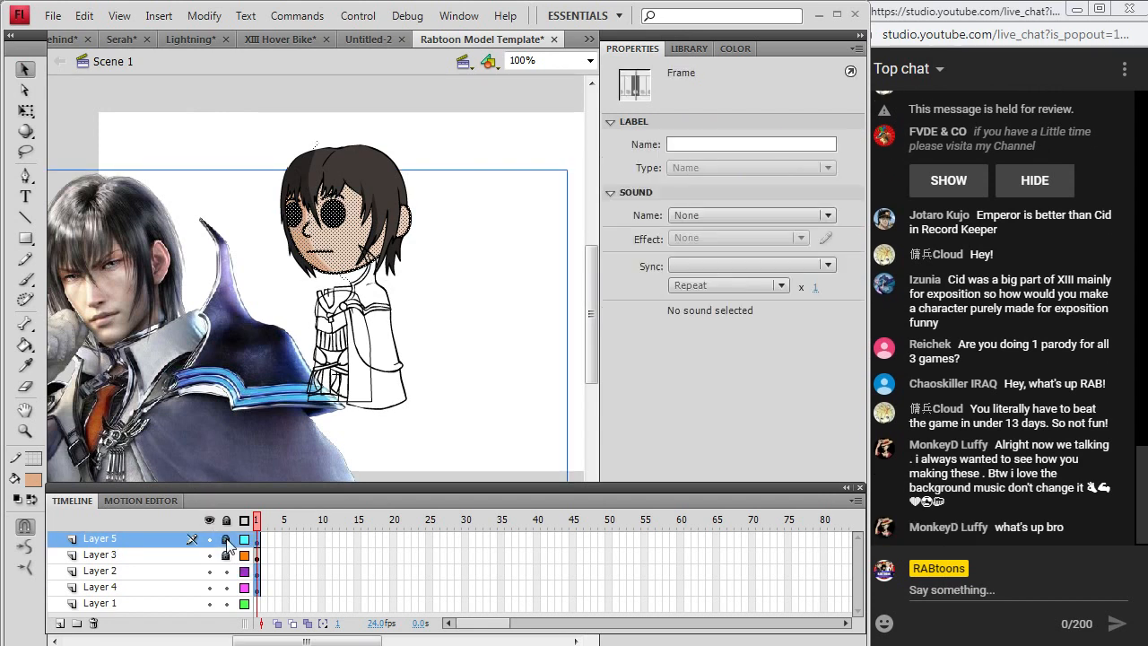
pyautogui.click(226, 588)
pyautogui.rightClick(348, 243)
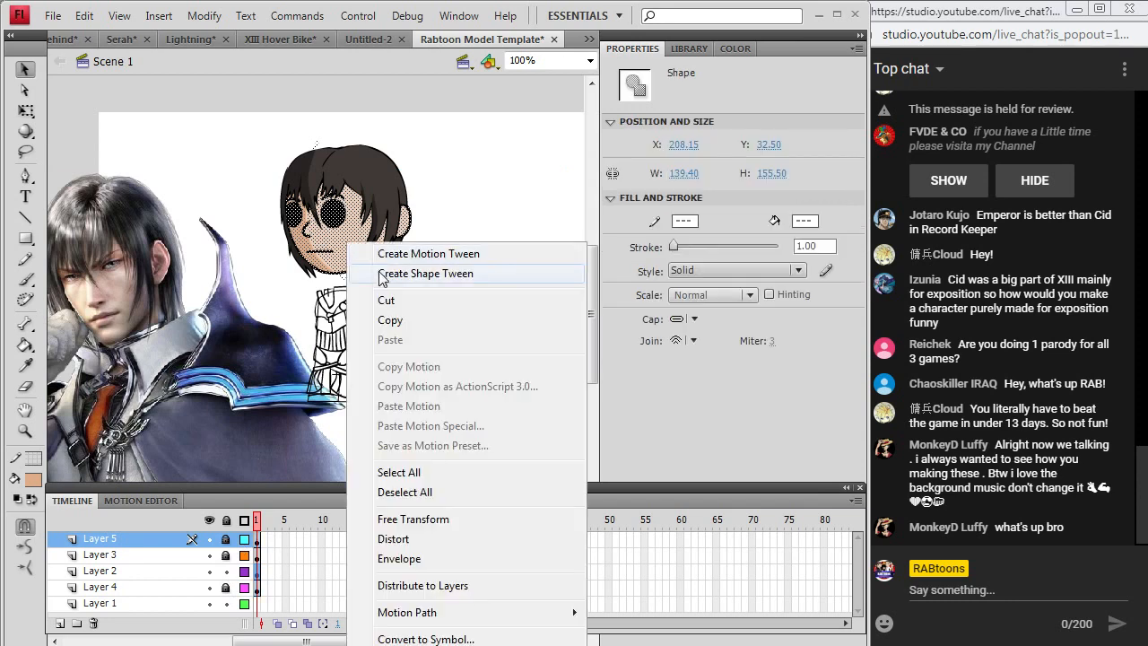
pyautogui.click(386, 299)
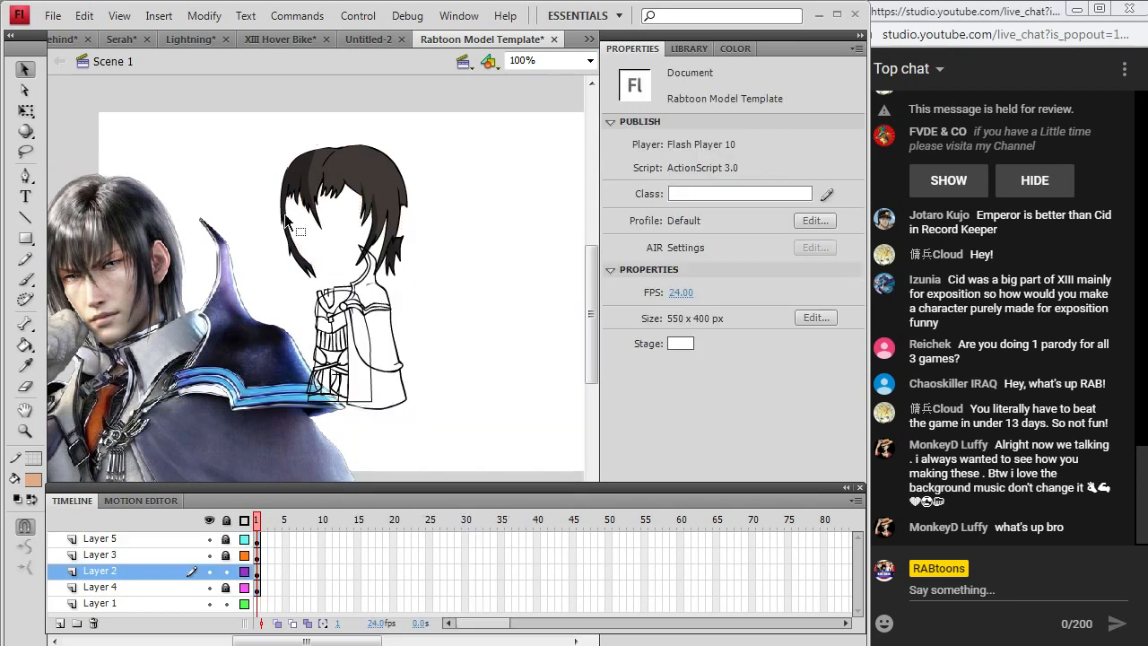
# Insert a new layer, move it directly below Layer 2, and paste the cut face in place on it.
pyautogui.click(83, 15)
pyautogui.click(158, 15)
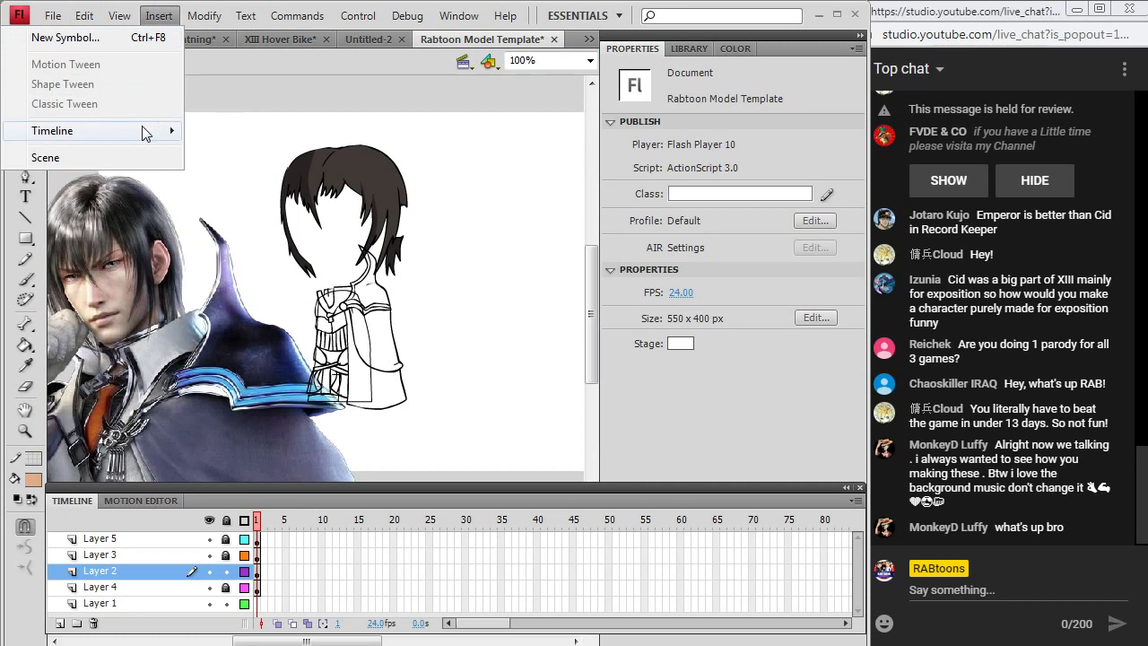
pyautogui.moveTo(146, 133)
pyautogui.click(243, 132)
pyautogui.moveTo(170, 574); pyautogui.dragTo(164, 601)
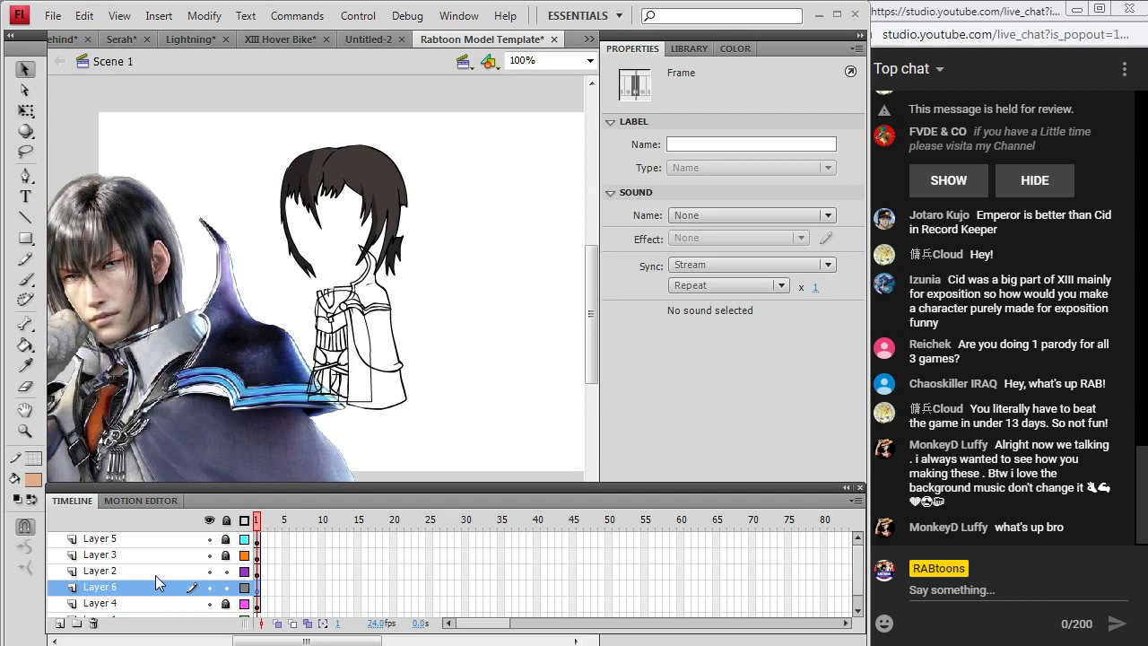
pyautogui.click(80, 16)
pyautogui.click(120, 148)
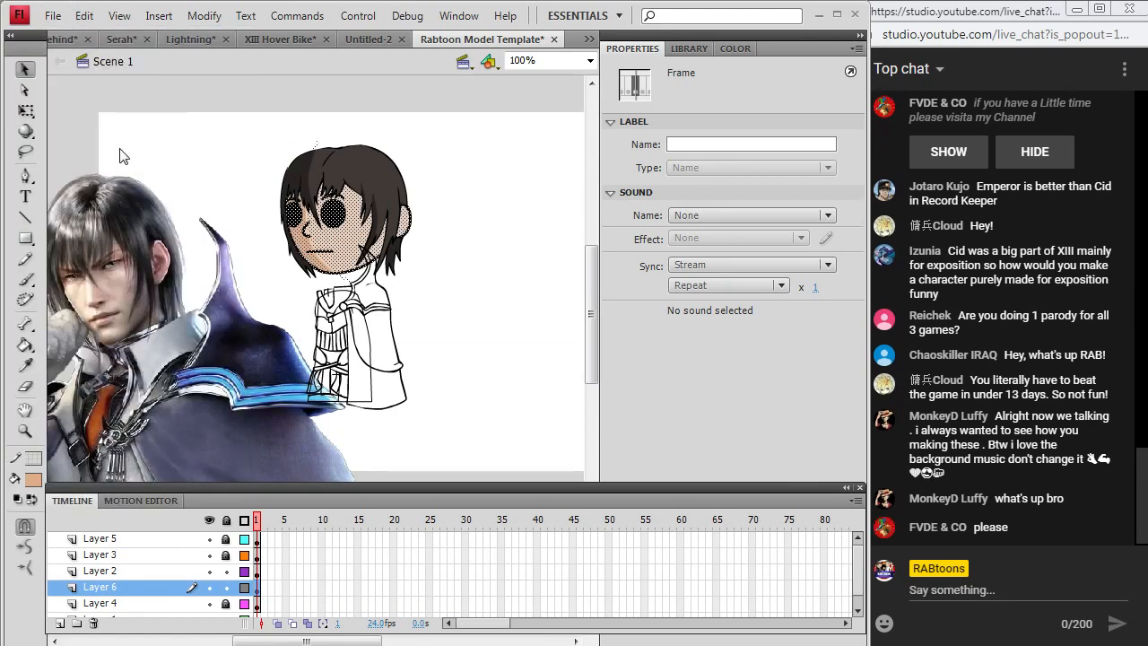
pyautogui.click(466, 269)
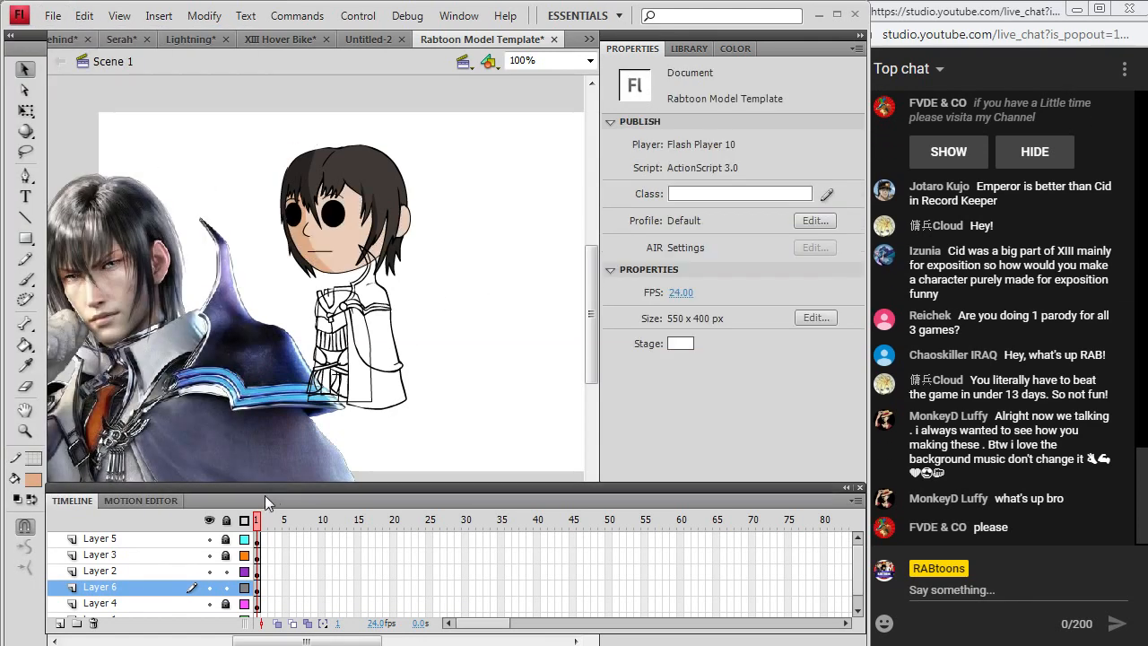
# Toggle the visibility of Layers 3, 2, 6 and 5 to check their contents, and lock Layer 6.
pyautogui.click(208, 555)
pyautogui.click(209, 555)
pyautogui.click(209, 571)
pyautogui.click(212, 571)
pyautogui.click(212, 571)
pyautogui.click(211, 572)
pyautogui.click(211, 572)
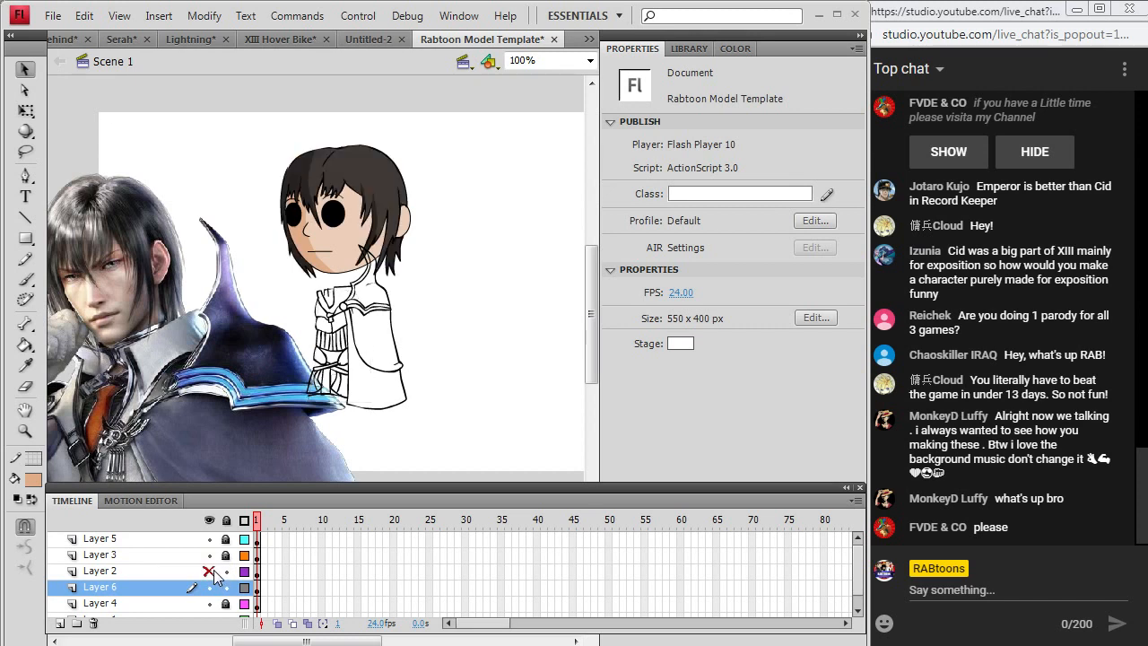
pyautogui.click(212, 571)
pyautogui.click(213, 572)
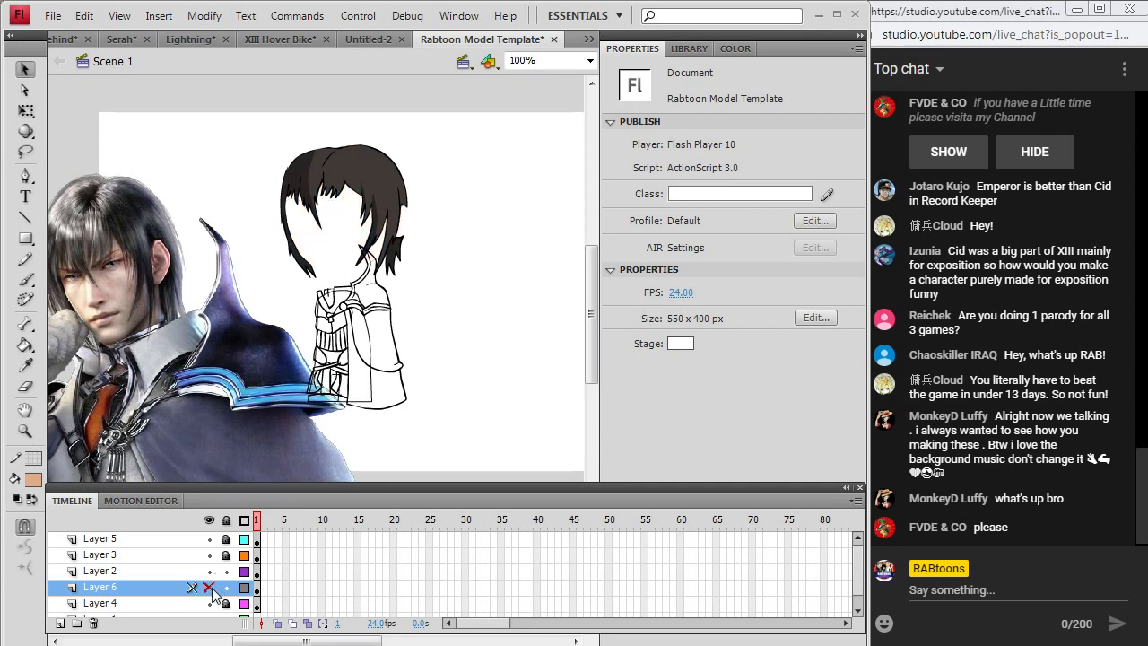
pyautogui.click(212, 587)
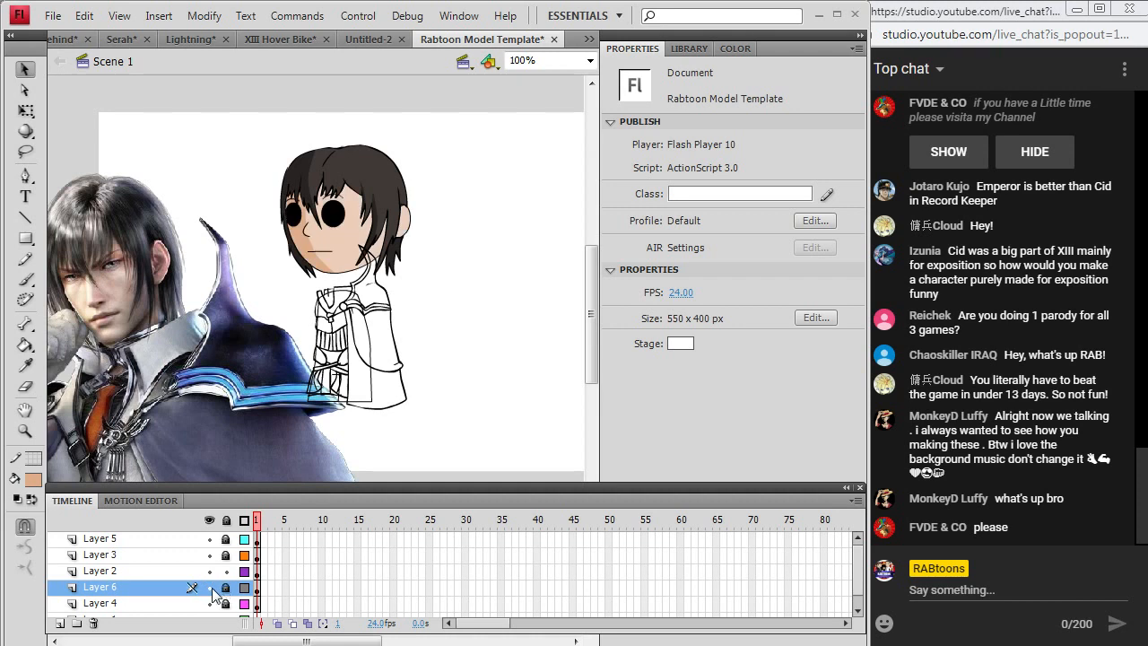
pyautogui.click(211, 539)
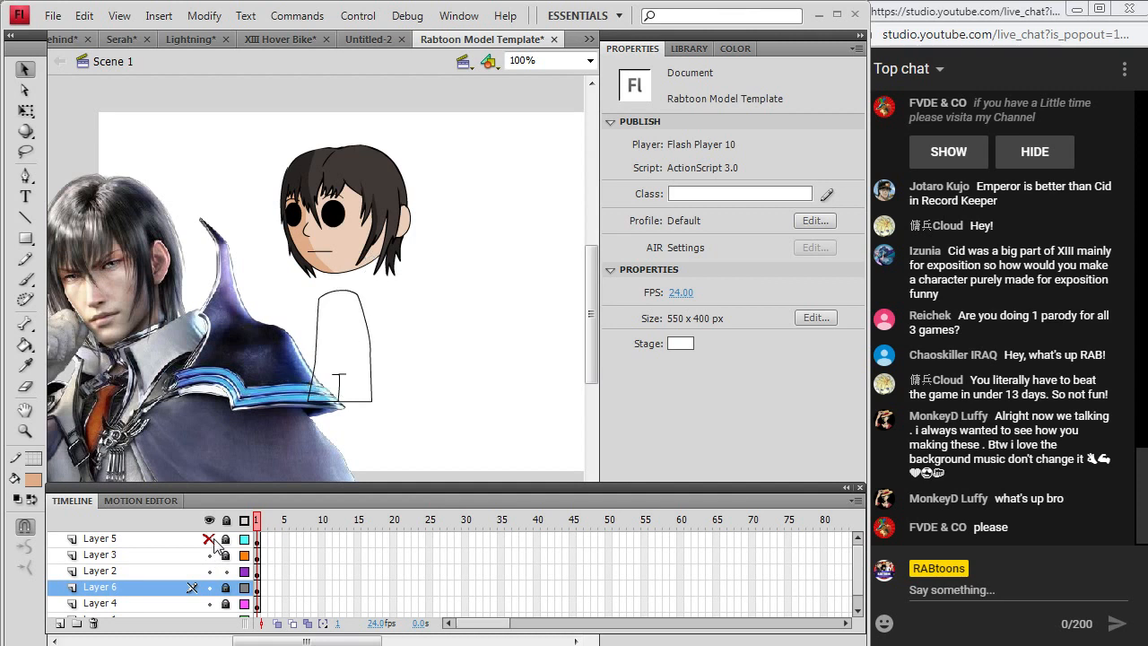
pyautogui.click(211, 539)
# Unlock Layer 5 and move the clothing outlines together with the body template straight down, away from the head.
pyautogui.click(225, 539)
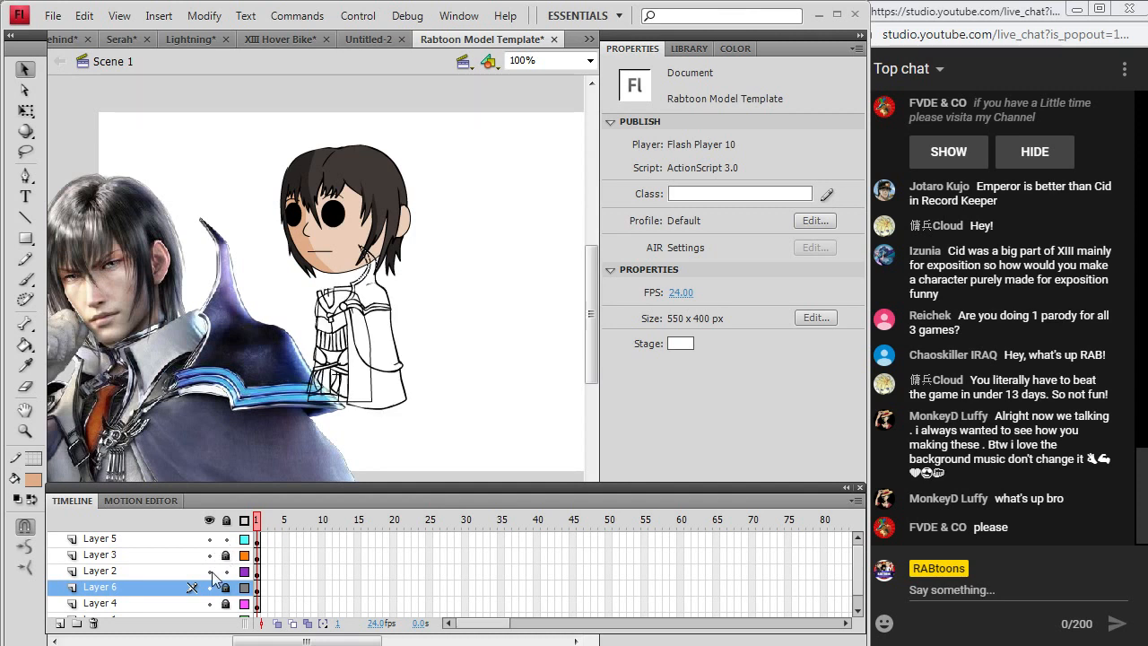
pyautogui.moveTo(278, 449); pyautogui.dragTo(452, 219)
pyautogui.press('Down')
pyautogui.press('Down')
pyautogui.press('Down')
pyautogui.press('Down')
pyautogui.press('Down')
pyautogui.press('Down')
pyautogui.press('Down')
pyautogui.press('Down')
pyautogui.press('Down')
pyautogui.press('Down')
pyautogui.press('Down')
pyautogui.press('Down')
pyautogui.press('Down')
pyautogui.press('Down')
pyautogui.press('Down')
pyautogui.press('Down')
pyautogui.press('Down')
pyautogui.press('Down')
pyautogui.press('Down')
pyautogui.press('Down')
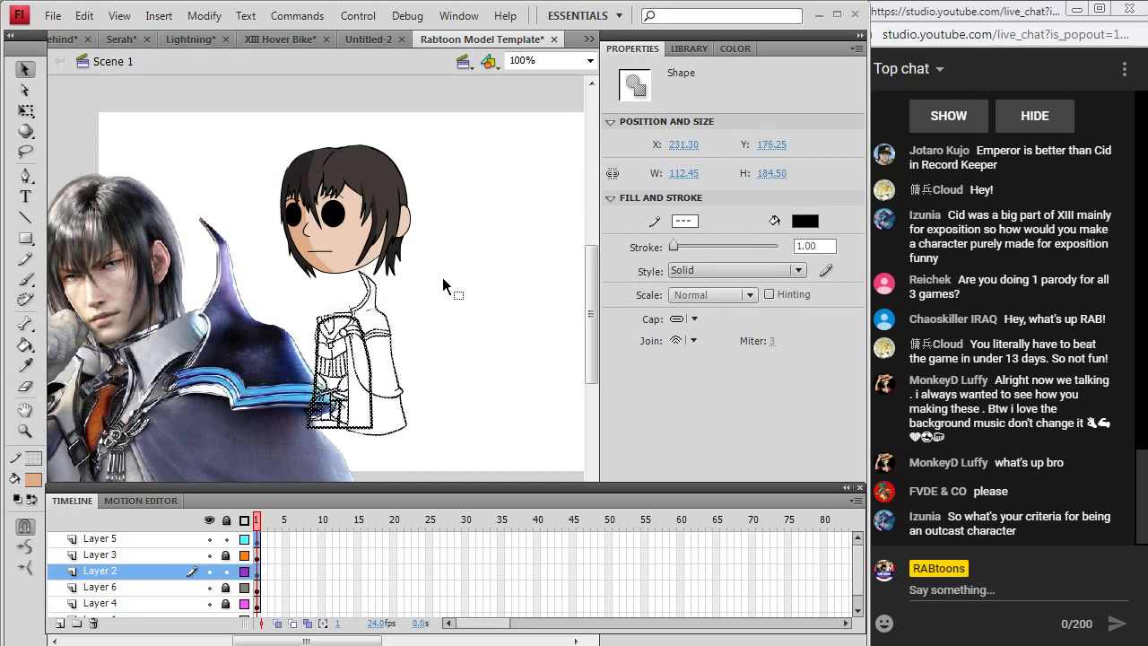
pyautogui.click(434, 343)
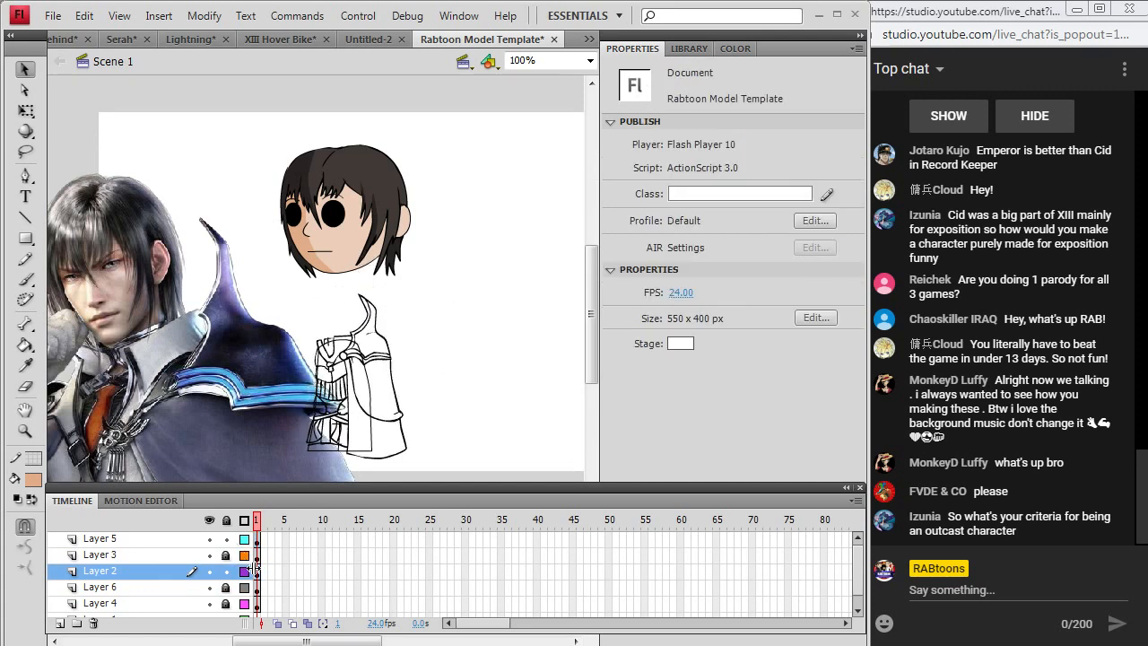
# Unlock Layer 4, sample the purple-blue of the reference image's cape, and fill the outlined upper cape and pointed collar with it.
pyautogui.moveTo(125, 436); pyautogui.dragTo(126, 357)
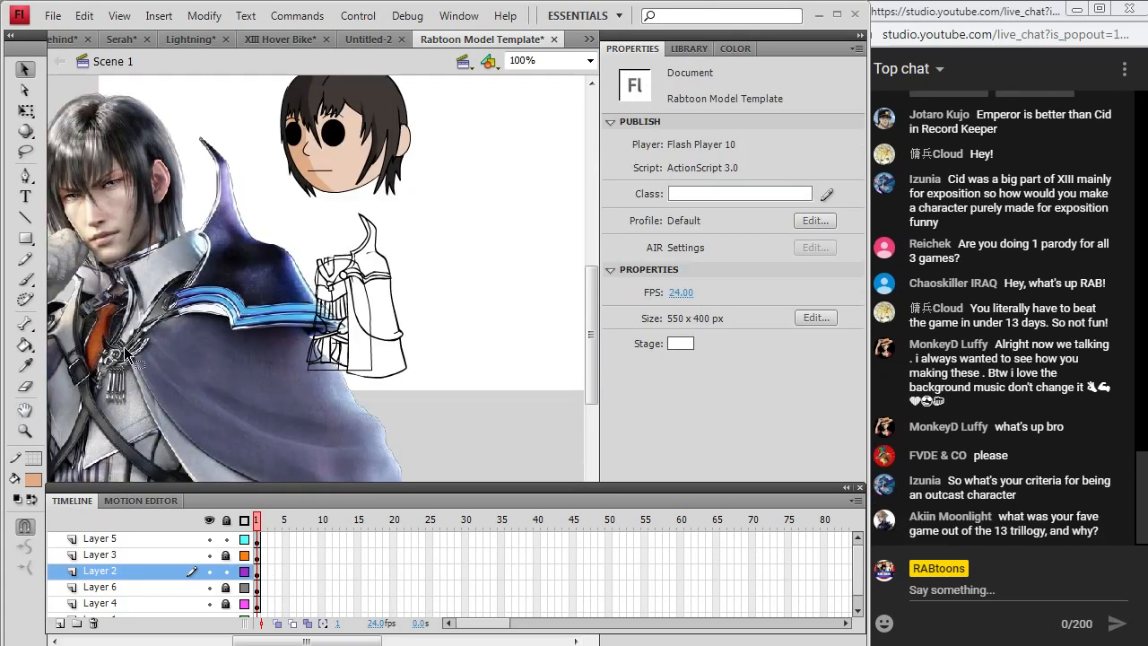
pyautogui.click(25, 433)
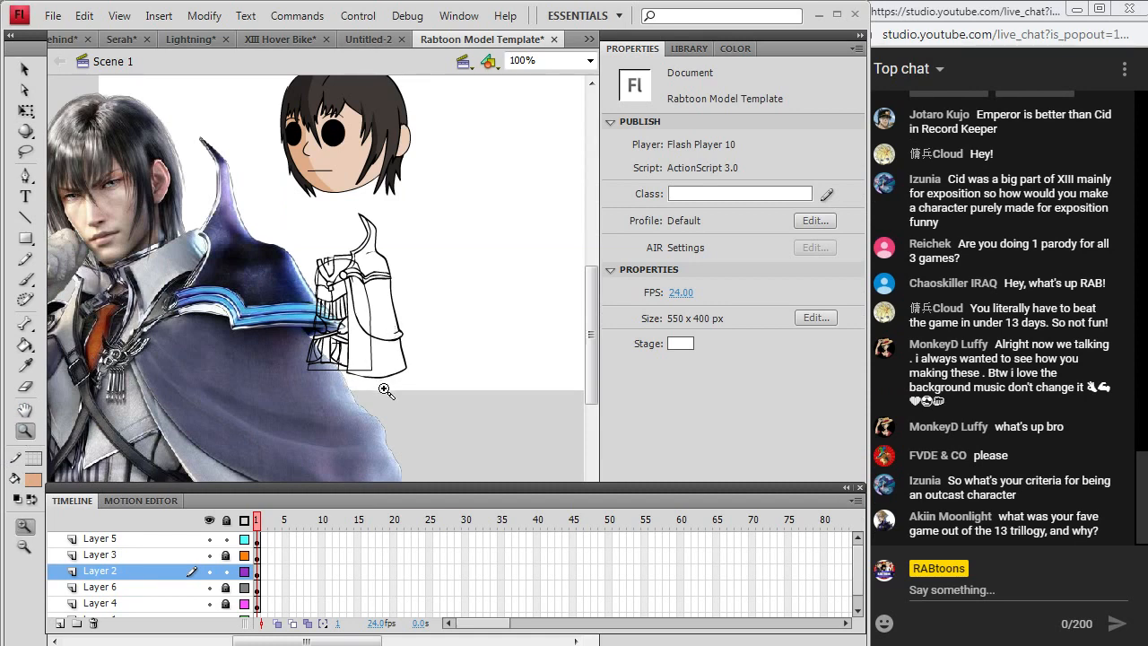
pyautogui.click(275, 281)
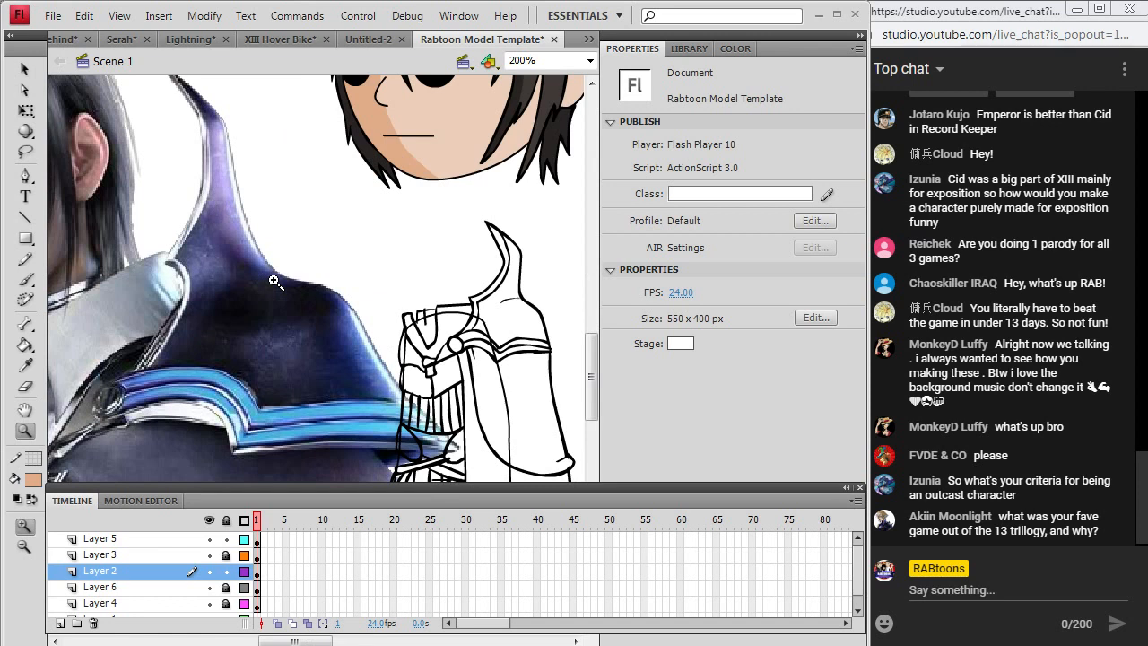
pyautogui.press('i')
pyautogui.click(219, 246)
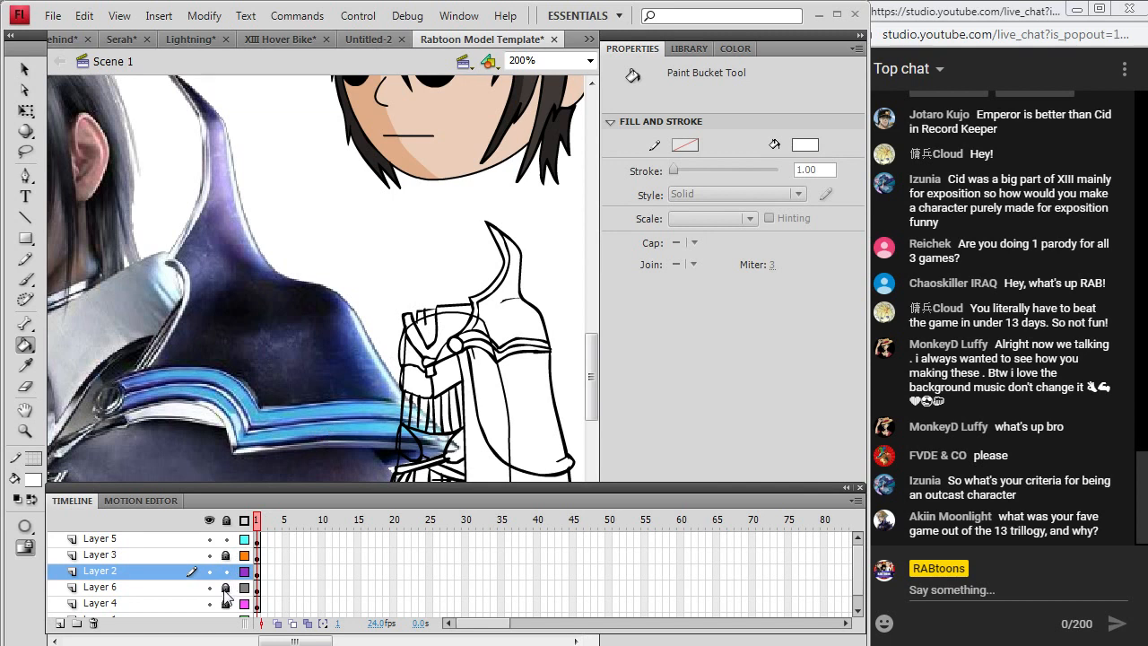
pyautogui.click(27, 367)
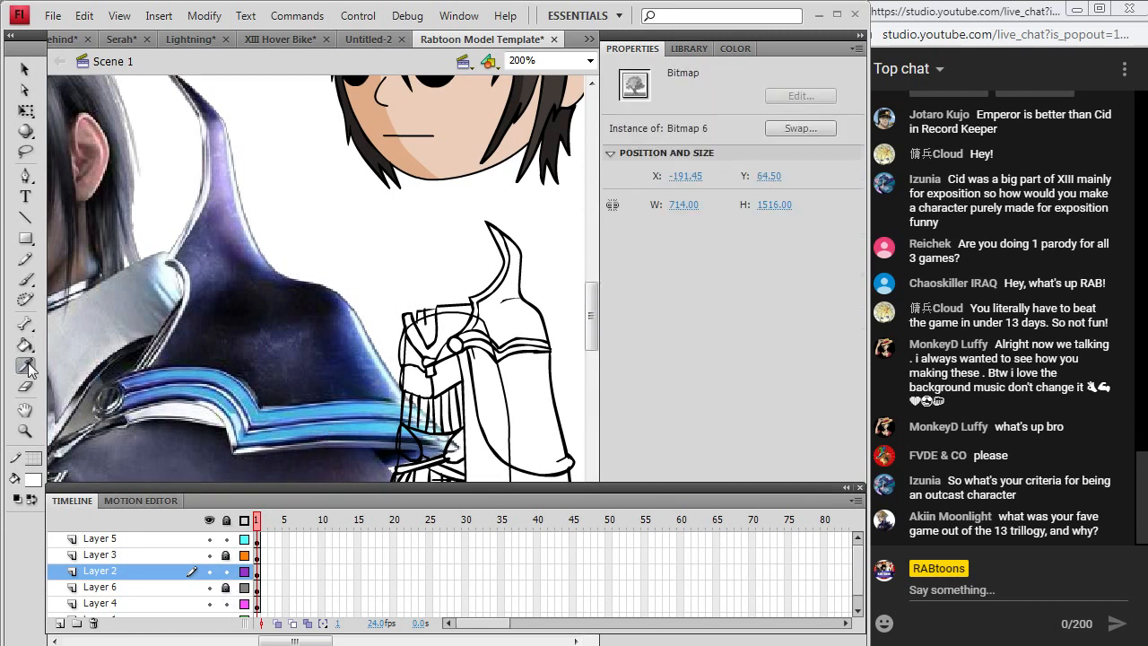
pyautogui.click(214, 251)
pyautogui.click(481, 320)
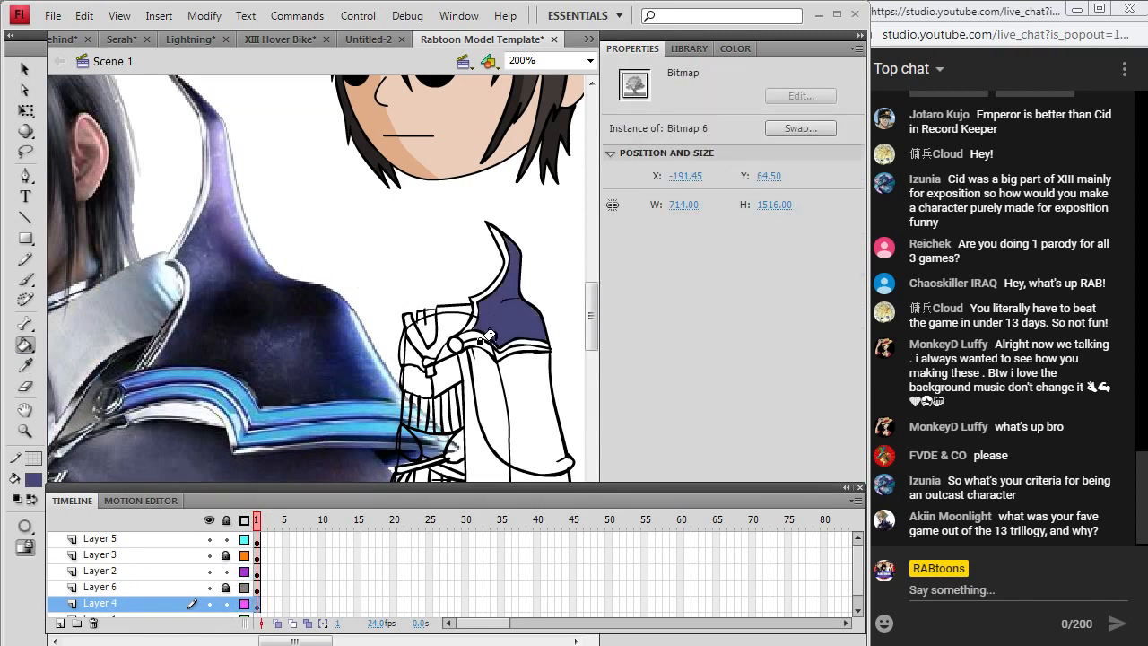
# Sample the light grey of the reference cape's edging and fill the pointed collar's border and the cape's lower trim with it.
pyautogui.press('i')
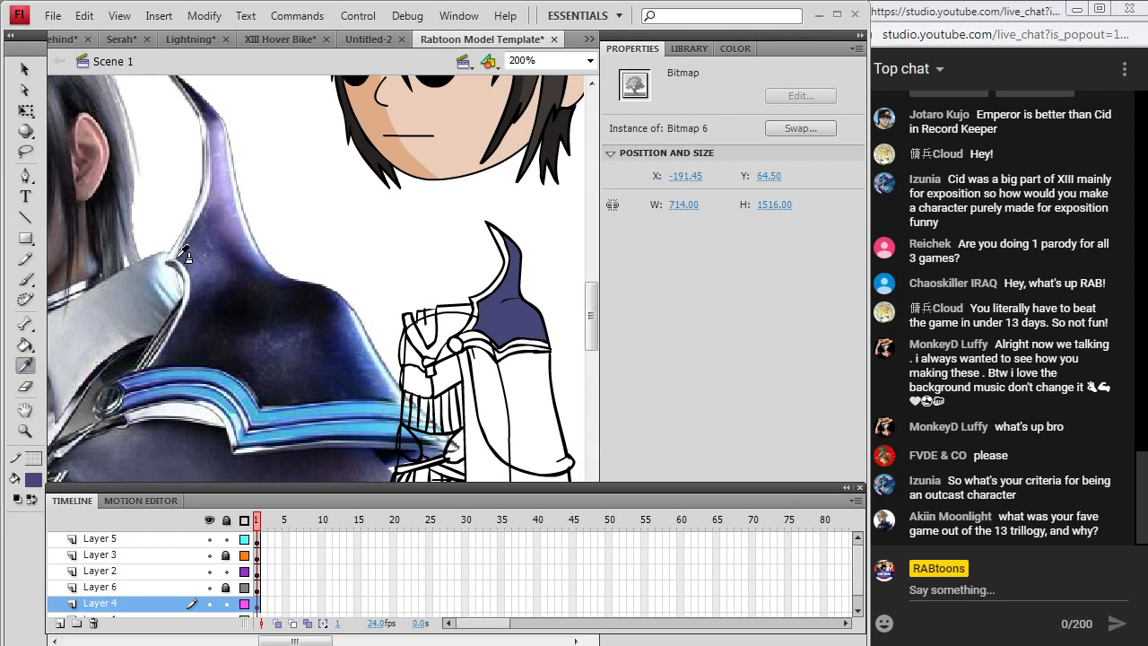
pyautogui.click(178, 254)
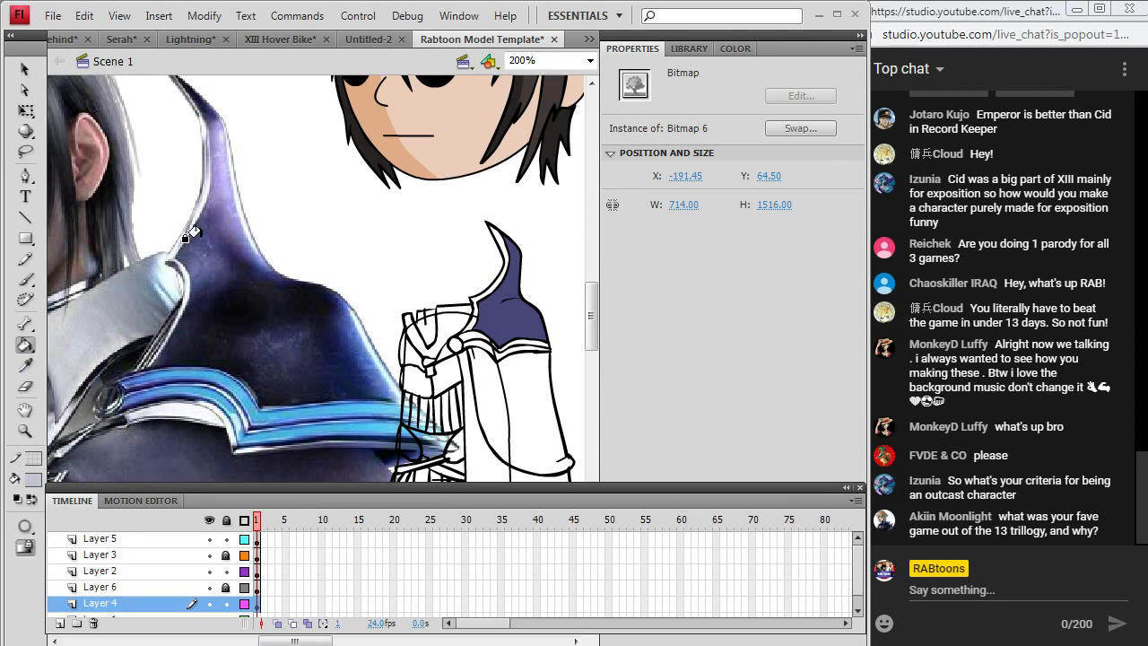
pyautogui.click(475, 289)
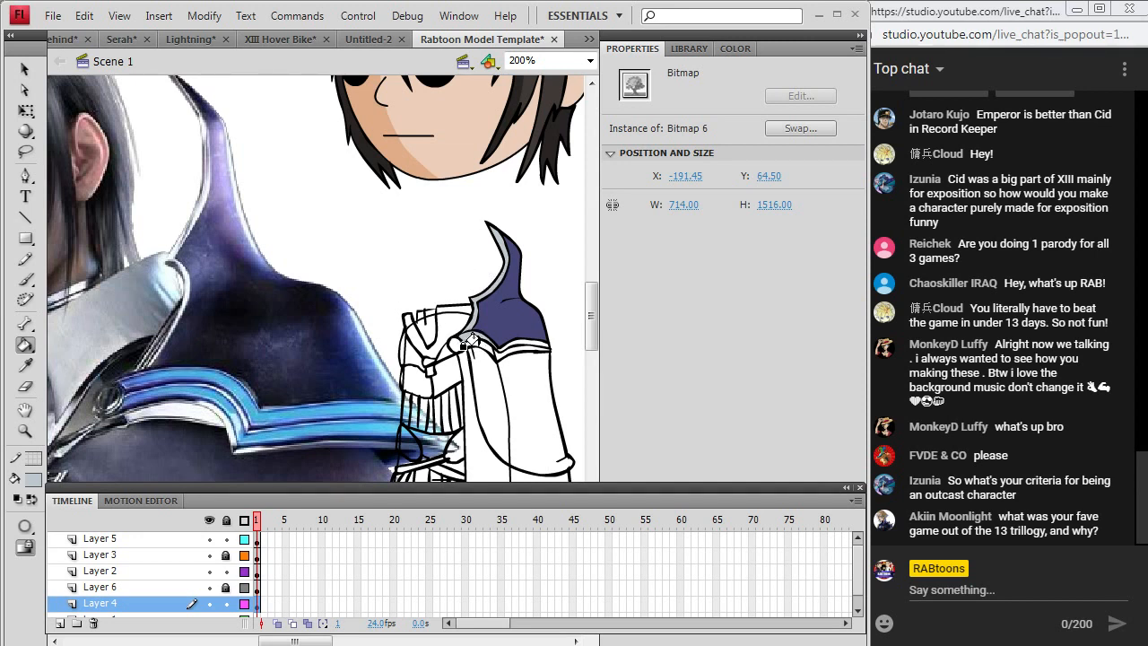
pyautogui.click(503, 347)
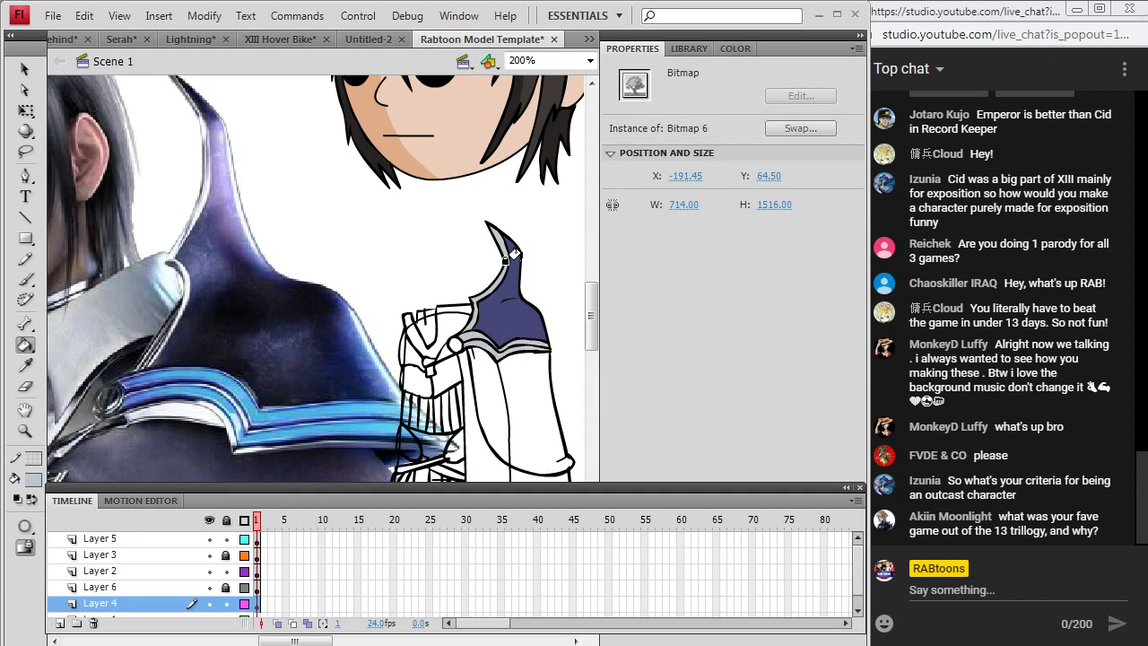
# Sample the bright blue of the reference cape's band, fill the lower cape trim with it, and undo the fill that recolours the outlines.
pyautogui.click(28, 365)
pyautogui.click(183, 375)
pyautogui.click(460, 334)
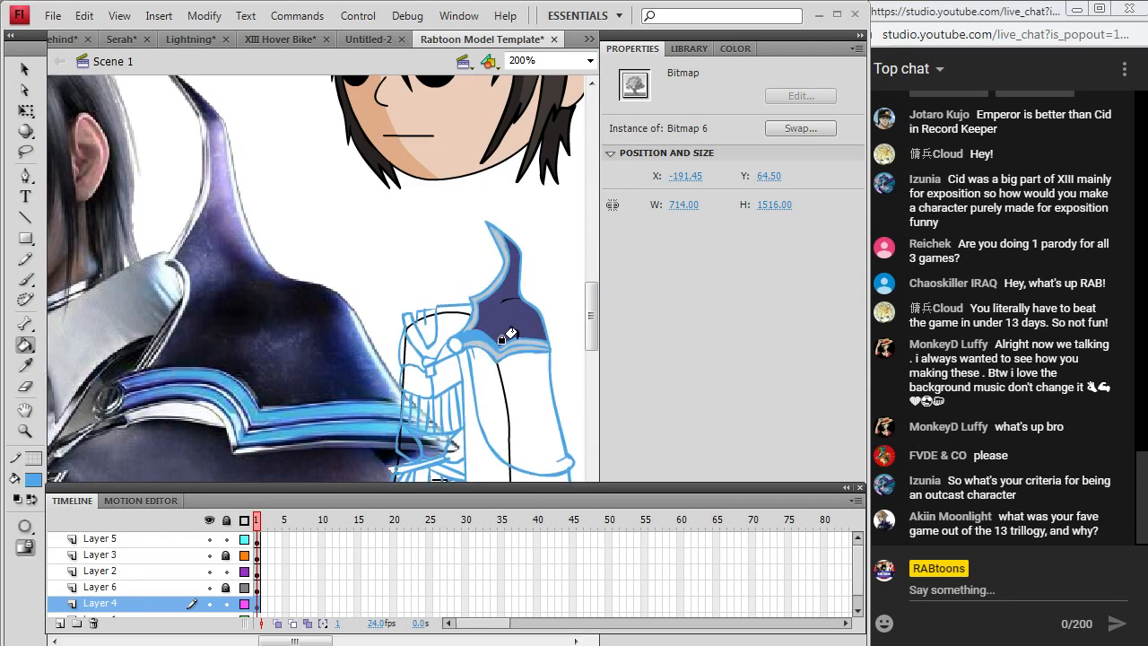
pyautogui.hotkey('ctrl', 'z')
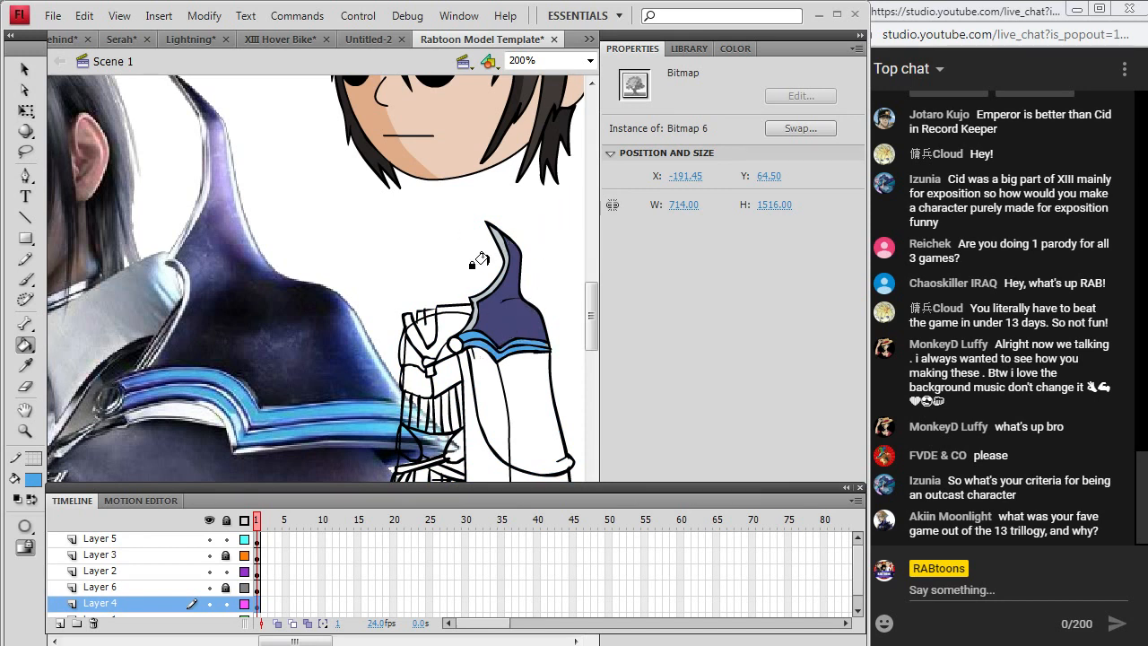
# Sample the light grey of the reference image's shoulder collar and fill the outlined lapels with it.
pyautogui.click(26, 365)
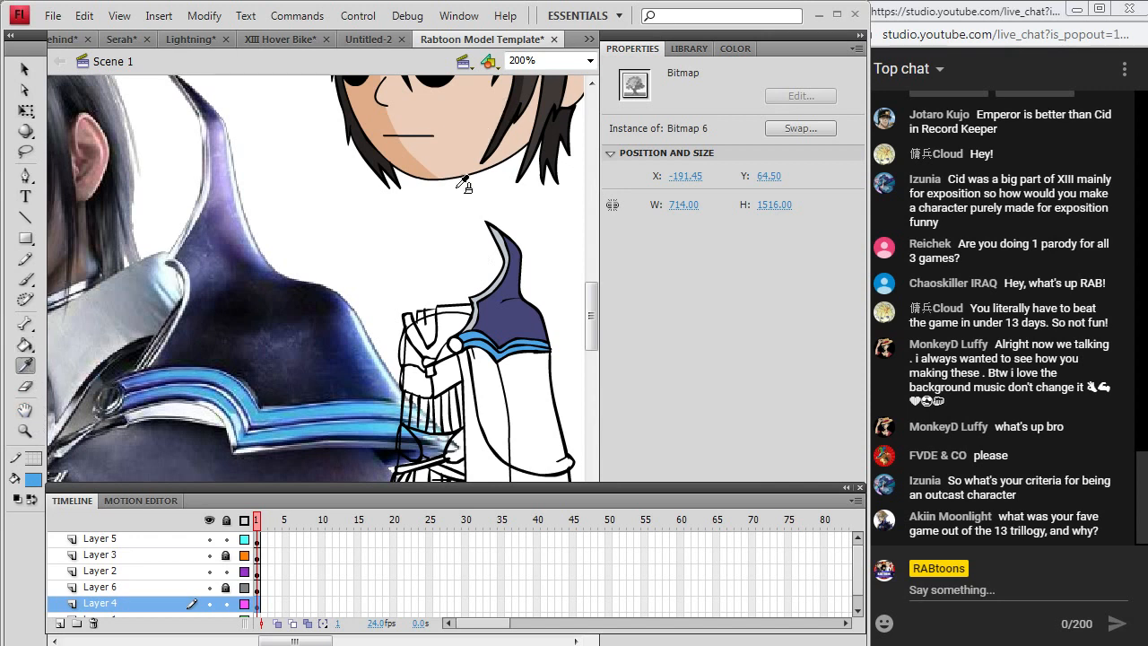
pyautogui.click(119, 330)
pyautogui.click(439, 307)
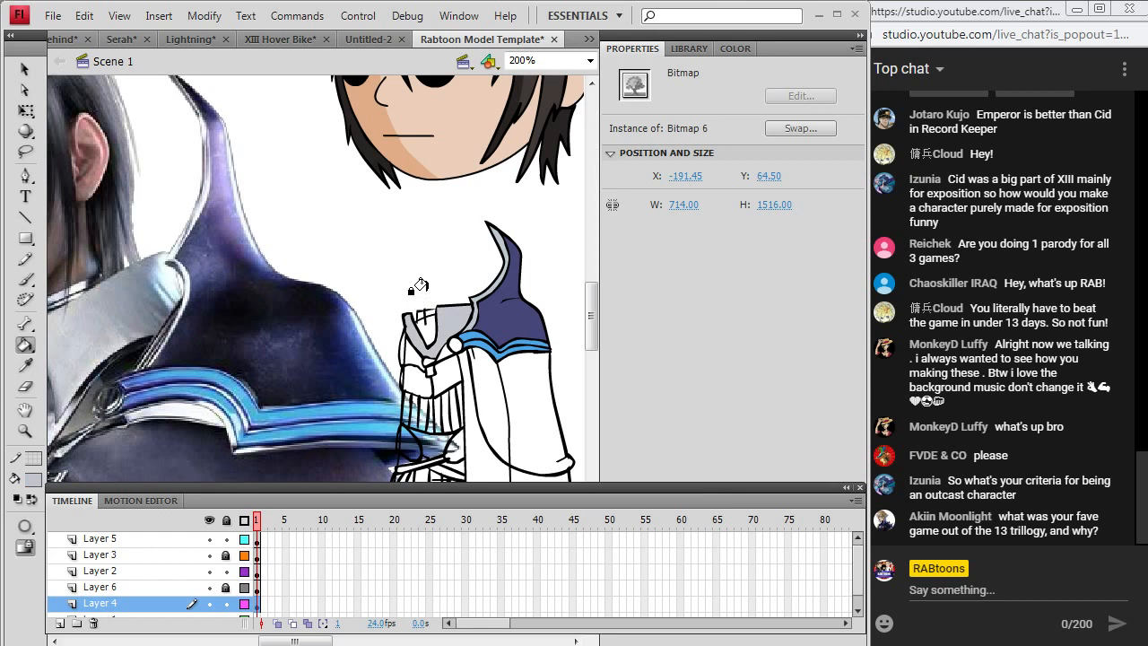
# Try to fill the neck opening and torso with a light grey sampled from the reference image's collar.
pyautogui.click(25, 365)
pyautogui.moveTo(327, 641); pyautogui.dragTo(308, 641)
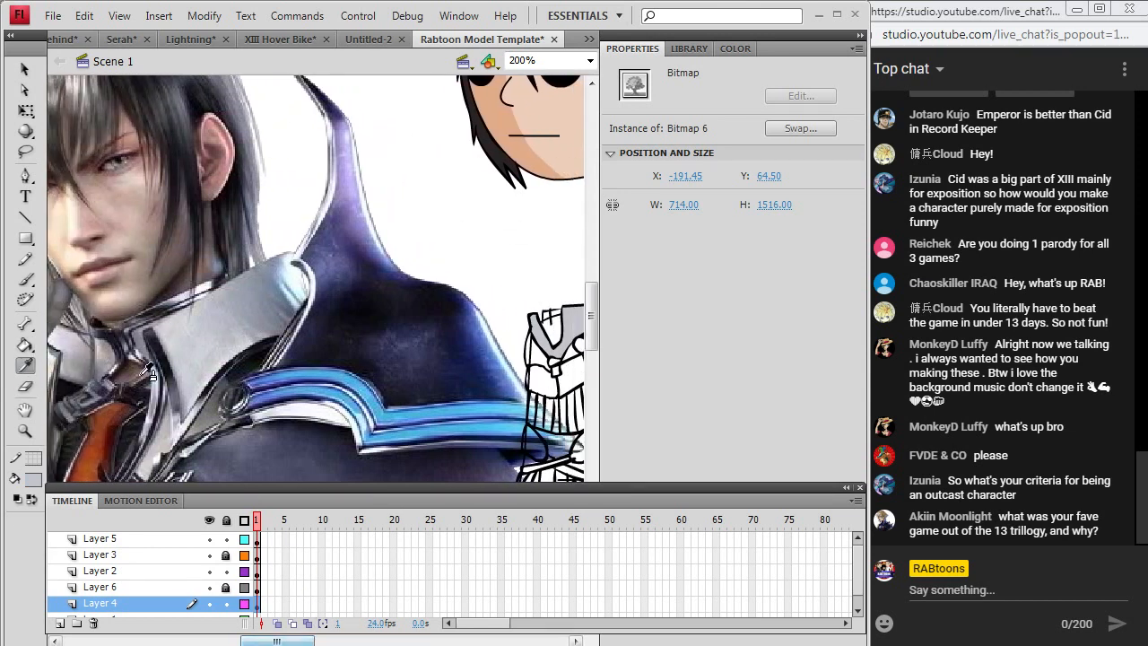
pyautogui.click(187, 320)
pyautogui.click(551, 351)
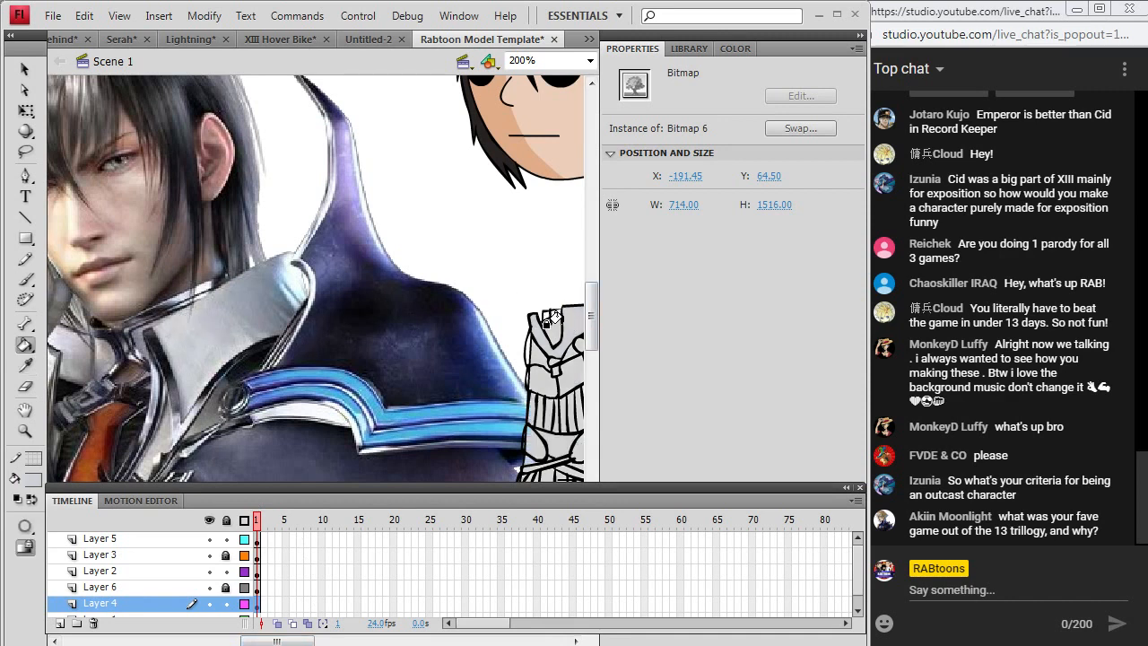
pyautogui.click(550, 317)
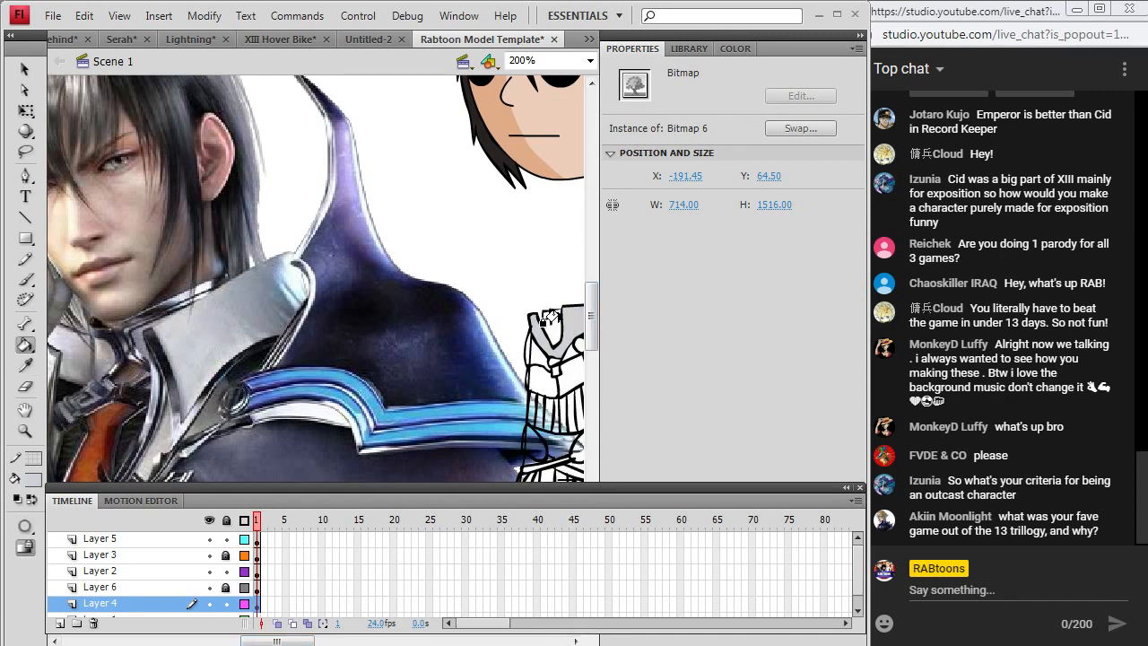
# Hide Layer 2, make Layer 5 active, and touch up the outline at the neck opening with a black brush.
pyautogui.click(209, 603)
pyautogui.click(209, 588)
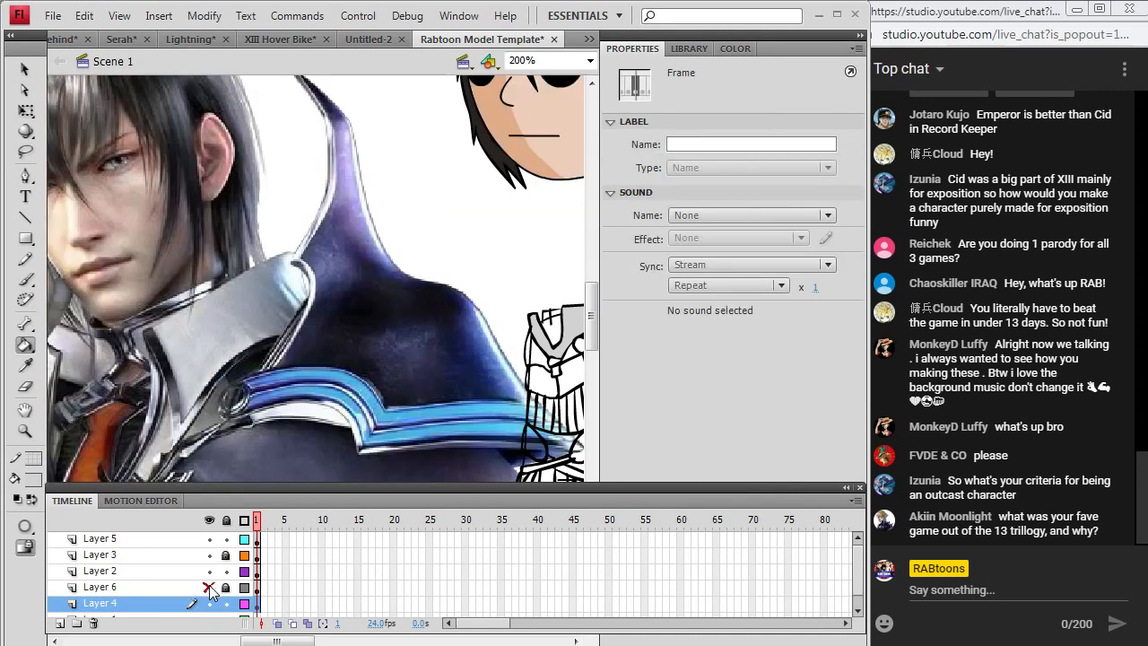
pyautogui.click(209, 571)
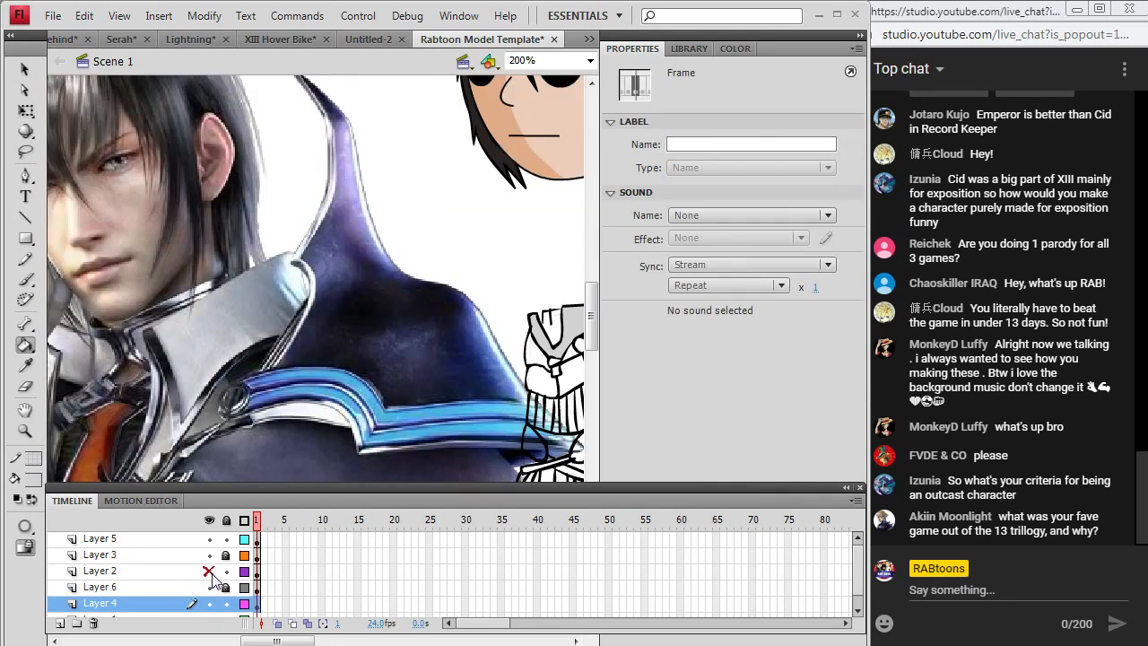
pyautogui.click(547, 323)
pyautogui.click(33, 478)
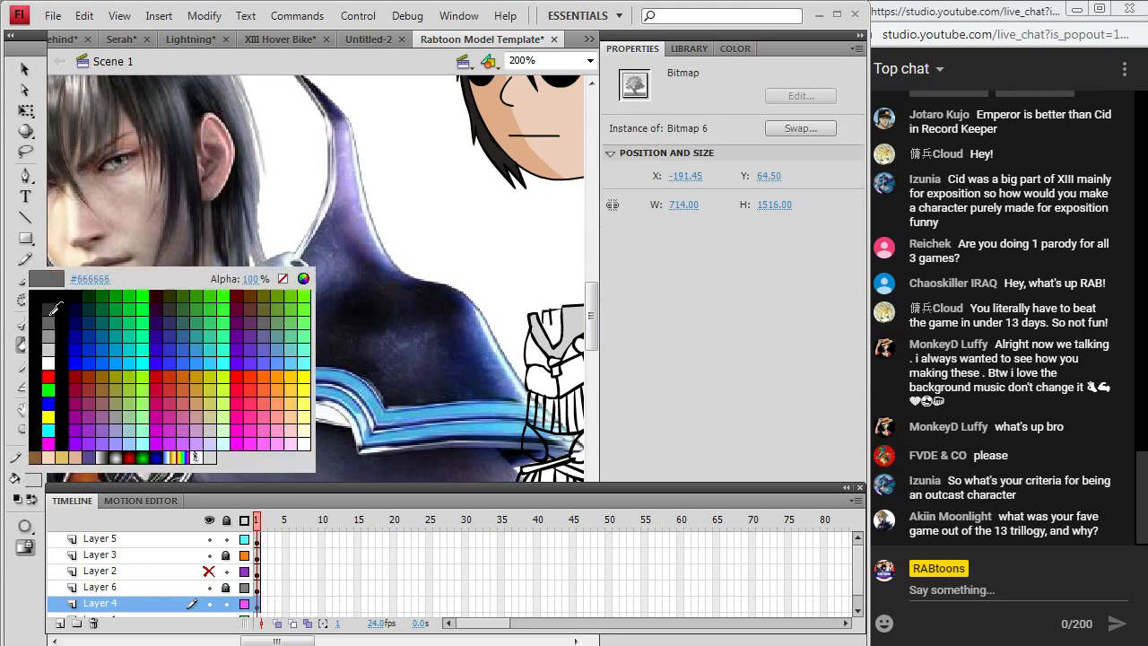
pyautogui.click(48, 312)
pyautogui.click(25, 278)
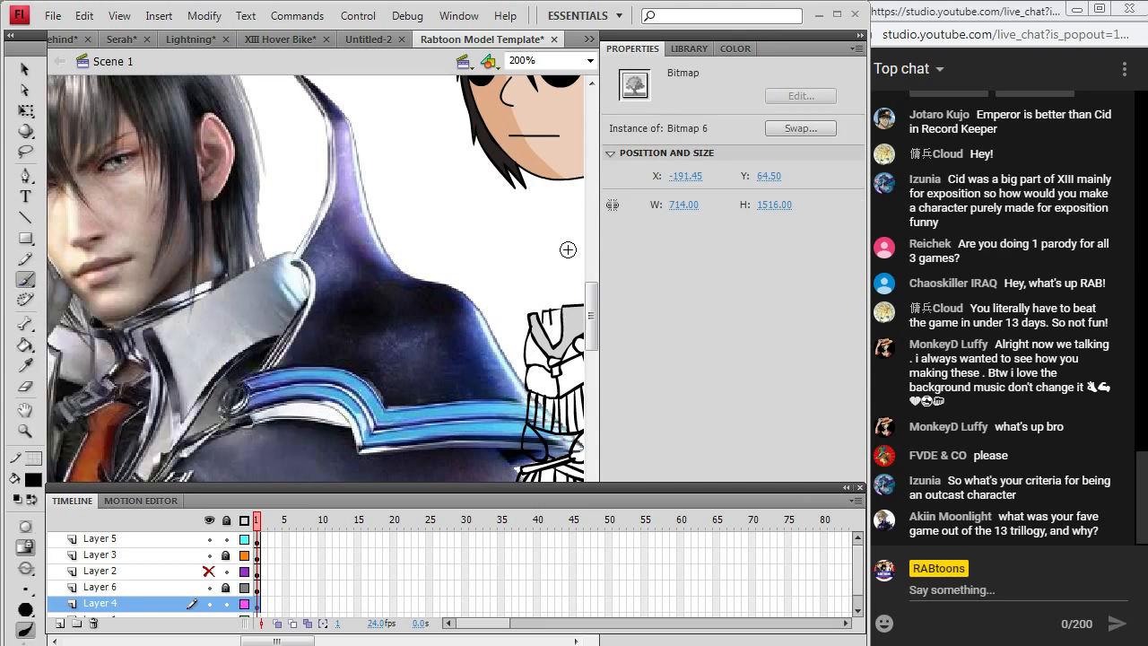
pyautogui.click(257, 570)
pyautogui.click(259, 541)
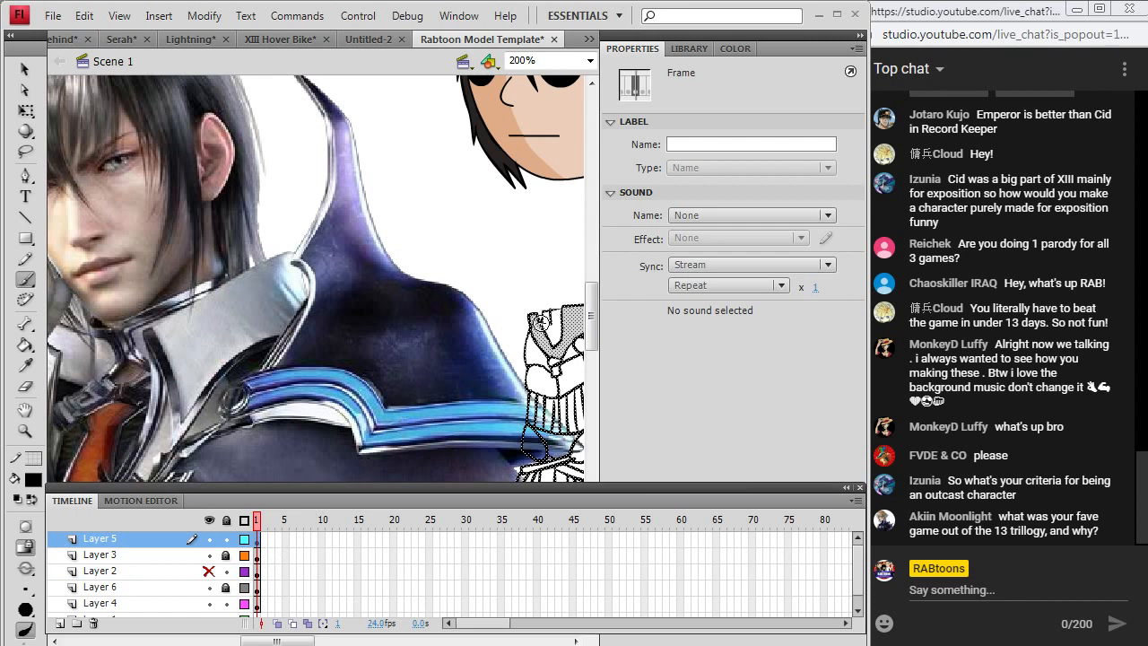
pyautogui.click(541, 321)
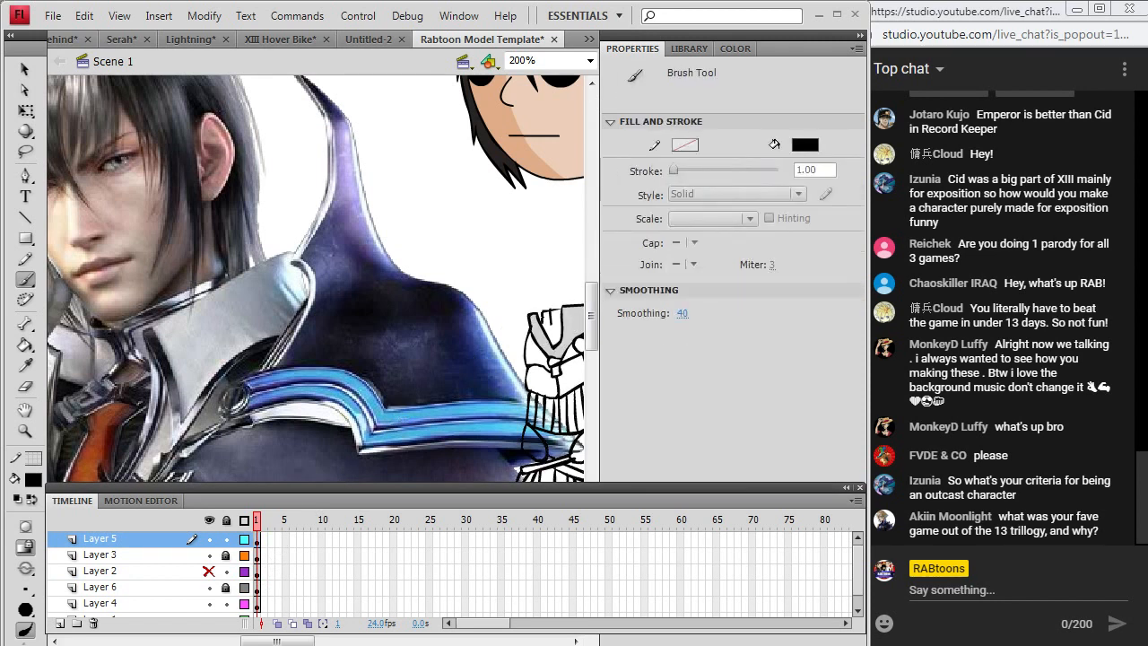
# Sample the light grey again and fill the neck opening between the lapels on Layer 5 with it.
pyautogui.click(25, 365)
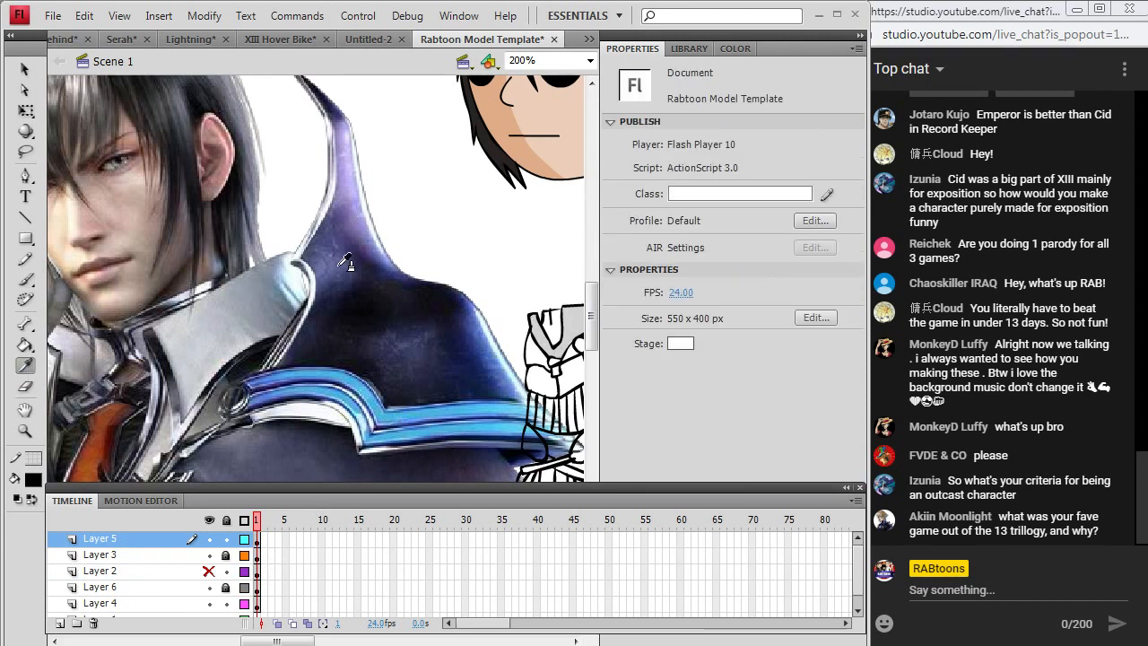
pyautogui.click(552, 323)
pyautogui.moveTo(594, 340); pyautogui.dragTo(594, 349)
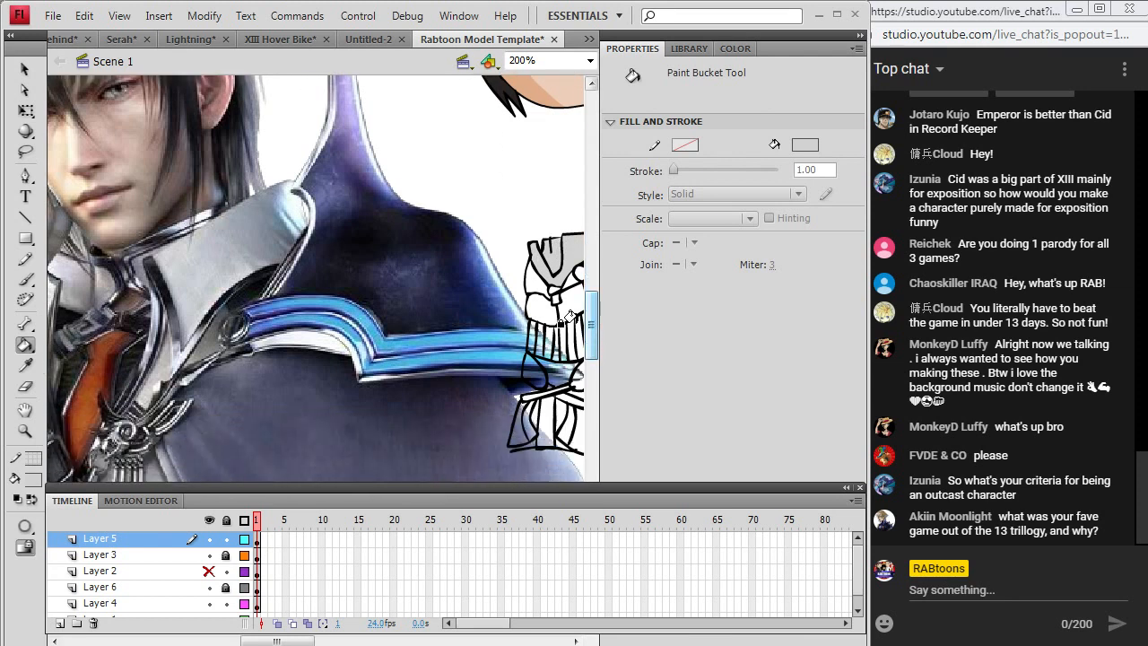
# Pencil guide lines along the lapels and across the neck opening, and fill the narrow strips inside the collar with dark grey.
pyautogui.click(25, 259)
pyautogui.moveTo(292, 640); pyautogui.dragTo(303, 640)
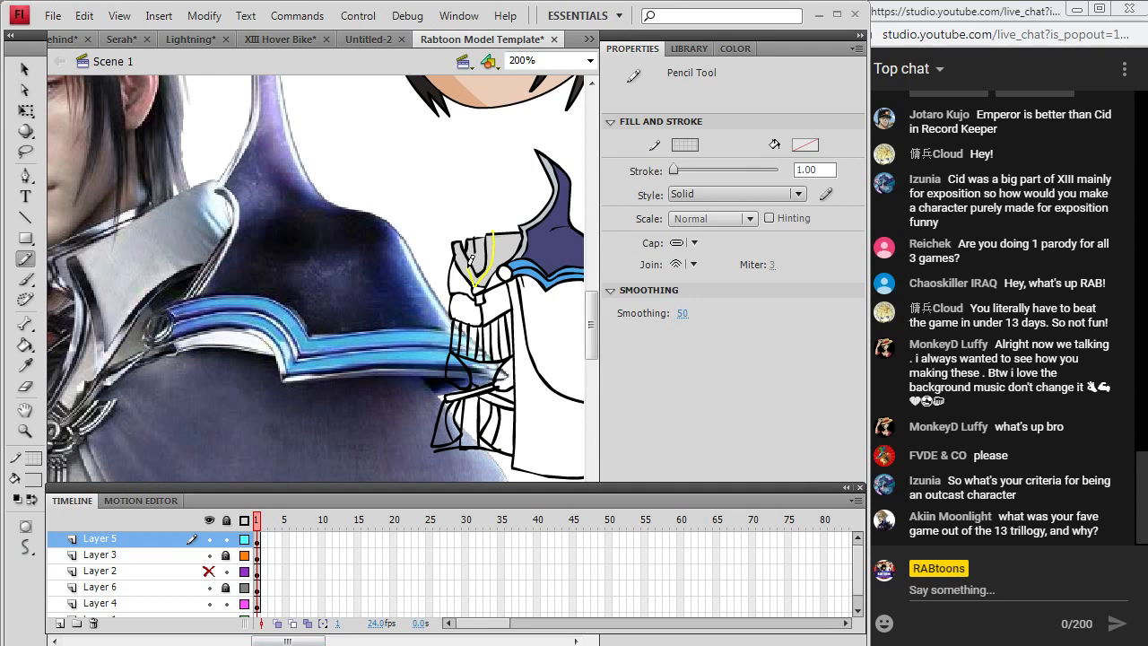
pyautogui.moveTo(461, 244); pyautogui.dragTo(469, 234)
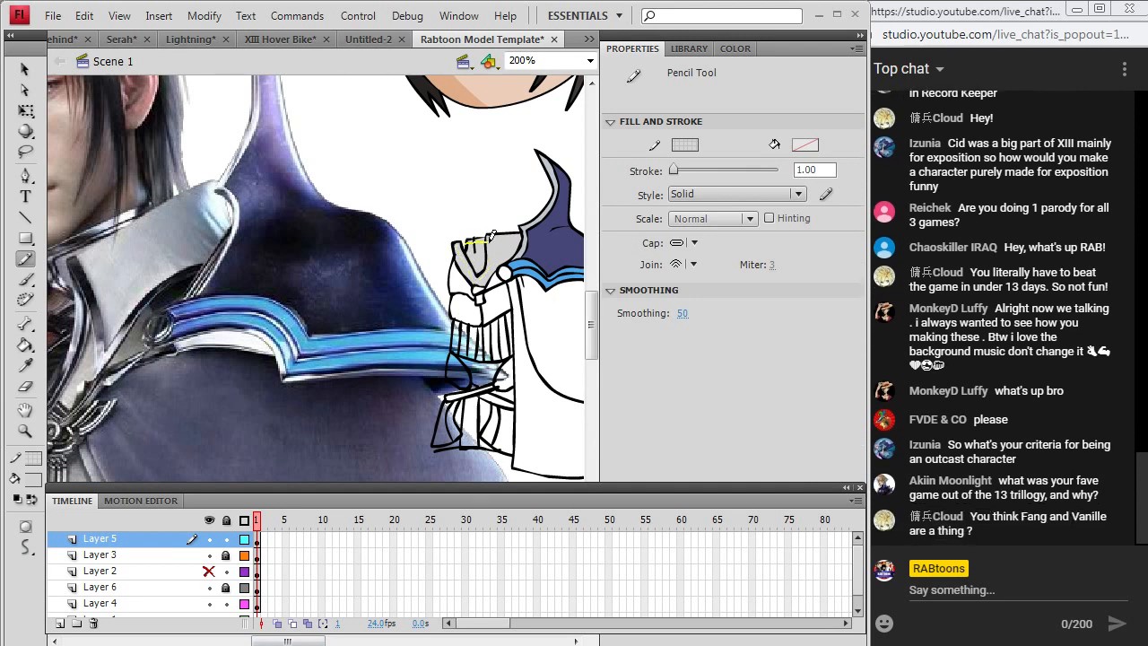
pyautogui.click(33, 480)
pyautogui.click(36, 302)
pyautogui.click(25, 345)
pyautogui.click(473, 242)
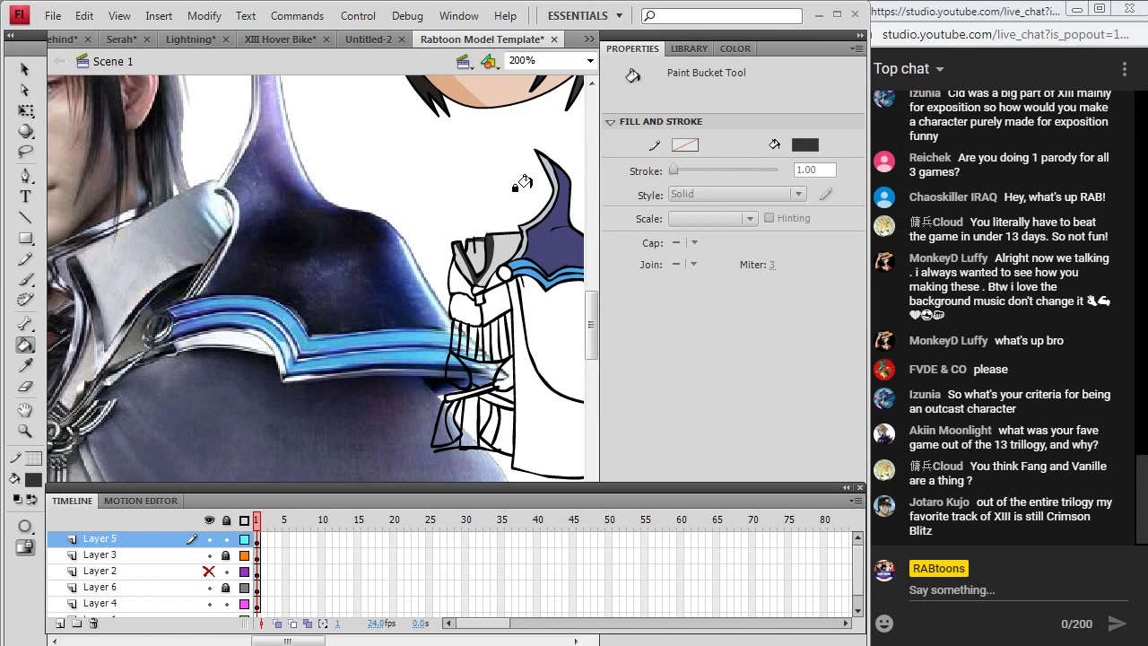
# Sample the dark grey of the reference cape's clasp and fill the chest strap and the round shoulder clasp with it.
pyautogui.click(25, 365)
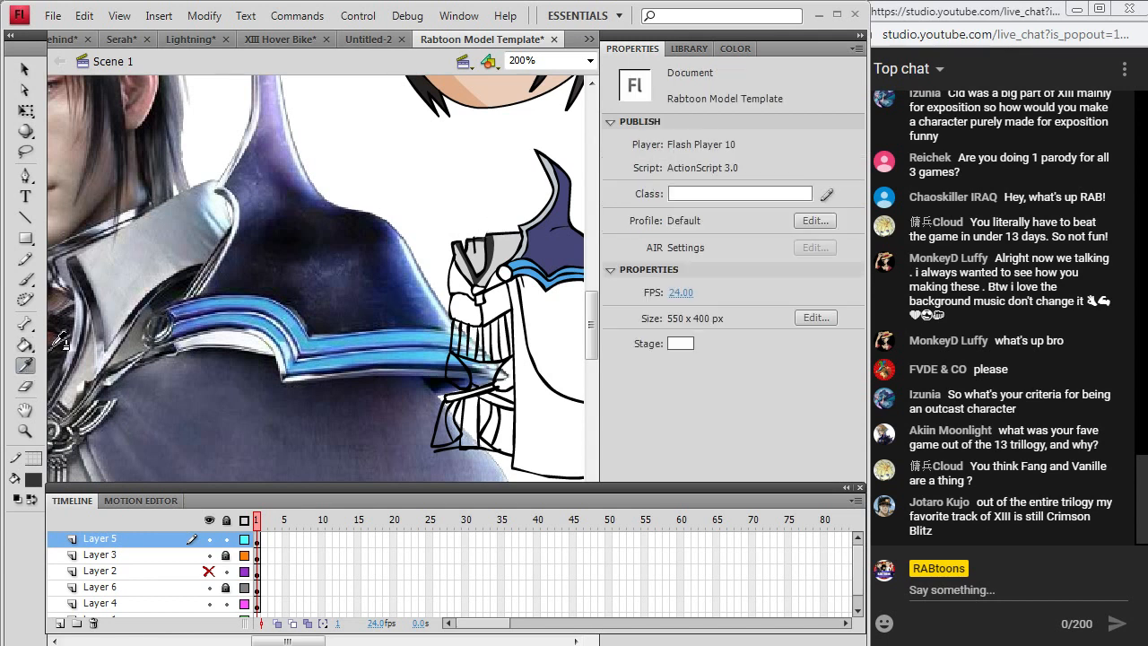
pyautogui.click(147, 356)
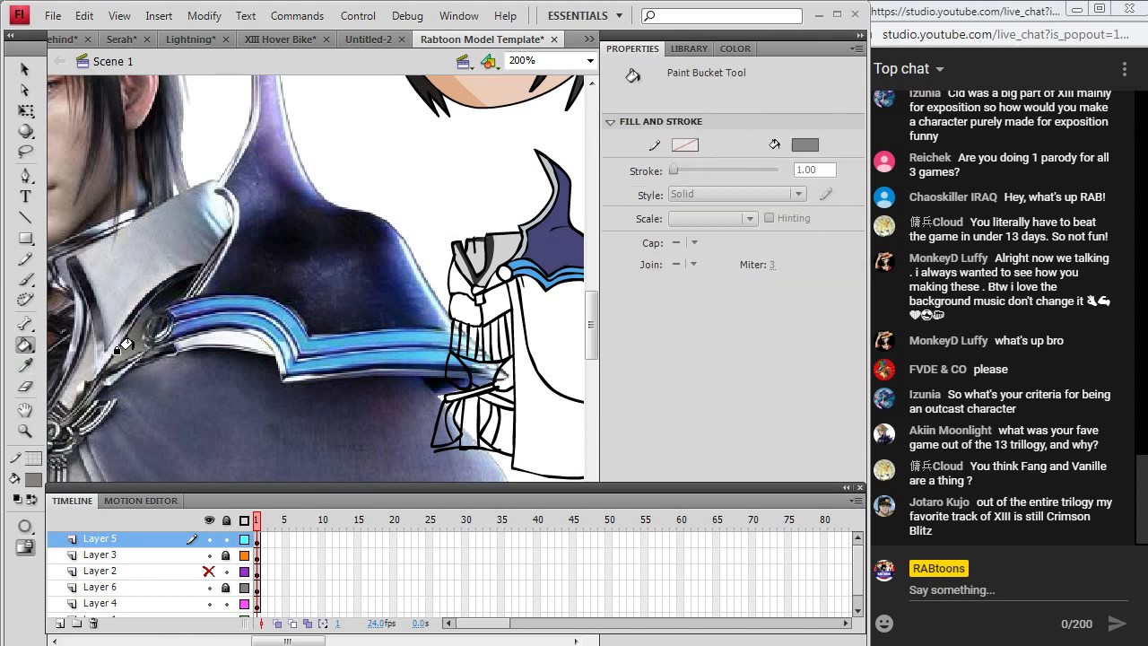
pyautogui.click(26, 365)
pyautogui.click(162, 324)
pyautogui.click(485, 269)
pyautogui.click(505, 271)
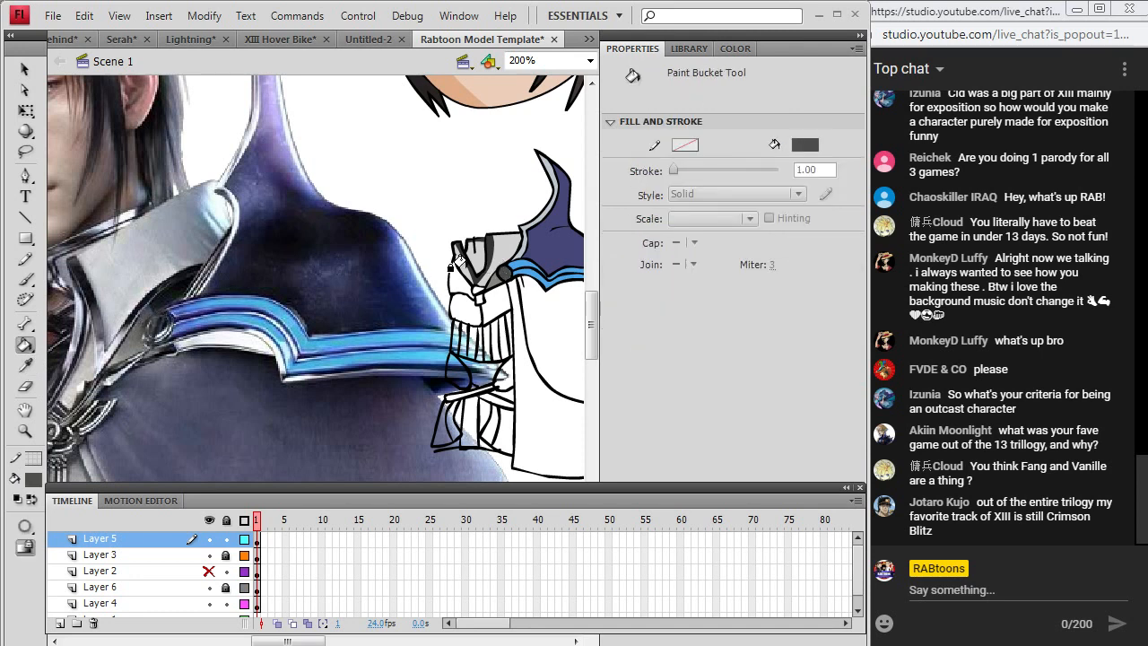
# Fill the chest and upper vest sections with the sampled light grey, and the small strap fastening at mid-chest with dark grey.
pyautogui.click(25, 365)
pyautogui.click(499, 226)
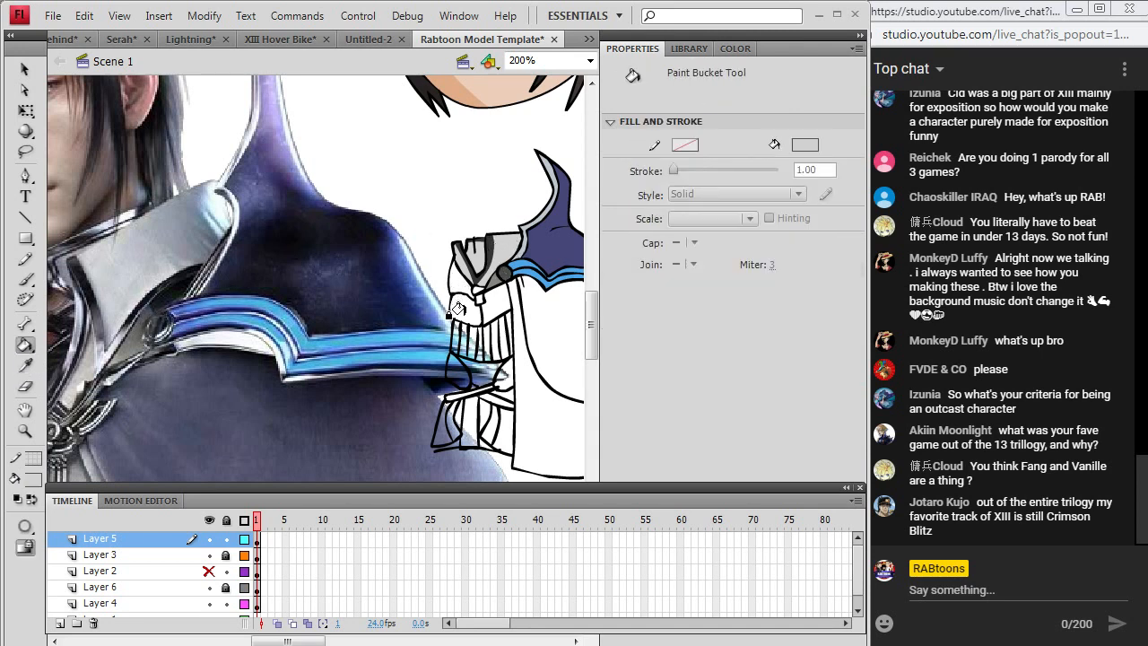
pyautogui.click(478, 309)
pyautogui.click(34, 481)
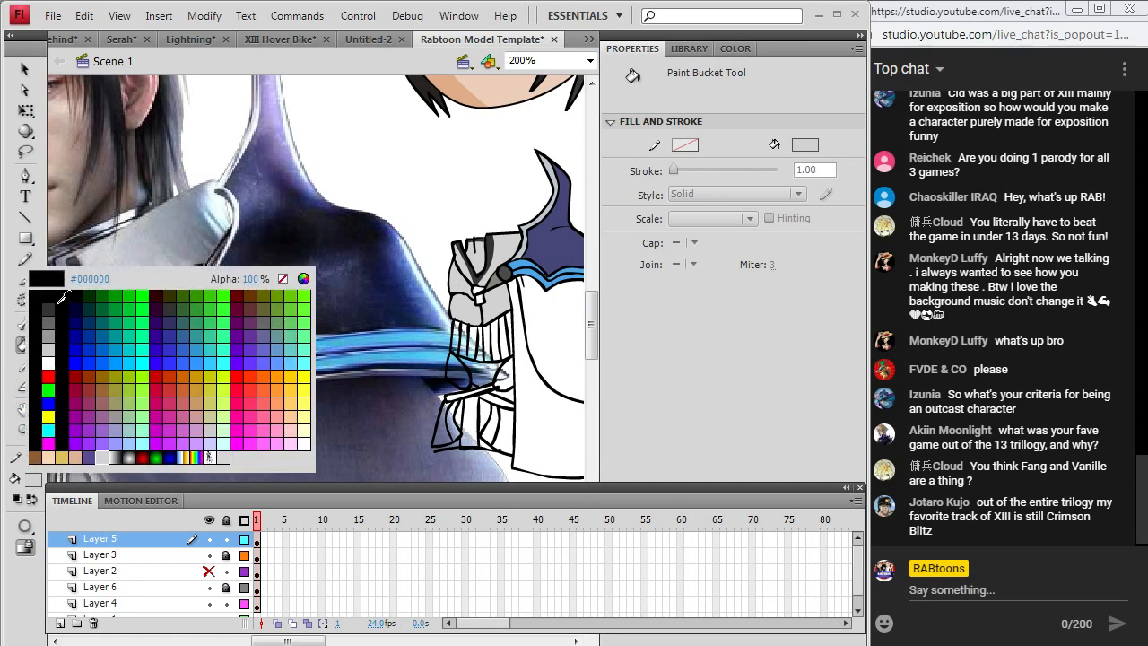
pyautogui.click(57, 314)
pyautogui.click(463, 298)
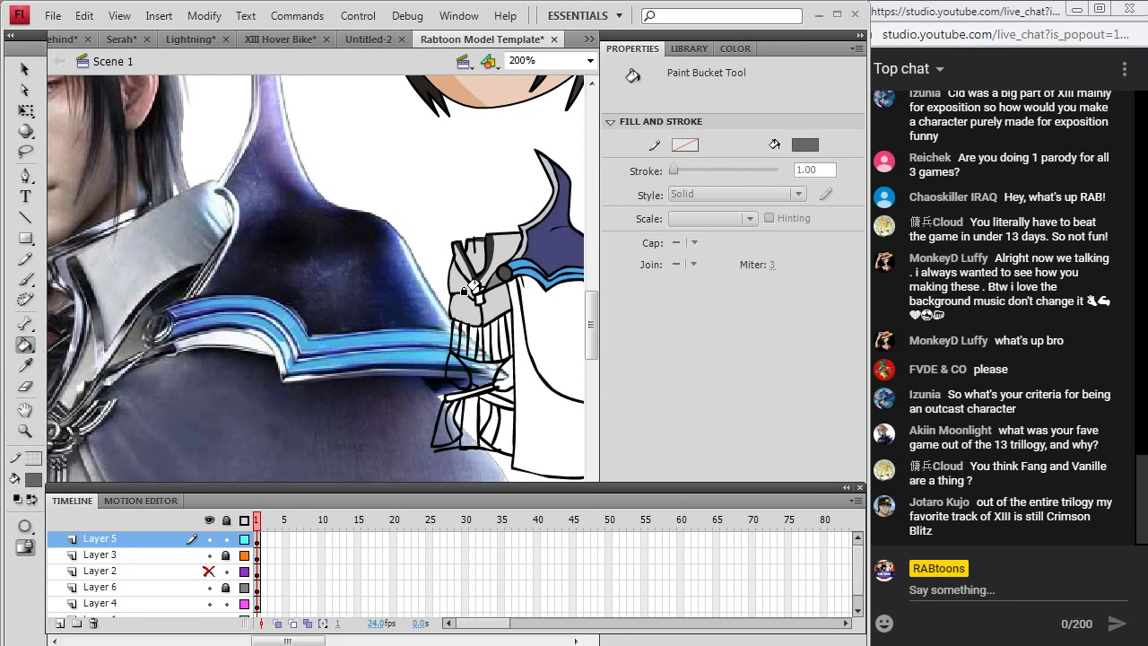
# Sample the dark slate grey of the reference's waist lattice, fill both side waist shapes and the belt with it, and show Layer 2 again.
pyautogui.press('i')
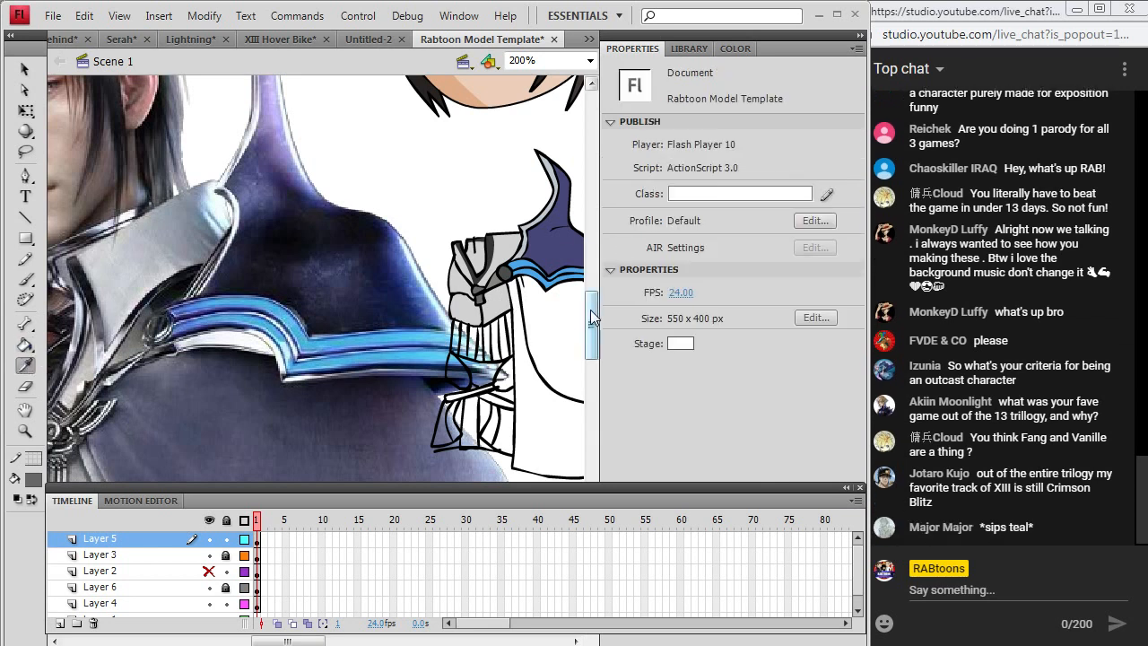
pyautogui.scroll(-8, 179, 307)
pyautogui.click(218, 303)
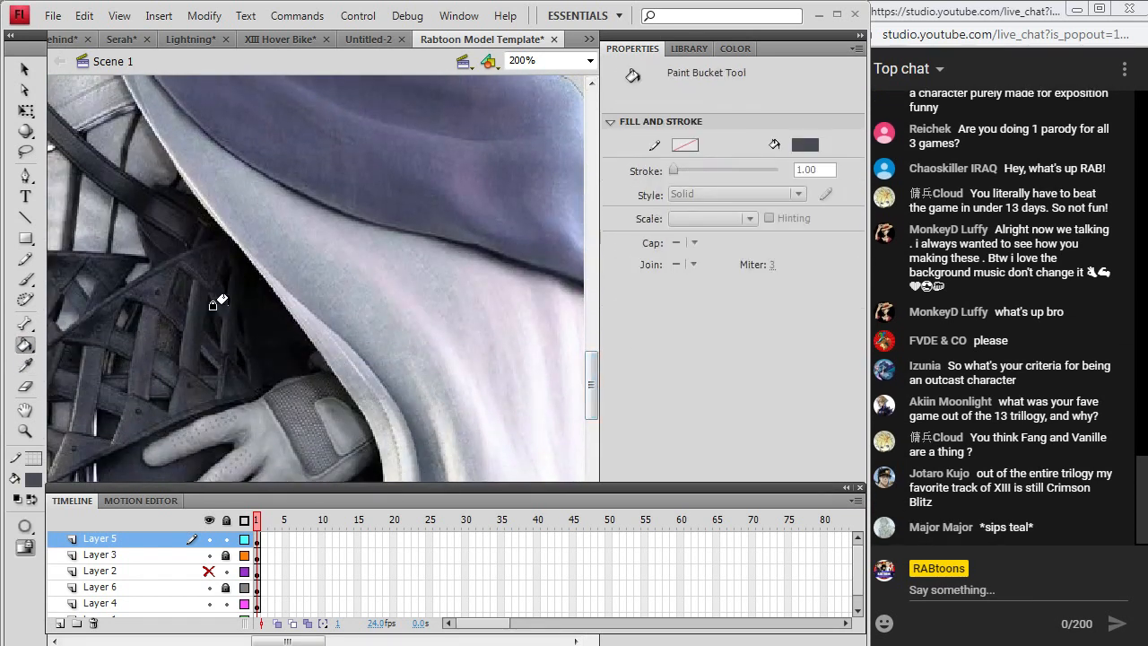
pyautogui.moveTo(591, 384)
pyautogui.mouseDown()
pyautogui.moveTo(592, 410)
pyautogui.moveTo(597, 300)
pyautogui.moveTo(597, 319)
pyautogui.mouseUp()
pyautogui.click(458, 360)
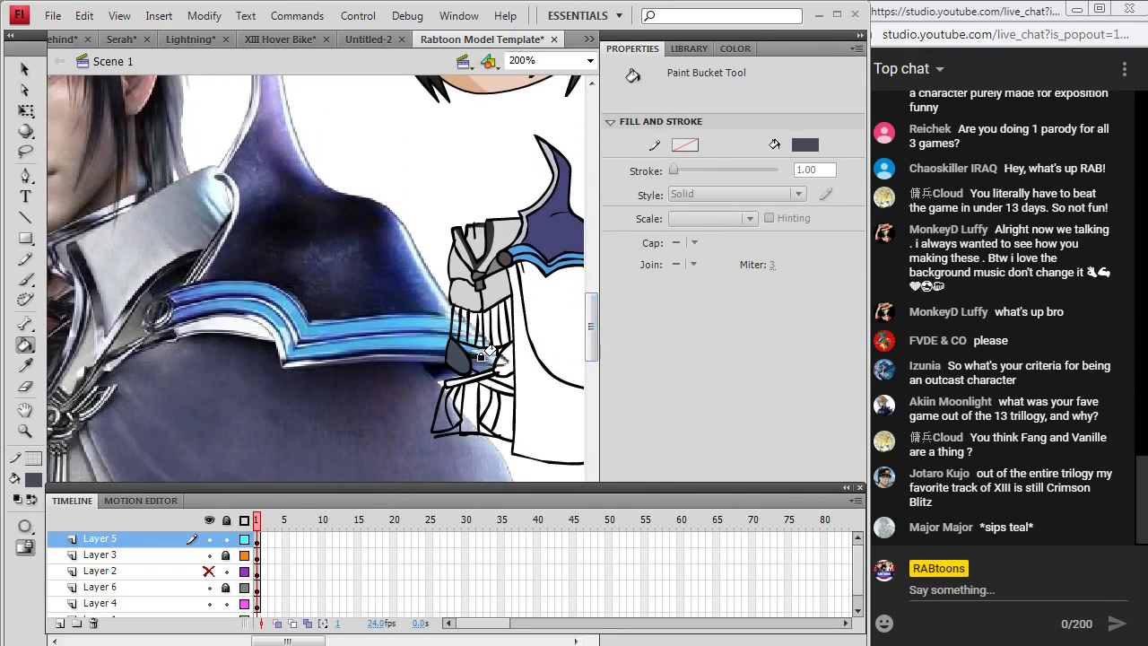
pyautogui.click(208, 570)
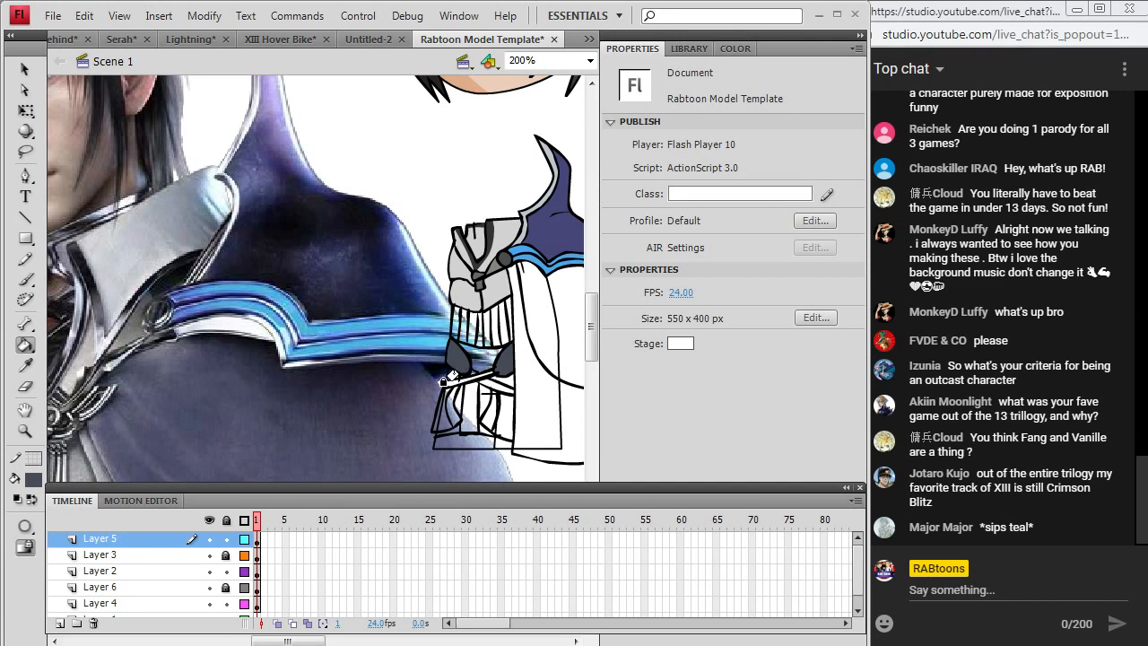
pyautogui.click(460, 367)
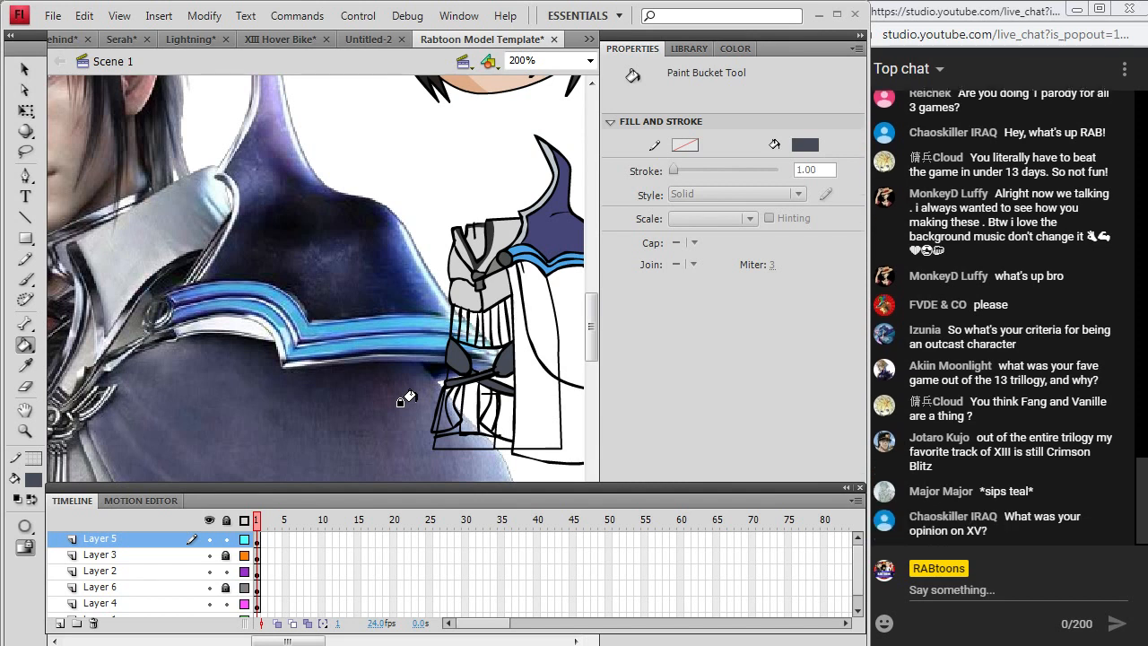
# Sample the light grey of the reference's striped waistcoat and fill the striped lower vest sections with it.
pyautogui.click(26, 365)
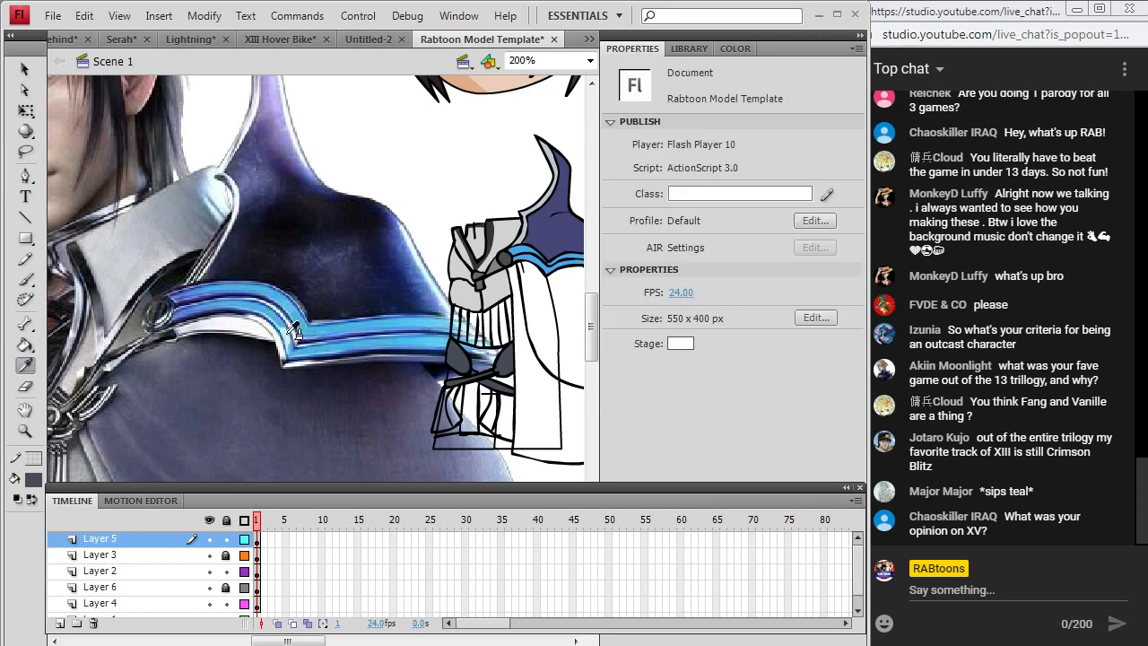
pyautogui.moveTo(324, 641); pyautogui.dragTo(291, 642)
pyautogui.moveTo(589, 330); pyautogui.dragTo(589, 366)
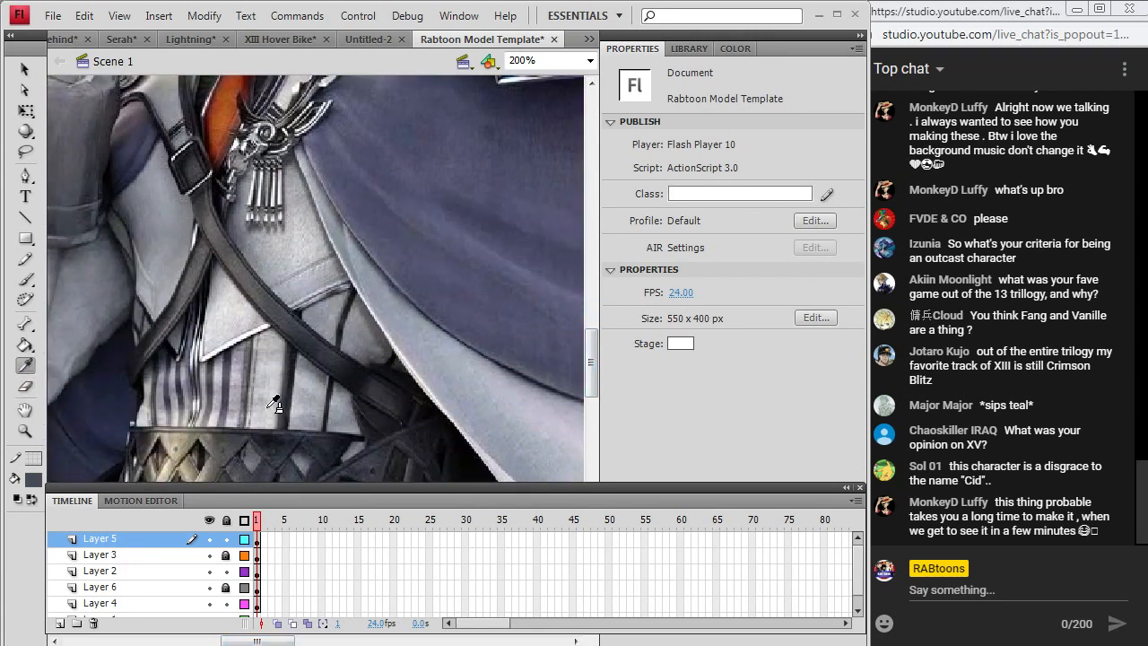
pyautogui.press('k')
pyautogui.scroll(5, 520, 394)
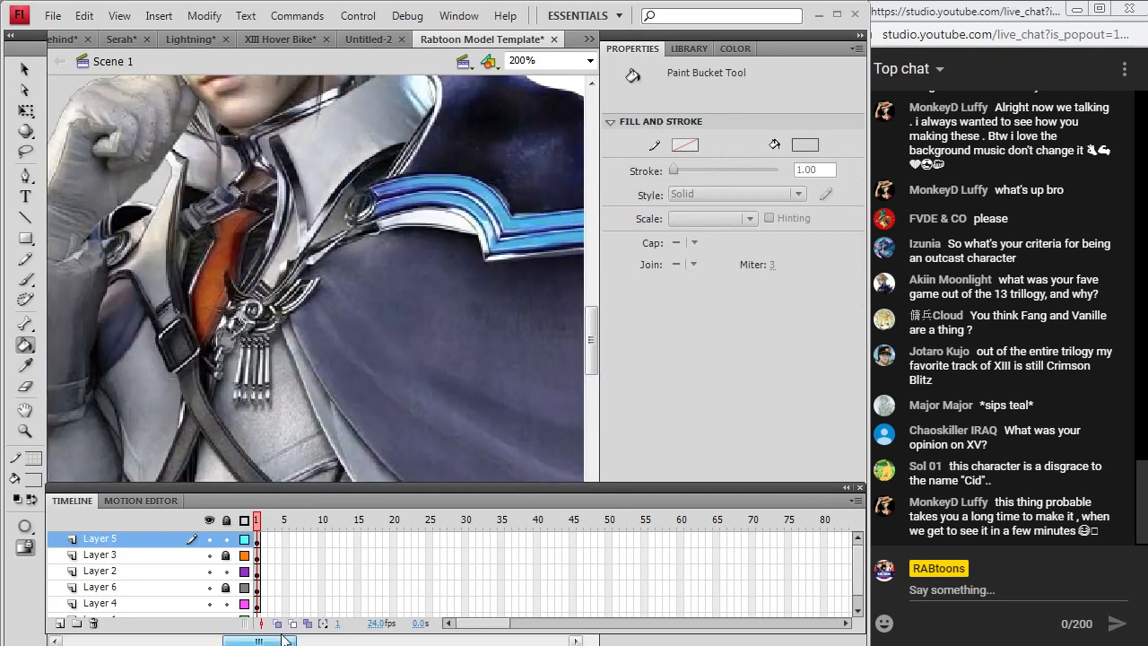
pyautogui.moveTo(284, 638)
pyautogui.mouseDown()
pyautogui.moveTo(352, 640)
pyautogui.moveTo(330, 640)
pyautogui.mouseUp()
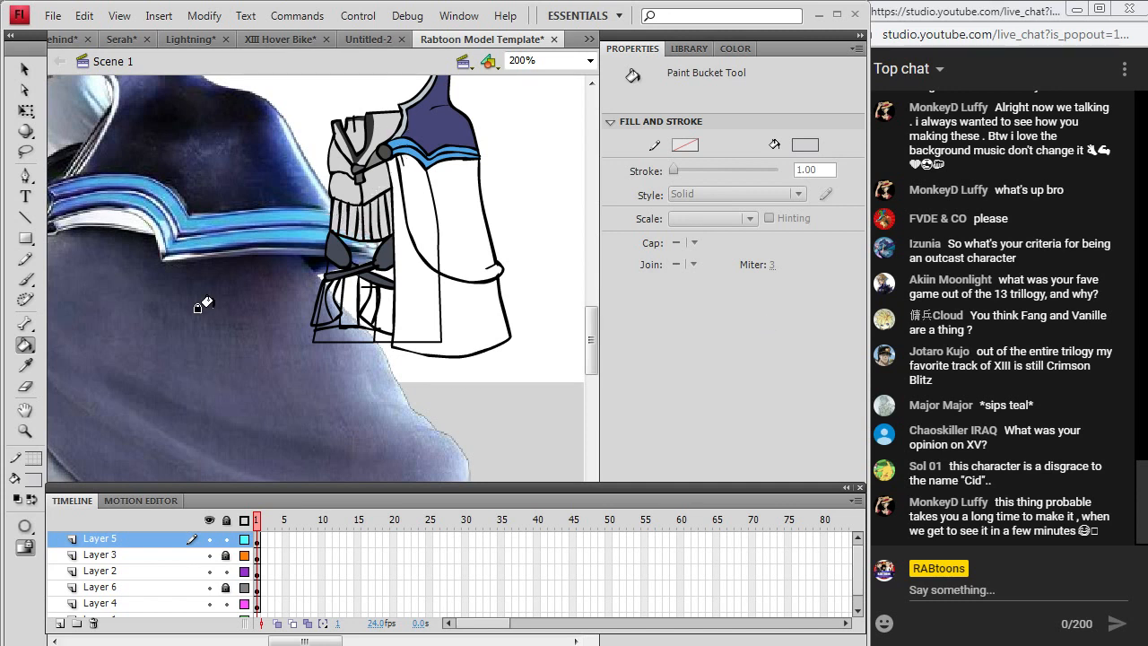
pyautogui.press('i')
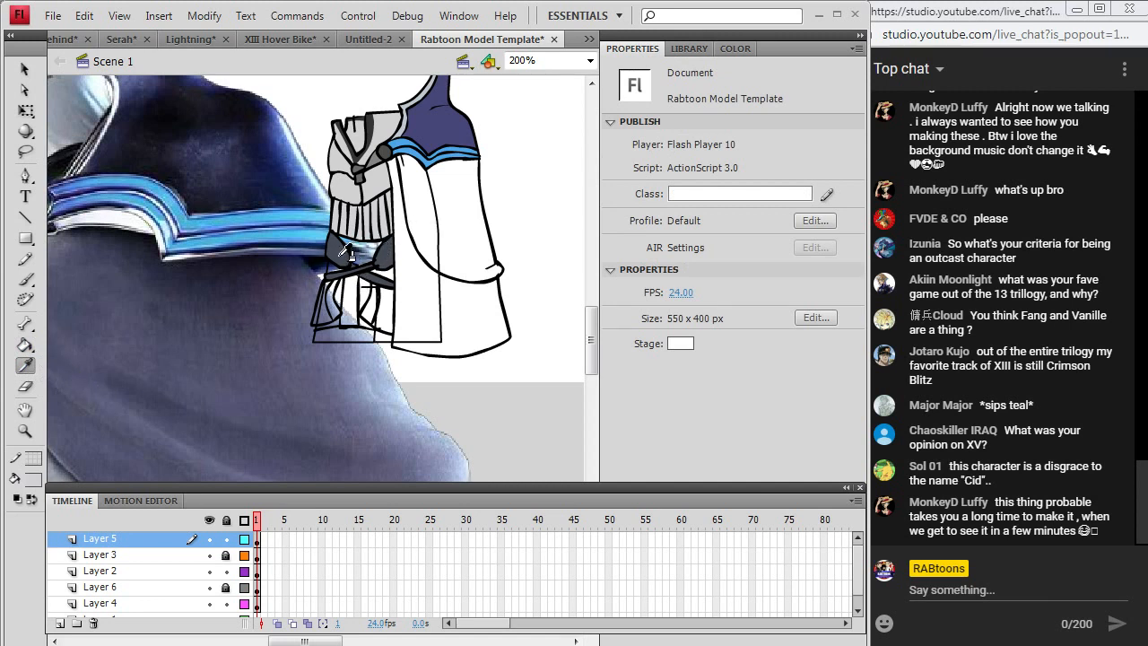
pyautogui.click(344, 256)
pyautogui.click(342, 252)
pyautogui.hotkey('ctrl', 'z')
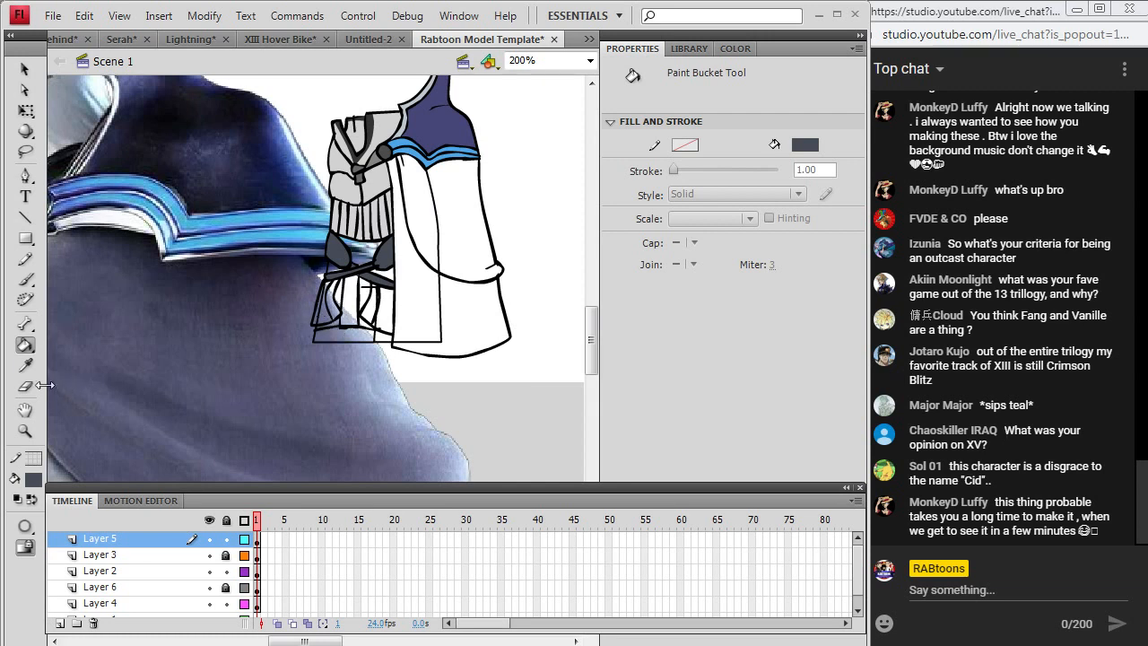
# Fill the lower cape with the slate purple sampled from the reference cape, and its inner lining with the collar's light grey.
pyautogui.press('i')
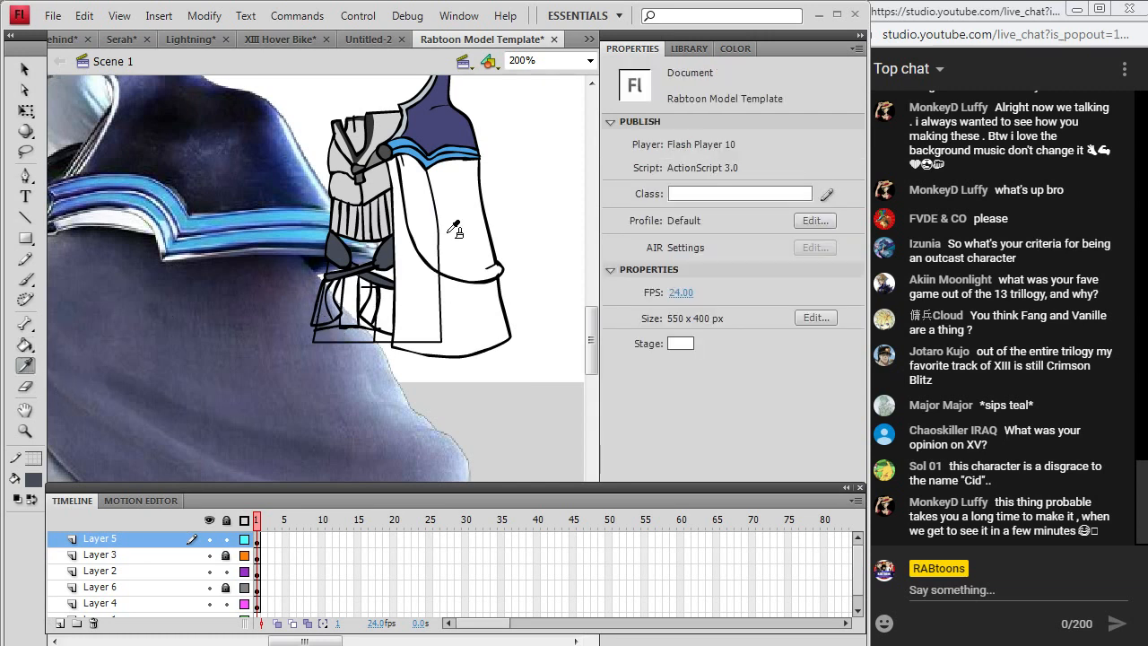
pyautogui.click(308, 400)
pyautogui.click(450, 243)
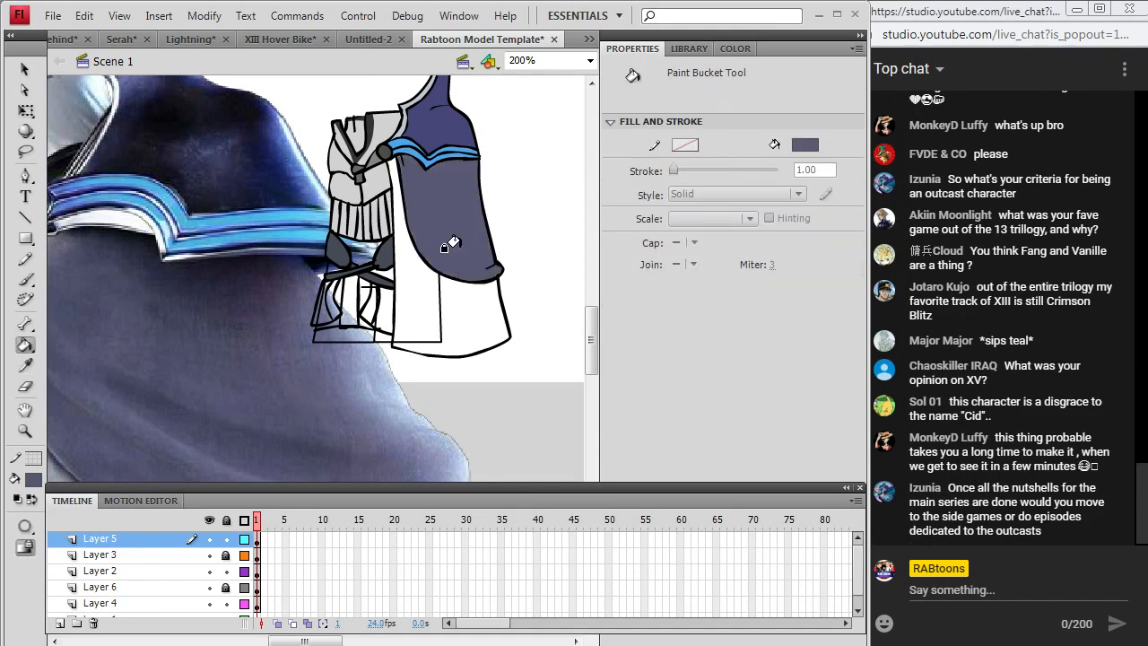
pyautogui.click(26, 366)
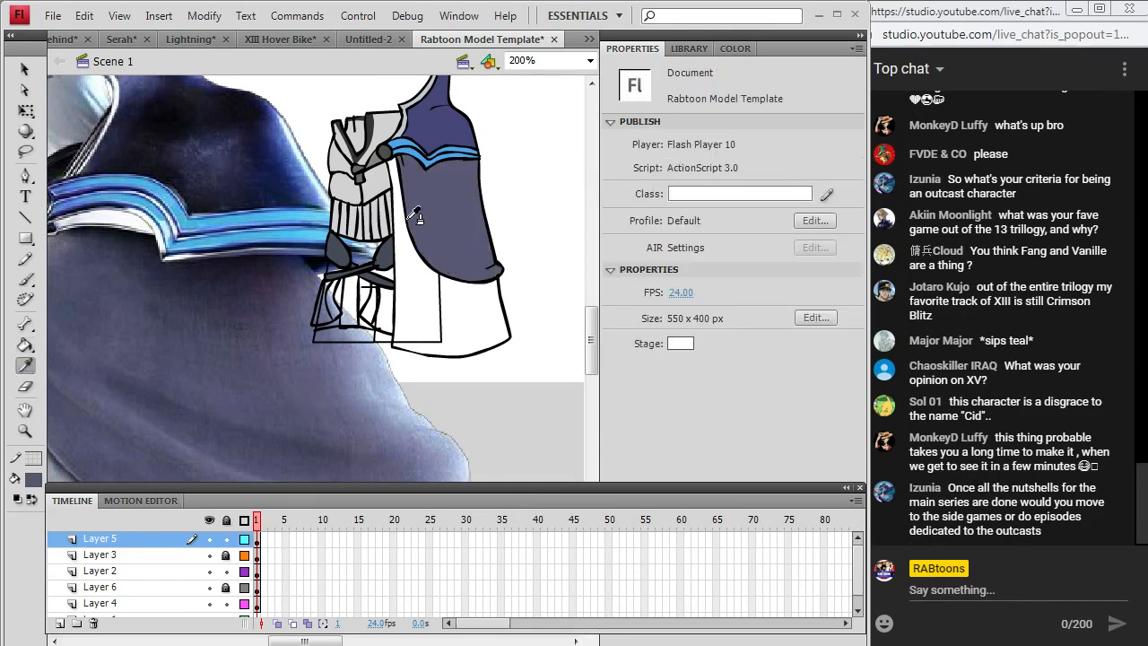
pyautogui.click(391, 123)
# Sample the near-black navy of the reference's coat and fill the coat tail sections below the belt with it.
pyautogui.moveTo(591, 340)
pyautogui.mouseDown()
pyautogui.moveTo(594, 426)
pyautogui.moveTo(610, 282)
pyautogui.moveTo(594, 471)
pyautogui.mouseUp()
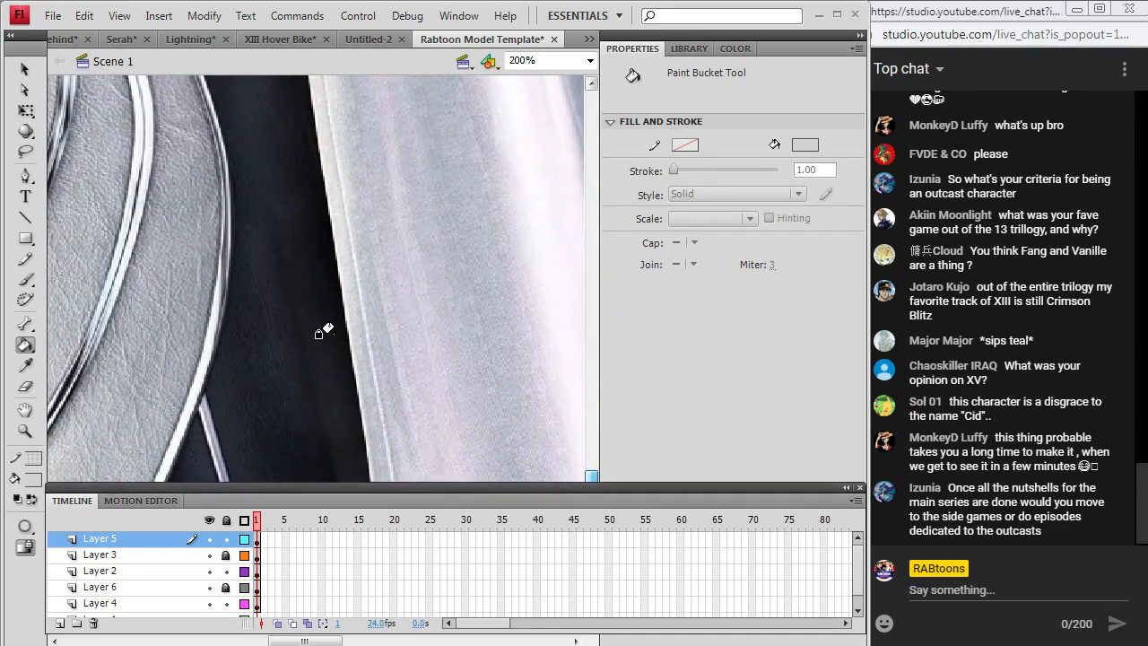
pyautogui.press('i')
pyautogui.click(384, 327)
pyautogui.moveTo(594, 427)
pyautogui.mouseDown()
pyautogui.moveTo(592, 310)
pyautogui.moveTo(591, 453)
pyautogui.mouseUp()
pyautogui.press('i')
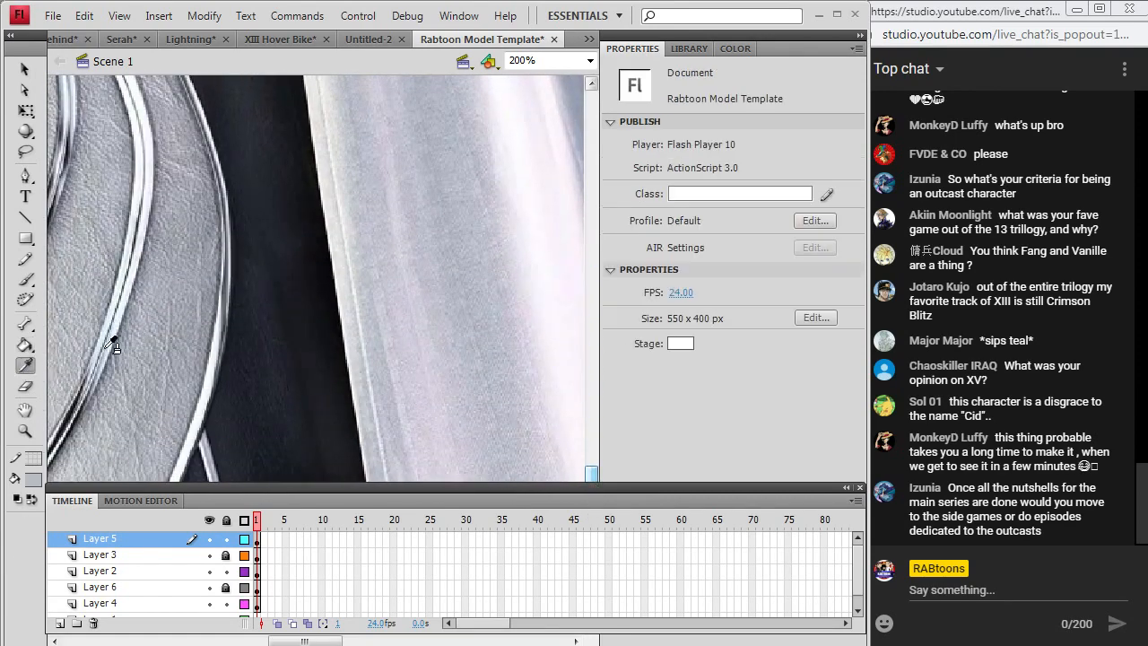
pyautogui.click(274, 389)
pyautogui.moveTo(591, 457); pyautogui.dragTo(592, 329)
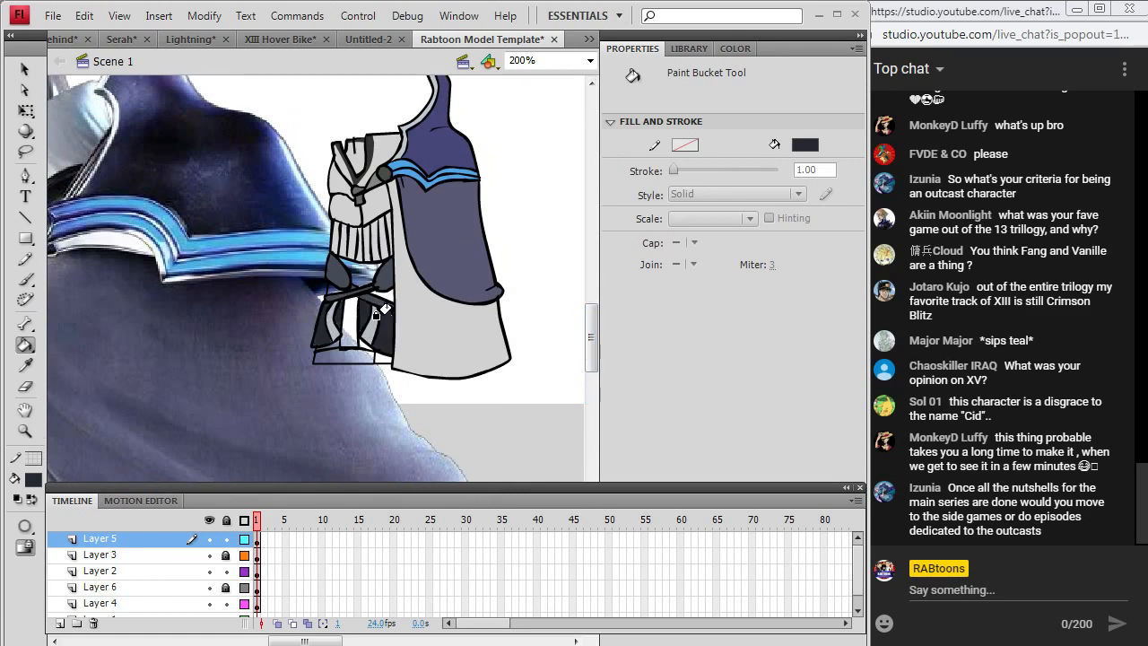
# Fill the gaps around the waist and the centre leg area with the same near-black navy.
pyautogui.click(348, 340)
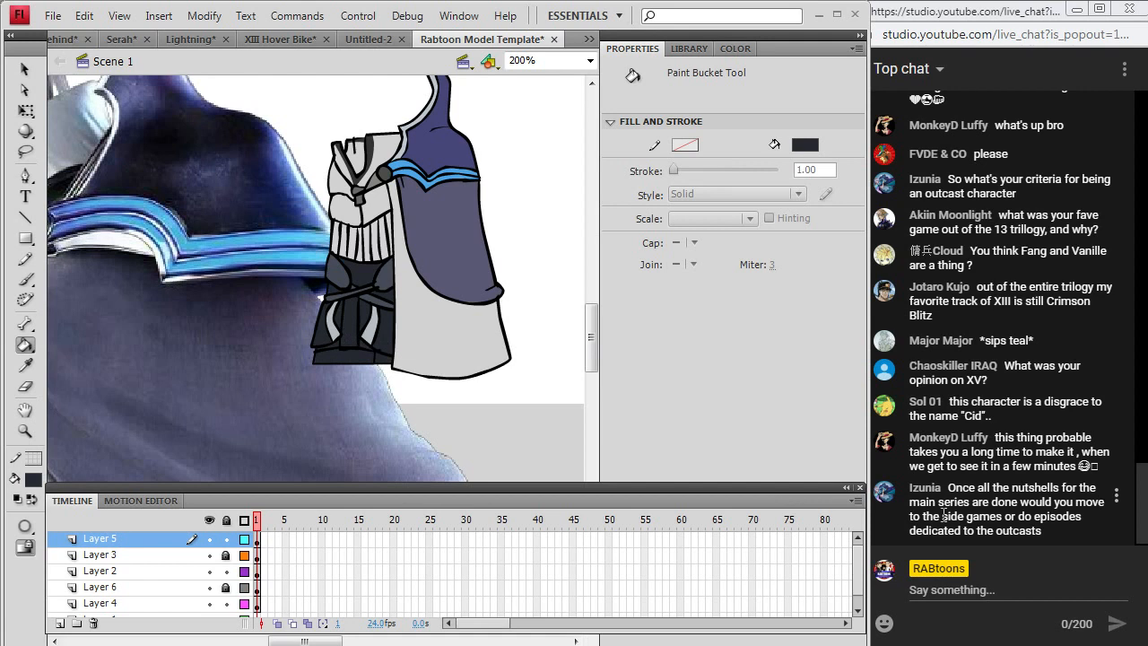
pyautogui.hotkey('ctrl', 'z')
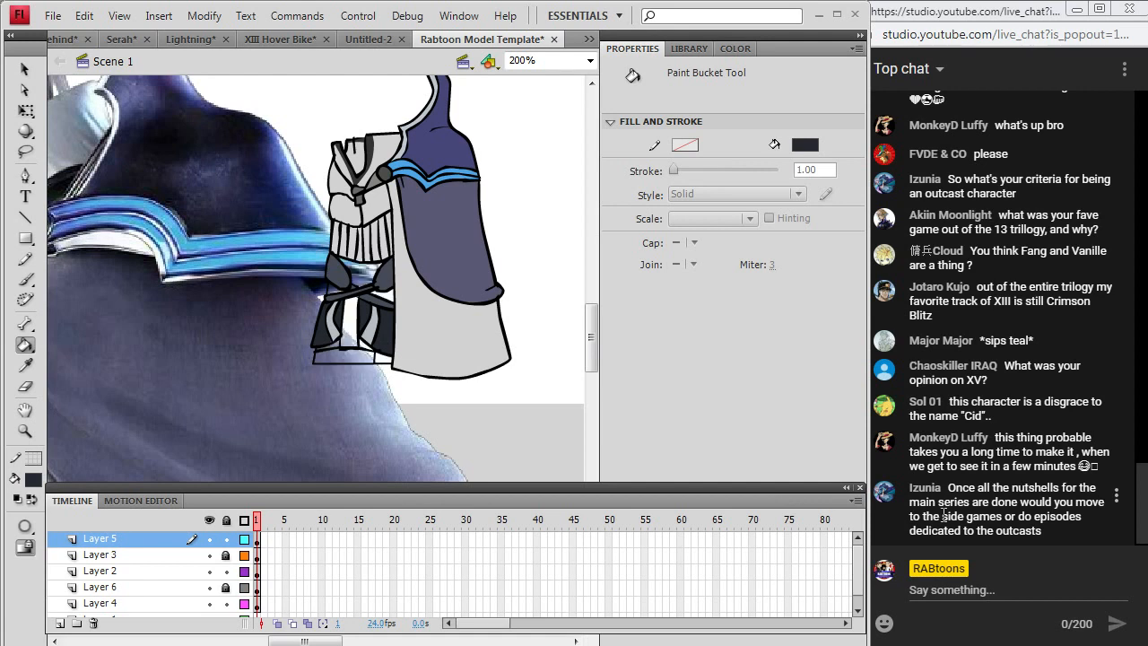
pyautogui.click(359, 262)
pyautogui.click(363, 280)
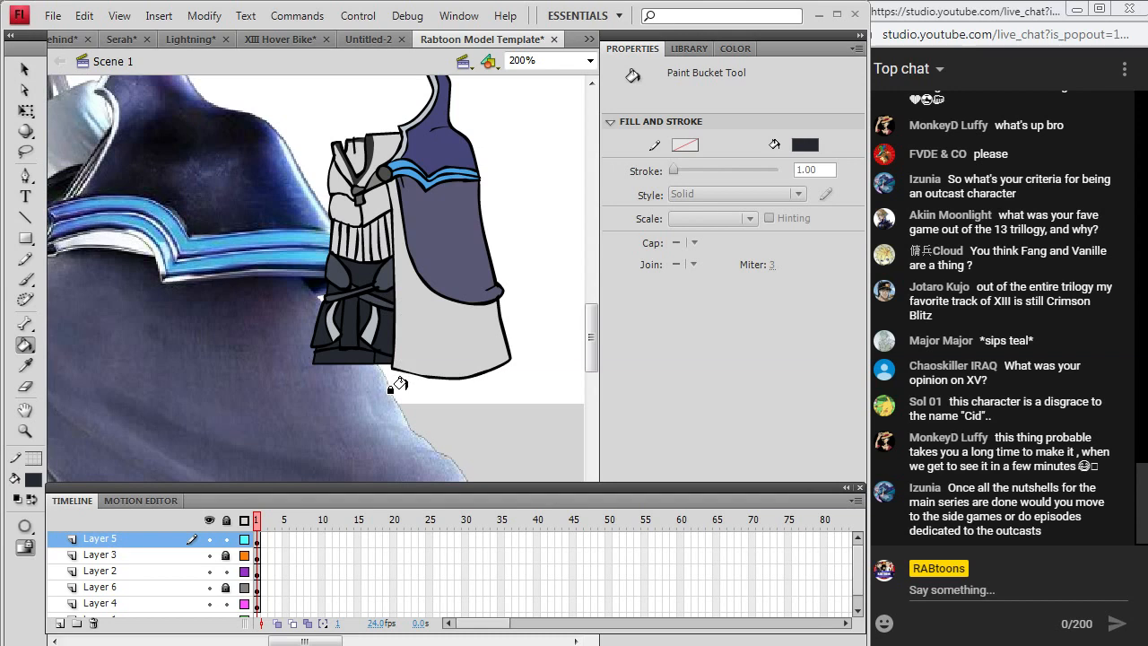
# Sample the pale lavender white of the reference's boot as the fill colour.
pyautogui.moveTo(590, 336); pyautogui.dragTo(579, 529)
pyautogui.press('i')
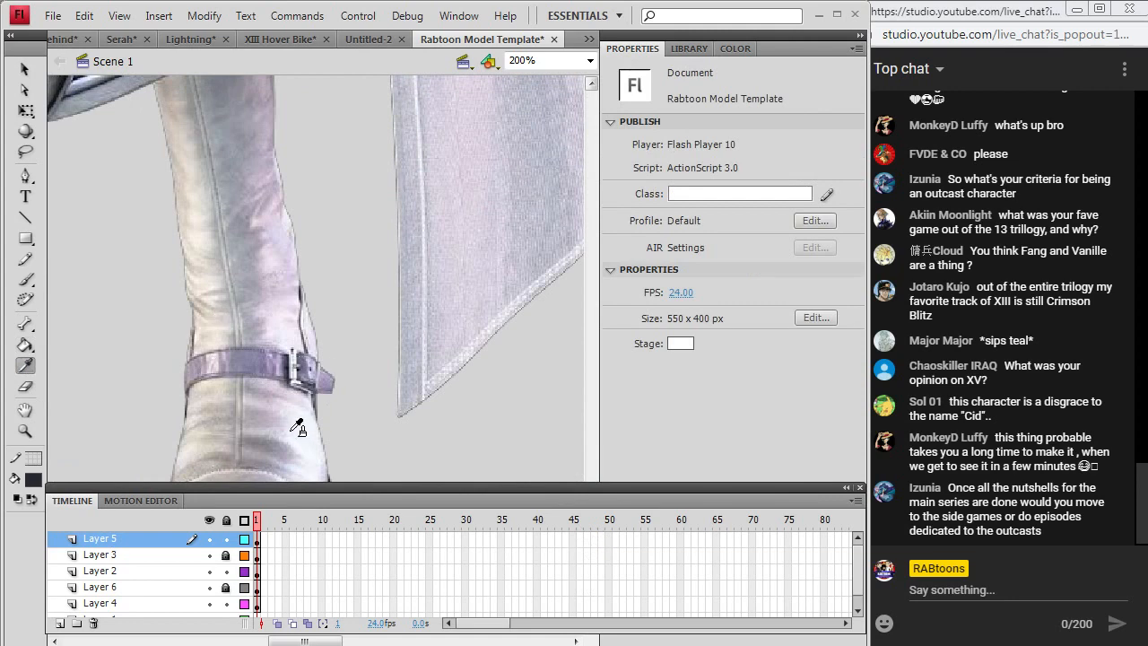
pyautogui.click(301, 429)
pyautogui.scroll(5, 593, 437)
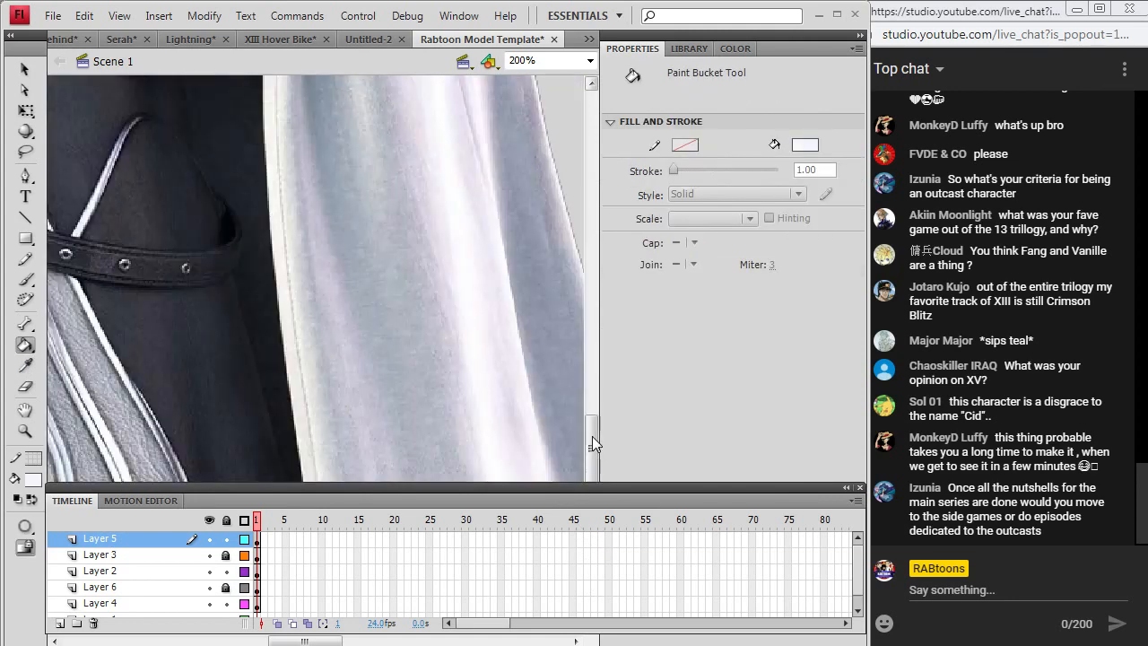
pyautogui.moveTo(589, 444); pyautogui.dragTo(589, 323)
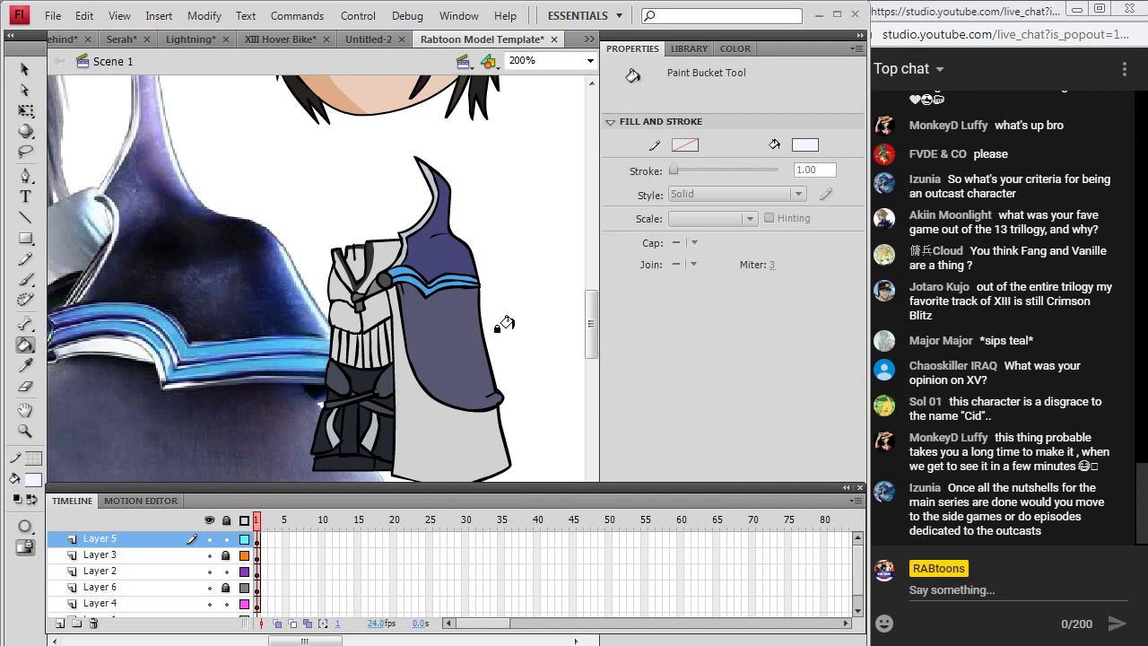
# Check the contents of Layers 2 and 3 by toggling their visibility, and cut the costume artwork from Layer 5.
pyautogui.click(225, 572)
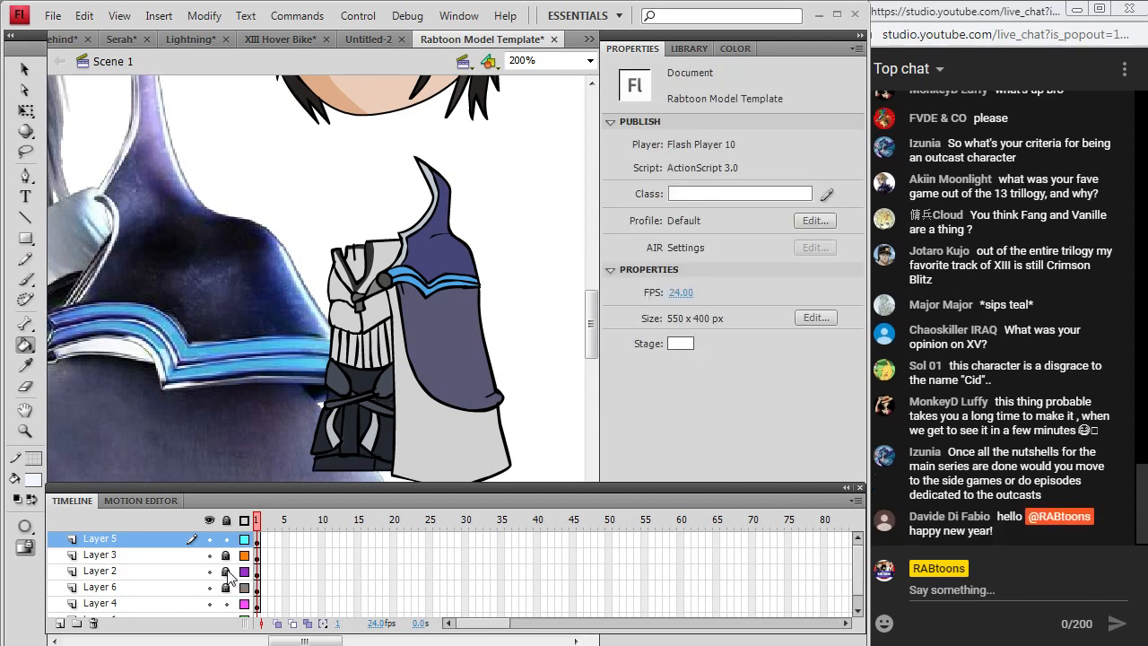
pyautogui.click(209, 572)
pyautogui.click(209, 571)
pyautogui.click(209, 555)
pyautogui.click(209, 555)
pyautogui.click(258, 542)
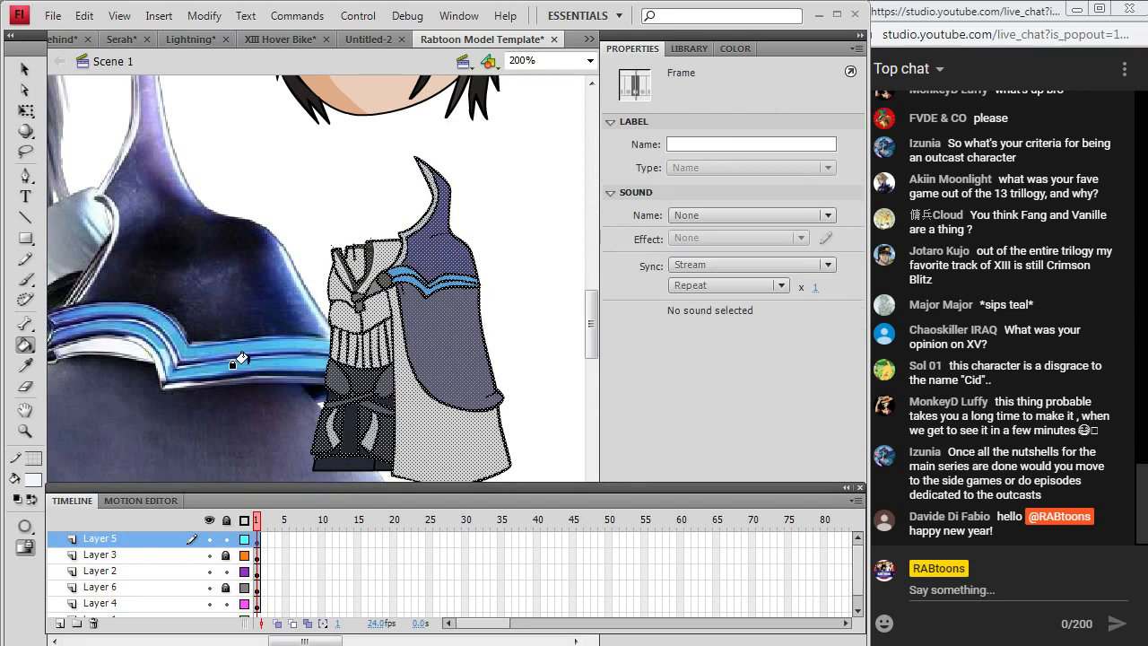
pyautogui.click(84, 15)
pyautogui.click(89, 86)
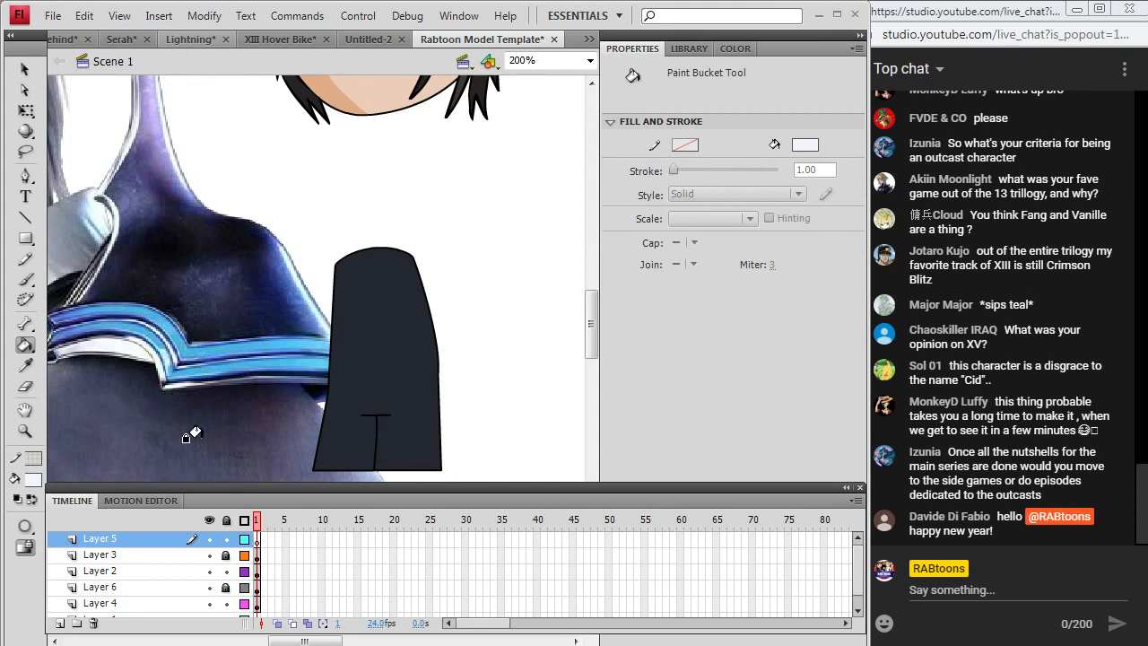
# Paste the cut costume artwork in place on frame 1 of Layer 2 and deselect it.
pyautogui.click(210, 603)
pyautogui.click(210, 604)
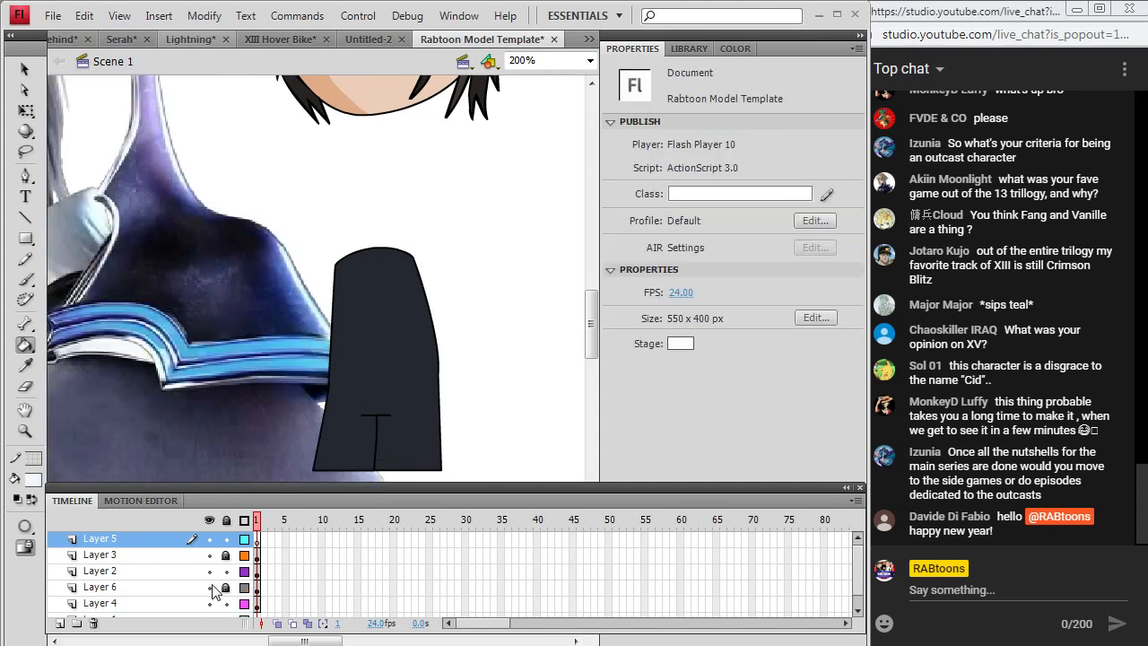
pyautogui.click(257, 571)
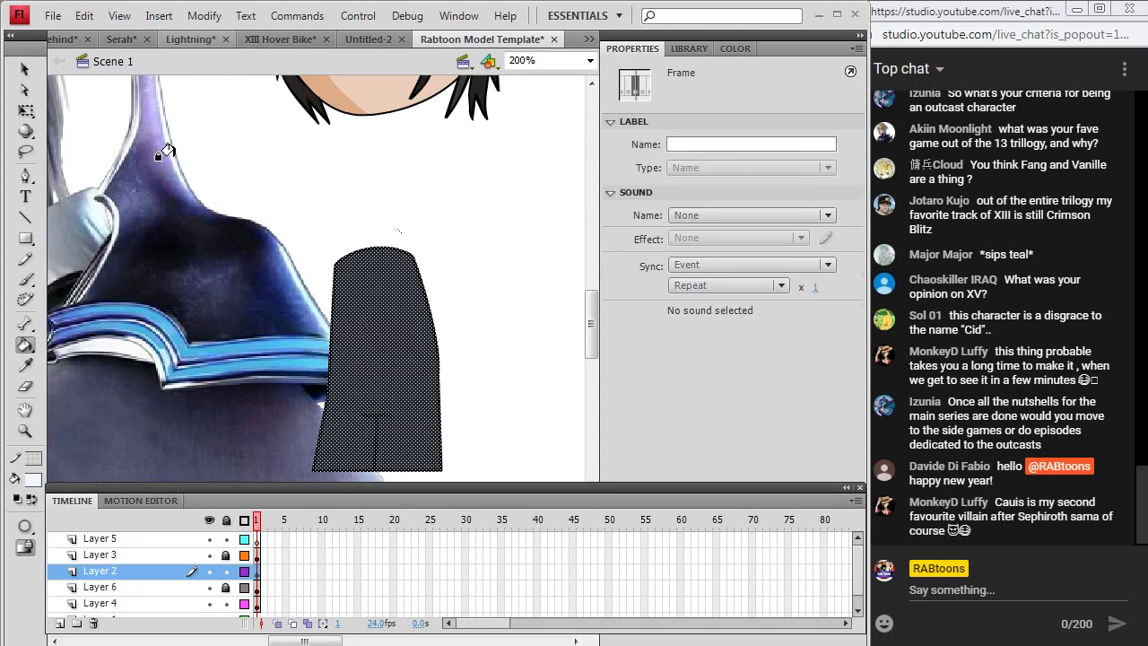
pyautogui.click(85, 15)
pyautogui.click(90, 147)
pyautogui.click(25, 69)
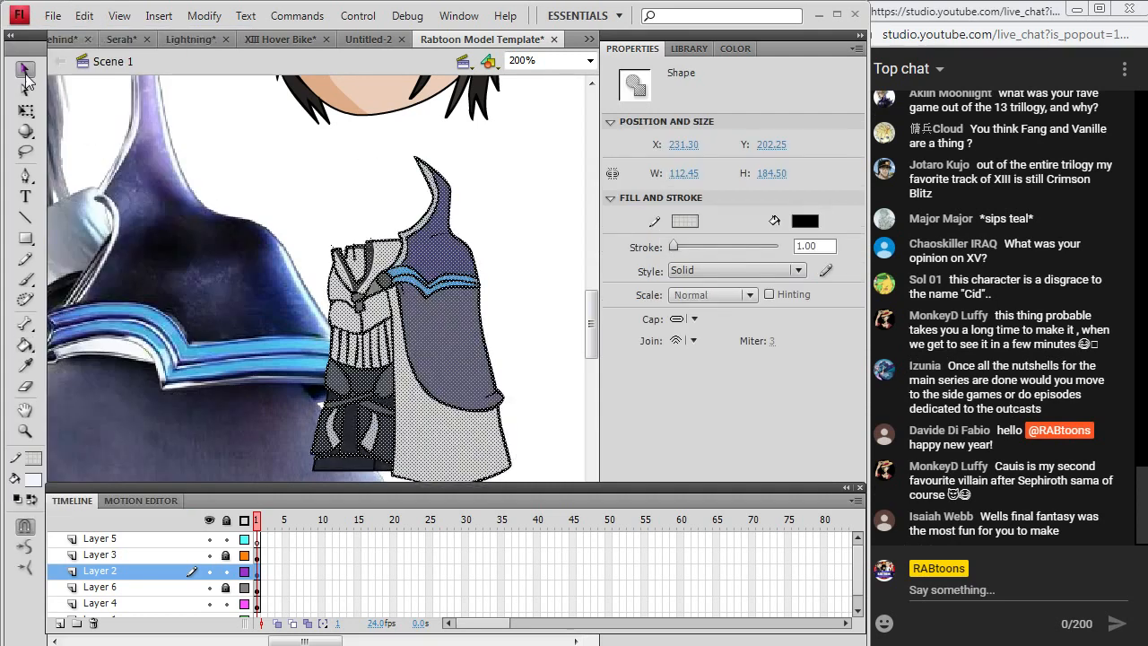
pyautogui.click(527, 316)
# Fill the feet at the base of the legs with the sampled pale lavender white.
pyautogui.click(26, 345)
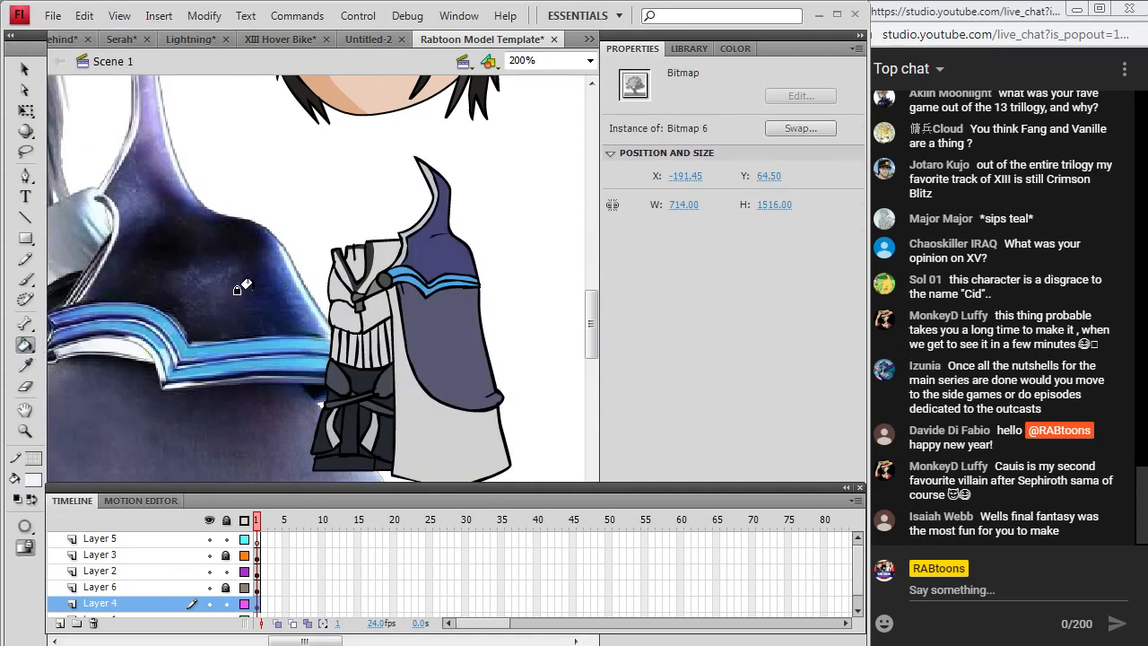
pyautogui.scroll(-3, 592, 339)
pyautogui.click(337, 369)
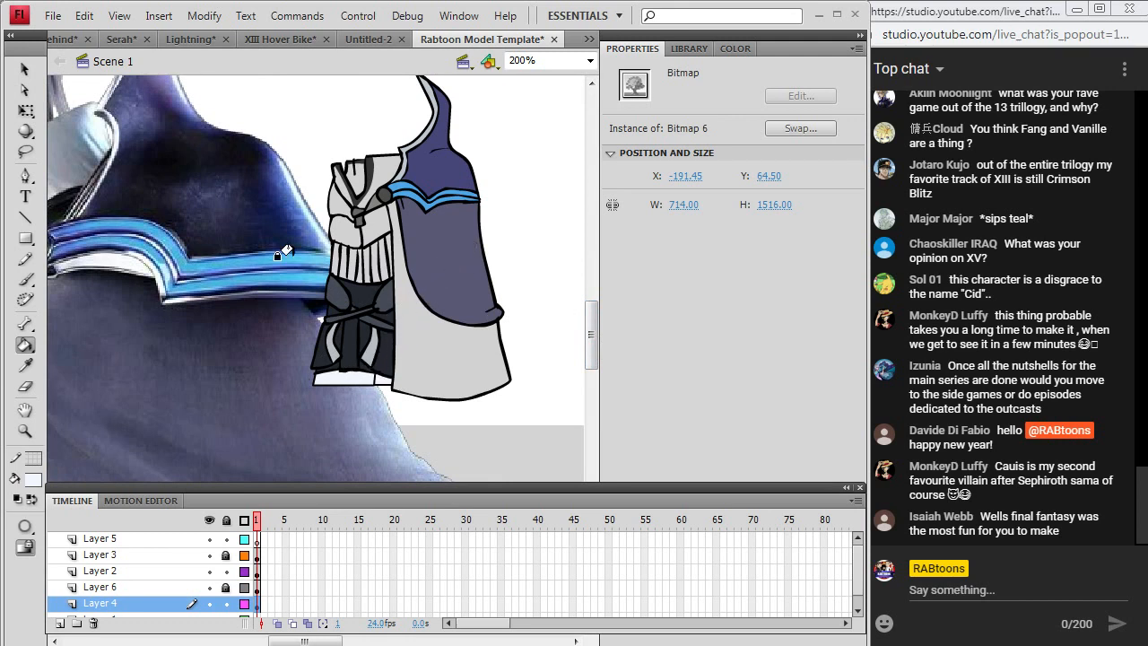
# Set the fill colour to black and switch to the Brush tool.
pyautogui.click(25, 365)
pyautogui.click(143, 364)
pyautogui.click(34, 480)
pyautogui.click(38, 297)
pyautogui.click(25, 279)
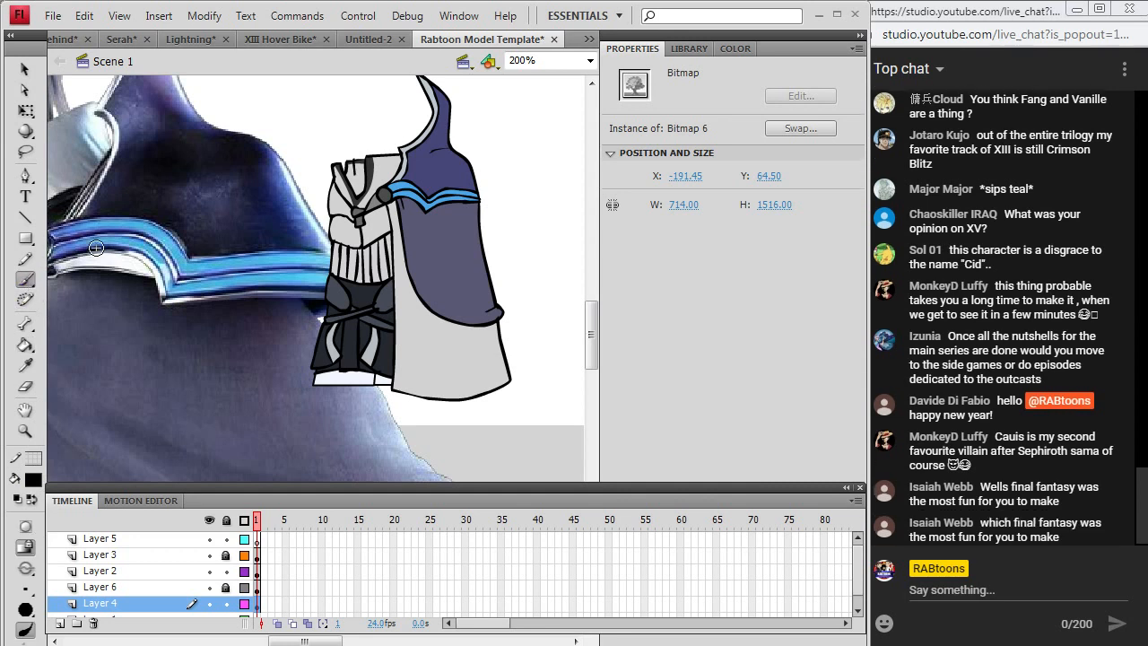
# Toggle the visibility of the layers to examine which artwork sits on each one.
pyautogui.click(257, 603)
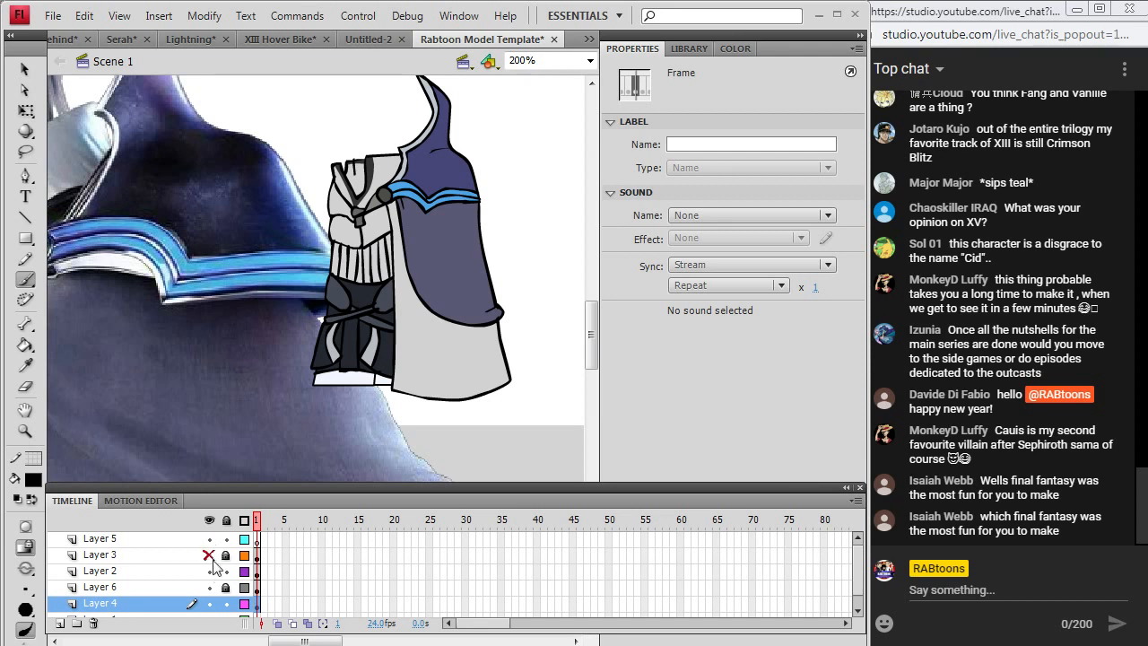
pyautogui.click(210, 571)
pyautogui.click(210, 571)
pyautogui.click(210, 604)
pyautogui.click(211, 605)
pyautogui.click(575, 355)
pyautogui.moveTo(590, 350)
pyautogui.mouseDown()
pyautogui.moveTo(589, 395)
pyautogui.moveTo(596, 351)
pyautogui.mouseUp()
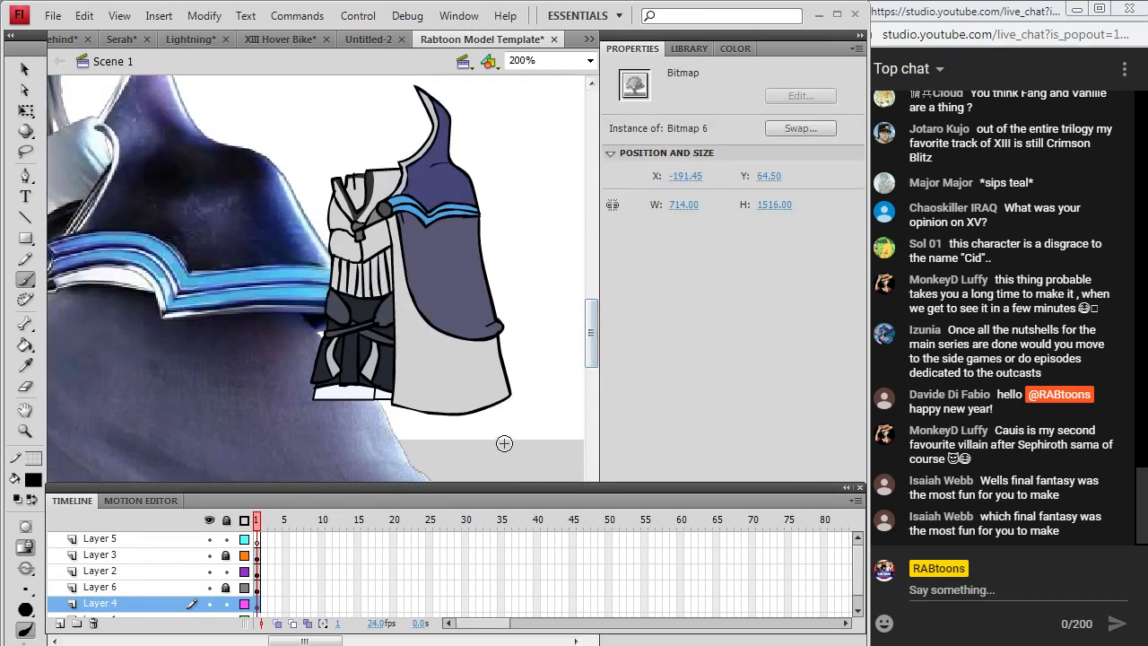
pyautogui.click(211, 605)
pyautogui.click(211, 606)
pyautogui.click(210, 607)
pyautogui.click(210, 606)
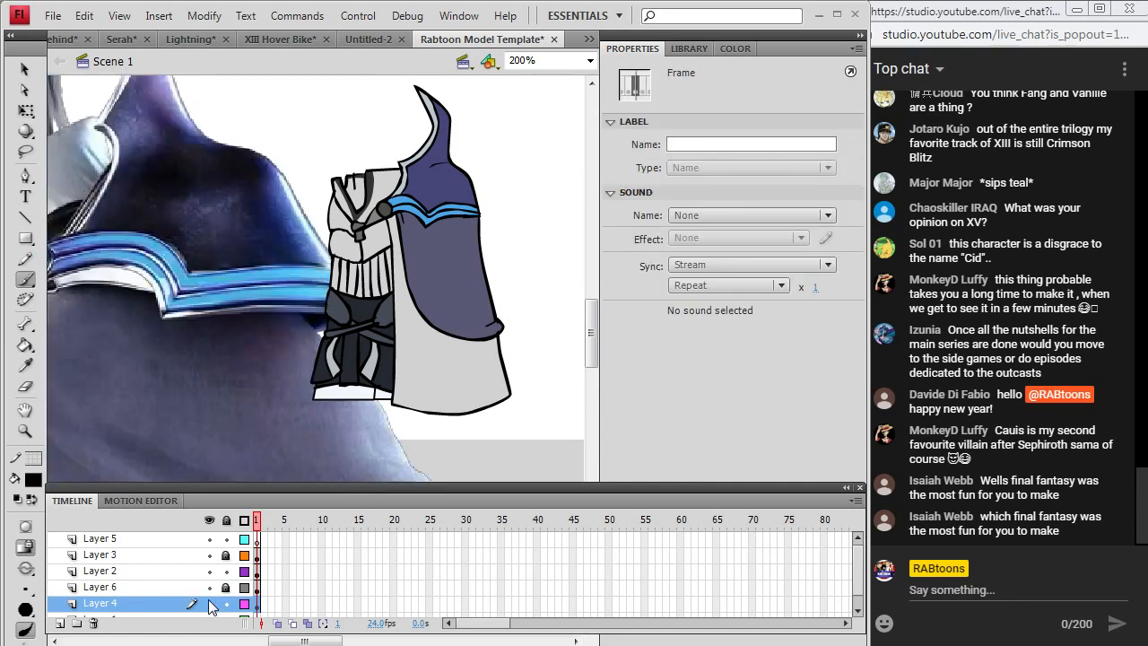
pyautogui.click(209, 539)
pyautogui.click(211, 586)
pyautogui.click(211, 571)
pyautogui.click(212, 571)
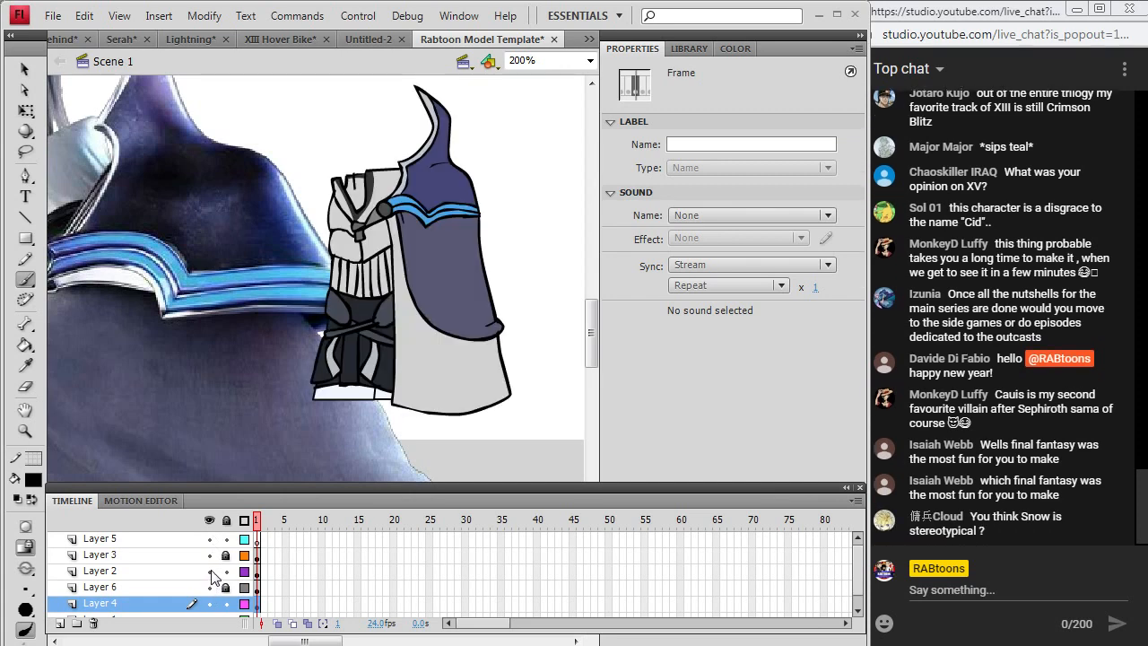
# Brush black detail lines onto the pale feet on Layer 2.
pyautogui.click(256, 572)
pyautogui.click(337, 390)
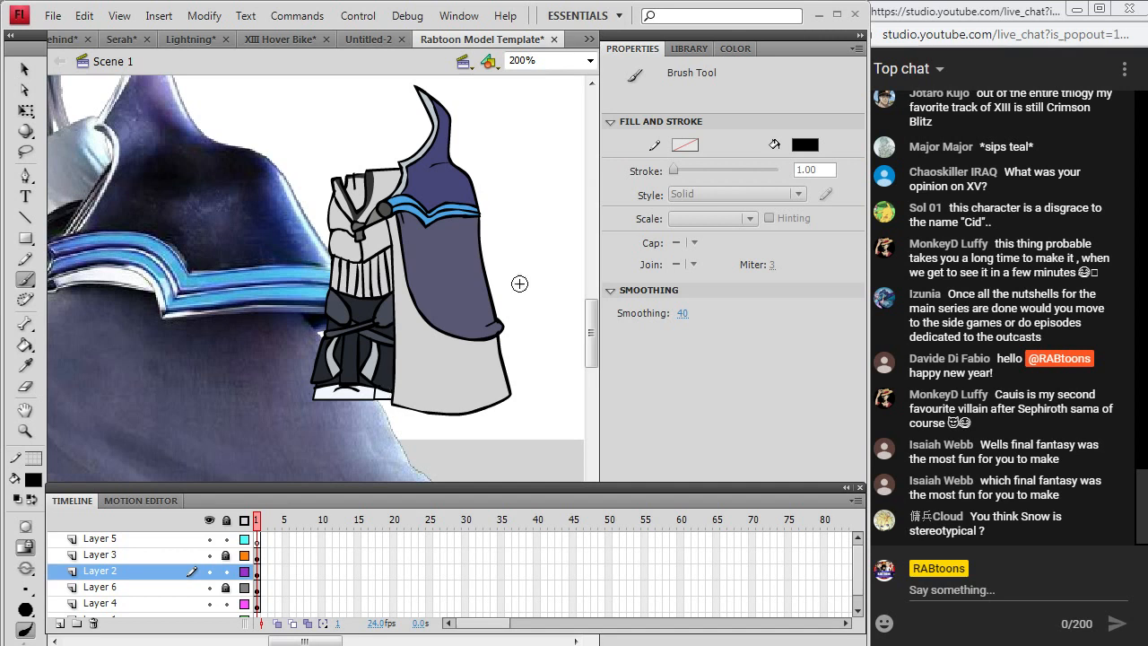
# Draw thin shading boundary lines on the cape and its pale lining on Layer 2 with the Pencil tool.
pyautogui.press('y')
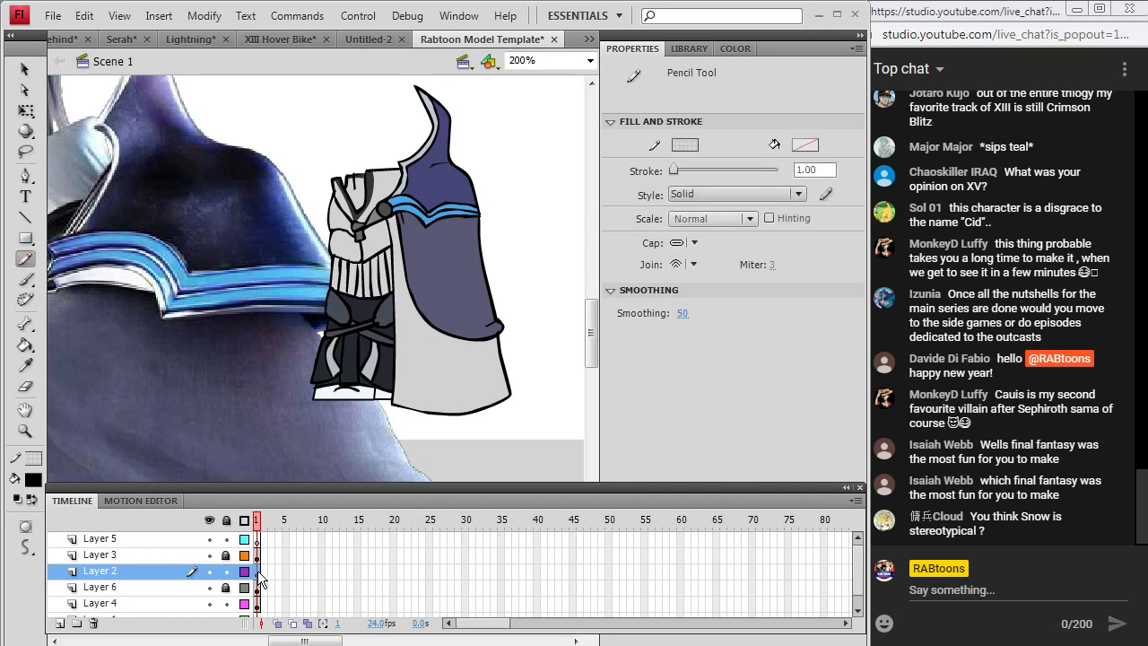
pyautogui.click(258, 570)
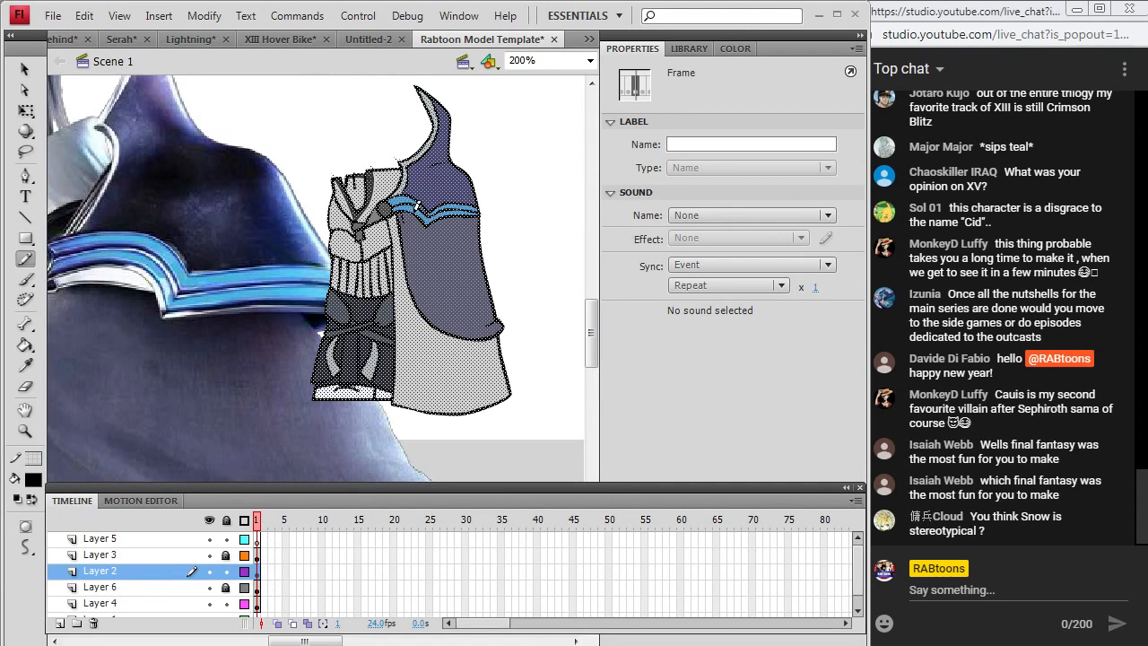
pyautogui.moveTo(411, 216); pyautogui.dragTo(445, 422)
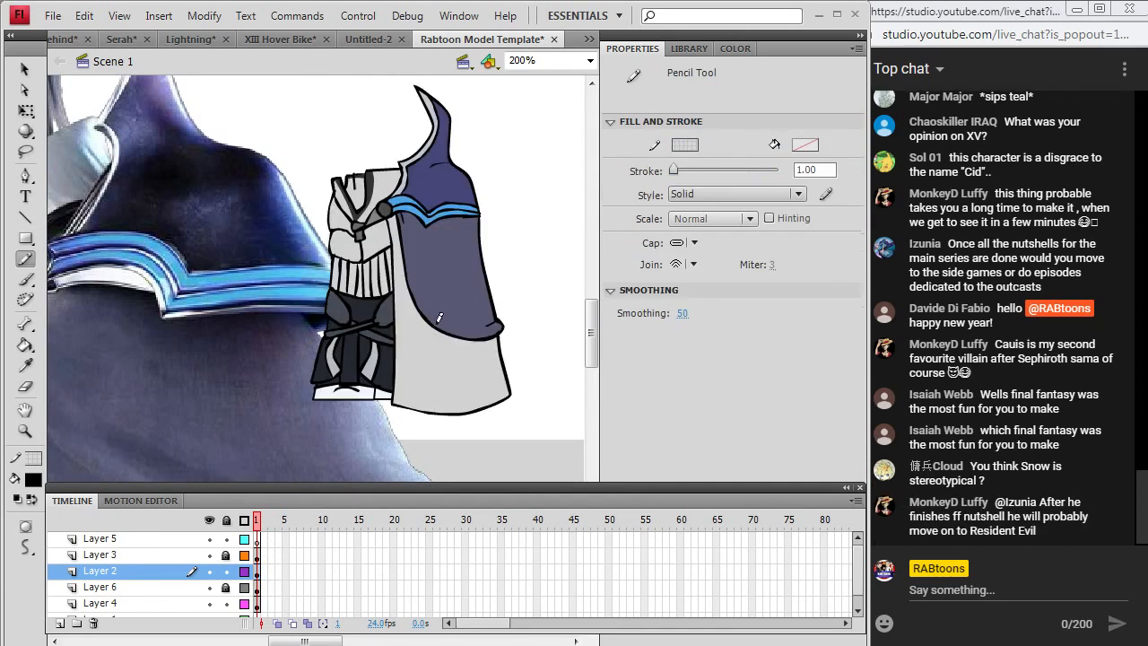
pyautogui.moveTo(440, 297); pyautogui.dragTo(507, 338)
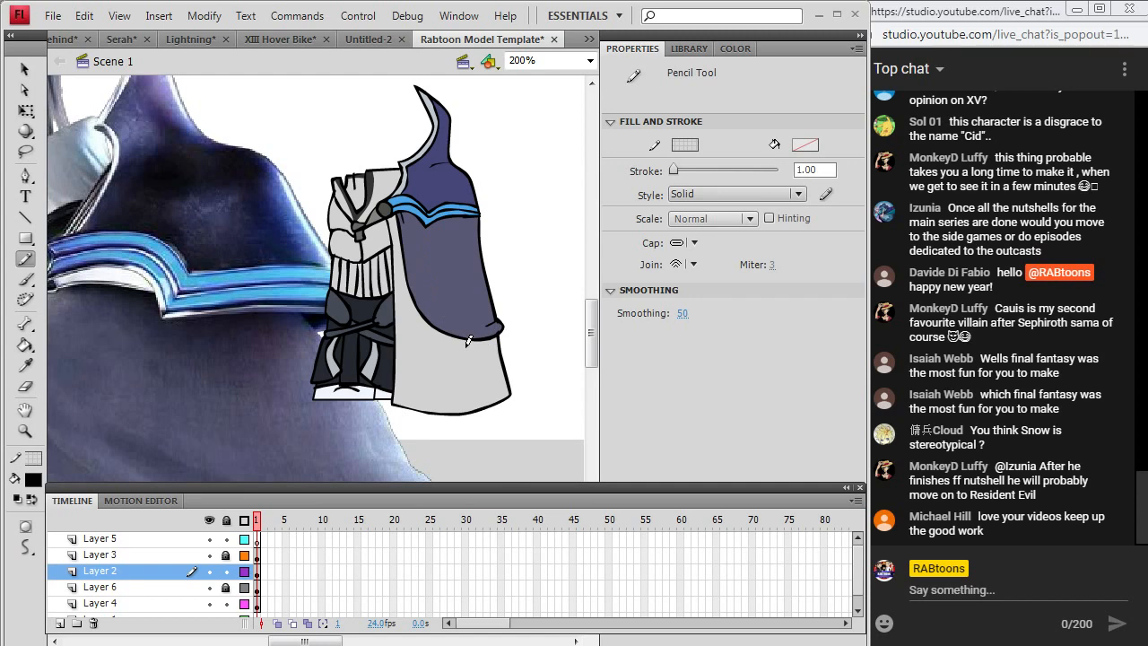
pyautogui.click(210, 573)
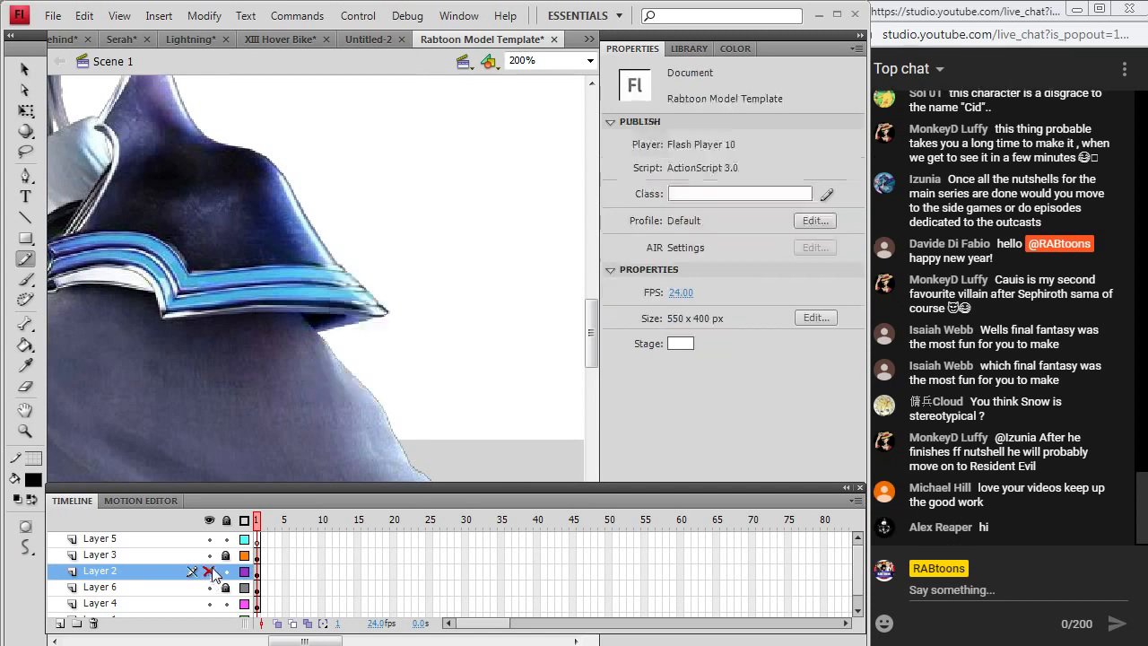
pyautogui.click(210, 573)
pyautogui.click(210, 573)
pyautogui.click(210, 572)
pyautogui.moveTo(592, 323)
pyautogui.mouseDown()
pyautogui.moveTo(593, 301)
pyautogui.moveTo(596, 330)
pyautogui.mouseUp()
# Sample the torso's light grey and darken it into a mid-grey shadow fill colour.
pyautogui.press('i')
pyautogui.click(385, 226)
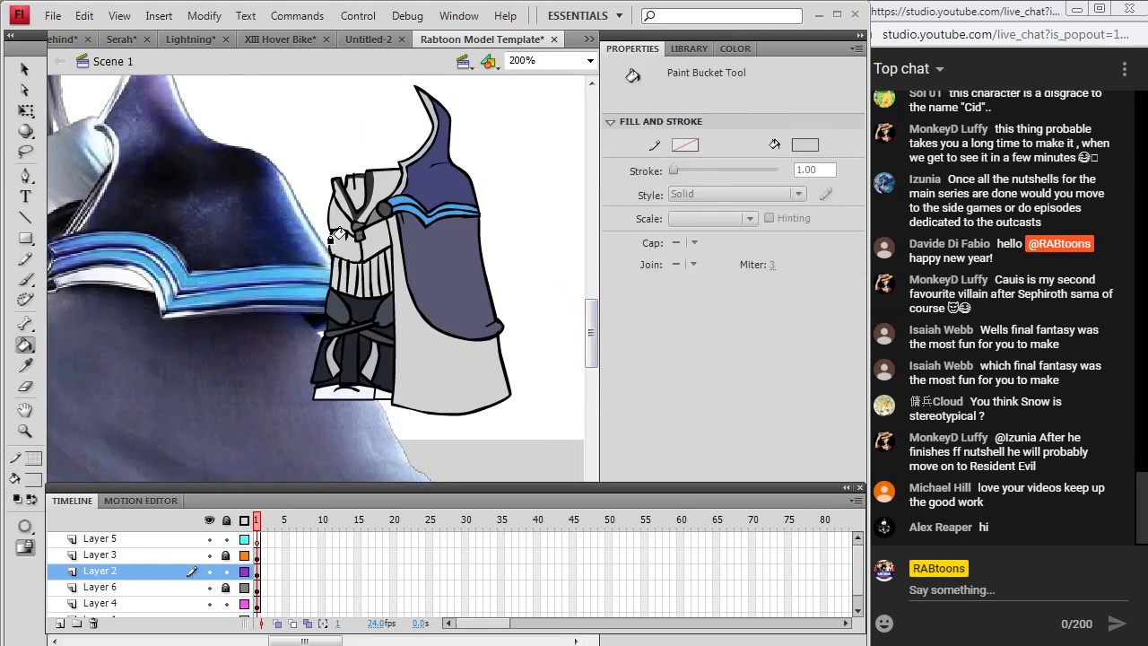
pyautogui.click(34, 480)
pyautogui.click(300, 273)
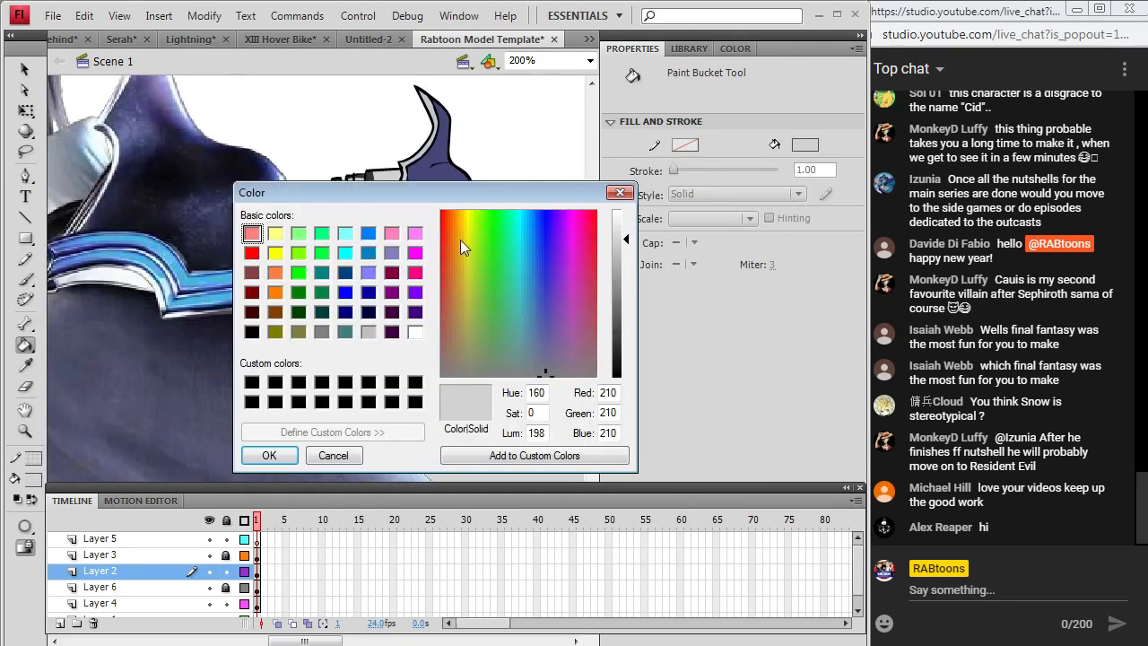
pyautogui.click(623, 260)
pyautogui.click(269, 455)
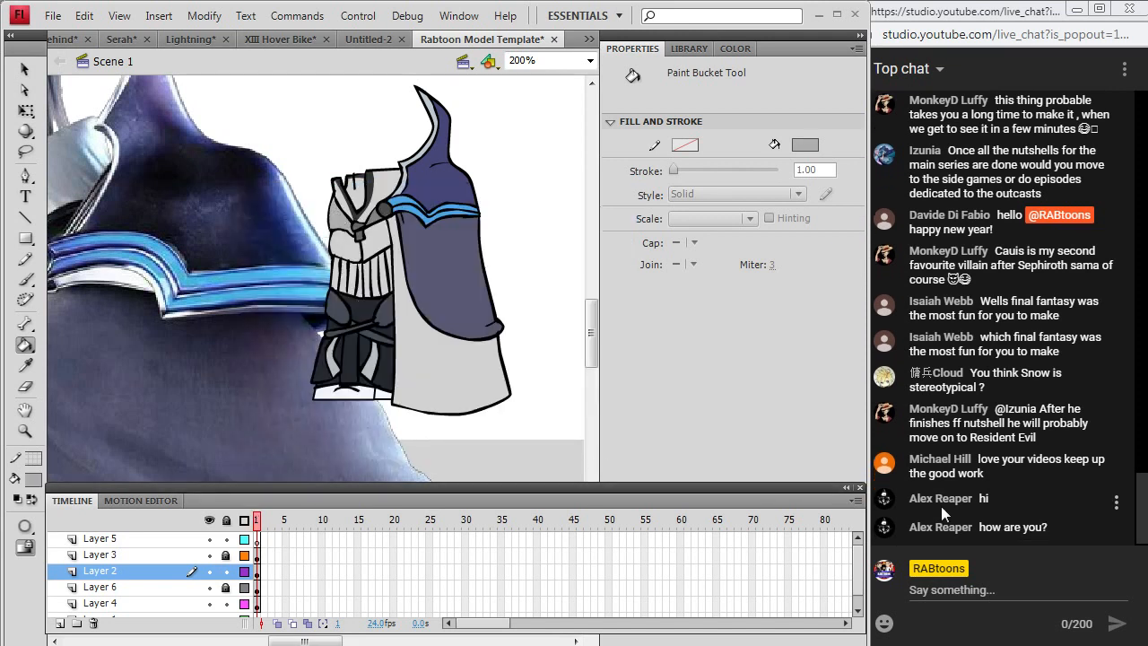
# Draw a pencil shading line down the torso and legs on Layer 2 and fill the torso's outer strip with the darker grey.
pyautogui.click(25, 258)
pyautogui.click(256, 571)
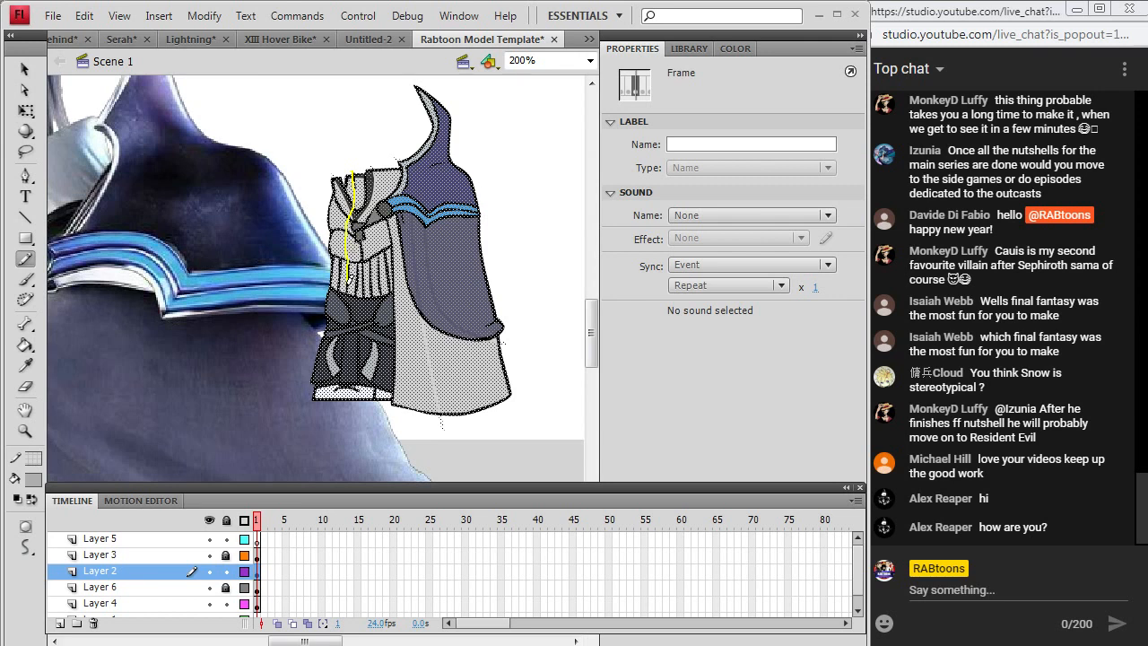
pyautogui.moveTo(338, 413); pyautogui.dragTo(338, 412)
pyautogui.press('k')
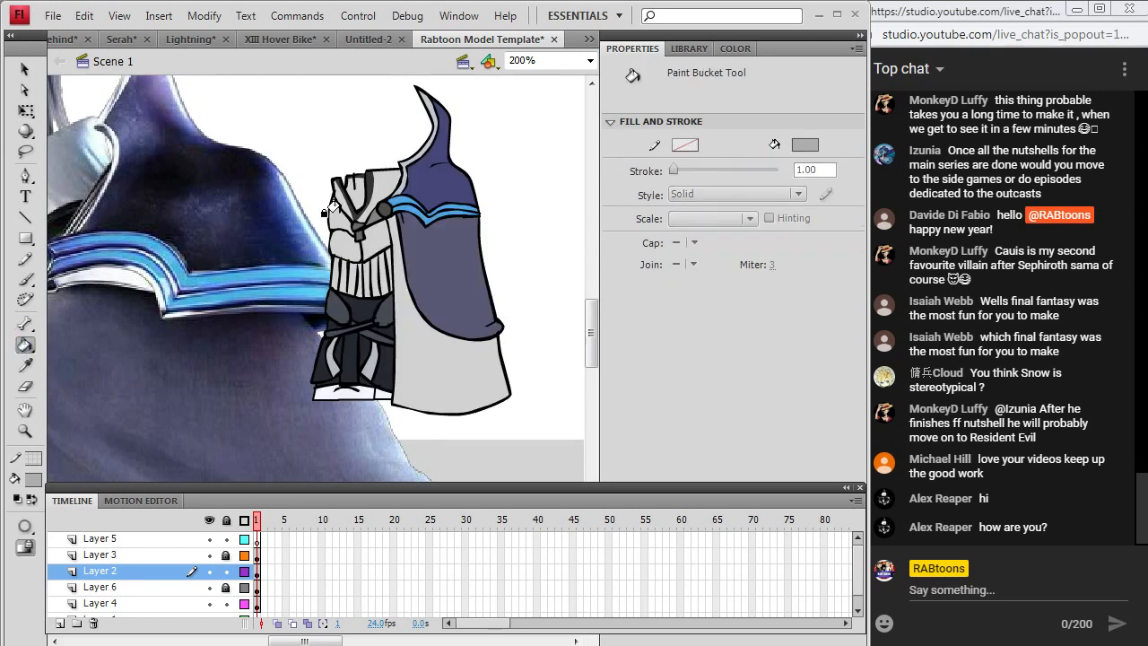
pyautogui.click(338, 185)
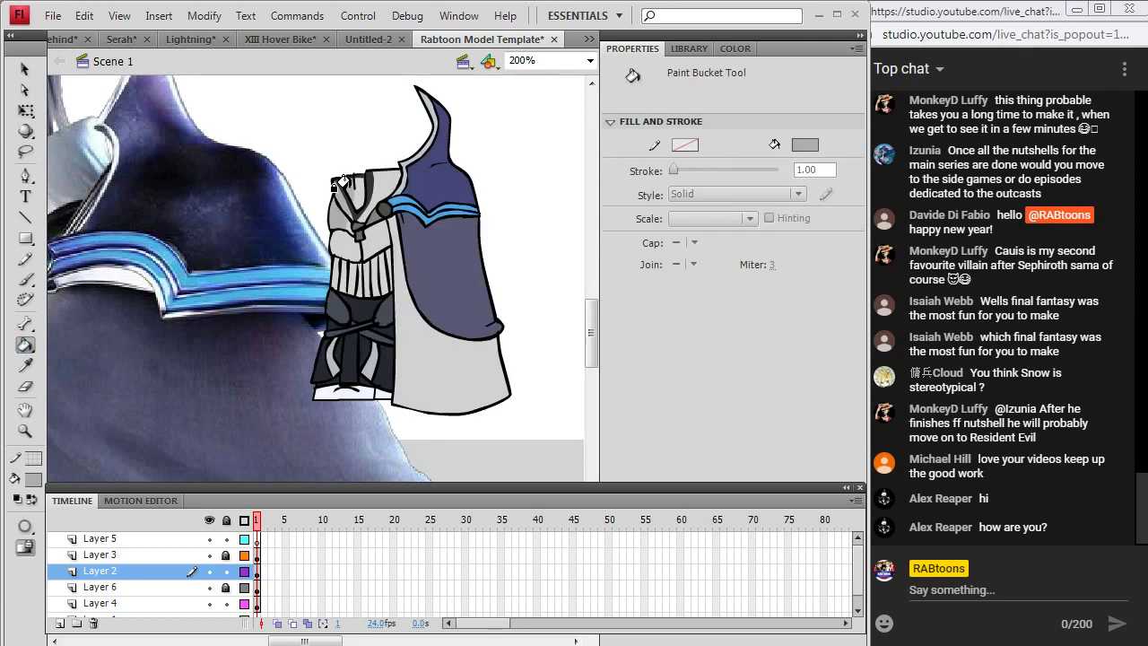
pyautogui.click(334, 240)
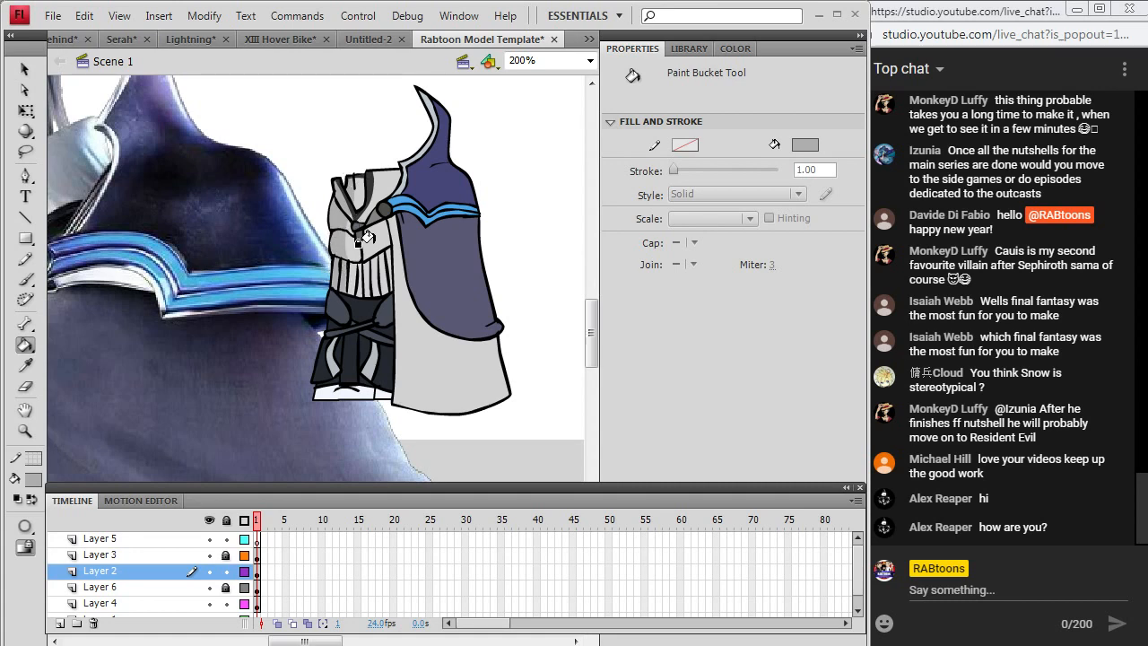
# Sample the slate grey below the pleated waist section and darken the fill colour to RGB 48, 52, 61.
pyautogui.press('i')
pyautogui.click(348, 312)
pyautogui.click(34, 480)
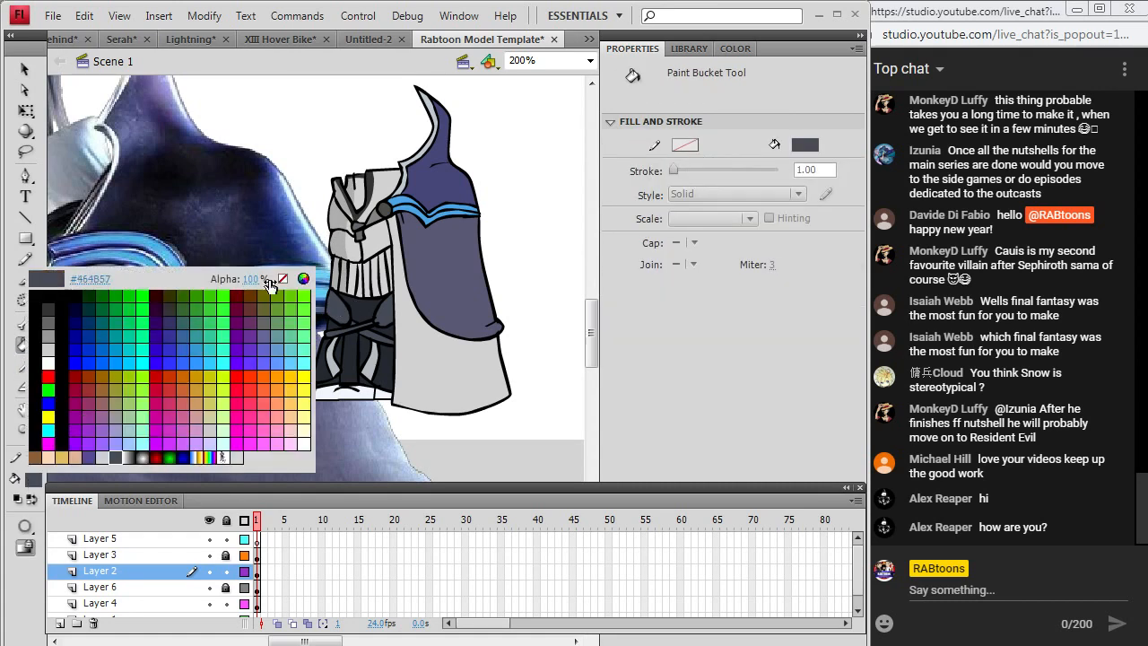
pyautogui.click(308, 272)
pyautogui.click(628, 337)
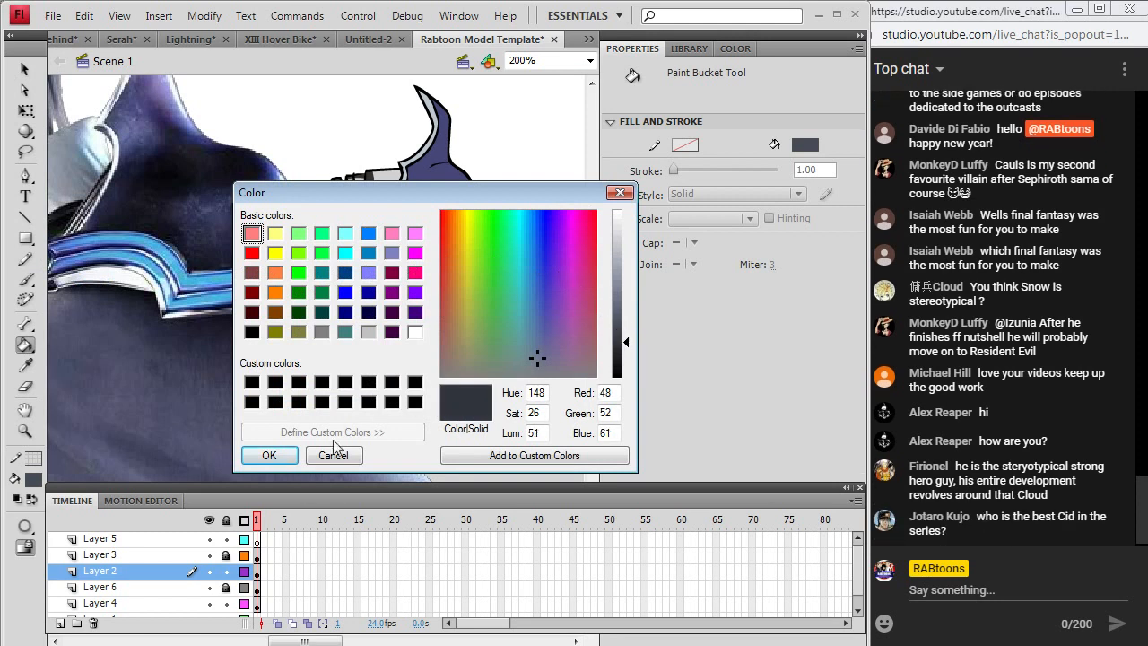
pyautogui.click(291, 454)
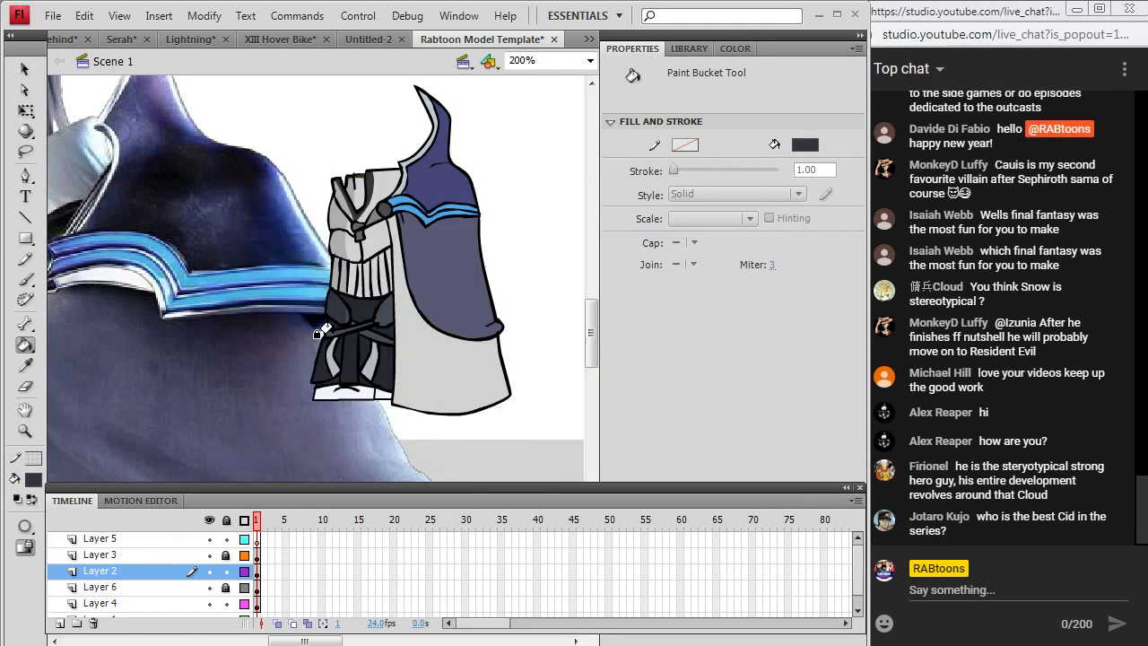
# Sample the dark navy of the leg panels, darken it further and fill the outer shadow strip of the legs.
pyautogui.click(25, 368)
pyautogui.click(351, 251)
pyautogui.click(25, 368)
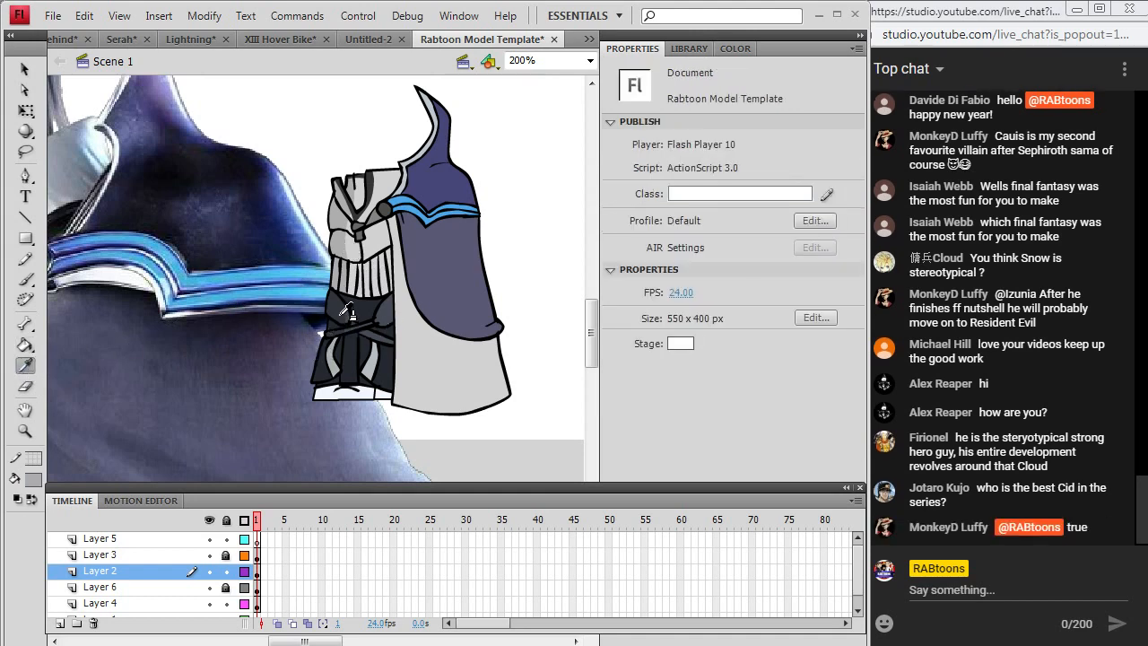
pyautogui.click(332, 363)
pyautogui.click(33, 480)
pyautogui.click(306, 272)
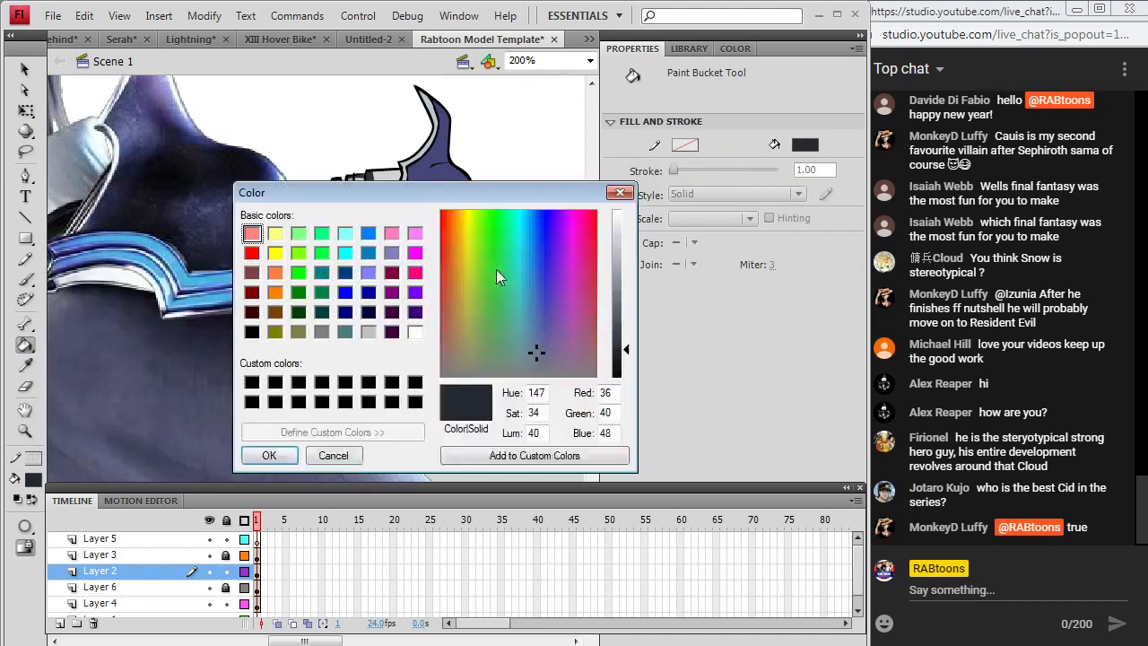
pyautogui.click(269, 456)
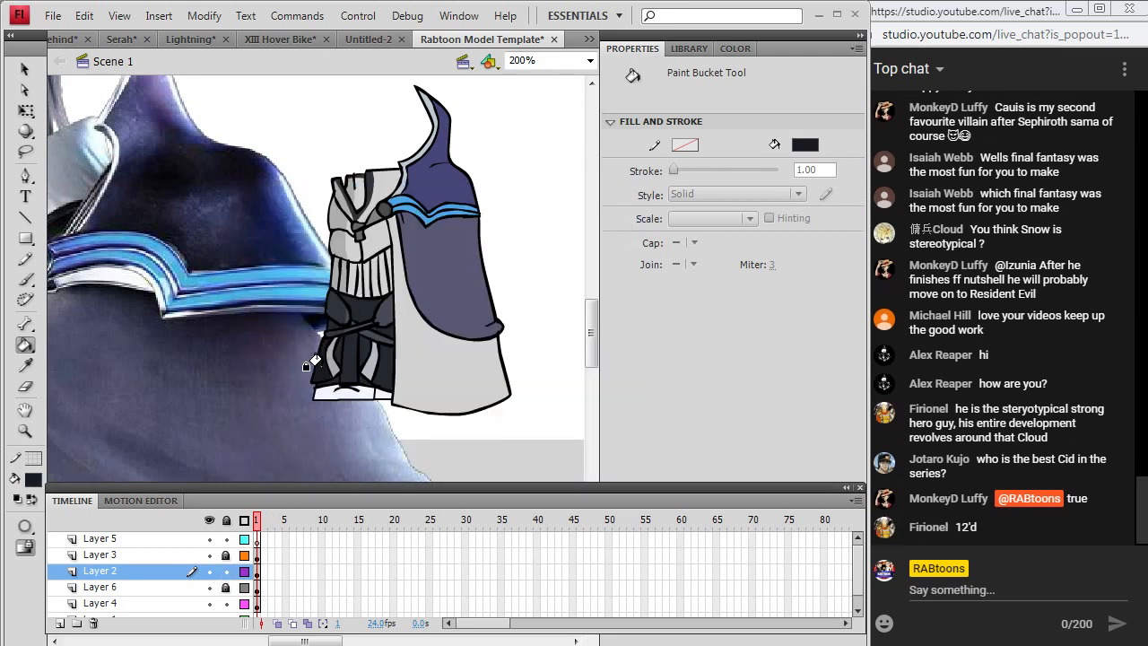
pyautogui.click(324, 329)
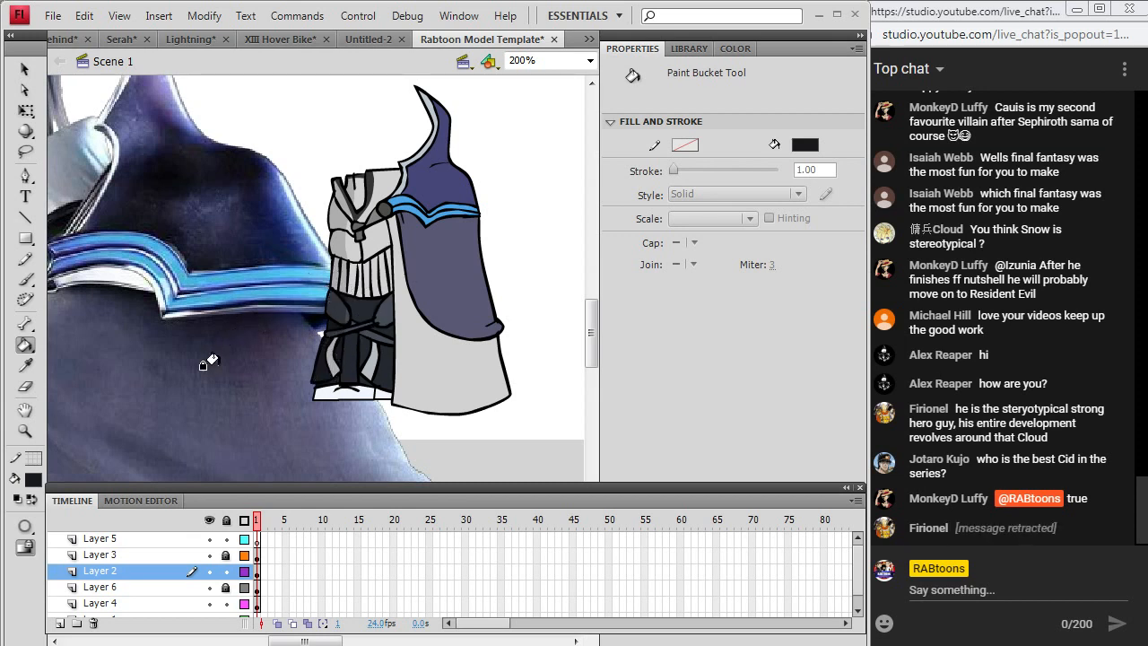
# Draw a pencil shading line down the torso and legs along the side beside the cape.
pyautogui.click(25, 258)
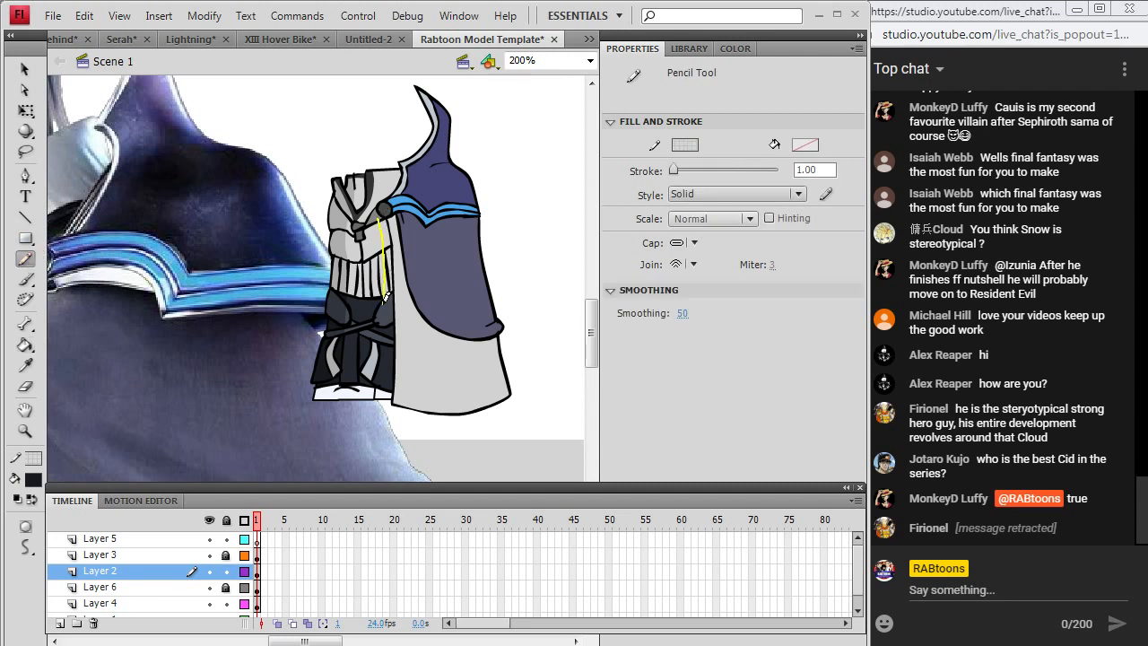
pyautogui.moveTo(385, 345); pyautogui.dragTo(383, 394)
pyautogui.press('k')
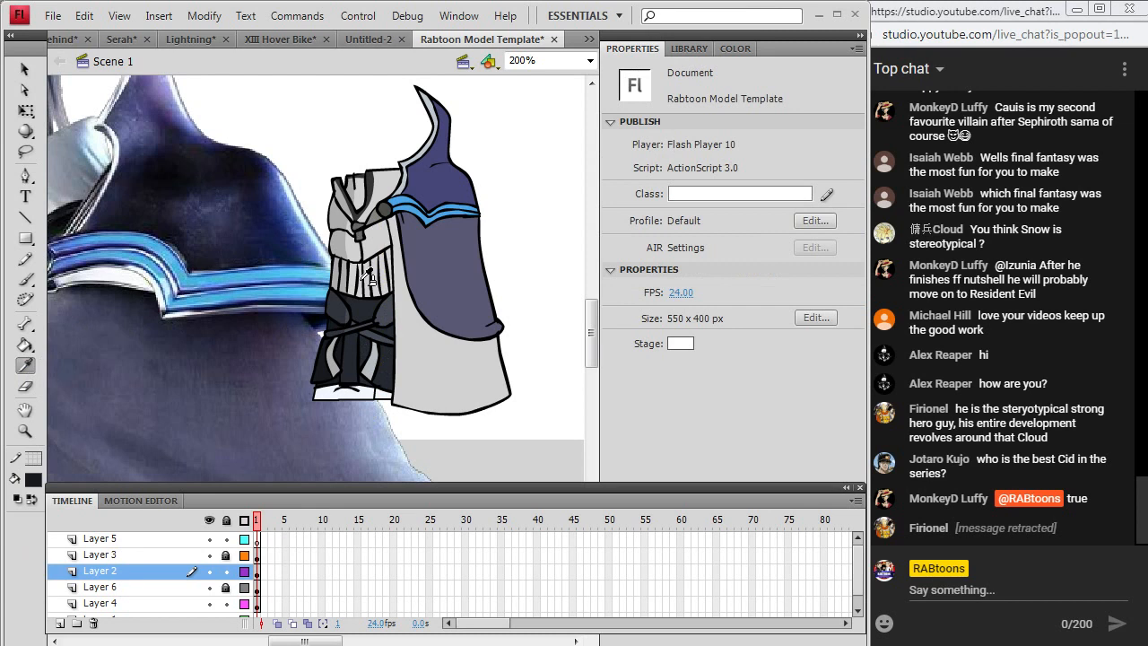
# Sample the slate grey under the waist and the torso's shadow grey as fill colours for the strip beside the cape.
pyautogui.click(25, 280)
pyautogui.press('i')
pyautogui.click(382, 296)
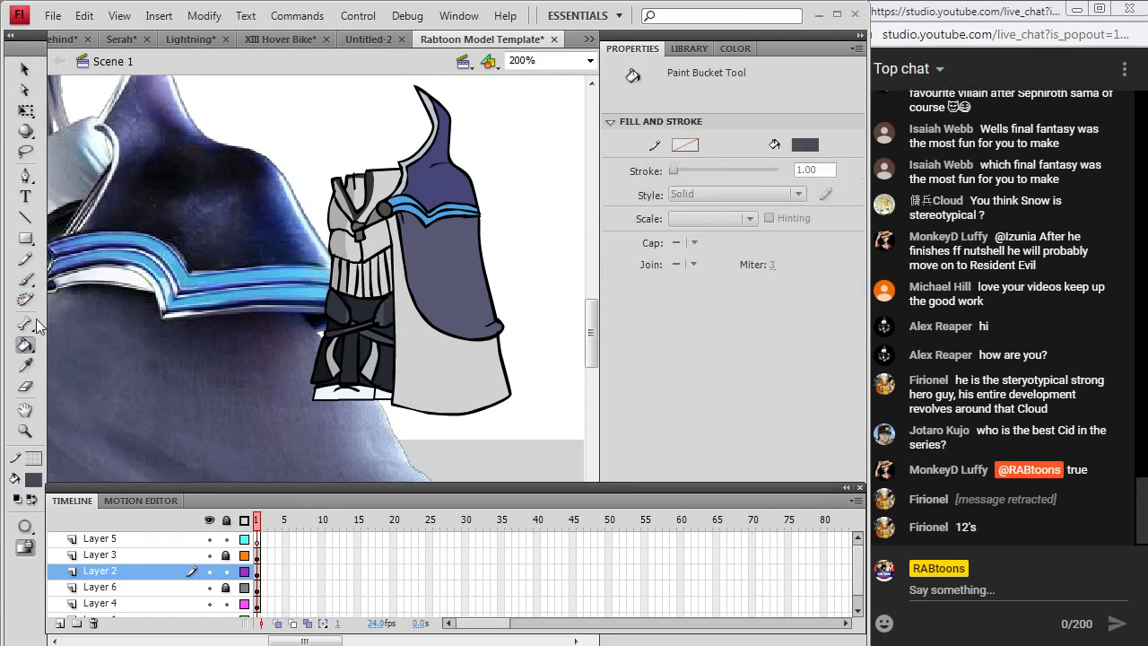
pyautogui.press('b')
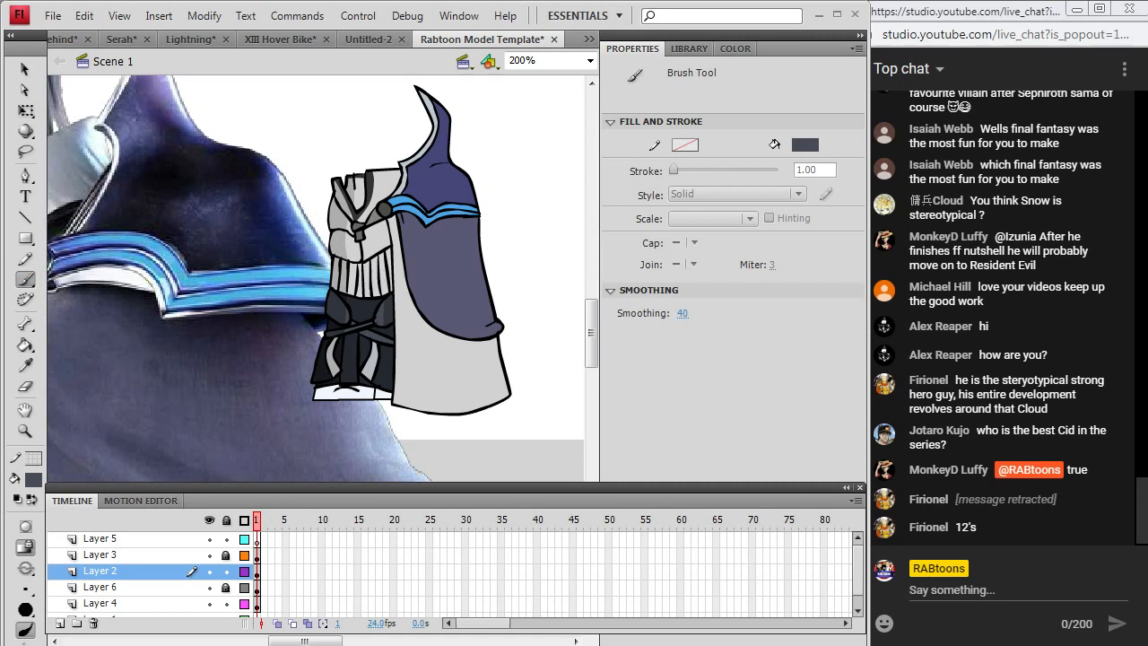
pyautogui.press('i')
pyautogui.click(371, 235)
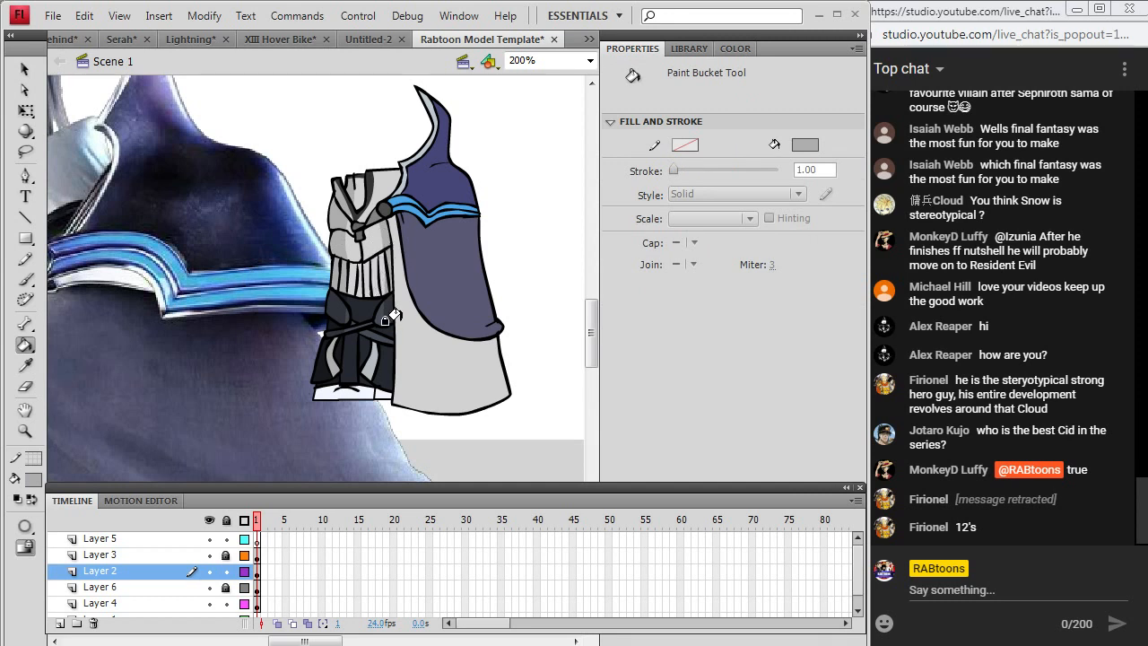
# Sample the pale lavender white of the feet and darken the fill colour to RGB 225, 234, 253.
pyautogui.press('i')
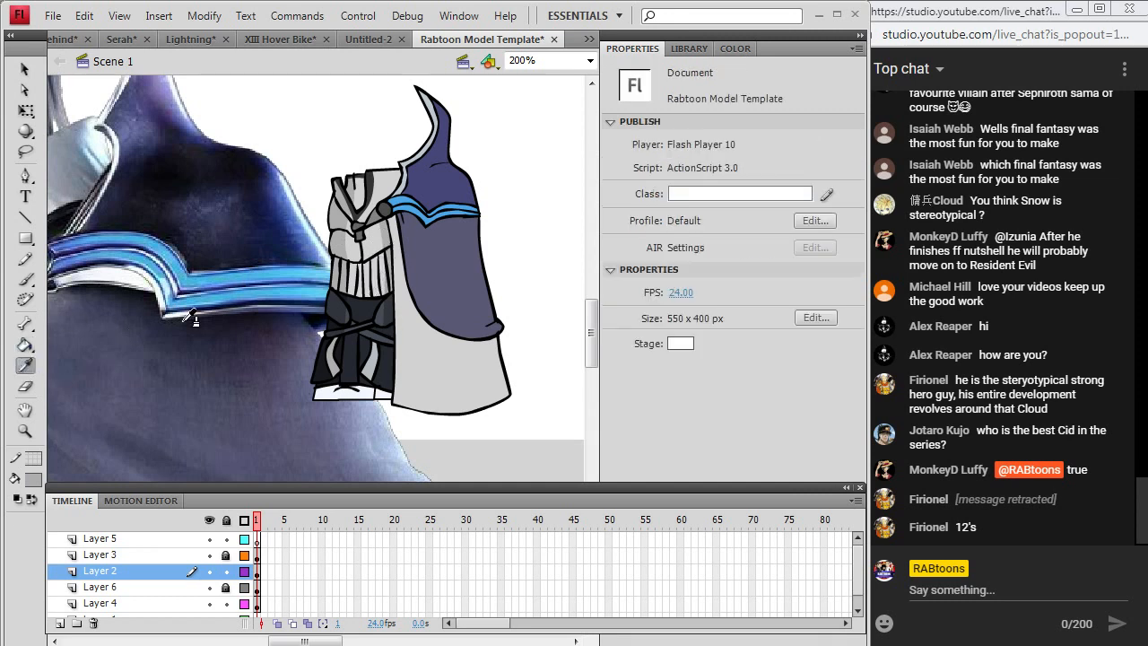
pyautogui.click(337, 389)
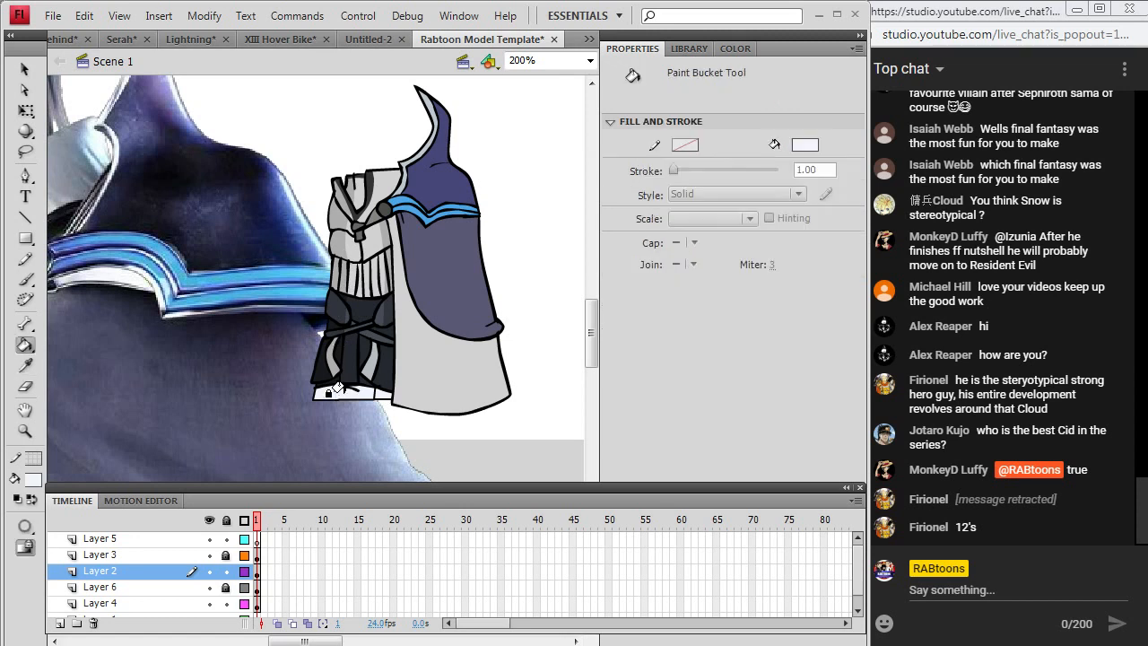
pyautogui.click(33, 480)
pyautogui.click(303, 279)
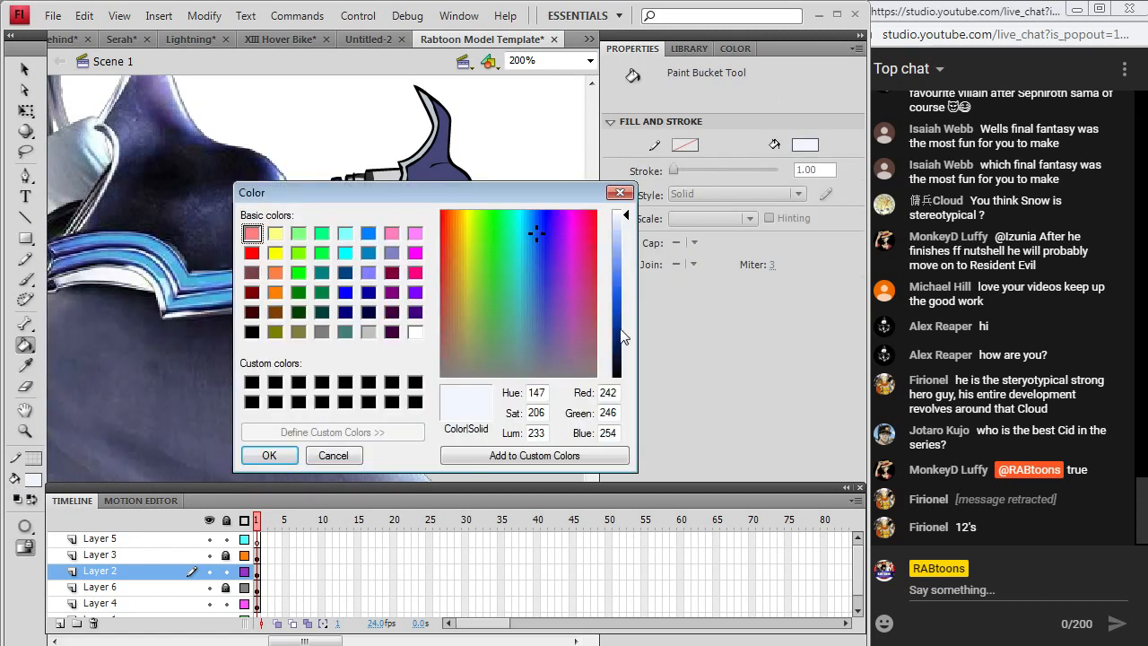
pyautogui.click(625, 242)
pyautogui.click(626, 228)
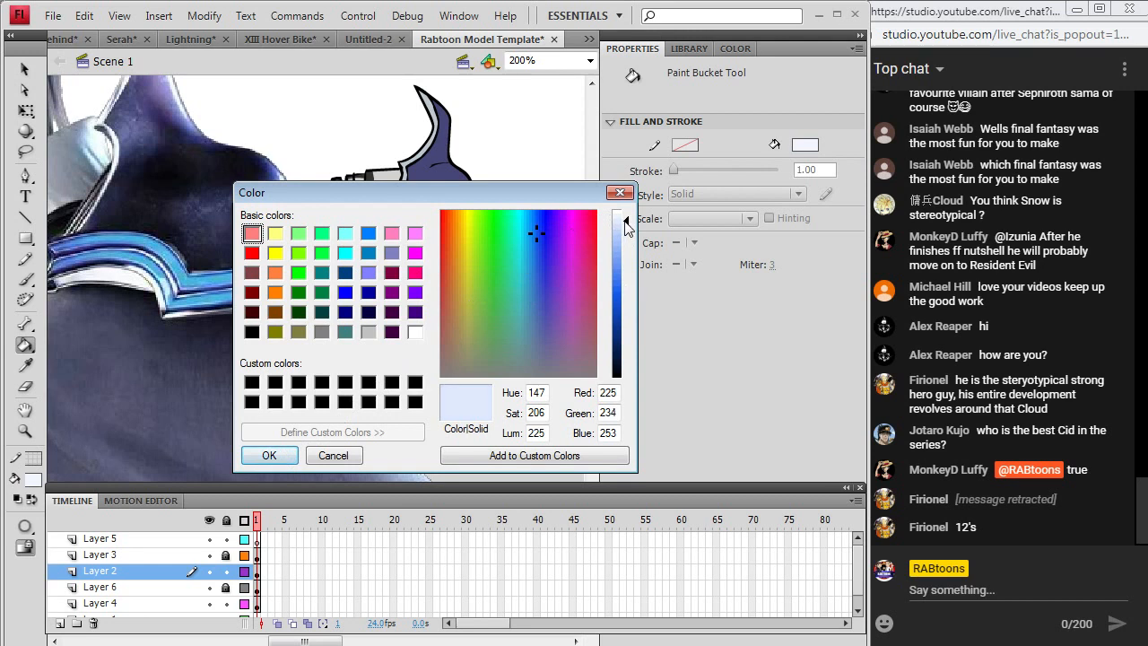
pyautogui.click(292, 455)
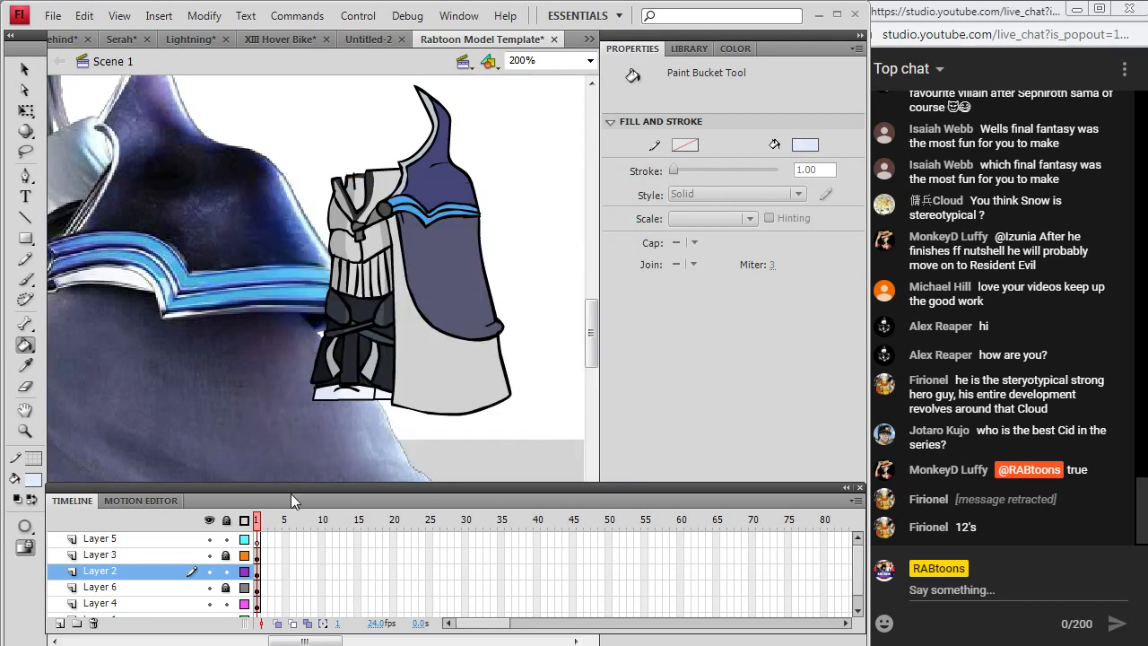
# Sample the cape's muted purple, darken it and fill the cape's inner edge strip as a shadow.
pyautogui.press('i')
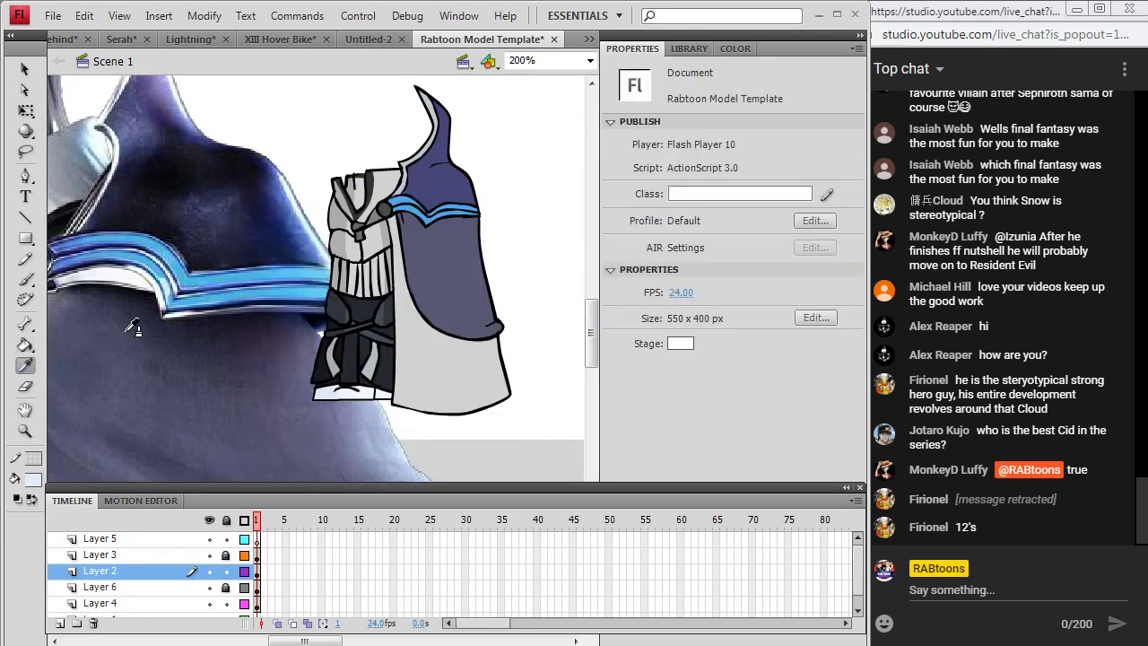
pyautogui.click(462, 251)
pyautogui.click(36, 480)
pyautogui.click(312, 276)
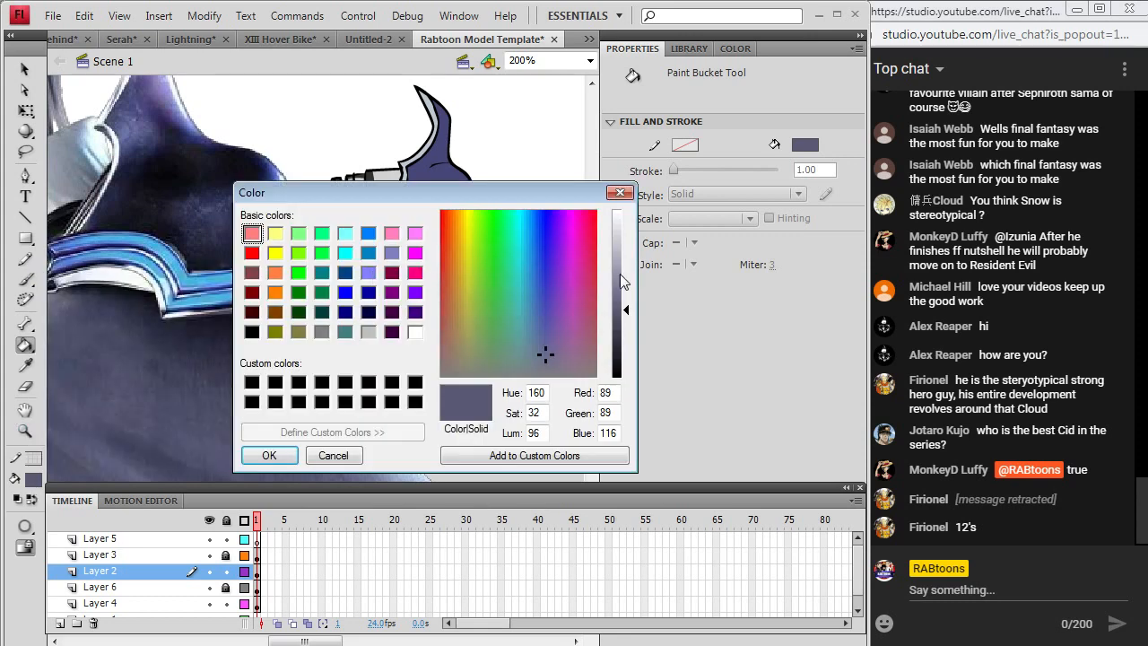
pyautogui.click(624, 326)
pyautogui.click(269, 455)
pyautogui.click(408, 269)
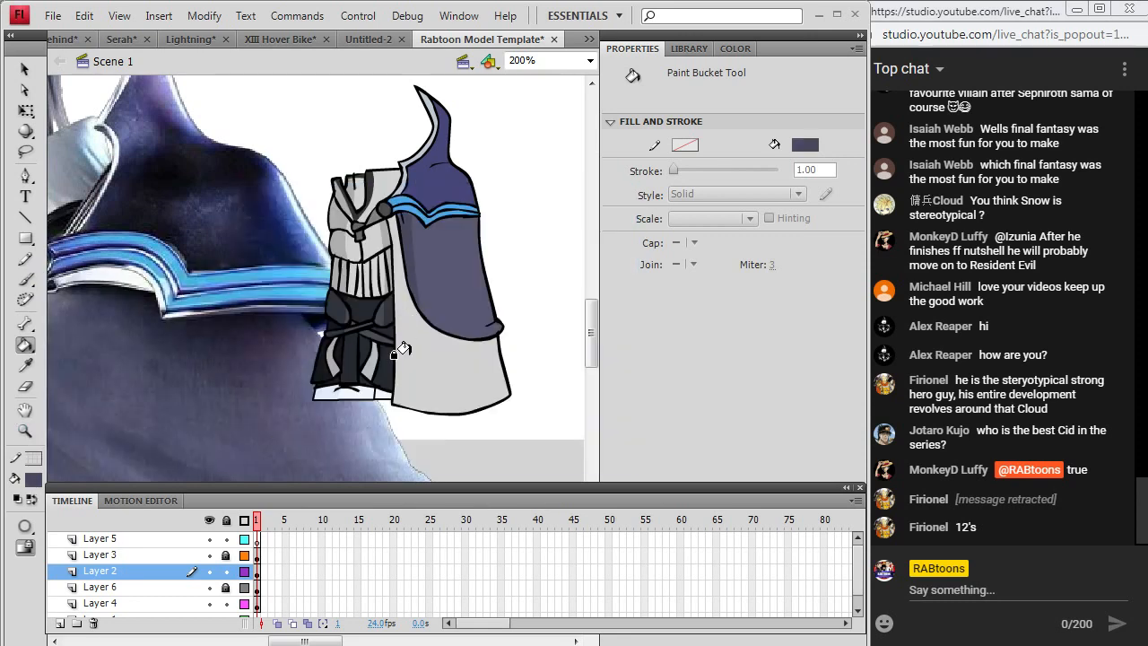
# Sample the light grey of the cape's lower lining, darken it to RGB 181, 181, 181 and fill the lining's inner edge as a shadow.
pyautogui.press('i')
pyautogui.click(454, 360)
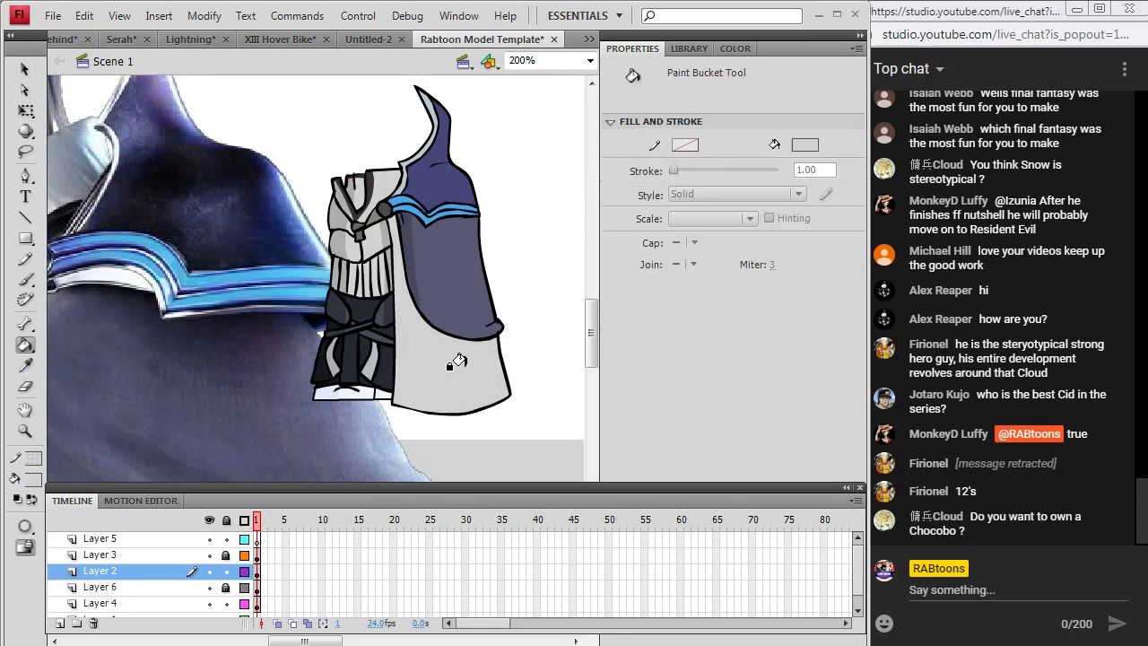
pyautogui.click(36, 480)
pyautogui.click(303, 279)
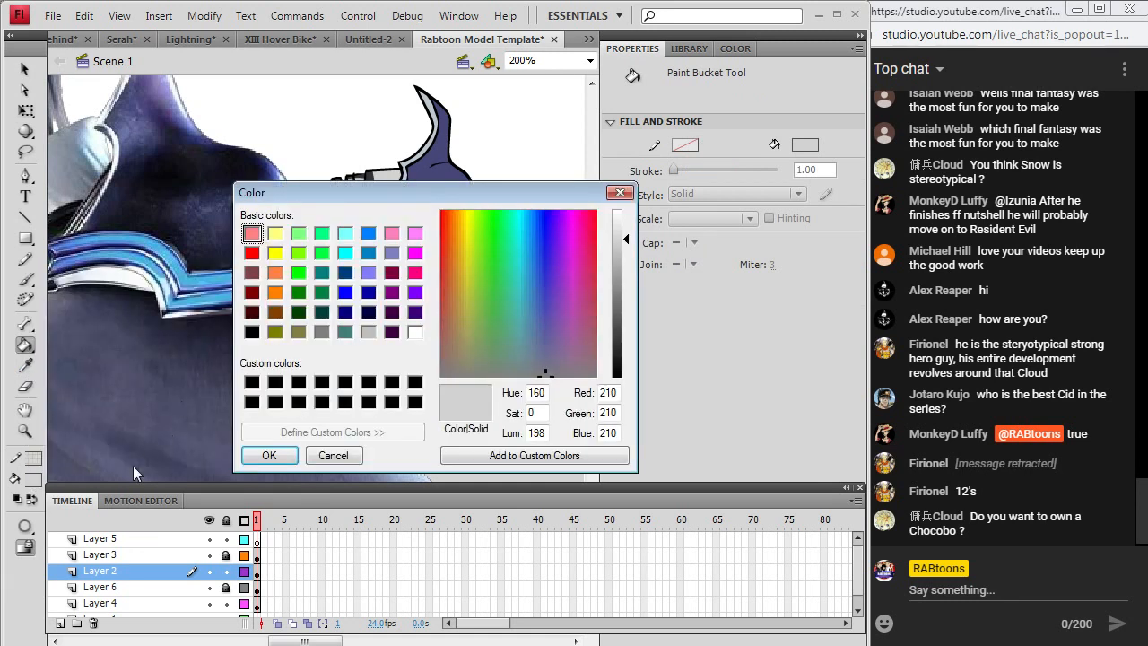
pyautogui.click(625, 259)
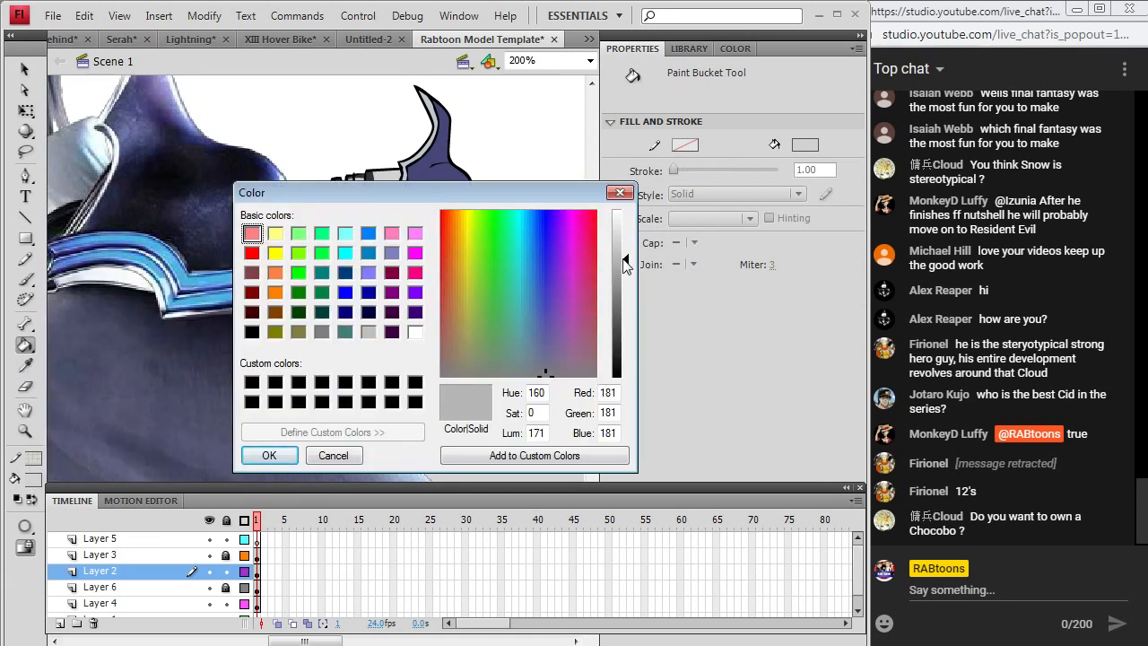
pyautogui.click(269, 455)
pyautogui.click(402, 361)
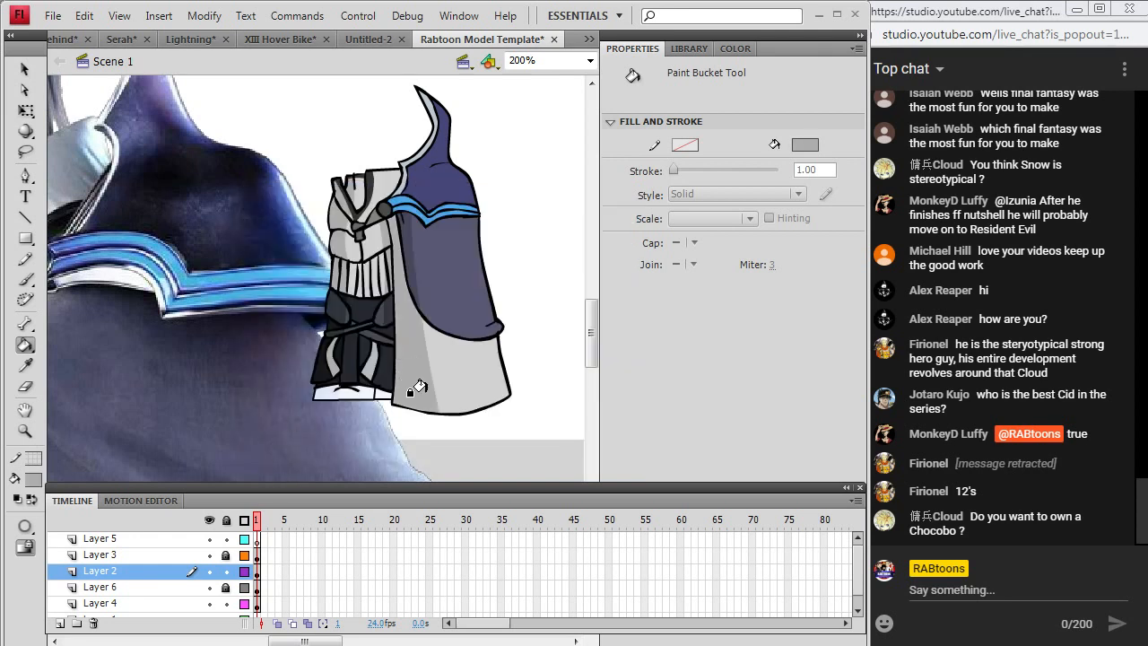
# Sample the indigo of the upper cape and darken it as the shadow fill colour for the shoulder section.
pyautogui.click(25, 365)
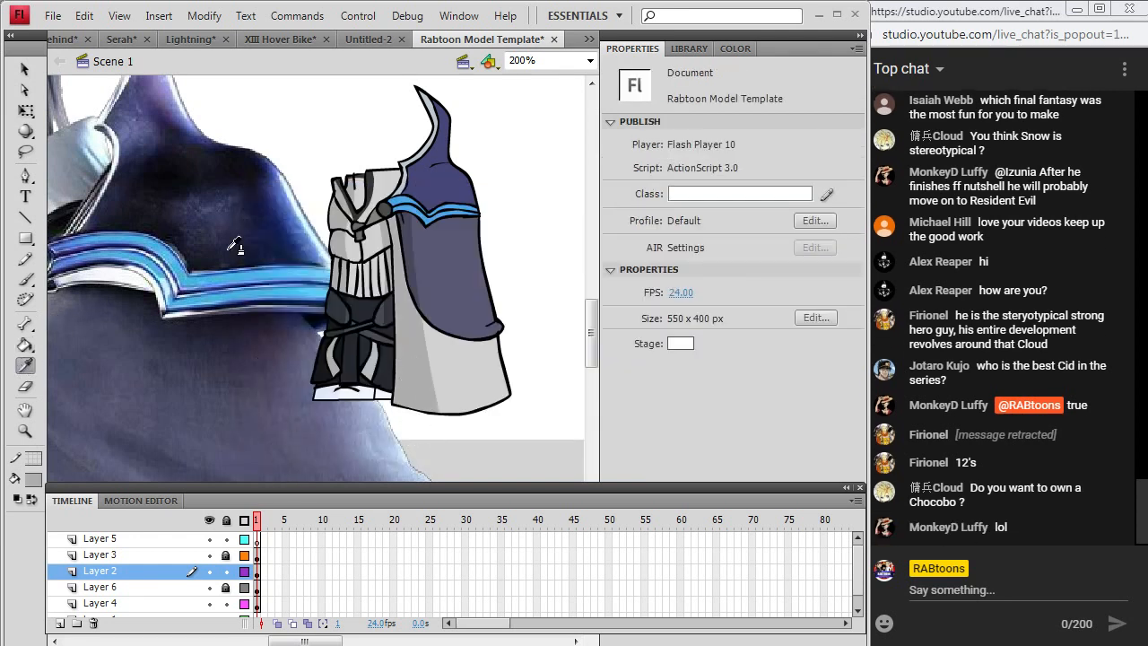
pyautogui.click(262, 259)
pyautogui.click(317, 279)
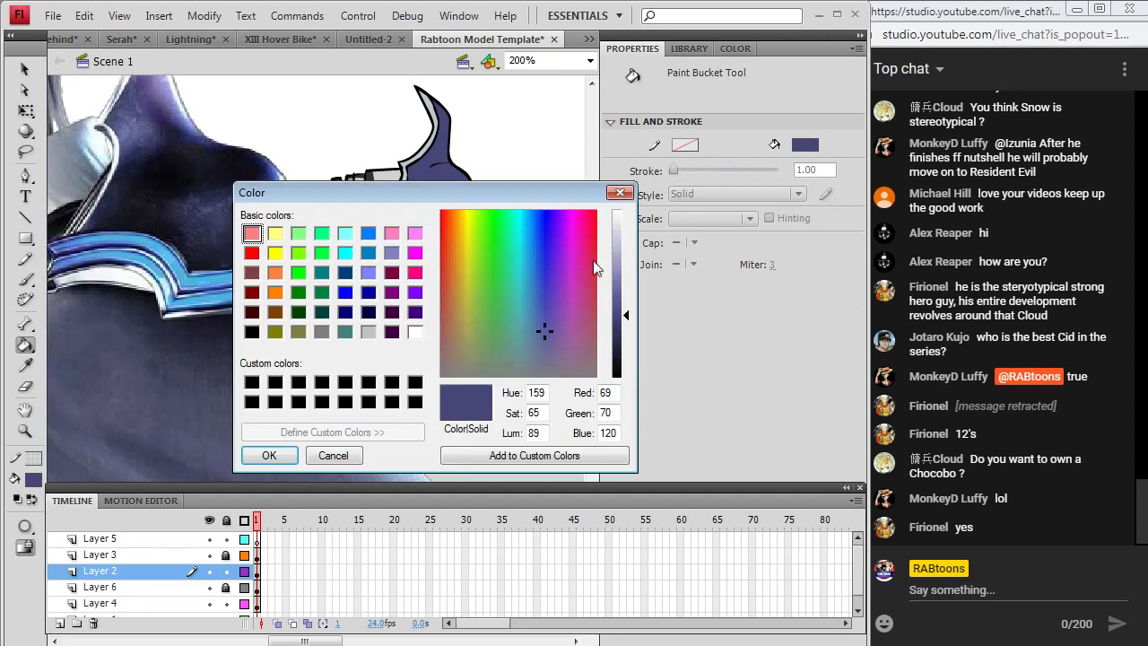
pyautogui.moveTo(628, 324); pyautogui.dragTo(628, 337)
pyautogui.click(259, 454)
pyautogui.click(411, 163)
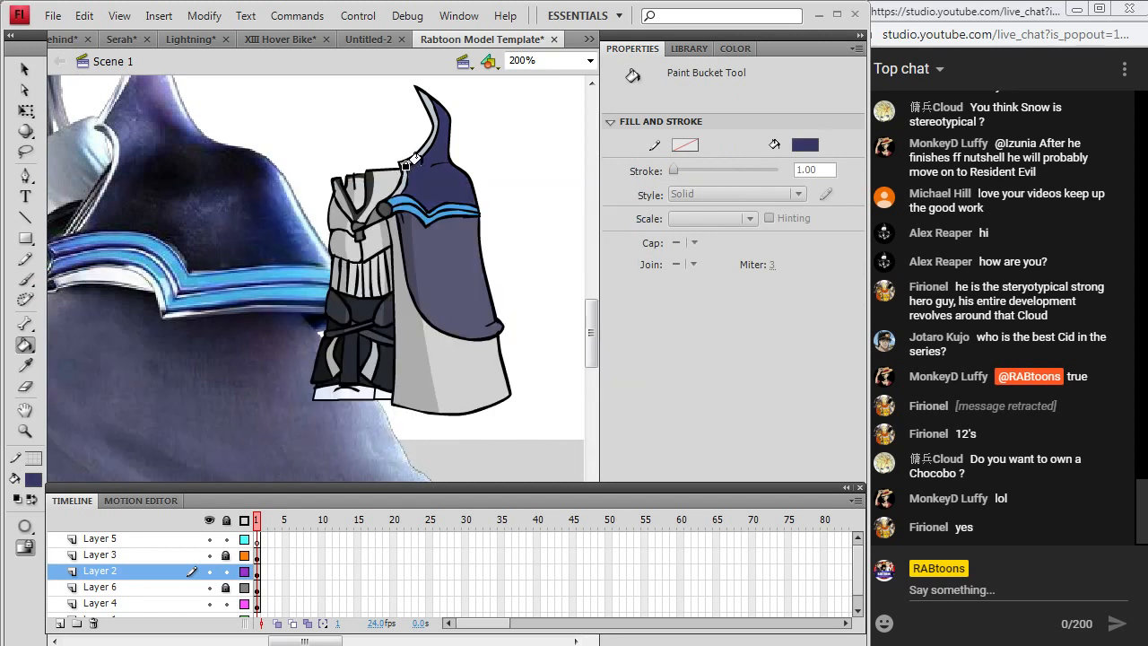
# Draw a pencil shading line up the upper cape from the blue trim to the collar for the dark indigo shadow.
pyautogui.press('y')
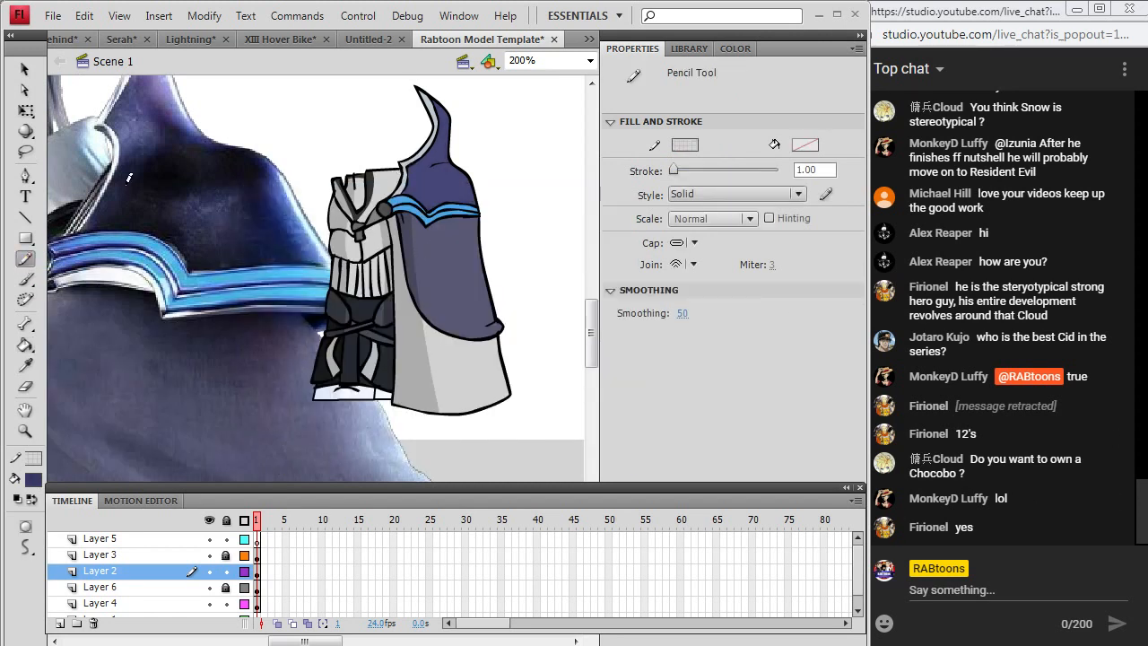
pyautogui.click(257, 571)
pyautogui.moveTo(419, 184)
pyautogui.mouseDown()
pyautogui.moveTo(413, 206)
pyautogui.moveTo(427, 124)
pyautogui.mouseUp()
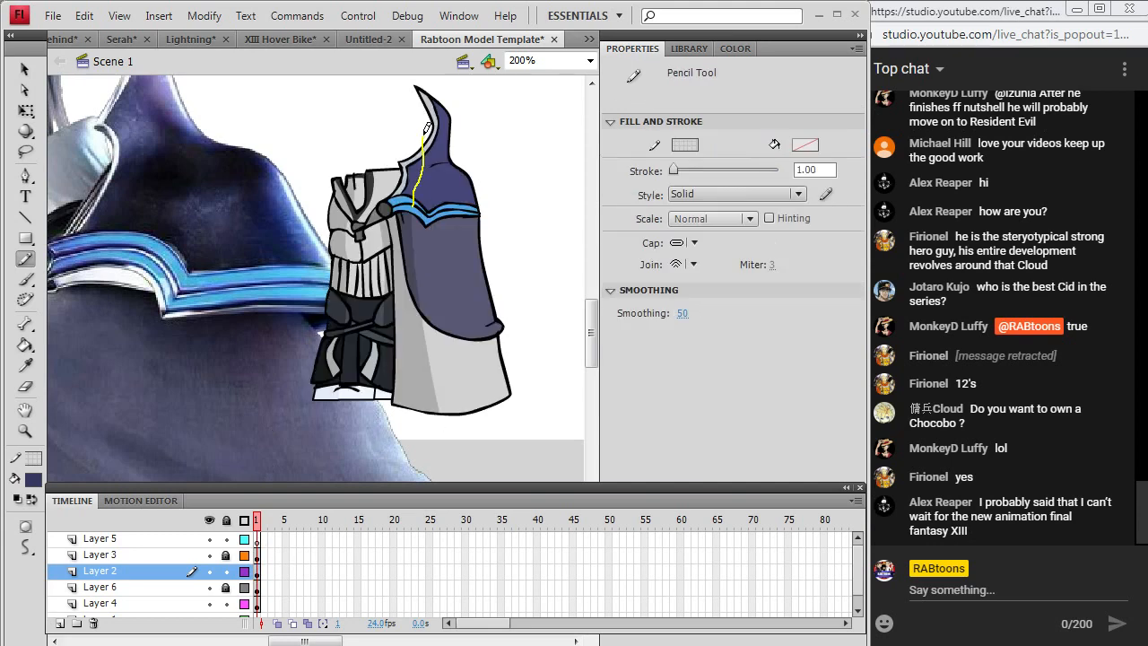
pyautogui.moveTo(418, 207)
pyautogui.mouseDown()
pyautogui.moveTo(417, 220)
pyautogui.moveTo(418, 180)
pyautogui.mouseUp()
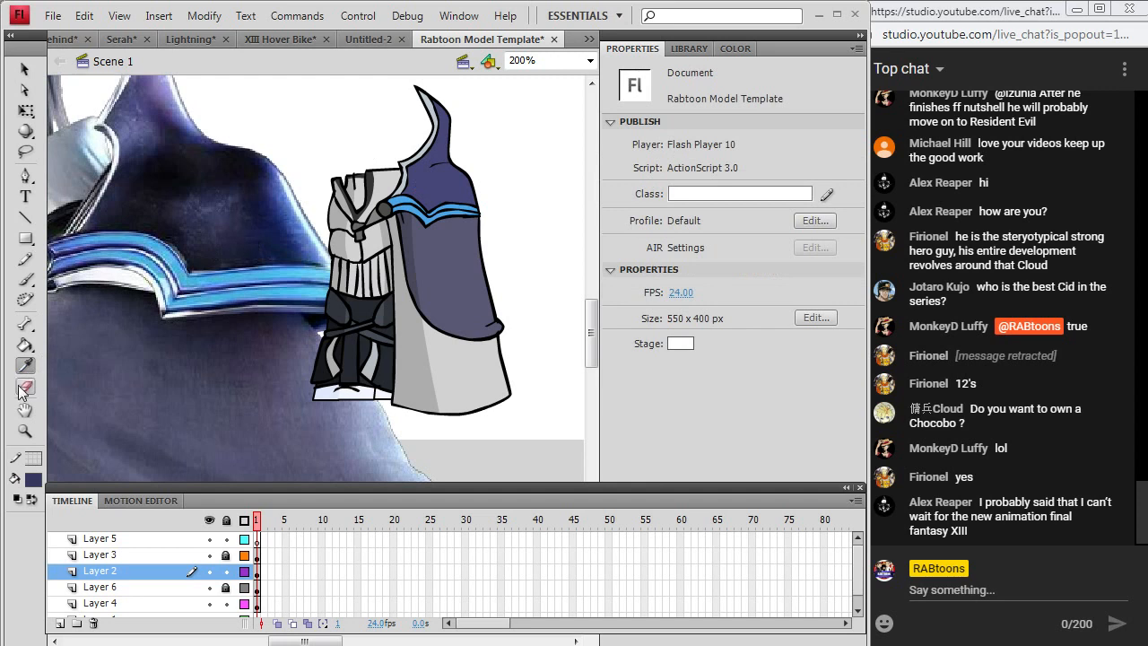
# Sample the shadow grey of the cape's lower lining as the fill colour for the collar's inner edge.
pyautogui.click(25, 345)
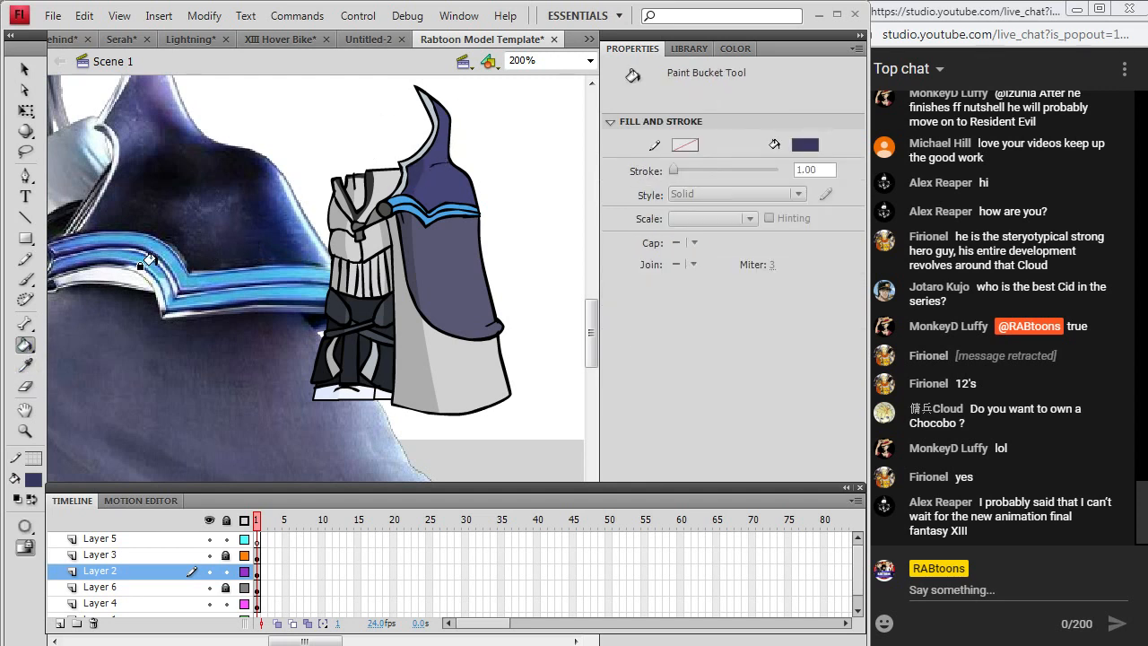
pyautogui.click(25, 365)
pyautogui.click(400, 340)
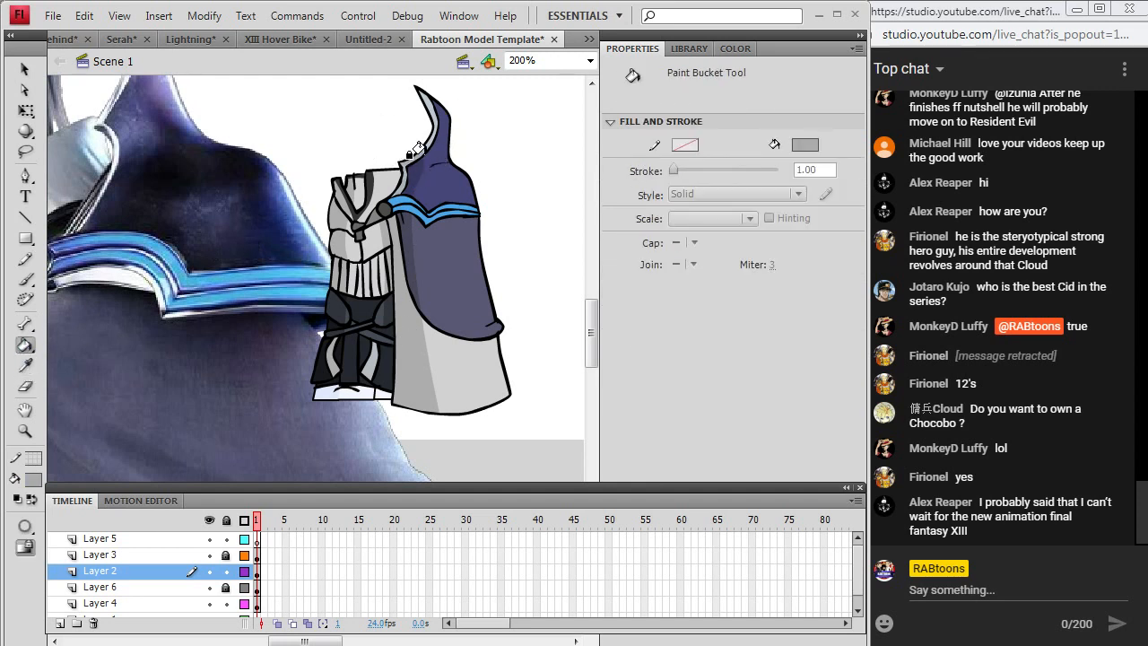
# Sample the light blue of the cape's trim and darken it to shade the trim's inner end.
pyautogui.click(26, 365)
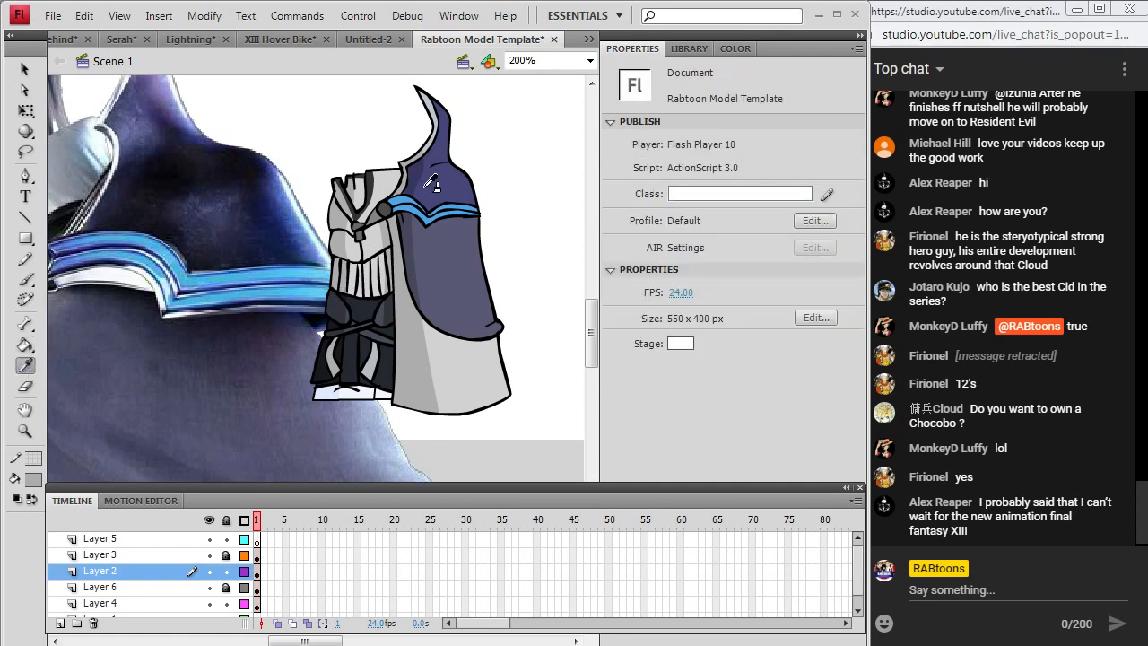
pyautogui.click(402, 204)
pyautogui.click(33, 479)
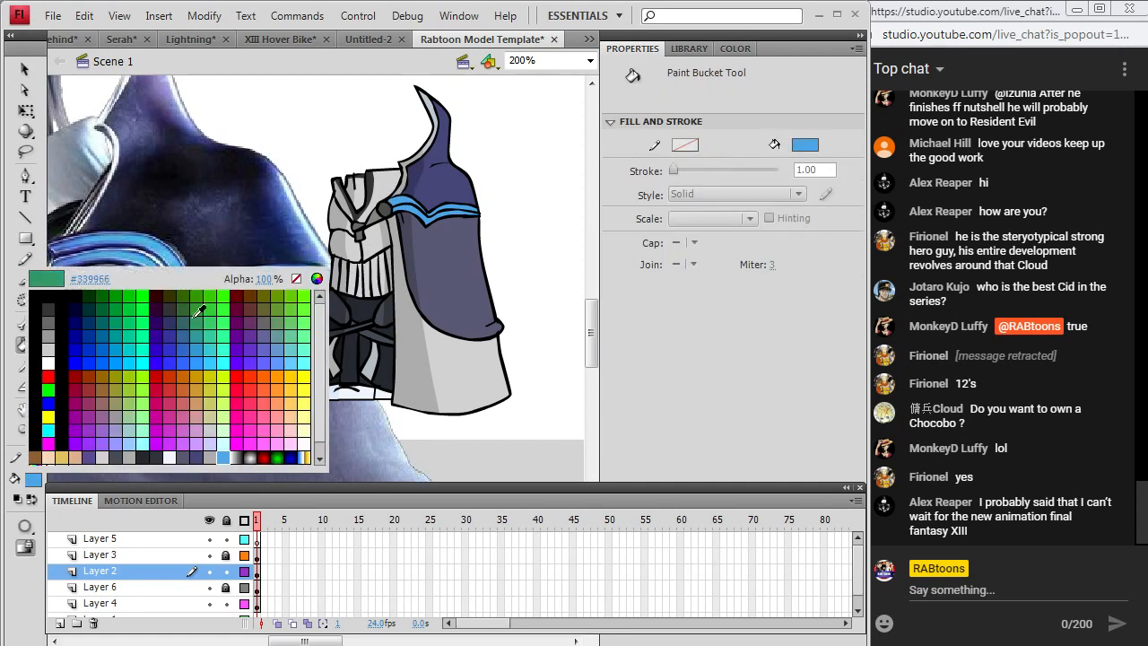
pyautogui.click(320, 275)
pyautogui.click(626, 307)
pyautogui.click(269, 454)
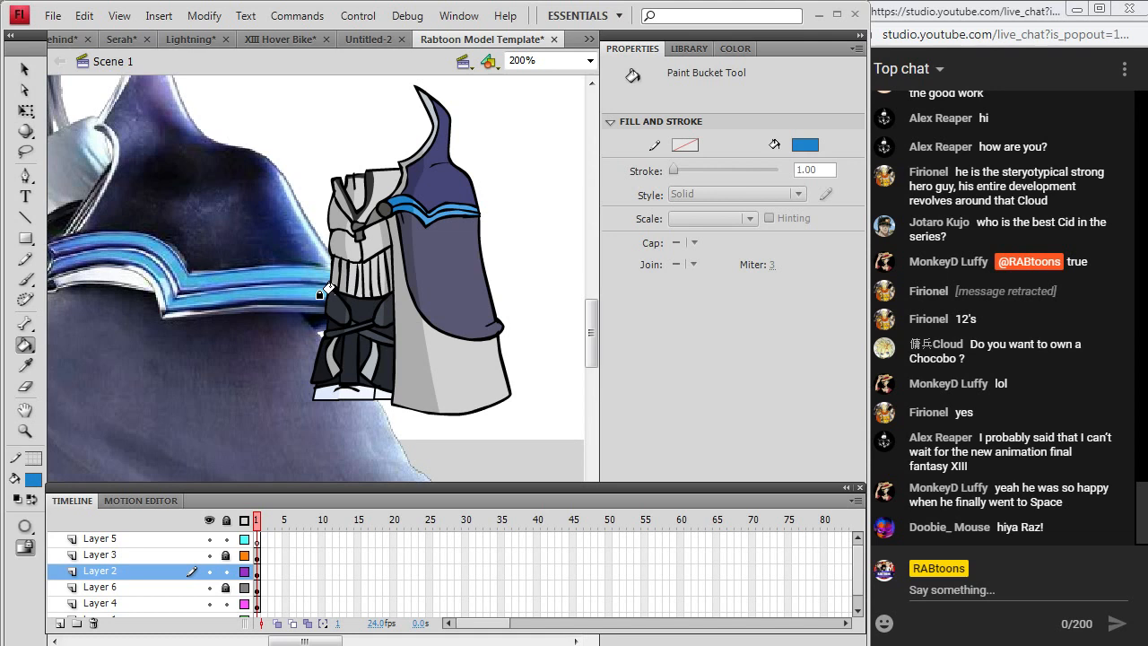
# Choose a light grey fill from the colour swatches and recolour the shaded part of the feet.
pyautogui.click(33, 480)
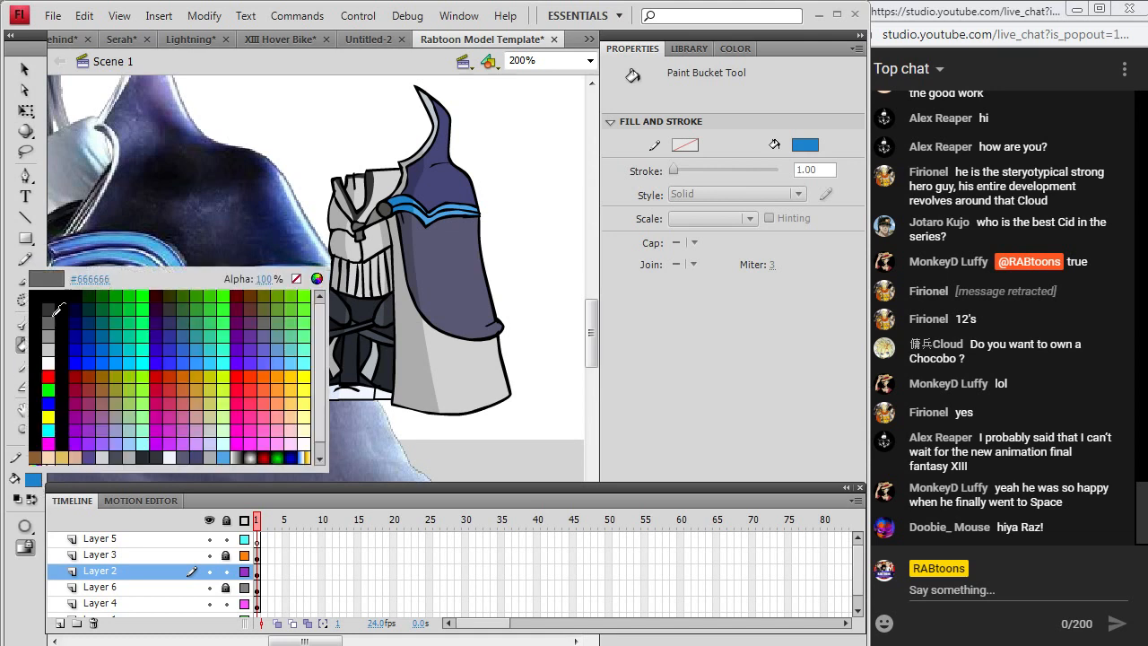
pyautogui.click(49, 341)
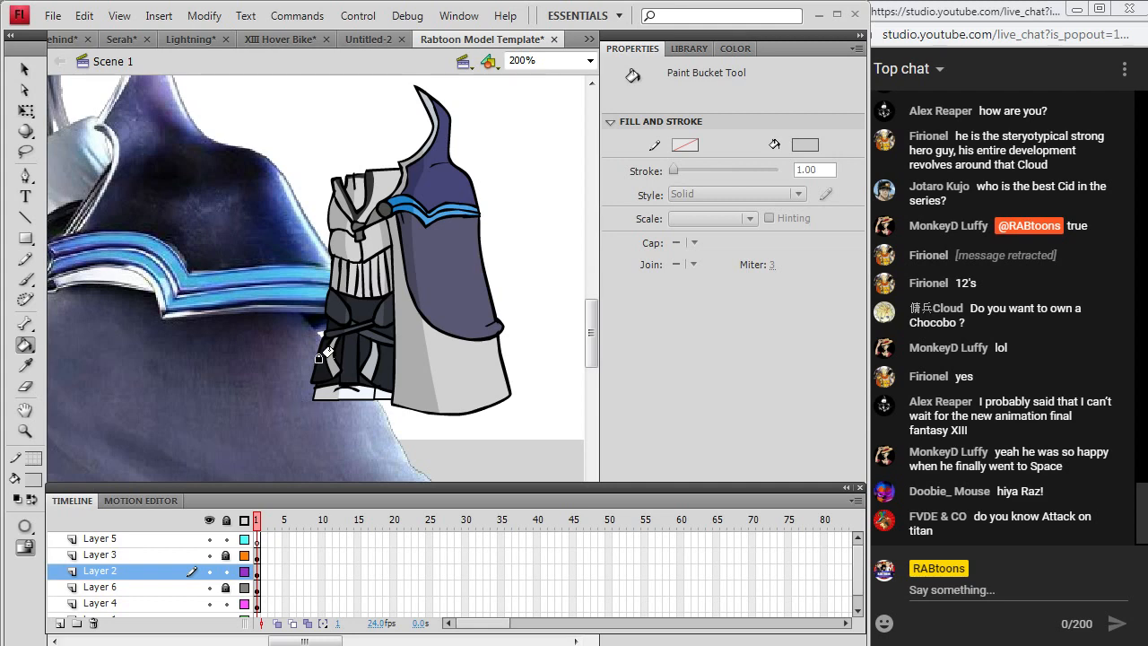
pyautogui.scroll(3, 367, 281)
pyautogui.scroll(6, 366, 281)
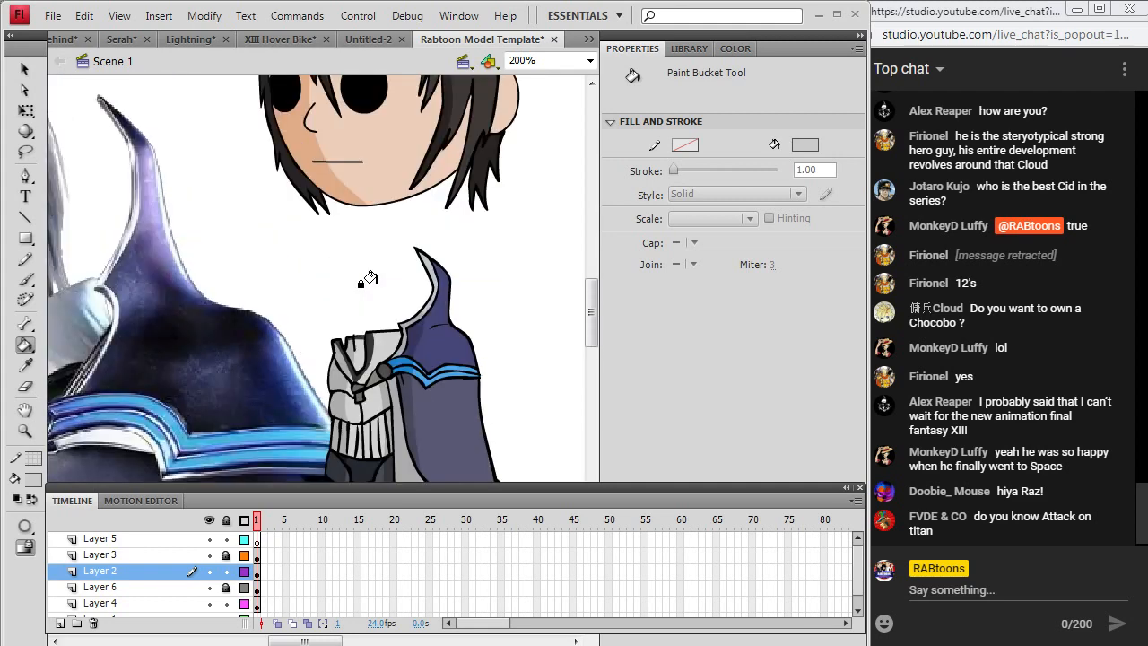
pyautogui.scroll(3, 369, 279)
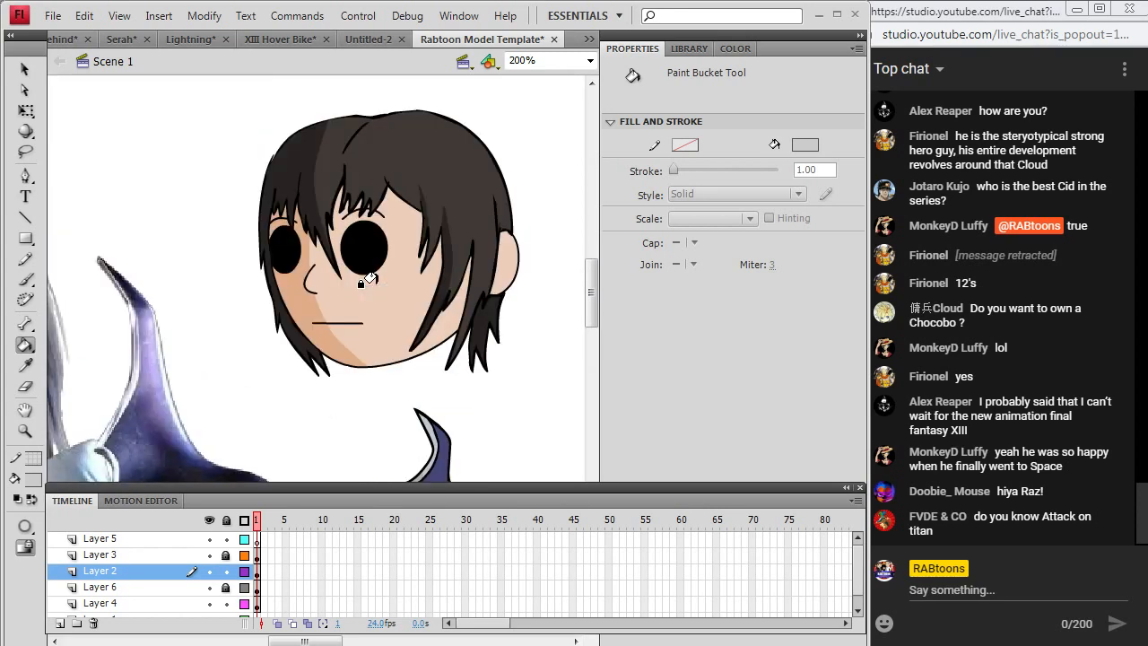
pyautogui.scroll(-6, 242, 247)
pyautogui.scroll(-9, 242, 248)
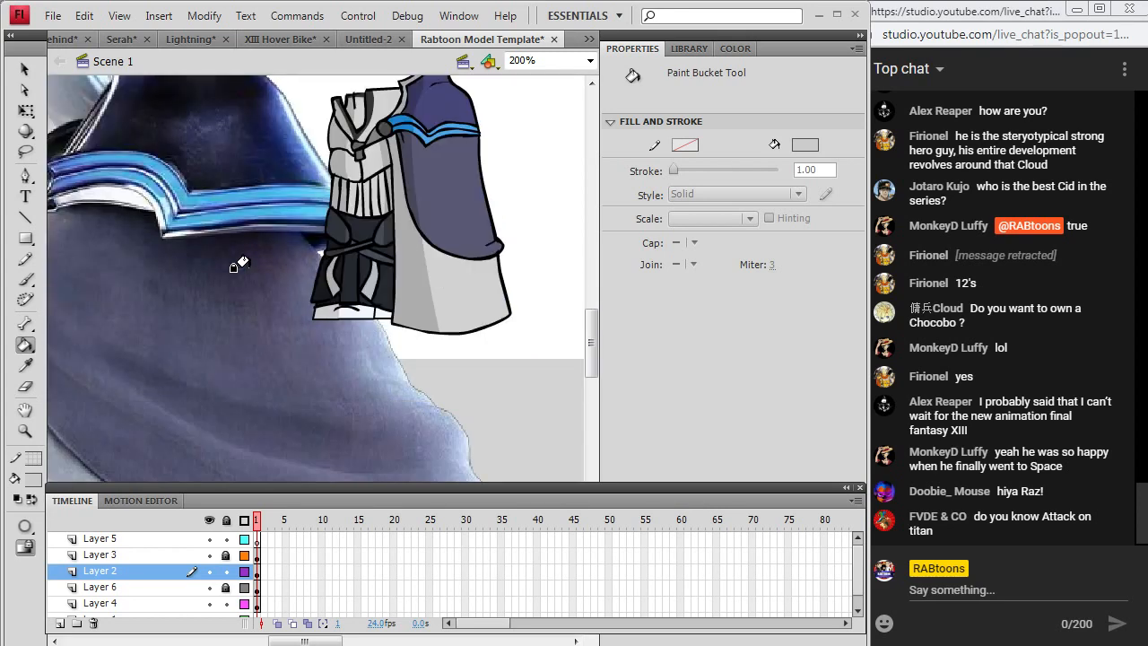
pyautogui.scroll(3, 235, 266)
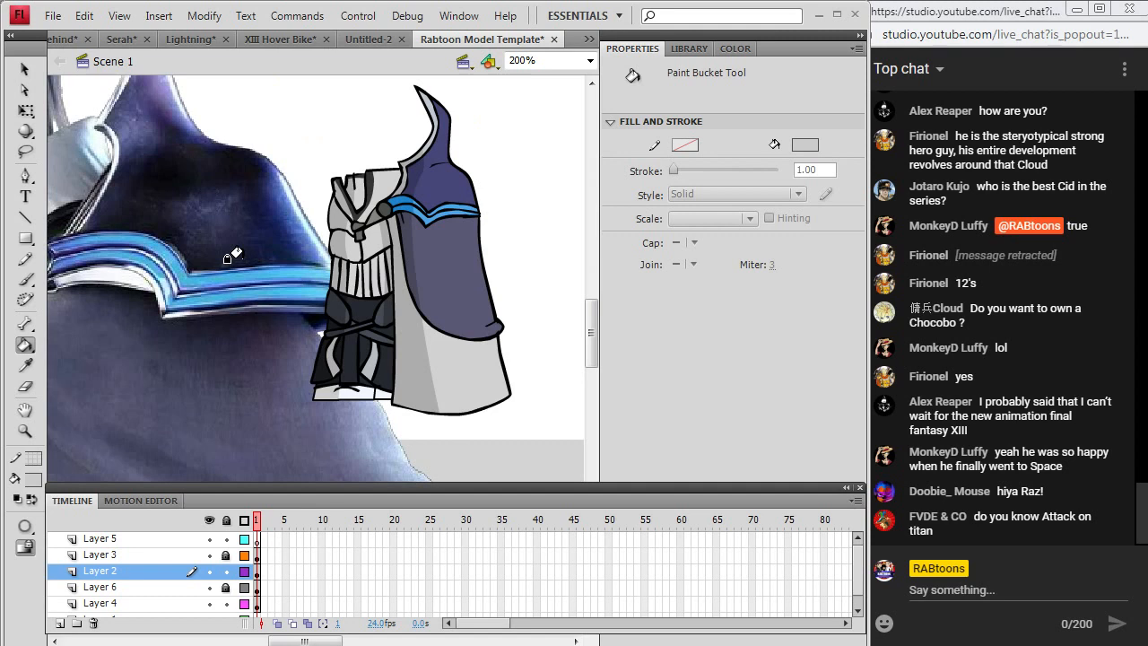
# Sample the feet's light grey, the legs' black and the dark slate as fill colours for touching up the legs.
pyautogui.click(25, 365)
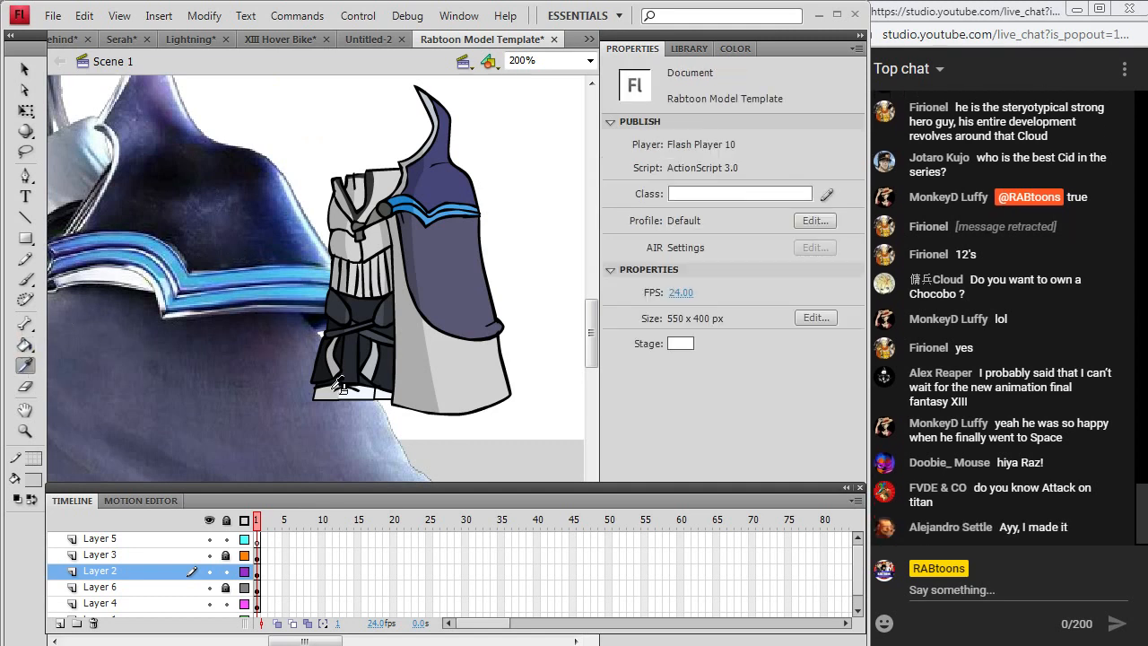
pyautogui.click(336, 388)
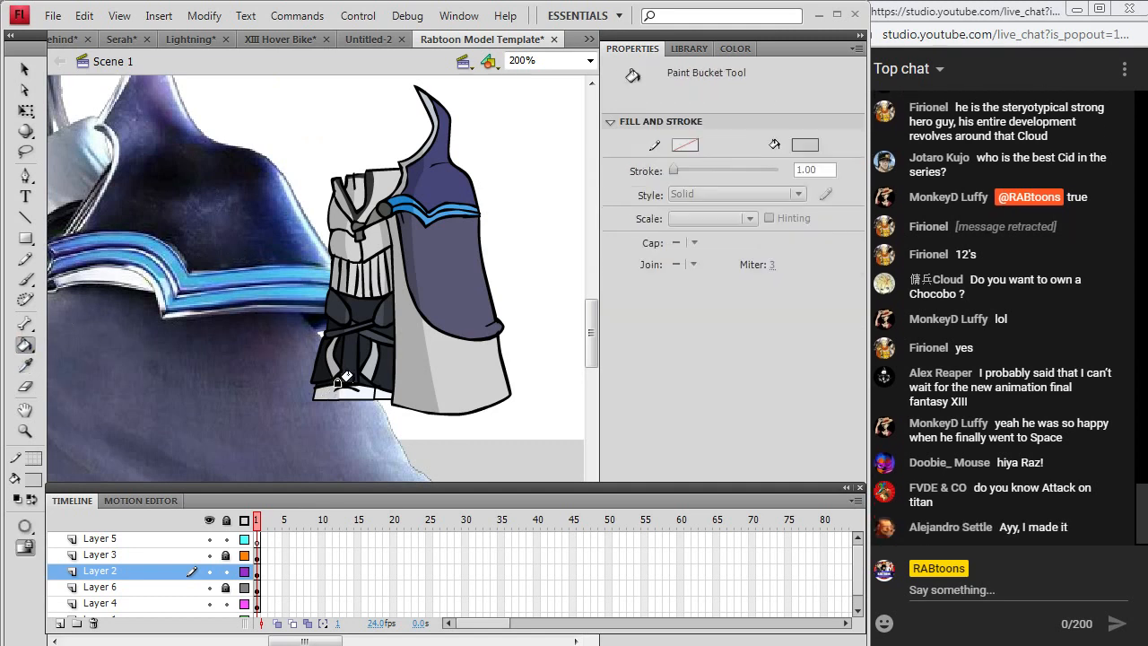
pyautogui.click(23, 363)
pyautogui.click(333, 370)
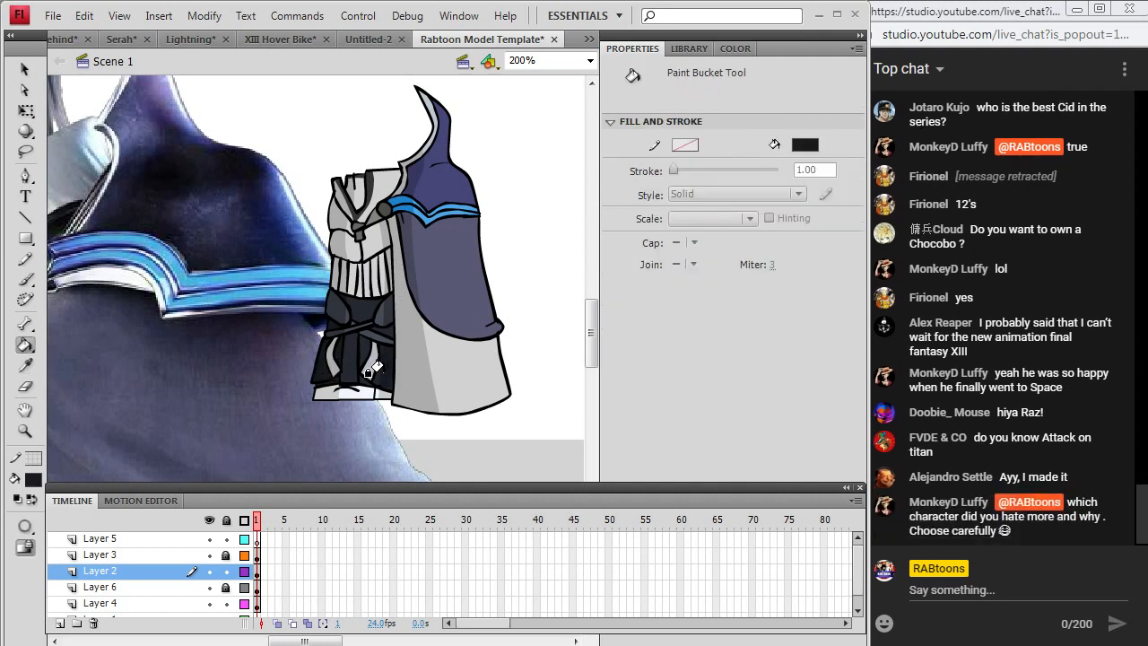
pyautogui.click(25, 365)
pyautogui.click(359, 337)
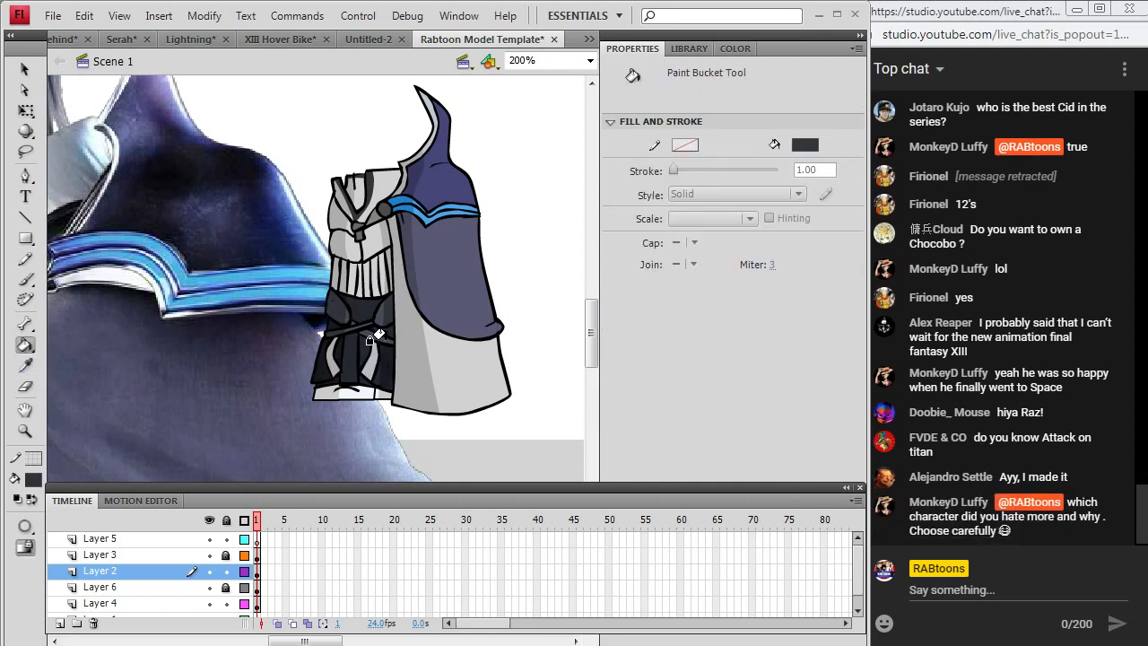
# Remove the reference artwork behind the character from the stage.
pyautogui.click(25, 72)
pyautogui.click(145, 159)
pyautogui.rightClick(145, 159)
pyautogui.click(180, 192)
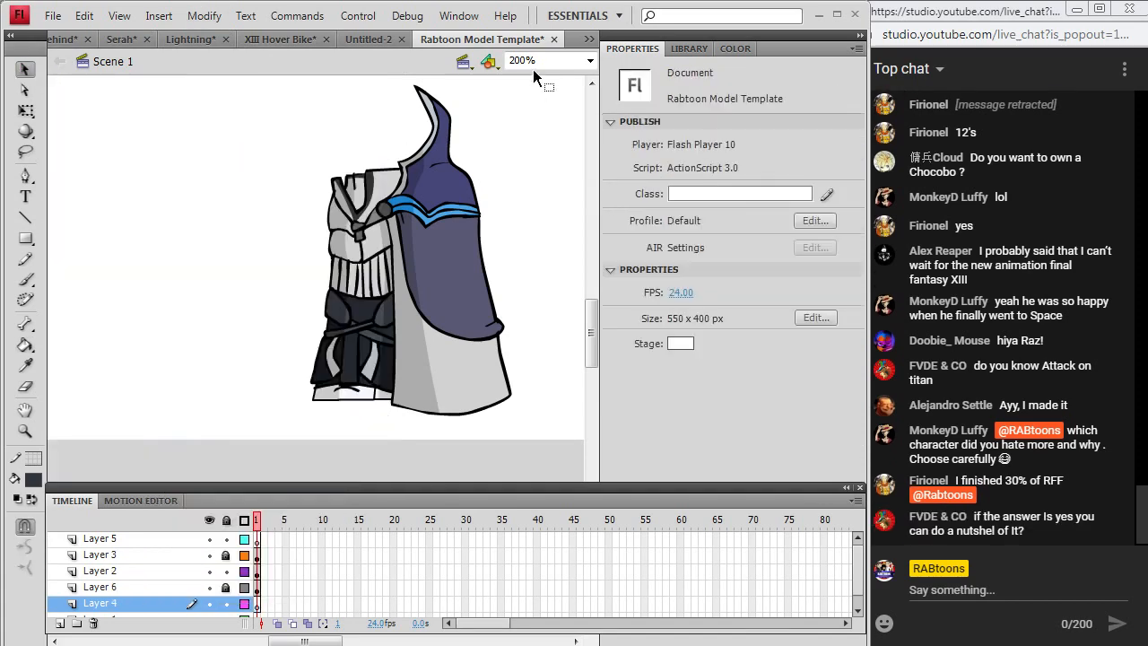
# Save the Rabtoon Model Template document with the shaded character.
pyautogui.scroll(5, 497, 206)
pyautogui.scroll(-3, 529, 170)
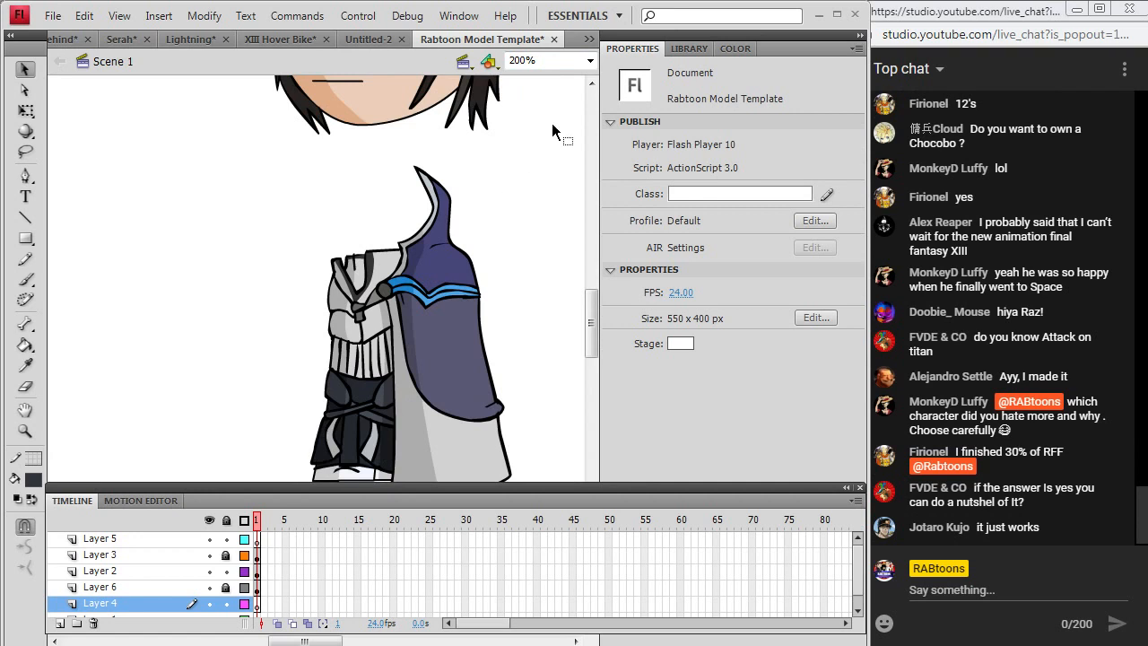
pyautogui.click(590, 60)
pyautogui.click(529, 199)
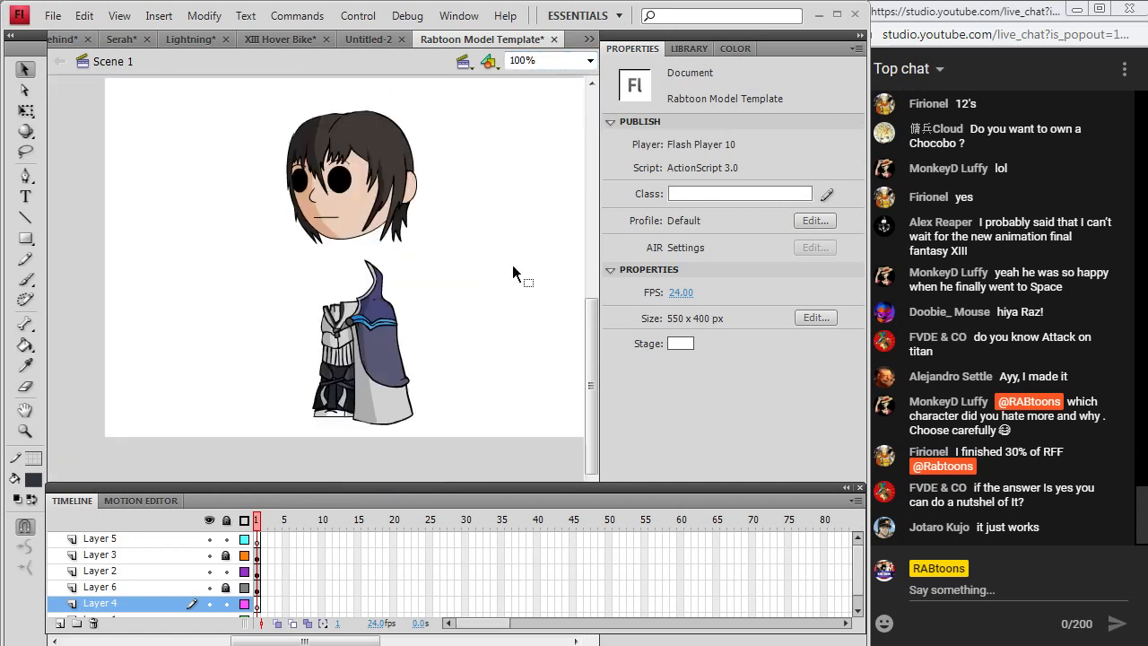
pyautogui.click(52, 15)
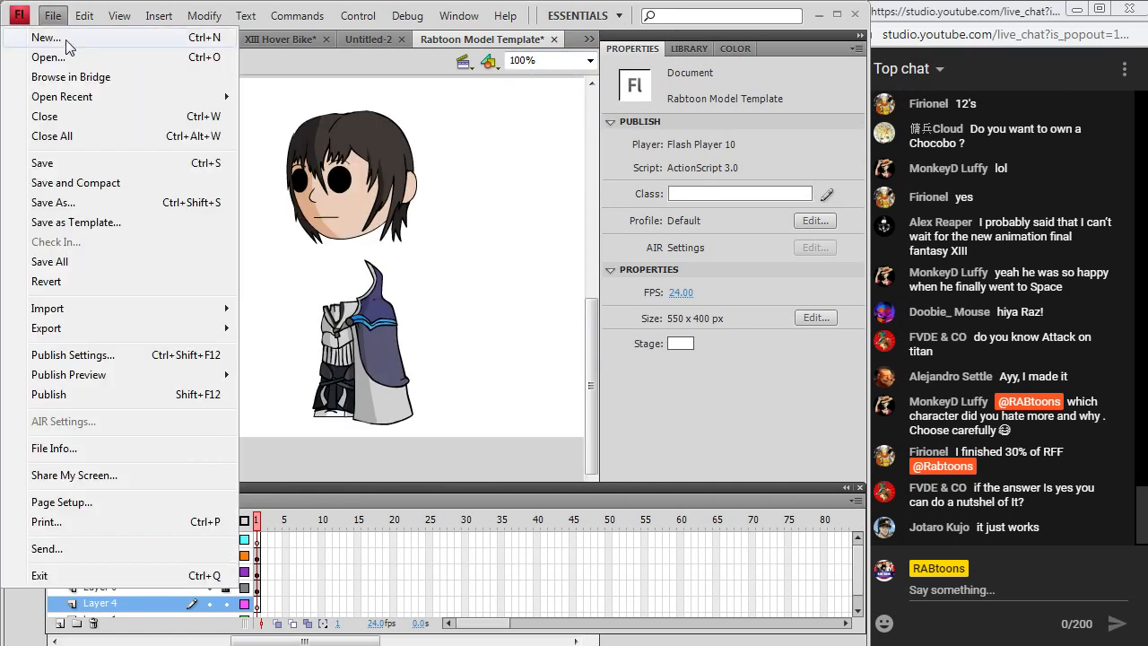
pyautogui.click(56, 169)
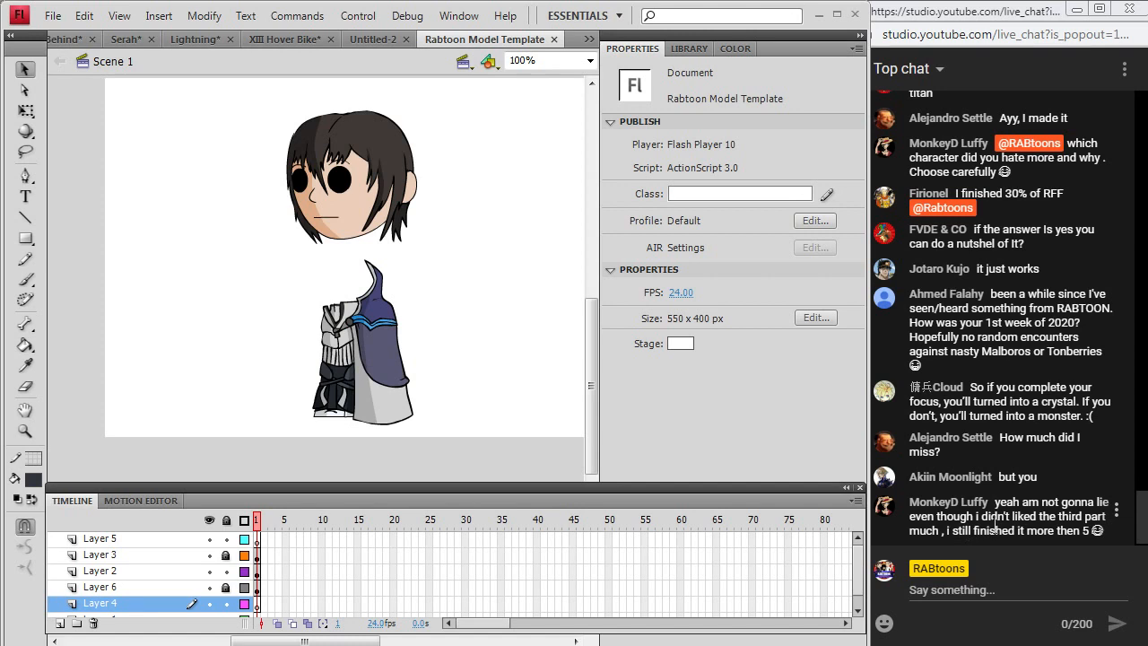
# Read back through the earlier messages in the live chat.
pyautogui.scroll(1, 995, 525)
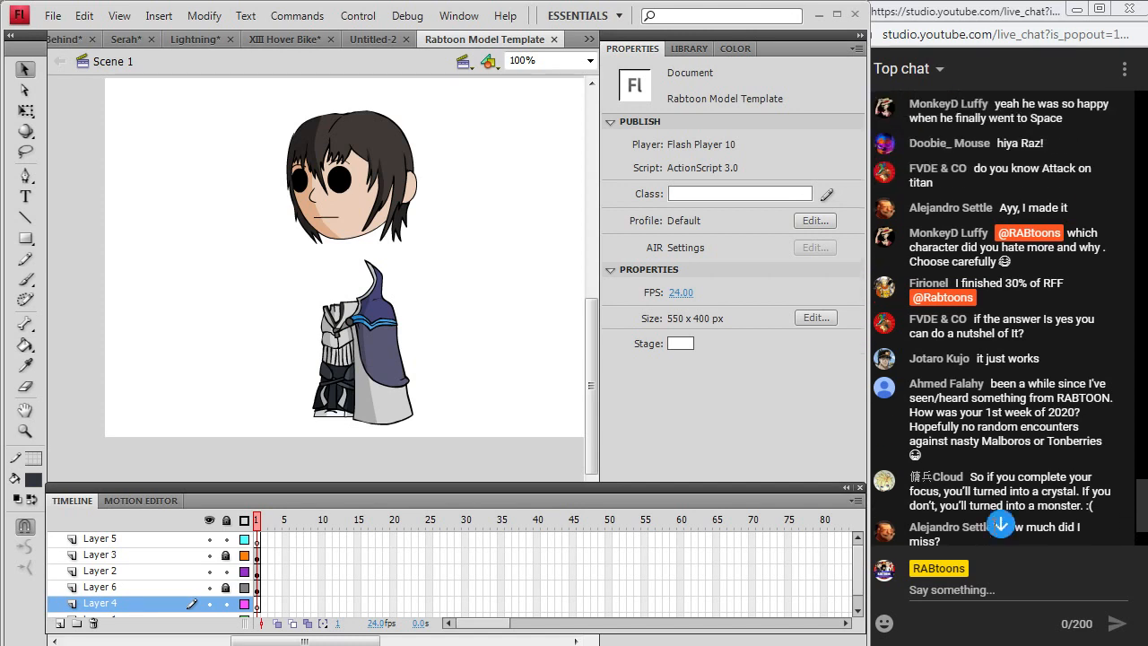
pyautogui.scroll(1, 1037, 403)
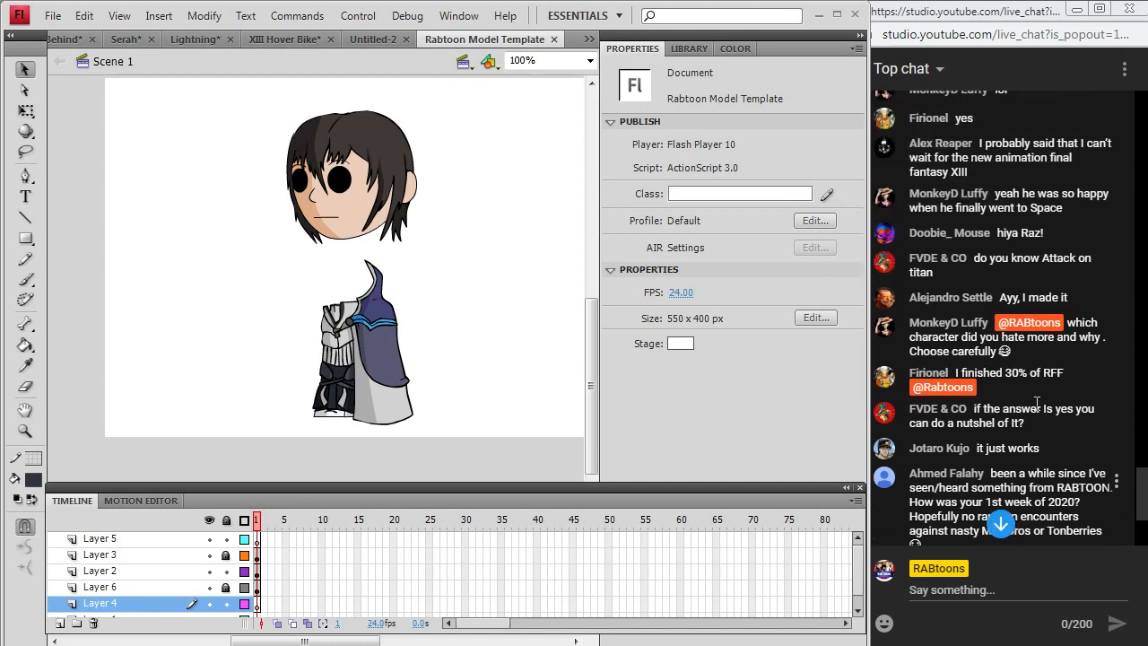
pyautogui.scroll(2, 1037, 404)
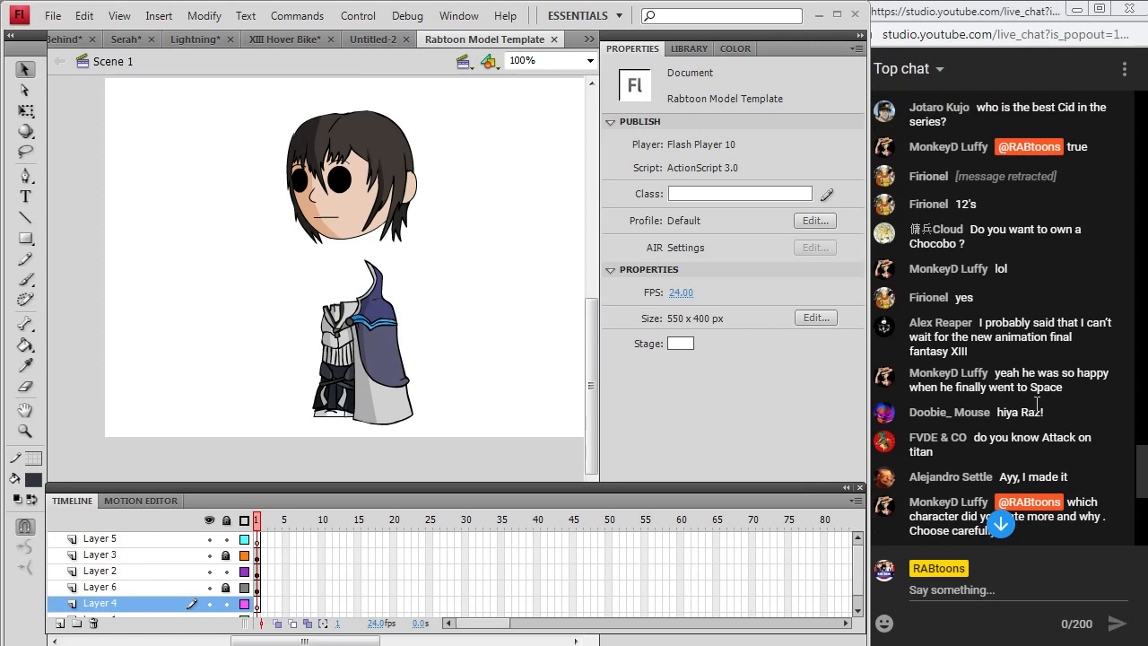
pyautogui.scroll(1, 1037, 403)
pyautogui.scroll(1, 1036, 404)
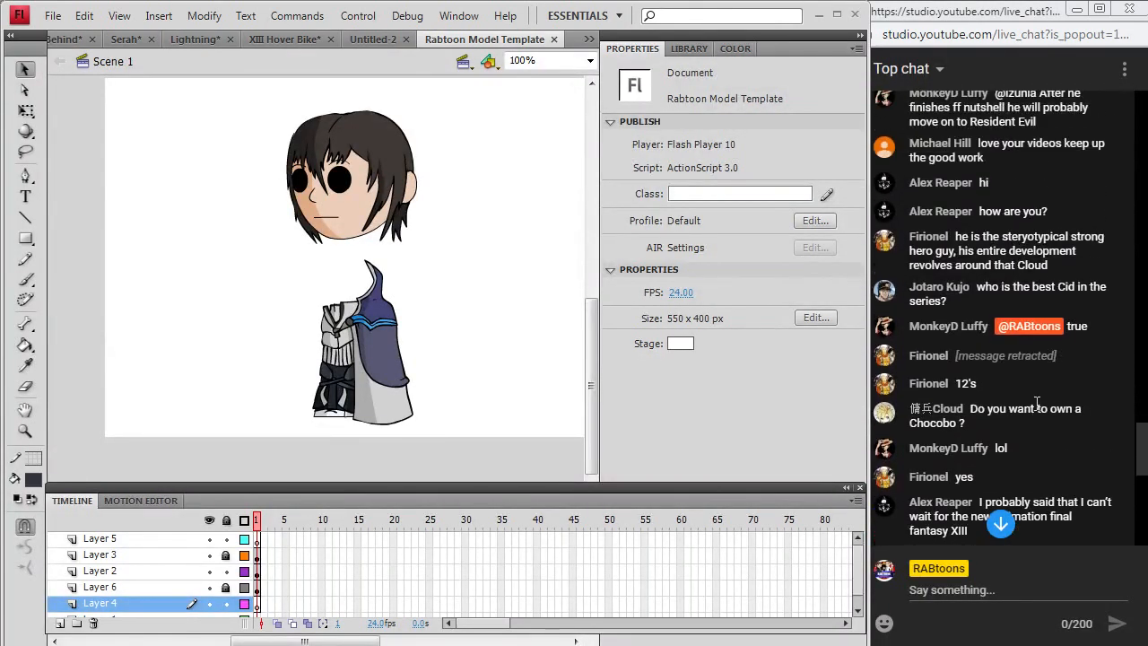
pyautogui.scroll(1, 1037, 403)
pyautogui.scroll(1, 1037, 403)
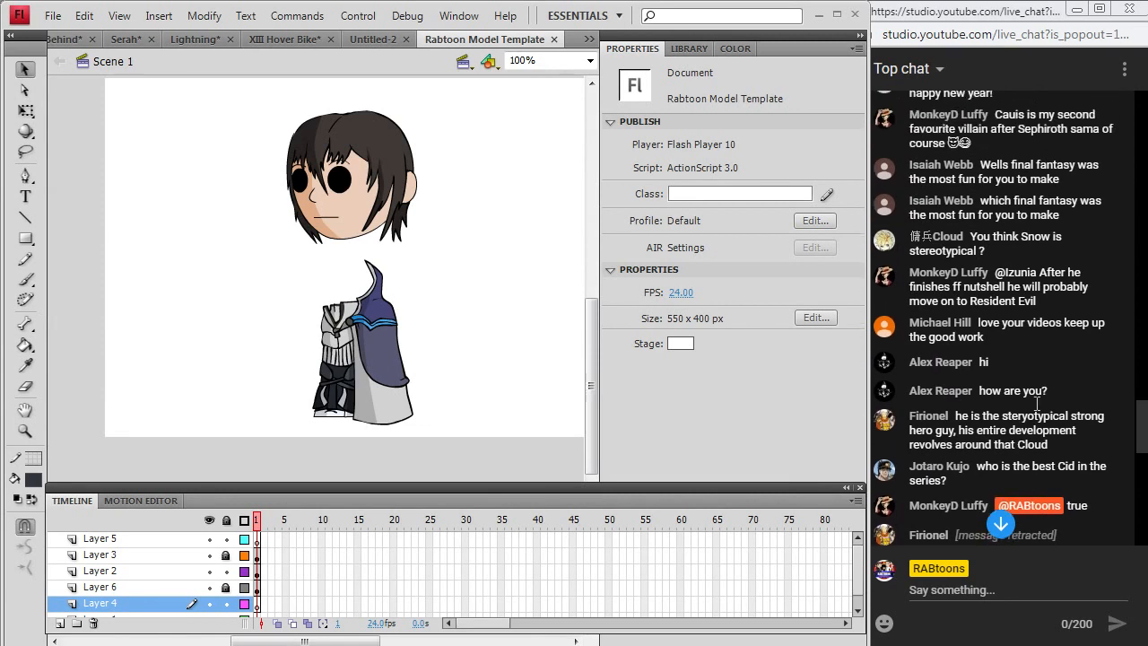
# Examine the older viewer comments further up in the live chat and return to the newest messages.
pyautogui.scroll(1, 1036, 404)
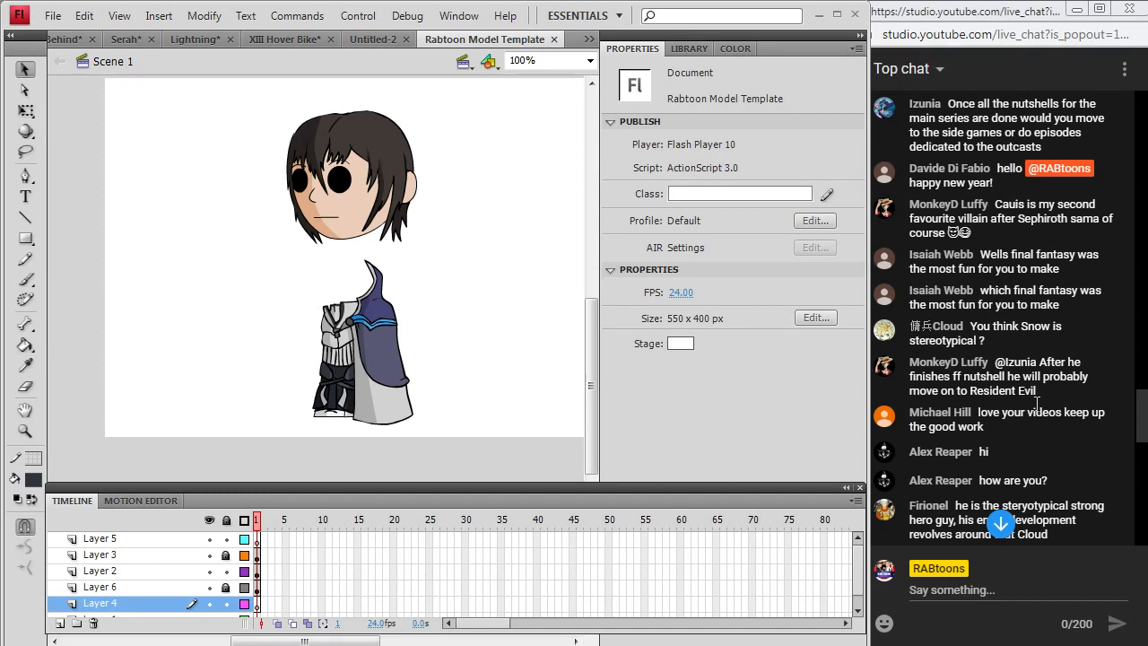
pyautogui.scroll(1, 1037, 404)
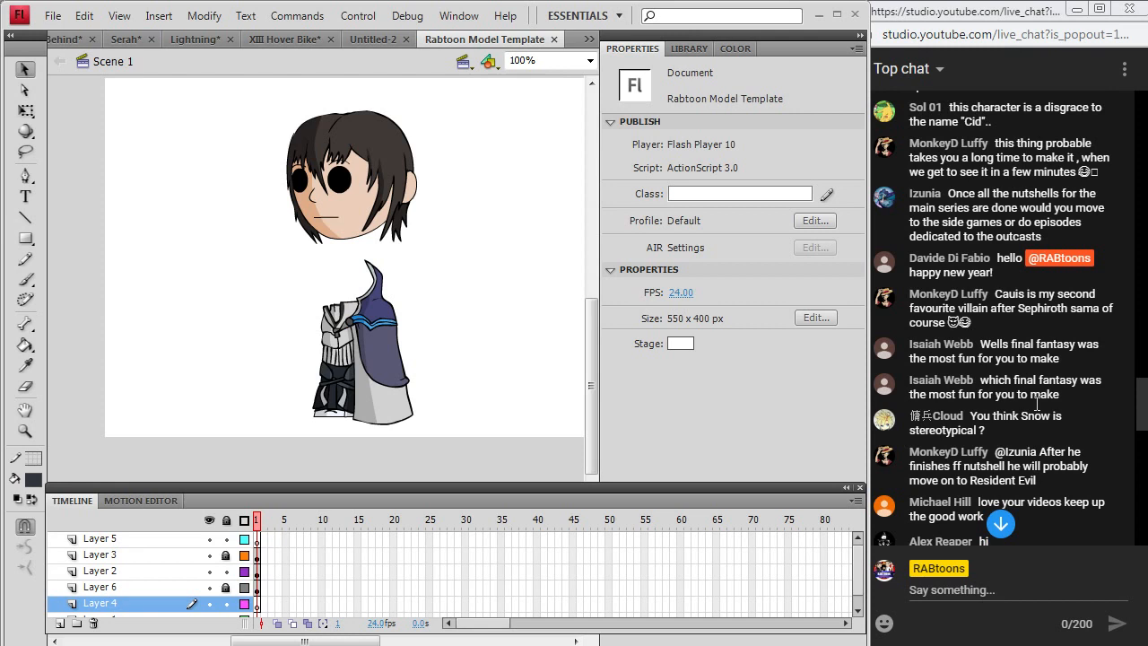
pyautogui.scroll(1, 1037, 403)
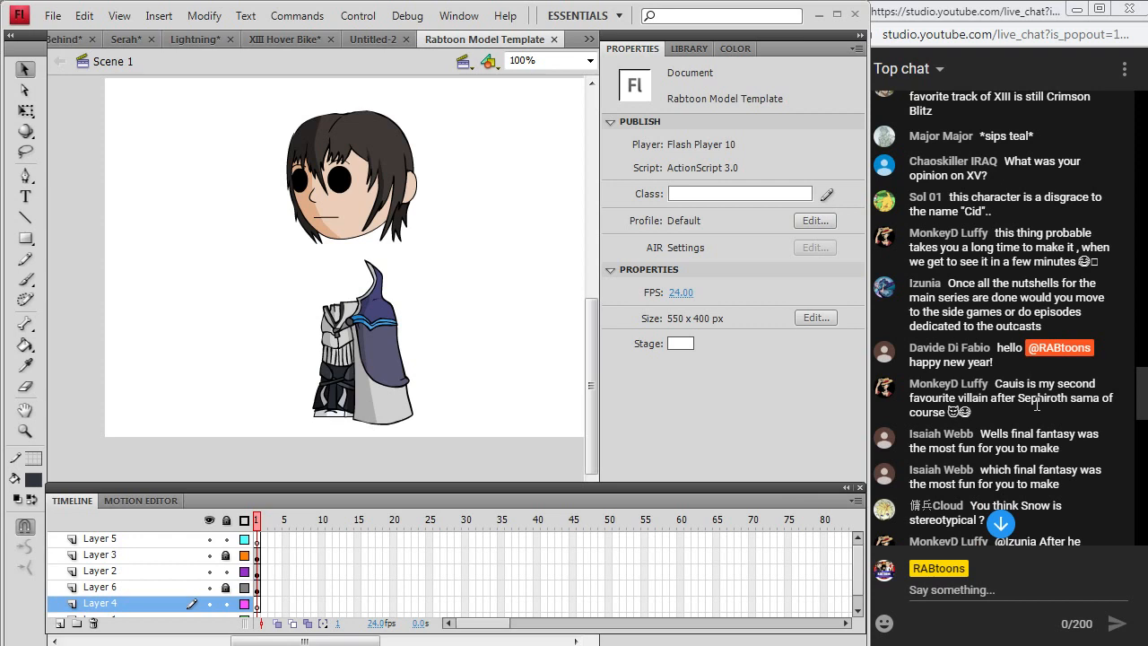
pyautogui.scroll(1, 1036, 403)
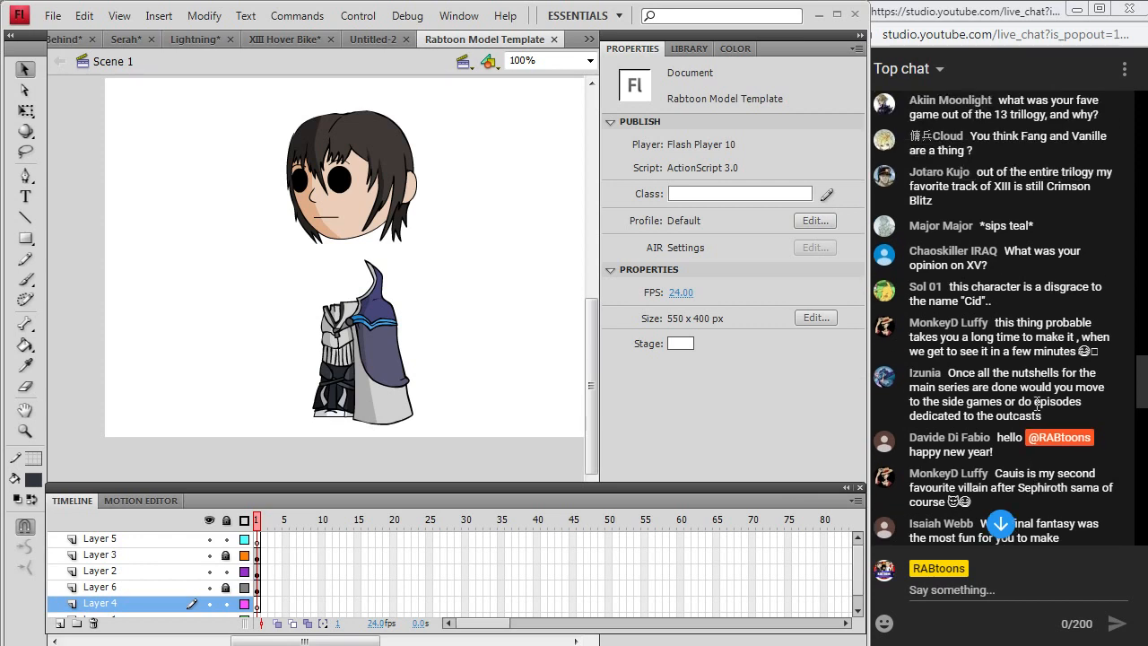
pyautogui.scroll(1, 1036, 403)
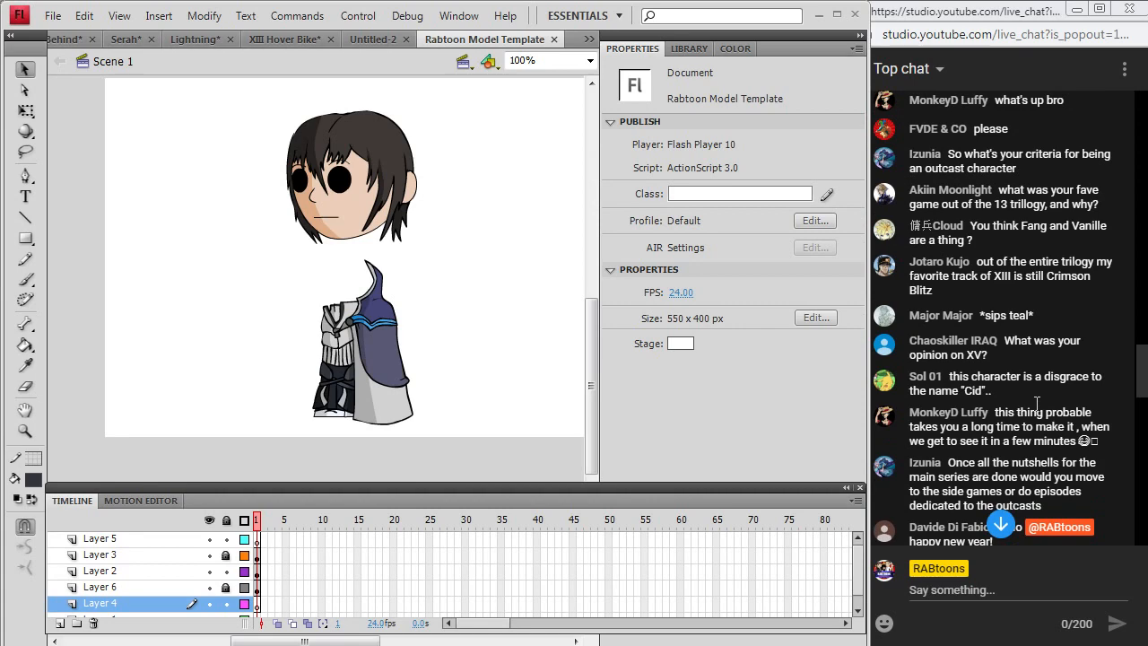
pyautogui.scroll(1, 1036, 404)
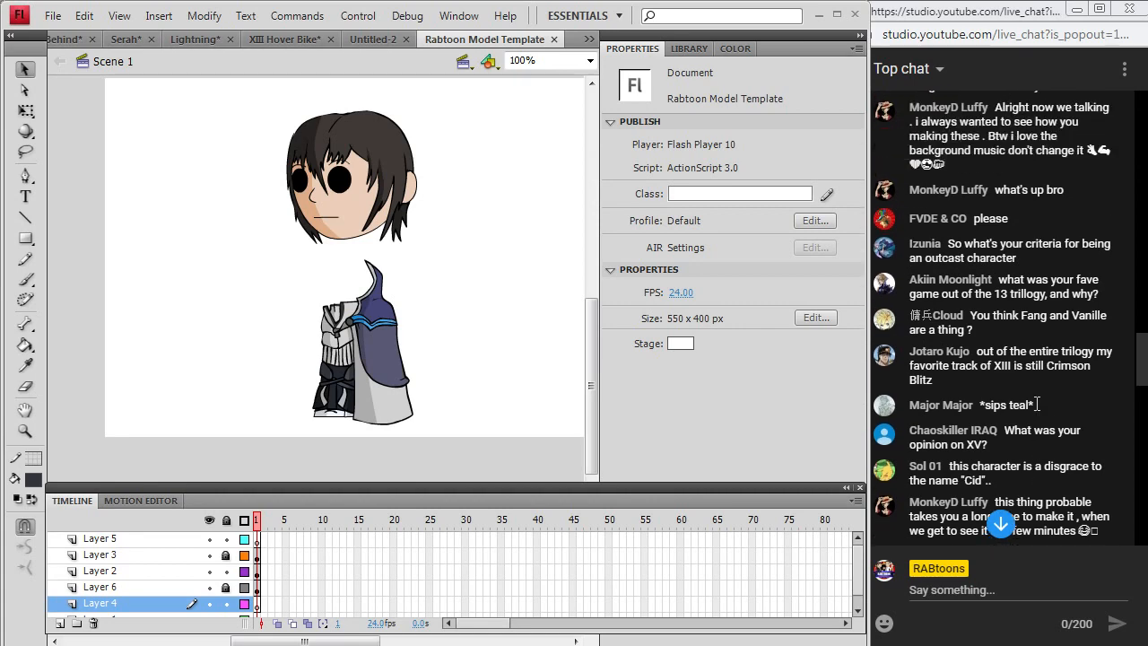
pyautogui.scroll(-10, 1037, 404)
pyautogui.click(1000, 524)
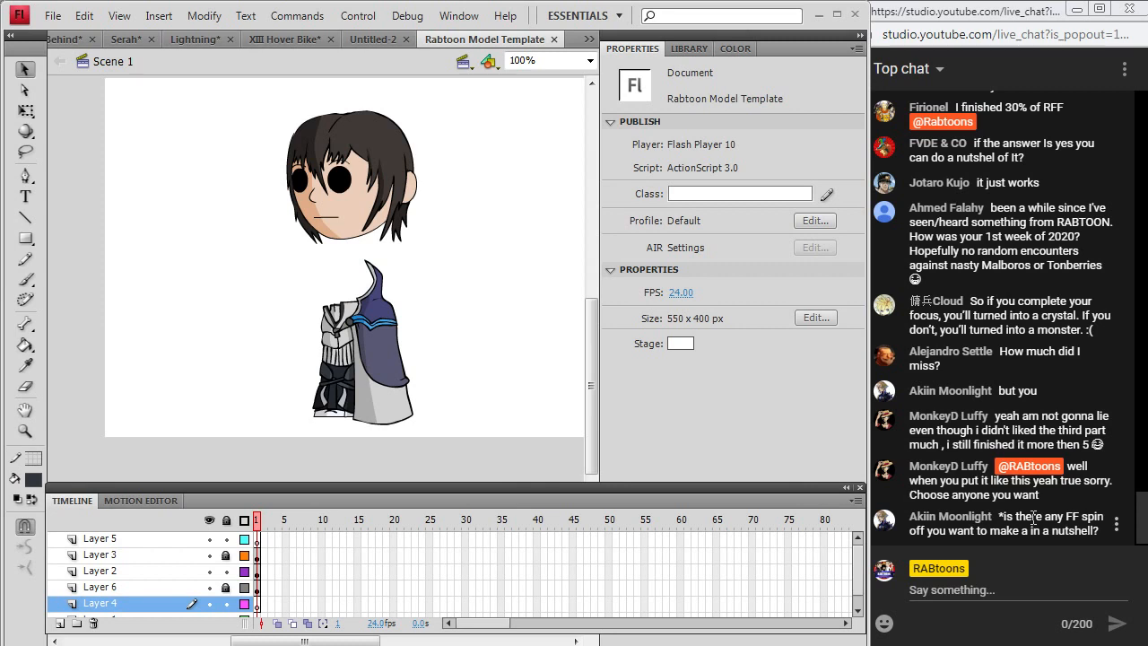
pyautogui.scroll(2, 385, 250)
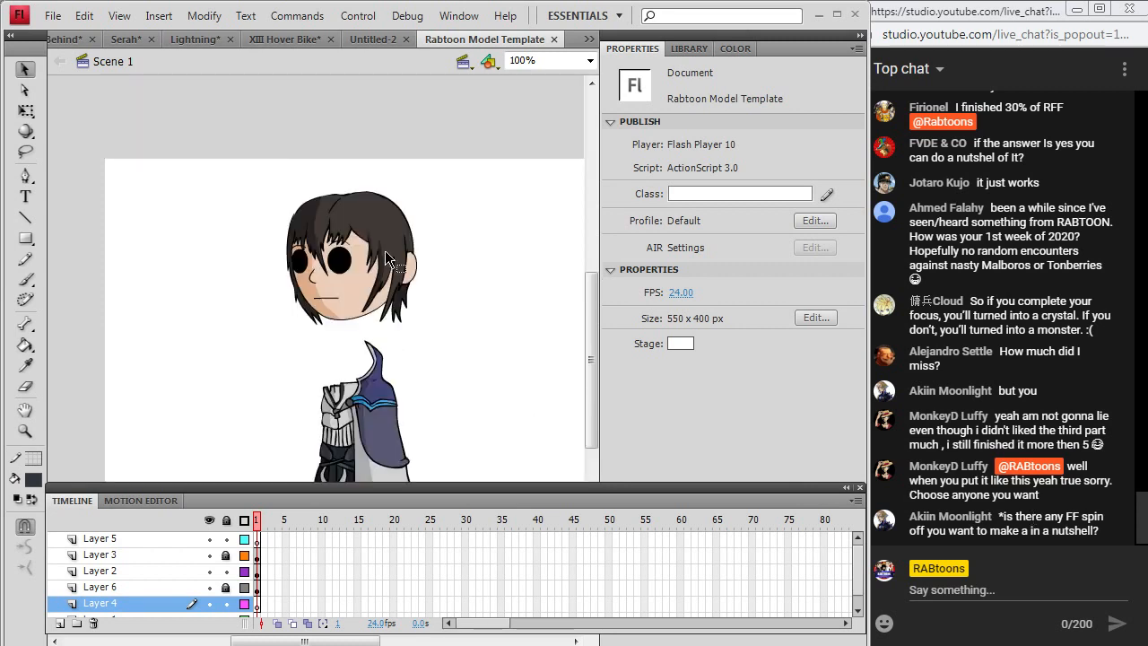
pyautogui.scroll(-2, 384, 250)
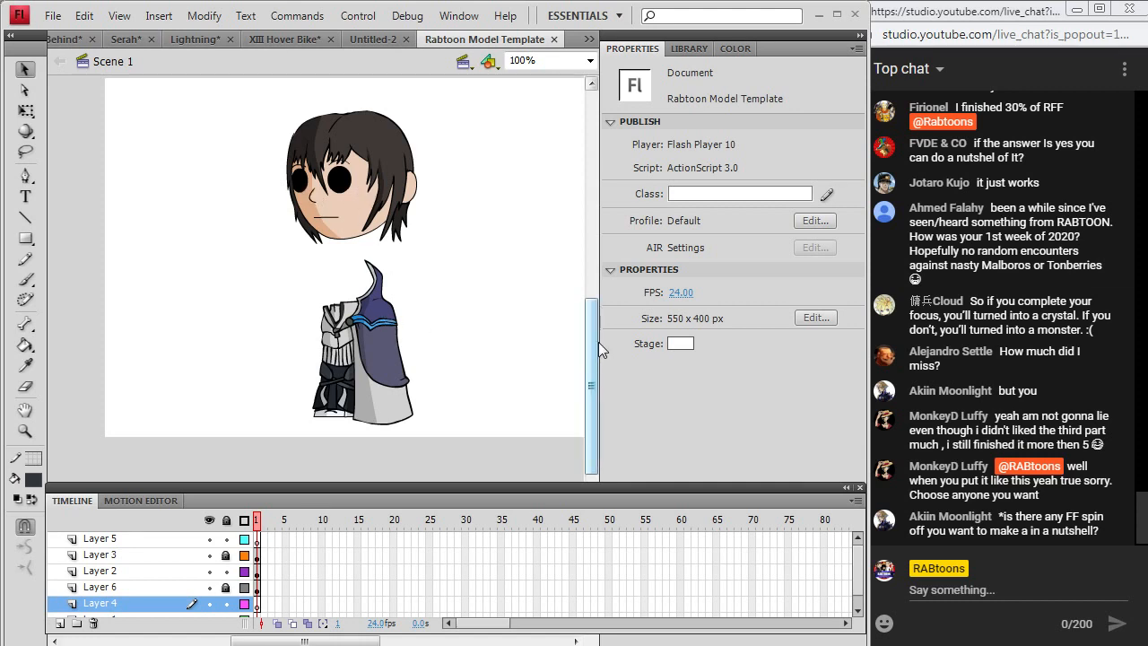
pyautogui.moveTo(598, 342); pyautogui.dragTo(598, 338)
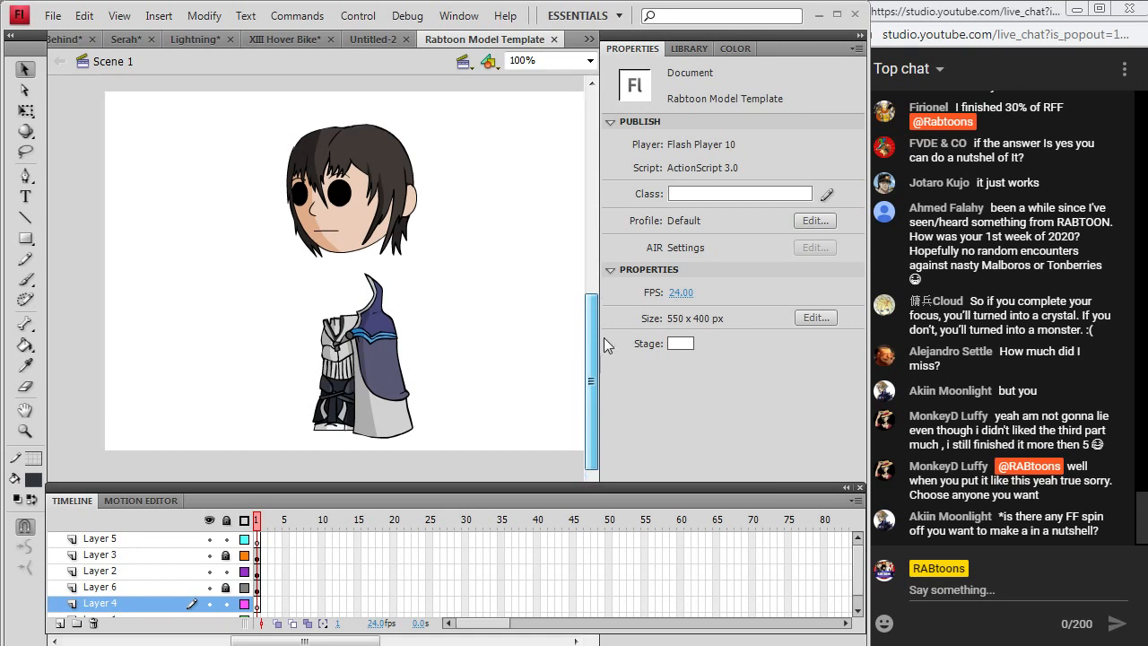
# Save the character document under the new name Cid Raines in the FFXIII folder inside Games > Final Fantasy.
pyautogui.click(53, 15)
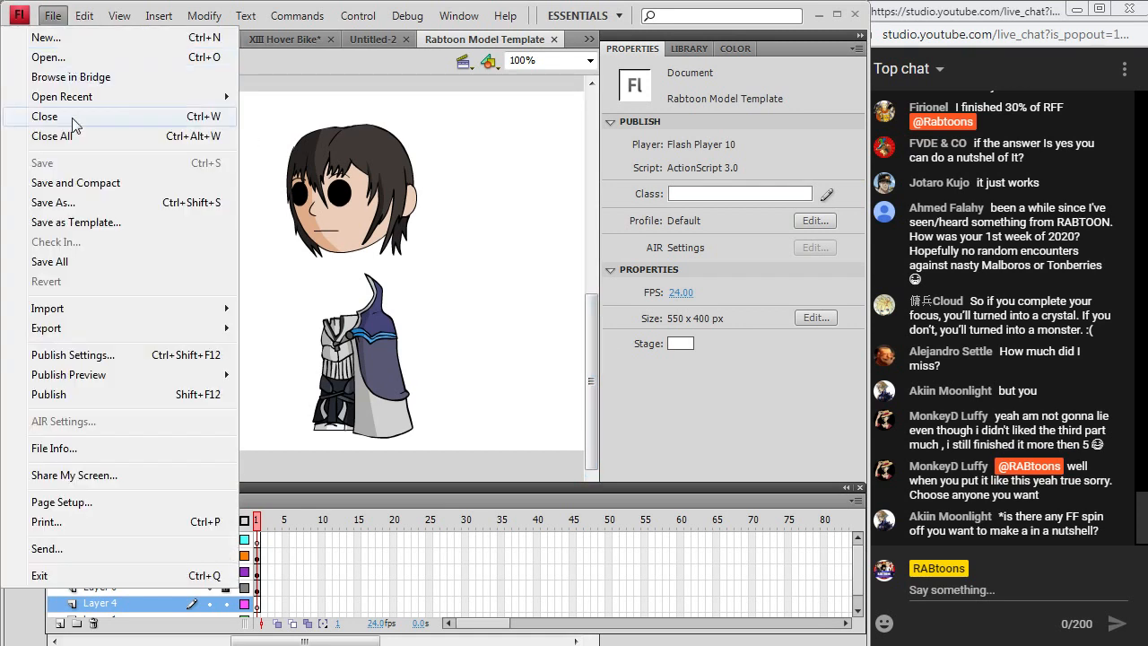
pyautogui.click(69, 203)
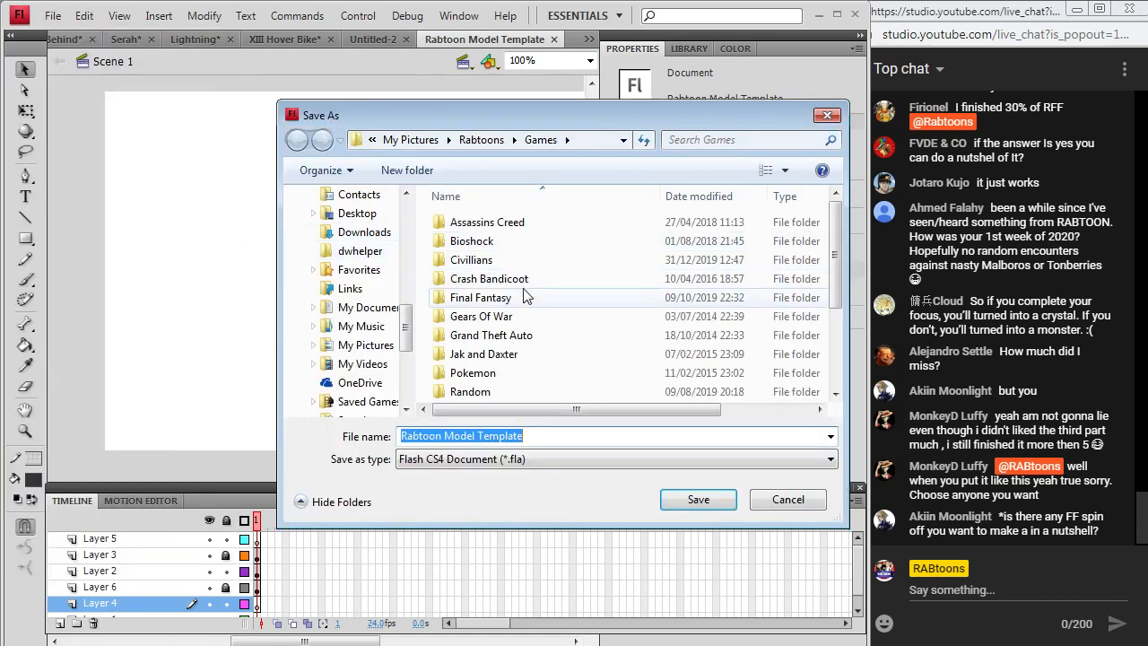
pyautogui.scroll(-3, 807, 346)
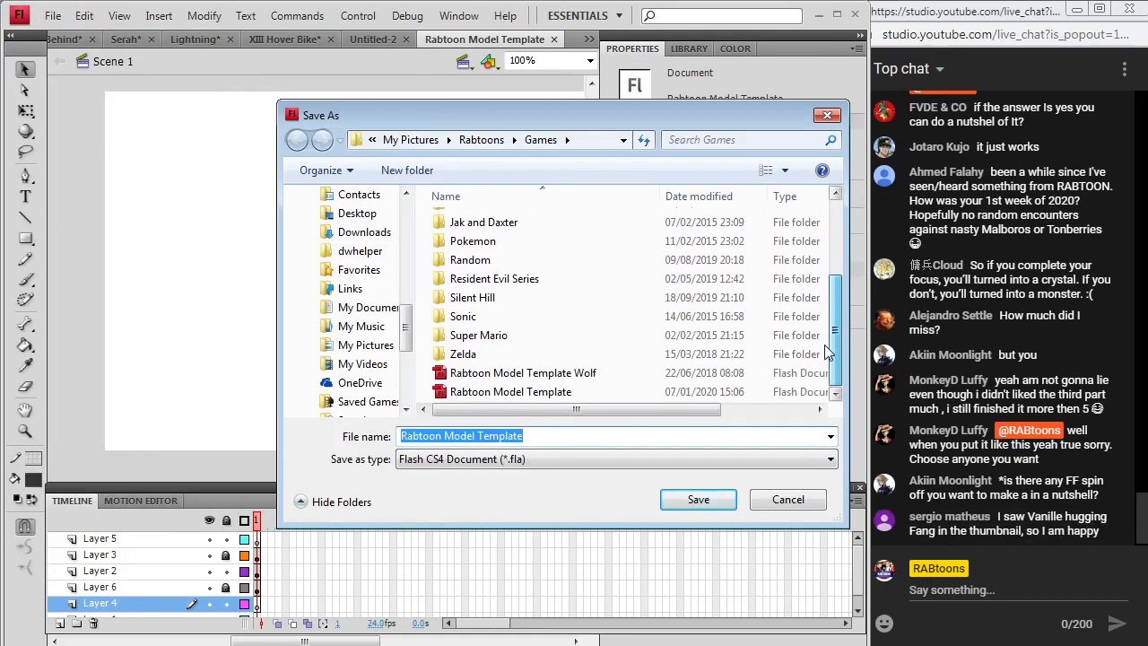
pyautogui.moveTo(834, 345); pyautogui.dragTo(847, 211)
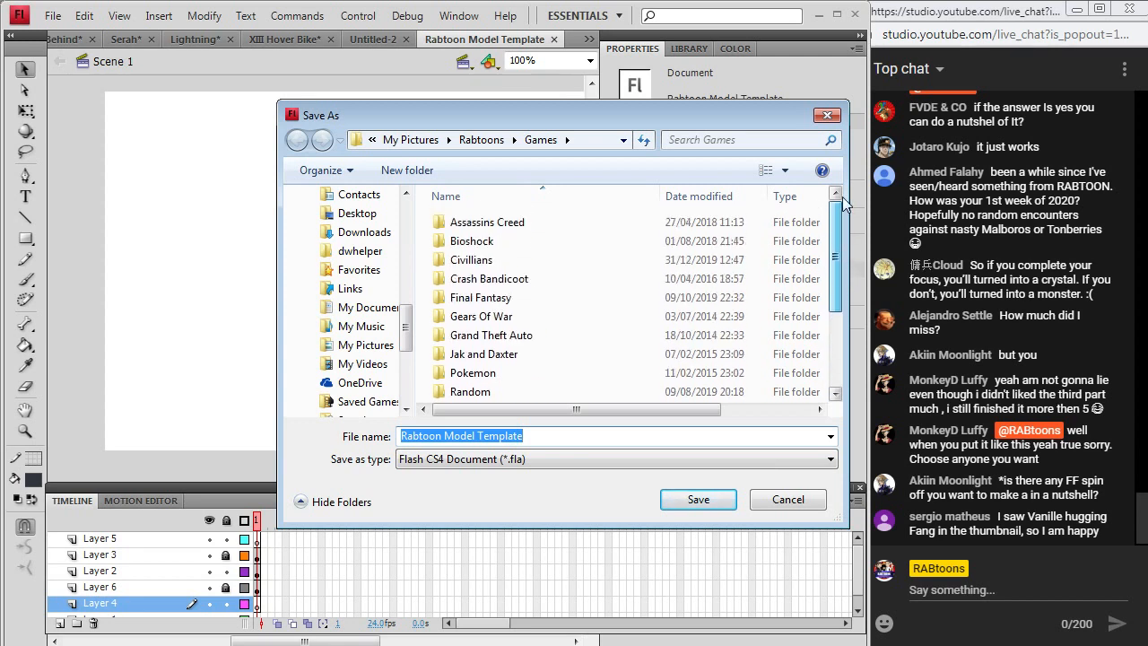
pyautogui.doubleClick(506, 298)
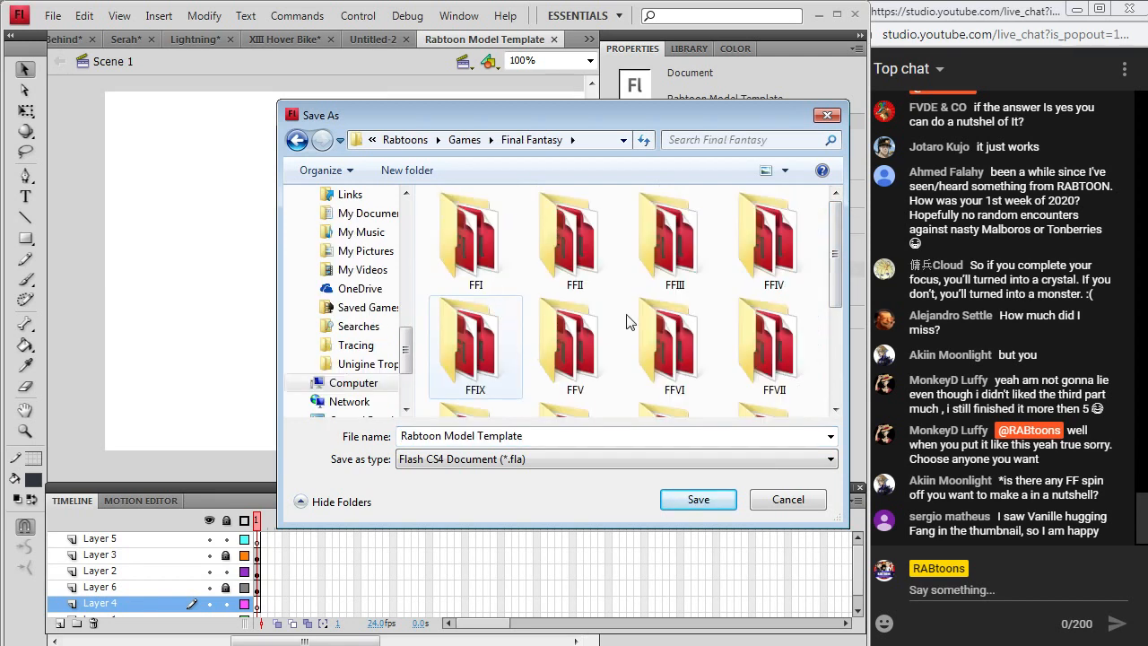
pyautogui.scroll(-2, 713, 328)
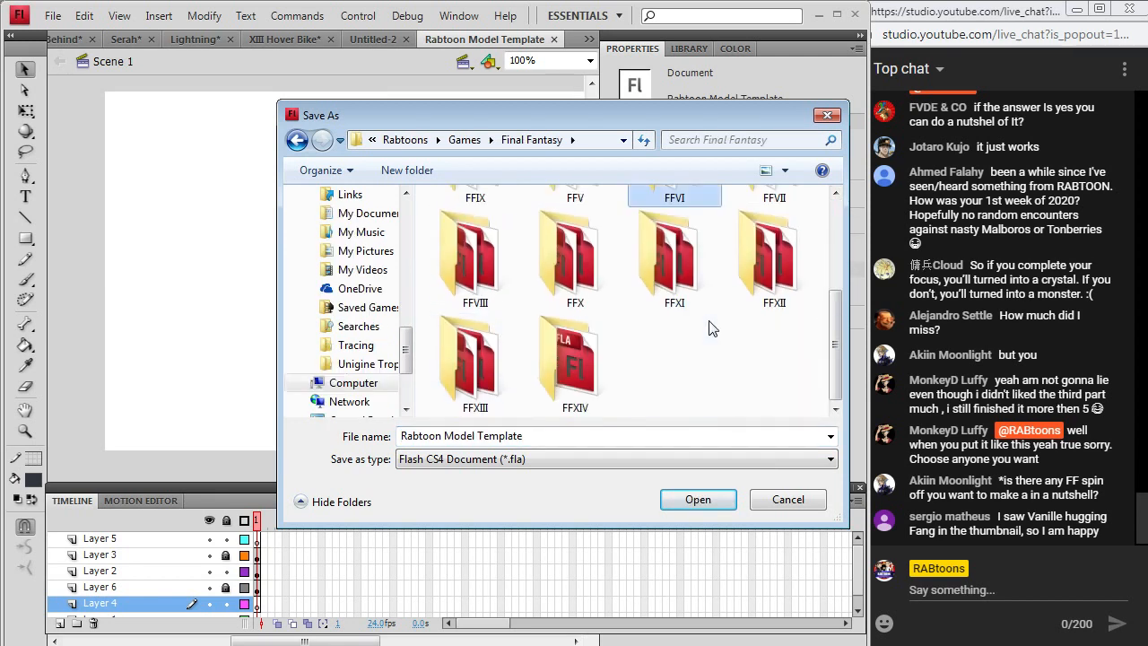
pyautogui.doubleClick(489, 359)
pyautogui.write('C')
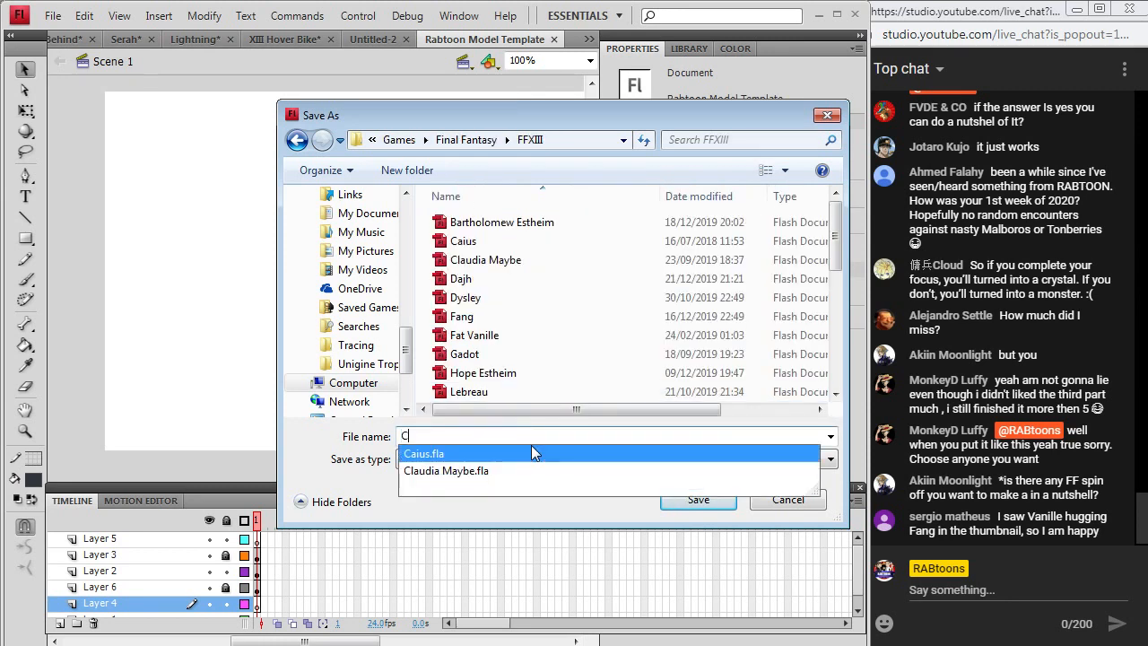
pyautogui.write('id Raines')
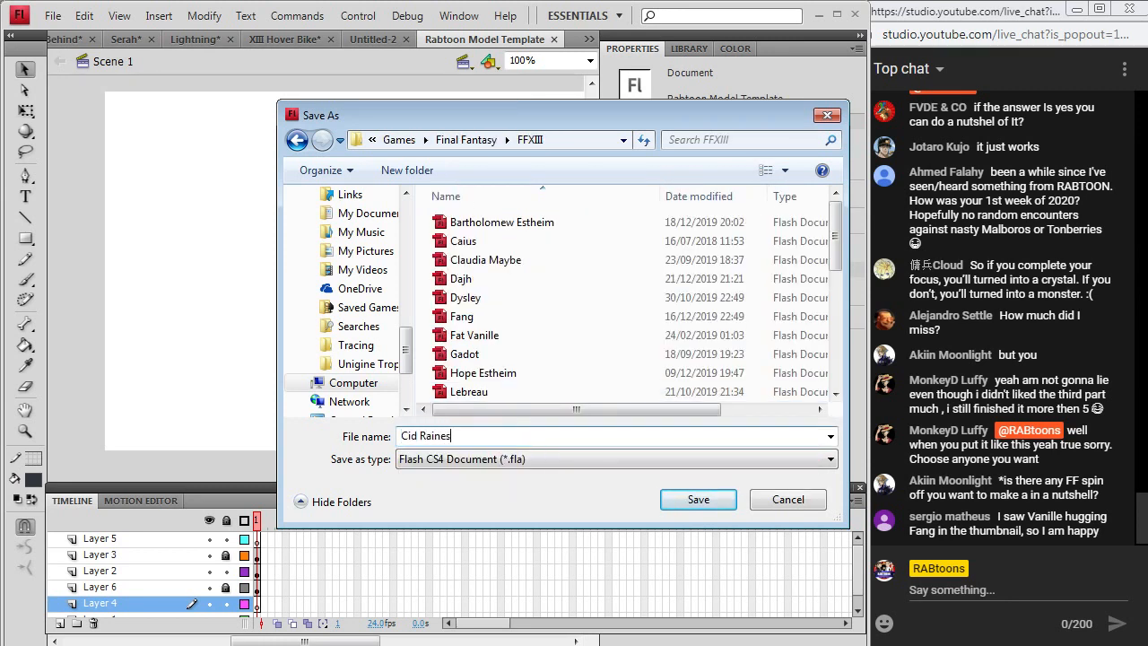
pyautogui.click(699, 499)
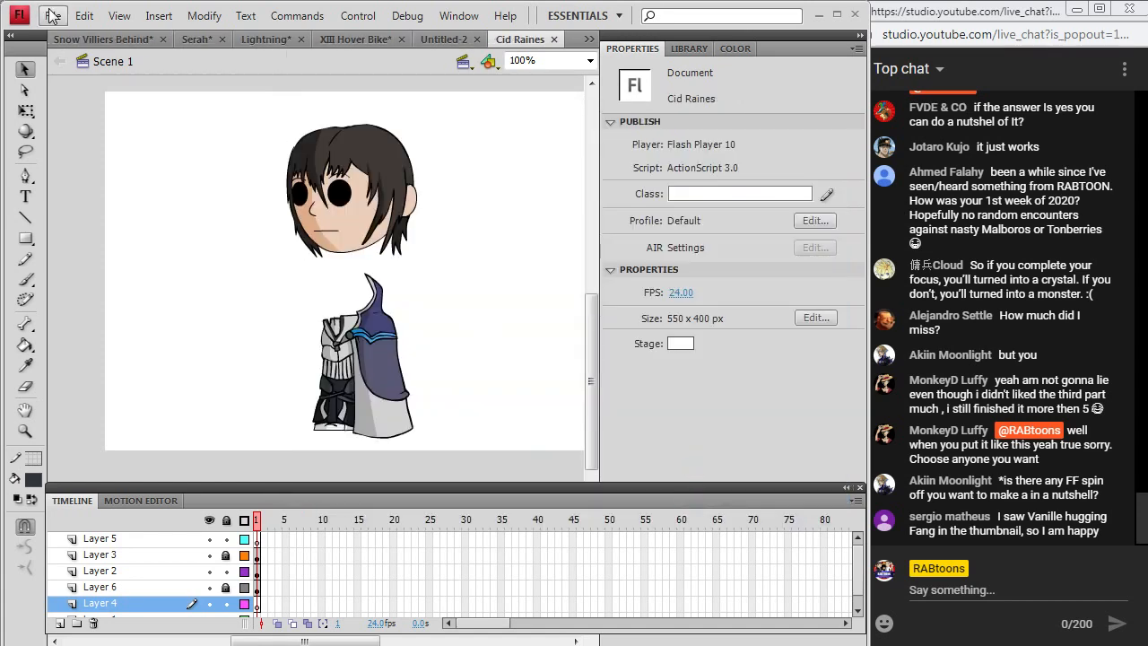
# Open the Rabtoon Model Template document from the Games folder.
pyautogui.click(53, 15)
pyautogui.click(50, 58)
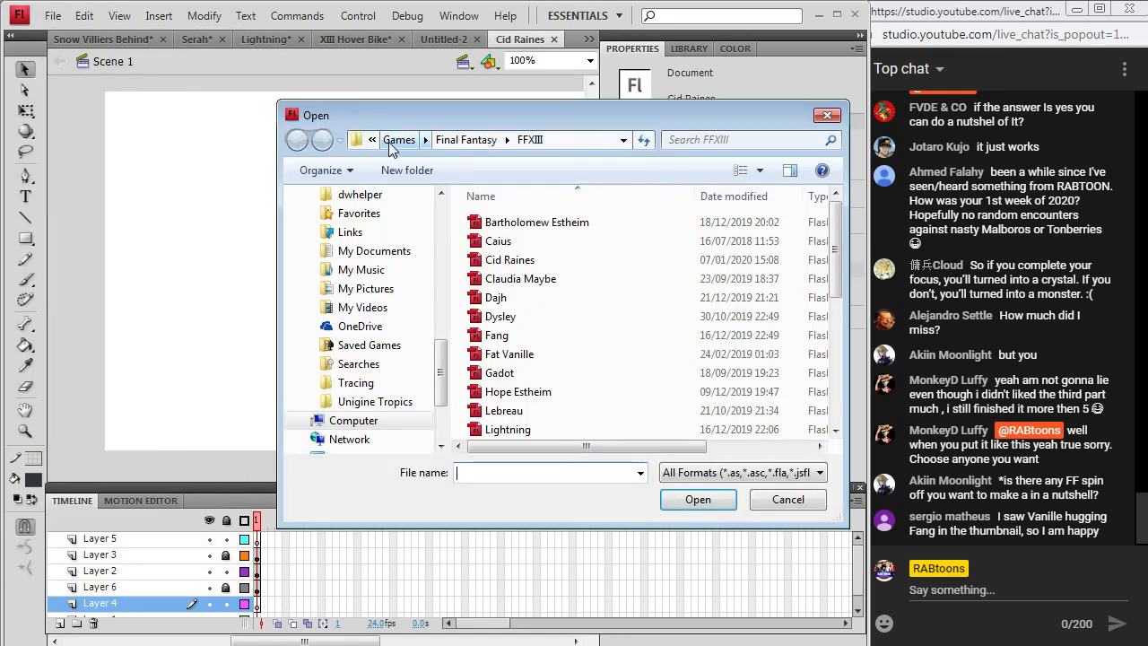
pyautogui.hotkey('alt', 'Up')
pyautogui.hotkey('alt', 'Up')
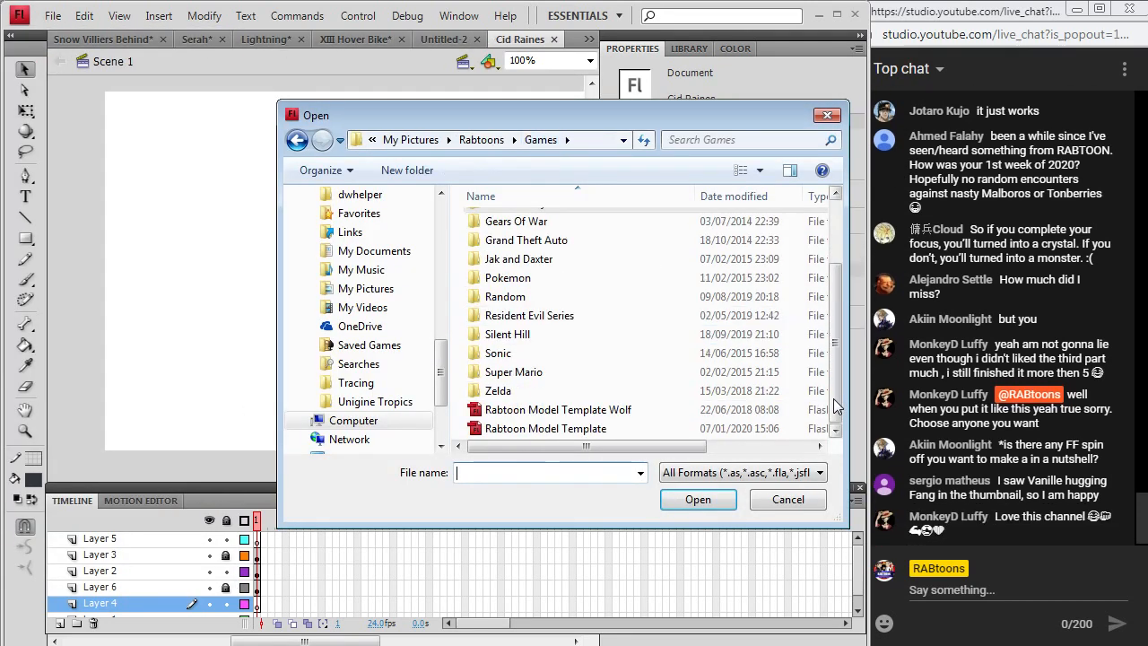
pyautogui.doubleClick(542, 428)
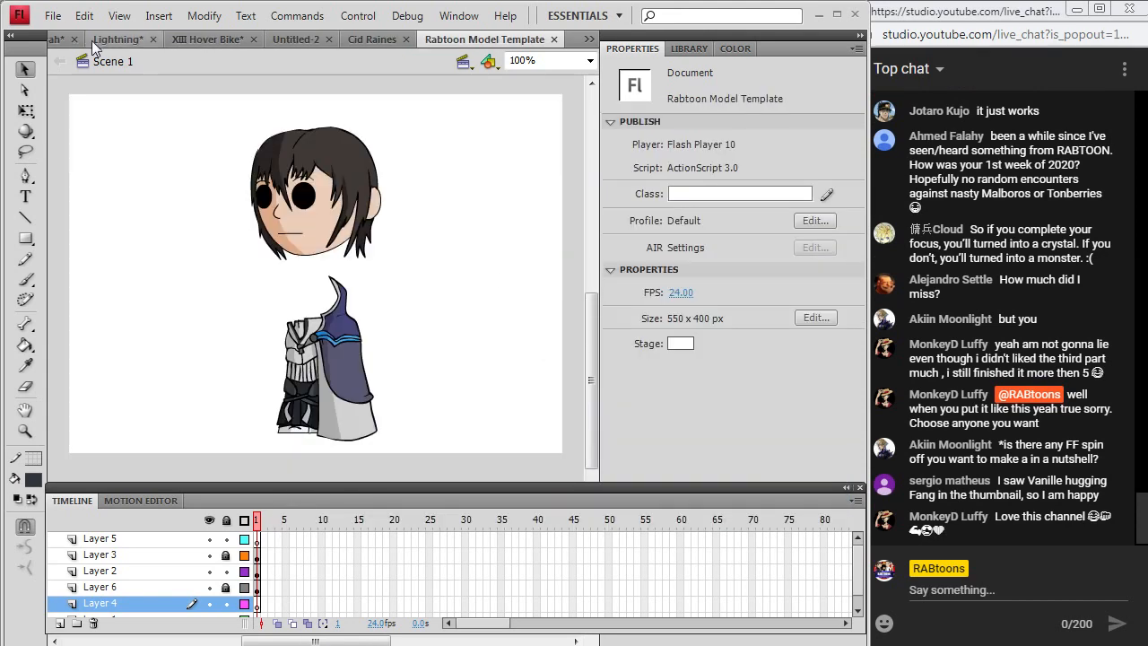
# Switch to Windows Explorer and copy the Rabtoon Model Template file from the Templates folder in My Pictures > Rabtoons.
pyautogui.press('super')
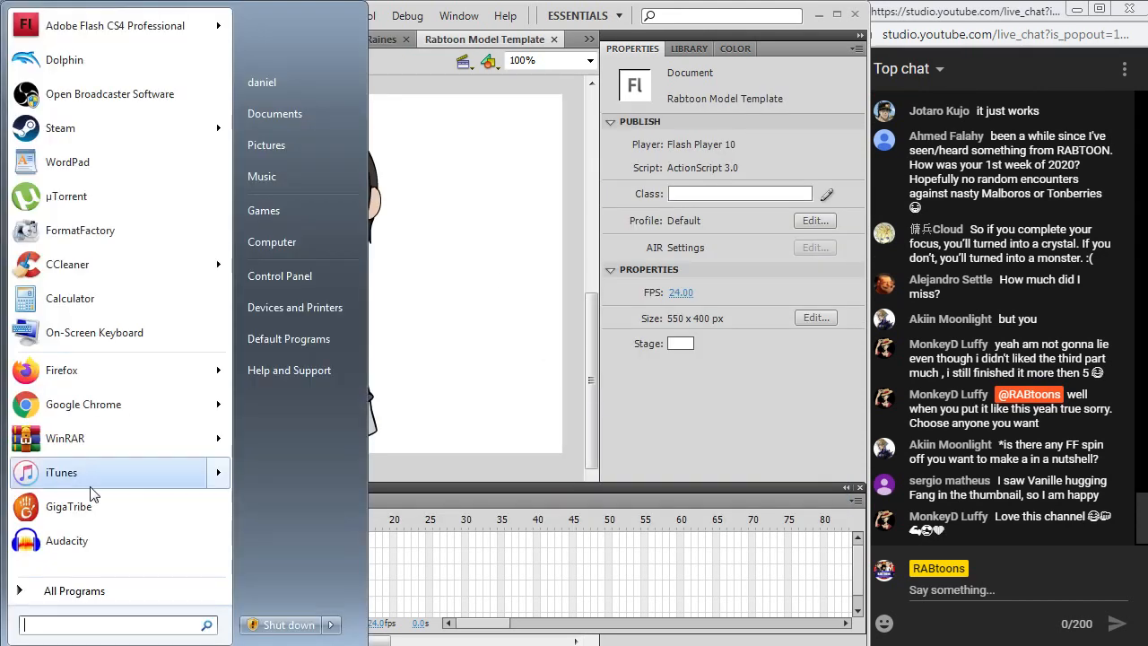
pyautogui.click(315, 119)
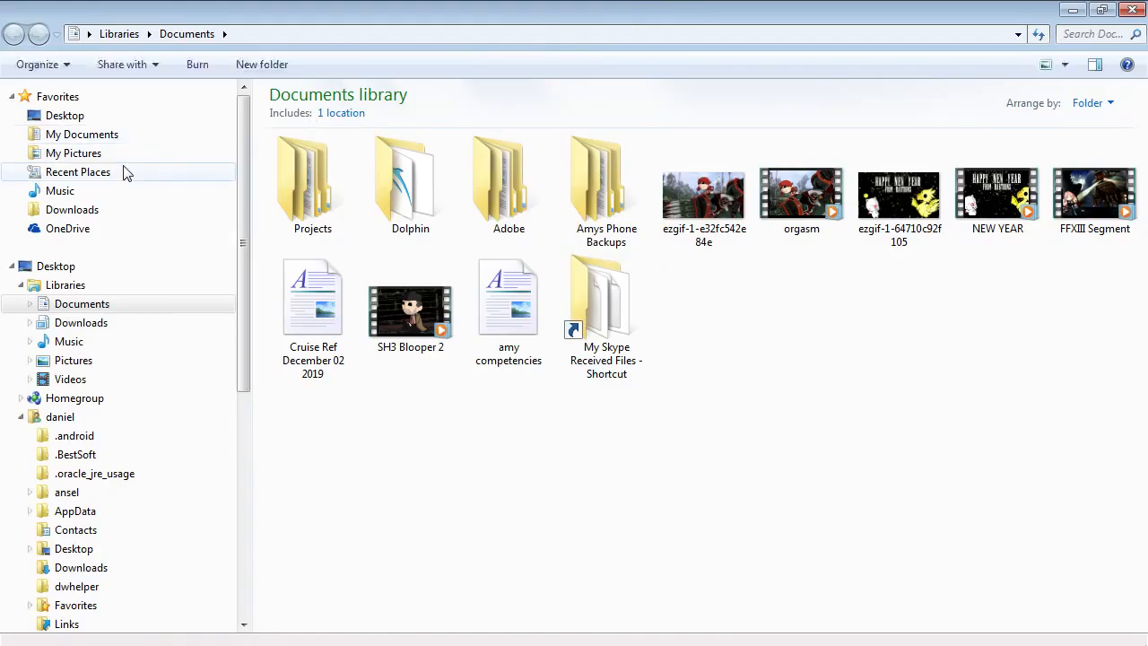
pyautogui.click(88, 153)
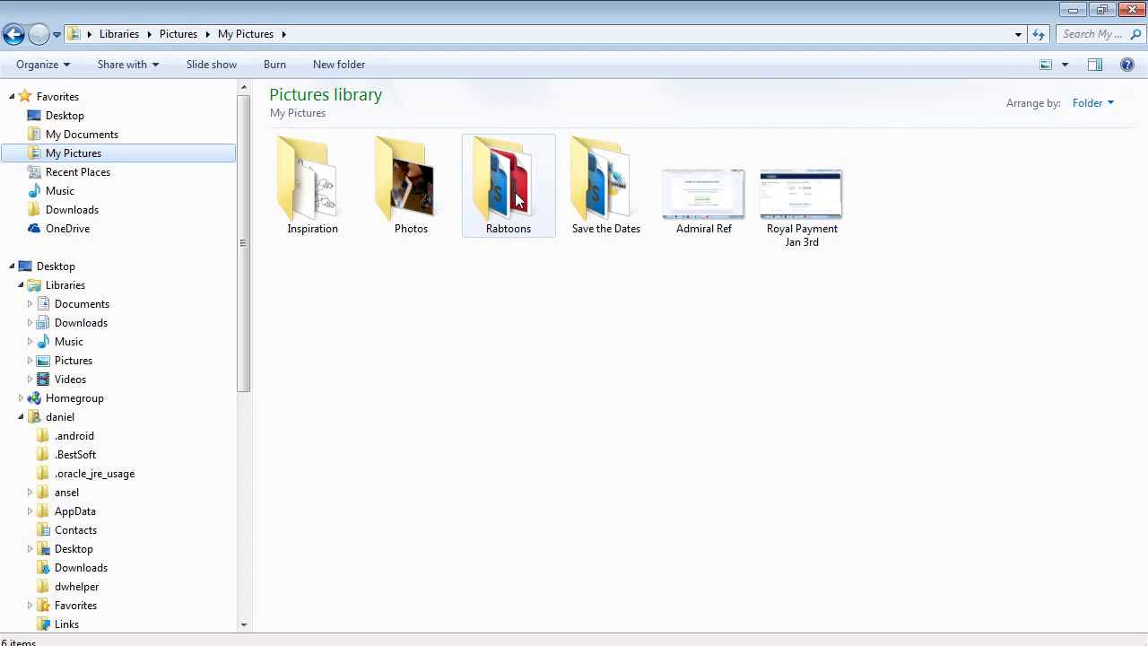
pyautogui.doubleClick(508, 184)
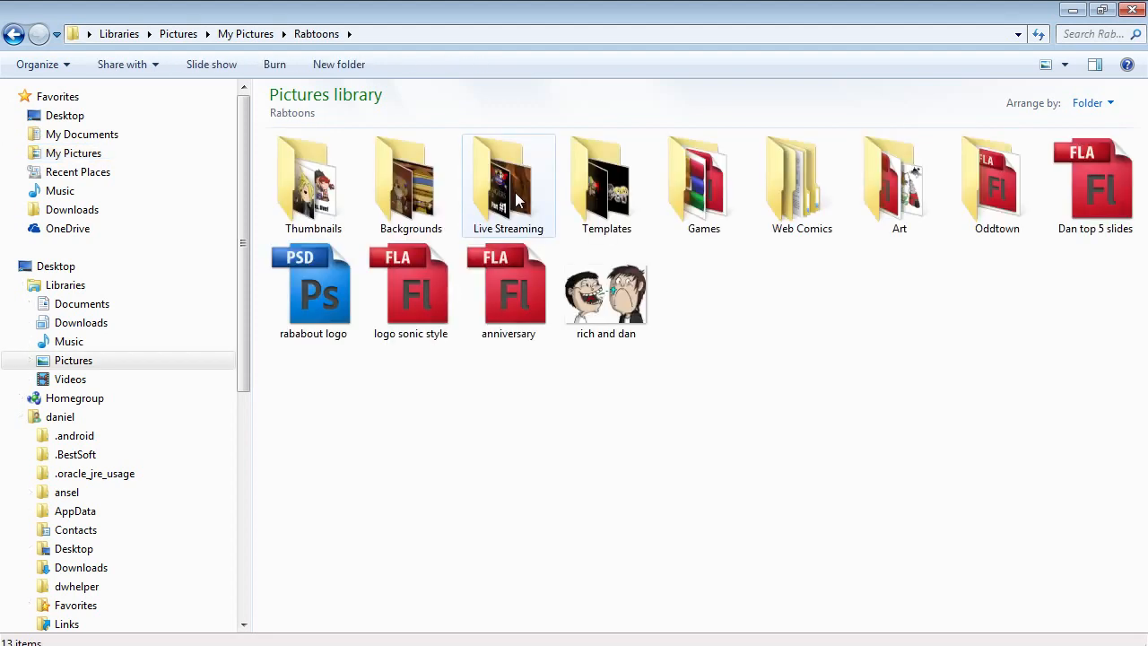
pyautogui.click(599, 190)
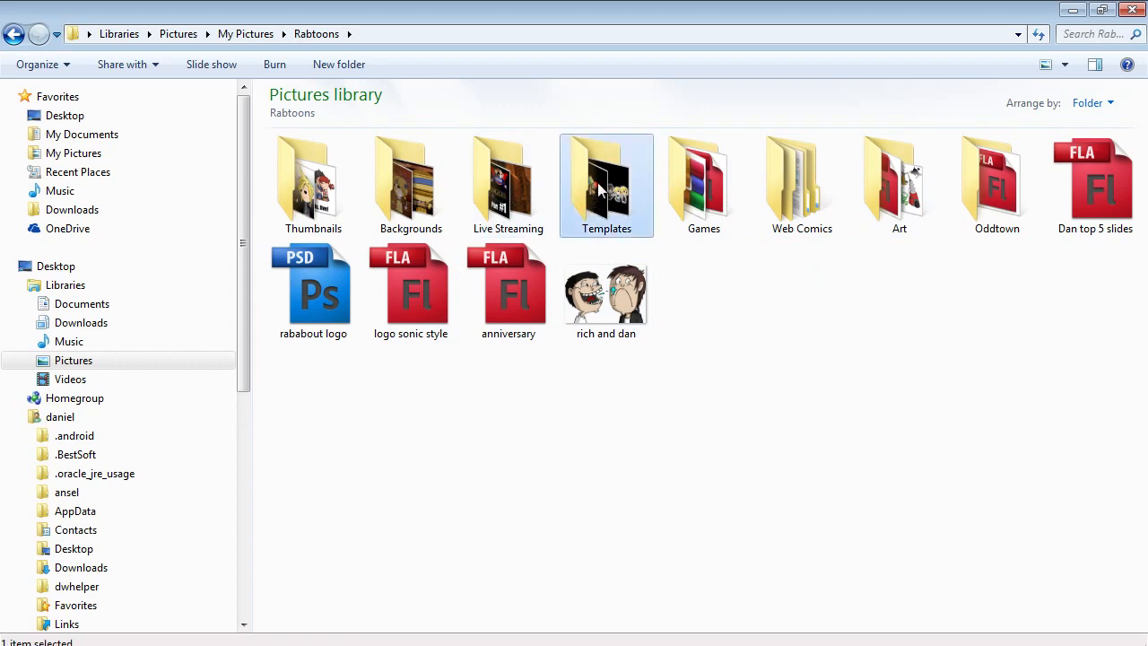
pyautogui.doubleClick(599, 190)
pyautogui.click(802, 301)
pyautogui.rightClick(818, 301)
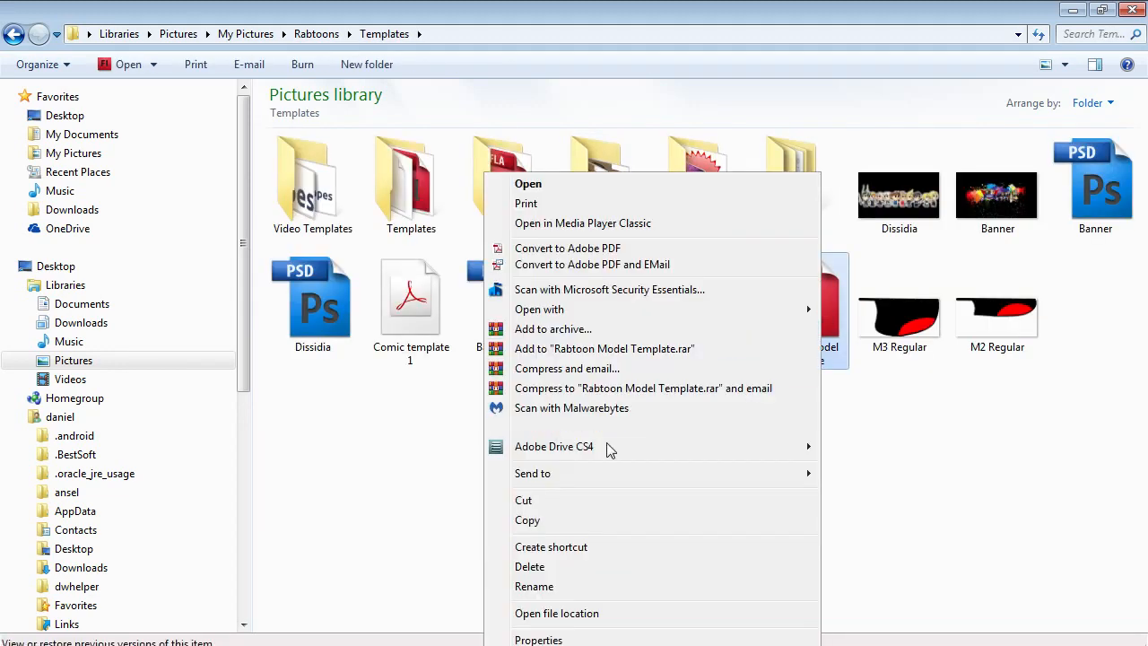
pyautogui.click(531, 522)
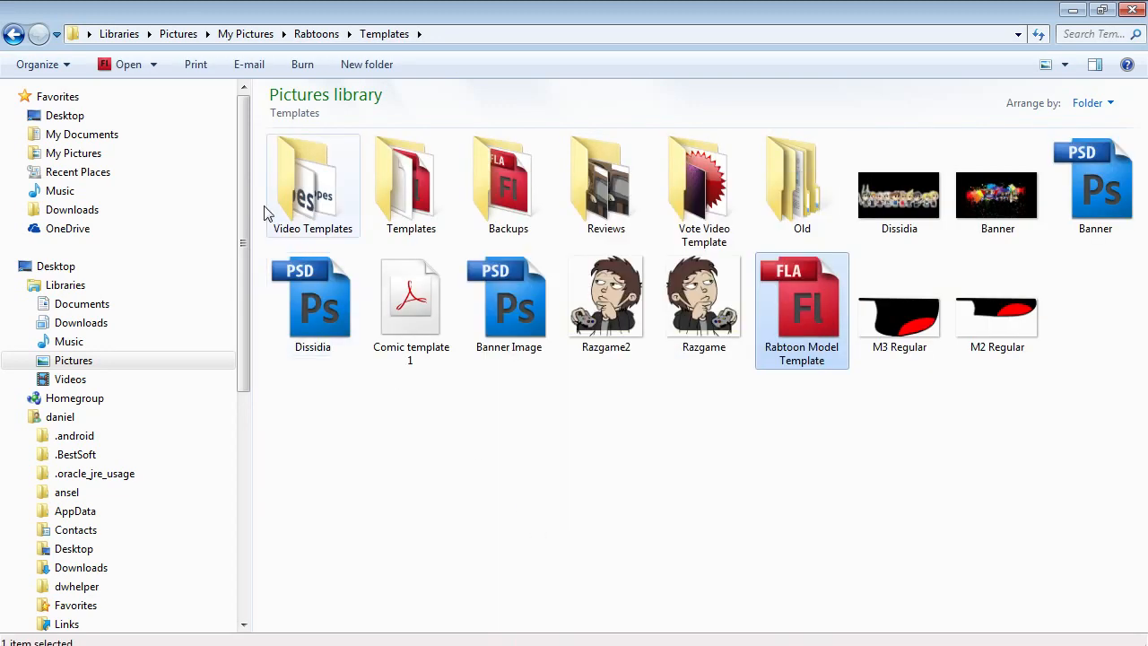
# Paste the copied template file into the Rabtoons > Games folder, replacing the existing Rabtoon Model Template.
pyautogui.click(12, 34)
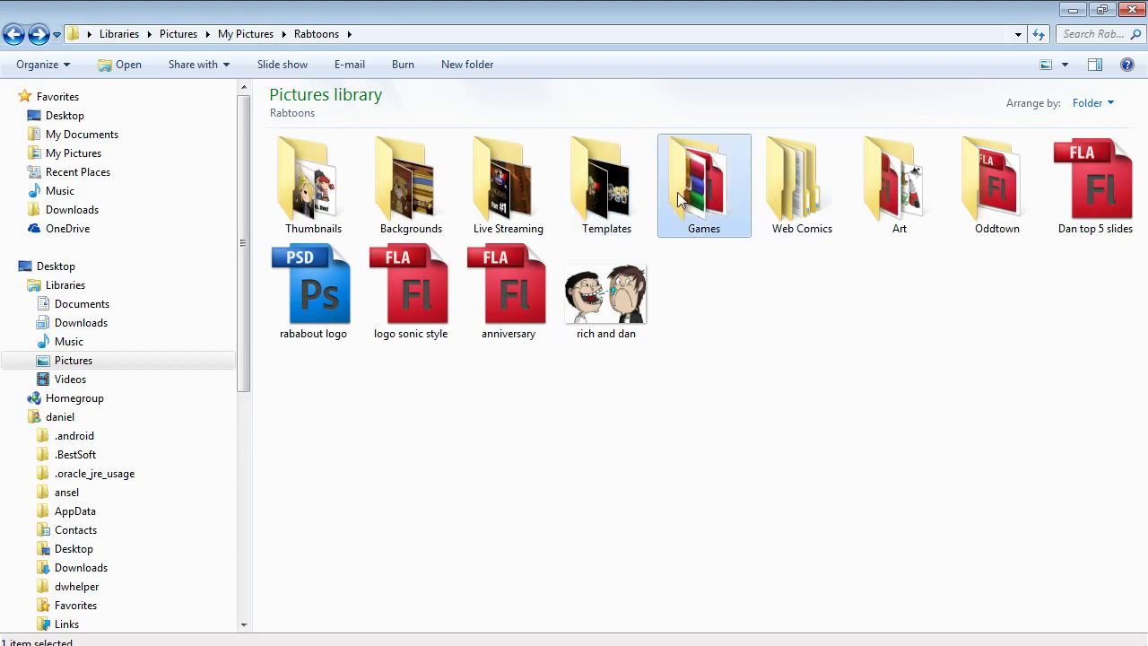
pyautogui.doubleClick(704, 184)
pyautogui.rightClick(902, 431)
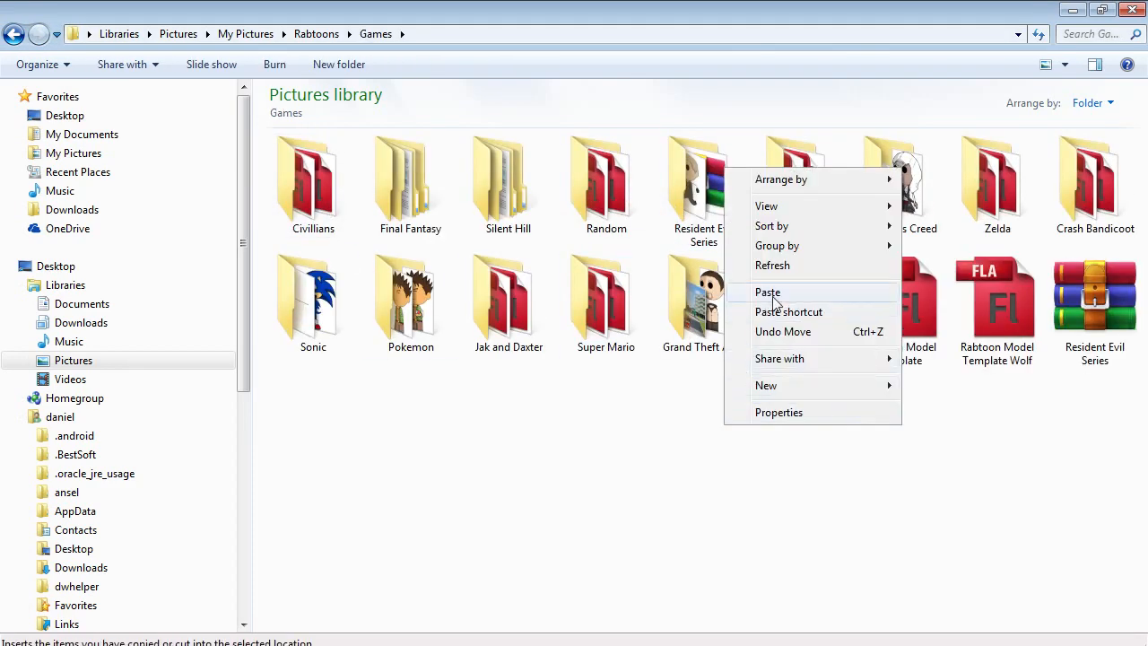
pyautogui.click(773, 303)
pyautogui.click(514, 234)
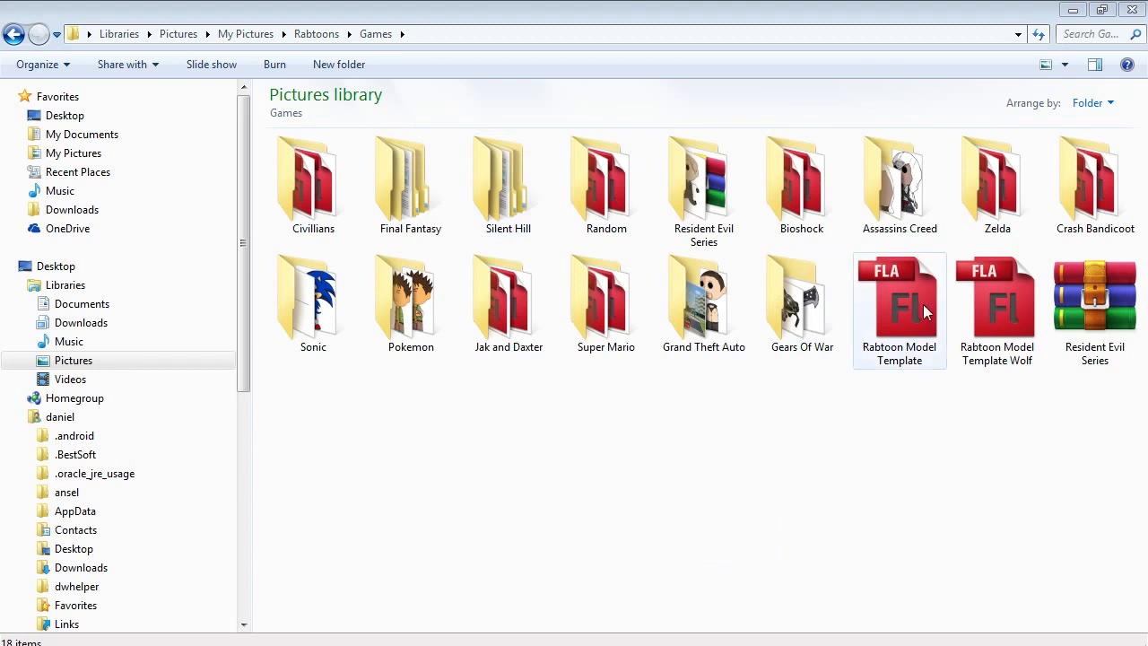
# Close the Rabtoon Model Template document in Flash and retry replacing its file in the Games folder.
pyautogui.doubleClick(927, 310)
pyautogui.click(658, 407)
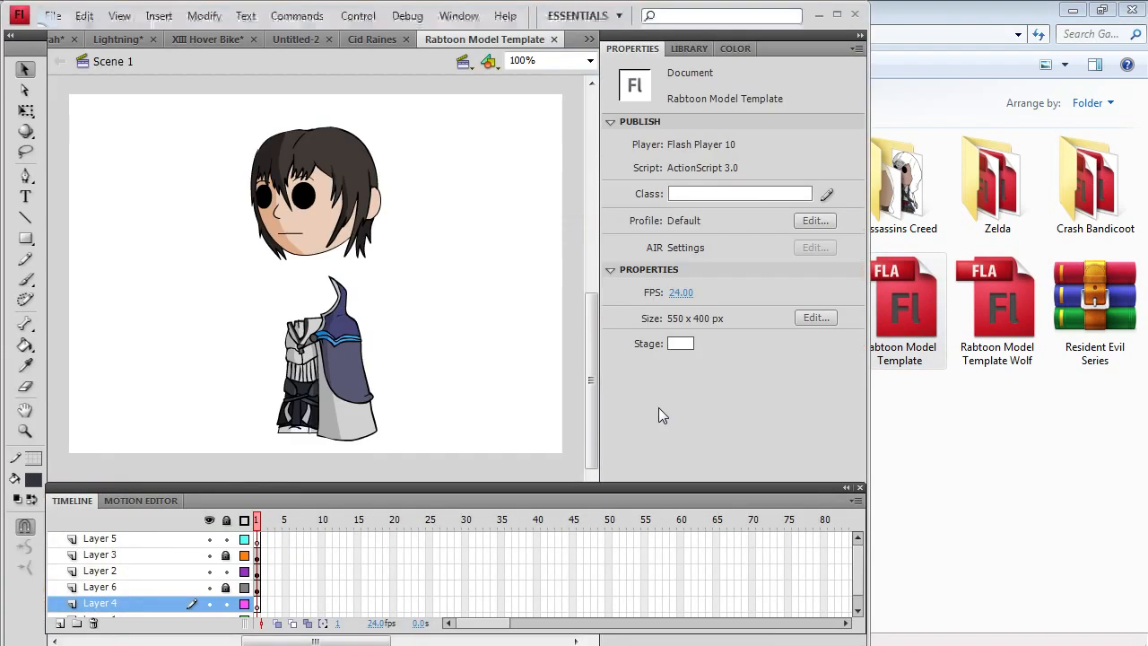
pyautogui.click(555, 39)
pyautogui.click(995, 305)
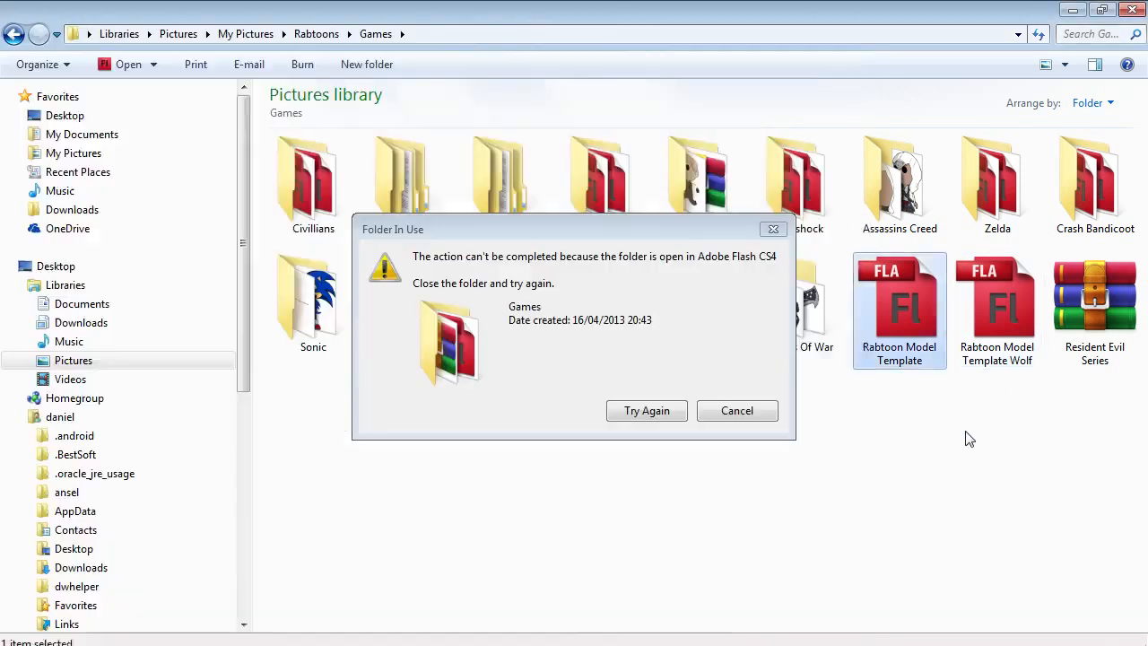
pyautogui.click(673, 418)
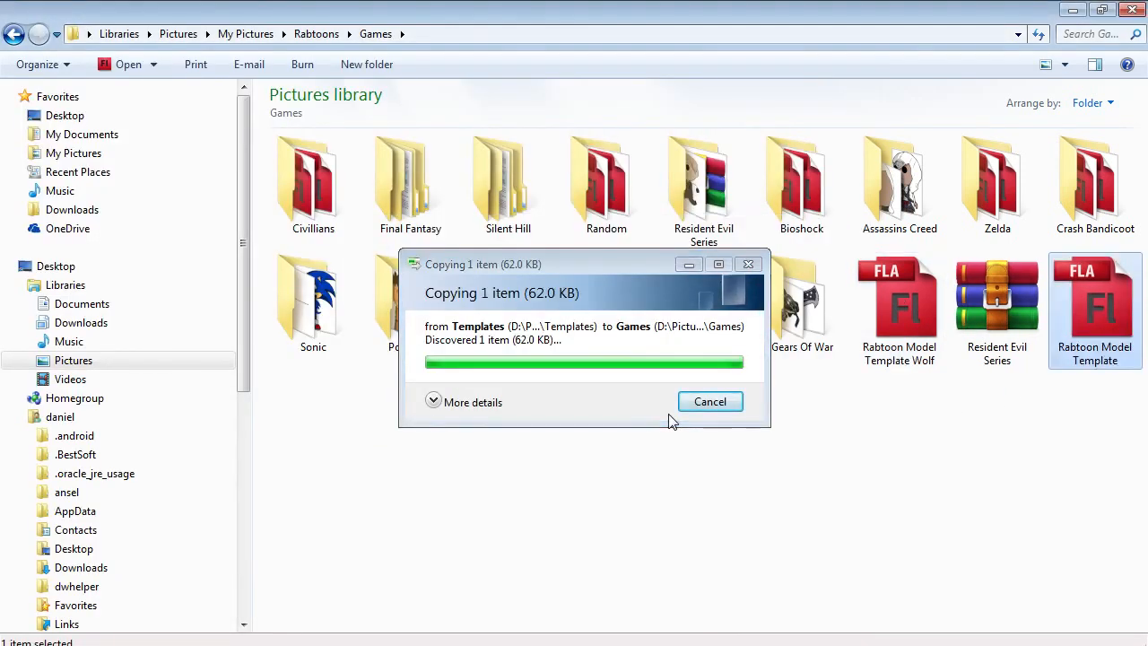
# Open the restored Rabtoon Model Template file from the Games folder in Flash.
pyautogui.doubleClick(1084, 305)
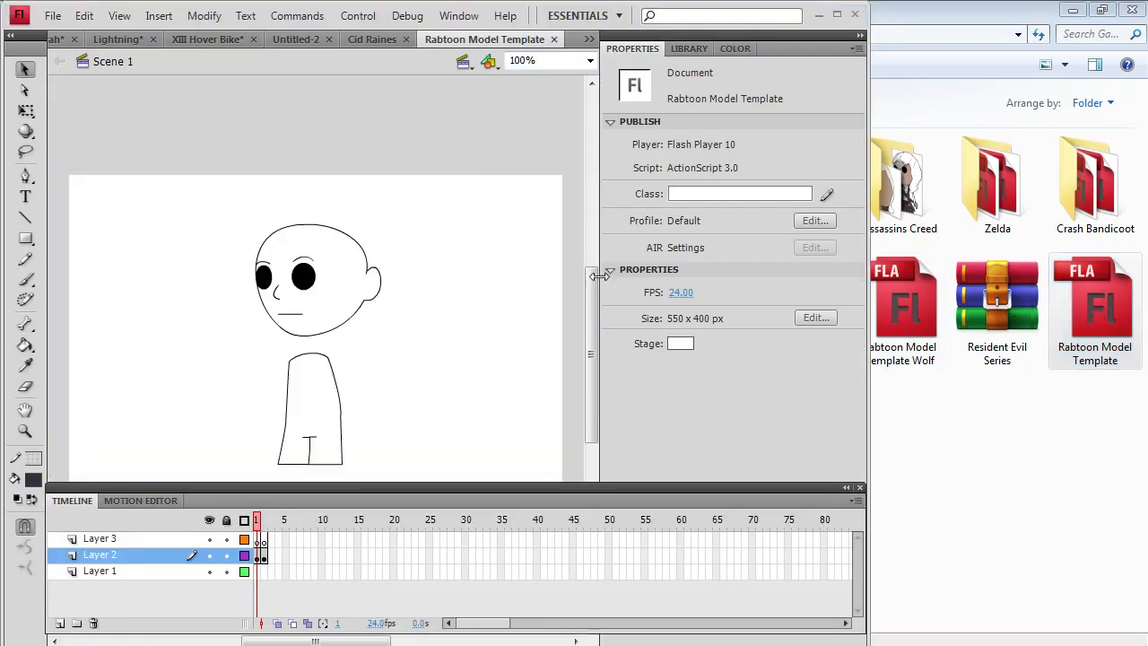
pyautogui.hotkey('alt', 'Tab')
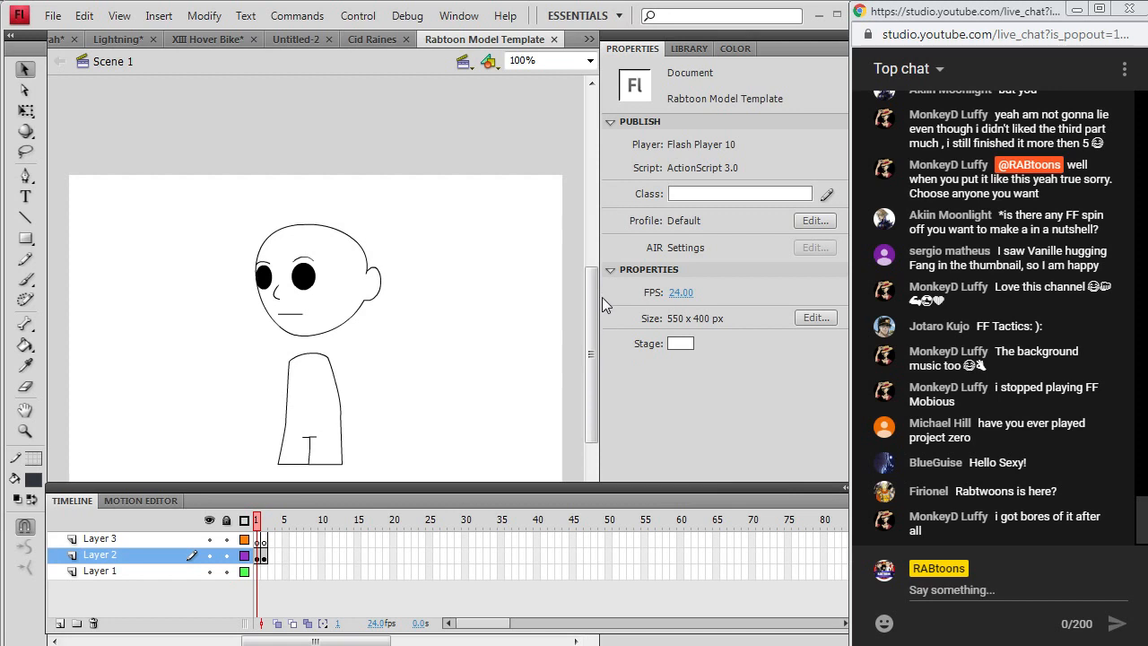
pyautogui.moveTo(591, 305); pyautogui.dragTo(595, 306)
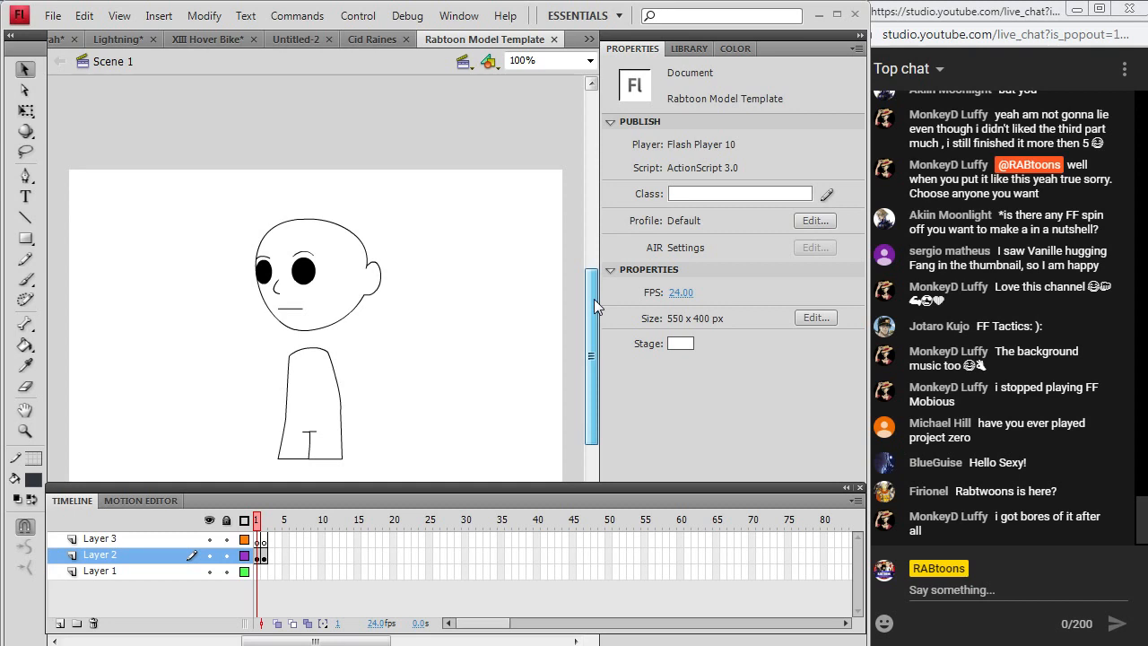
pyautogui.moveTo(595, 306); pyautogui.dragTo(599, 326)
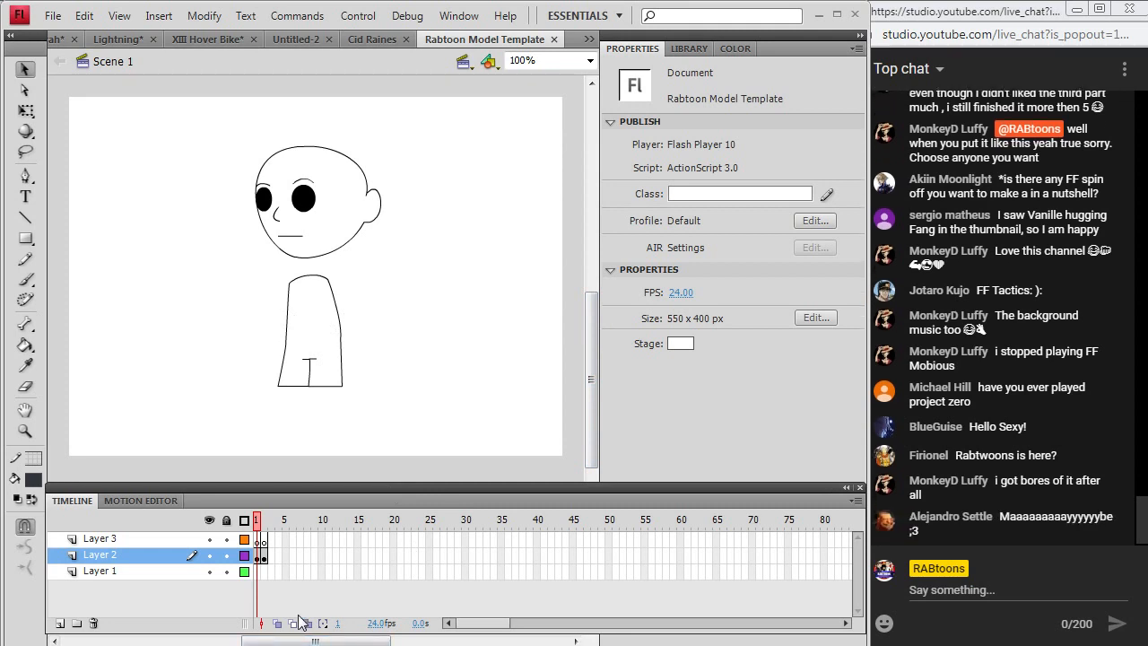
# Switch to Chrome and search Google for "jihl nabaat" in place of the Cid Raines picture.
pyautogui.hotkey('alt', 'Tab')
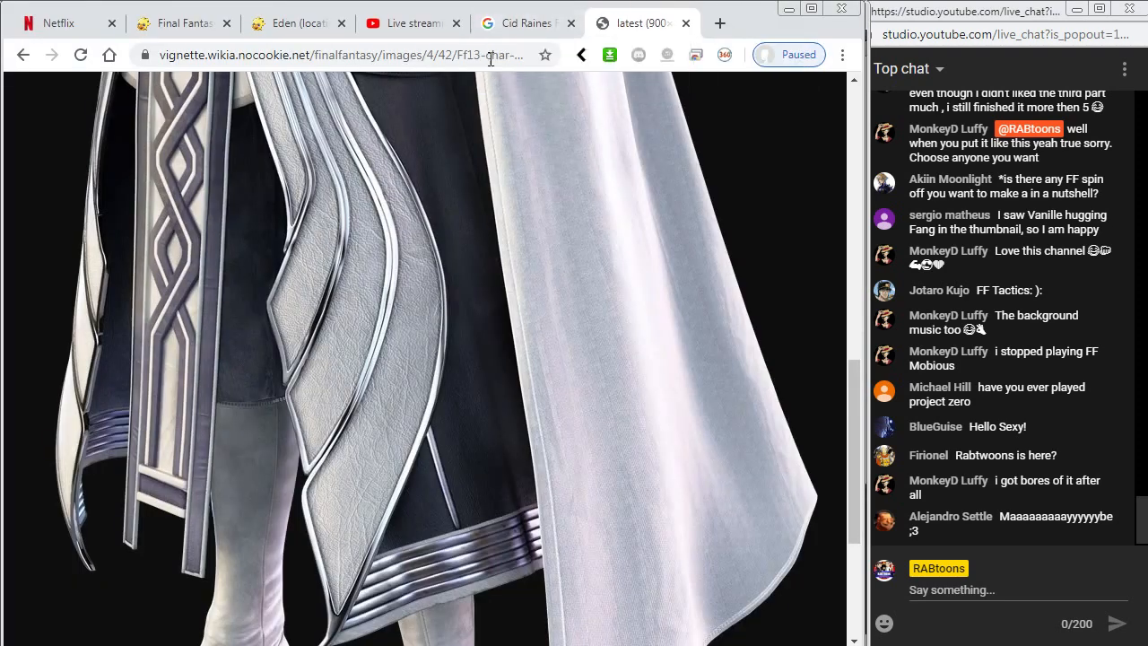
pyautogui.click(392, 59)
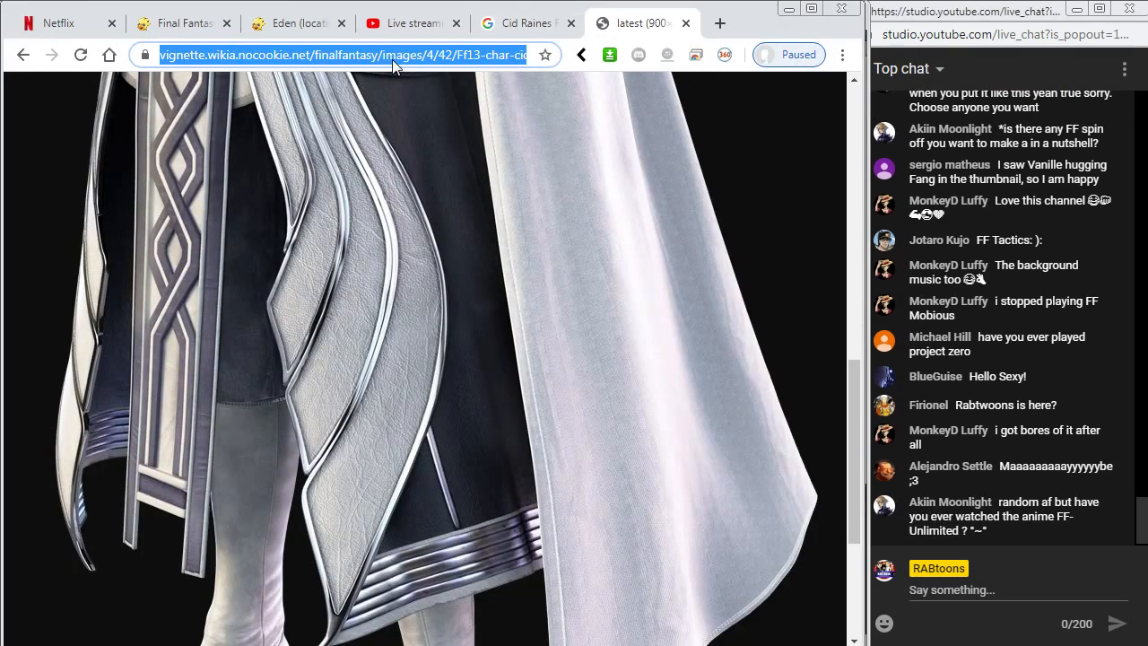
pyautogui.write('Jihl Nab')
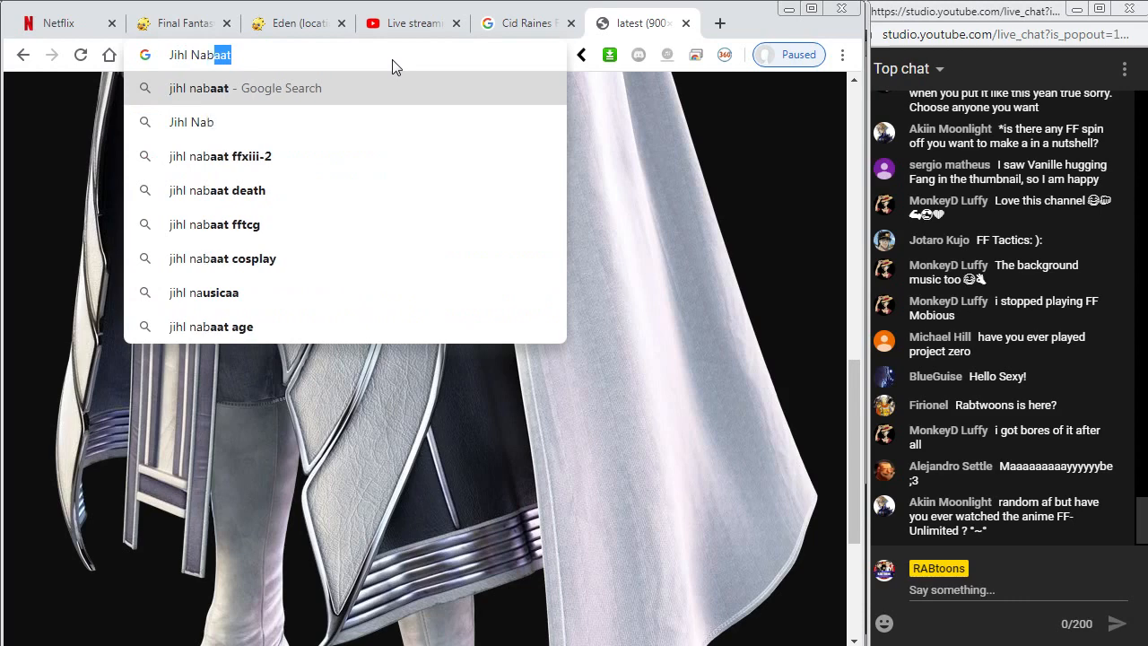
pyautogui.press('Return')
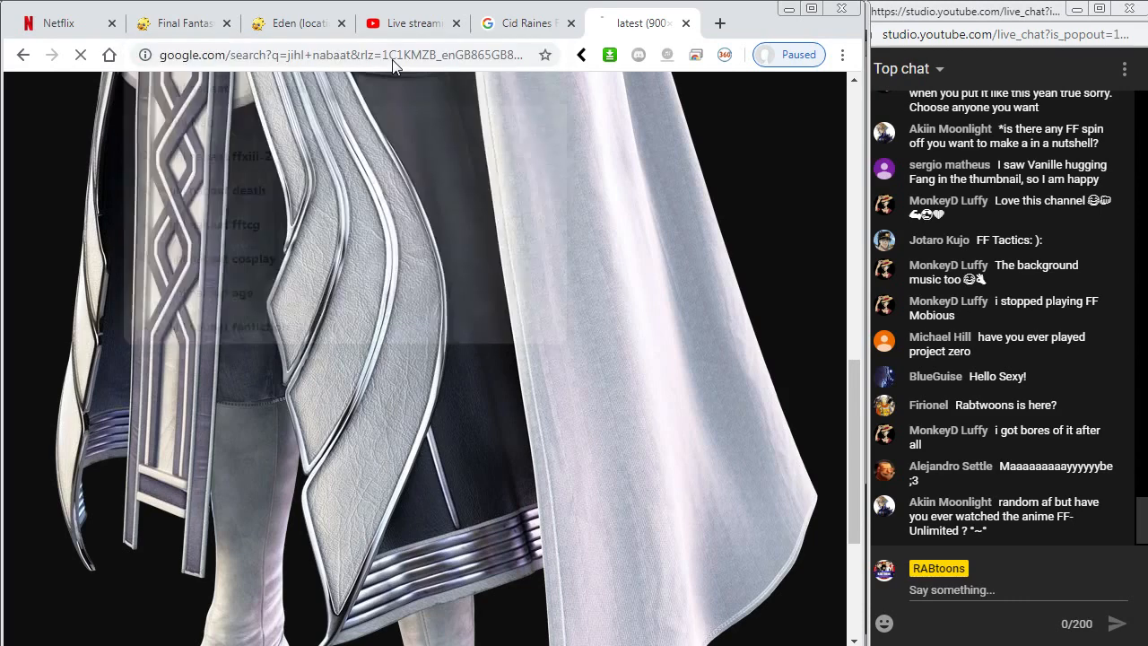
# Extend the search to "jihl nabaat opera omnia" and show the image results.
pyautogui.click(368, 97)
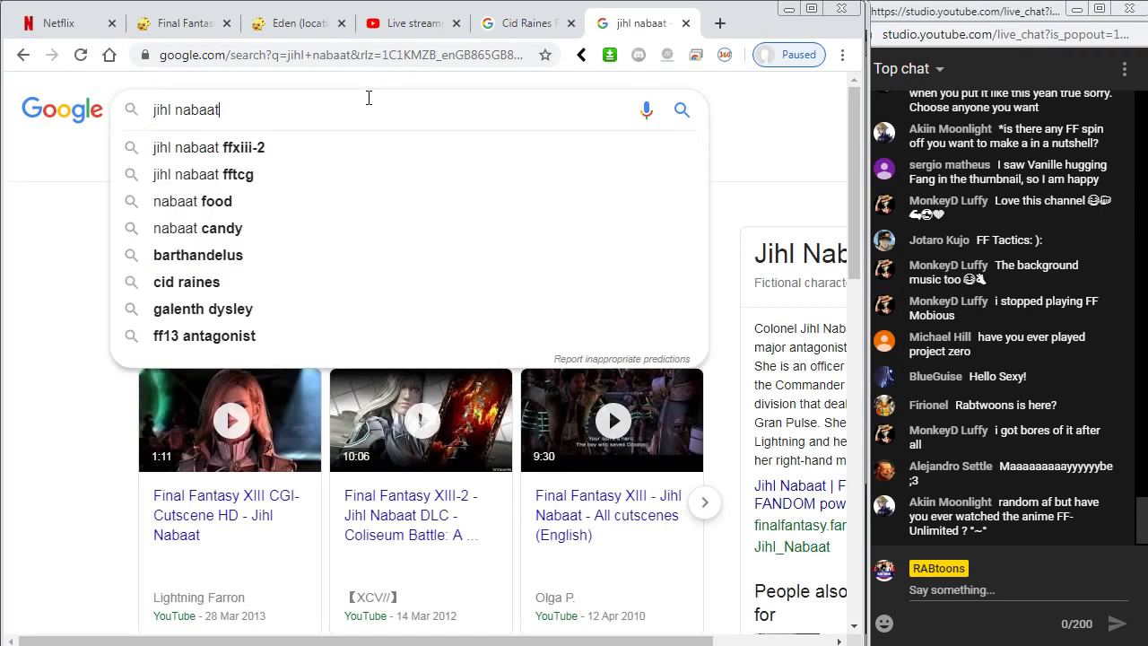
pyautogui.write('opera omn i')
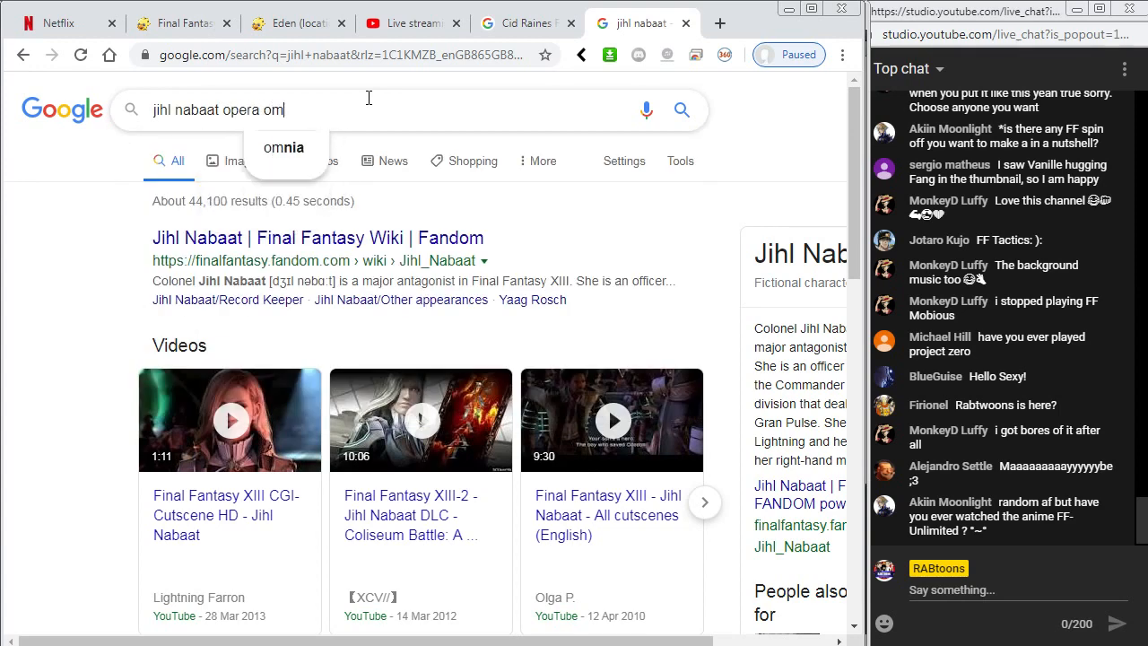
pyautogui.press('BackSpace')
pyautogui.press('BackSpace')
pyautogui.write('ia')
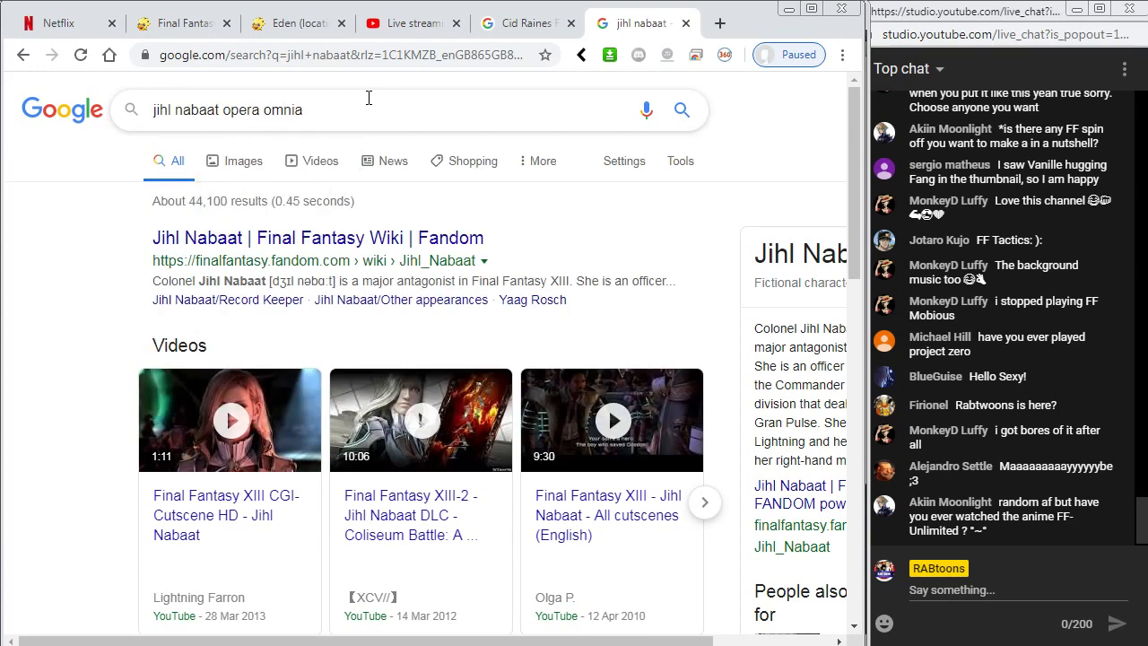
pyautogui.click(244, 163)
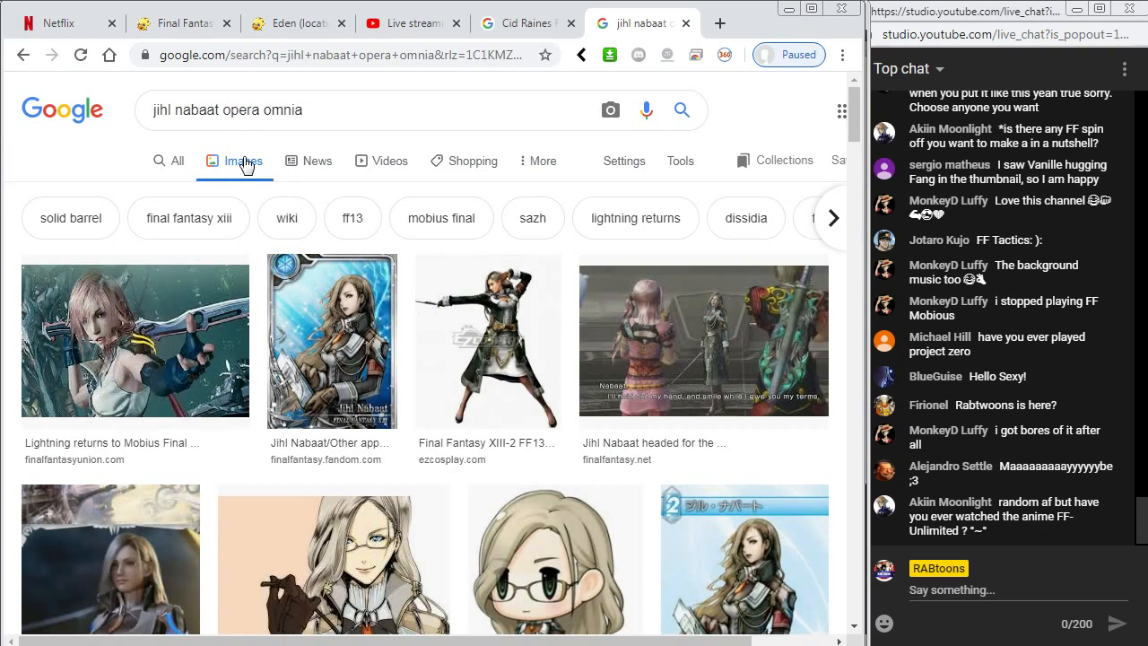
# Open the chibi Jihl Nabaat picture with glasses in its own tab and copy the image.
pyautogui.scroll(-1, 332, 359)
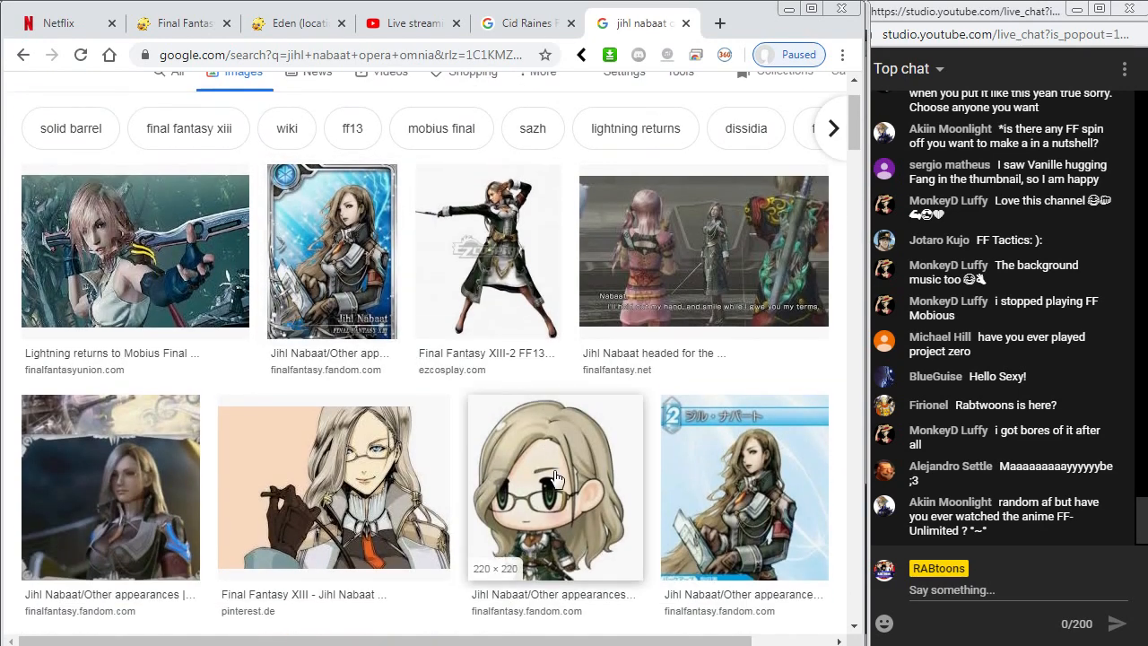
pyautogui.click(554, 478)
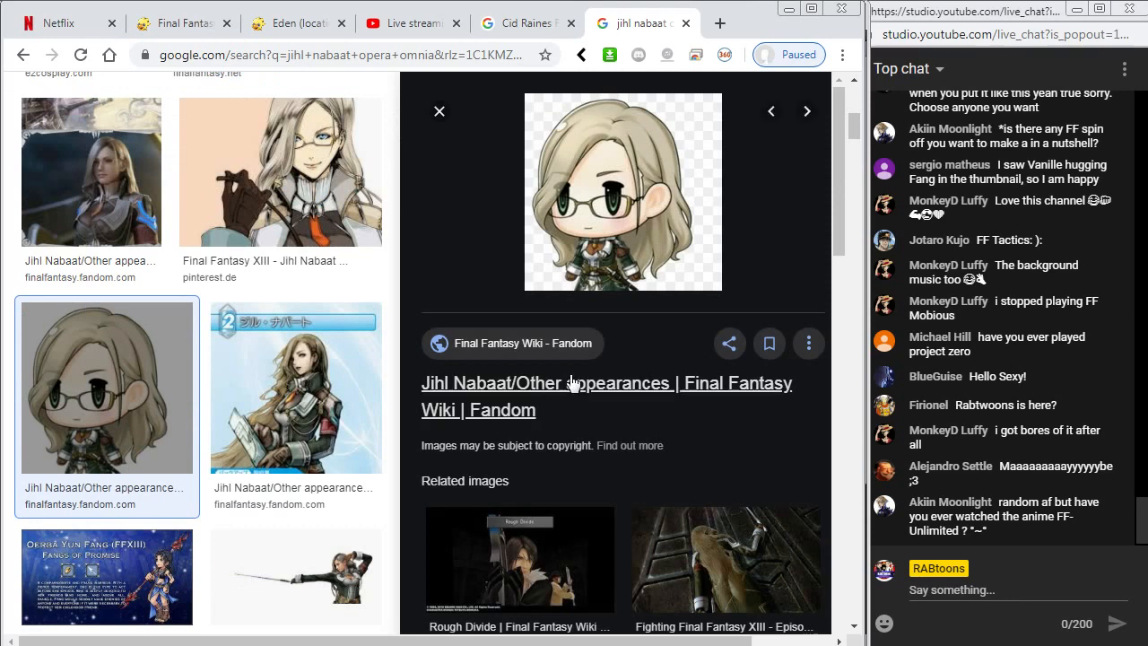
pyautogui.rightClick(617, 210)
pyautogui.click(690, 351)
pyautogui.click(642, 25)
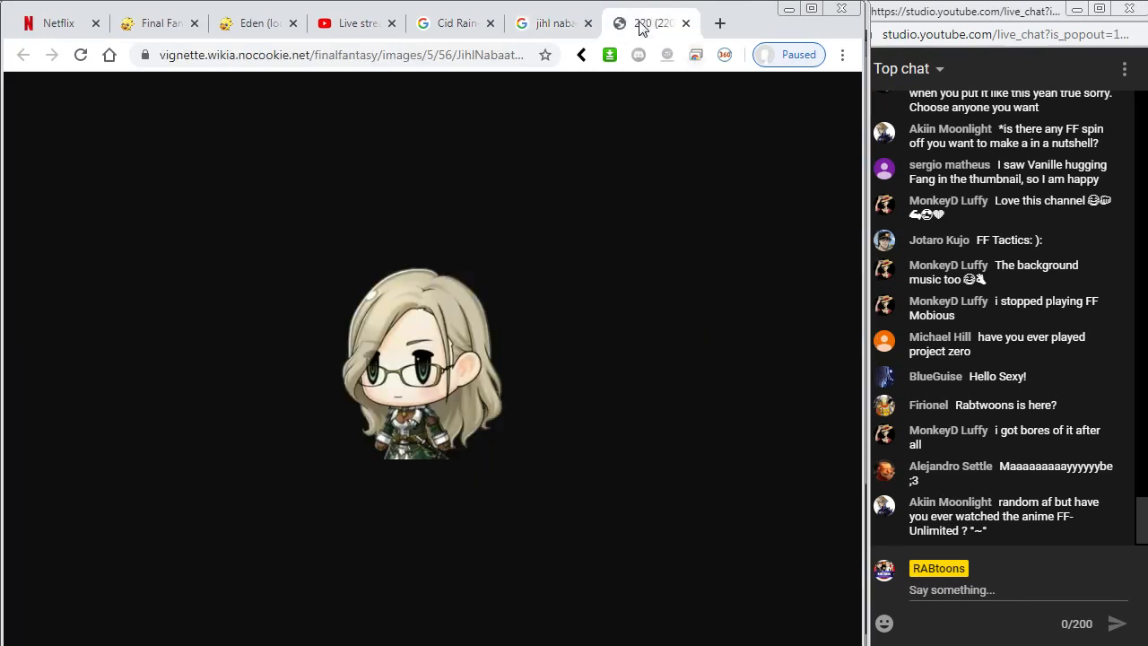
pyautogui.rightClick(459, 355)
pyautogui.click(467, 329)
pyautogui.rightClick(466, 328)
pyautogui.click(503, 393)
# Return to the image results, look through them and preview the blue Jihl Nabaat SR card.
pyautogui.click(558, 19)
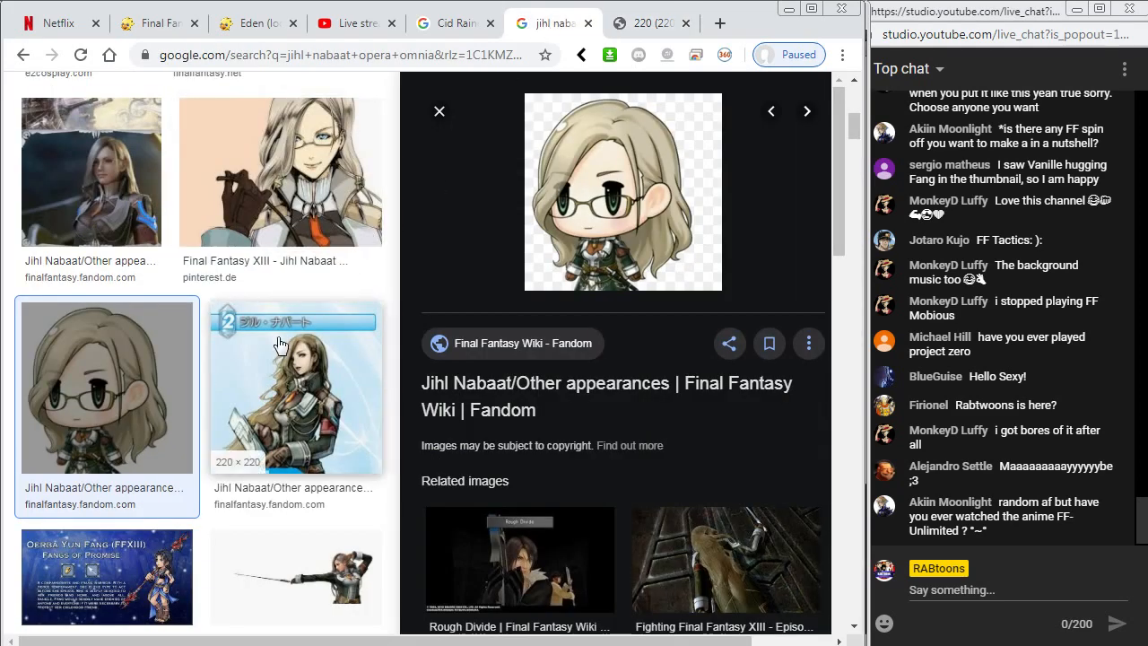
pyautogui.scroll(-3, 281, 344)
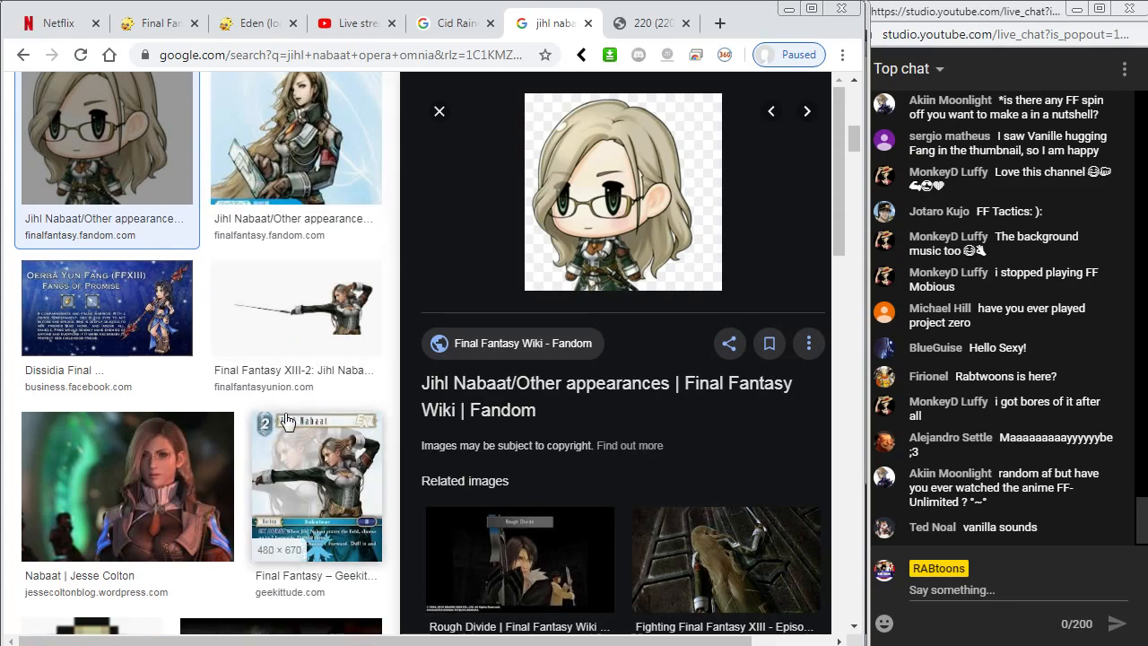
pyautogui.scroll(-3, 285, 422)
pyautogui.scroll(8, 286, 422)
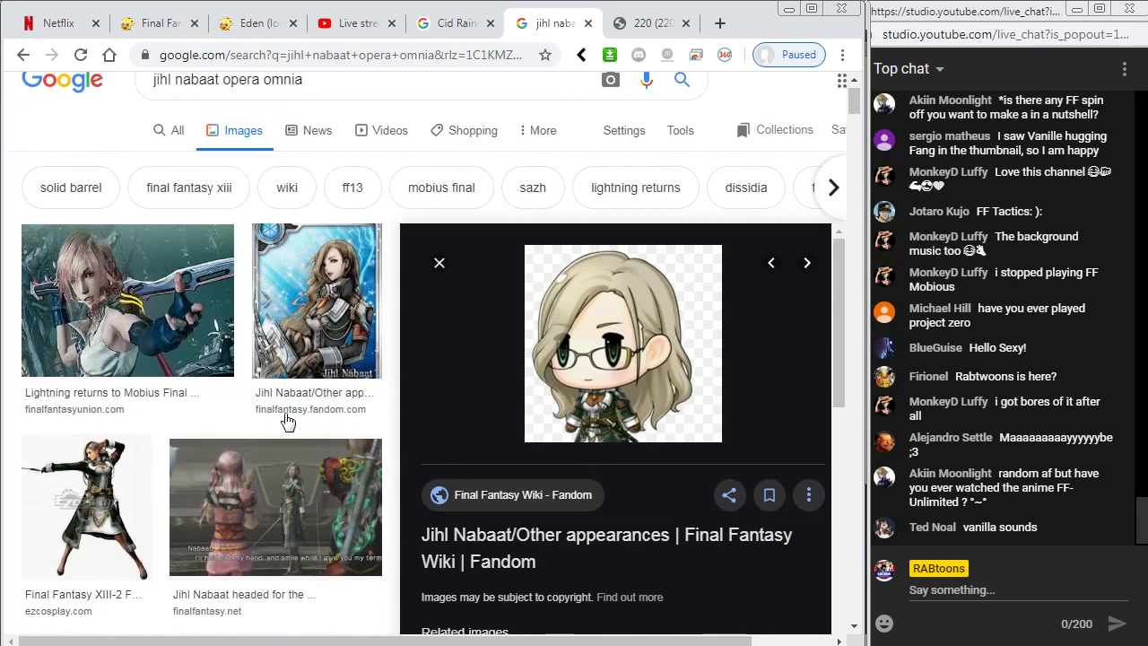
pyautogui.scroll(1, 287, 422)
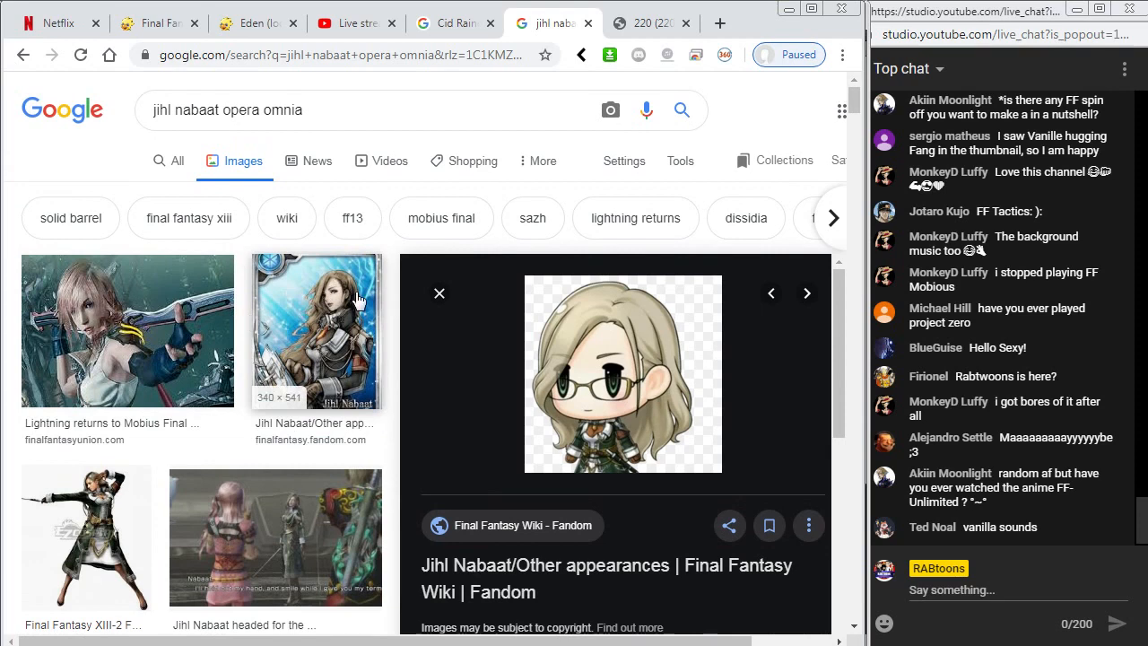
pyautogui.click(357, 299)
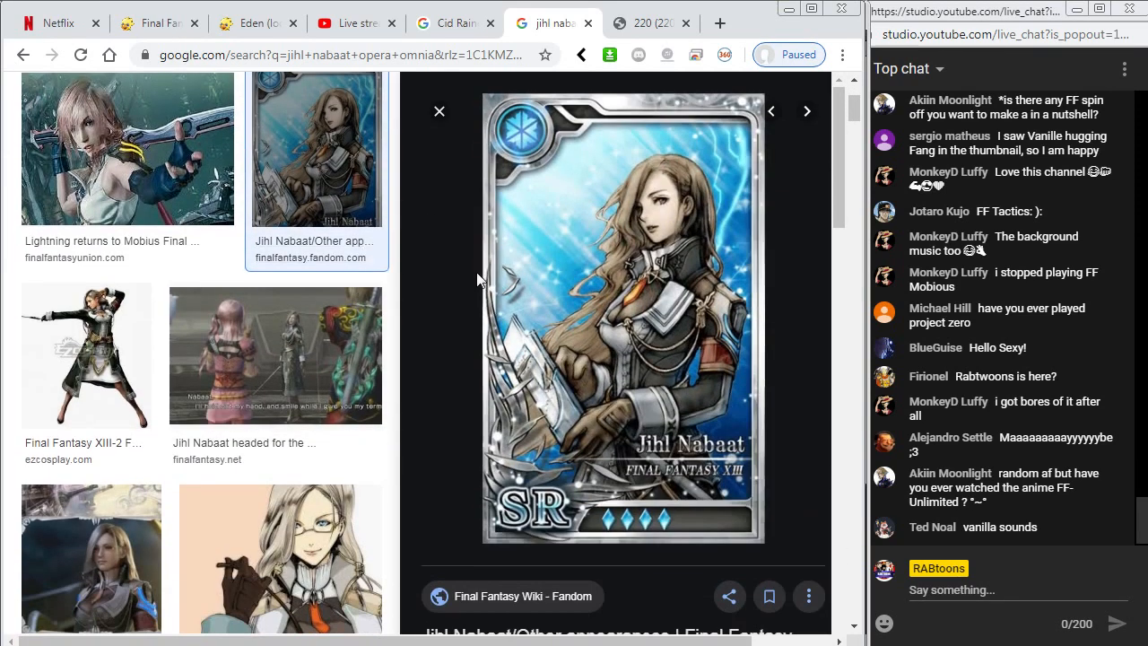
# Open the SR card's source wiki page and examine the card artwork under Jihl Nabaat's other appearances.
pyautogui.click(674, 360)
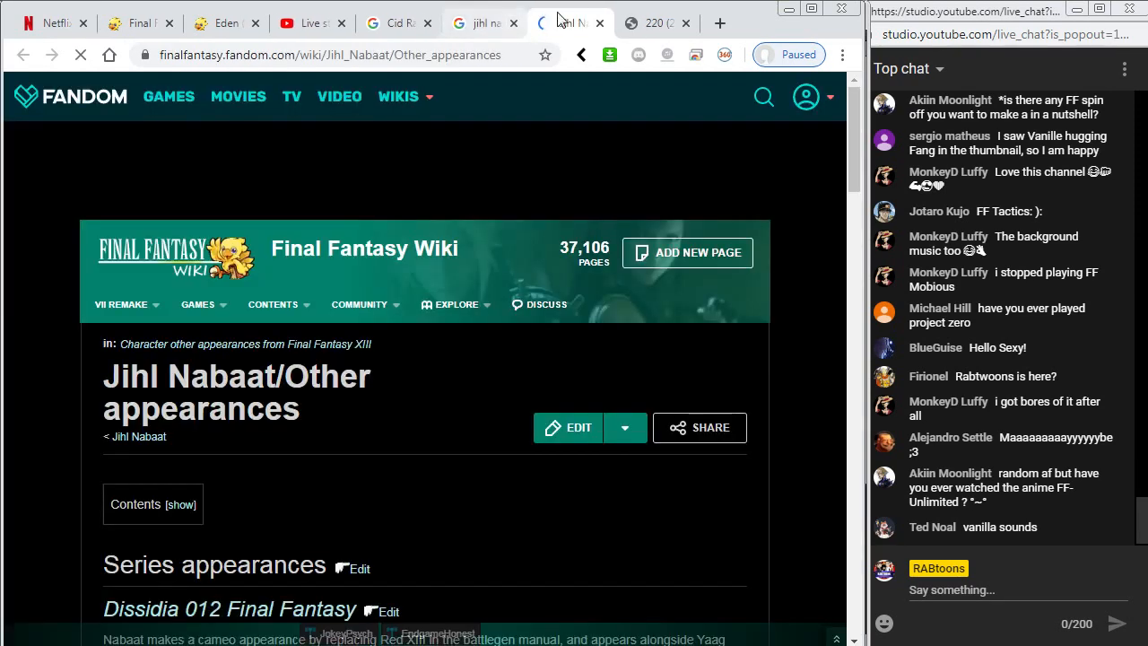
pyautogui.scroll(-20, 407, 329)
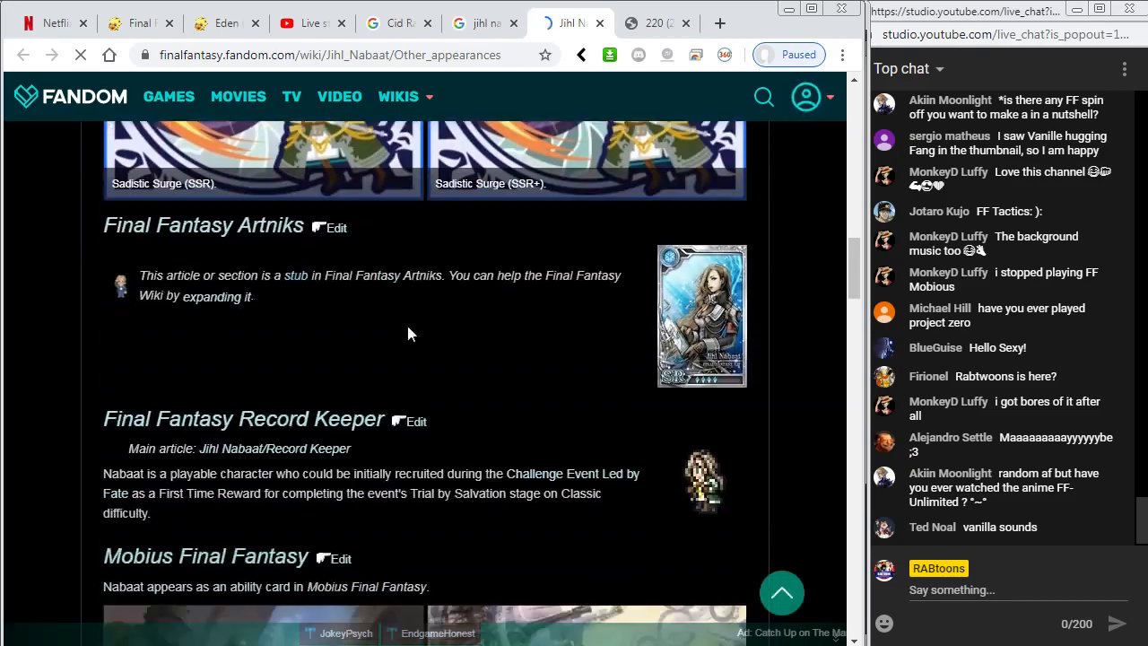
pyautogui.scroll(-5, 407, 334)
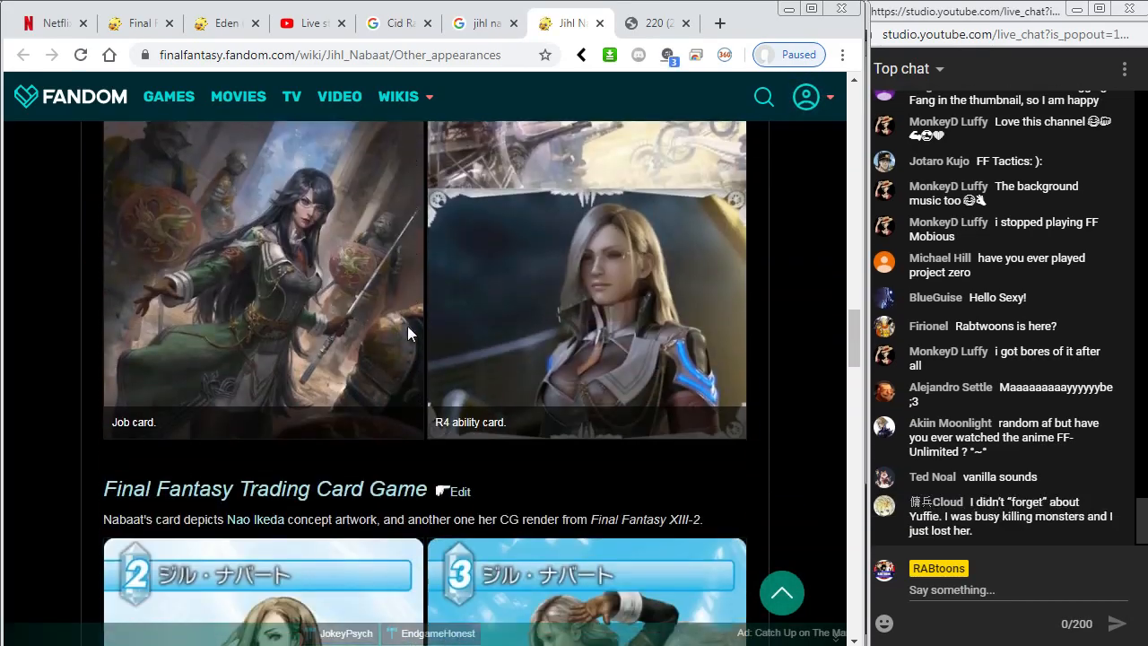
pyautogui.scroll(-4, 408, 329)
pyautogui.scroll(5, 496, 325)
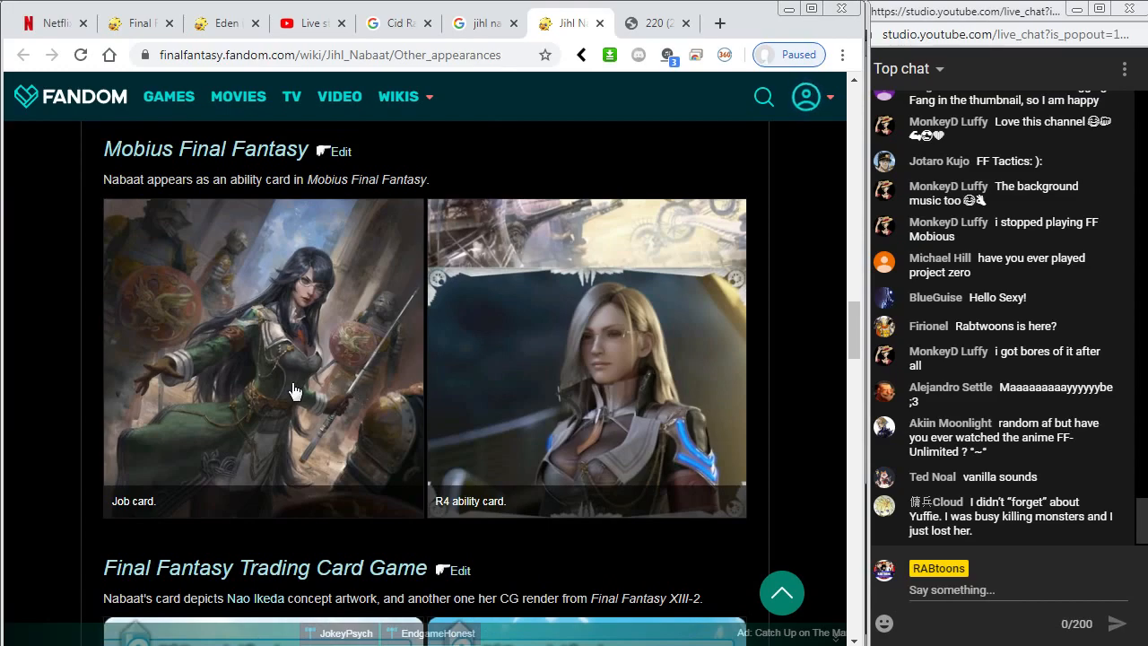
pyautogui.scroll(-6, 293, 389)
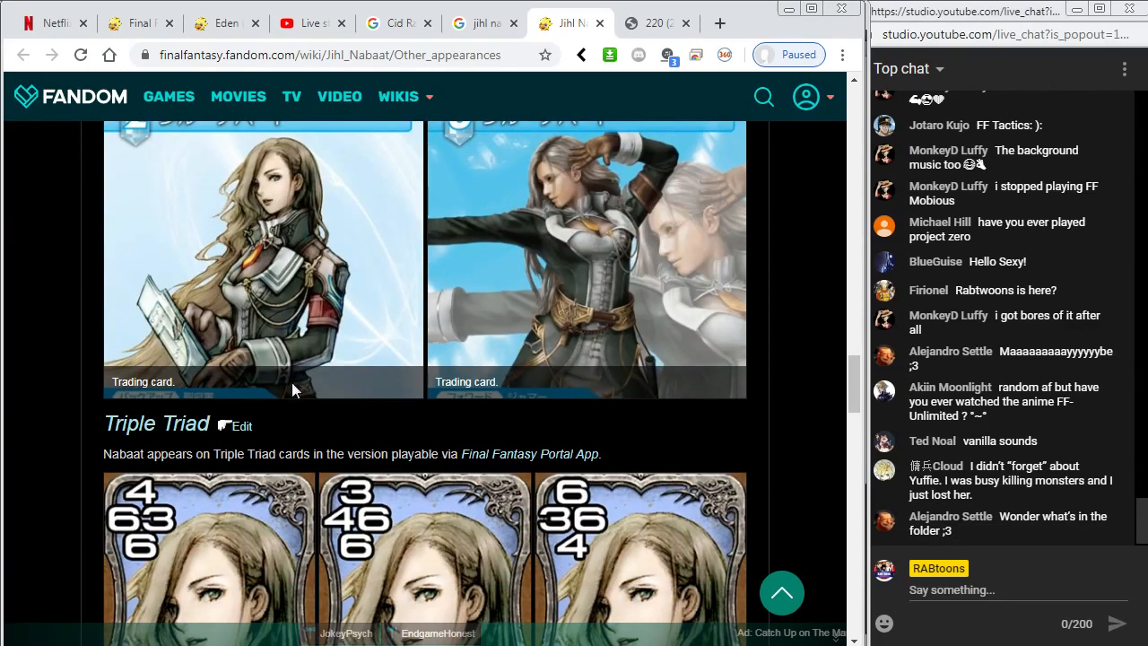
# Open the wiki page behind the first Jihl Nabaat trading card and search that page for "jihl".
pyautogui.click(270, 227)
pyautogui.scroll(-5, 288, 331)
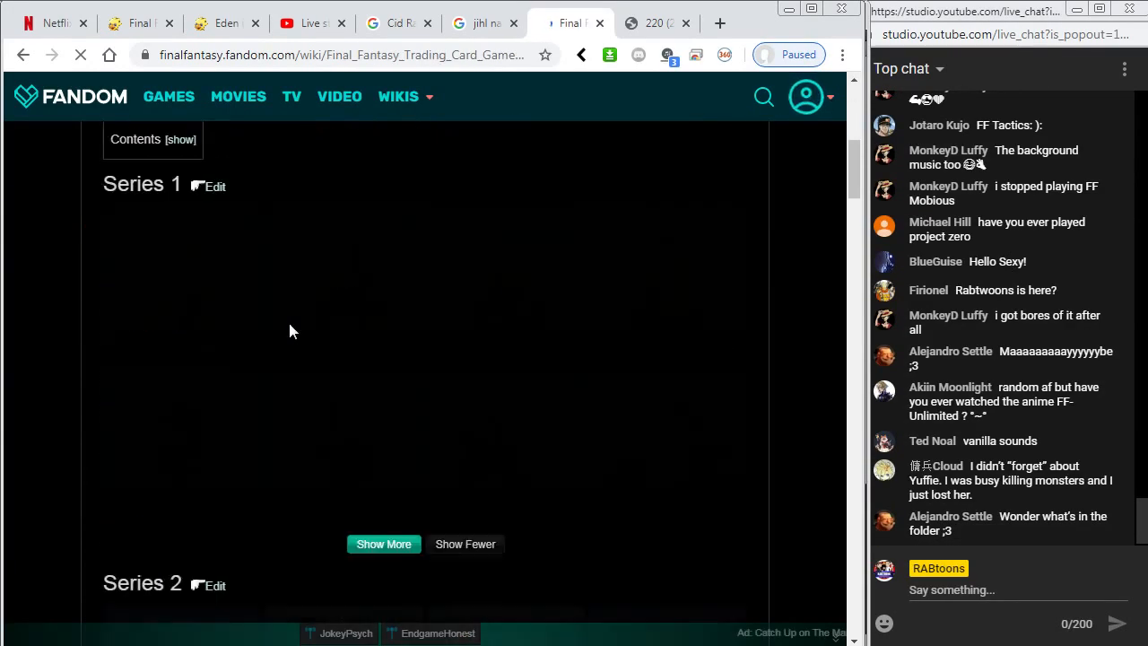
pyautogui.scroll(-5, 288, 331)
pyautogui.scroll(-9, 288, 331)
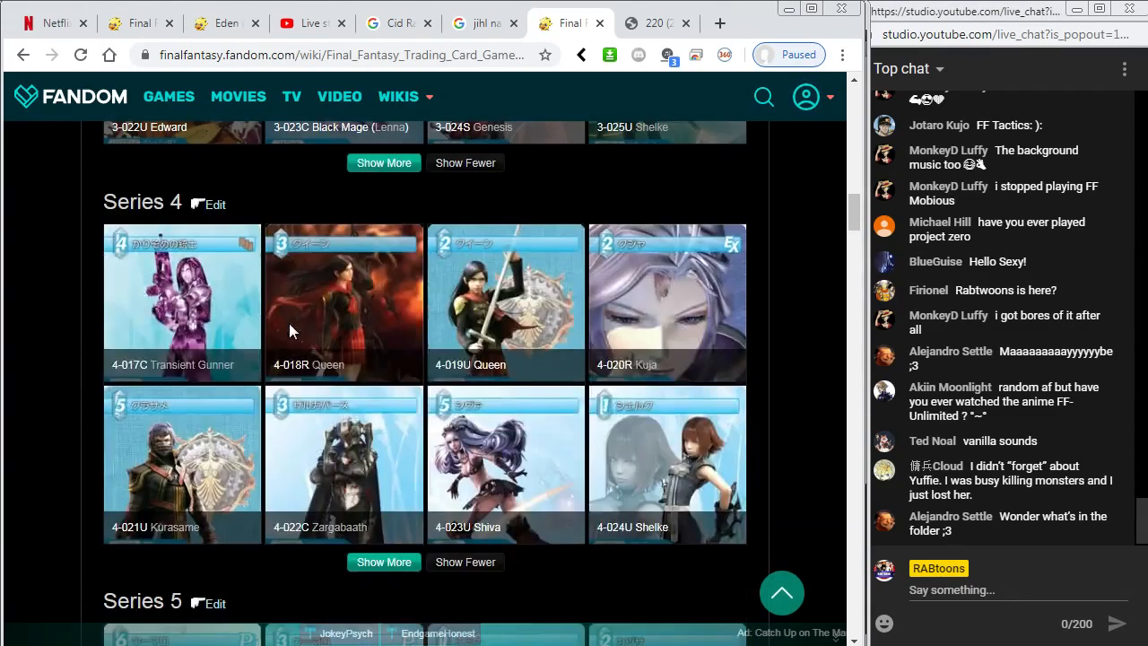
pyautogui.scroll(-15, 288, 331)
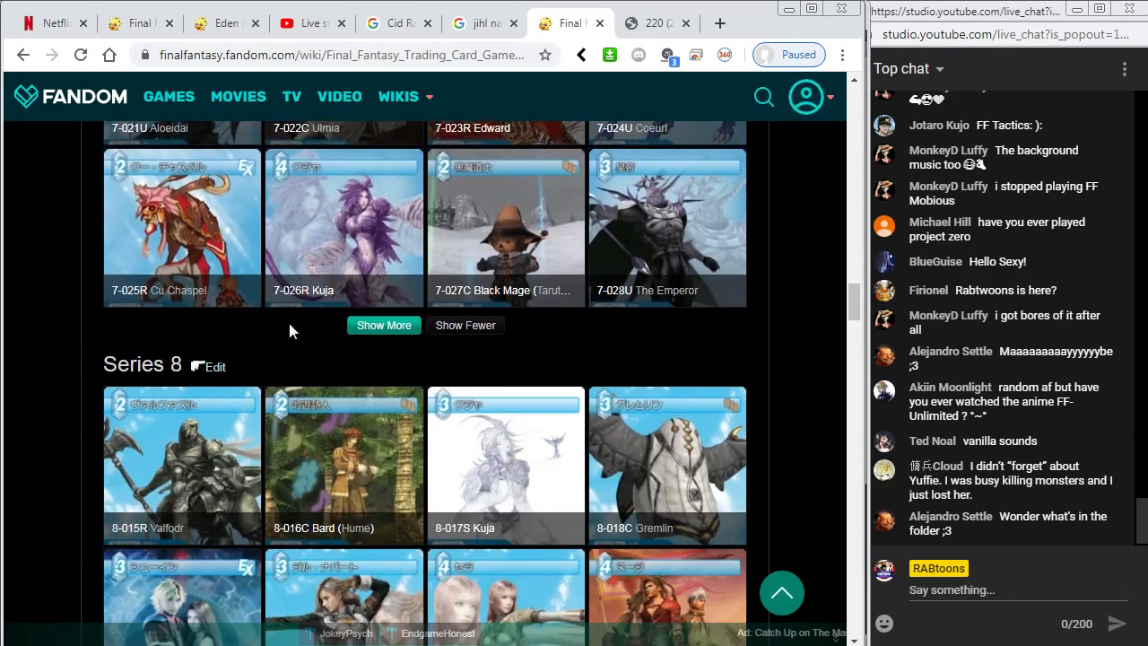
pyautogui.hotkey('ctrl', 'f')
pyautogui.write('j')
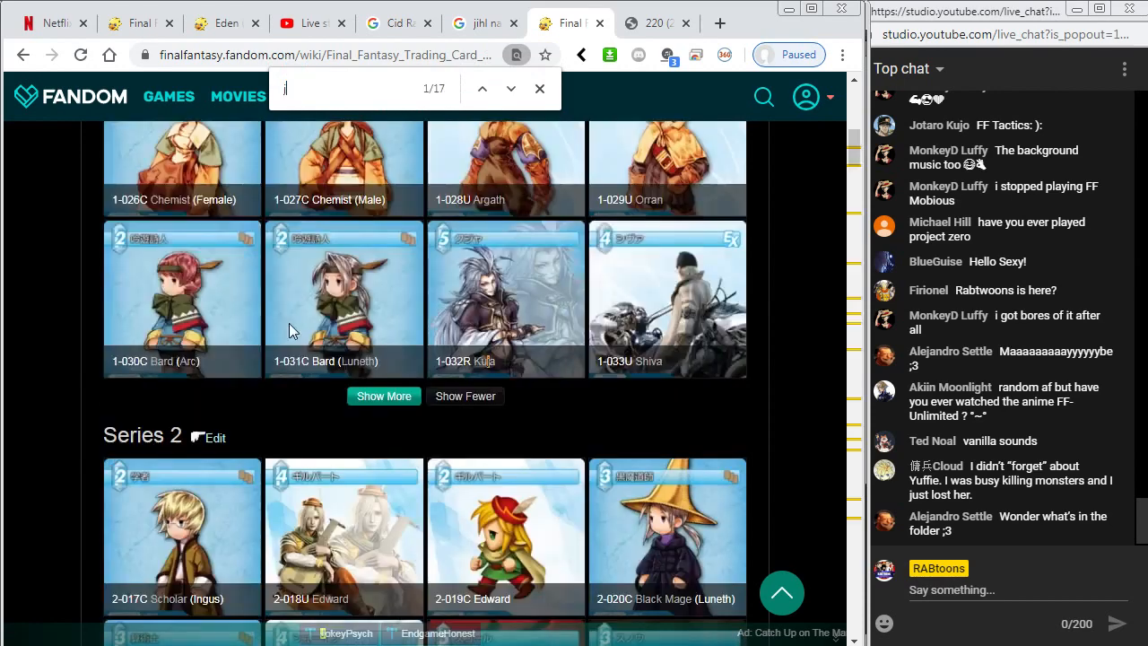
pyautogui.write('ihl')
pyautogui.press('F5')
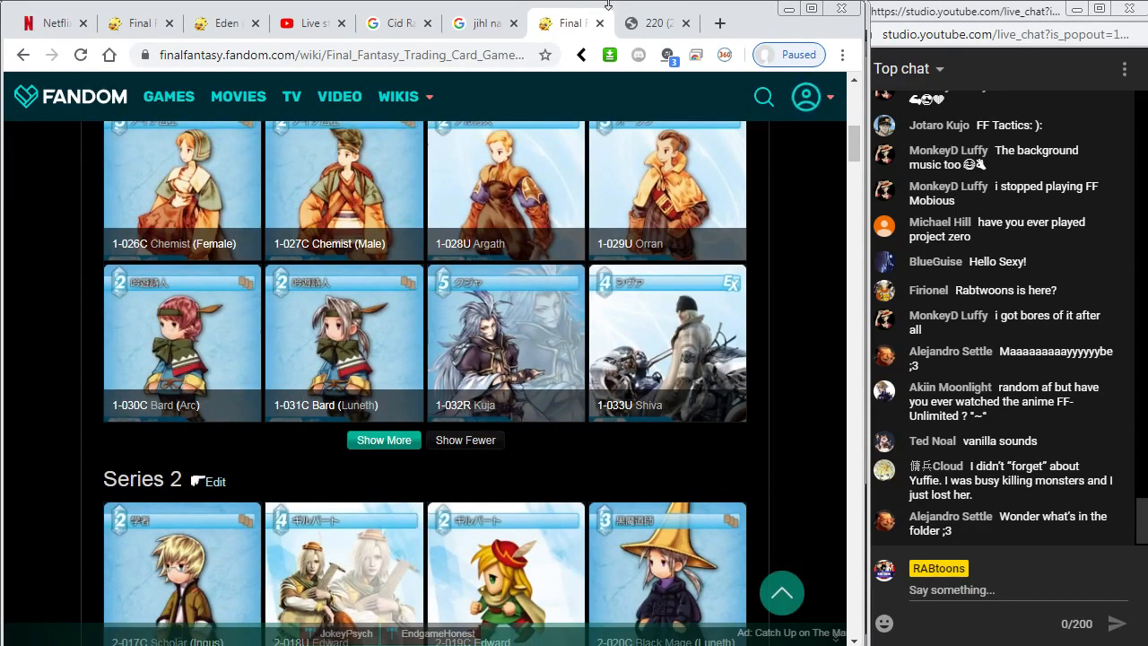
# Leave the trading card page, return to the image results and open the Jihl Nabaat SR card picture in its own tab.
pyautogui.click(655, 23)
pyautogui.click(570, 23)
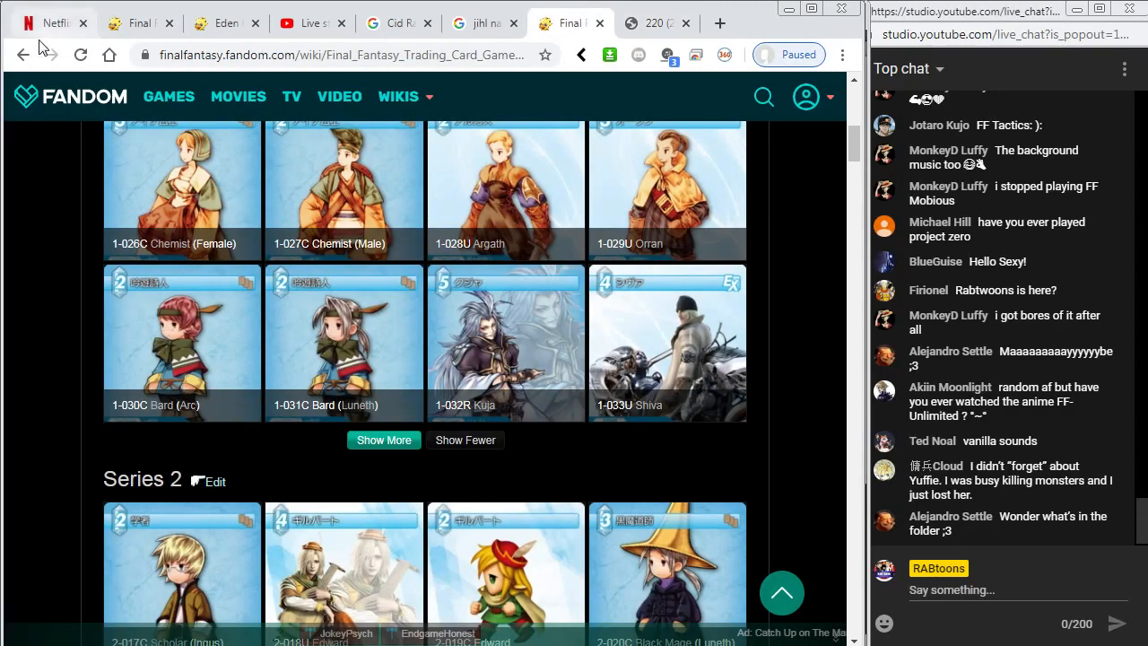
pyautogui.click(24, 55)
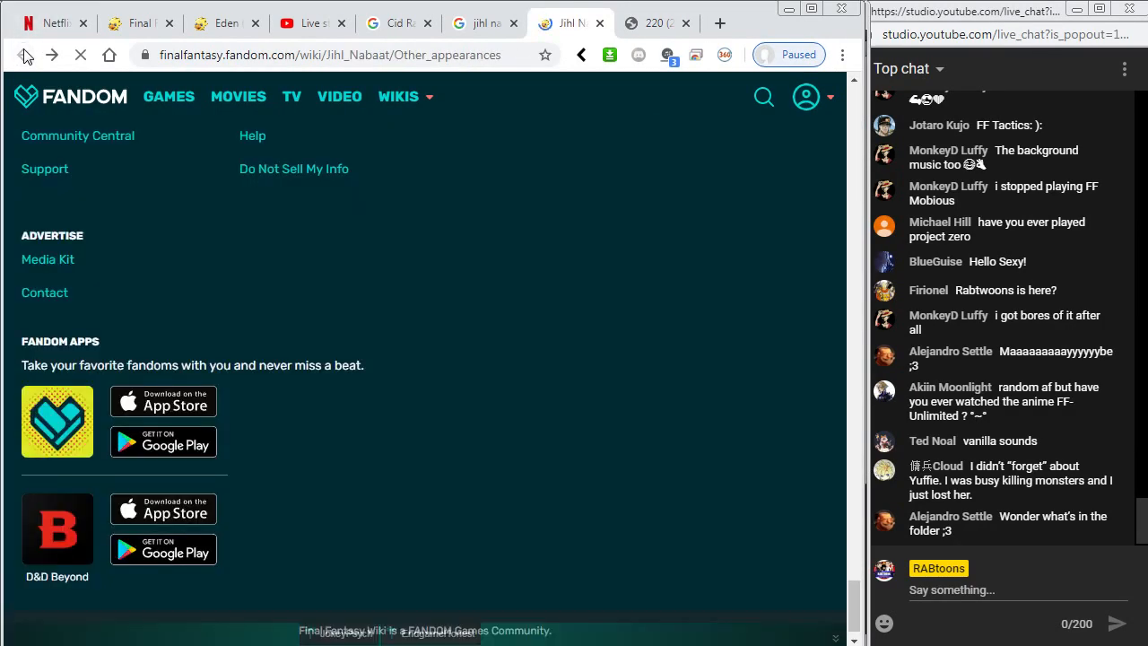
pyautogui.click(487, 23)
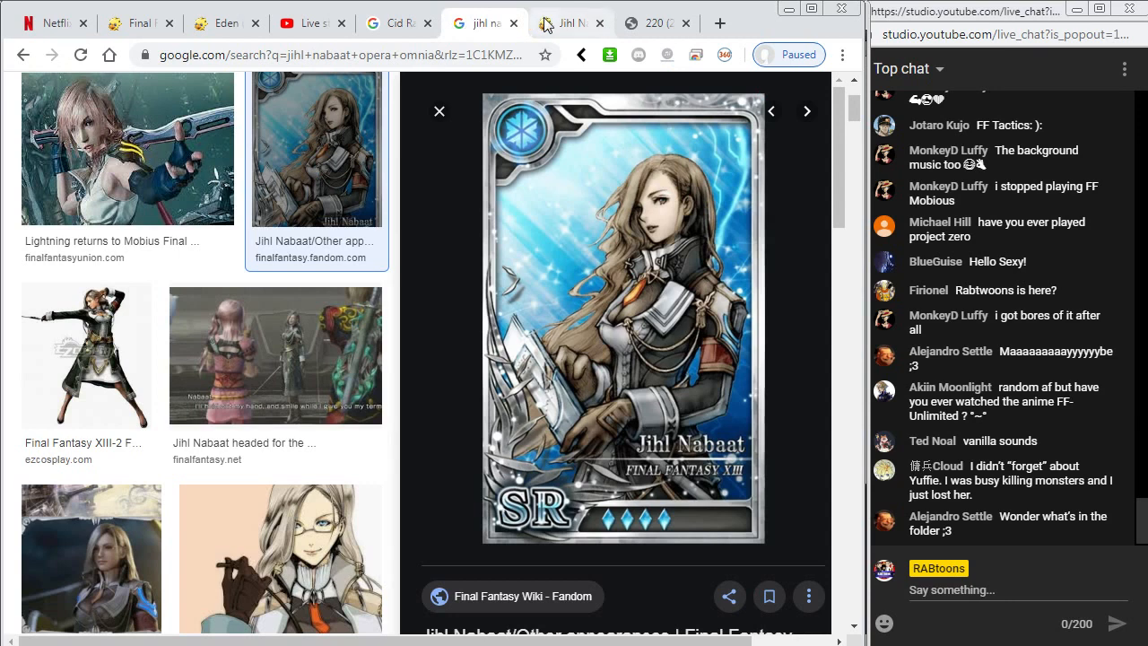
pyautogui.rightClick(599, 271)
pyautogui.click(668, 414)
pyautogui.click(551, 25)
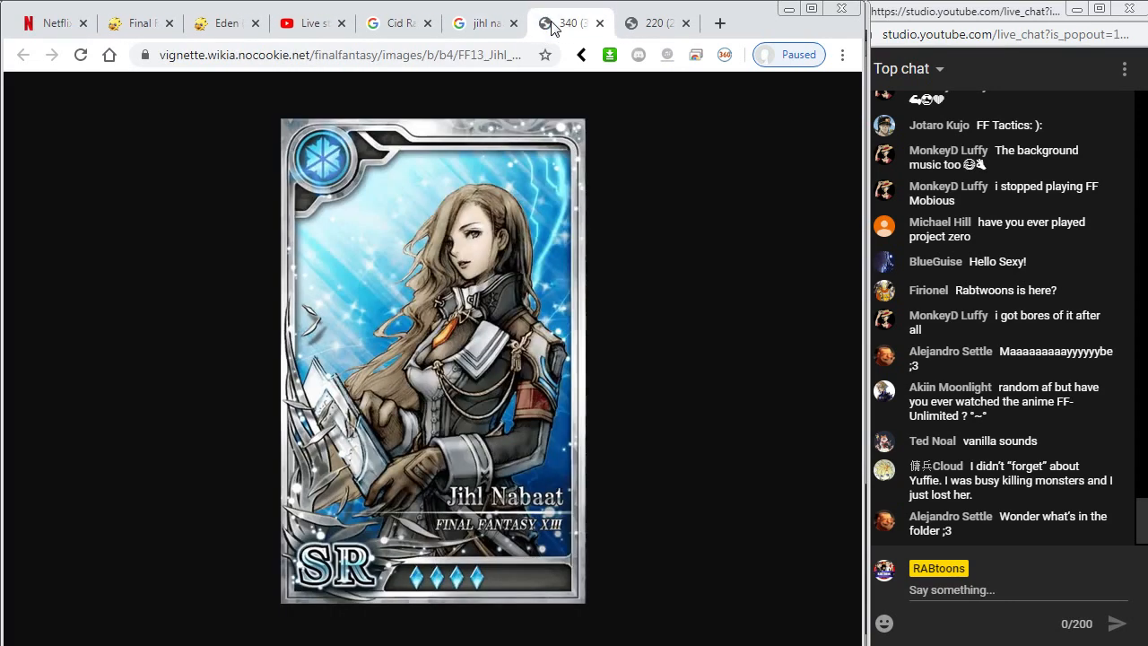
# Go back to the tab with the chibi Jihl Nabaat picture and copy the image to the clipboard.
pyautogui.click(641, 23)
pyautogui.rightClick(472, 286)
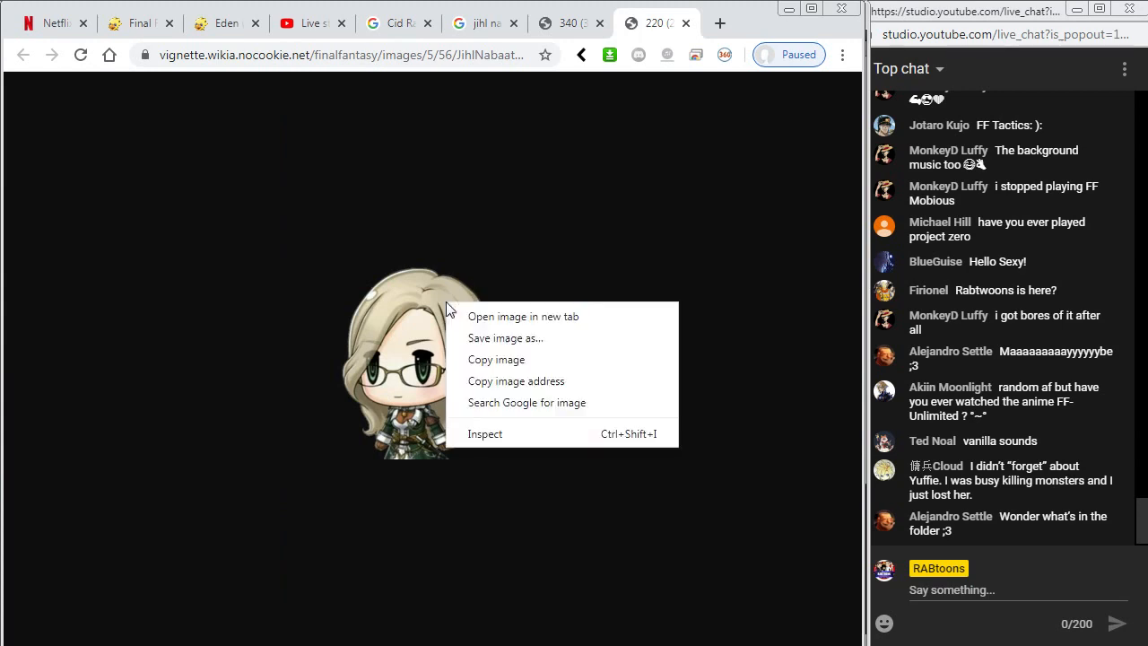
pyautogui.click(529, 360)
# Switch to Flash and save the template document as Jihl Nabaat in the Games > Final Fantasy > FFXIII folder.
pyautogui.hotkey('alt', 'Tab')
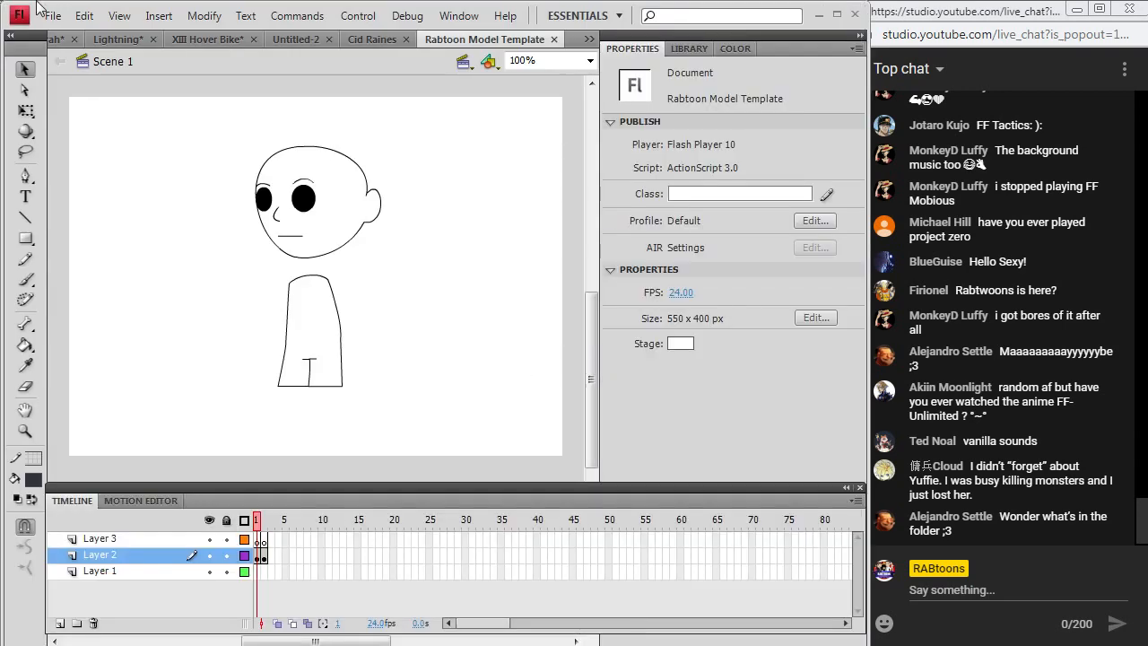
pyautogui.click(53, 15)
pyautogui.click(87, 210)
pyautogui.write('Jihl Nabaat')
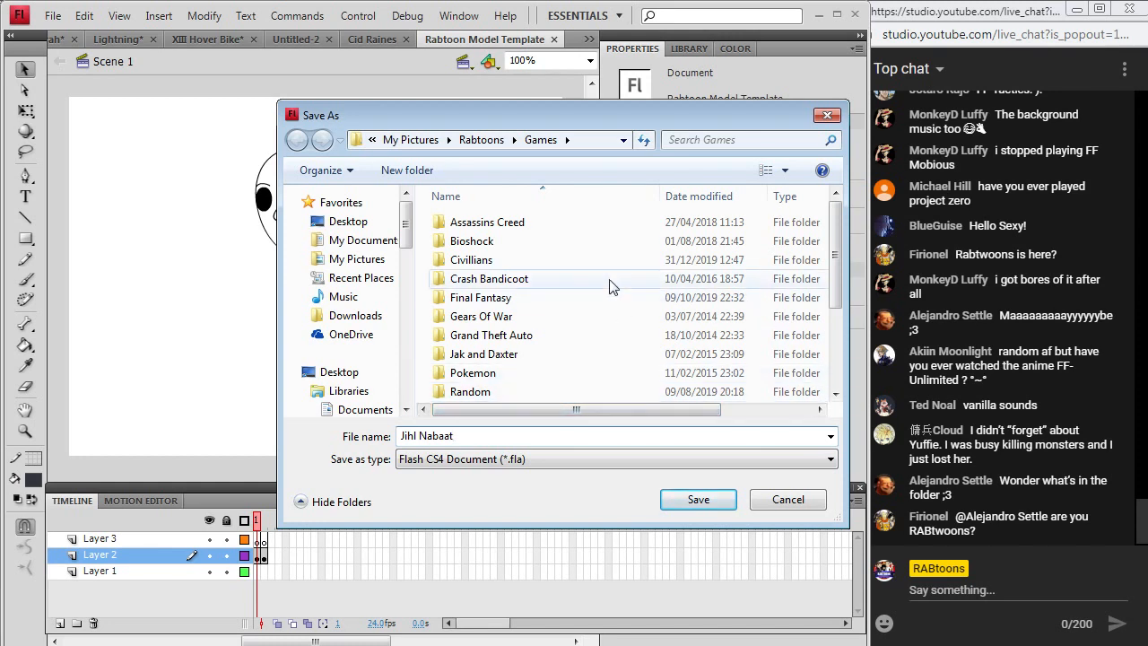
pyautogui.click(487, 298)
pyautogui.doubleClick(487, 298)
pyautogui.click(530, 303)
pyautogui.scroll(-3, 530, 302)
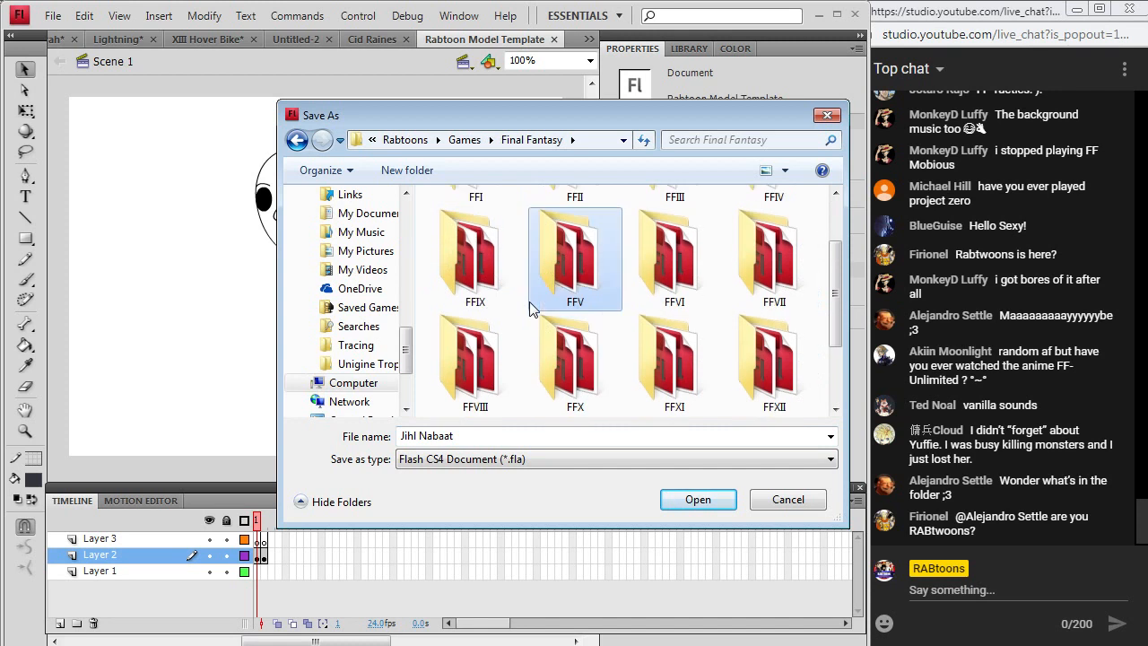
pyautogui.doubleClick(507, 368)
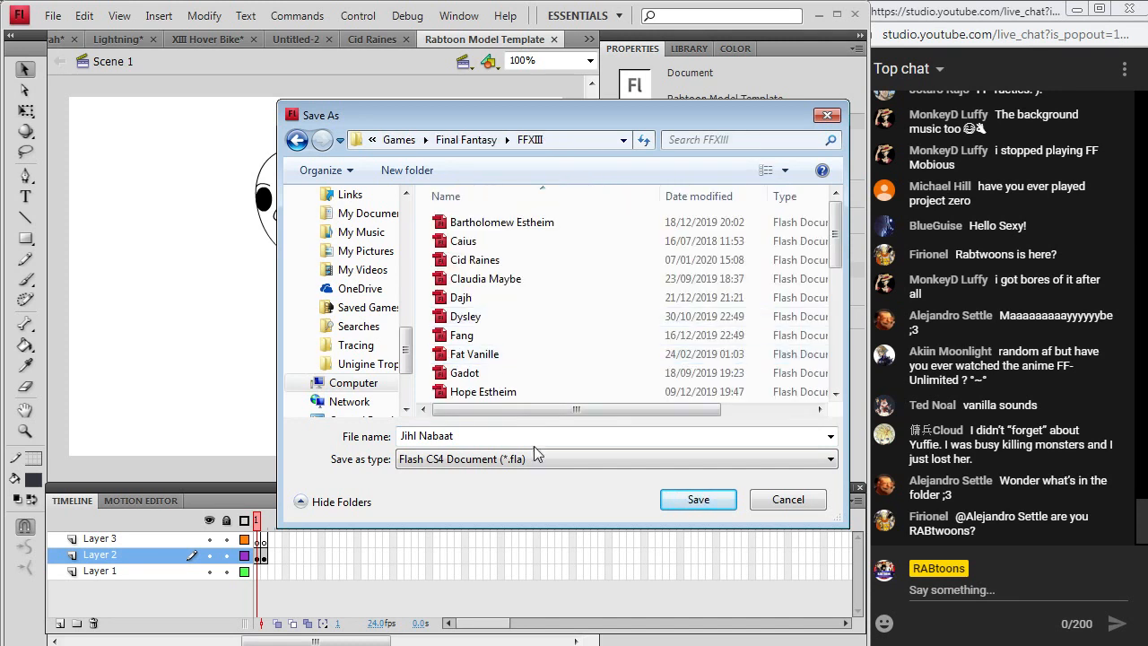
pyautogui.click(710, 499)
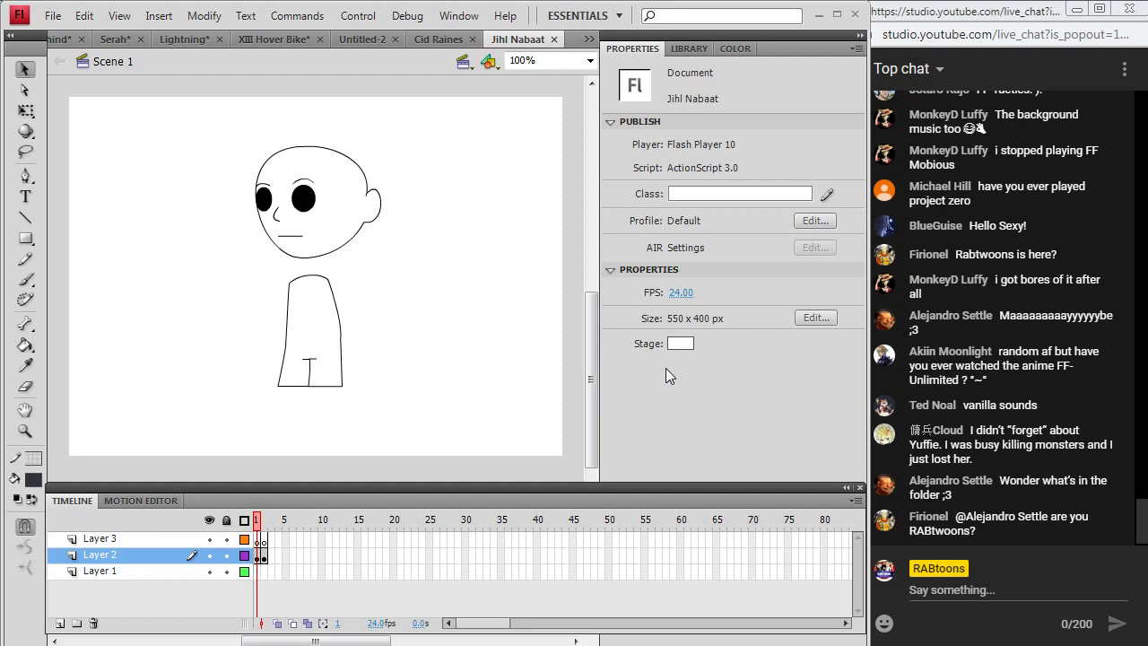
# Remove frame 2 from Layers 2 and 3, and insert a new layer directly beneath Layer 2.
pyautogui.rightClick(260, 542)
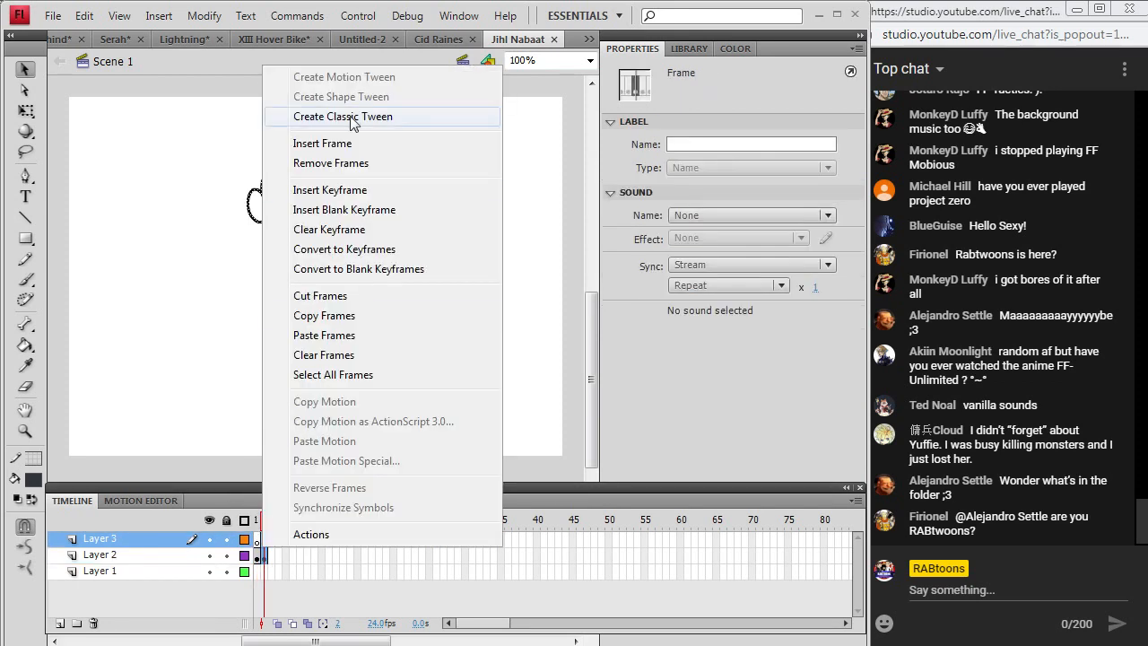
pyautogui.click(331, 163)
pyautogui.click(158, 16)
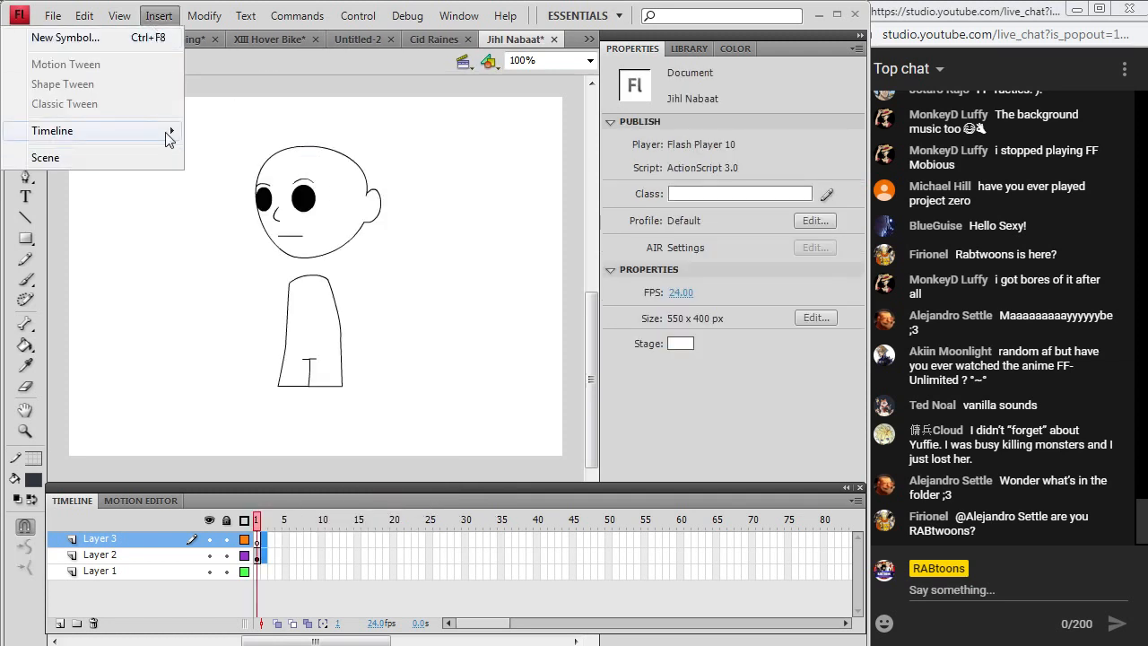
pyautogui.moveTo(169, 134)
pyautogui.click(215, 131)
pyautogui.moveTo(173, 550); pyautogui.dragTo(167, 574)
# Paste the copied chibi character image onto the new layer and move it up over the template head.
pyautogui.click(84, 15)
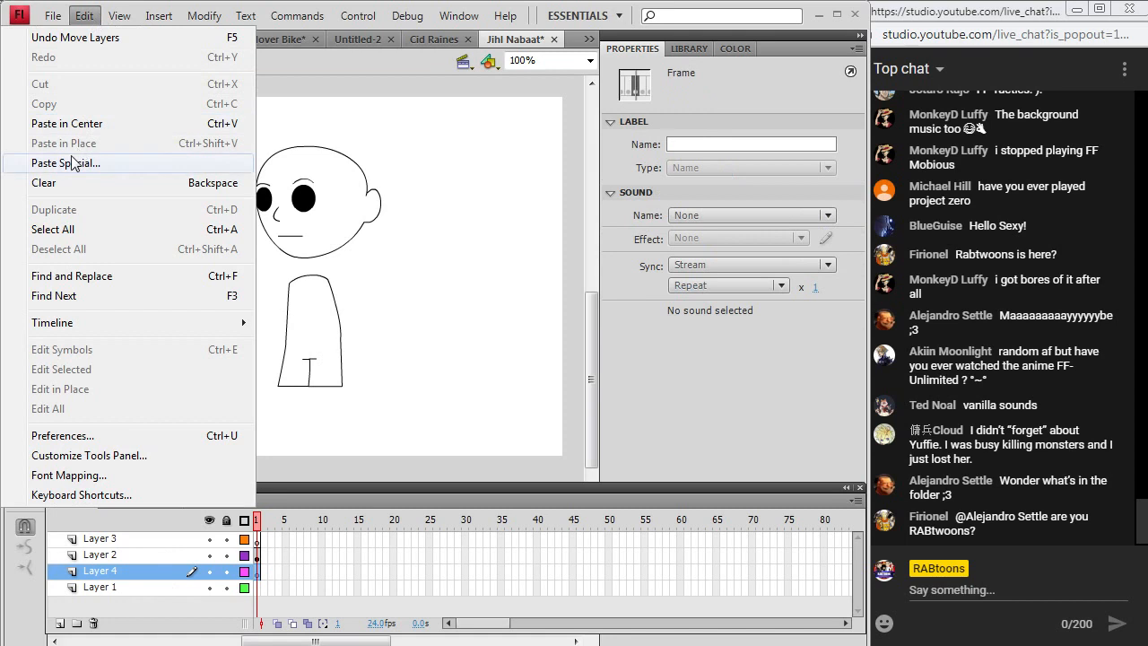
pyautogui.click(125, 124)
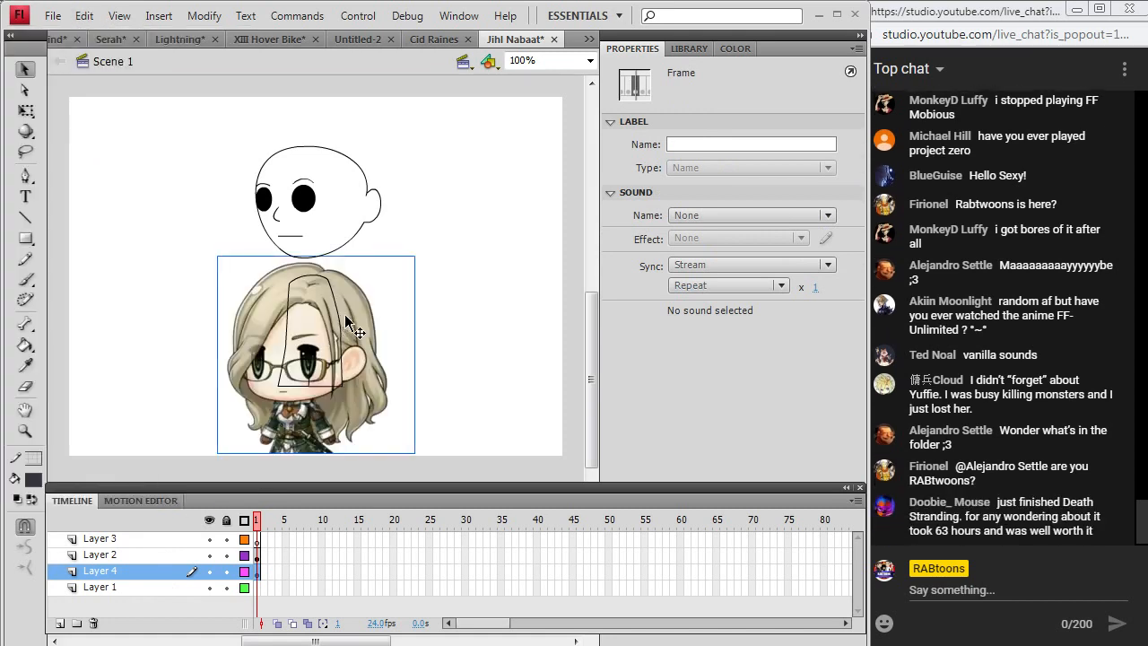
pyautogui.moveTo(345, 314); pyautogui.dragTo(363, 184)
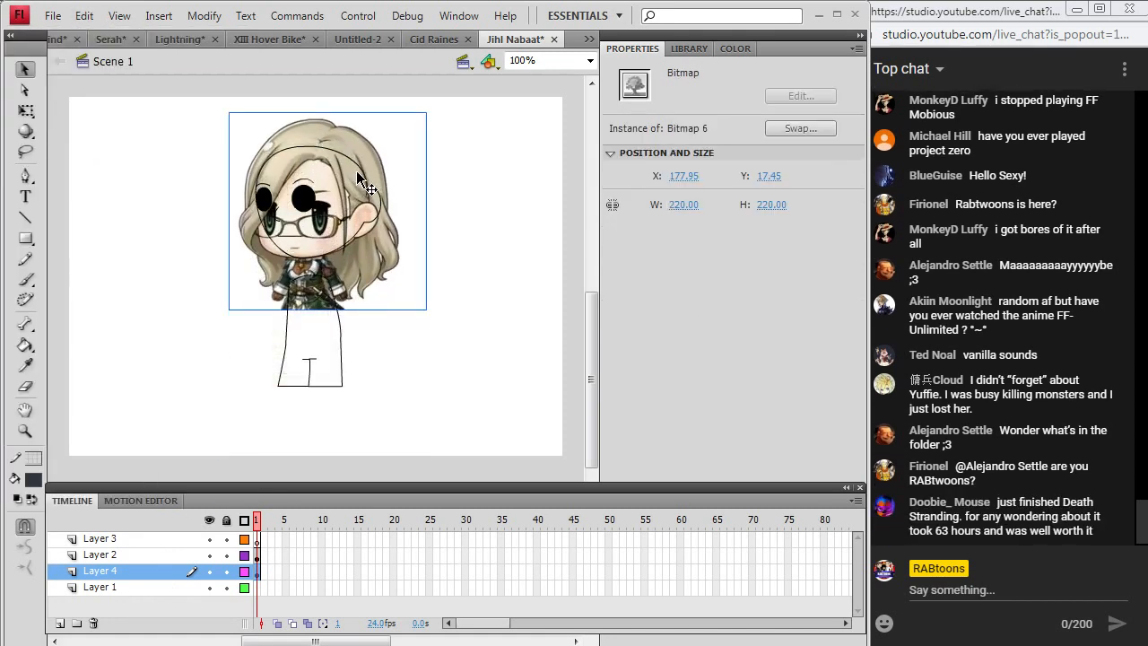
# Free-transform the reference image to 220 × 174 px and nudge it down to Y 27.45 to line up with the head.
pyautogui.click(204, 16)
pyautogui.moveTo(166, 236)
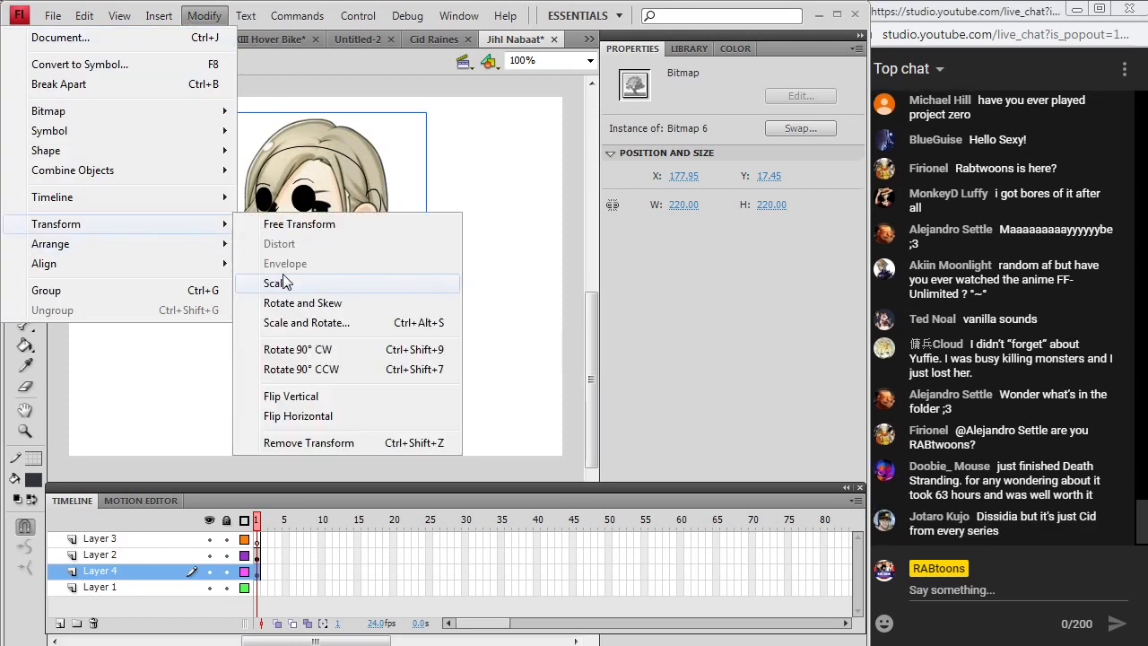
pyautogui.click(296, 223)
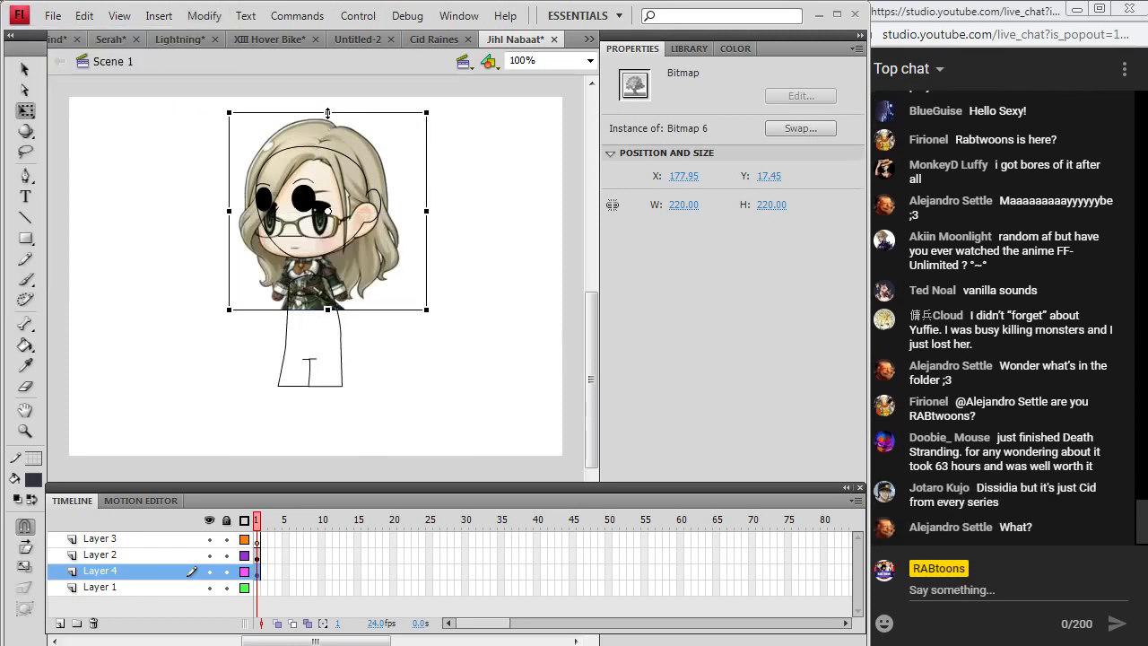
pyautogui.moveTo(327, 113); pyautogui.dragTo(328, 133)
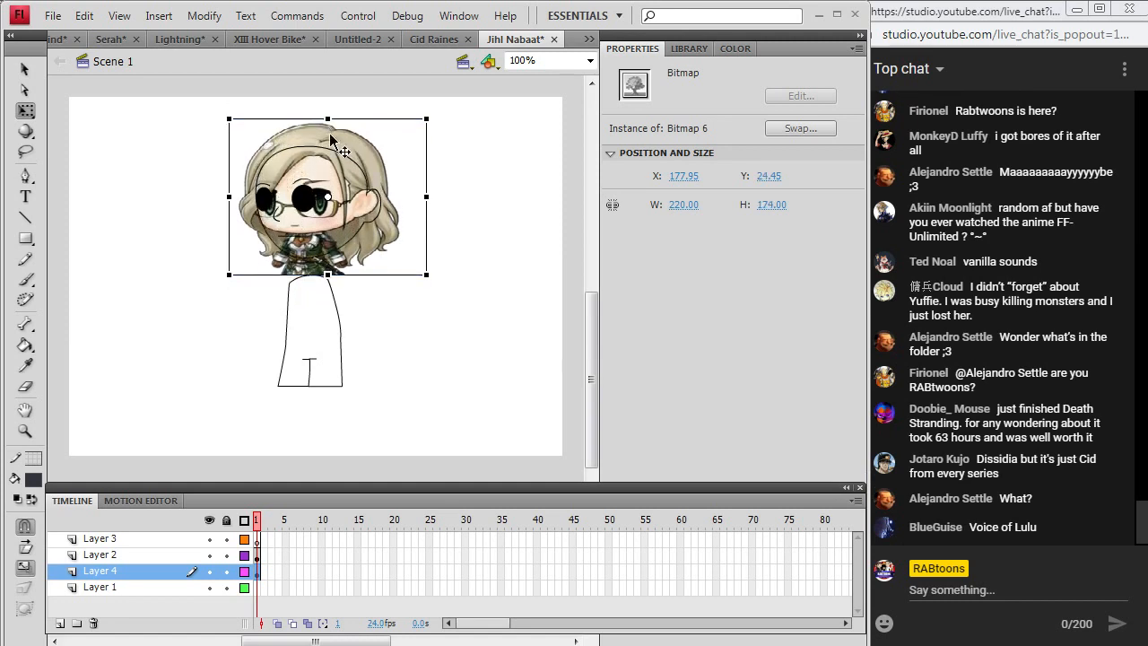
pyautogui.press('Down')
pyautogui.press('Down')
pyautogui.press('Down')
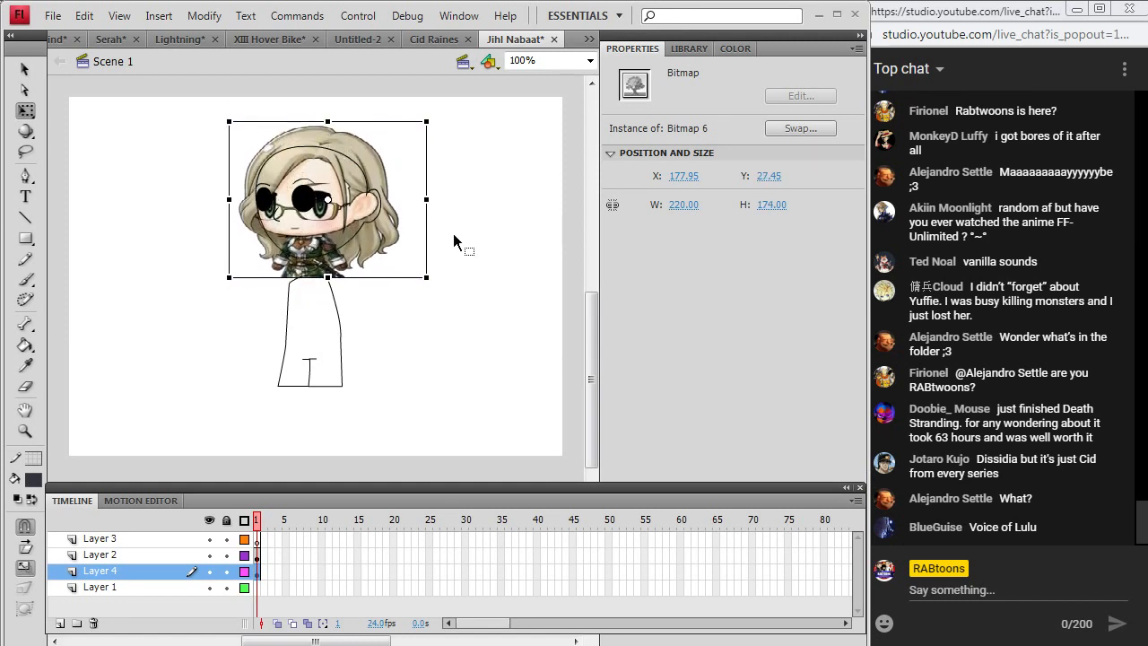
pyautogui.click(310, 384)
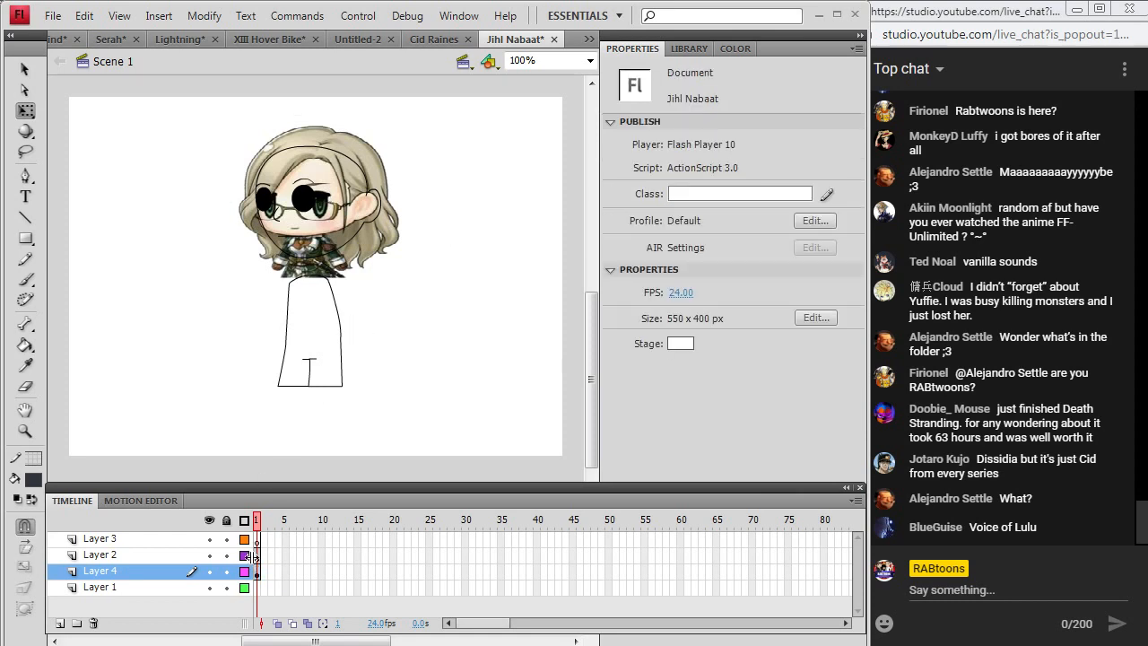
# Set up the Brush tool with a black #000000 fill for drawing on Layer 3.
pyautogui.click(257, 539)
pyautogui.click(34, 479)
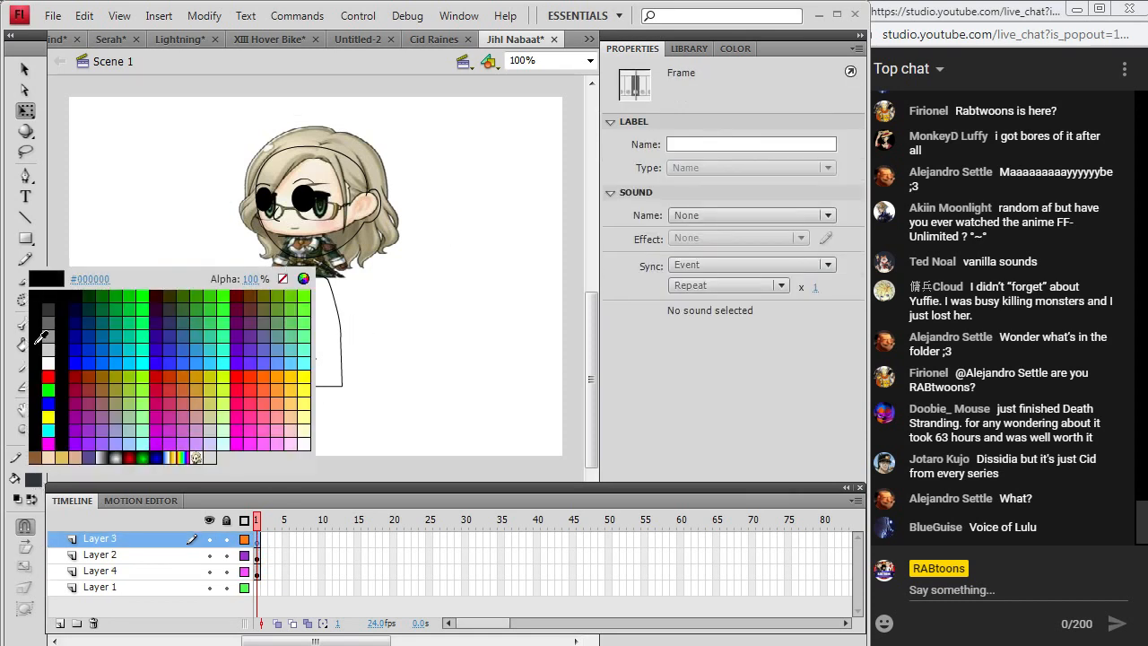
pyautogui.click(39, 294)
pyautogui.click(25, 281)
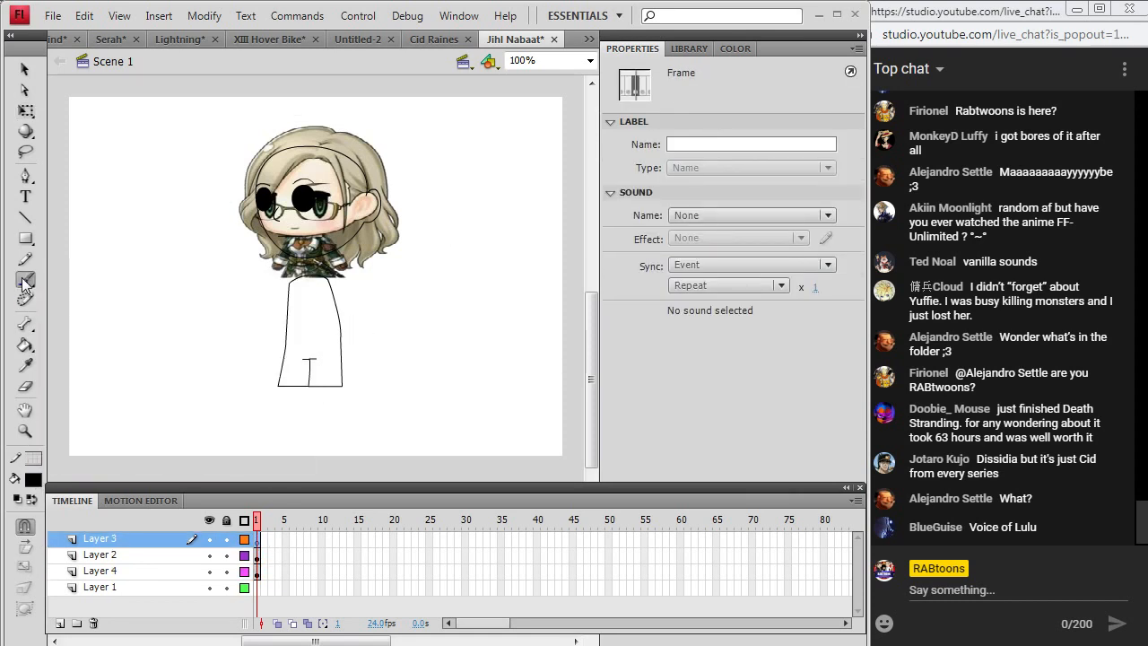
# Extend Layers 2 and 3 to frame 2 without extending the reference layer, and turn on onion skinning.
pyautogui.rightClick(257, 554)
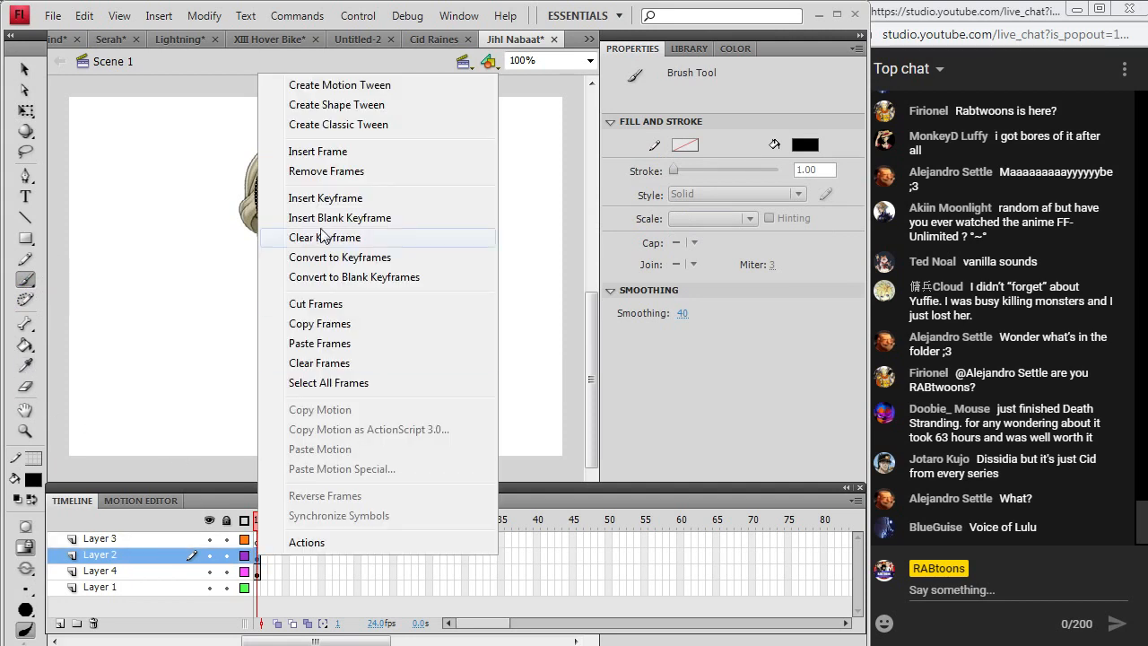
pyautogui.click(349, 158)
pyautogui.click(257, 571)
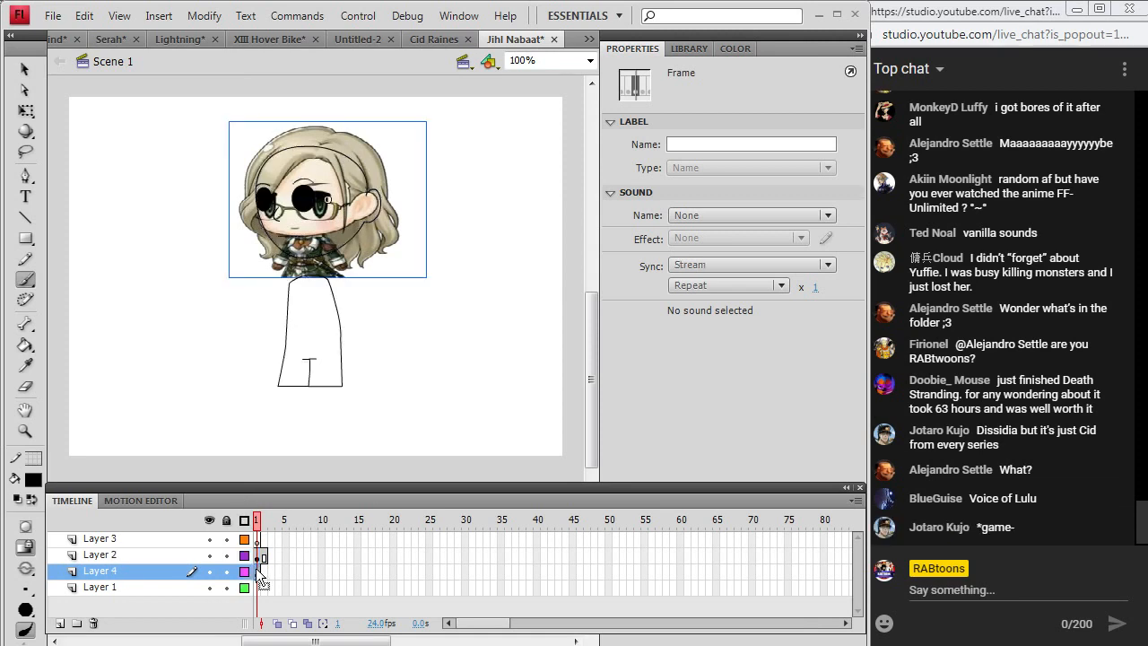
pyautogui.rightClick(263, 541)
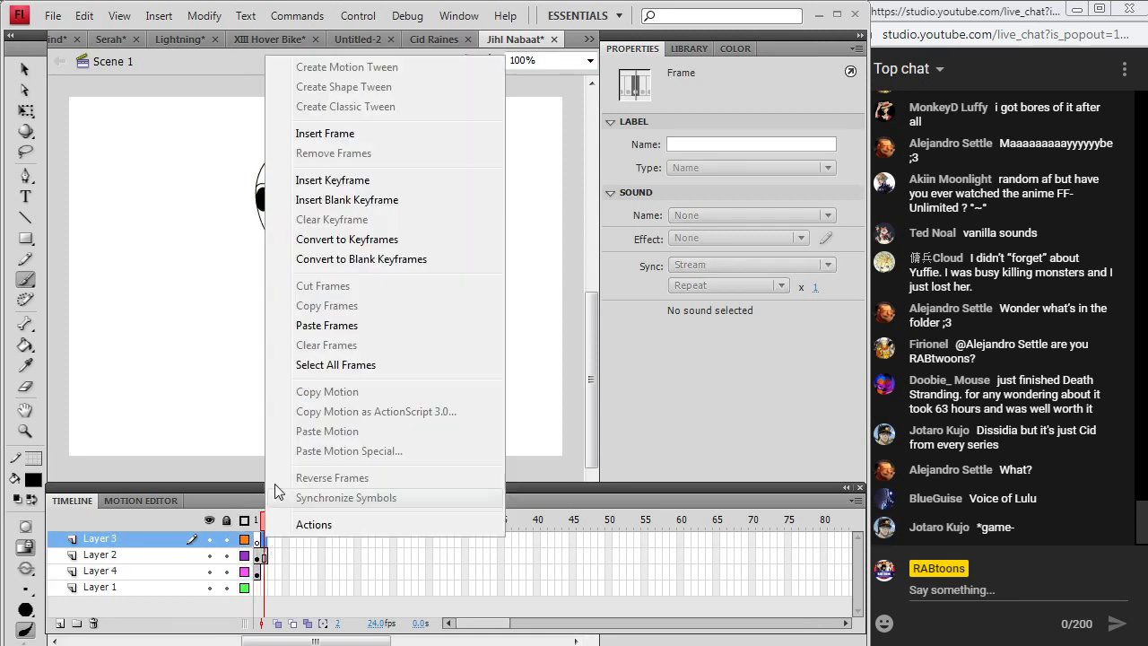
pyautogui.click(351, 135)
pyautogui.click(277, 622)
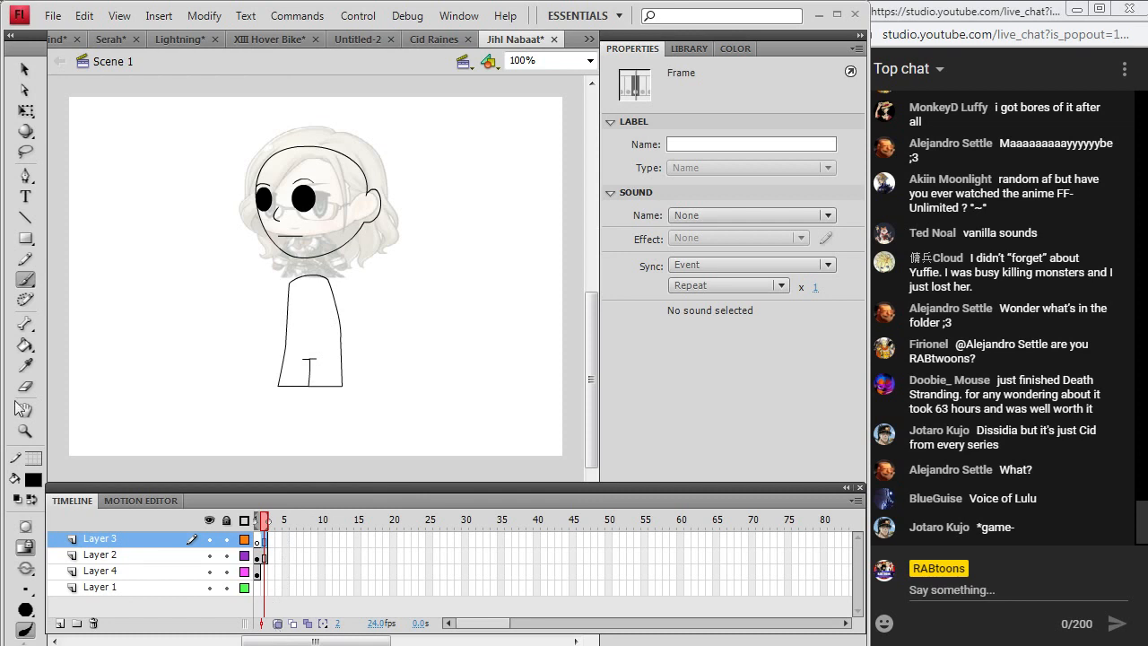
# Brush the side hair lock beside the far eye on Layer 3, tracing the faded reference at 200% zoom.
pyautogui.click(24, 430)
pyautogui.click(269, 215)
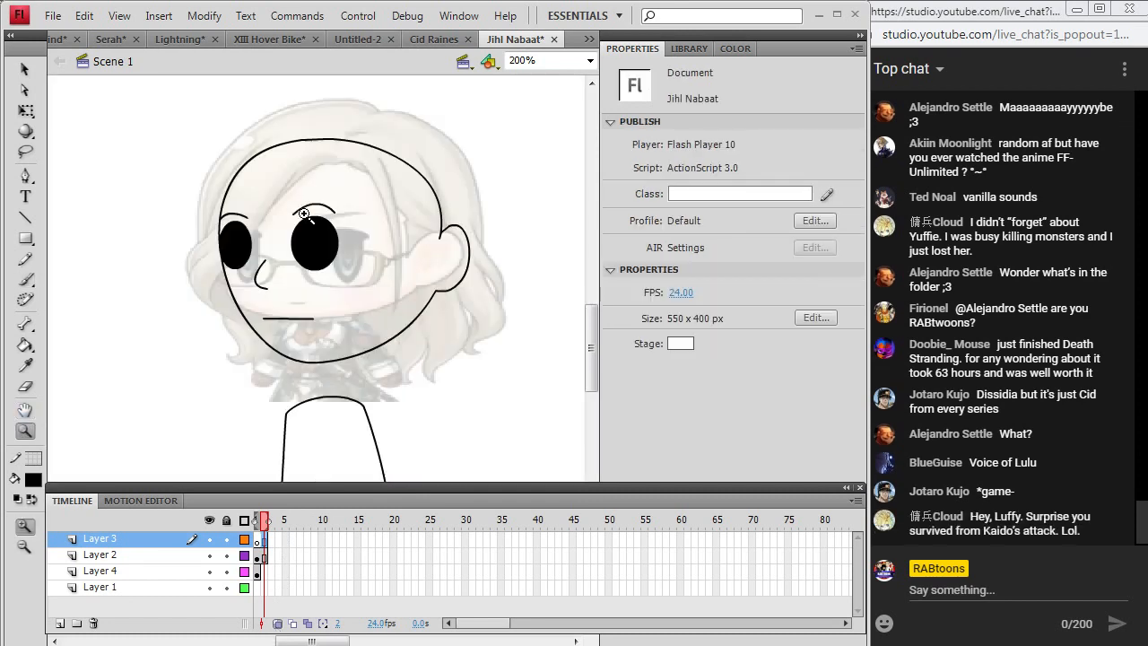
pyautogui.click(25, 279)
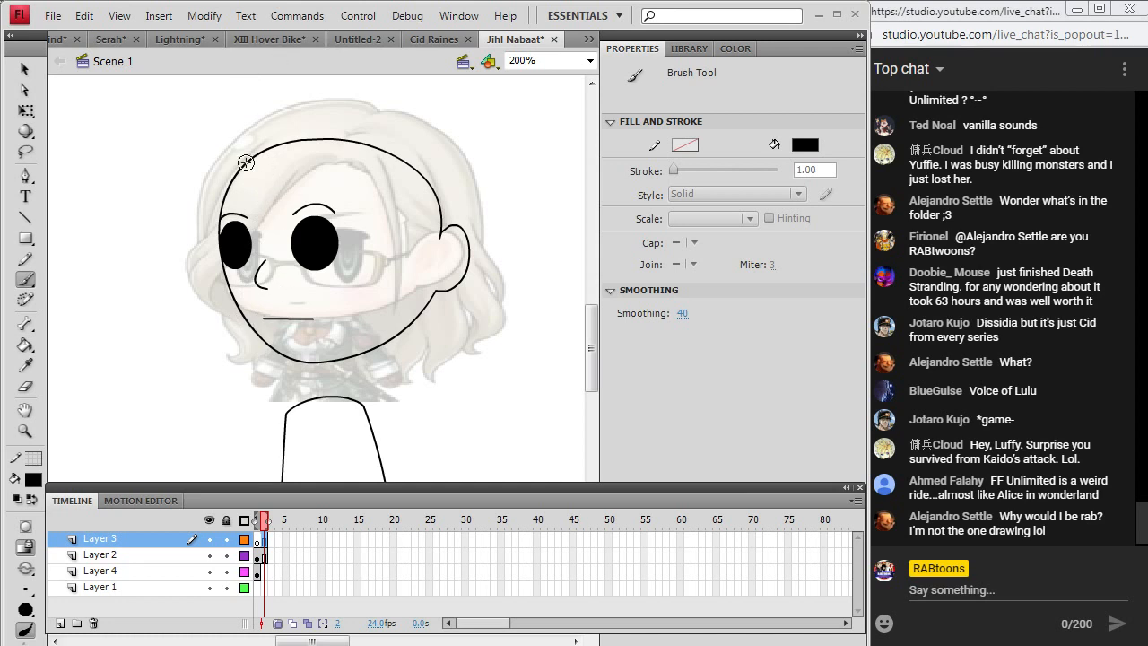
pyautogui.moveTo(216, 225); pyautogui.dragTo(188, 265)
pyautogui.click(202, 253)
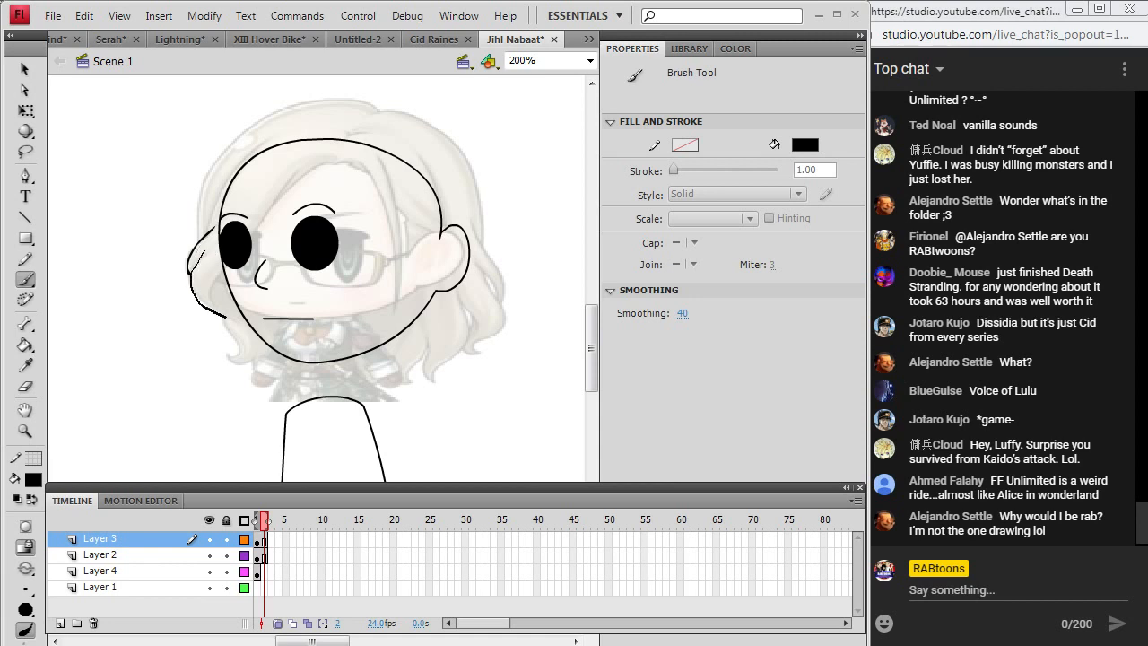
pyautogui.moveTo(212, 300); pyautogui.dragTo(226, 266)
# Brush the parted fringe across the forehead and the pointed hair strands in front of the ear.
pyautogui.moveTo(257, 231)
pyautogui.mouseDown()
pyautogui.moveTo(294, 172)
pyautogui.moveTo(296, 185)
pyautogui.moveTo(328, 162)
pyautogui.moveTo(376, 173)
pyautogui.moveTo(402, 238)
pyautogui.moveTo(397, 306)
pyautogui.moveTo(419, 256)
pyautogui.moveTo(421, 183)
pyautogui.mouseUp()
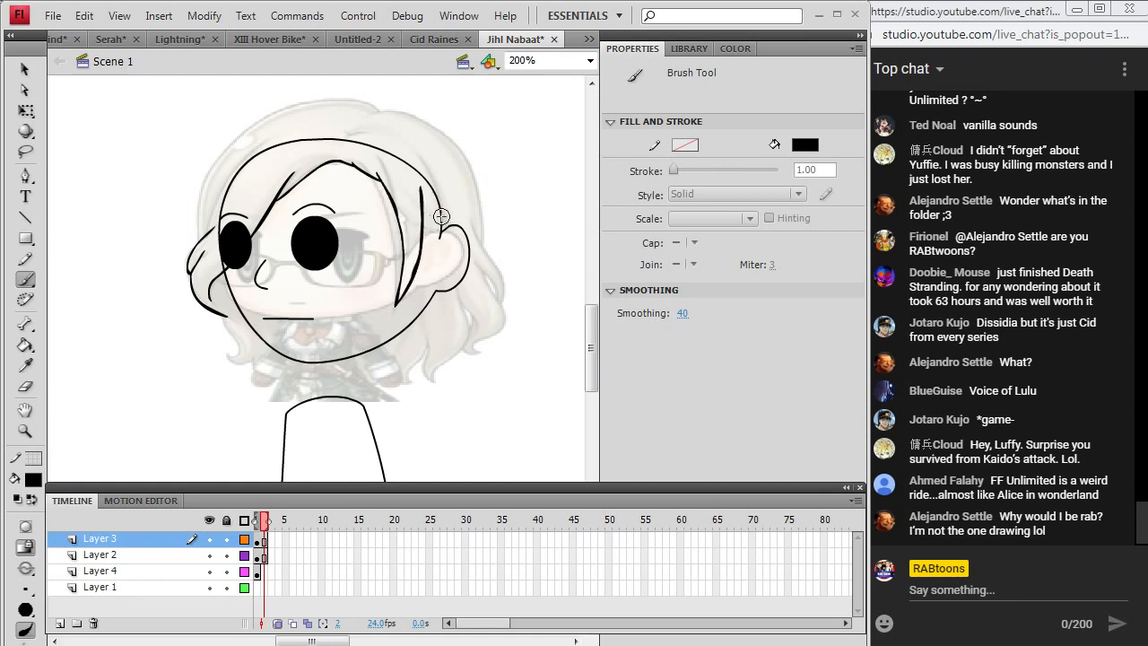
pyautogui.moveTo(423, 224); pyautogui.dragTo(428, 232)
pyautogui.moveTo(437, 227); pyautogui.dragTo(440, 222)
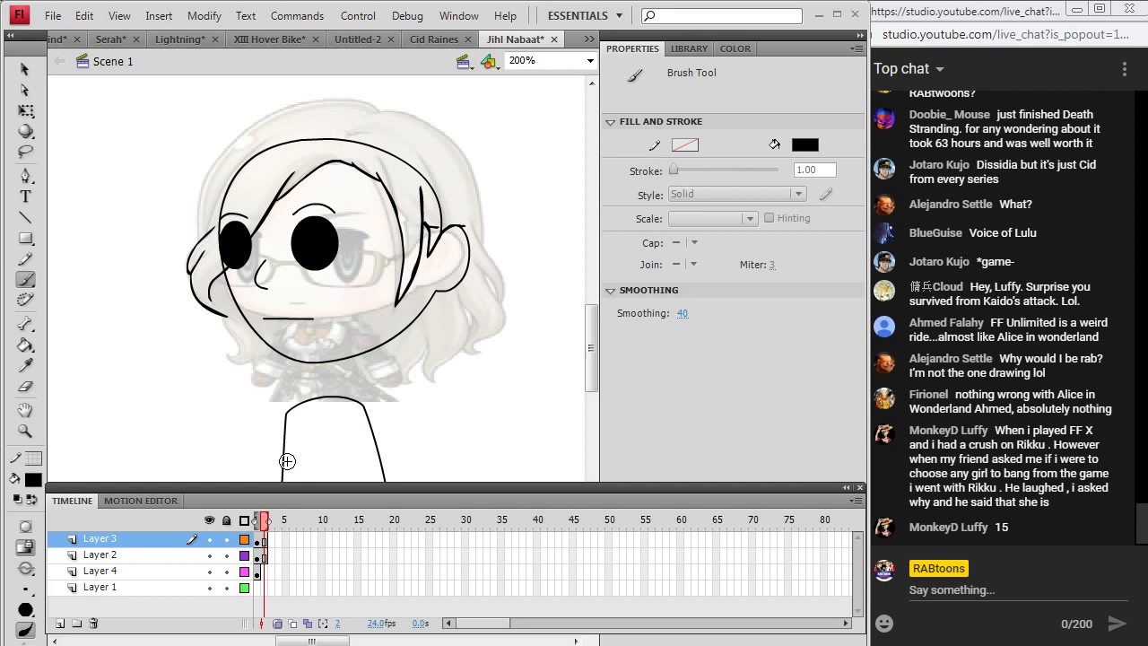
# Brush the wavy hair lock behind the ear, with its curled tip and inner strand lines.
pyautogui.moveTo(473, 226); pyautogui.dragTo(480, 243)
pyautogui.moveTo(503, 284); pyautogui.dragTo(500, 300)
pyautogui.moveTo(468, 226); pyautogui.dragTo(472, 283)
pyautogui.moveTo(466, 226)
pyautogui.mouseDown()
pyautogui.moveTo(461, 306)
pyautogui.moveTo(475, 334)
pyautogui.moveTo(465, 344)
pyautogui.mouseUp()
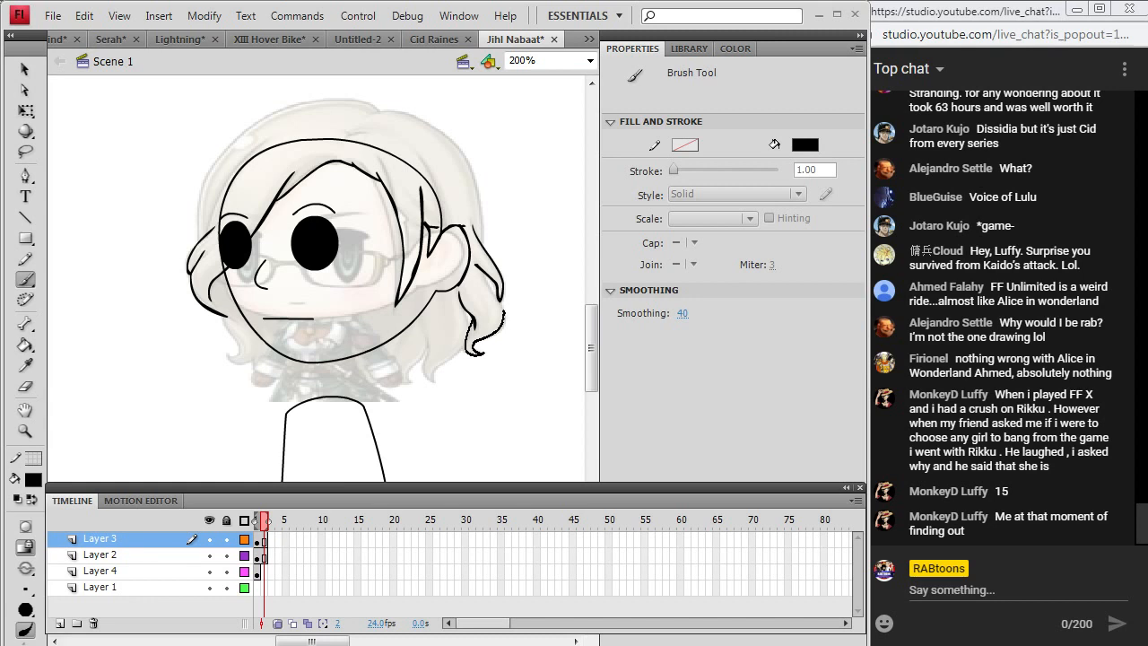
pyautogui.moveTo(502, 303); pyautogui.dragTo(502, 312)
pyautogui.moveTo(475, 265); pyautogui.dragTo(468, 353)
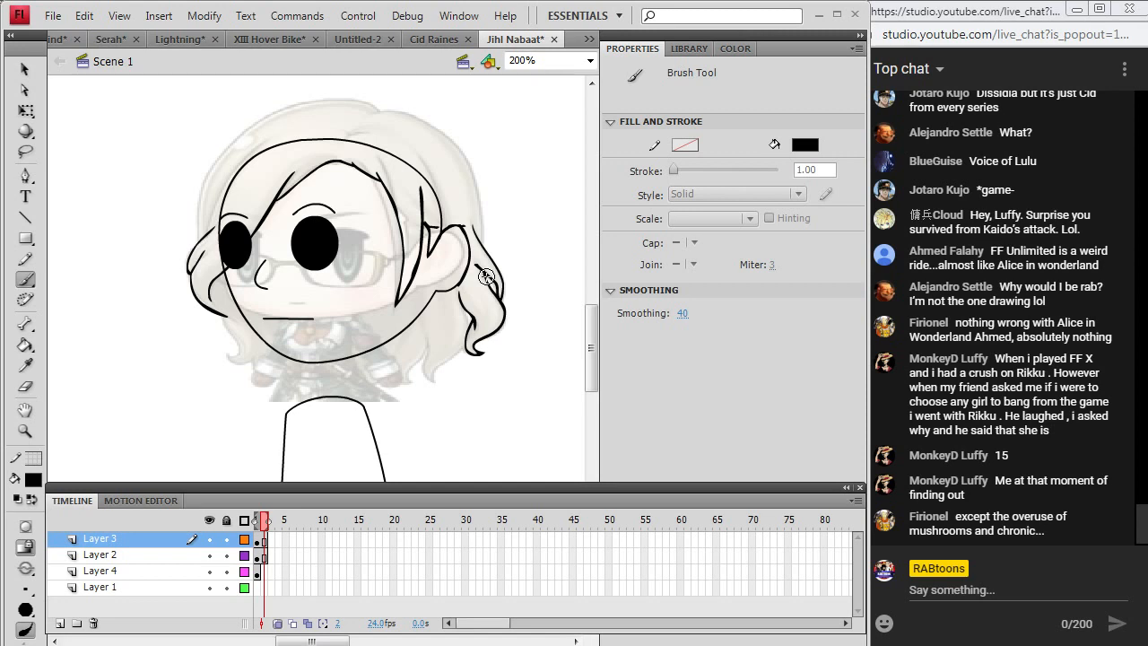
pyautogui.moveTo(486, 276); pyautogui.dragTo(483, 280)
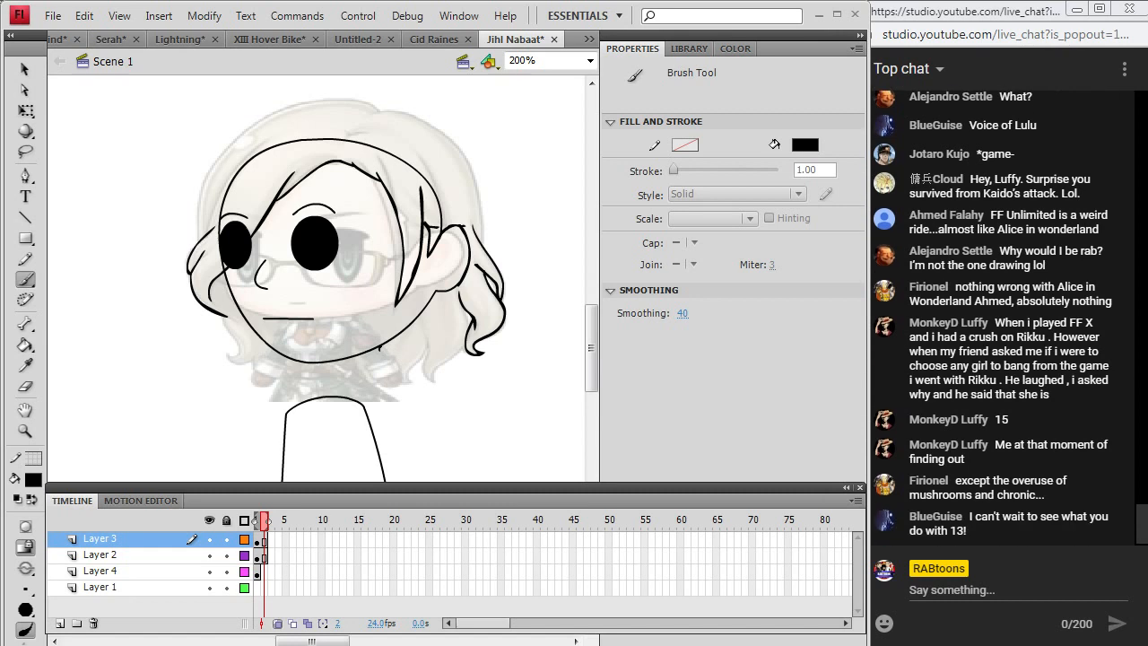
# Brush the lower hair curls behind the jaw on both sides of the head.
pyautogui.moveTo(379, 349)
pyautogui.mouseDown()
pyautogui.moveTo(387, 382)
pyautogui.moveTo(418, 396)
pyautogui.moveTo(406, 381)
pyautogui.moveTo(423, 350)
pyautogui.moveTo(443, 388)
pyautogui.moveTo(475, 323)
pyautogui.mouseUp()
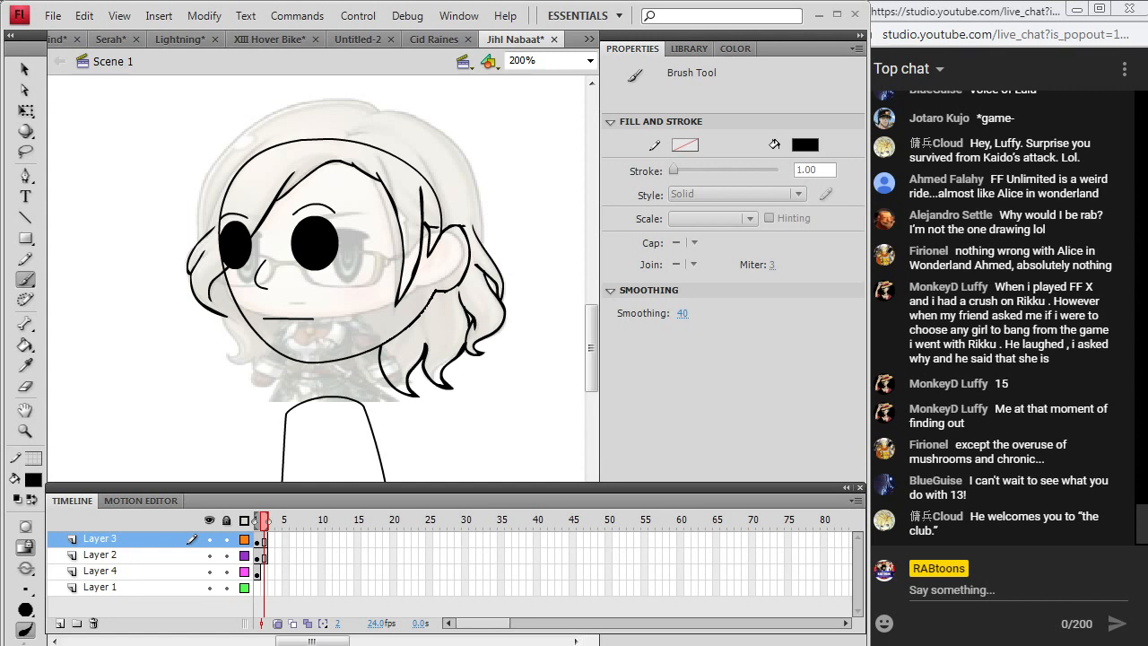
pyautogui.moveTo(592, 347); pyautogui.dragTo(592, 338)
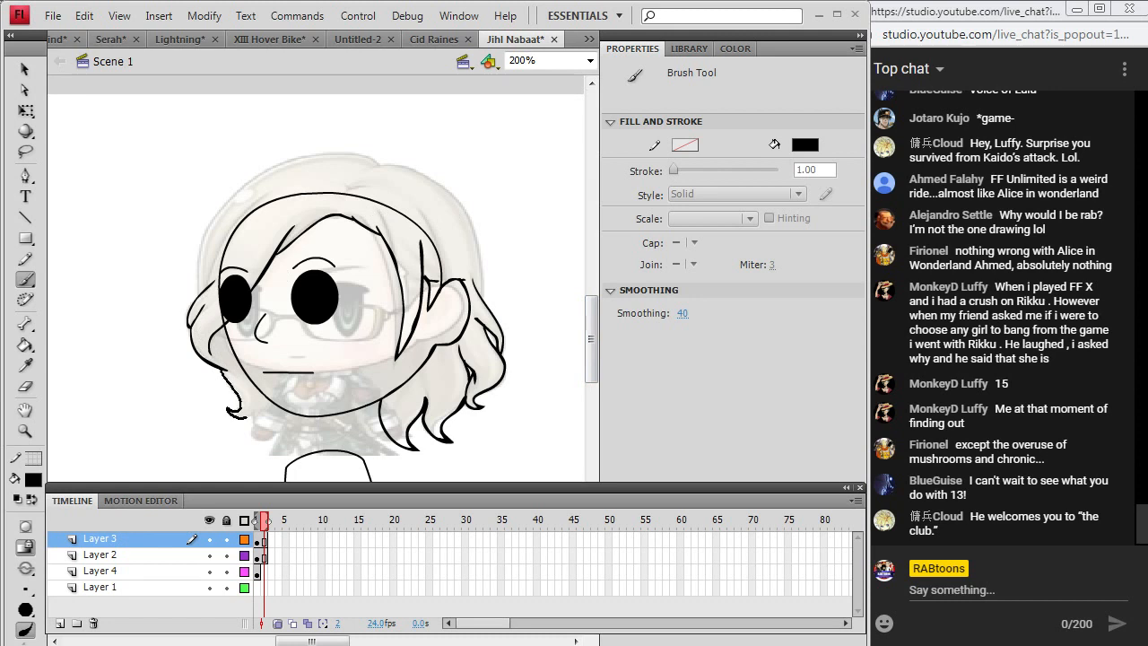
pyautogui.moveTo(259, 414)
pyautogui.mouseDown()
pyautogui.moveTo(254, 450)
pyautogui.moveTo(282, 418)
pyautogui.mouseUp()
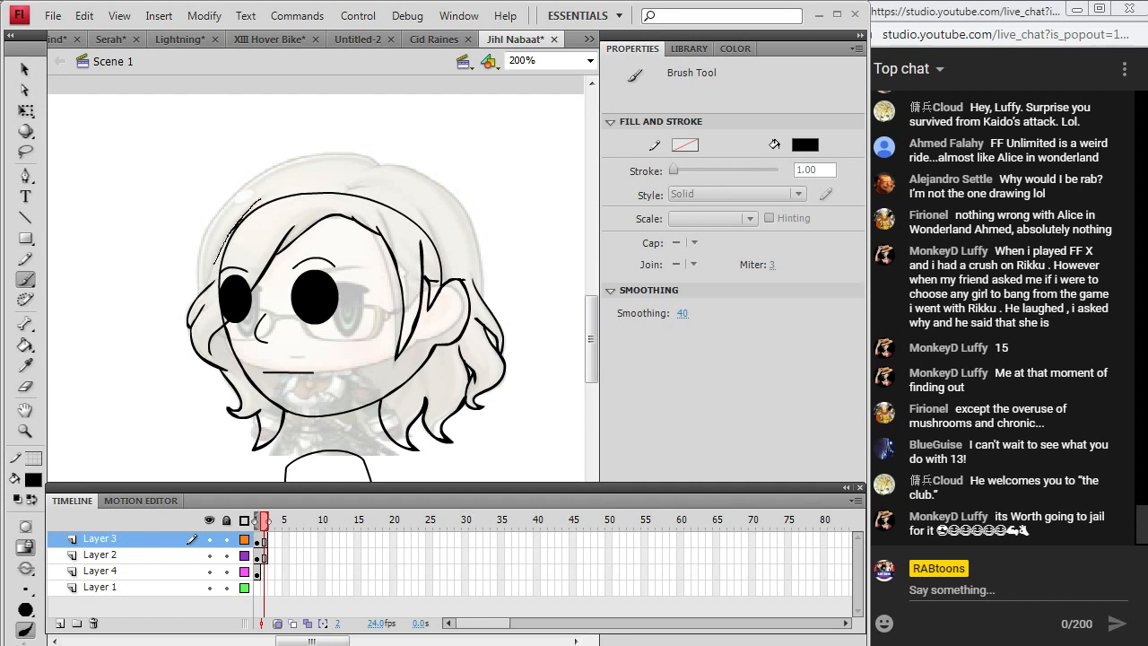
# Brush the hair's outer outline over the crown and down to the back lock, plus a parting line, undoing stray strokes.
pyautogui.moveTo(202, 292)
pyautogui.mouseDown()
pyautogui.moveTo(214, 218)
pyautogui.moveTo(251, 182)
pyautogui.moveTo(325, 150)
pyautogui.moveTo(400, 160)
pyautogui.mouseUp()
pyautogui.hotkey('ctrl', 'z')
pyautogui.moveTo(338, 197); pyautogui.dragTo(356, 182)
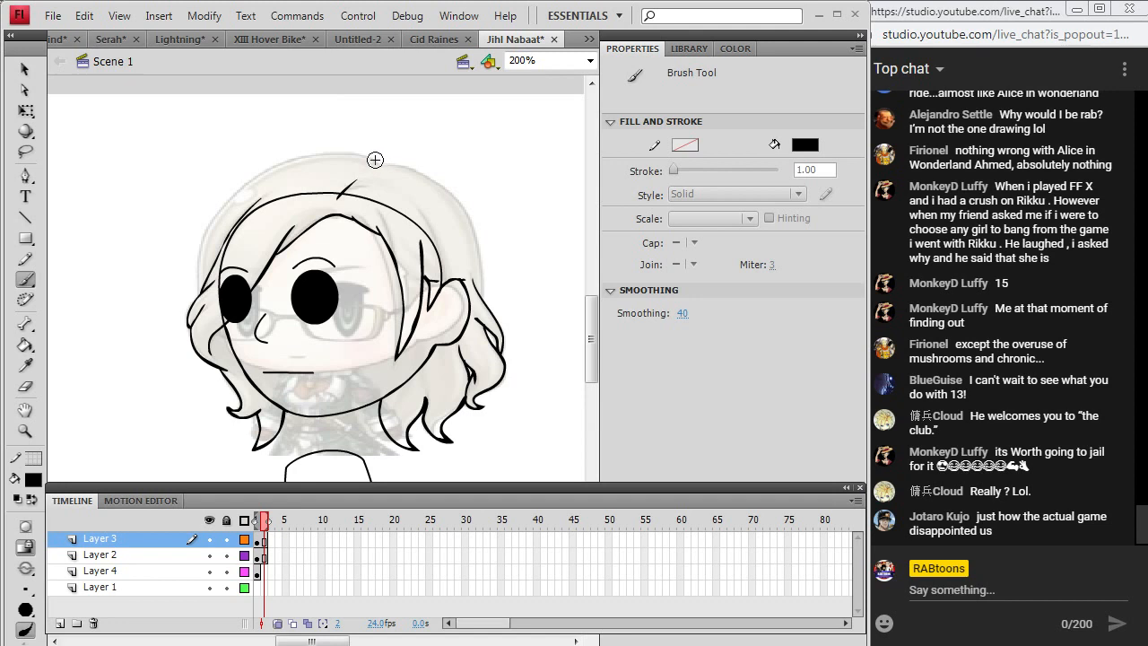
pyautogui.moveTo(368, 156)
pyautogui.mouseDown()
pyautogui.moveTo(330, 150)
pyautogui.moveTo(270, 174)
pyautogui.mouseUp()
pyautogui.hotkey('ctrl', 'z')
pyautogui.moveTo(198, 294)
pyautogui.mouseDown()
pyautogui.moveTo(218, 217)
pyautogui.moveTo(278, 169)
pyautogui.moveTo(361, 149)
pyautogui.moveTo(442, 162)
pyautogui.mouseUp()
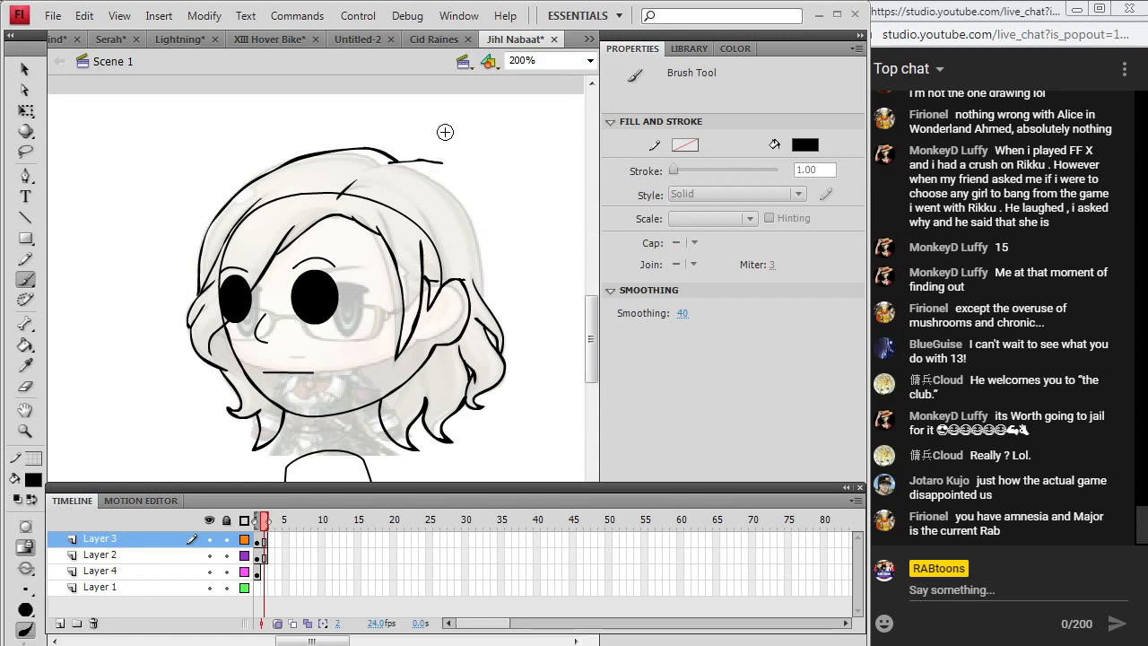
pyautogui.hotkey('ctrl', 'z')
pyautogui.moveTo(395, 162)
pyautogui.mouseDown()
pyautogui.moveTo(429, 172)
pyautogui.moveTo(468, 209)
pyautogui.moveTo(485, 299)
pyautogui.mouseUp()
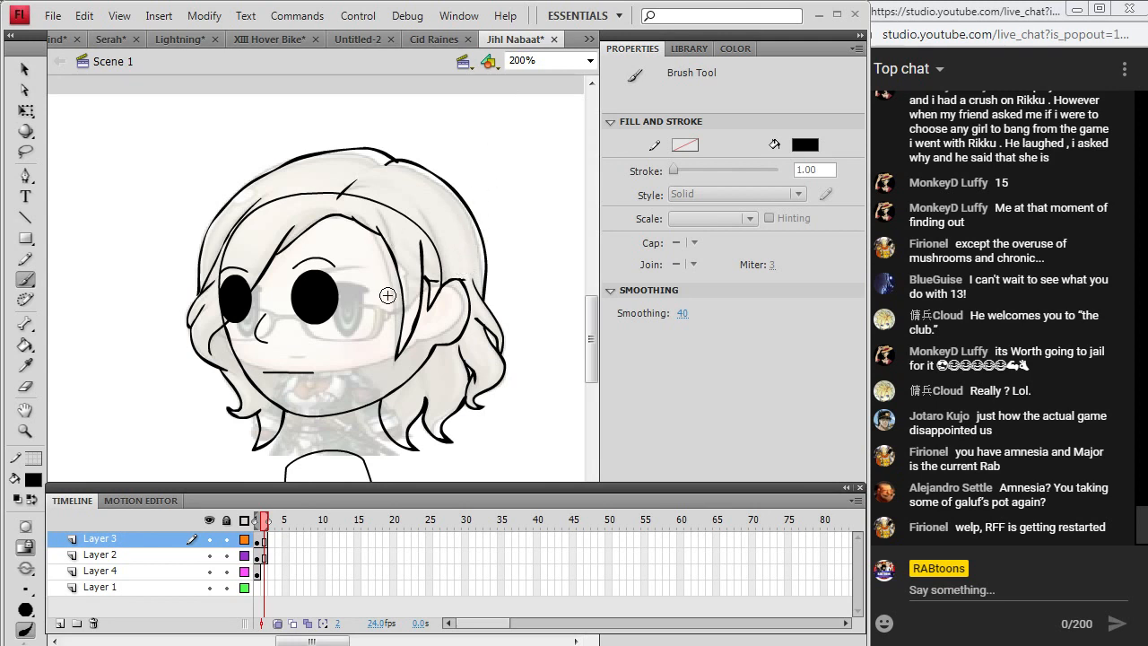
# Check the hair linework on frame 2 by hiding and showing Layer 3.
pyautogui.click(265, 539)
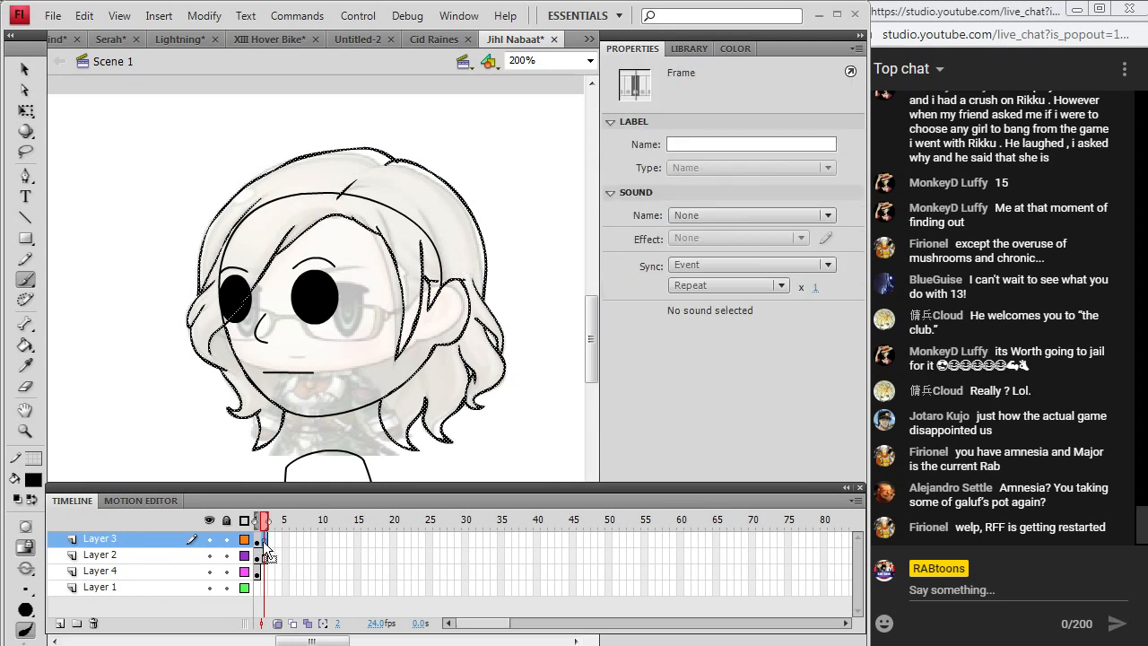
pyautogui.click(210, 539)
pyautogui.click(210, 539)
pyautogui.click(209, 539)
pyautogui.click(209, 539)
# Insert a new layer above Layer 3 and select its frame 2, with the body template in view.
pyautogui.click(159, 15)
pyautogui.moveTo(174, 133)
pyautogui.click(211, 128)
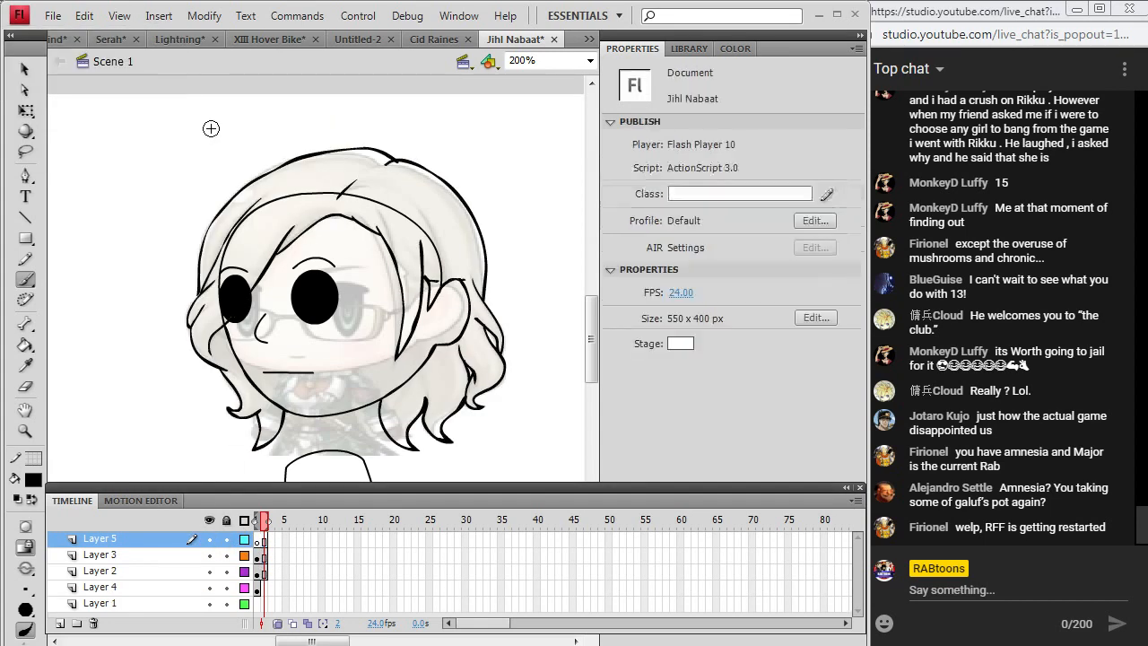
pyautogui.click(265, 572)
pyautogui.click(268, 541)
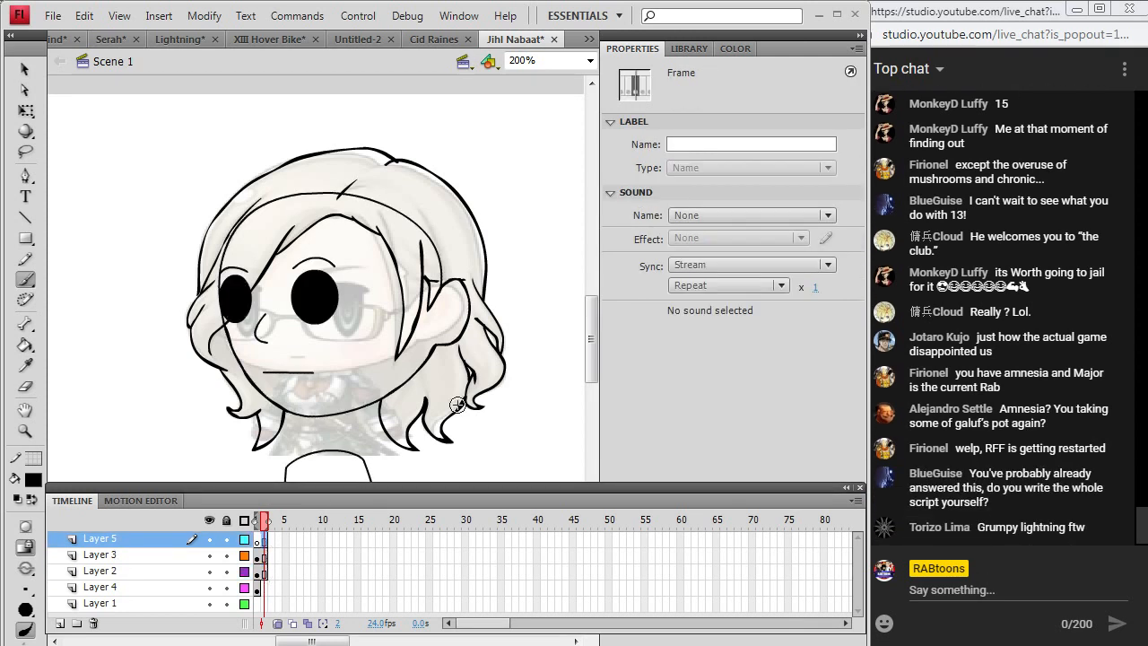
pyautogui.moveTo(592, 339); pyautogui.dragTo(592, 386)
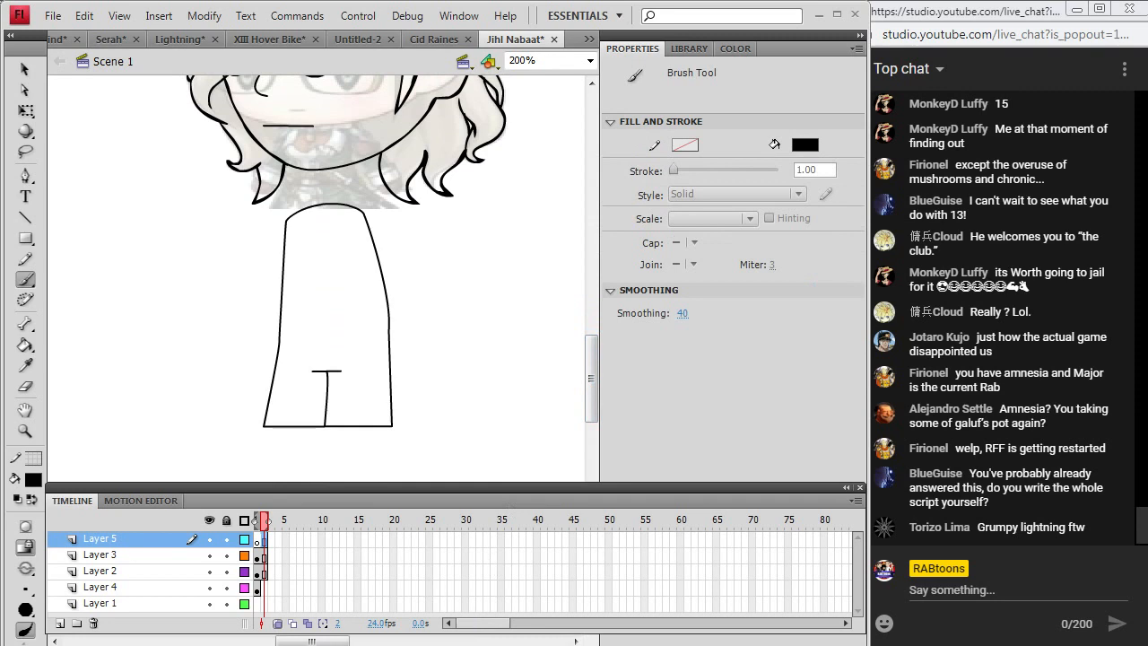
pyautogui.hotkey('alt', 'Tab')
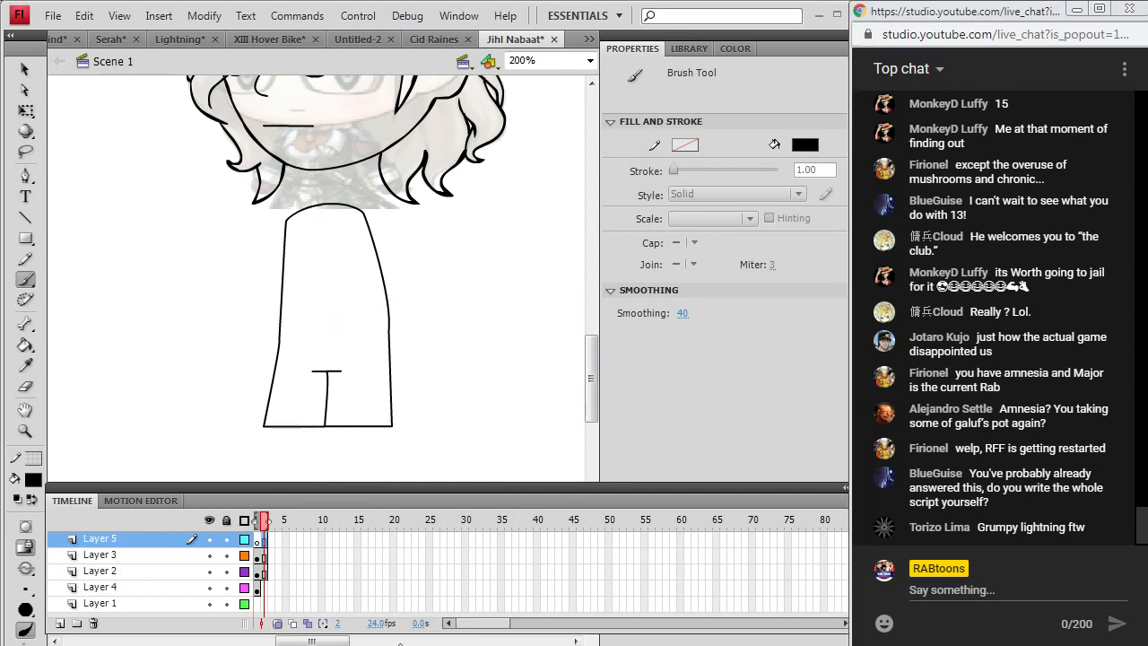
# Bring up the Jihl Nabaat card artwork in the browser for reference, and brush two chest curves on Layer 5's frame 2 in Flash.
pyautogui.hotkey('alt', 'Tab')
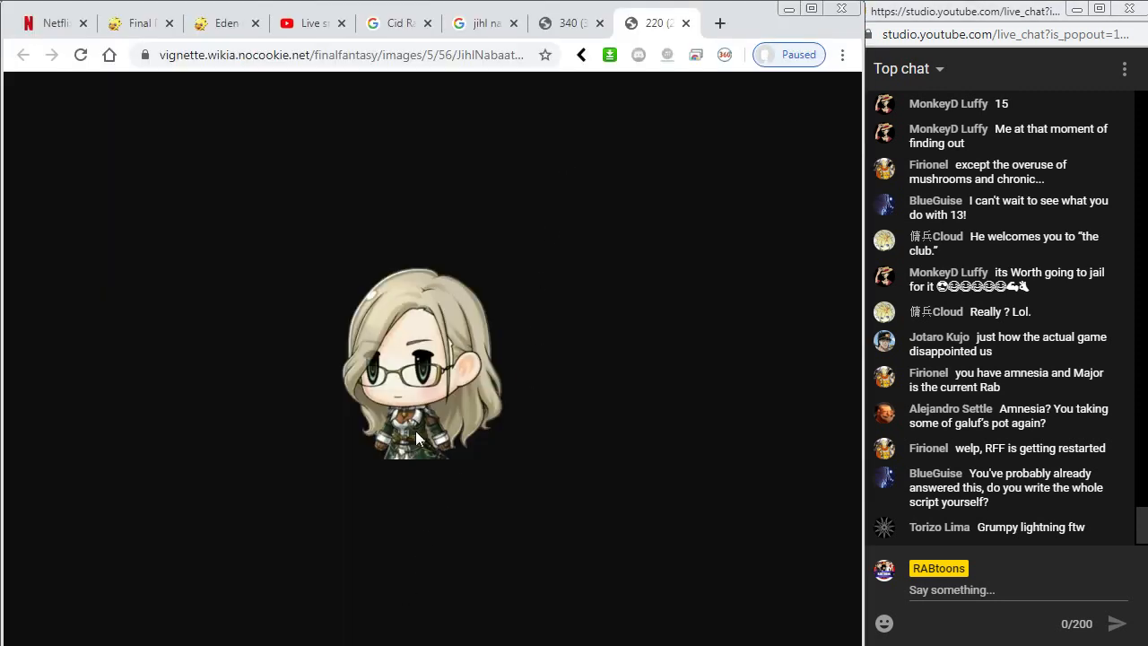
pyautogui.click(555, 22)
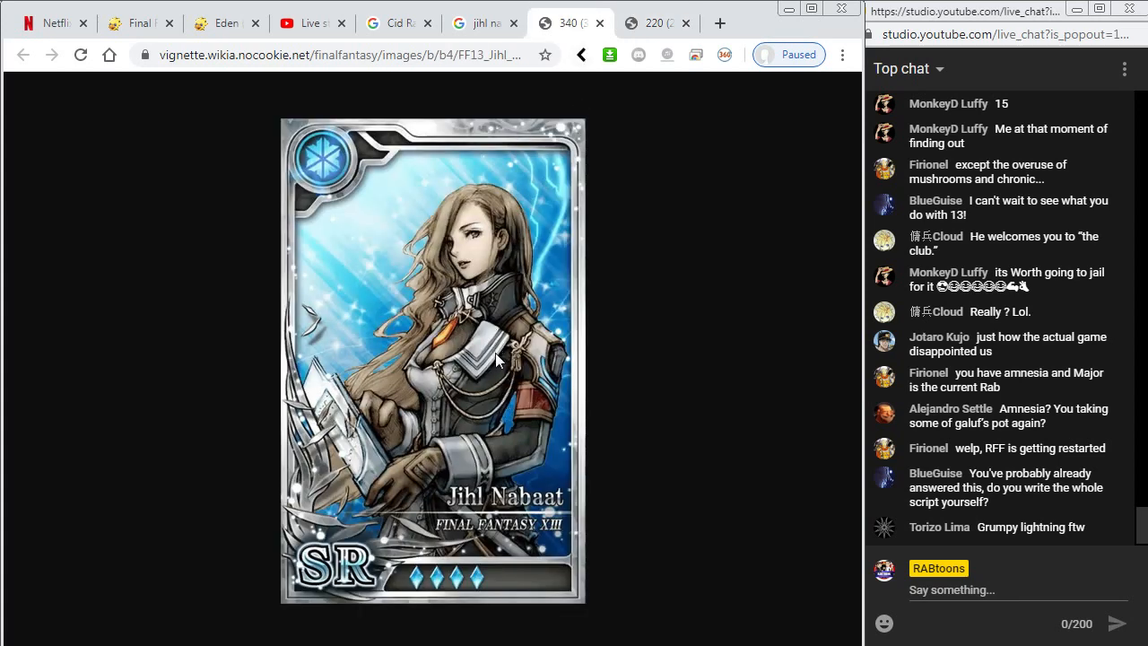
pyautogui.hotkey('alt', 'Tab')
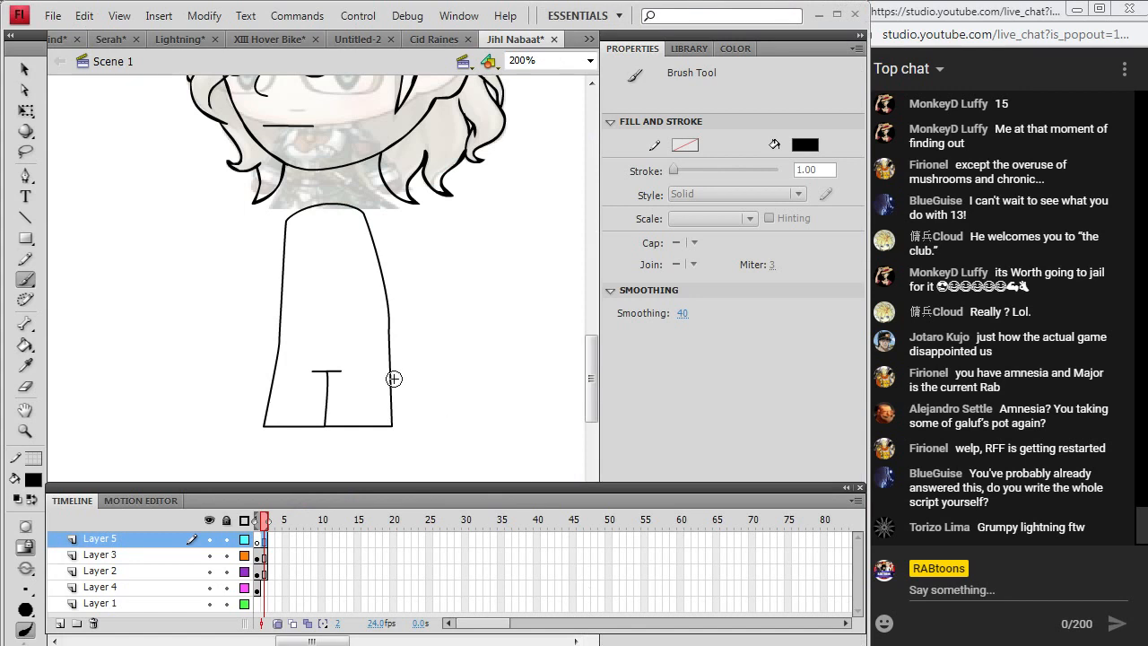
pyautogui.click(263, 541)
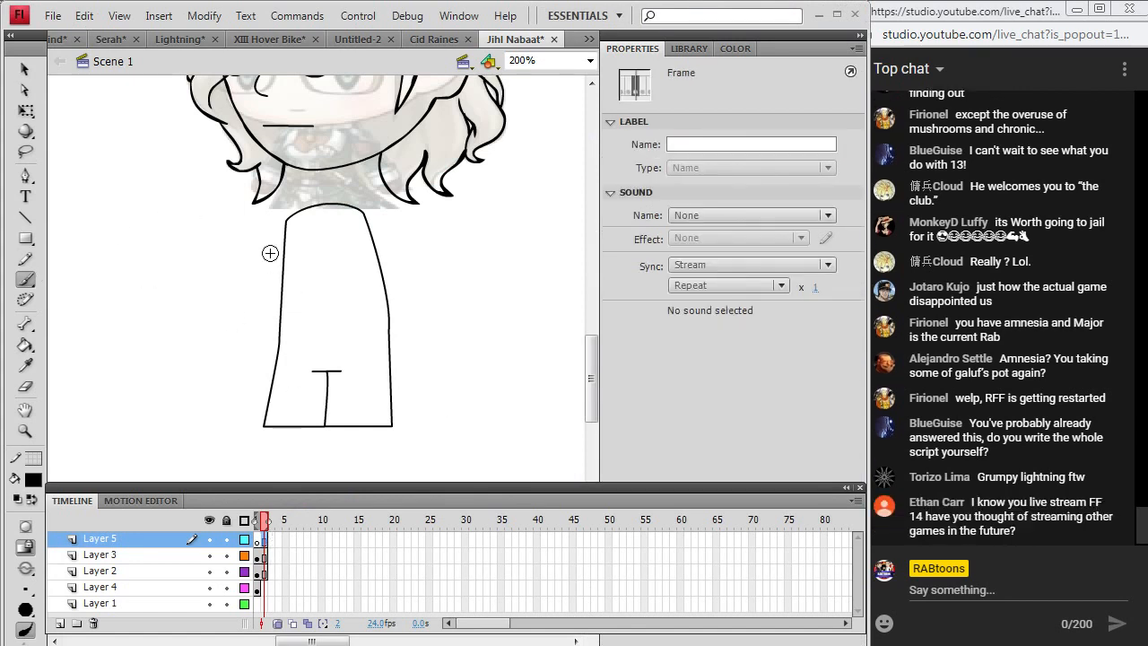
pyautogui.moveTo(274, 246)
pyautogui.mouseDown()
pyautogui.moveTo(265, 301)
pyautogui.moveTo(314, 299)
pyautogui.moveTo(346, 312)
pyautogui.mouseUp()
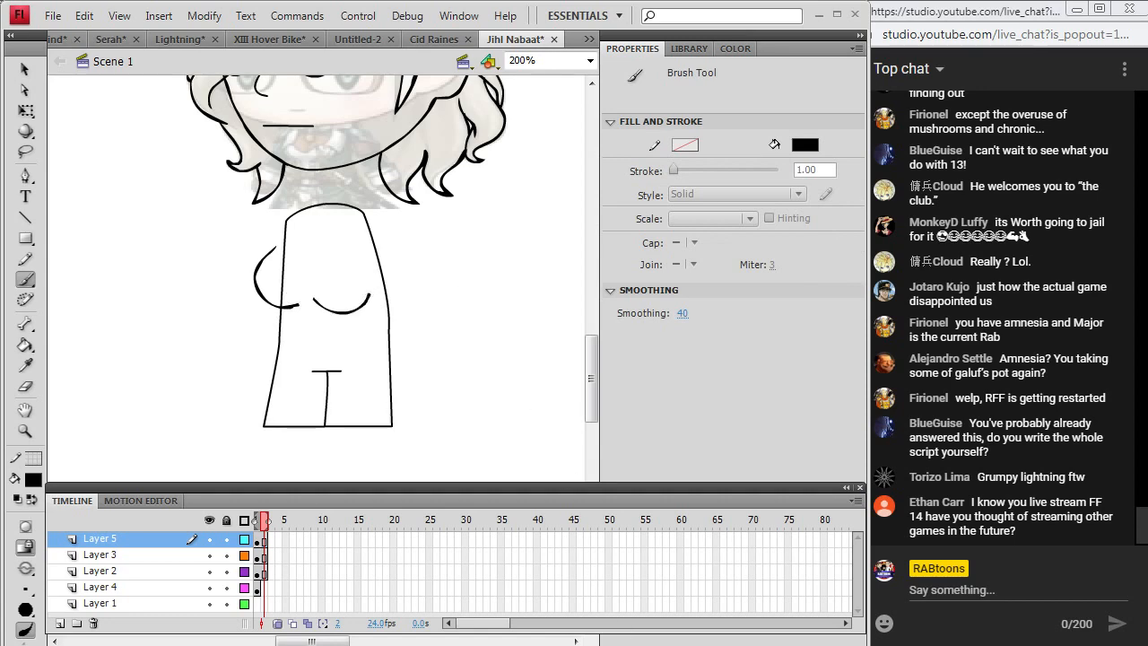
# Brush the necktie's pointed end and its flared knot on the upper torso, consulting the card artwork.
pyautogui.hotkey('alt', 'Tab')
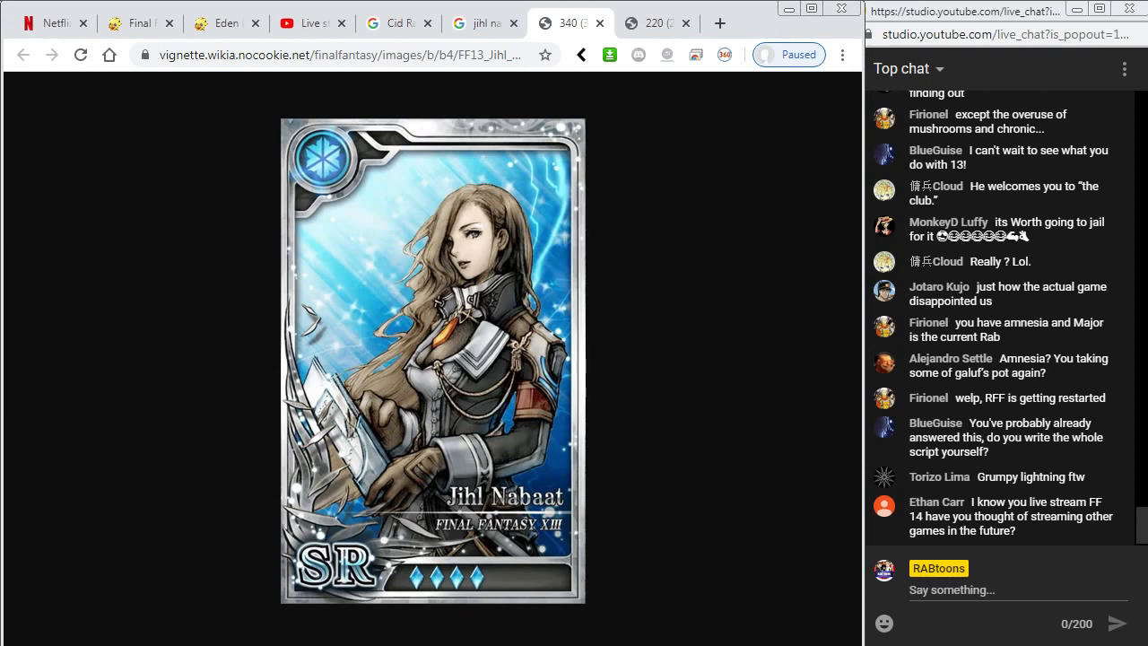
pyautogui.hotkey('alt', 'Tab')
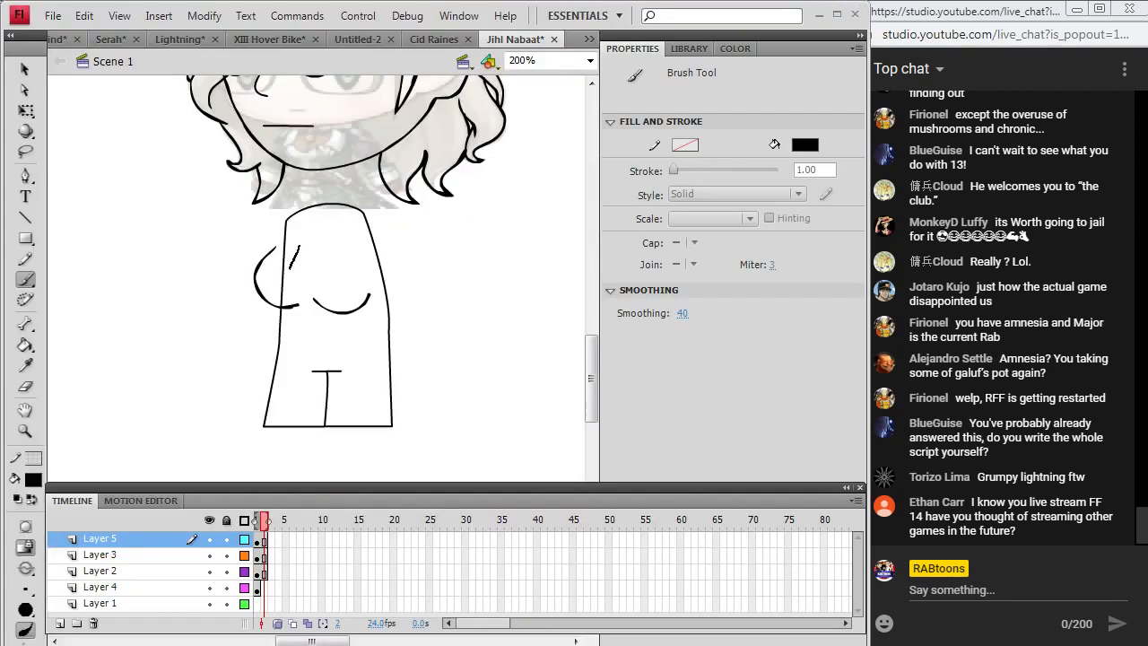
pyautogui.moveTo(303, 280); pyautogui.dragTo(317, 268)
pyautogui.hotkey('alt', 'Tab')
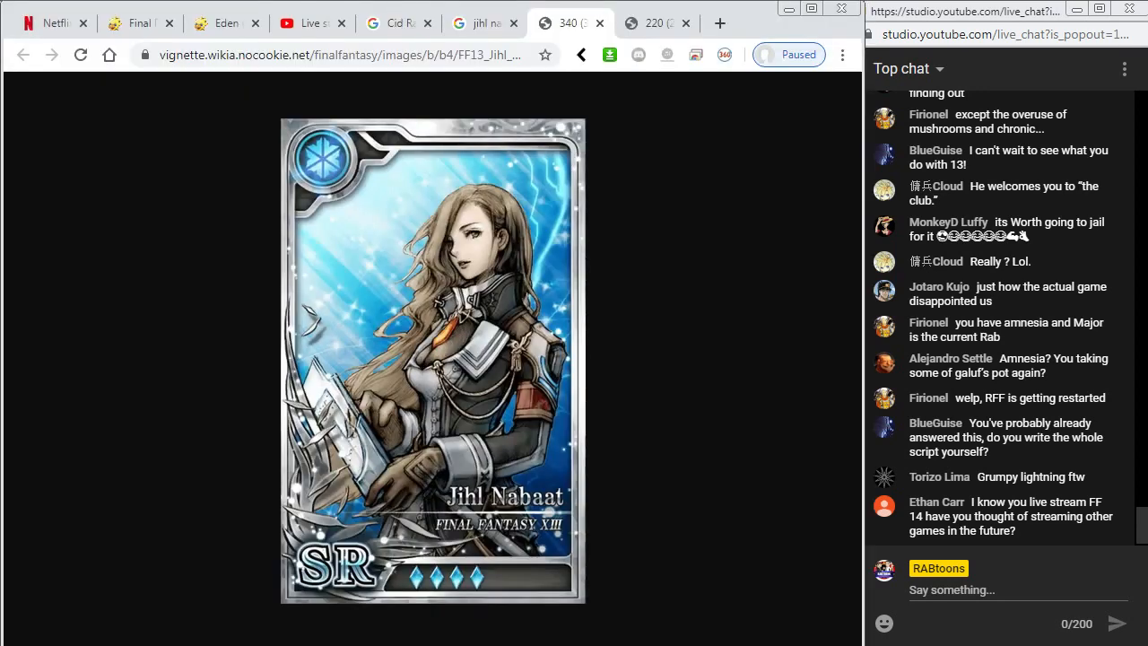
pyautogui.hotkey('alt', 'Tab')
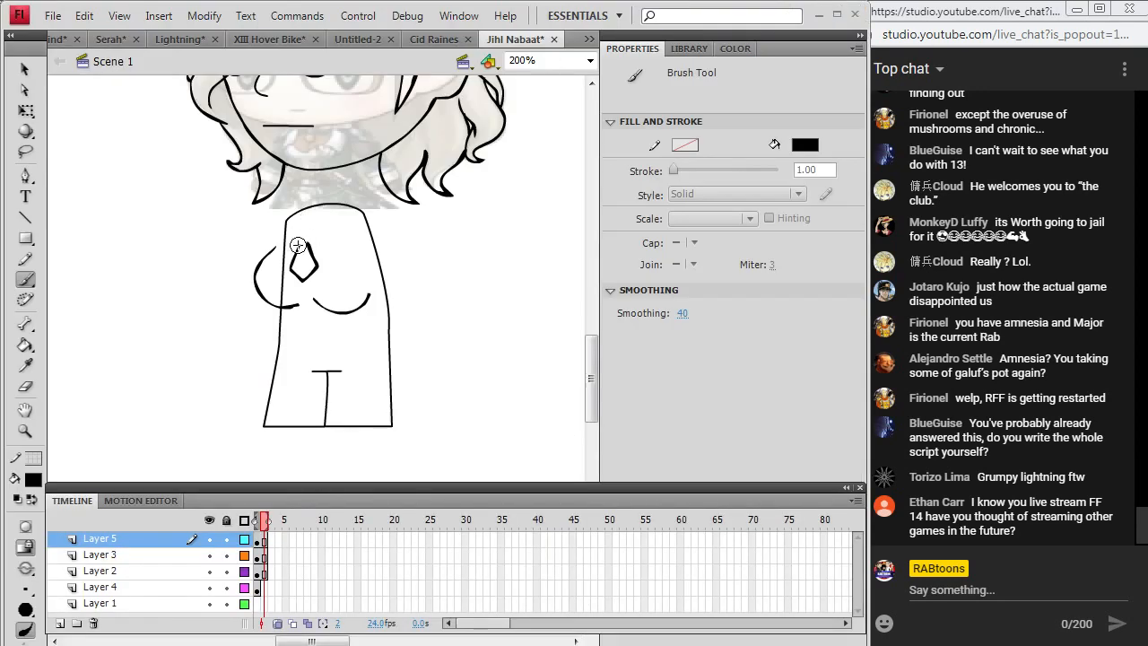
pyautogui.moveTo(286, 232)
pyautogui.mouseDown()
pyautogui.moveTo(290, 246)
pyautogui.moveTo(314, 229)
pyautogui.moveTo(321, 240)
pyautogui.mouseUp()
pyautogui.hotkey('alt', 'Tab')
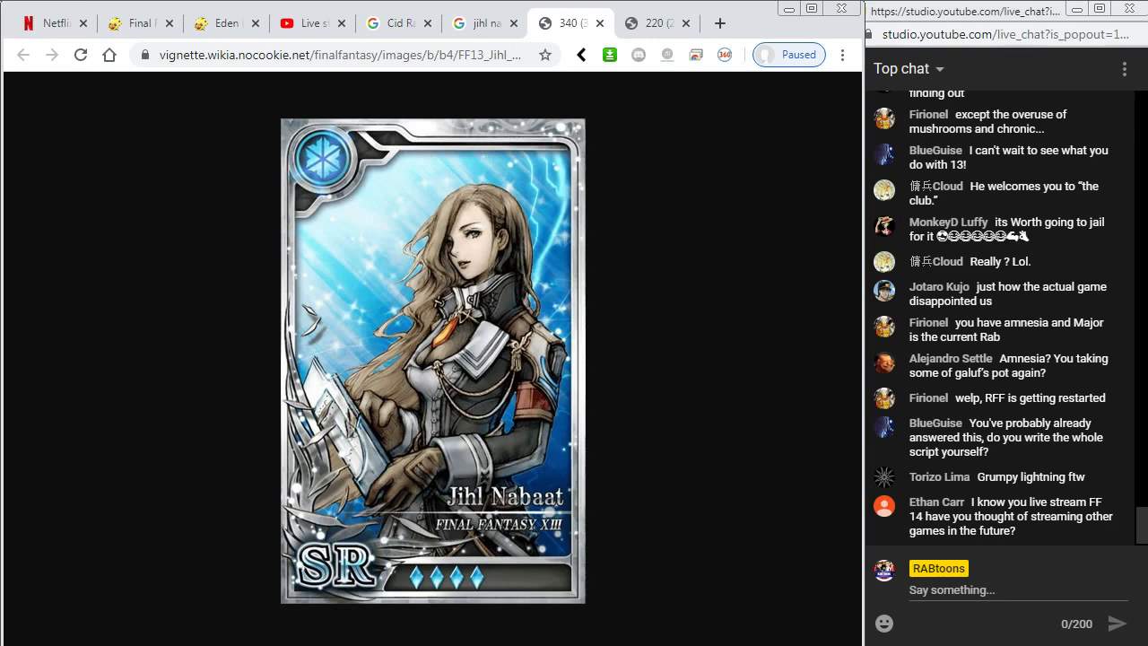
pyautogui.hotkey('alt', 'Tab')
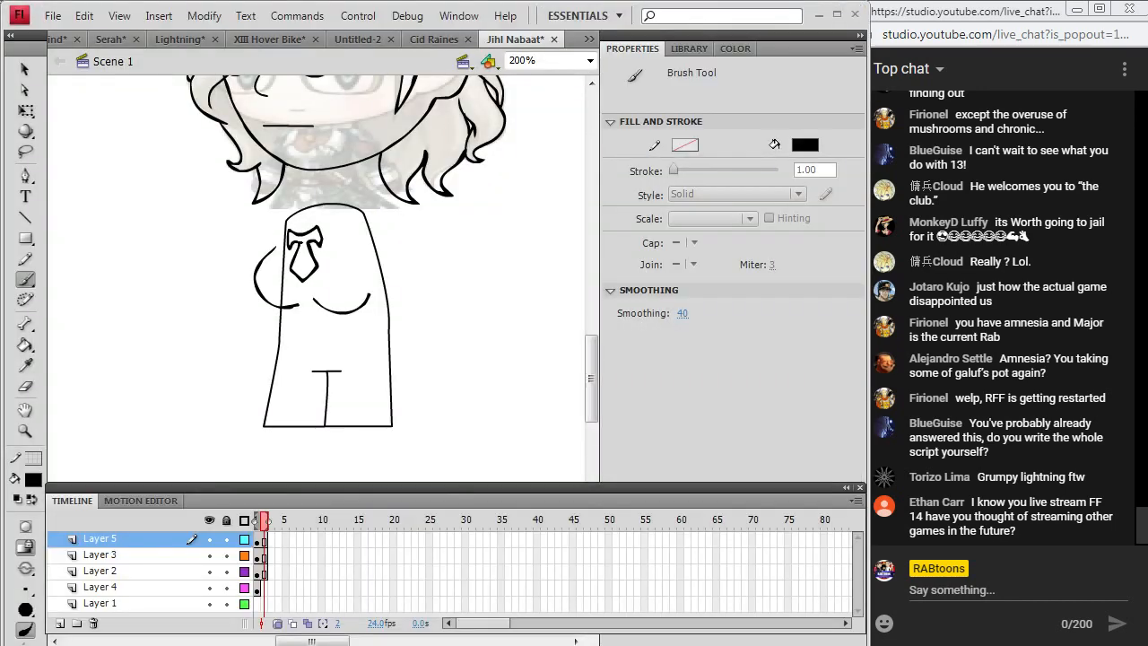
# Study the uniform in the card artwork and brush the jacket's slanting neckline edge beside the tie.
pyautogui.hotkey('alt', 'Tab')
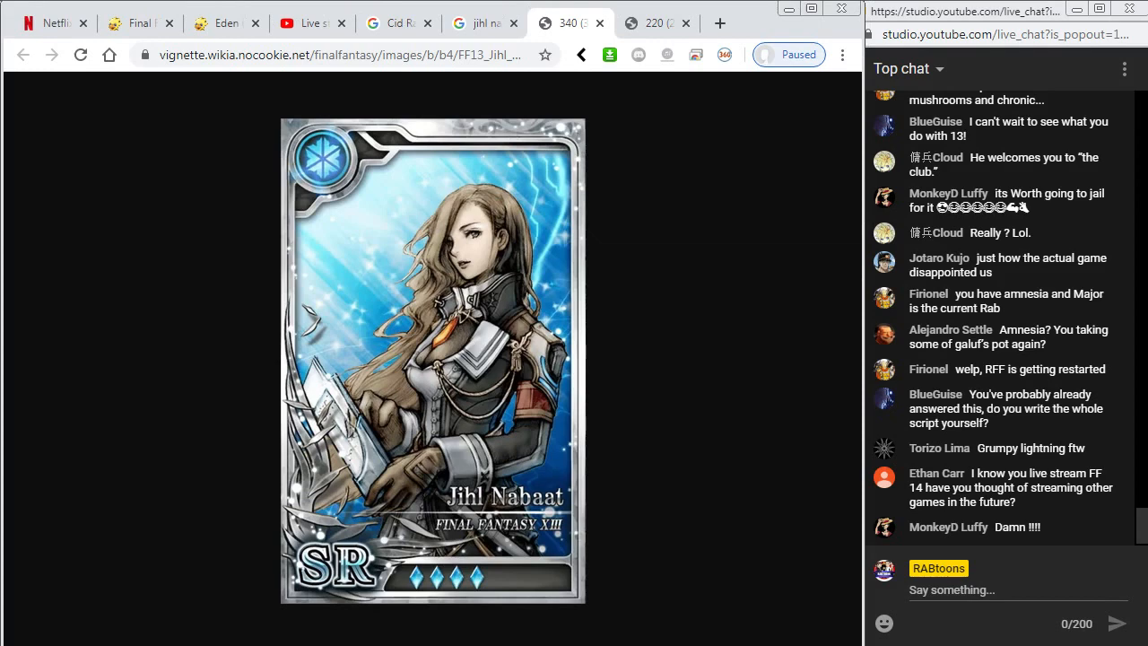
pyautogui.hotkey('alt', 'Tab')
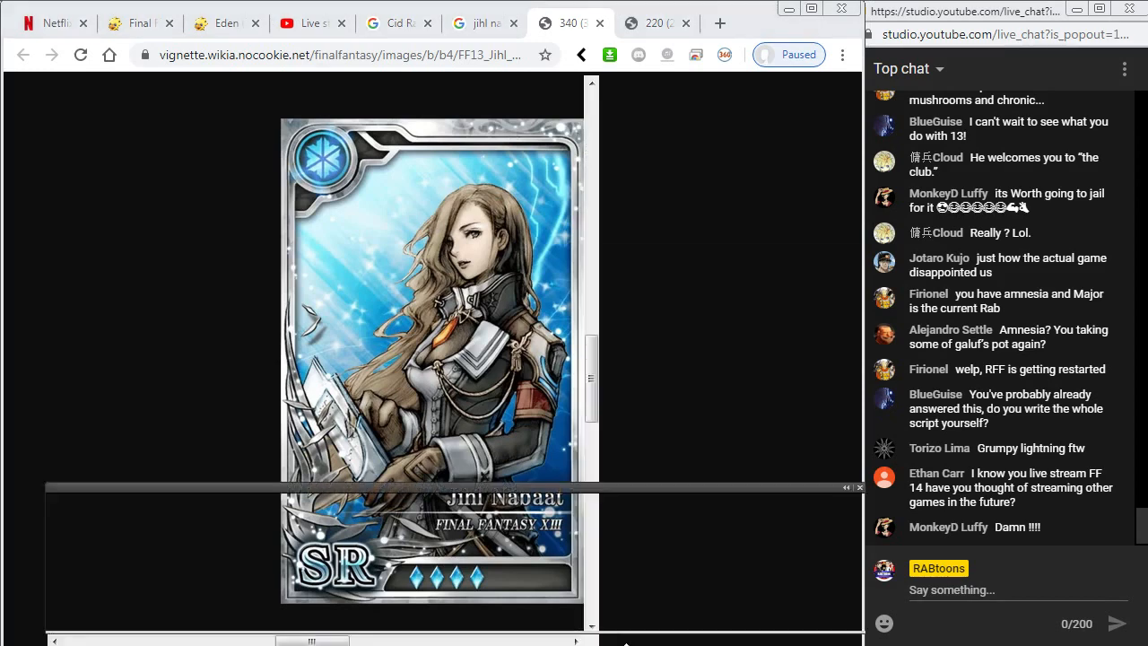
pyautogui.hotkey('alt', 'Tab')
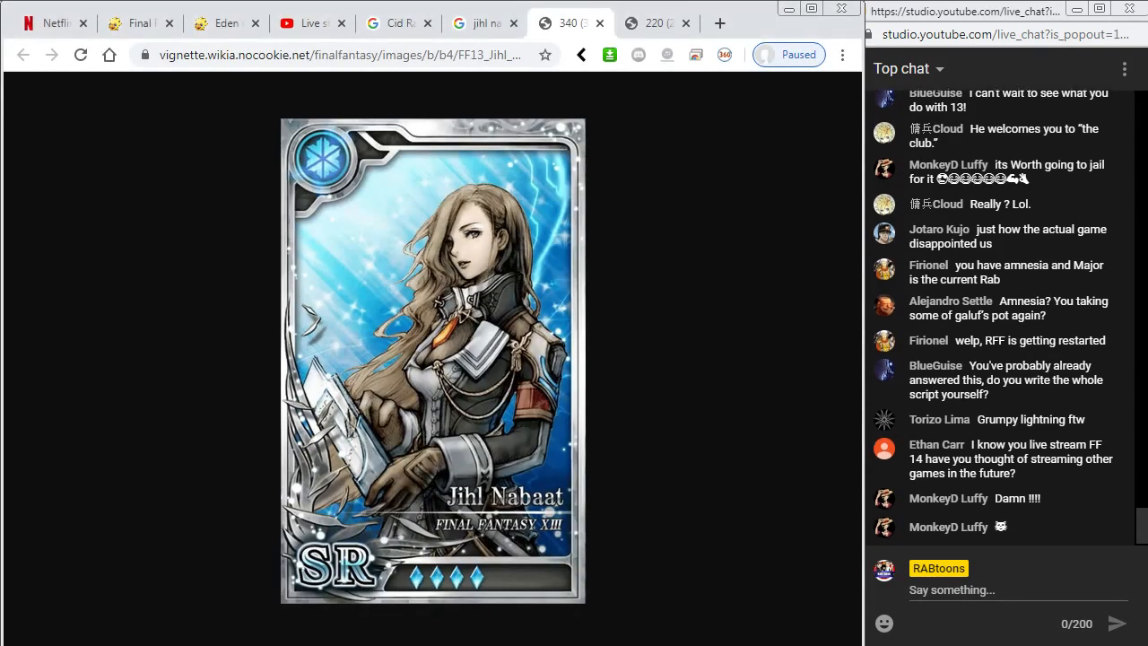
pyautogui.hotkey('alt', 'Tab')
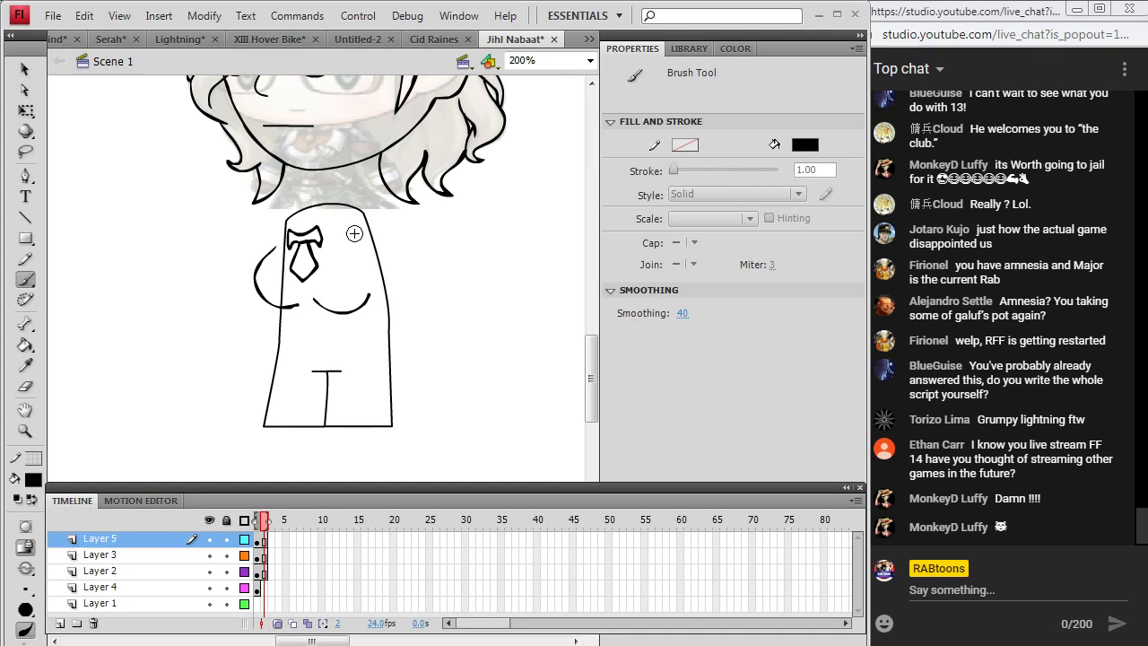
pyautogui.hotkey('alt', 'Tab')
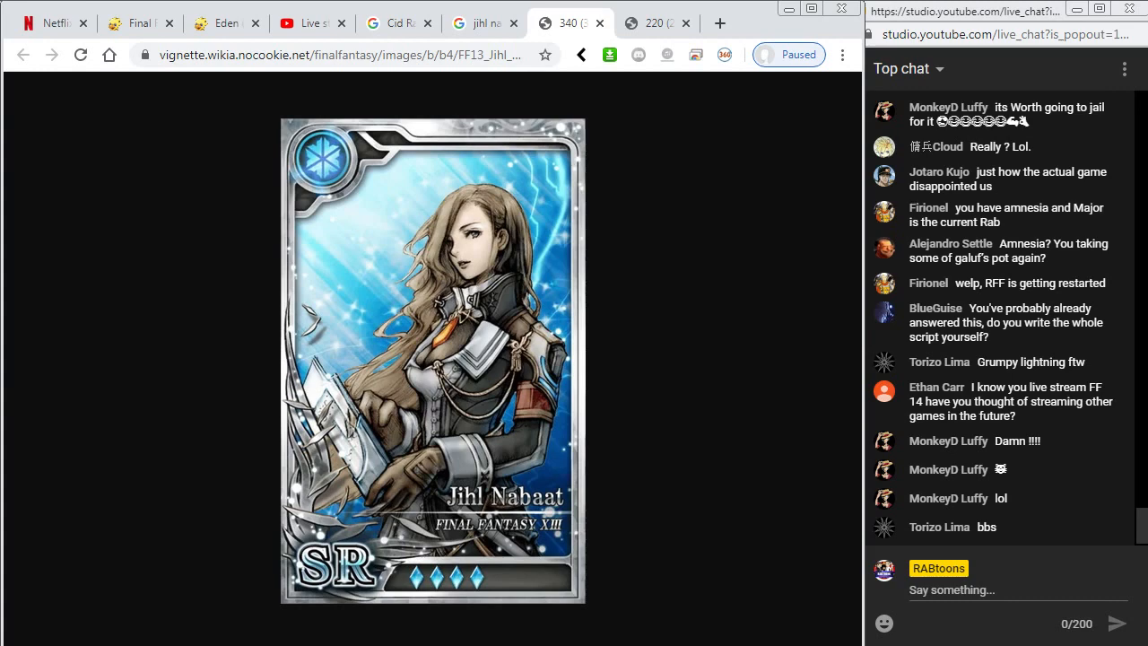
pyautogui.hotkey('alt', 'Tab')
pyautogui.moveTo(339, 238); pyautogui.dragTo(340, 253)
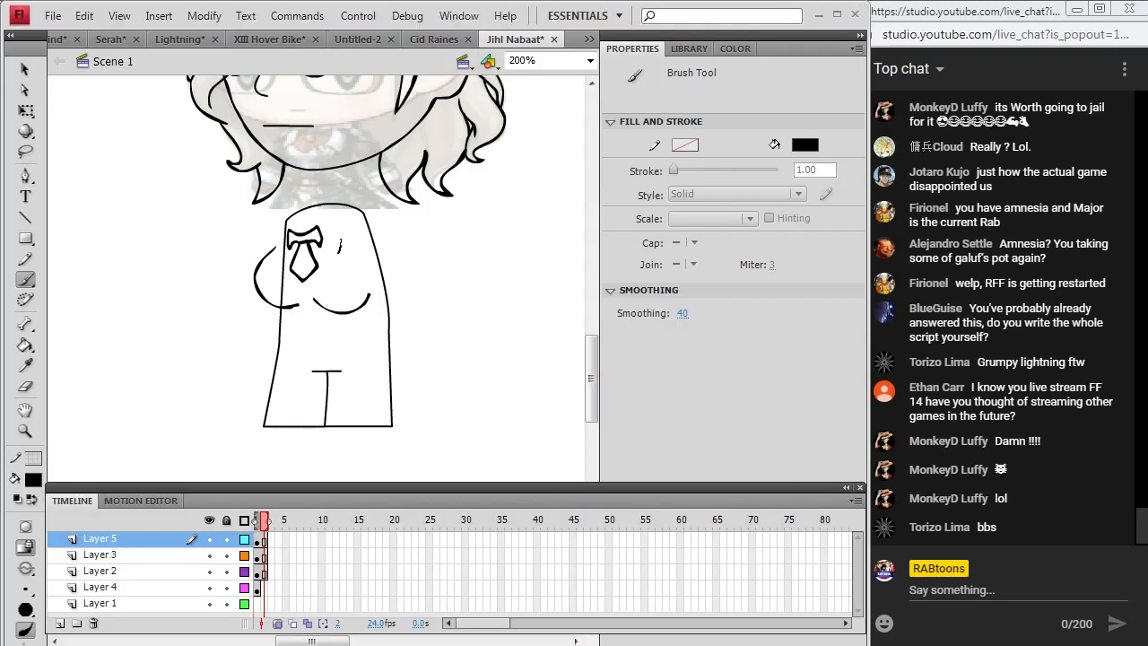
pyautogui.hotkey('alt', 'Tab')
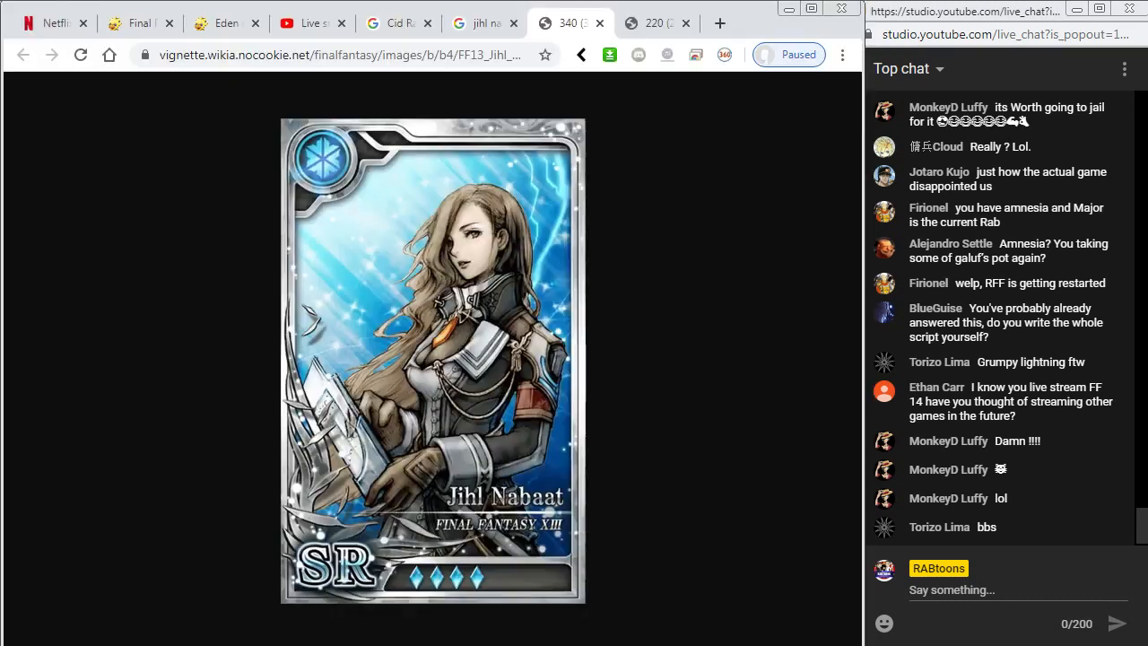
pyautogui.hotkey('alt', 'Tab')
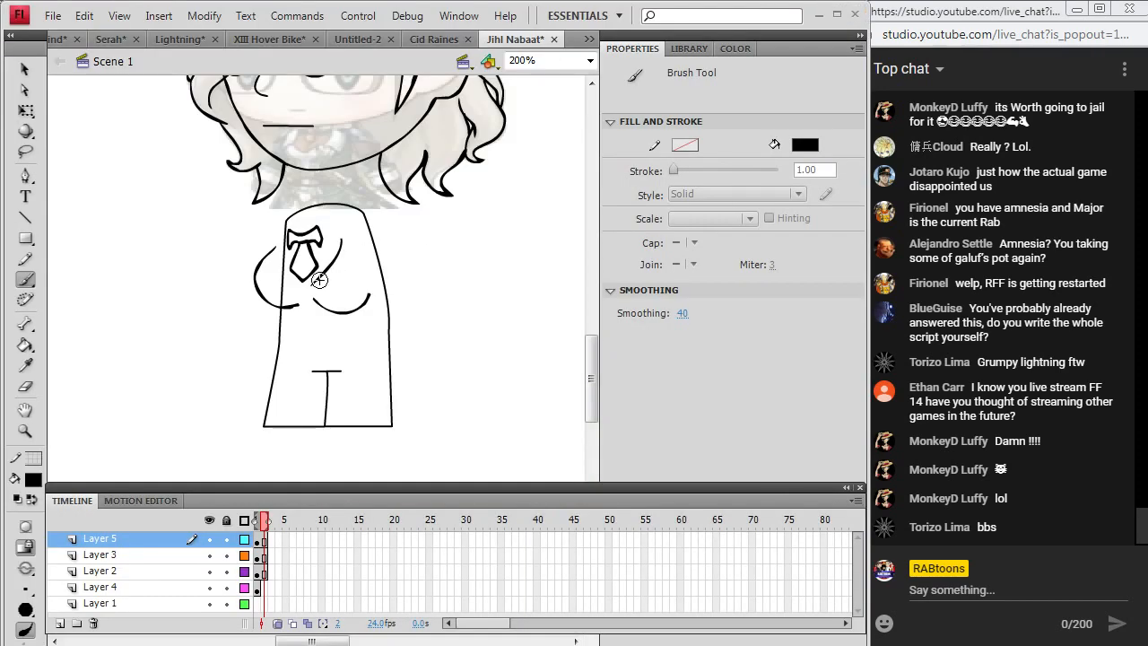
# Brush the near lapel's angled lower corner, top edge and outer side, comparing it with the card artwork.
pyautogui.moveTo(325, 274)
pyautogui.mouseDown()
pyautogui.moveTo(314, 285)
pyautogui.moveTo(360, 282)
pyautogui.mouseUp()
pyautogui.hotkey('alt', 'Tab')
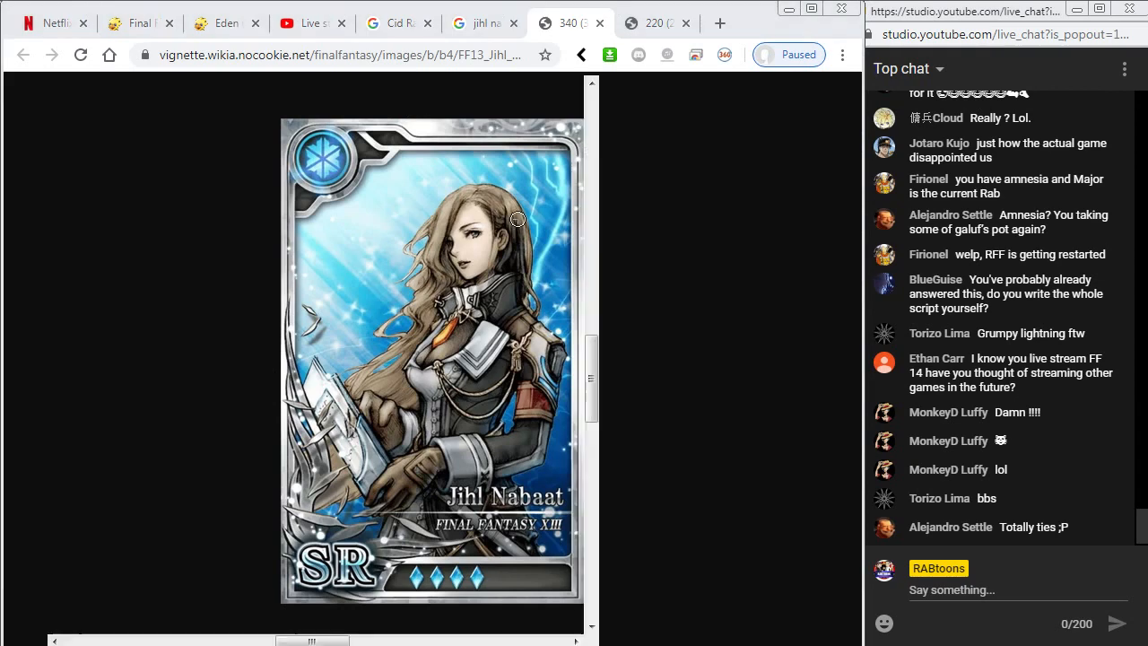
pyautogui.hotkey('alt', 'Tab')
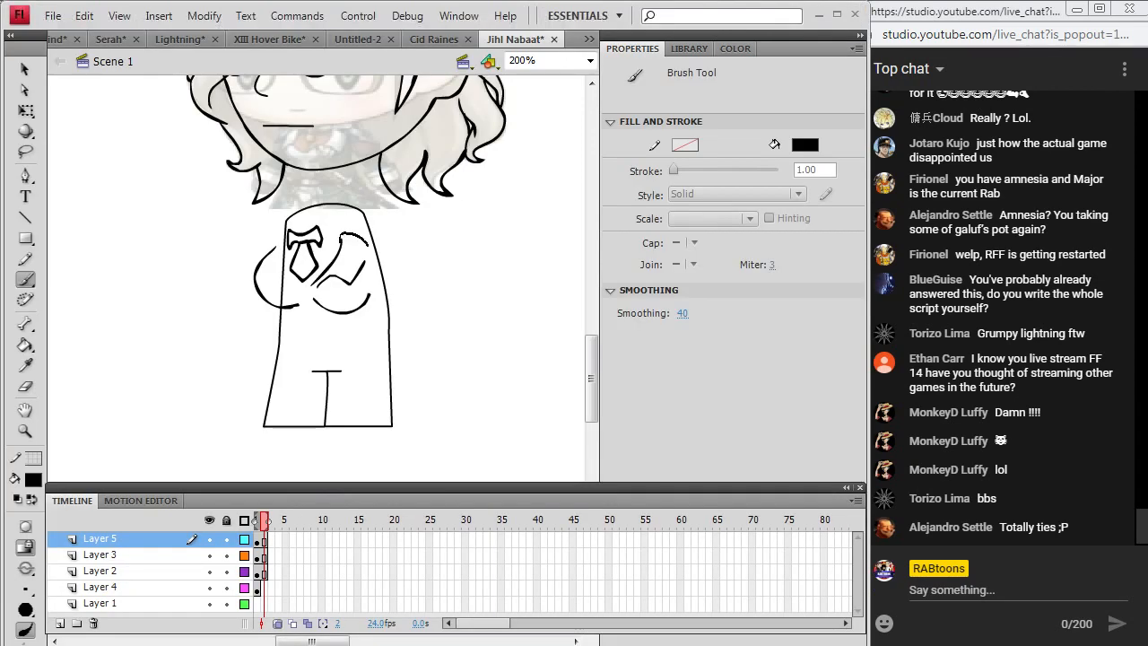
pyautogui.moveTo(341, 235); pyautogui.dragTo(367, 253)
pyautogui.hotkey('alt', 'Tab')
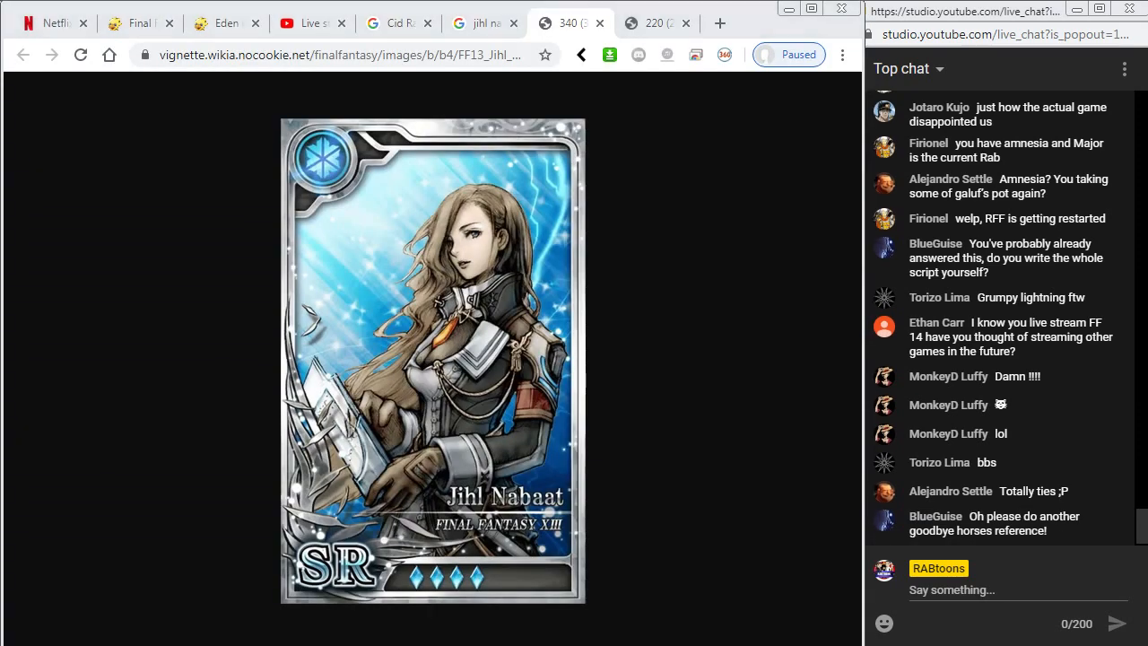
pyautogui.hotkey('alt', 'Tab')
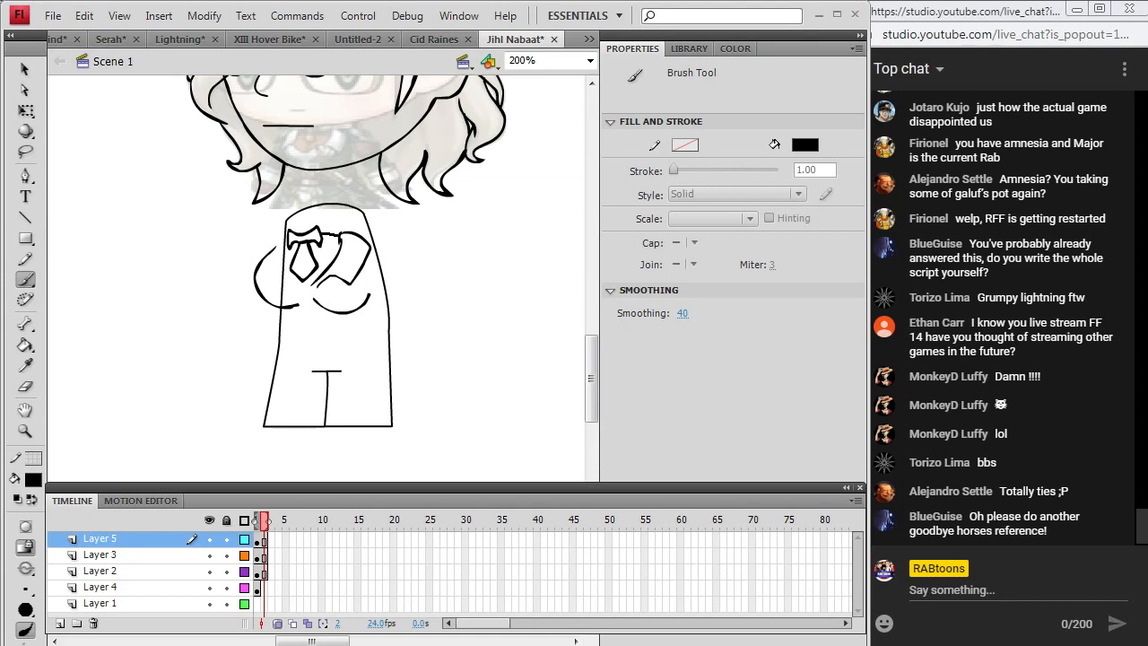
# Brush the pointed collar tips on both sides of the neck and the far lapel beside the tie.
pyautogui.hotkey('alt', 'Tab')
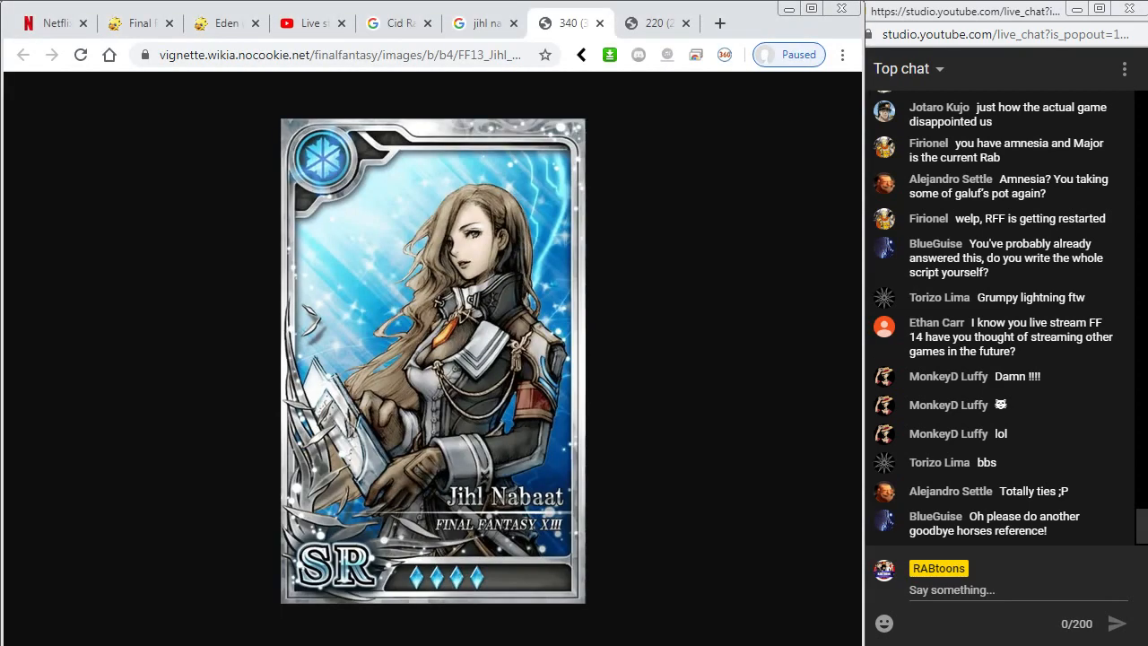
pyautogui.hotkey('alt', 'Tab')
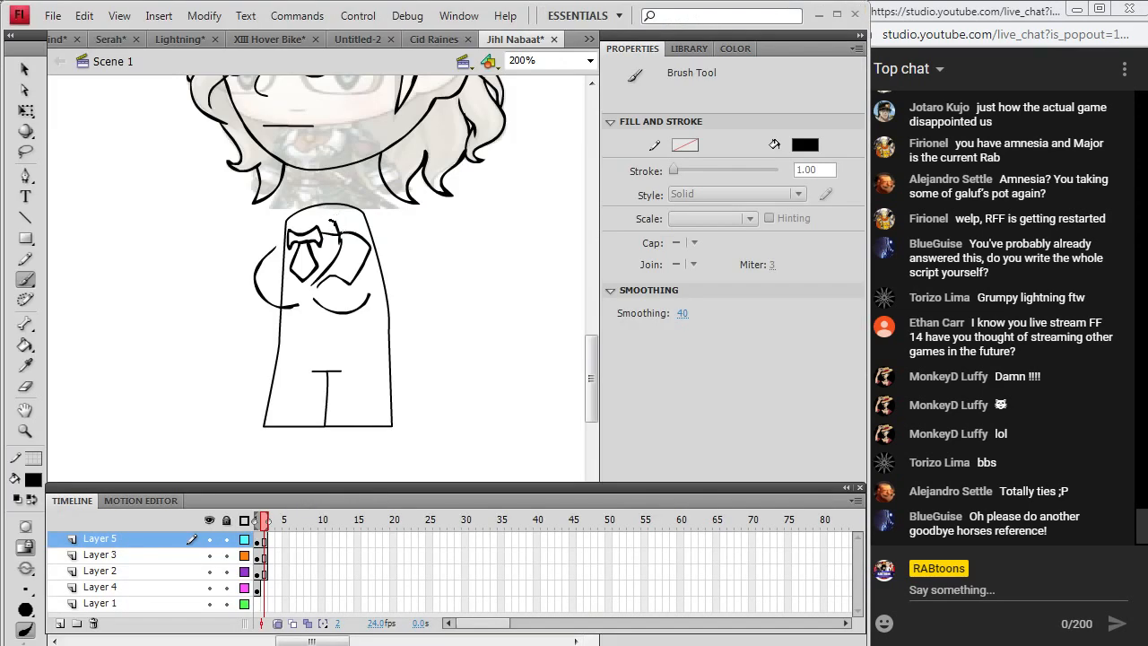
pyautogui.moveTo(323, 214)
pyautogui.mouseDown()
pyautogui.moveTo(370, 192)
pyautogui.moveTo(370, 219)
pyautogui.moveTo(283, 214)
pyautogui.mouseUp()
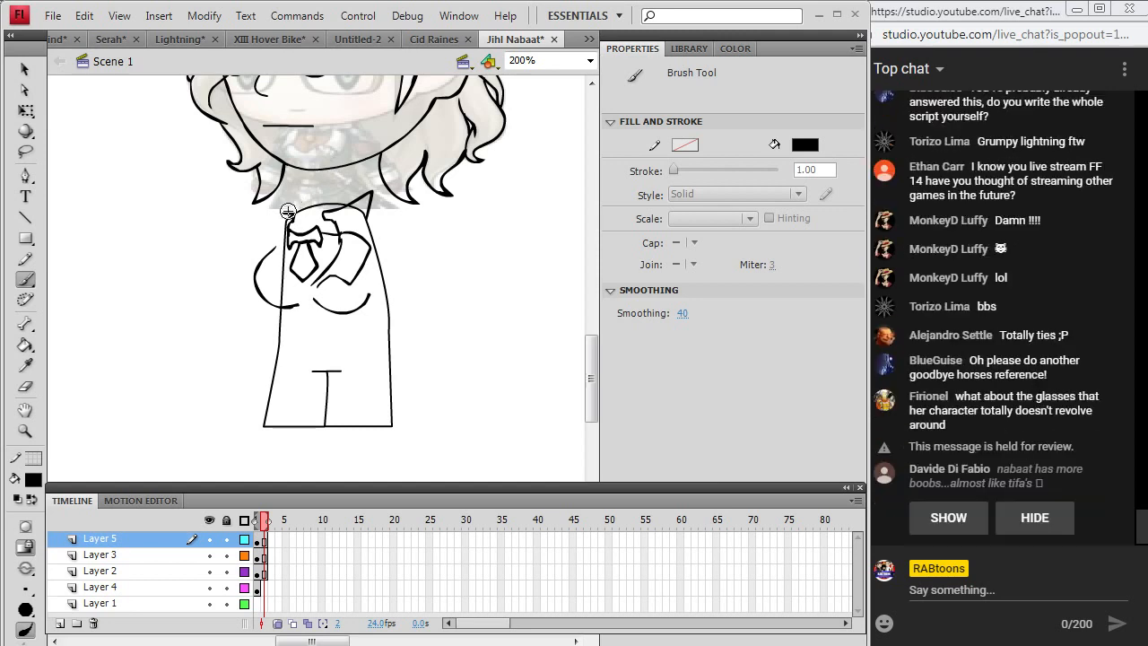
pyautogui.moveTo(269, 205); pyautogui.dragTo(284, 226)
pyautogui.moveTo(289, 277)
pyautogui.mouseDown()
pyautogui.moveTo(281, 240)
pyautogui.moveTo(260, 244)
pyautogui.moveTo(280, 284)
pyautogui.mouseUp()
# Show the message held for review in the live chat.
pyautogui.click(948, 519)
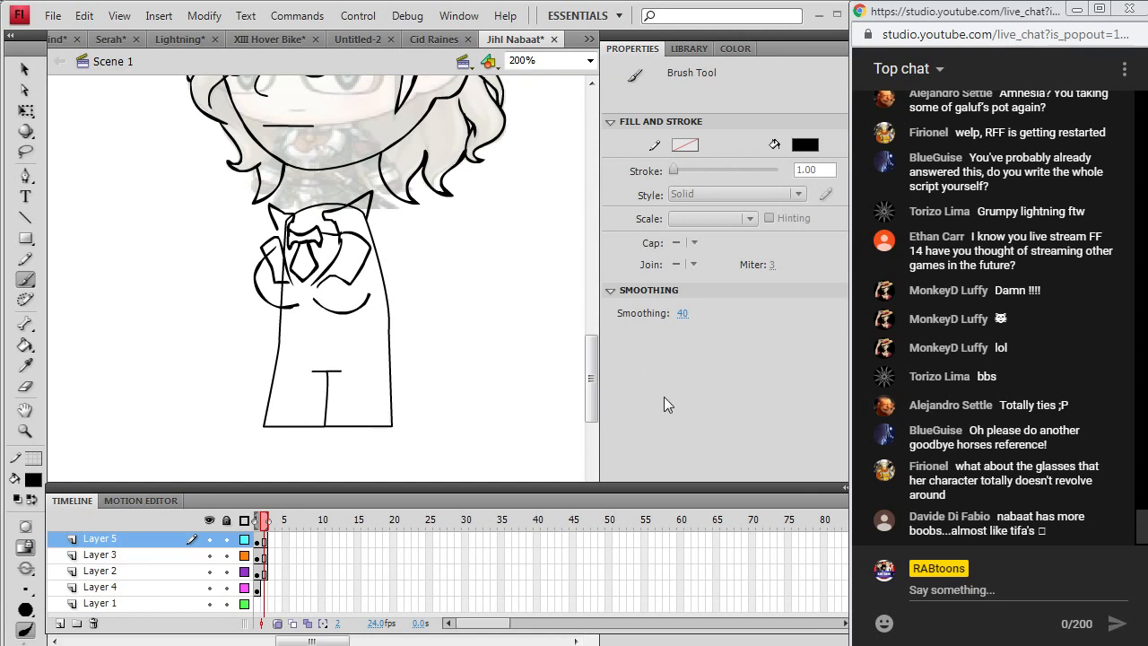
# Select Layer 5's frame 2 to check the outfit strokes, and brush the V neckline closed beneath the tie.
pyautogui.moveTo(591, 391); pyautogui.dragTo(594, 376)
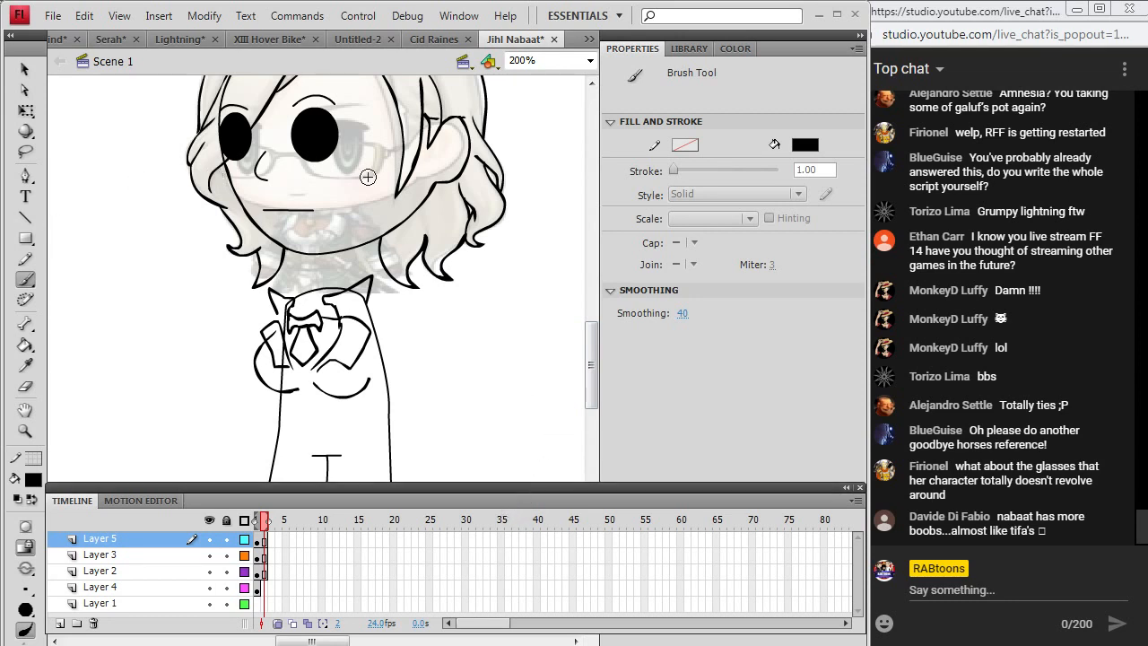
pyautogui.click(264, 542)
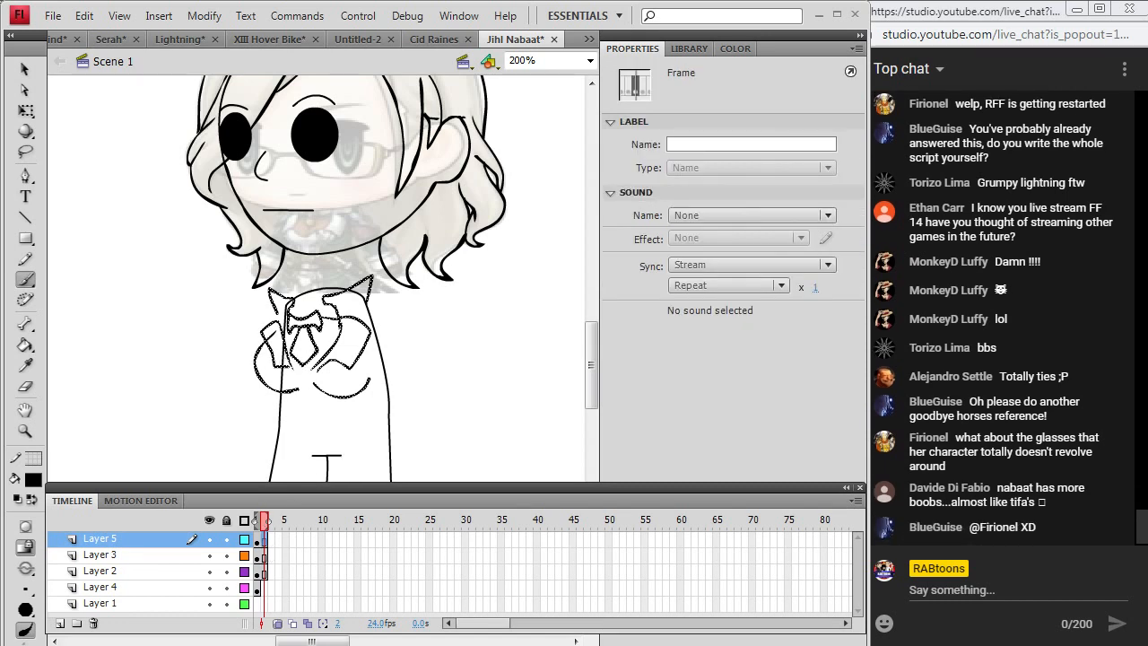
pyautogui.press('Escape')
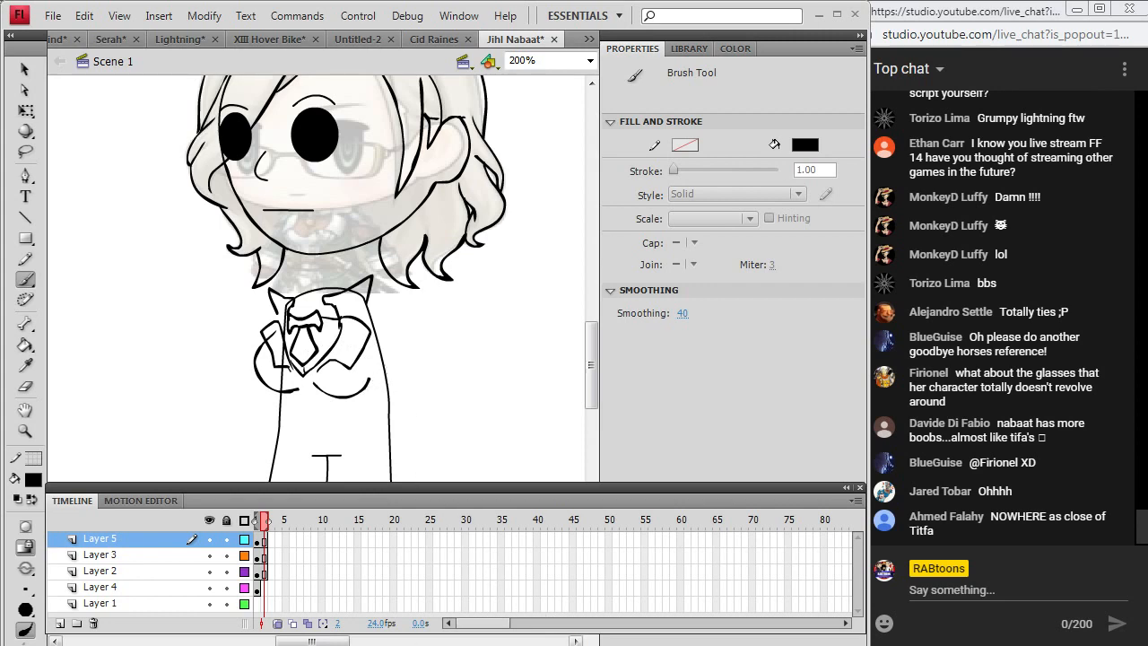
# Brush the collar's upper edge across the neck and the short vertical lines inside it, following the card artwork.
pyautogui.hotkey('alt', 'Tab')
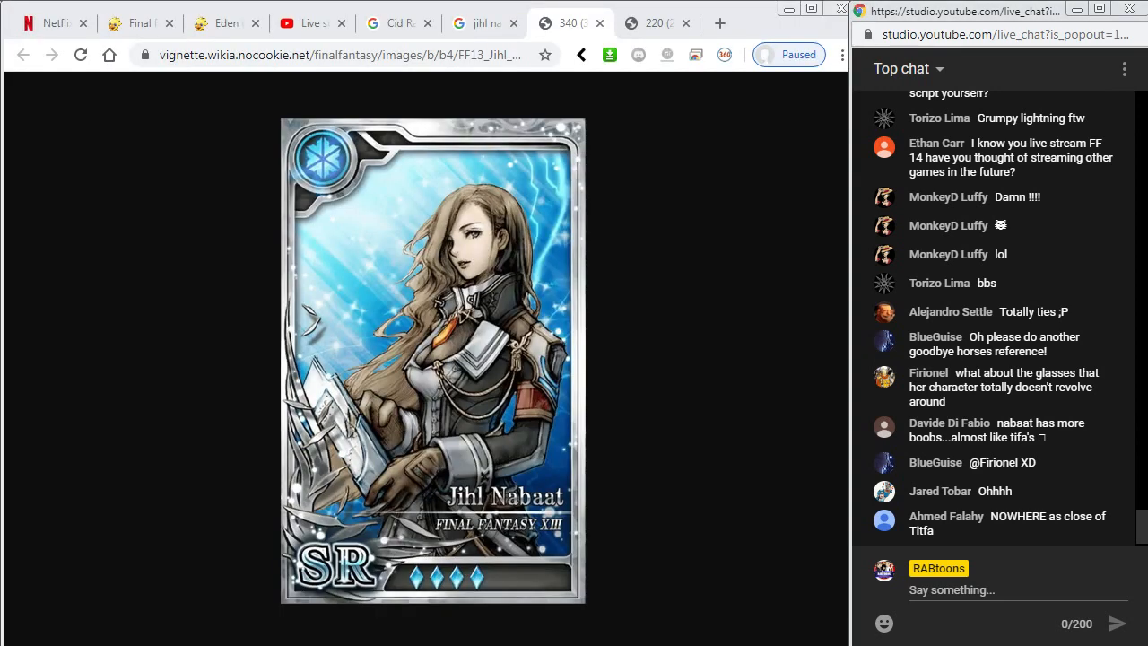
pyautogui.hotkey('alt', 'Tab')
pyautogui.hotkey('alt', 'Tab')
pyautogui.hotkey('alt', 'Tab')
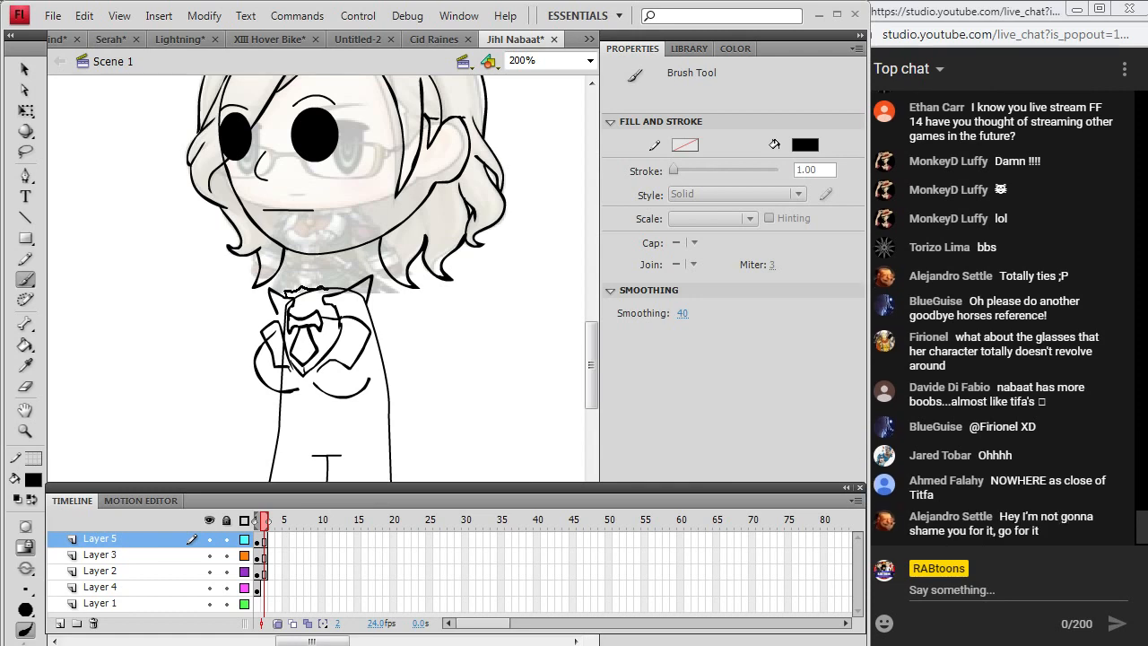
pyautogui.moveTo(286, 296)
pyautogui.mouseDown()
pyautogui.moveTo(349, 287)
pyautogui.moveTo(319, 292)
pyautogui.mouseUp()
pyautogui.hotkey('alt', 'Tab')
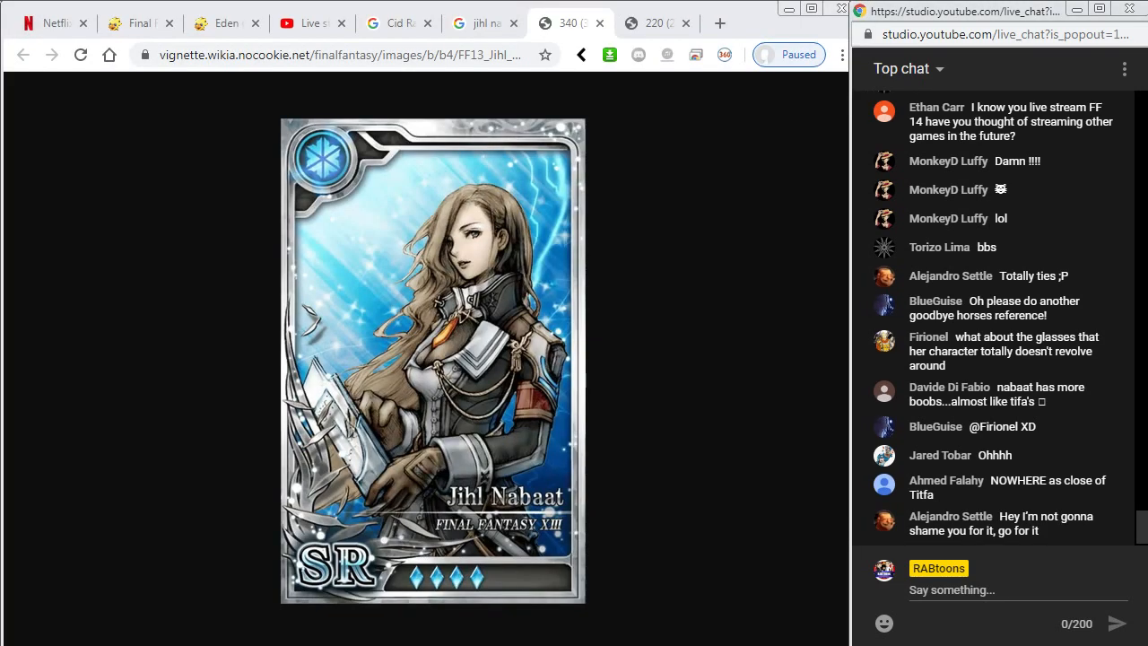
pyautogui.hotkey('alt', 'Tab')
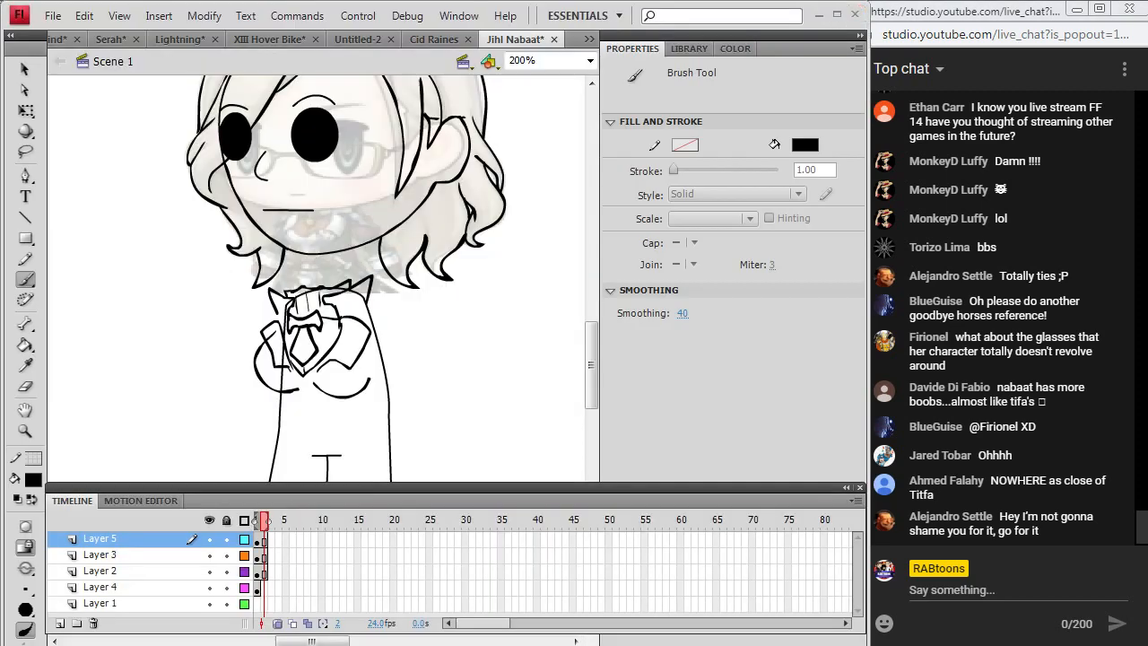
pyautogui.hotkey('alt', 'Tab')
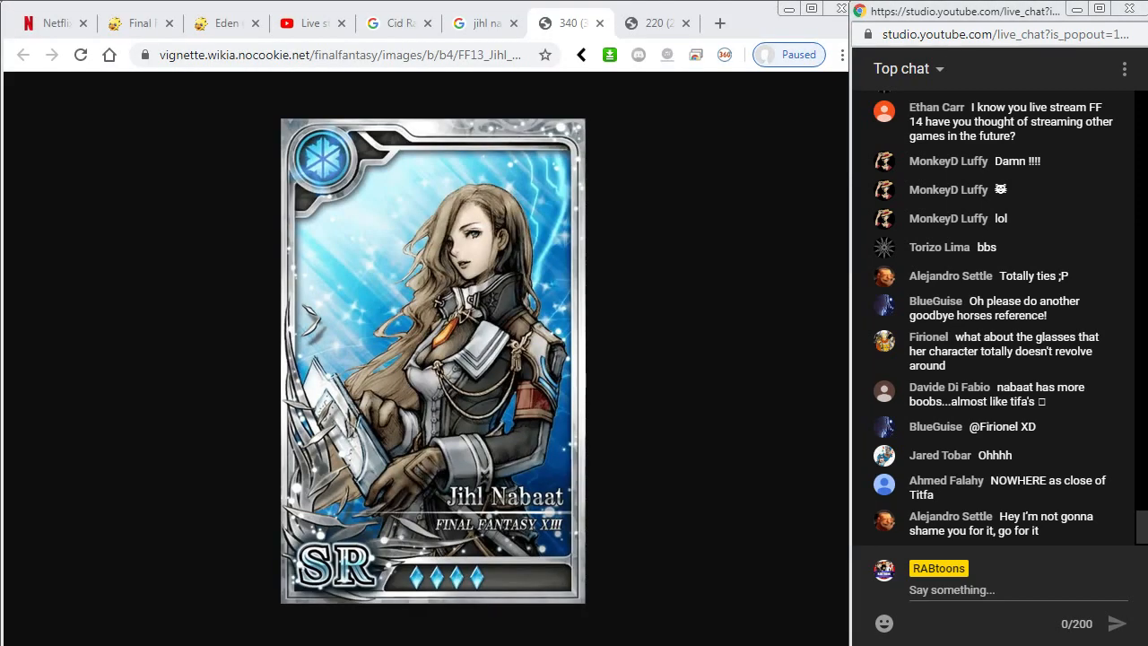
# Brush a second line along the point of the V neckline beneath the tie, checking it against the card artwork.
pyautogui.hotkey('alt', 'Tab')
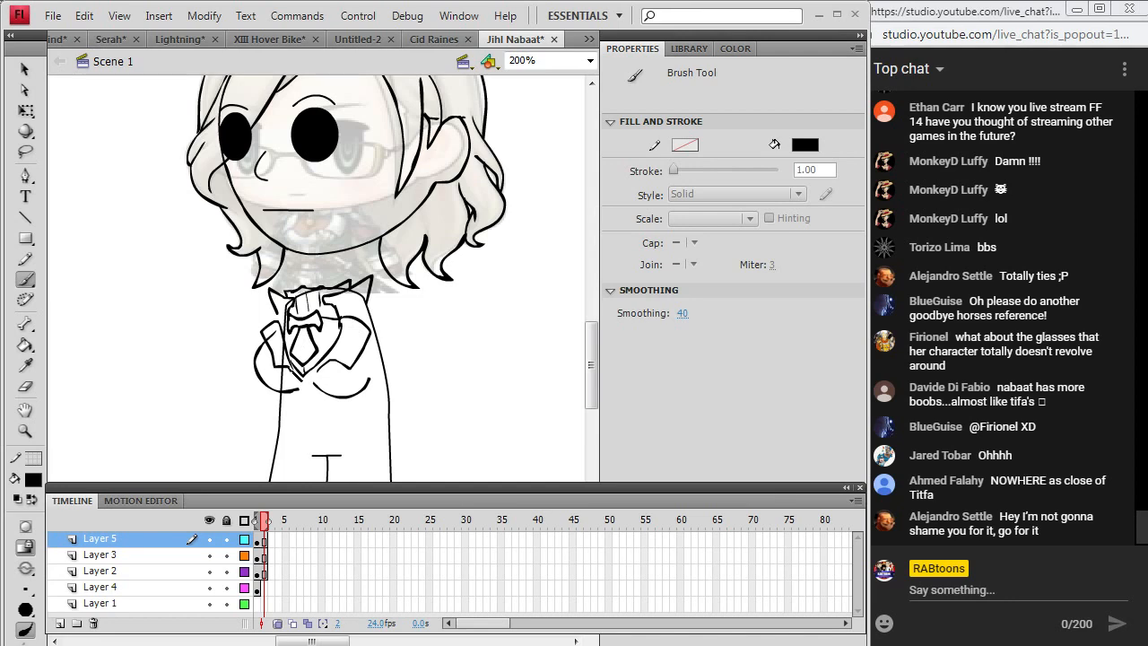
pyautogui.moveTo(303, 381)
pyautogui.mouseDown()
pyautogui.moveTo(326, 361)
pyautogui.moveTo(304, 376)
pyautogui.mouseUp()
pyautogui.hotkey('alt', 'Tab')
pyautogui.hotkey('alt', 'Tab')
pyautogui.hotkey('alt', 'Tab')
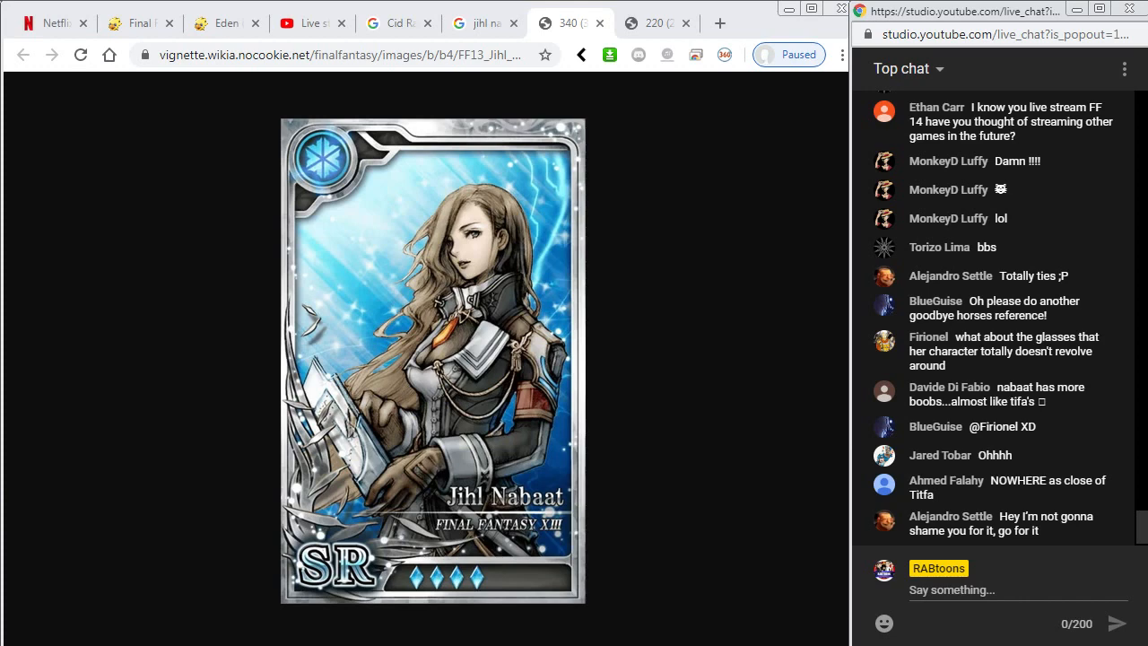
pyautogui.hotkey('alt', 'Tab')
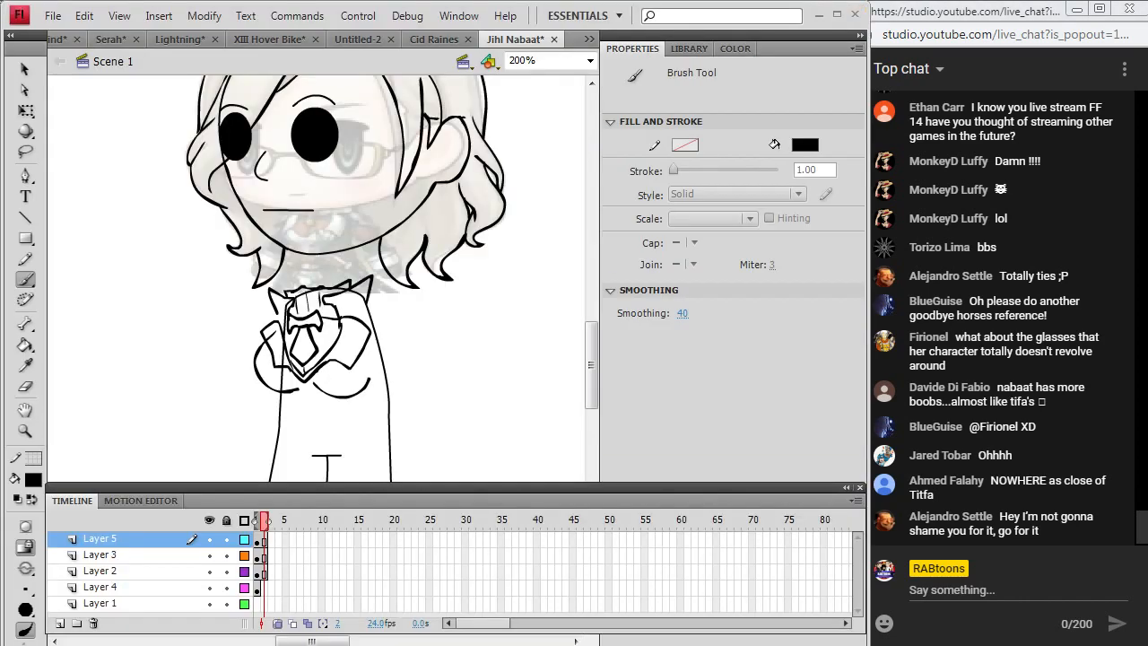
# Brush the shoulder piece jutting out beyond the near lapel and the small crease lines beside the collar, following the card artwork.
pyautogui.hotkey('alt', 'Tab')
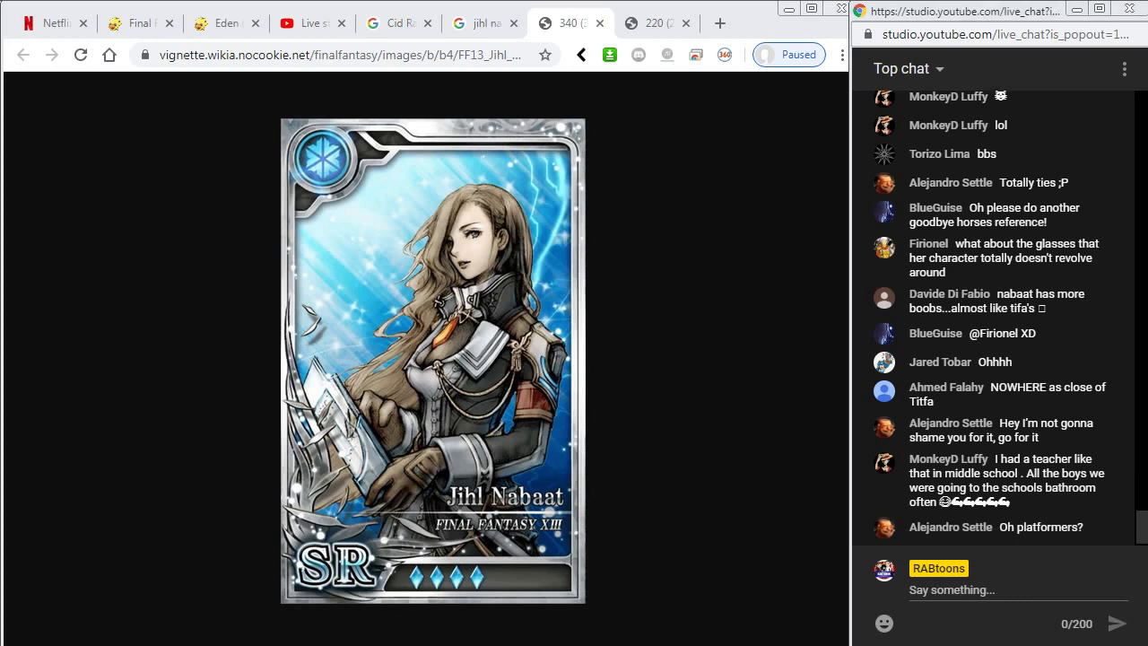
pyautogui.hotkey('alt', 'Tab')
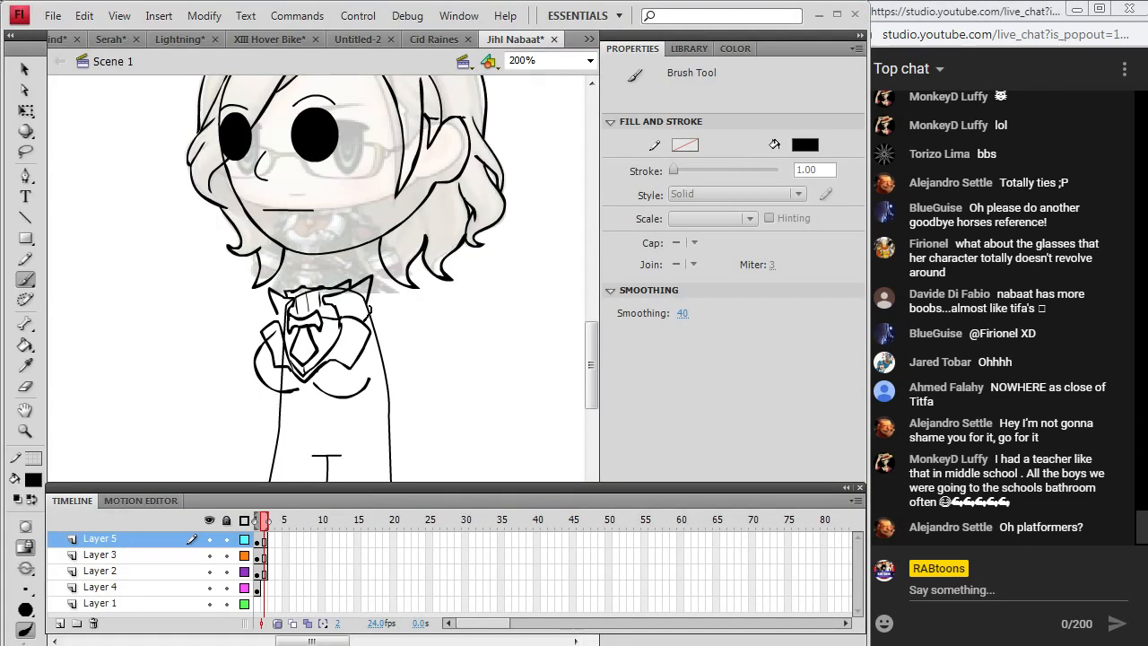
pyautogui.moveTo(374, 355)
pyautogui.mouseDown()
pyautogui.moveTo(400, 346)
pyautogui.moveTo(399, 325)
pyautogui.moveTo(372, 301)
pyautogui.mouseUp()
pyautogui.hotkey('alt', 'Tab')
pyautogui.hotkey('alt', 'Tab')
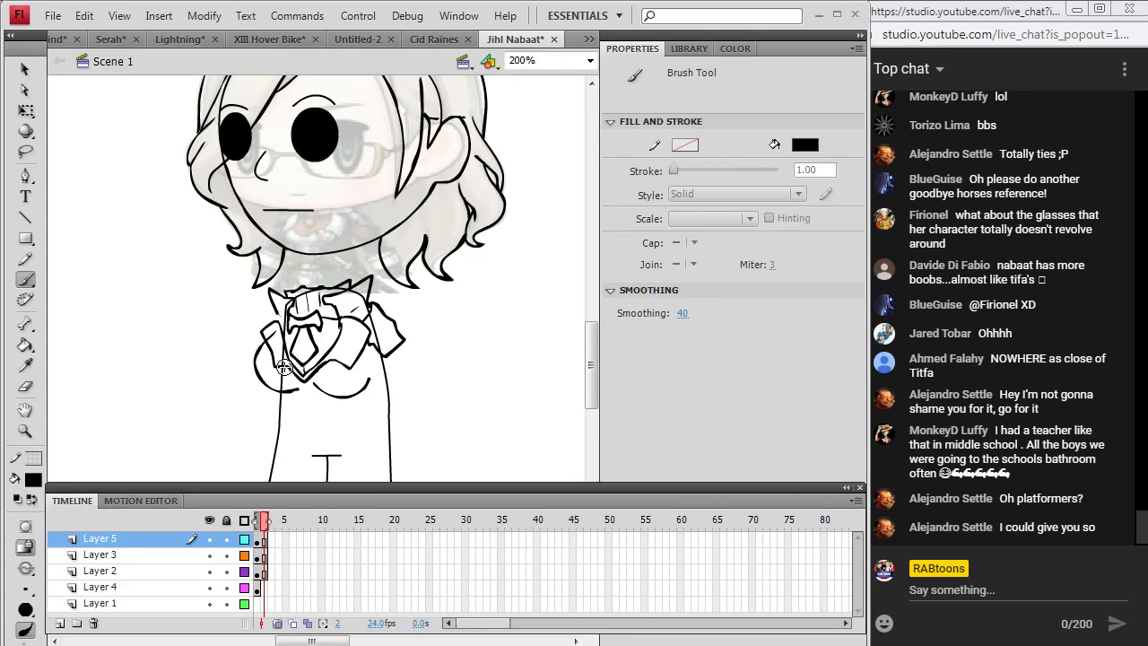
# Brush the two vertical bodice seams running down the torso from the neckline and bust, and save the drawing.
pyautogui.moveTo(292, 392); pyautogui.dragTo(294, 427)
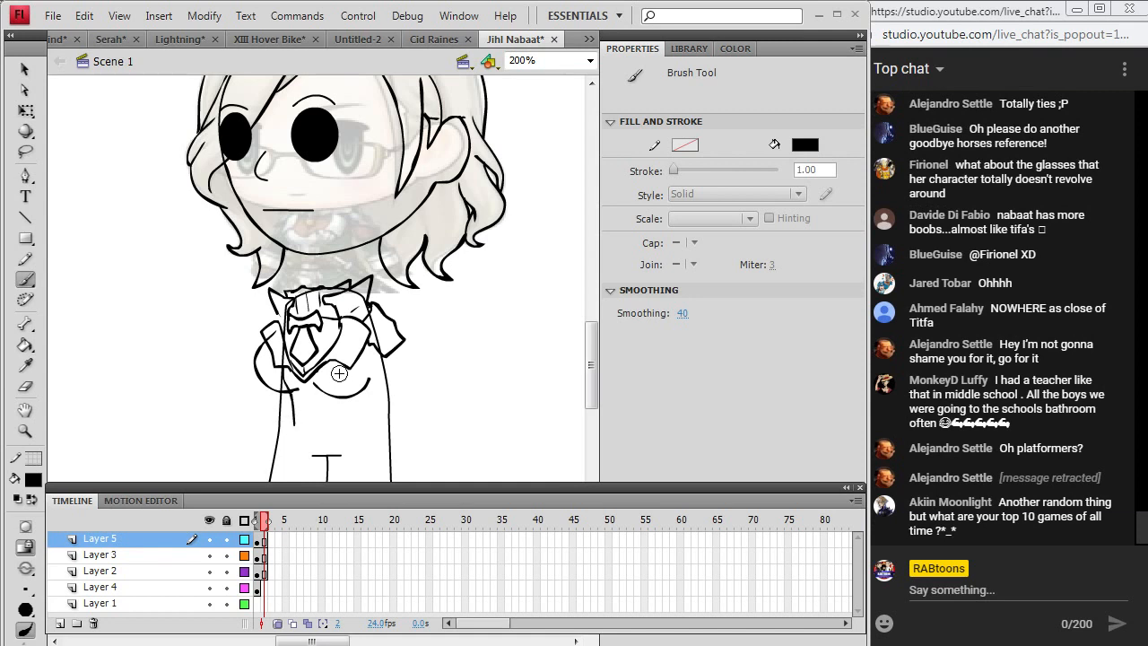
pyautogui.moveTo(337, 367); pyautogui.dragTo(334, 429)
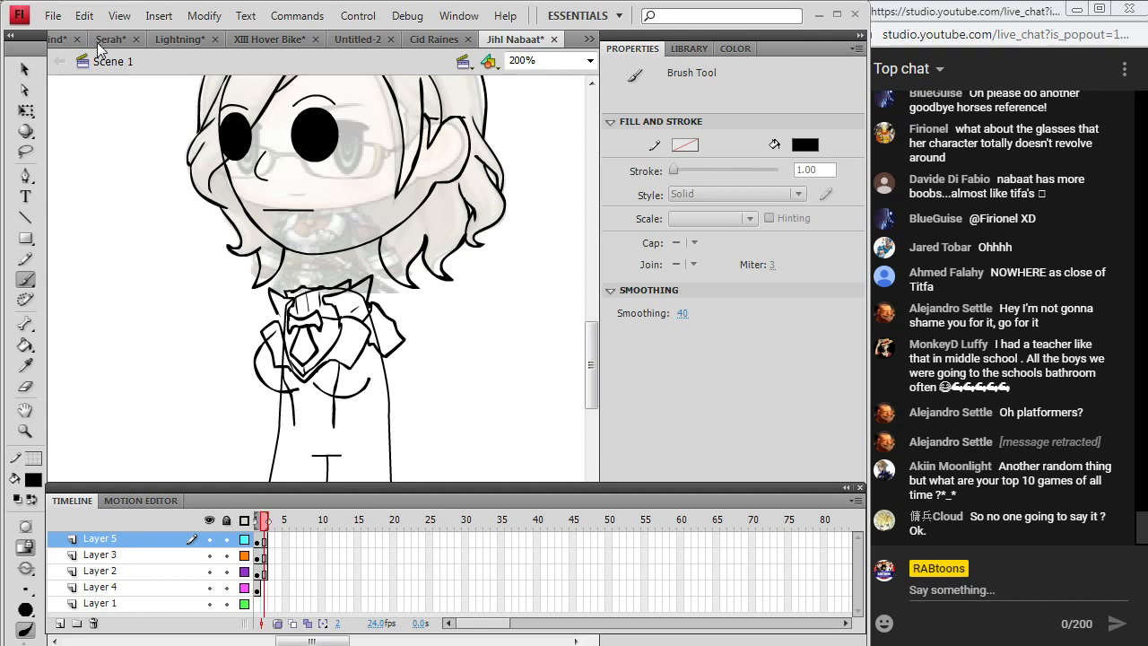
pyautogui.click(47, 17)
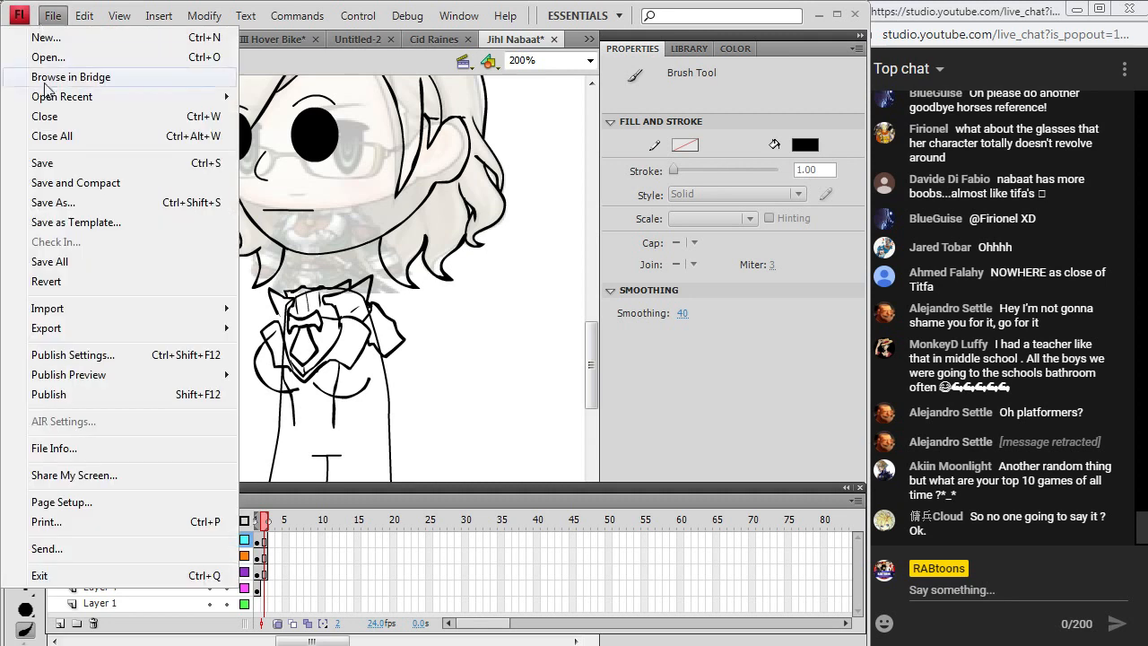
pyautogui.click(41, 159)
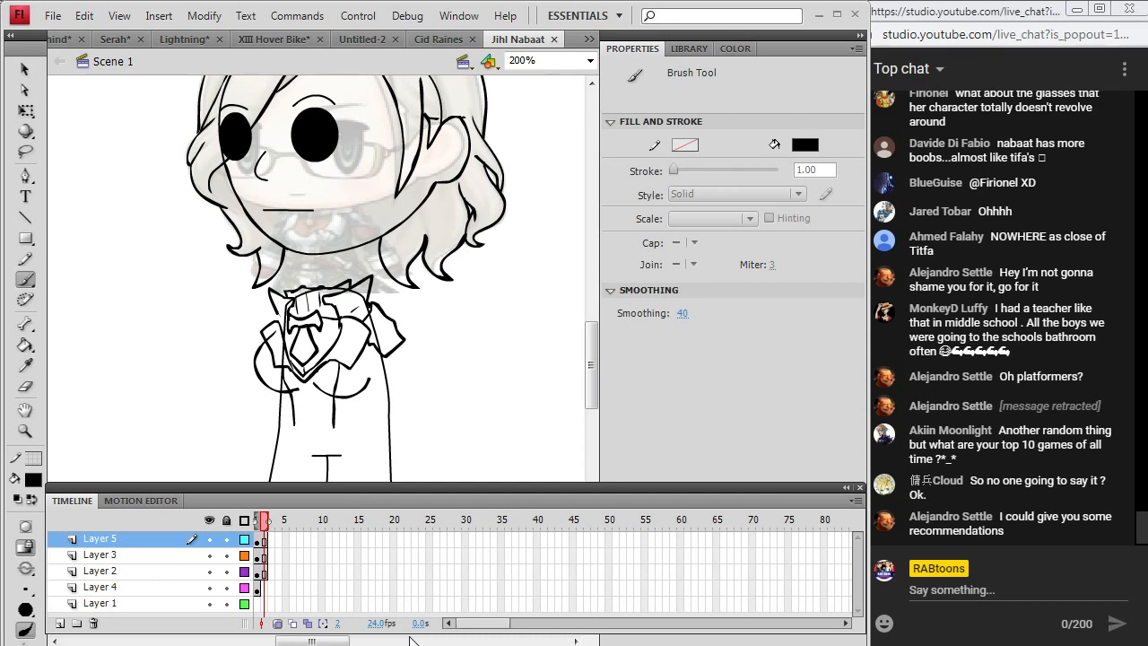
# Switch to Chrome, browse the Jihl Nabaat image results for another outfit reference, and open the Saboteur card image in a new tab.
pyautogui.click(330, 640)
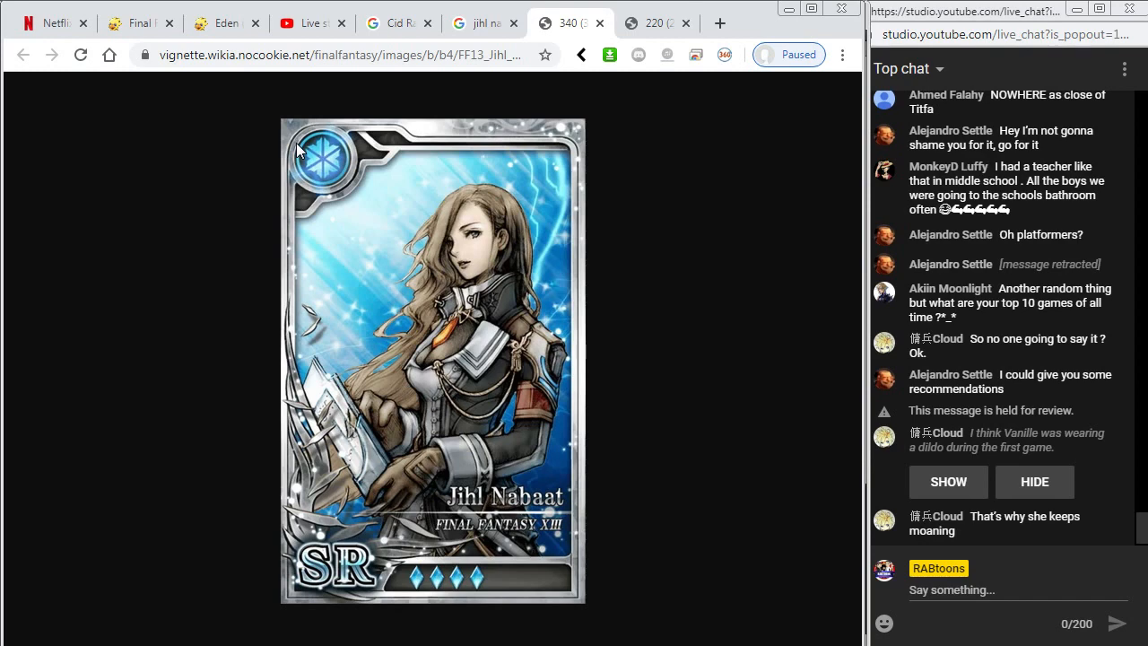
pyautogui.click(482, 25)
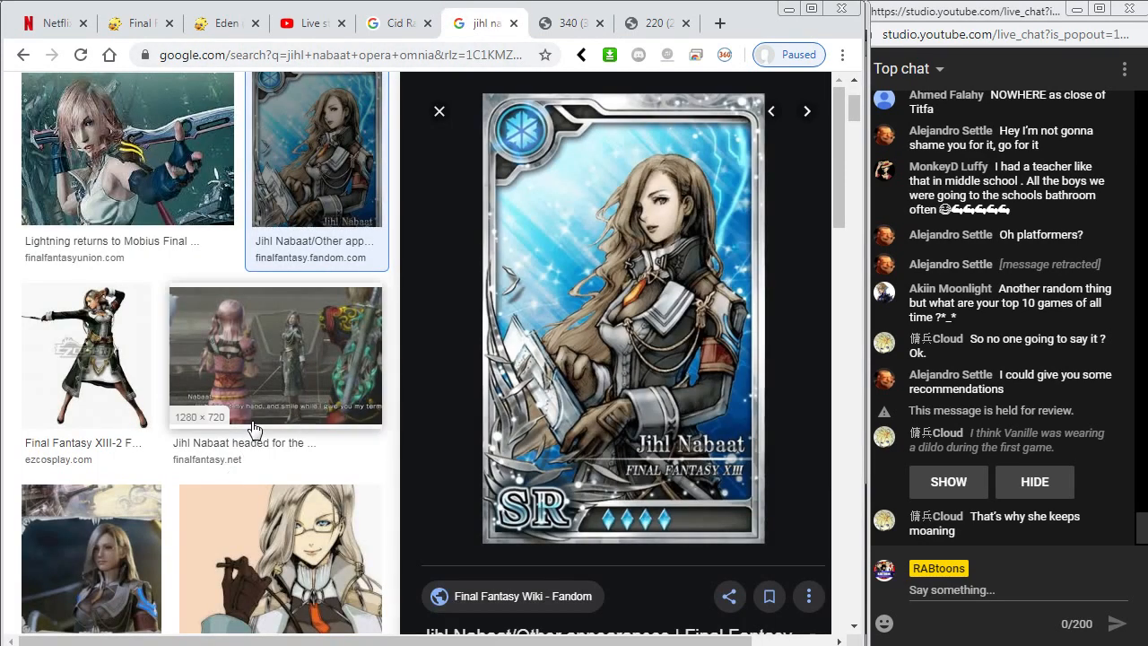
pyautogui.scroll(-4, 260, 430)
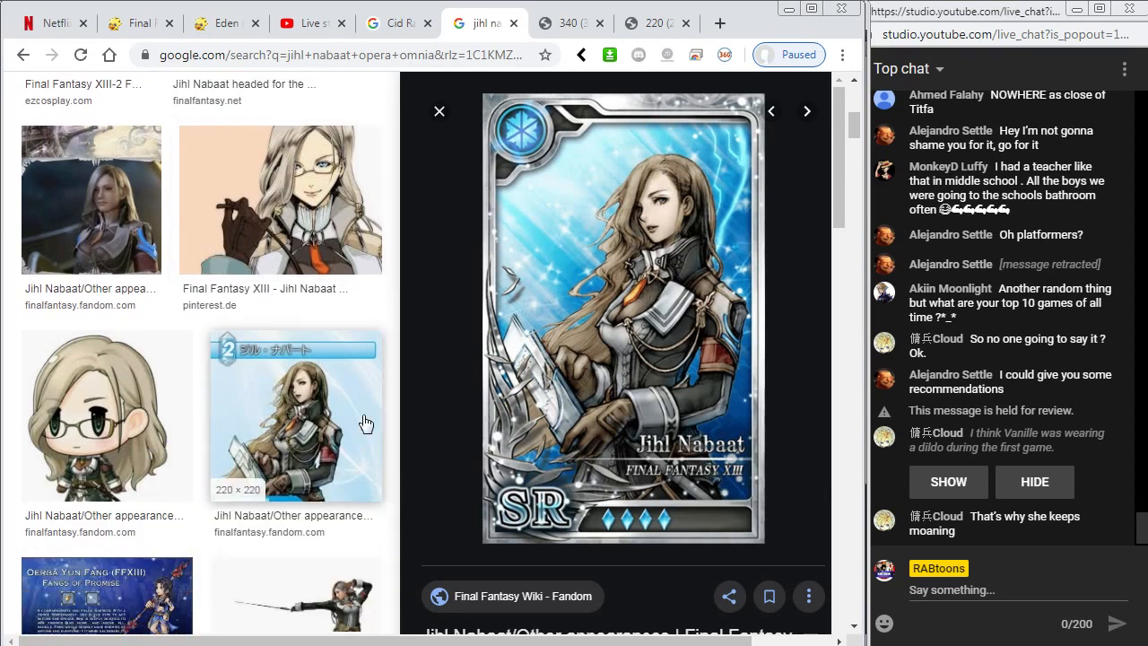
pyautogui.scroll(-2, 369, 444)
pyautogui.scroll(-2, 370, 449)
pyautogui.scroll(-1, 369, 449)
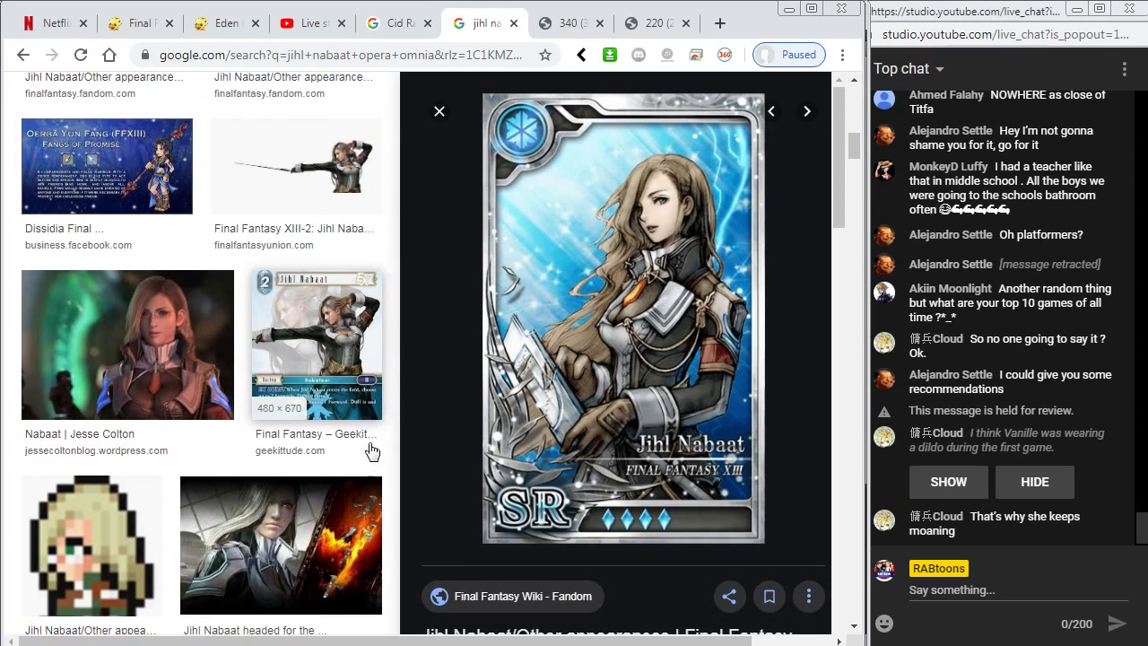
pyautogui.scroll(-1, 355, 363)
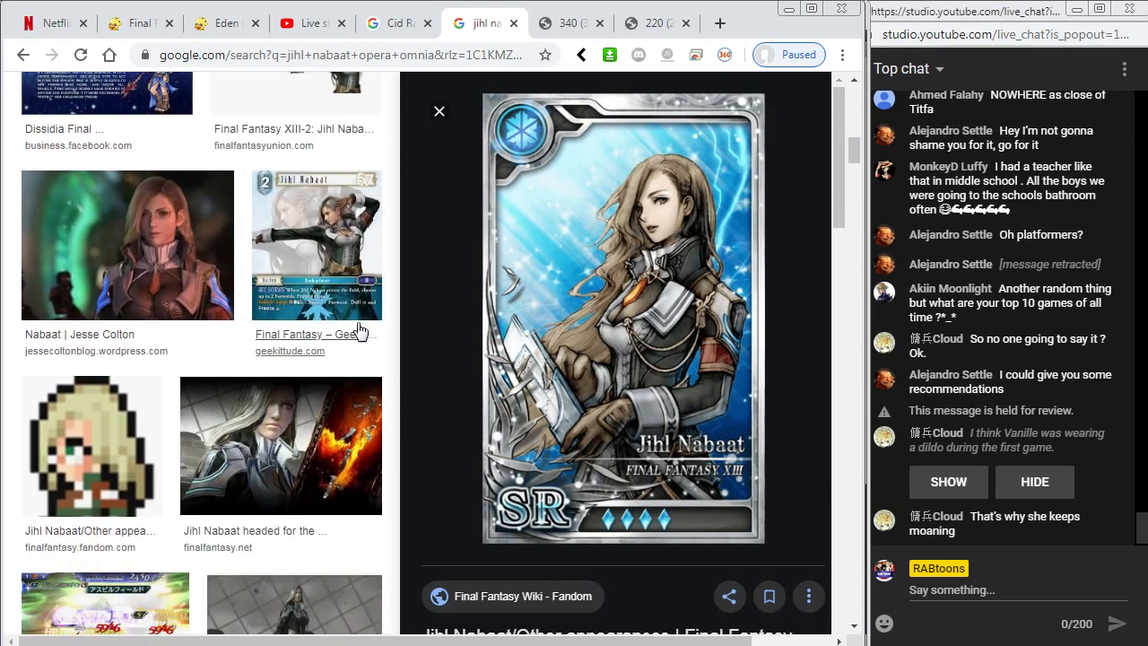
pyautogui.click(328, 244)
pyautogui.rightClick(723, 246)
pyautogui.click(796, 386)
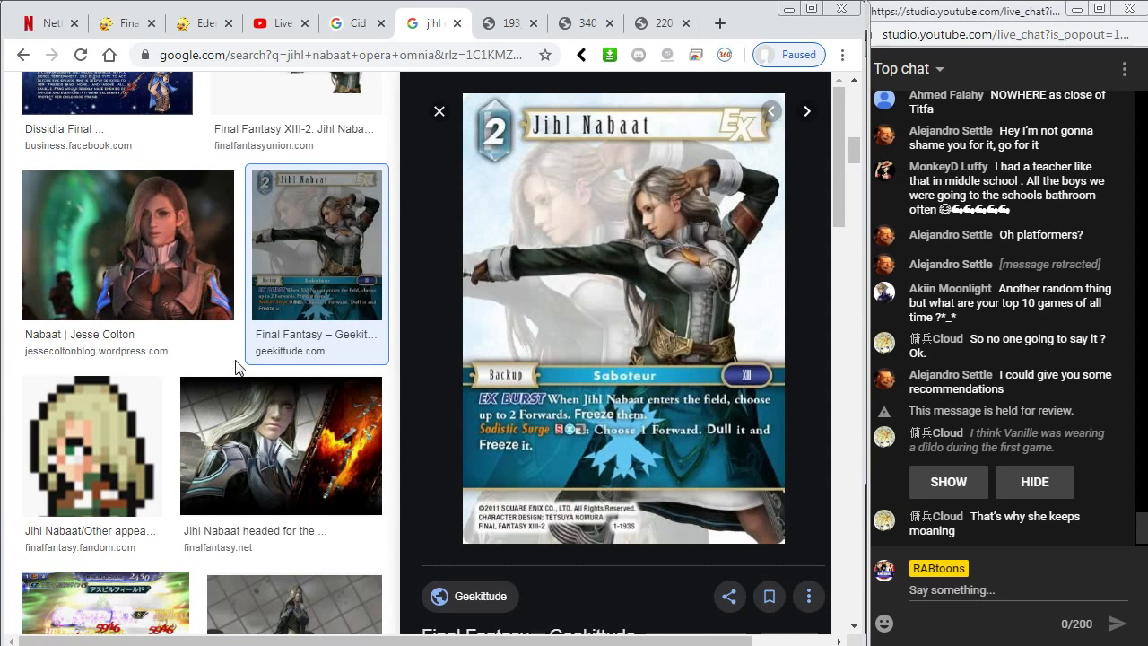
# Look back over the earlier Jihl Nabaat image results and show the message held for review in the live chat.
pyautogui.scroll(1, 237, 368)
pyautogui.scroll(3, 237, 368)
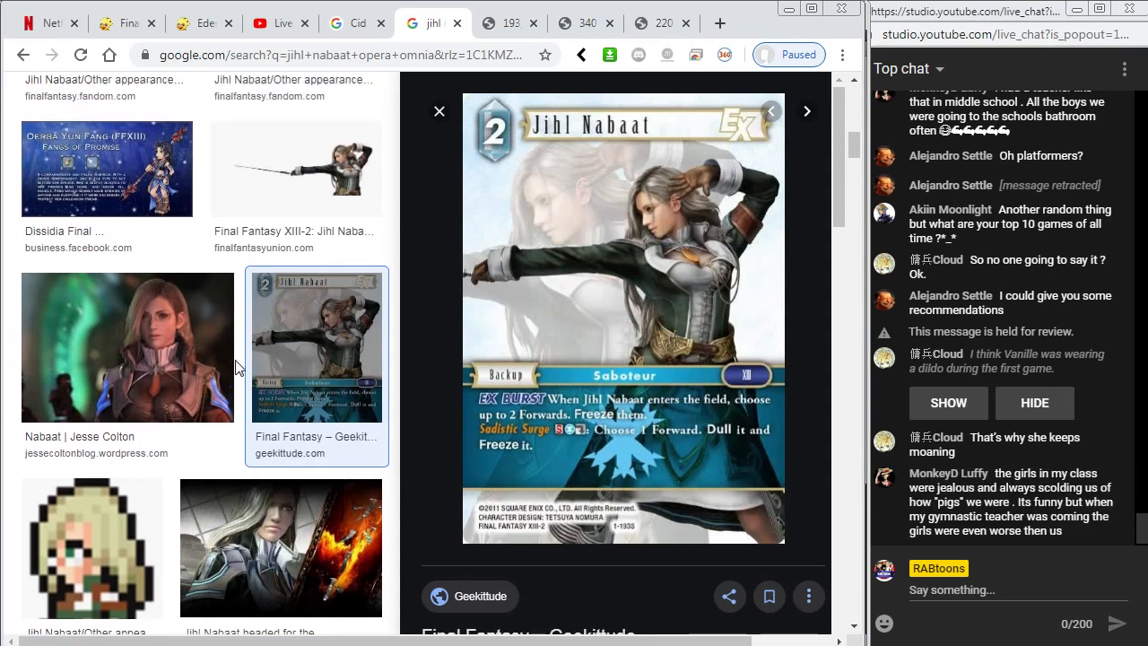
pyautogui.scroll(8, 236, 368)
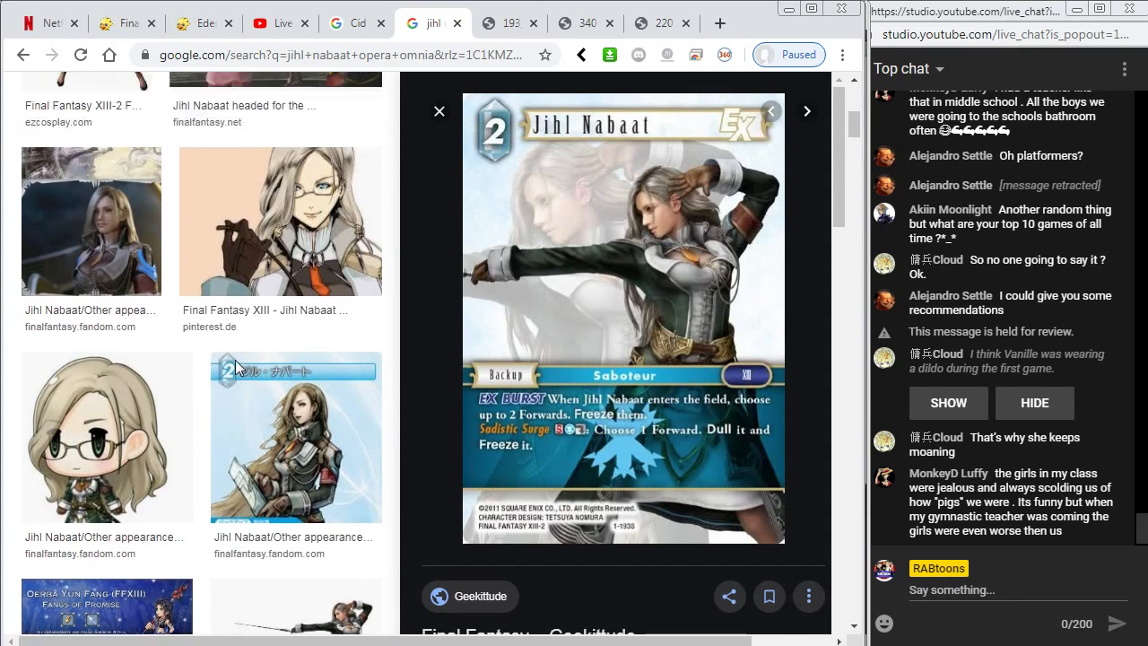
pyautogui.scroll(2, 236, 367)
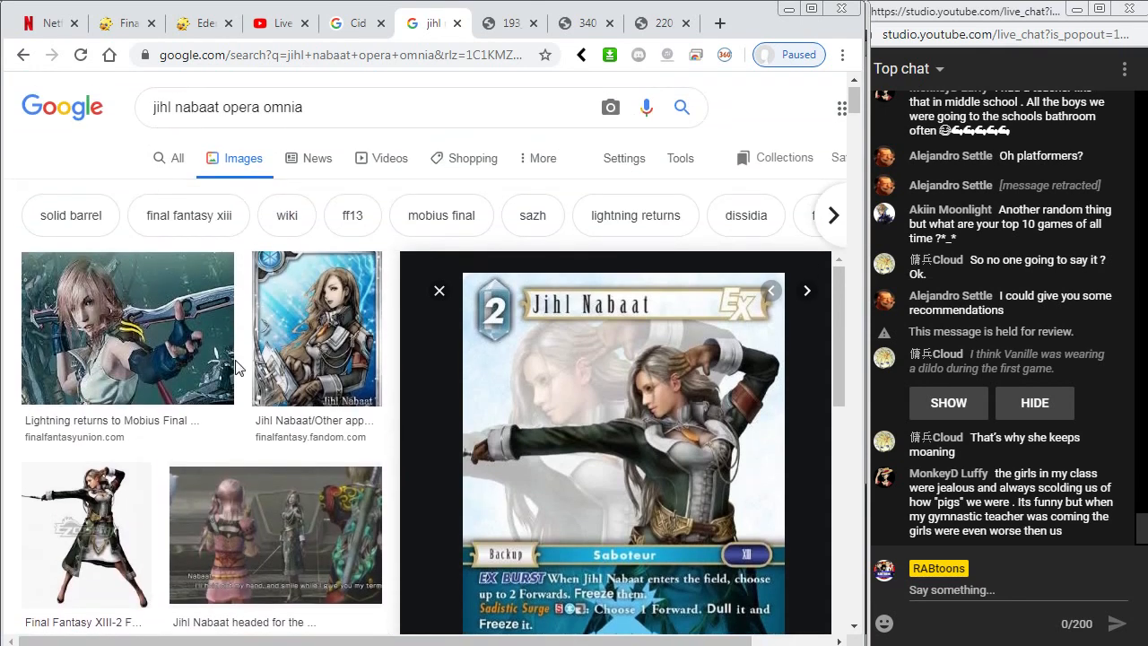
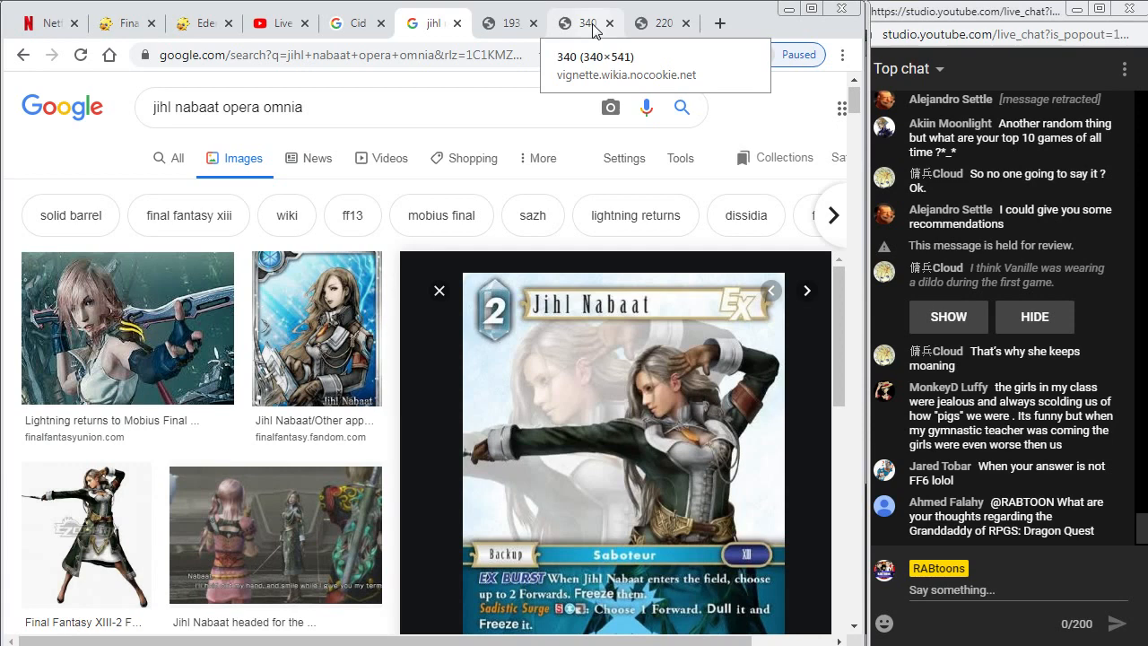
pyautogui.hotkey('alt', 'Tab')
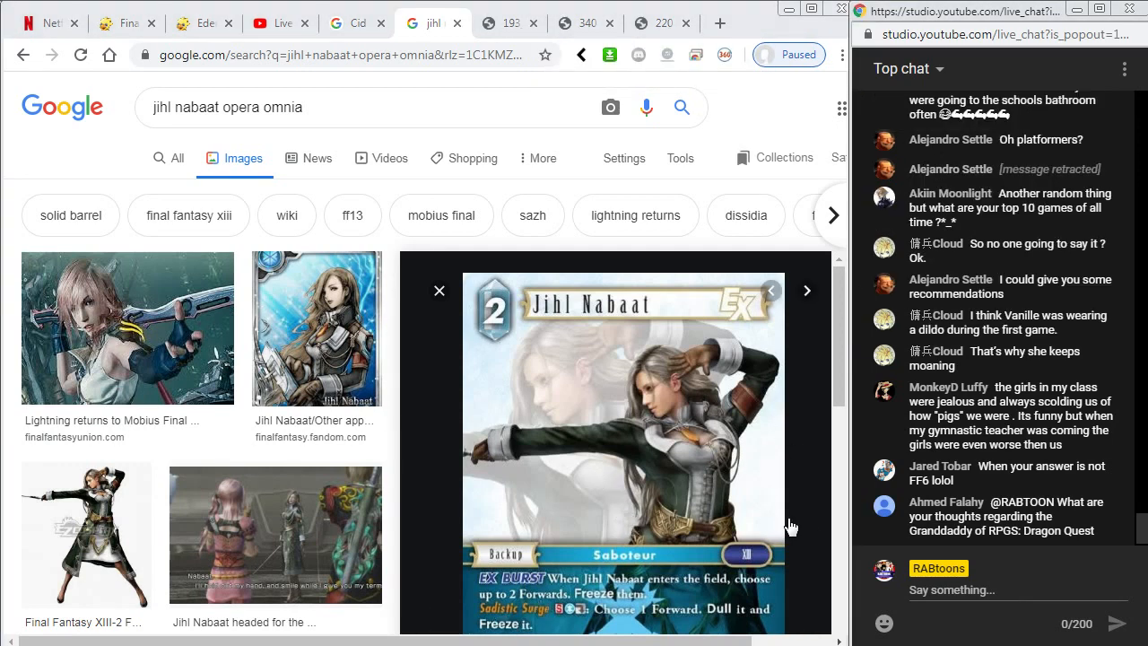
# Go through the opened reference images and bring up the full-size Saboteur card.
pyautogui.moveTo(838, 402)
pyautogui.mouseDown()
pyautogui.moveTo(846, 467)
pyautogui.moveTo(834, 599)
pyautogui.moveTo(843, 417)
pyautogui.mouseUp()
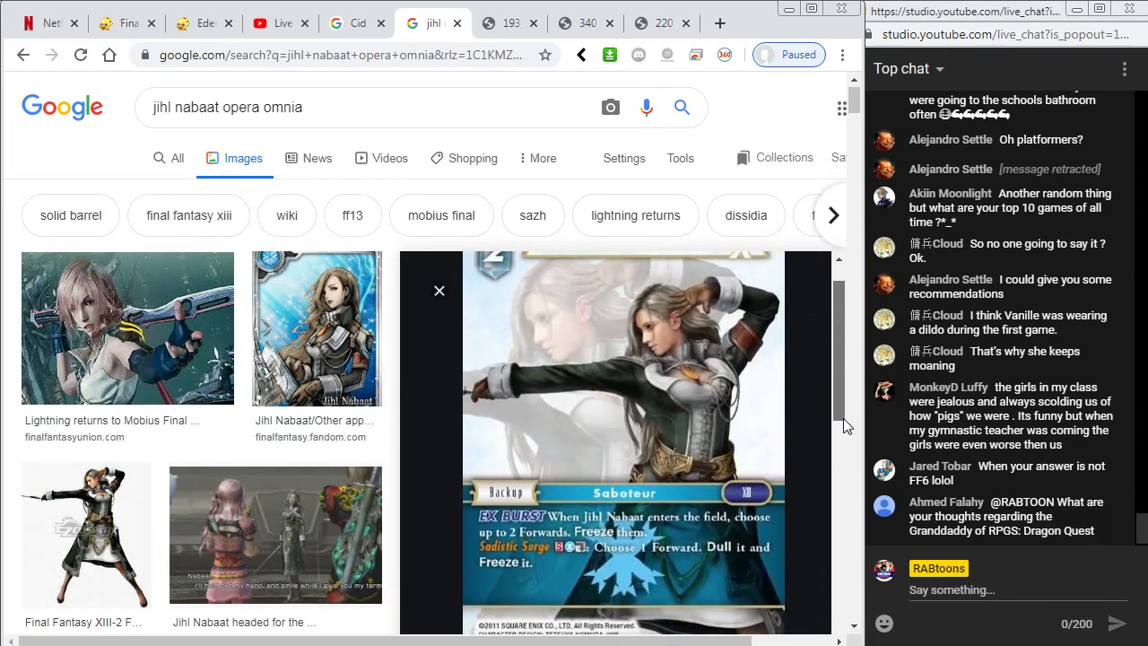
pyautogui.click(661, 23)
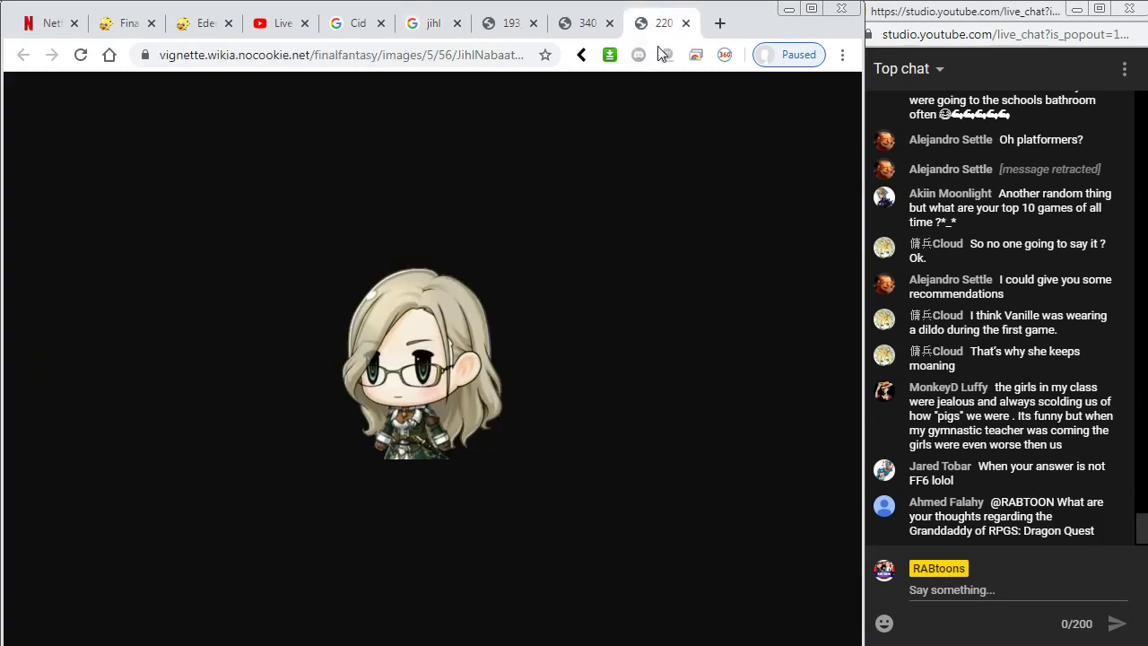
pyautogui.click(587, 23)
pyautogui.click(511, 24)
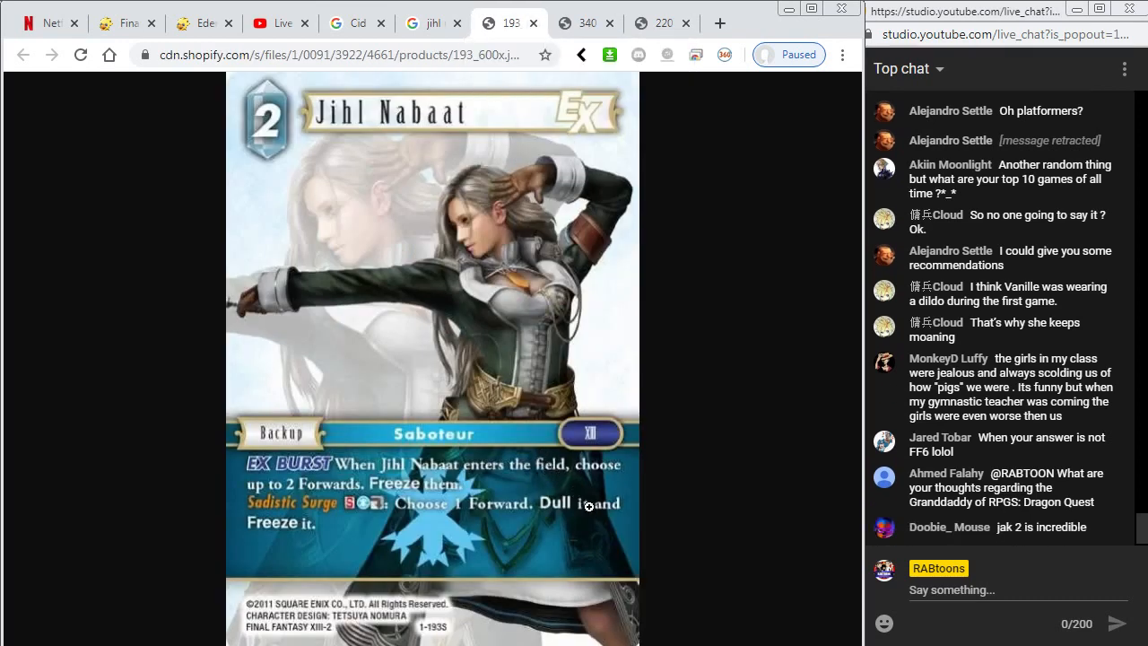
# Switch back to Flash and brush the belt across the waist, with a flared plate on each side joined by a middle strap.
pyautogui.hotkey('alt', 'Tab')
pyautogui.hotkey('alt', 'Tab')
pyautogui.hotkey('alt', 'Tab')
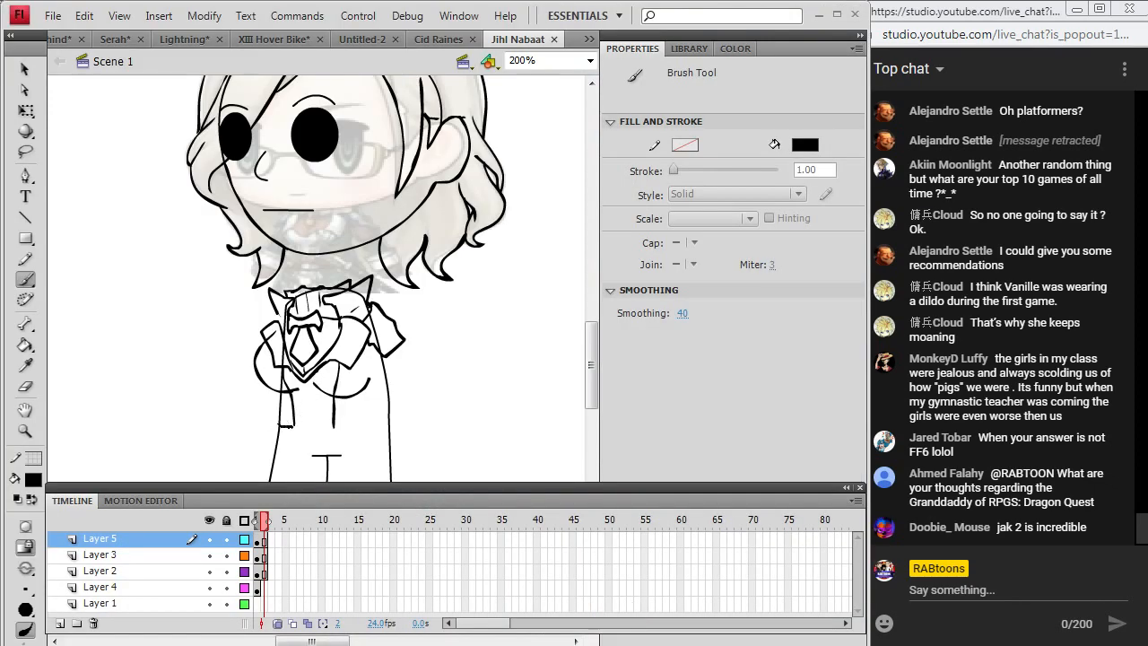
pyautogui.moveTo(306, 446)
pyautogui.mouseDown()
pyautogui.moveTo(271, 450)
pyautogui.moveTo(274, 427)
pyautogui.mouseUp()
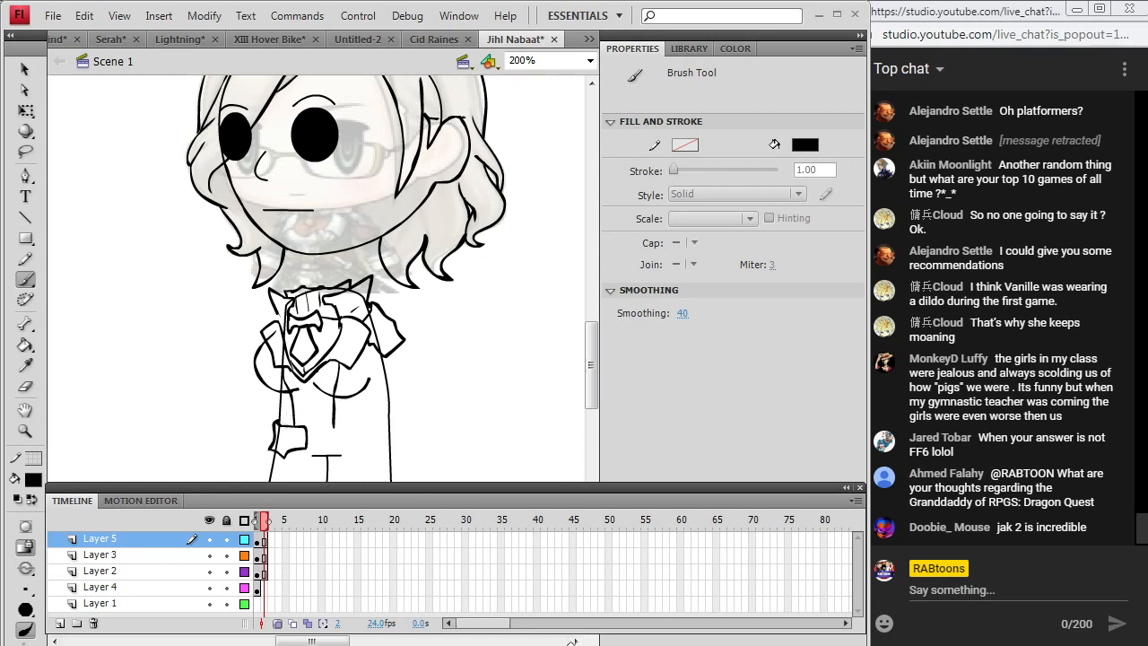
pyautogui.hotkey('alt', 'Tab')
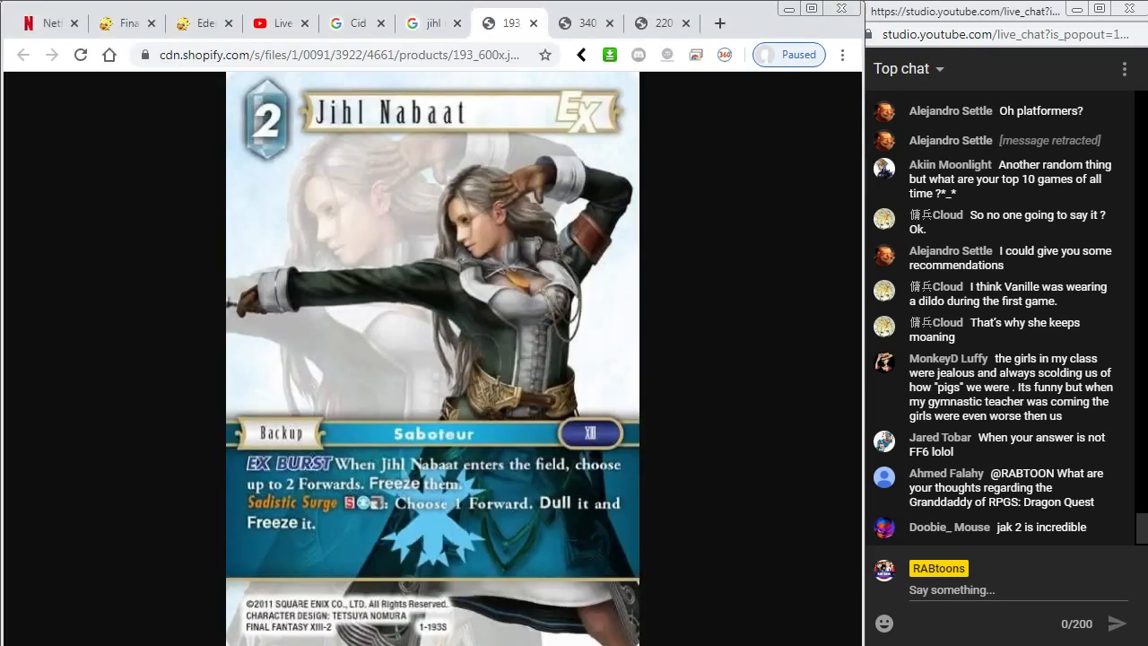
pyautogui.hotkey('alt', 'Tab')
pyautogui.moveTo(312, 431)
pyautogui.mouseDown()
pyautogui.moveTo(345, 441)
pyautogui.moveTo(315, 446)
pyautogui.moveTo(389, 422)
pyautogui.moveTo(394, 453)
pyautogui.moveTo(338, 442)
pyautogui.mouseUp()
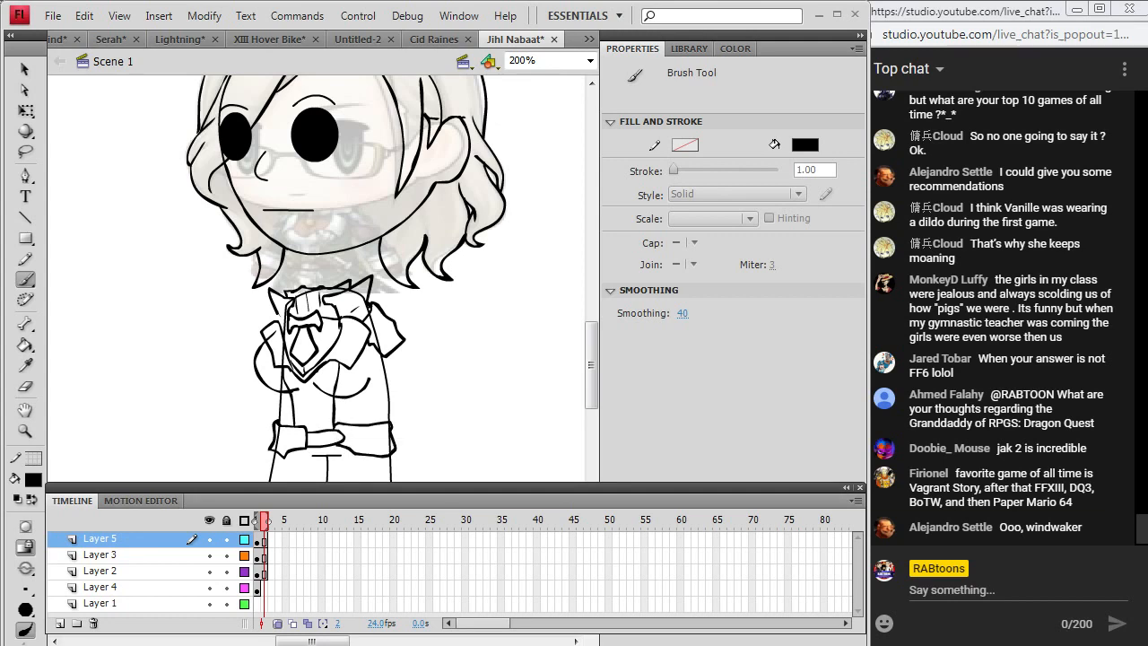
# Brush the small engraved detail lines inside both belt plates, following the Saboteur card.
pyautogui.hotkey('alt', 'Tab')
pyautogui.hotkey('alt', 'Tab')
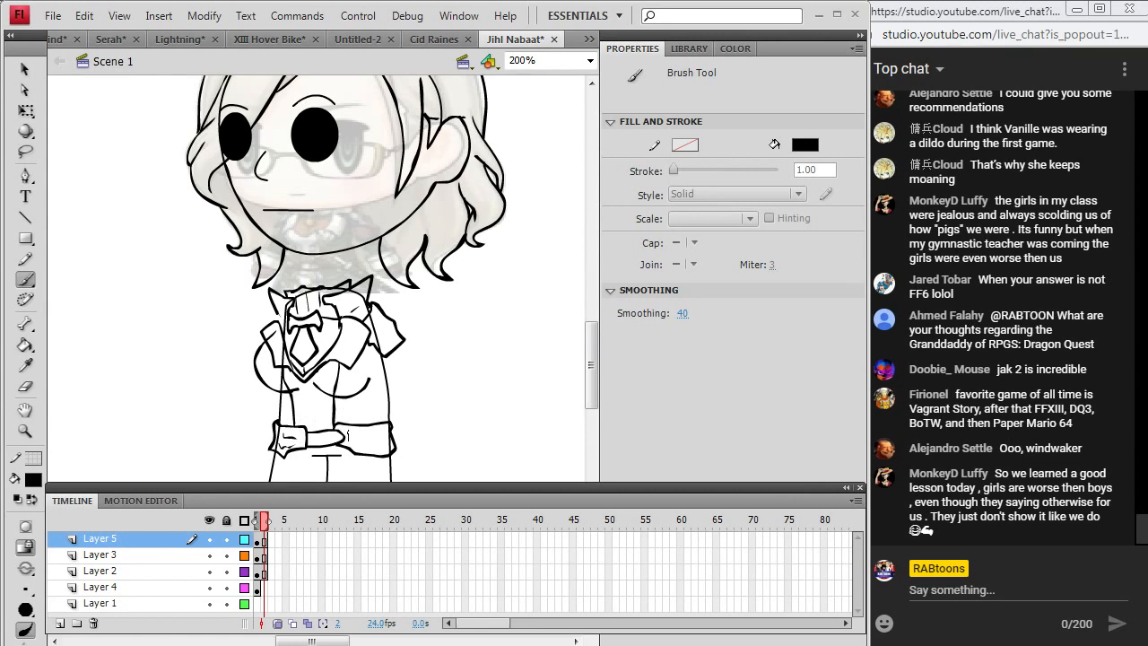
pyautogui.moveTo(348, 443); pyautogui.dragTo(361, 435)
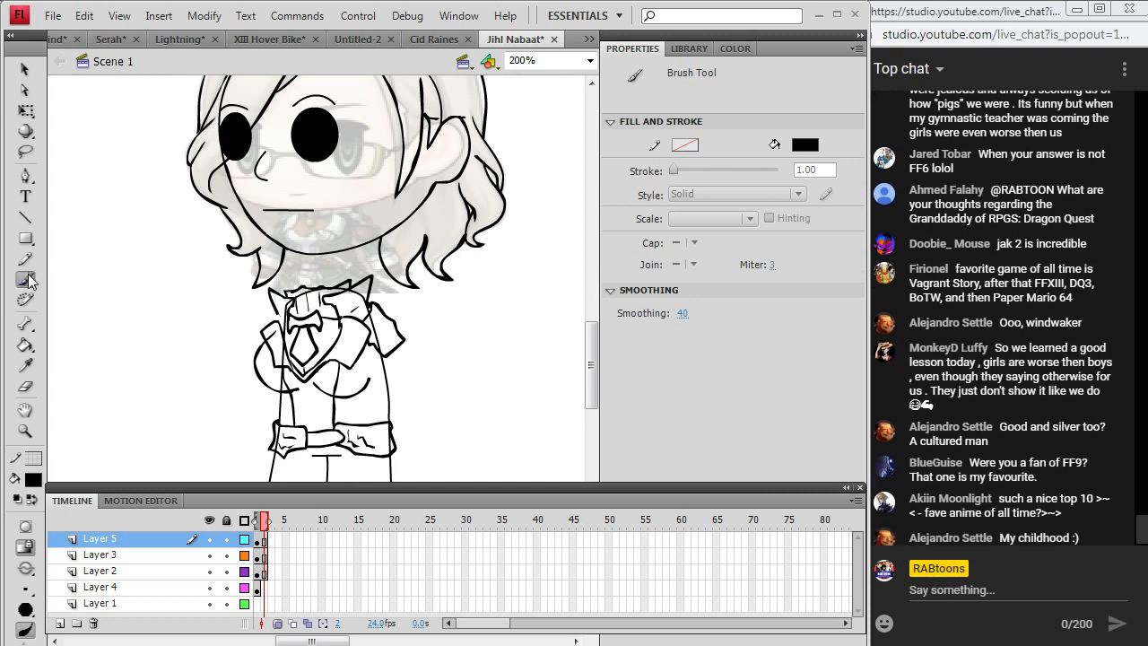
# Toggle Layer 5's visibility to check the outfit, and brush the short connecting lines between the far collar tip and the lapel.
pyautogui.click(209, 539)
pyautogui.click(209, 539)
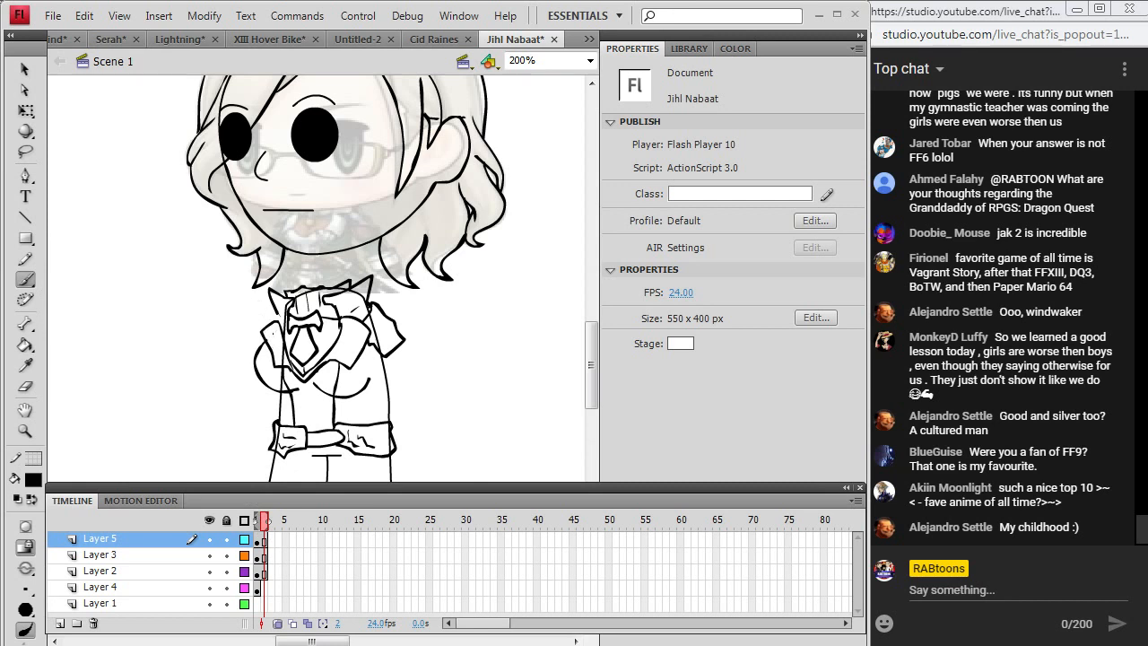
pyautogui.press('b')
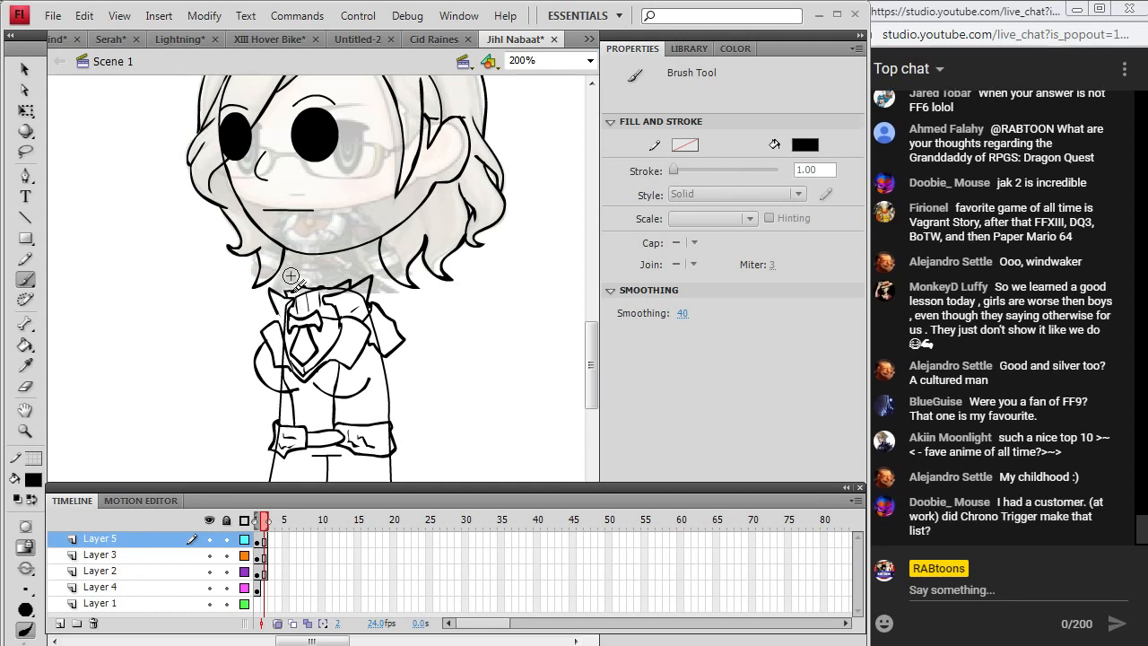
pyautogui.click(210, 538)
pyautogui.click(210, 538)
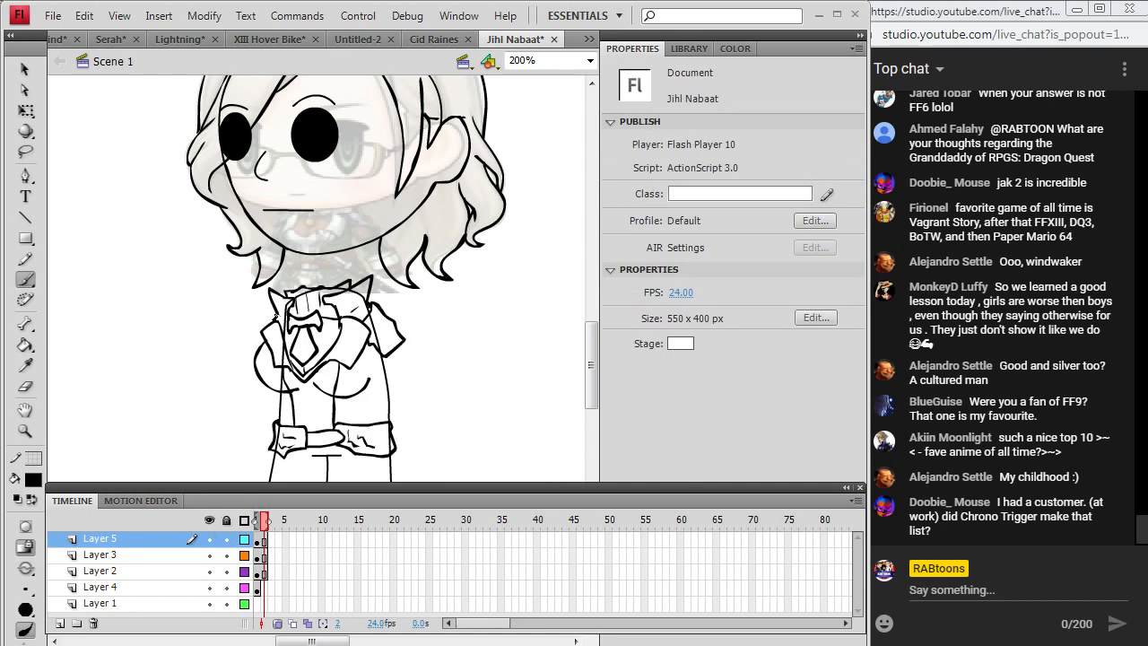
pyautogui.press('b')
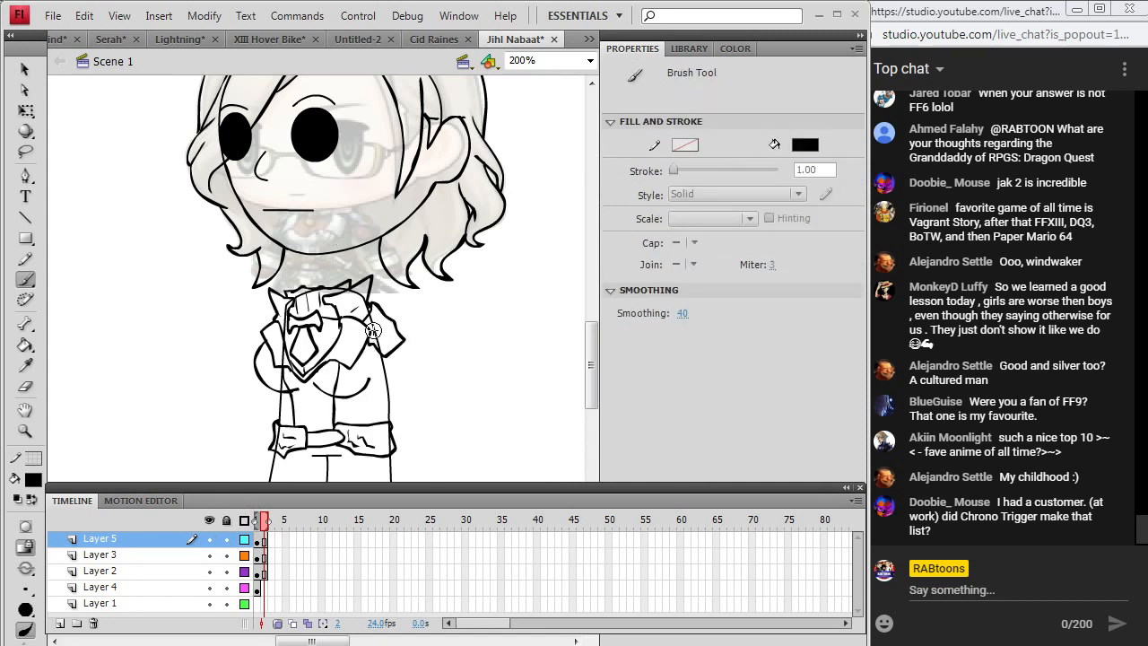
pyautogui.scroll(-2, 591, 363)
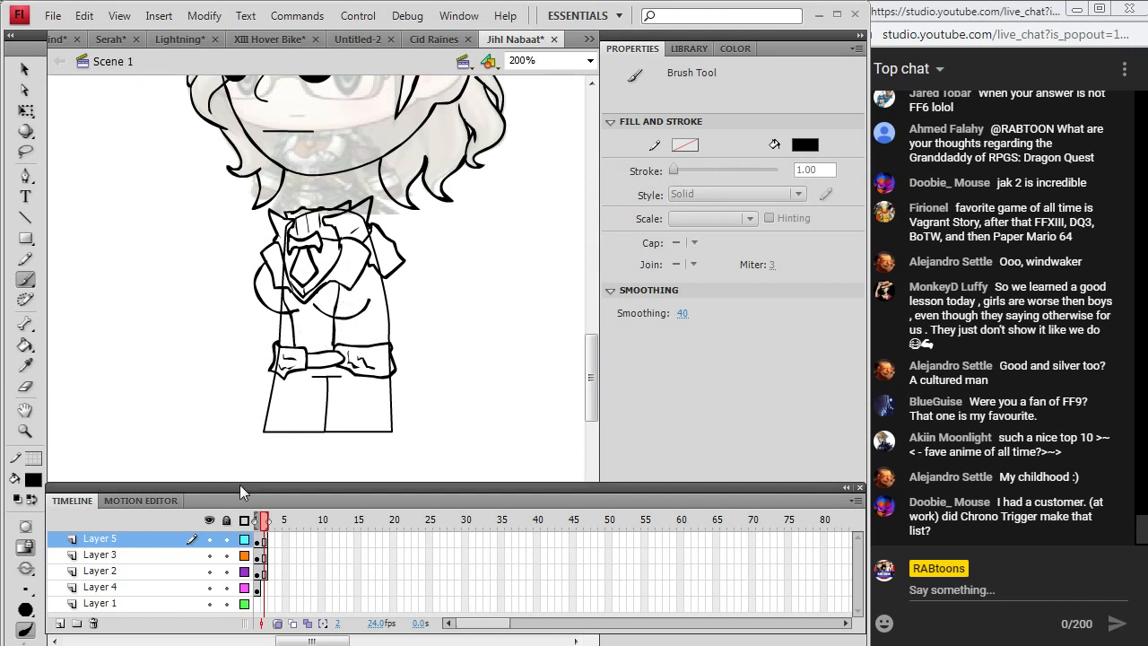
# Toggle Layer 5's visibility and compare the drawn uniform with the full-size Saboteur card.
pyautogui.click(210, 539)
pyautogui.click(210, 539)
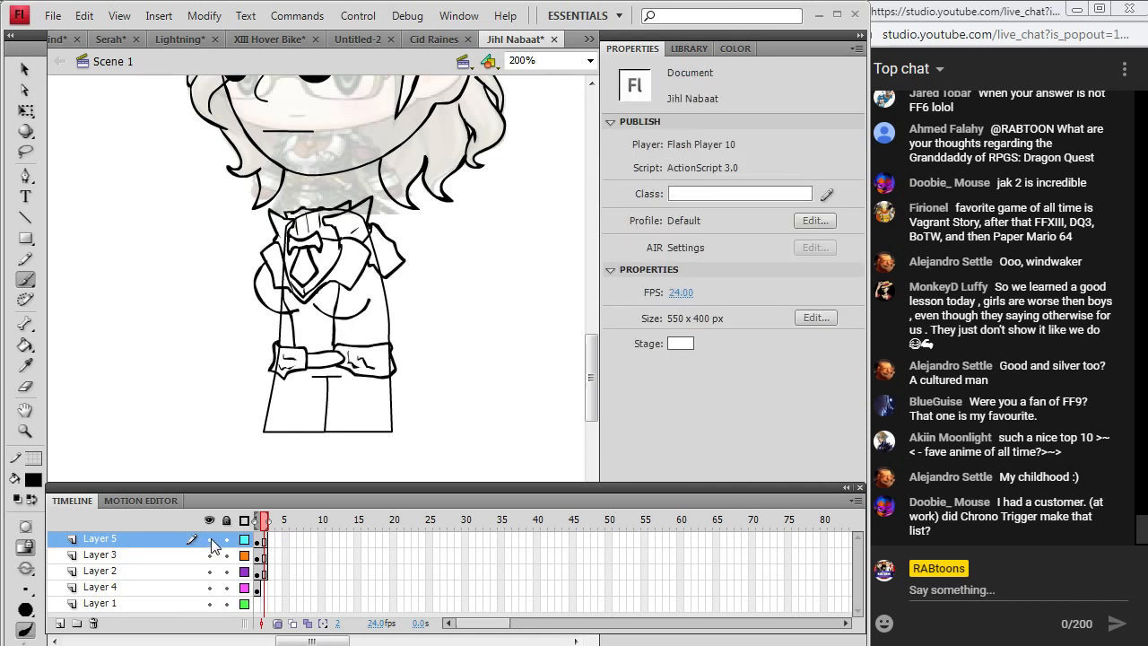
pyautogui.click(265, 541)
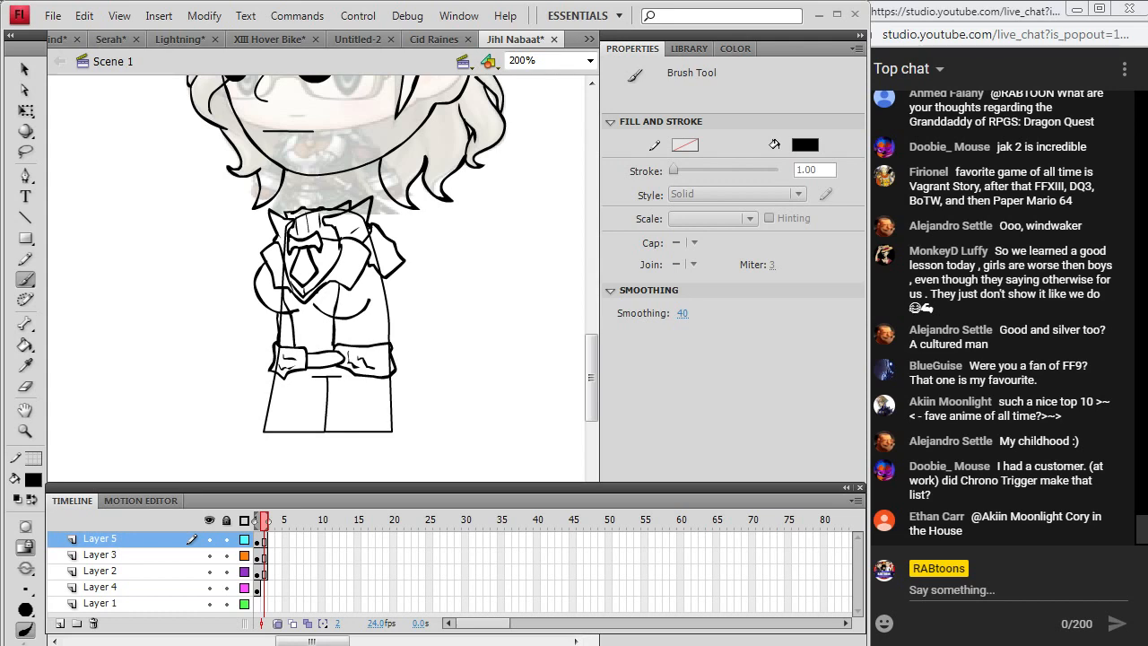
pyautogui.hotkey('alt', 'Tab')
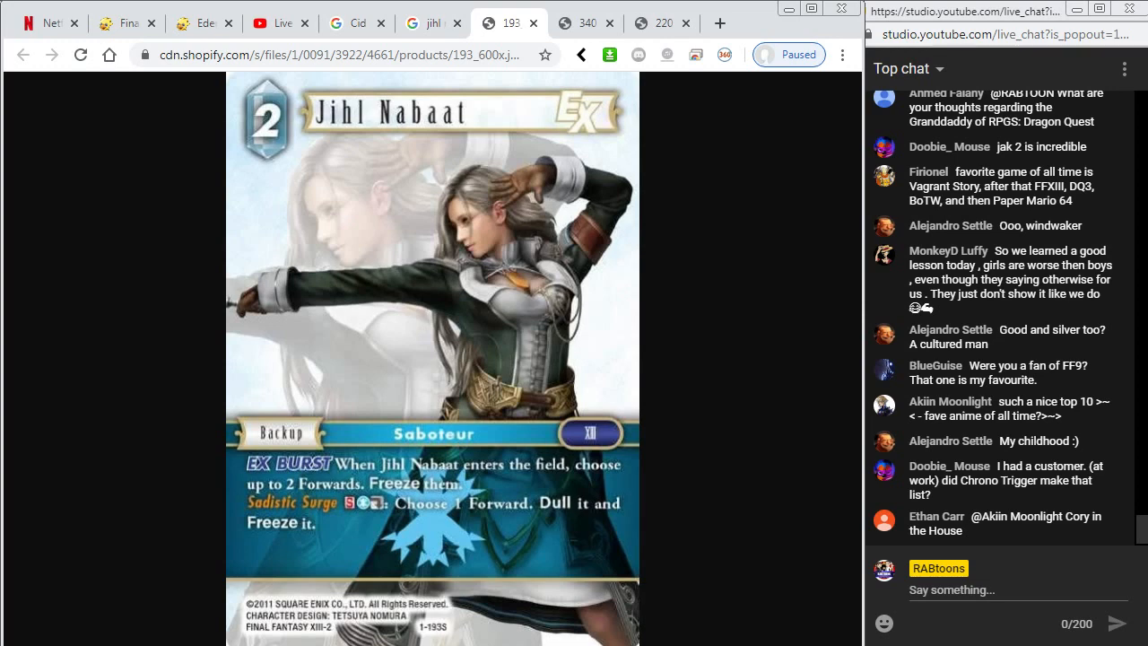
pyautogui.hotkey('alt', 'Tab')
pyautogui.hotkey('alt', 'Tab')
pyautogui.hotkey('alt', 'Tab')
pyautogui.hotkey('alt', 'Tab')
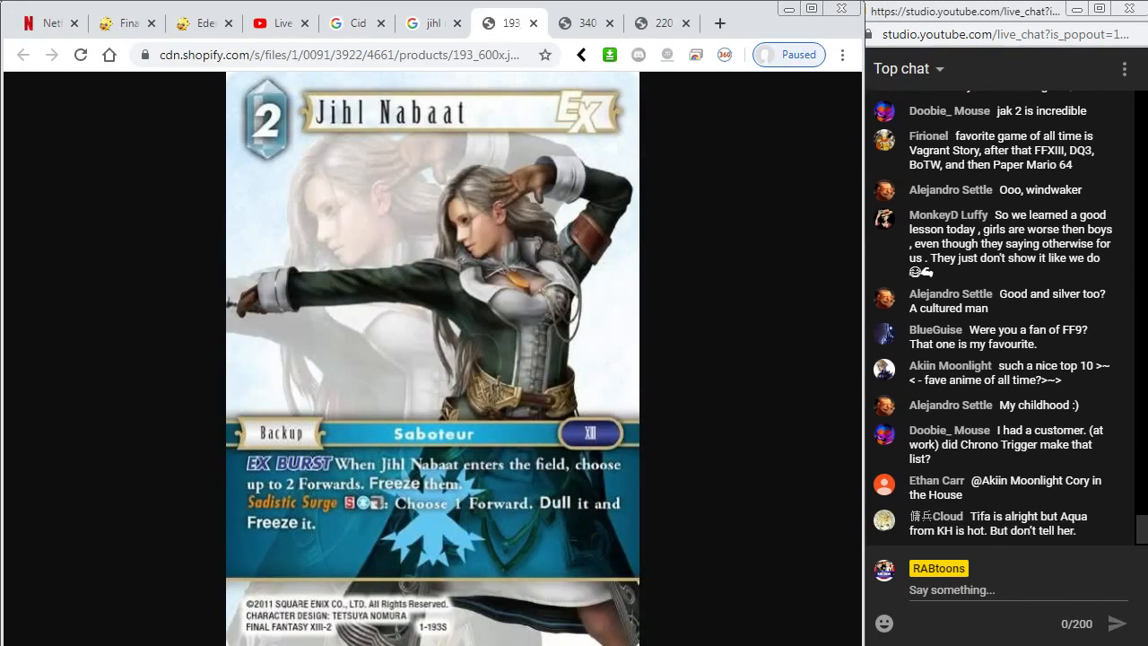
pyautogui.hotkey('alt', 'Tab')
pyautogui.hotkey('alt', 'Tab')
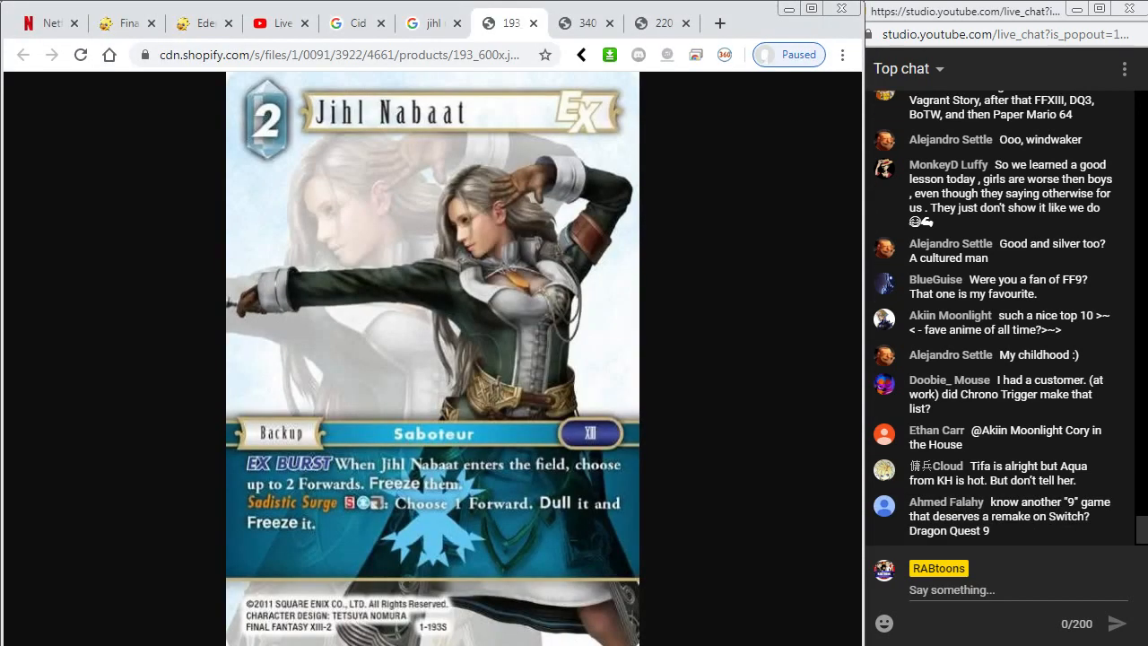
# Switch back to Flash, select frame 1 of Layer 5 and brush a short horizontal line just below the lapel's point.
pyautogui.hotkey('alt', 'Tab')
pyautogui.click(261, 539)
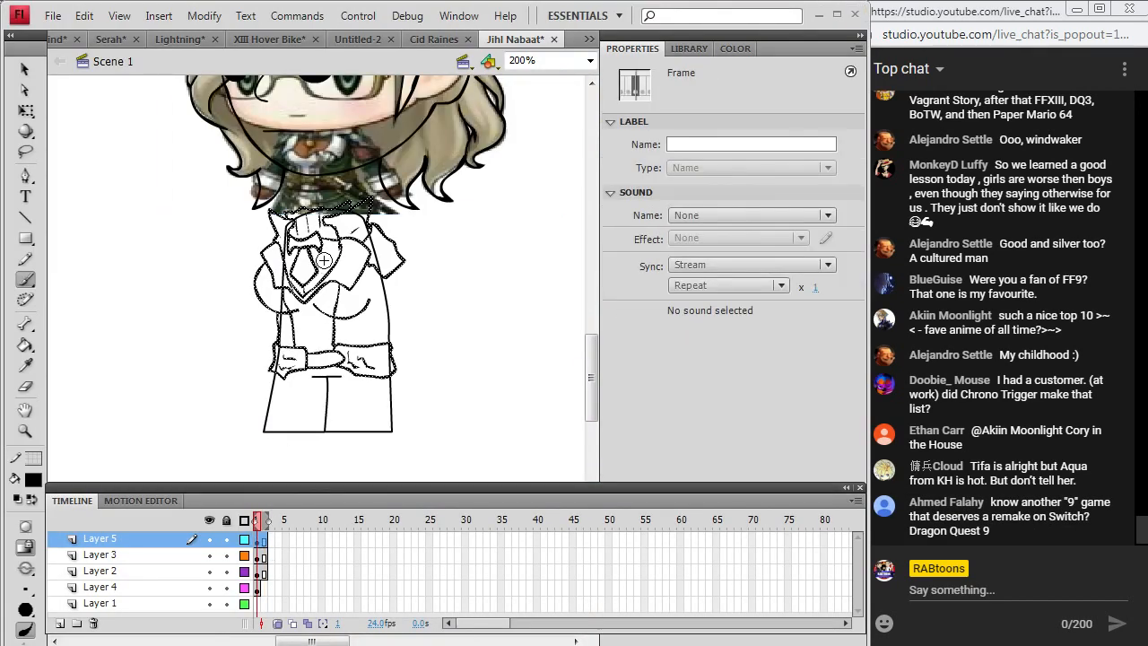
pyautogui.click(305, 296)
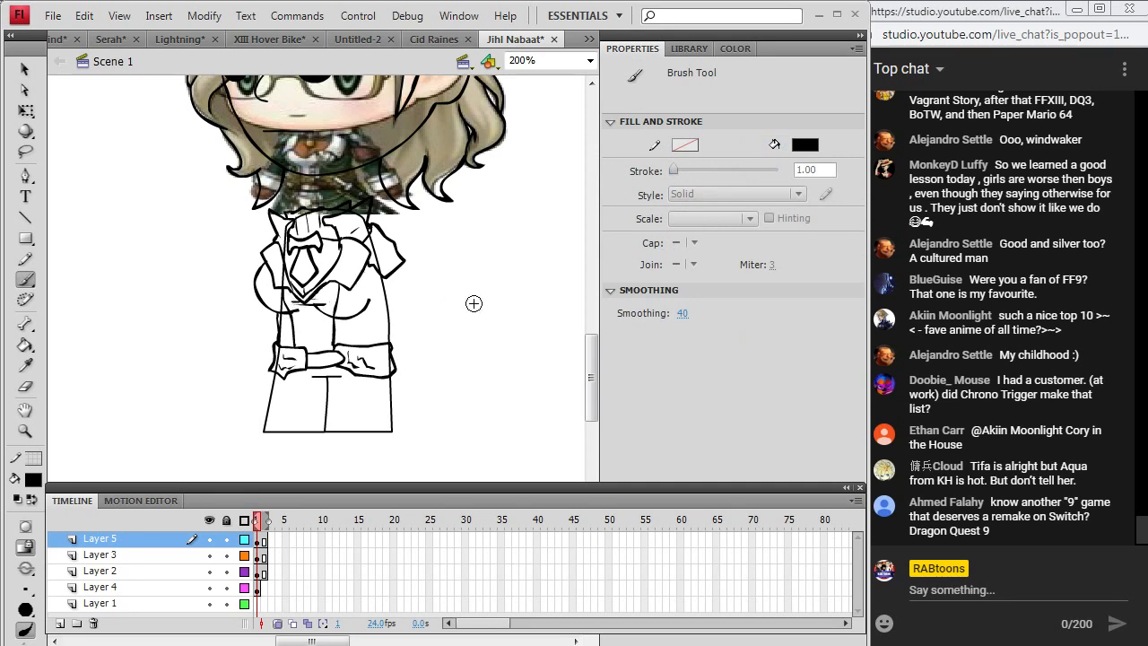
# Check the Saboteur card and brush the two flared coat panels hanging below the belt plates, leaving the front open.
pyautogui.hotkey('alt', 'Tab')
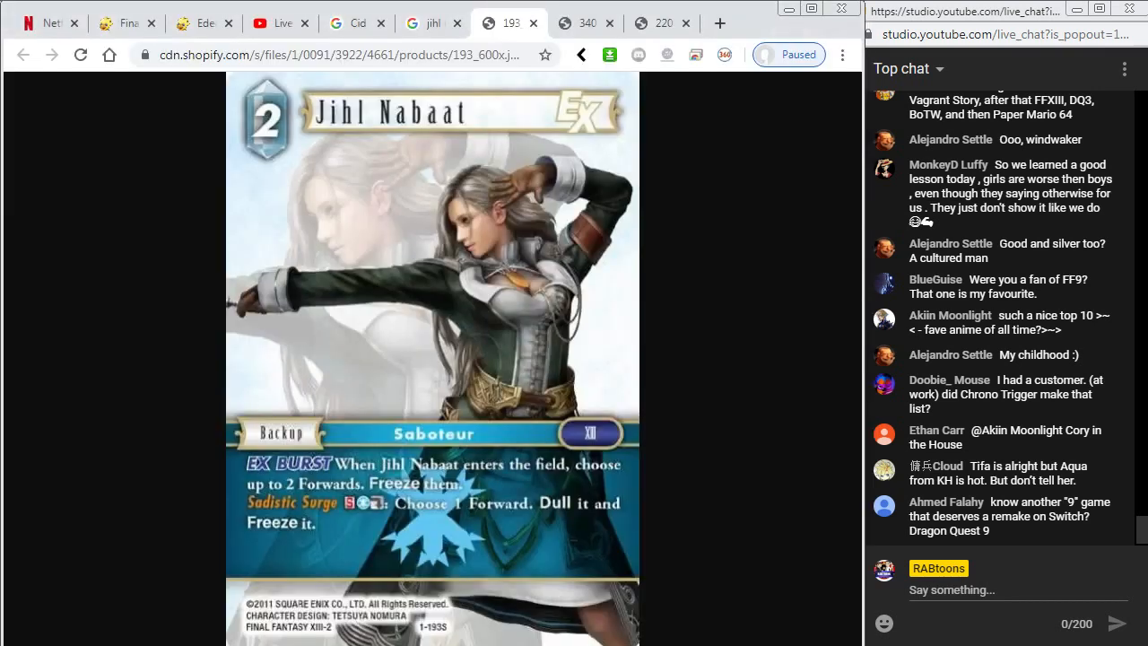
pyautogui.hotkey('alt', 'Tab')
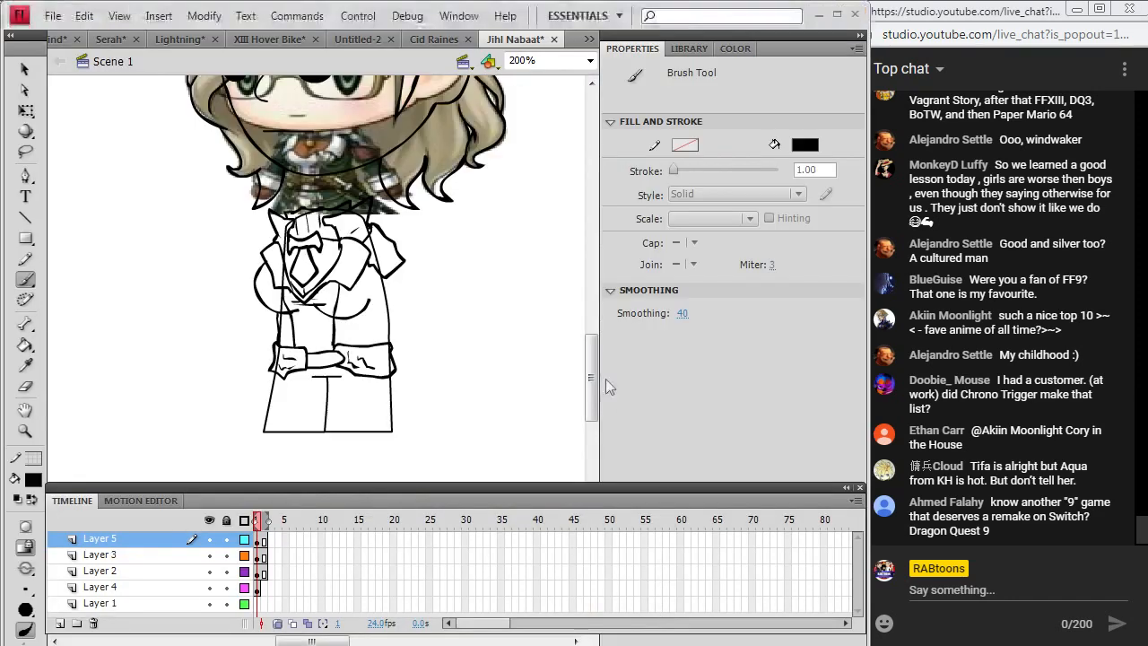
pyautogui.moveTo(335, 371)
pyautogui.mouseDown()
pyautogui.moveTo(340, 419)
pyautogui.moveTo(393, 421)
pyautogui.moveTo(409, 413)
pyautogui.moveTo(391, 370)
pyautogui.mouseUp()
pyautogui.moveTo(271, 371)
pyautogui.mouseDown()
pyautogui.moveTo(257, 418)
pyautogui.moveTo(299, 421)
pyautogui.mouseUp()
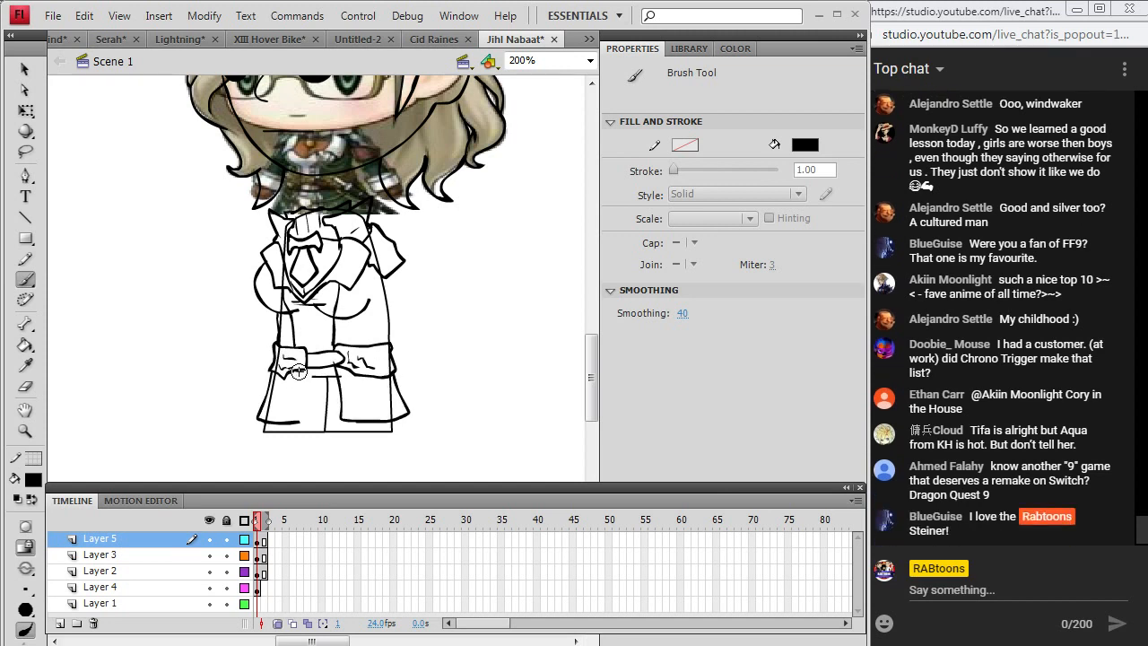
pyautogui.moveTo(298, 372); pyautogui.dragTo(297, 419)
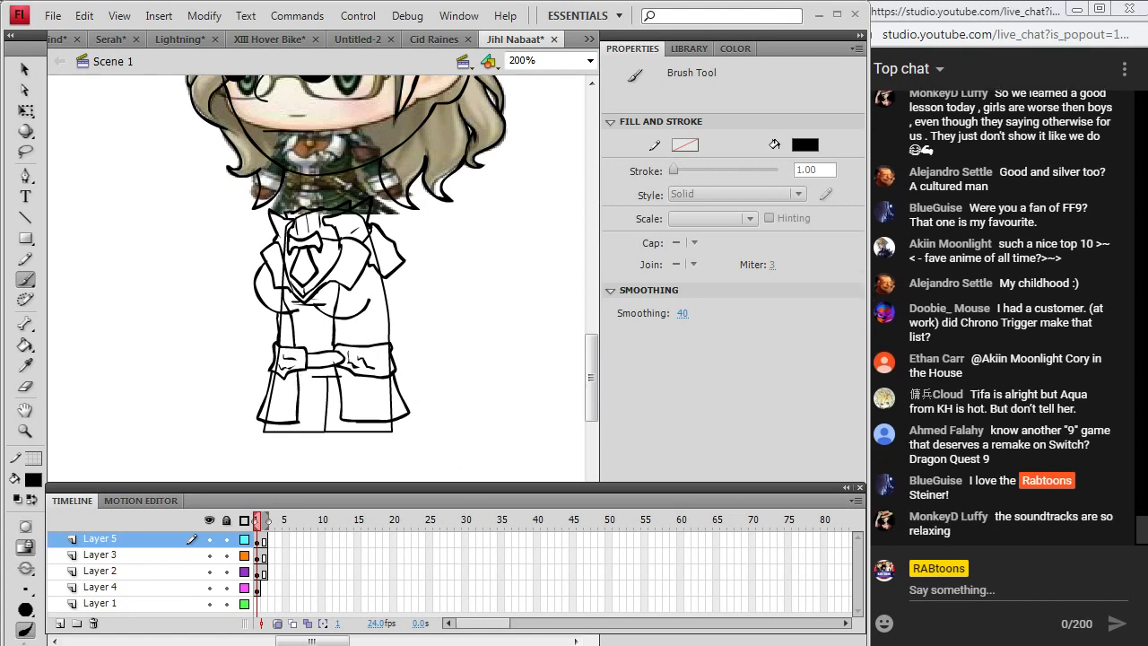
# Brush a horizontal line between the two coat panels below the belt, following the Saboteur card.
pyautogui.hotkey('alt', 'Tab')
pyautogui.hotkey('alt', 'Tab')
pyautogui.moveTo(304, 405); pyautogui.dragTo(335, 405)
pyautogui.hotkey('alt', 'Tab')
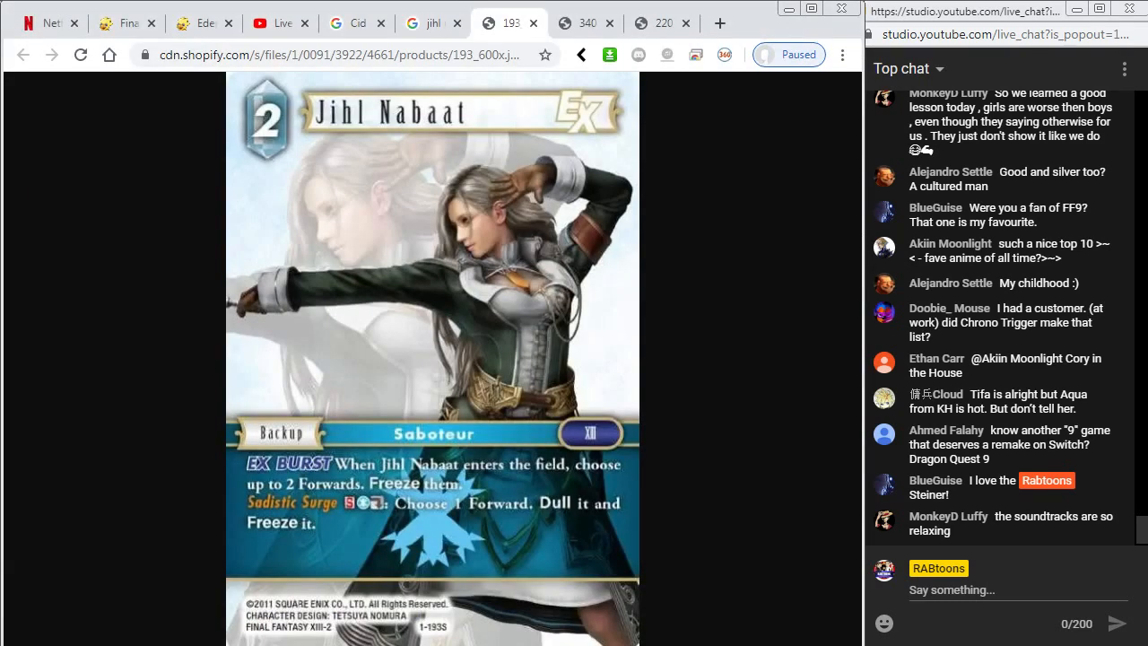
pyautogui.hotkey('alt', 'Tab')
pyautogui.hotkey('alt', 'Tab')
pyautogui.hotkey('alt', 'Tab')
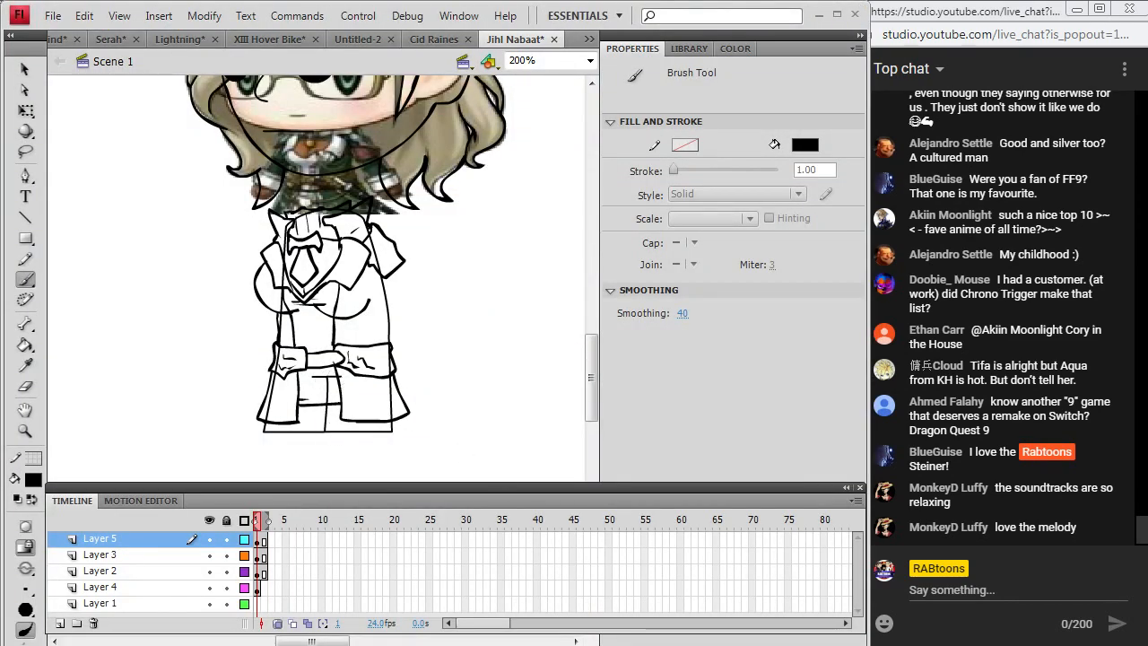
# Switch to Chrome, pick the full-body EZCosplay image in the Jihl Nabaat image results and open it full size in a new tab.
pyautogui.hotkey('alt', 'Tab')
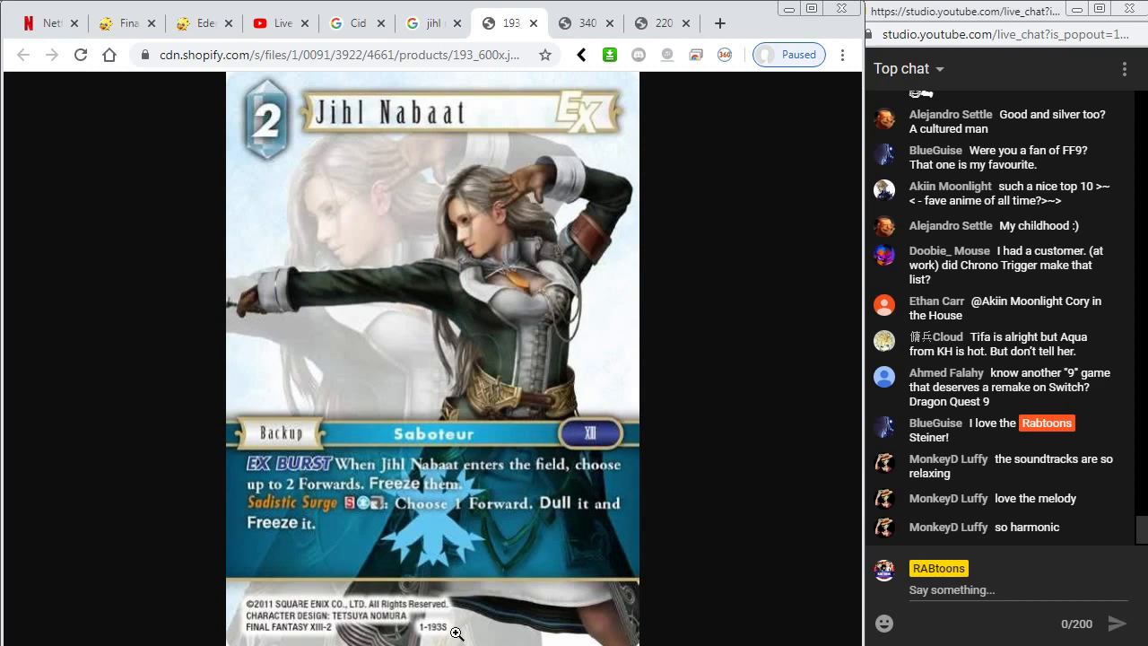
pyautogui.click(426, 37)
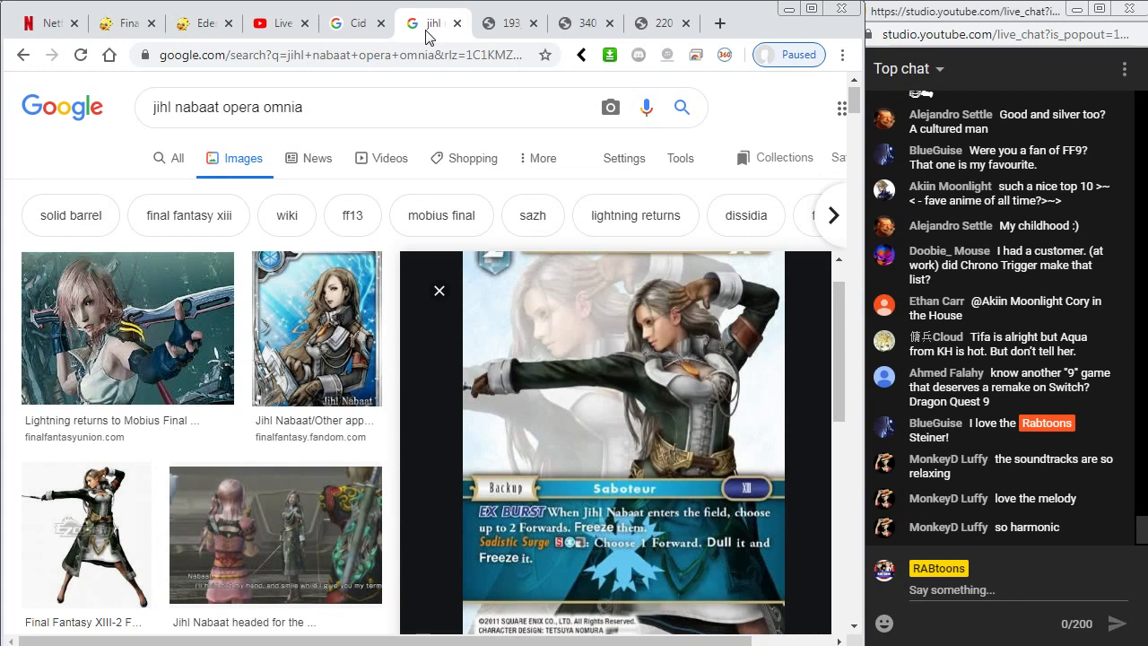
pyautogui.click(76, 538)
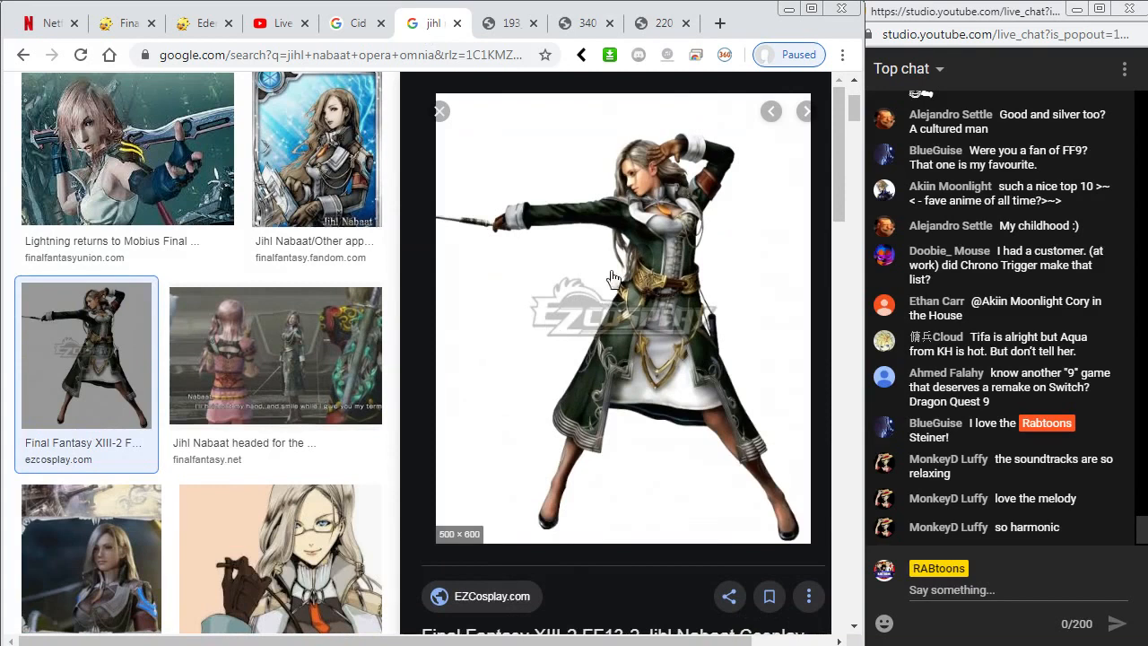
pyautogui.rightClick(631, 253)
pyautogui.click(737, 398)
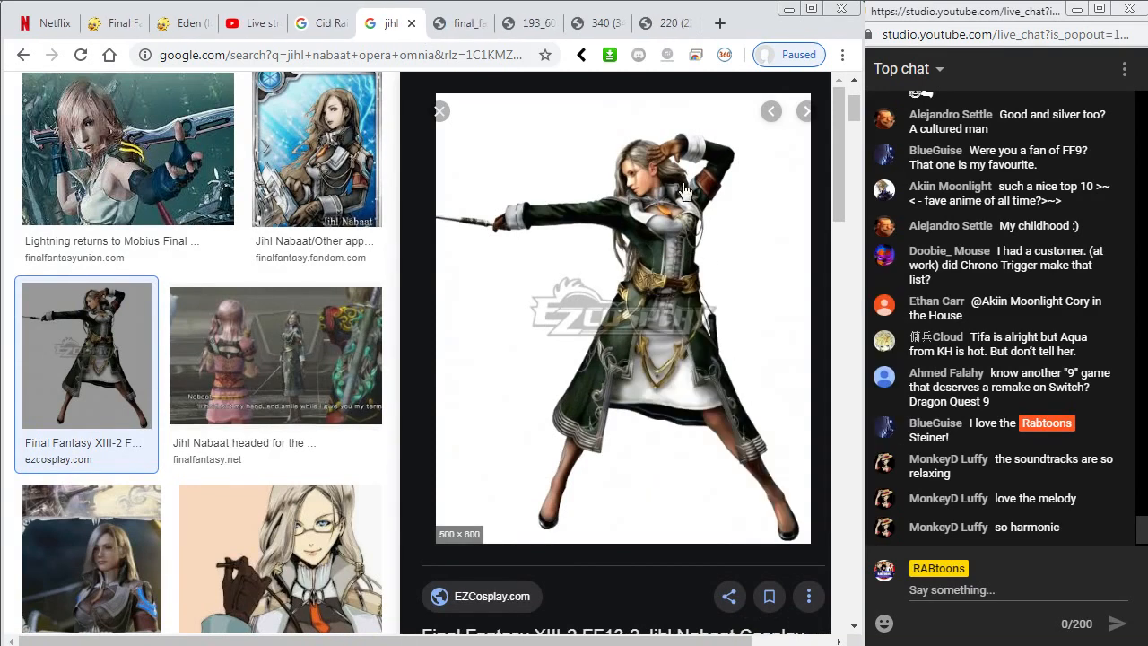
pyautogui.click(457, 23)
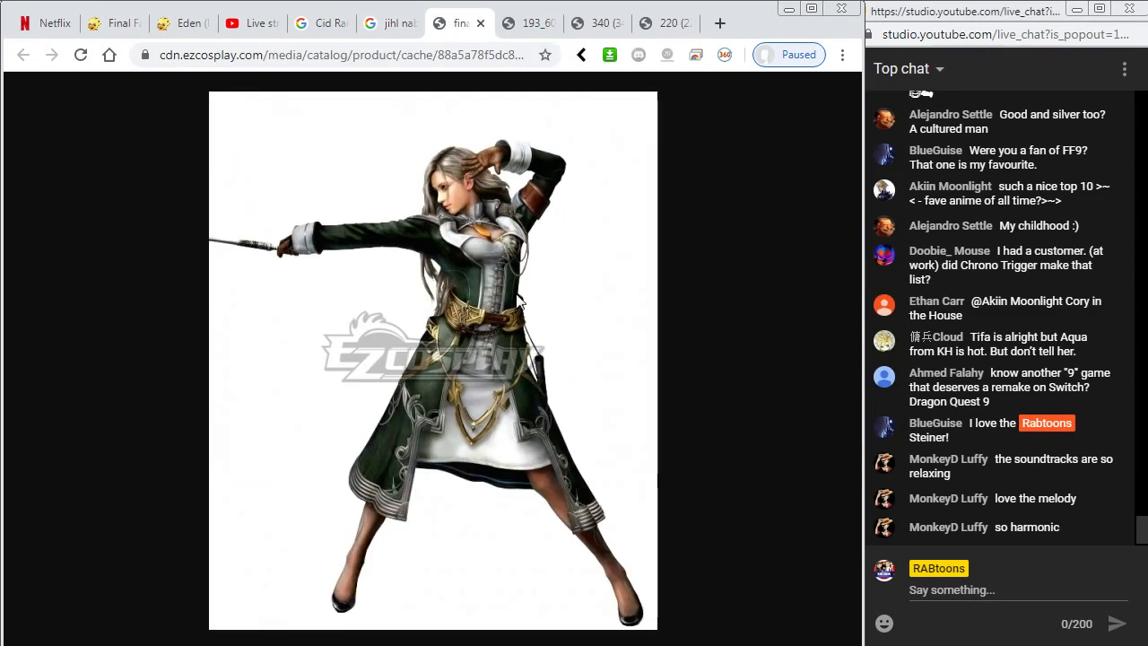
# Close the tabs with the Saboteur card and the chibi sprite, and return to the full-body EZCosplay image.
pyautogui.click(529, 25)
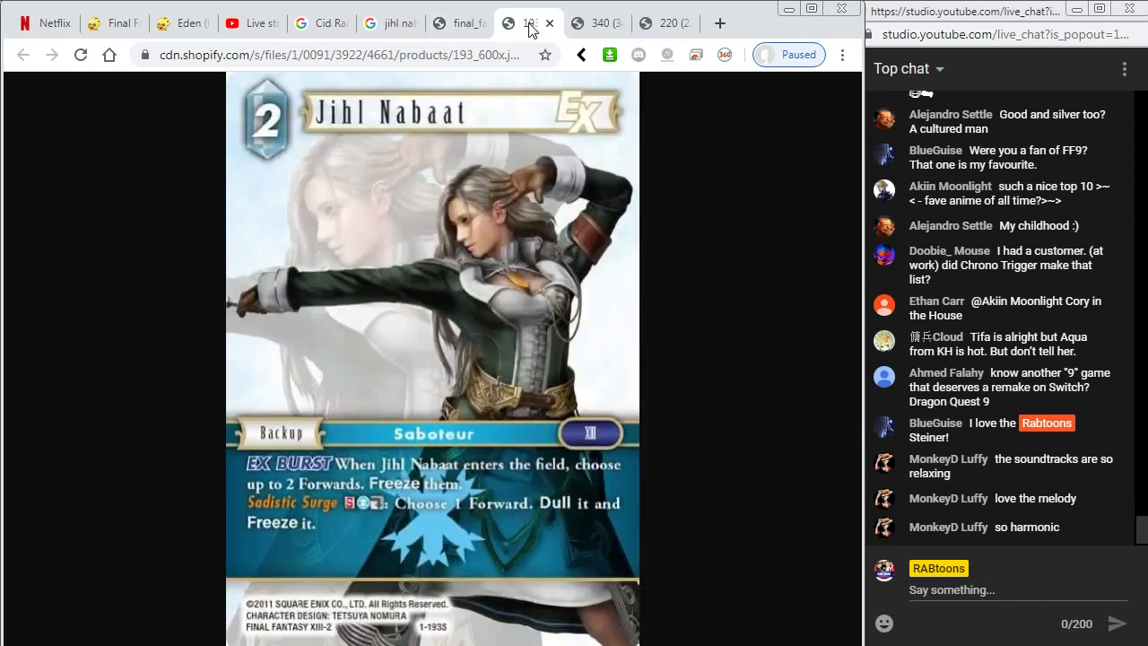
pyautogui.middleClick(529, 27)
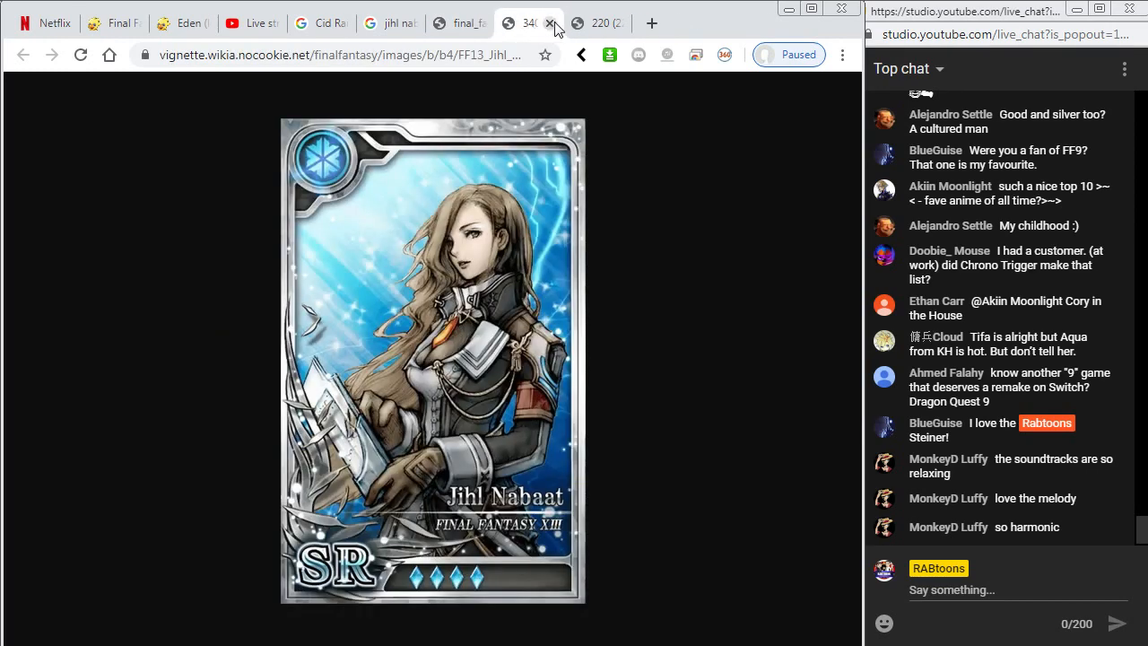
pyautogui.click(581, 27)
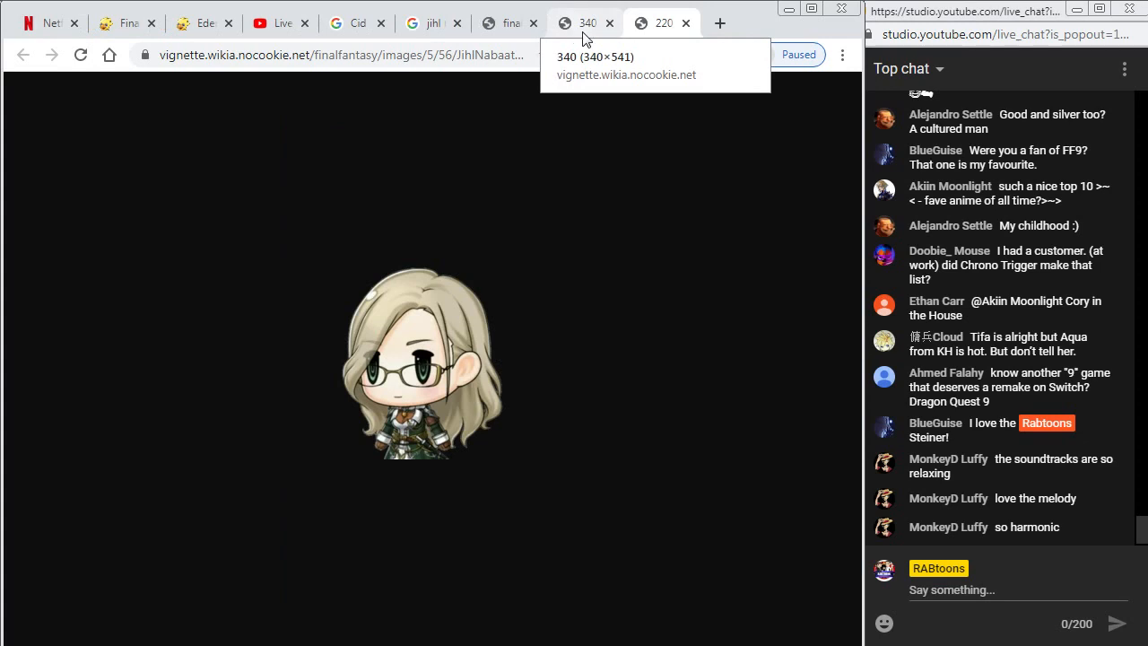
pyautogui.rightClick(657, 36)
pyautogui.middleClick(658, 34)
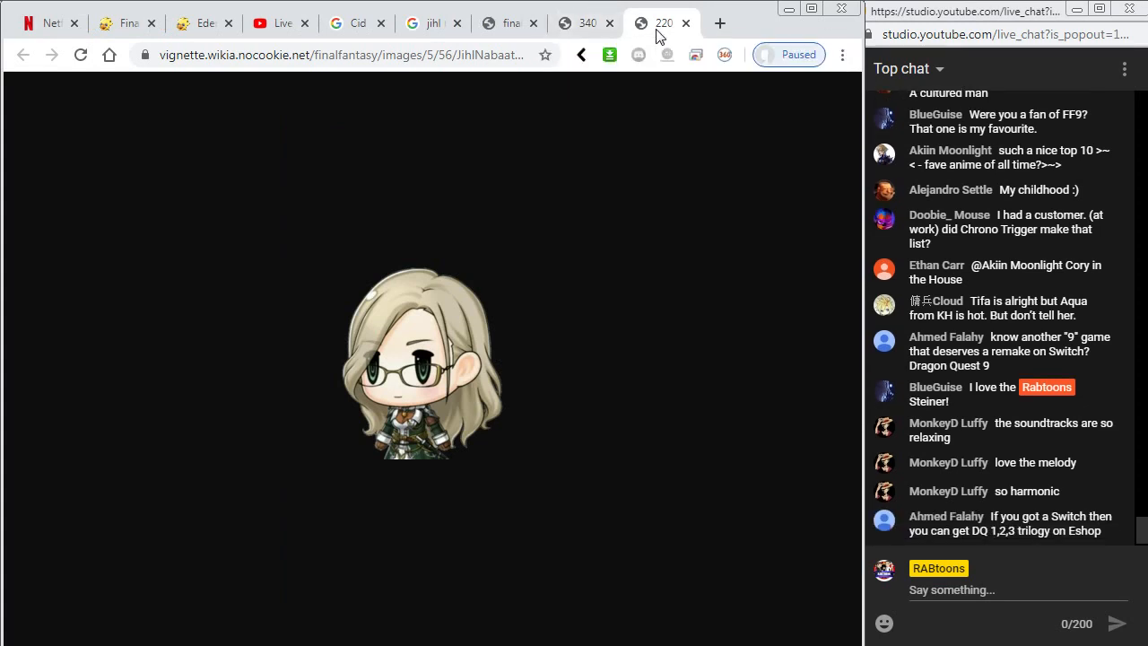
pyautogui.middleClick(658, 30)
pyautogui.click(538, 26)
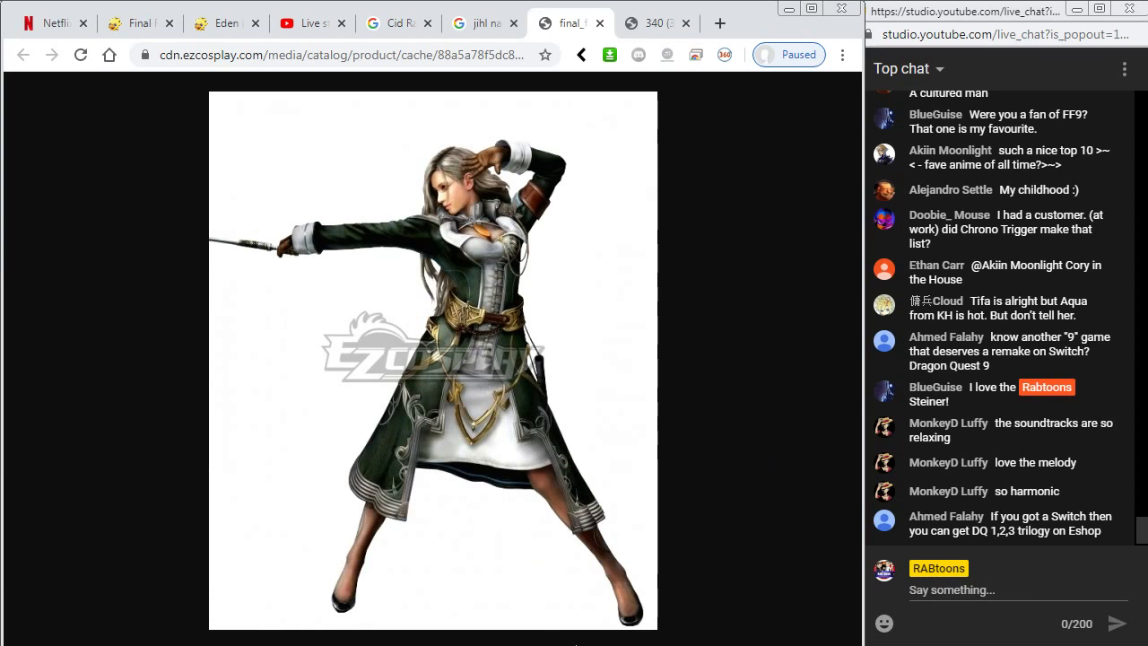
# Switch back to Flash and brush the curved hem line beneath the coat panels, following the full-body reference.
pyautogui.hotkey('alt', 'Tab')
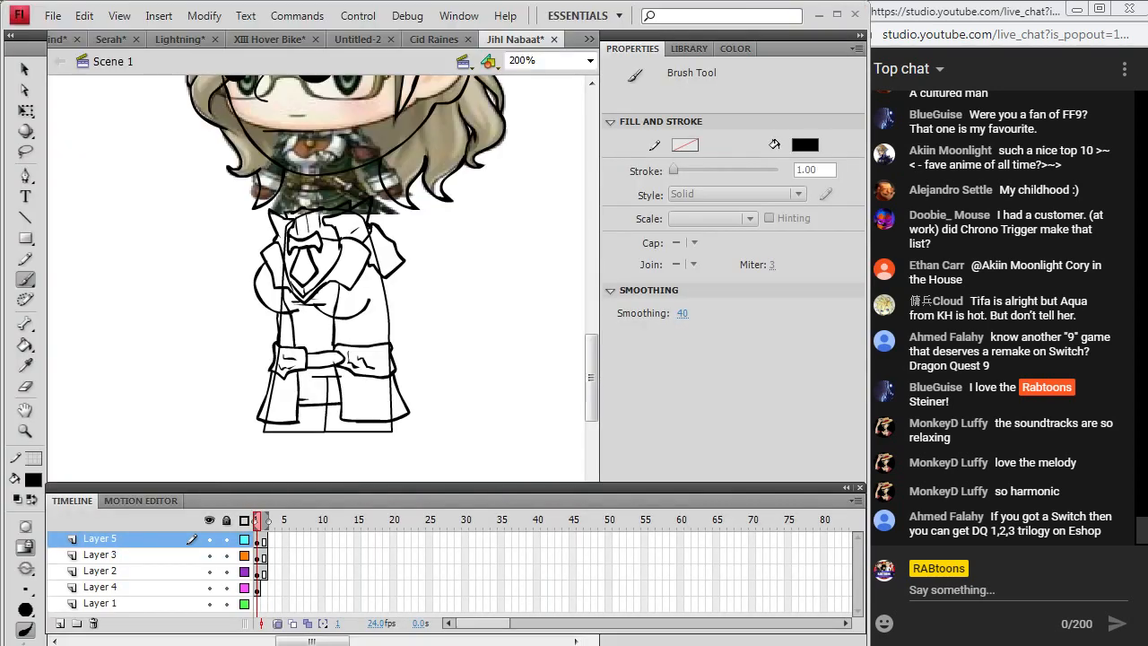
pyautogui.hotkey('alt', 'Tab')
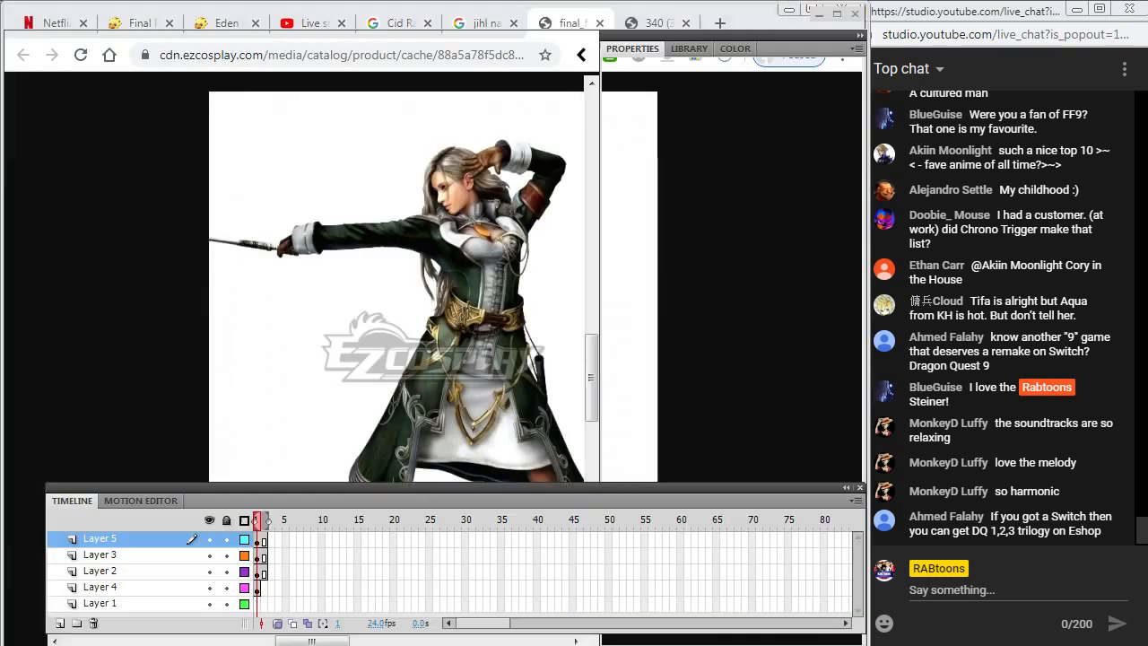
pyautogui.hotkey('alt', 'Tab')
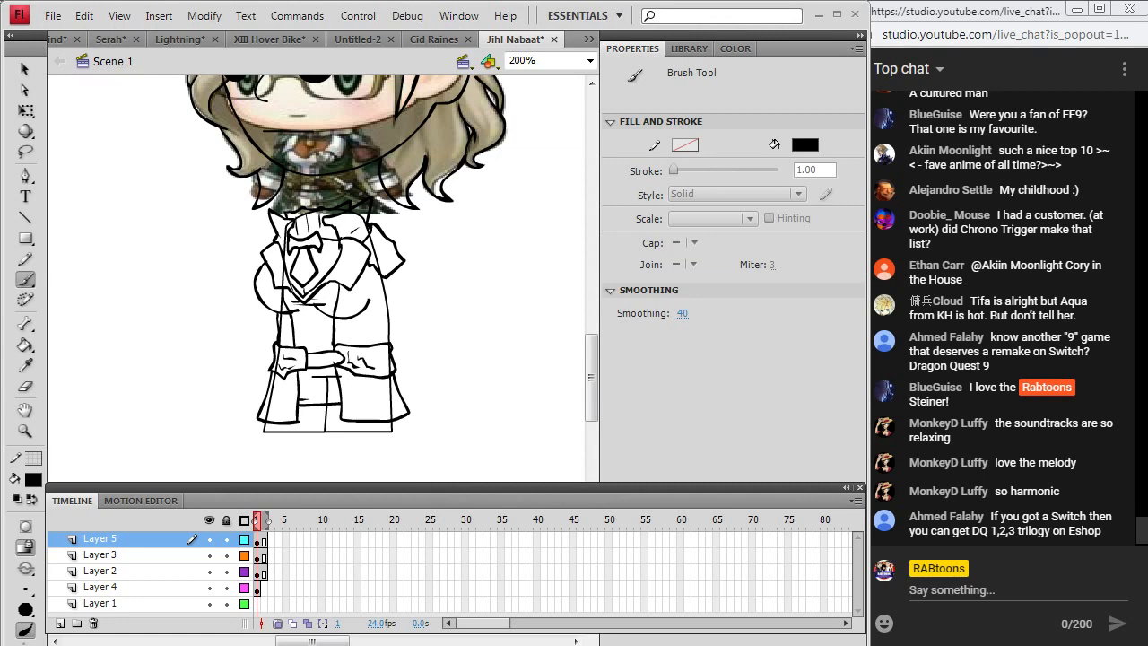
pyautogui.hotkey('alt', 'Tab')
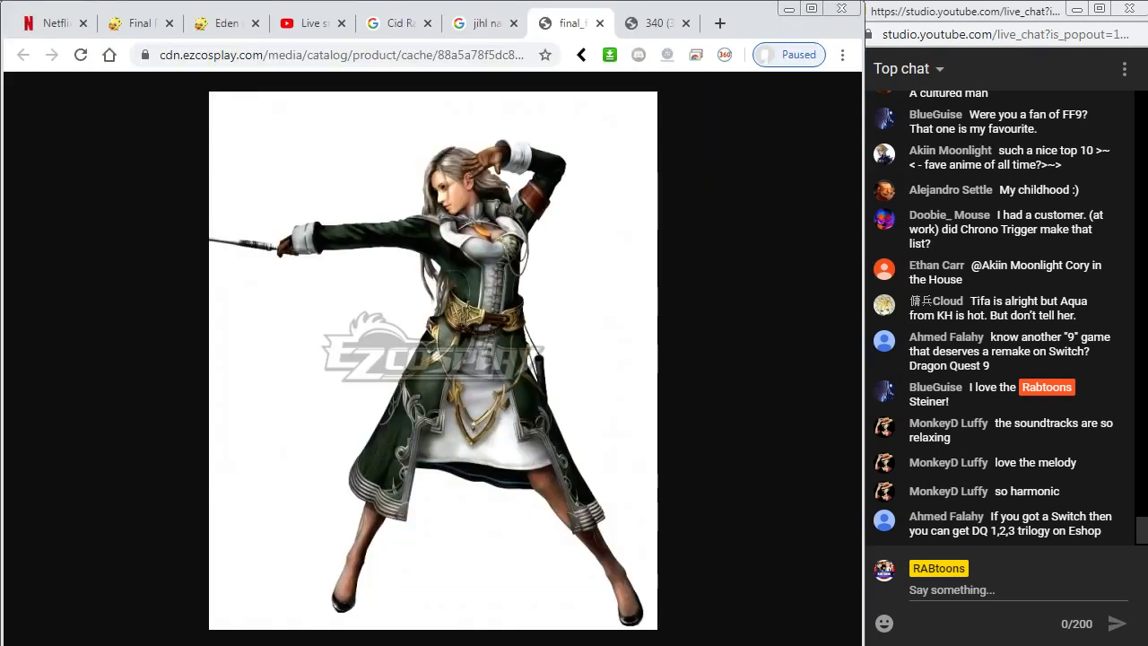
pyautogui.hotkey('alt', 'Tab')
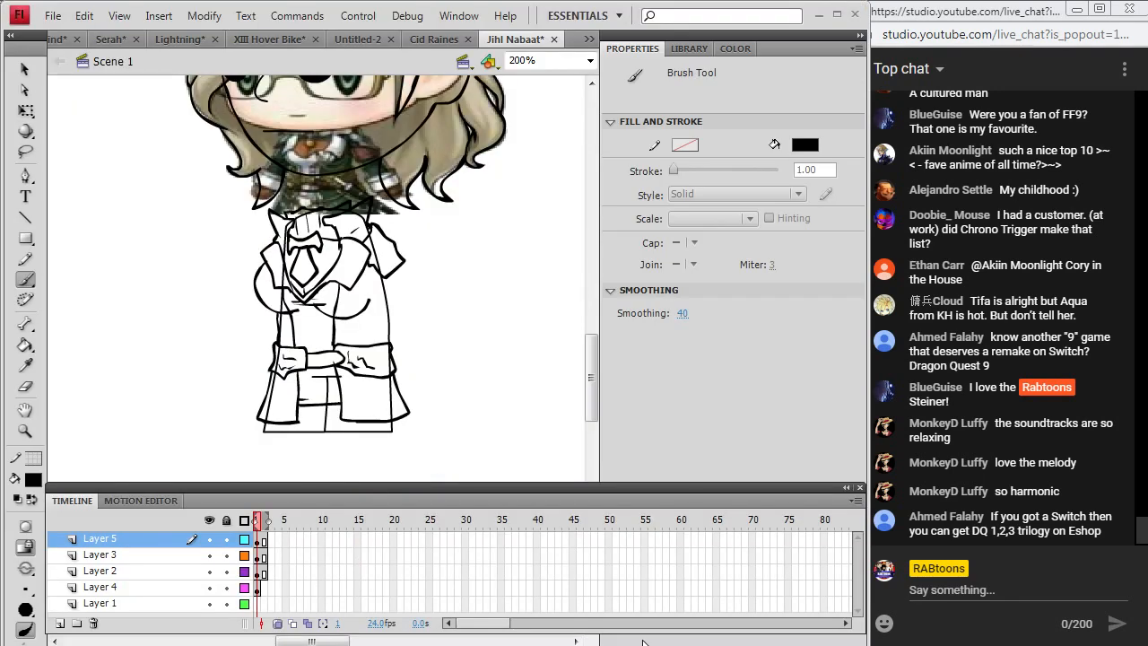
pyautogui.click(259, 542)
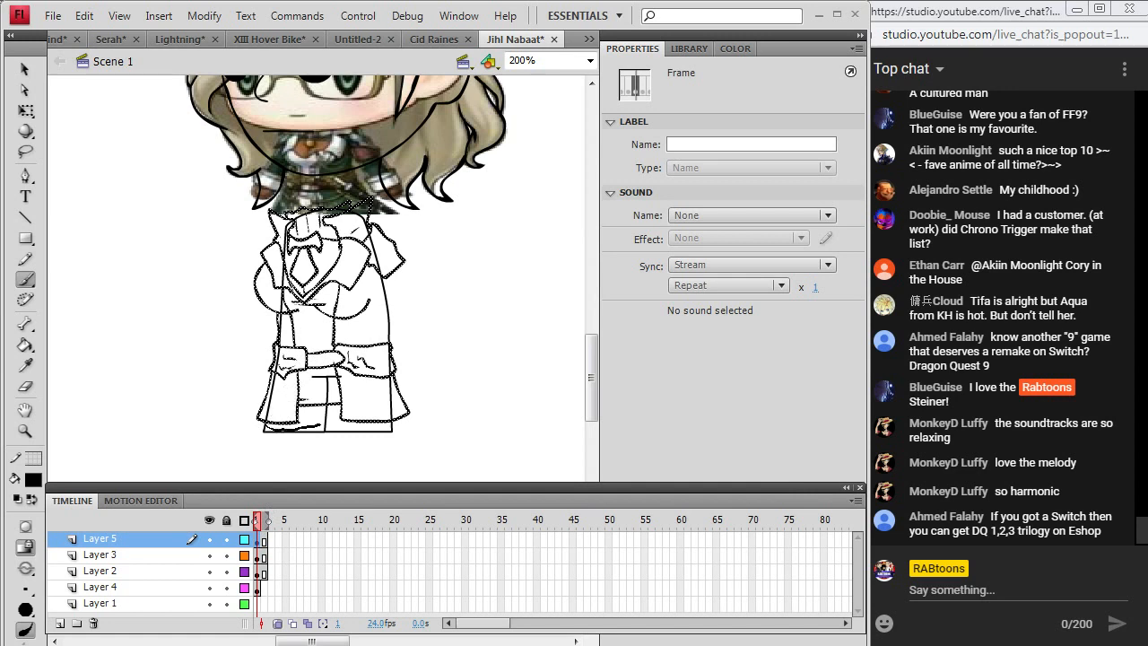
pyautogui.click(330, 430)
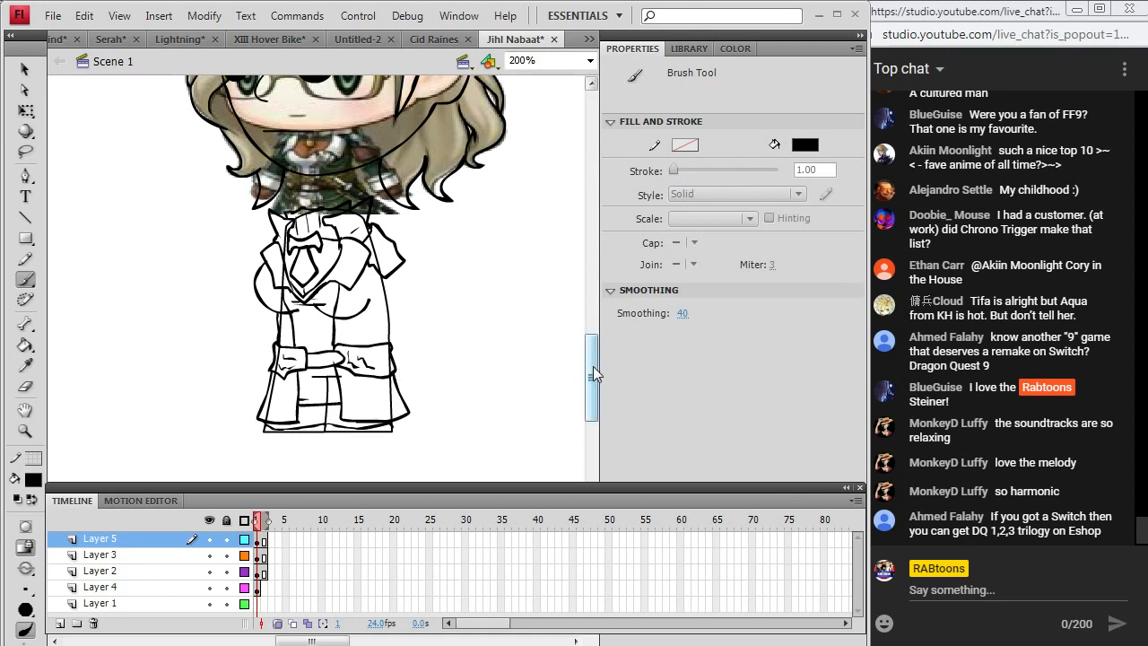
# Compare the drawn coat and skirt with the full-body EZCosplay image.
pyautogui.scroll(1, 595, 360)
pyautogui.hotkey('alt', 'Tab')
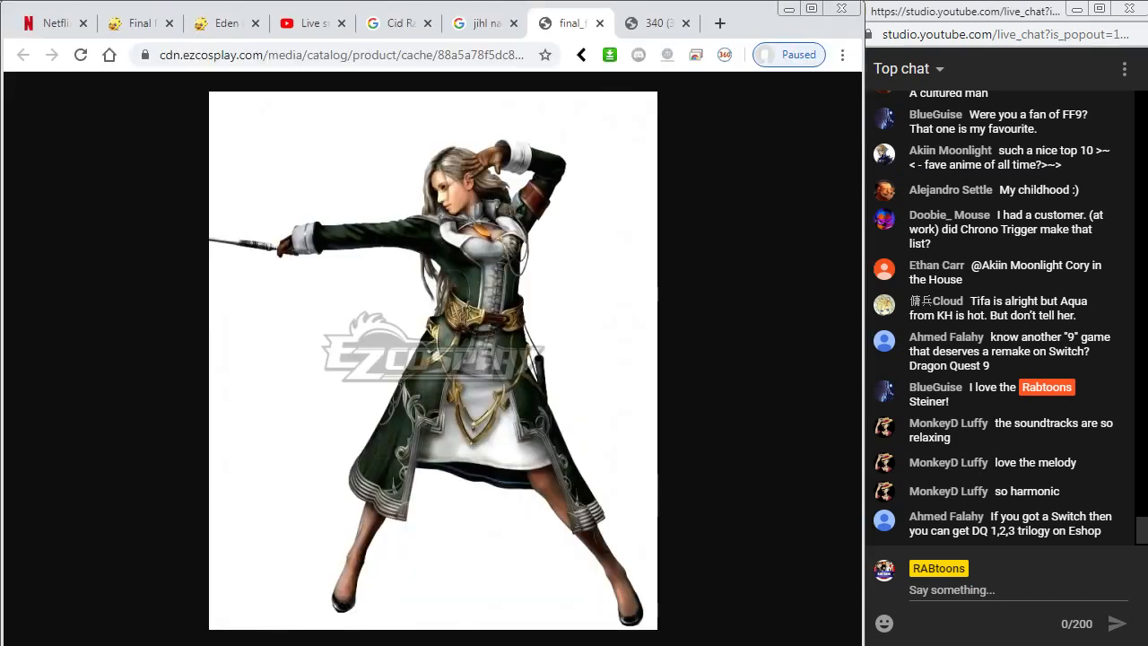
pyautogui.hotkey('alt', 'Tab')
pyautogui.hotkey('alt', 'Tab')
pyautogui.hotkey('alt', 'Tab')
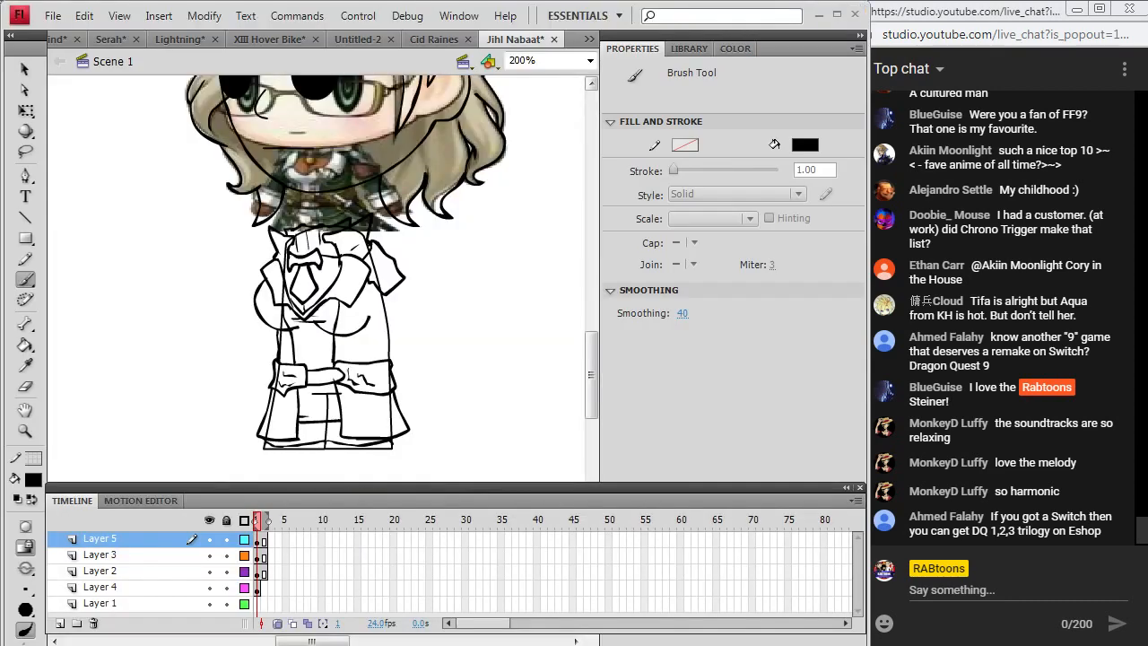
pyautogui.hotkey('alt', 'Tab')
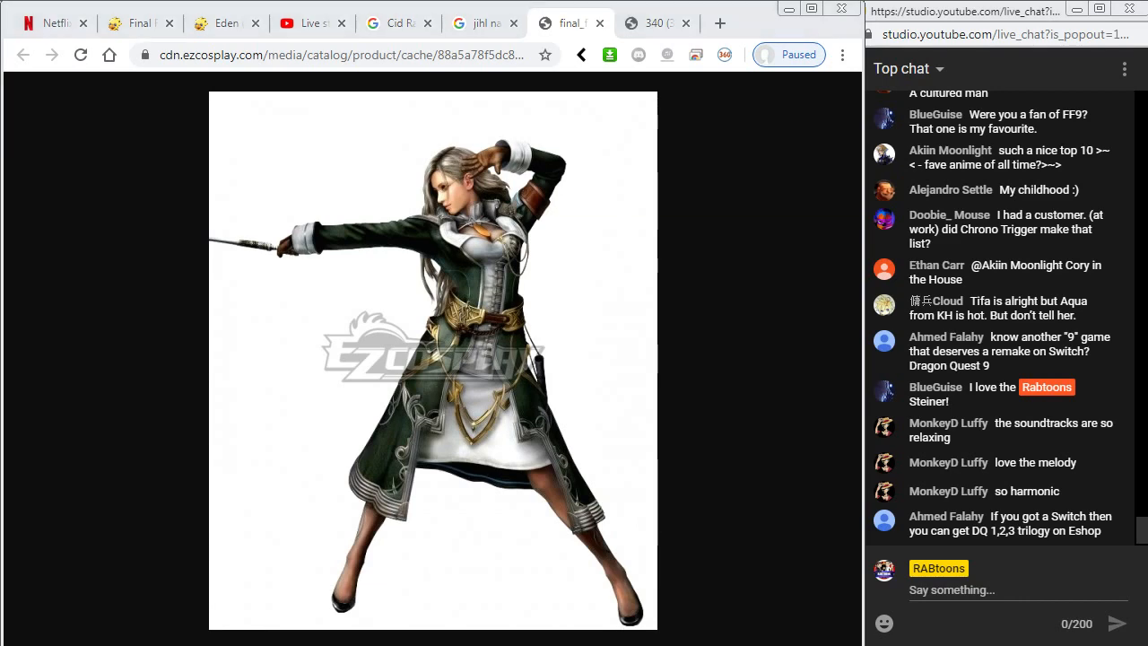
pyautogui.hotkey('alt', 'Tab')
pyautogui.hotkey('alt', 'Tab')
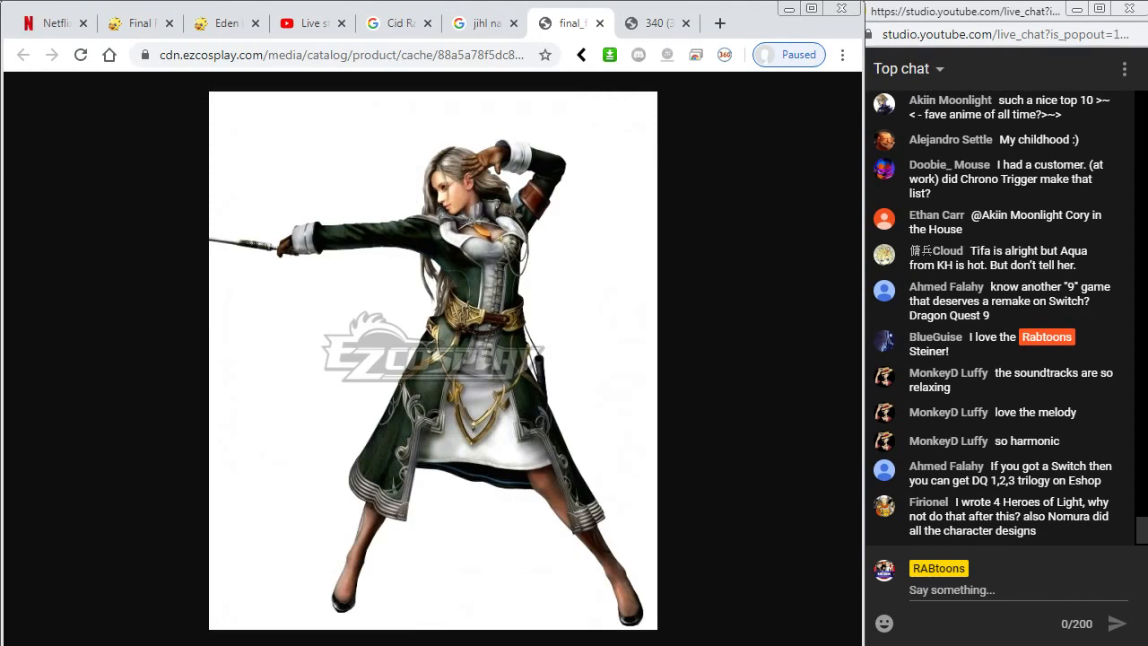
pyautogui.hotkey('alt', 'Tab')
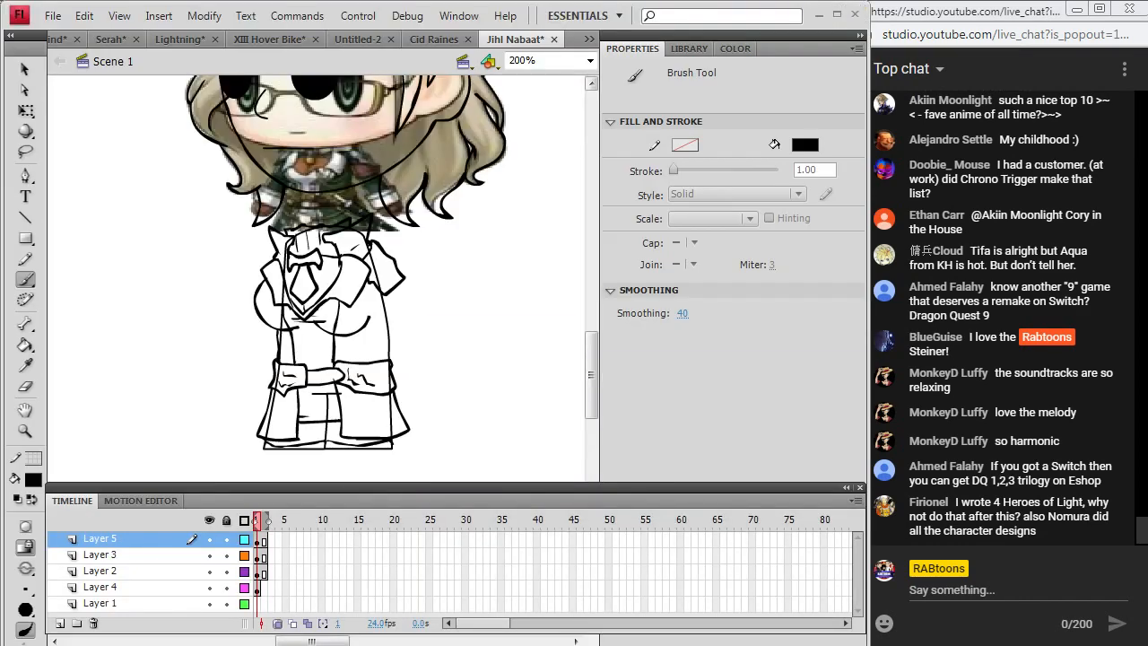
# Check the full-body reference, lock Layers 2, 3 and 4, and erase the knot lines above the tie on Layer 5.
pyautogui.hotkey('alt', 'Tab')
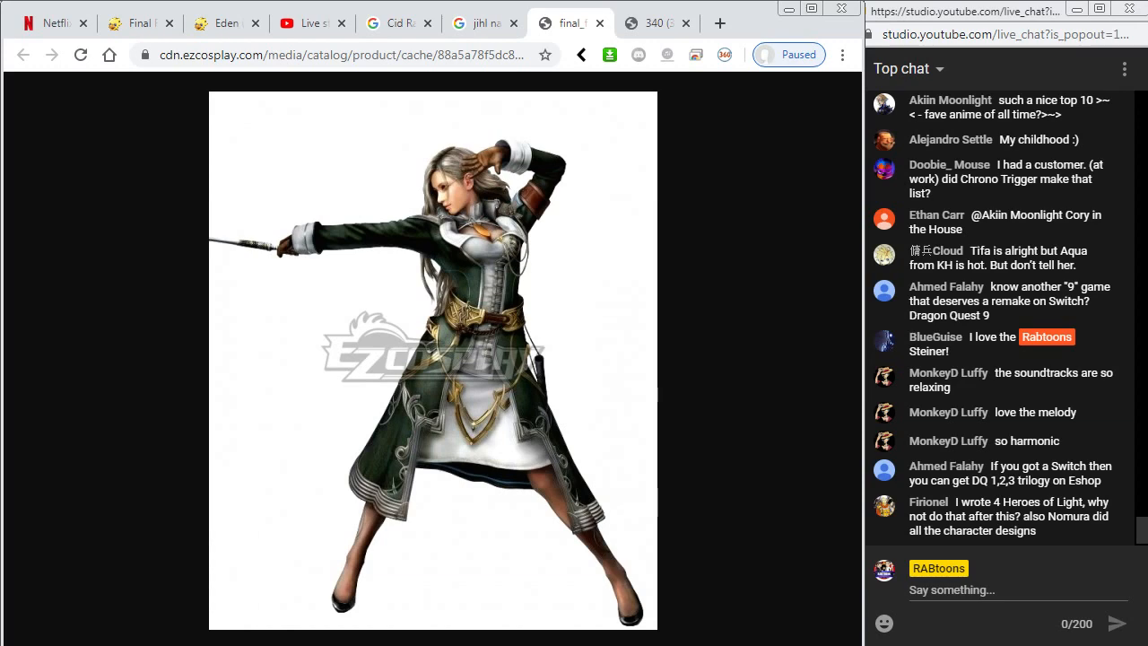
pyautogui.hotkey('alt', 'Tab')
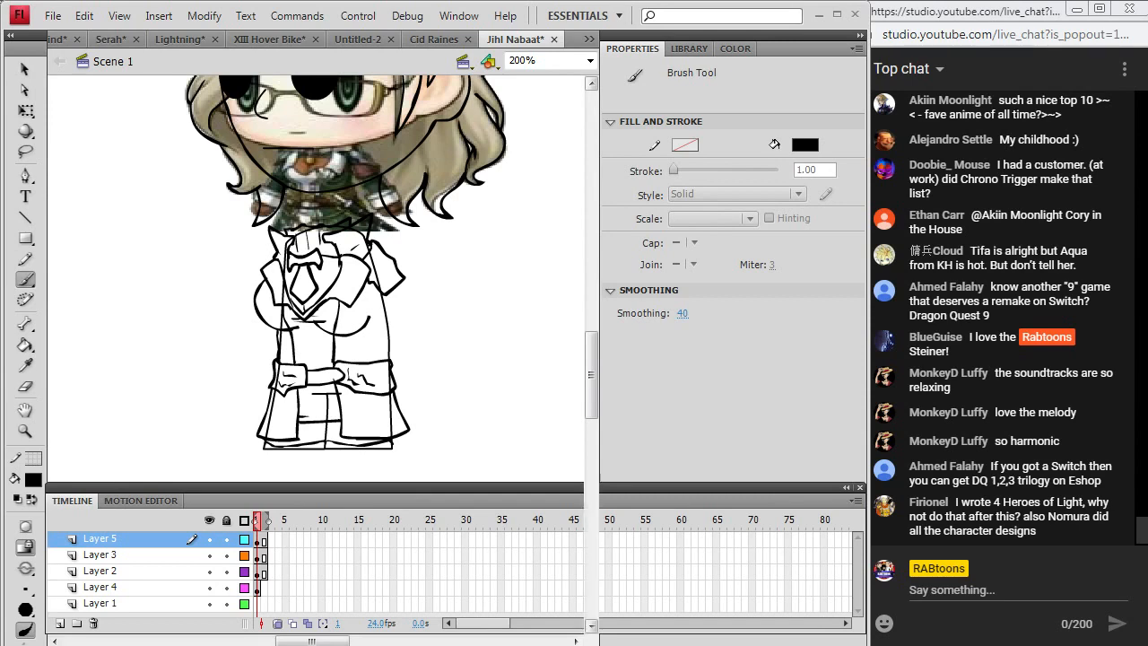
pyautogui.hotkey('alt', 'Tab')
pyautogui.hotkey('alt', 'Tab')
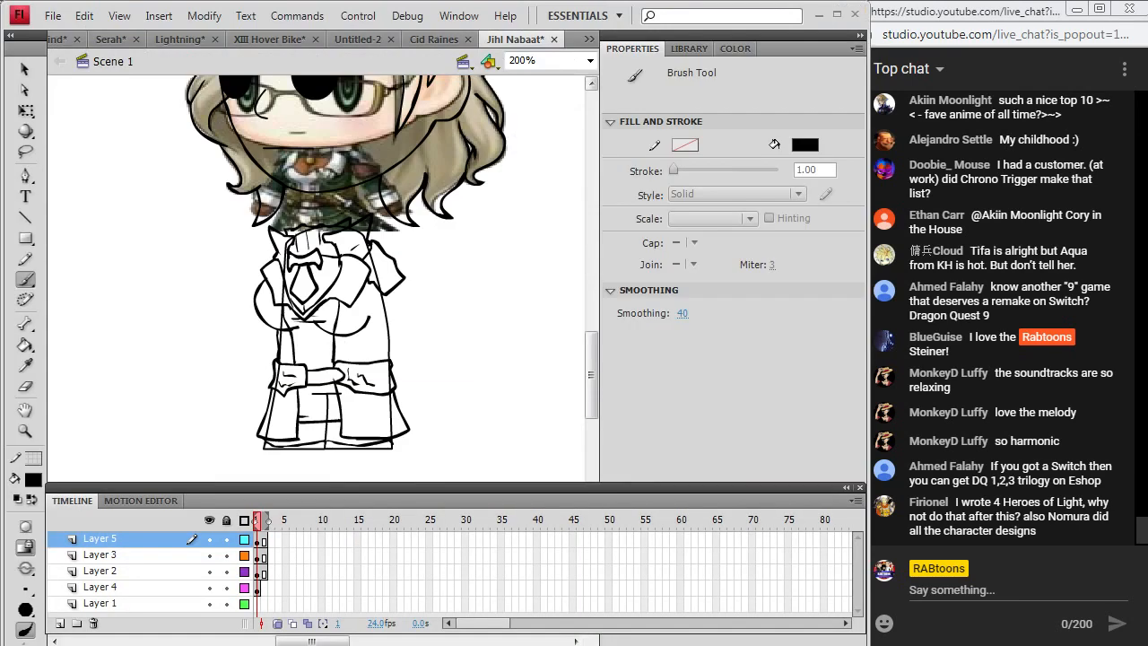
pyautogui.click(26, 385)
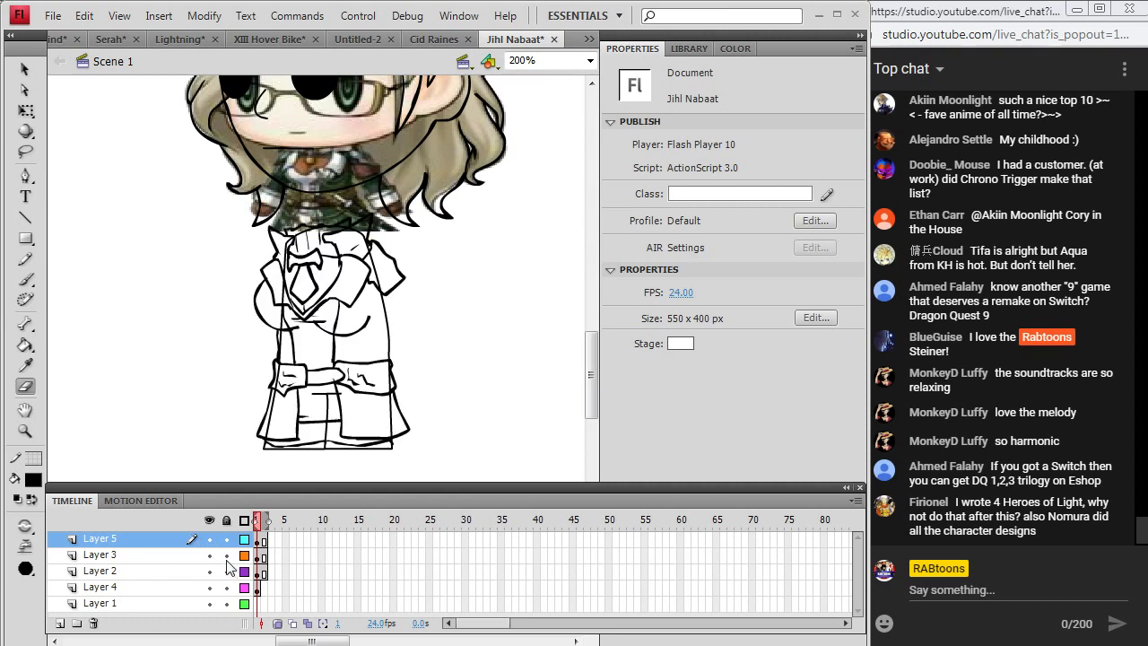
pyautogui.moveTo(226, 554); pyautogui.dragTo(226, 587)
pyautogui.click(209, 539)
pyautogui.click(209, 539)
pyautogui.click(263, 540)
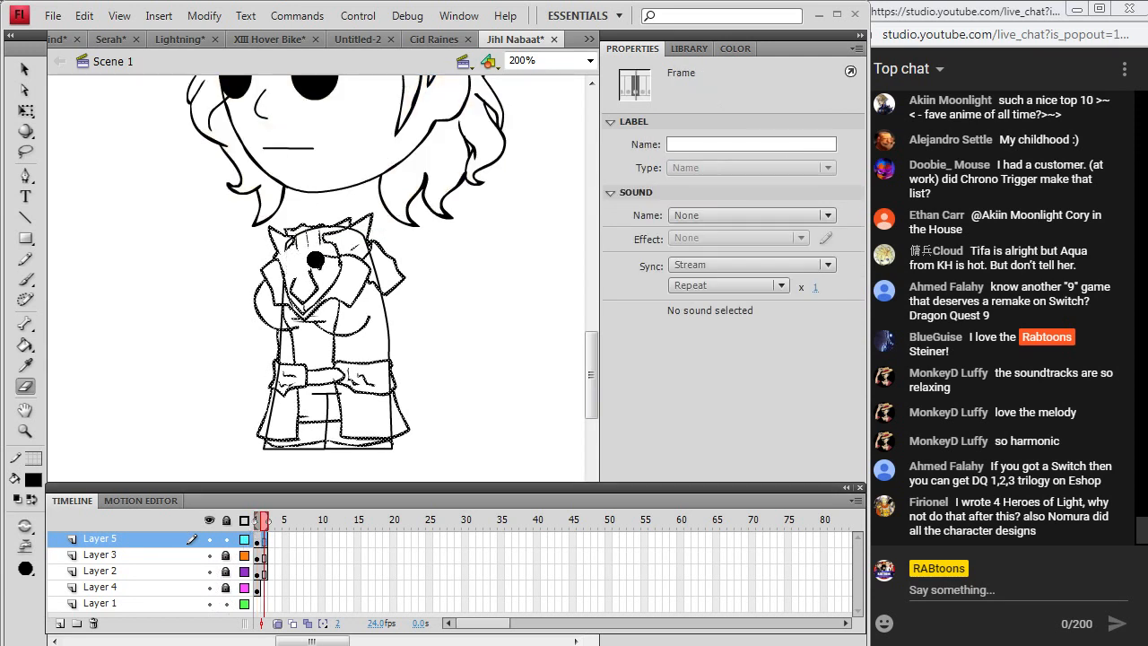
pyautogui.press('Escape')
# Brush the tie knot and curved neckline again on frame 1 of Layer 5, following the full-body reference image.
pyautogui.click(25, 280)
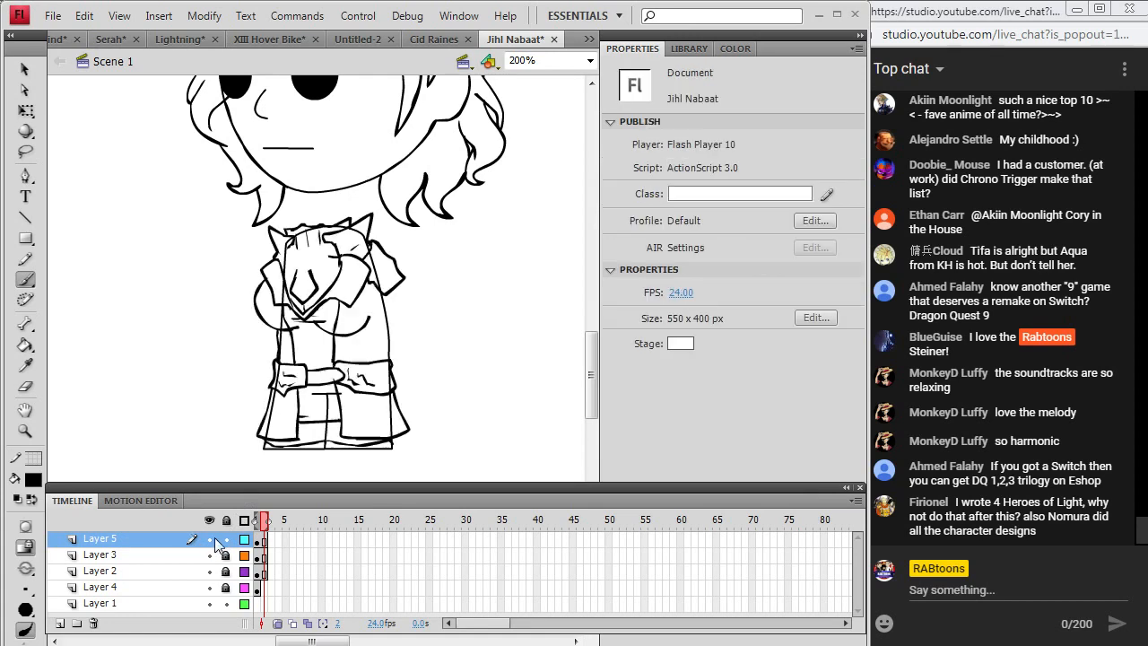
pyautogui.click(258, 539)
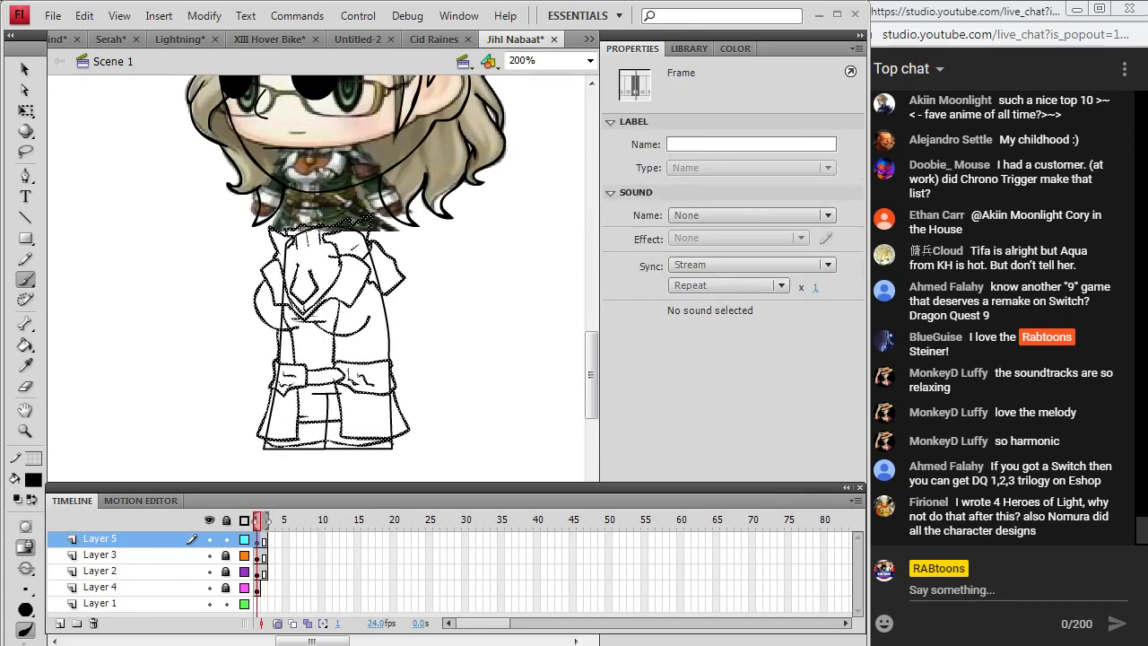
pyautogui.moveTo(311, 266); pyautogui.dragTo(313, 273)
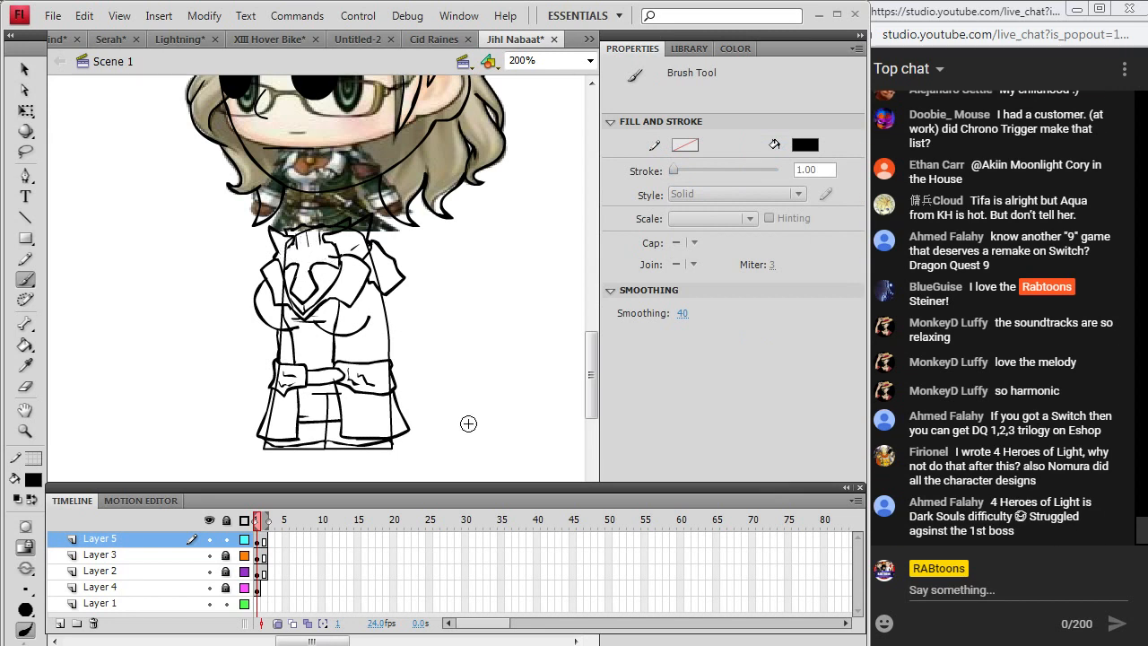
pyautogui.hotkey('alt', 'Tab')
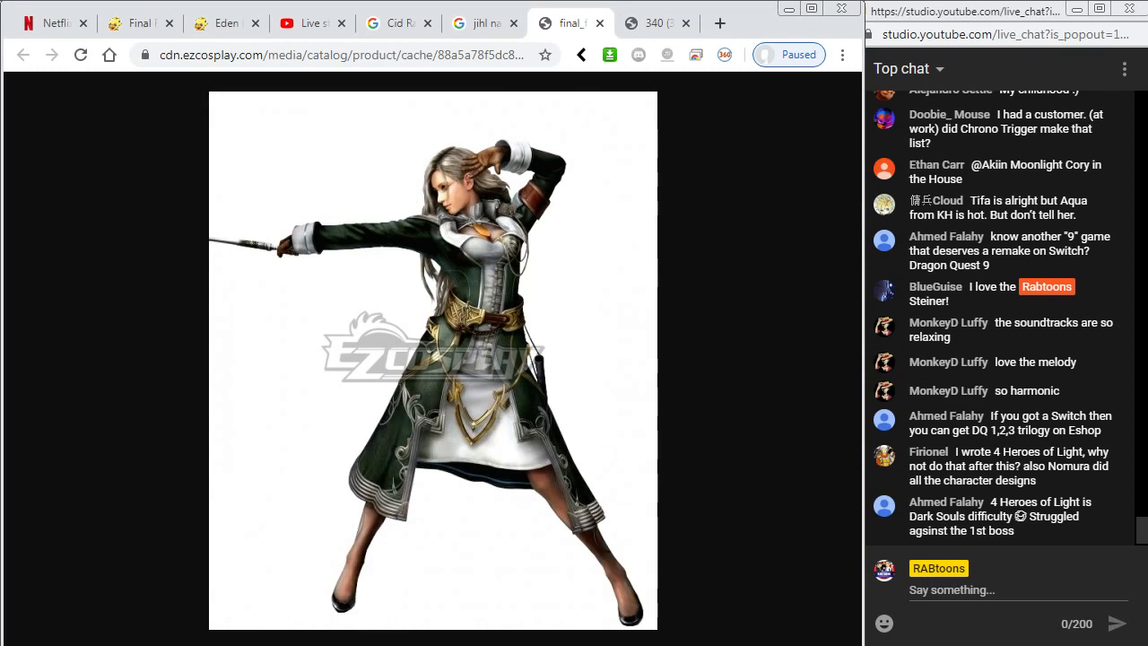
pyautogui.hotkey('alt', 'Tab')
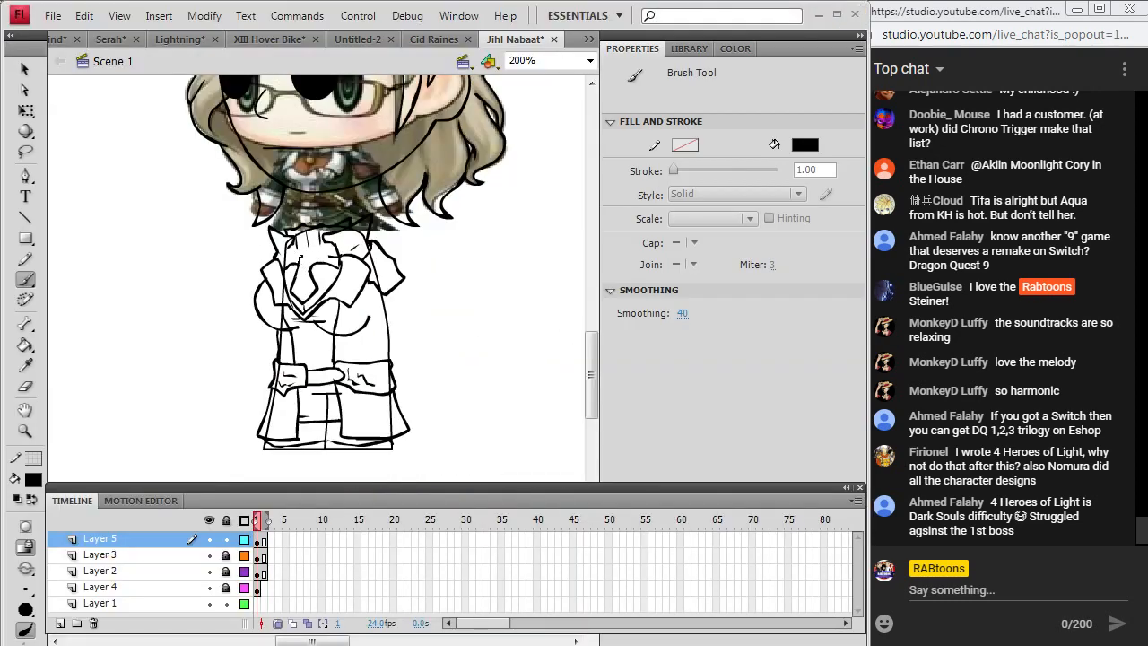
pyautogui.moveTo(305, 260)
pyautogui.mouseDown()
pyautogui.moveTo(316, 271)
pyautogui.moveTo(294, 274)
pyautogui.moveTo(332, 246)
pyautogui.moveTo(337, 260)
pyautogui.mouseUp()
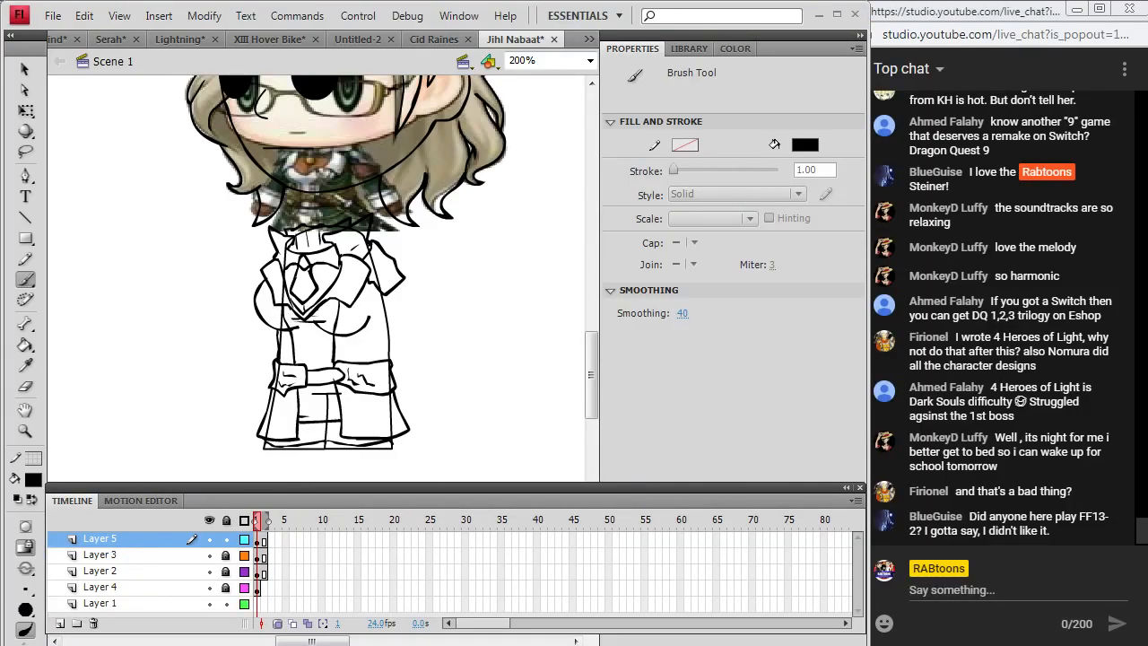
# Switch to Chrome, copy the full-body EZCosplay image, look at the neighbouring image tab and return to Flash.
pyautogui.hotkey('alt', 'Tab')
pyautogui.rightClick(454, 298)
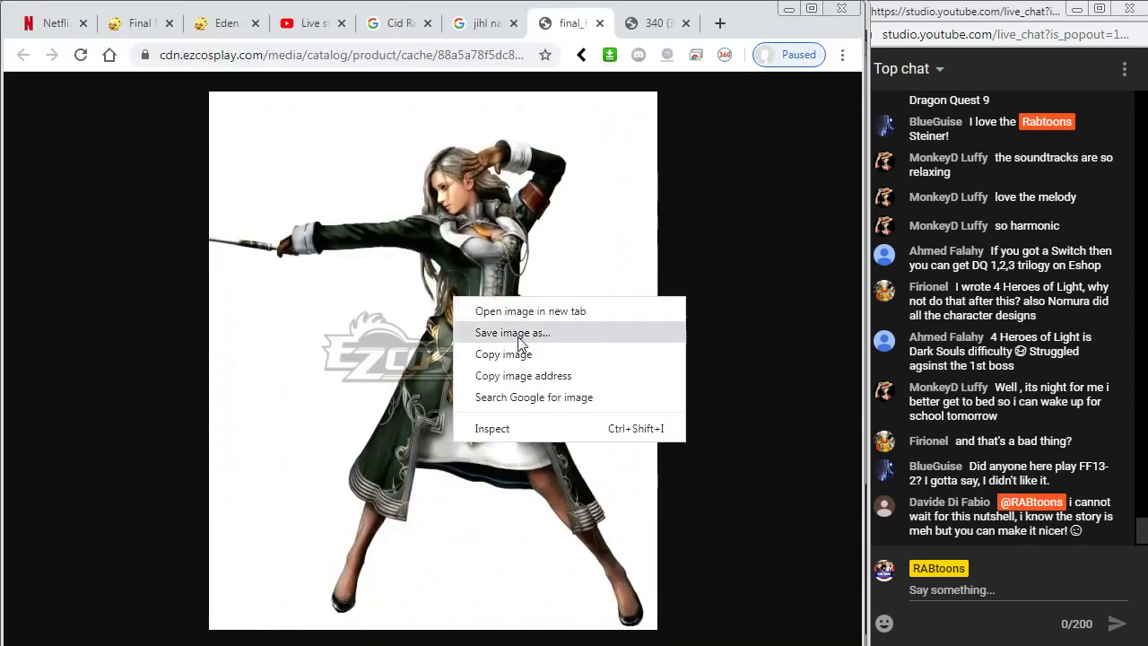
pyautogui.click(461, 285)
pyautogui.rightClick(461, 286)
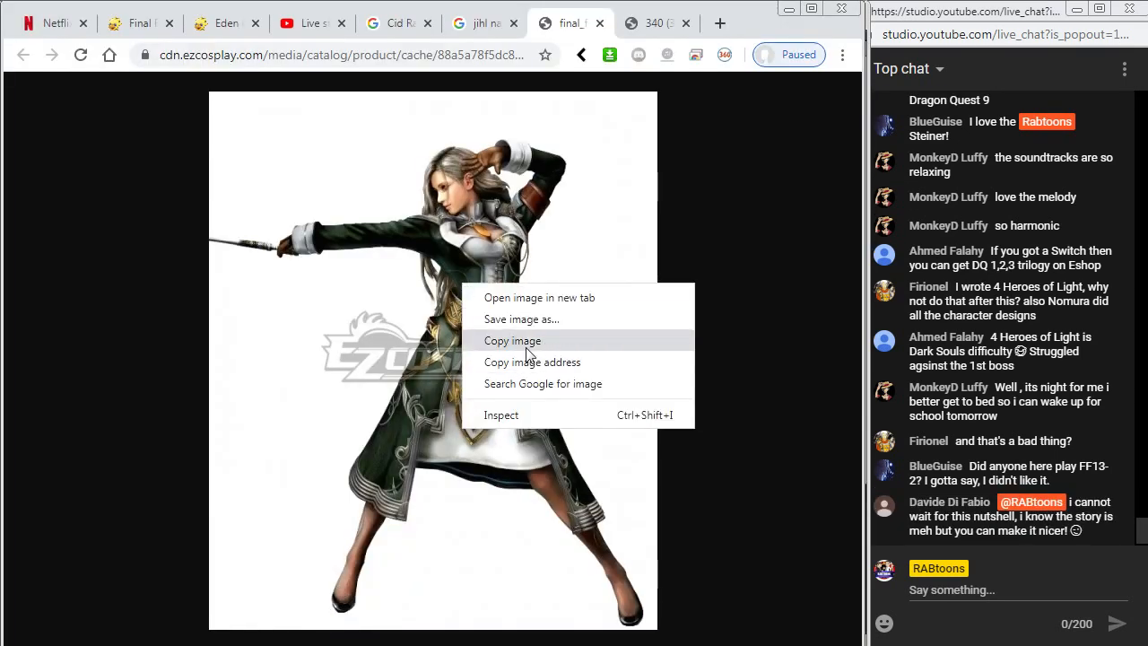
pyautogui.click(524, 340)
pyautogui.rightClick(478, 337)
pyautogui.click(546, 397)
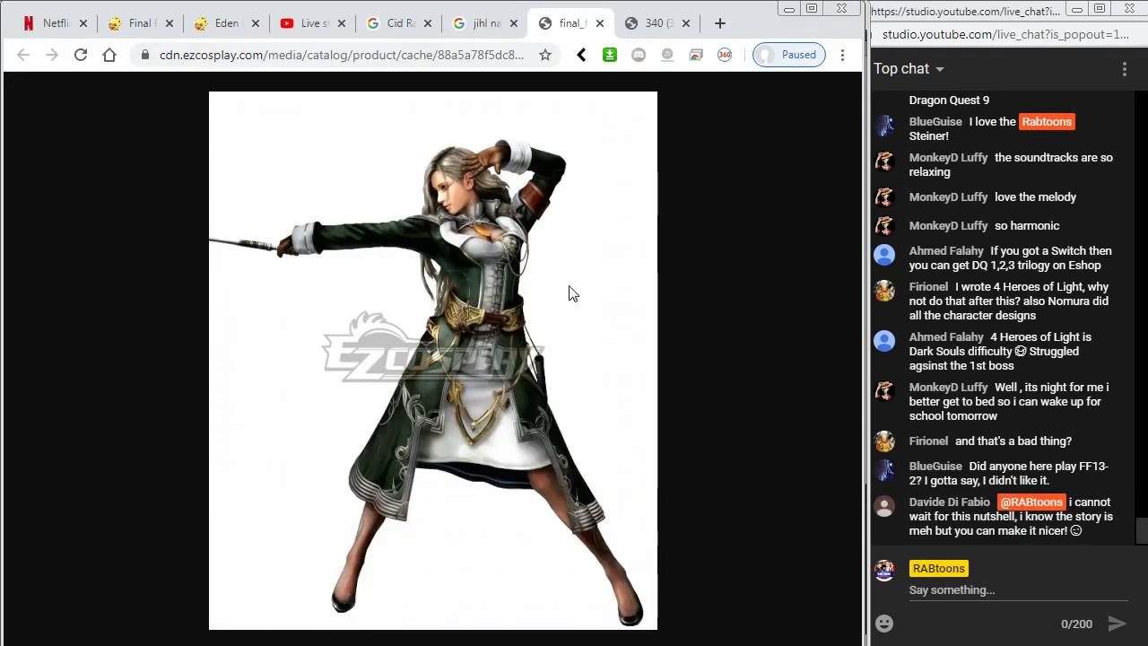
pyautogui.click(653, 20)
pyautogui.click(548, 22)
pyautogui.hotkey('alt', 'Tab')
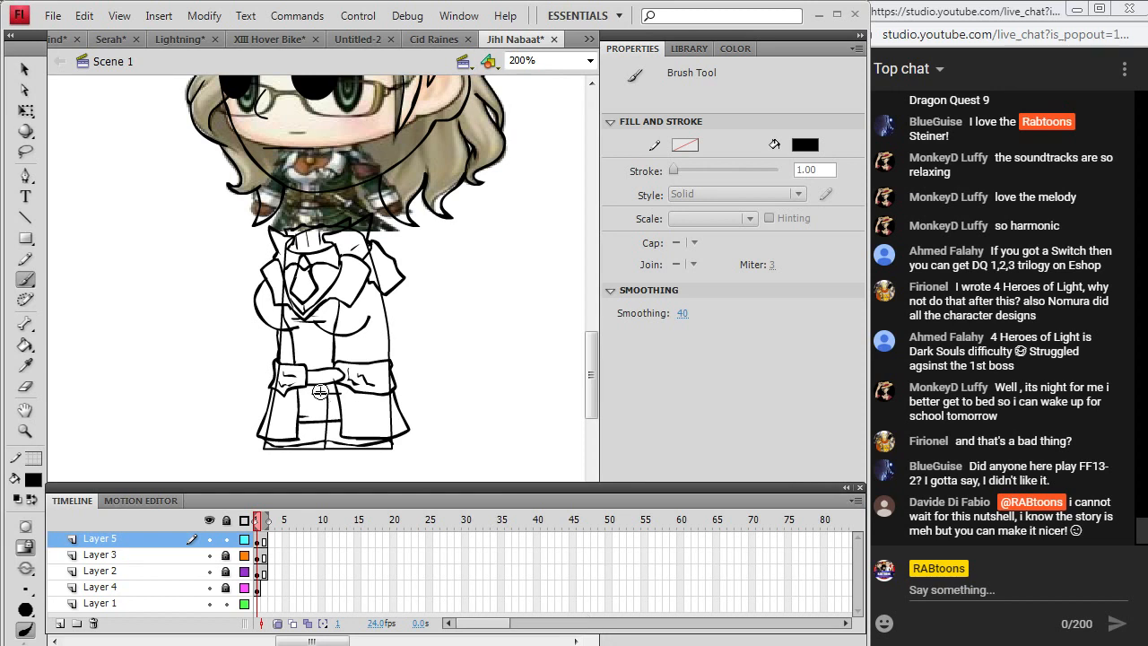
# Unlock Layer 4 and move the chibi reference bitmap beside the drawn body, to about X 19, Y 139.
pyautogui.scroll(3, 321, 391)
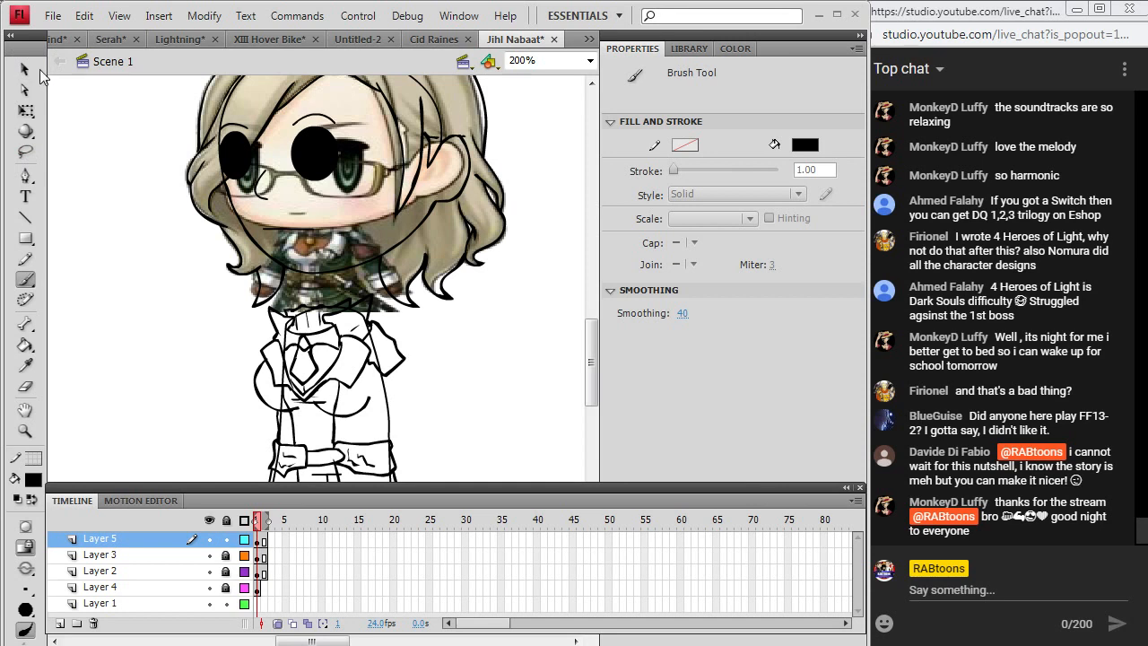
pyautogui.click(25, 69)
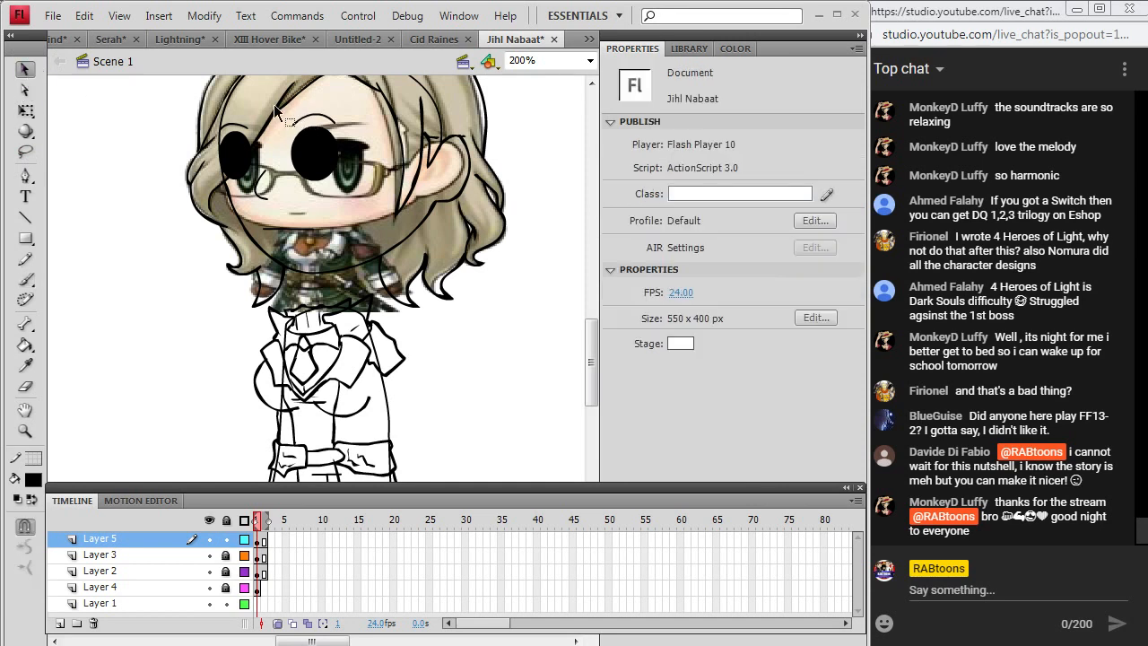
pyautogui.click(259, 586)
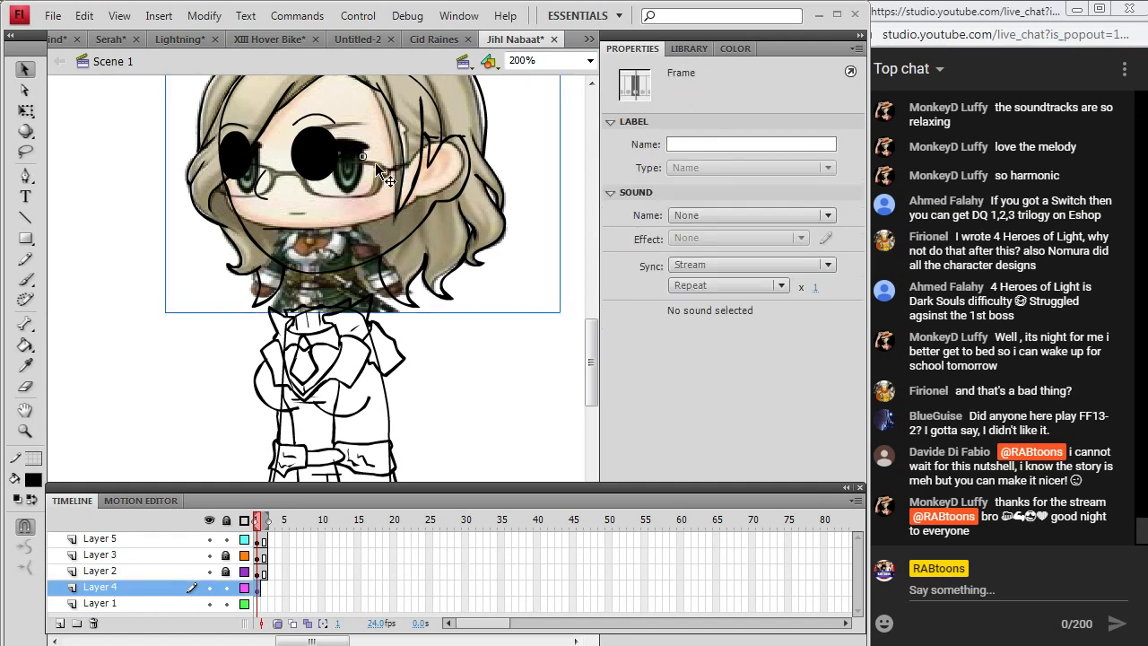
pyautogui.moveTo(351, 125); pyautogui.dragTo(135, 344)
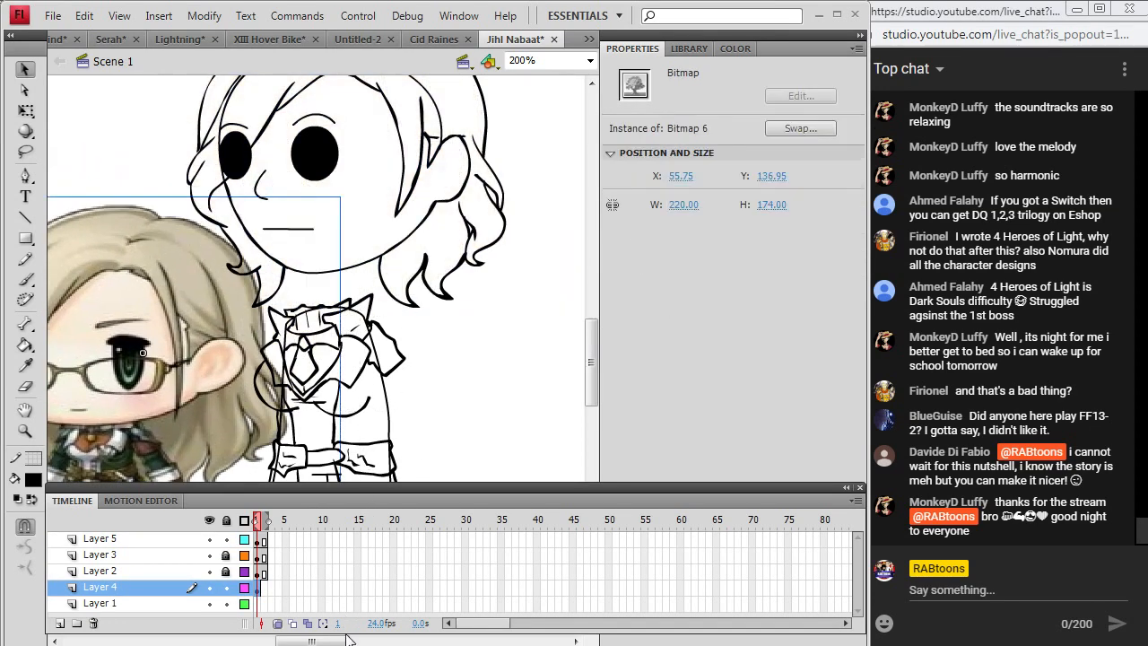
pyautogui.moveTo(350, 639); pyautogui.dragTo(330, 640)
pyautogui.scroll(-2, 330, 403)
pyautogui.moveTo(367, 430); pyautogui.dragTo(300, 433)
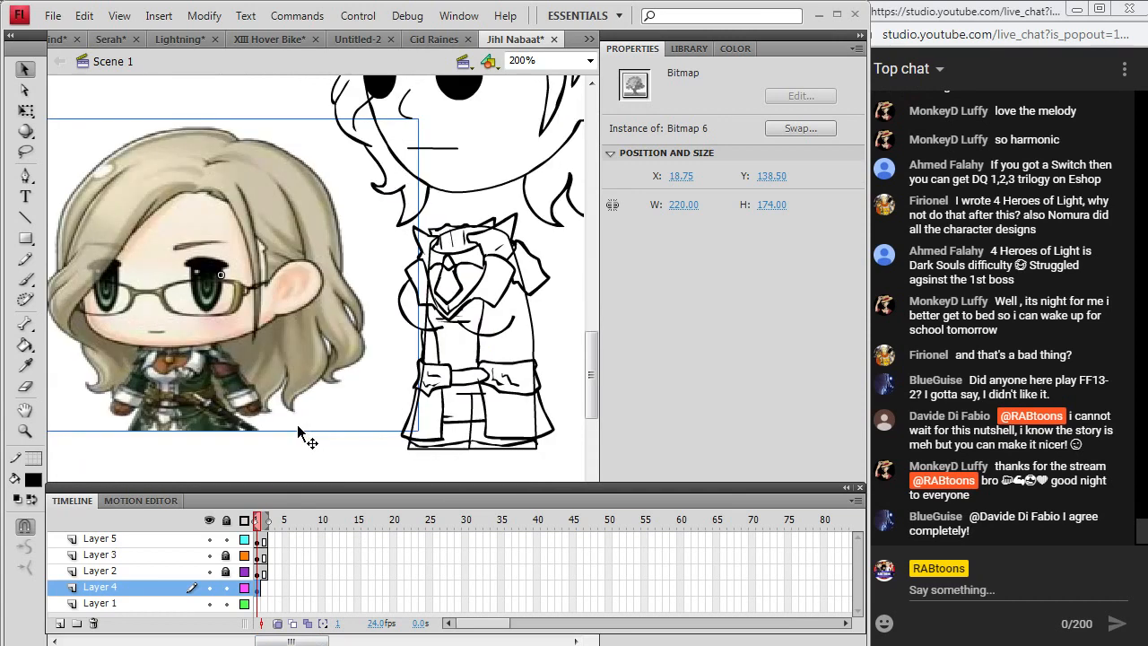
pyautogui.click(560, 325)
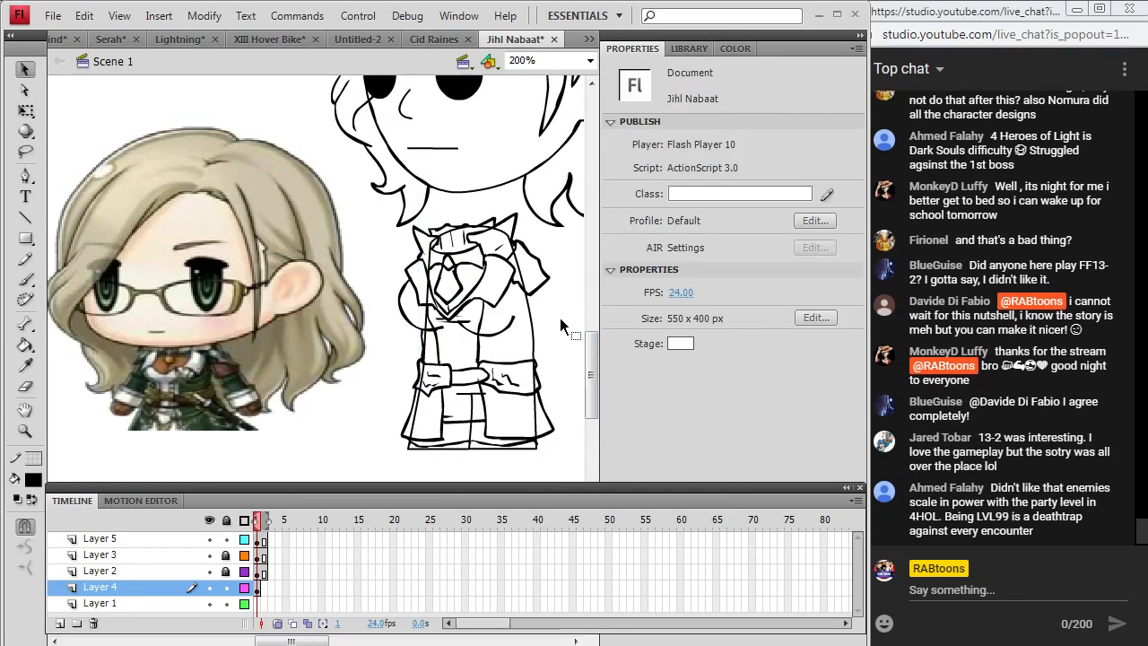
# Sample the brown armband colour from the chibi reference and fill both lower coat panels and the rounded shape beside the chest.
pyautogui.press('i')
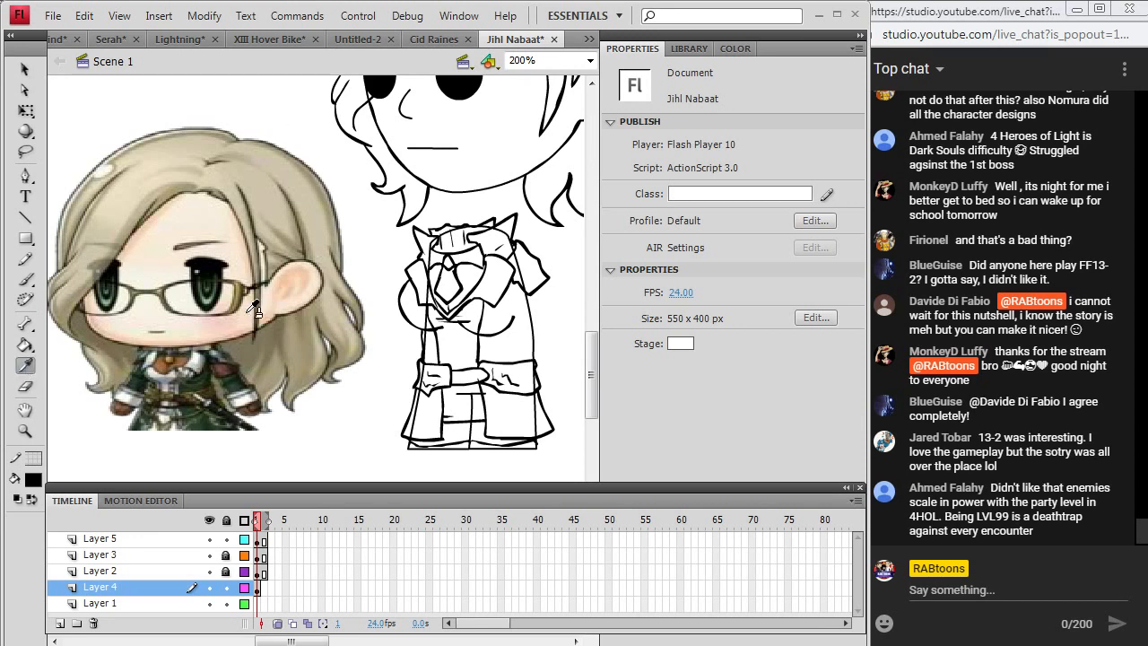
pyautogui.click(226, 362)
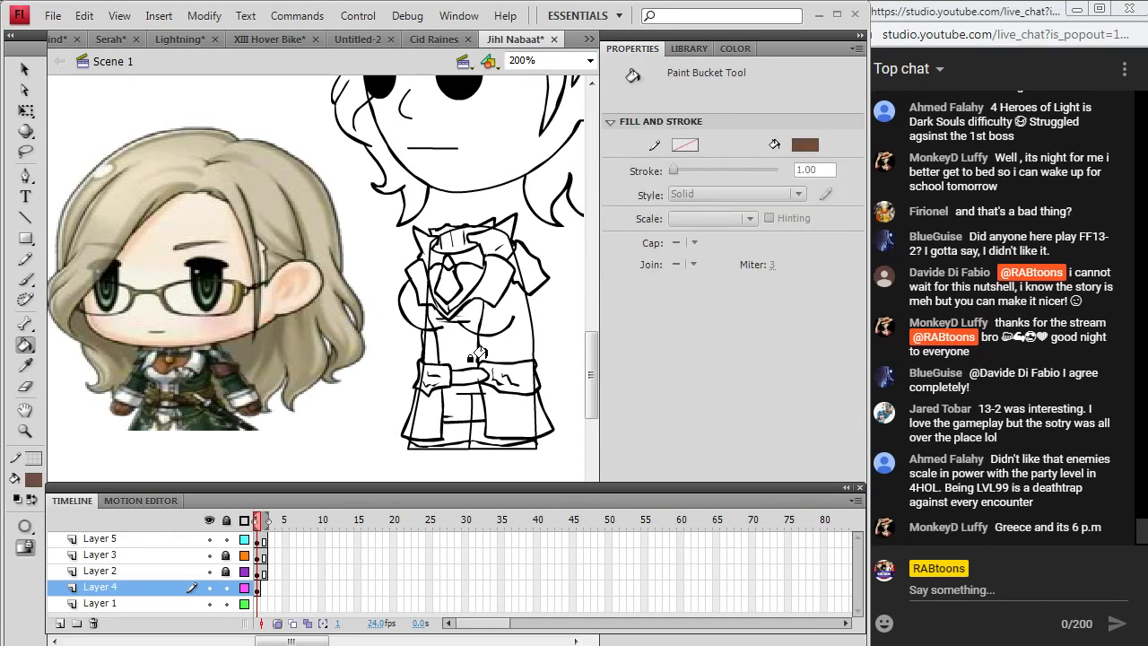
pyautogui.click(490, 383)
pyautogui.click(429, 400)
pyautogui.click(434, 314)
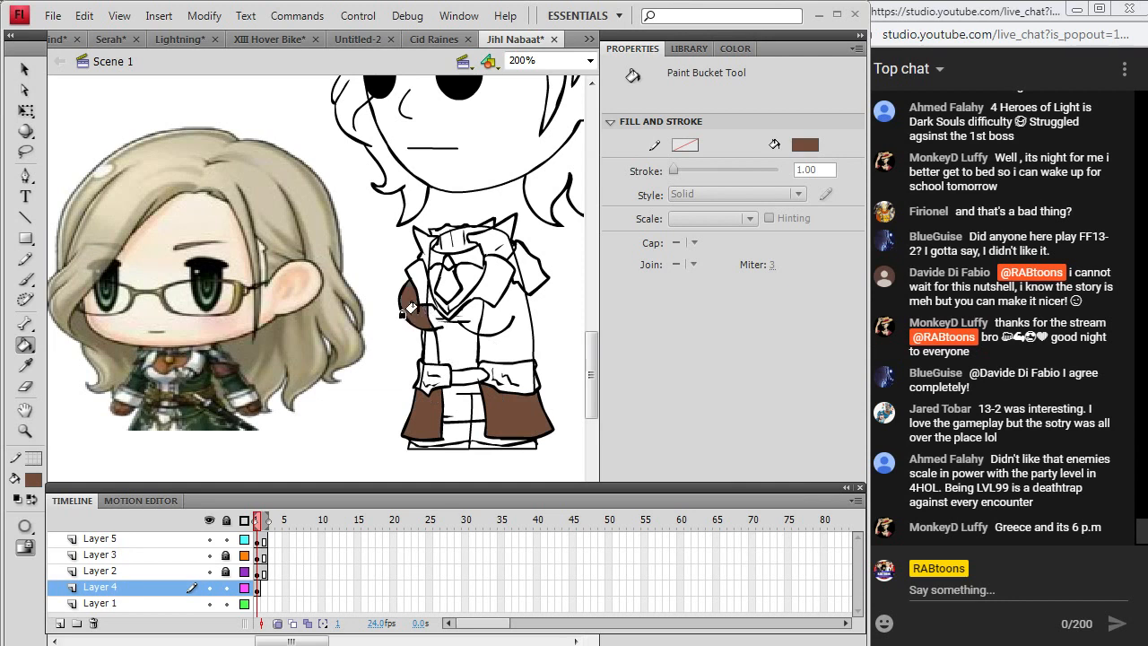
# Sample the white of the chibi's cuff and fill the coat's lapel with it.
pyautogui.click(25, 365)
pyautogui.click(235, 399)
pyautogui.click(425, 289)
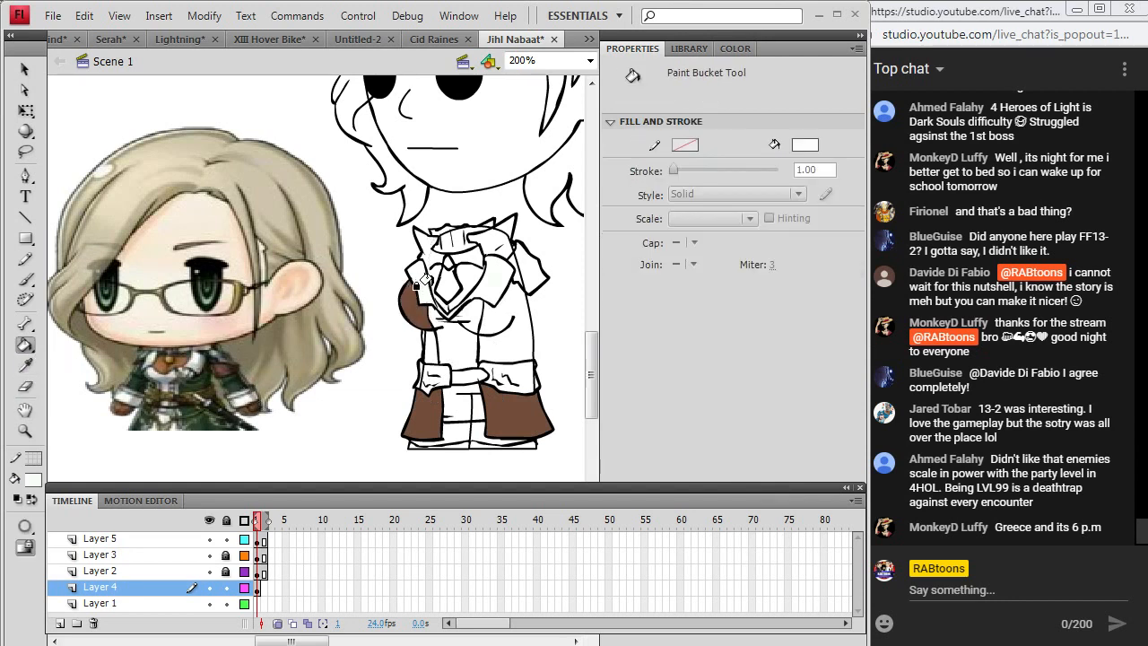
# Activate frame 1 of Layer 5 and fill the tie with the tan sampled from the chibi's neck ornament.
pyautogui.click(33, 480)
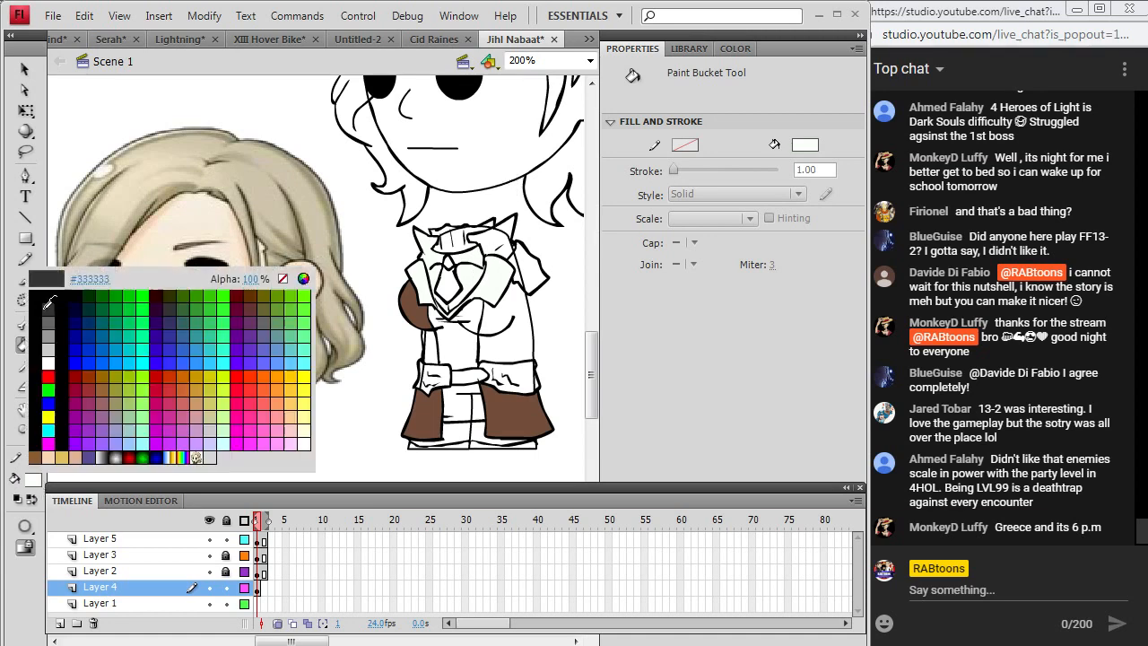
pyautogui.click(32, 289)
pyautogui.click(25, 278)
pyautogui.click(261, 540)
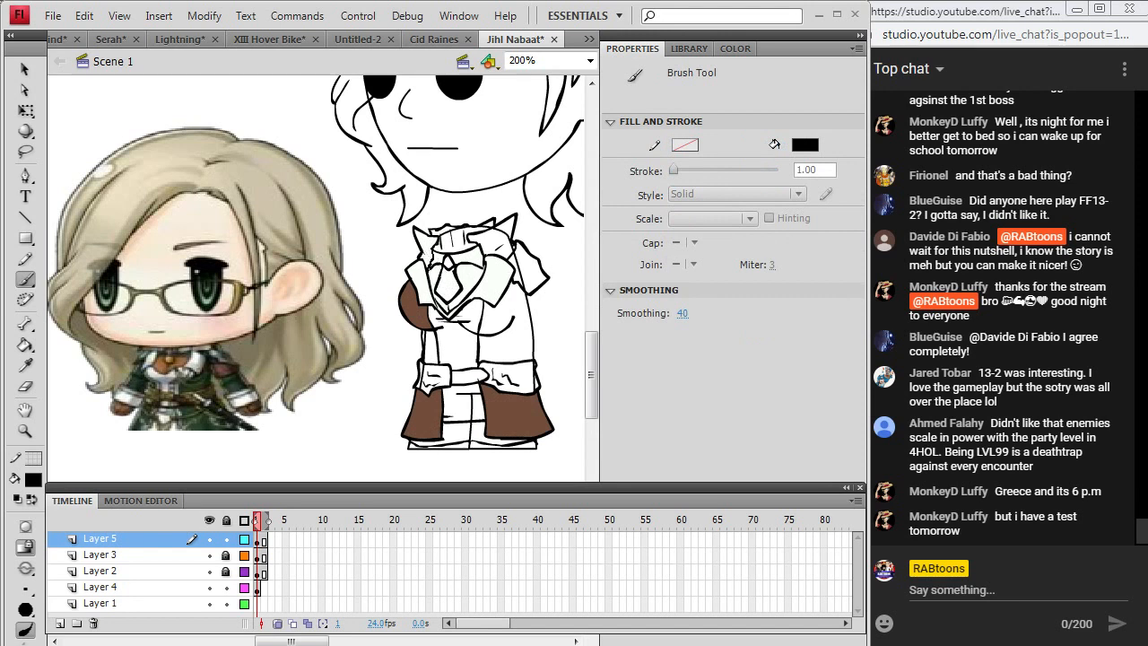
pyautogui.click(25, 366)
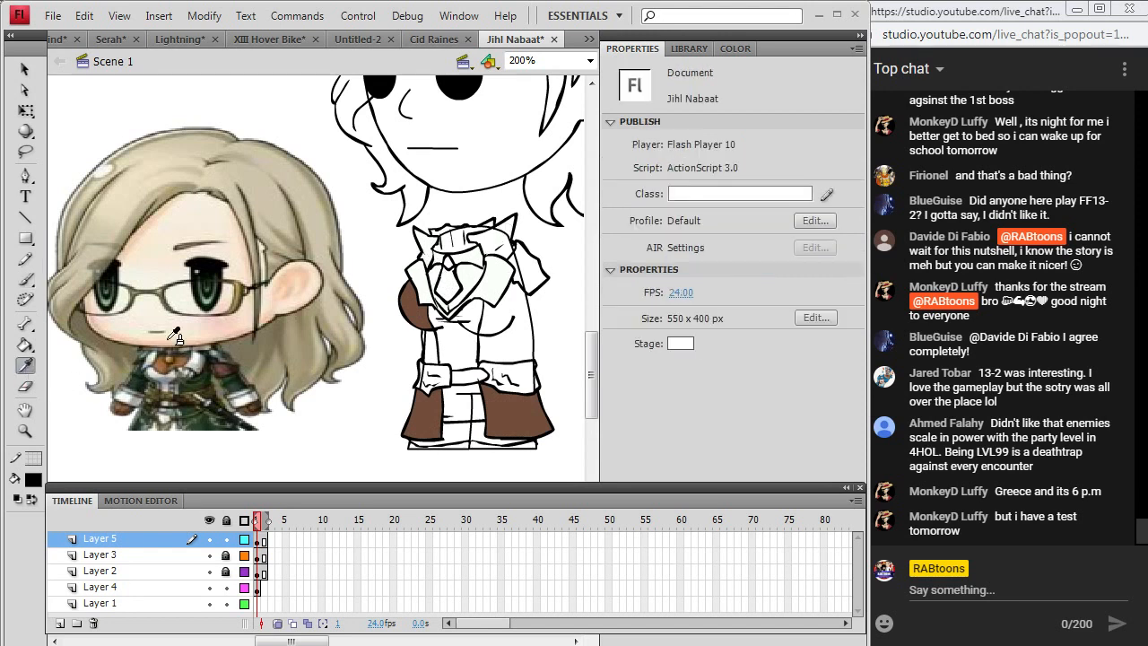
pyautogui.click(186, 360)
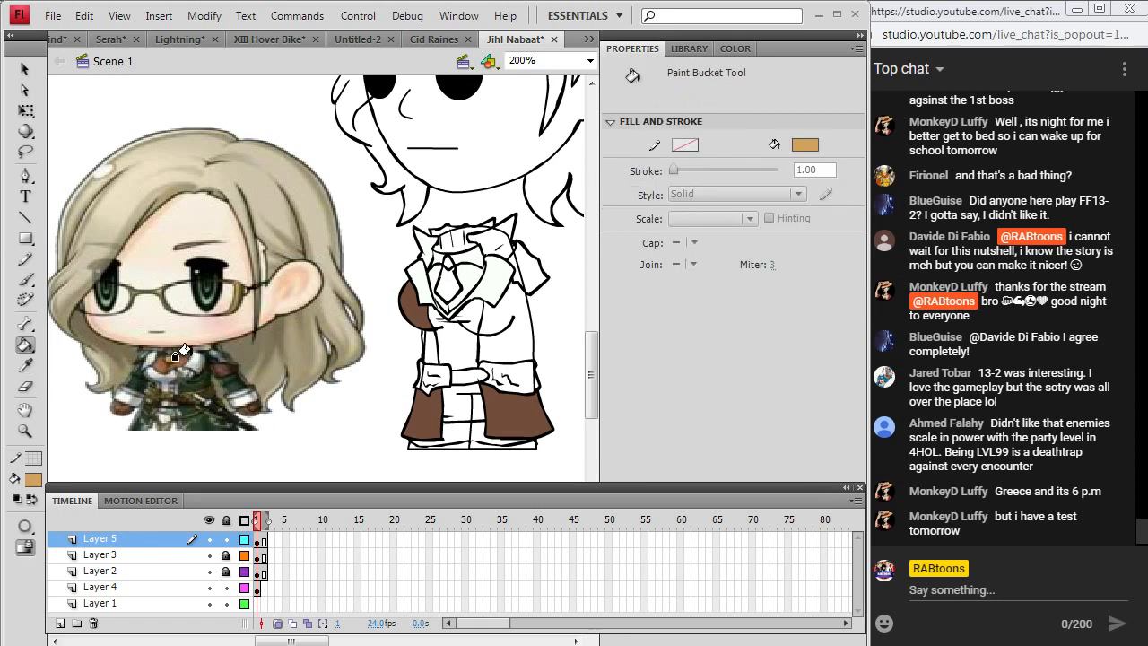
pyautogui.click(447, 260)
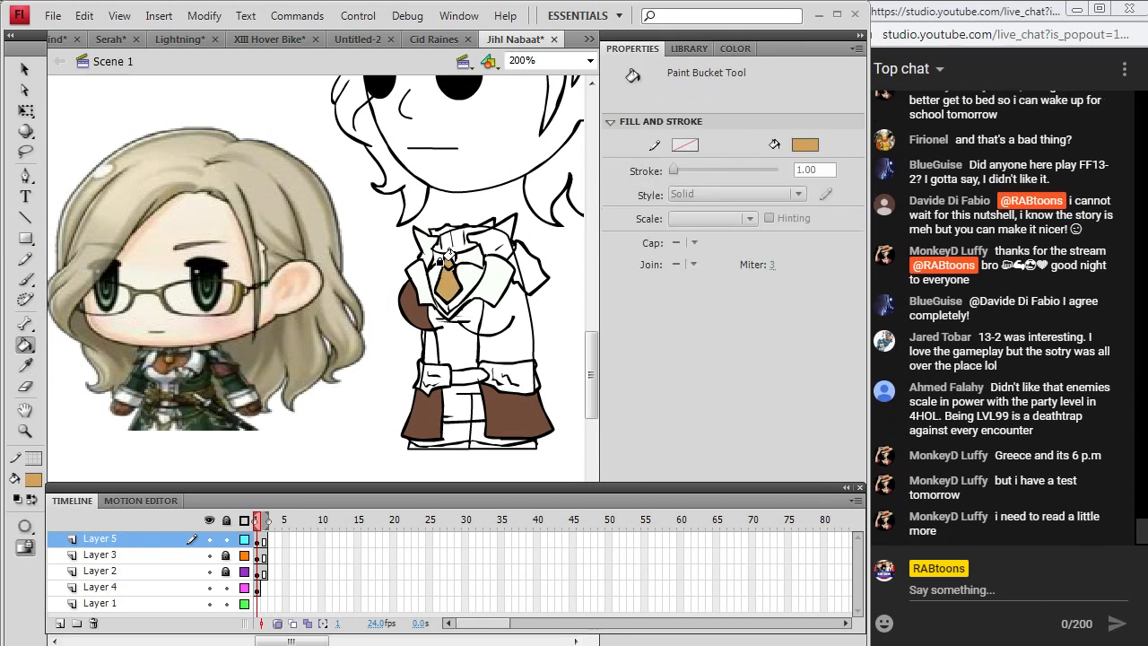
# Fill the areas on both sides of the tie knot with dark grey, undoing the first fill attempt.
pyautogui.click(33, 479)
pyautogui.click(34, 314)
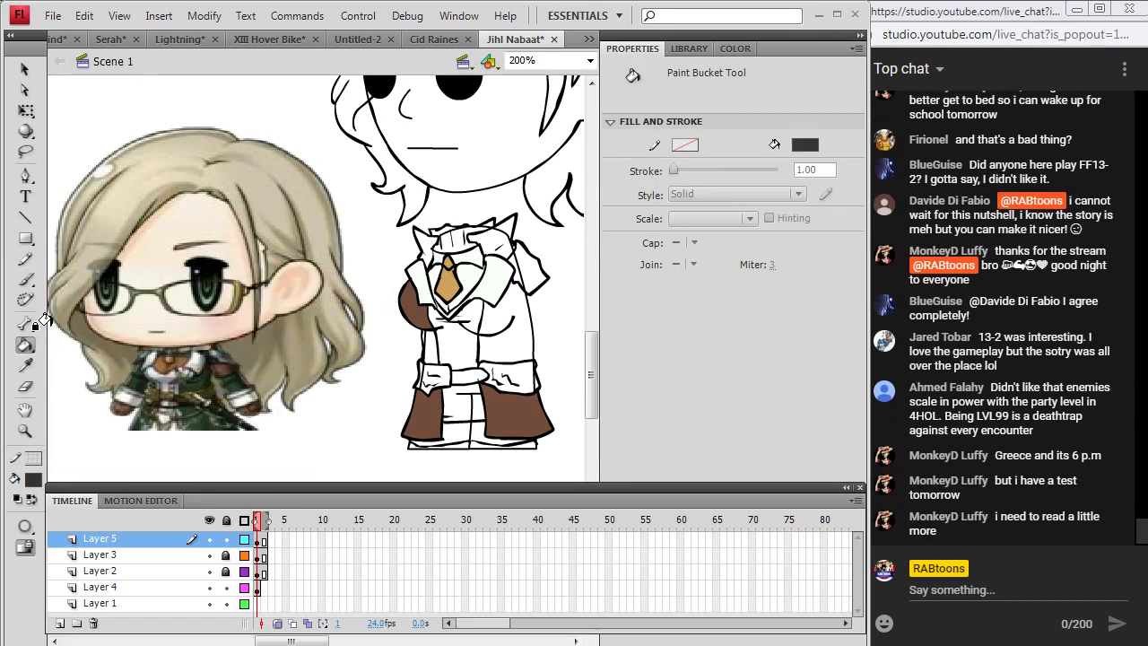
pyautogui.click(446, 259)
pyautogui.hotkey('ctrl', 'z')
pyautogui.click(33, 479)
pyautogui.click(32, 287)
pyautogui.click(26, 279)
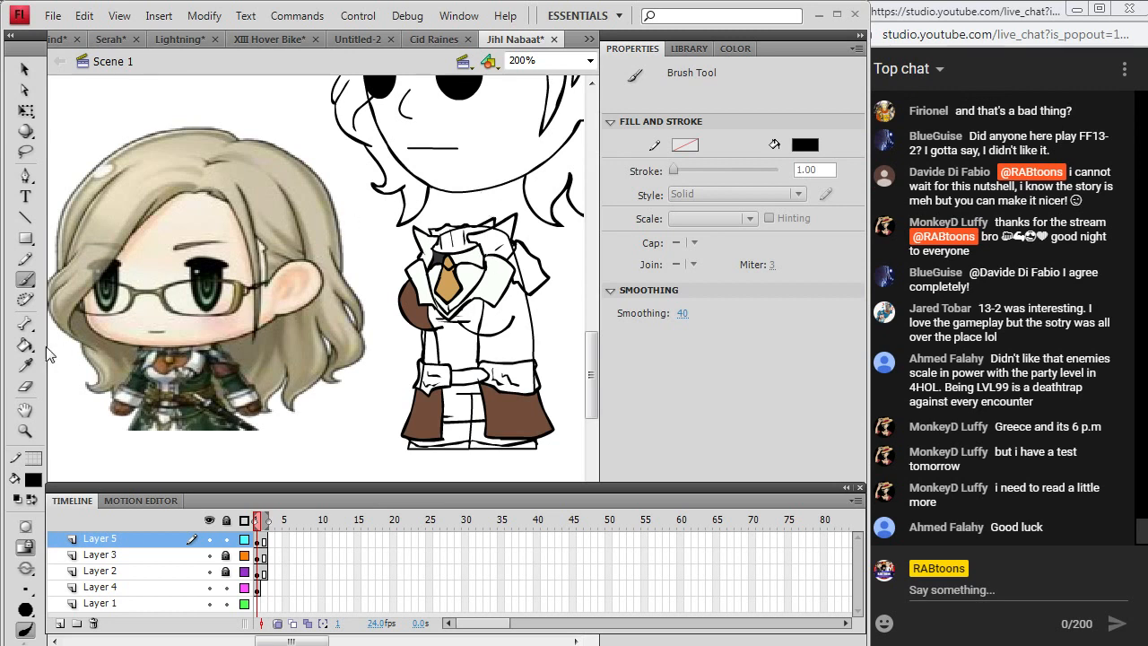
pyautogui.click(25, 366)
pyautogui.click(446, 260)
pyautogui.click(459, 255)
# Sample the white of the chibi's cuff and fill the shirt areas beside the tie with it.
pyautogui.click(25, 366)
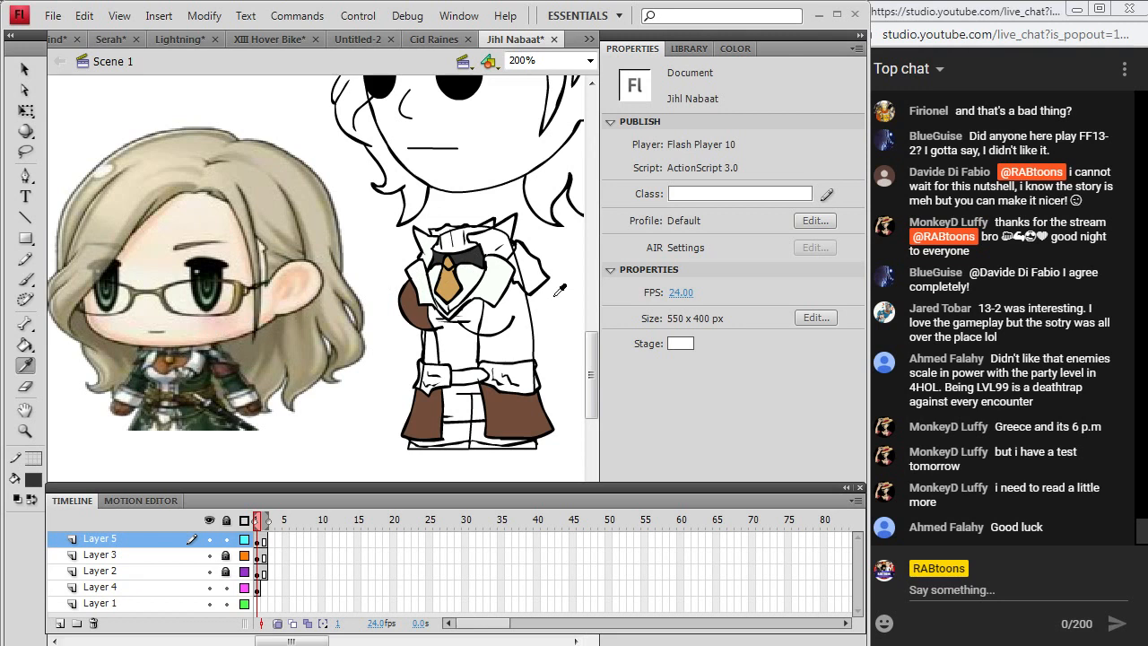
pyautogui.click(255, 394)
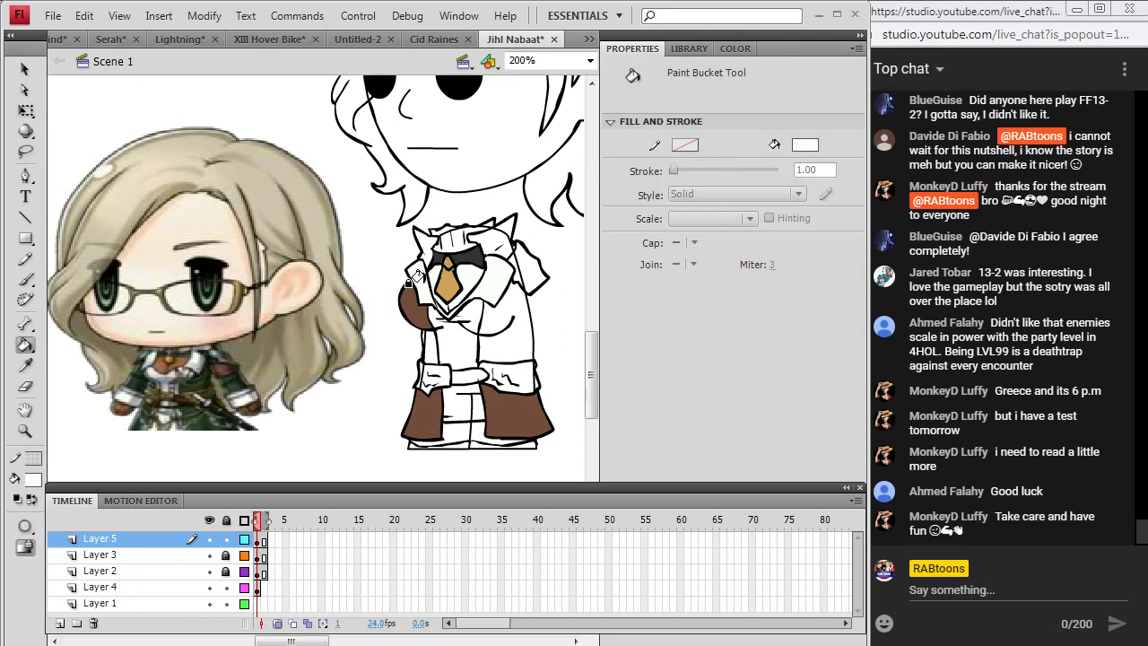
pyautogui.click(472, 262)
# Check the costume reference in the browser, then fill both collar points with the brown sampled from the rounded shape beside the chest.
pyautogui.press('i')
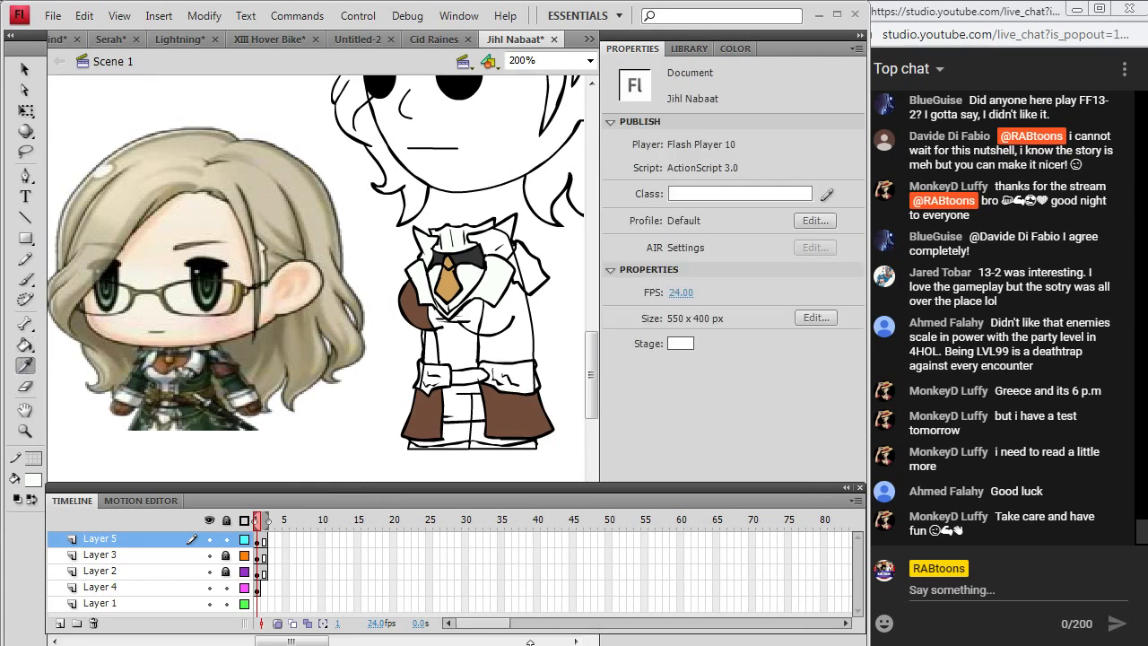
pyautogui.click(530, 643)
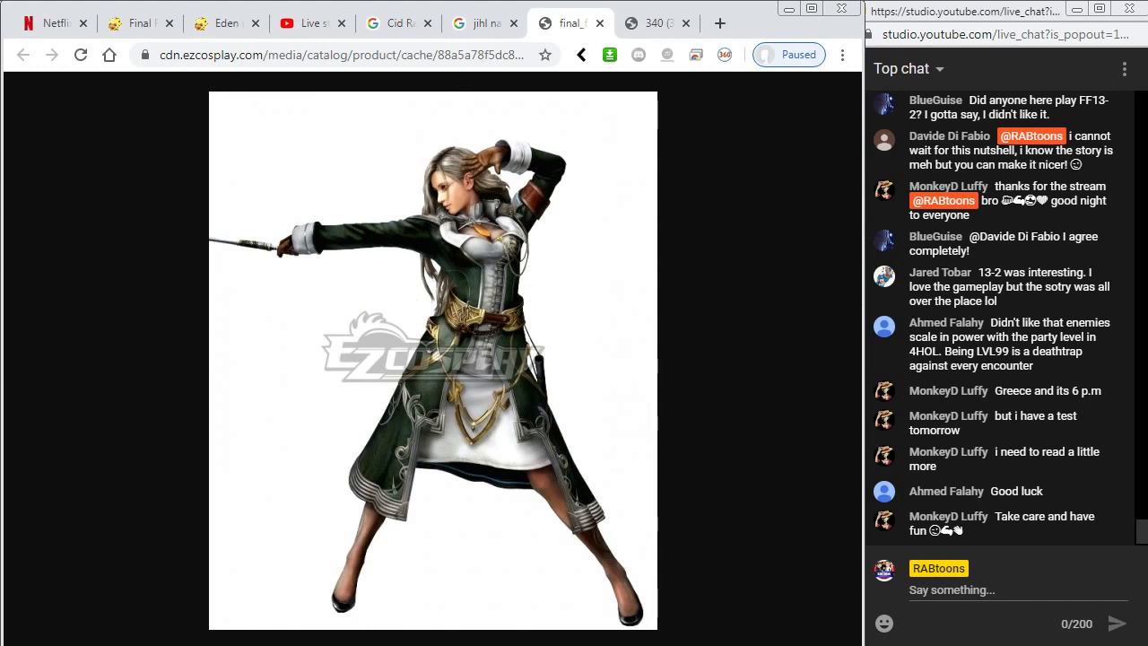
pyautogui.hotkey('alt', 'Tab')
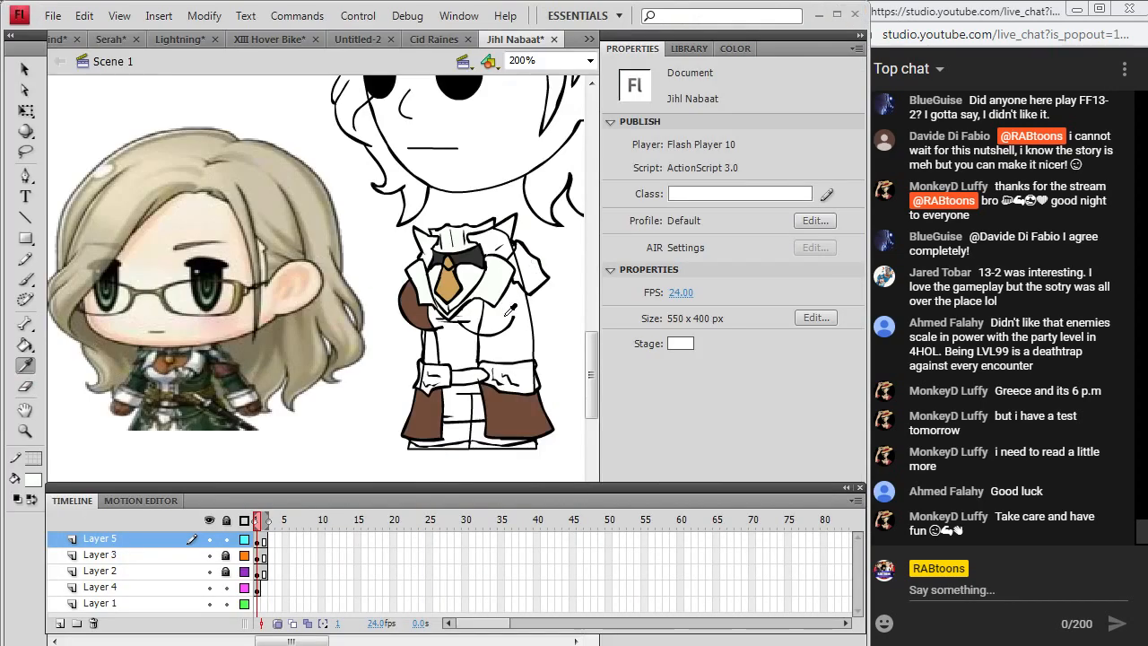
pyautogui.click(427, 305)
pyautogui.click(490, 237)
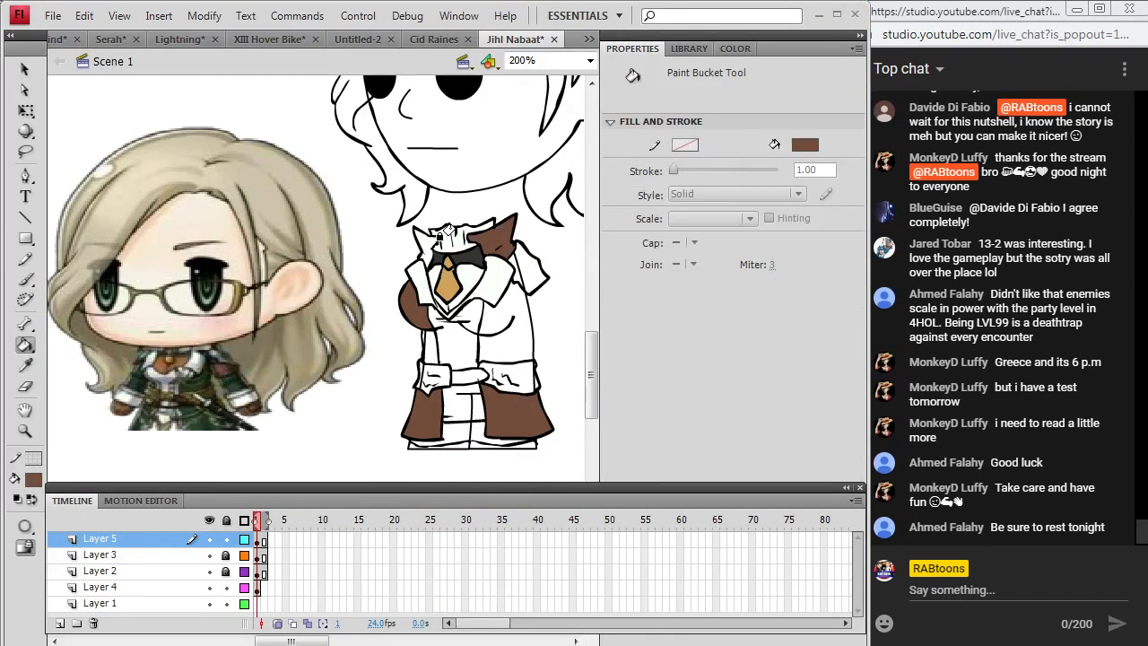
pyautogui.click(417, 238)
# Sample the chibi's brown armband and darken that fill colour by lowering its luminance in the custom colour settings.
pyautogui.press('i')
pyautogui.click(226, 361)
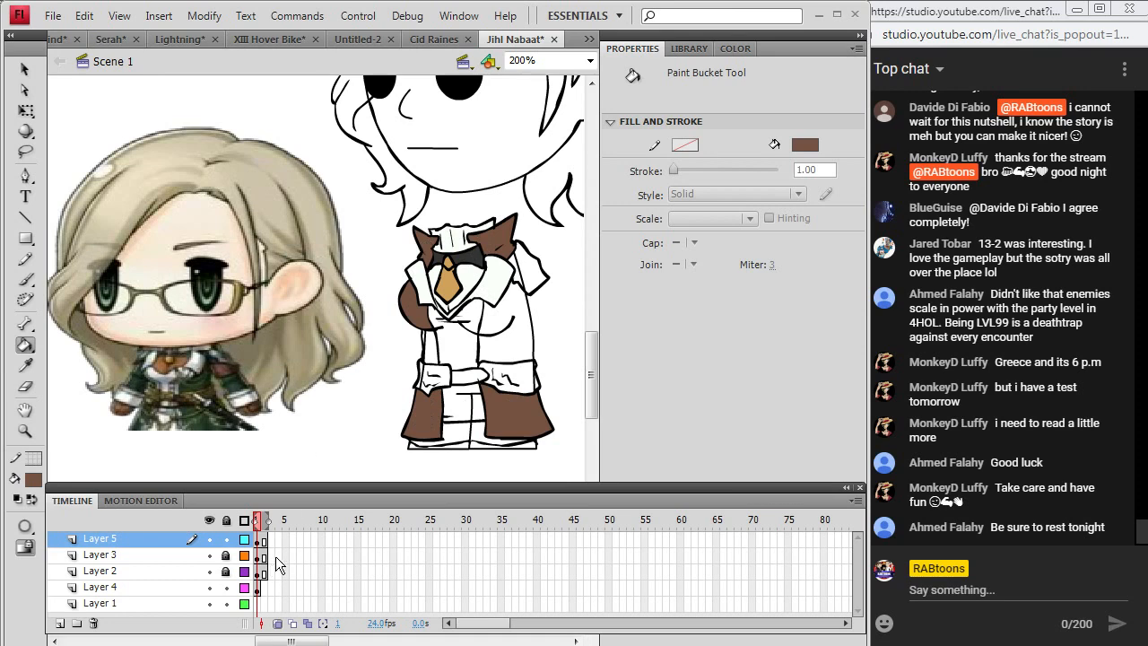
pyautogui.press('i')
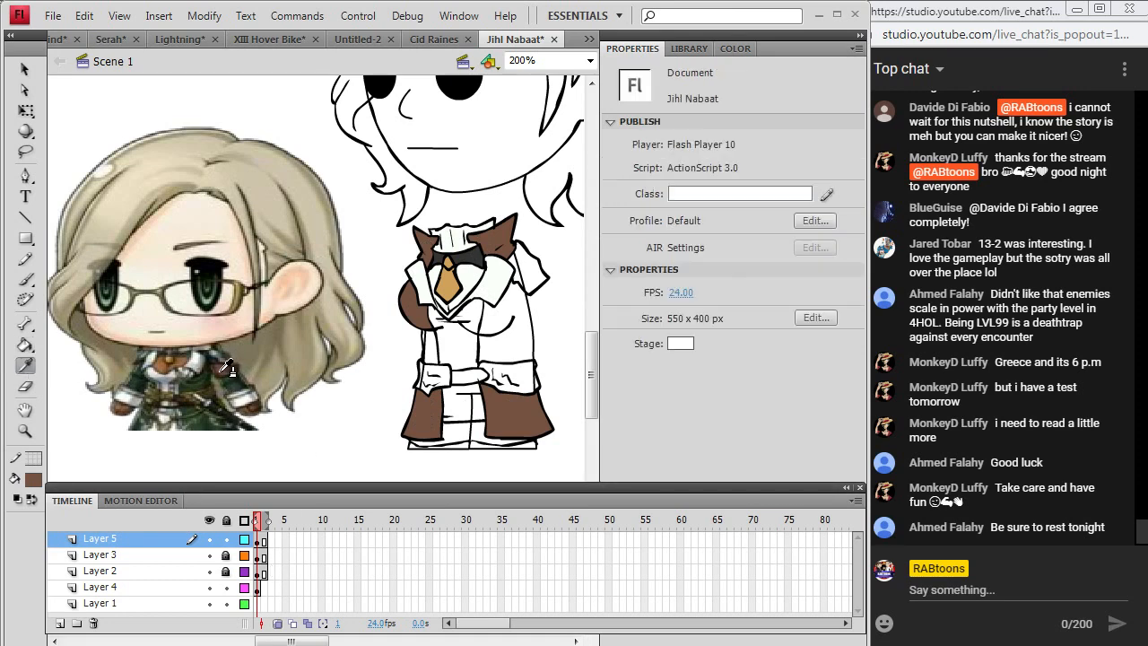
pyautogui.click(224, 363)
pyautogui.click(34, 480)
pyautogui.click(309, 279)
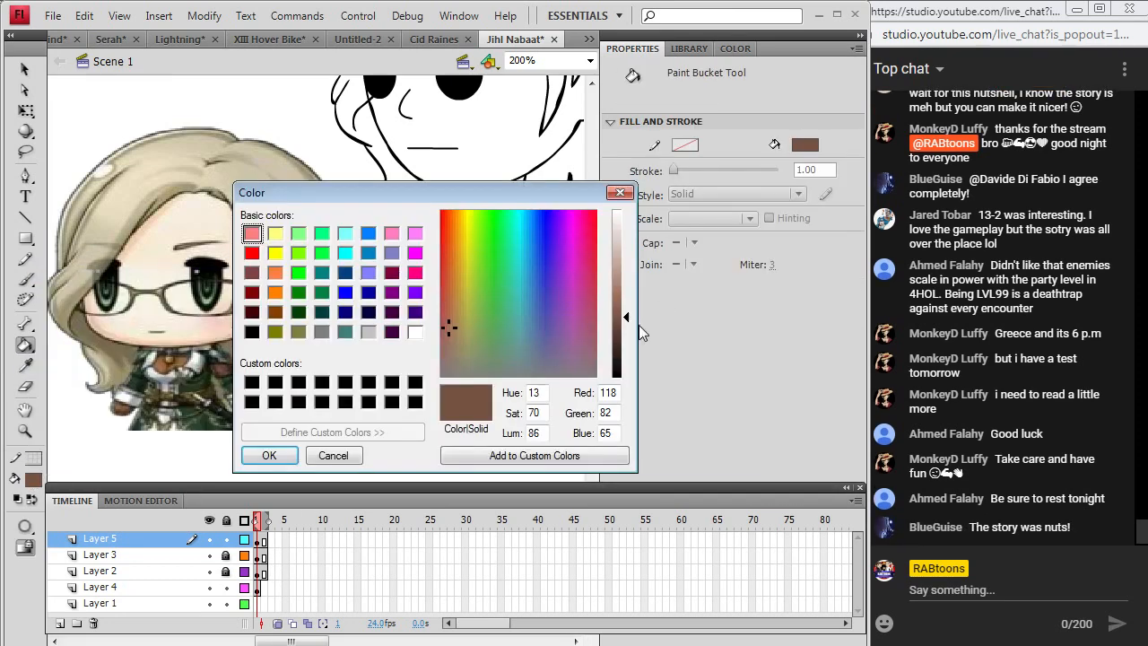
pyautogui.click(630, 338)
pyautogui.click(269, 454)
# Refill the rounded shape, both lower coat panels and both collar points with the darker brown.
pyautogui.click(413, 305)
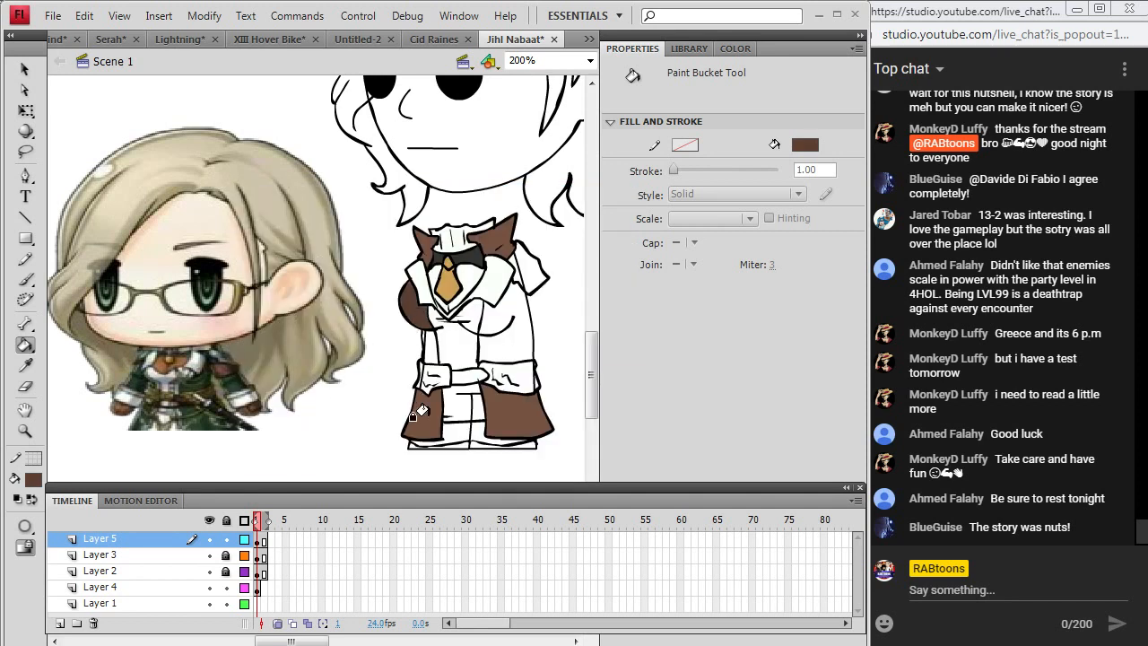
pyautogui.click(423, 414)
pyautogui.click(519, 391)
pyautogui.click(476, 270)
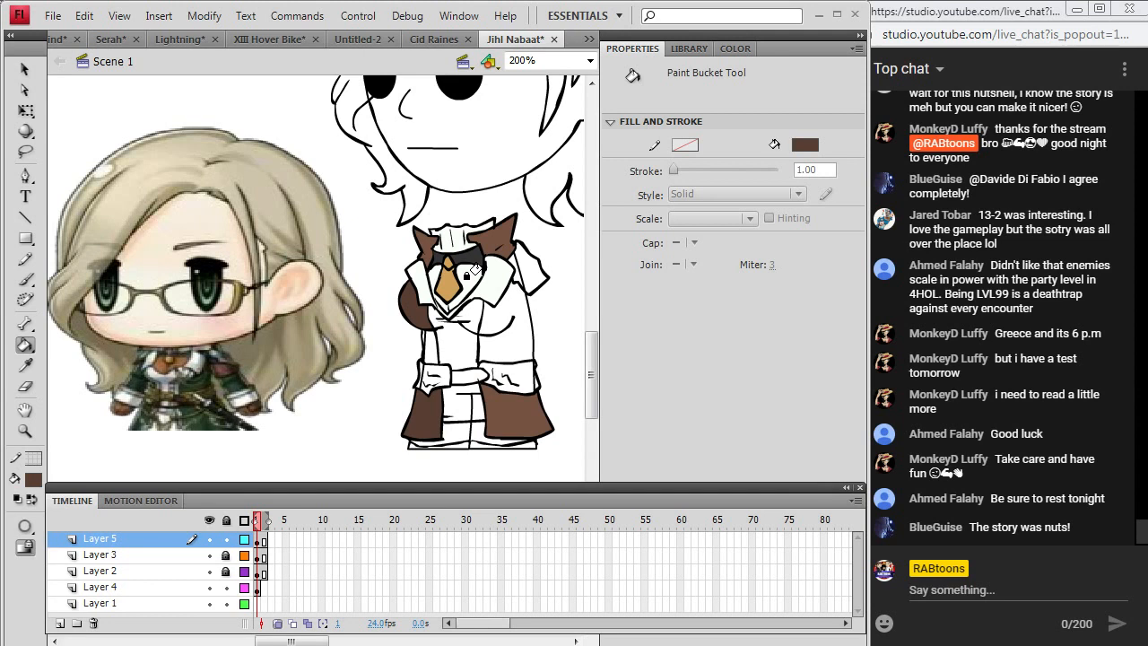
pyautogui.click(498, 423)
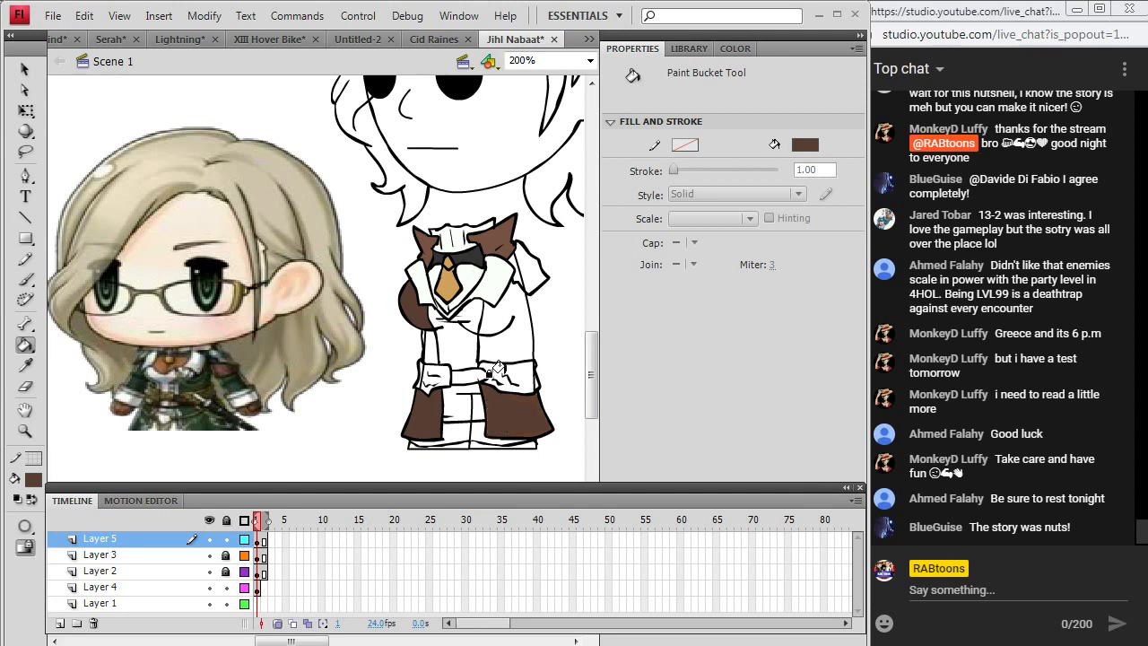
pyautogui.click(415, 236)
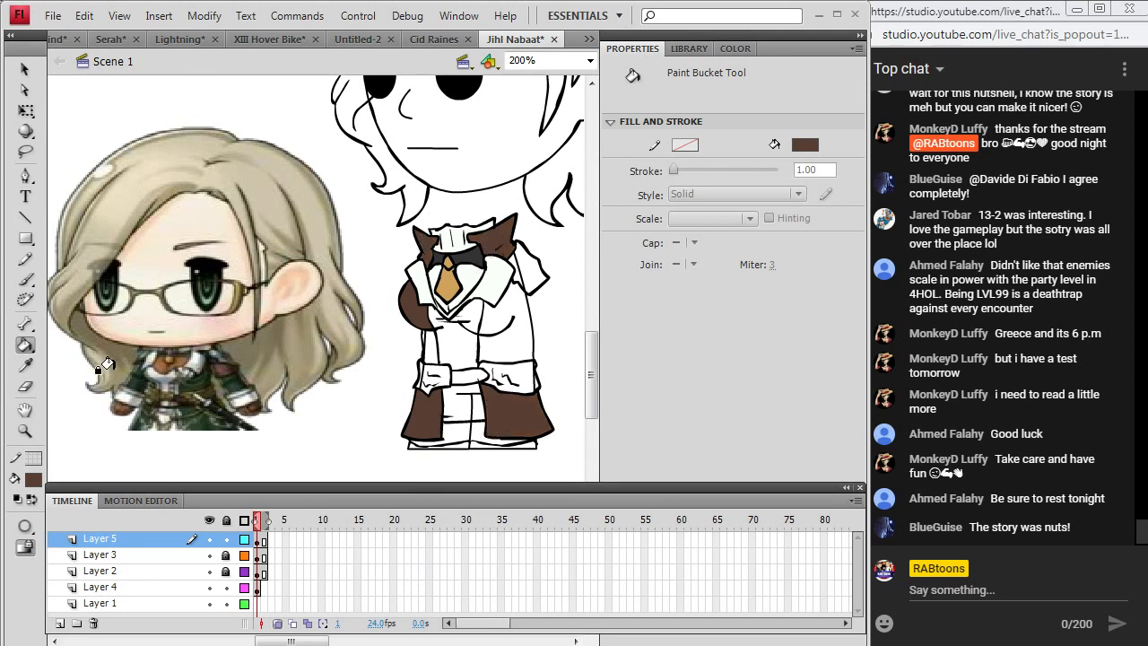
# Check the belt in the browser's costume reference, then fill the drawing's left belt section with the tan sampled from the tie.
pyautogui.click(25, 366)
pyautogui.hotkey('alt', 'Tab')
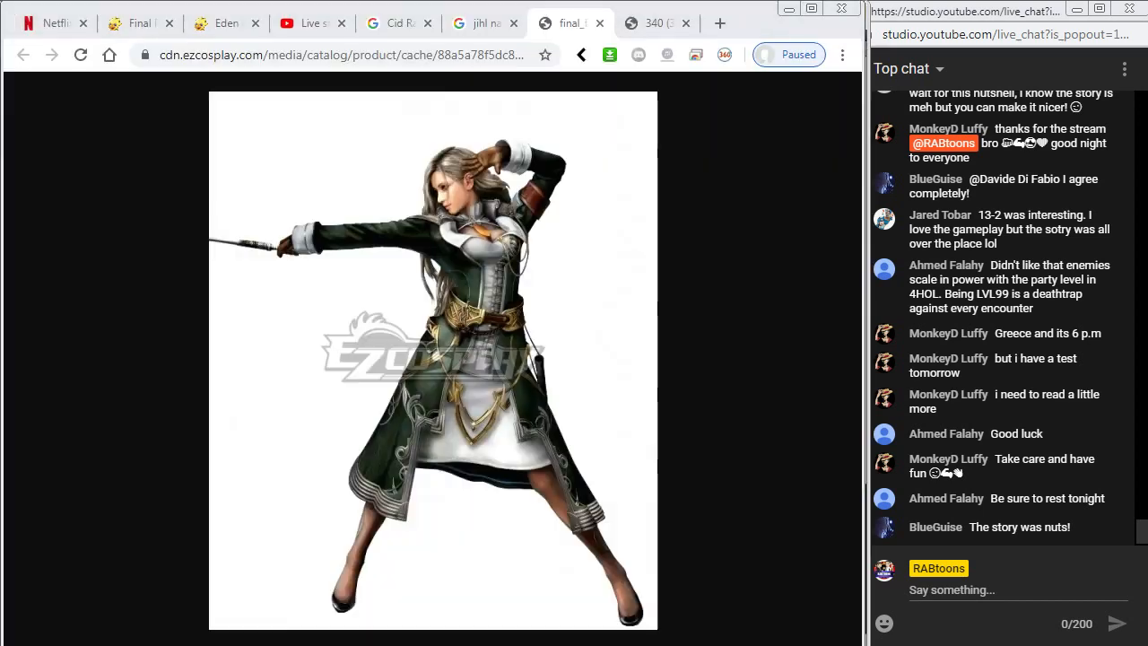
pyautogui.hotkey('alt', 'Tab')
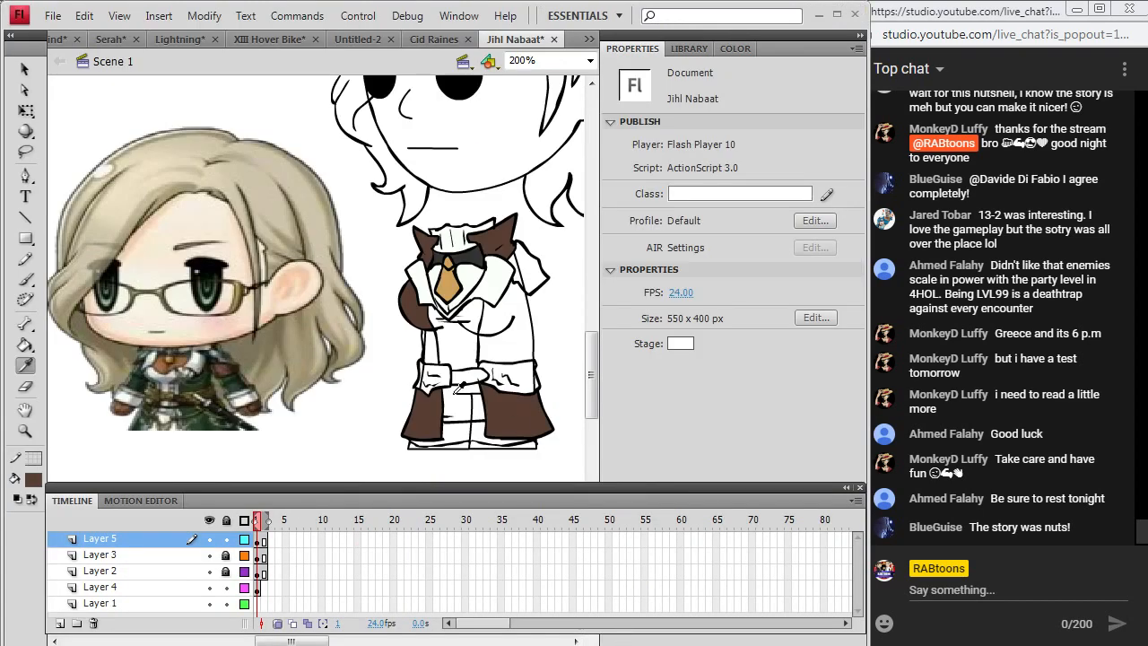
pyautogui.click(450, 285)
pyautogui.click(430, 376)
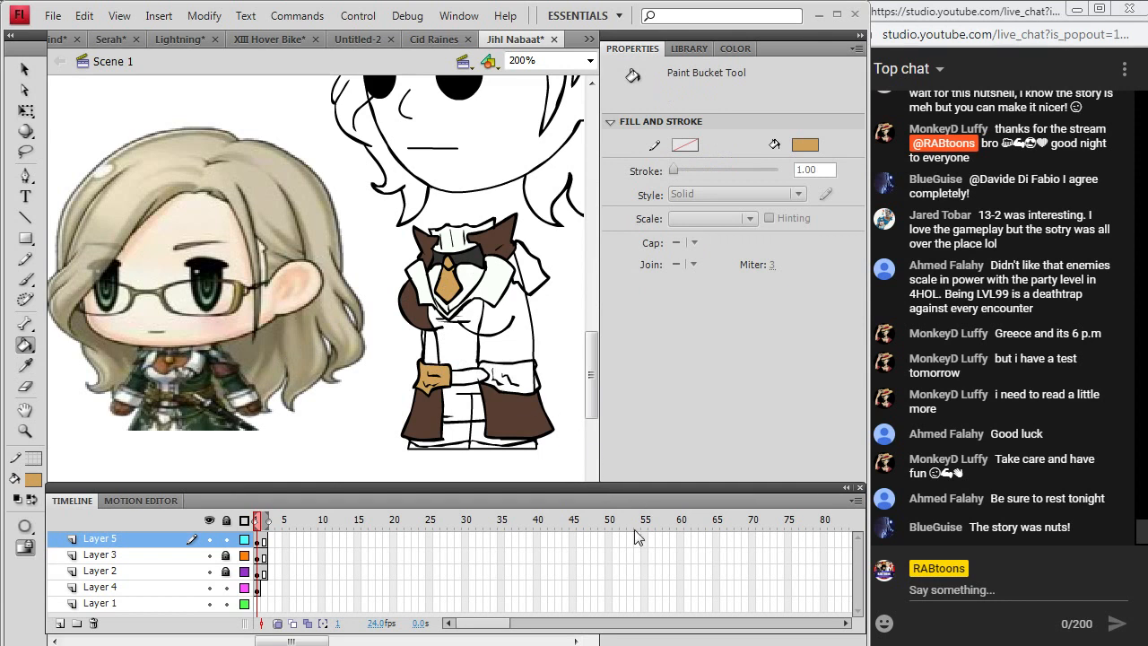
# Fill the middle belt strap with a brown sampled from the chibi and the wide right belt section with the sampled tan.
pyautogui.press('i')
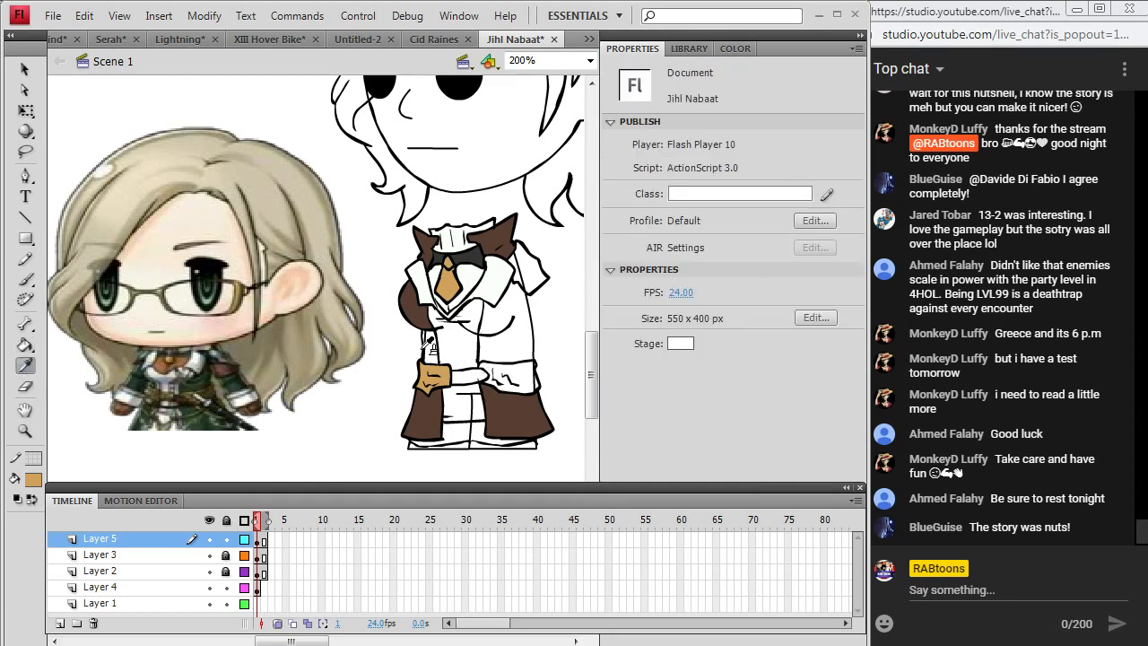
pyautogui.click(260, 405)
pyautogui.click(462, 375)
pyautogui.press('i')
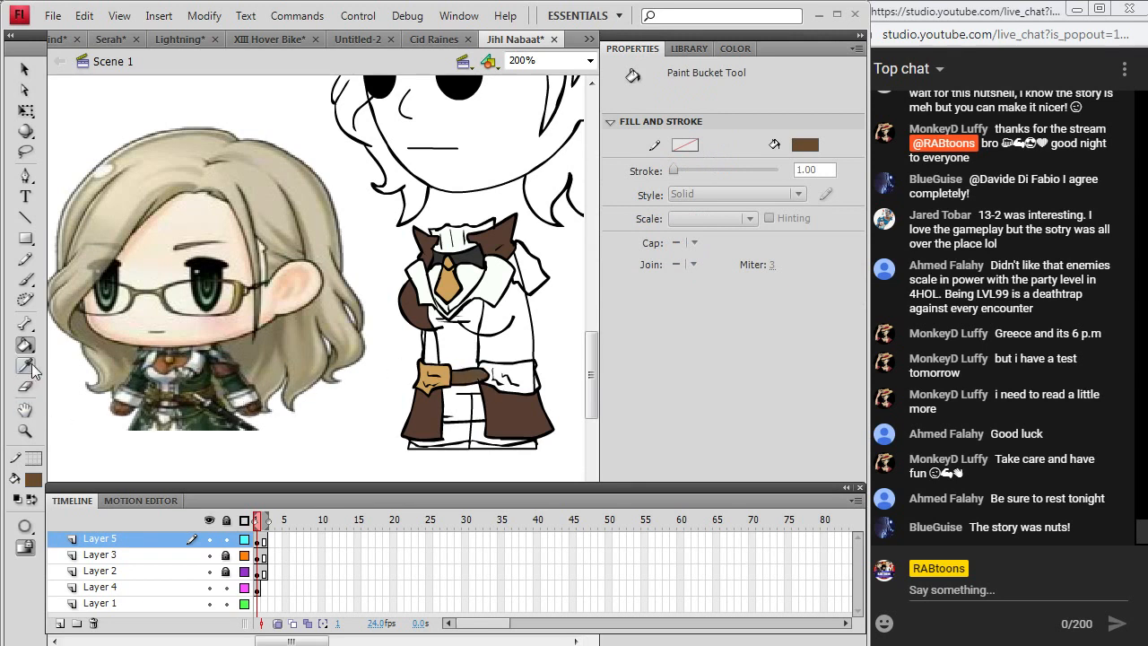
pyautogui.click(454, 384)
pyautogui.click(506, 366)
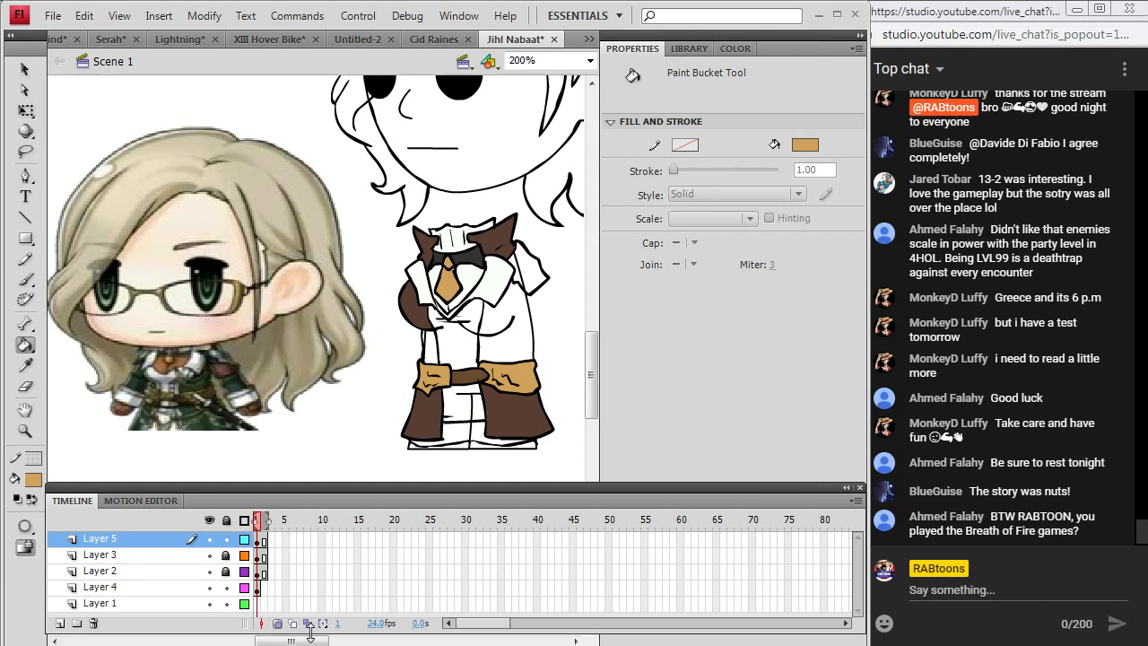
# Sample the dark brown of the coat and fill the narrow strip between the rounded shape and the belt.
pyautogui.press('i')
pyautogui.click(448, 371)
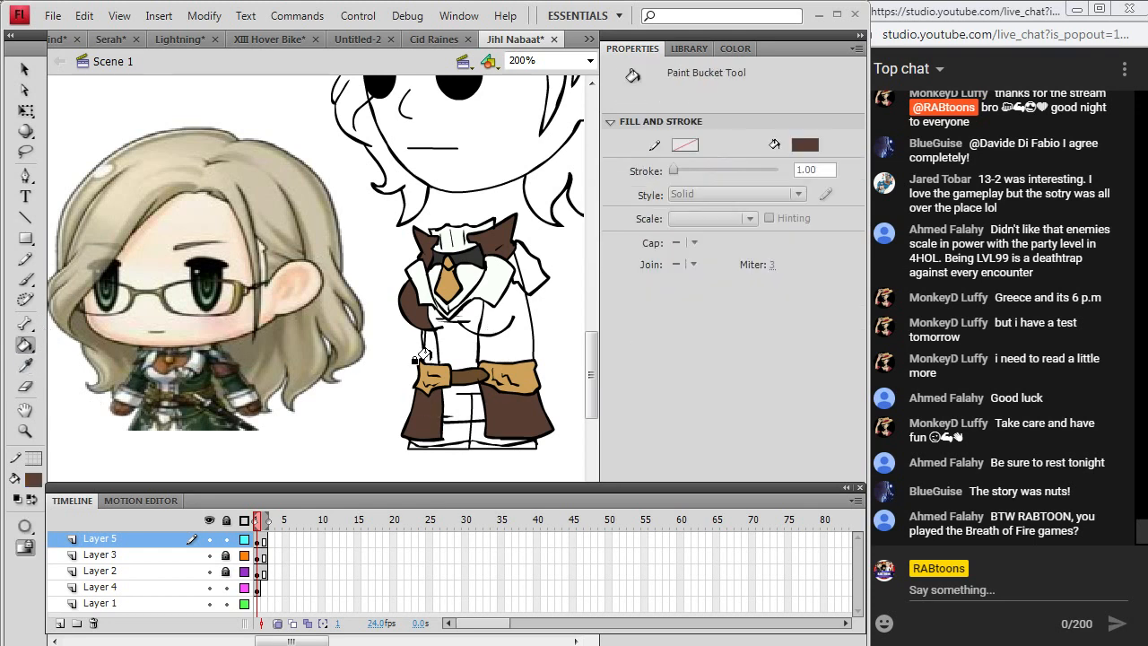
pyautogui.click(421, 356)
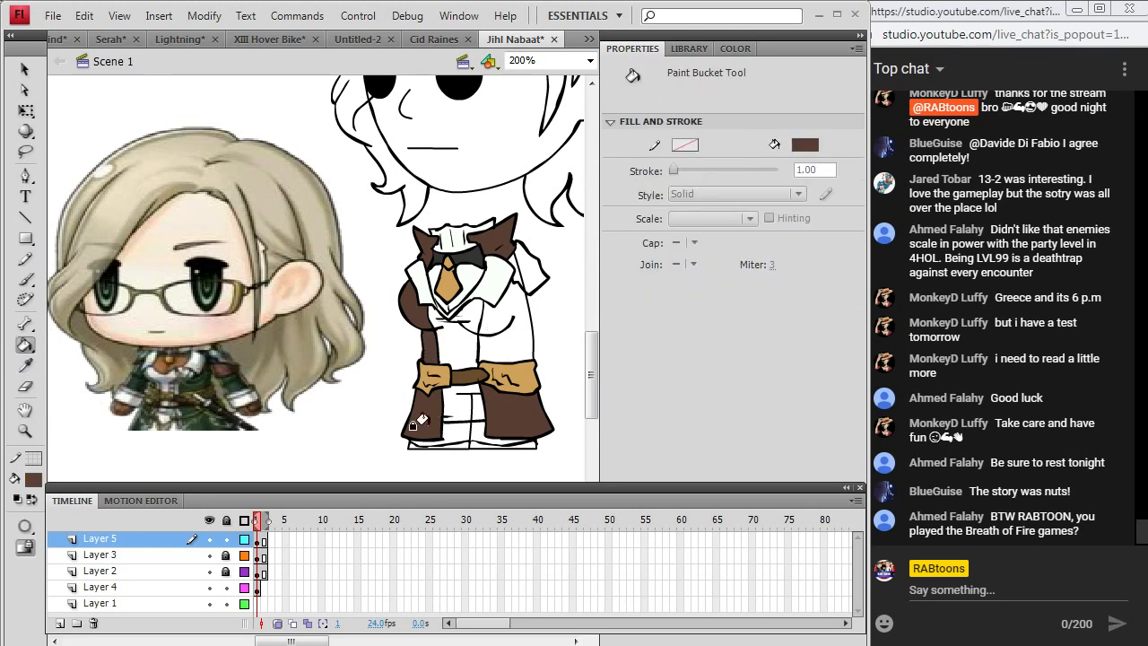
# Fill the shirt front and the panel below the belt with the sampled white, and set the fill colour to dark grey.
pyautogui.click(25, 367)
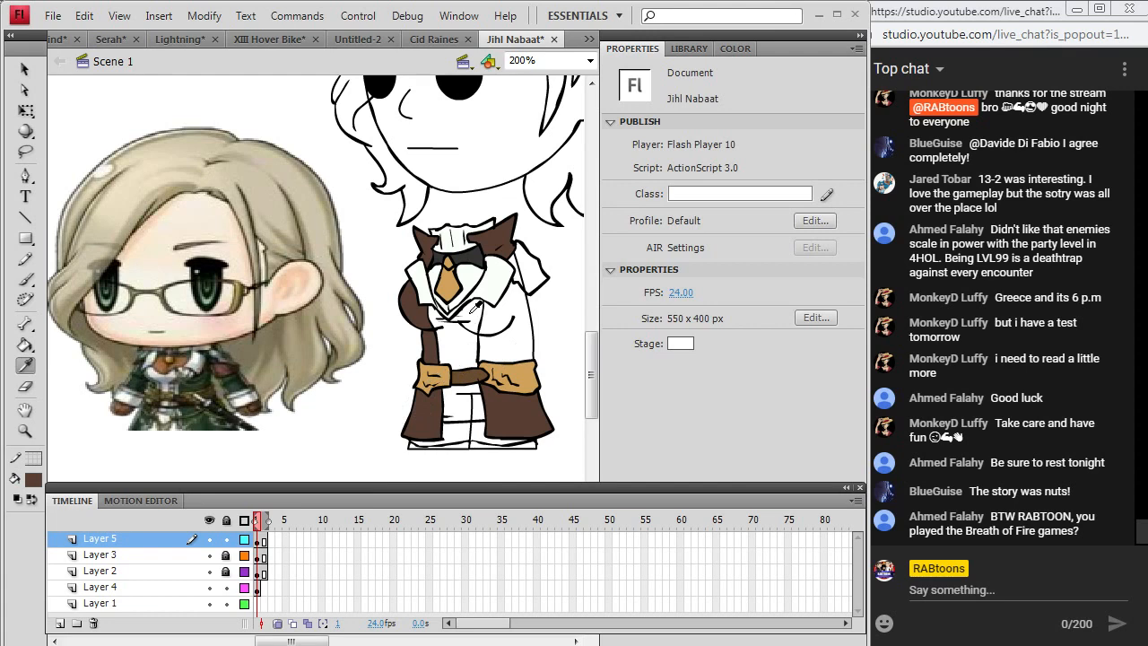
pyautogui.click(453, 285)
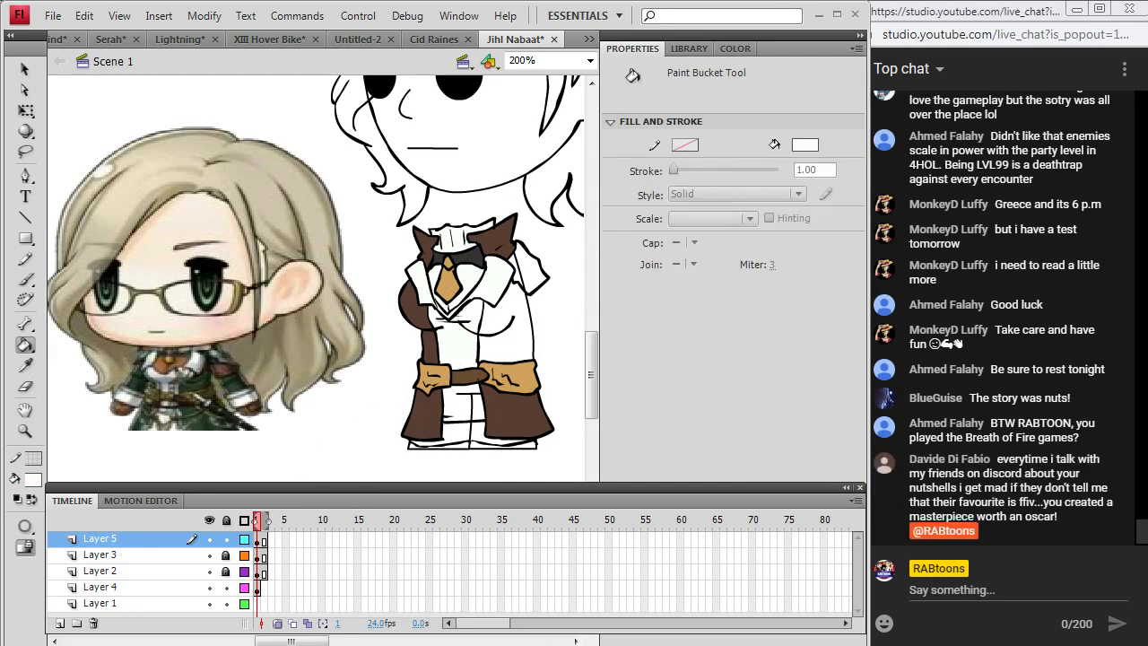
pyautogui.hotkey('alt', 'Tab')
pyautogui.hotkey('alt', 'Tab')
pyautogui.hotkey('alt', 'Tab')
pyautogui.hotkey('alt', 'Tab')
pyautogui.click(41, 484)
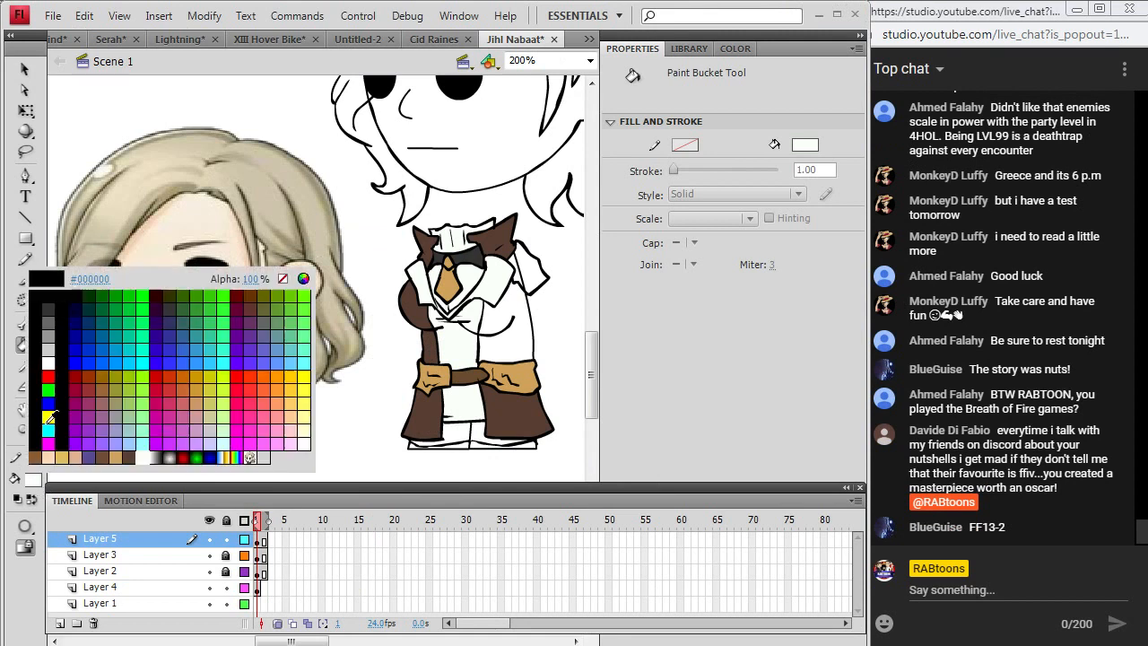
pyautogui.click(42, 309)
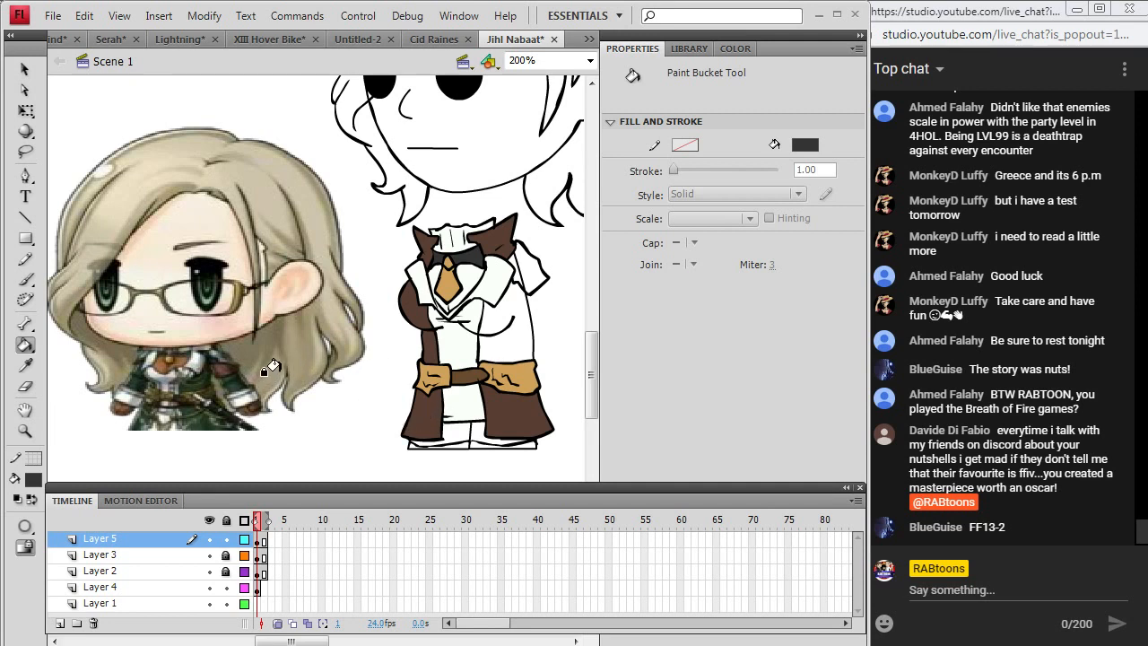
# Cut the uniform artwork from frame 1 of Layer 5, and unlock and activate Layer 2 in frame 1.
pyautogui.click(260, 541)
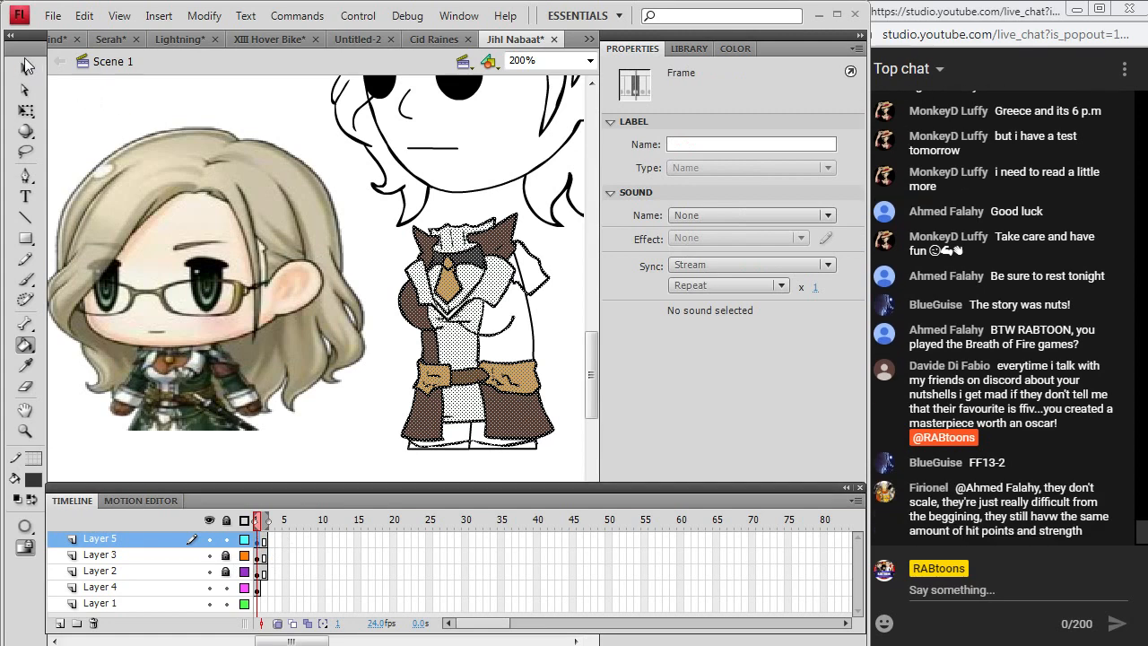
pyautogui.click(84, 15)
pyautogui.click(50, 83)
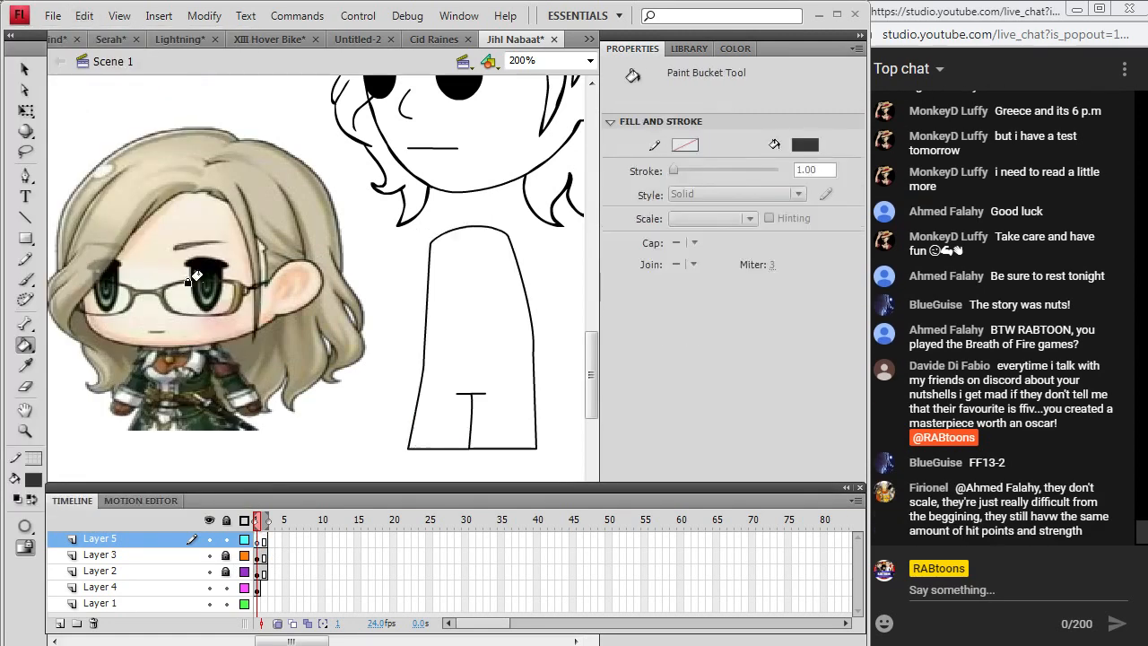
pyautogui.click(257, 587)
pyautogui.click(259, 571)
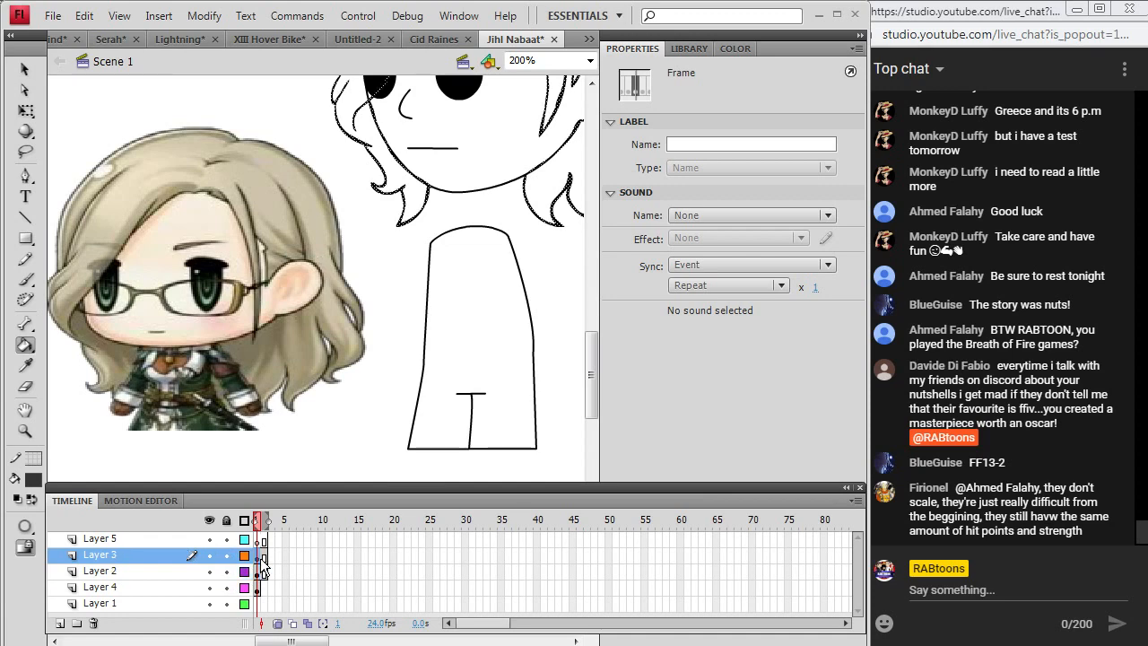
pyautogui.hotkey('ctrl', 'shift', 'v')
pyautogui.click(58, 39)
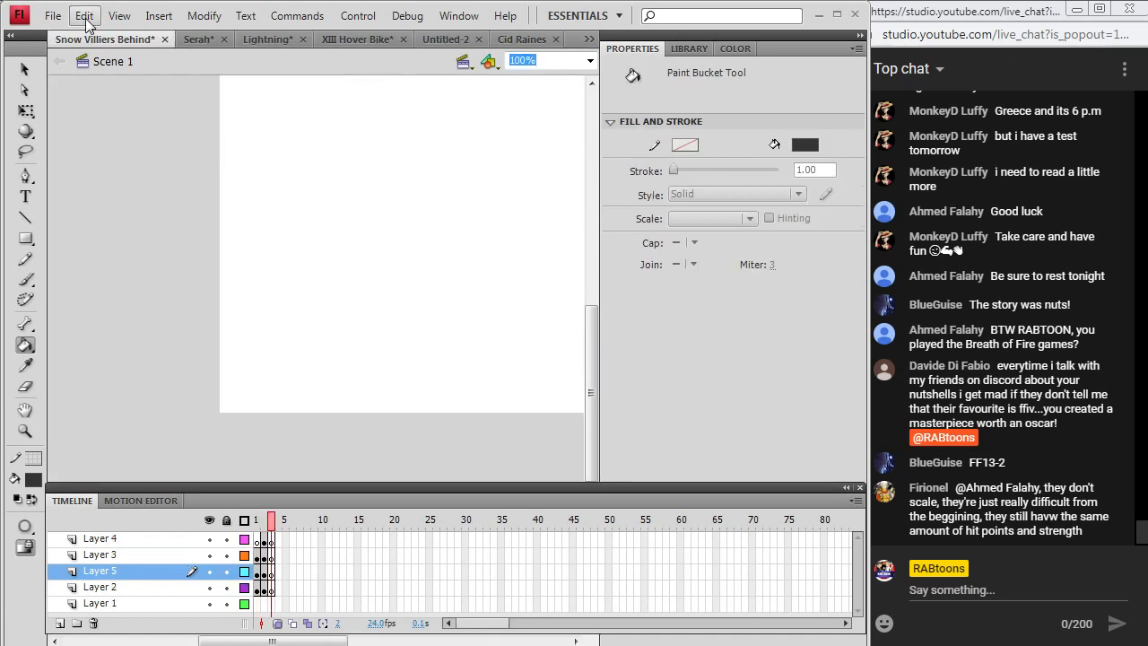
pyautogui.click(84, 15)
pyautogui.click(119, 16)
pyautogui.click(535, 40)
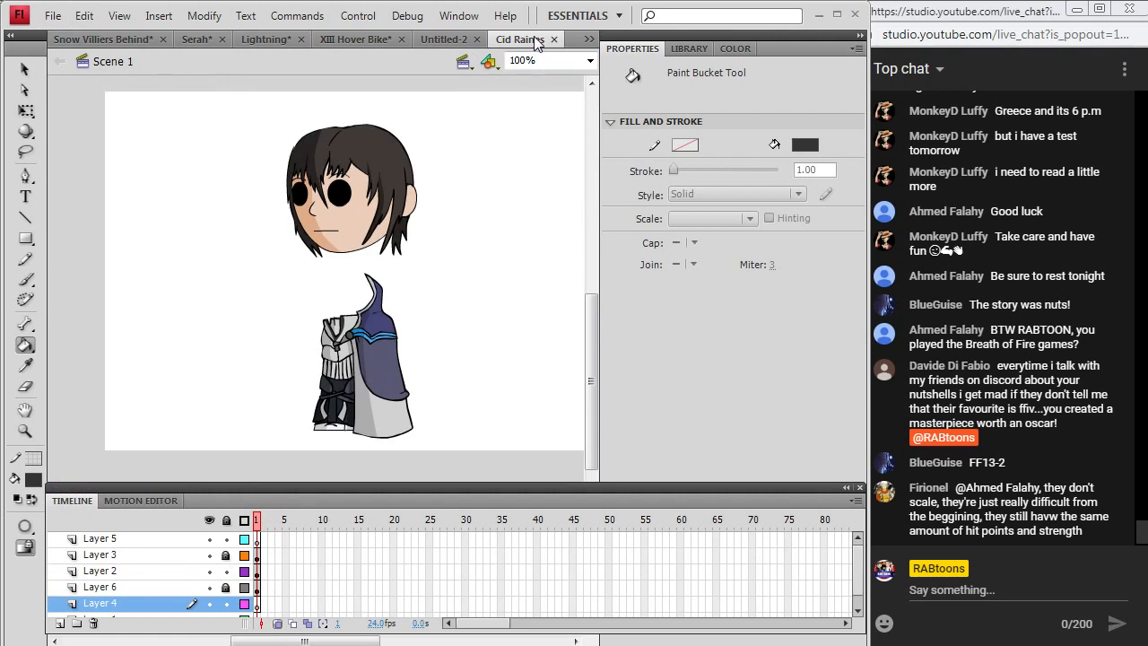
pyautogui.click(585, 39)
pyautogui.click(655, 226)
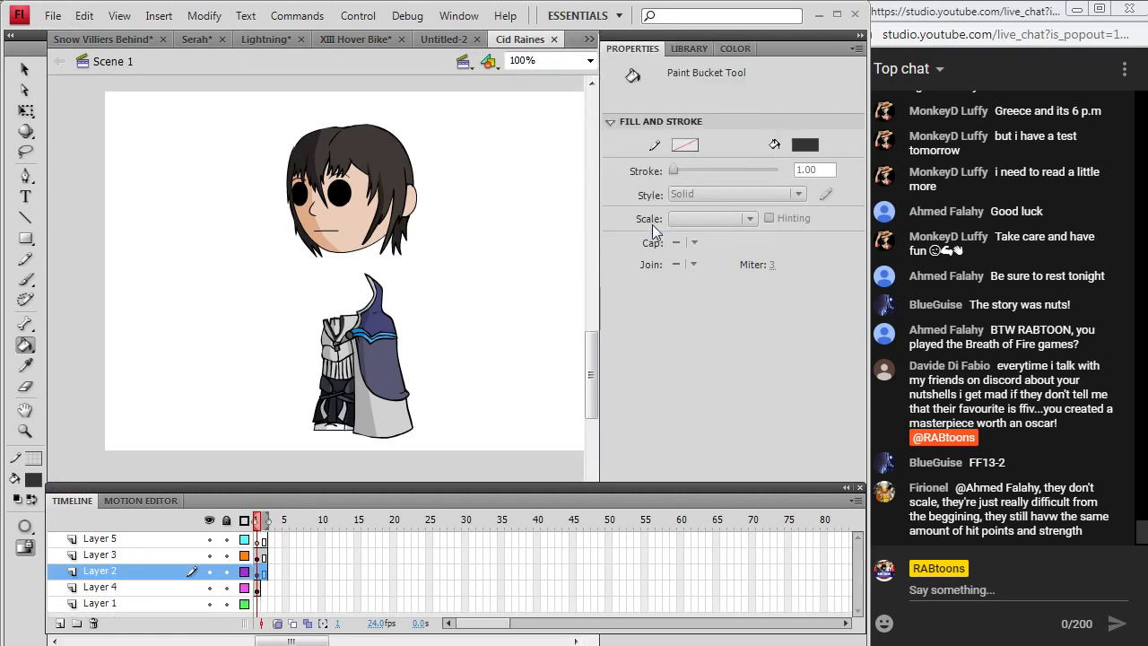
# Paste the cut uniform artwork in place into frame 1 of Layer 2.
pyautogui.click(84, 15)
pyautogui.click(90, 135)
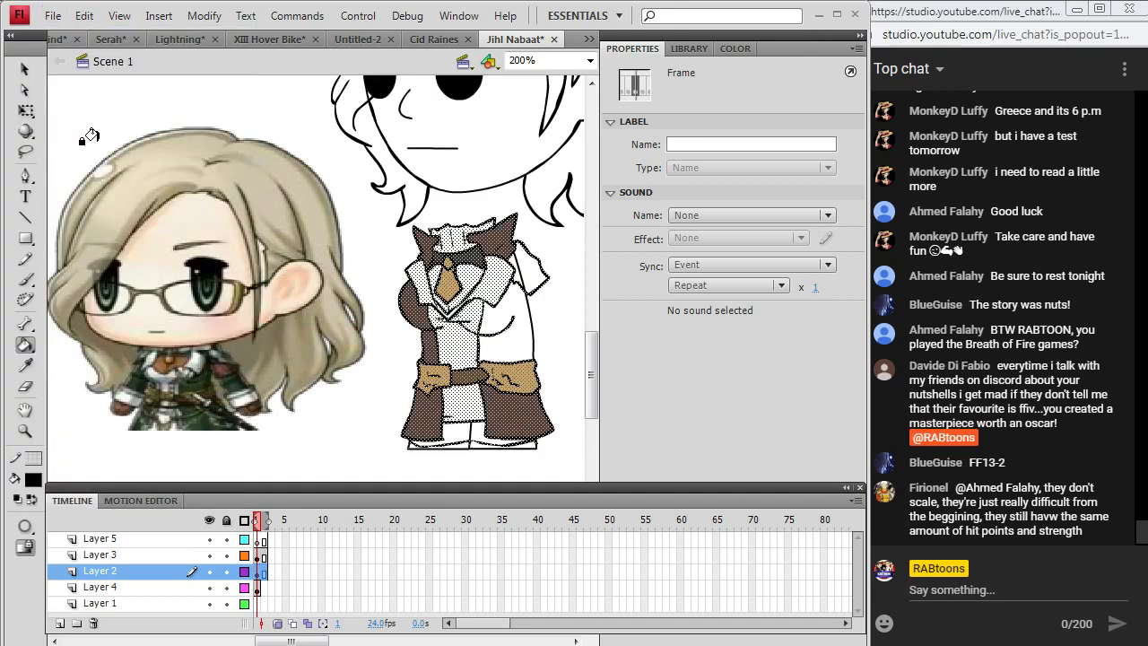
# Select the chibi reference bitmap on Layer 4 and delete it.
pyautogui.click(25, 69)
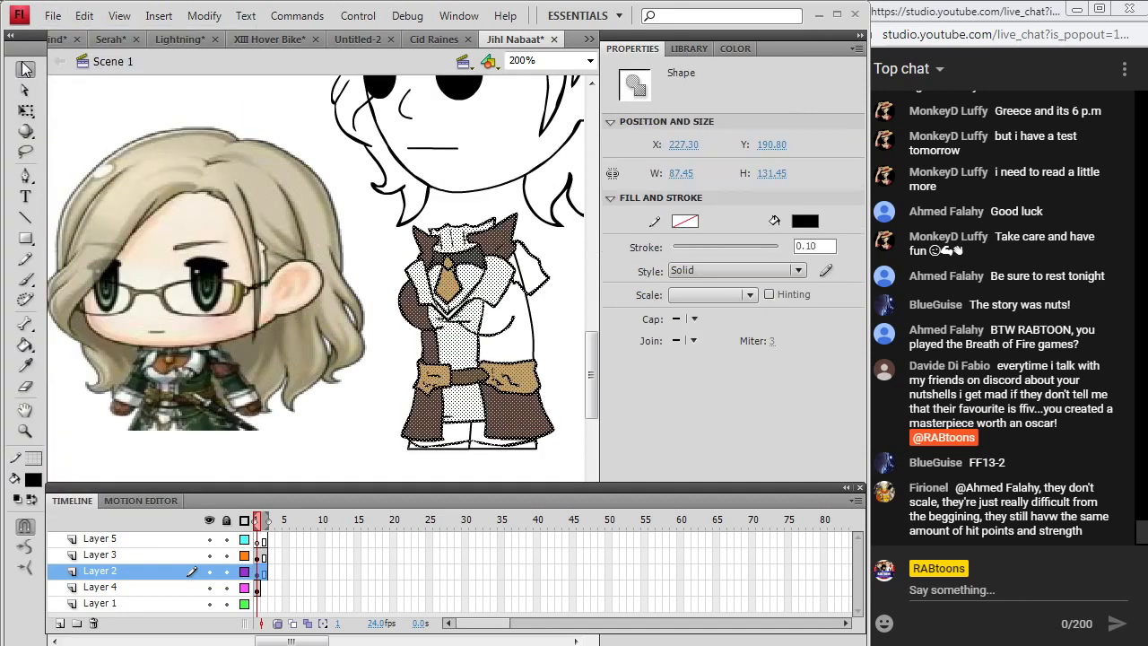
pyautogui.click(377, 219)
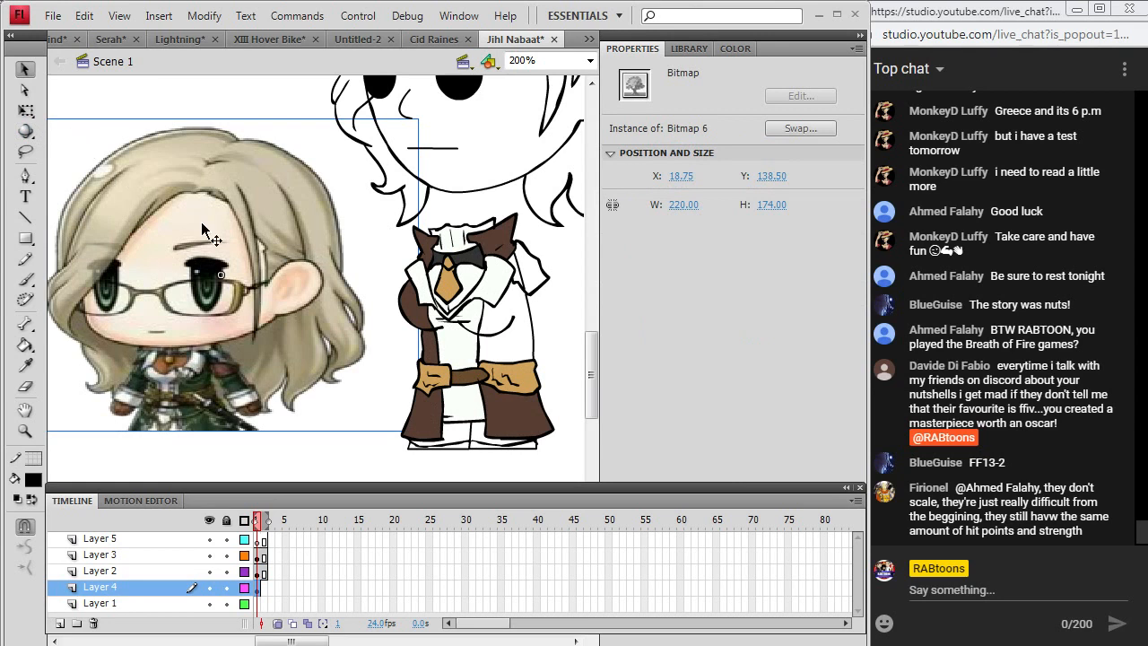
pyautogui.moveTo(202, 231); pyautogui.dragTo(139, 220)
pyautogui.press('Delete')
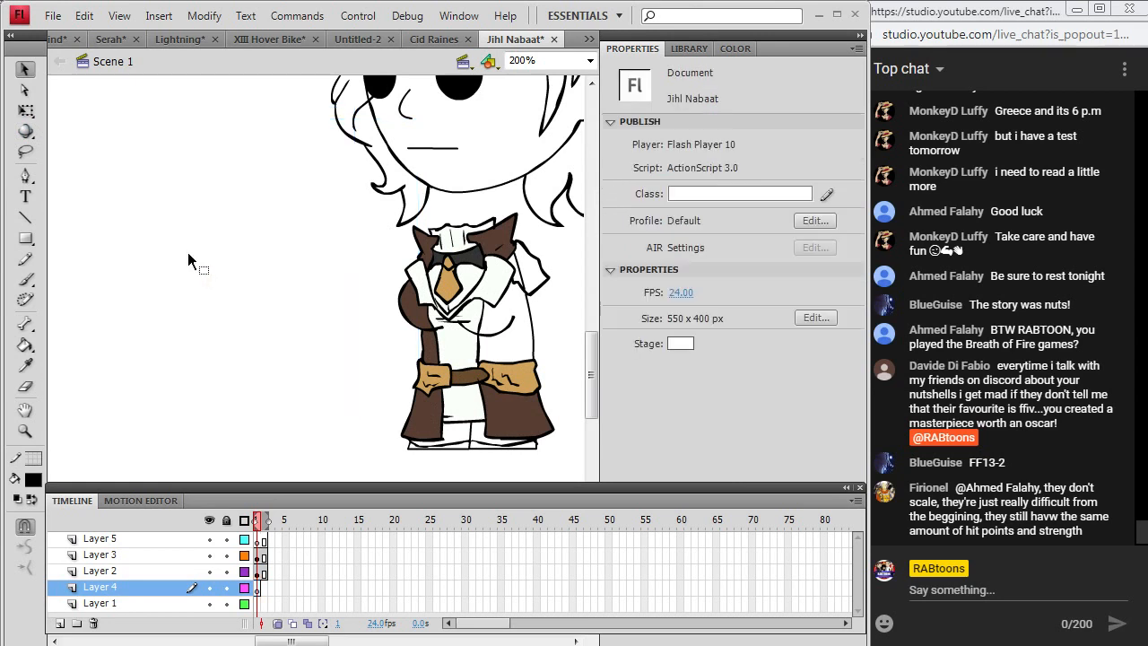
# Lasso the whole body and uniform artwork below the head and cut it from Layer 2.
pyautogui.press('l')
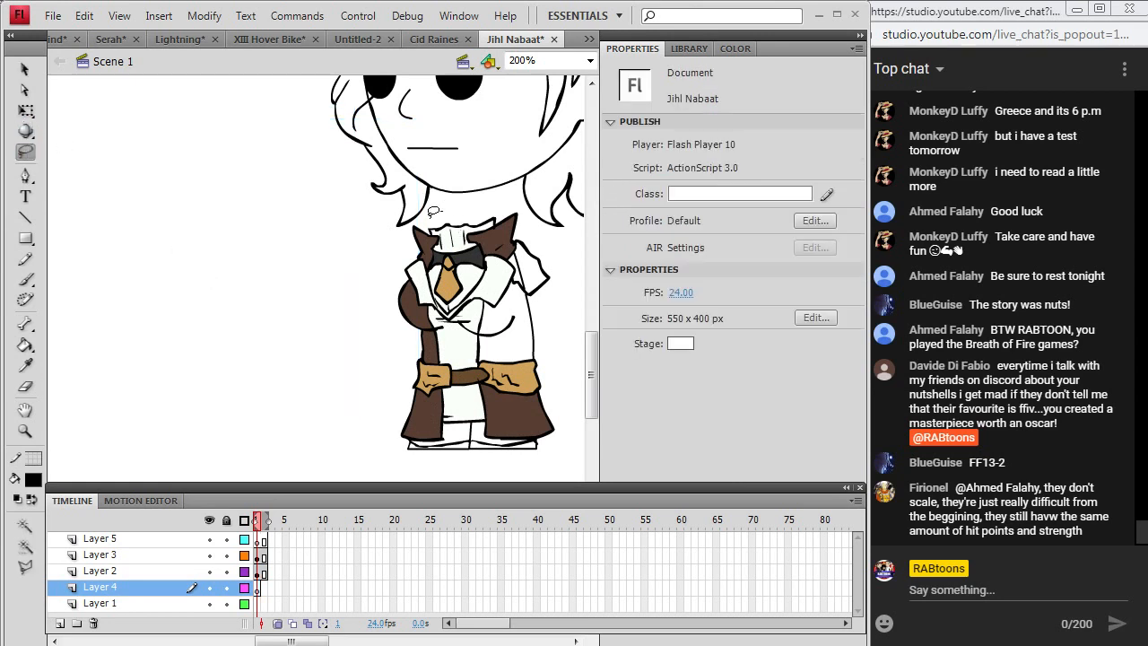
pyautogui.moveTo(414, 219); pyautogui.dragTo(357, 363)
pyautogui.moveTo(370, 458)
pyautogui.mouseDown()
pyautogui.moveTo(544, 448)
pyautogui.moveTo(573, 433)
pyautogui.moveTo(575, 367)
pyautogui.mouseUp()
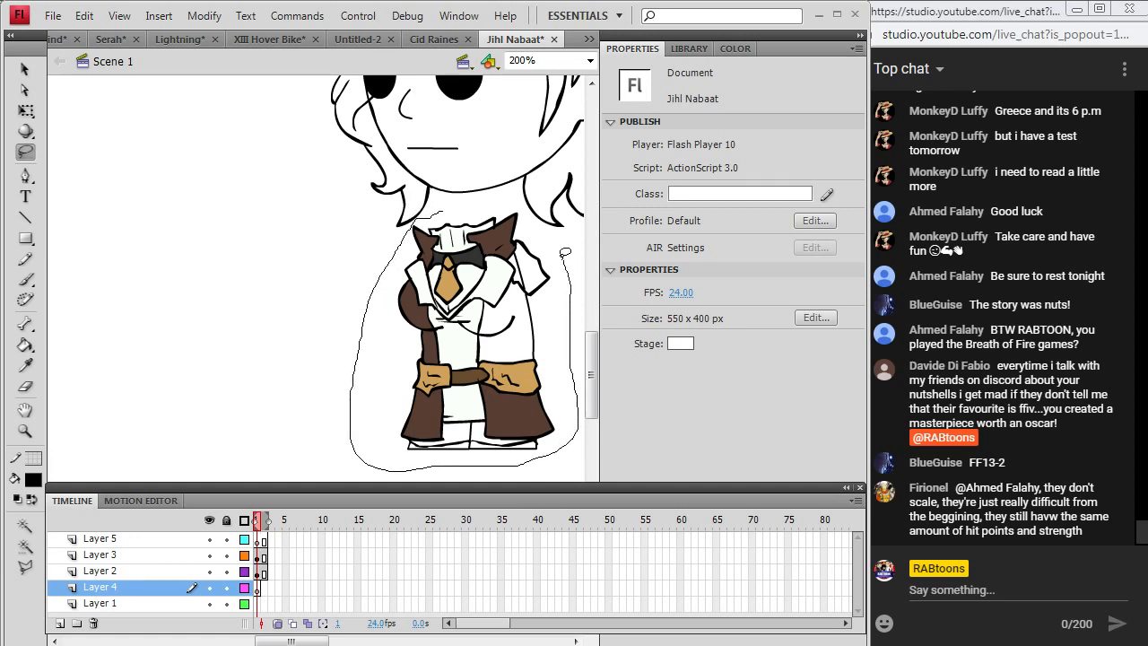
pyautogui.moveTo(442, 207); pyautogui.dragTo(440, 209)
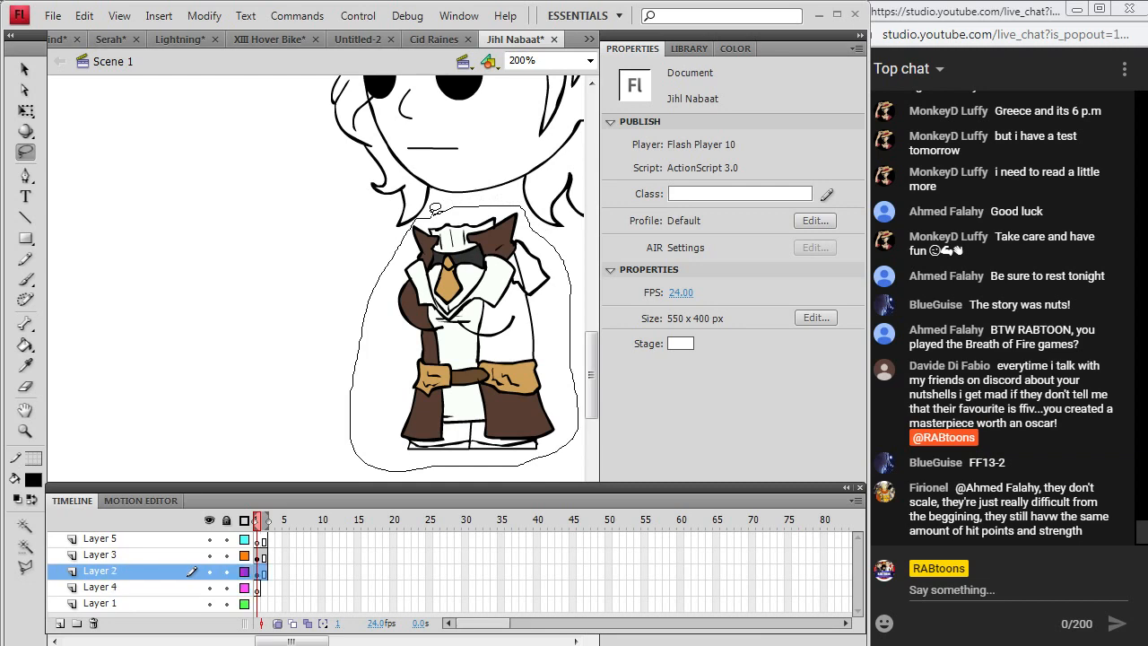
pyautogui.click(84, 15)
pyautogui.click(75, 83)
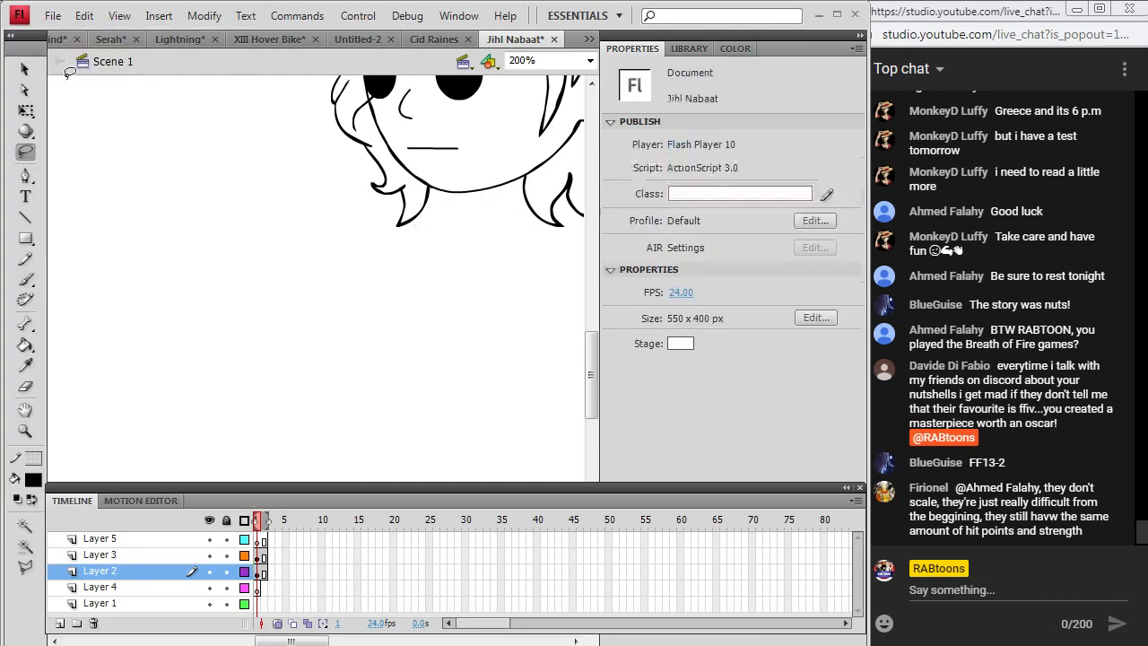
# Paste the cut body artwork in place into frame 1 of Layer 4, and extend that layer to frame 2.
pyautogui.click(258, 588)
pyautogui.click(85, 16)
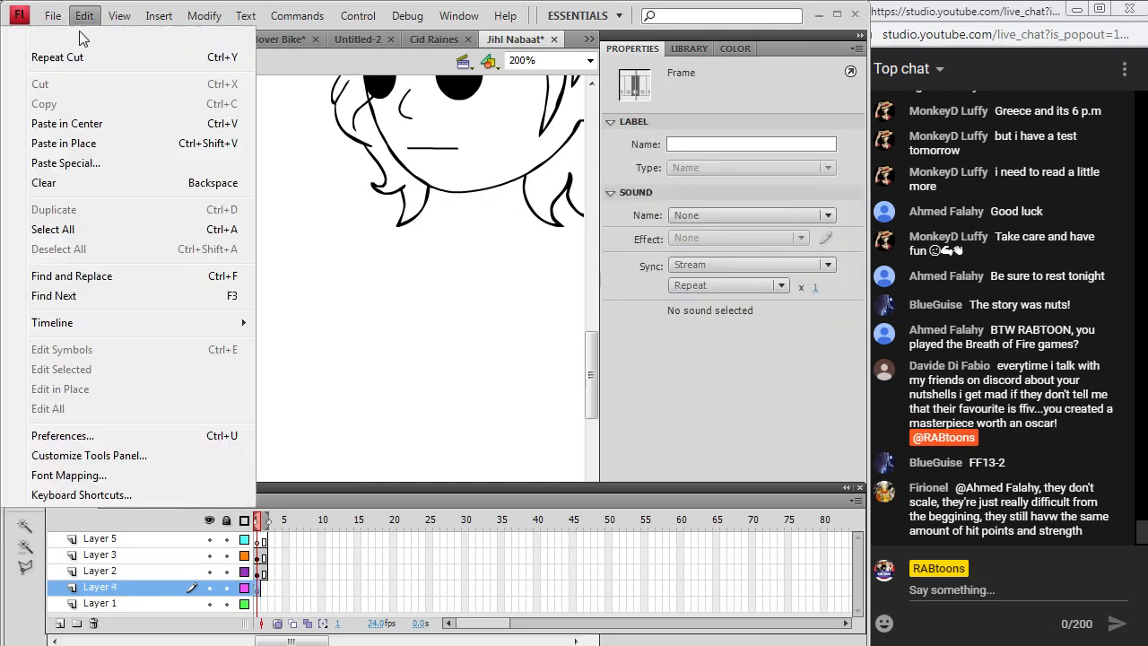
pyautogui.click(93, 120)
pyautogui.rightClick(266, 589)
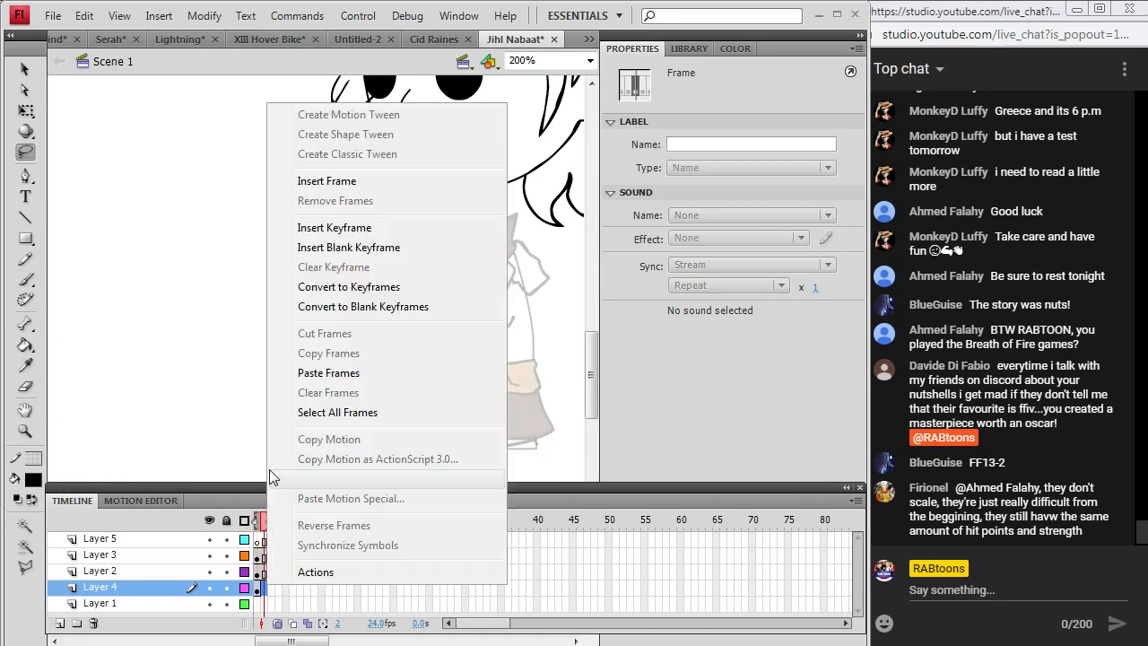
pyautogui.click(287, 184)
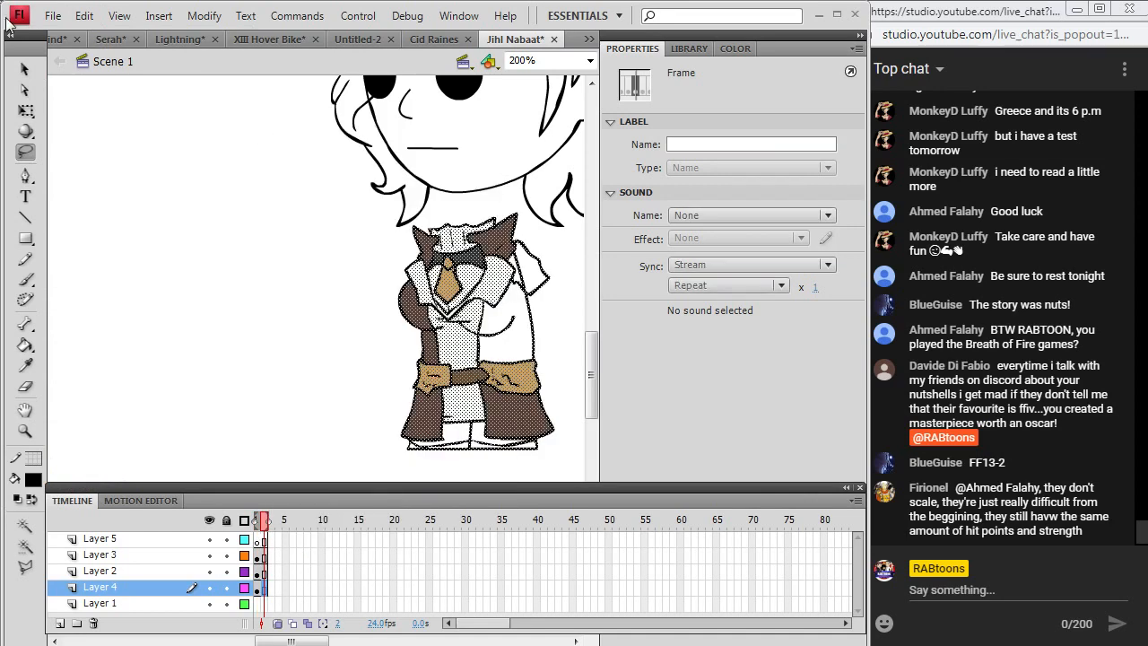
# Save the Jihl Nabaat document.
pyautogui.click(53, 15)
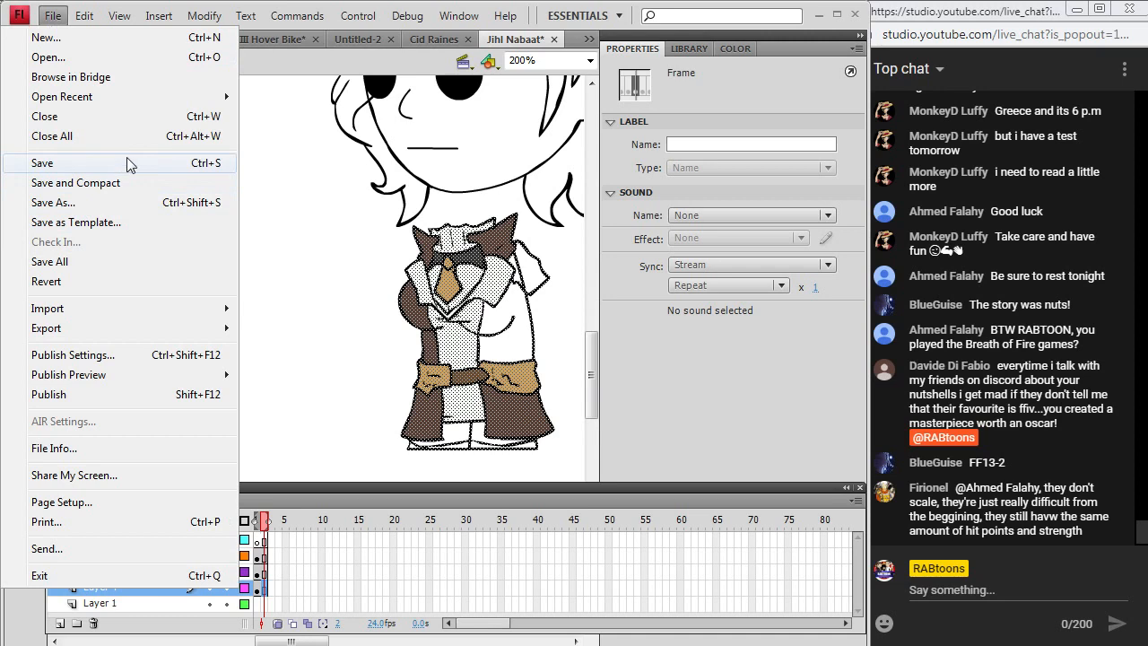
pyautogui.click(57, 162)
pyautogui.moveTo(291, 640); pyautogui.dragTo(312, 640)
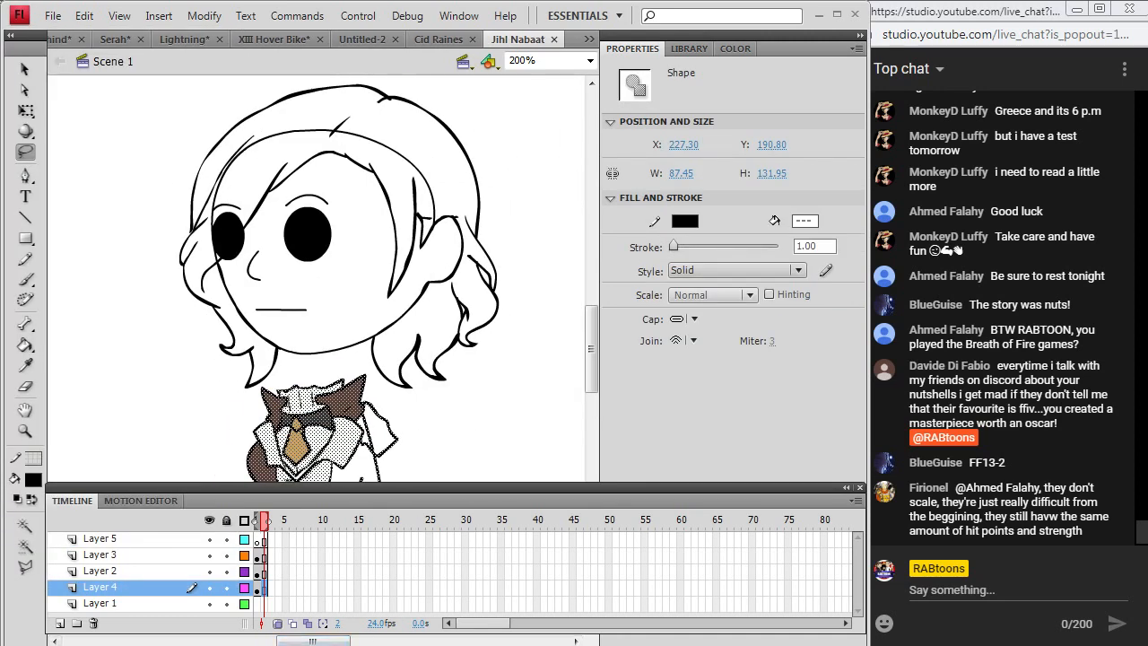
# Switch to Chrome and open the Pinterest illustration of Jihl Nabaat wearing glasses as an image in a new tab.
pyautogui.hotkey('alt', 'Tab')
pyautogui.click(654, 23)
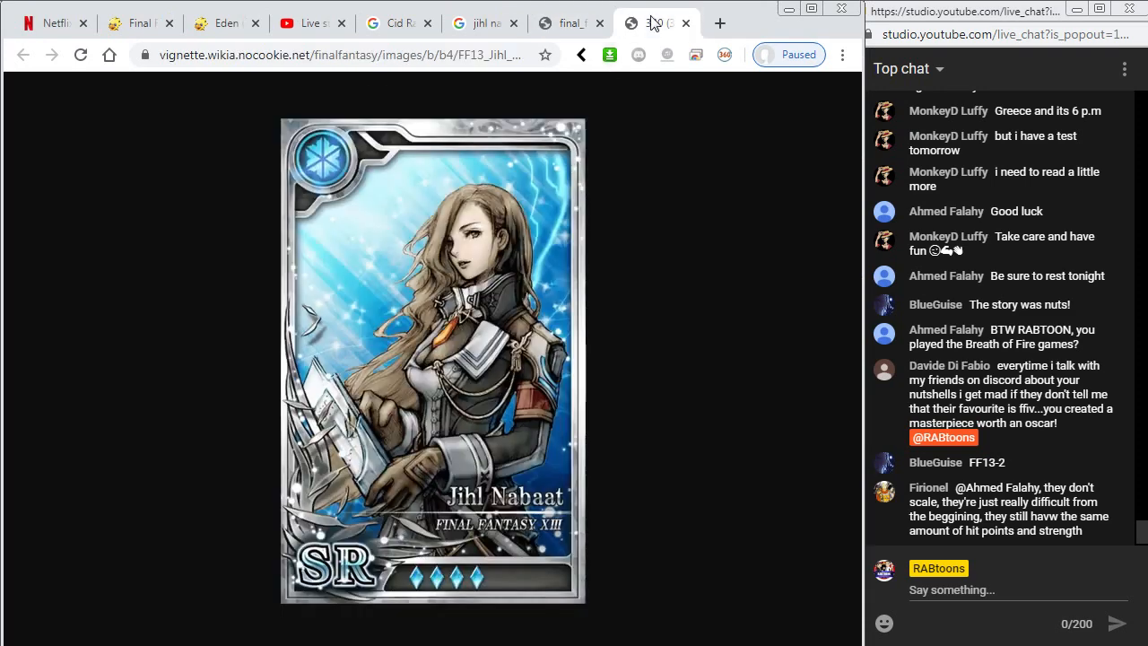
pyautogui.click(561, 23)
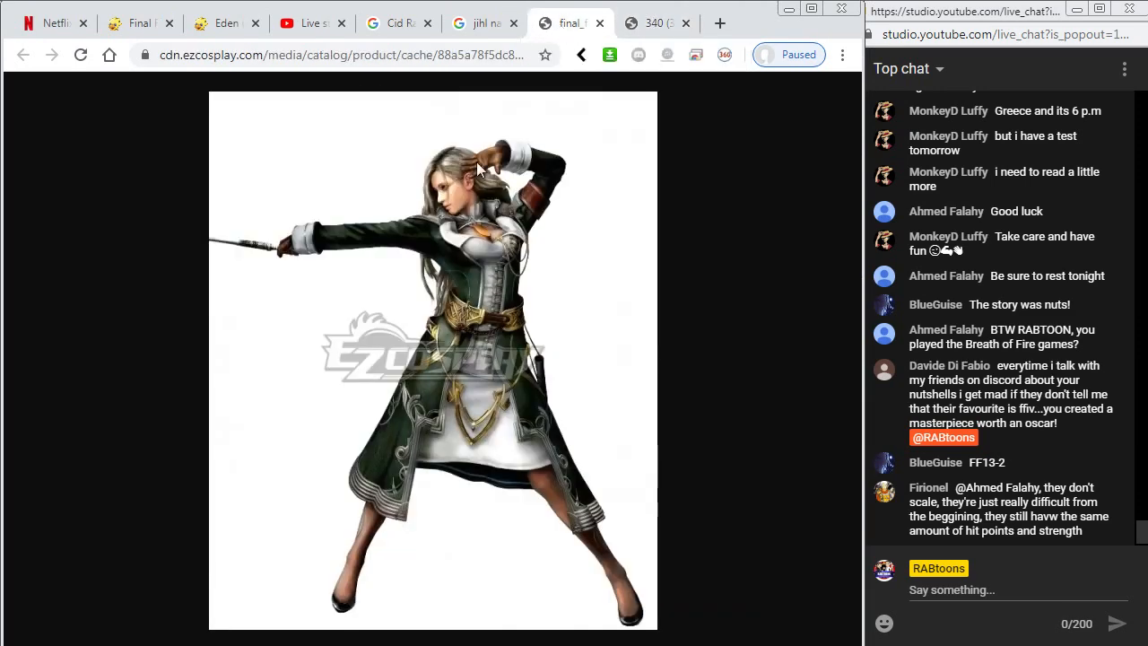
pyautogui.click(483, 23)
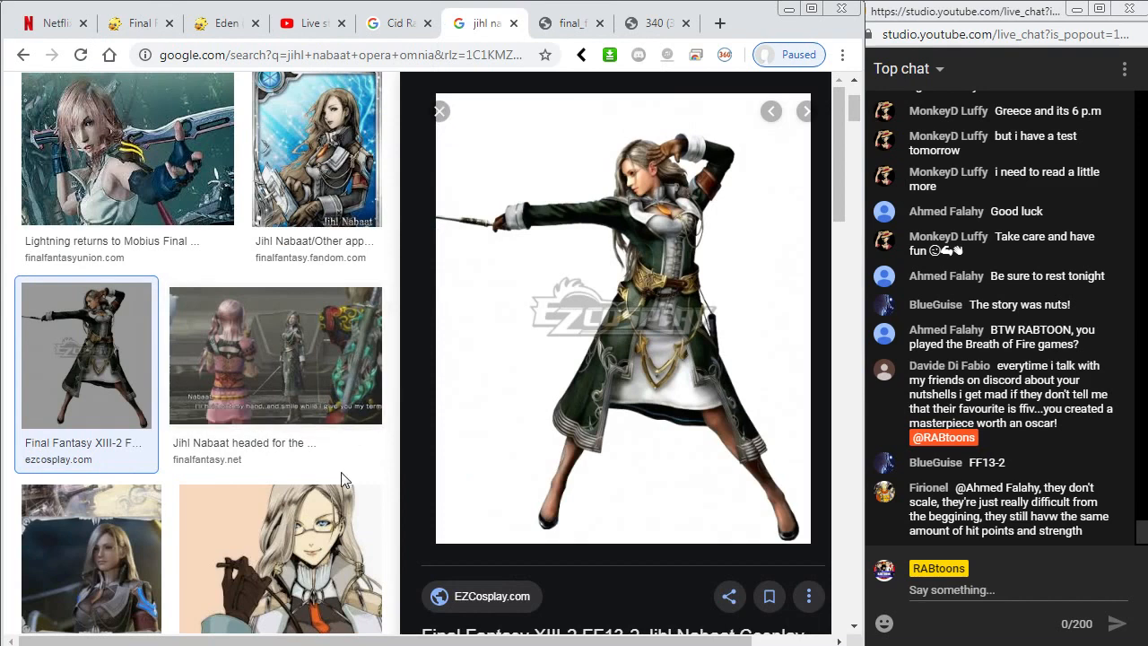
pyautogui.click(321, 545)
pyautogui.rightClick(710, 239)
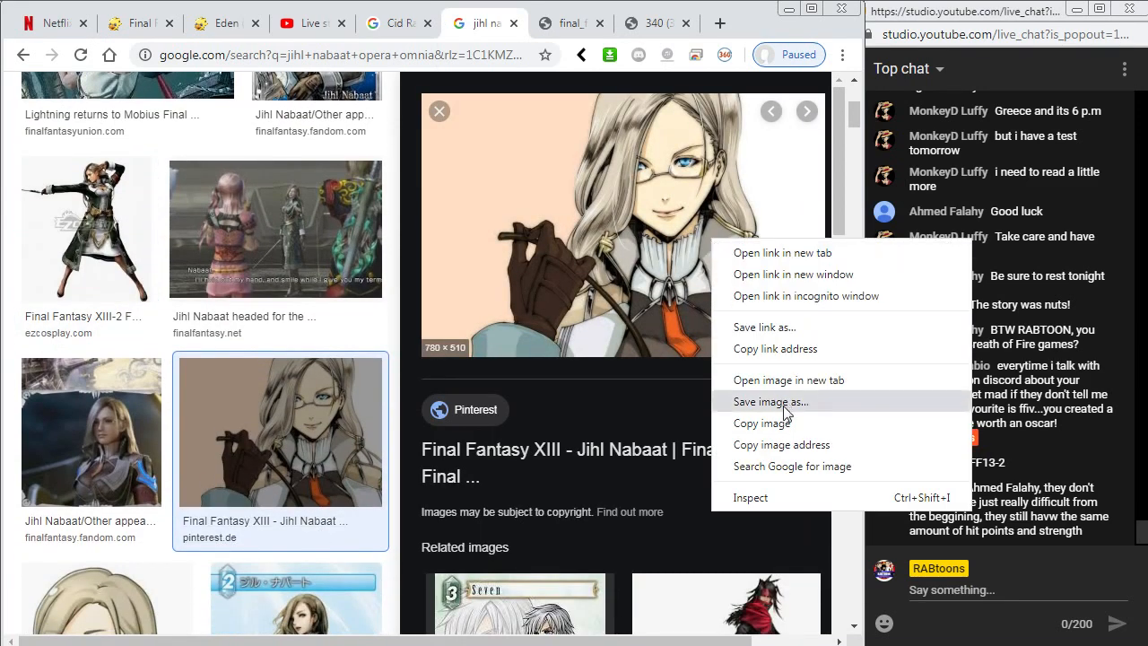
pyautogui.click(787, 380)
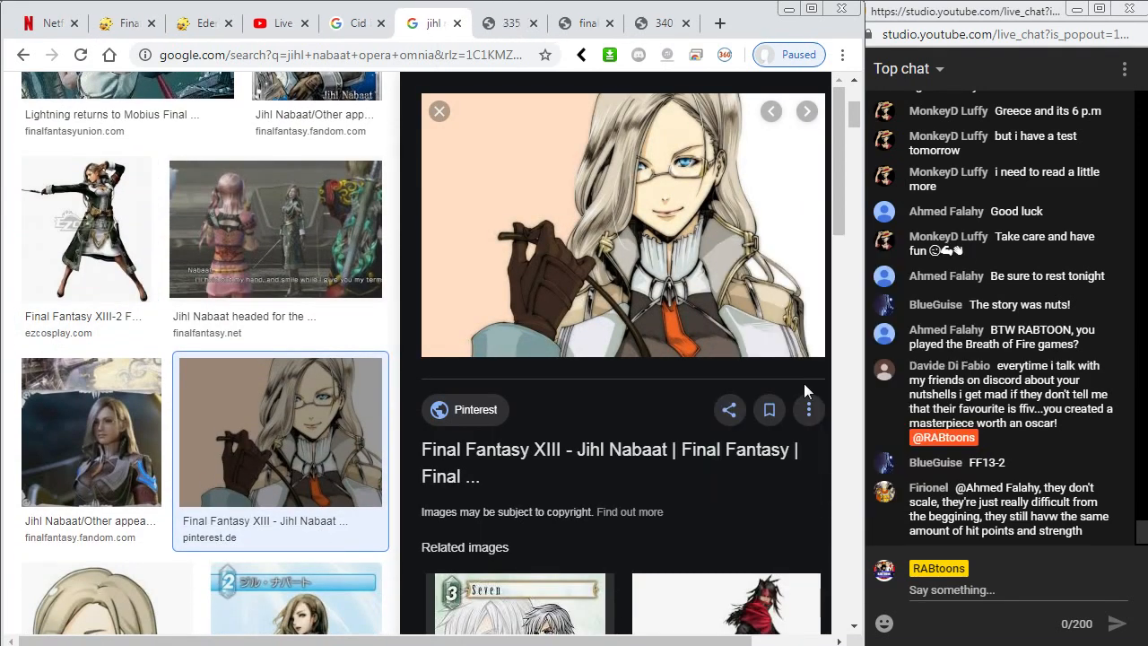
pyautogui.click(511, 24)
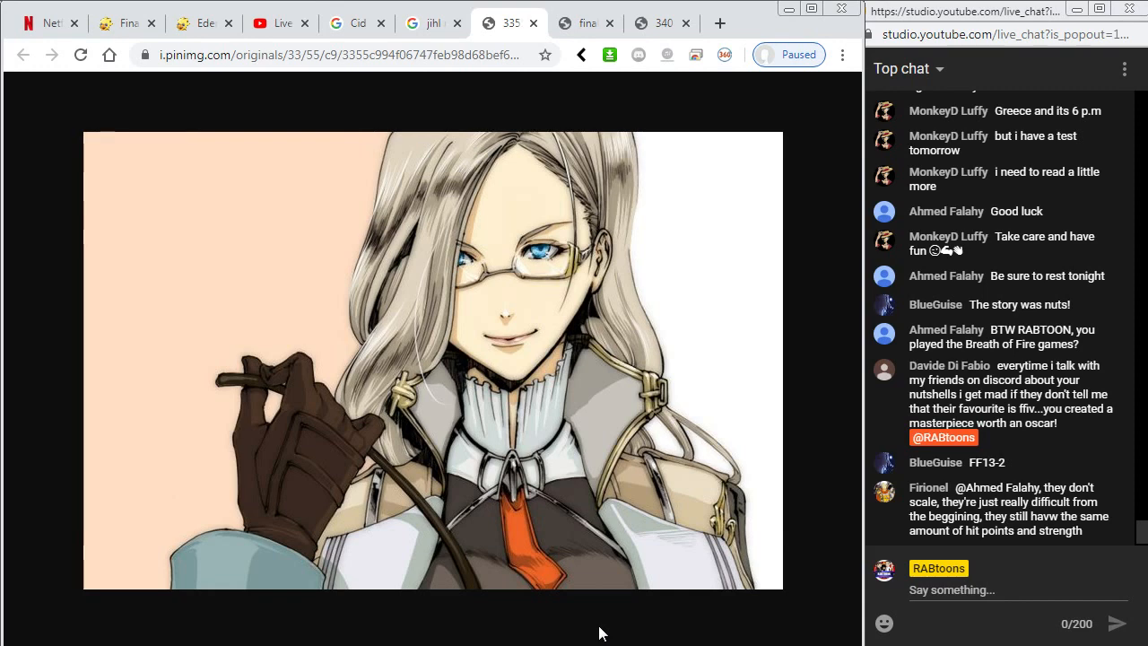
# Return to Flash, activate frame 2 of Layer 5 and choose the Brush tool with the black fill.
pyautogui.hotkey('alt', 'Tab')
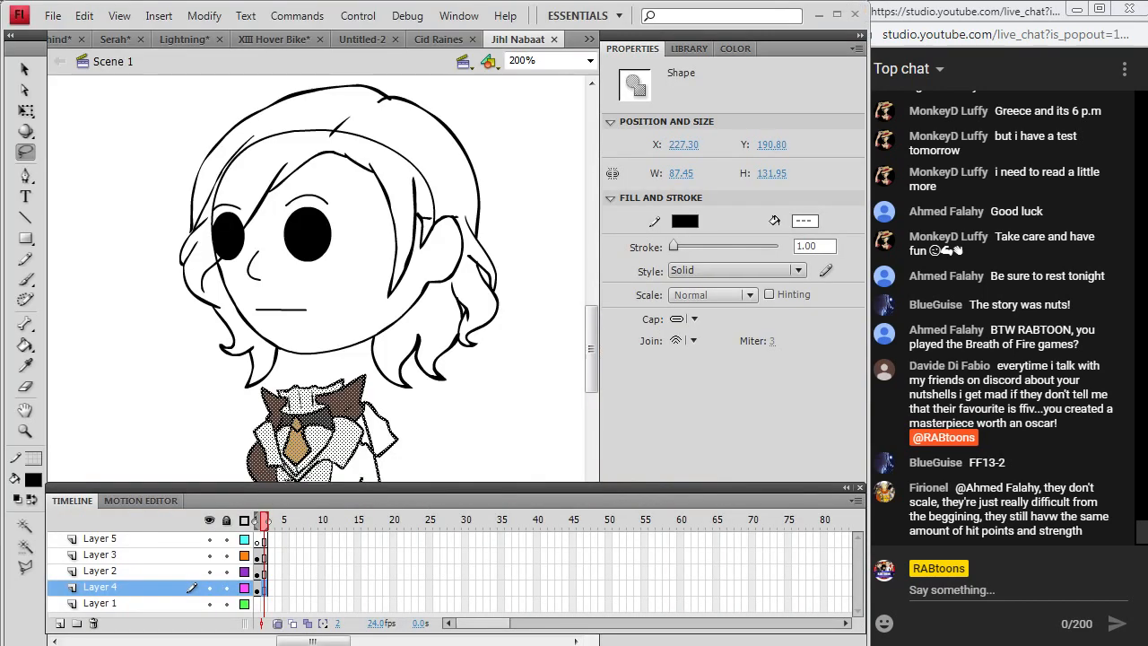
pyautogui.hotkey('alt', 'Tab')
pyautogui.hotkey('alt', 'Tab')
pyautogui.hotkey('alt', 'Tab')
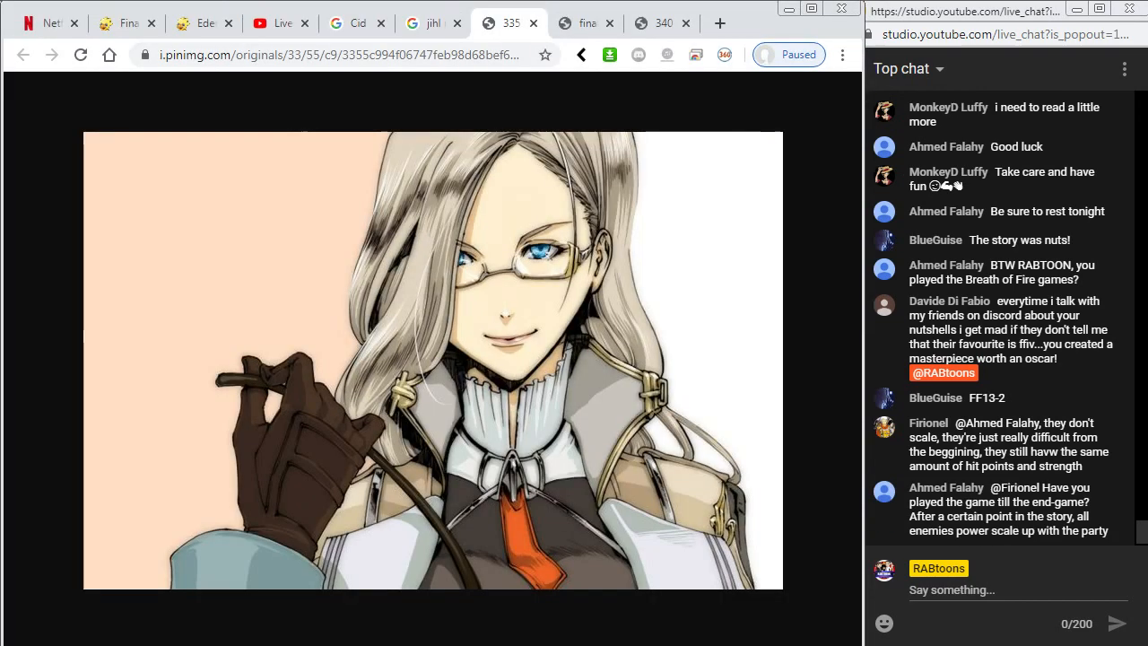
pyautogui.hotkey('alt', 'Tab')
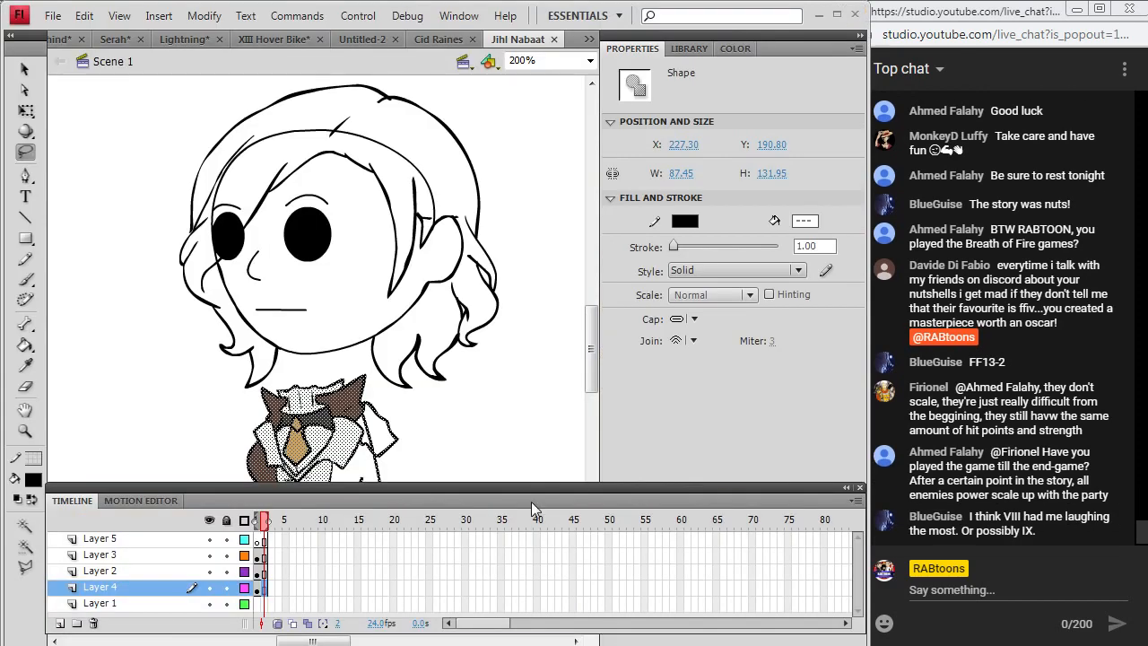
pyautogui.click(265, 539)
pyautogui.click(26, 280)
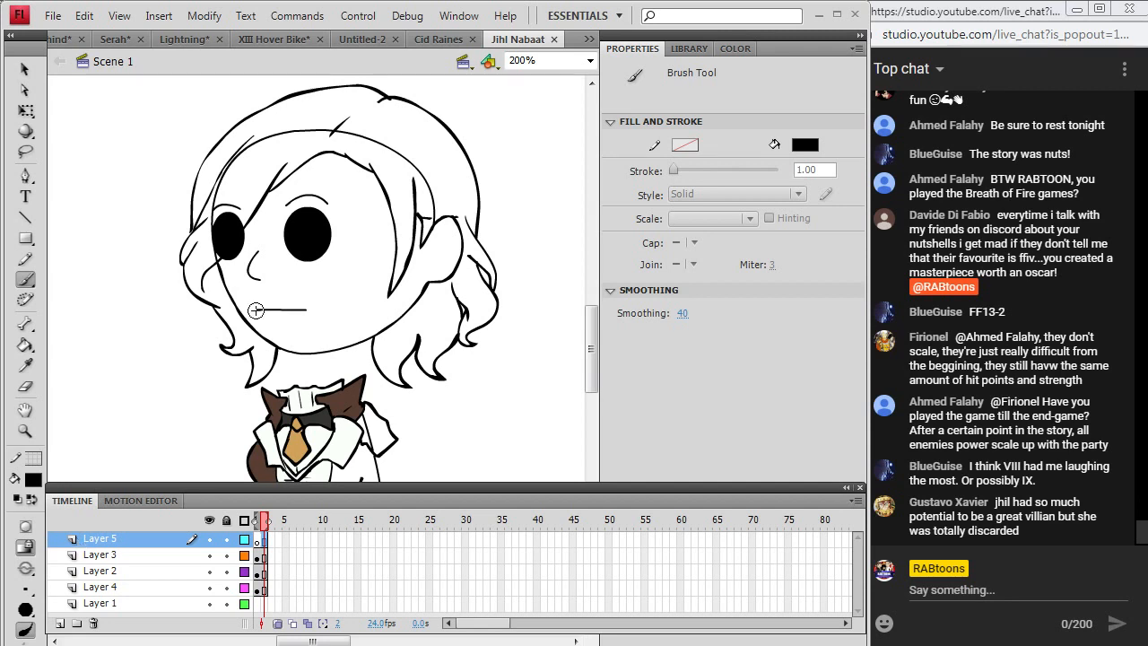
pyautogui.click(262, 541)
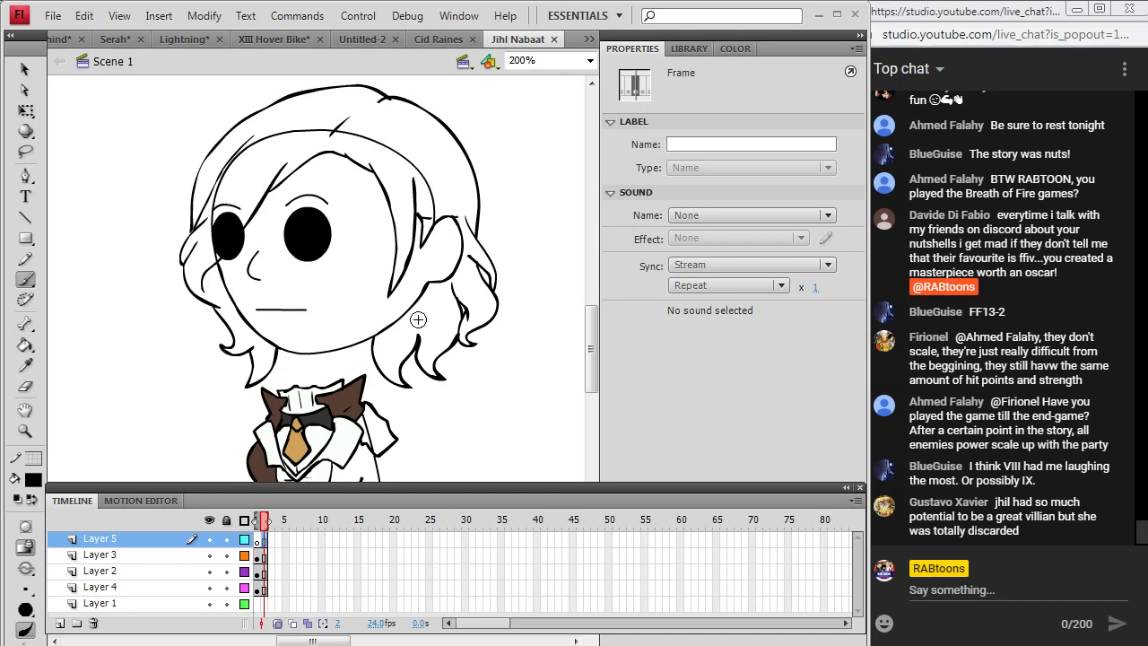
# Brush the bridge of the glasses and the rim around the larger eye in black on Layer 5, following the reference illustration.
pyautogui.hotkey('alt', 'Tab')
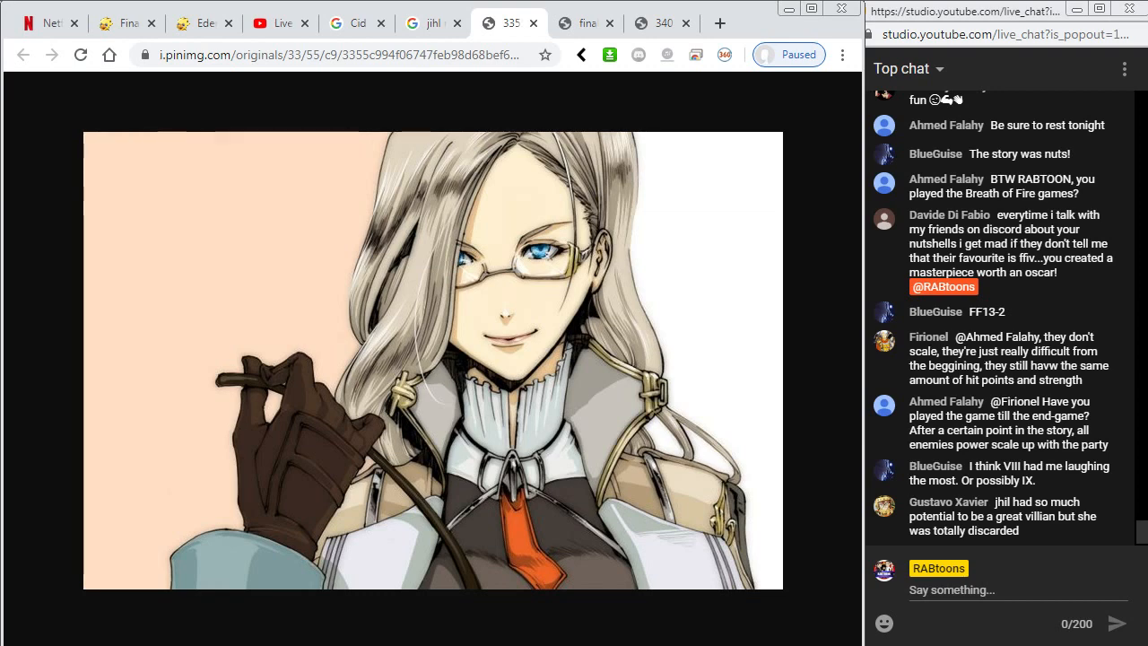
pyautogui.hotkey('alt', 'Tab')
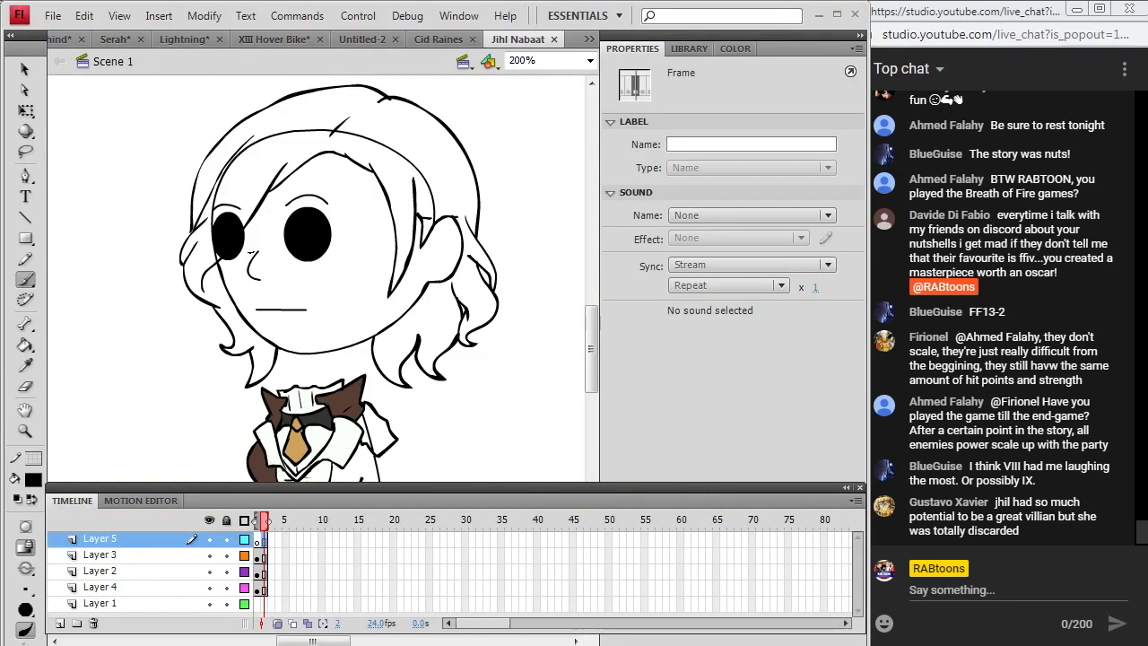
pyautogui.click(370, 235)
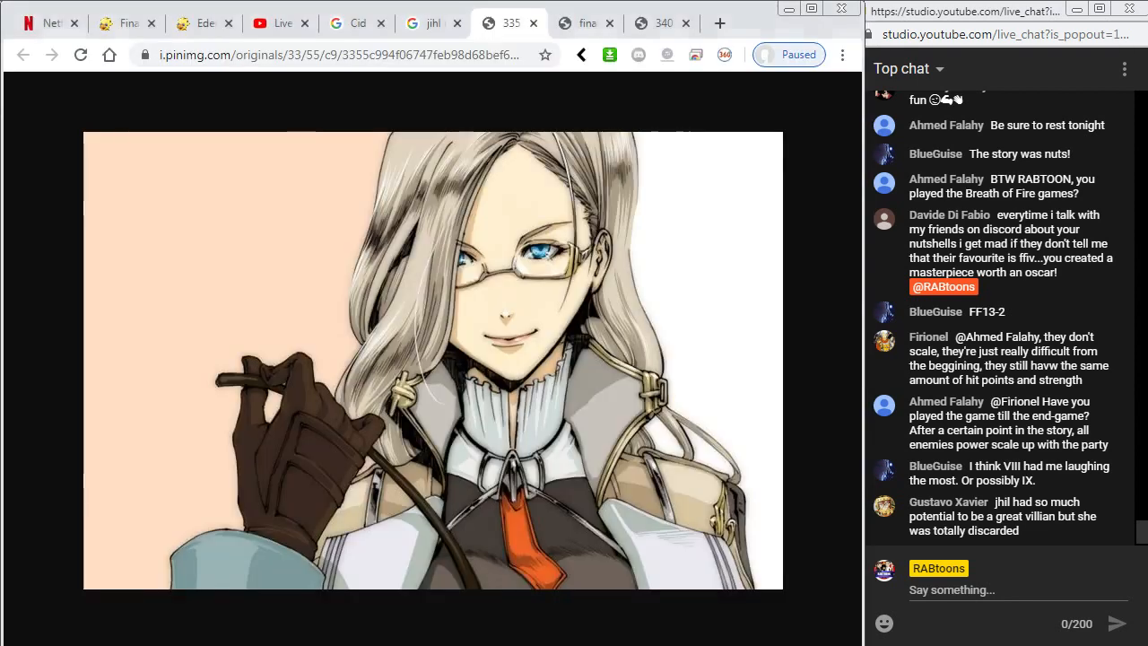
pyautogui.hotkey('alt', 'Tab')
pyautogui.hotkey('alt', 'Tab')
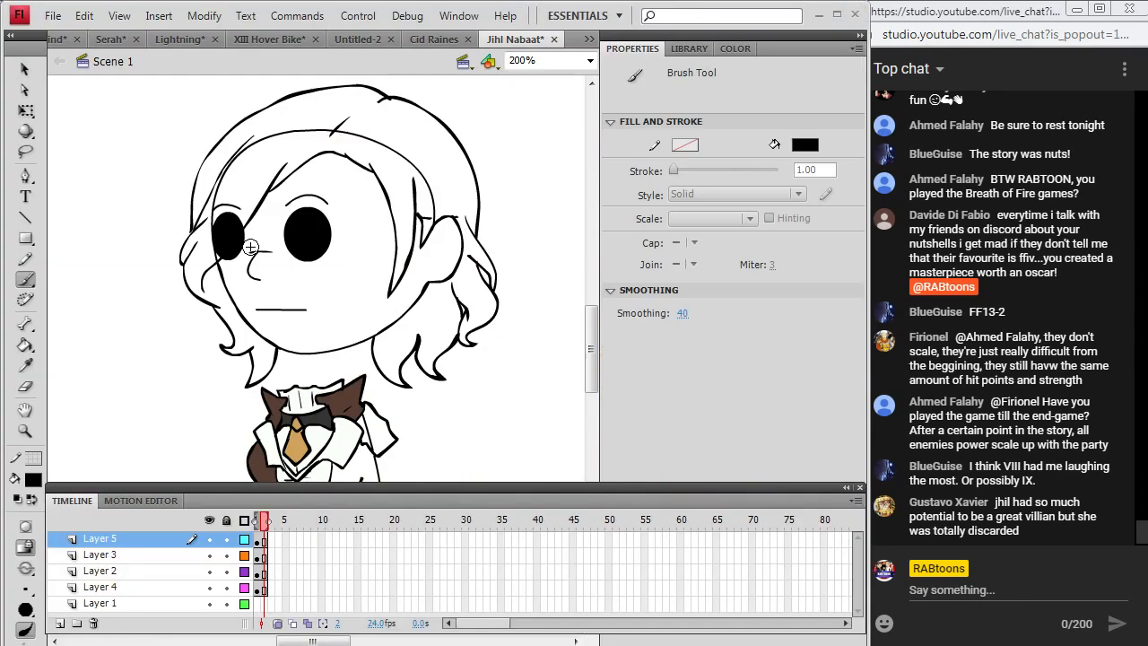
pyautogui.moveTo(251, 249); pyautogui.dragTo(273, 241)
pyautogui.hotkey('alt', 'Tab')
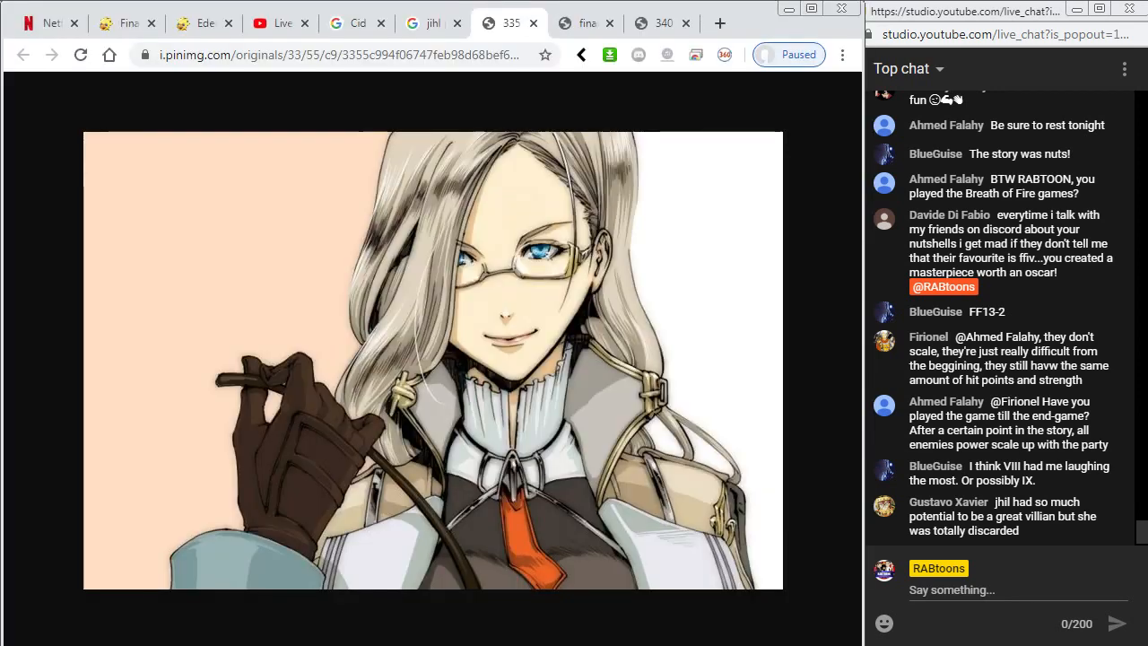
pyautogui.hotkey('alt', 'Tab')
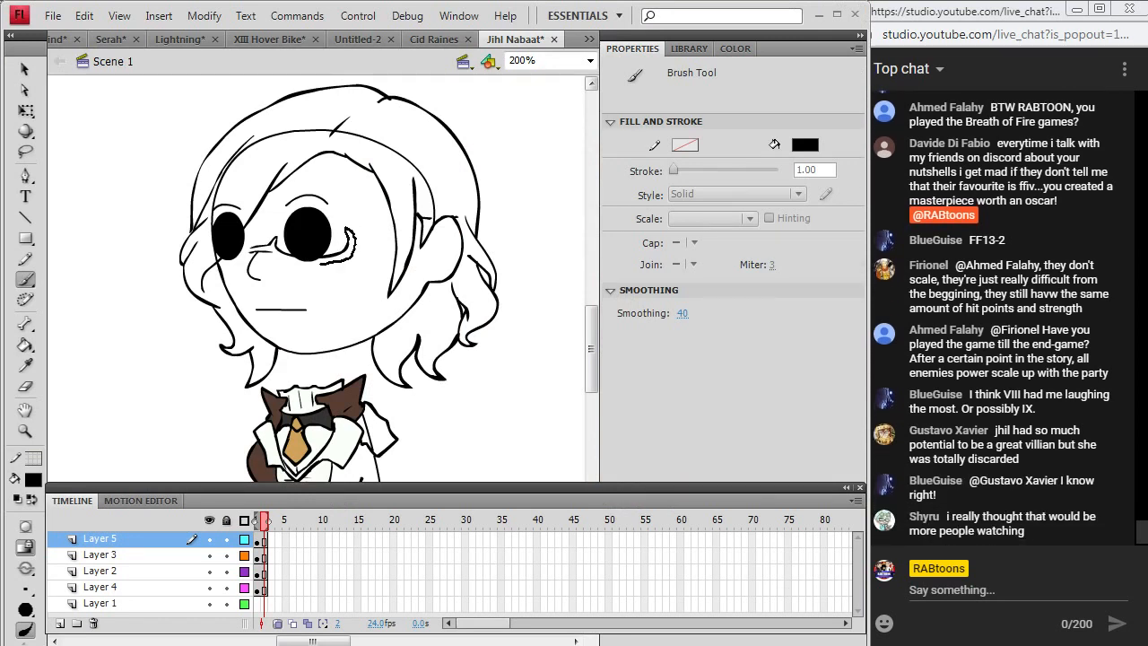
pyautogui.moveTo(350, 233); pyautogui.dragTo(352, 239)
# Check the live stream's page in YouTube Studio and return to the glasses reference illustration.
pyautogui.hotkey('alt', 'Tab')
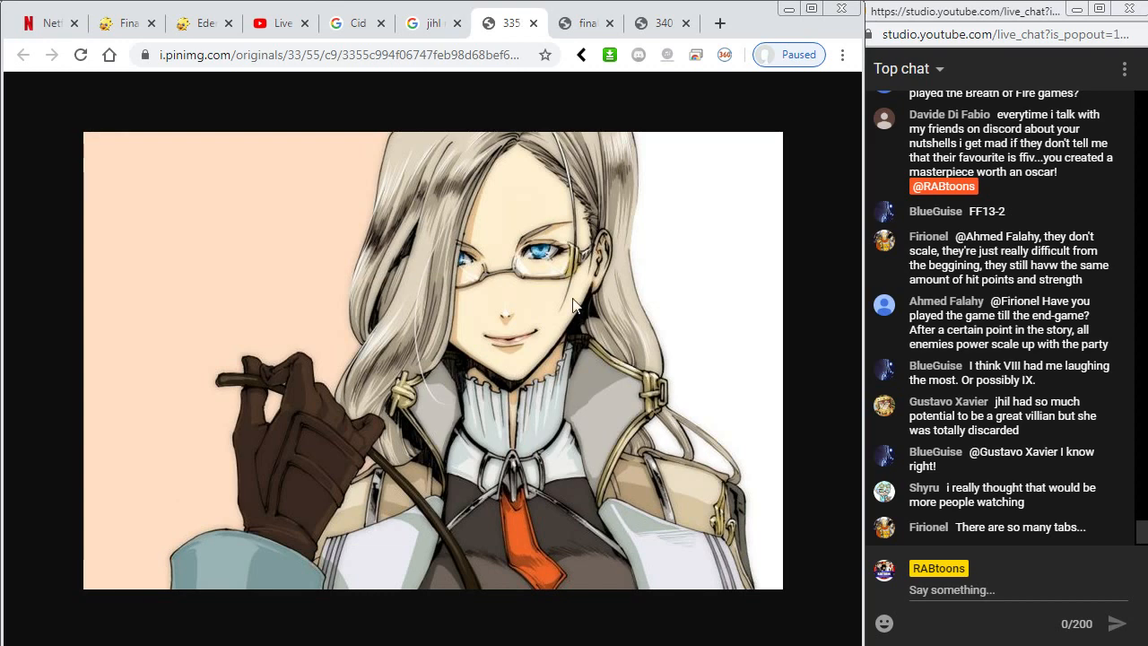
pyautogui.click(278, 22)
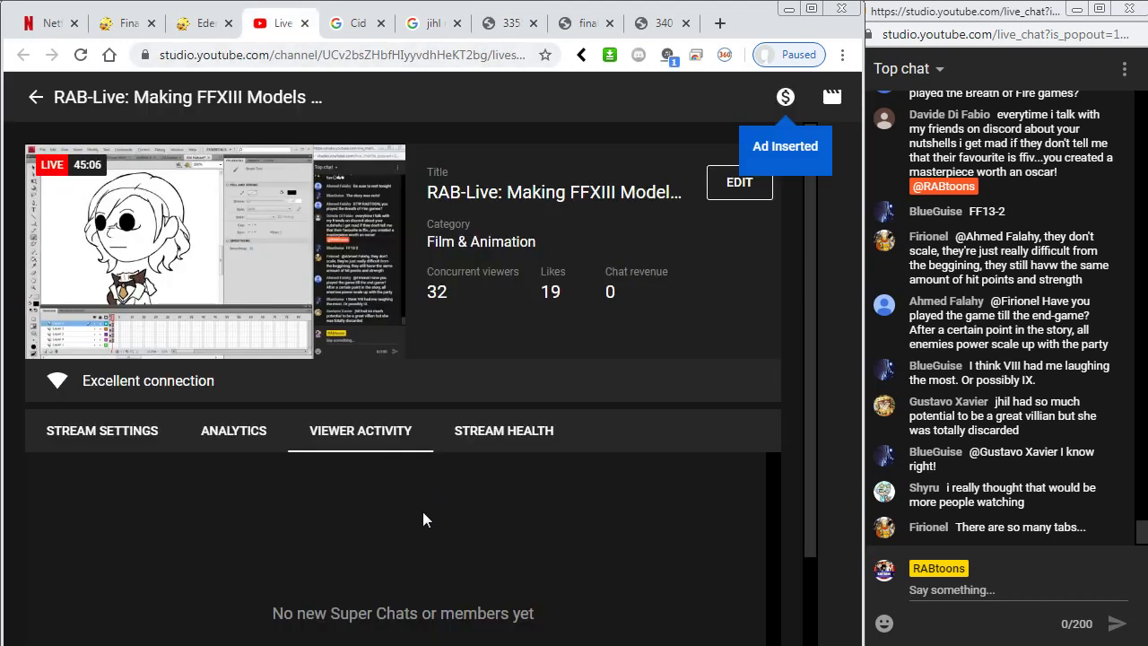
pyautogui.click(507, 23)
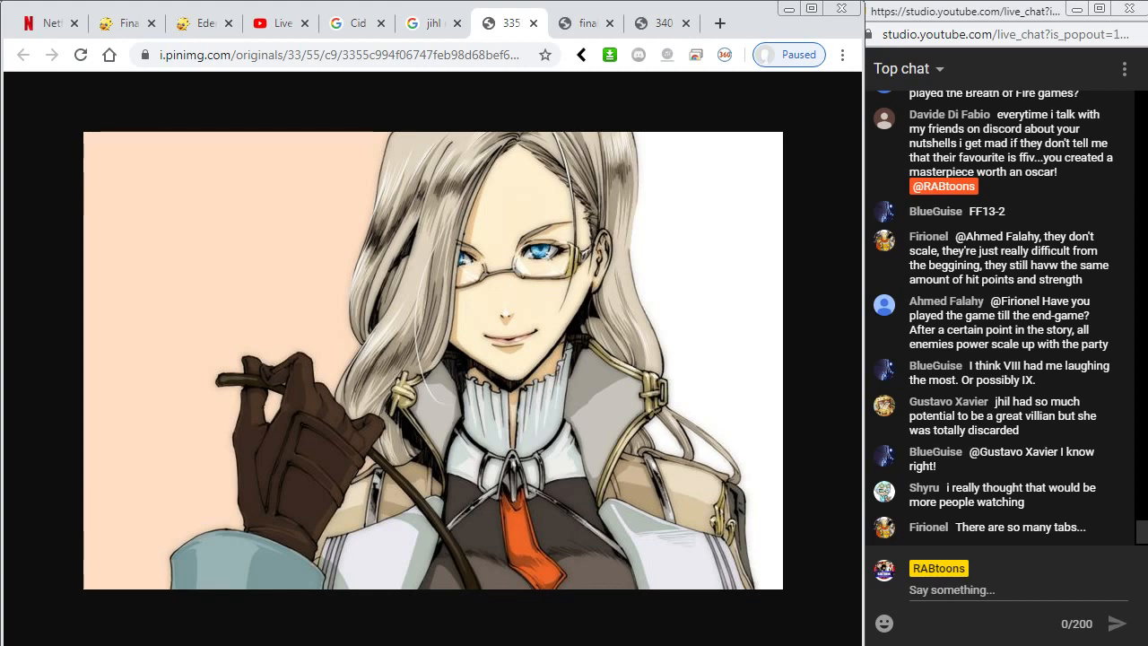
# Brush the glasses' arm back to the ear and the rim under the smaller eye, undoing the last stroke.
pyautogui.hotkey('alt', 'Tab')
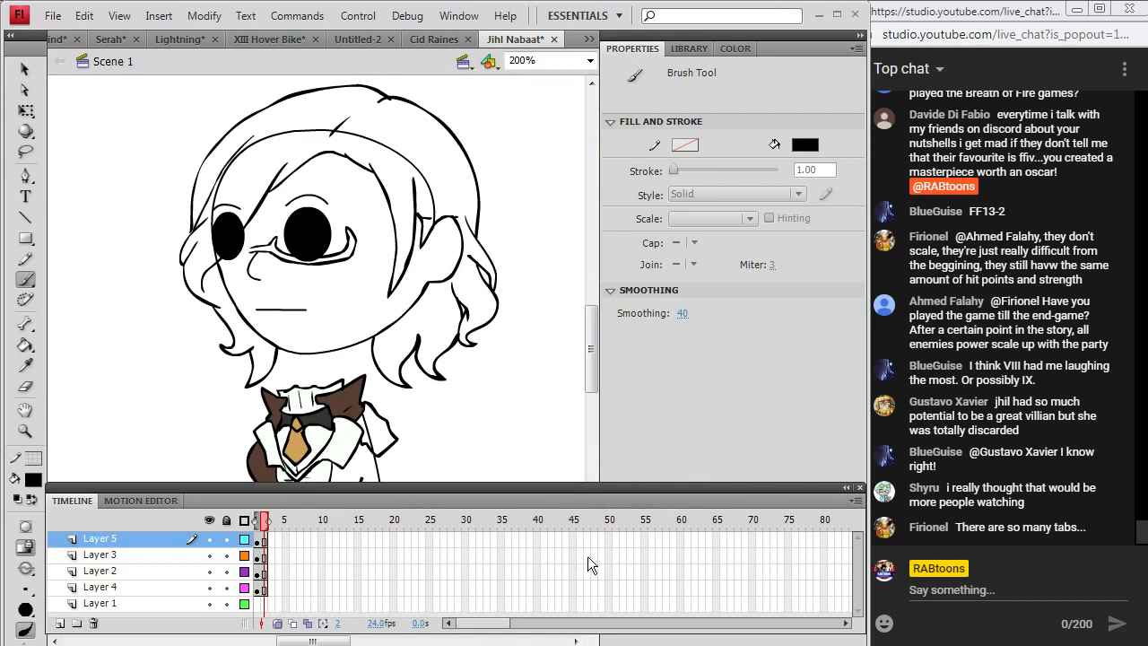
pyautogui.hotkey('alt', 'Tab')
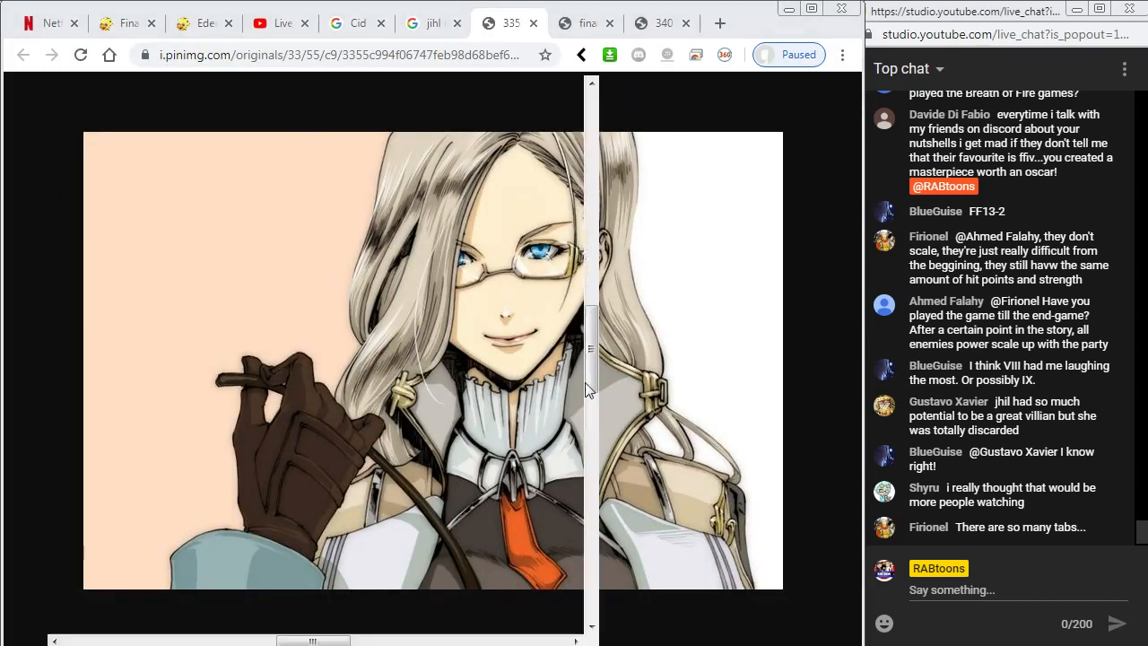
pyautogui.hotkey('alt', 'Tab')
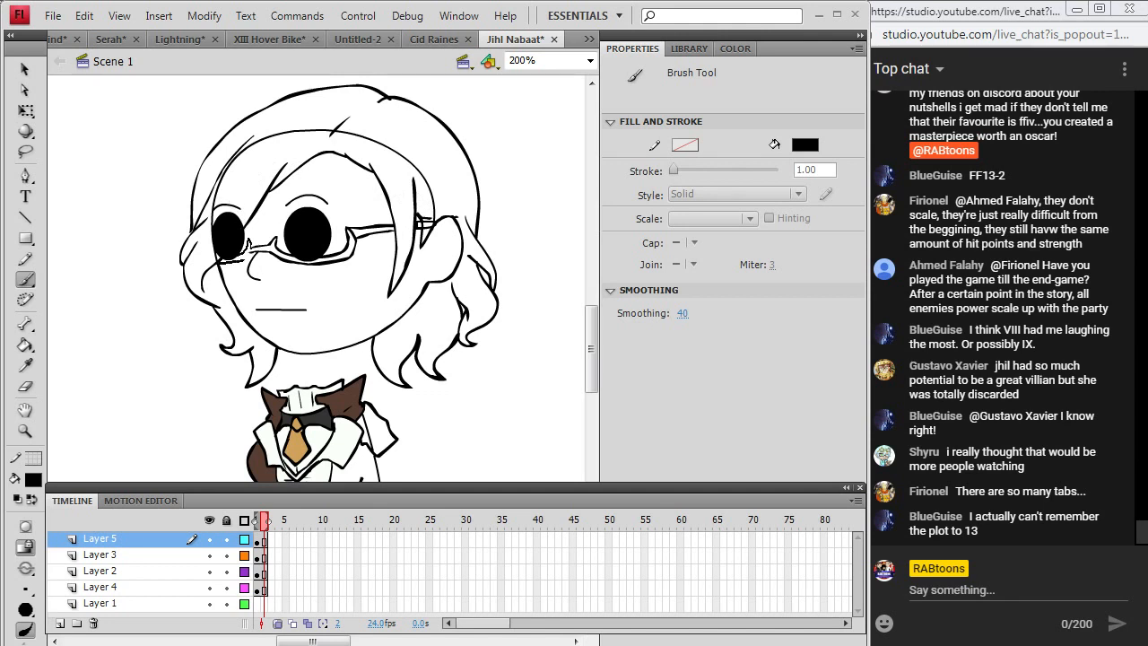
pyautogui.hotkey('ctrl', 'z')
# Copy the glasses reference illustration from Chrome and paste it into the centre of the stage on Layer 5 in Flash.
pyautogui.hotkey('alt', 'Tab')
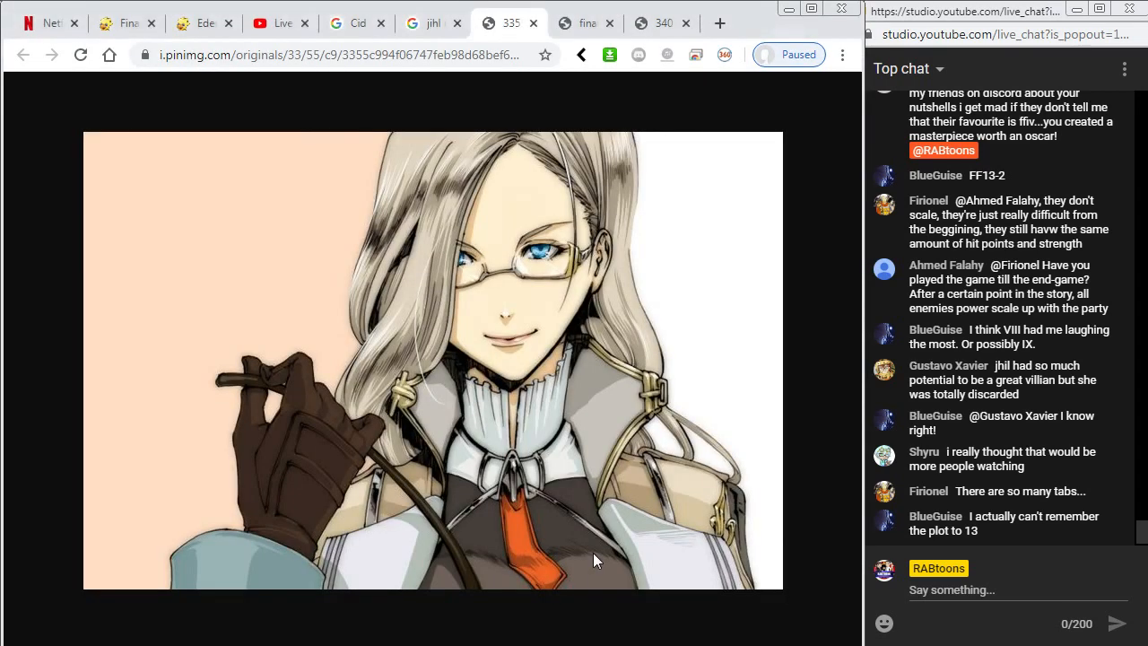
pyautogui.rightClick(544, 249)
pyautogui.click(579, 307)
pyautogui.hotkey('alt', 'Tab')
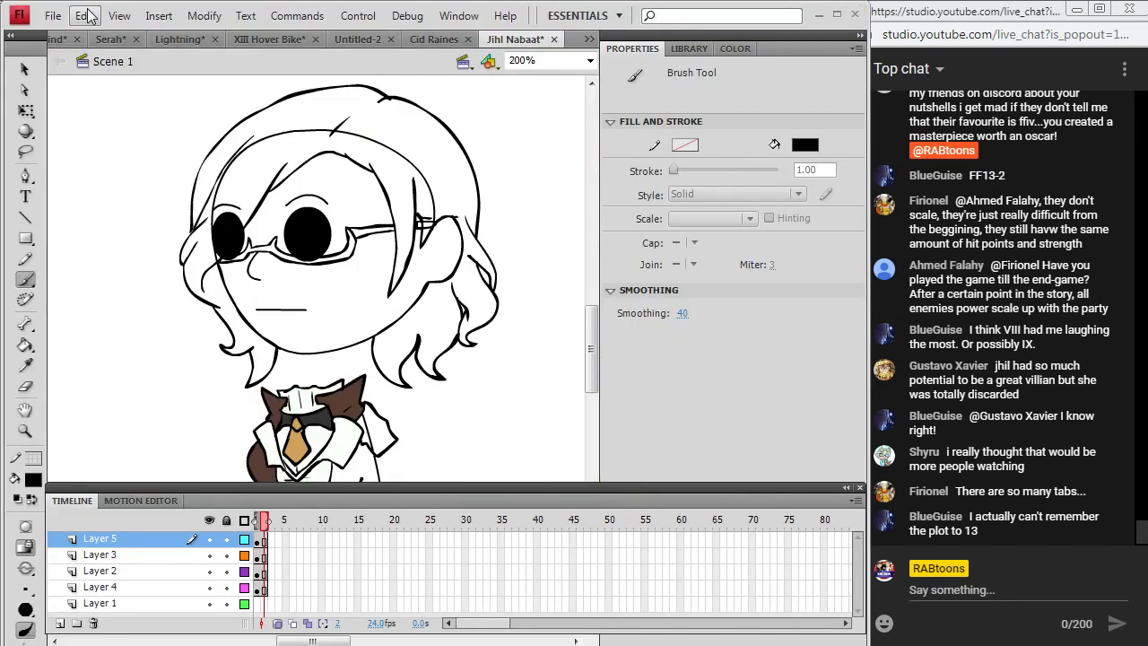
pyautogui.click(87, 16)
pyautogui.click(85, 124)
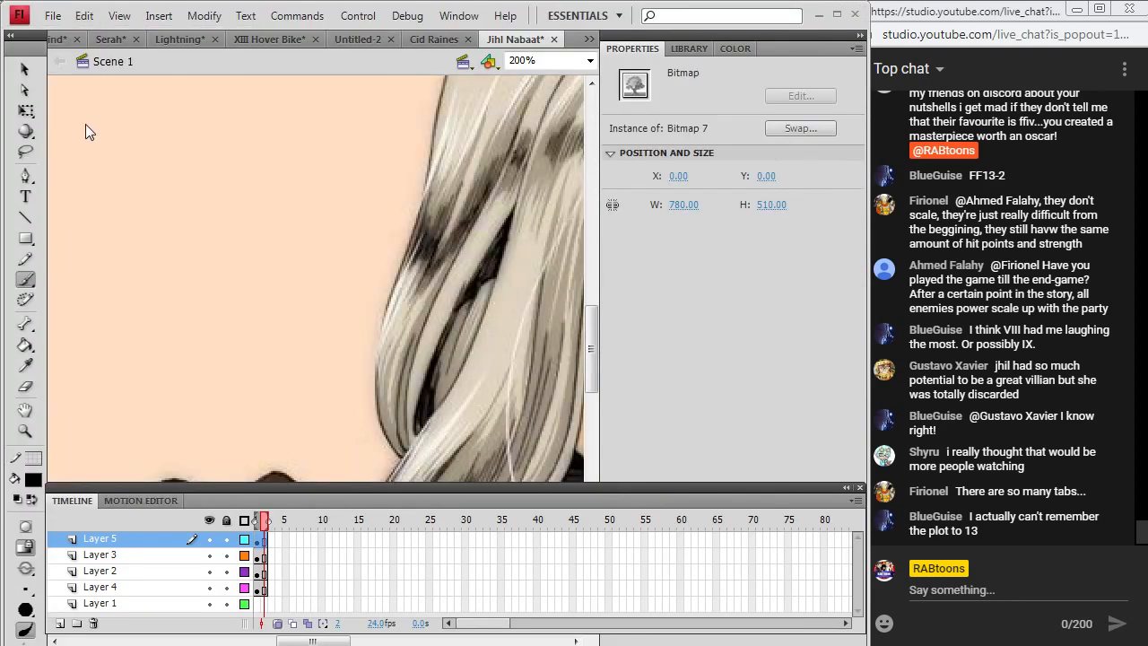
# Move the pasted illustration until the glasses are in view and sample the gold of their frame as the fill colour.
pyautogui.click(25, 69)
pyautogui.moveTo(484, 349); pyautogui.dragTo(256, 308)
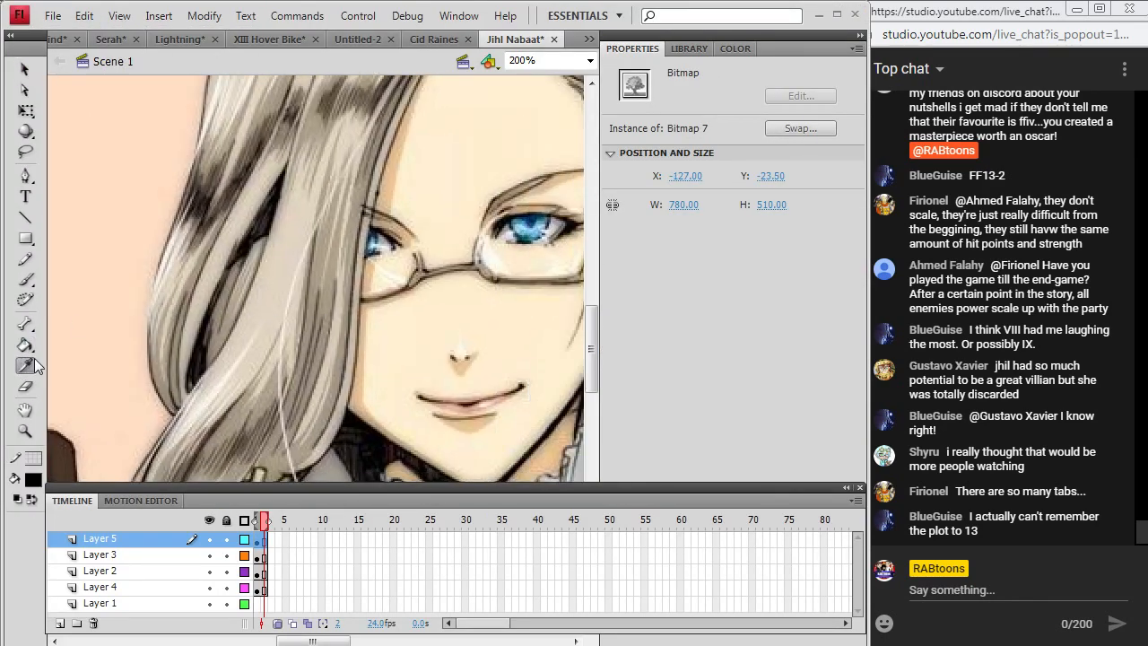
pyautogui.moveTo(323, 642); pyautogui.dragTo(346, 643)
pyautogui.click(444, 243)
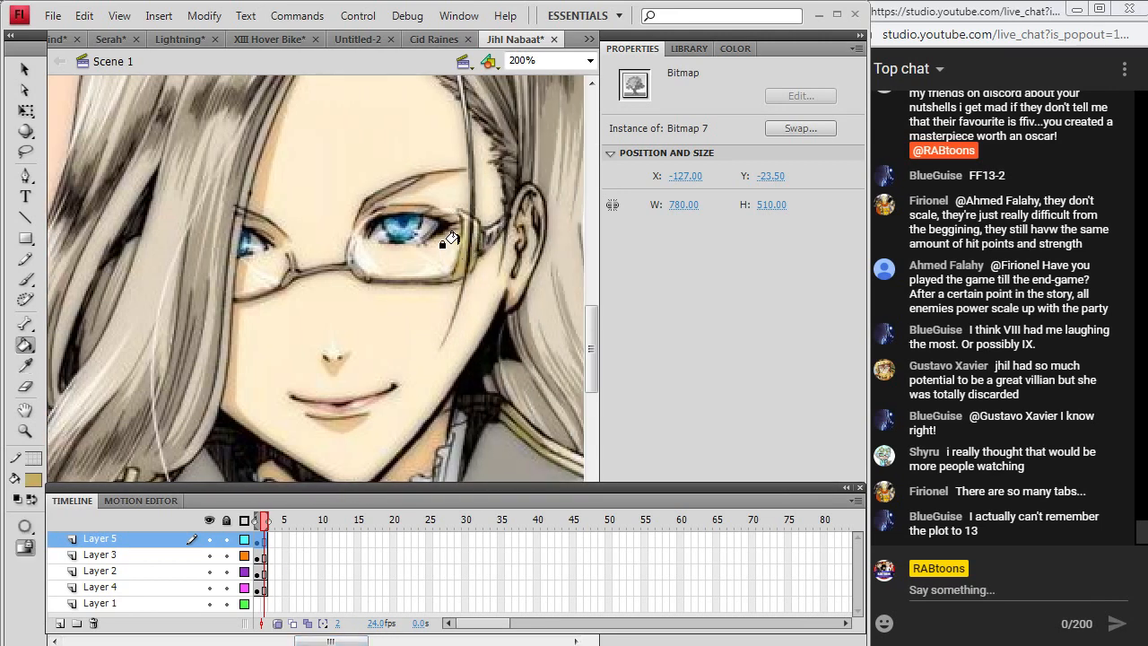
# Undo the move and the paste of the illustration, and fill the front rim of the character's glasses with the sampled gold.
pyautogui.hotkey('ctrl', 'z')
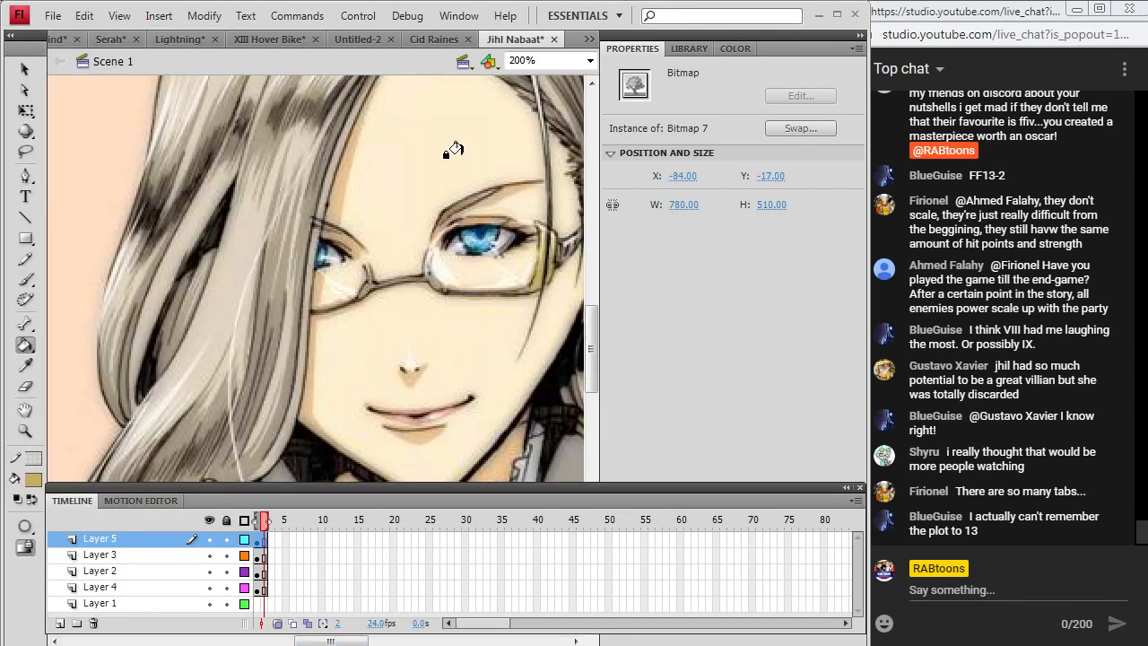
pyautogui.click(90, 18)
pyautogui.click(94, 39)
pyautogui.click(88, 16)
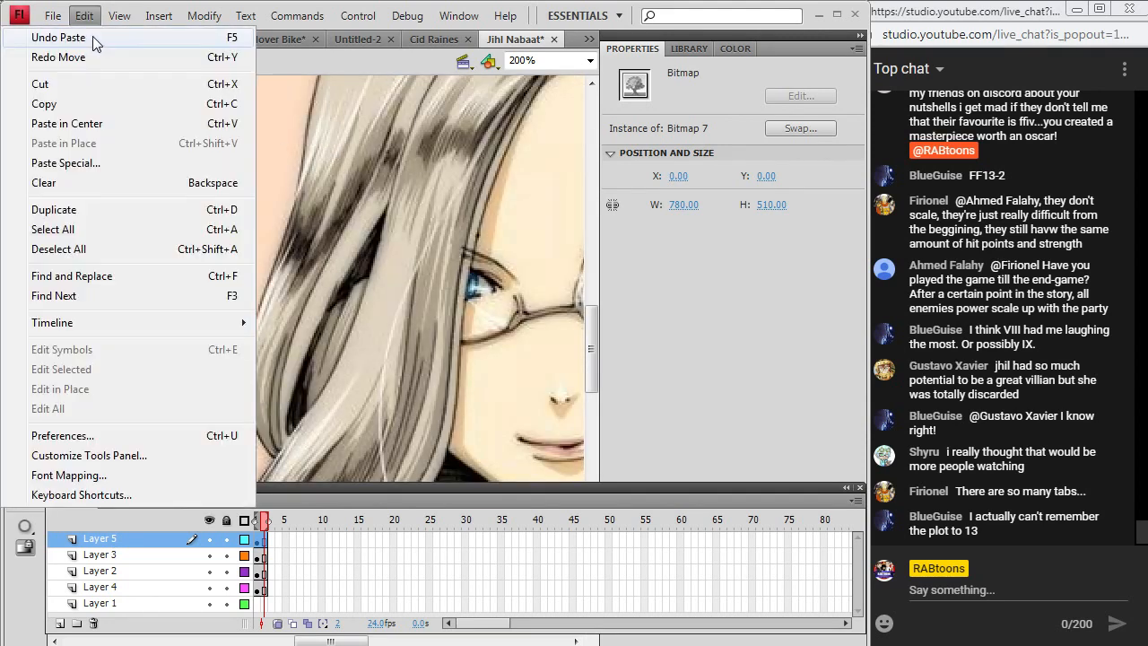
pyautogui.click(93, 40)
pyautogui.click(222, 235)
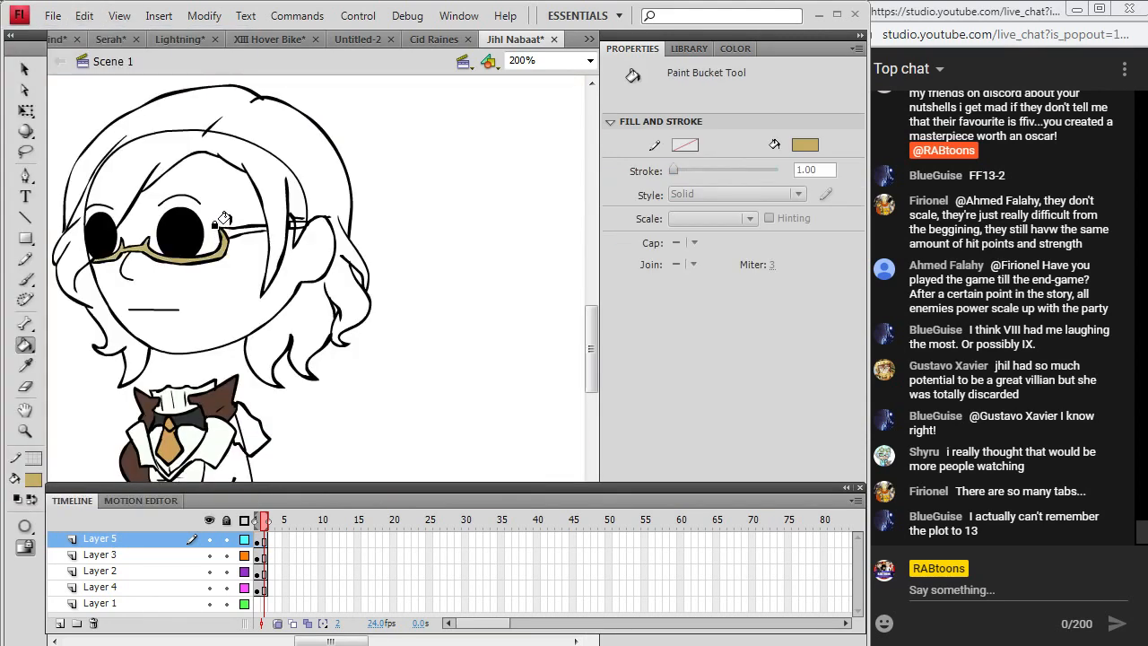
# Fill the section of the glasses' arm beside the ear with dark grey on Layer 5, undoing any fill that spreads over the face.
pyautogui.click(33, 478)
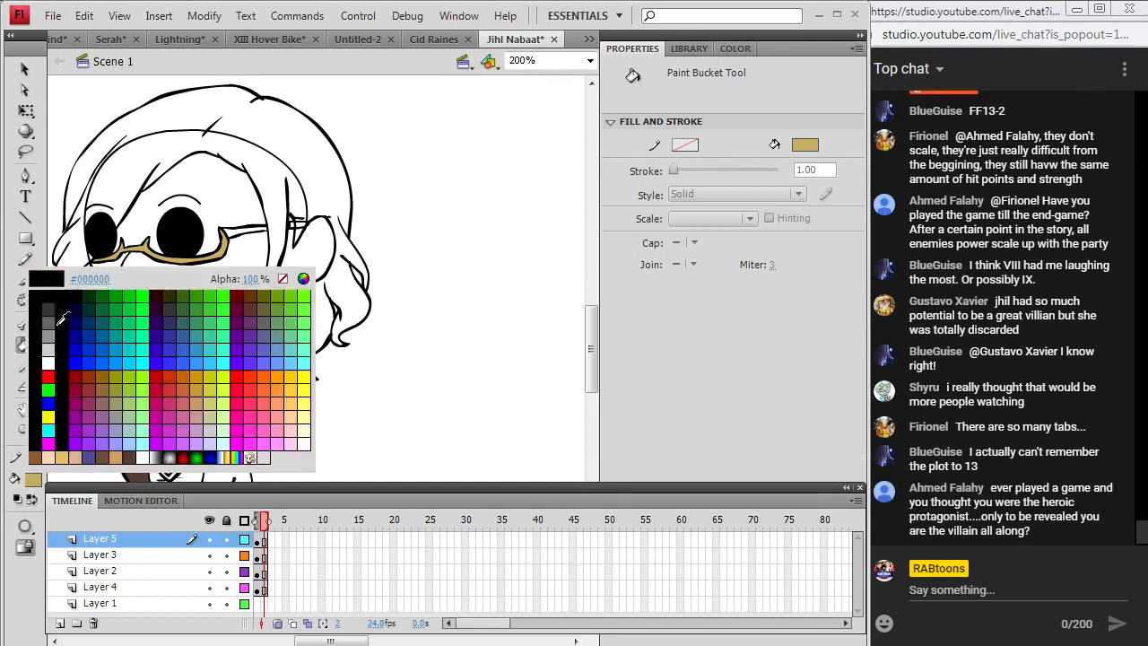
pyautogui.click(33, 313)
pyautogui.click(255, 226)
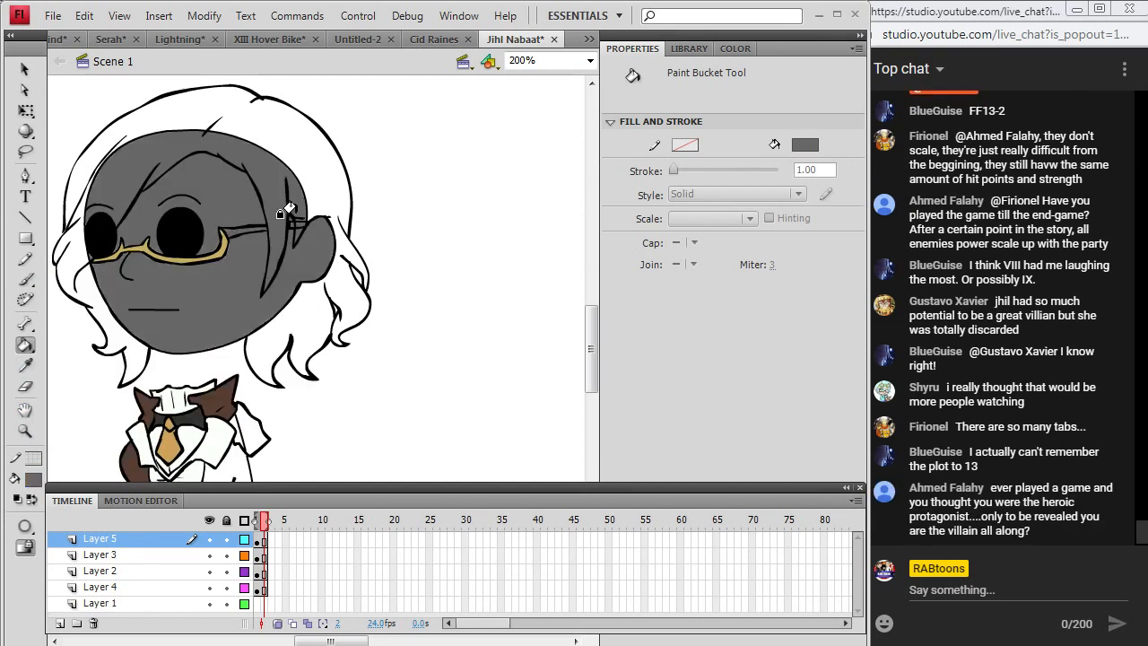
pyautogui.hotkey('ctrl', 'z')
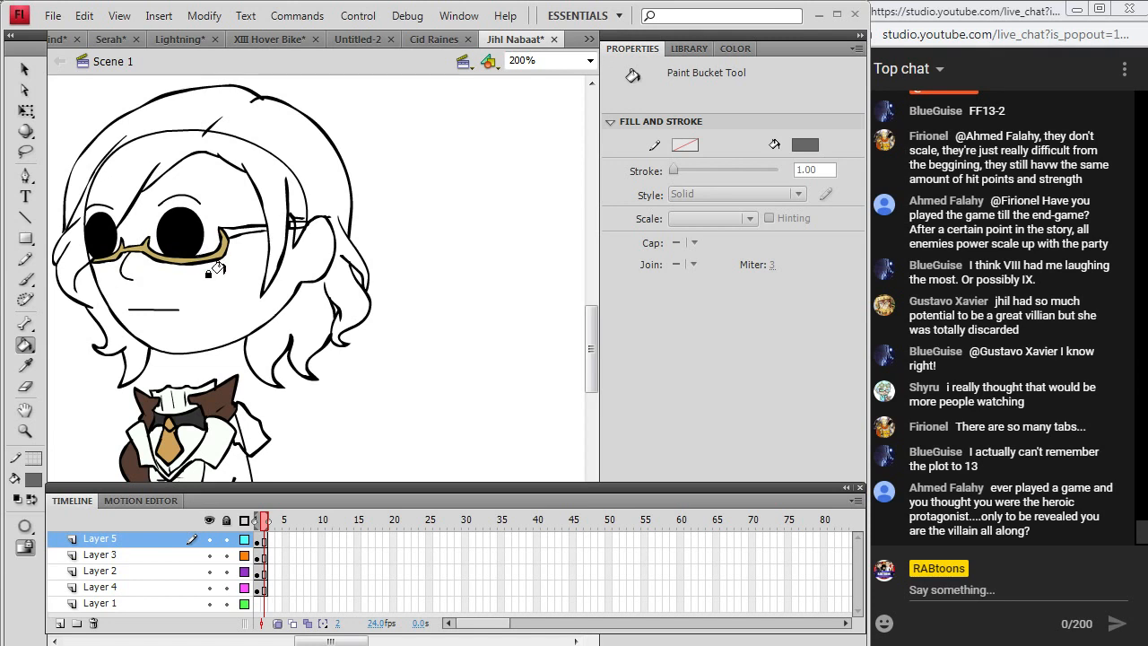
pyautogui.click(259, 540)
pyautogui.click(264, 542)
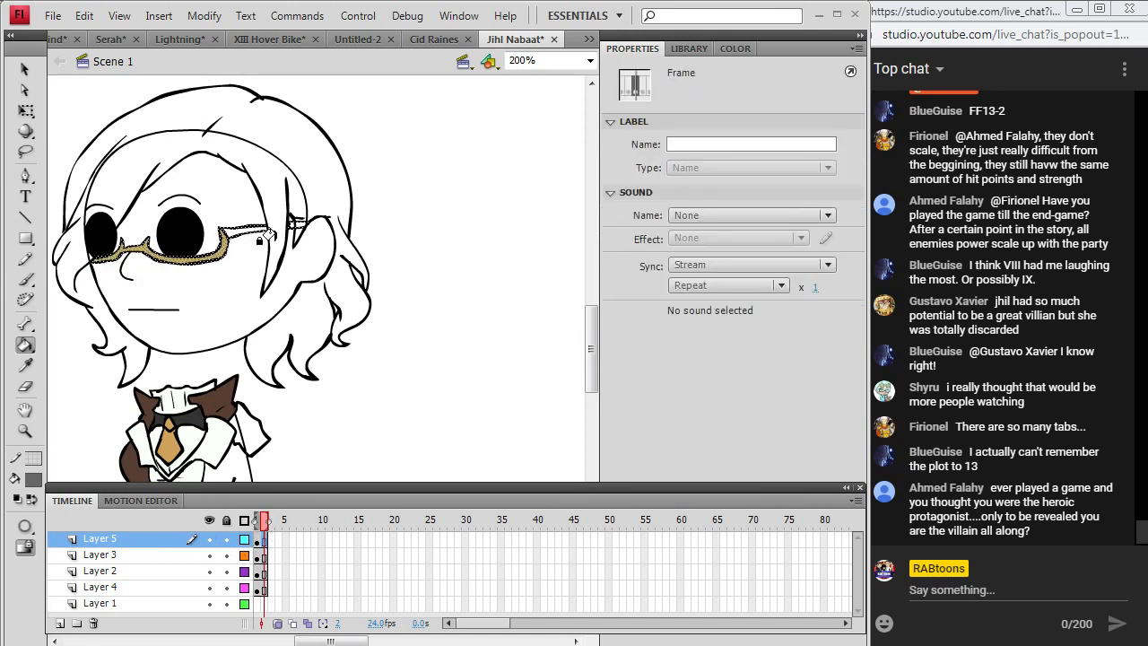
pyautogui.click(224, 215)
pyautogui.hotkey('ctrl', 'z')
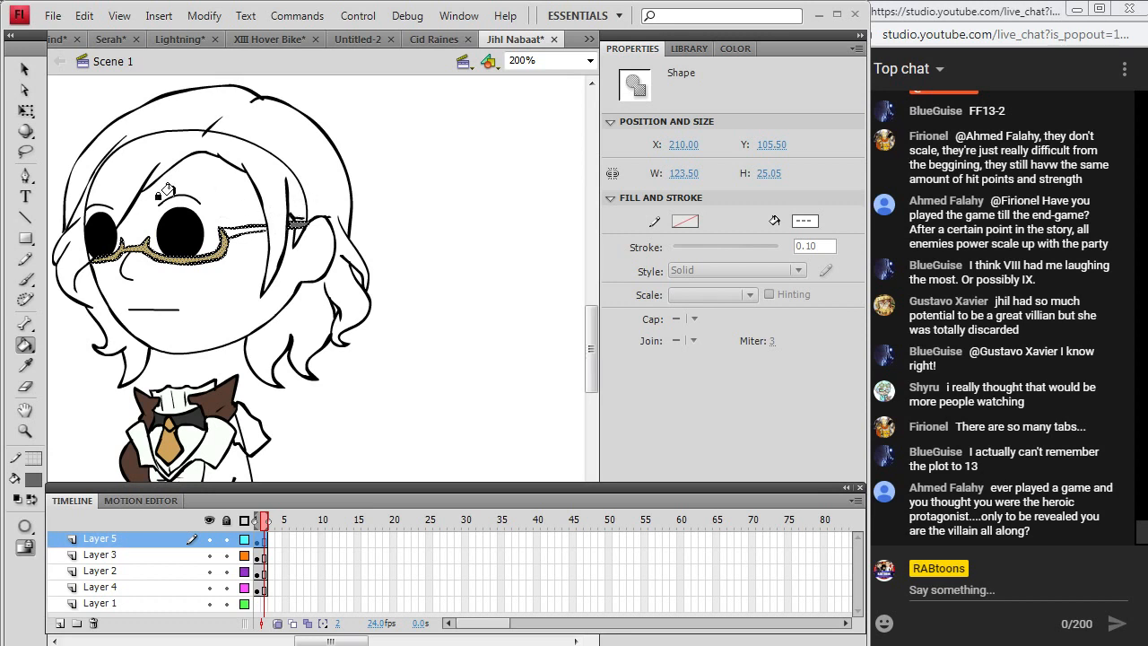
# Close the gap in the outline of the glasses' arm at the hair strand with a black brush stroke on Layer 5.
pyautogui.click(26, 74)
pyautogui.click(84, 119)
pyautogui.click(33, 480)
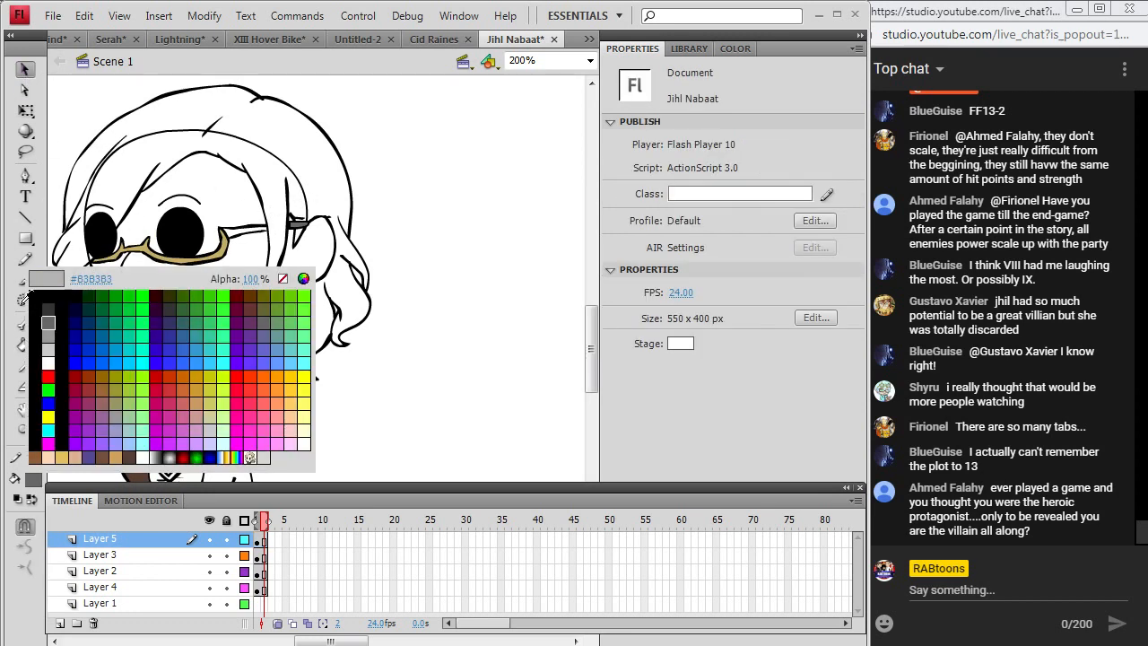
pyautogui.click(30, 293)
pyautogui.click(26, 281)
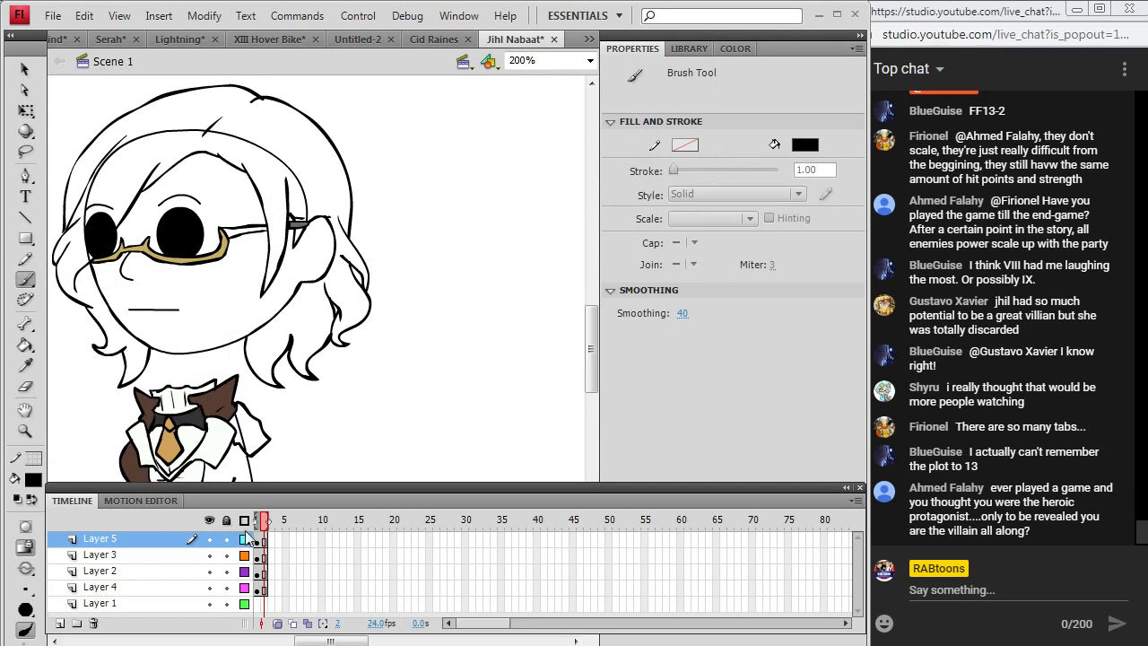
pyautogui.click(209, 539)
pyautogui.click(209, 539)
pyautogui.click(263, 539)
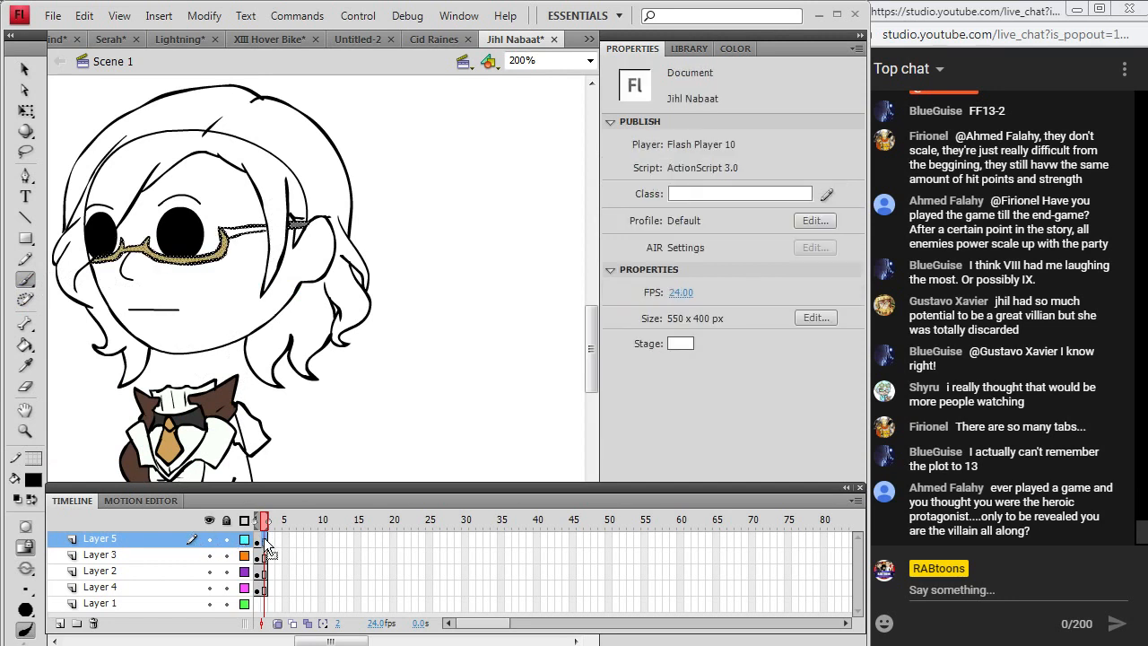
pyautogui.click(266, 230)
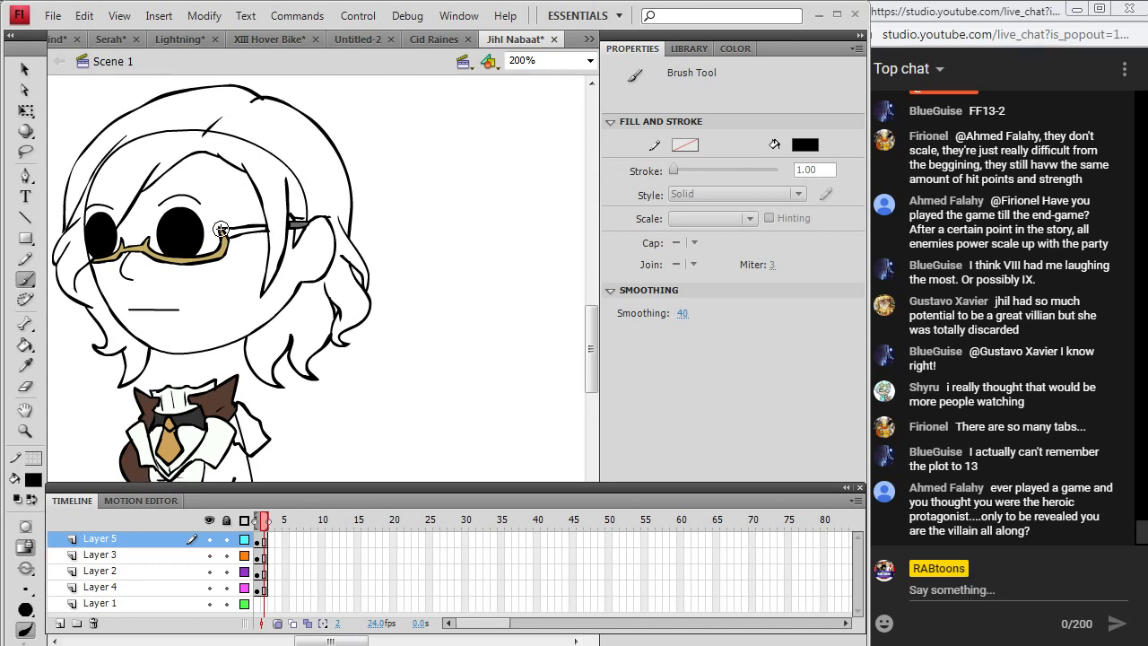
# Sample the dark grey beside the ear, fill the front section of the glasses' arm with it, and return to the black brush.
pyautogui.click(26, 365)
pyautogui.click(299, 220)
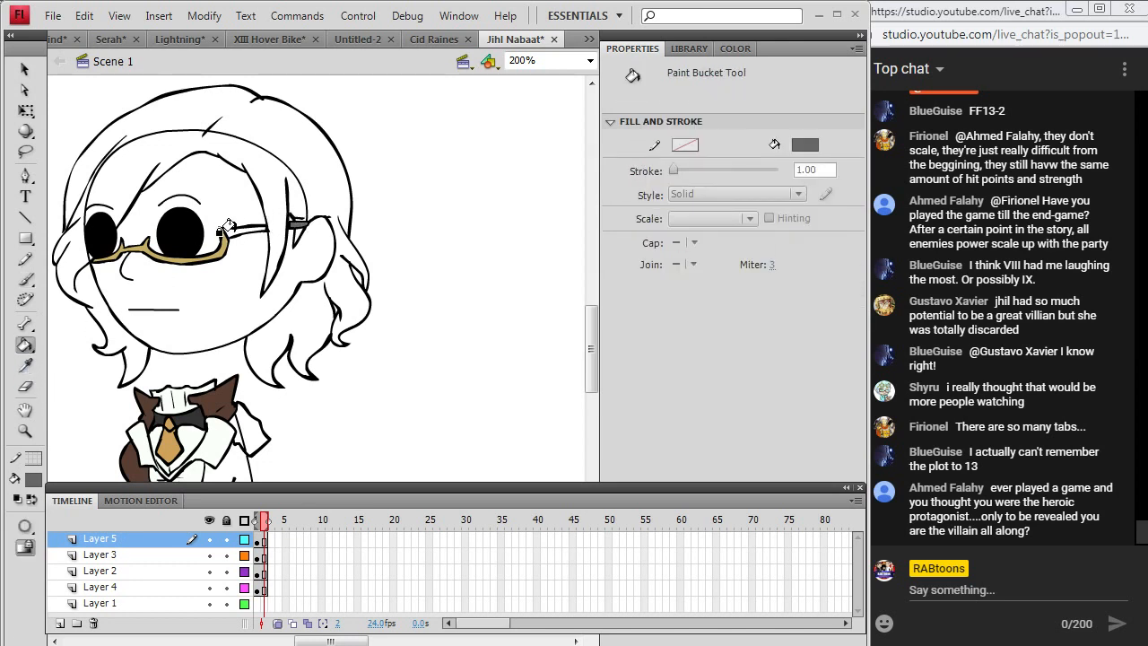
pyautogui.click(33, 459)
pyautogui.click(38, 285)
pyautogui.click(25, 279)
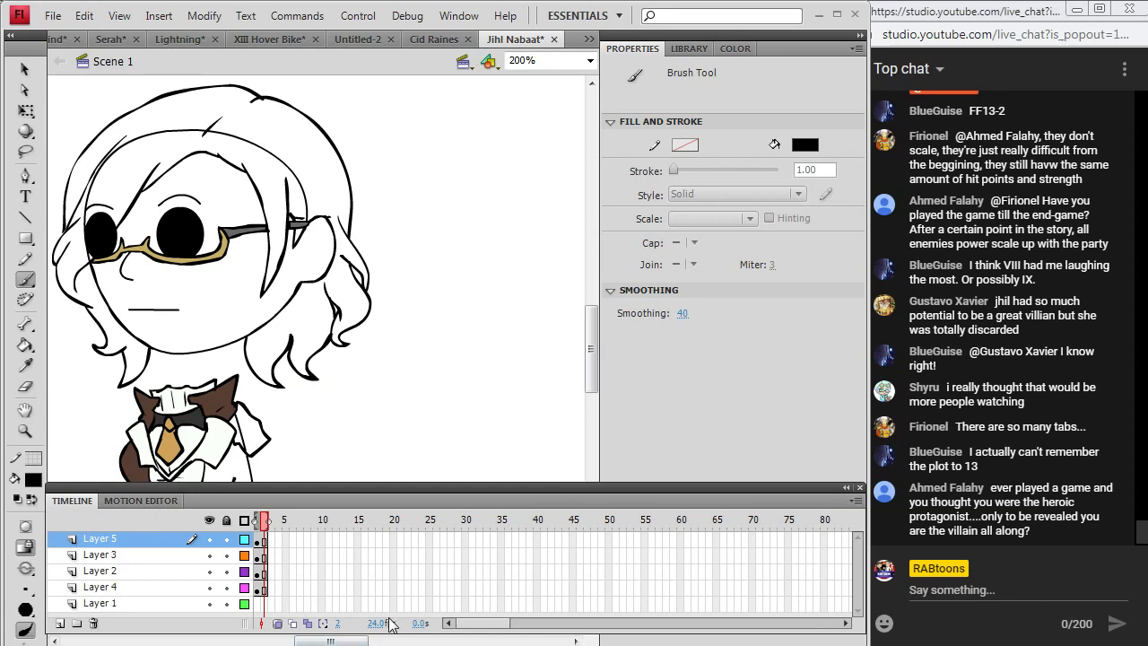
# Look through the Eden location article and its image gallery on the Final Fantasy wiki in Chrome.
pyautogui.hotkey('alt', 'Tab')
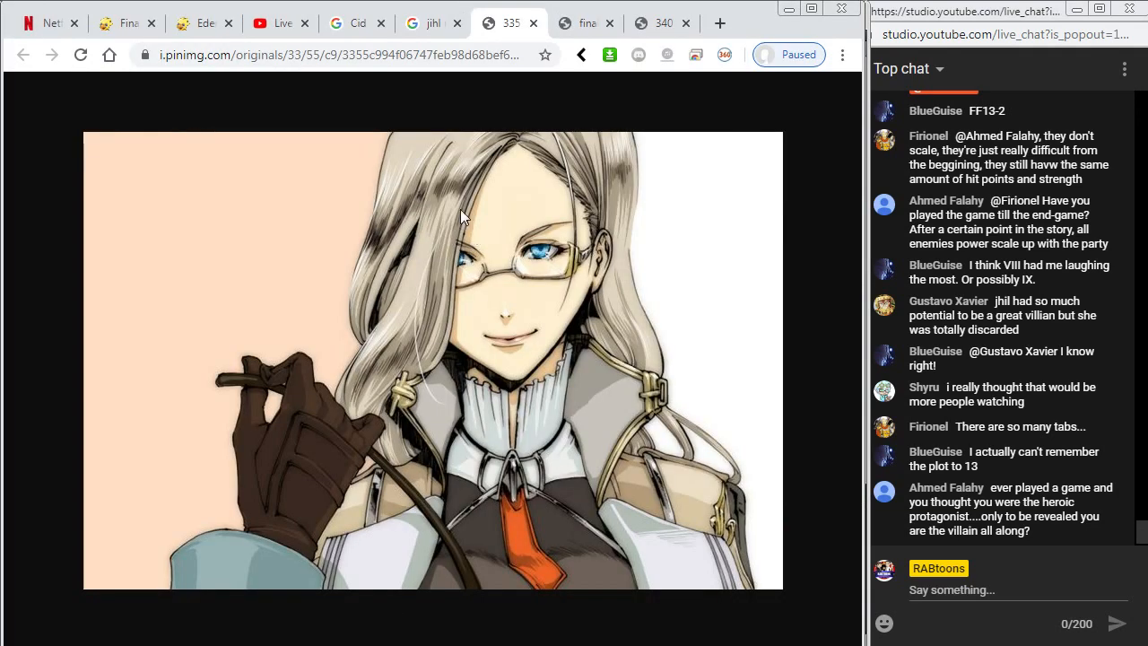
pyautogui.click(185, 26)
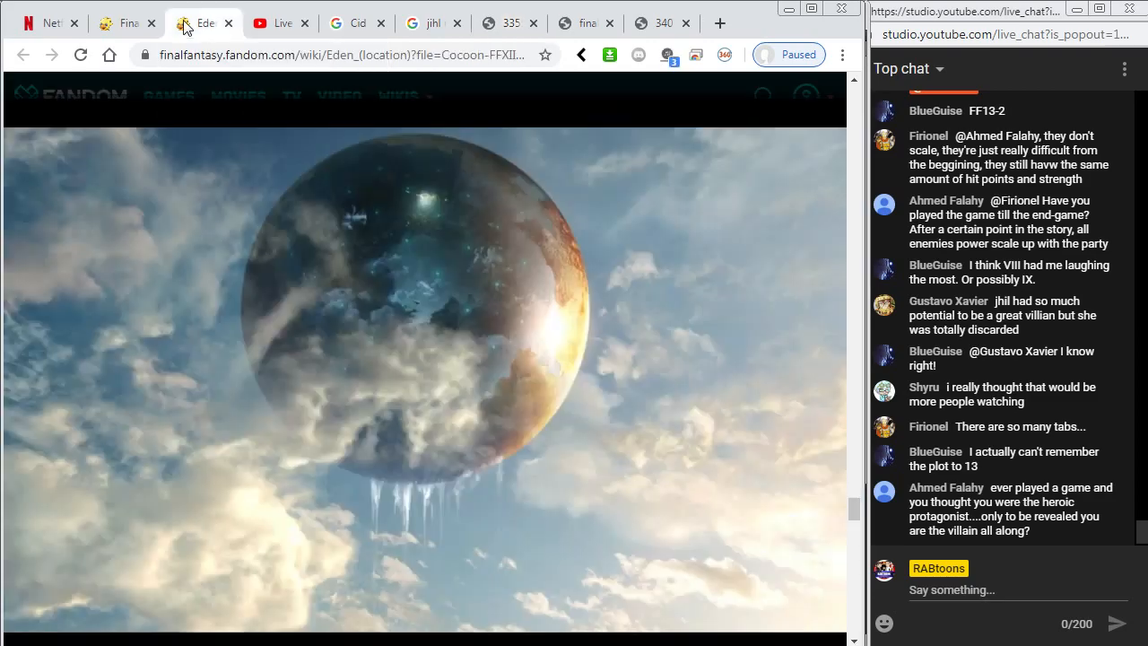
pyautogui.click(695, 86)
pyautogui.scroll(15, 709, 320)
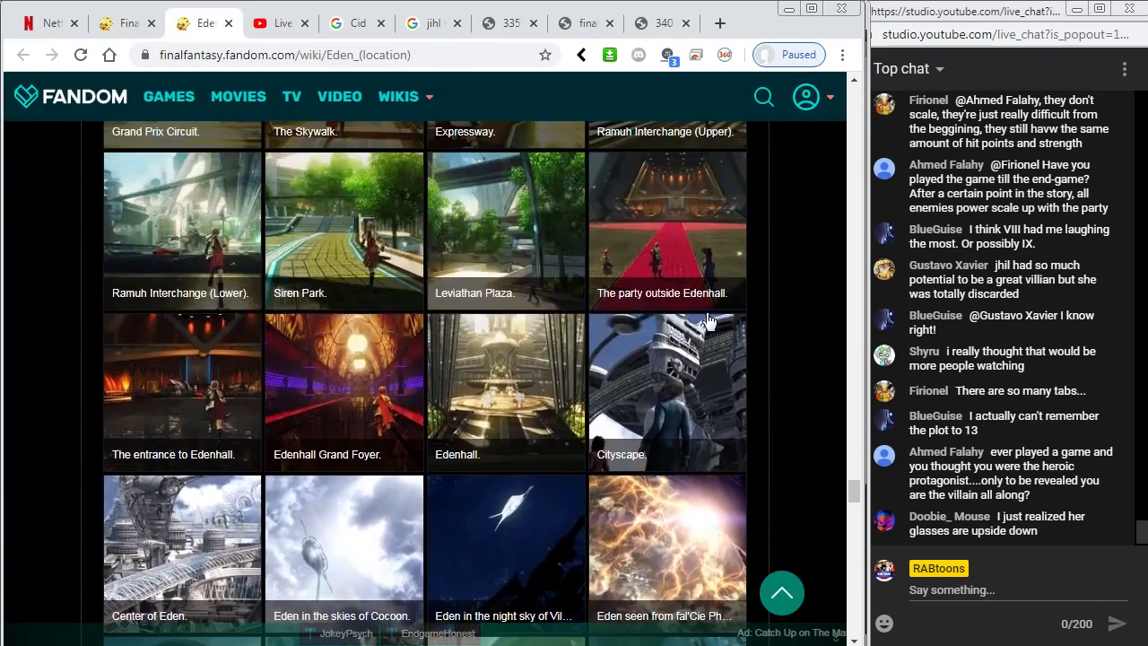
pyautogui.scroll(12, 709, 320)
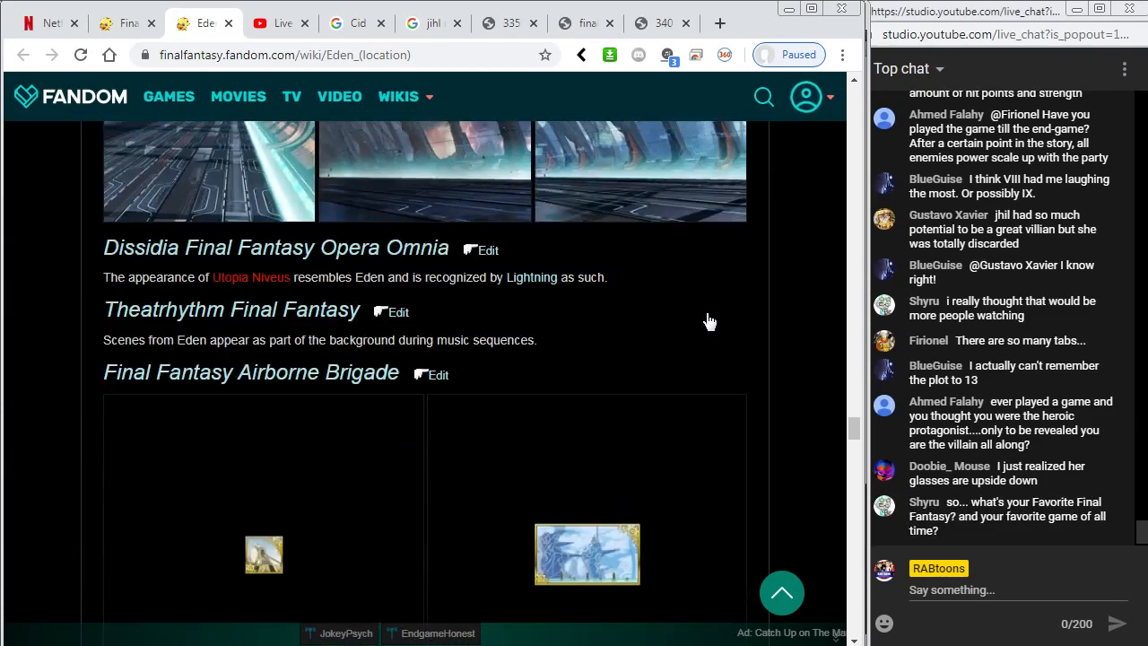
pyautogui.moveTo(856, 426); pyautogui.dragTo(870, 300)
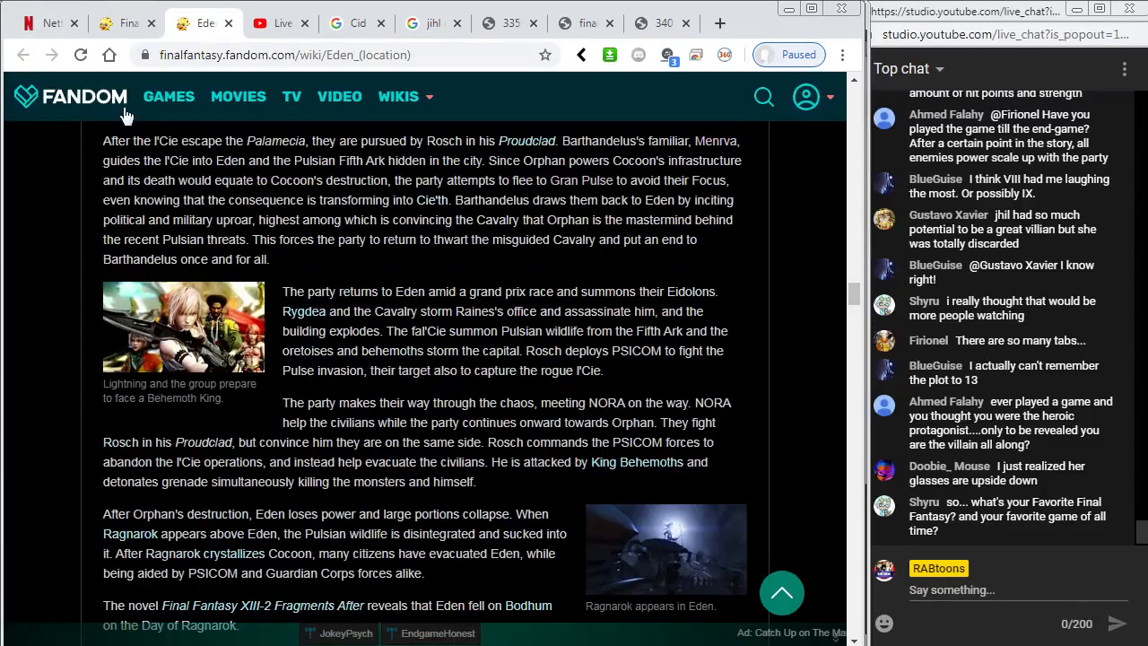
# Read the track descriptions around the "nora" matches on the Final Fantasy XIII soundtrack wiki page.
pyautogui.click(126, 23)
pyautogui.scroll(1, 361, 354)
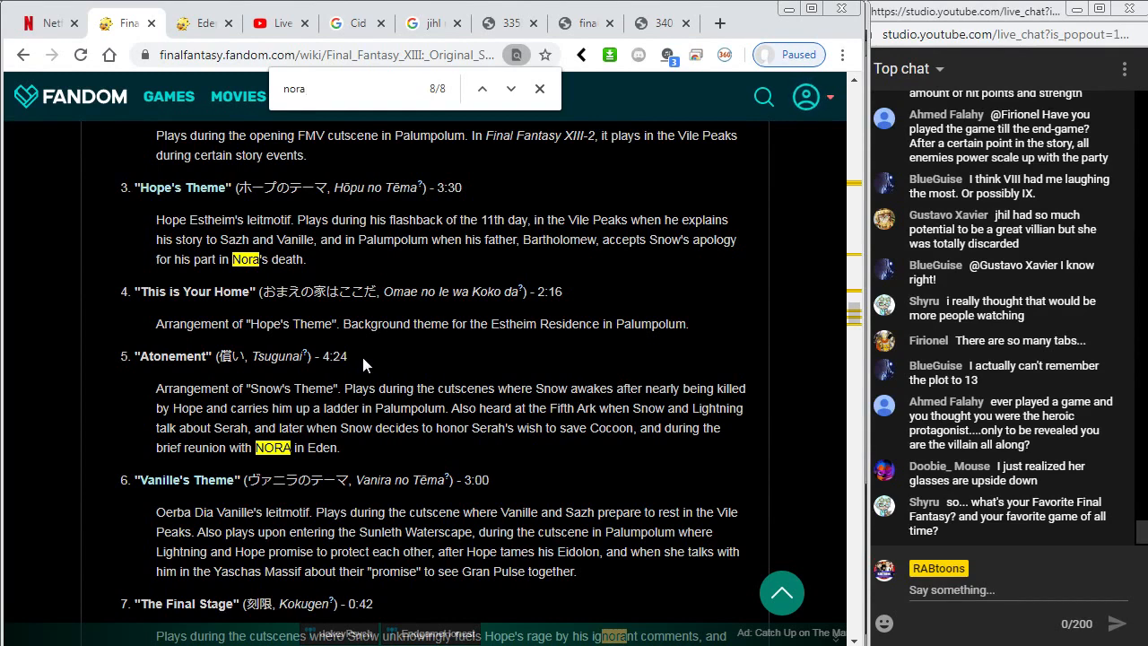
pyautogui.scroll(-2, 362, 353)
pyautogui.scroll(1, 361, 353)
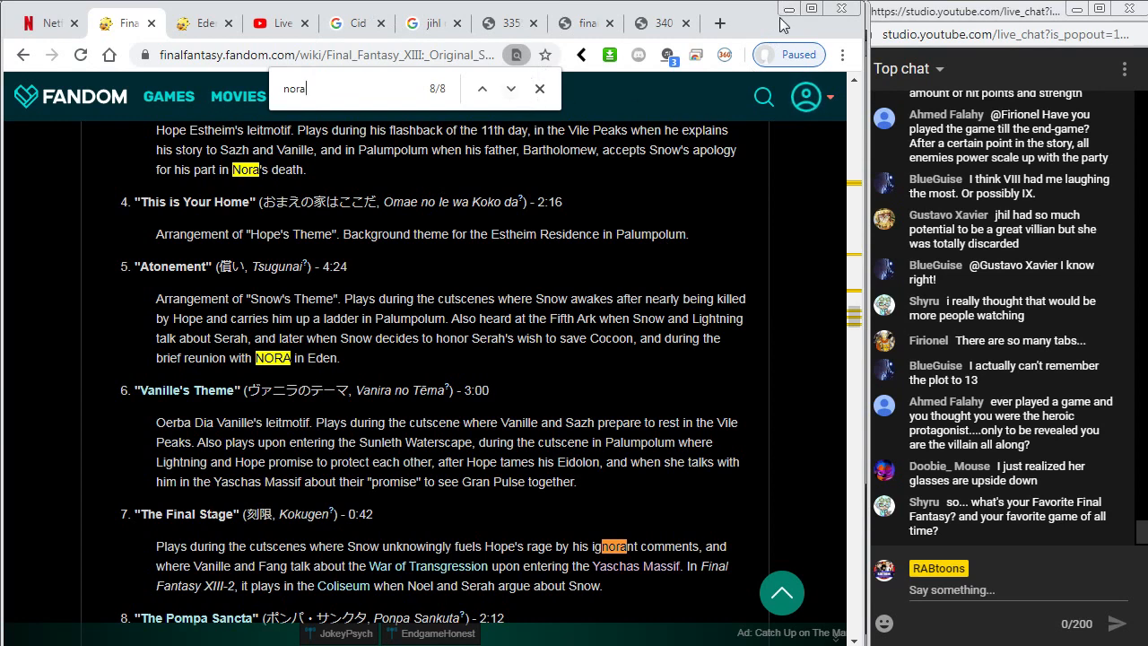
# Review the Jihl Nabaat reference illustration and the image search results for the character.
pyautogui.click(519, 26)
pyautogui.click(575, 27)
pyautogui.click(506, 27)
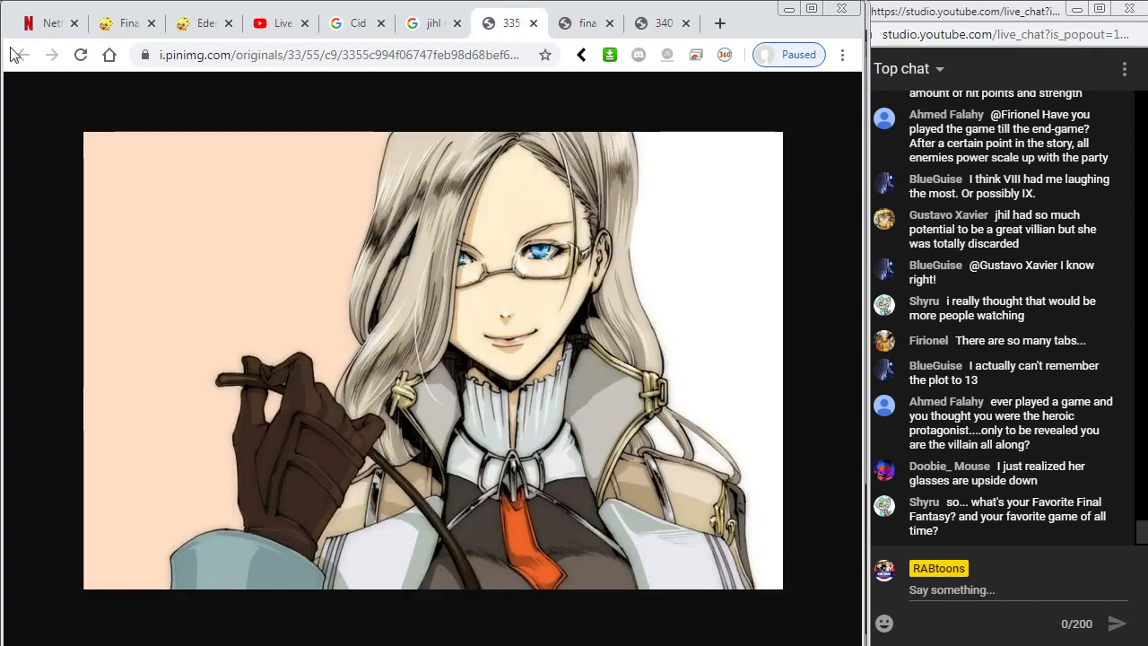
pyautogui.click(417, 23)
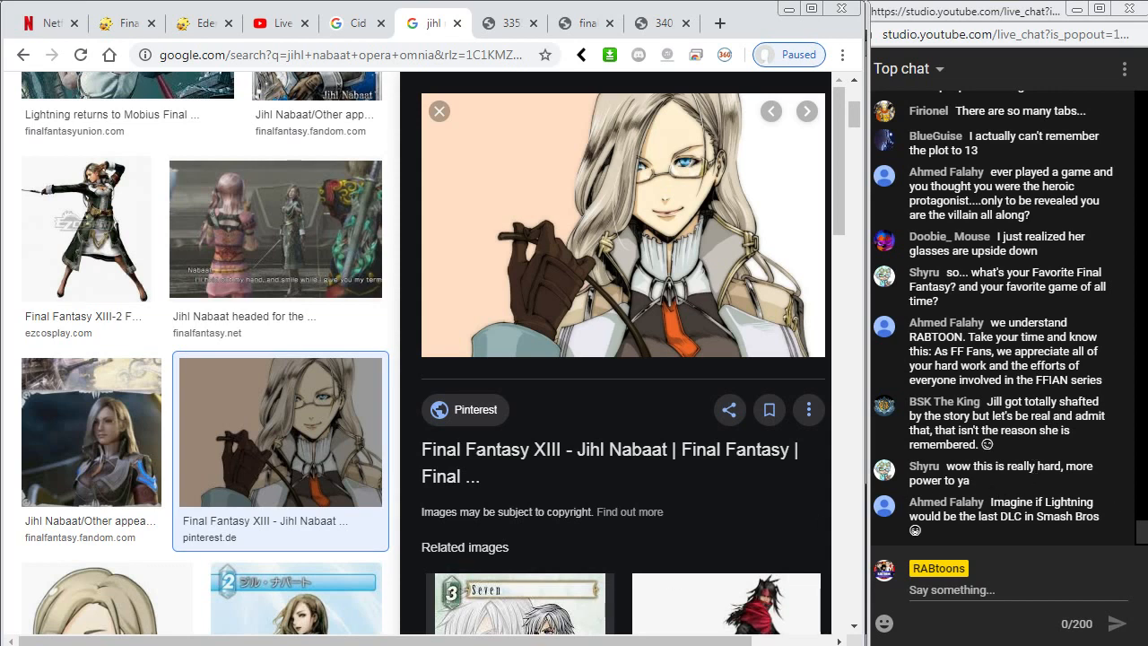
# Back in Flash, sample the coat's dark brown and fill the white sleeve and side of the coat with it.
pyautogui.hotkey('alt', 'Tab')
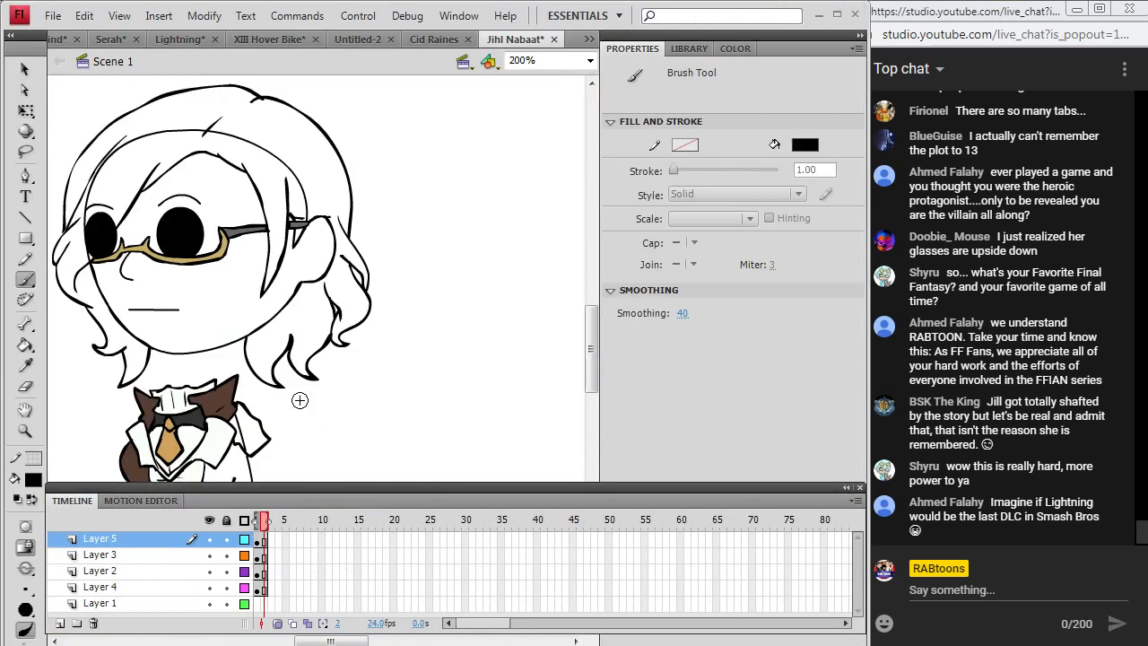
pyautogui.scroll(-3, 300, 400)
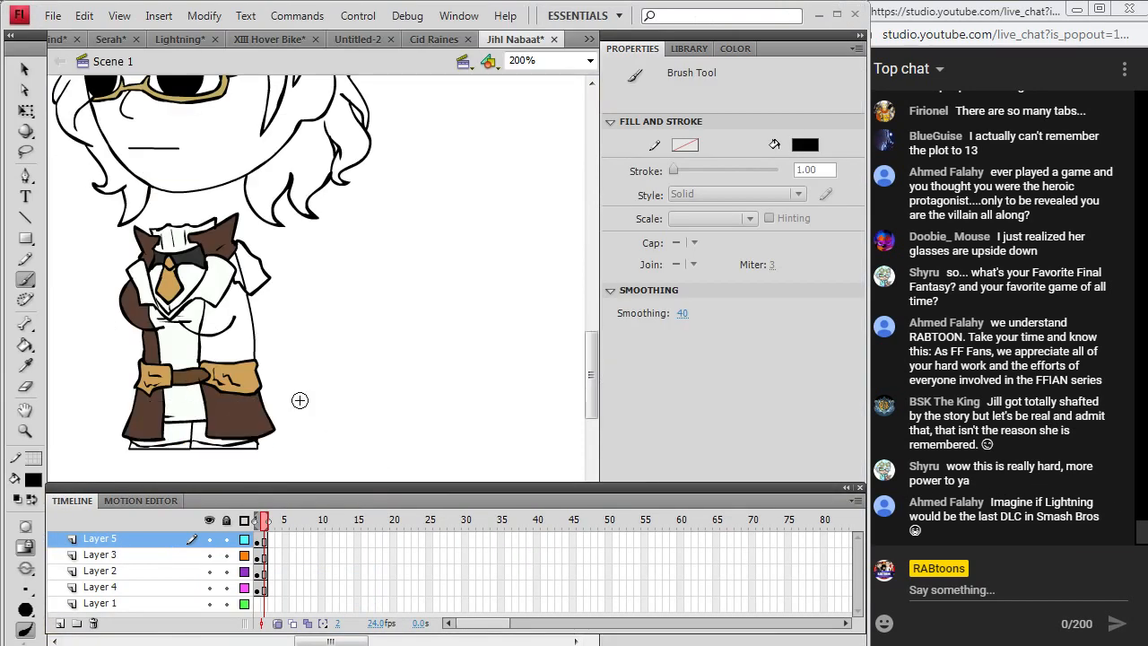
pyautogui.click(21, 368)
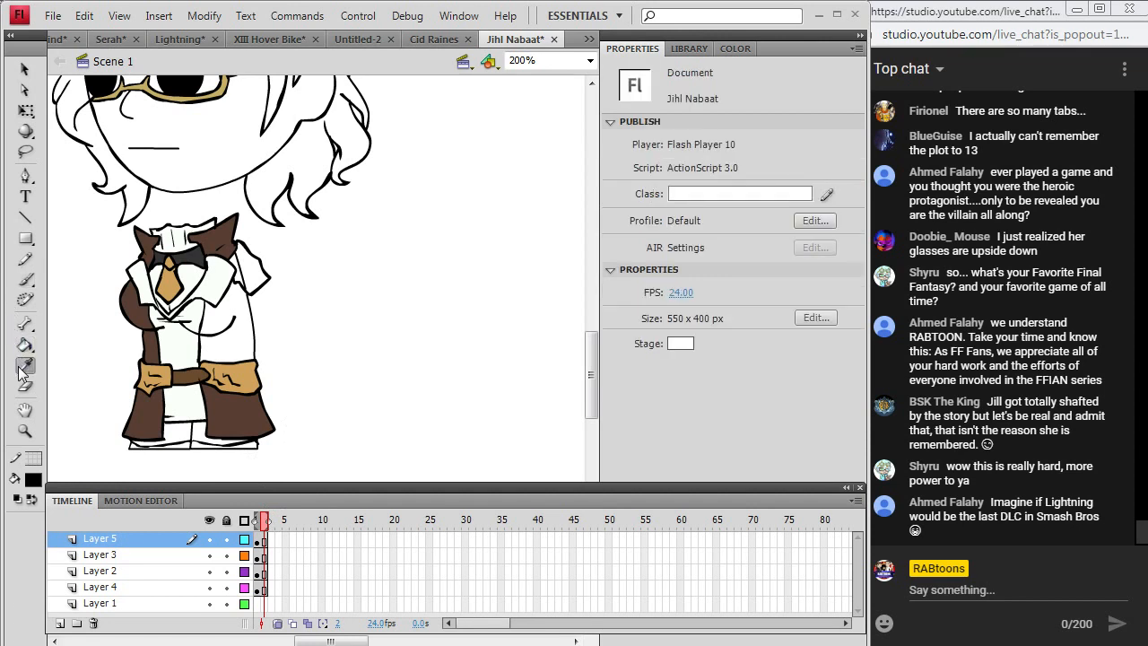
pyautogui.click(154, 352)
pyautogui.click(226, 312)
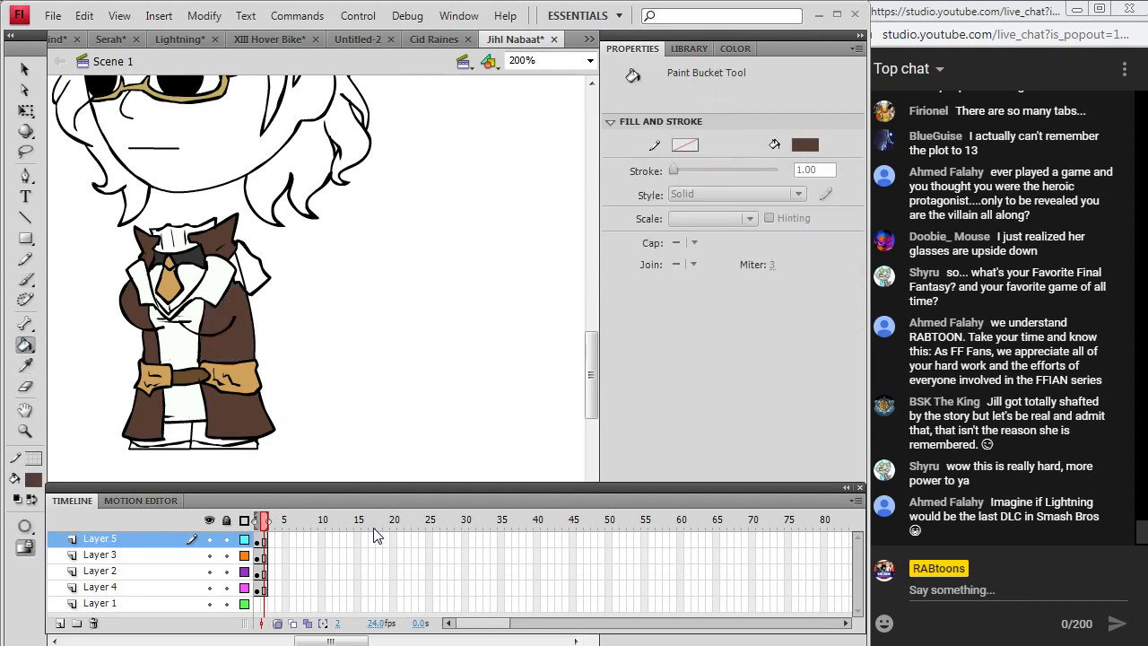
# Fill the shoulder flap behind the collar with medium grey and make Layer 4 the active layer.
pyautogui.click(33, 480)
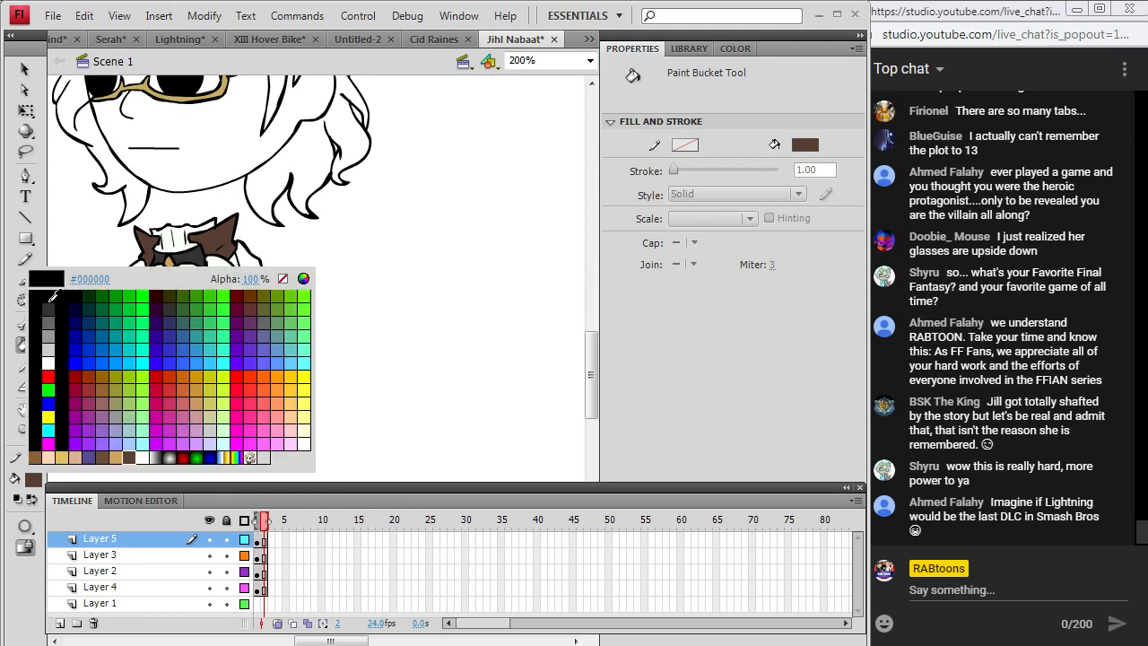
pyautogui.click(50, 318)
pyautogui.click(235, 265)
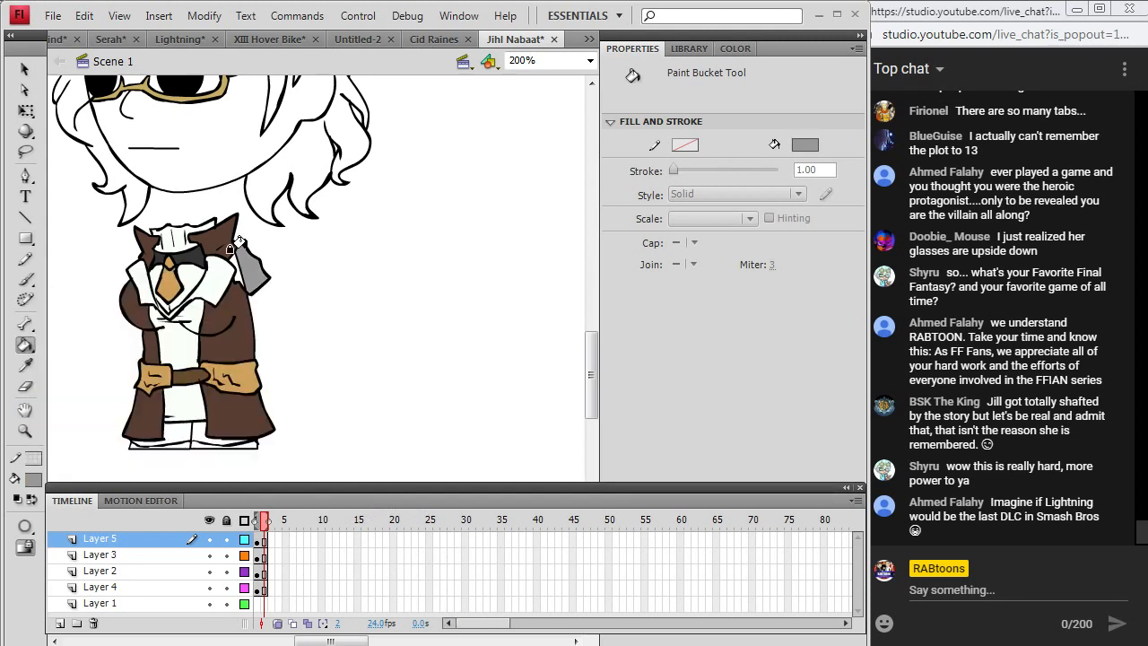
pyautogui.click(27, 74)
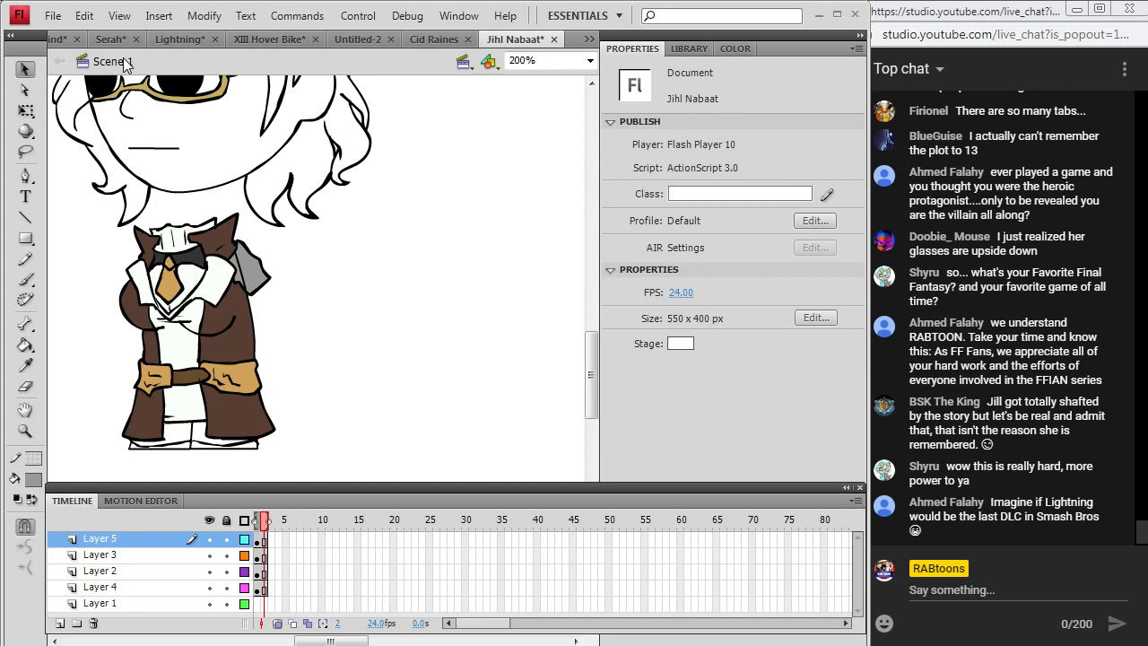
pyautogui.click(247, 278)
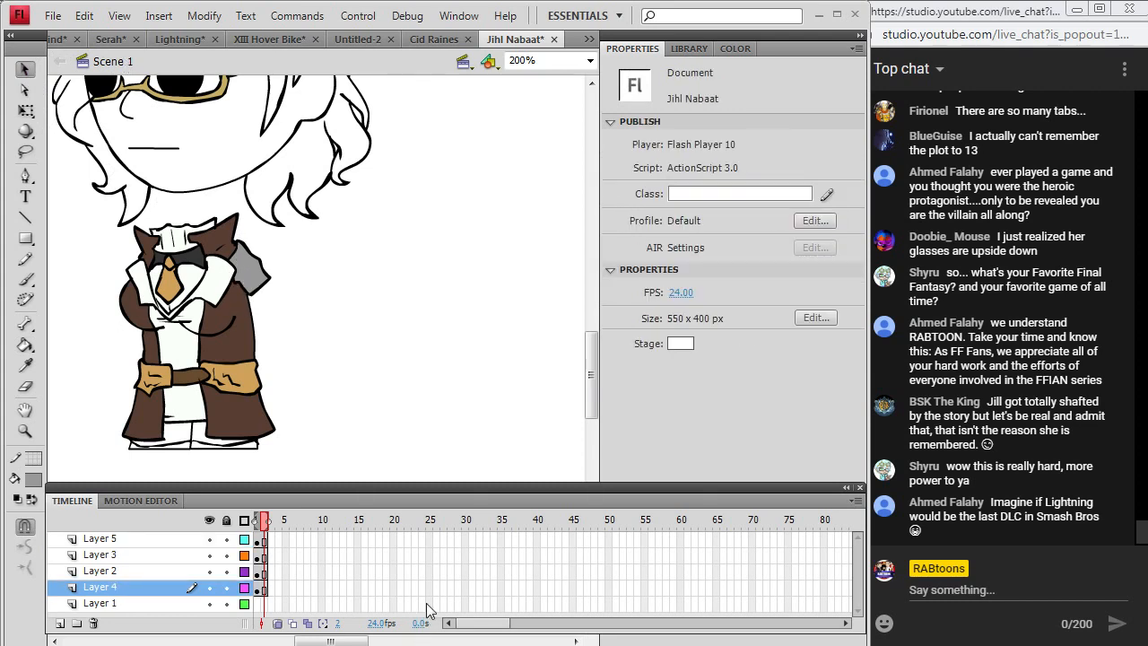
# Open the full-size Jihl Nabaat illustration in Chrome to examine the outfit's colours.
pyautogui.hotkey('alt', 'Tab')
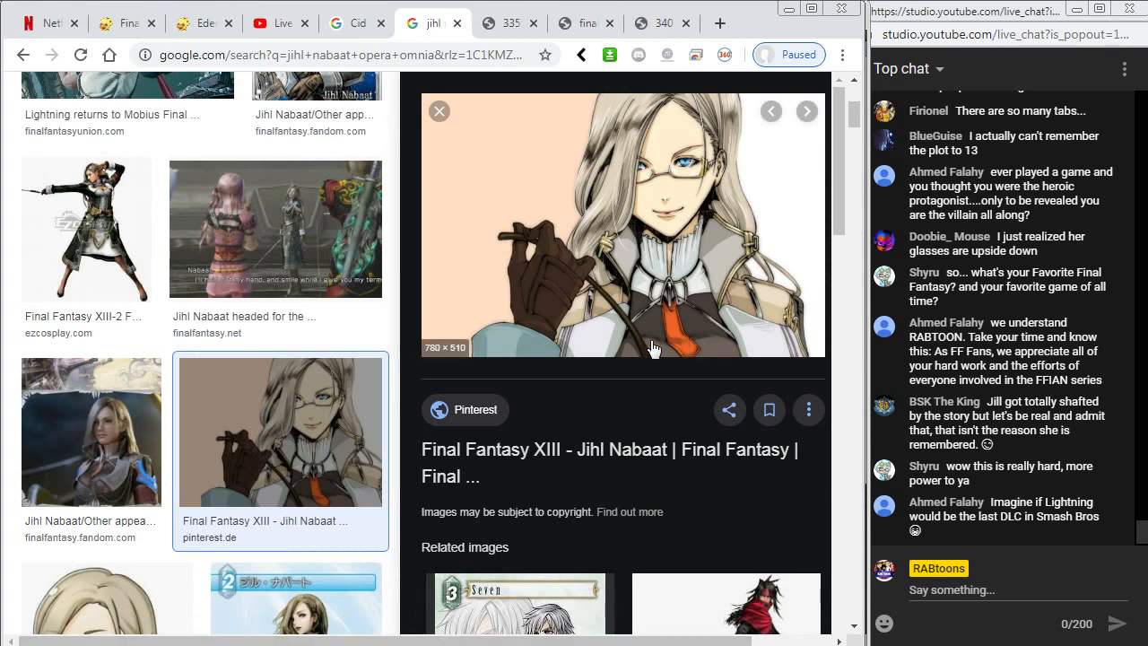
pyautogui.click(484, 18)
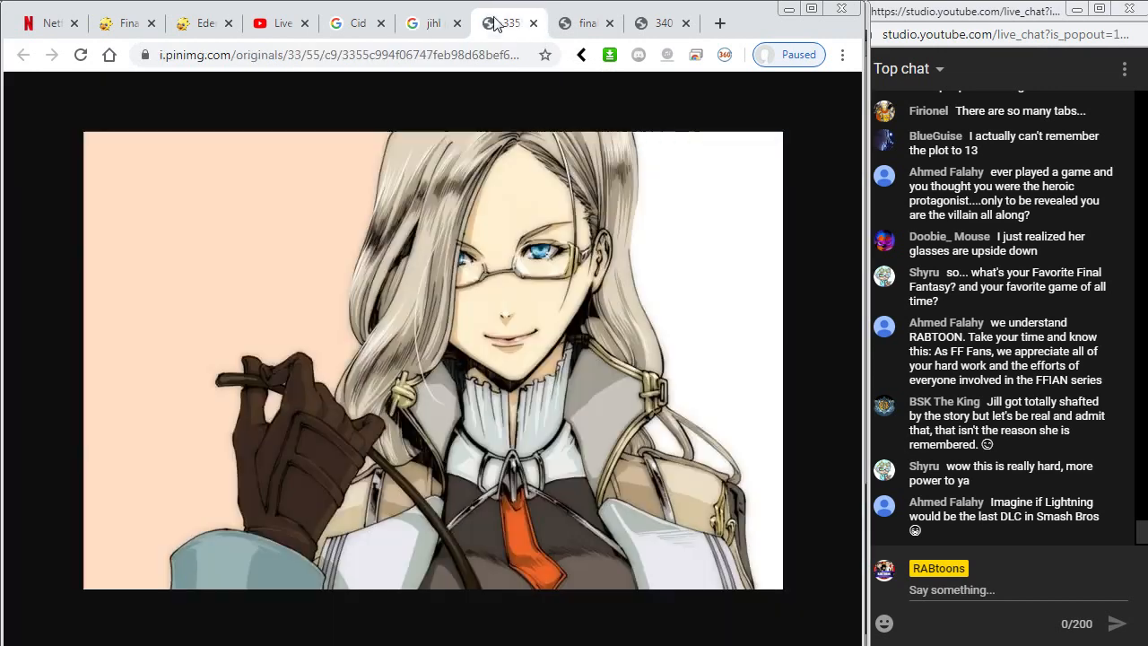
# Copy the Jihl Nabaat illustration in Chrome and paste it in the centre of the Flash drawing on Layer 4.
pyautogui.rightClick(545, 273)
pyautogui.click(591, 330)
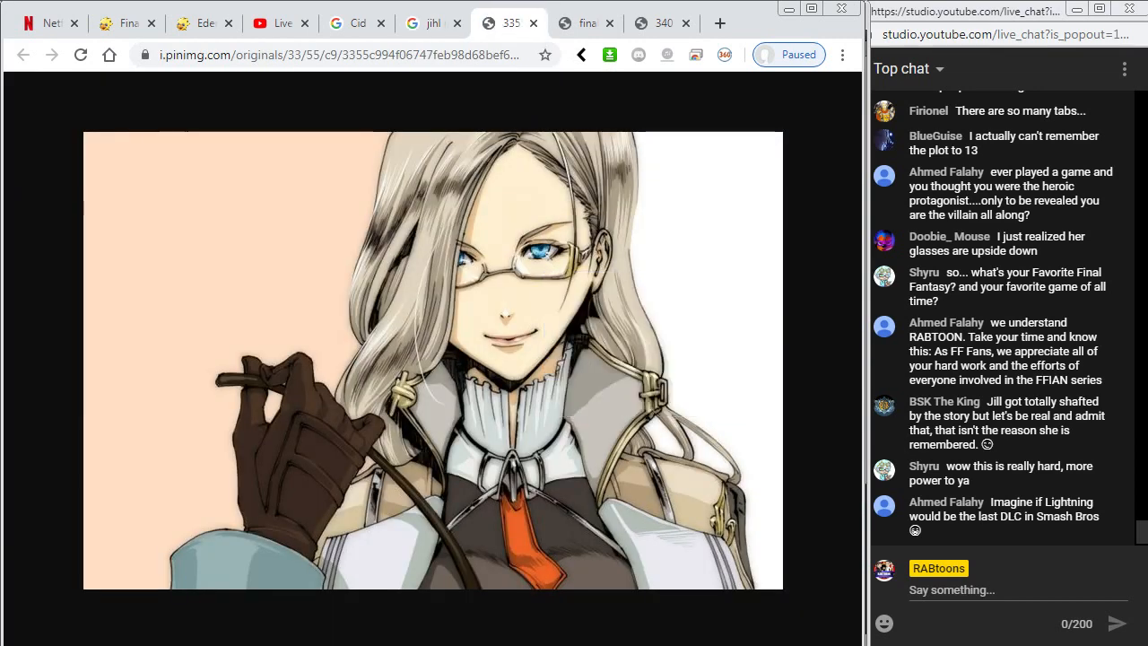
pyautogui.hotkey('alt', 'Tab')
pyautogui.click(81, 16)
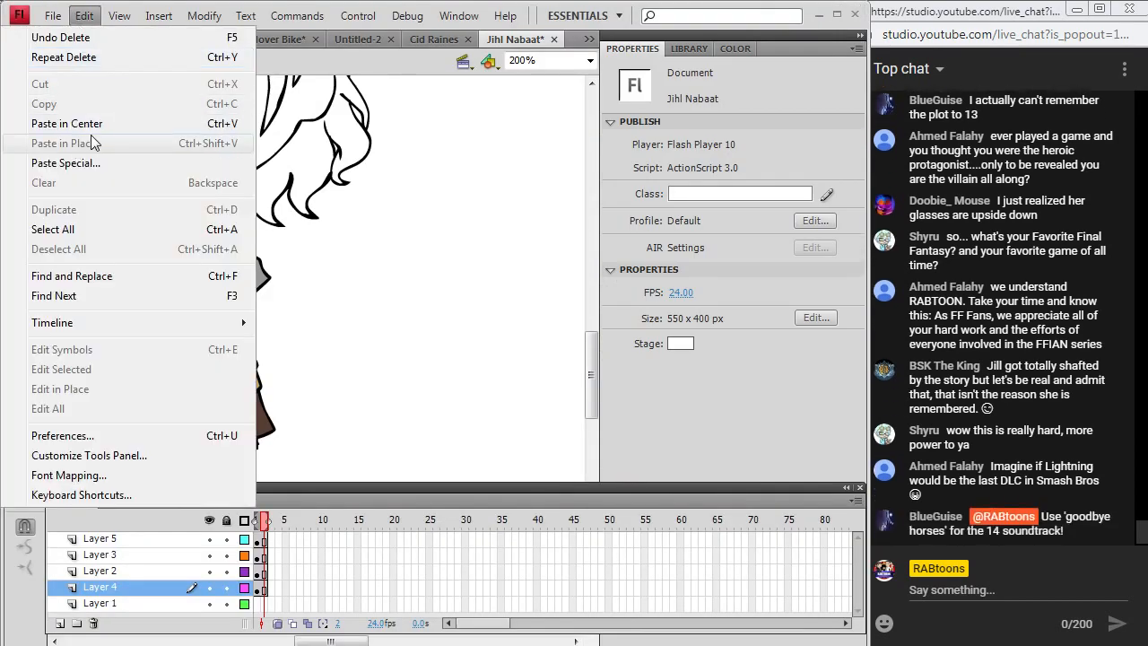
pyautogui.click(80, 123)
# Sample the vest's grey-brown from the pasted illustration as the fill colour and undo the paste.
pyautogui.click(26, 366)
pyautogui.scroll(-5, 217, 309)
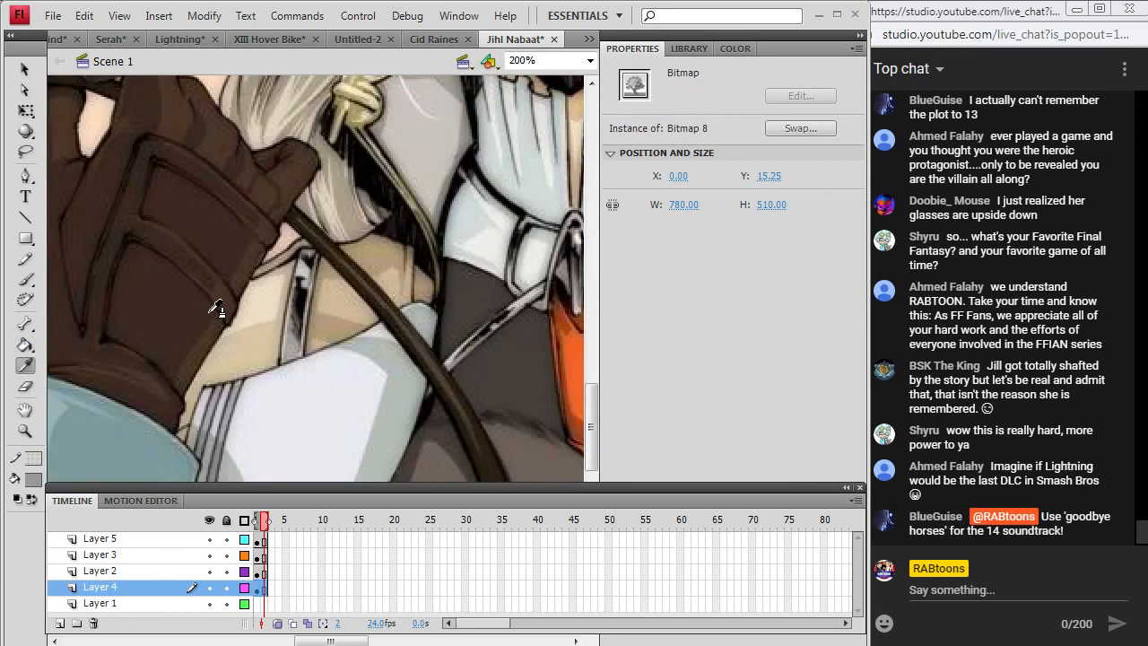
pyautogui.scroll(-2, 412, 329)
pyautogui.click(543, 299)
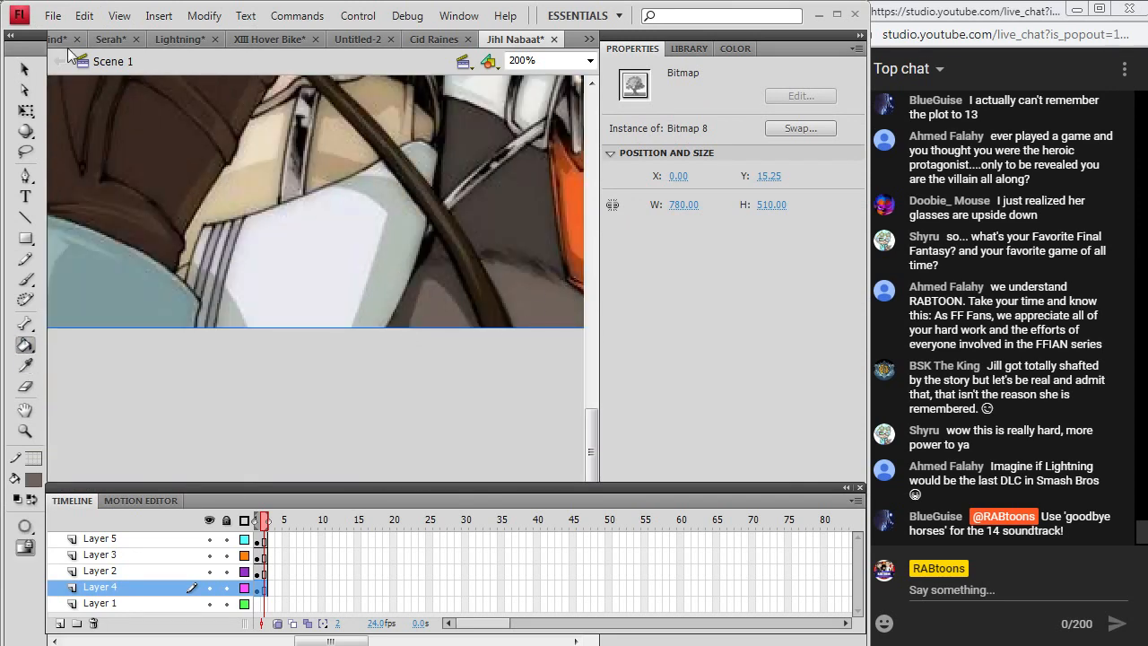
pyautogui.click(90, 16)
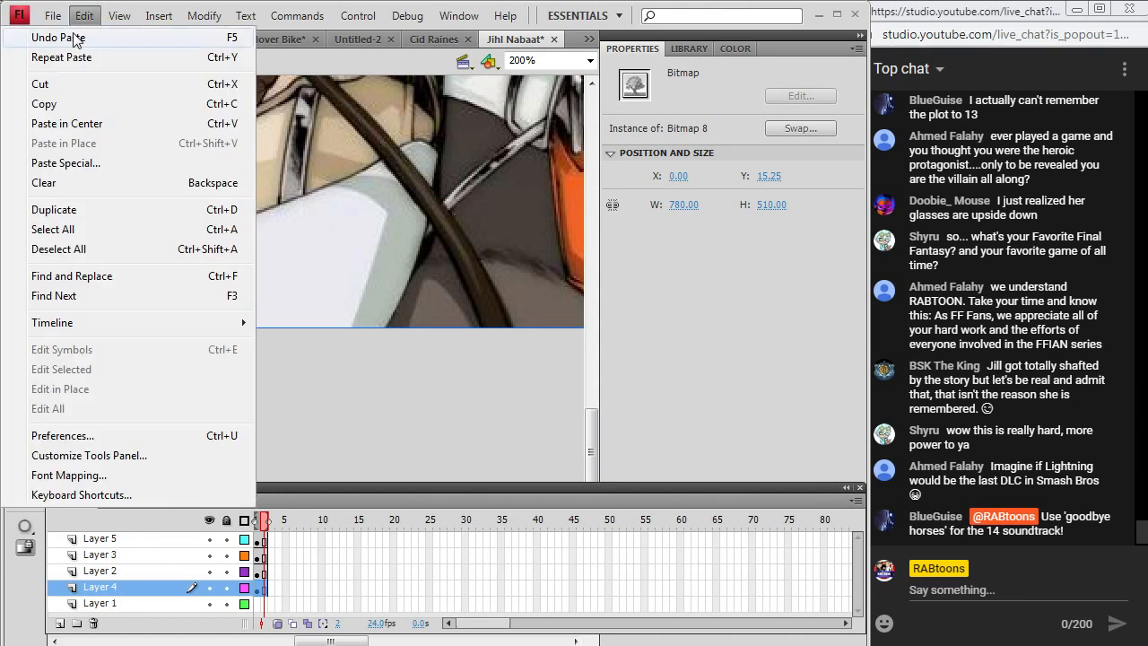
pyautogui.click(45, 36)
# Fill the character's vest and lapels around the tie with the sampled grey-brown.
pyautogui.scroll(6, 126, 198)
pyautogui.scroll(3, 127, 231)
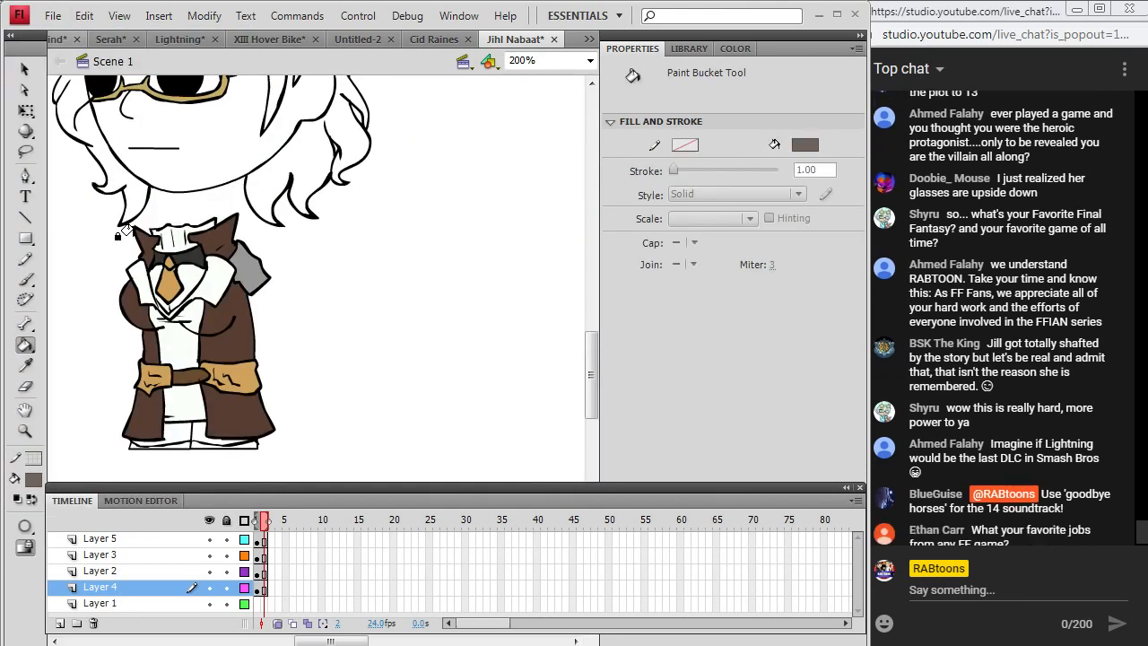
pyautogui.click(182, 268)
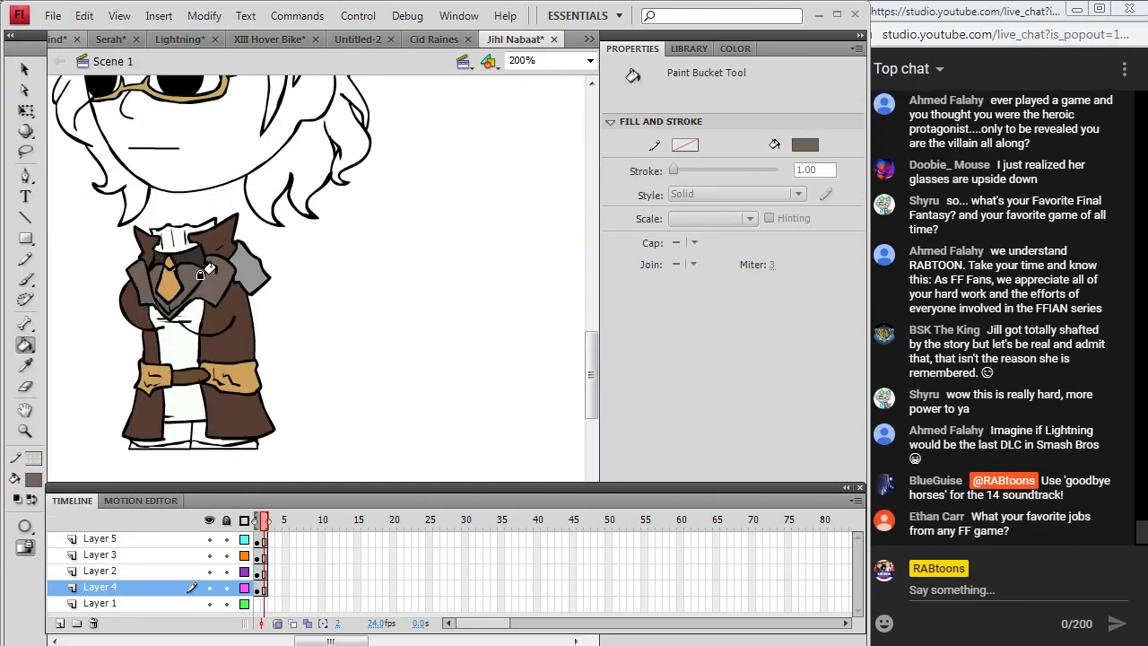
# Try filling the glasses frame on Layer 5 with black.
pyautogui.click(263, 539)
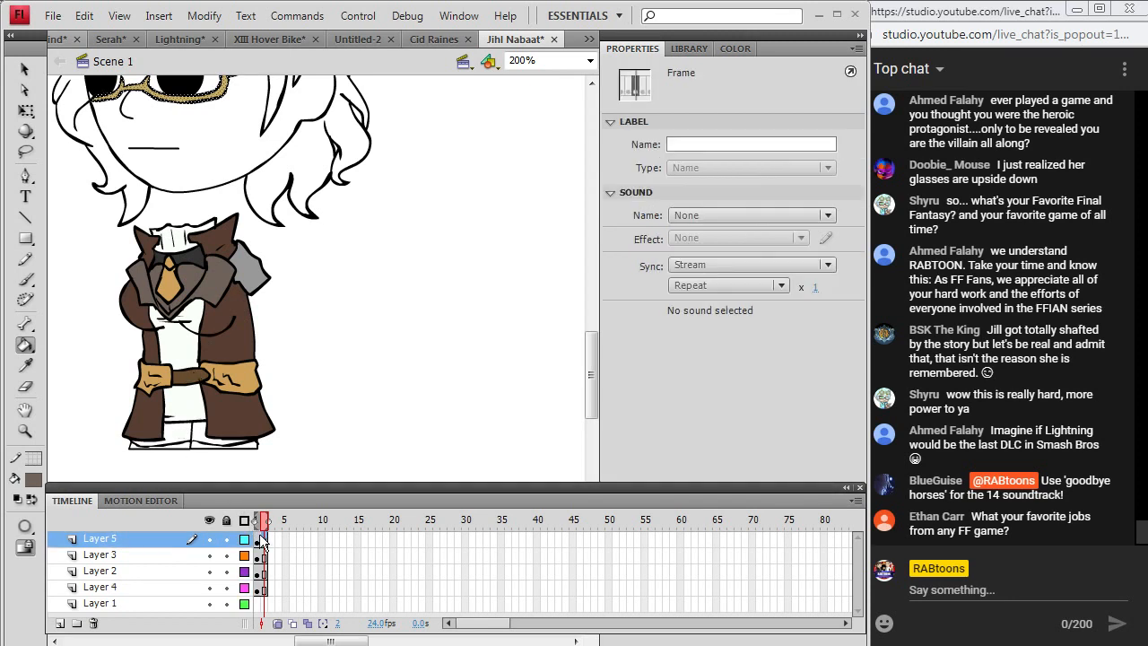
pyautogui.click(211, 539)
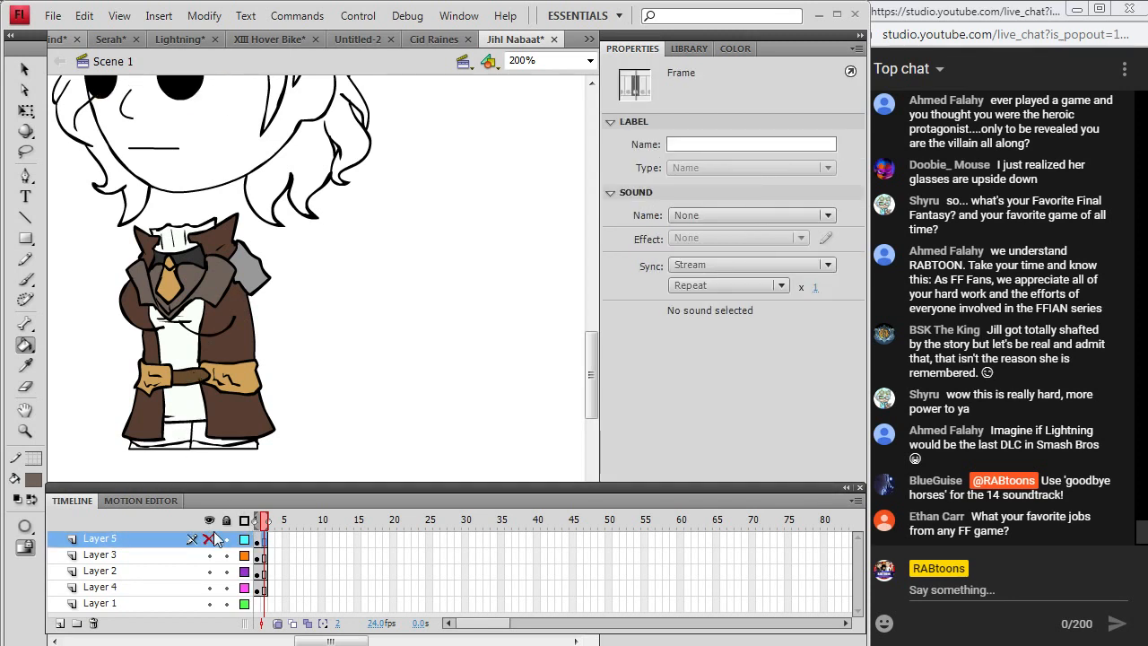
pyautogui.moveTo(208, 539); pyautogui.dragTo(209, 603)
pyautogui.moveTo(212, 539); pyautogui.dragTo(212, 602)
pyautogui.moveTo(591, 380); pyautogui.dragTo(600, 361)
pyautogui.click(33, 479)
pyautogui.click(32, 287)
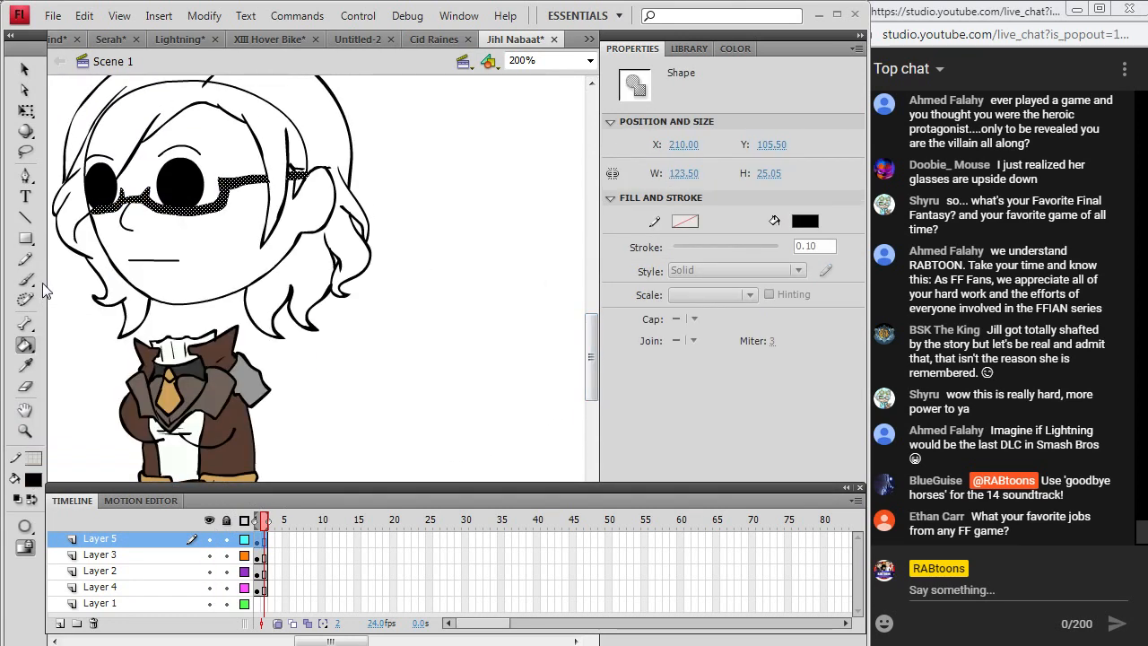
pyautogui.click(25, 278)
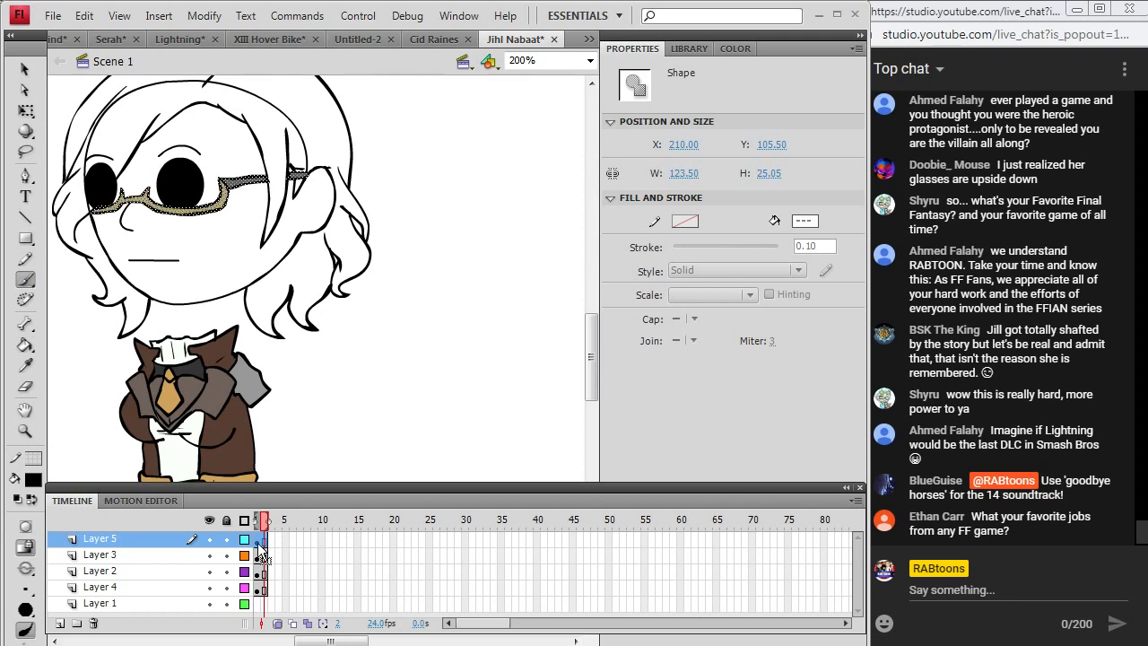
# Toggle the visibility of Layers 5, 3, 2 and 4 one at a time to identify the artwork on each.
pyautogui.click(210, 539)
pyautogui.click(210, 539)
pyautogui.click(210, 539)
pyautogui.click(210, 539)
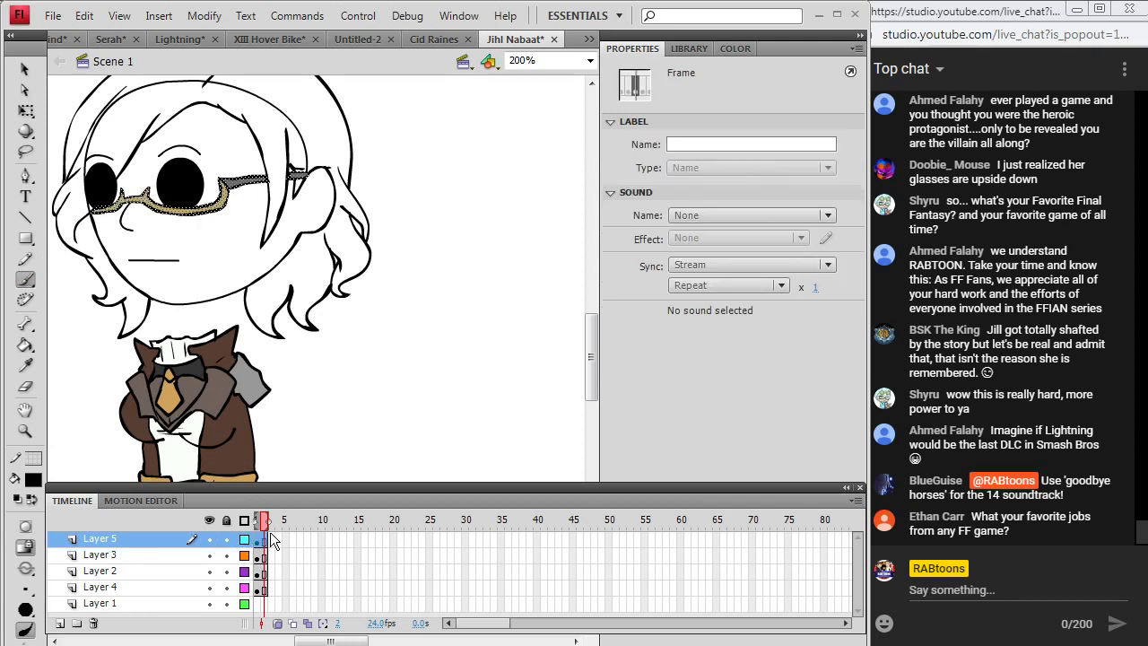
pyautogui.click(261, 539)
pyautogui.click(122, 183)
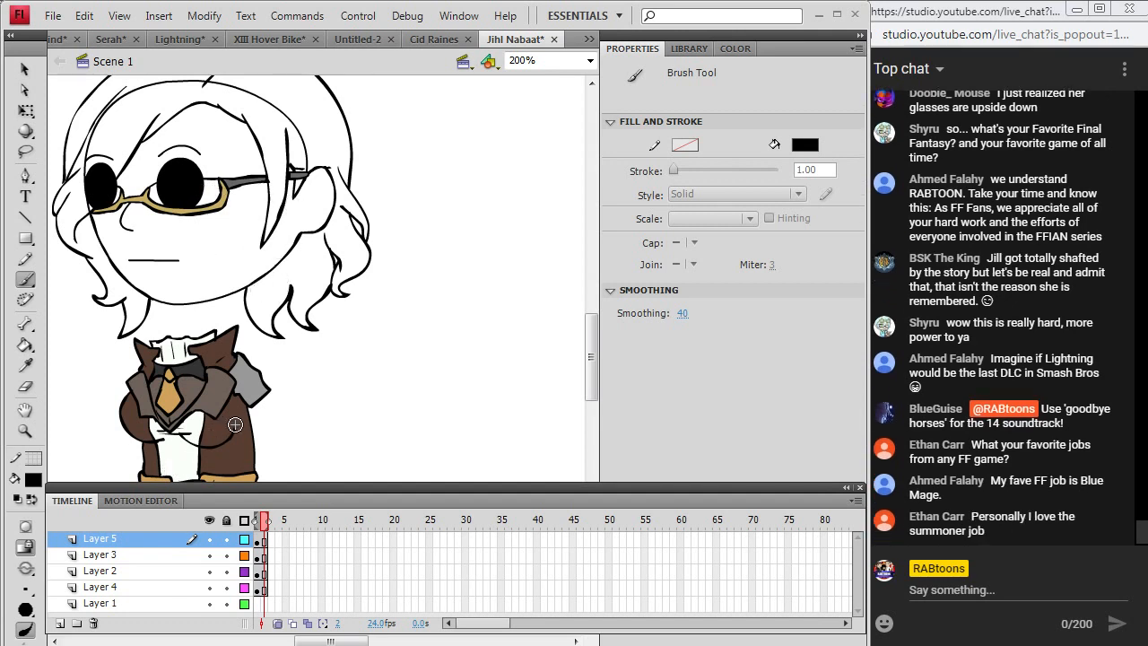
pyautogui.click(209, 539)
pyautogui.click(209, 539)
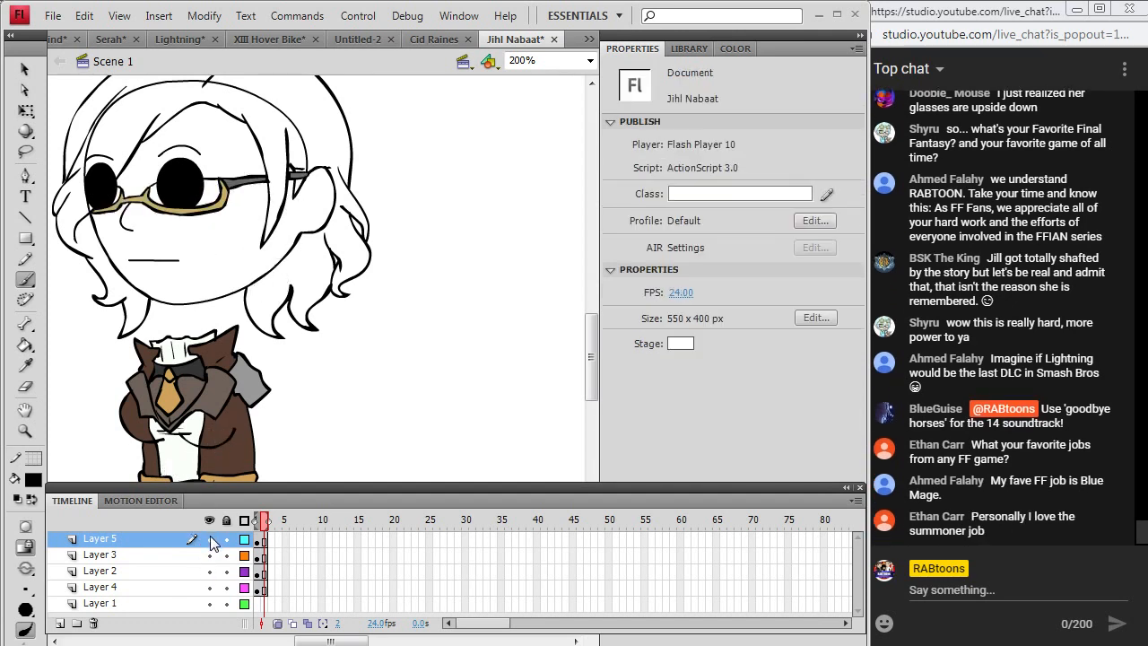
pyautogui.click(210, 539)
pyautogui.click(210, 539)
pyautogui.click(209, 555)
pyautogui.click(209, 554)
pyautogui.click(209, 555)
pyautogui.click(209, 554)
pyautogui.click(209, 570)
pyautogui.click(209, 570)
pyautogui.click(209, 569)
pyautogui.click(209, 570)
pyautogui.click(209, 570)
pyautogui.click(209, 570)
pyautogui.click(209, 569)
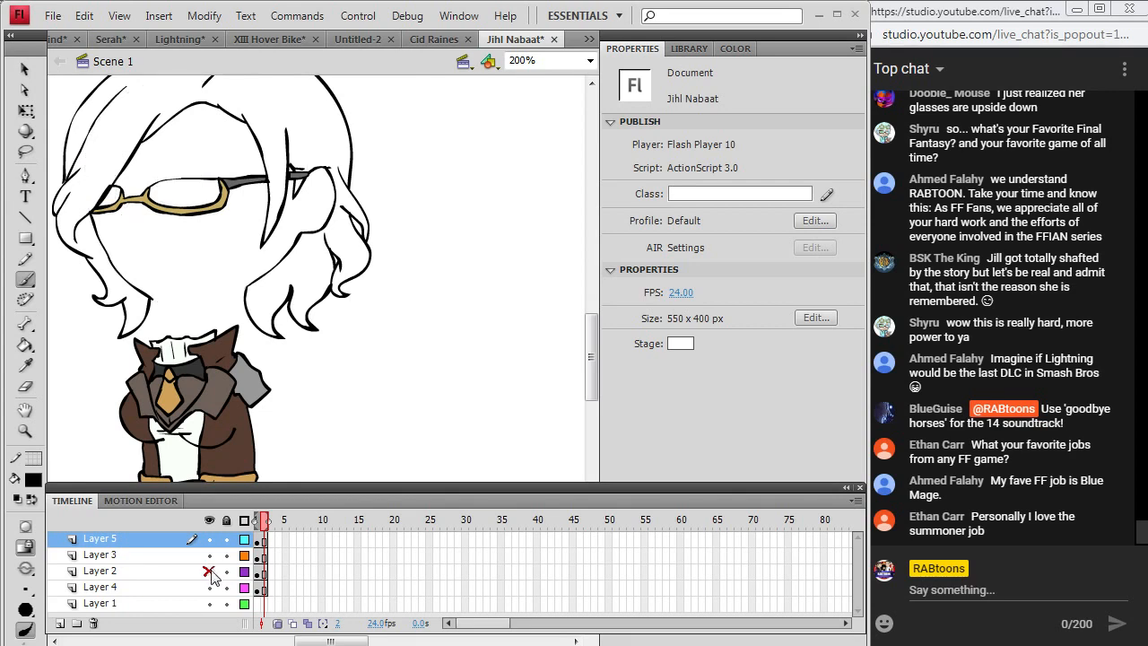
pyautogui.click(209, 570)
pyautogui.click(209, 588)
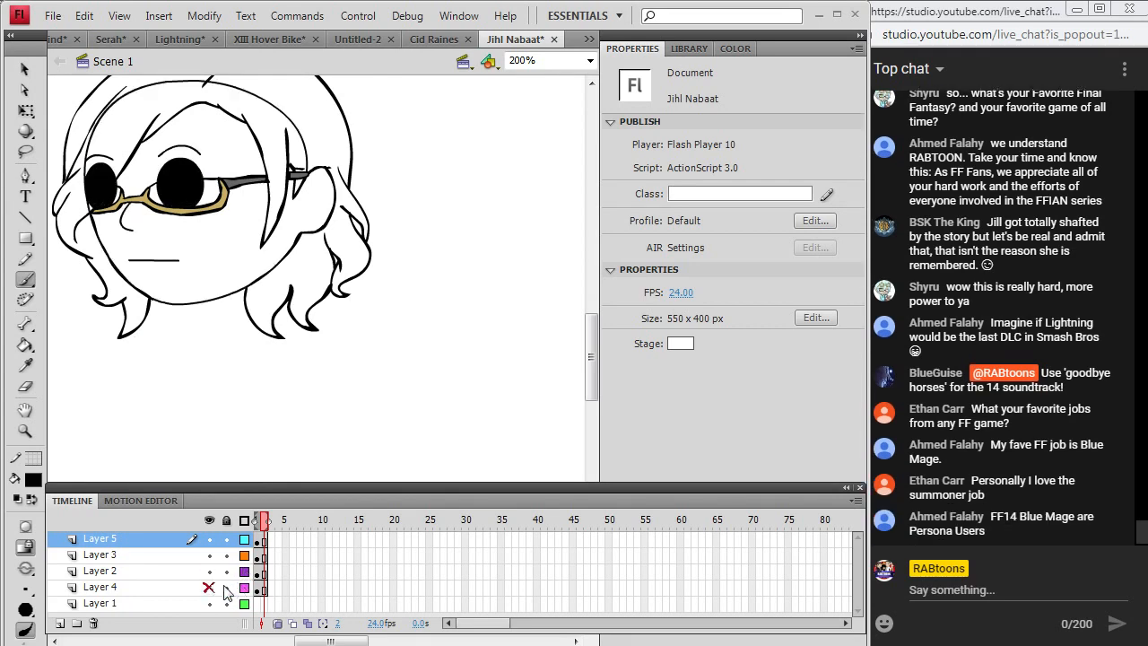
pyautogui.click(209, 587)
# Zoom in on the tie and lapels in Layer 4's first frame and choose the Brush tool with a black fill.
pyautogui.click(259, 587)
pyautogui.click(26, 430)
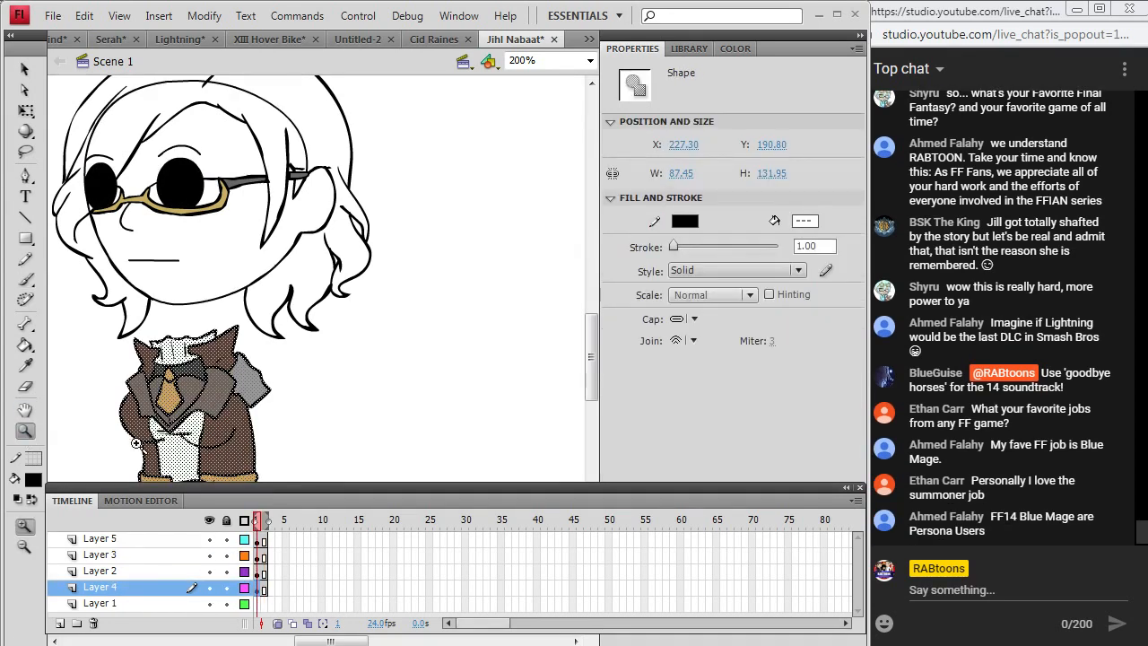
pyautogui.moveTo(218, 348); pyautogui.dragTo(135, 414)
pyautogui.click(25, 69)
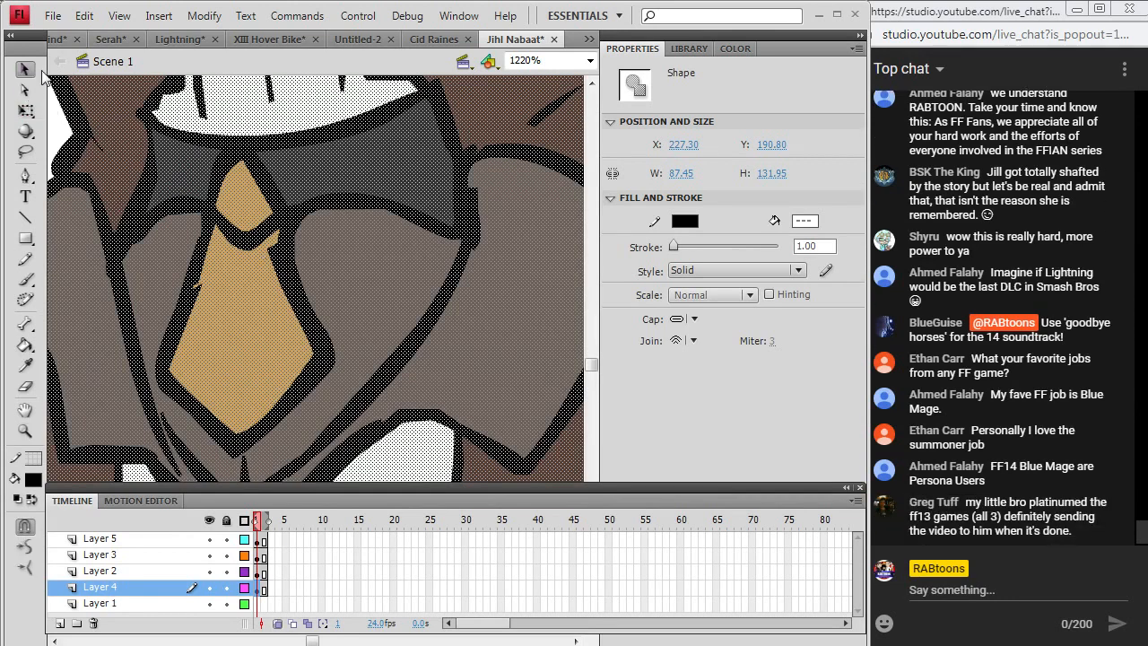
pyautogui.click(59, 134)
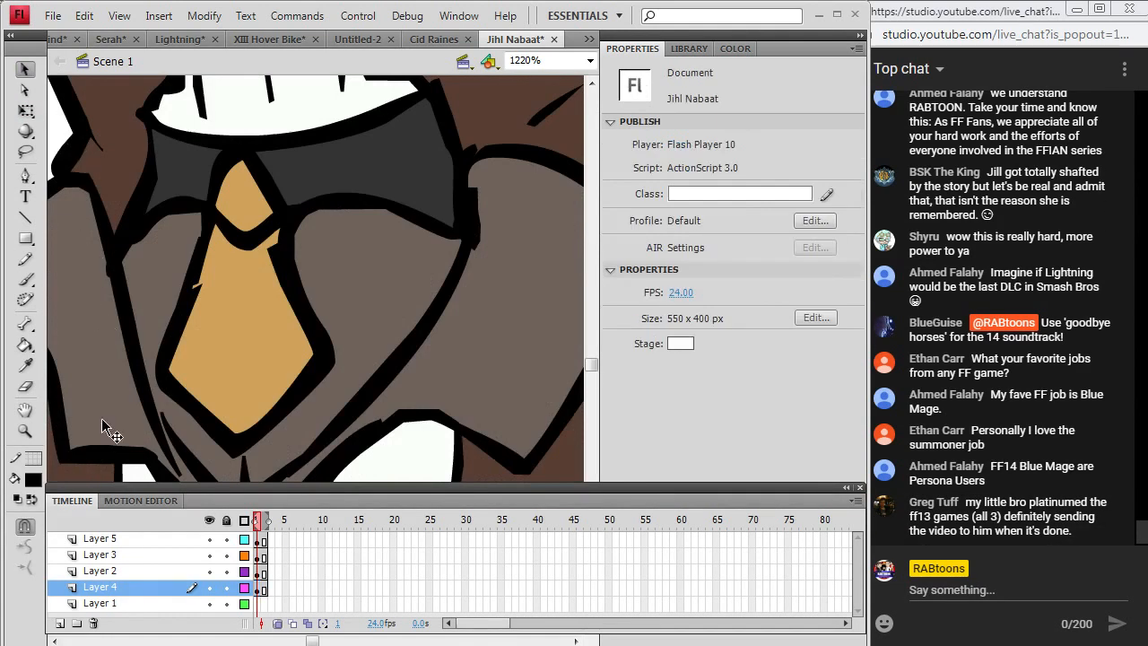
pyautogui.click(32, 457)
pyautogui.click(25, 279)
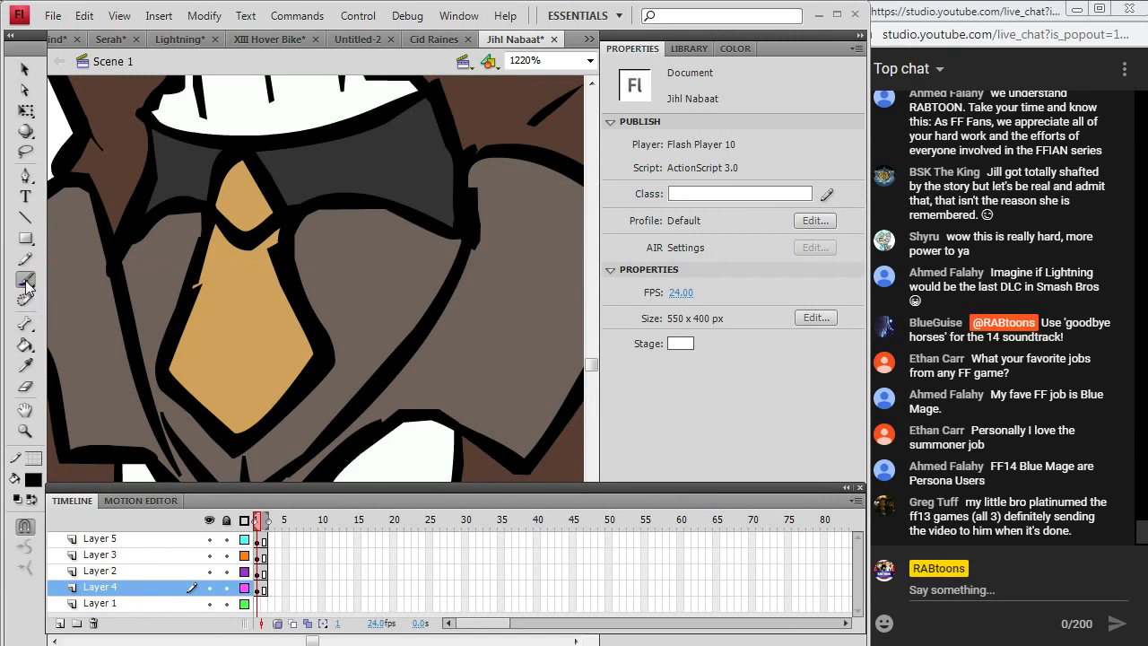
pyautogui.scroll(-2, 592, 365)
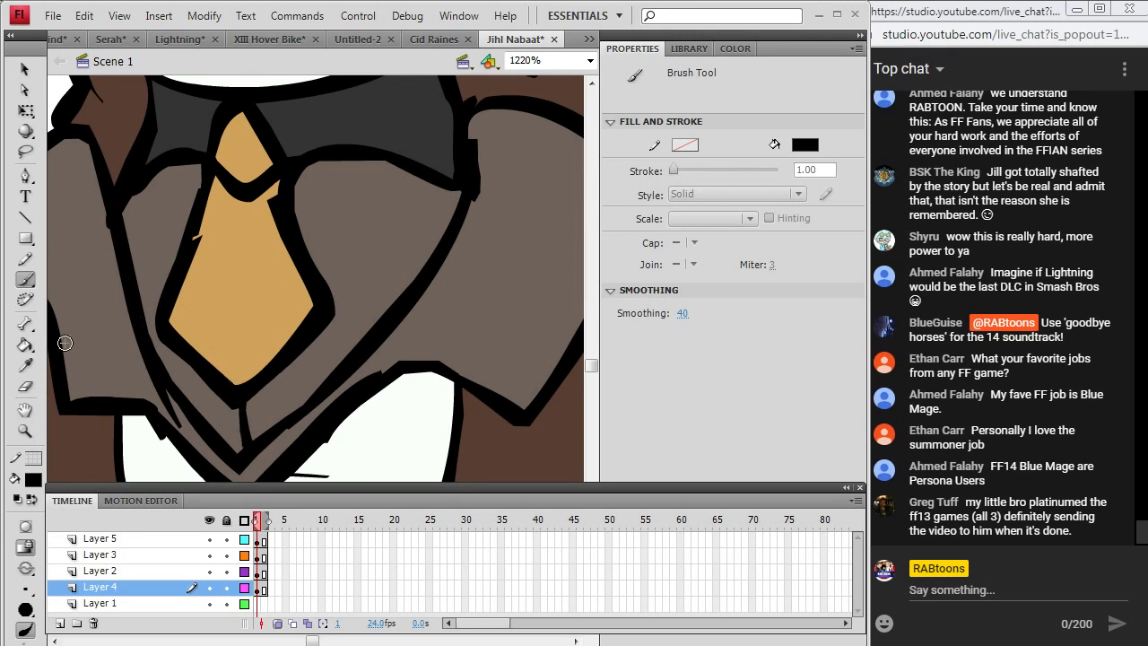
# Sample the shirt's white, fill both lapels with it and return the zoom to 200%.
pyautogui.click(25, 365)
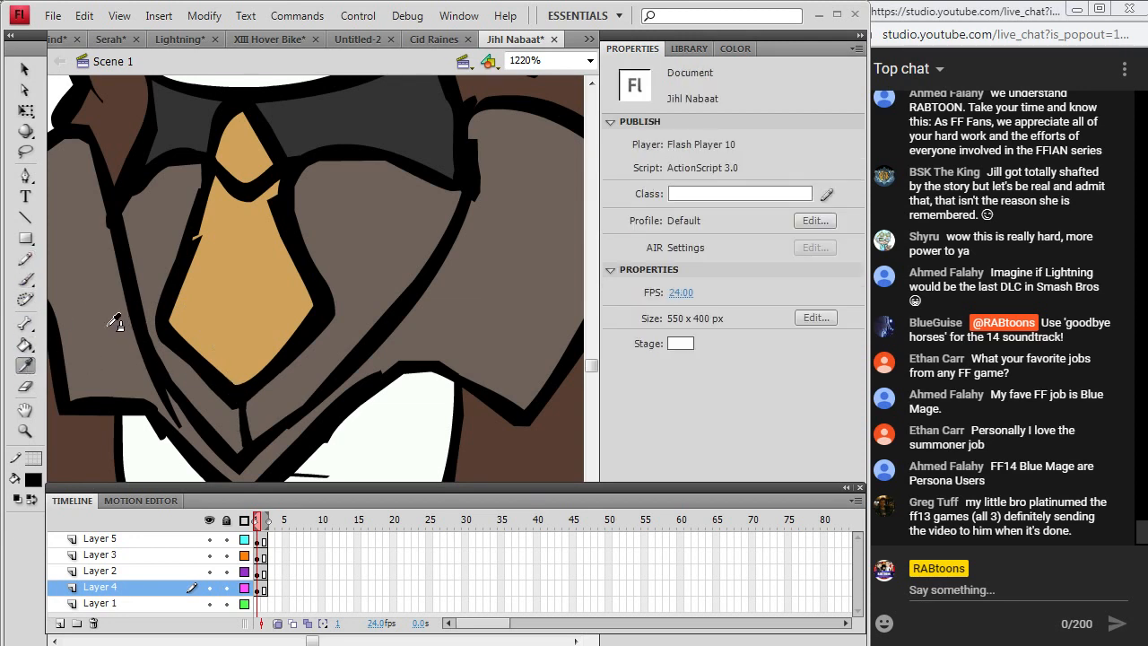
pyautogui.click(135, 445)
pyautogui.click(114, 375)
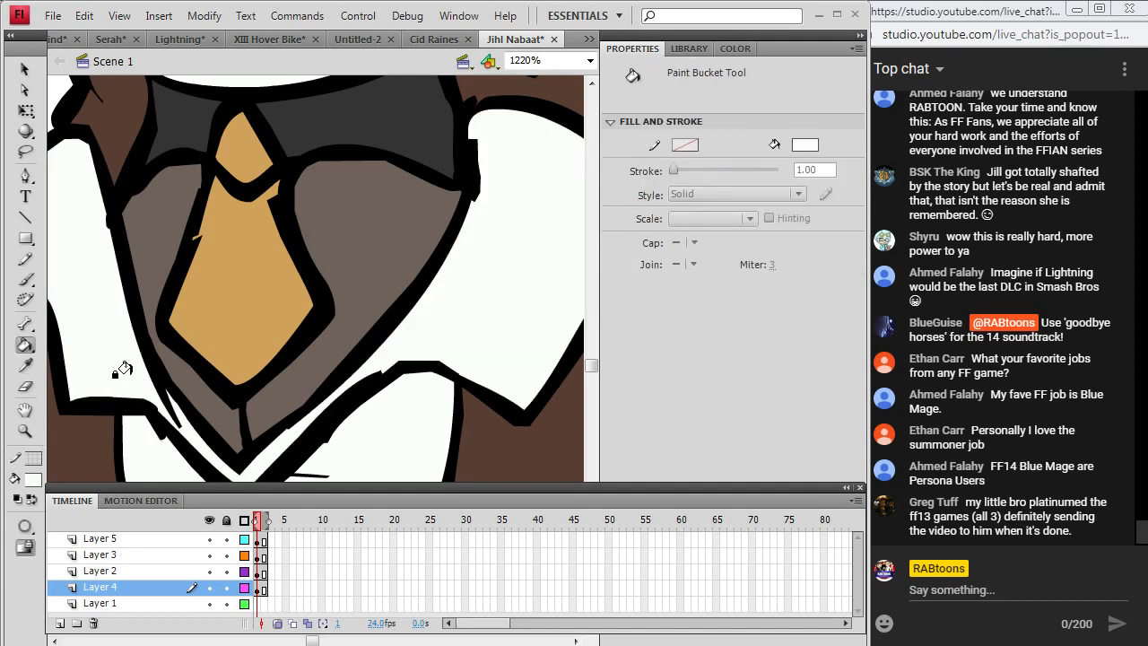
pyautogui.click(590, 60)
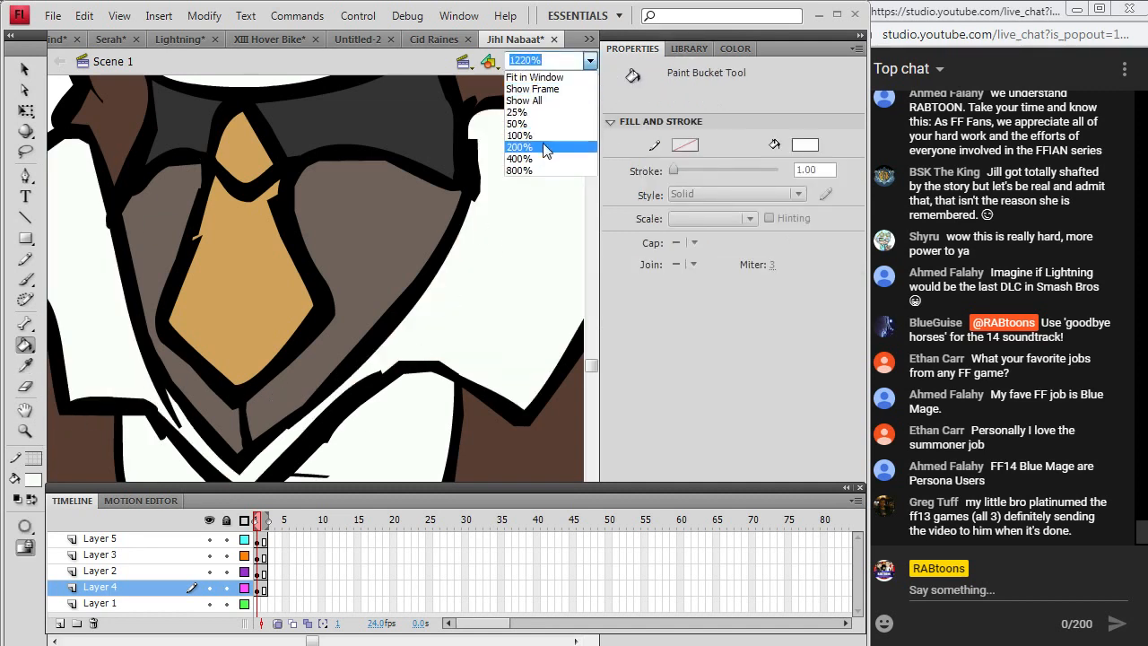
pyautogui.click(537, 154)
pyautogui.scroll(-4, 579, 309)
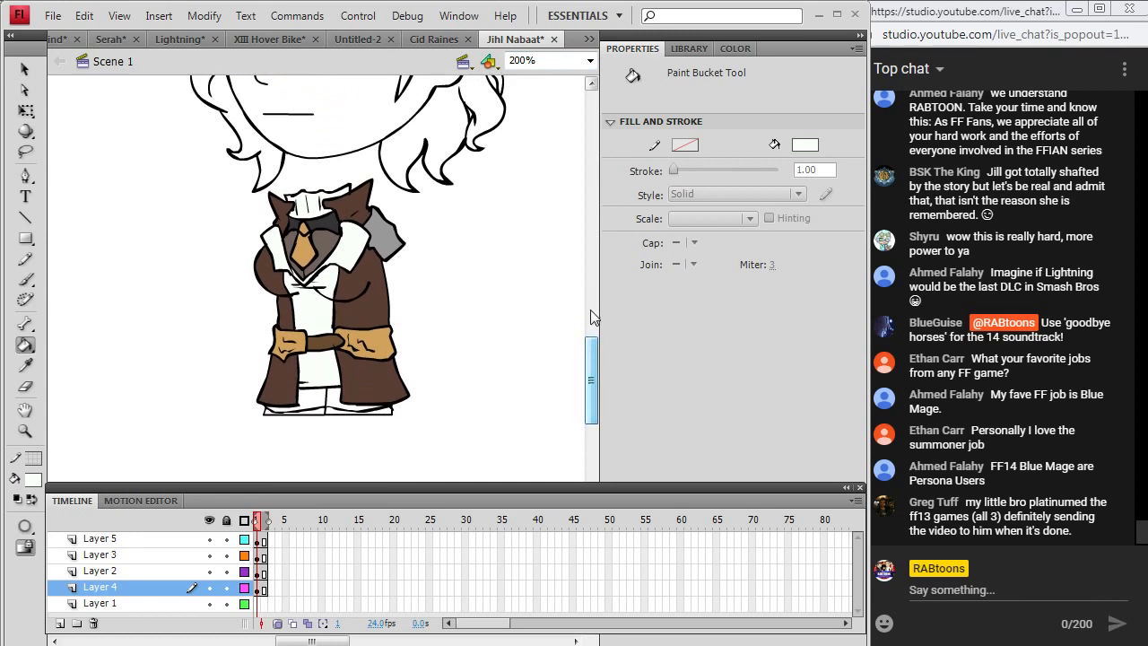
pyautogui.press('i')
pyautogui.click(349, 256)
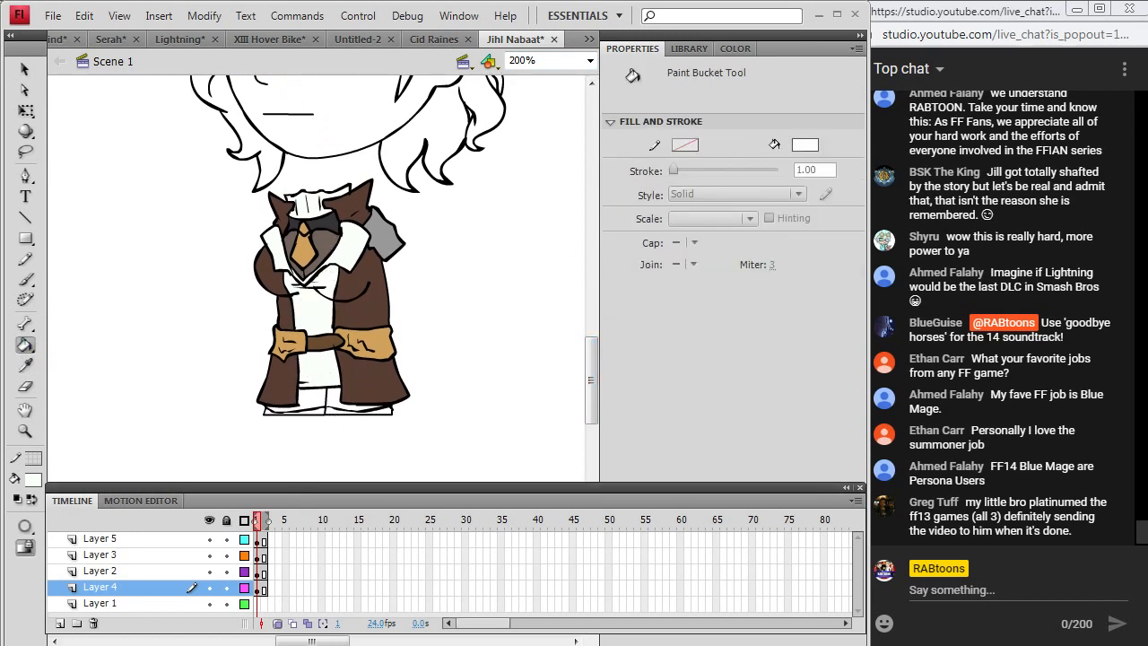
# Switch to Chrome, close the Cid Raines image search and open the full-body Jihl Nabaat picture.
pyautogui.hotkey('alt', 'Tab')
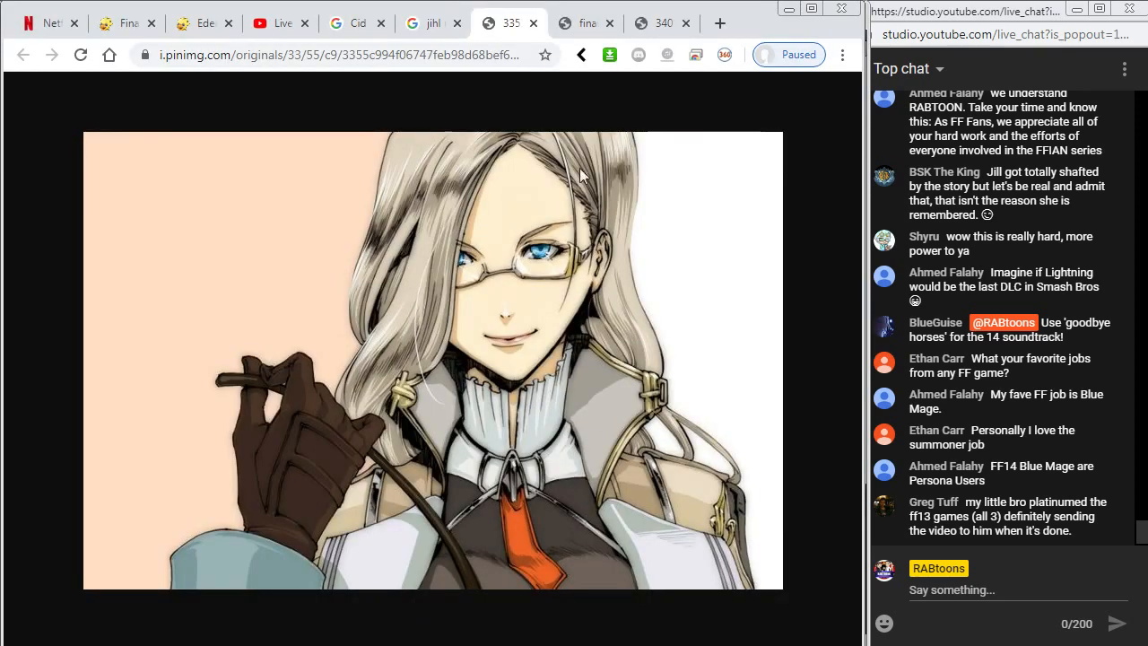
pyautogui.click(434, 22)
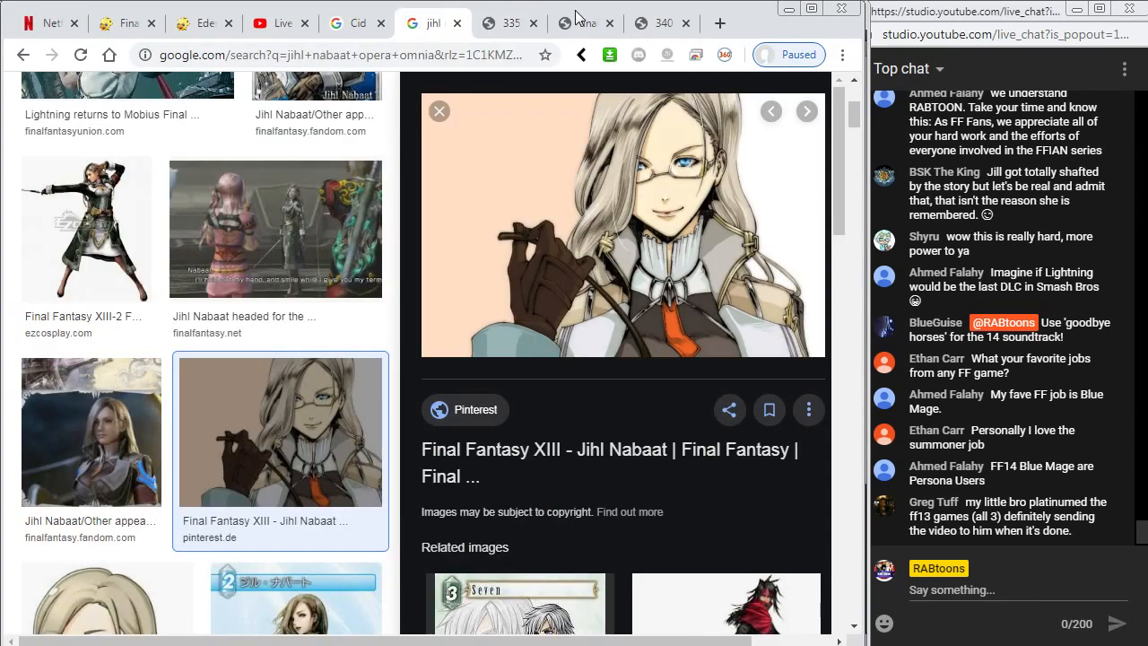
pyautogui.click(355, 25)
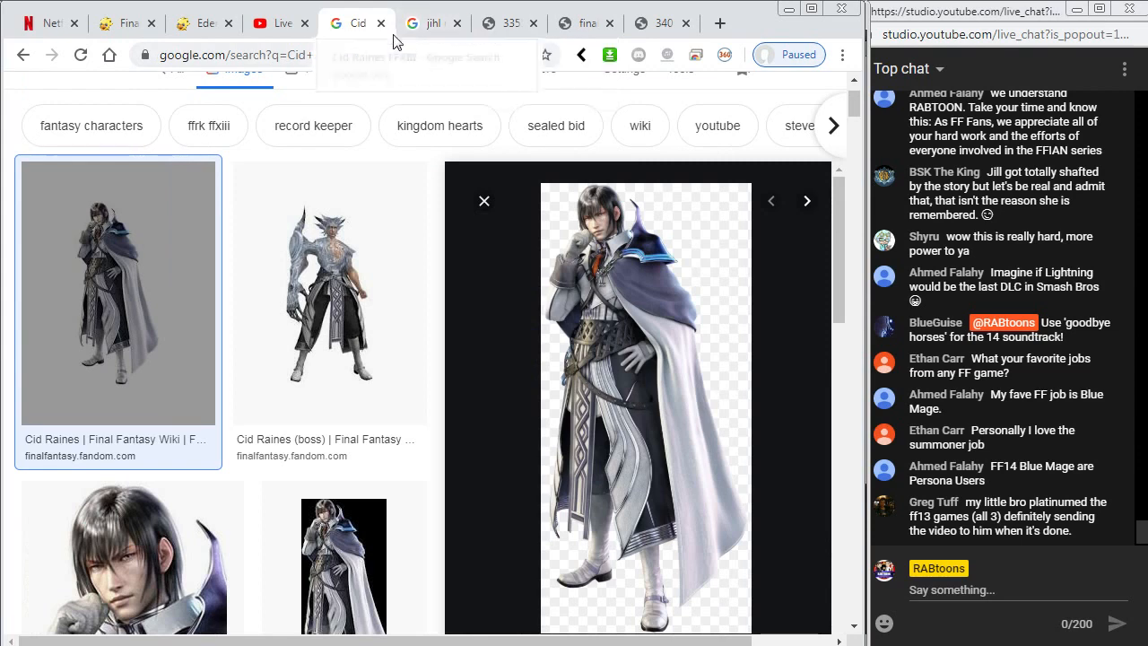
pyautogui.click(380, 22)
pyautogui.click(502, 23)
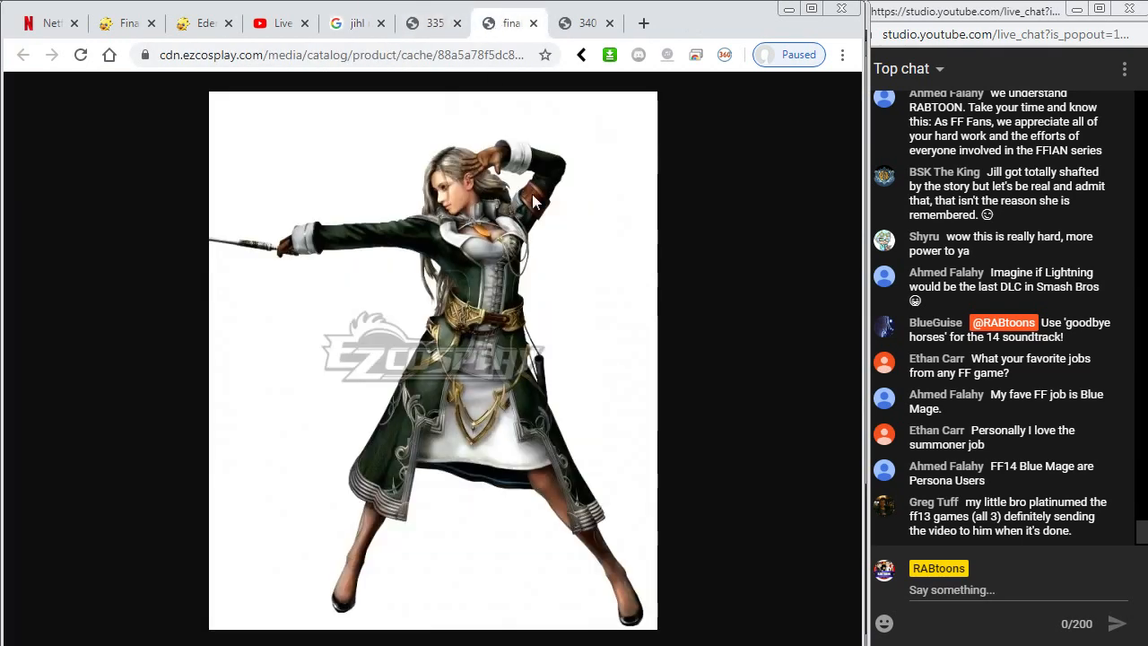
# Copy the full-body Jihl Nabaat picture and paste it in the centre of the Flash drawing on Layer 4.
pyautogui.rightClick(549, 337)
pyautogui.click(615, 395)
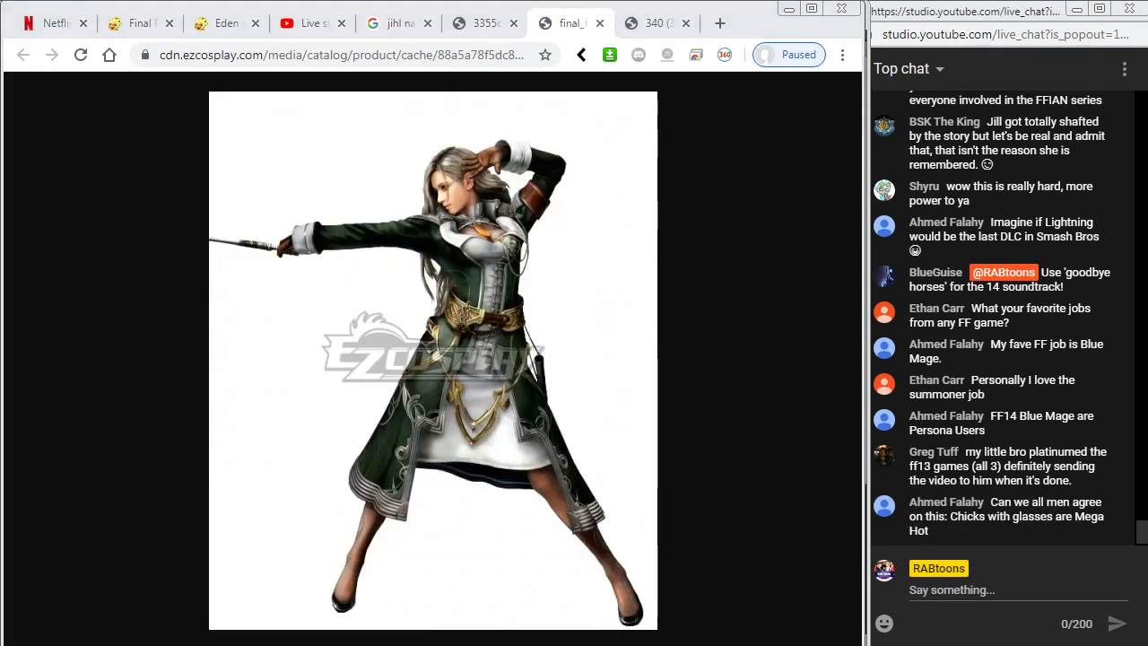
pyautogui.hotkey('alt', 'Tab')
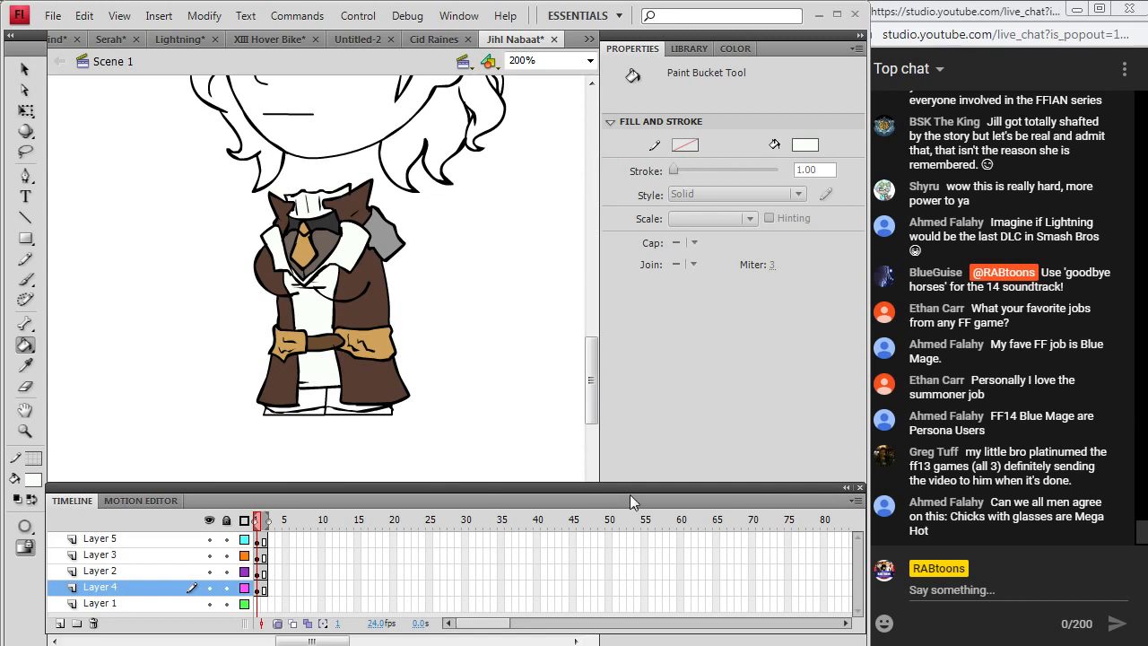
pyautogui.click(84, 15)
pyautogui.click(81, 113)
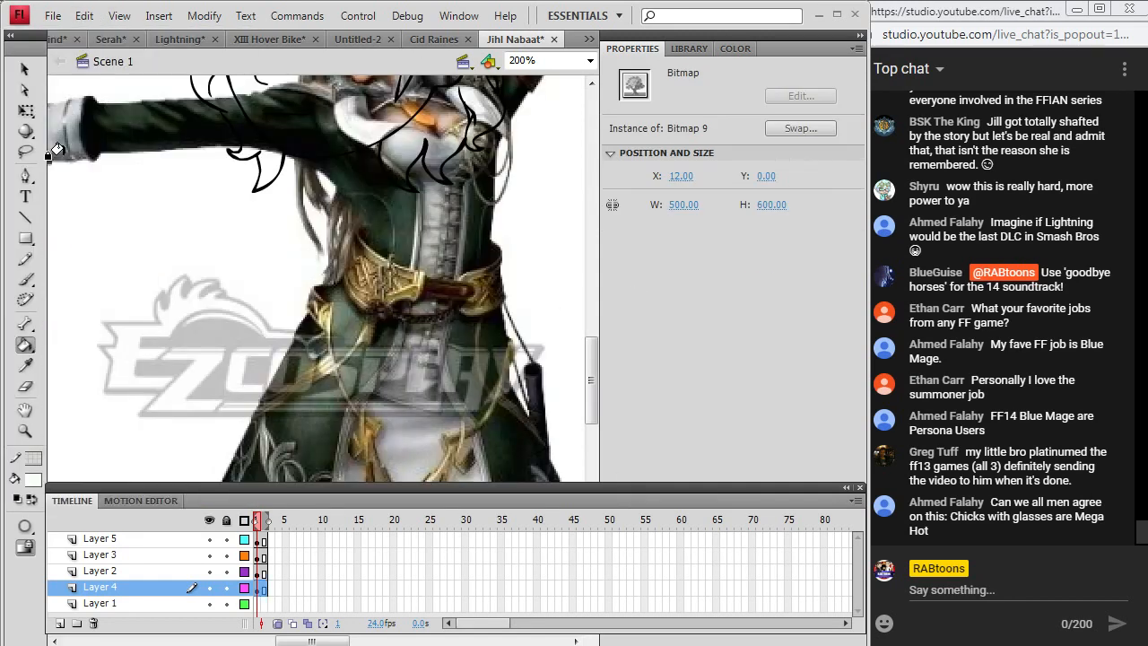
# Sample the brown of the leg just below the skirt in the pasted full-body picture as the fill colour.
pyautogui.click(25, 366)
pyautogui.scroll(-3, 455, 343)
pyautogui.scroll(-3, 454, 343)
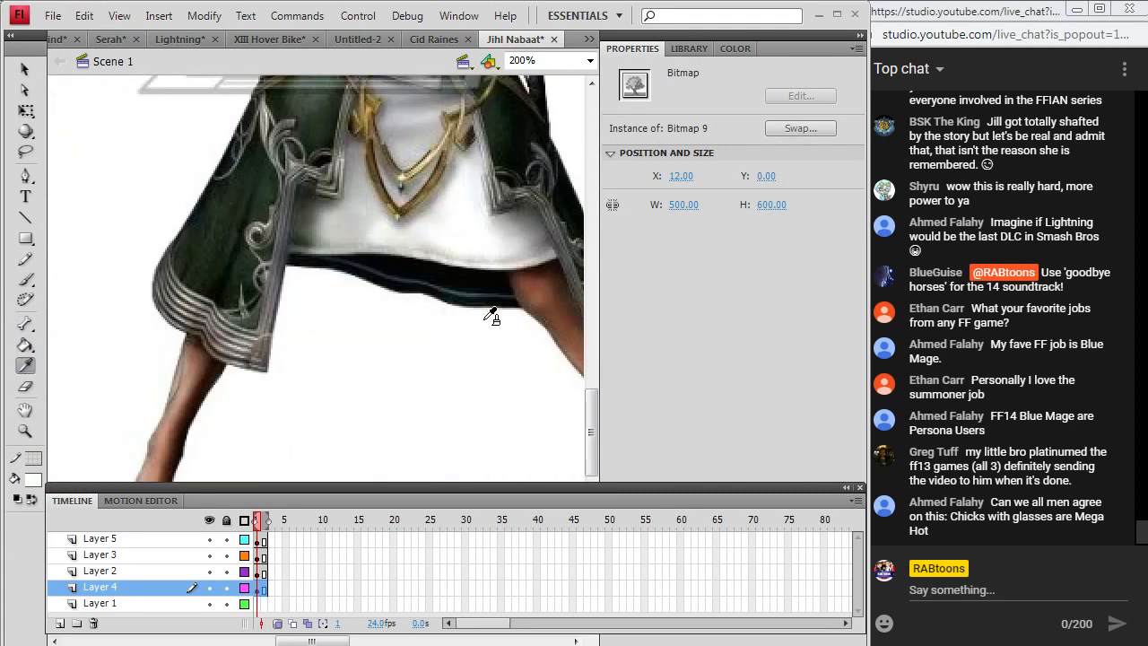
pyautogui.scroll(-1, 544, 308)
pyautogui.click(547, 213)
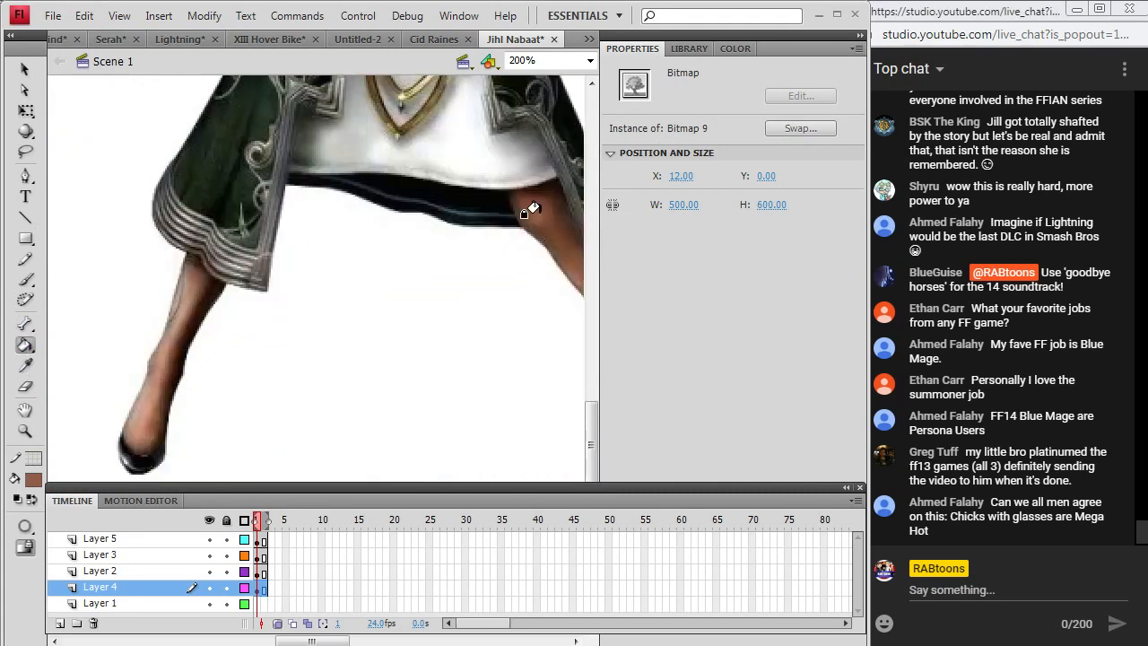
# Undo the paste of the full-body picture and fill both of the character's legs with the sampled brown.
pyautogui.click(77, 22)
pyautogui.click(80, 36)
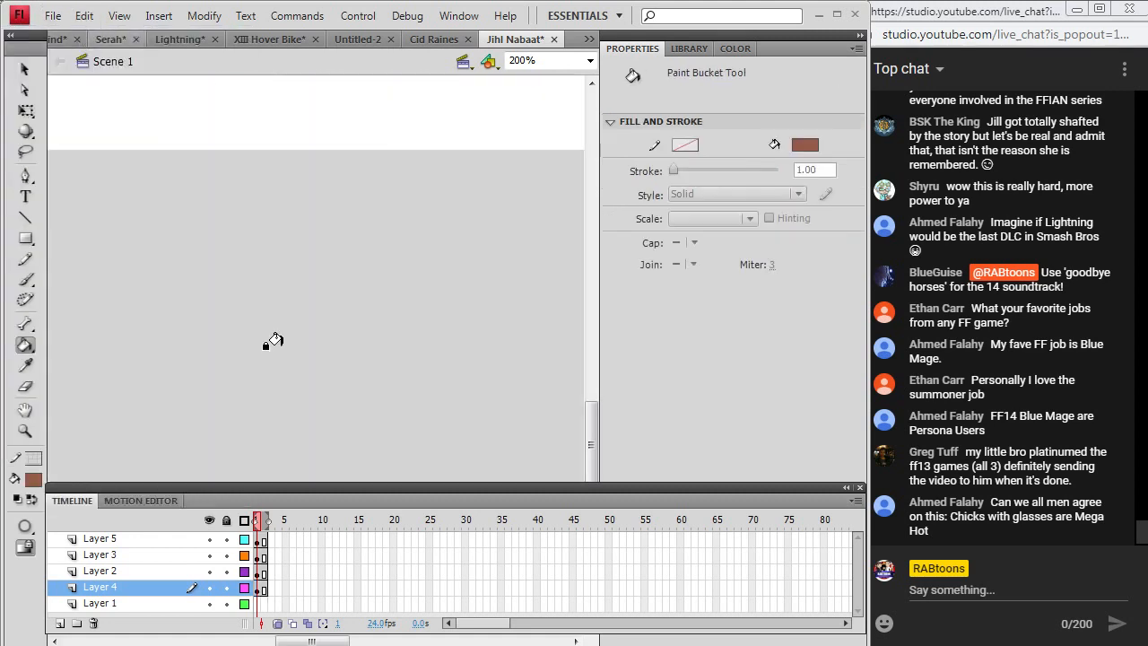
pyautogui.scroll(5, 269, 341)
pyautogui.click(296, 246)
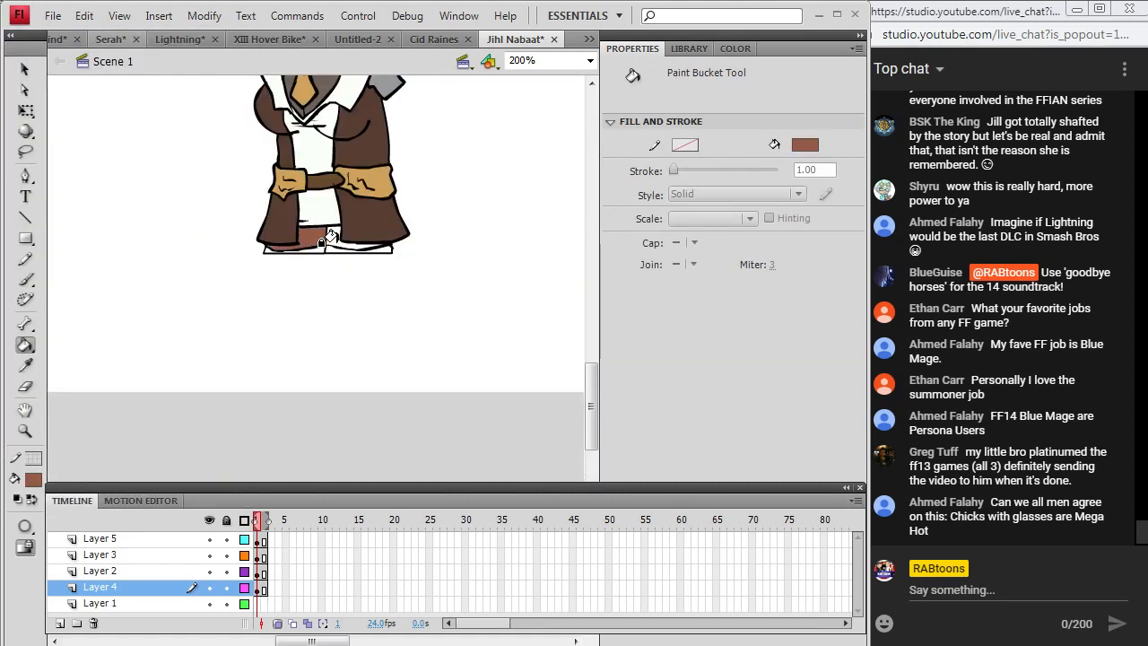
pyautogui.click(324, 241)
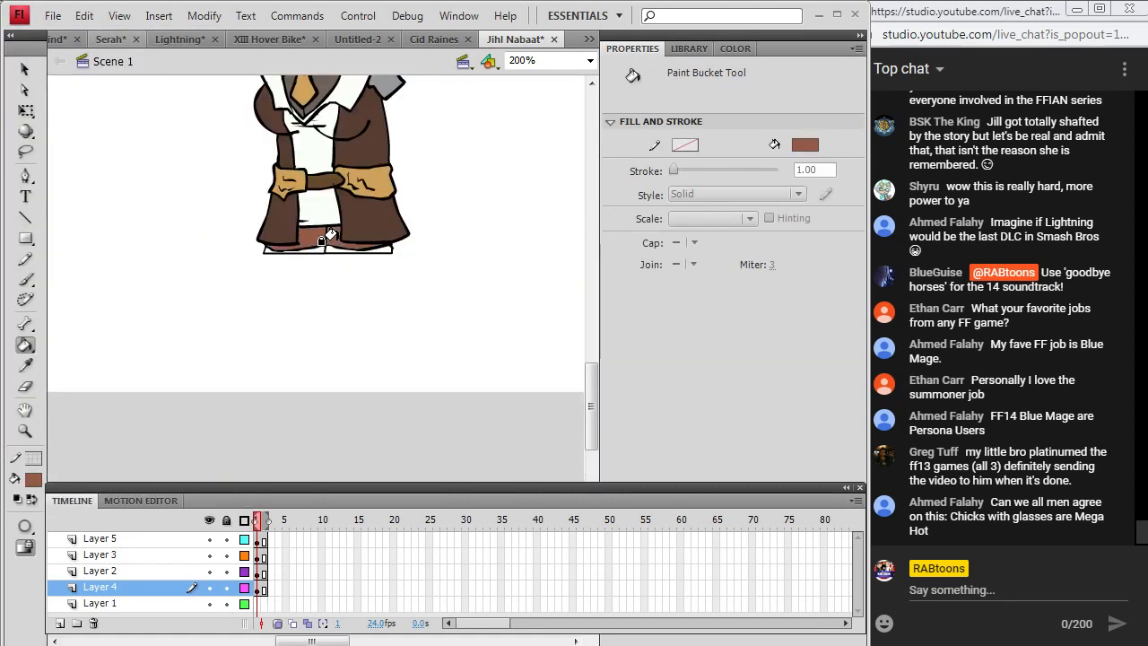
# Set the fill colour to dark grey and fill both shoes below the legs.
pyautogui.click(33, 481)
pyautogui.click(46, 310)
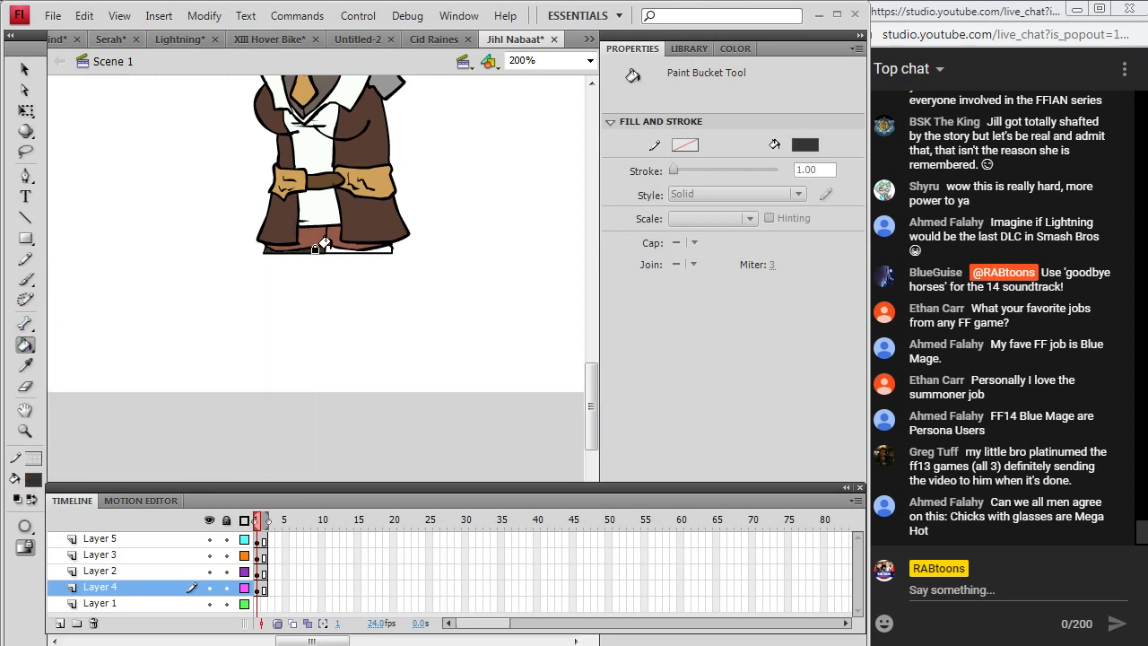
# Sample the white of the shirt front as the fill colour.
pyautogui.moveTo(591, 385); pyautogui.dragTo(593, 339)
pyautogui.click(25, 364)
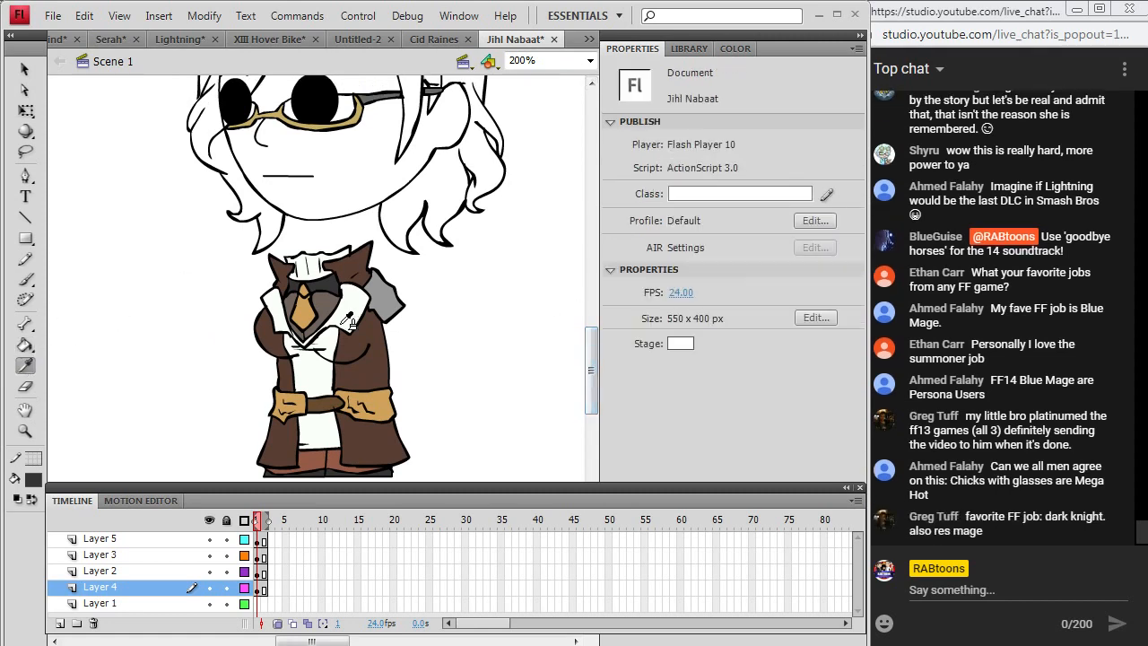
pyautogui.click(321, 375)
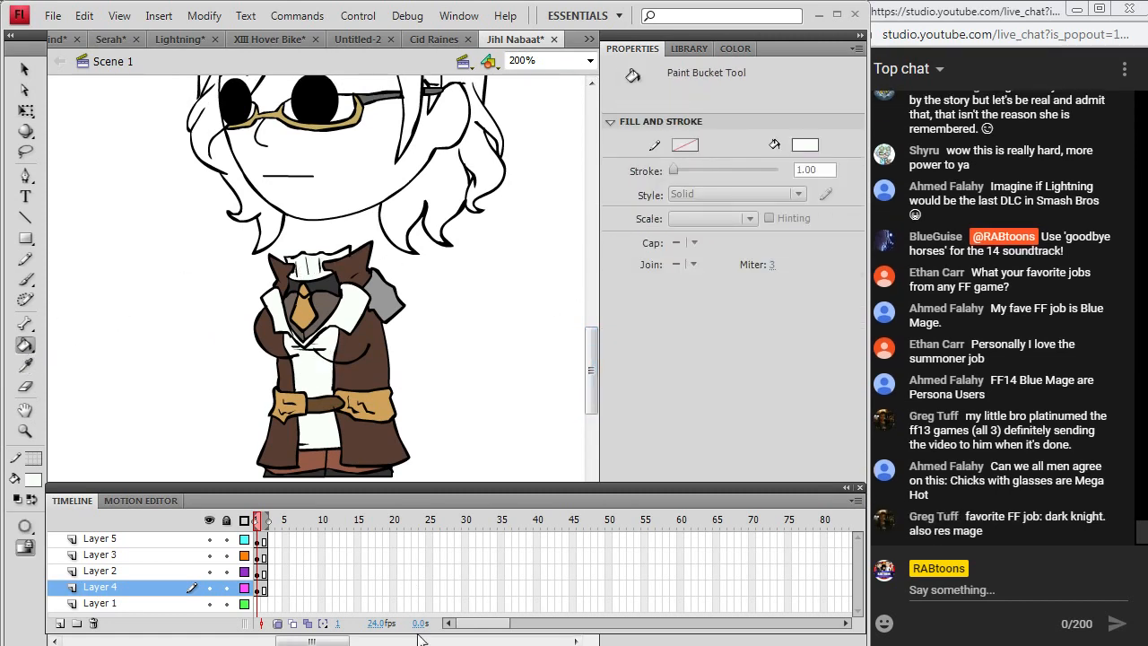
# Check the coat in Chrome's full-body picture and try a black pencil line across the coat's left flap on Layer 4 in Flash.
pyautogui.hotkey('alt', 'Tab')
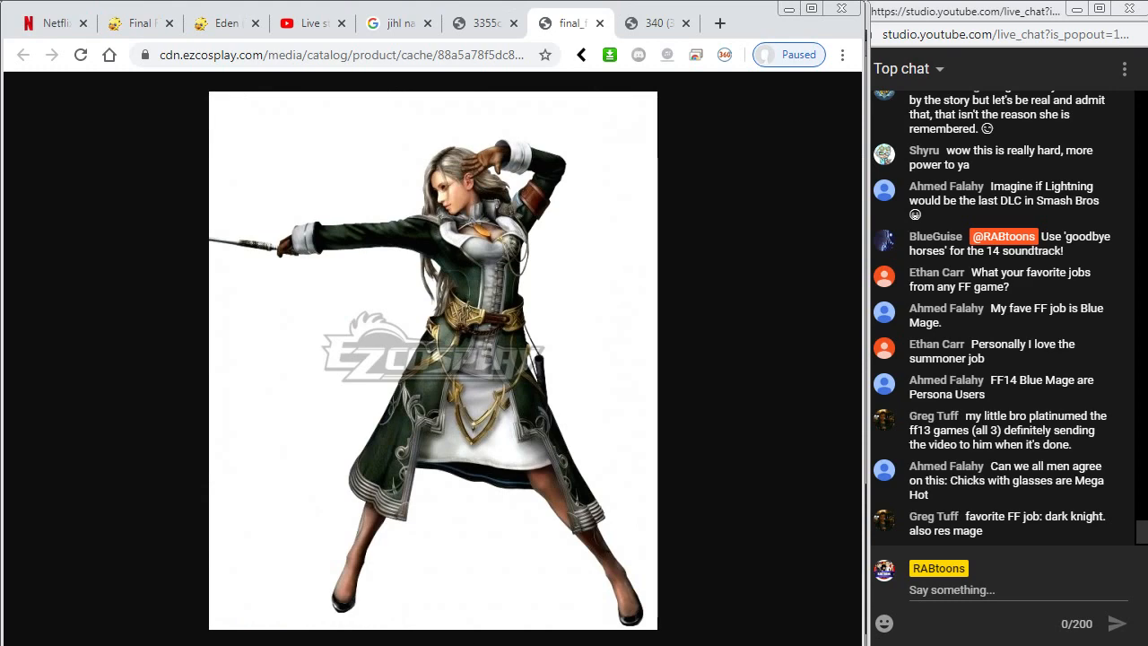
pyautogui.hotkey('alt', 'Tab')
pyautogui.hotkey('alt', 'Tab')
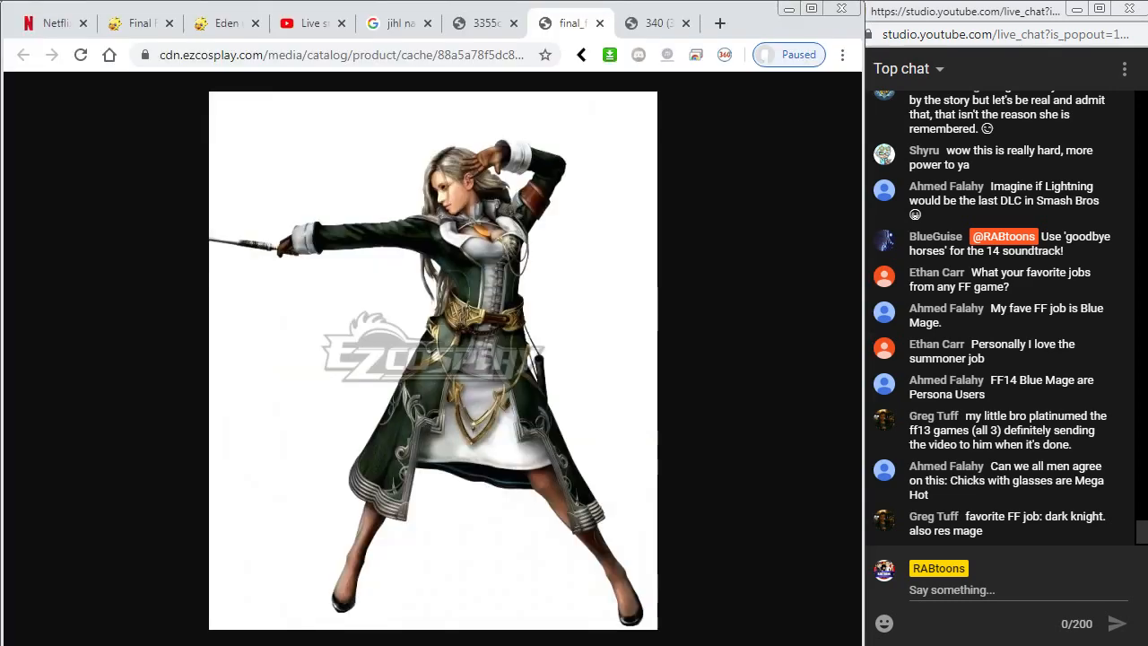
pyautogui.hotkey('alt', 'Tab')
pyautogui.hotkey('alt', 'Tab')
pyautogui.hotkey('alt', 'Tab')
pyautogui.click(25, 260)
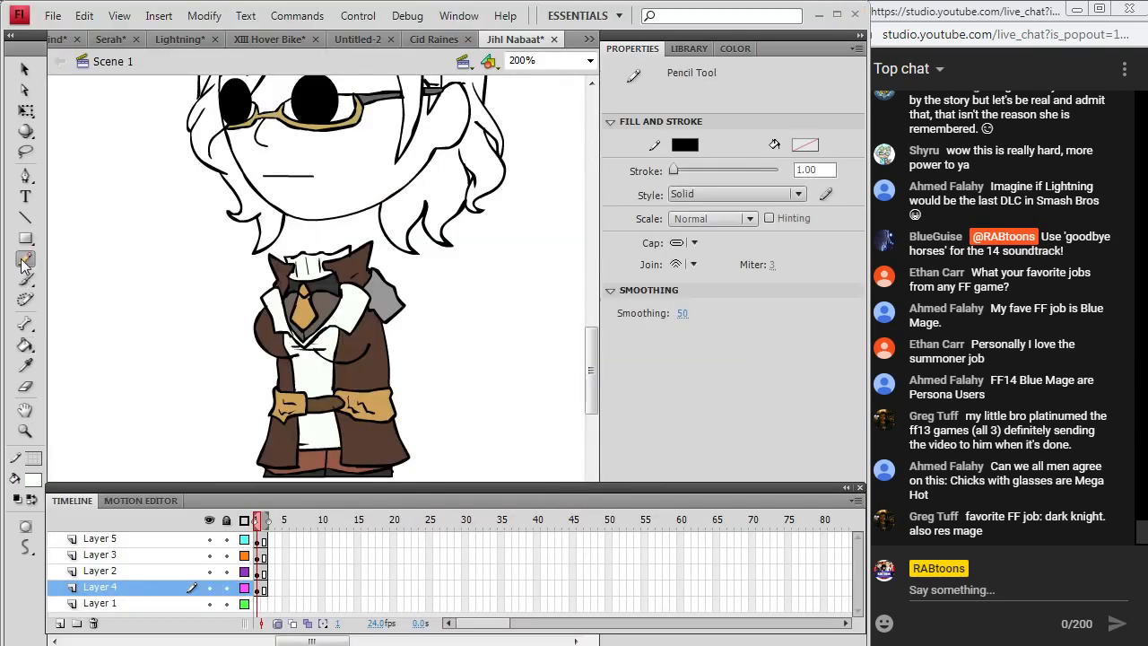
pyautogui.click(260, 540)
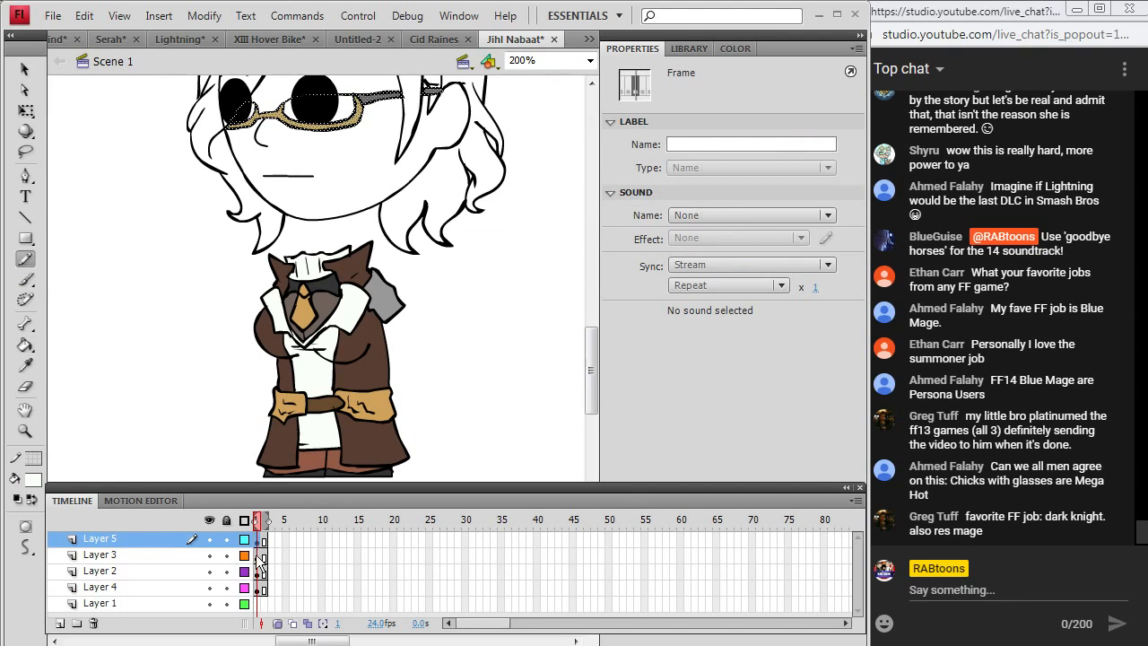
pyautogui.click(260, 588)
pyautogui.moveTo(260, 556); pyautogui.dragTo(260, 540)
pyautogui.click(264, 588)
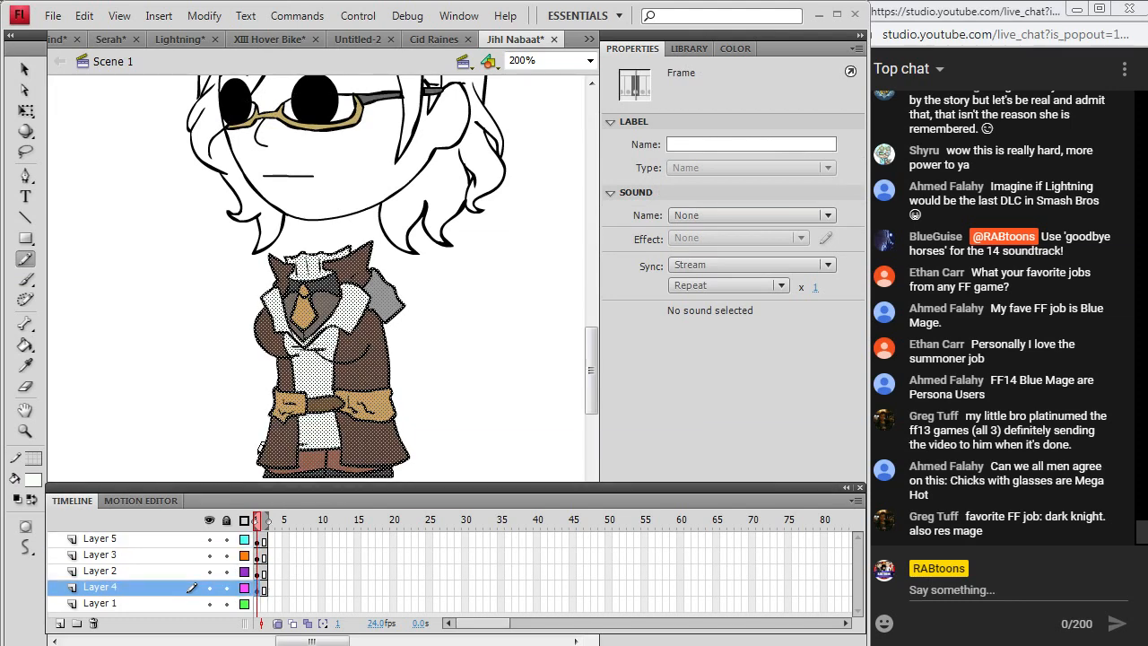
pyautogui.moveTo(291, 447); pyautogui.dragTo(305, 447)
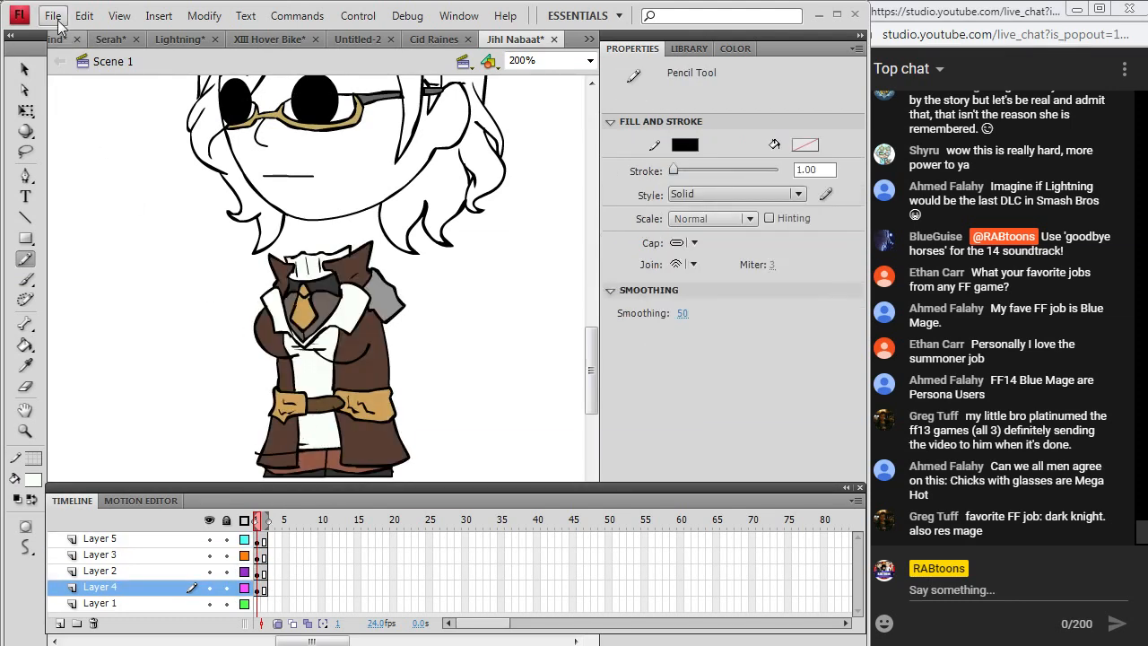
pyautogui.click(84, 15)
pyautogui.click(51, 31)
# Draw 0% alpha pencil lines across the bottom of both coat flaps and fill the hem strips below them with grey.
pyautogui.click(34, 459)
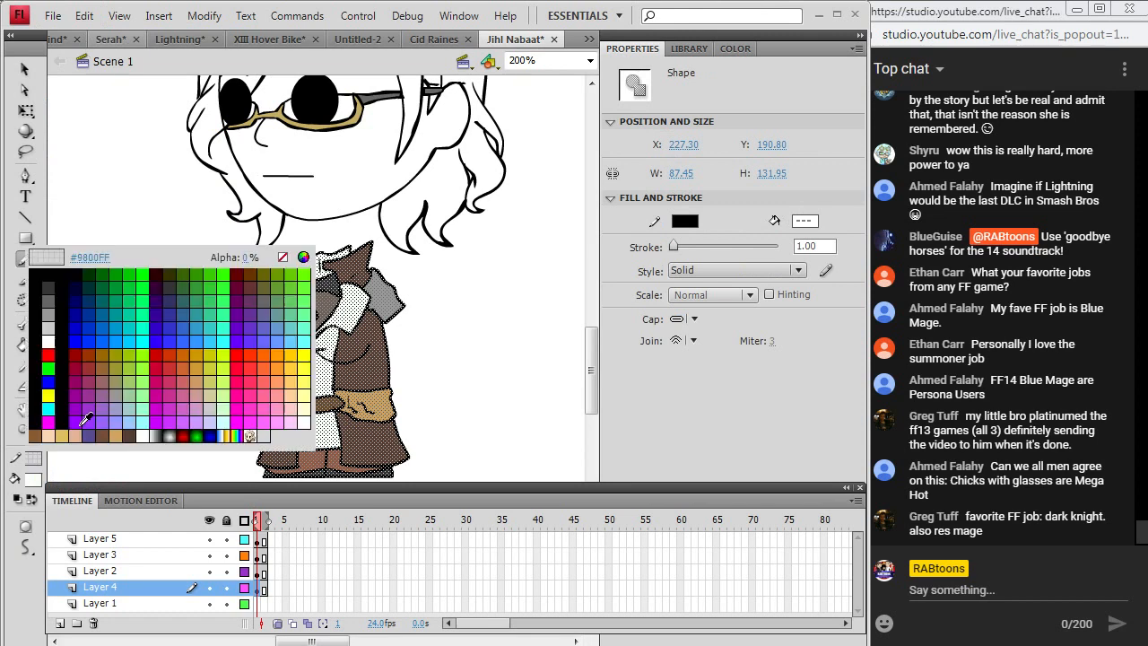
pyautogui.click(67, 381)
pyautogui.hotkey('ctrl', 'z')
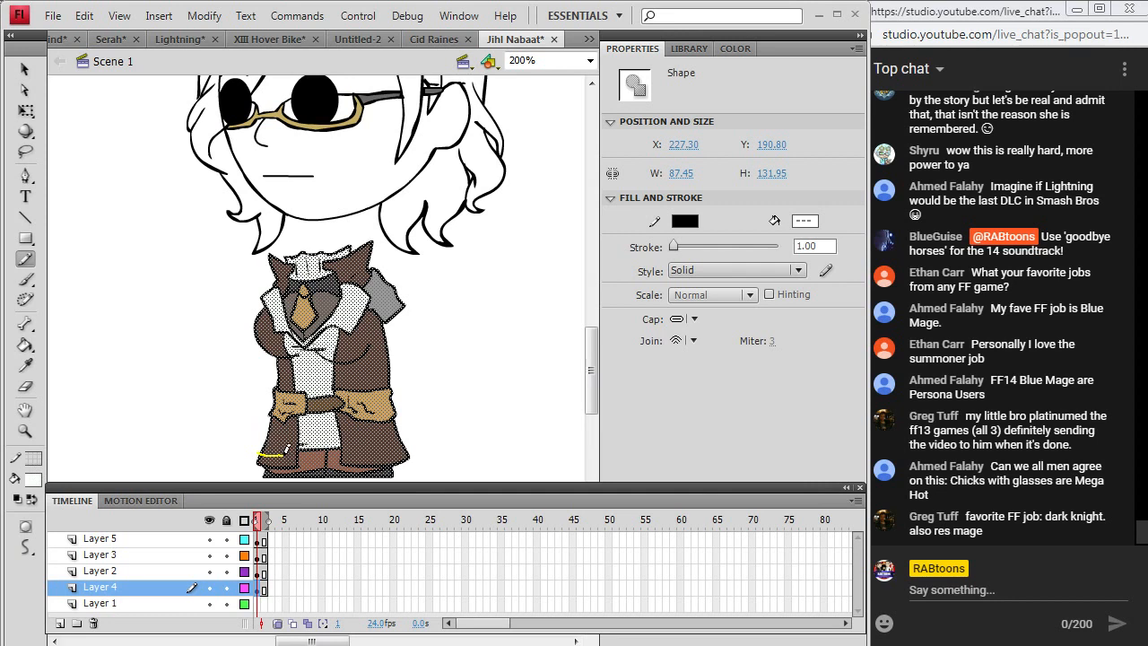
pyautogui.click(345, 441)
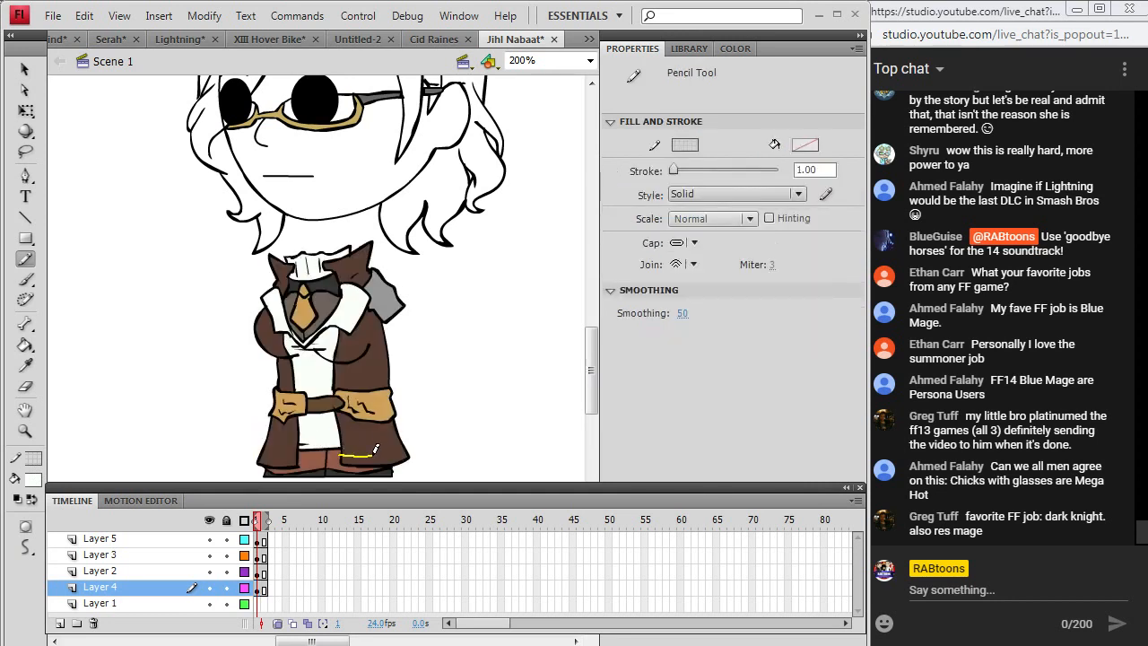
pyautogui.click(26, 346)
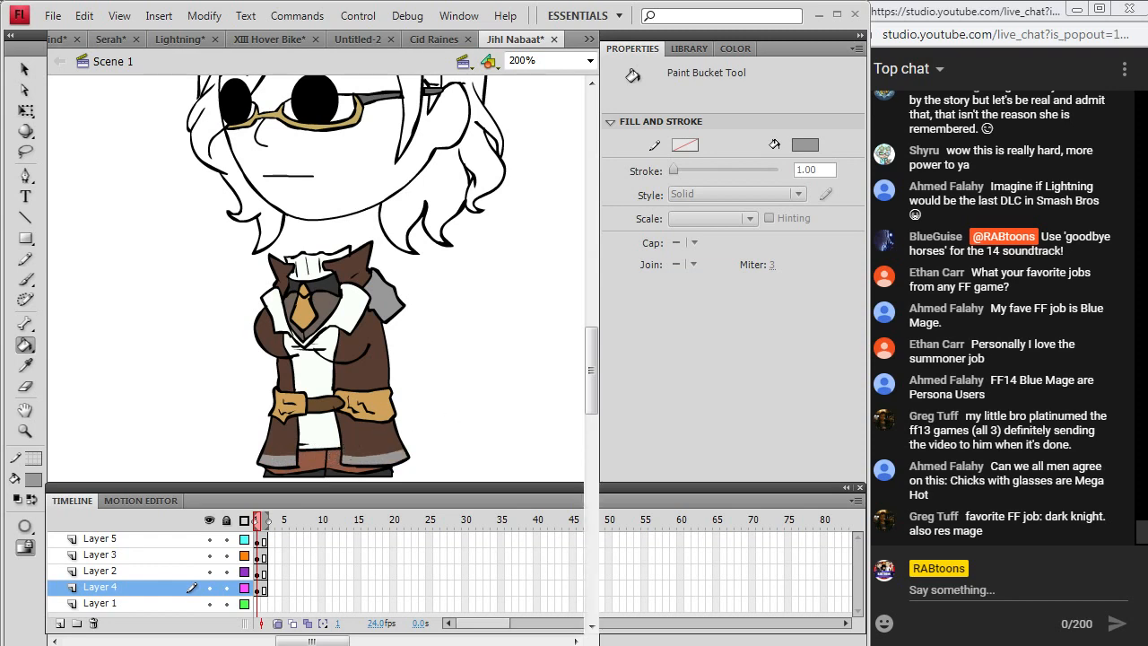
# Compare the outfit with the full-body picture in Chrome and fill the shirt front above and below the belt with light grey in Flash.
pyautogui.hotkey('alt', 'Tab')
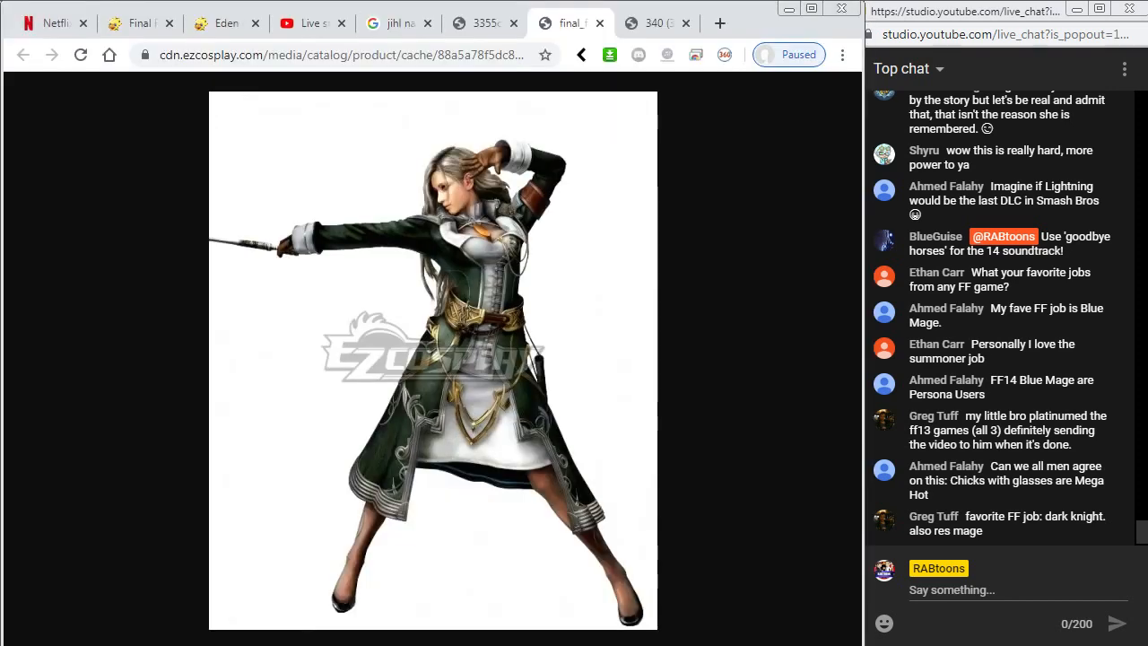
pyautogui.hotkey('alt', 'Tab')
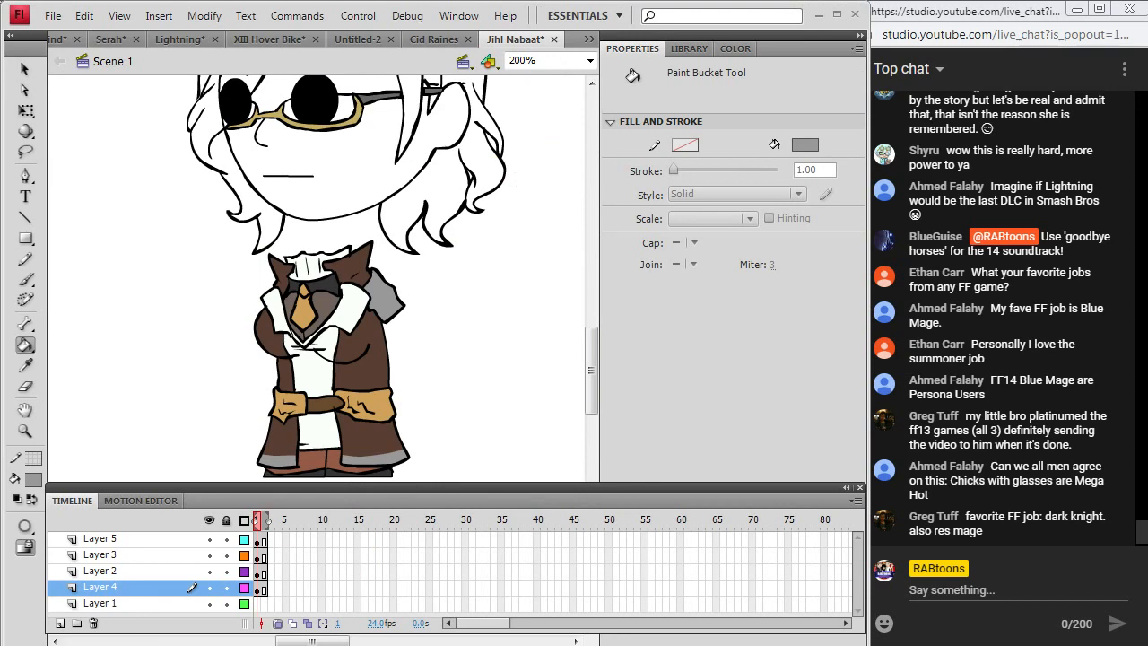
pyautogui.hotkey('alt', 'Tab')
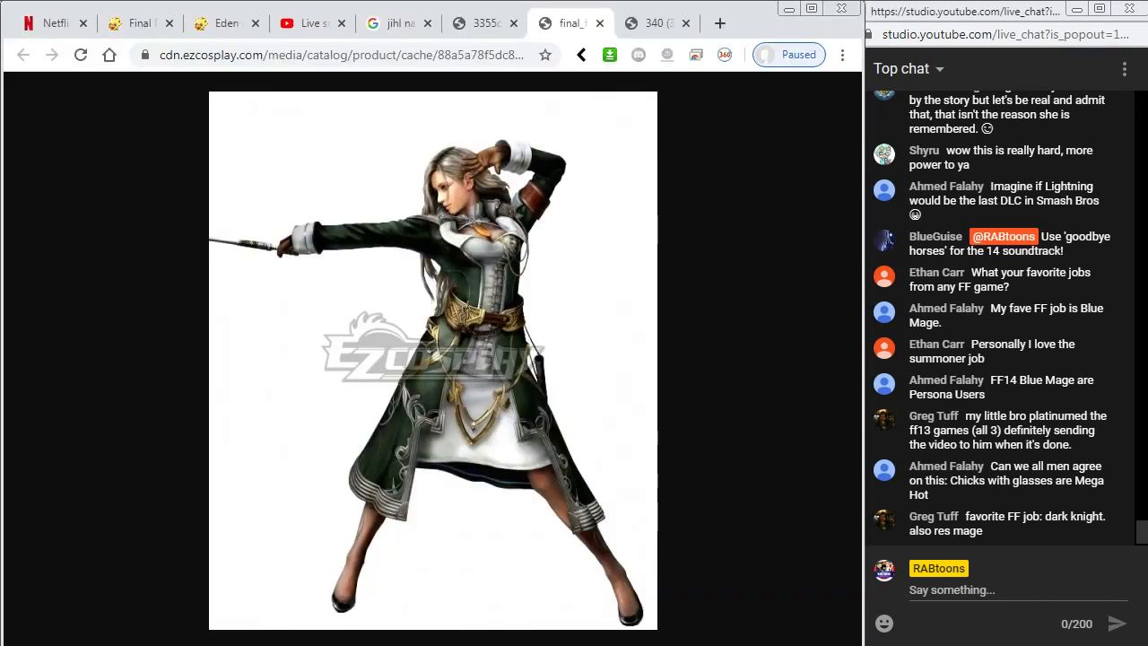
pyautogui.hotkey('alt', 'Tab')
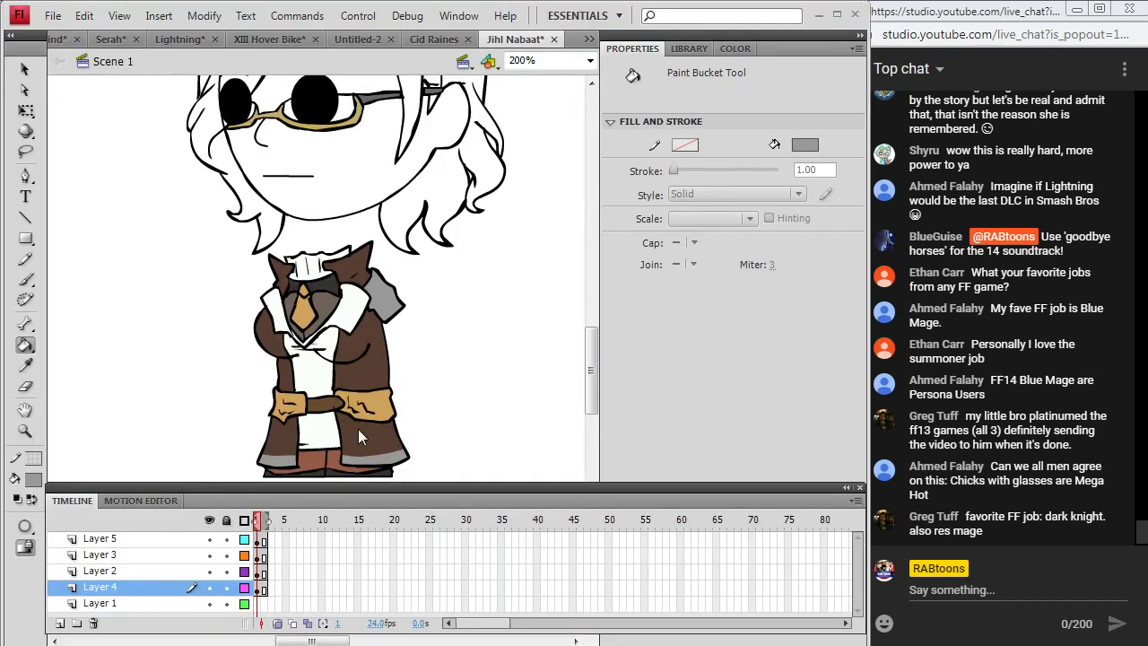
pyautogui.click(35, 482)
pyautogui.click(52, 345)
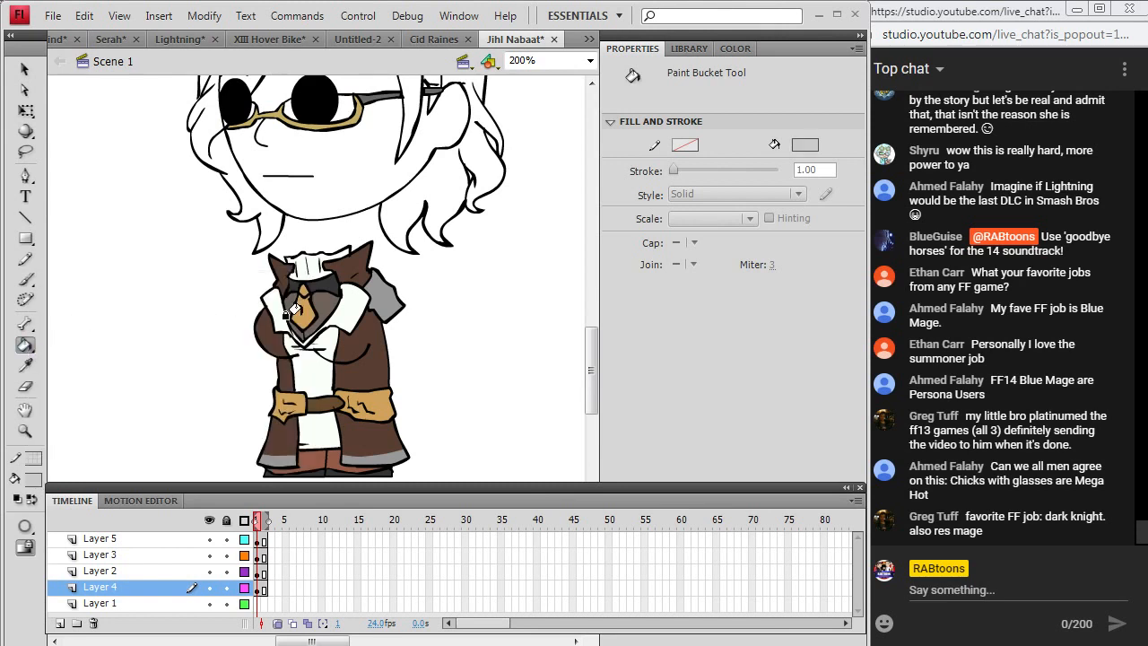
pyautogui.click(300, 361)
pyautogui.click(312, 422)
pyautogui.click(320, 346)
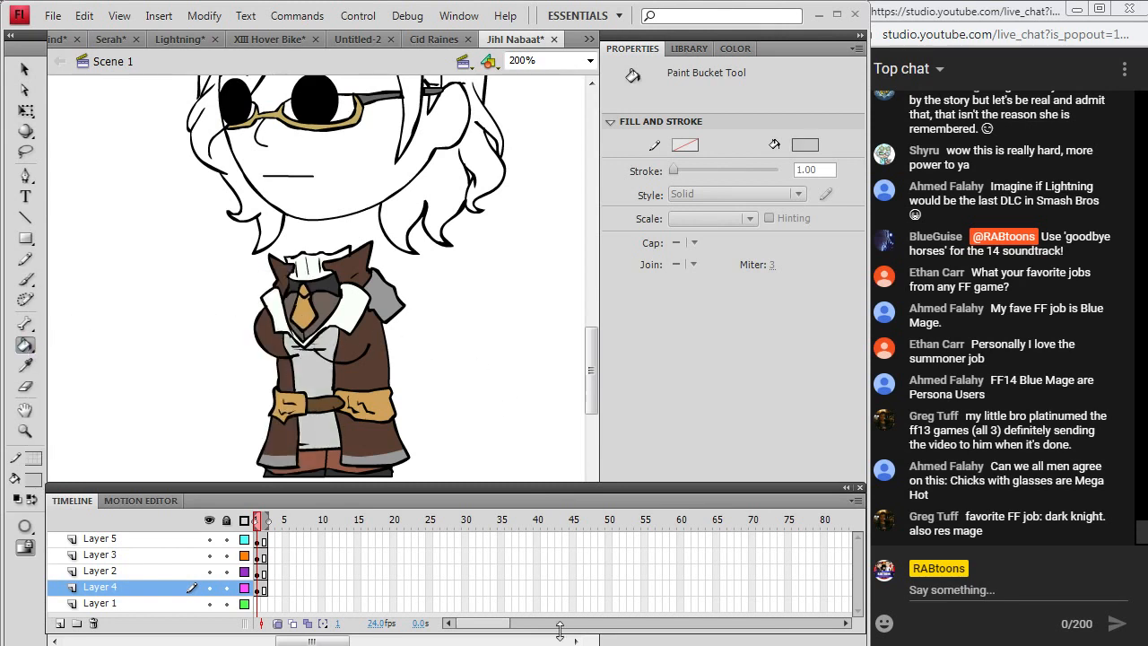
# Copy the full-body Jihl Nabaat picture from Chrome and paste it behind the character's head on Layer 4 in Flash.
pyautogui.hotkey('alt', 'Tab')
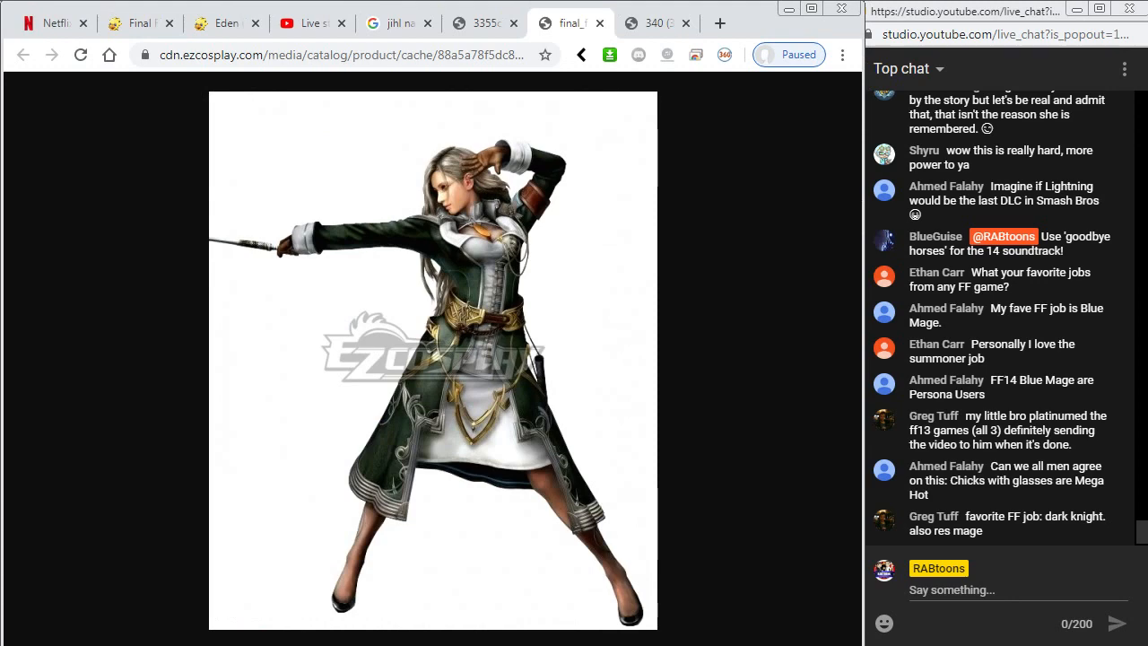
pyautogui.hotkey('alt', 'Tab')
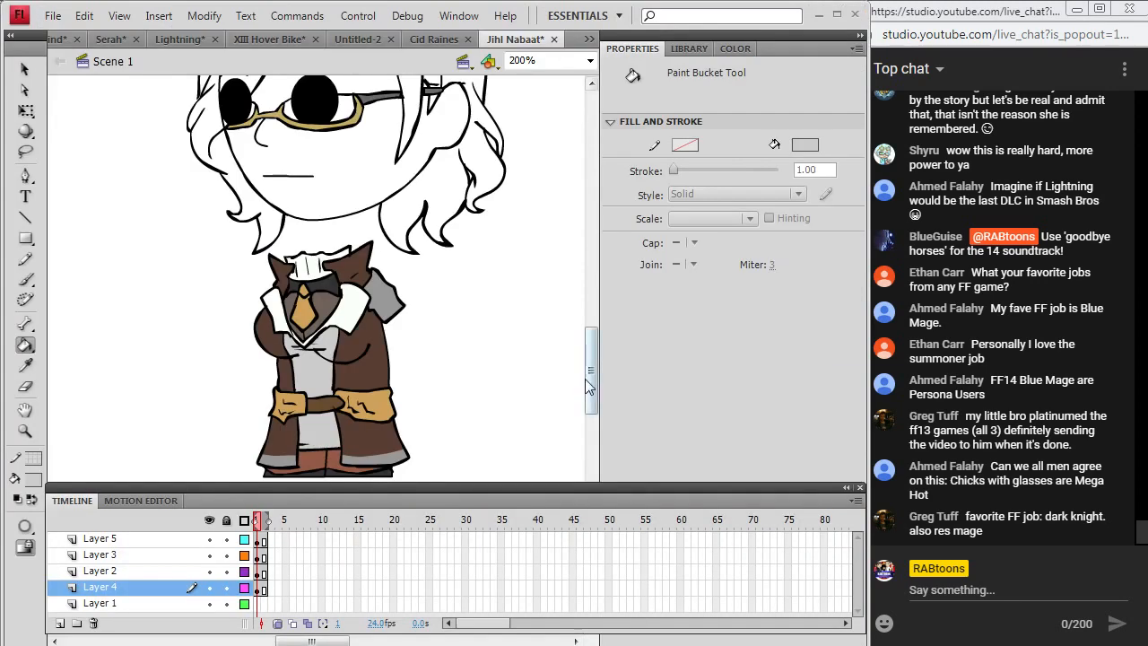
pyautogui.moveTo(584, 378)
pyautogui.mouseDown()
pyautogui.moveTo(594, 400)
pyautogui.moveTo(598, 360)
pyautogui.mouseUp()
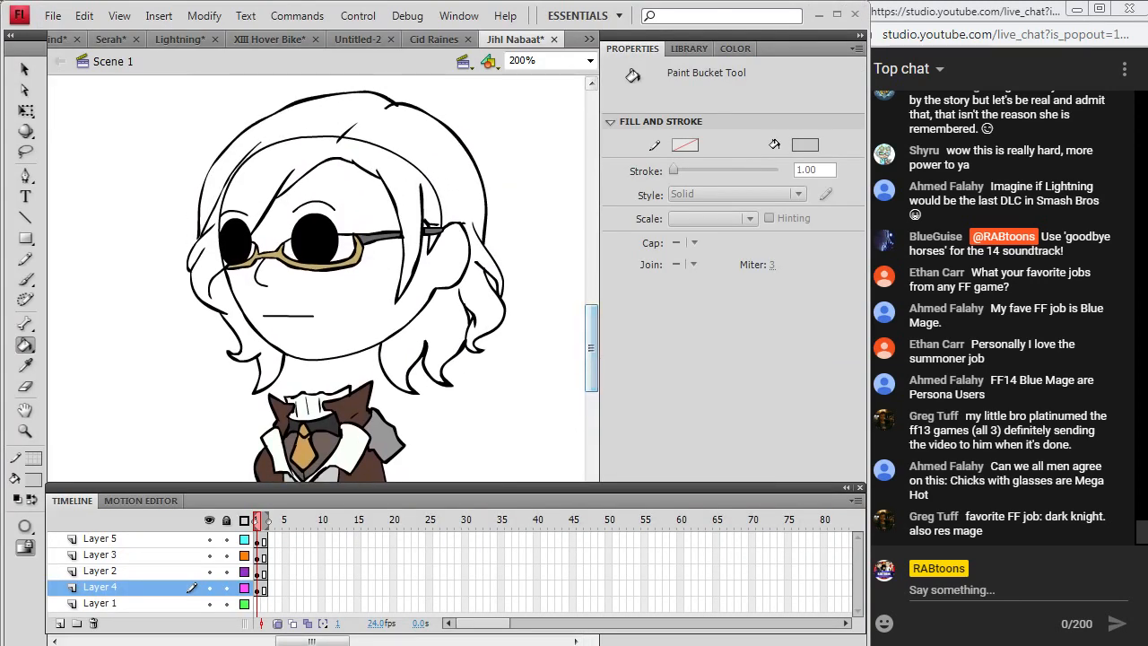
pyautogui.hotkey('alt', 'Tab')
pyautogui.rightClick(616, 292)
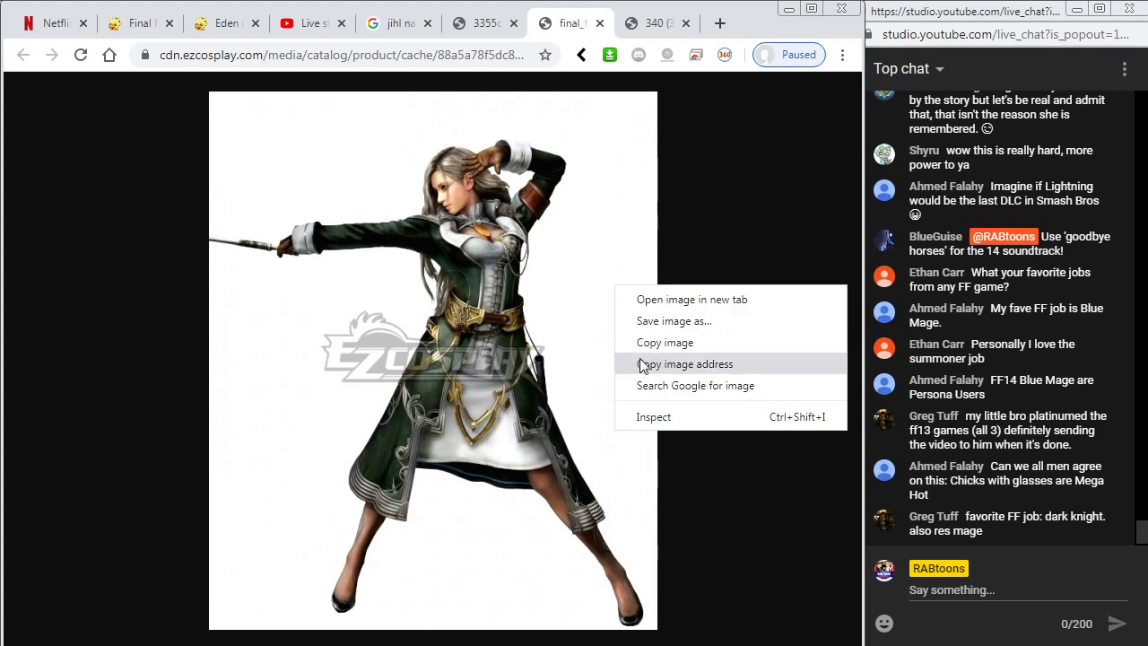
pyautogui.click(657, 341)
pyautogui.hotkey('alt', 'Tab')
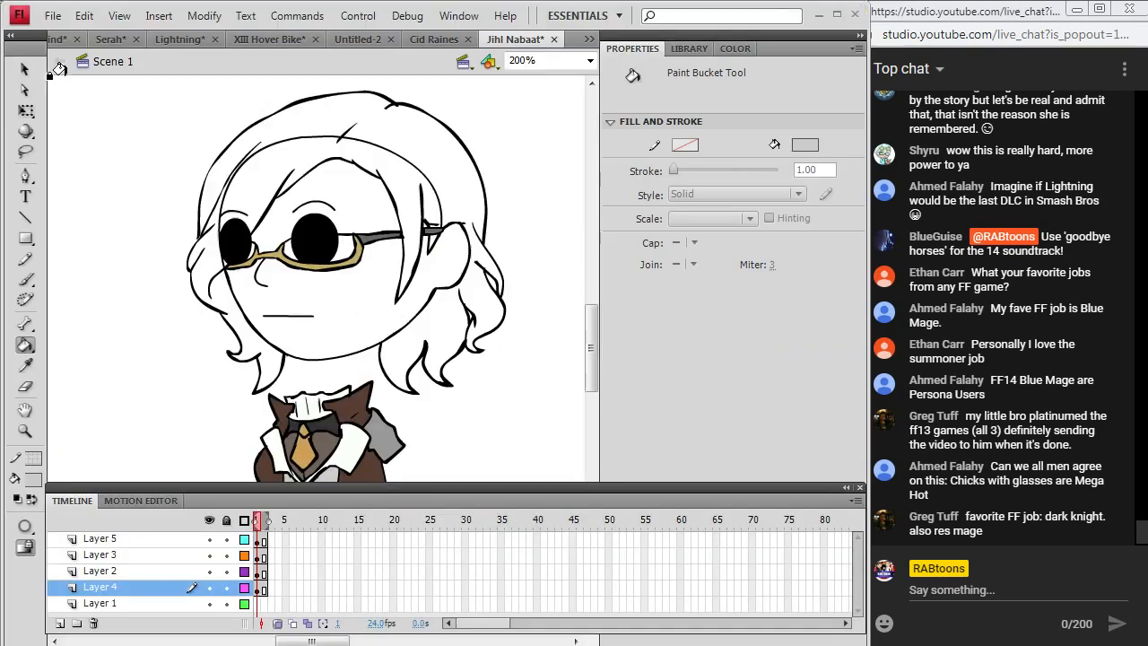
pyautogui.click(84, 15)
pyautogui.click(55, 151)
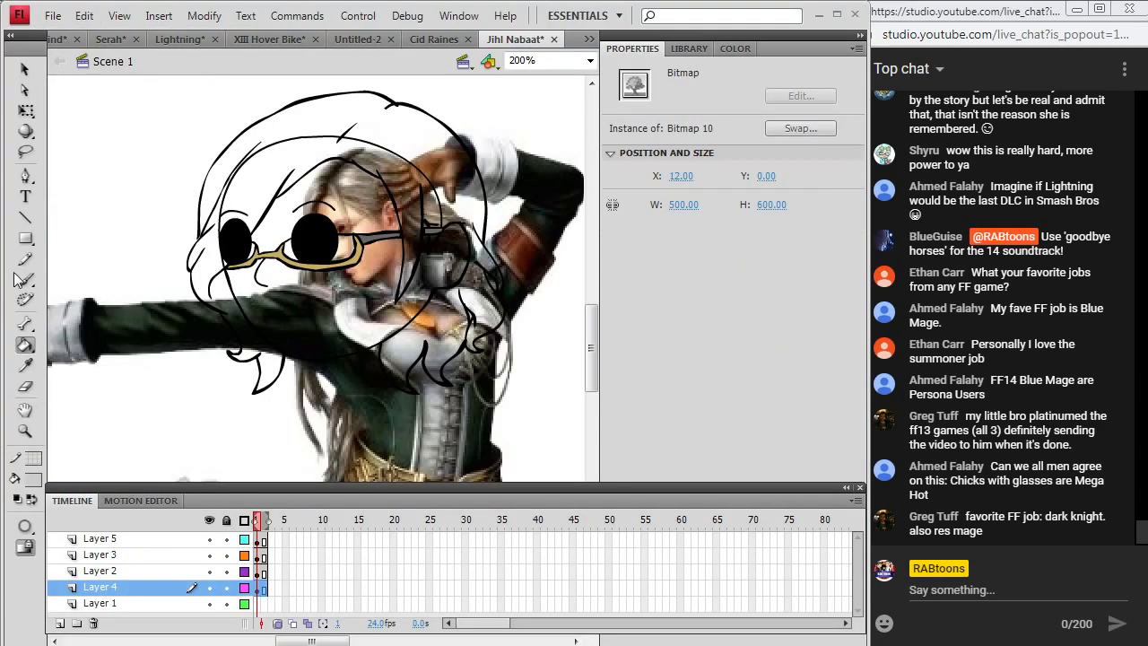
# Sample the grey-brown of the hair in the pasted picture as the fill colour.
pyautogui.click(24, 367)
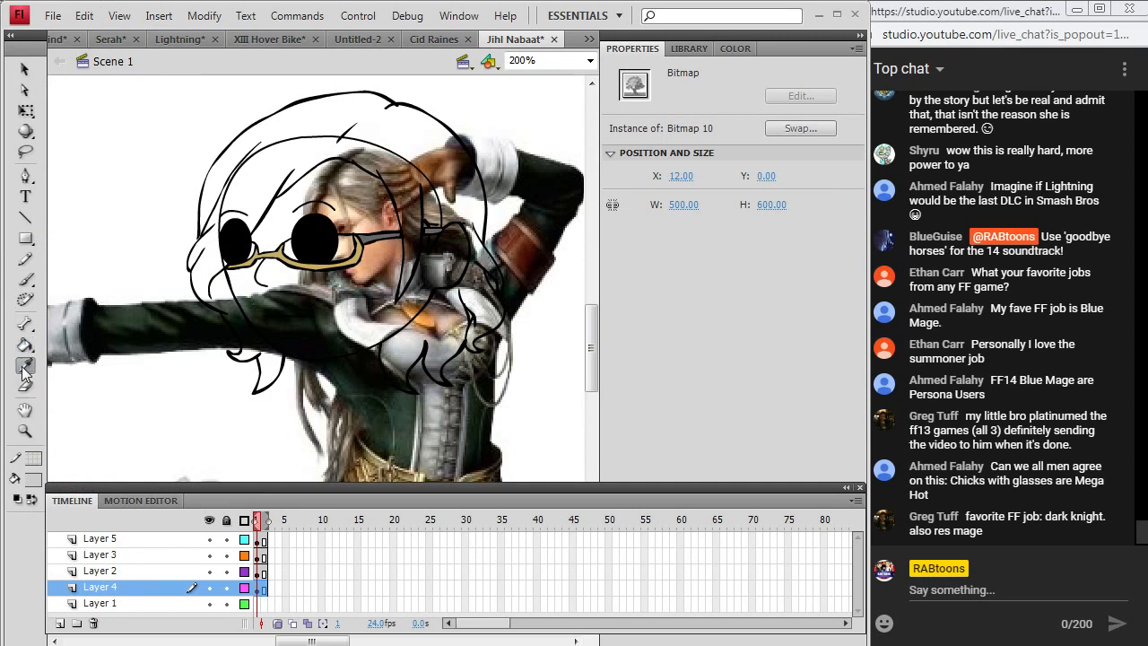
pyautogui.click(373, 175)
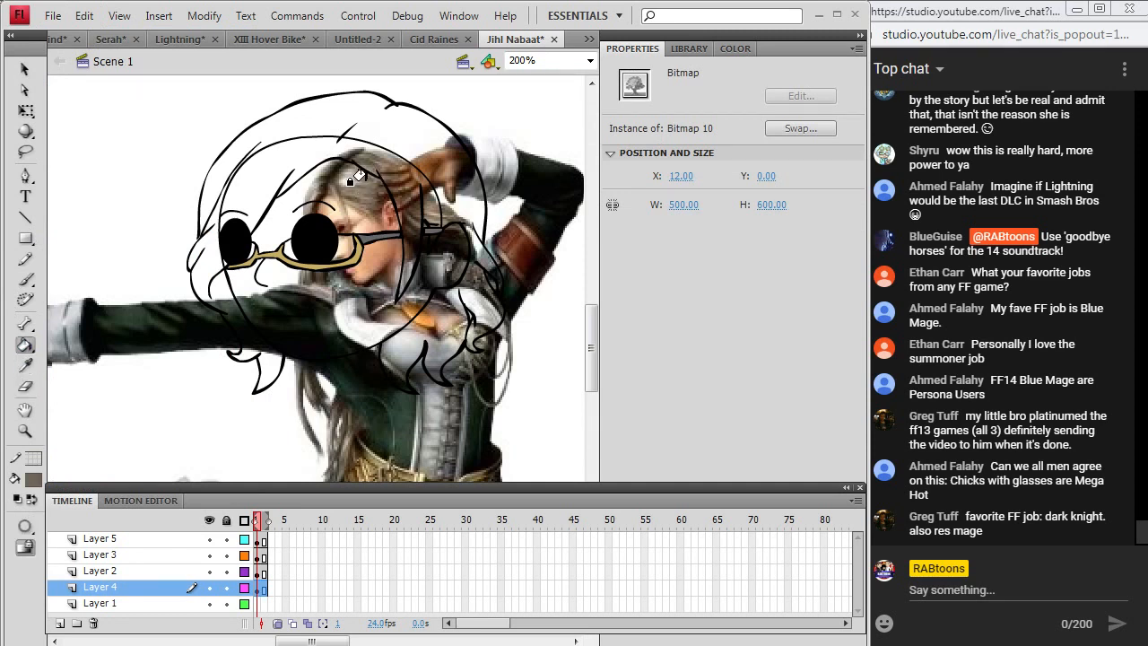
# Try the sampled grey-brown on the character's hair, and undo both that fill and the pasted picture.
pyautogui.click(265, 156)
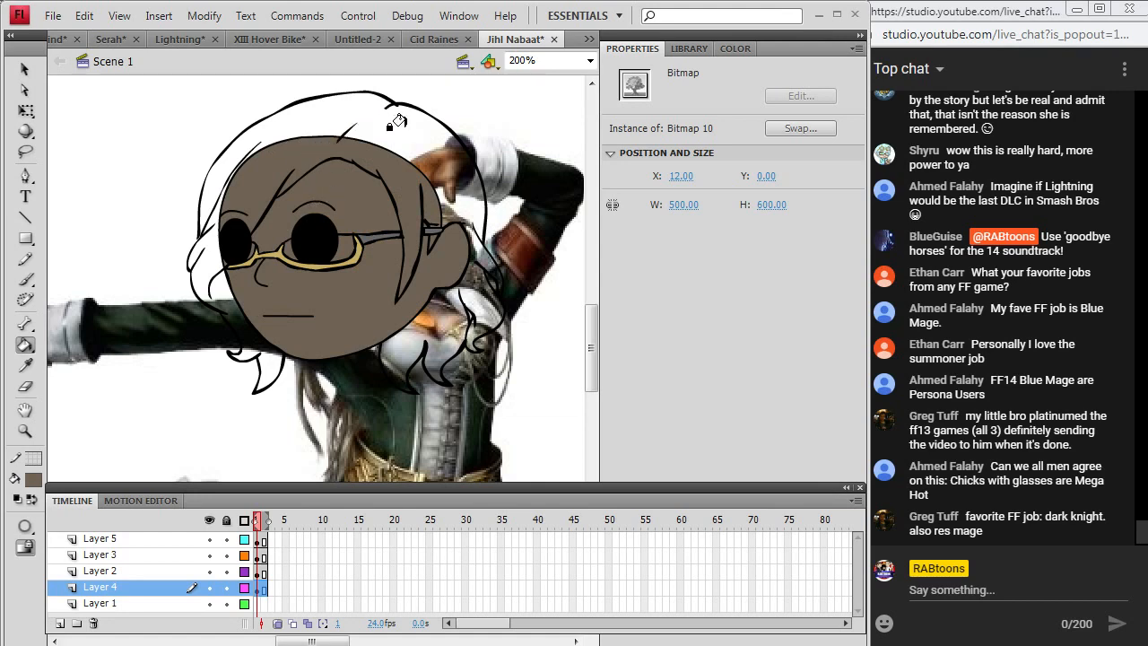
pyautogui.hotkey('ctrl', 'z')
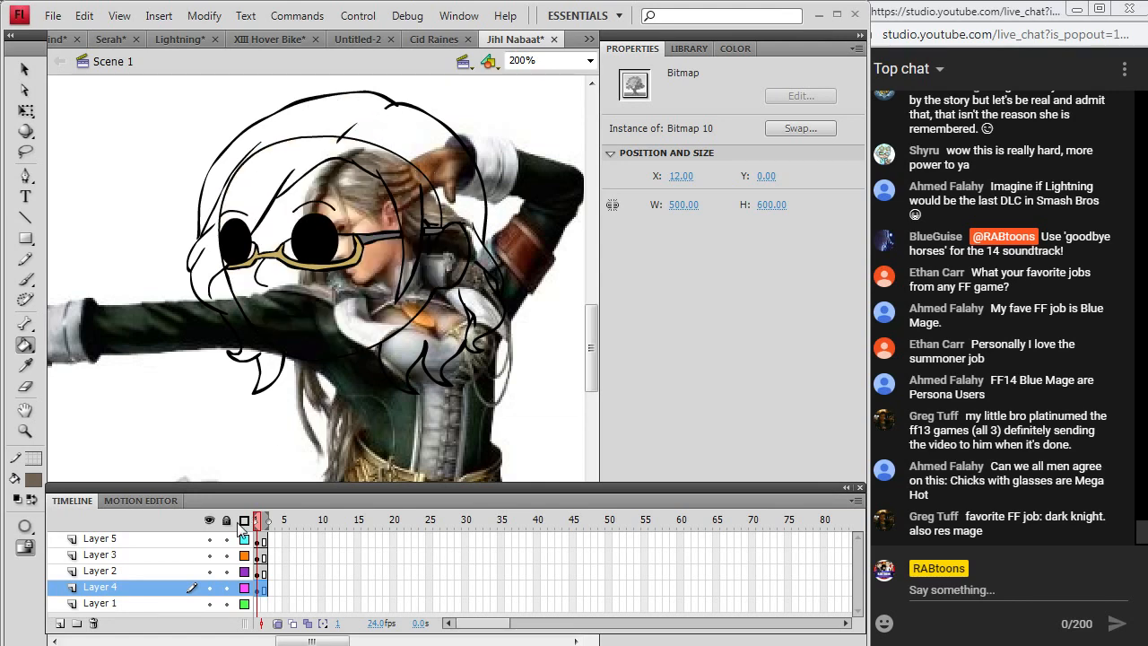
pyautogui.click(84, 15)
pyautogui.click(40, 36)
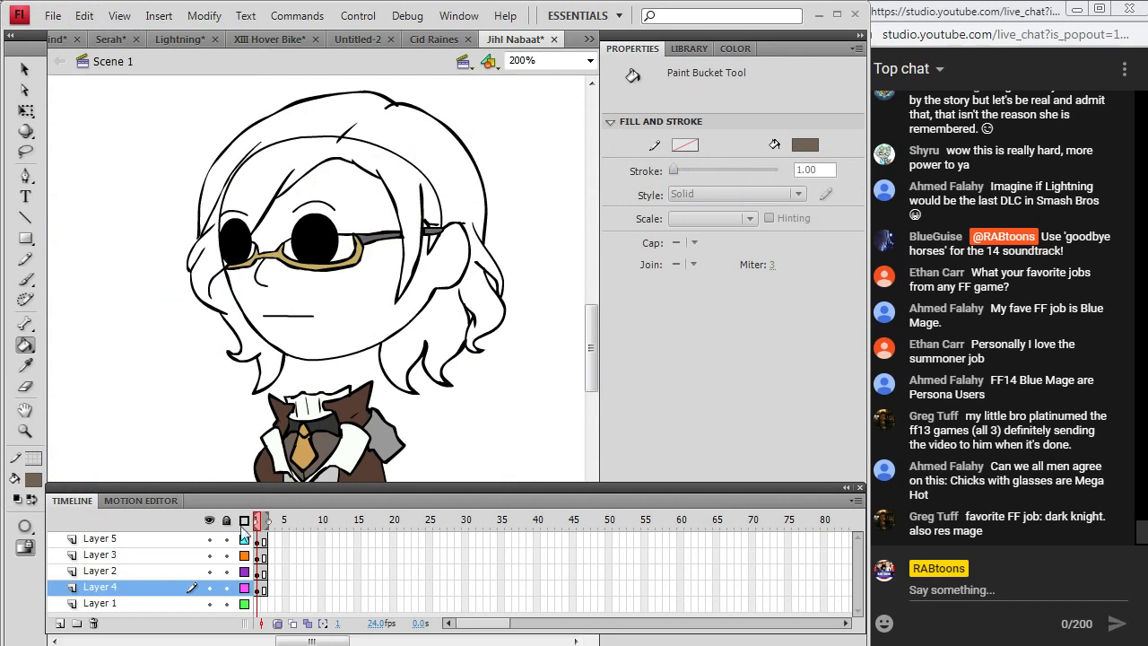
# Hide Layer 5 and Layer 2, keeping the hair outline on Layer 3 visible.
pyautogui.moveTo(212, 558); pyautogui.dragTo(213, 574)
pyautogui.click(209, 539)
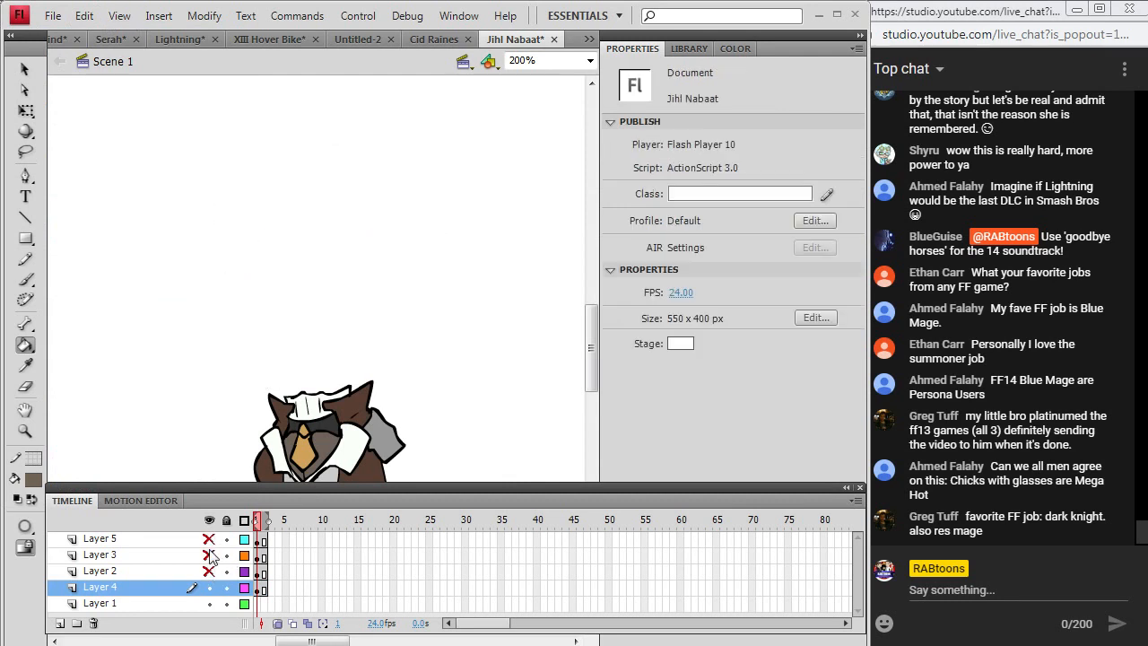
pyautogui.click(209, 555)
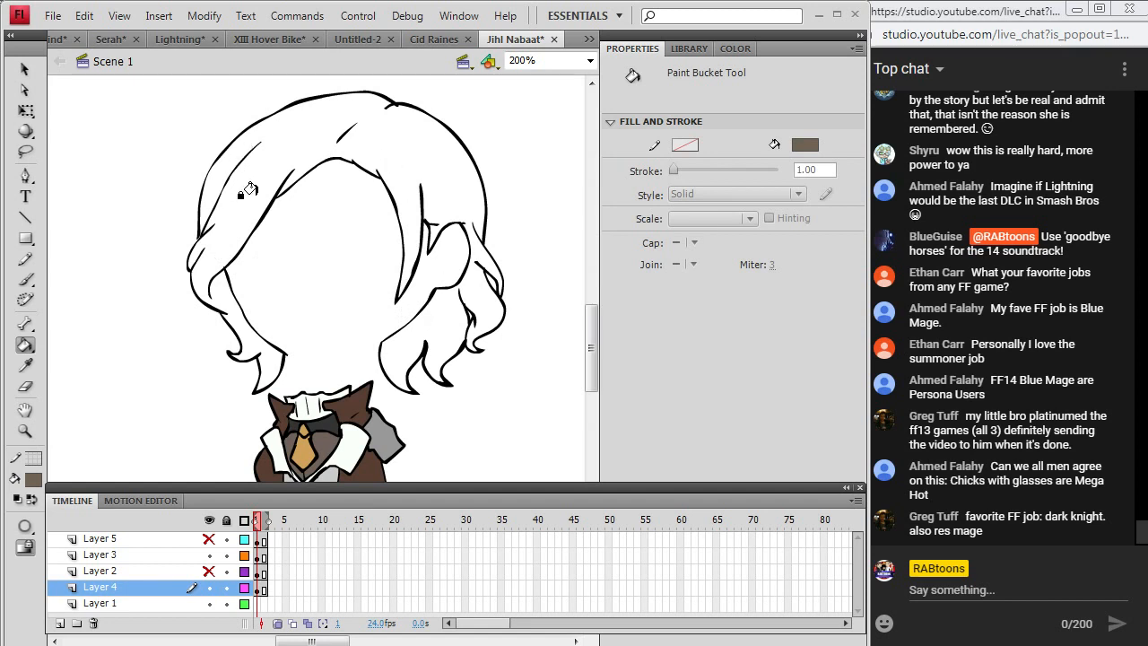
pyautogui.click(34, 481)
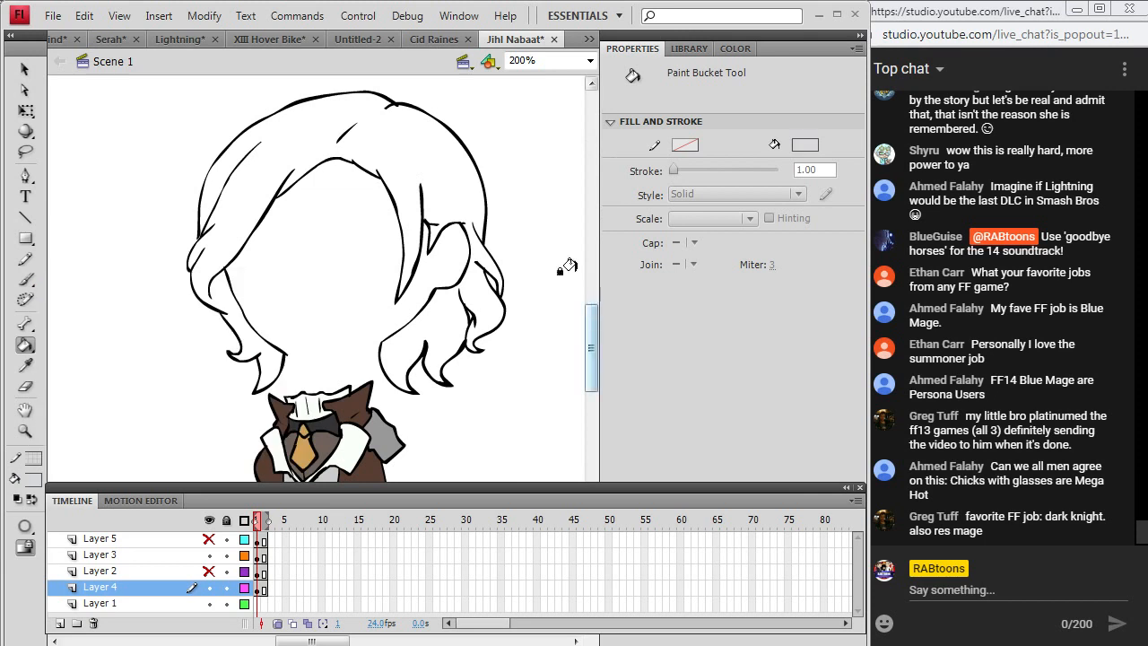
pyautogui.click(29, 278)
pyautogui.click(26, 278)
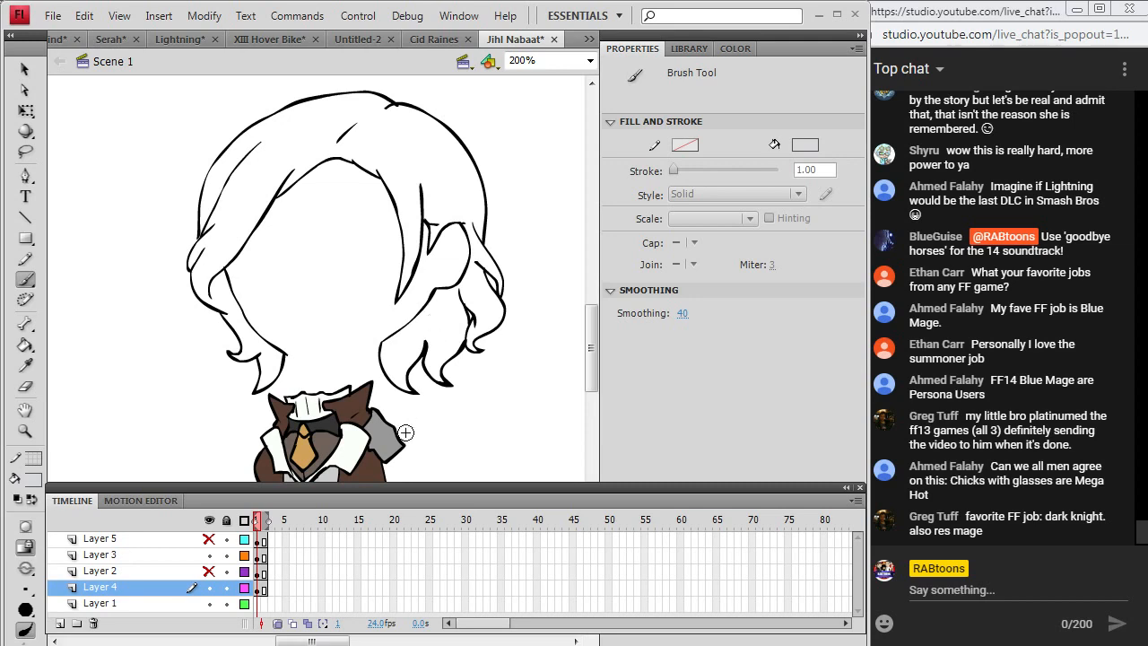
# Copy the Jihl Nabaat card picture from Chrome and paste it behind the hair outline on Layer 4 in Flash.
pyautogui.hotkey('alt', 'Tab')
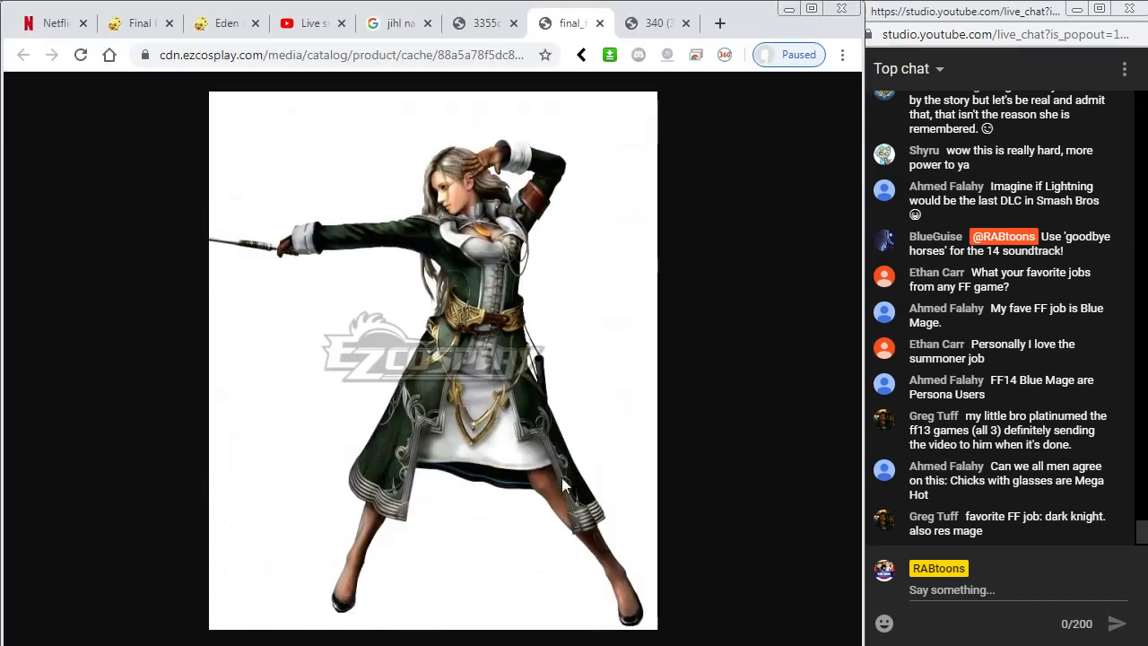
pyautogui.click(658, 24)
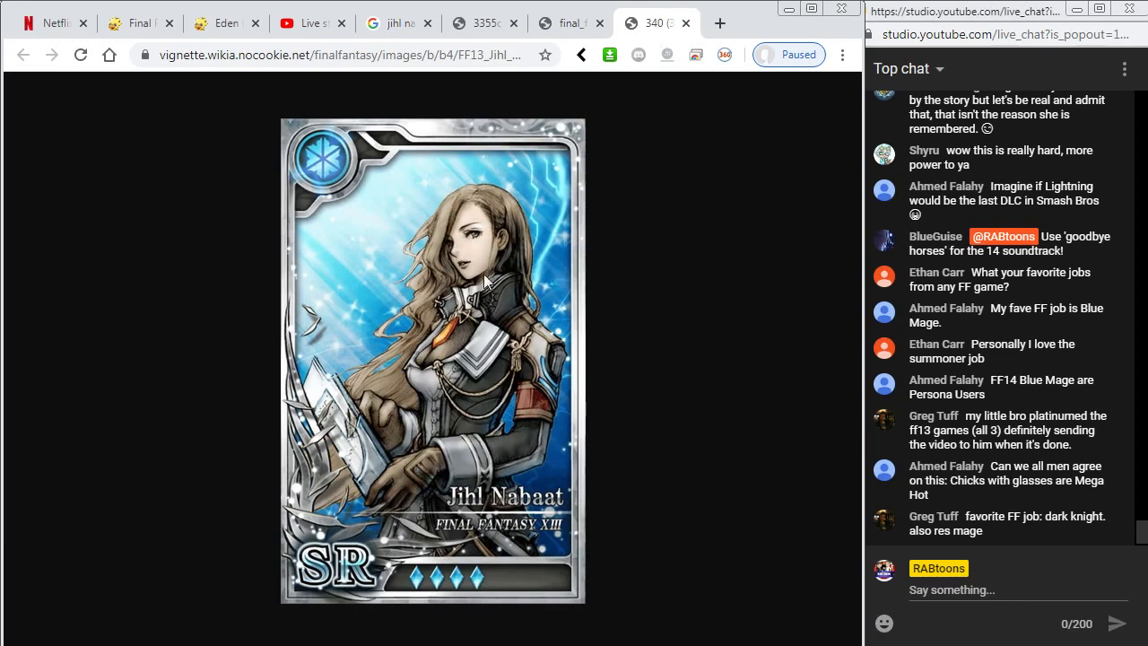
pyautogui.rightClick(465, 303)
pyautogui.click(530, 356)
pyautogui.hotkey('alt', 'Tab')
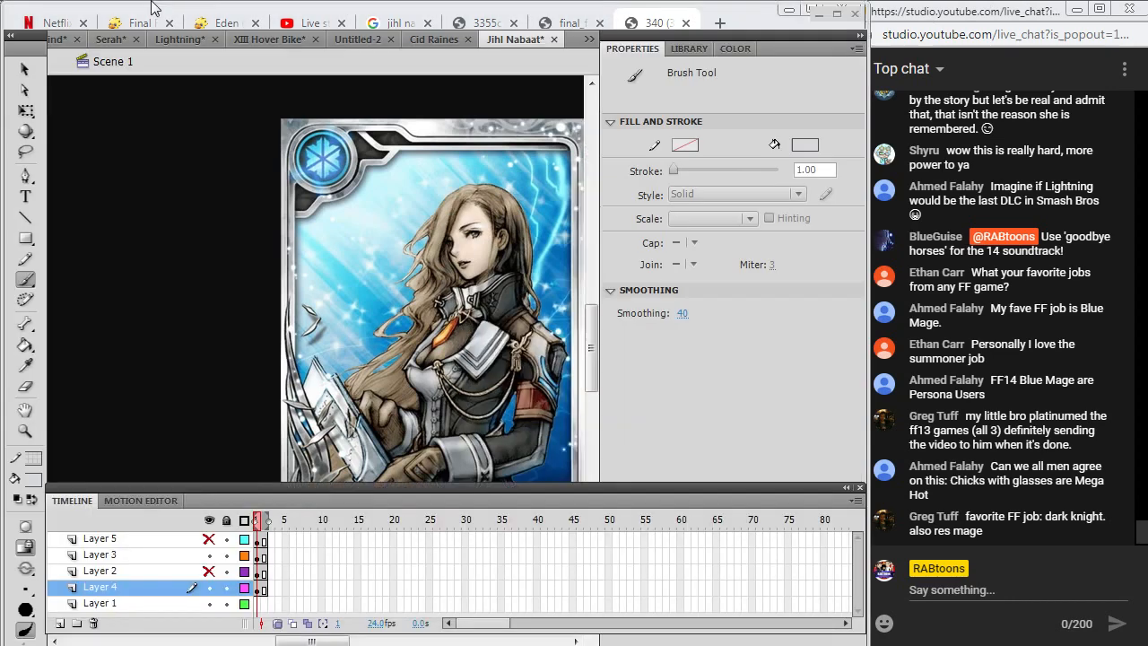
pyautogui.click(84, 15)
pyautogui.click(76, 123)
# Sample the brown of the hair in the pasted card picture as the fill colour and undo the paste.
pyautogui.click(25, 366)
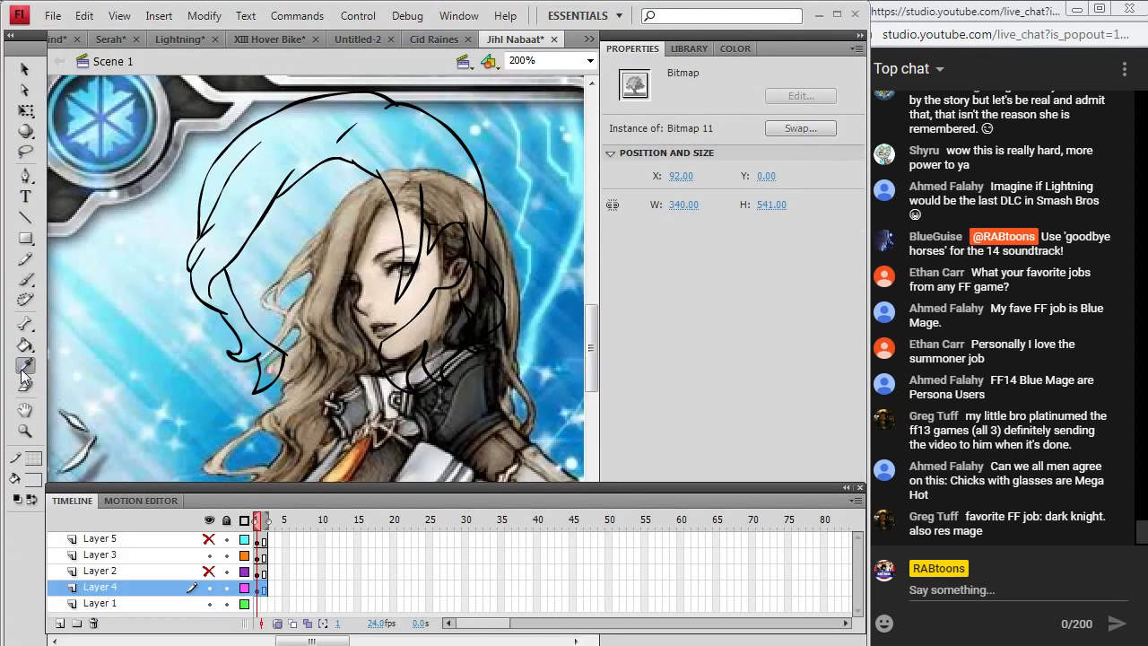
pyautogui.click(366, 244)
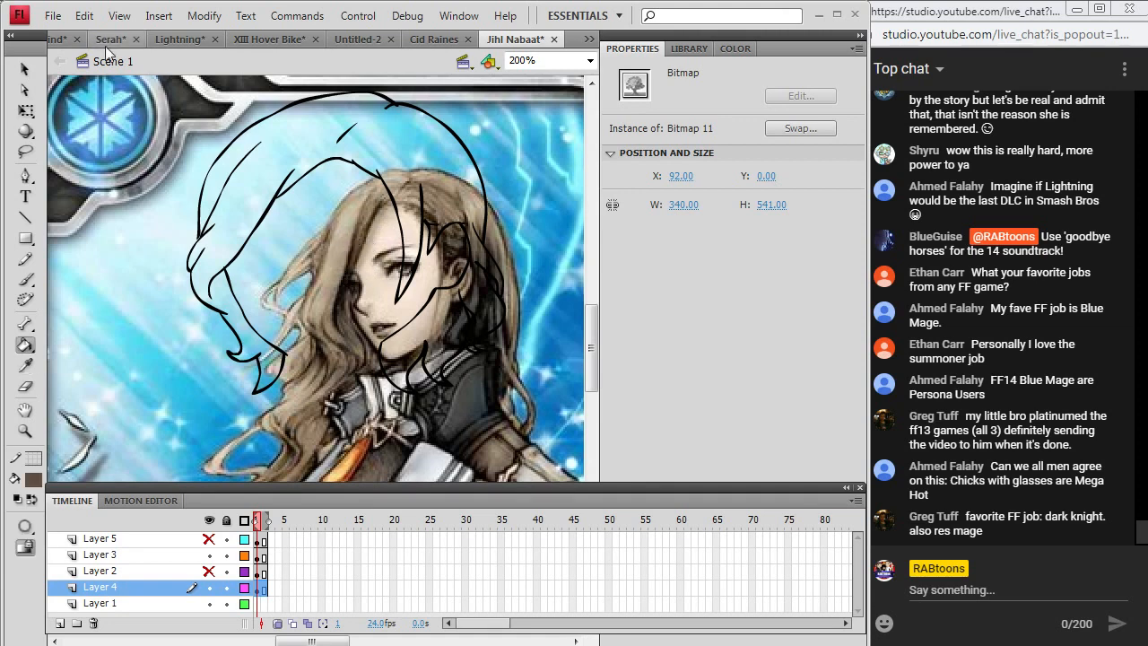
pyautogui.click(84, 16)
pyautogui.click(116, 38)
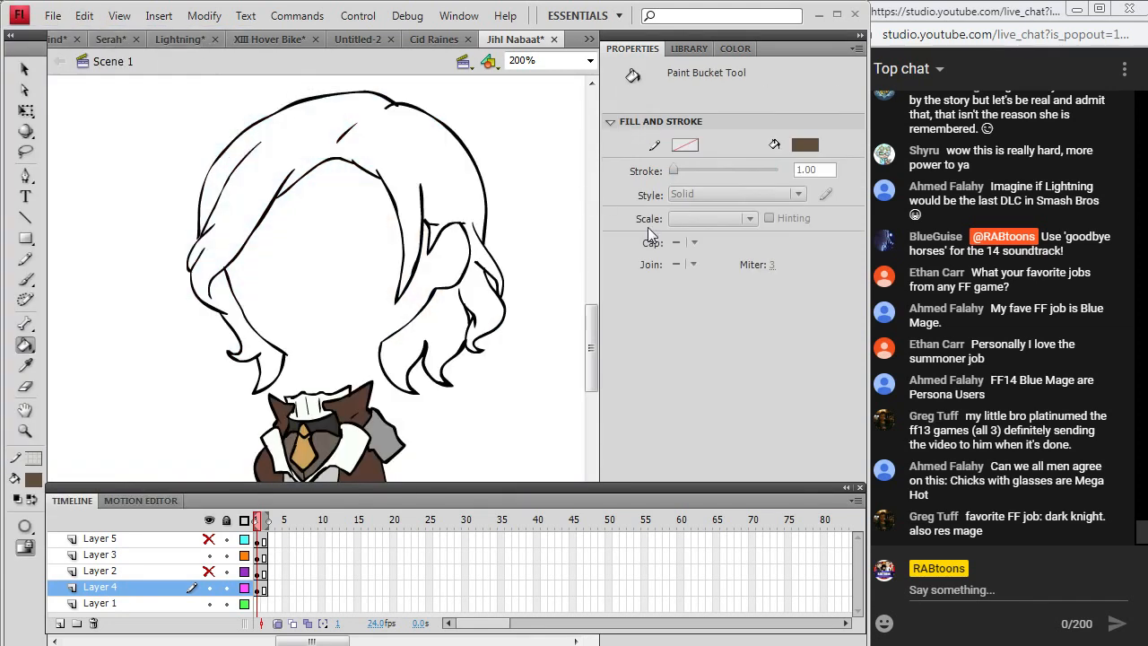
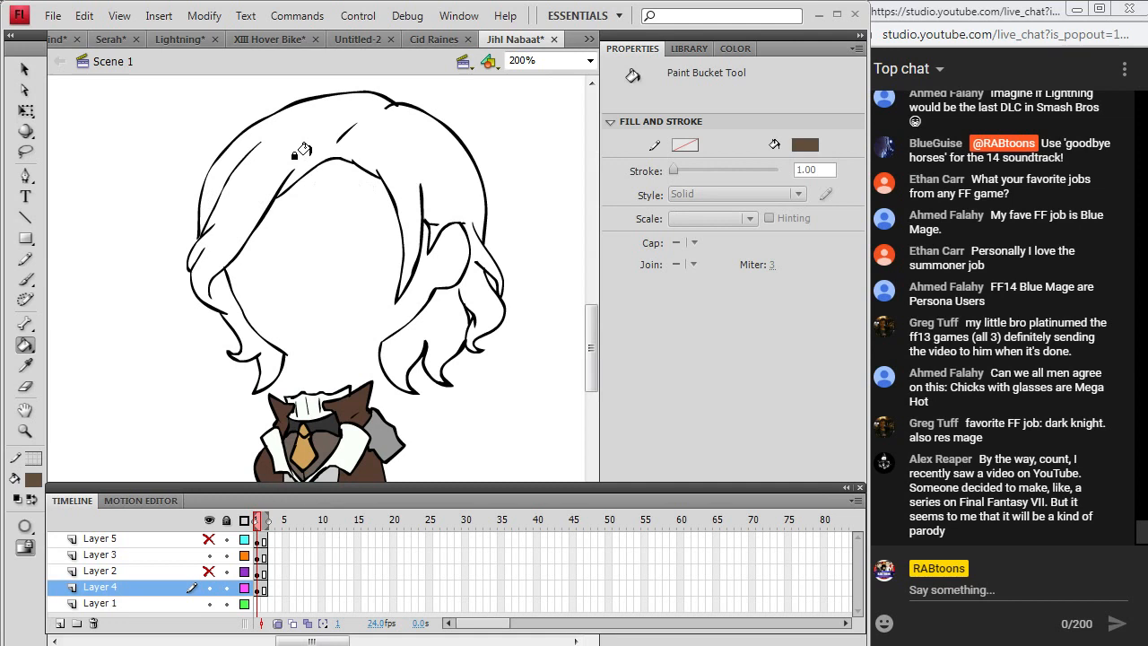
# Brush a small circle on the upper part of the hair and fill it with the sampled brown.
pyautogui.press('b')
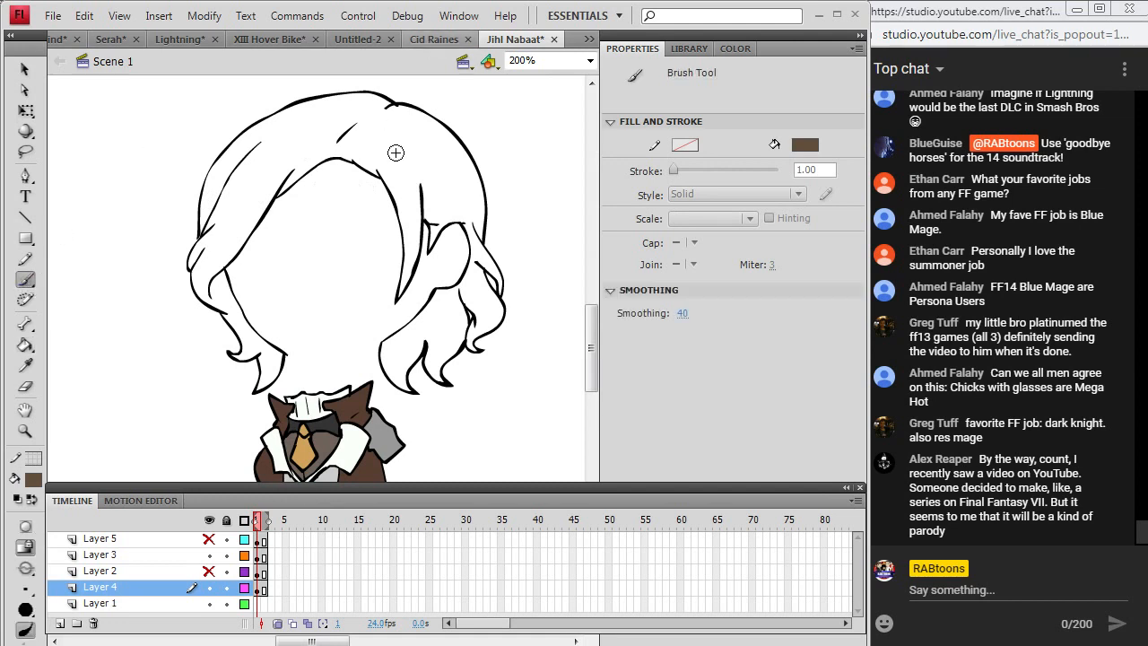
pyautogui.press('k')
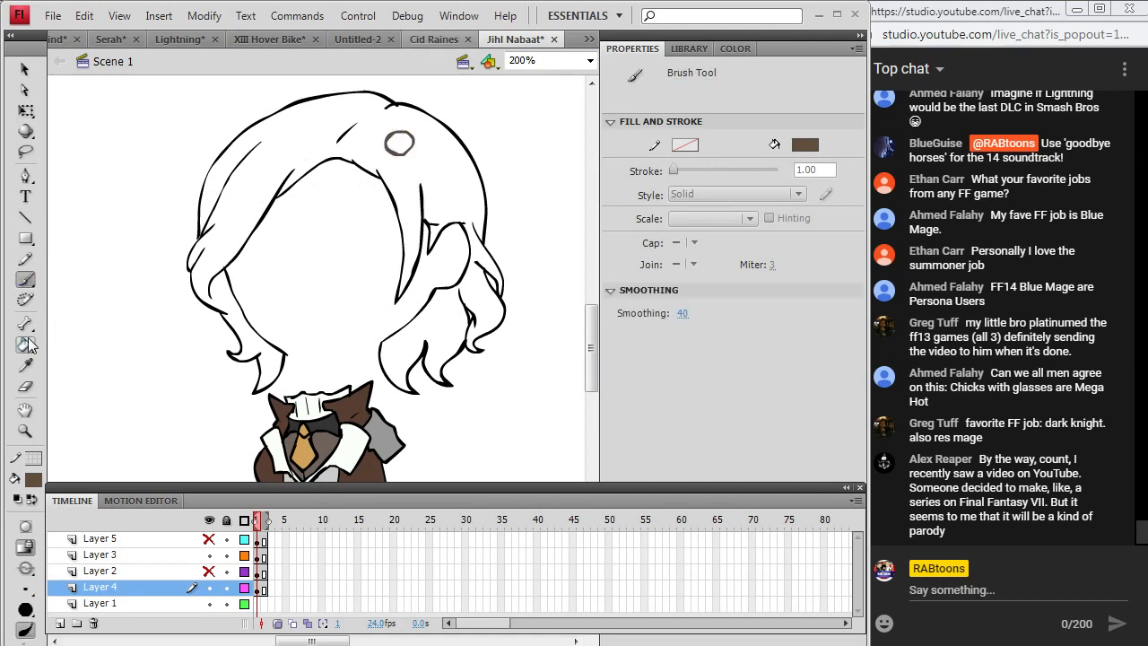
pyautogui.click(399, 143)
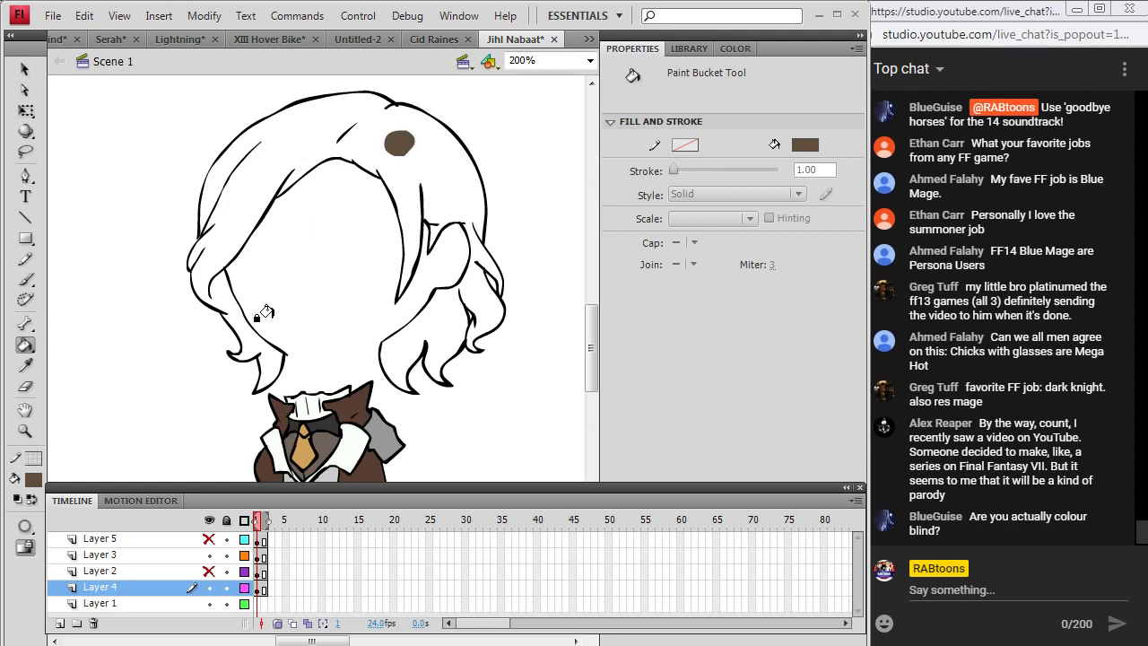
# Set the Brush fill colour to black (#000000) and make the hair outline's frame on Layer 3 the active one.
pyautogui.click(25, 280)
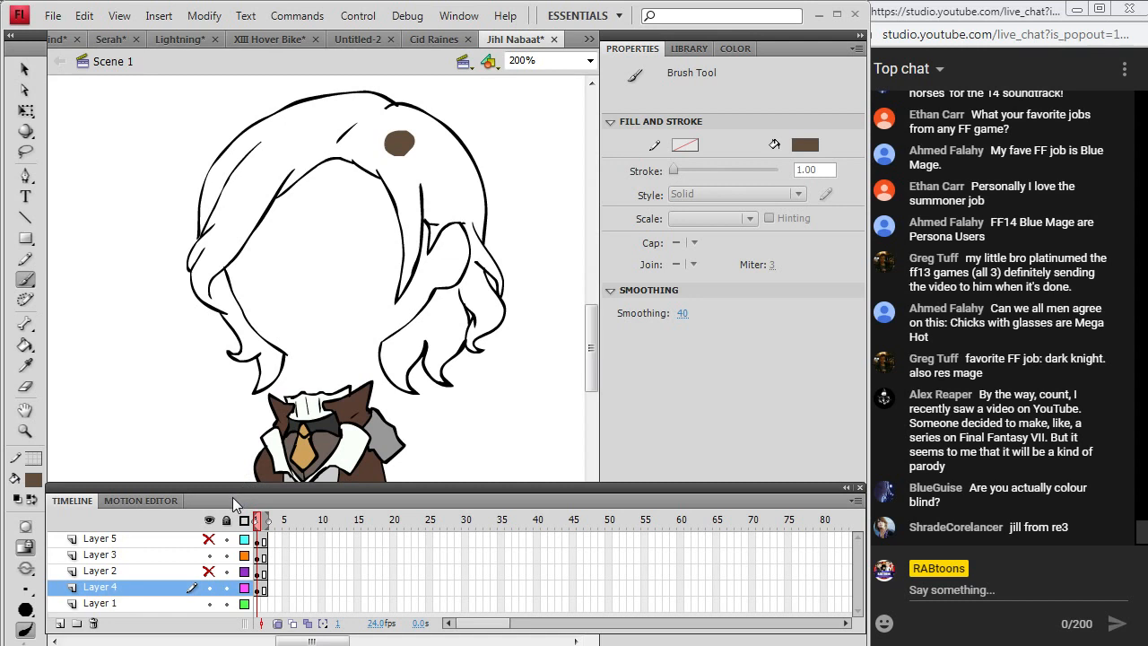
pyautogui.click(208, 538)
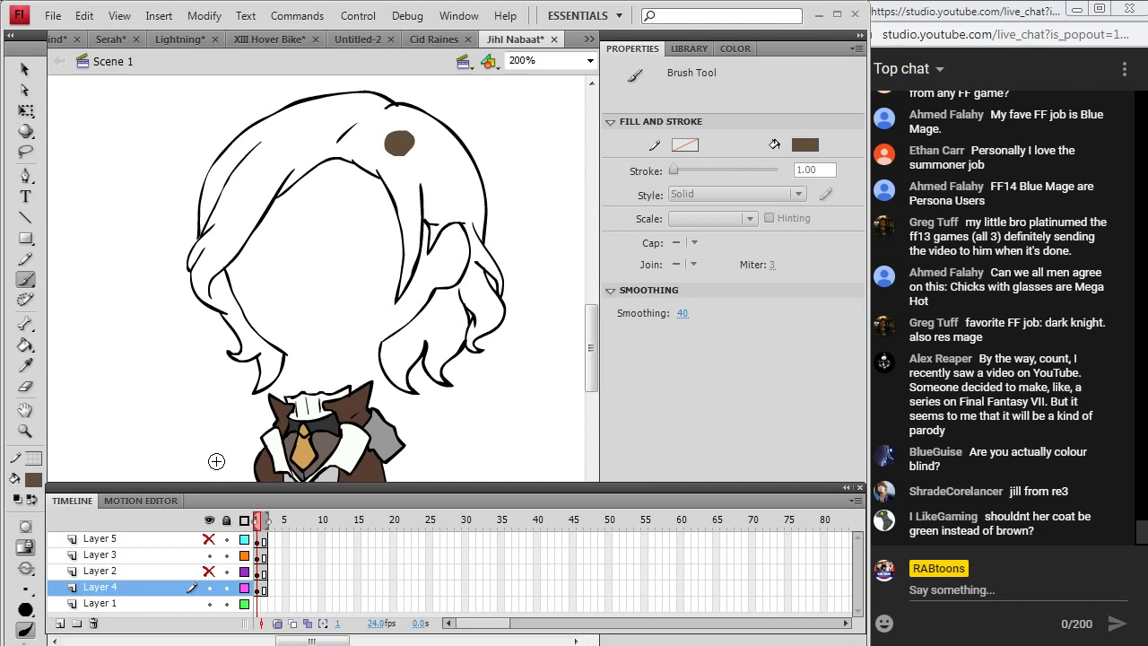
pyautogui.moveTo(590, 339)
pyautogui.mouseDown()
pyautogui.moveTo(592, 370)
pyautogui.moveTo(596, 329)
pyautogui.mouseUp()
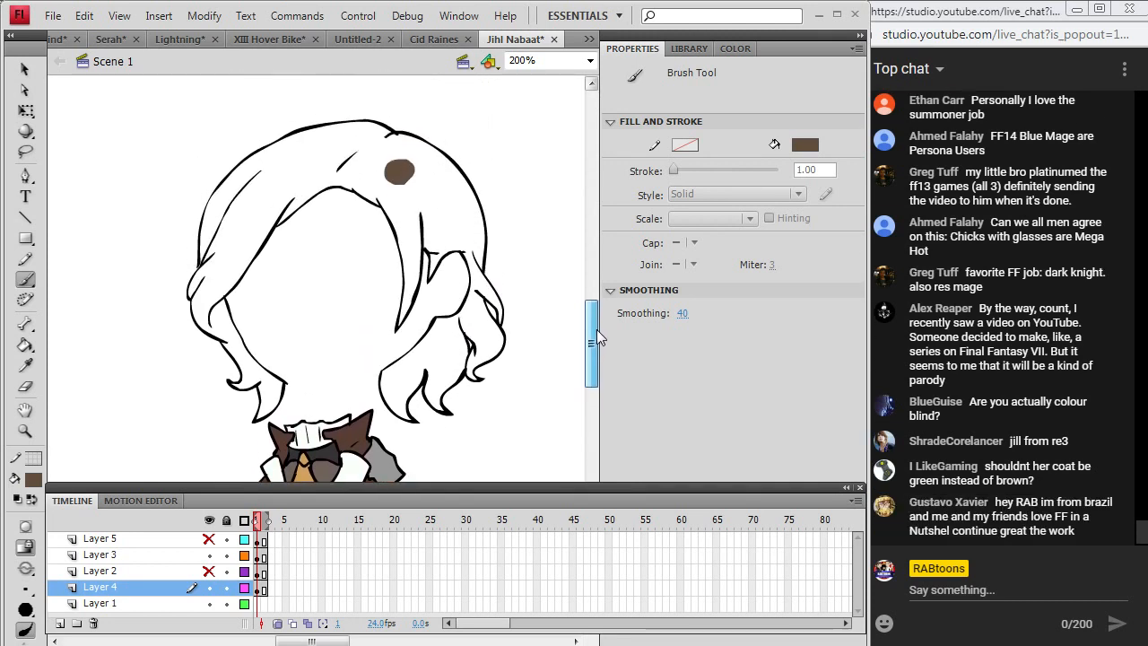
pyautogui.click(35, 483)
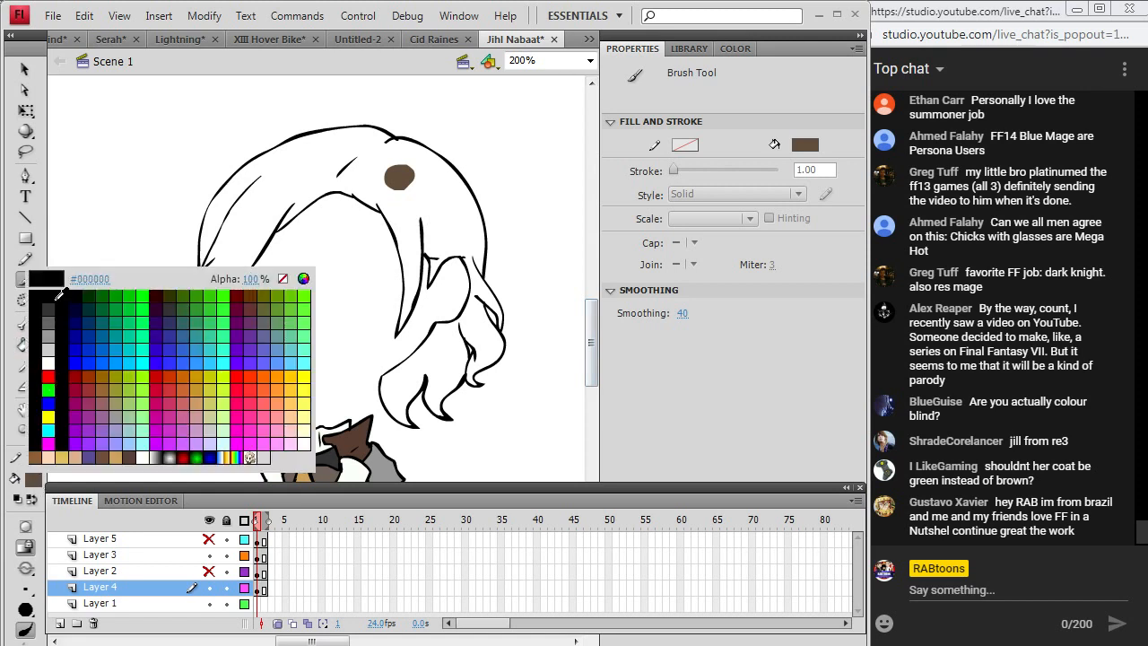
pyautogui.click(56, 290)
pyautogui.click(25, 430)
pyautogui.click(240, 309)
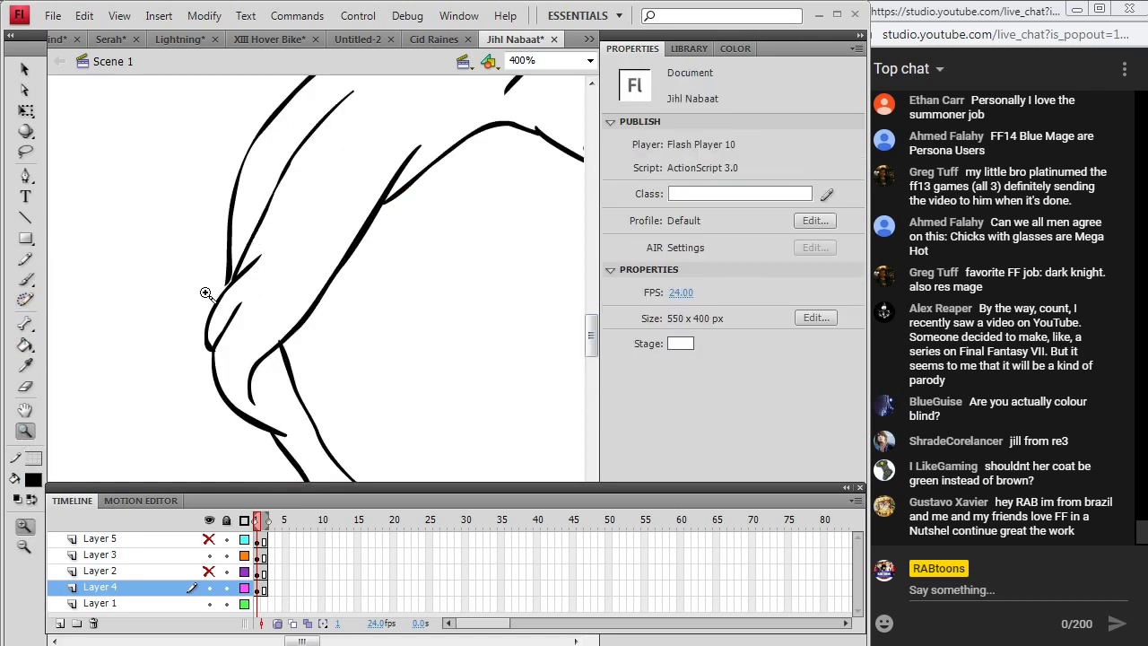
pyautogui.click(25, 280)
pyautogui.click(261, 556)
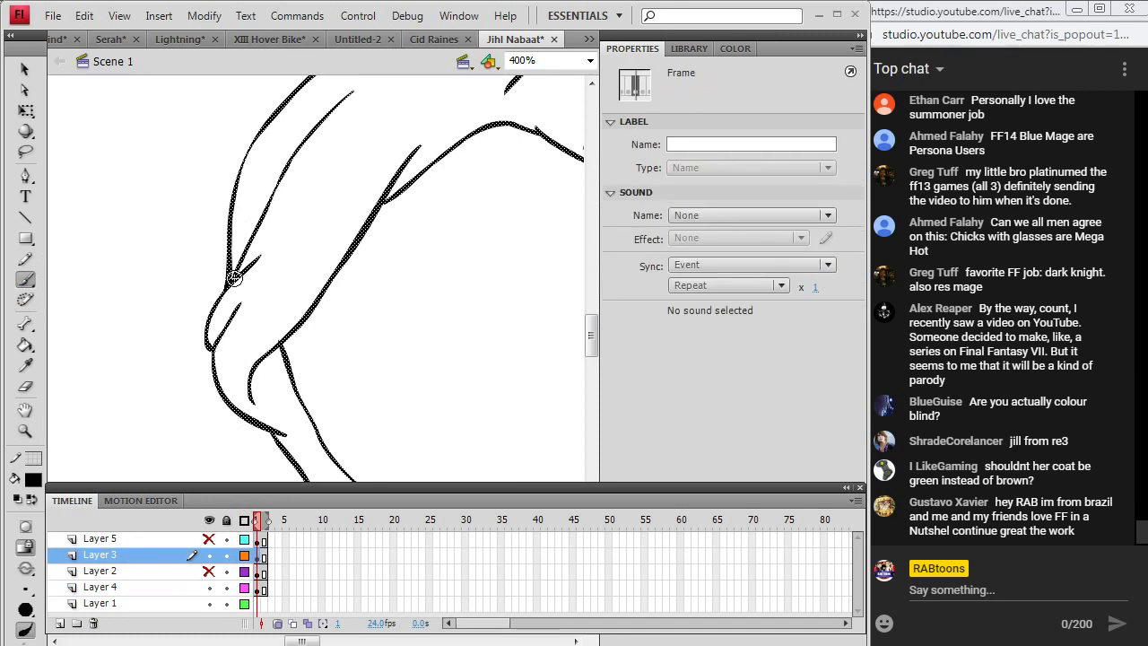
# Close the gaps in the hair outline on Layer 3 with black brush strokes, checking both sides of the hair.
pyautogui.scroll(-3, 439, 332)
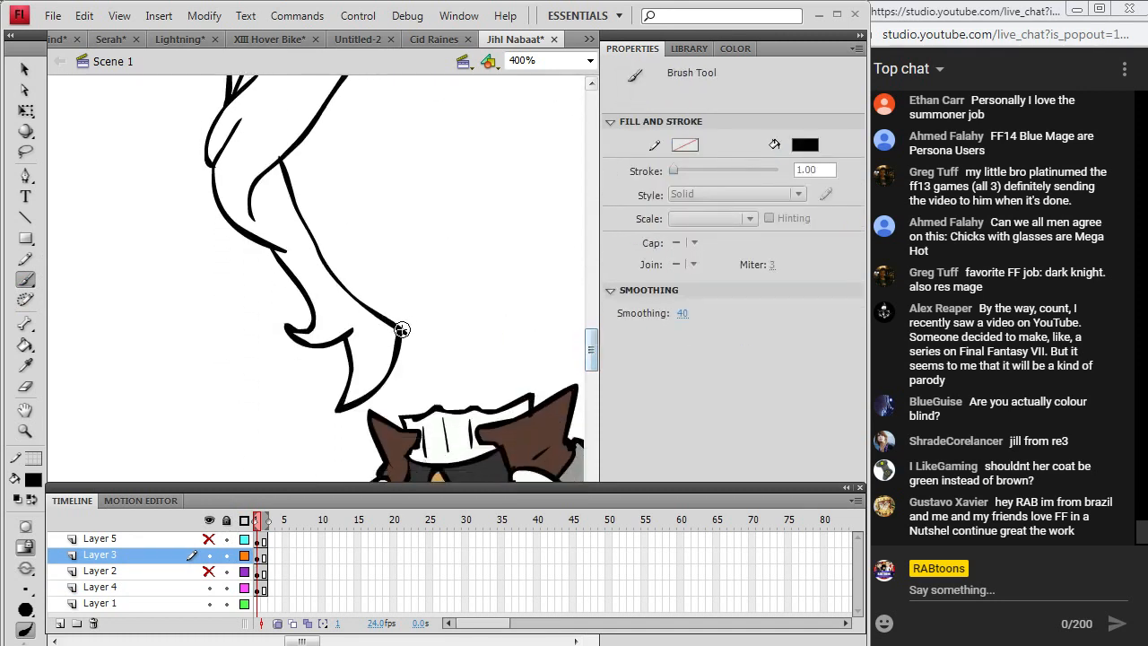
pyautogui.scroll(3, 401, 330)
pyautogui.click(211, 556)
pyautogui.click(211, 557)
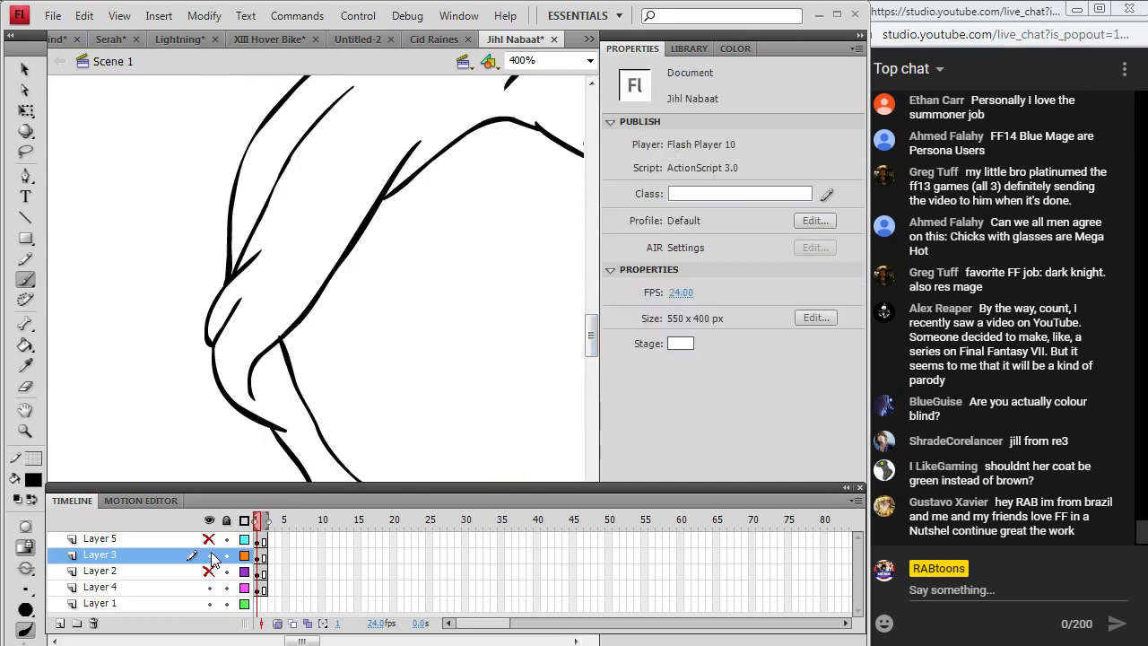
pyautogui.press('b')
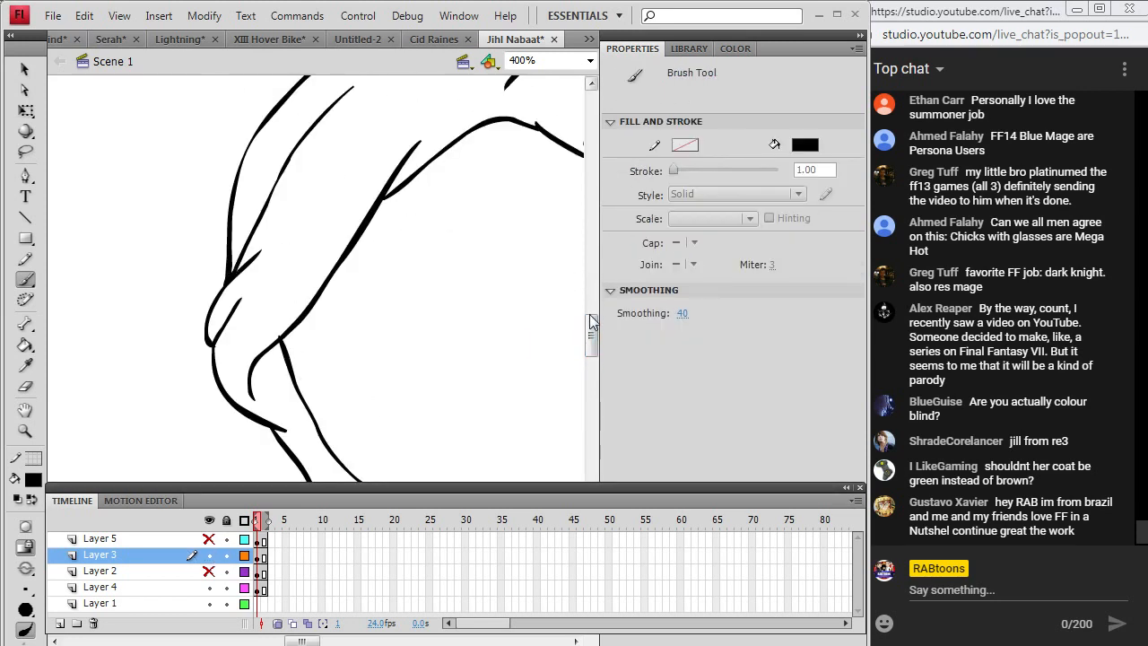
pyautogui.scroll(3, 591, 323)
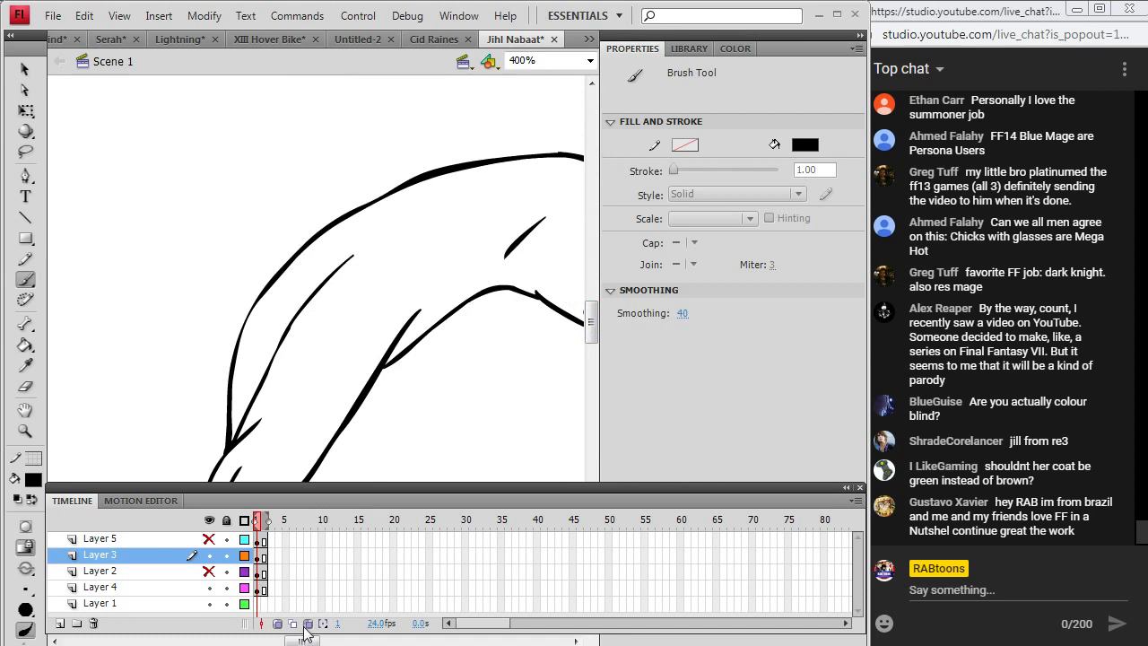
pyautogui.hscroll(5, 406, 367)
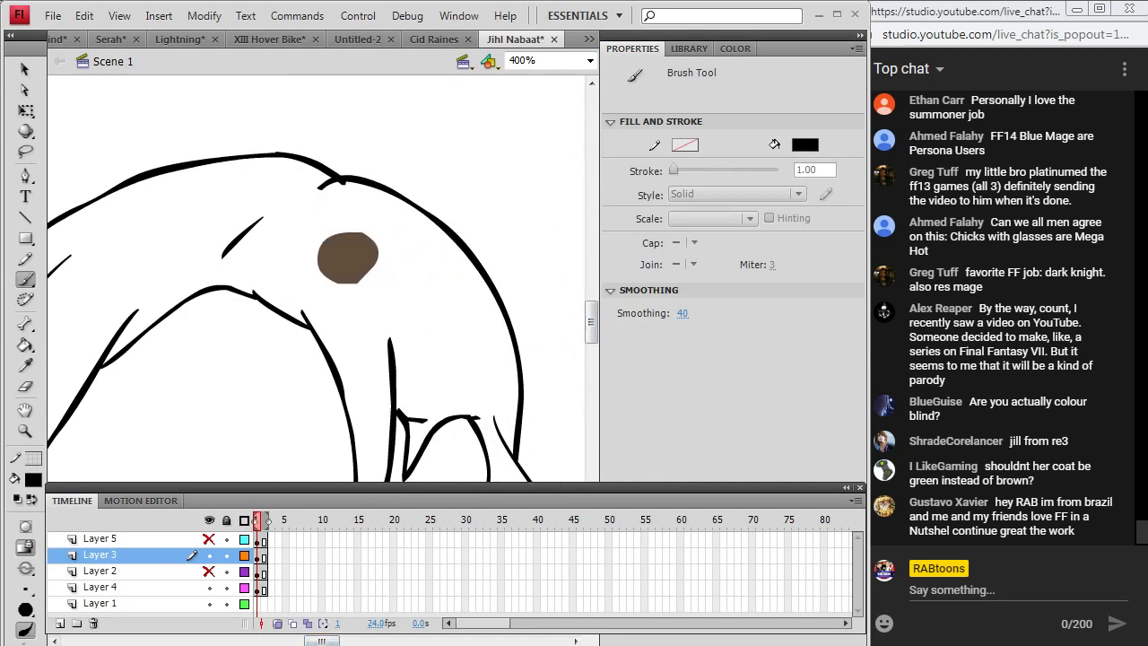
pyautogui.scroll(-4, 586, 328)
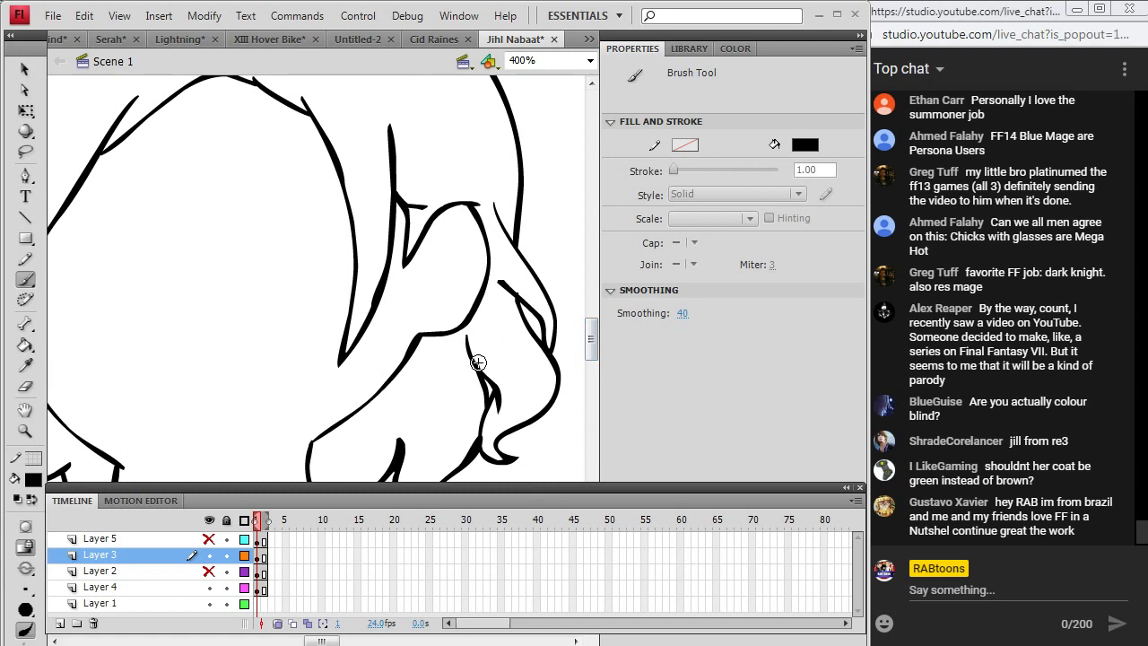
pyautogui.scroll(-2, 593, 344)
pyautogui.scroll(6, 594, 345)
# Sample the brown of the painted circle and fill the character's hair with it on Layer 3.
pyautogui.press('i')
pyautogui.click(345, 211)
pyautogui.click(314, 239)
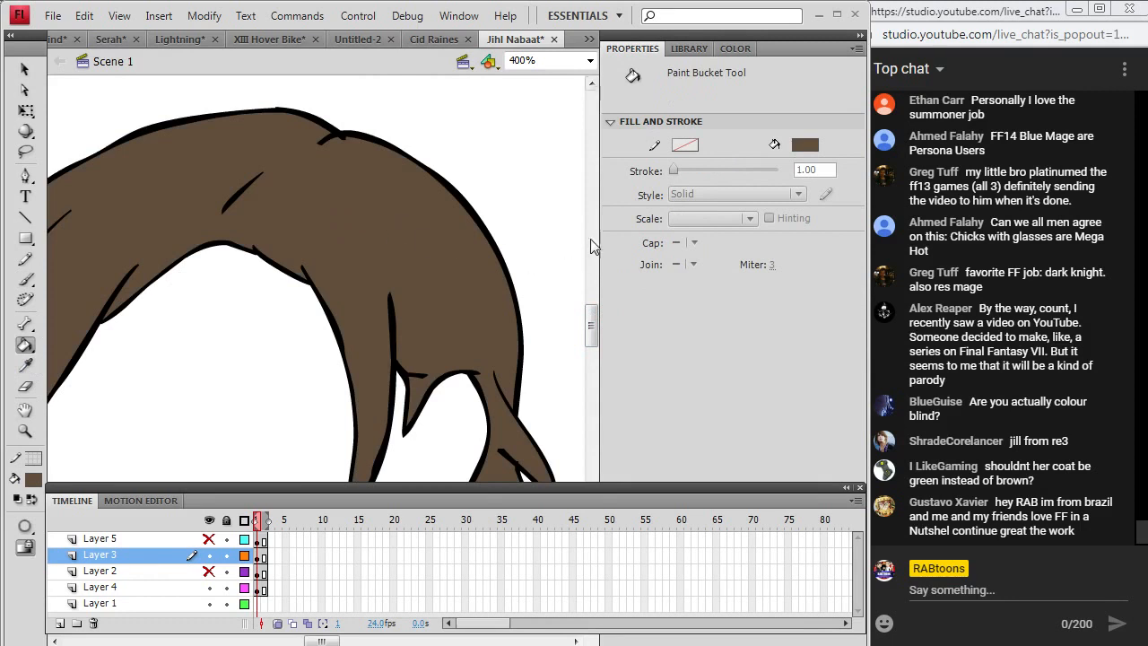
# Show the hidden Layer 2 and Layer 5 again with the stage at 200% zoom.
pyautogui.click(579, 61)
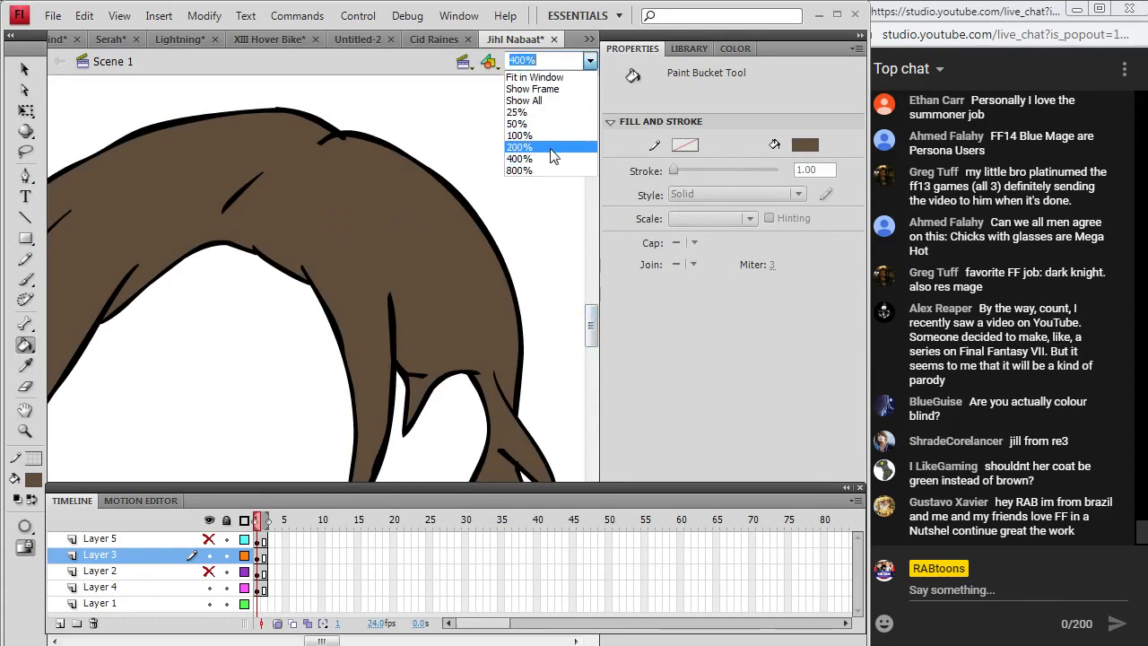
pyautogui.click(547, 144)
pyautogui.scroll(-5, 557, 296)
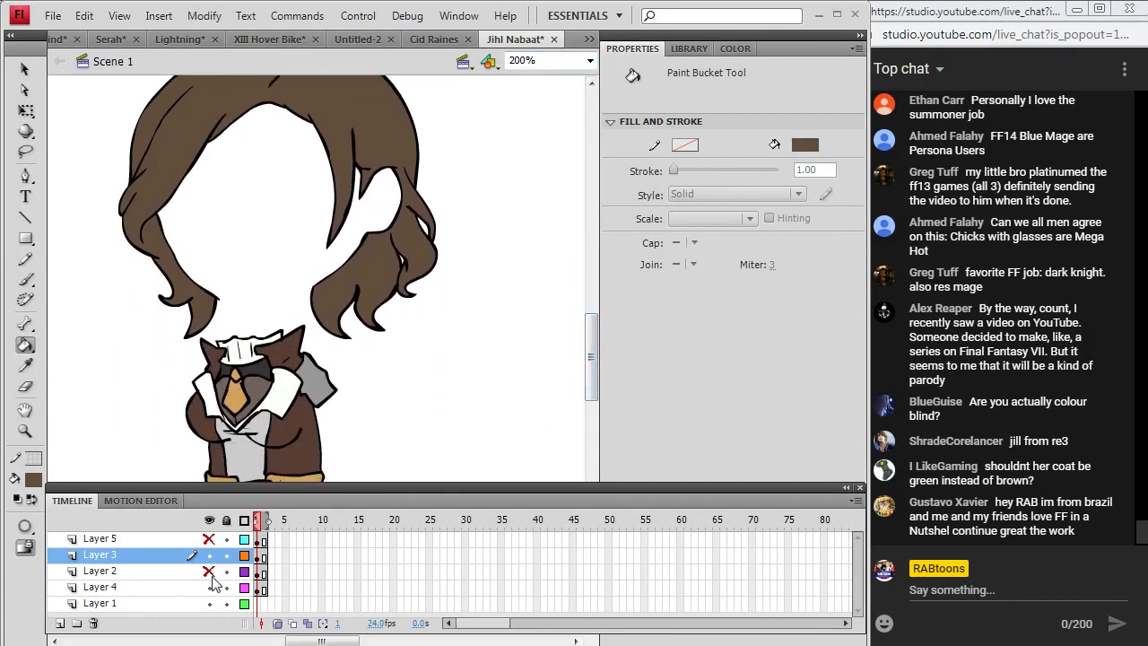
pyautogui.click(209, 571)
pyautogui.click(209, 538)
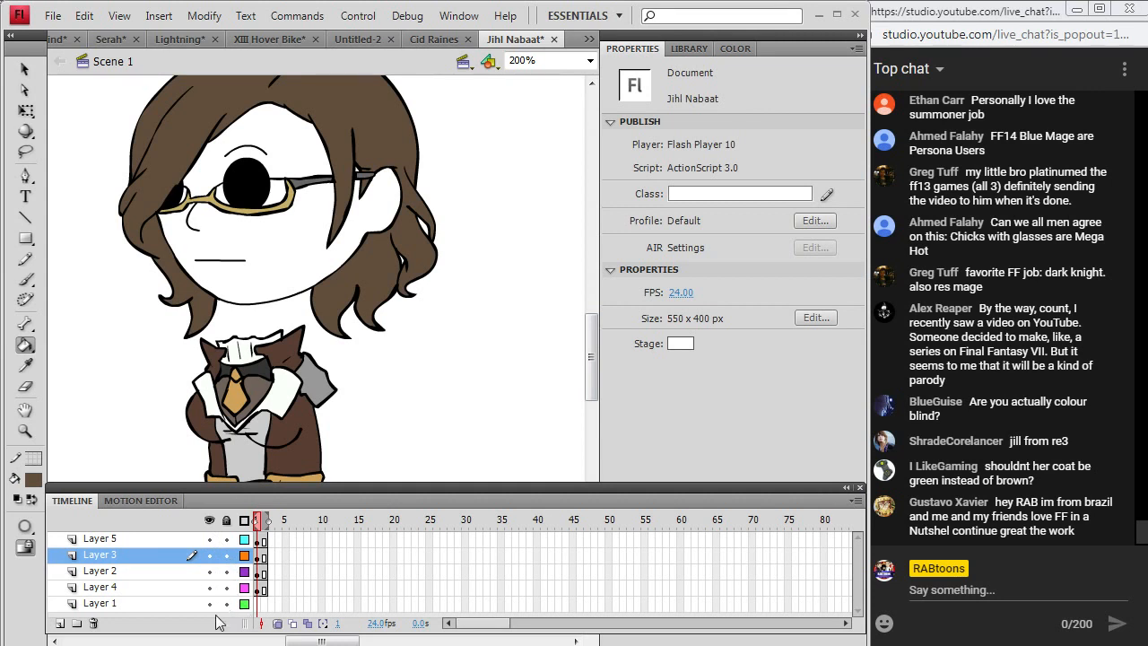
# Close the empty Untitled-2 document, keeping XIII Hover Bike open.
pyautogui.click(358, 40)
pyautogui.click(402, 40)
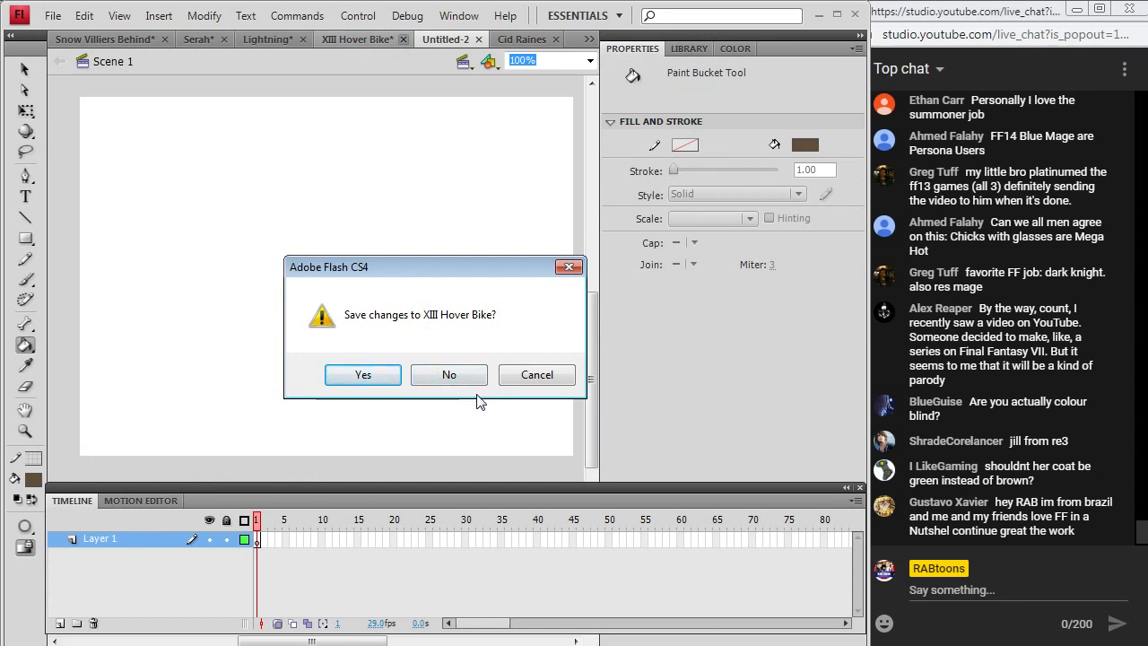
pyautogui.click(531, 376)
pyautogui.click(478, 40)
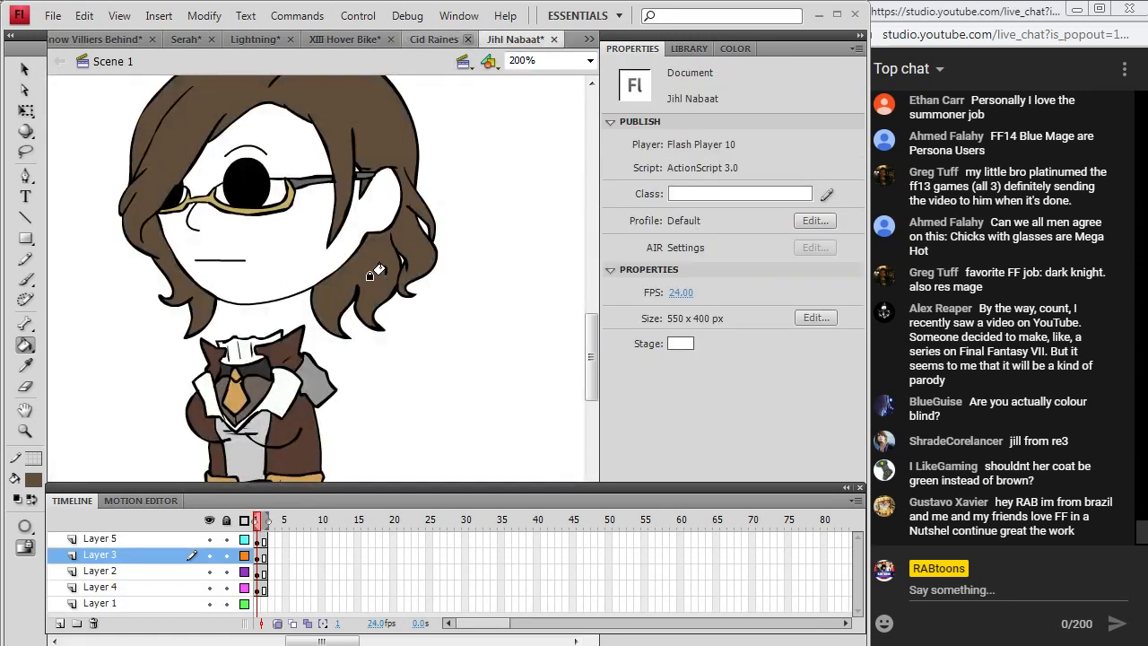
# Sample the peach skin colour of the dark-haired girl in XIII Hover Bike as the fill colour and return to Jihl Nabaat.
pyautogui.click(426, 39)
pyautogui.click(355, 40)
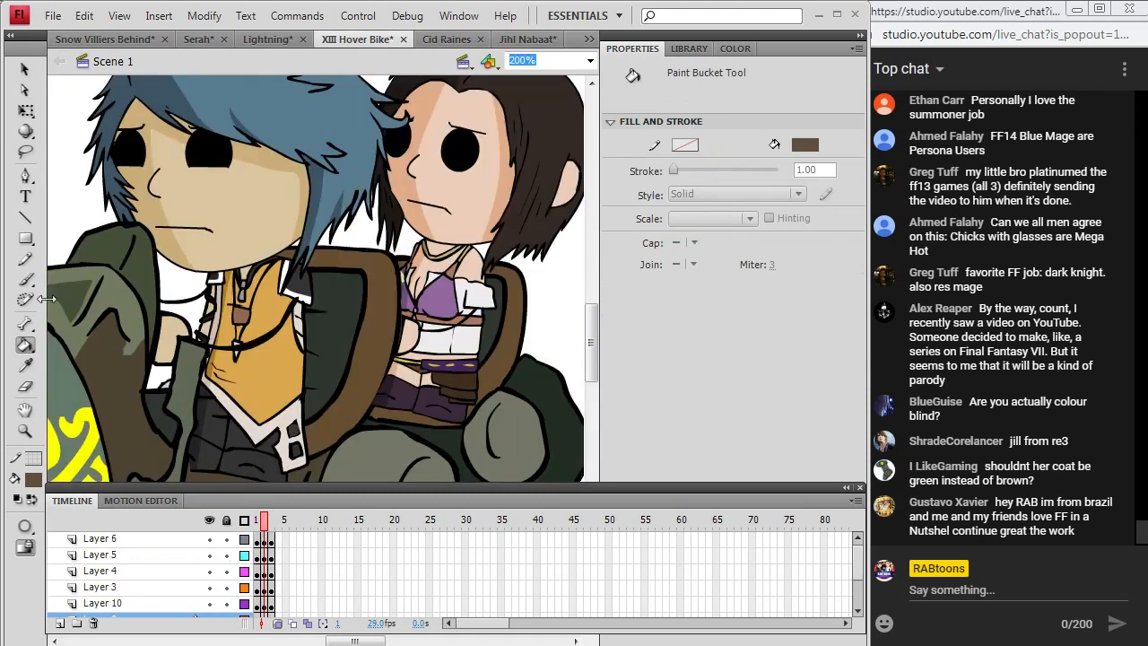
pyautogui.click(516, 39)
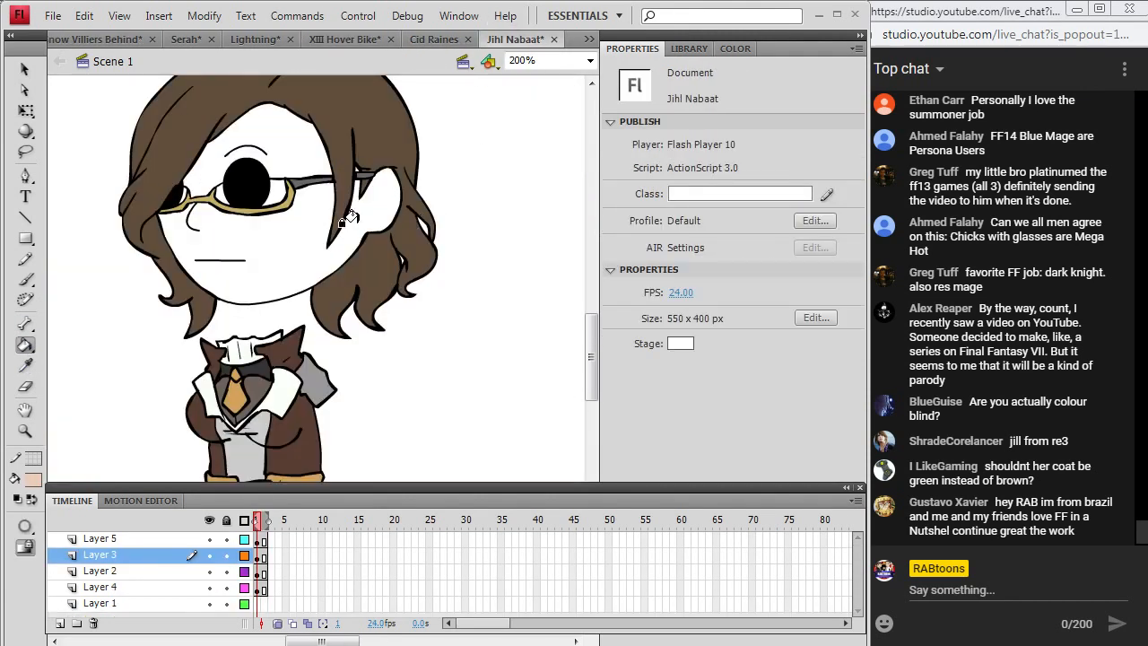
# Fill the face and ear with the light skin tone.
pyautogui.click(349, 218)
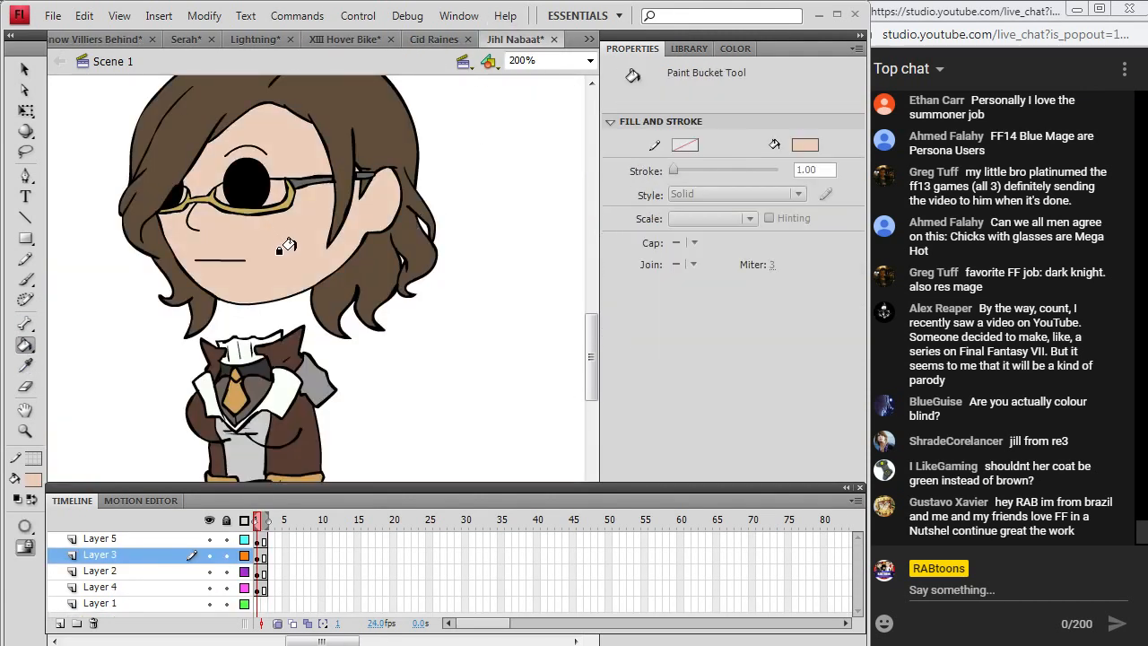
# Pencil shading boundary lines across the fringe, side locks and back hair on Layer 3, and save the document.
pyautogui.click(25, 259)
pyautogui.moveTo(592, 347)
pyautogui.mouseDown()
pyautogui.moveTo(595, 376)
pyautogui.moveTo(590, 362)
pyautogui.mouseUp()
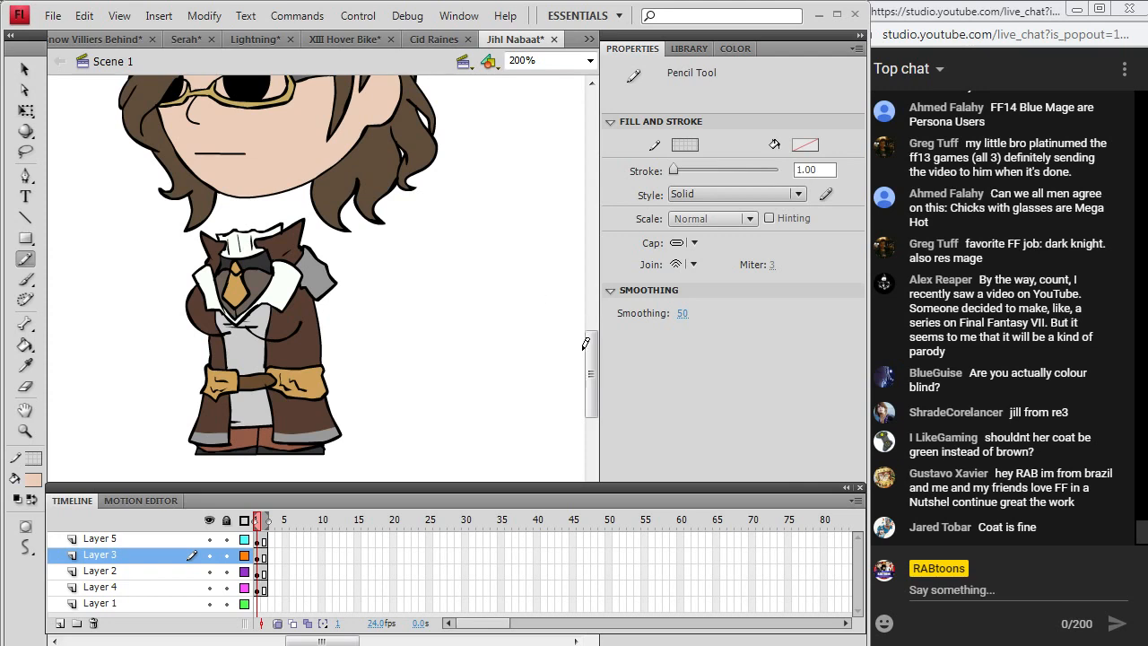
pyautogui.moveTo(587, 345); pyautogui.dragTo(593, 323)
pyautogui.click(261, 541)
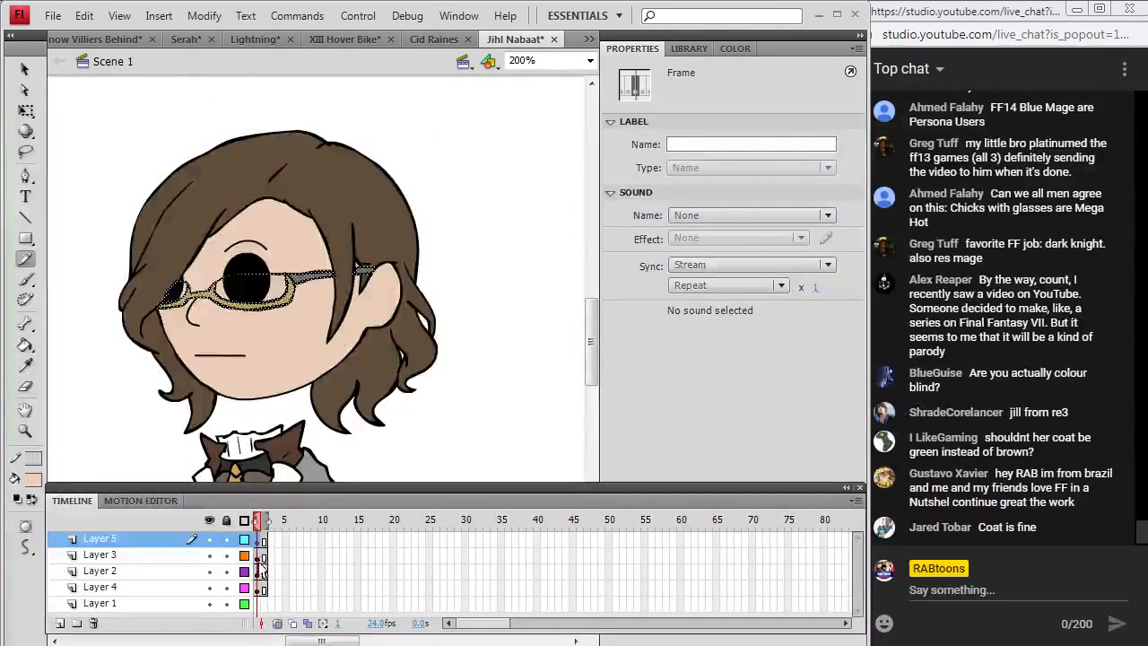
pyautogui.click(261, 555)
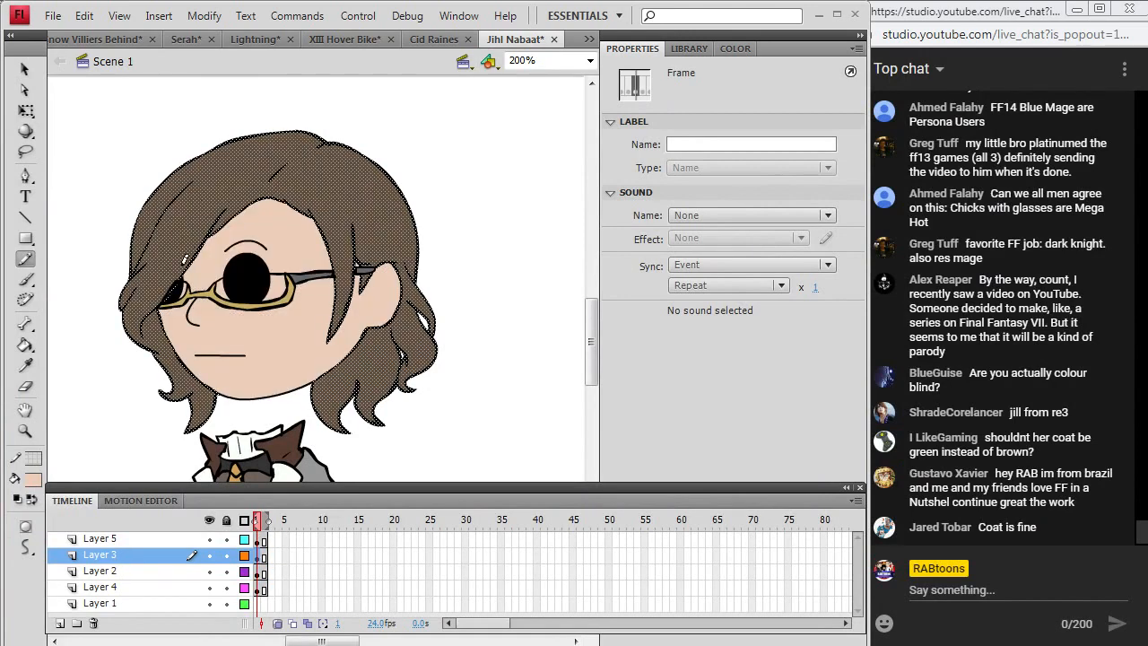
pyautogui.moveTo(159, 300)
pyautogui.mouseDown()
pyautogui.moveTo(157, 261)
pyautogui.moveTo(205, 183)
pyautogui.moveTo(238, 139)
pyautogui.moveTo(289, 120)
pyautogui.mouseUp()
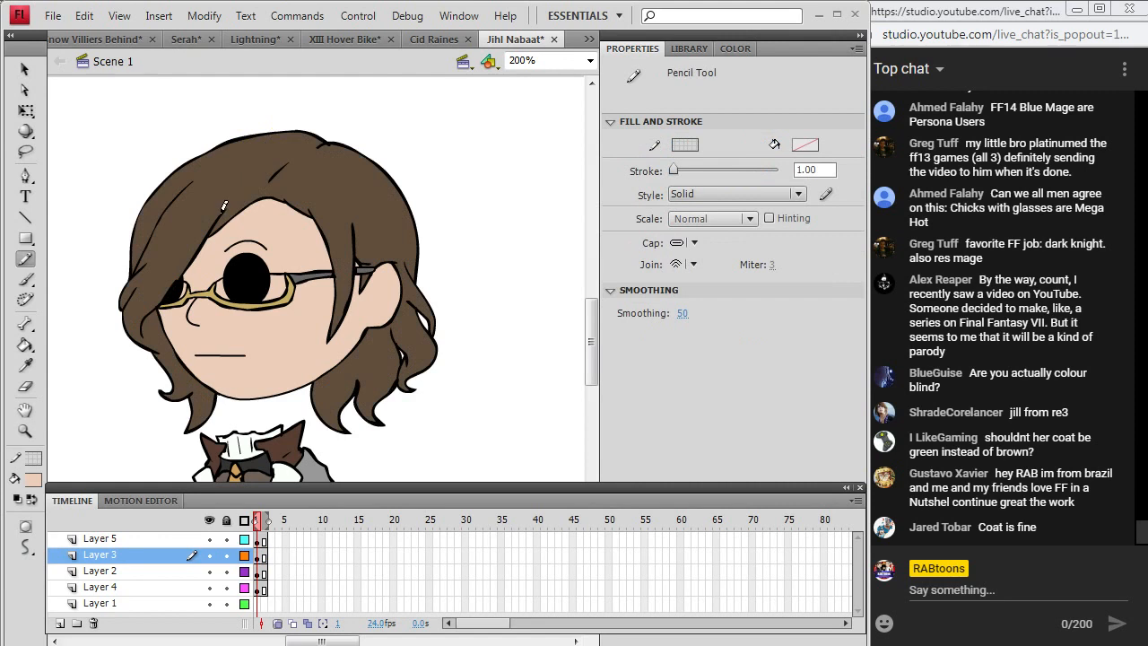
pyautogui.moveTo(218, 215); pyautogui.dragTo(243, 190)
pyautogui.moveTo(312, 216)
pyautogui.mouseDown()
pyautogui.moveTo(308, 194)
pyautogui.moveTo(339, 264)
pyautogui.moveTo(325, 338)
pyautogui.moveTo(348, 416)
pyautogui.mouseUp()
pyautogui.moveTo(363, 375)
pyautogui.mouseDown()
pyautogui.moveTo(357, 394)
pyautogui.moveTo(352, 358)
pyautogui.moveTo(388, 413)
pyautogui.mouseUp()
pyautogui.moveTo(398, 318)
pyautogui.mouseDown()
pyautogui.moveTo(419, 349)
pyautogui.moveTo(418, 386)
pyautogui.mouseUp()
pyautogui.moveTo(408, 281); pyautogui.dragTo(438, 316)
pyautogui.moveTo(351, 224); pyautogui.dragTo(385, 264)
pyautogui.click(53, 15)
pyautogui.press('Escape')
# Mix a darker shade of the hair's brown and fill the shadow area of the fringe with it.
pyautogui.click(25, 346)
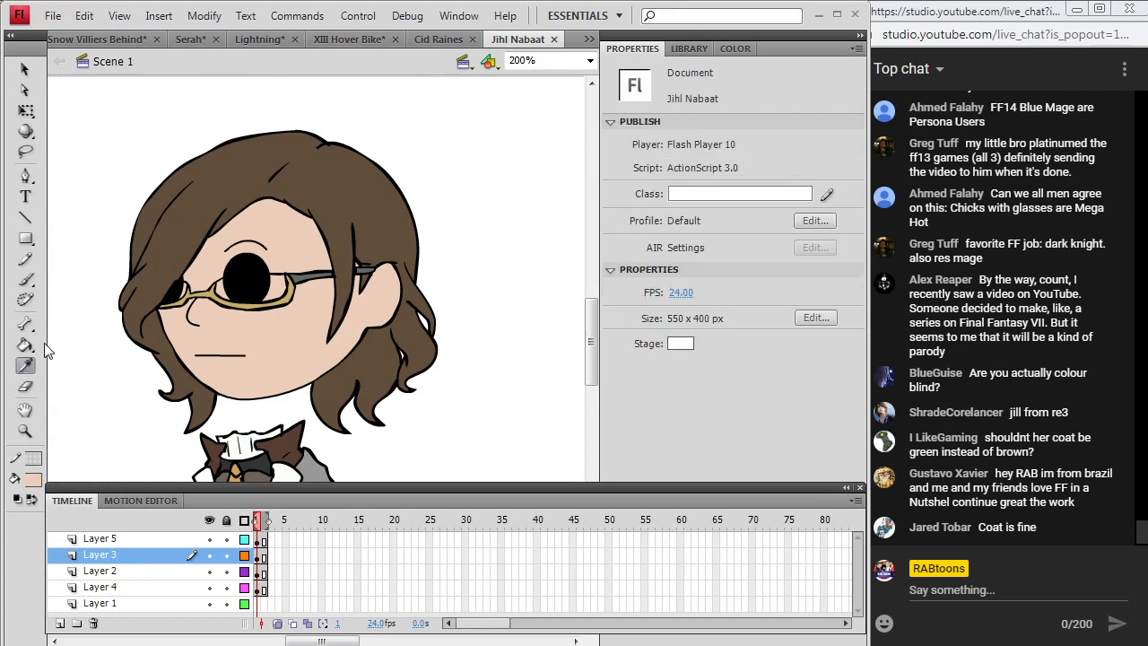
pyautogui.click(33, 480)
pyautogui.click(303, 273)
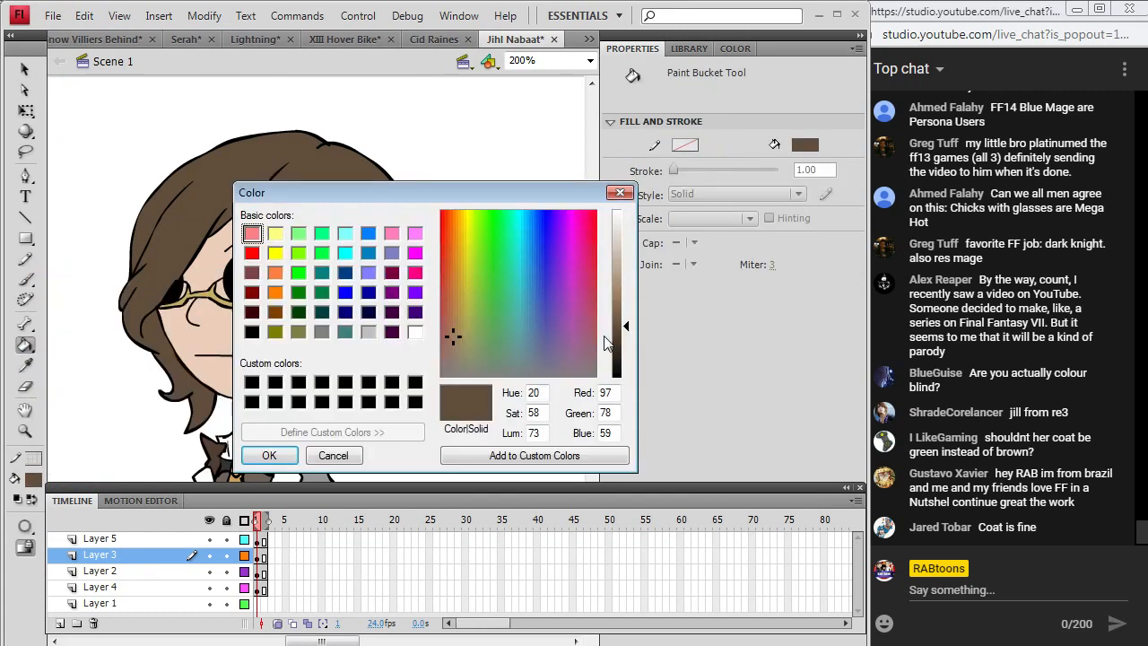
pyautogui.click(626, 343)
pyautogui.click(267, 455)
pyautogui.click(136, 284)
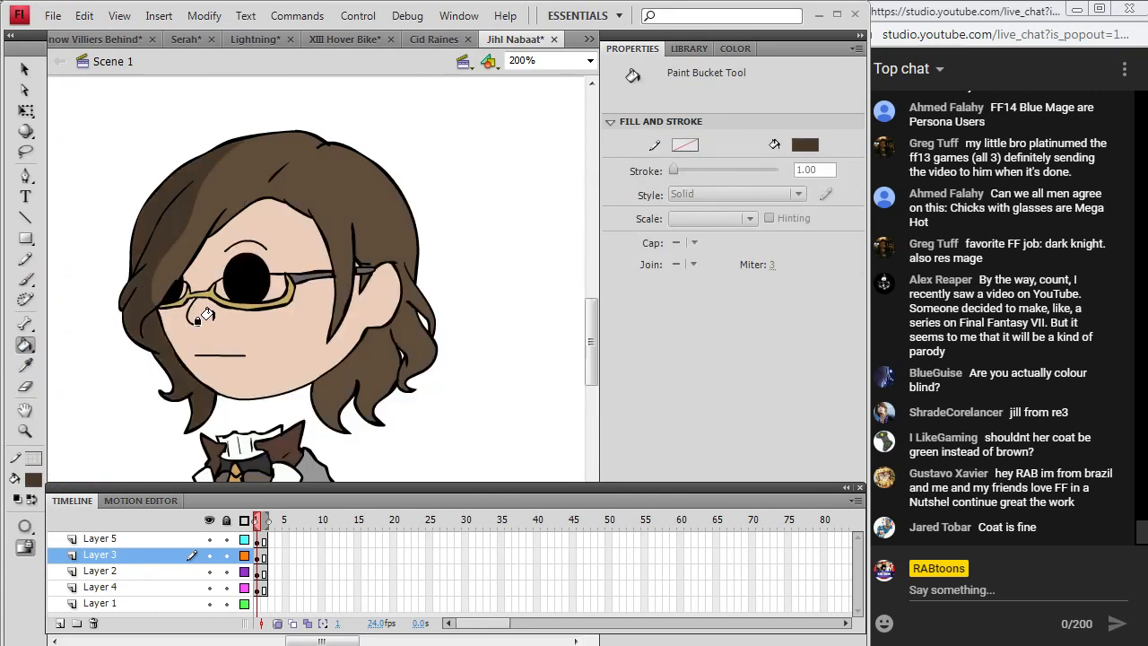
# Fill the shadow areas of the side lock and lower back hair with the darker brown.
pyautogui.click(239, 203)
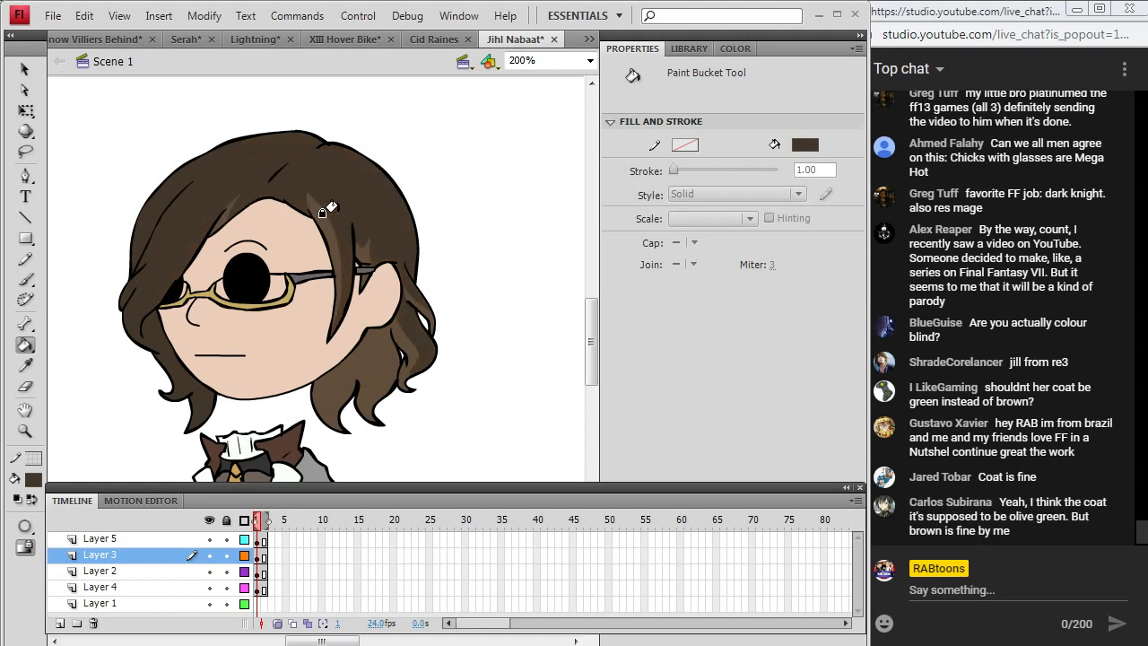
pyautogui.hotkey('ctrl', 'z')
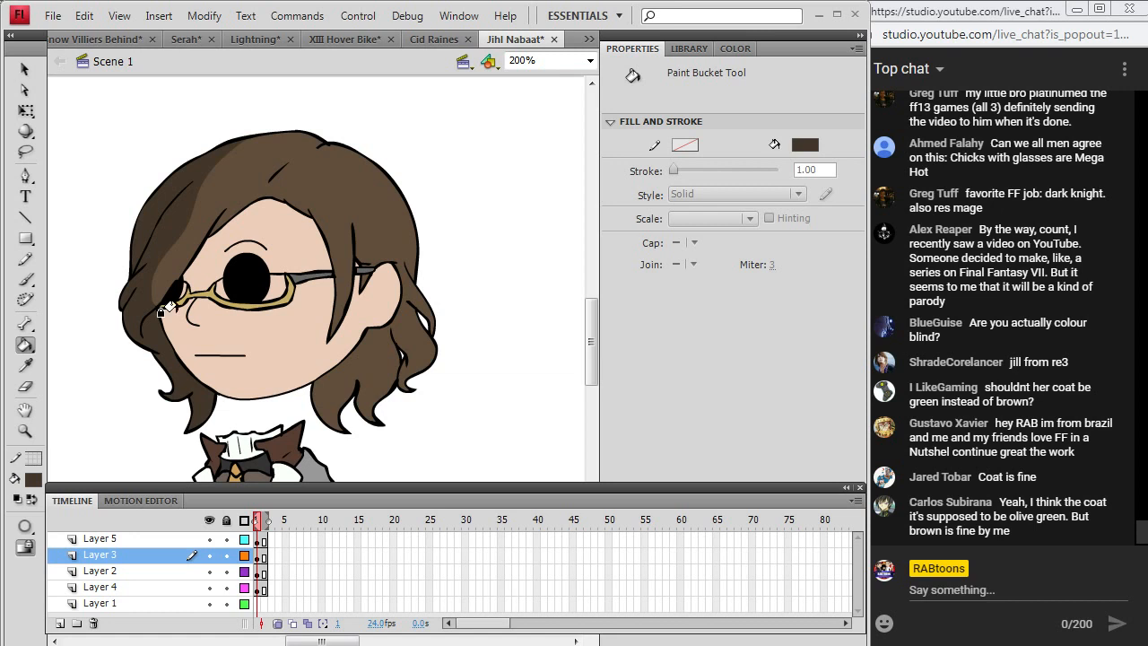
pyautogui.click(305, 208)
pyautogui.click(327, 375)
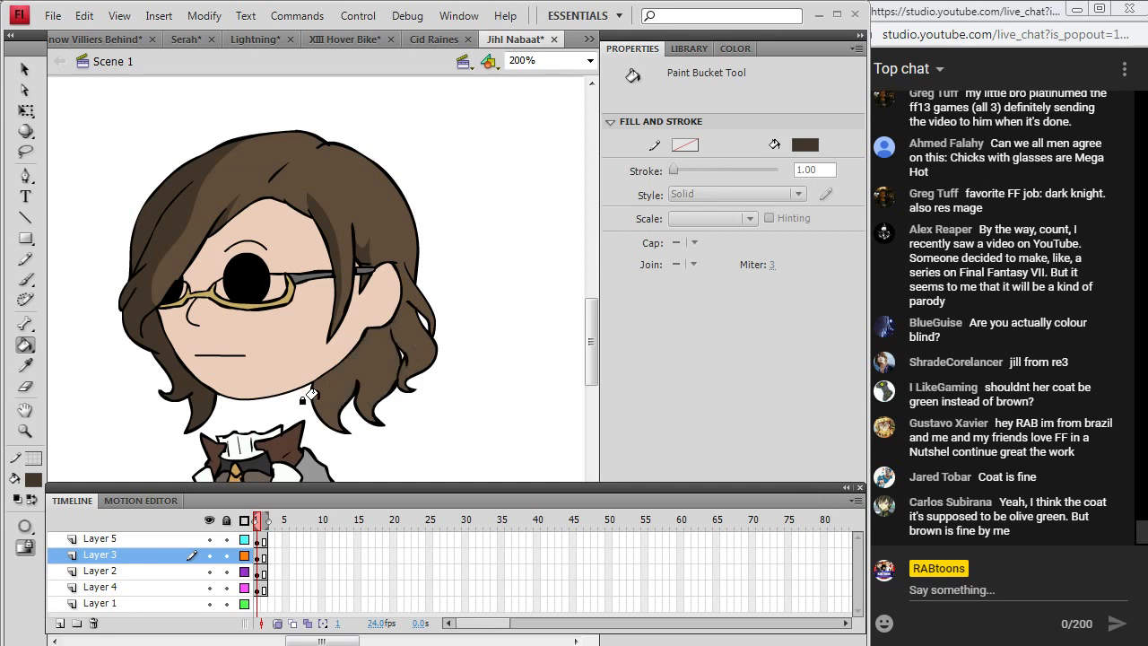
pyautogui.click(385, 341)
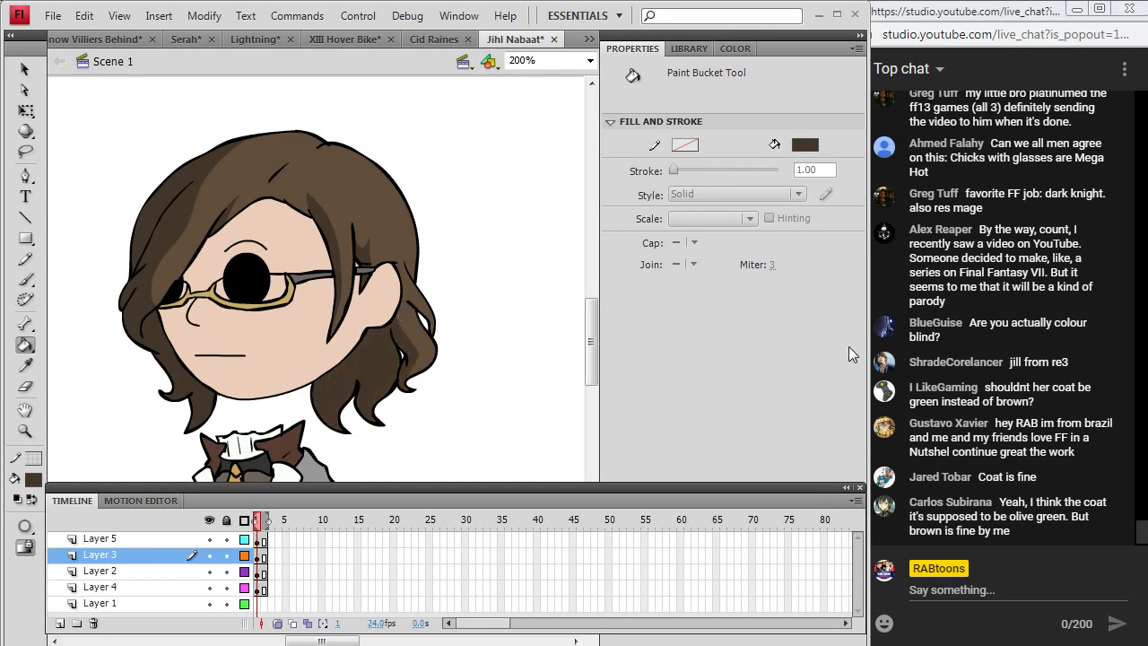
# Try to fill the hair above the ear with the darker brown.
pyautogui.click(26, 260)
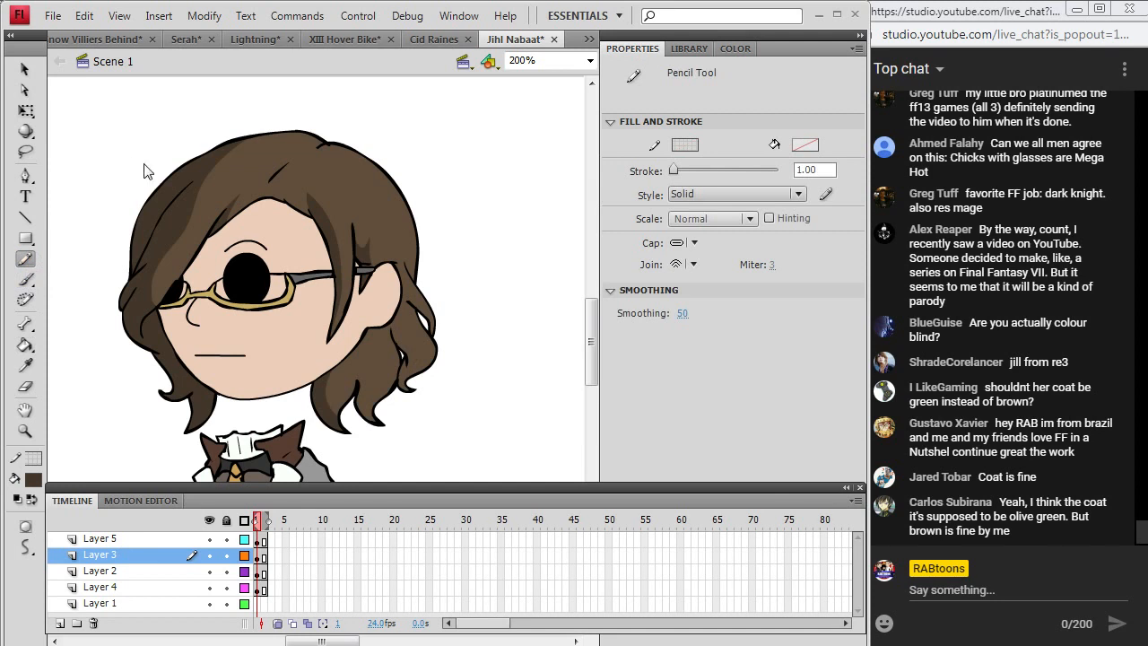
pyautogui.click(85, 16)
pyautogui.click(94, 60)
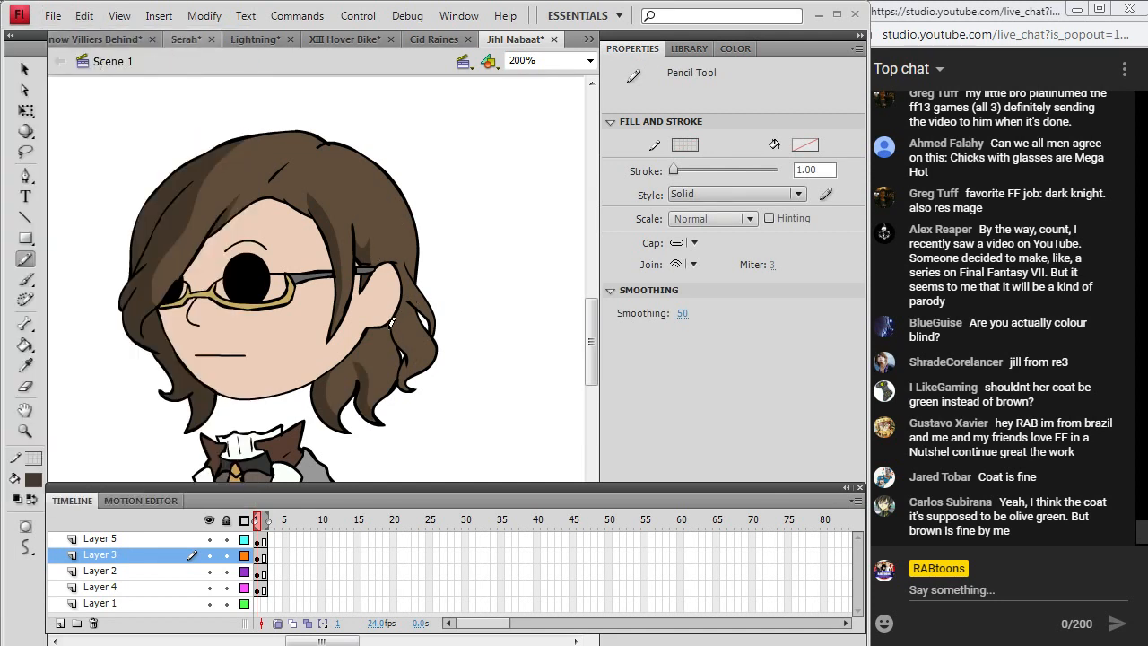
pyautogui.press('k')
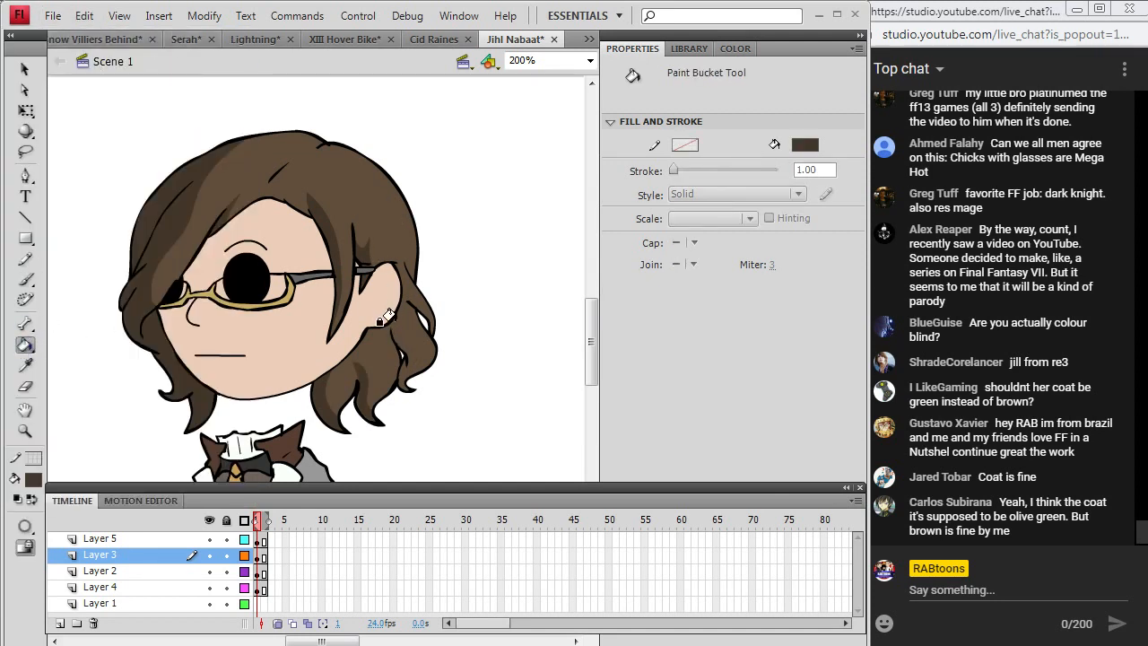
pyautogui.click(396, 246)
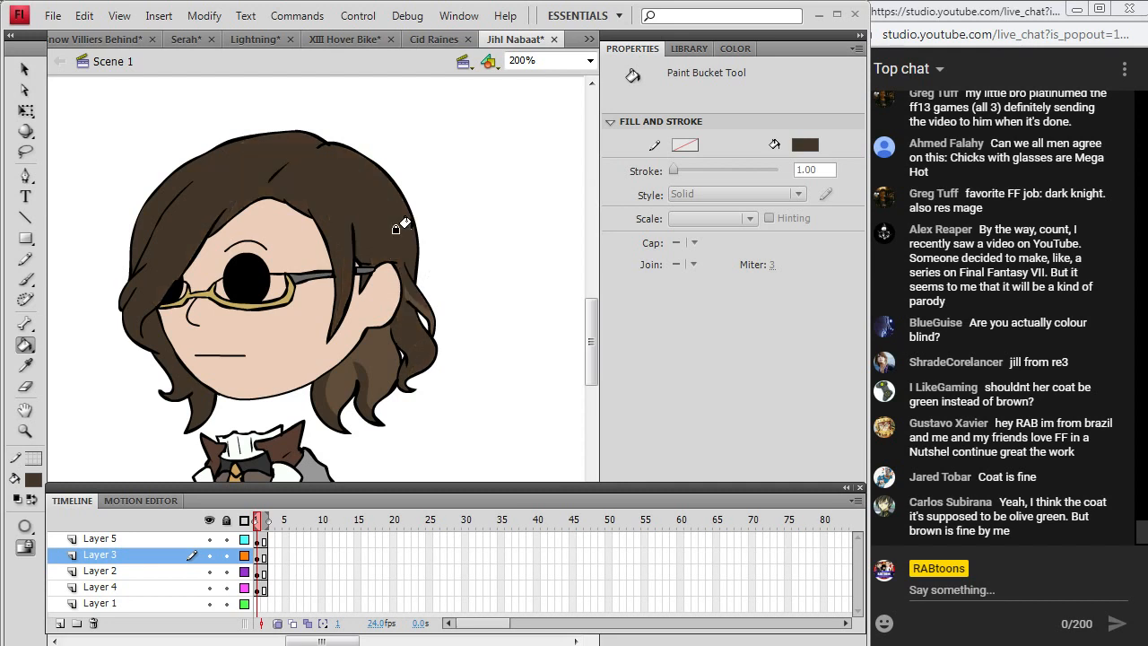
pyautogui.hotkey('ctrl', 'z')
# Try to sample the shaded skin tone from the face in the Cid Raines document.
pyautogui.click(423, 39)
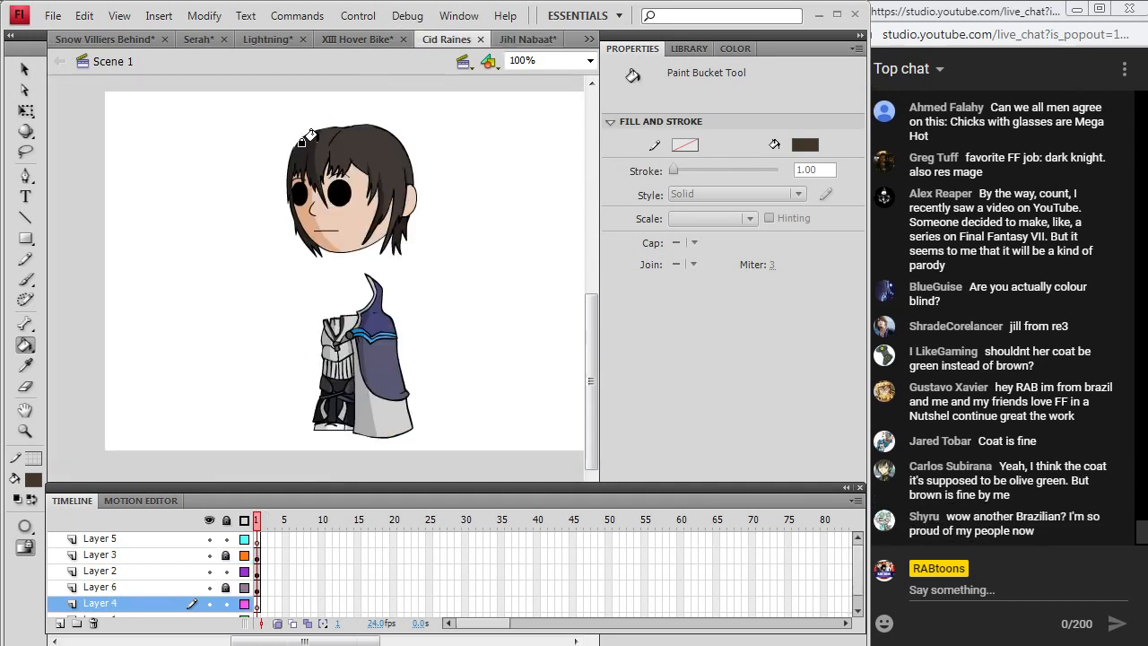
pyautogui.press('i')
pyautogui.press('k')
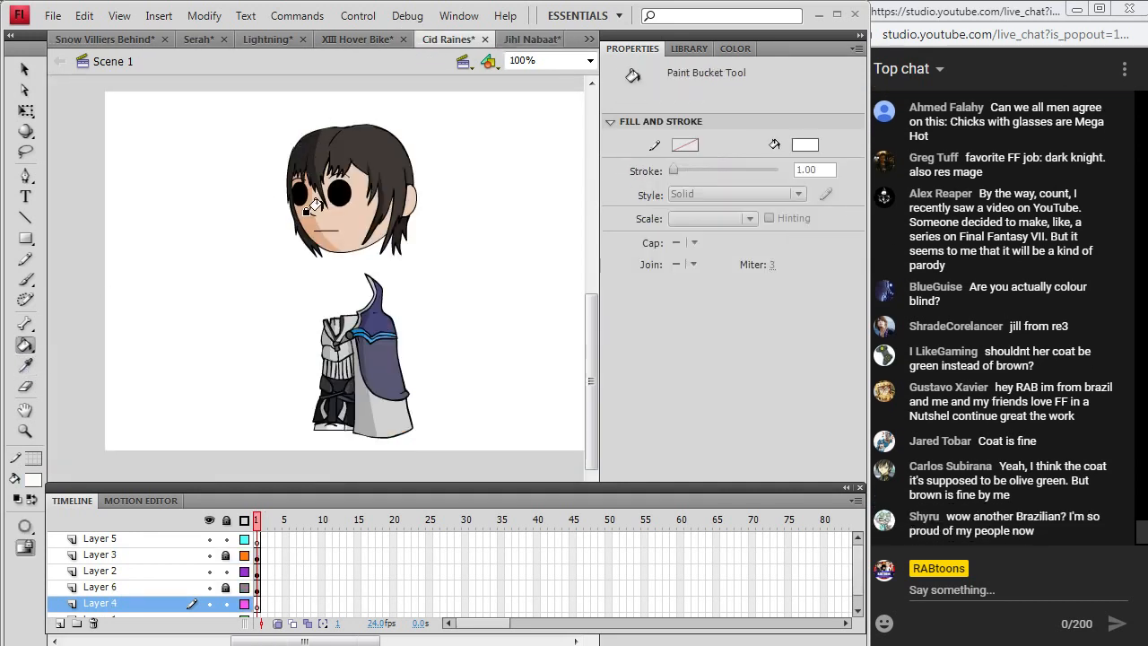
pyautogui.click(527, 39)
# Pencil a shadow outline on Layer 2 across the face, following the fringe and side lock.
pyautogui.click(25, 259)
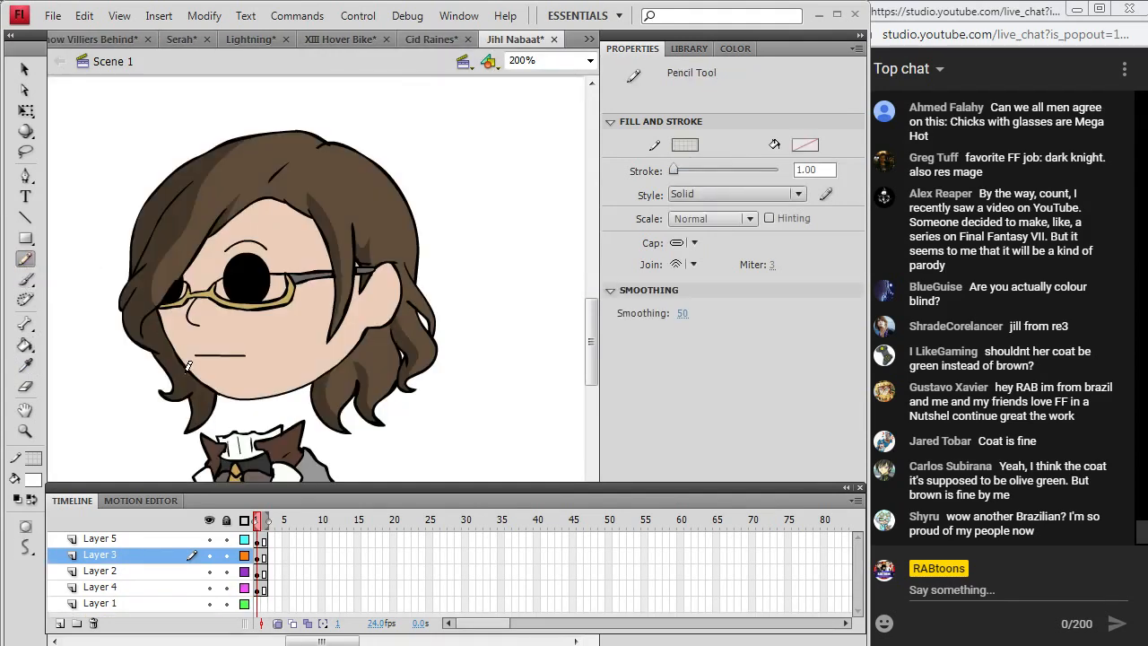
pyautogui.click(260, 555)
pyautogui.click(260, 572)
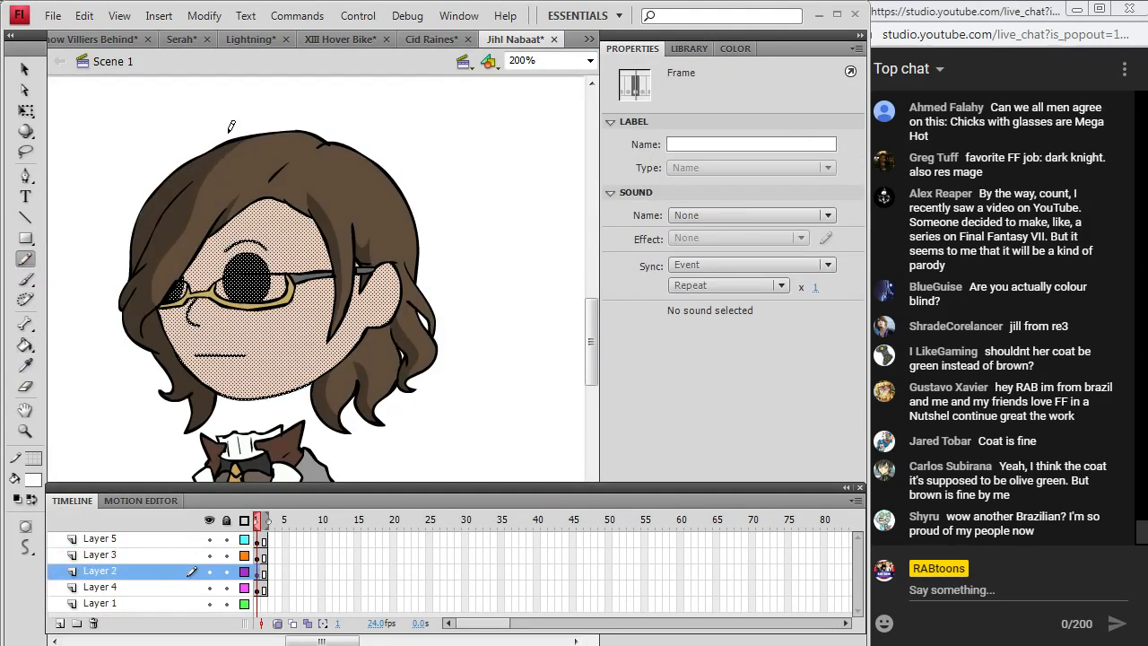
pyautogui.moveTo(229, 130)
pyautogui.mouseDown()
pyautogui.moveTo(200, 195)
pyautogui.moveTo(190, 296)
pyautogui.moveTo(215, 366)
pyautogui.moveTo(281, 416)
pyautogui.mouseUp()
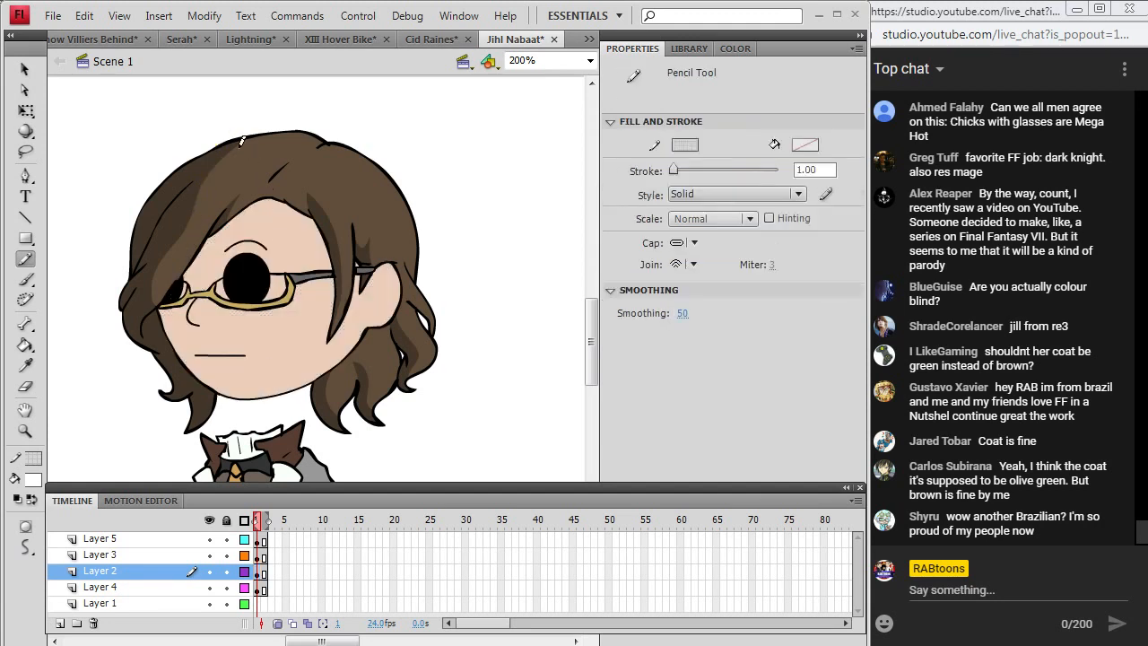
pyautogui.moveTo(226, 136)
pyautogui.mouseDown()
pyautogui.moveTo(198, 209)
pyautogui.moveTo(202, 238)
pyautogui.moveTo(246, 215)
pyautogui.moveTo(298, 216)
pyautogui.moveTo(321, 242)
pyautogui.moveTo(317, 331)
pyautogui.mouseUp()
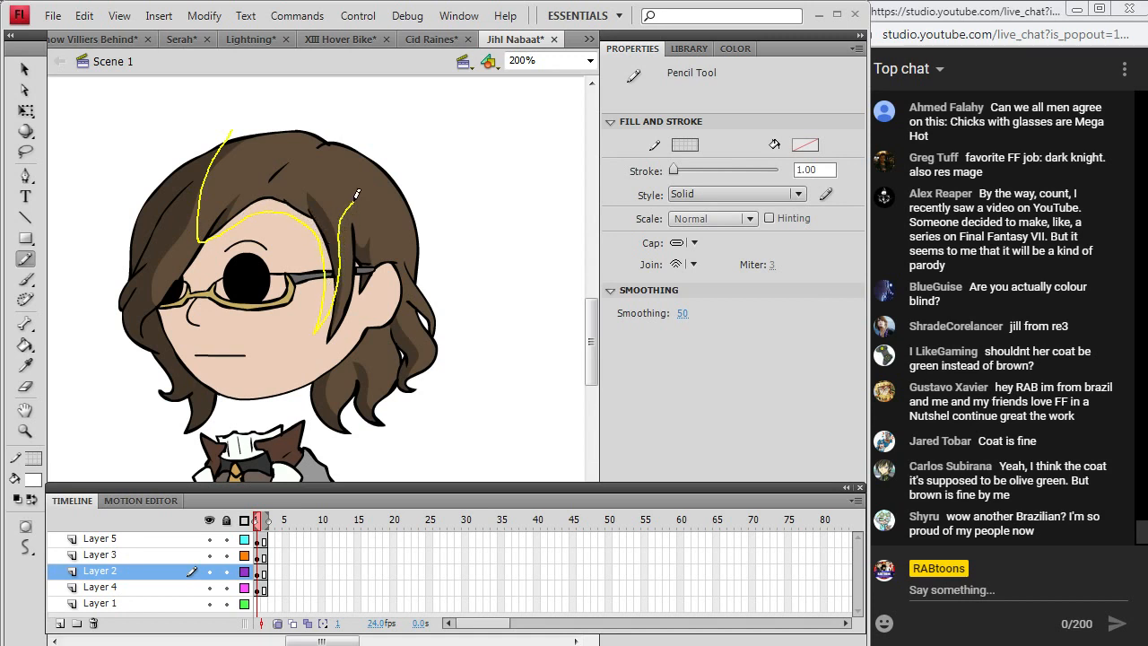
# Sample the shaded skin tone from the woman's face in XIII Hover Bike and fill the face's shadow areas in Jihl Nabaat.
pyautogui.click(25, 345)
pyautogui.click(258, 223)
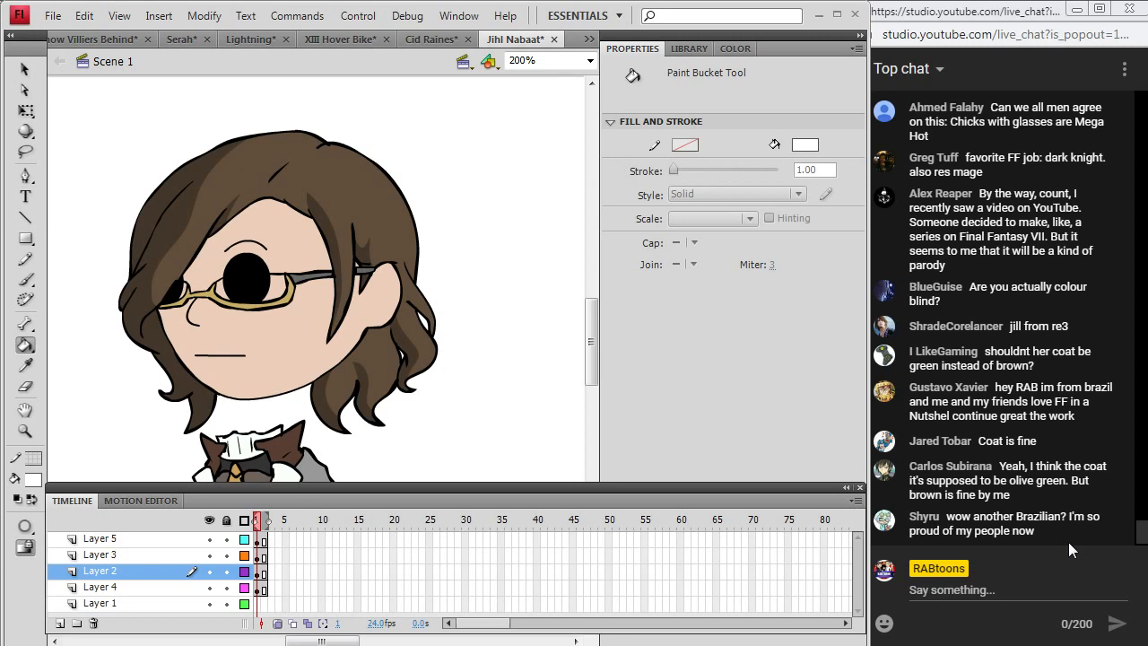
pyautogui.click(359, 38)
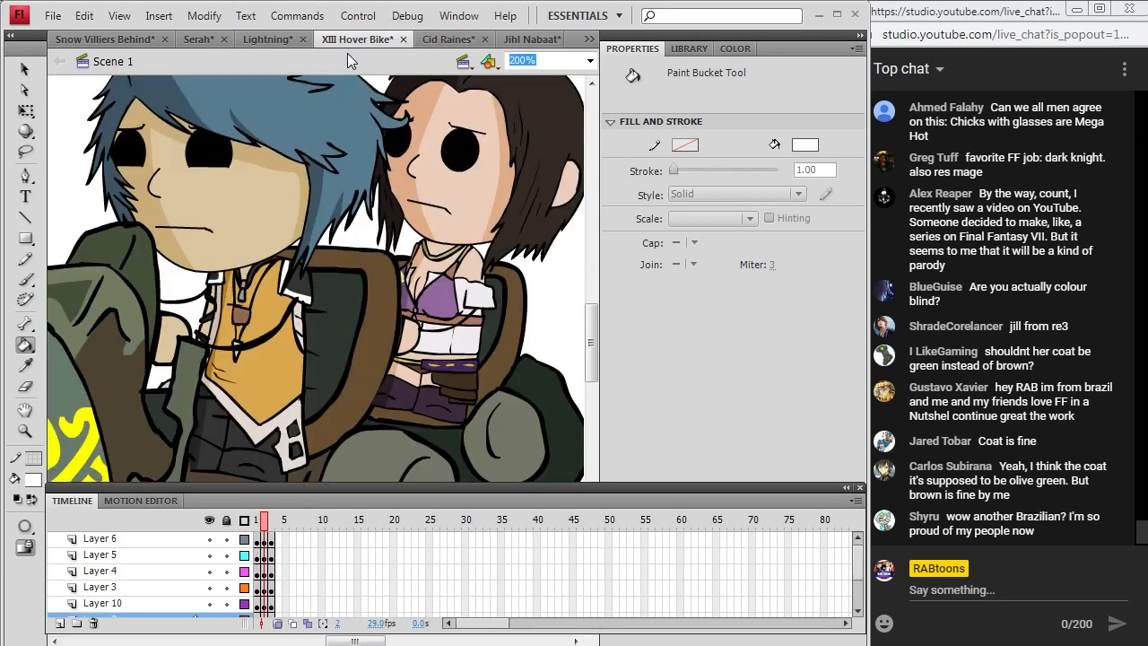
pyautogui.press('i')
pyautogui.click(408, 146)
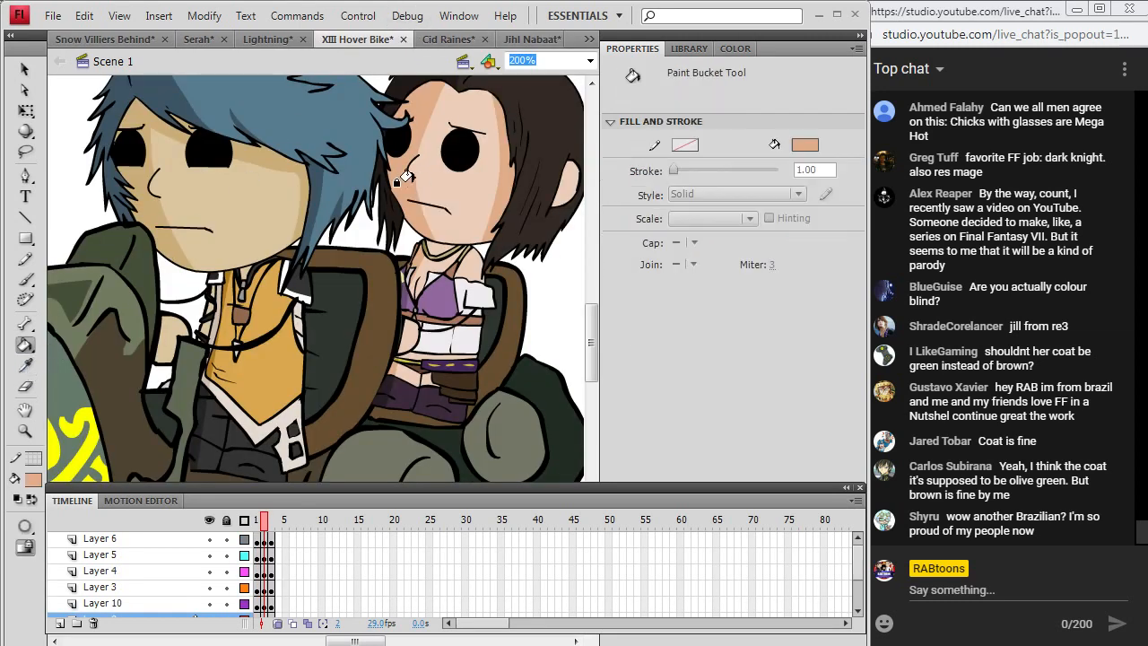
pyautogui.click(532, 38)
pyautogui.click(175, 328)
pyautogui.click(247, 221)
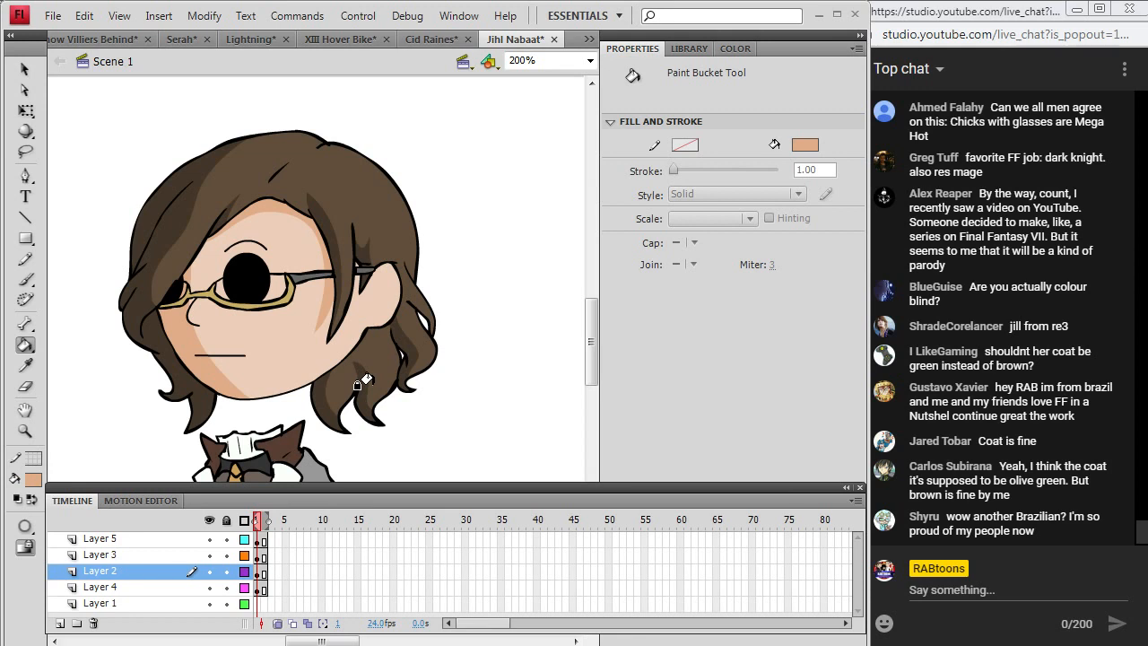
# Set the fill colour to semi-transparent light grey #CCCCCC and try it on the glasses lens.
pyautogui.click(34, 480)
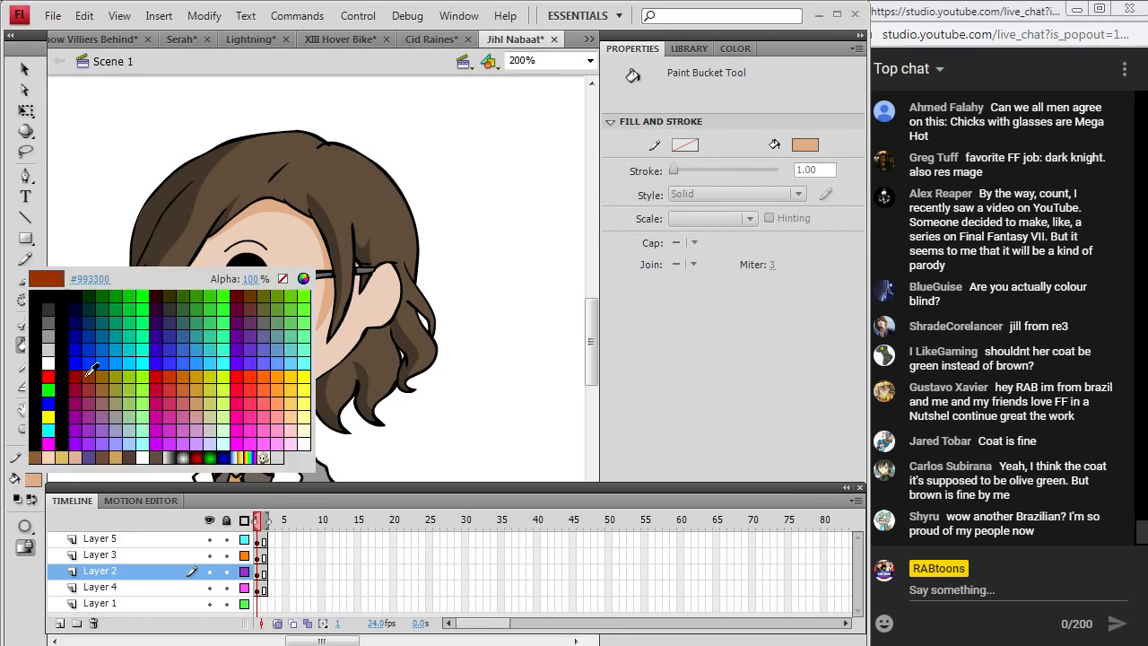
pyautogui.click(41, 381)
pyautogui.click(34, 480)
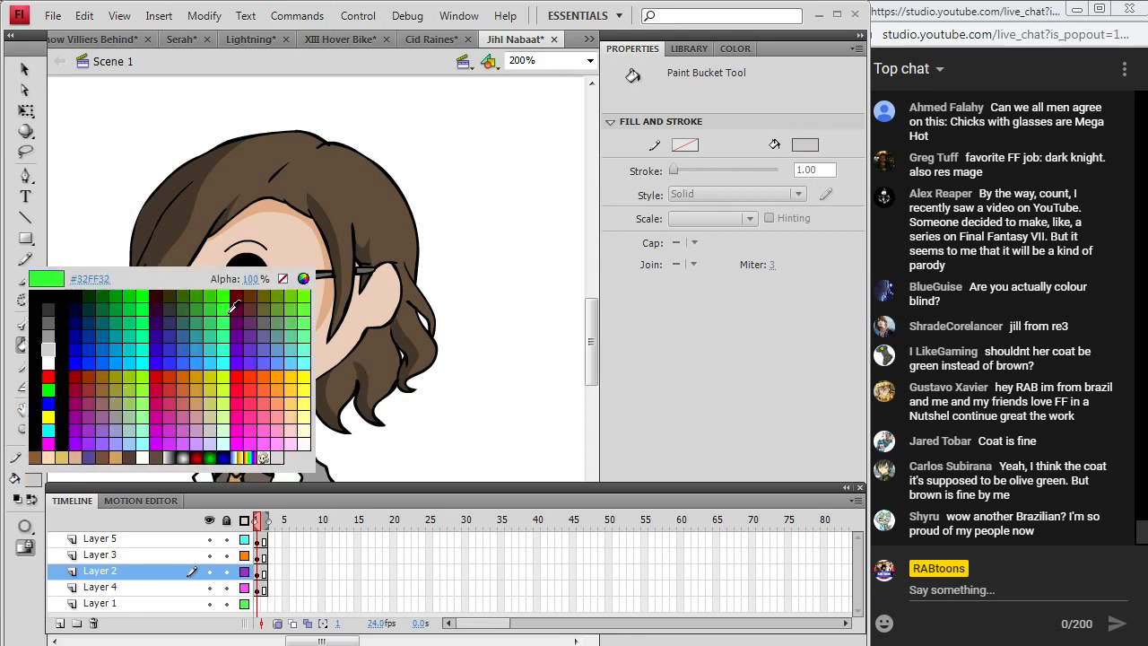
pyautogui.moveTo(260, 285); pyautogui.dragTo(232, 283)
pyautogui.click(256, 290)
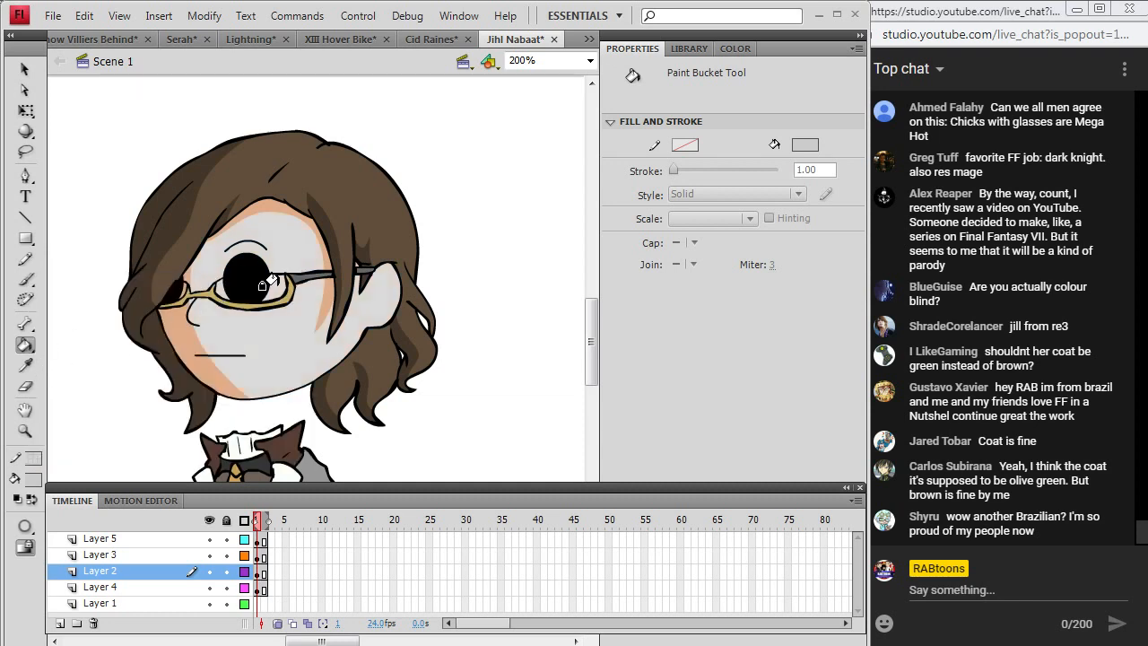
pyautogui.hotkey('ctrl', 'z')
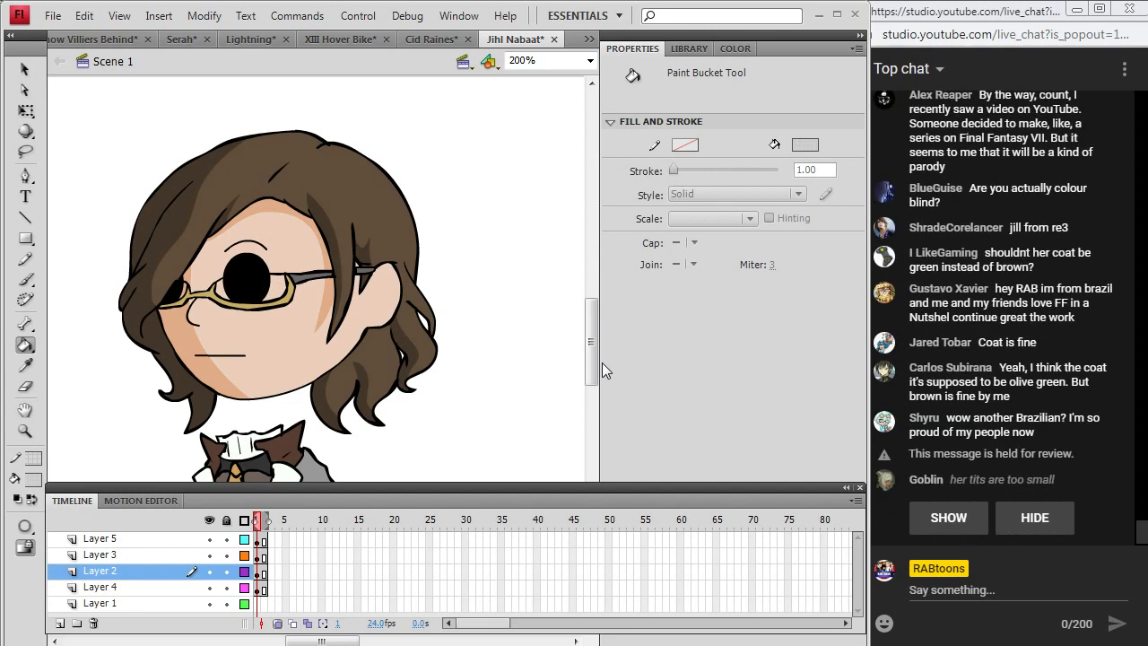
# Lower the grey fill's alpha further and fill both glasses lenses on Layer 5 with it.
pyautogui.click(34, 480)
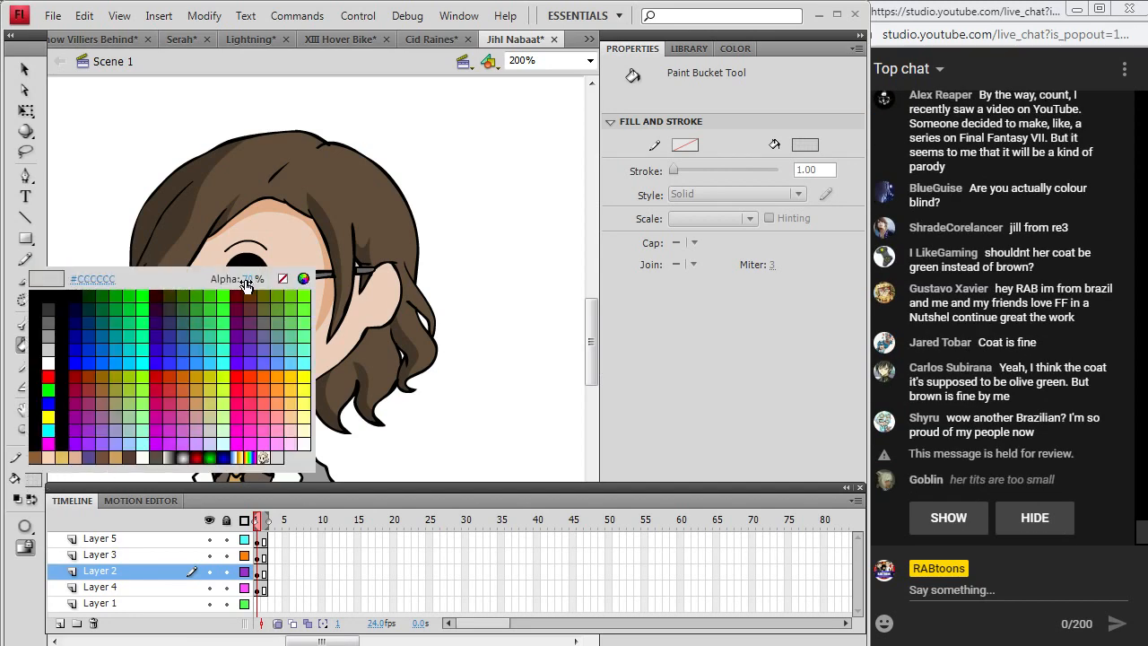
pyautogui.moveTo(248, 284); pyautogui.dragTo(240, 283)
pyautogui.click(262, 539)
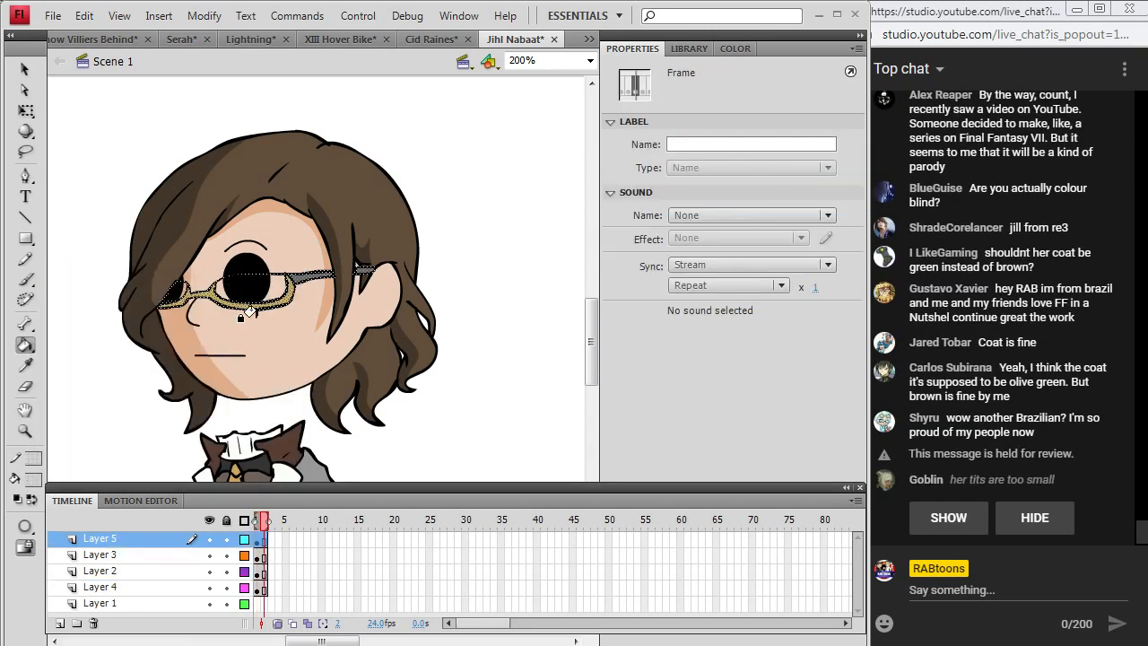
pyautogui.click(257, 285)
pyautogui.click(170, 287)
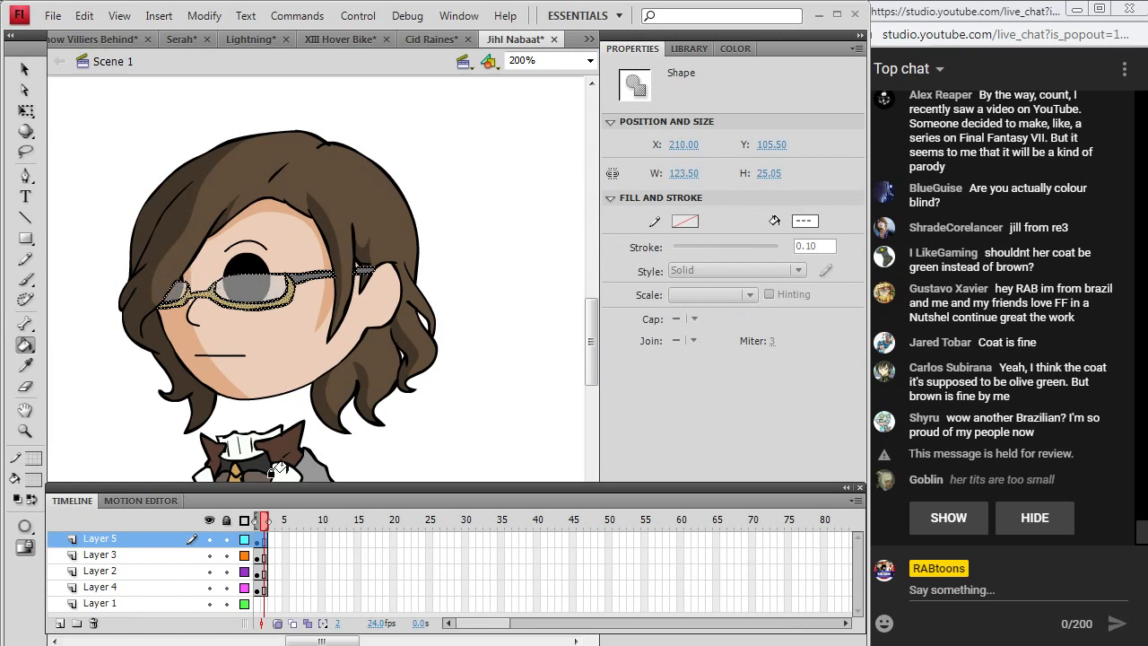
pyautogui.click(25, 69)
pyautogui.click(180, 90)
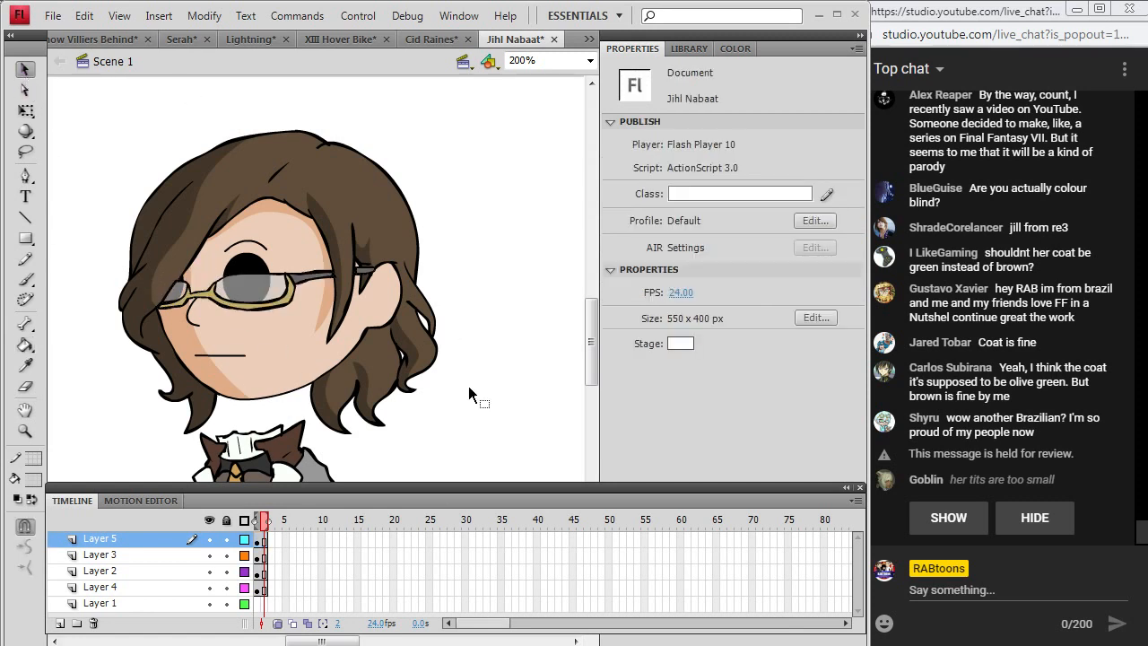
# Find the body artwork among the layers, select its frame on Layer 4 and save the document.
pyautogui.moveTo(592, 344); pyautogui.dragTo(595, 375)
pyautogui.press('y')
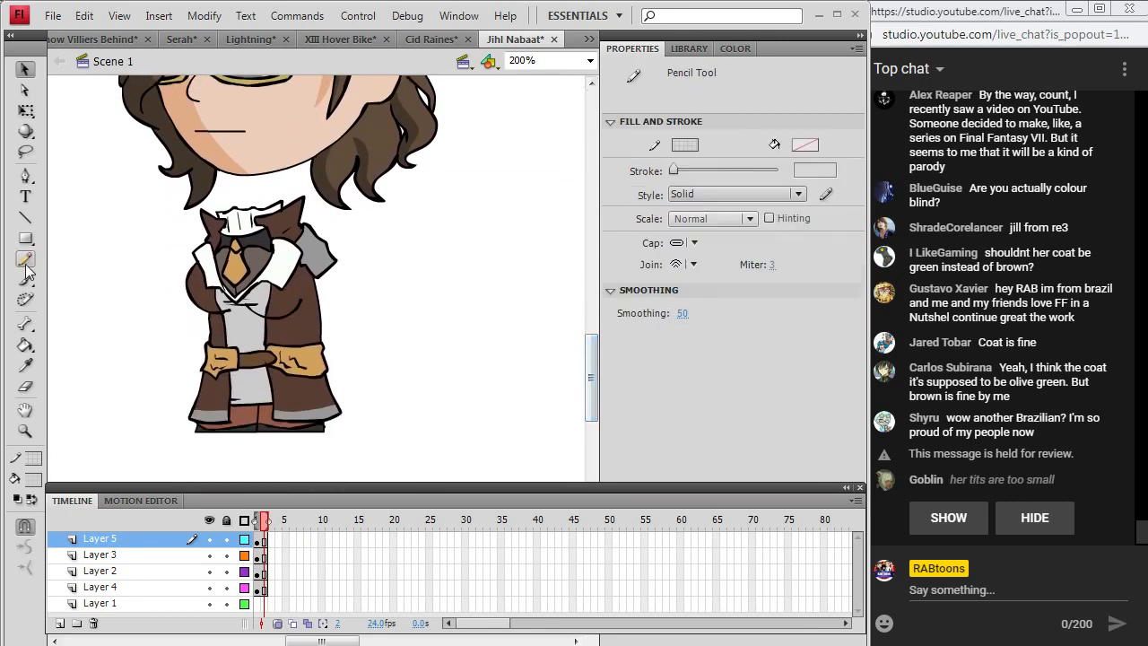
pyautogui.click(263, 540)
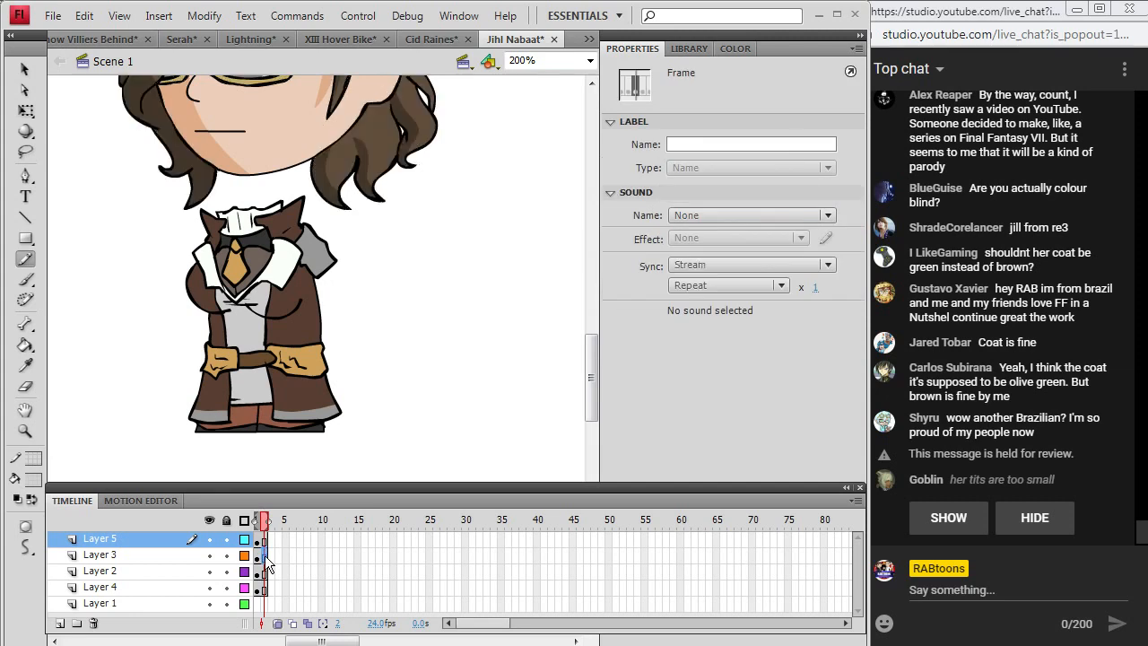
pyautogui.click(263, 556)
pyautogui.click(262, 572)
pyautogui.click(264, 540)
pyautogui.click(263, 556)
pyautogui.click(263, 588)
pyautogui.click(53, 15)
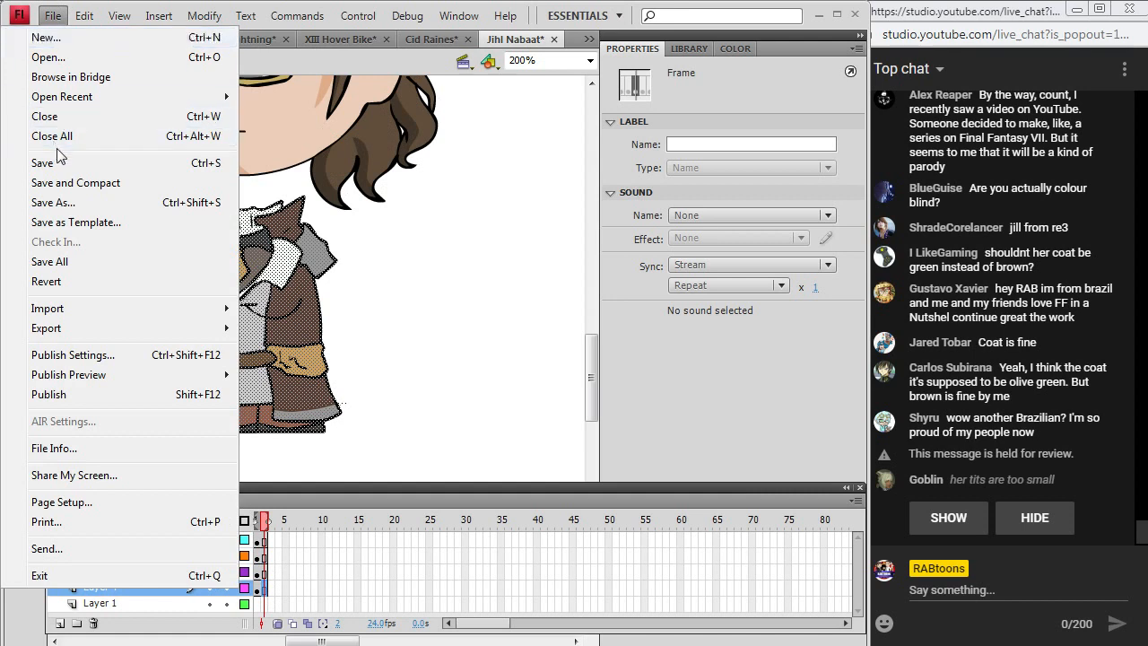
pyautogui.click(63, 164)
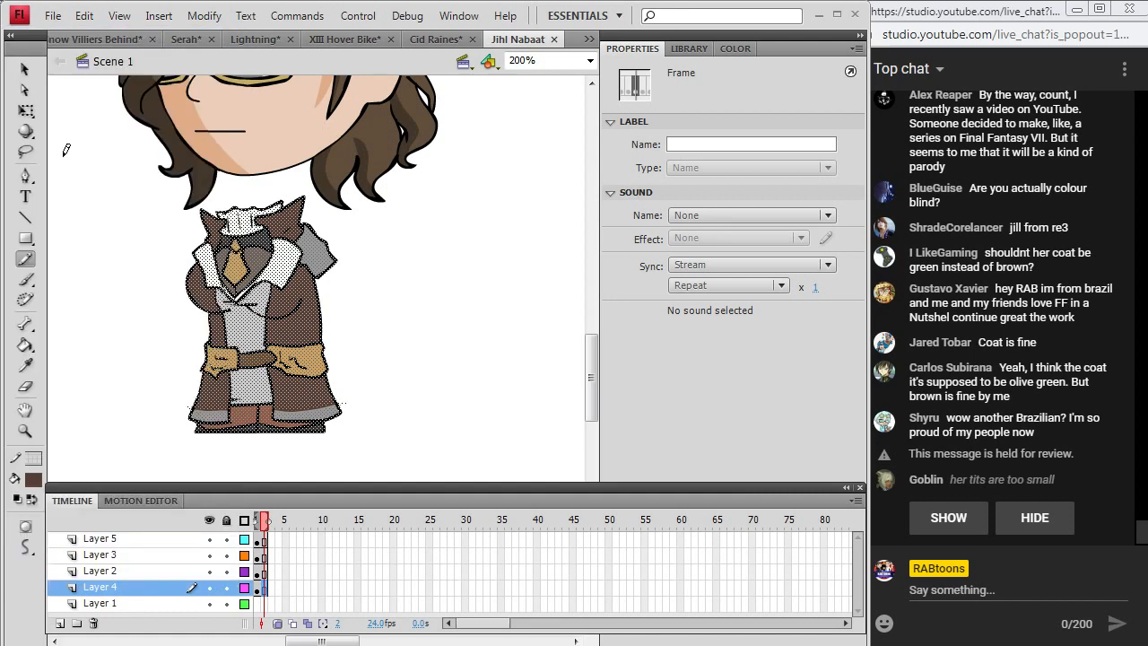
# Show the chat message held for review and deselect the body artwork.
pyautogui.click(938, 517)
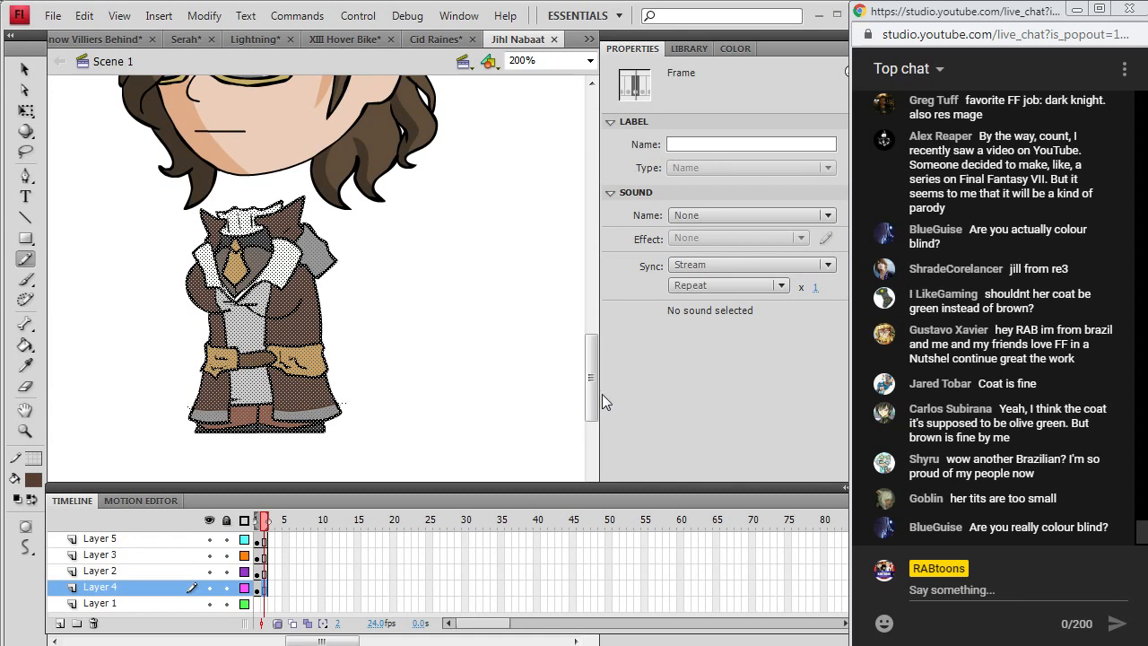
pyautogui.moveTo(593, 390); pyautogui.dragTo(593, 391)
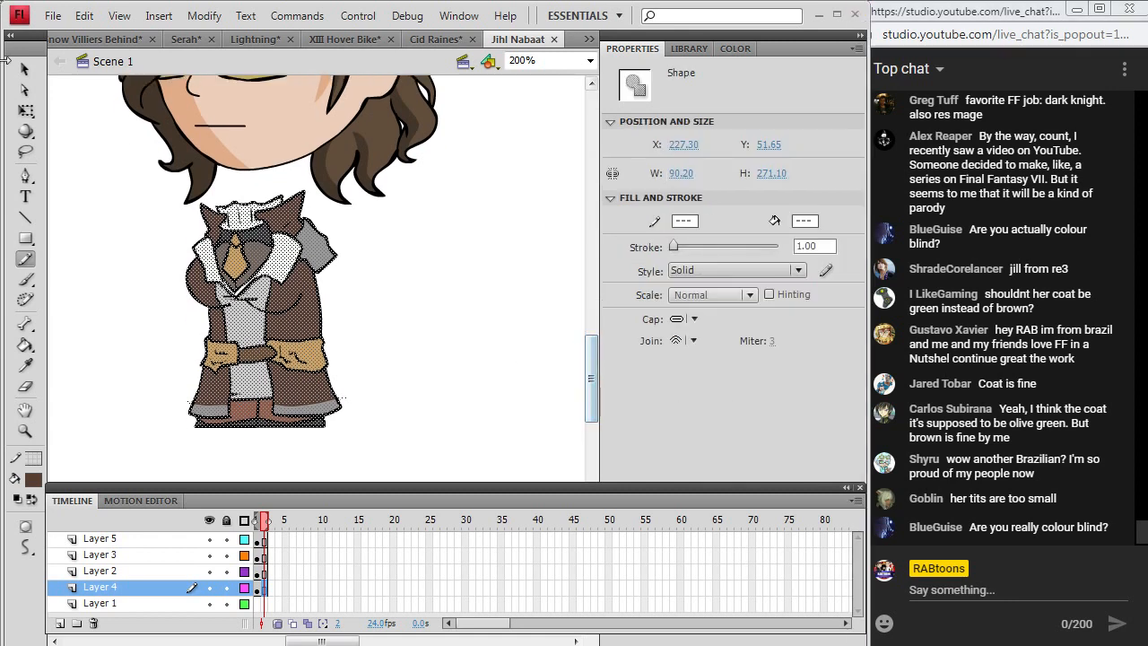
pyautogui.click(25, 69)
pyautogui.click(425, 269)
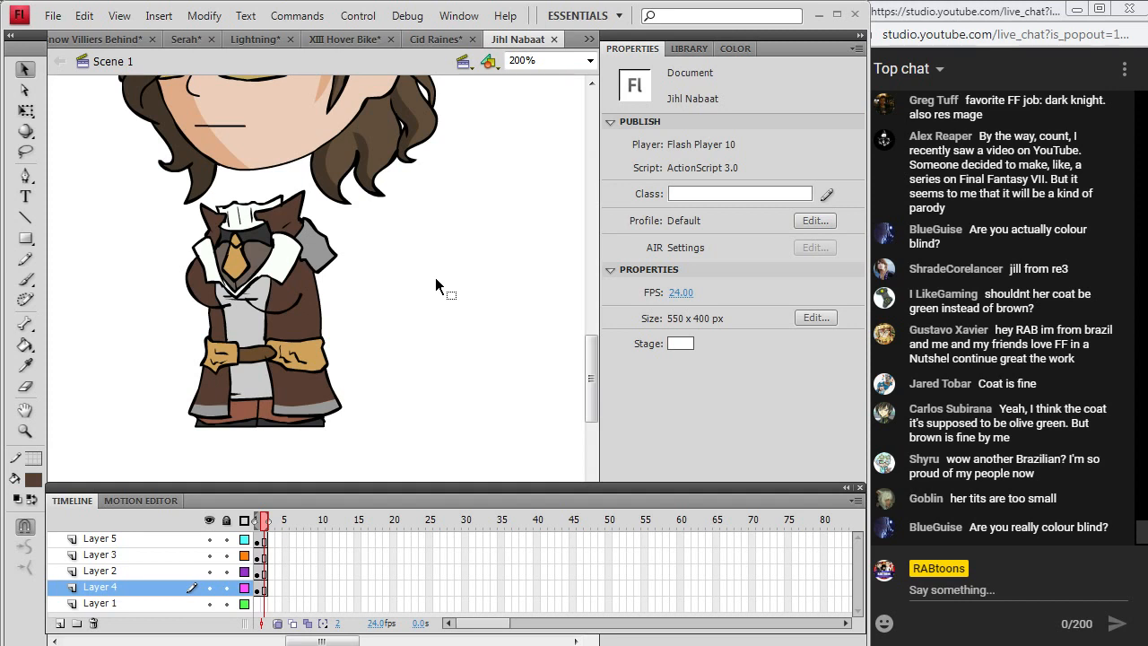
# Set the Pencil stroke colour to yellow at 0% alpha for invisible shadow lines on Layer 4.
pyautogui.click(25, 259)
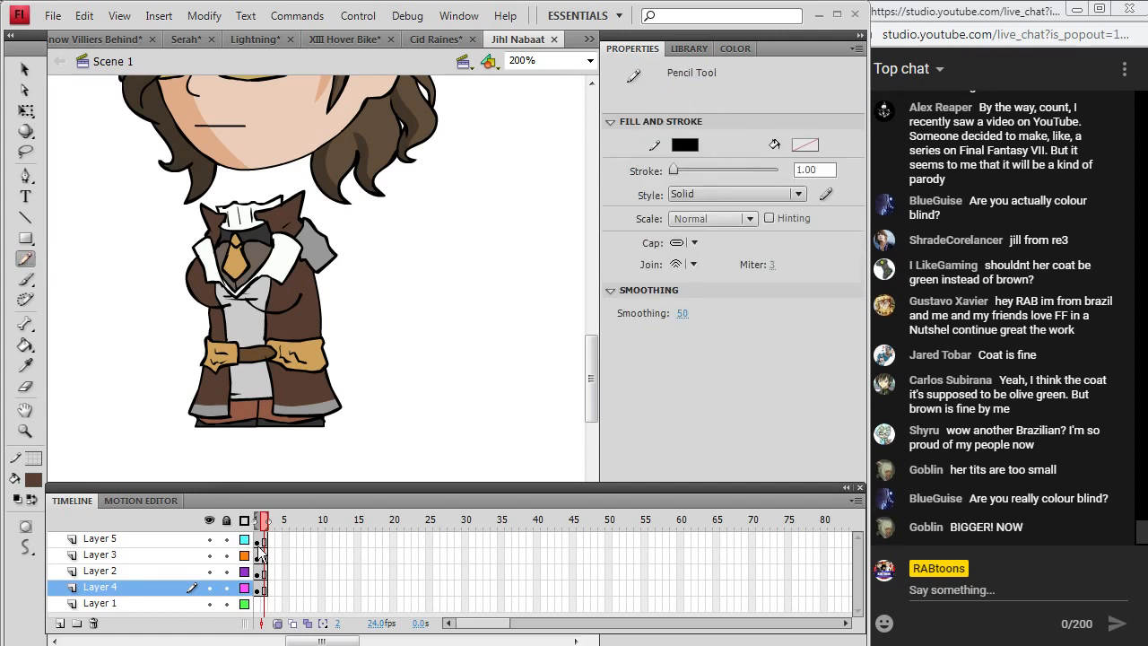
pyautogui.click(260, 587)
pyautogui.moveTo(232, 183); pyautogui.dragTo(235, 223)
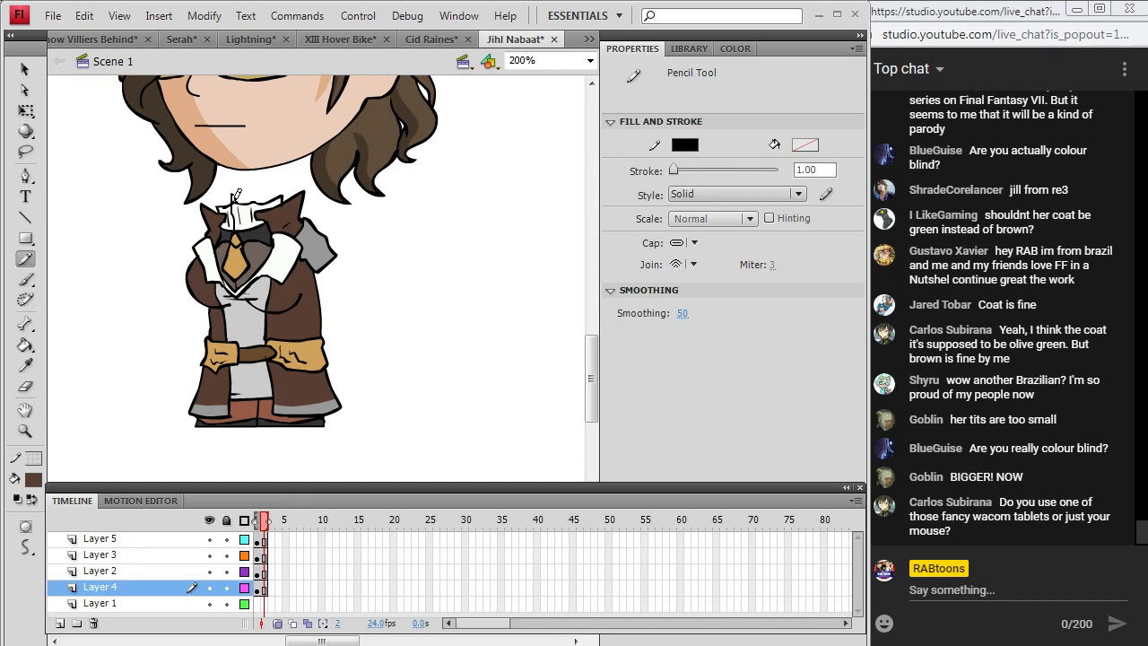
pyautogui.click(36, 460)
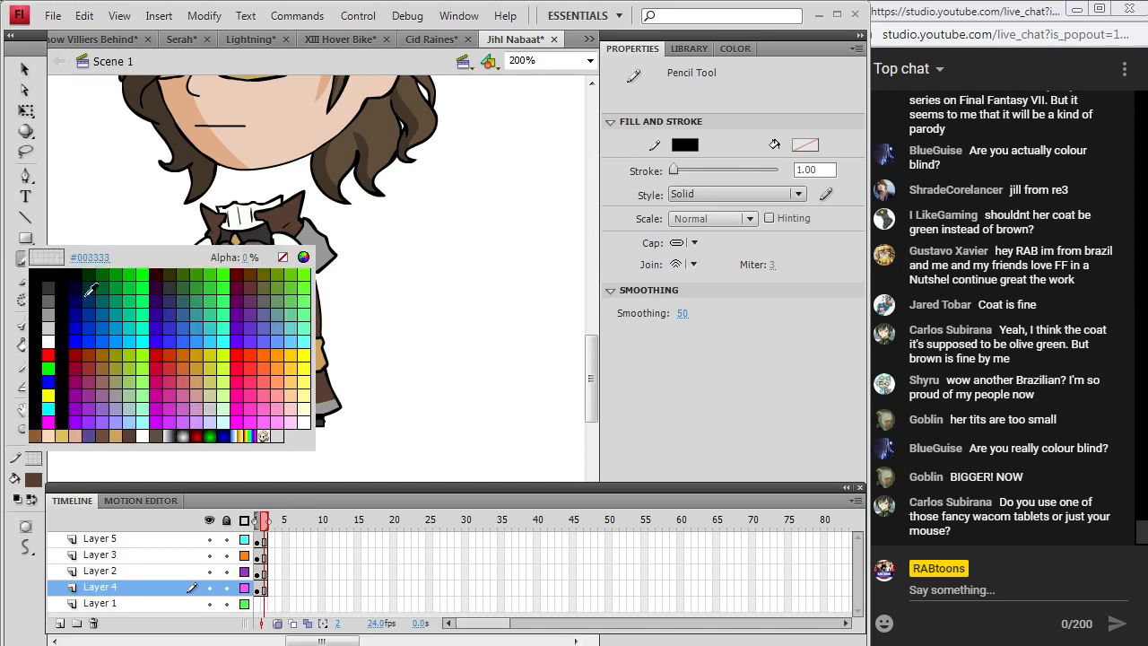
pyautogui.click(50, 393)
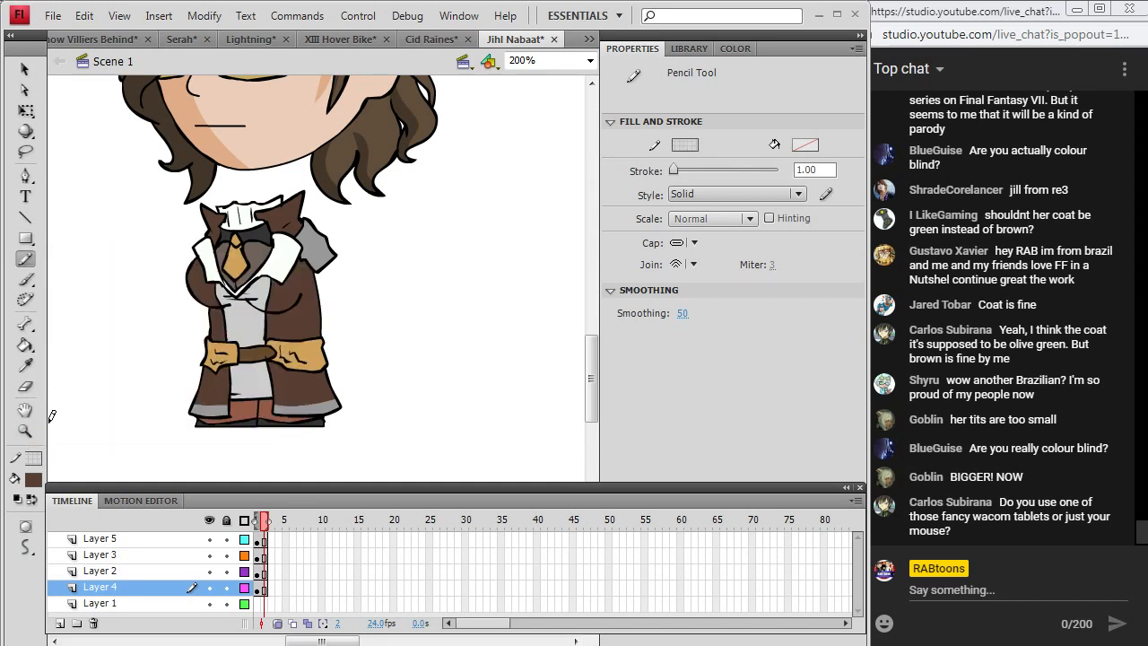
pyautogui.click(36, 460)
pyautogui.click(229, 269)
# Pencil shadow outlines on Layer 4 from the collar down through the coat, shirt, skirt hem and legs.
pyautogui.click(263, 587)
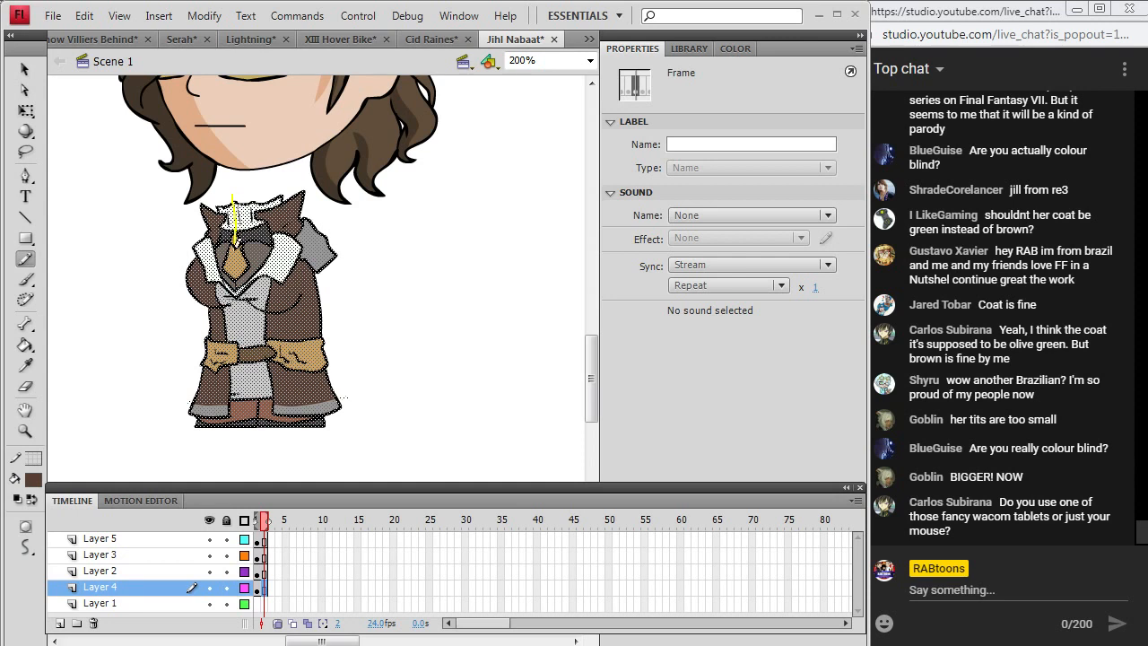
pyautogui.moveTo(234, 271); pyautogui.dragTo(236, 258)
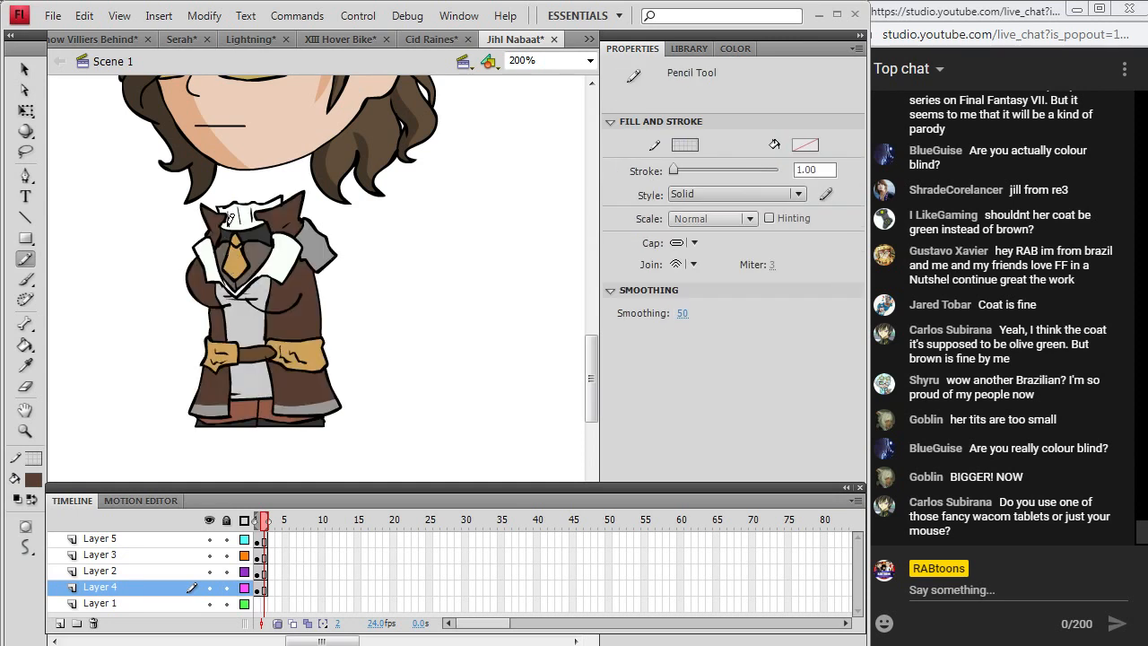
pyautogui.moveTo(213, 270)
pyautogui.mouseDown()
pyautogui.moveTo(217, 295)
pyautogui.moveTo(231, 296)
pyautogui.moveTo(230, 362)
pyautogui.mouseUp()
pyautogui.moveTo(220, 279)
pyautogui.mouseDown()
pyautogui.moveTo(263, 282)
pyautogui.moveTo(260, 348)
pyautogui.moveTo(278, 414)
pyautogui.mouseUp()
# Fill the shadow side of the white collar and lapel with light grey #CCCCCC.
pyautogui.click(34, 482)
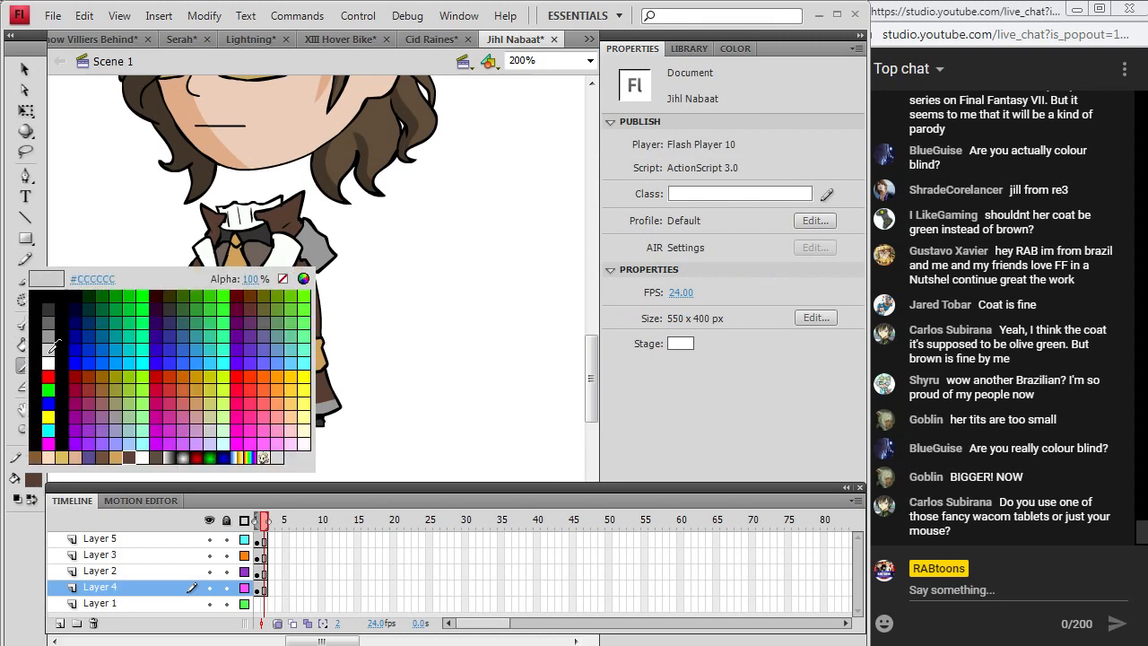
pyautogui.click(48, 363)
pyautogui.click(26, 345)
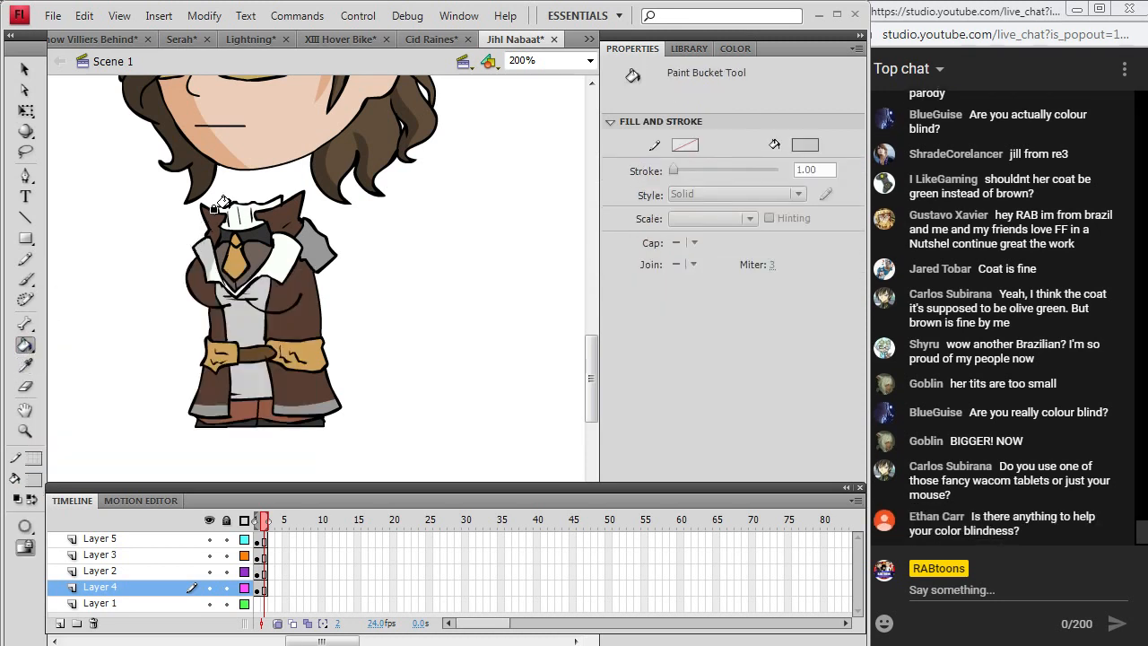
# Sample the coat's brown, darken it and fill the shadow areas of the sleeve and coat with it.
pyautogui.click(26, 367)
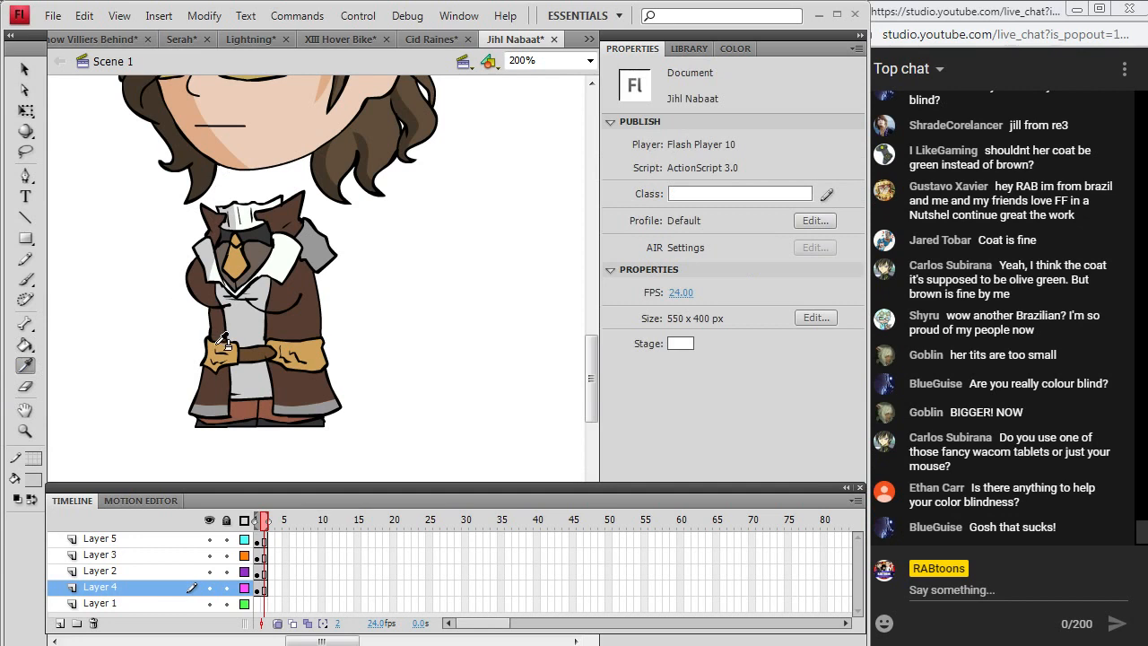
pyautogui.click(225, 339)
pyautogui.click(36, 480)
pyautogui.click(303, 279)
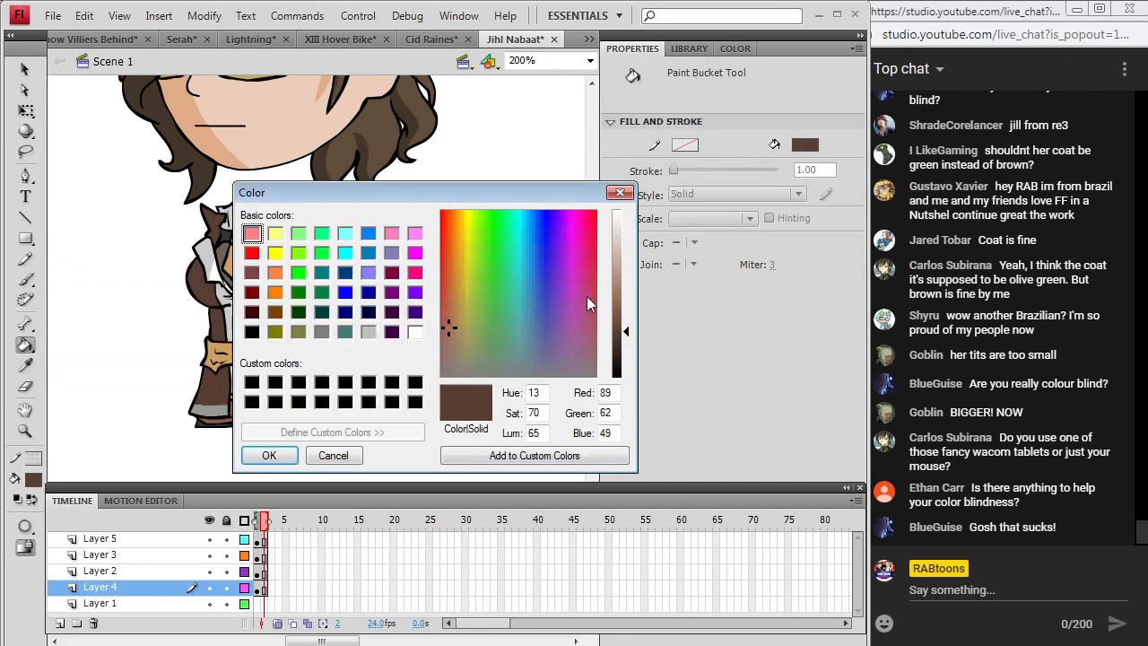
pyautogui.moveTo(628, 336); pyautogui.dragTo(628, 357)
pyautogui.click(264, 454)
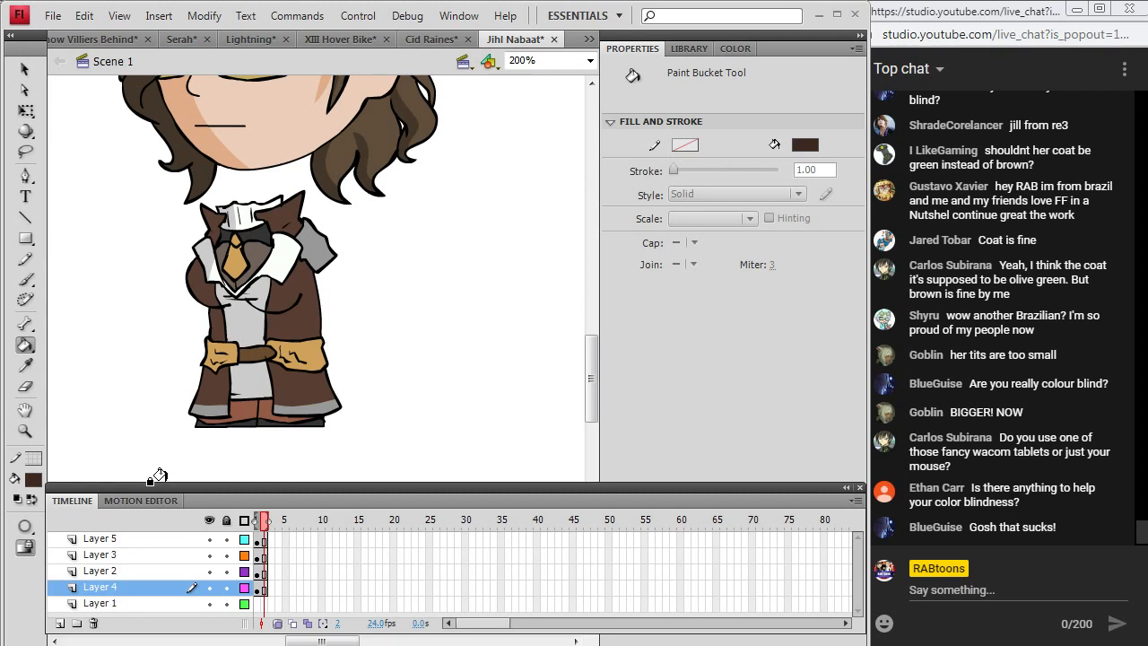
pyautogui.click(206, 287)
pyautogui.click(211, 309)
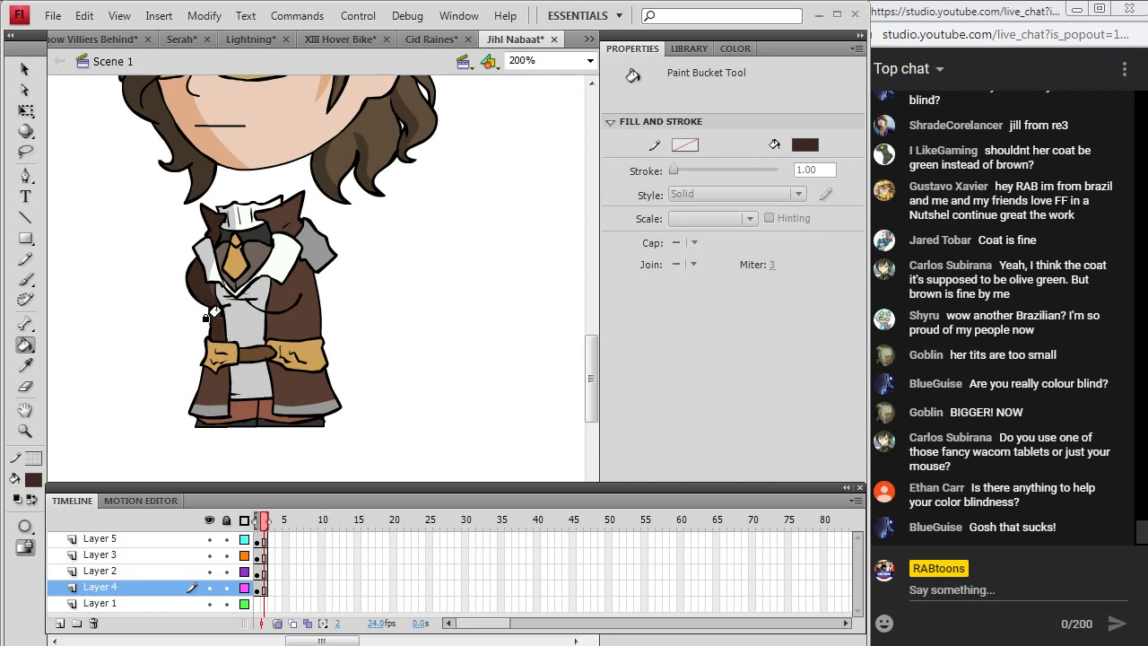
# Sample the coat hem's grey, darken it to RGB 125, 125, 125 and fill the hem's shadow with it.
pyautogui.click(25, 366)
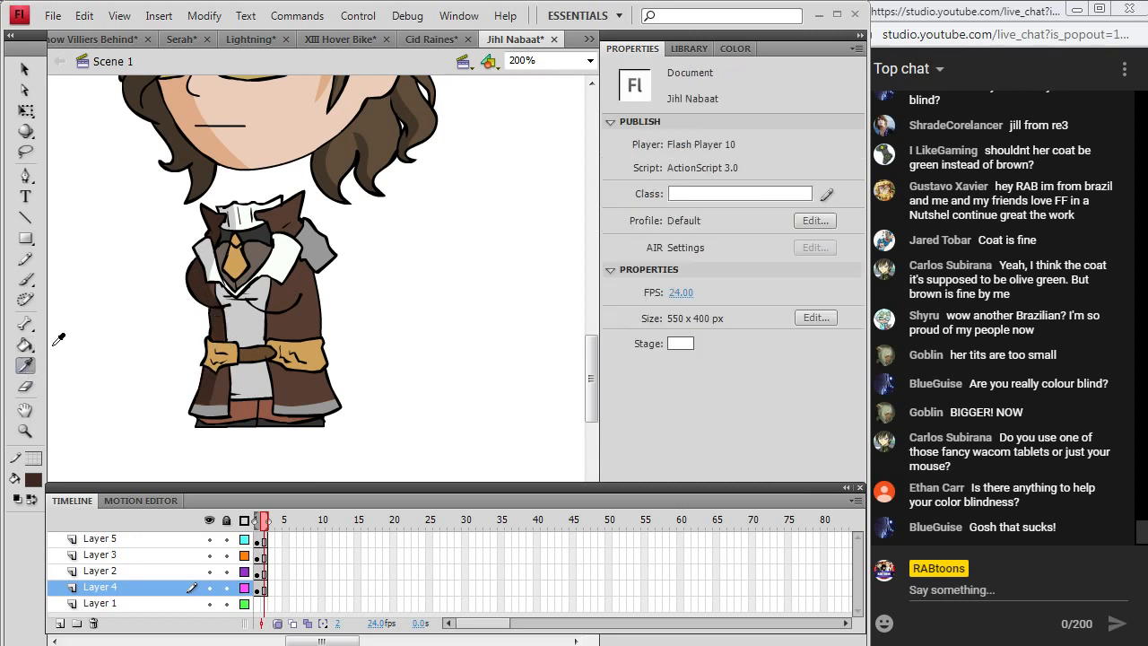
pyautogui.click(230, 408)
pyautogui.click(32, 480)
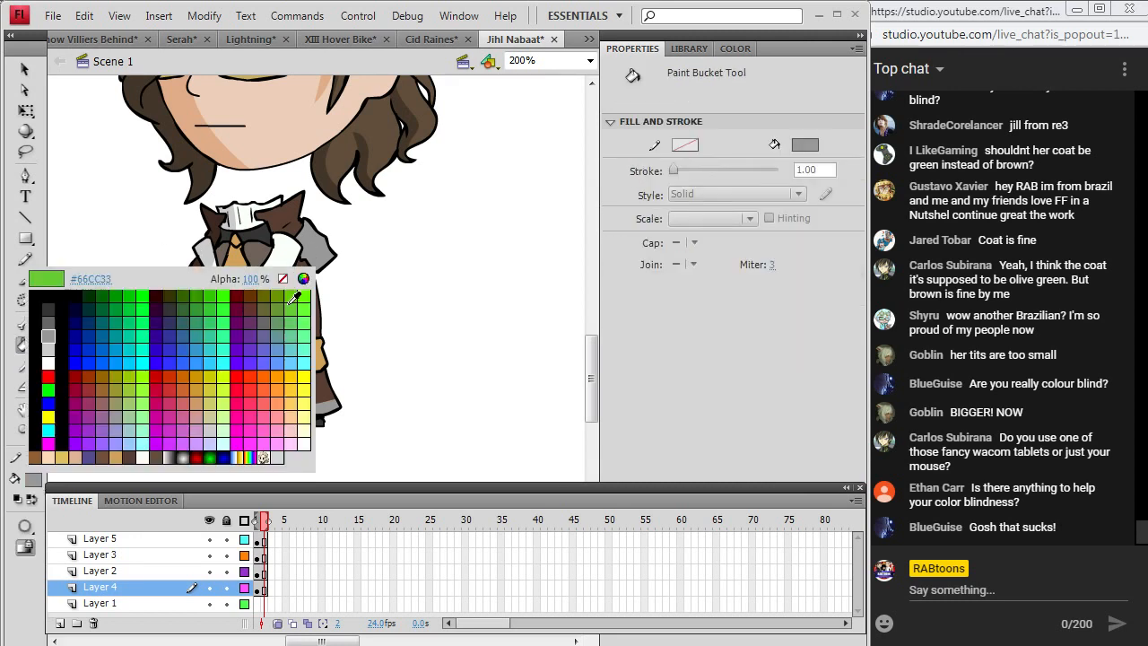
pyautogui.click(296, 274)
pyautogui.click(622, 294)
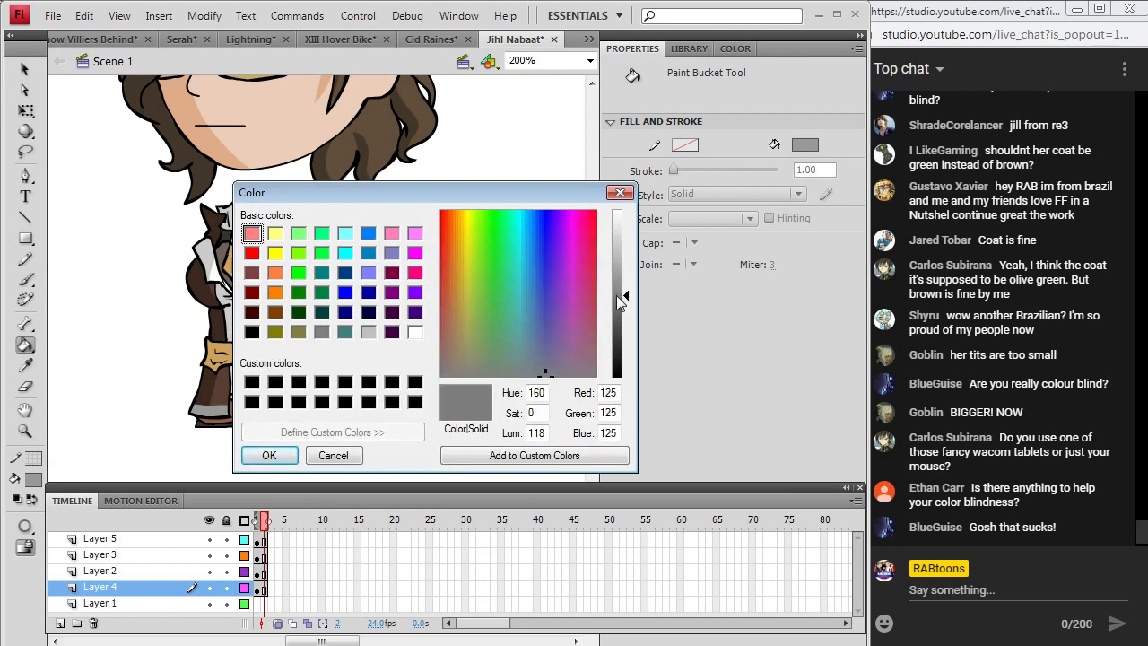
pyautogui.click(272, 457)
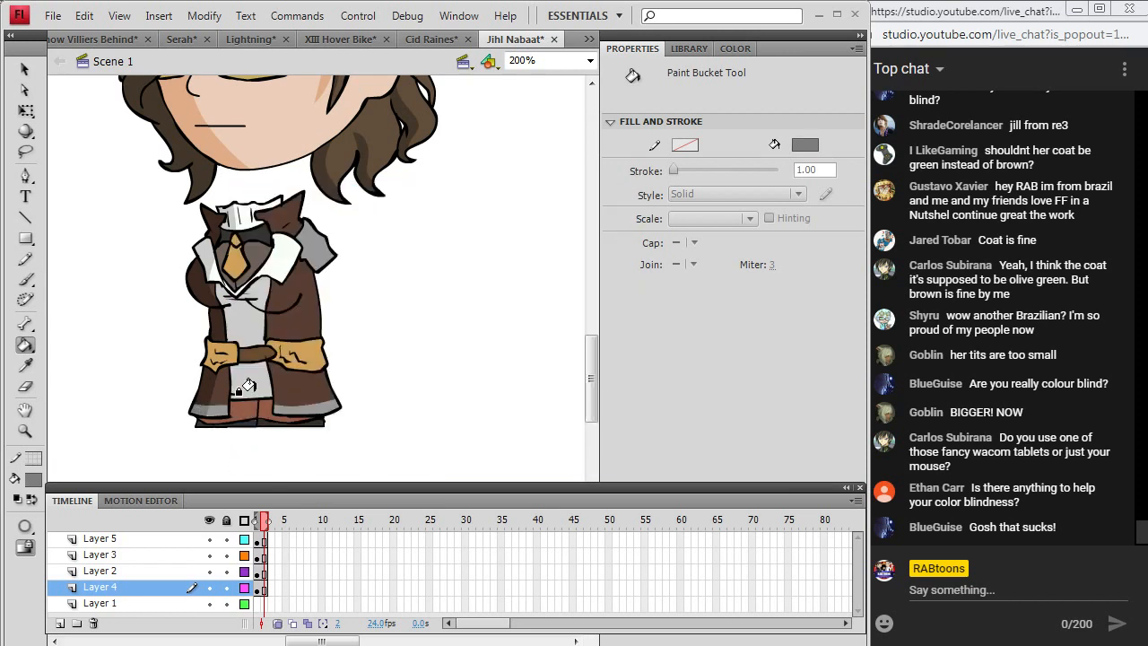
# Sample the shirt's light grey, darken it to RGB 180, 180, 180 and fill the shirt's shadow areas with it.
pyautogui.press('i')
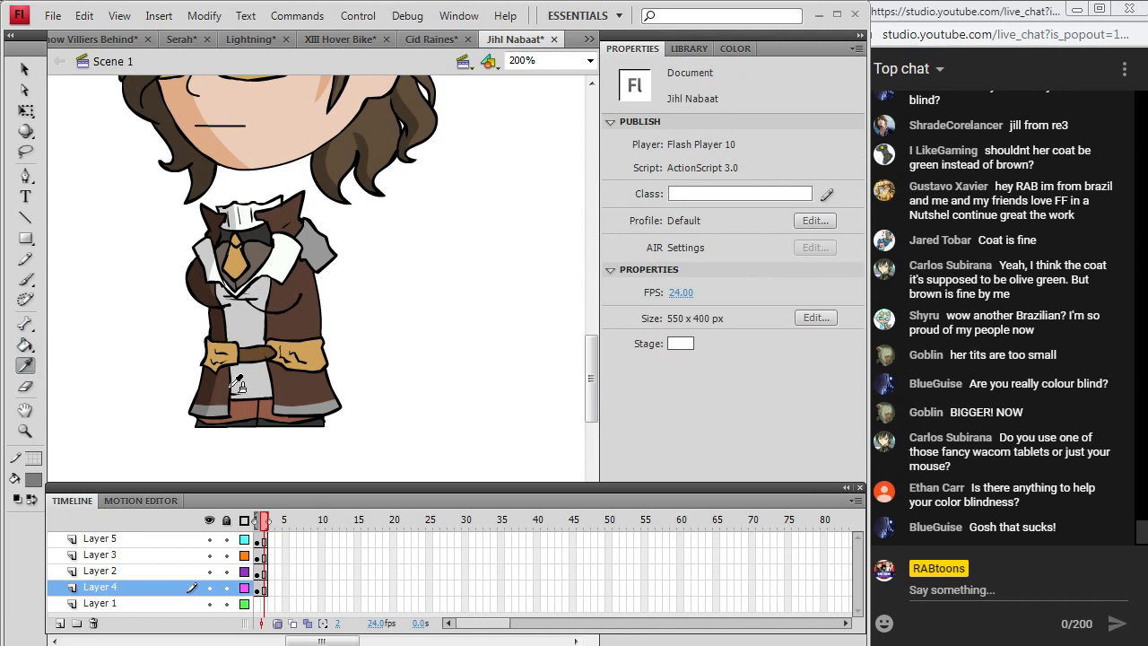
pyautogui.click(242, 372)
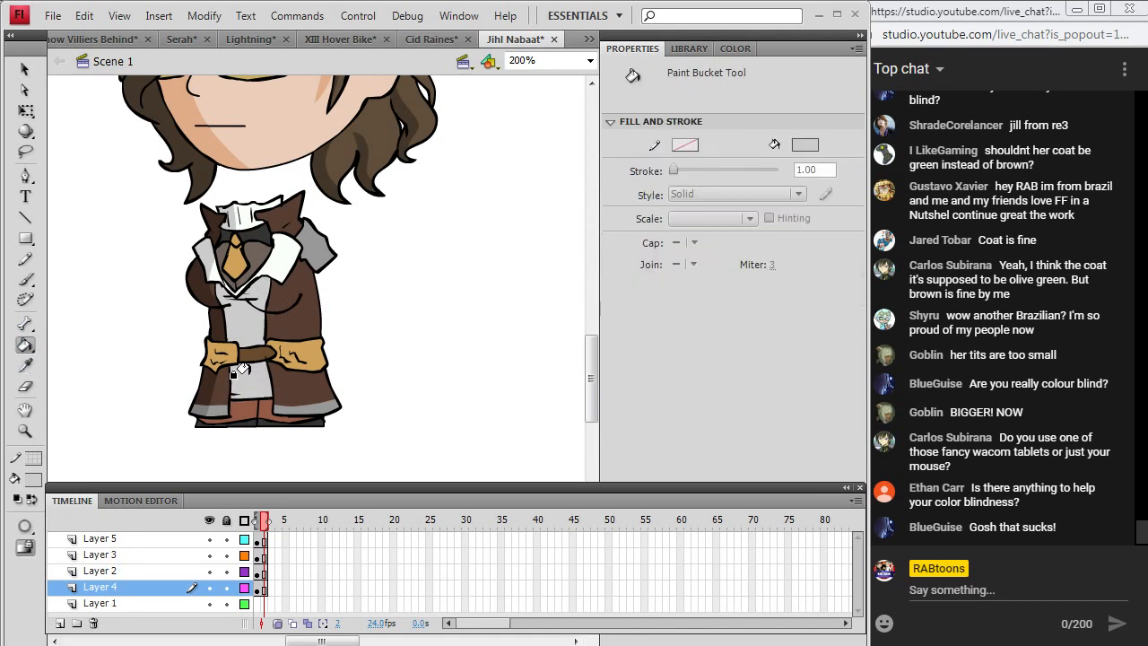
pyautogui.click(39, 484)
pyautogui.click(303, 279)
pyautogui.click(625, 265)
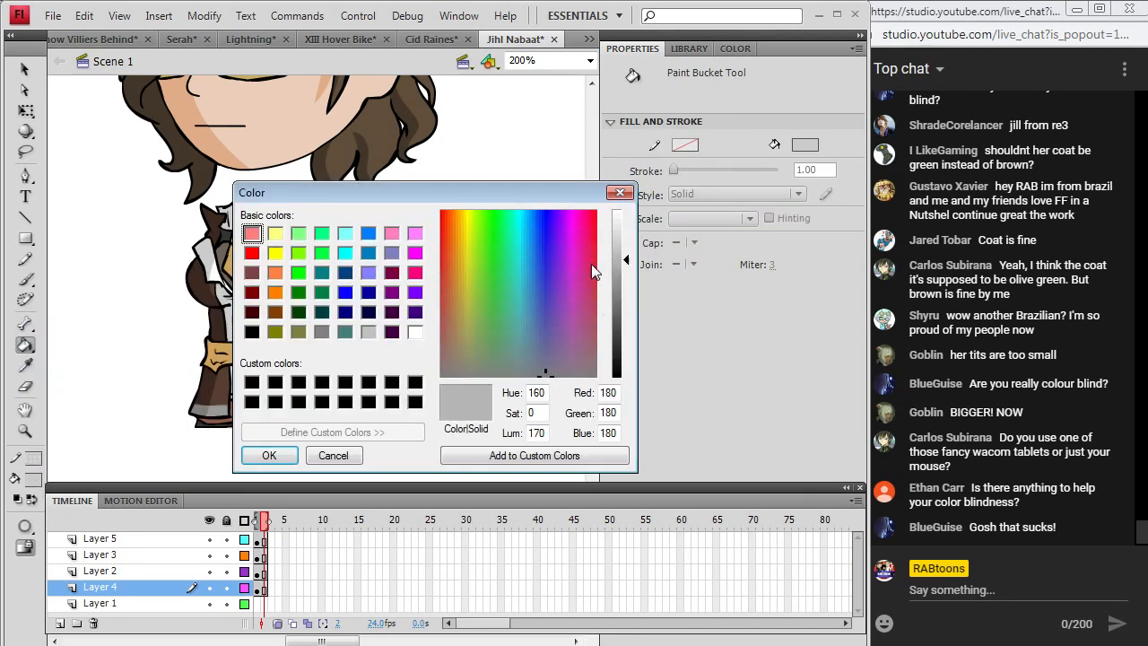
pyautogui.click(269, 455)
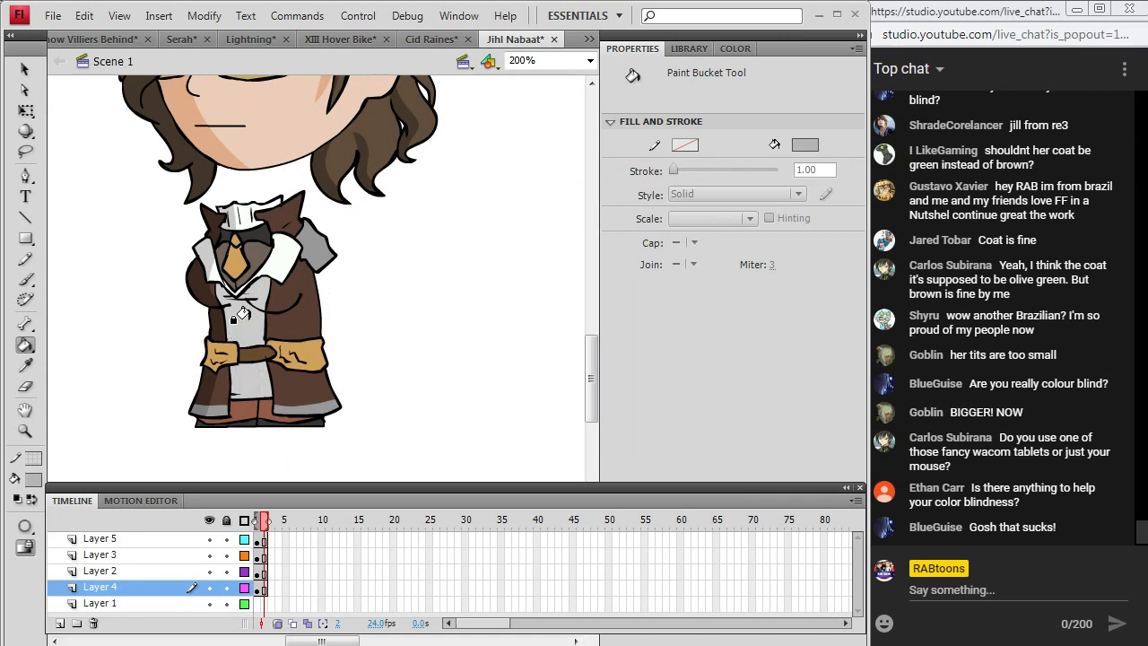
pyautogui.click(228, 289)
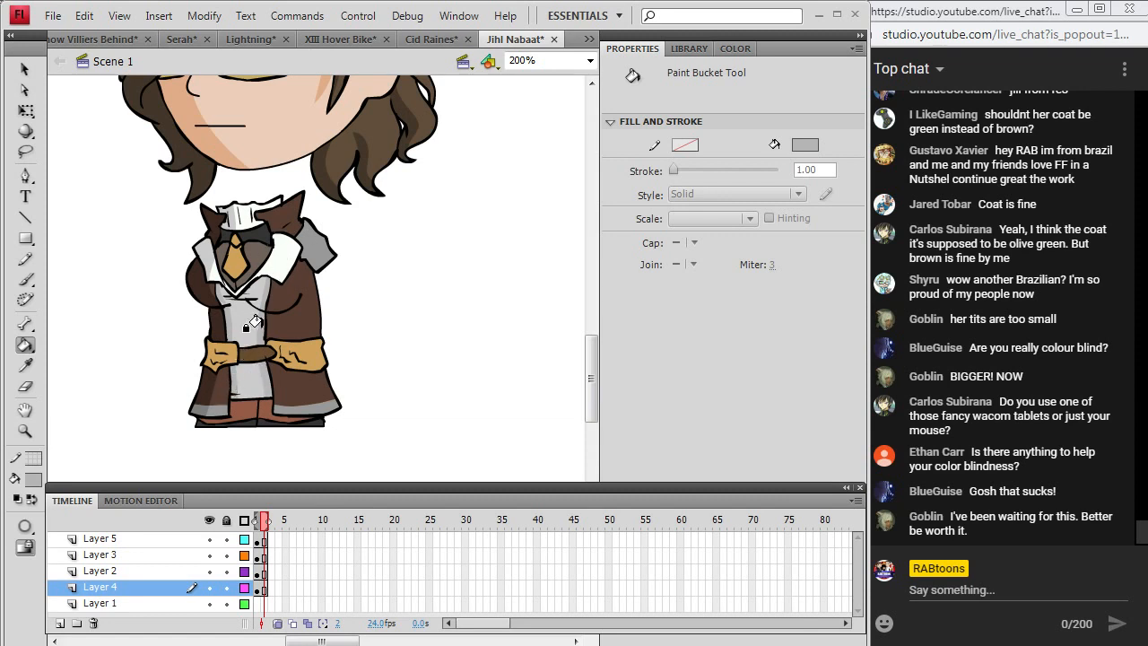
# Resample the coat's dark shadow brown, then darken the trousers' reddish brown #945B47 and shade the trousers with it.
pyautogui.press('i')
pyautogui.click(207, 289)
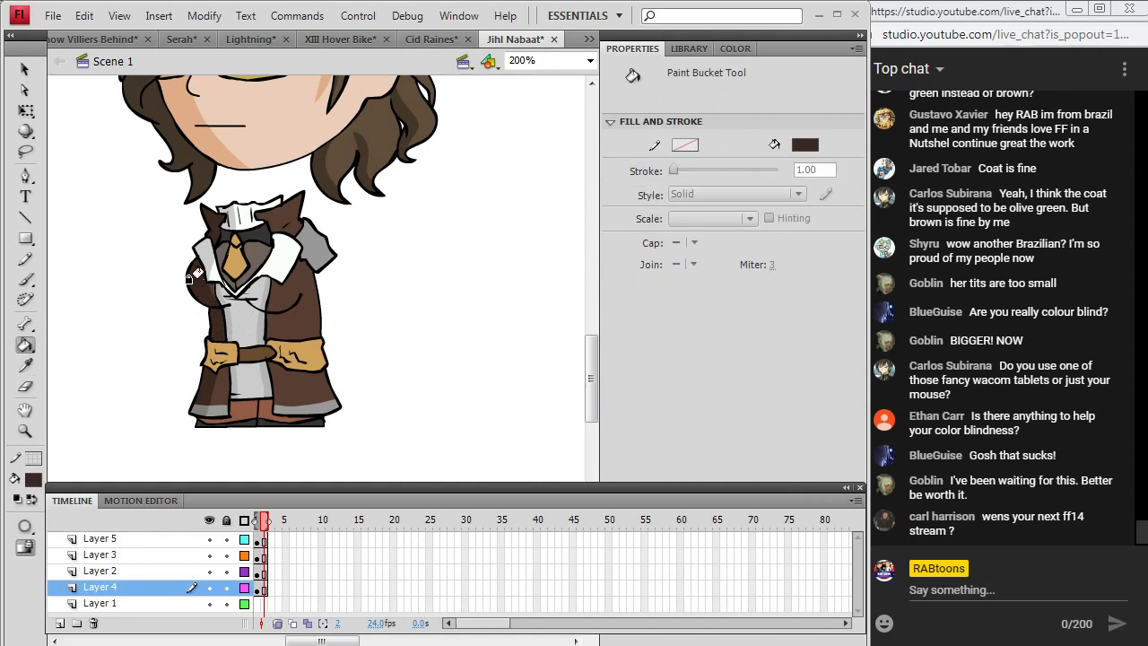
pyautogui.press('i')
pyautogui.click(266, 405)
pyautogui.click(33, 479)
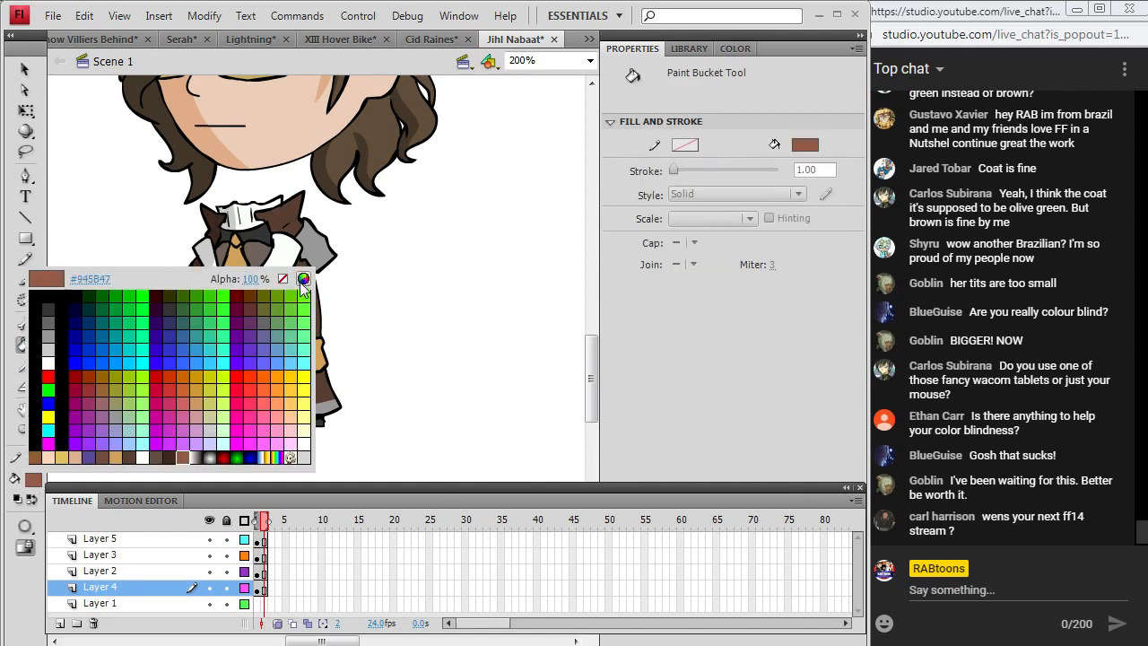
pyautogui.click(334, 276)
pyautogui.moveTo(617, 305); pyautogui.dragTo(619, 327)
pyautogui.click(269, 455)
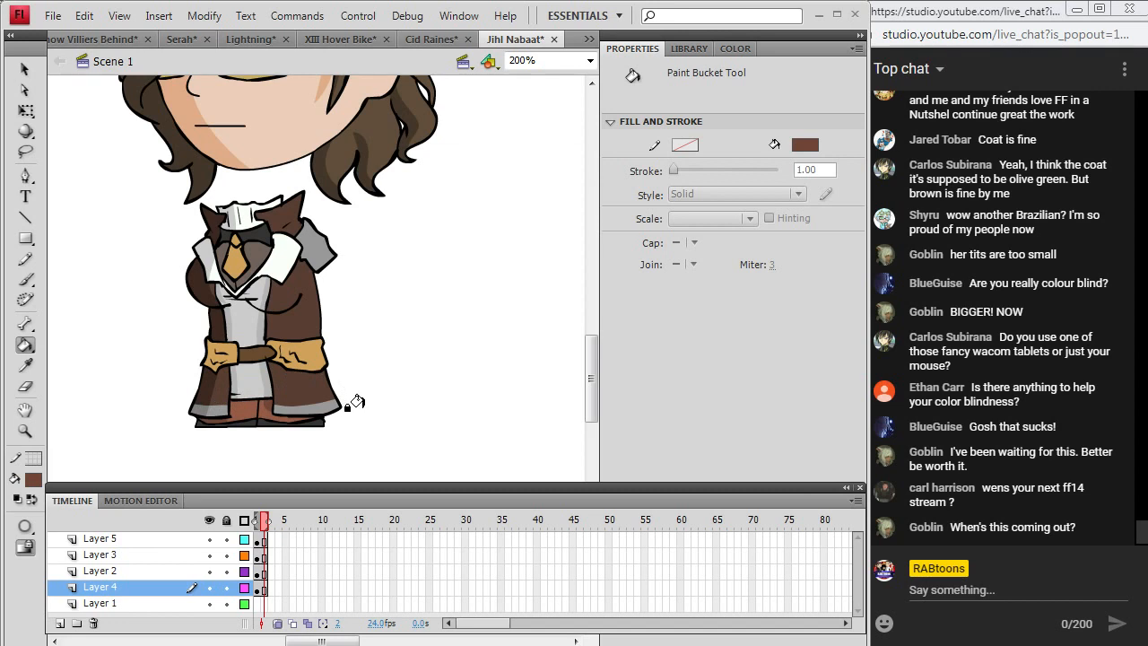
# Set the fill to dark grey #333333, darken it further and shade the boots with it.
pyautogui.click(36, 482)
pyautogui.click(47, 310)
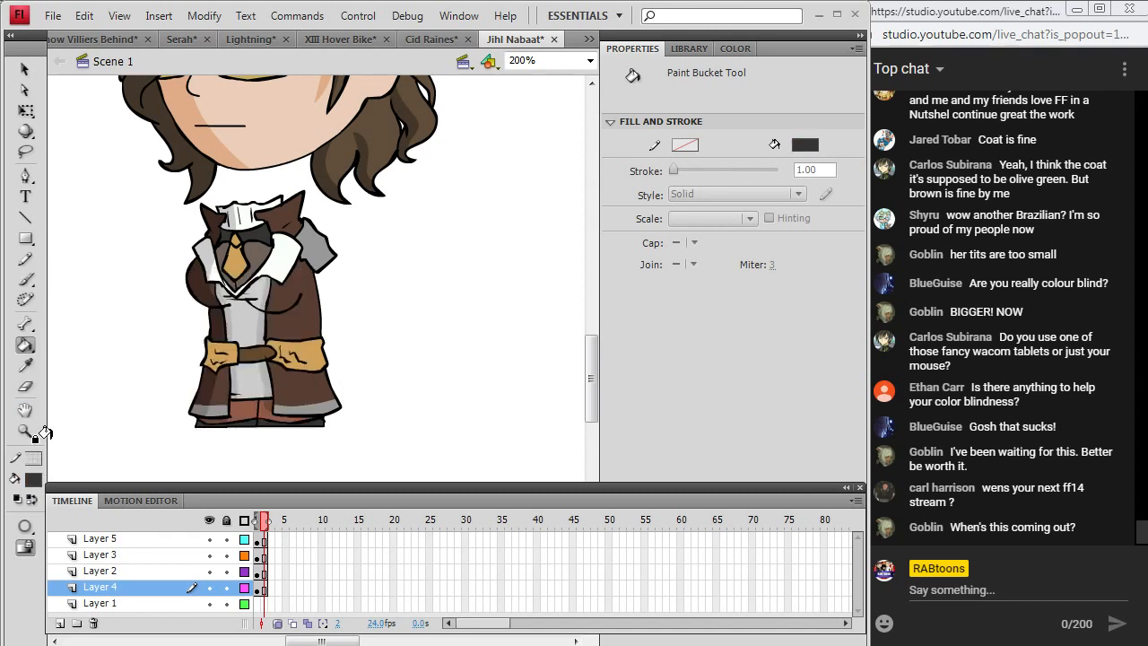
pyautogui.click(36, 483)
pyautogui.click(303, 278)
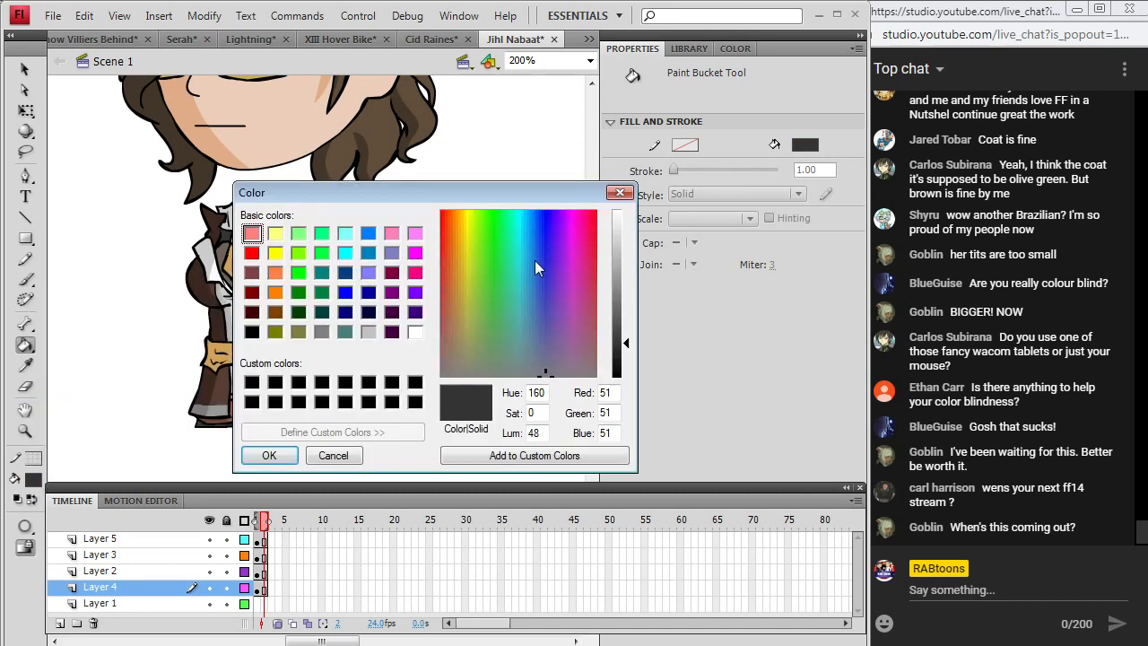
pyautogui.click(626, 358)
pyautogui.click(269, 456)
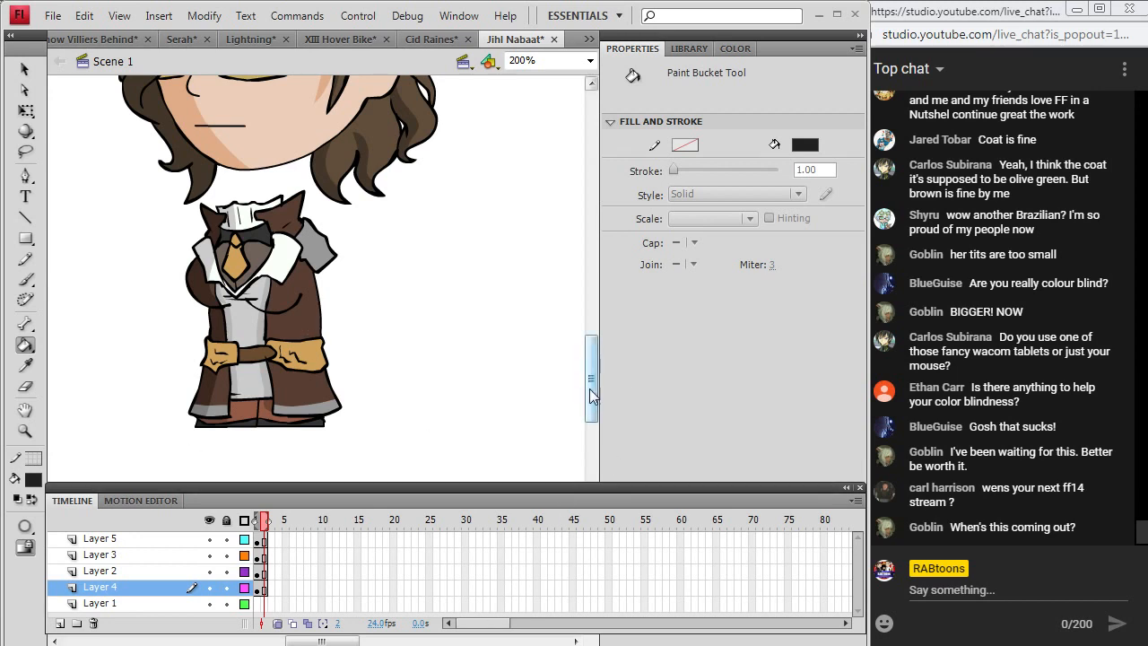
pyautogui.moveTo(592, 396); pyautogui.dragTo(584, 359)
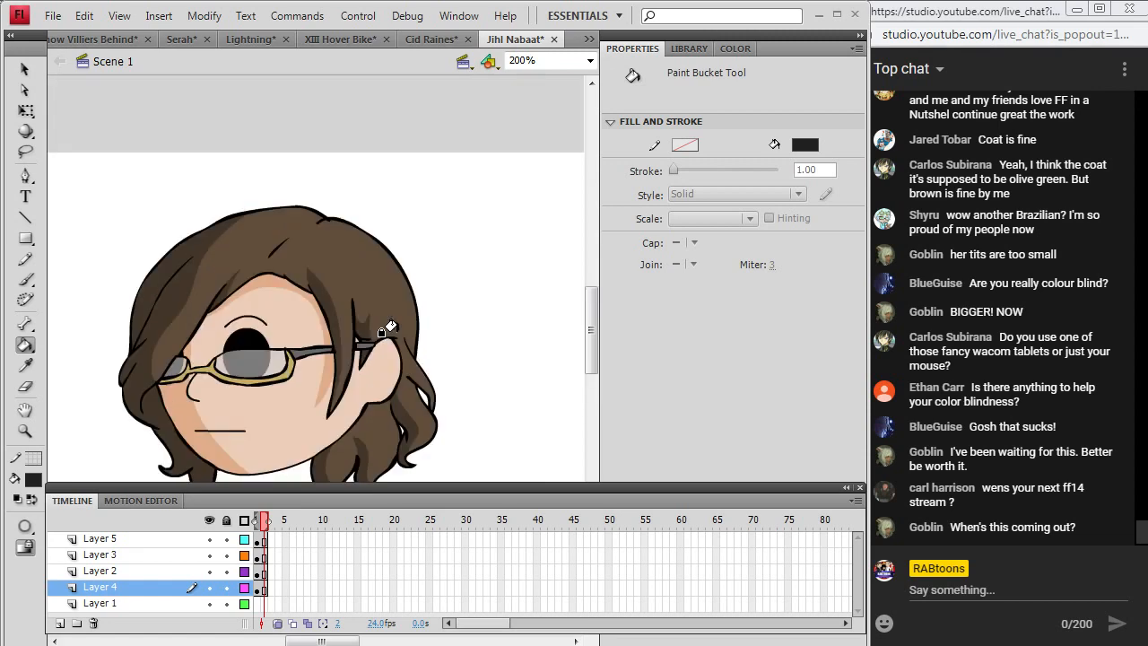
# Save the Jihl Nabaat drawing and set the zoom to 100% to show the whole shaded character.
pyautogui.scroll(-6, 389, 328)
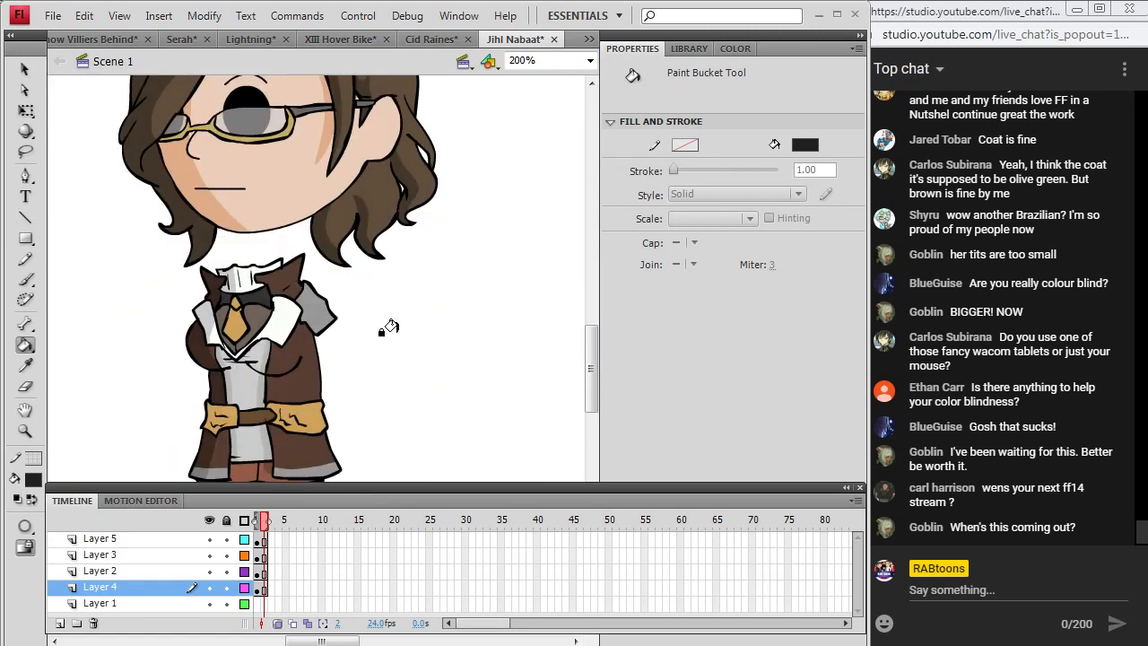
pyautogui.click(53, 15)
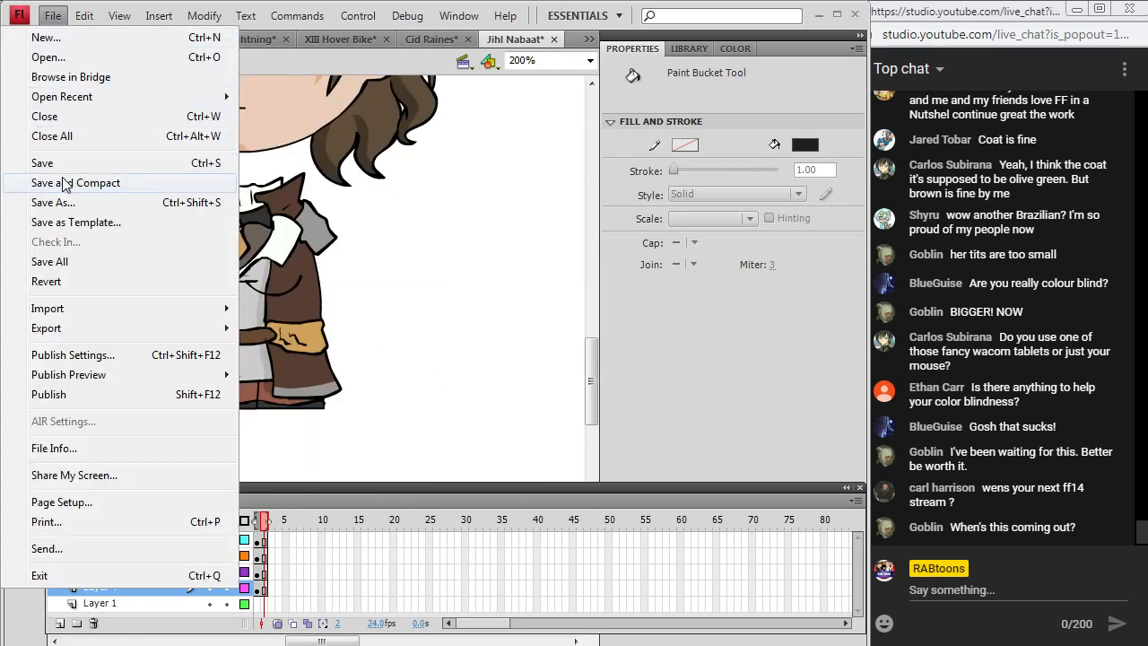
pyautogui.click(44, 159)
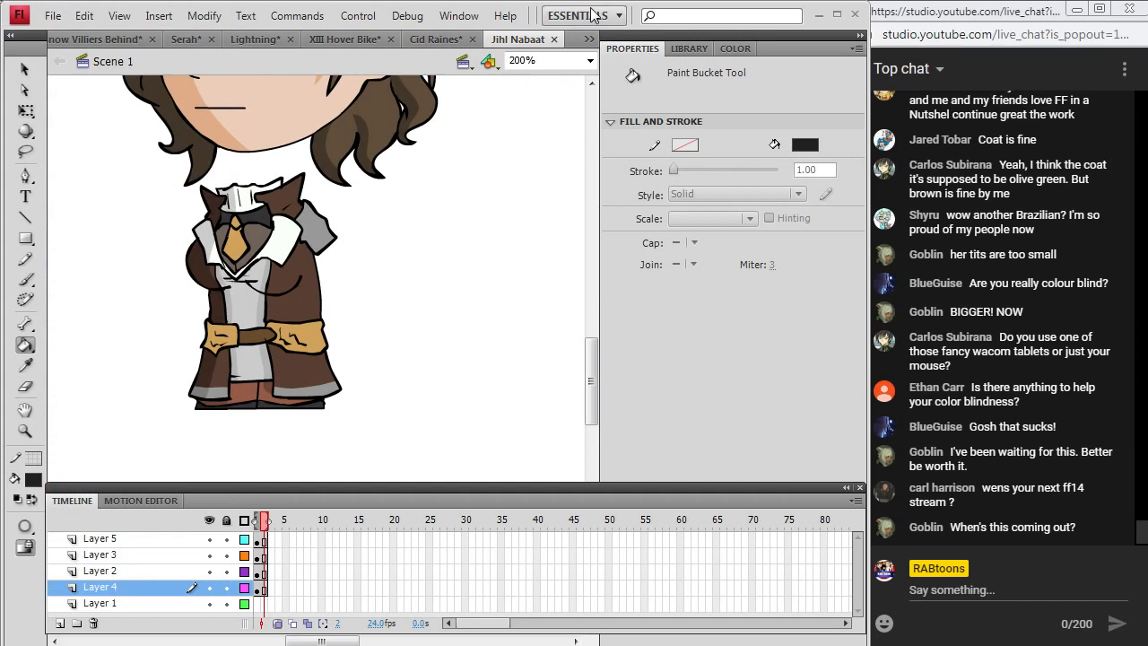
pyautogui.click(590, 60)
pyautogui.click(524, 134)
pyautogui.moveTo(586, 328); pyautogui.dragTo(594, 318)
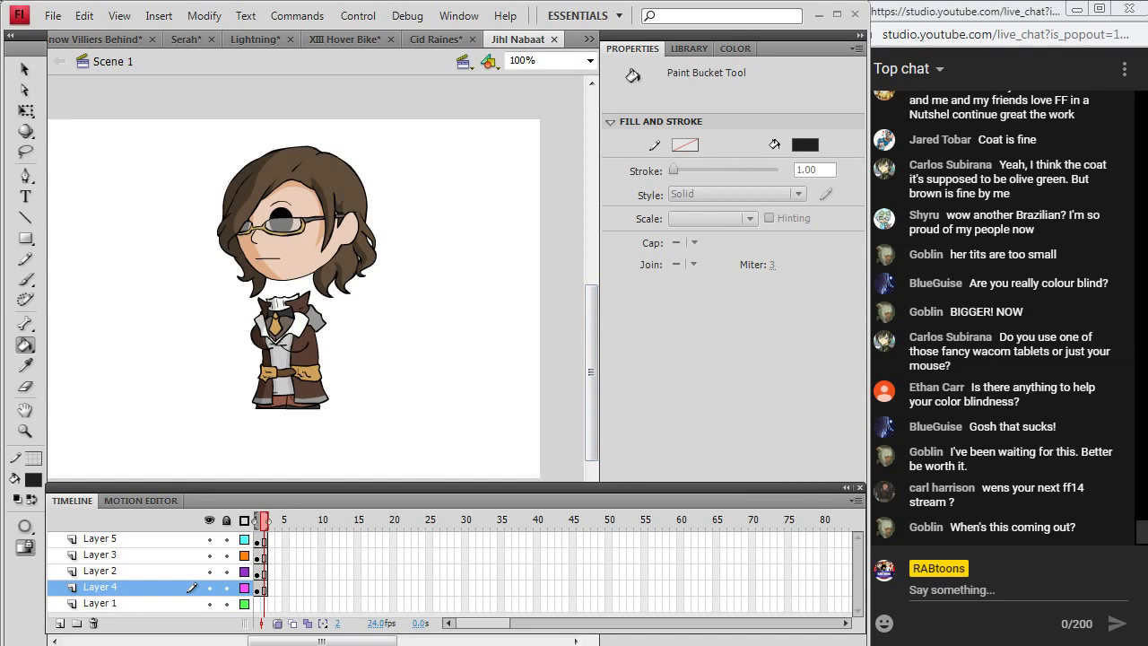
pyautogui.hotkey('alt', 'Tab')
pyautogui.hotkey('alt', 'Tab')
pyautogui.hotkey('alt', 'Tab')
pyautogui.hotkey('alt', 'Tab')
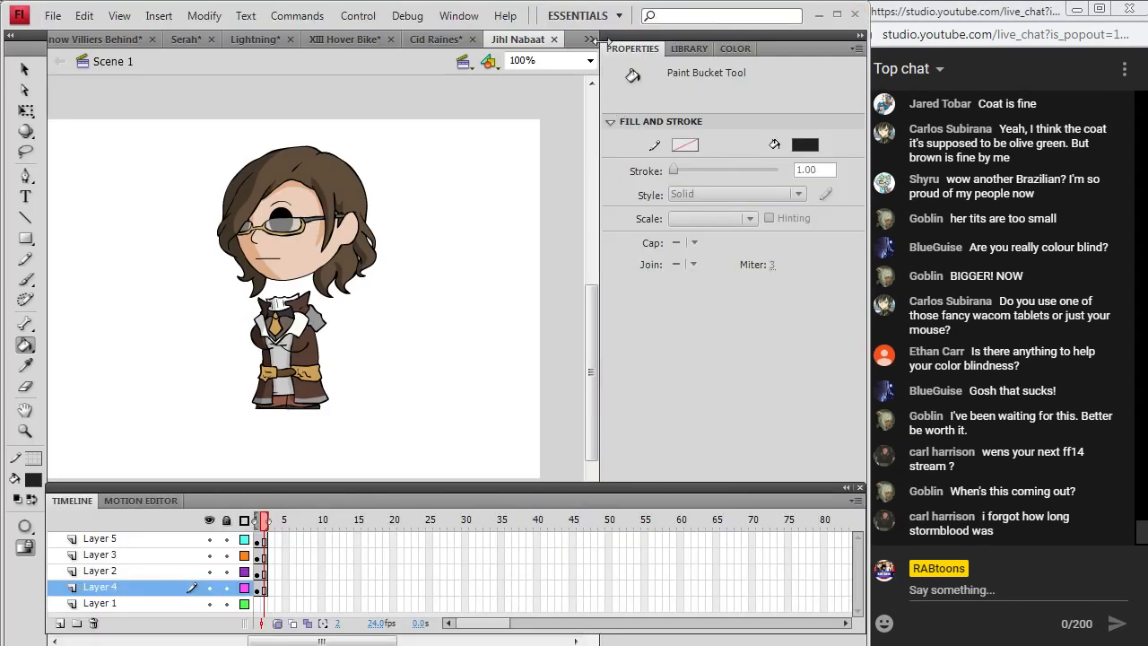
# Open the Rabtoon Model Template file from the Rabtoons picture folders.
pyautogui.click(53, 16)
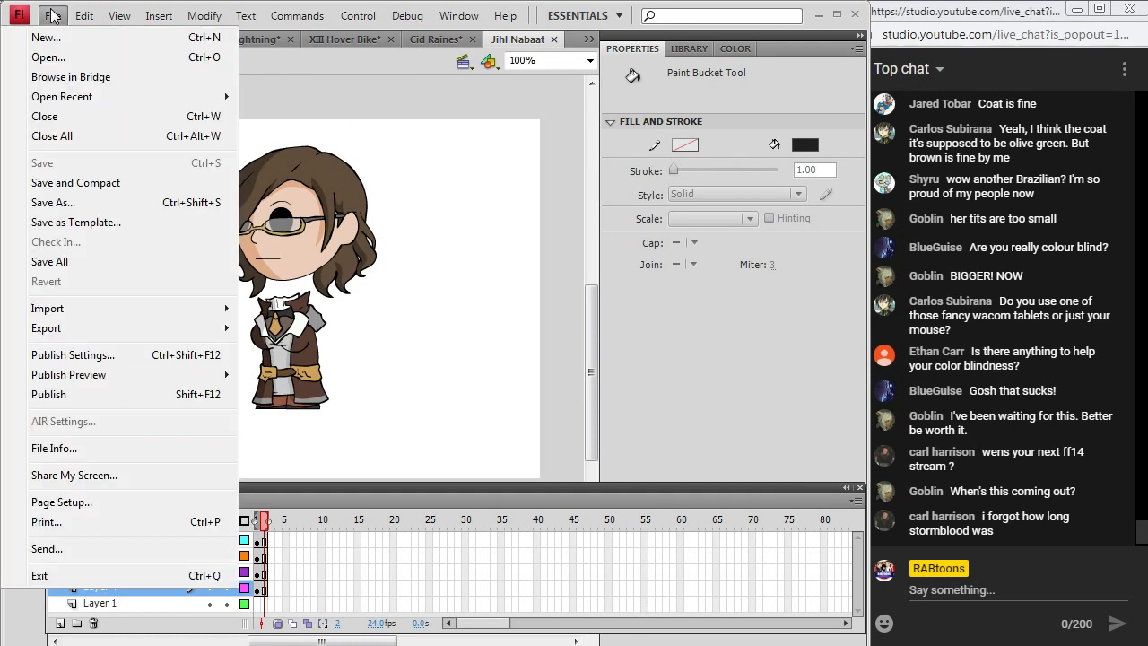
pyautogui.click(72, 59)
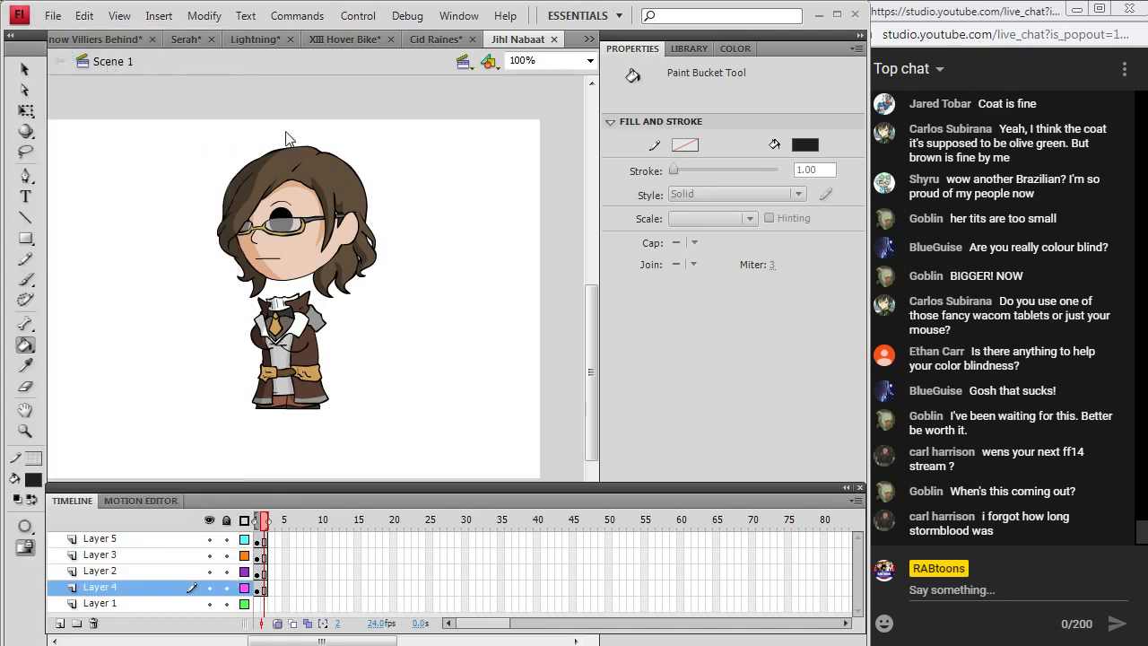
pyautogui.click(398, 140)
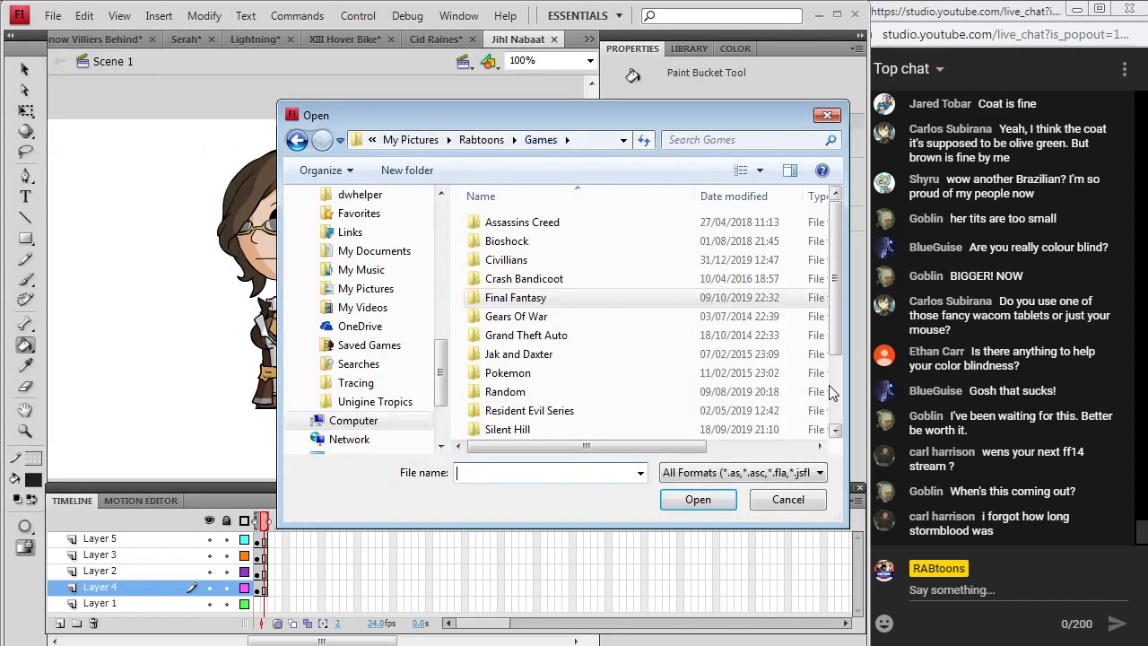
pyautogui.scroll(-2, 831, 392)
pyautogui.doubleClick(507, 425)
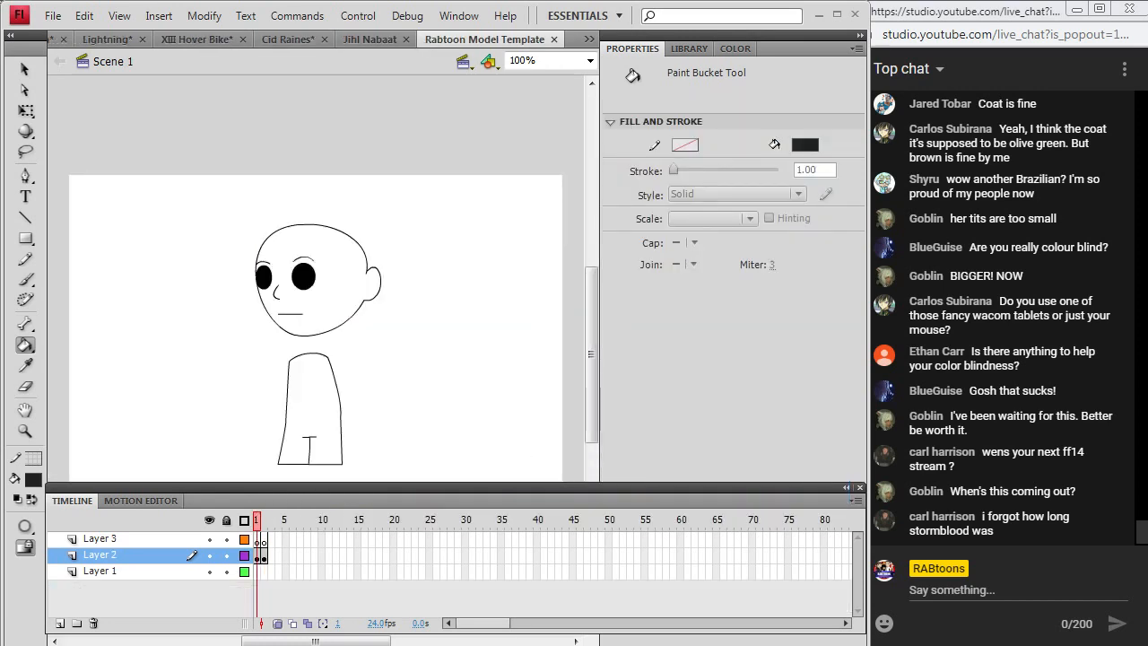
# Switch to the browser and close the three open reference image tabs, leaving the image search results.
pyautogui.hotkey('alt', 'Tab')
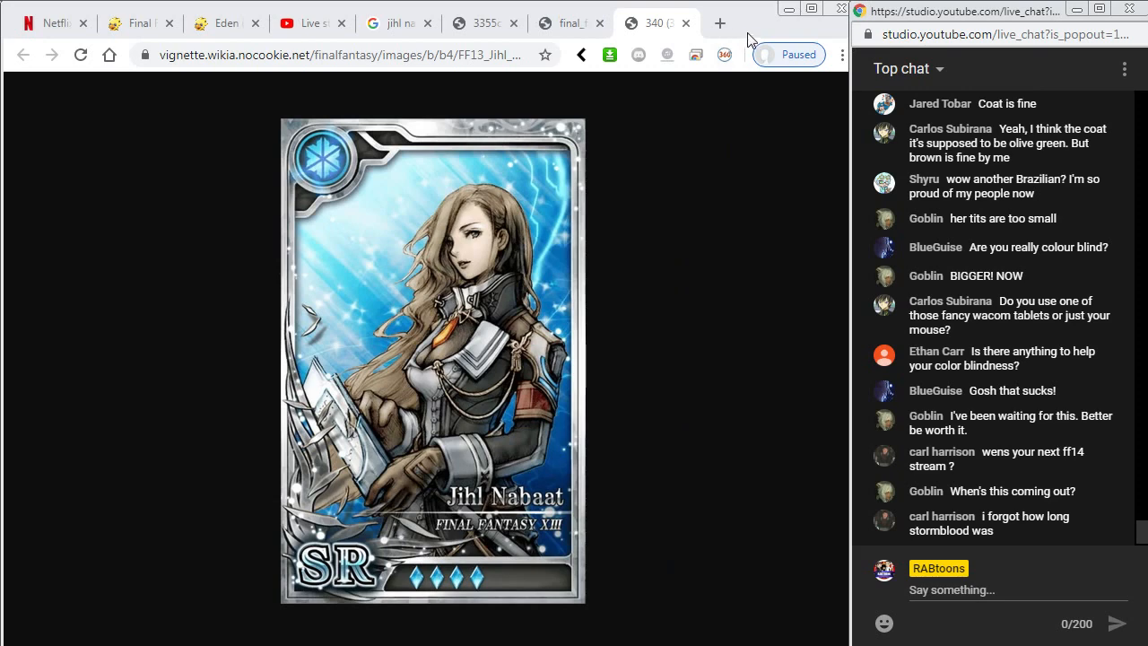
pyautogui.click(686, 25)
pyautogui.click(686, 24)
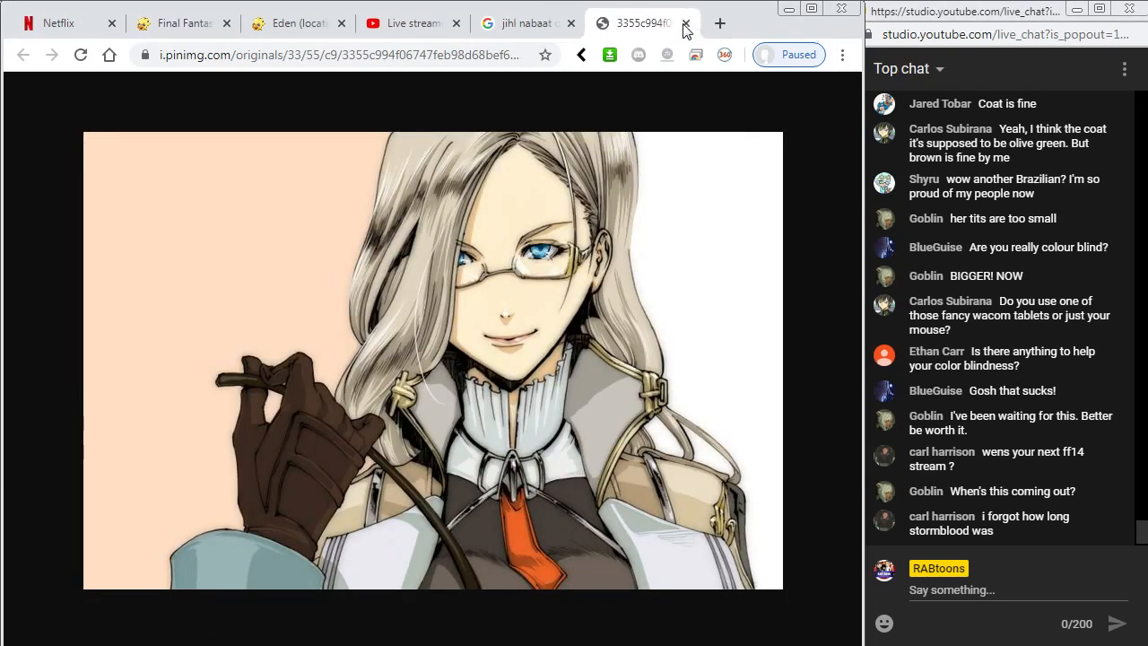
pyautogui.click(684, 26)
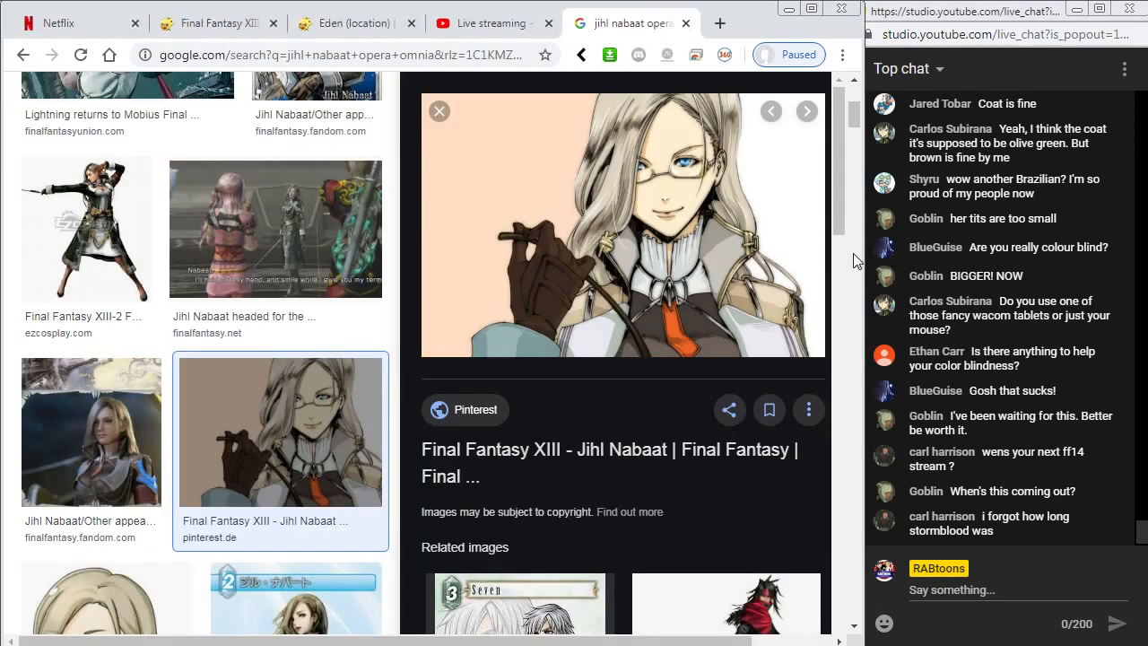
# Replace the old image search with a Google Images search for Yaag Rosch.
pyautogui.moveTo(850, 129); pyautogui.dragTo(850, 94)
pyautogui.moveTo(341, 109); pyautogui.dragTo(44, 98)
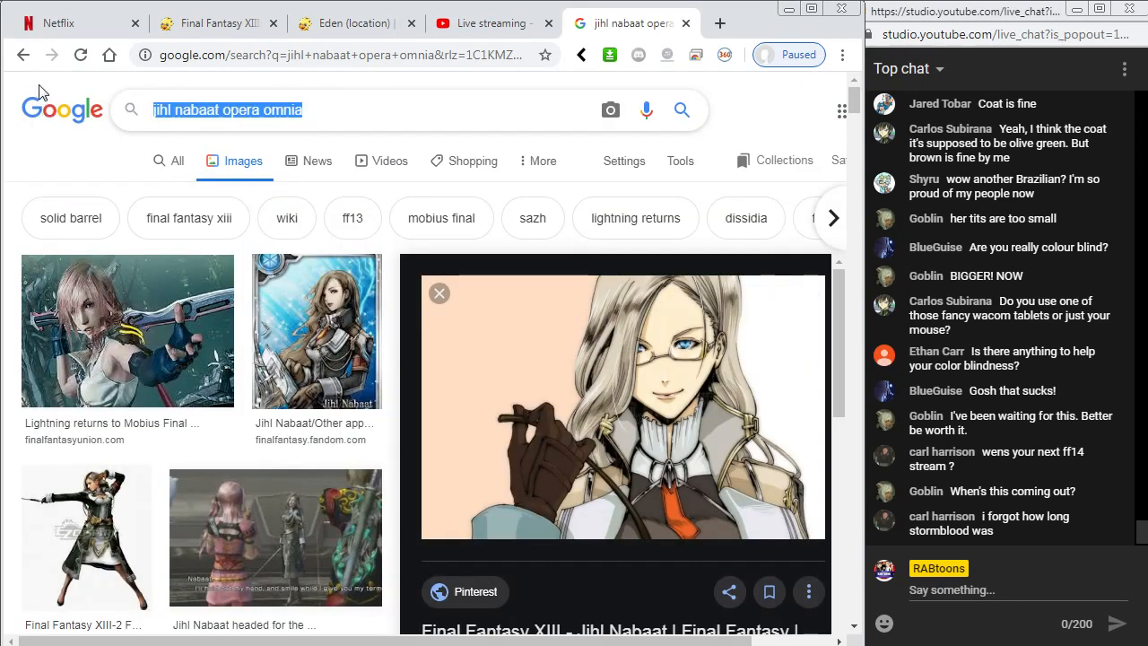
pyautogui.write('Yaag R')
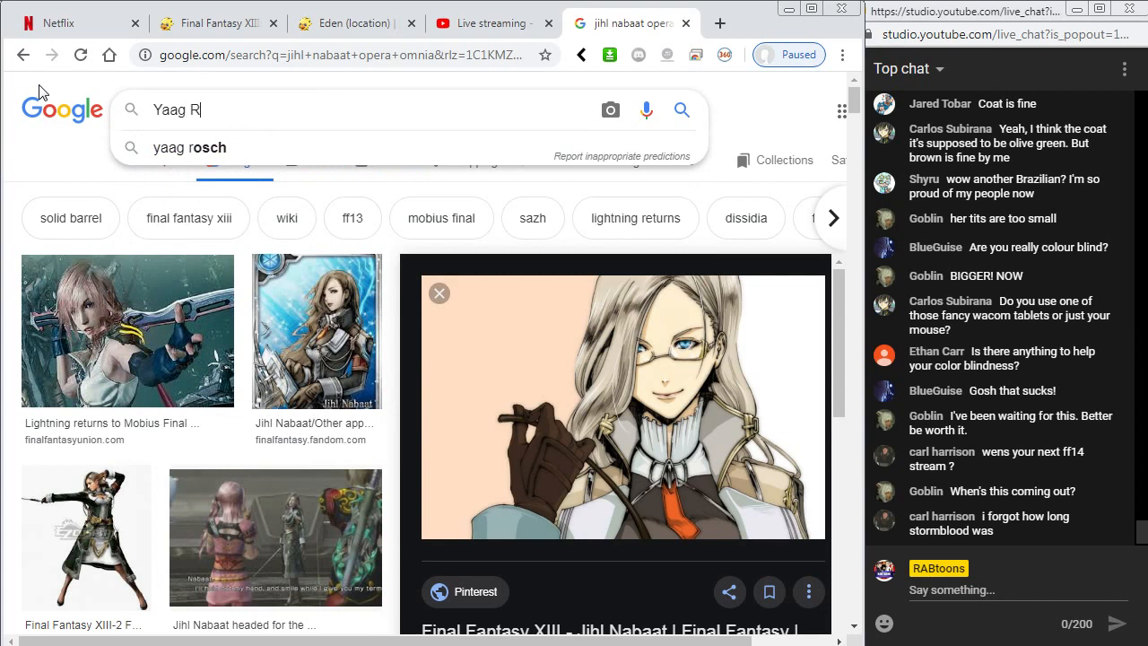
pyautogui.write('osch')
pyautogui.press('Return')
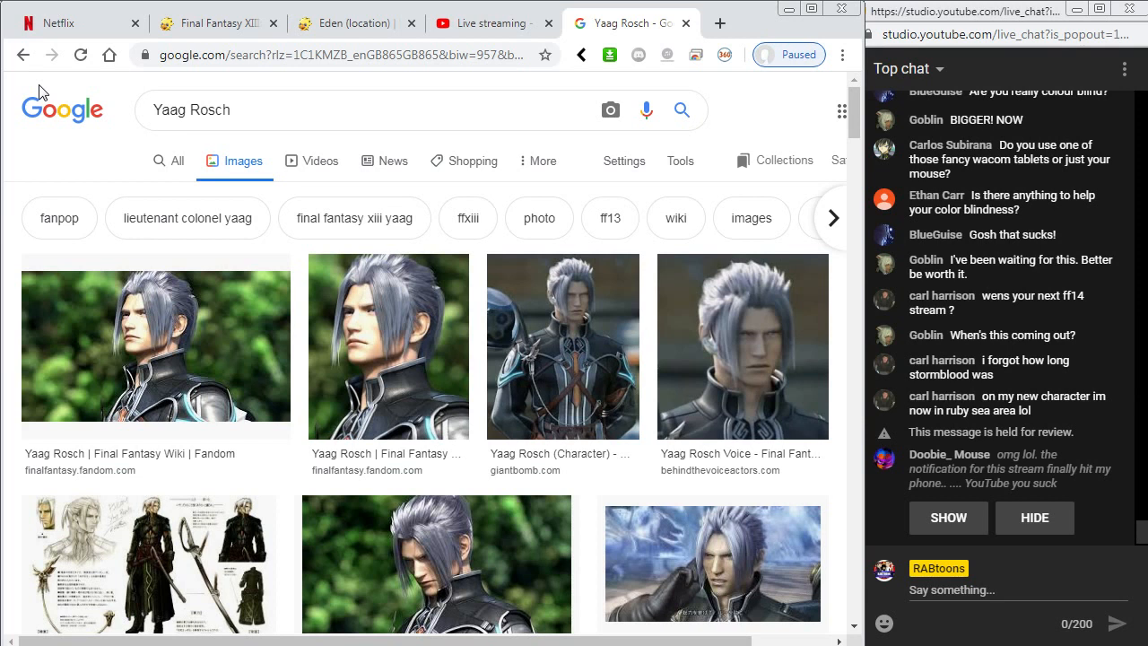
# Approve the held-for-review message in the live chat so it is shown.
pyautogui.click(958, 520)
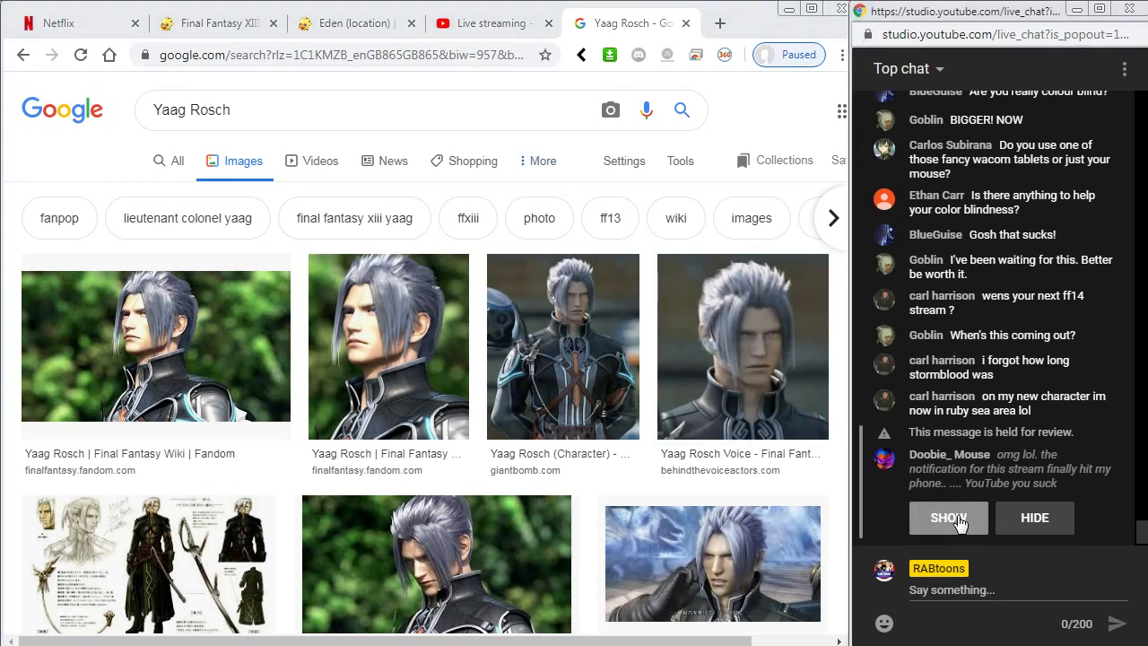
pyautogui.click(958, 520)
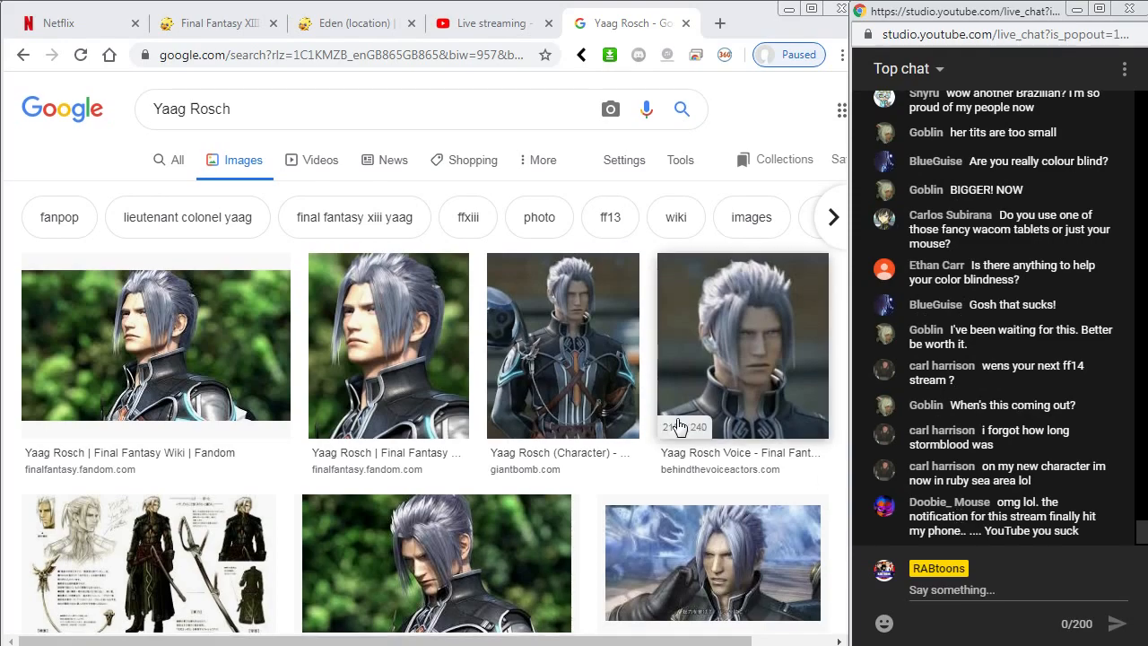
# Find the full-body Yaag Rosch artwork (576 × 1202) in the results and open it in a new tab.
pyautogui.scroll(-5, 679, 427)
pyautogui.scroll(-2, 679, 427)
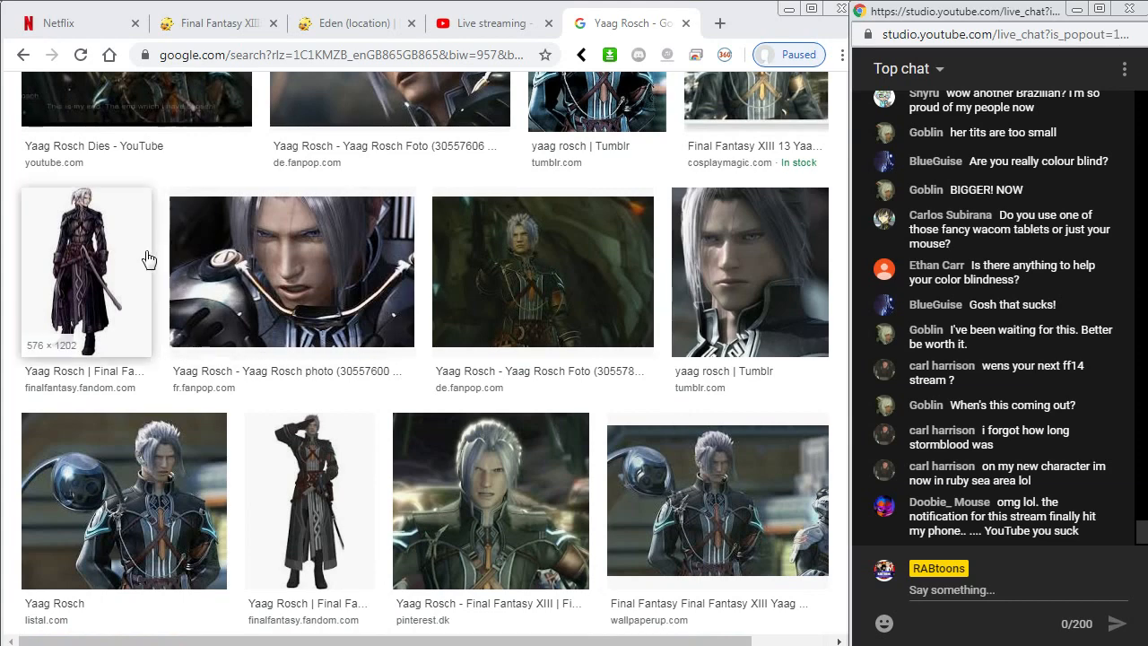
pyautogui.click(149, 256)
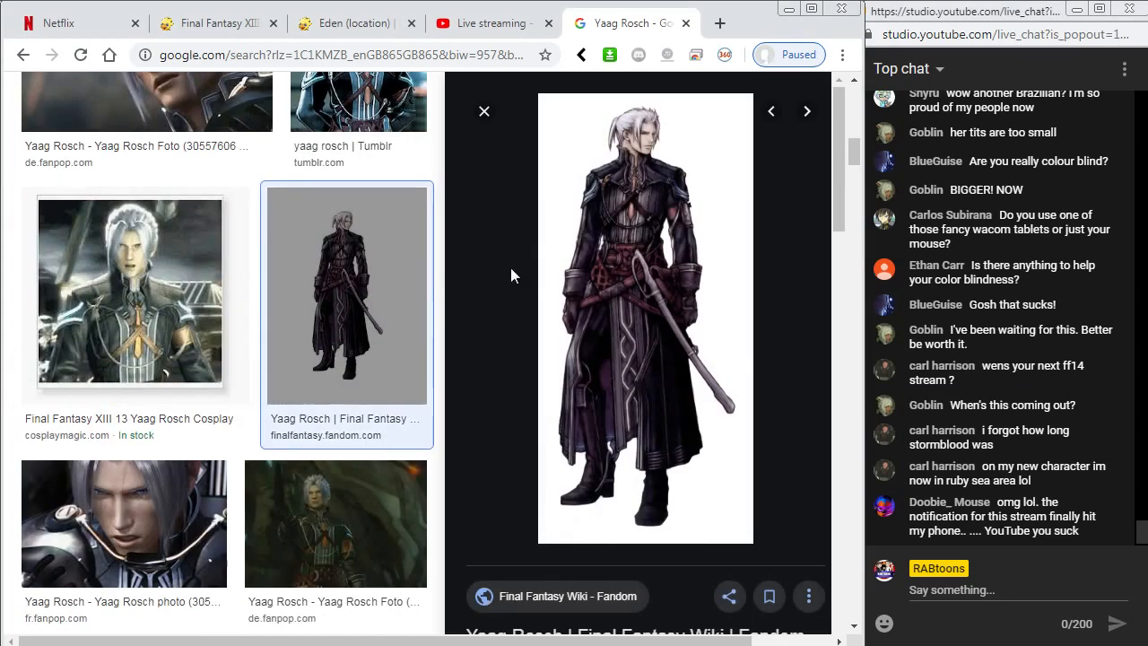
pyautogui.rightClick(647, 223)
pyautogui.click(708, 364)
# Open the 360 × 450 Yaag Rosch portrait from the Final Fantasy Wiki in a new tab.
pyautogui.scroll(1, 305, 406)
pyautogui.scroll(6, 302, 408)
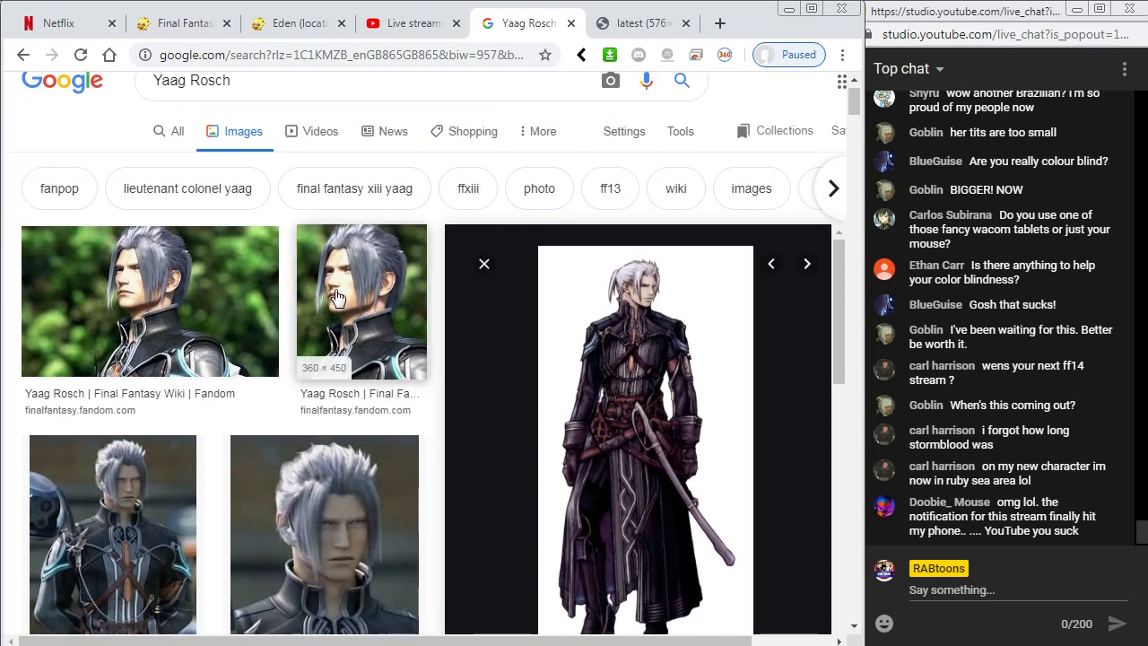
pyautogui.click(339, 301)
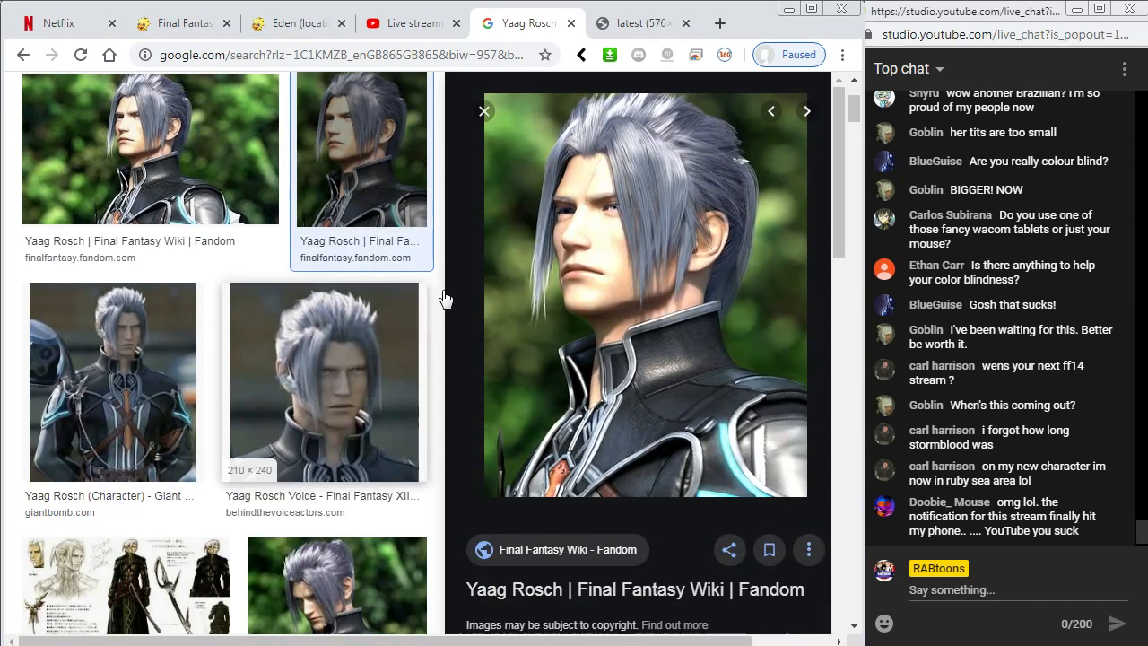
pyautogui.rightClick(618, 309)
pyautogui.click(669, 451)
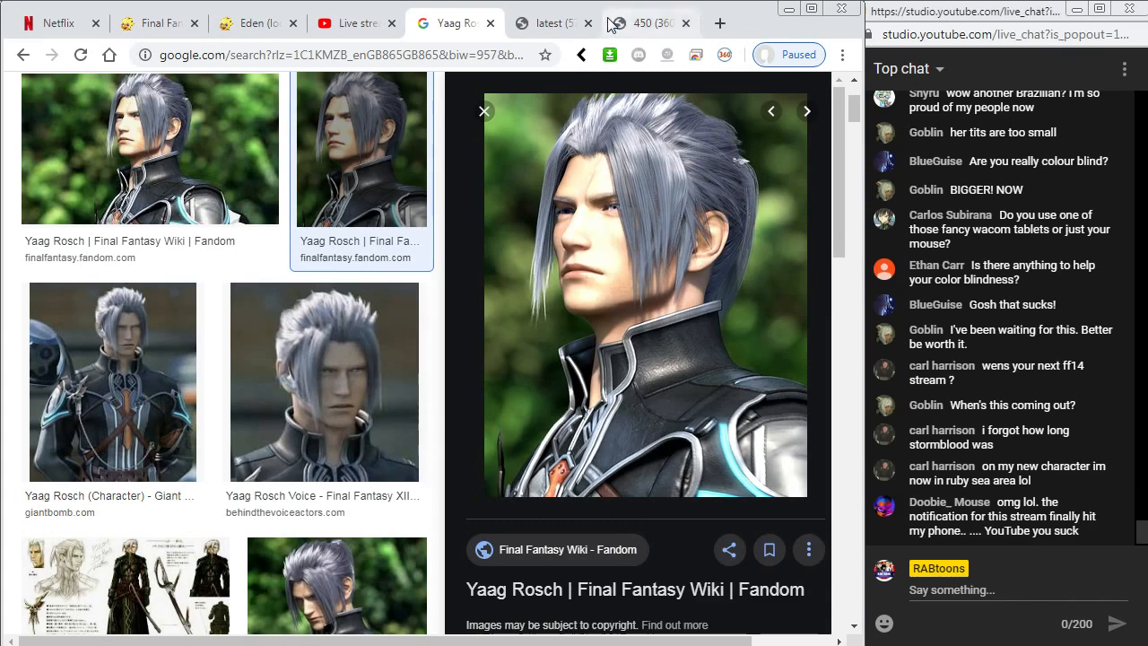
pyautogui.scroll(2, 359, 303)
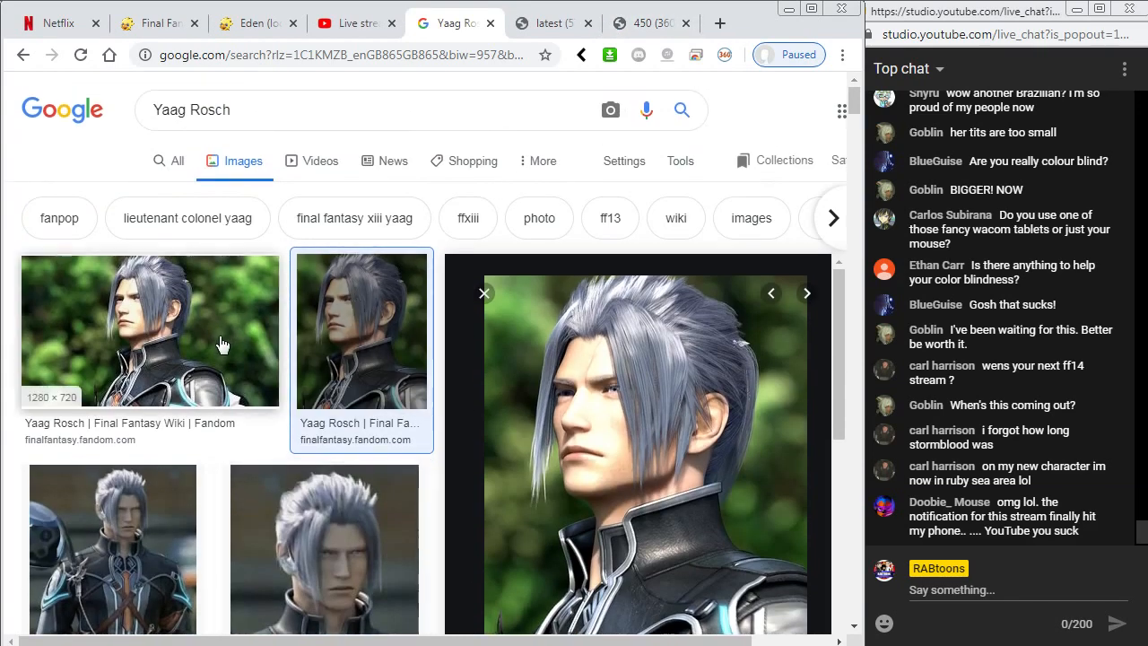
# Copy the full-body Yaag Rosch image from its tab and switch back to the Flash template.
pyautogui.click(583, 16)
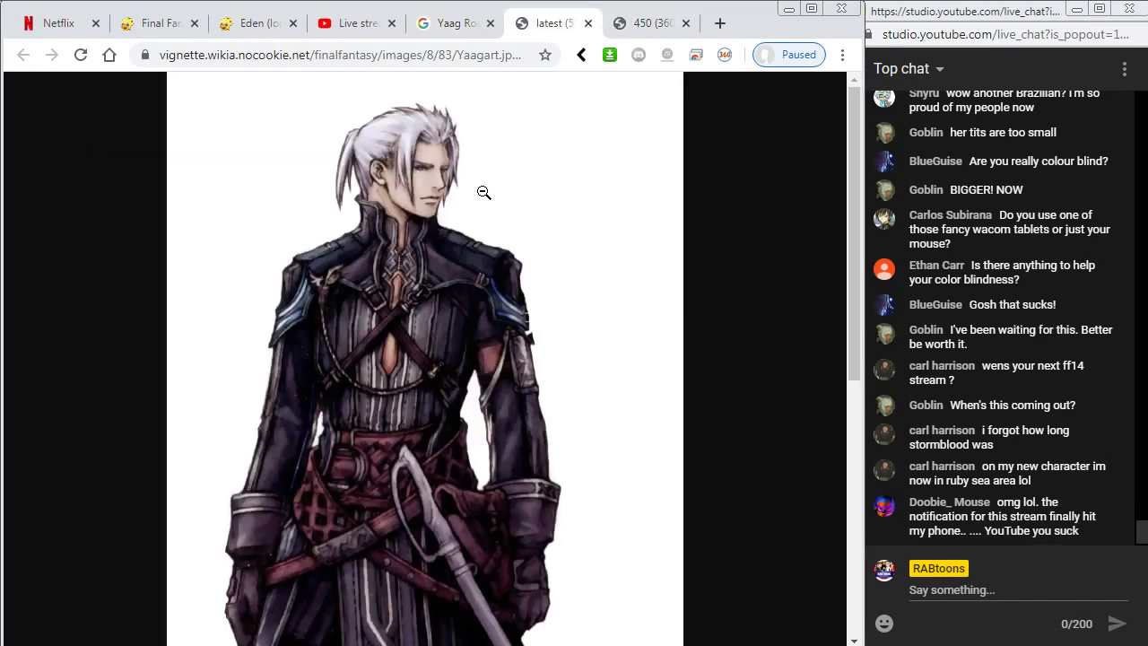
pyautogui.rightClick(432, 199)
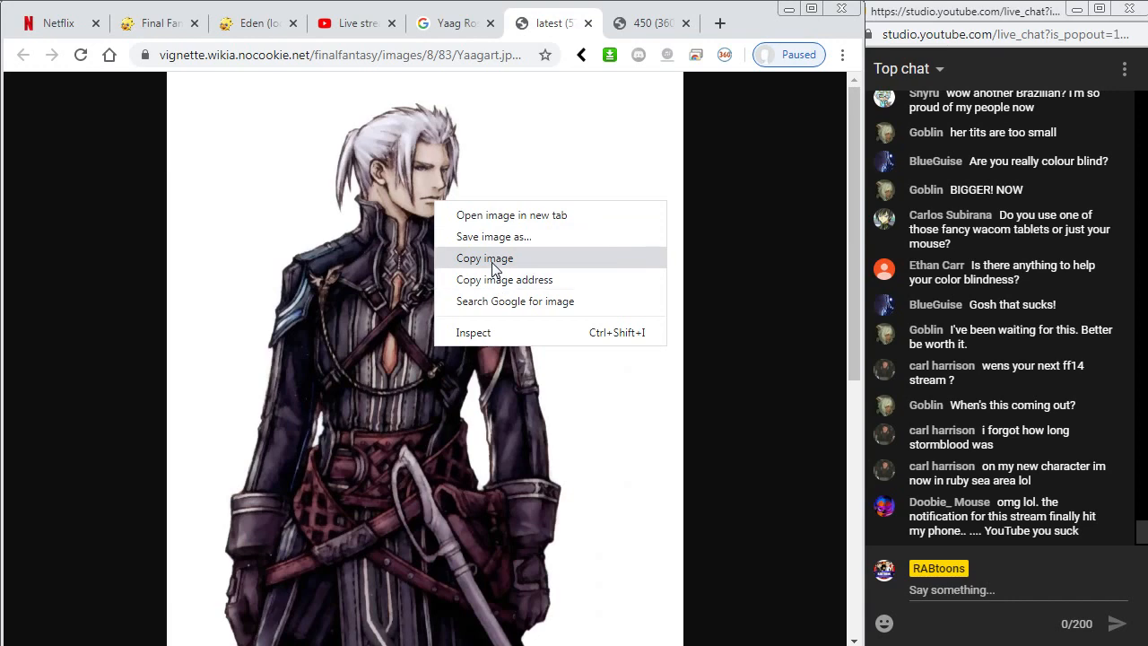
pyautogui.click(492, 268)
pyautogui.hotkey('alt', 'Tab')
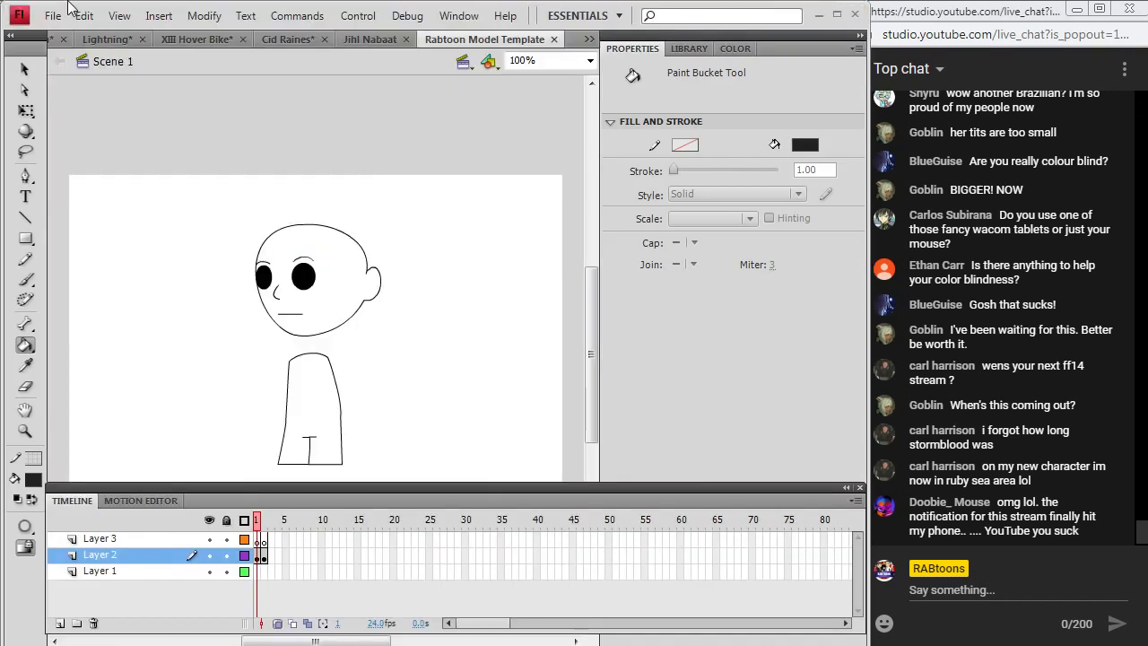
# Insert a frame on Layer 1, paste the copied artwork there and move it left beside the template head, to X -138.
pyautogui.rightClick(258, 571)
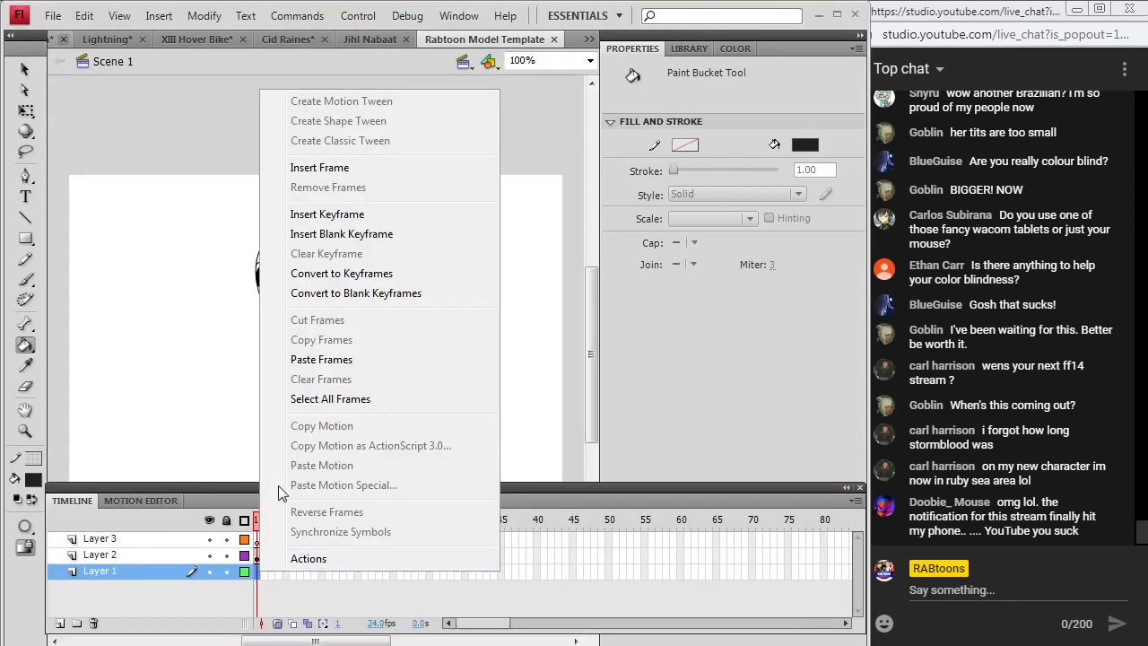
pyautogui.click(346, 167)
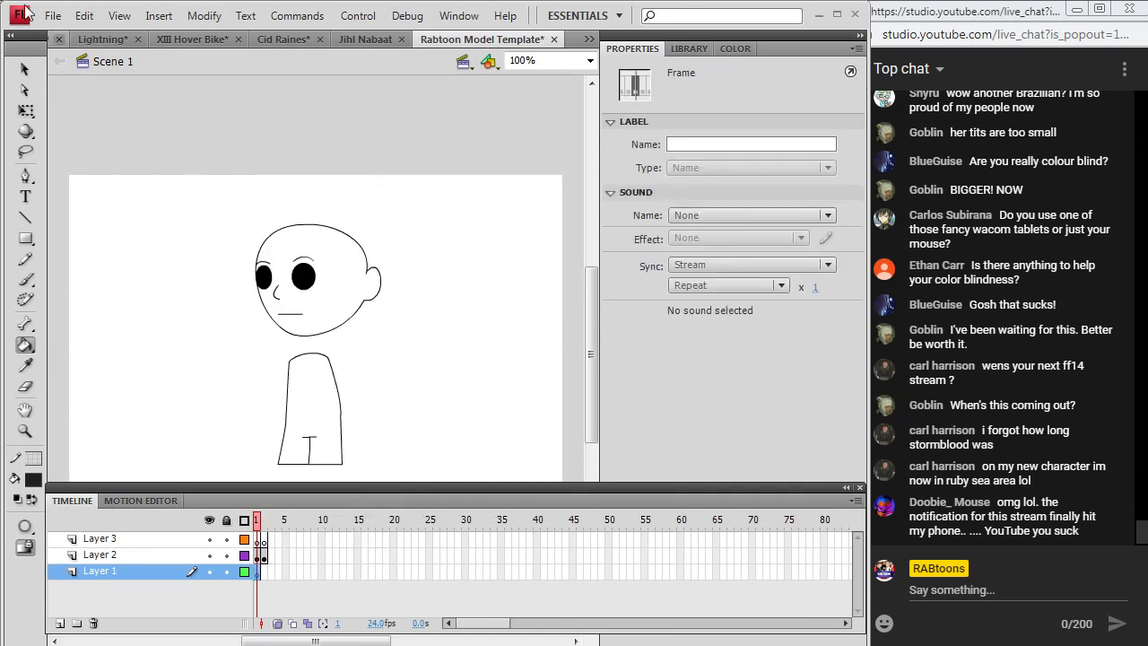
pyautogui.click(85, 15)
pyautogui.click(82, 192)
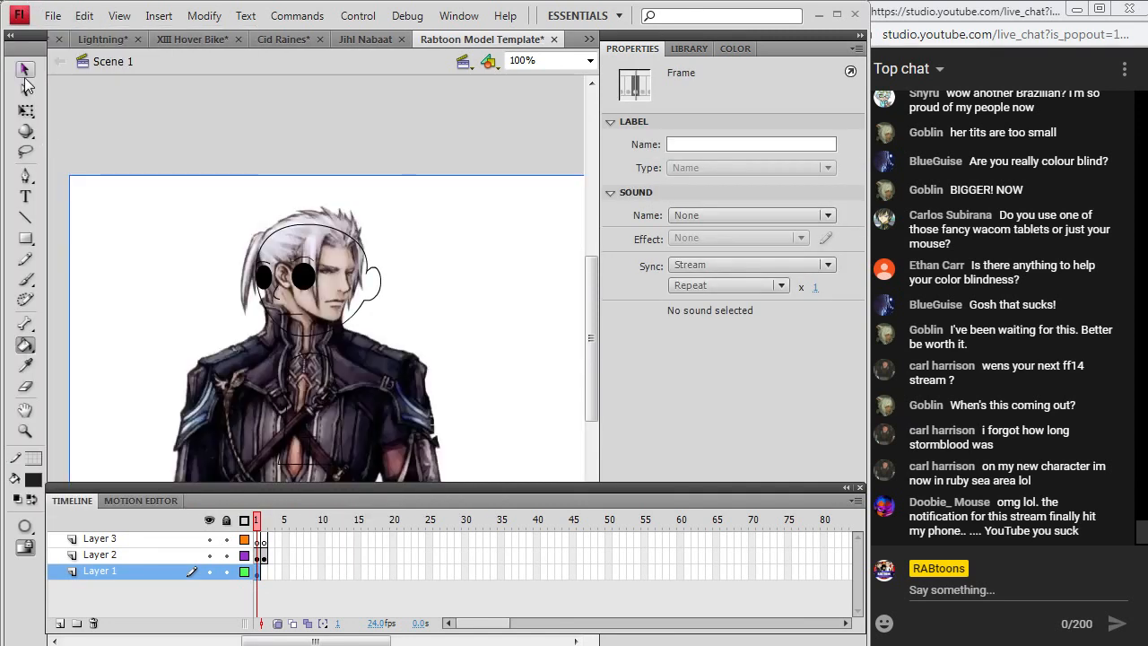
pyautogui.moveTo(336, 394); pyautogui.dragTo(248, 372)
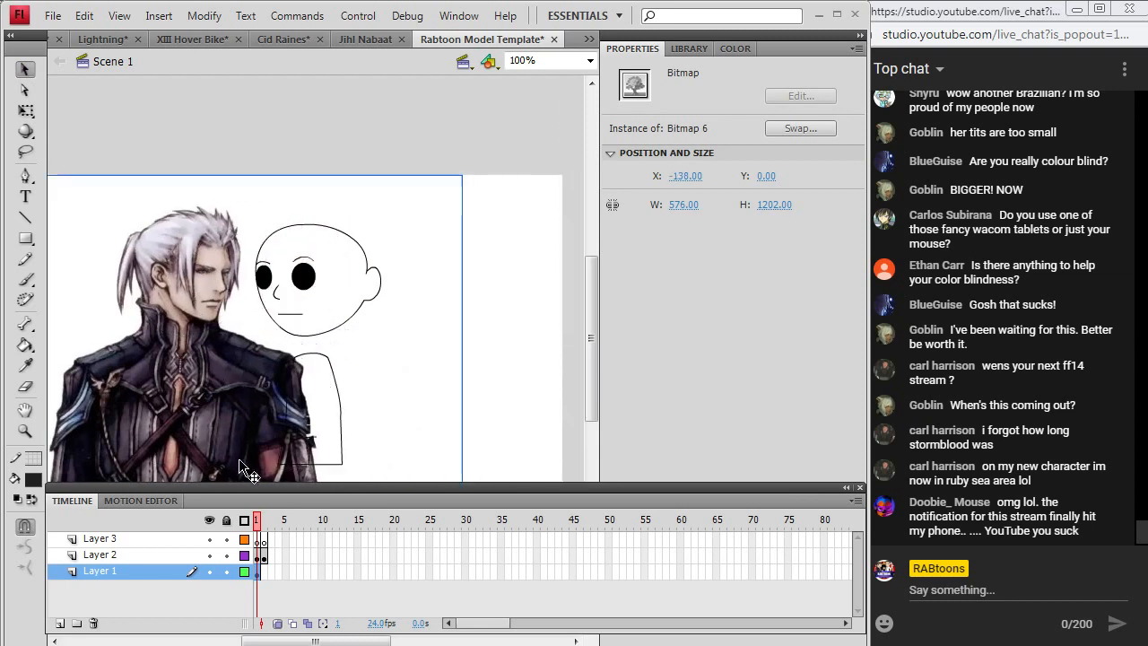
# Select Layer 3's first frame, enlarge the head and reference to 200% and activate the Brush tool.
pyautogui.click(259, 539)
pyautogui.press('z')
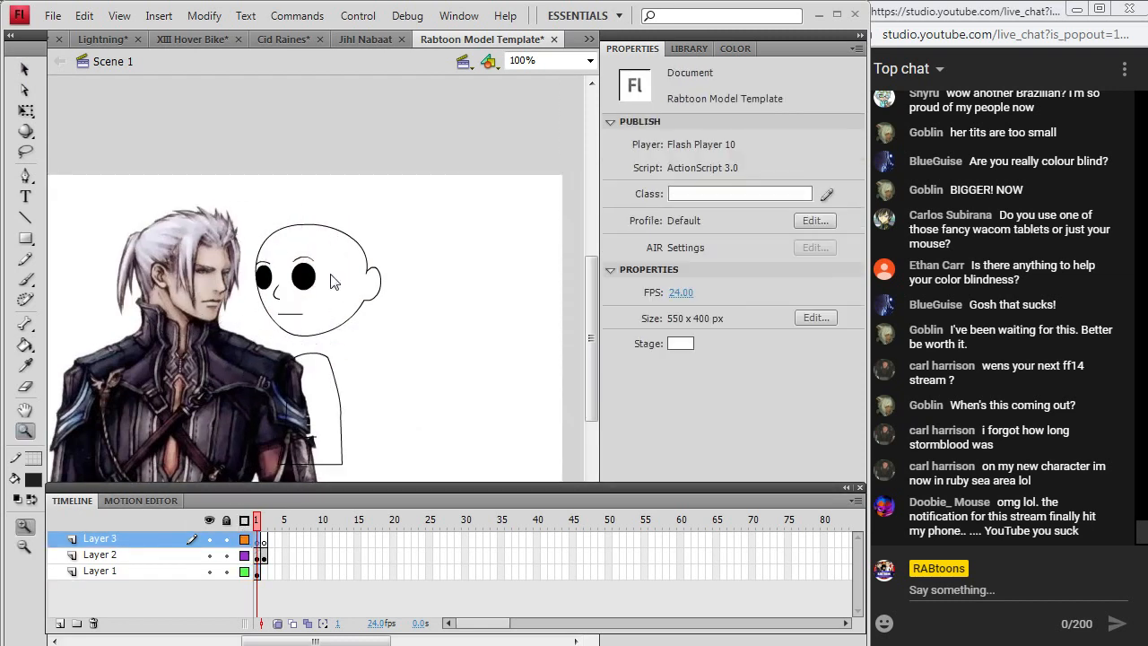
pyautogui.click(289, 305)
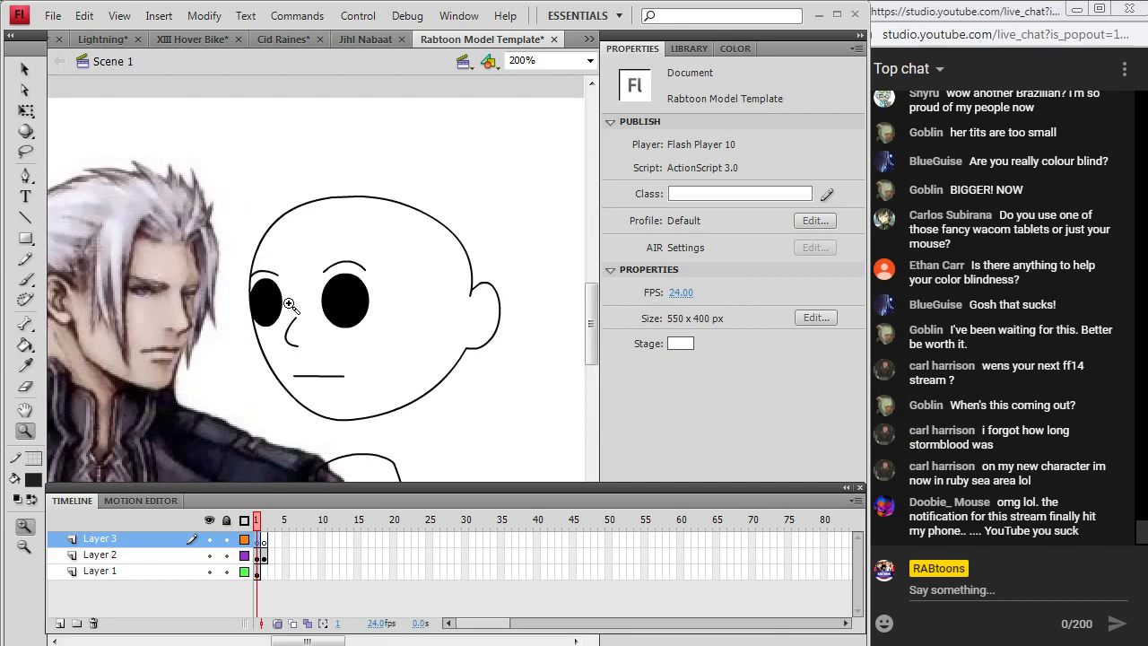
pyautogui.press('b')
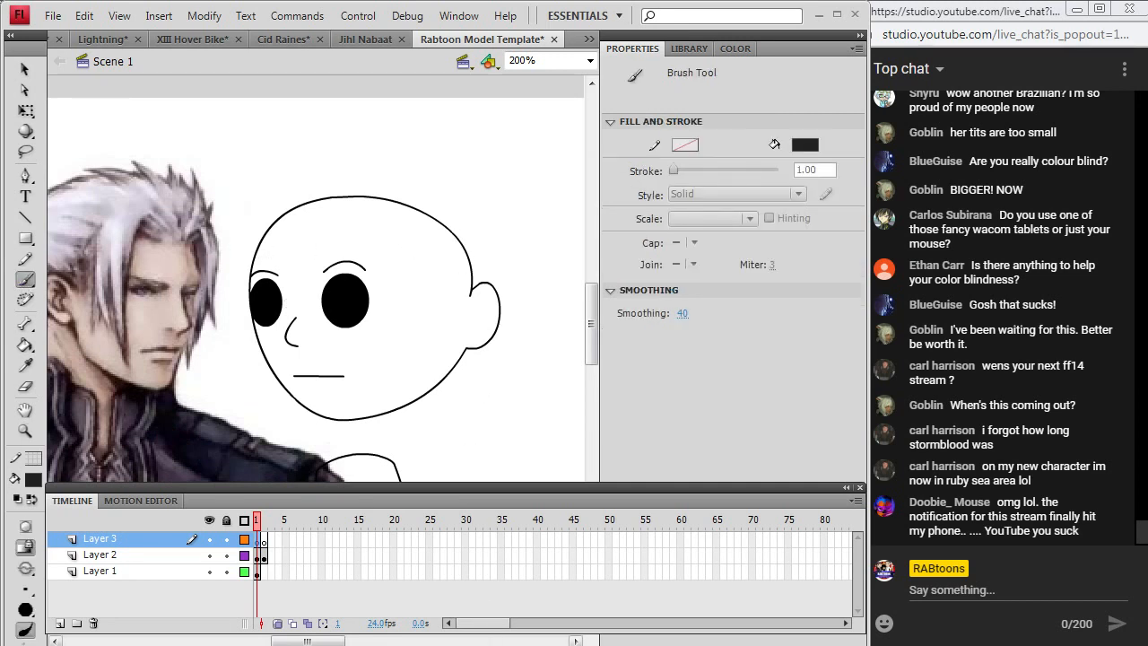
pyautogui.moveTo(321, 641); pyautogui.dragTo(312, 641)
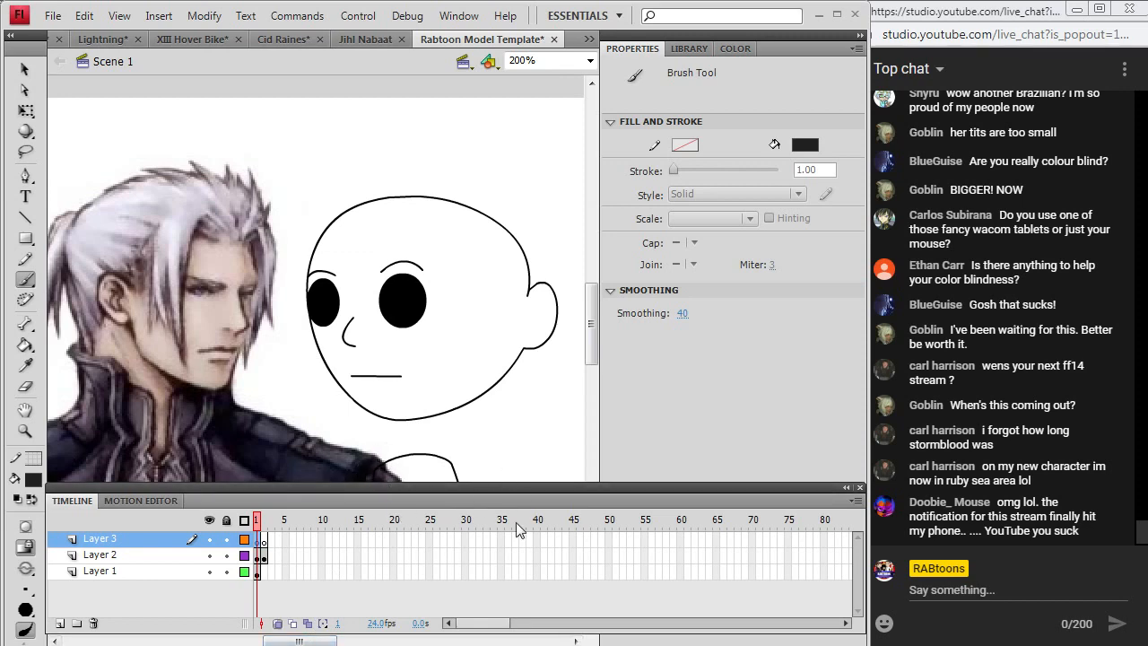
# Consult the Yaag Rosch portrait in the browser and brush a short zigzag hairline on the template head's forehead.
pyautogui.hotkey('alt', 'Tab')
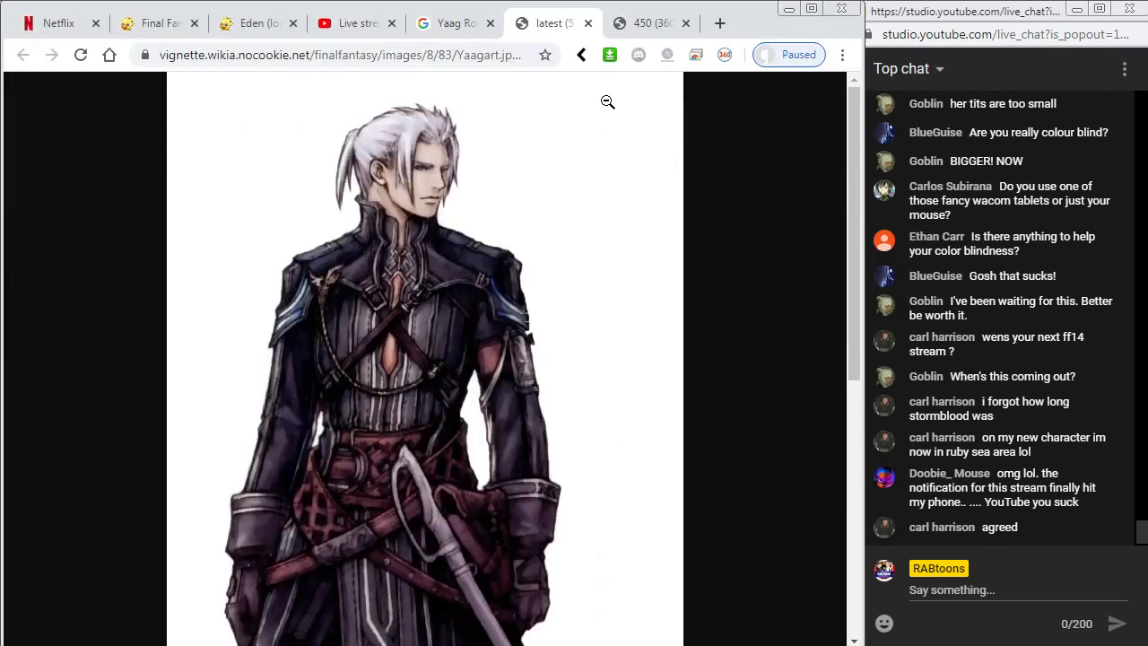
pyautogui.hotkey('ctrl', 'Tab')
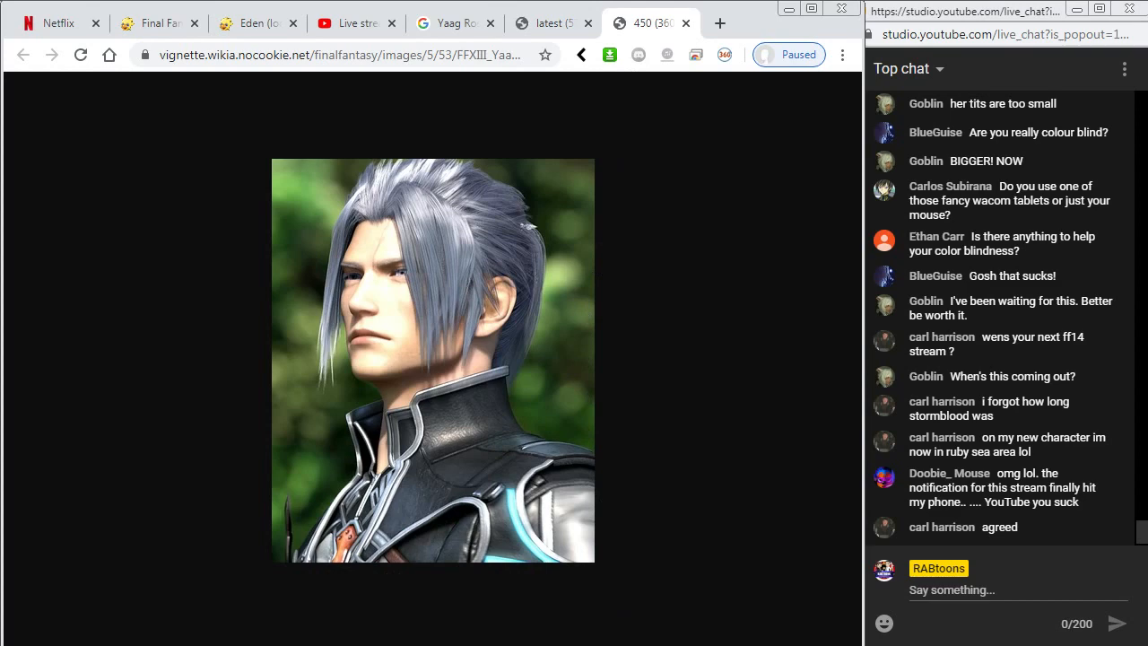
pyautogui.hotkey('alt', 'Tab')
pyautogui.hotkey('alt', 'Tab')
pyautogui.hotkey('alt', 'Tab')
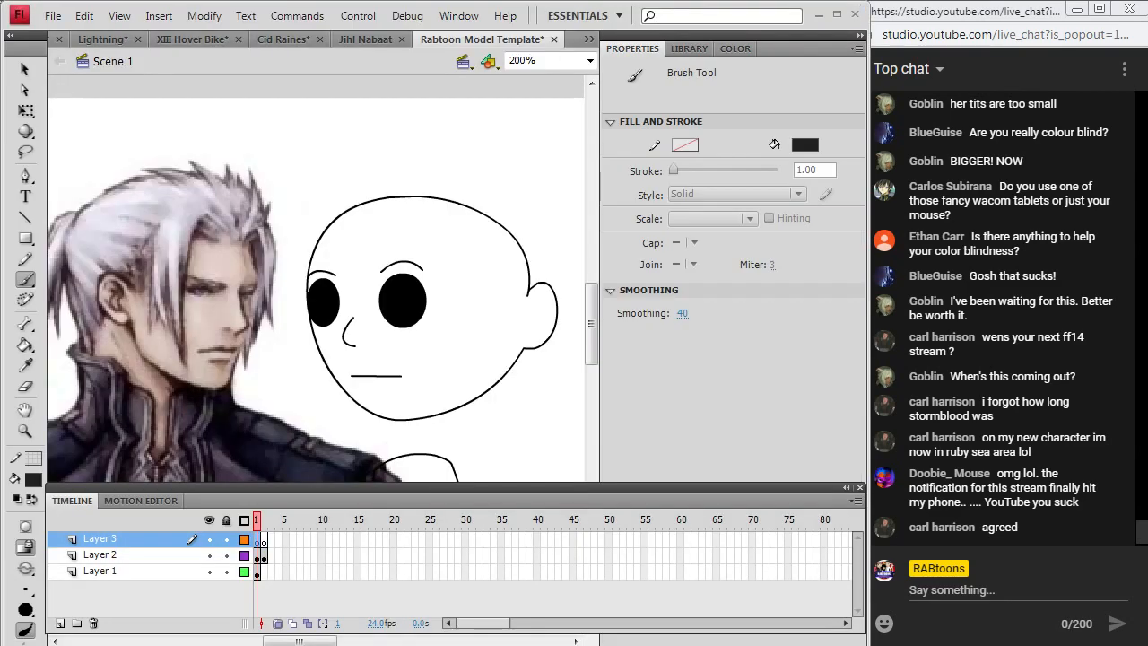
pyautogui.hotkey('alt', 'Tab')
pyautogui.hotkey('alt', 'Tab')
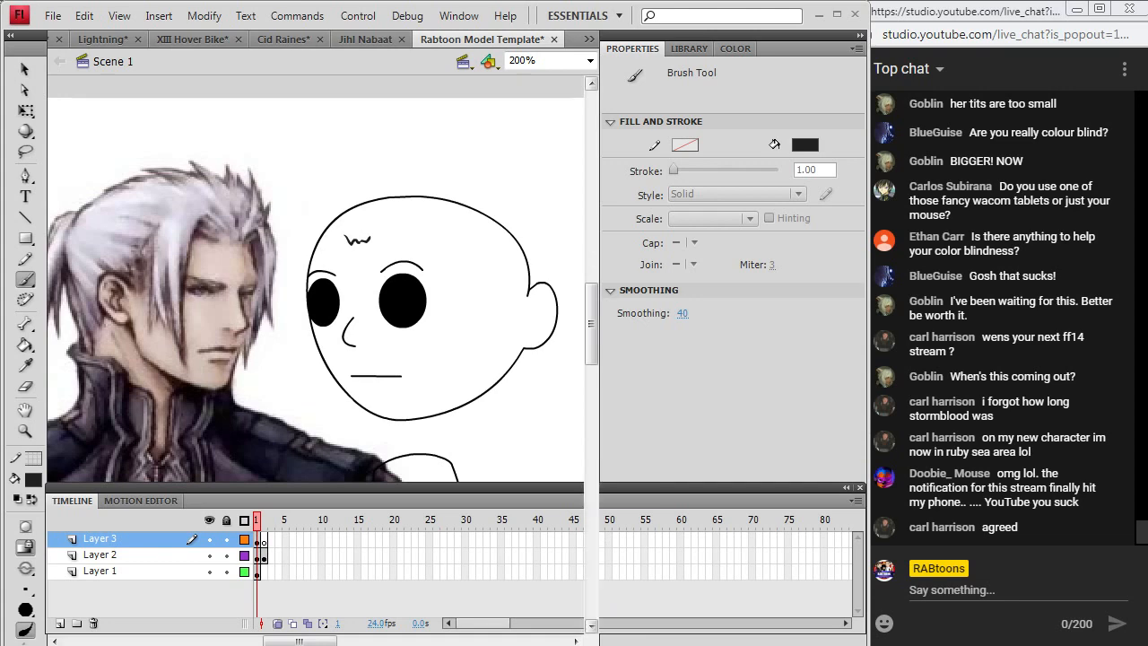
pyautogui.hotkey('alt', 'Tab')
pyautogui.hotkey('alt', 'Tab')
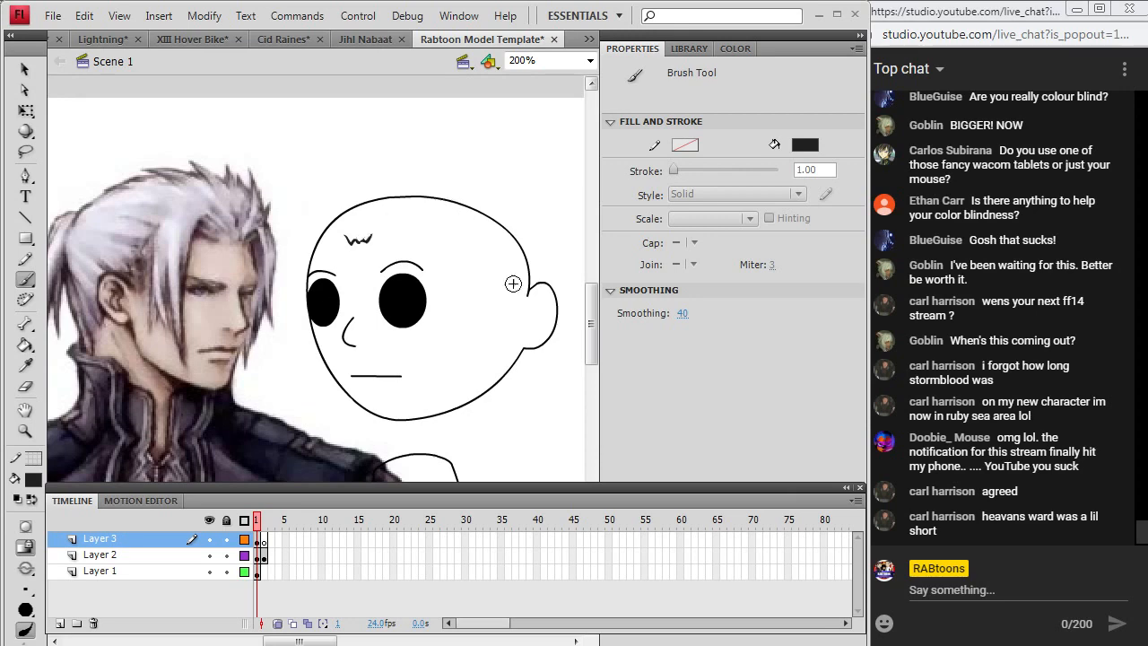
# Following the portrait, brush the long fringe lock with jagged tips from the forehead parting past the near eye to the cheek.
pyautogui.hotkey('alt', 'Tab')
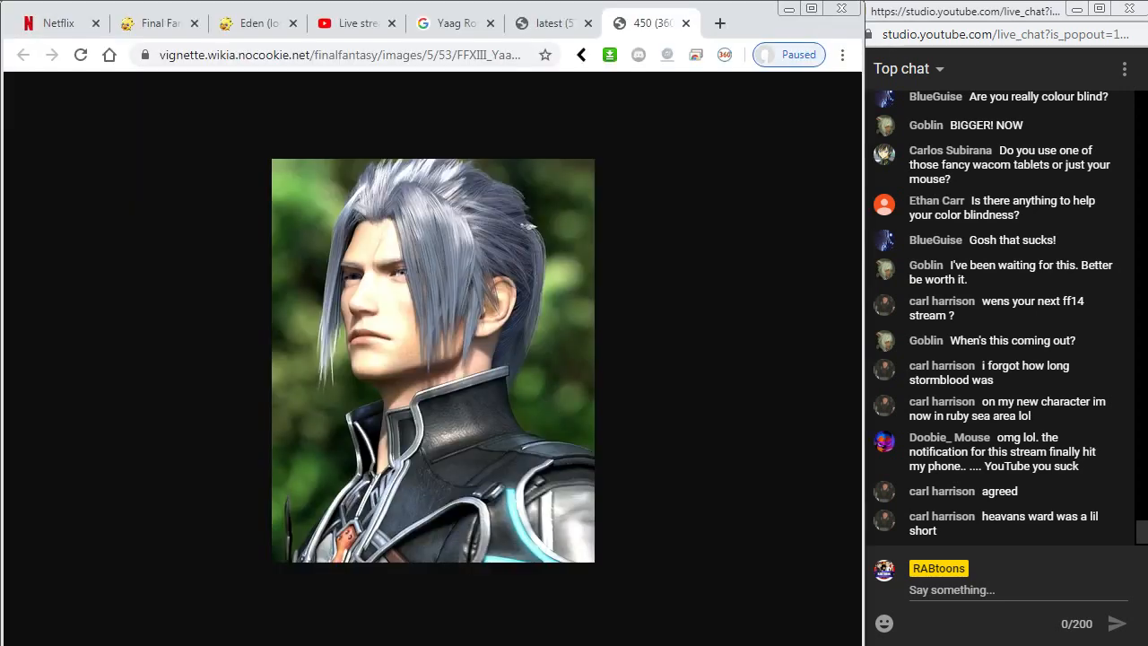
pyautogui.hotkey('alt', 'Tab')
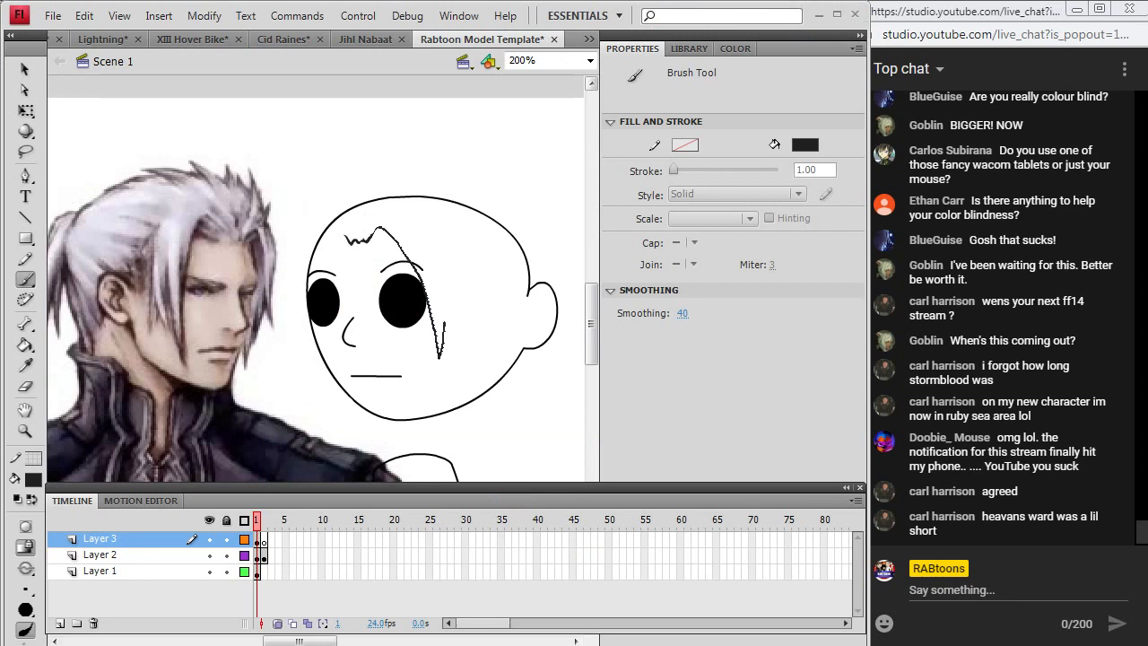
pyautogui.moveTo(445, 325)
pyautogui.mouseDown()
pyautogui.moveTo(450, 393)
pyautogui.moveTo(463, 351)
pyautogui.moveTo(466, 370)
pyautogui.moveTo(480, 339)
pyautogui.mouseUp()
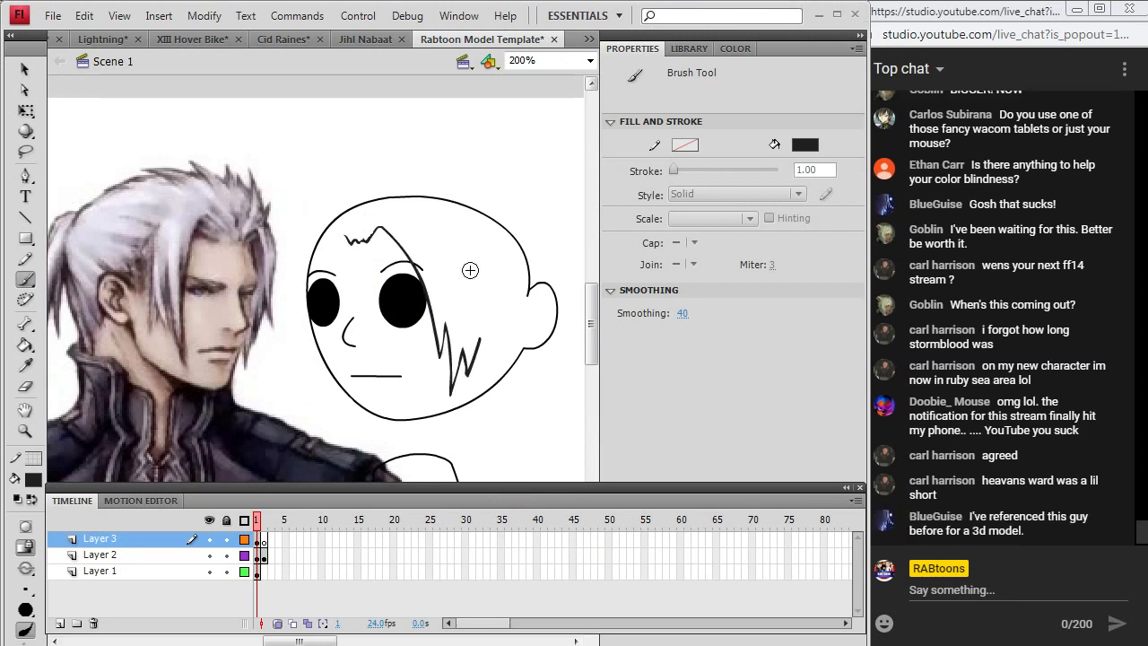
pyautogui.moveTo(371, 222); pyautogui.dragTo(387, 205)
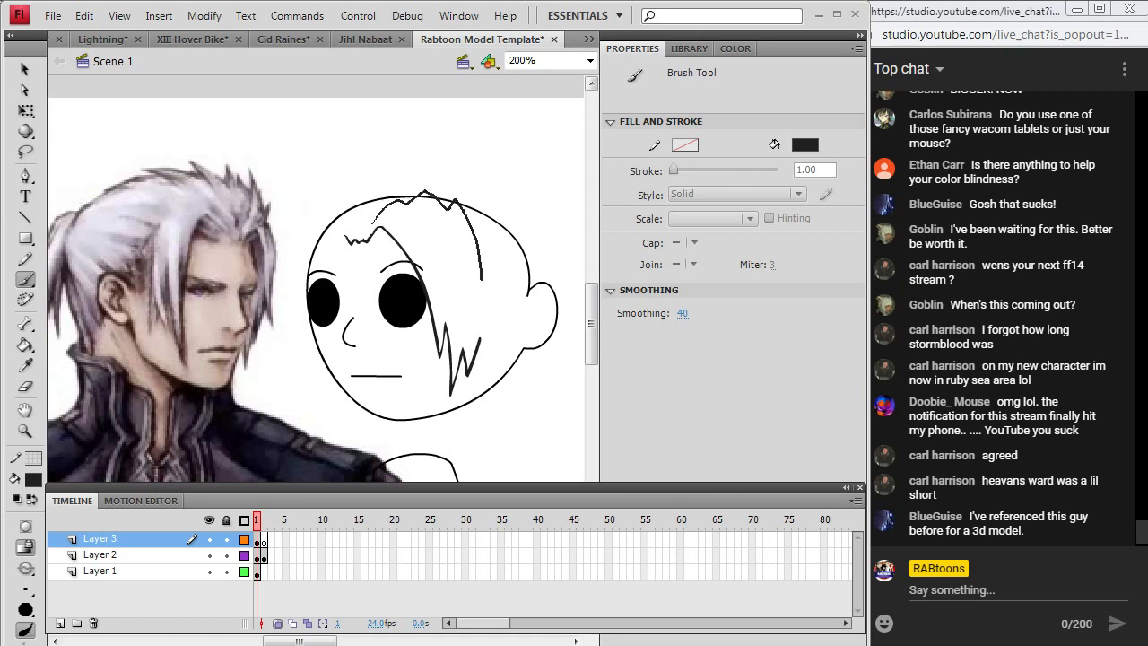
pyautogui.moveTo(481, 328); pyautogui.dragTo(483, 339)
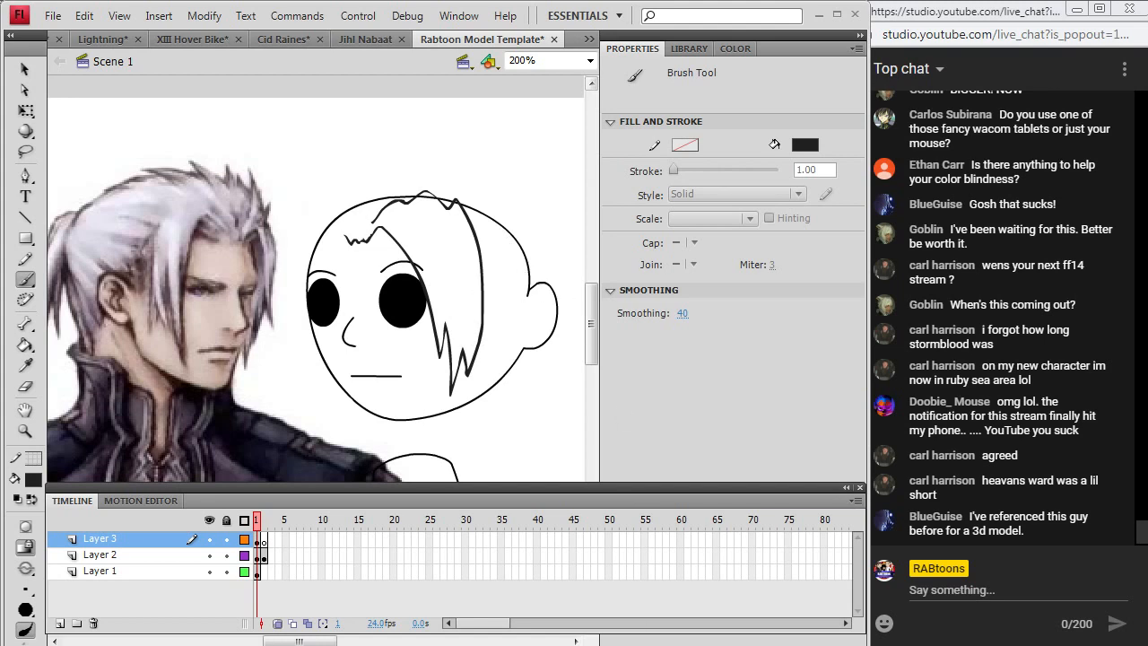
# Check the portrait again and brush the spiky sideburn hair between the long fringe lock and the ear.
pyautogui.hotkey('alt', 'Tab')
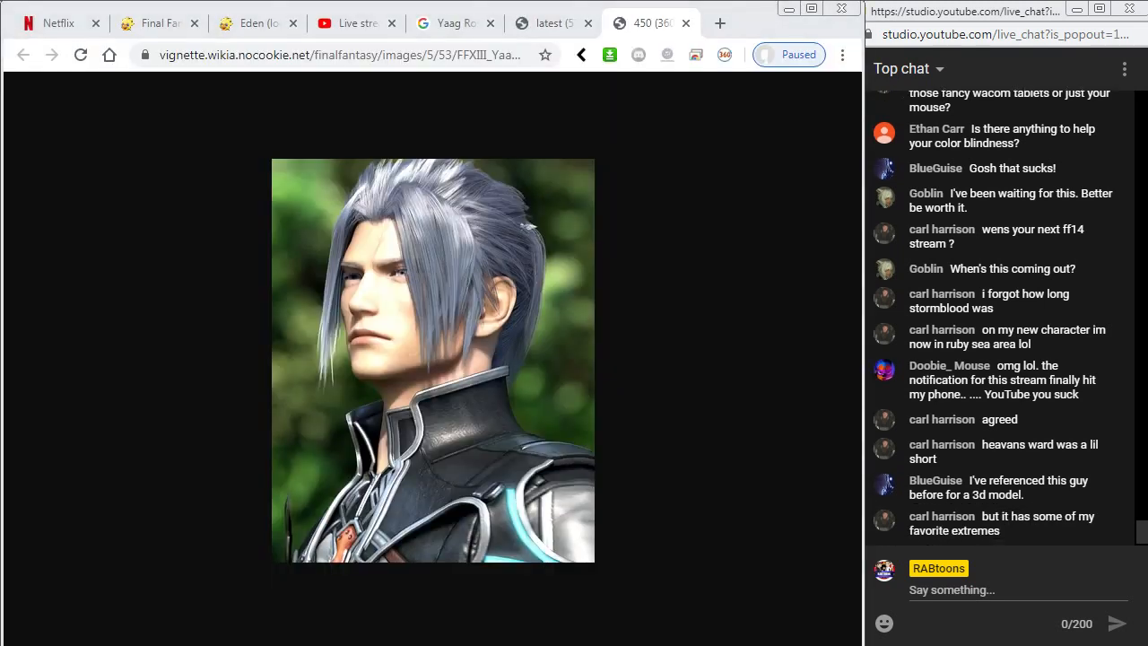
pyautogui.hotkey('alt', 'Tab')
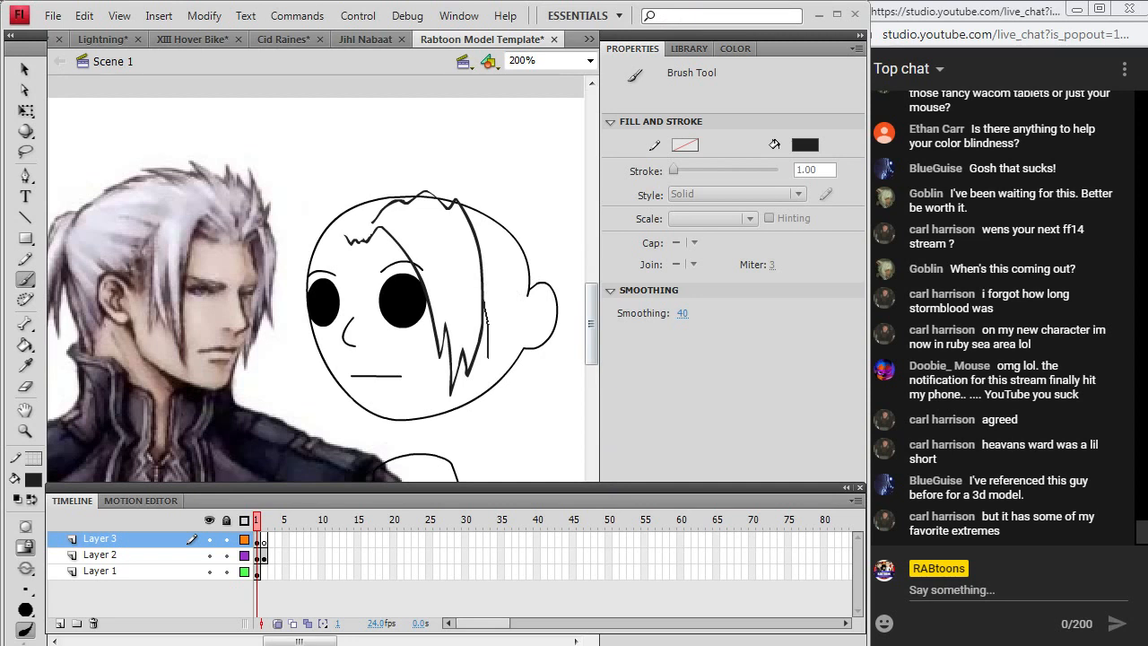
pyautogui.moveTo(527, 311); pyautogui.dragTo(538, 313)
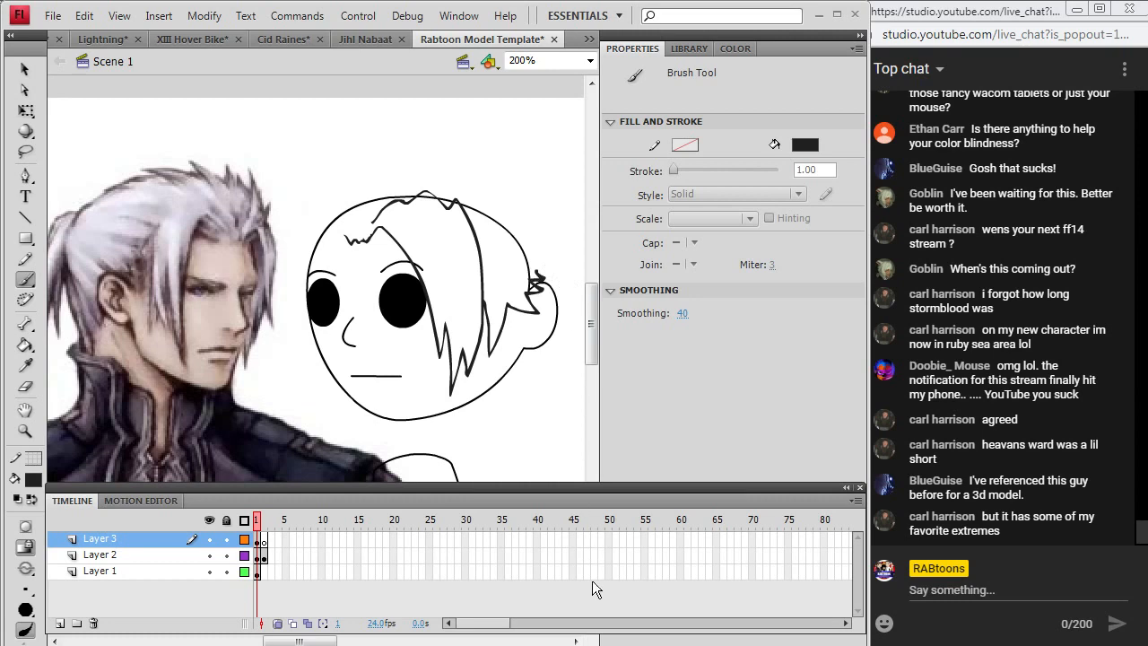
# Compare with the portrait and extend the zigzag forehead hairline toward the far side of the face.
pyautogui.hotkey('alt', 'Tab')
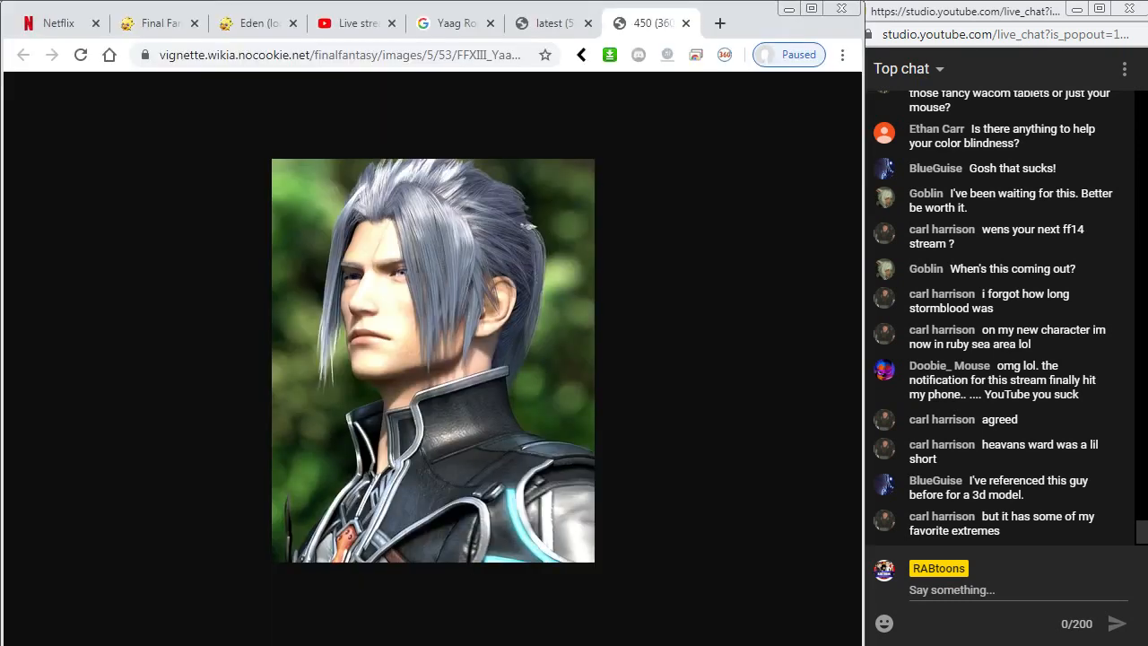
pyautogui.hotkey('alt', 'Tab')
pyautogui.hotkey('alt', 'Tab')
pyautogui.hotkey('alt', 'Tab')
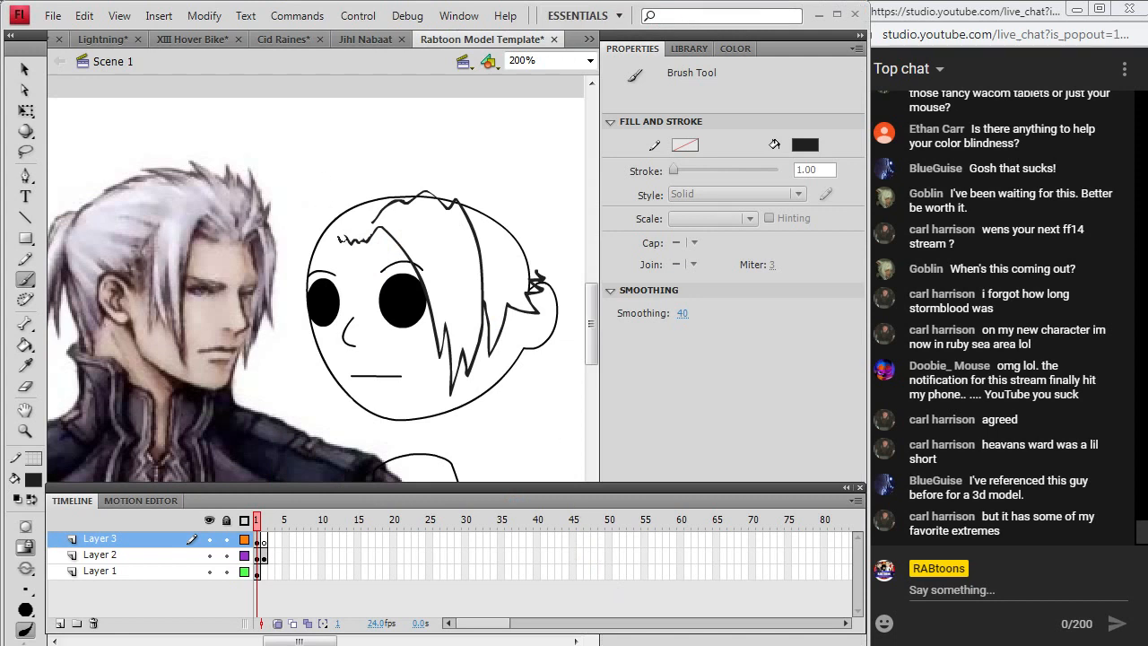
# Undo the last brush stroke and paint the narrow jagged lock along the far edge of the face, closing it at the top.
pyautogui.hotkey('ctrl', 'z')
pyautogui.click(85, 16)
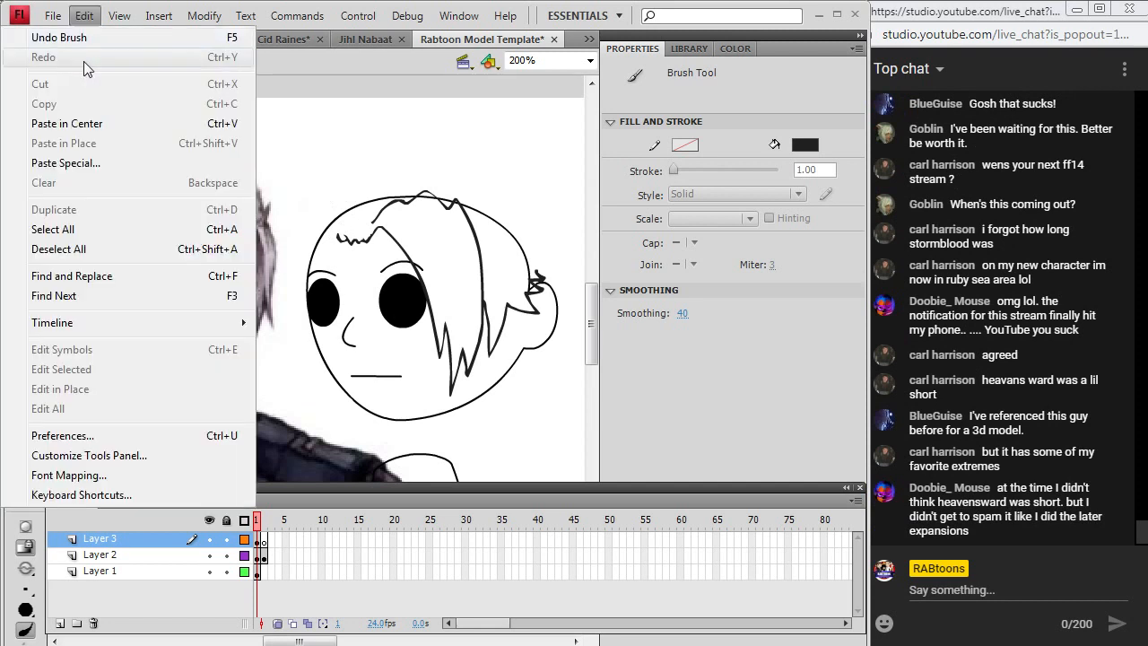
pyautogui.click(84, 42)
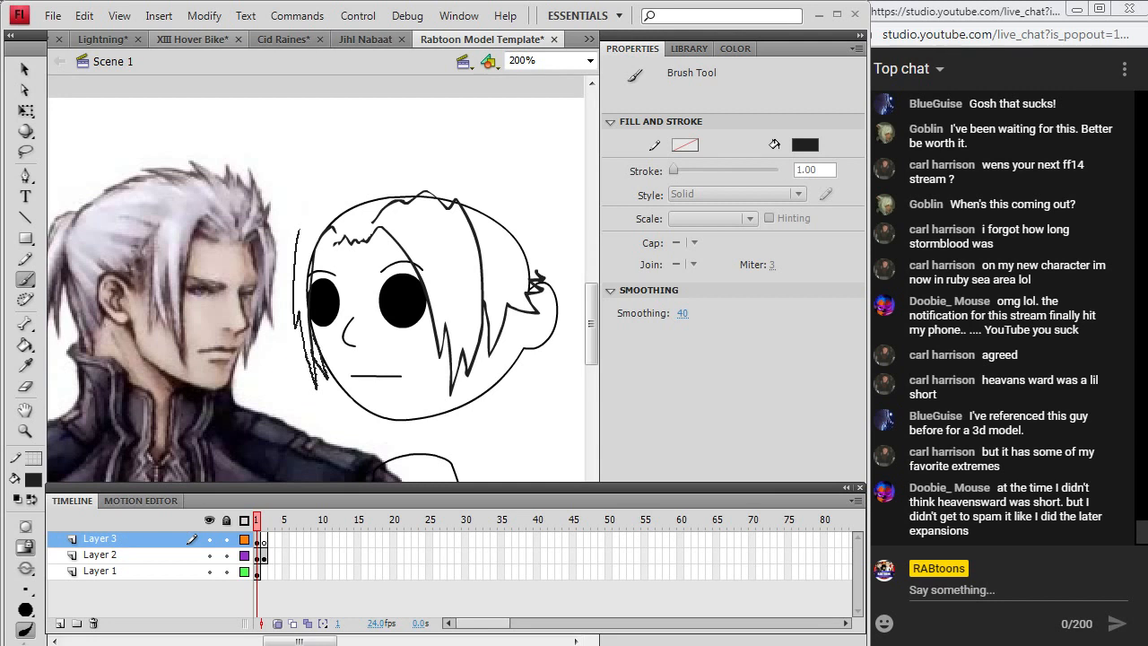
pyautogui.moveTo(315, 387); pyautogui.dragTo(318, 387)
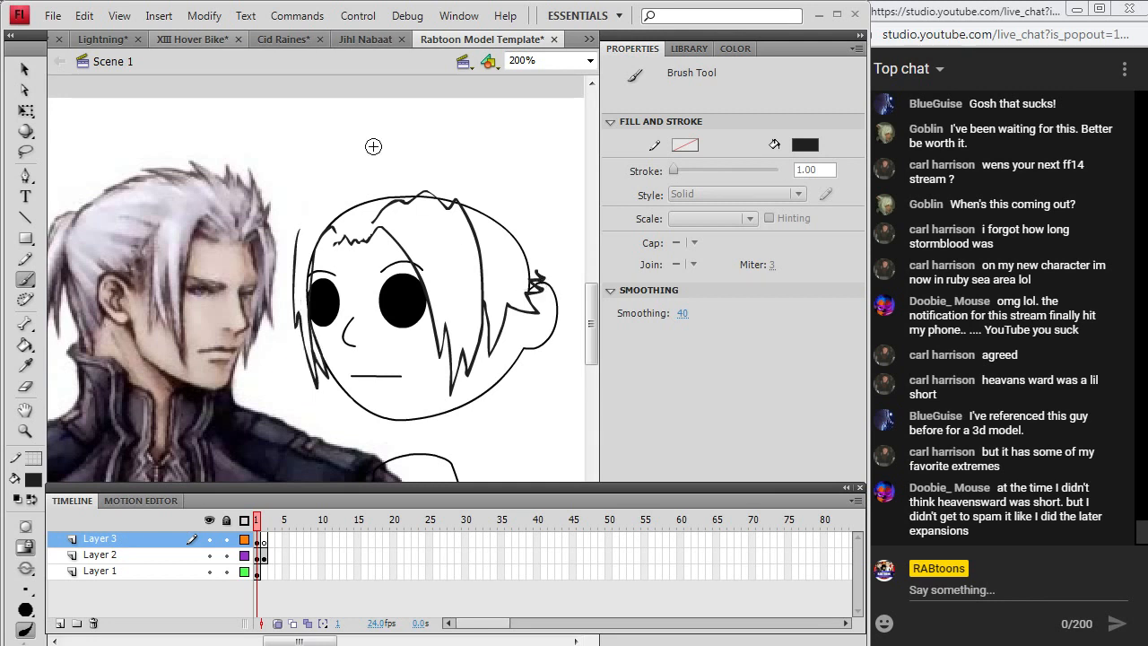
pyautogui.moveTo(295, 237)
pyautogui.mouseDown()
pyautogui.moveTo(302, 219)
pyautogui.moveTo(348, 195)
pyautogui.mouseUp()
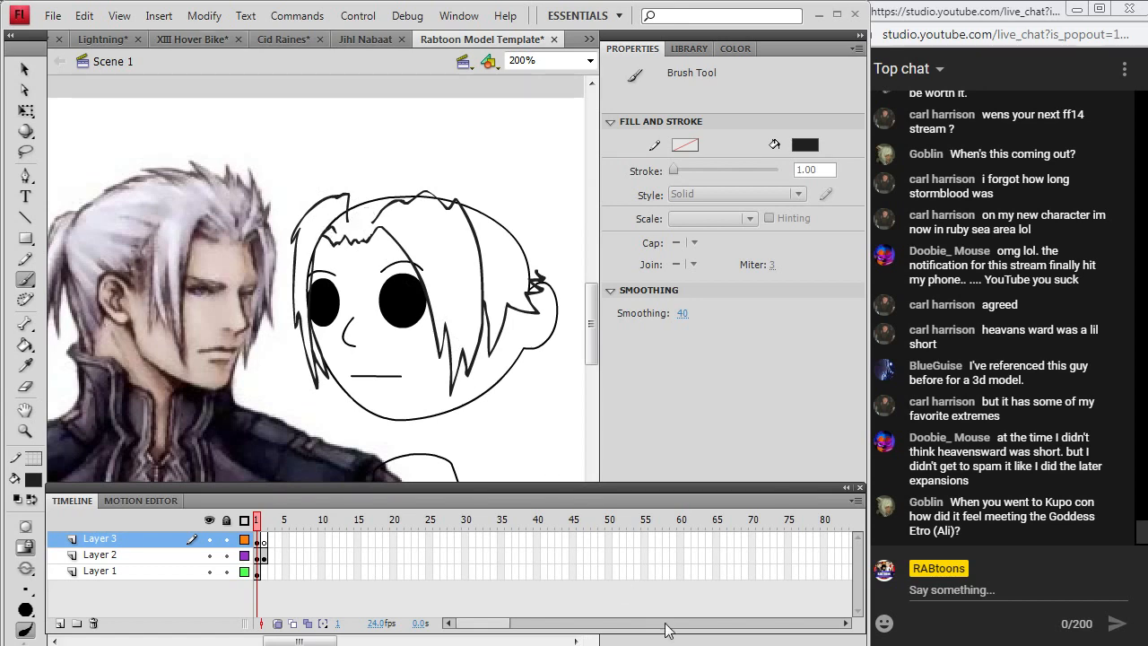
# Using the portrait as reference, brush the spiky outline over the crown to the ear and the ponytail hanging behind it.
pyautogui.hotkey('alt', 'Tab')
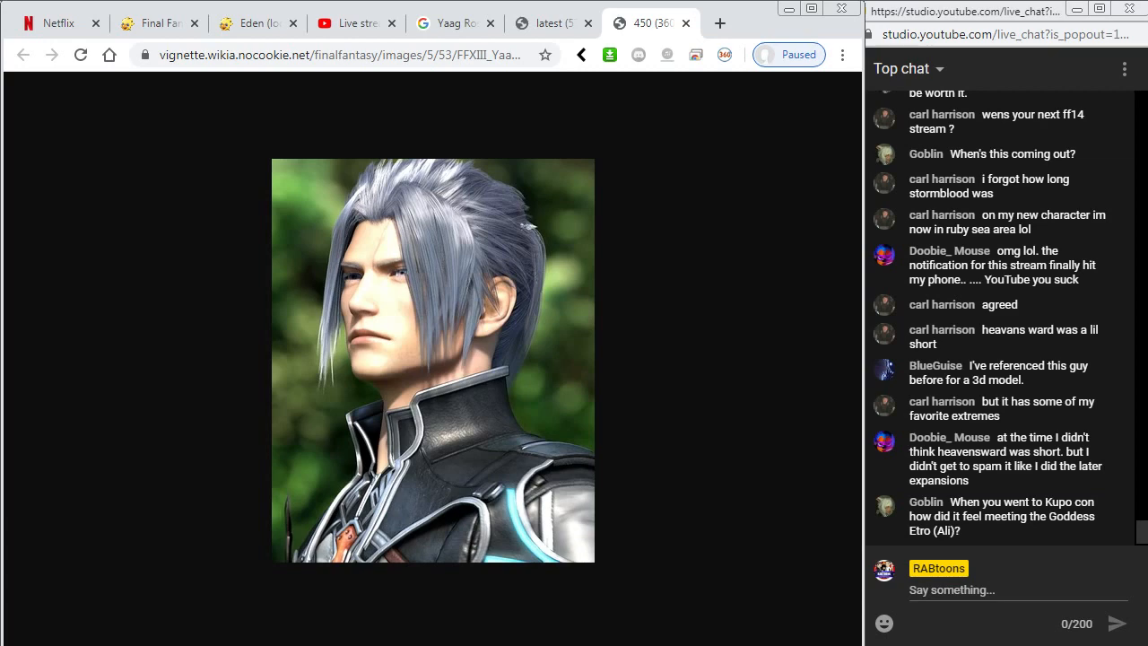
pyautogui.hotkey('alt', 'Tab')
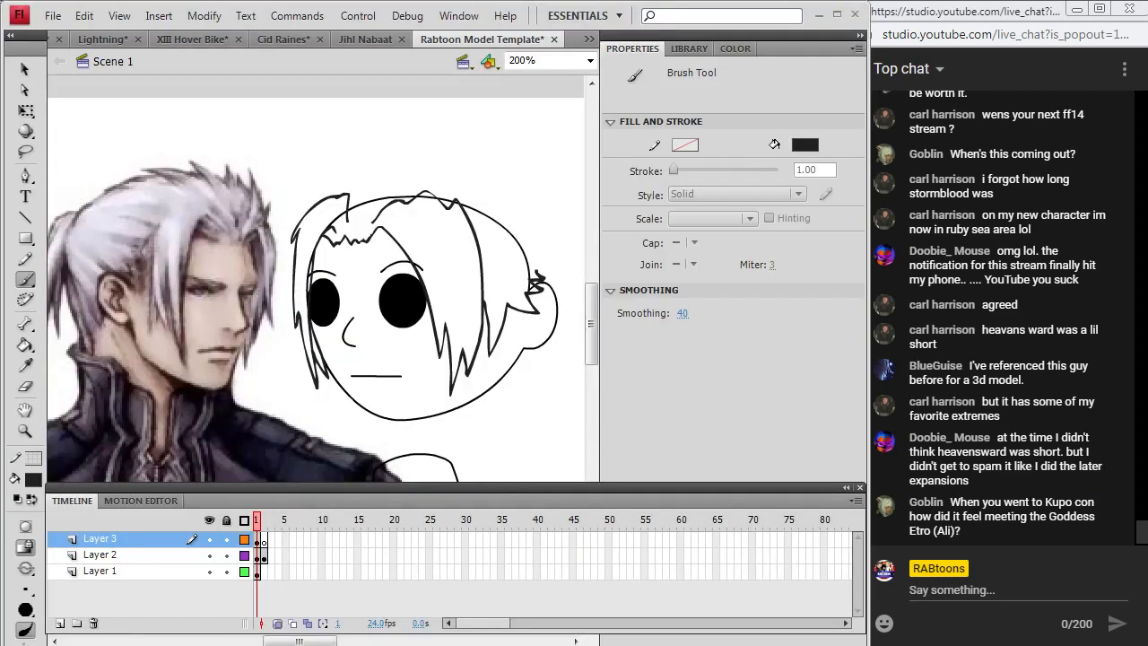
pyautogui.hotkey('alt', 'Tab')
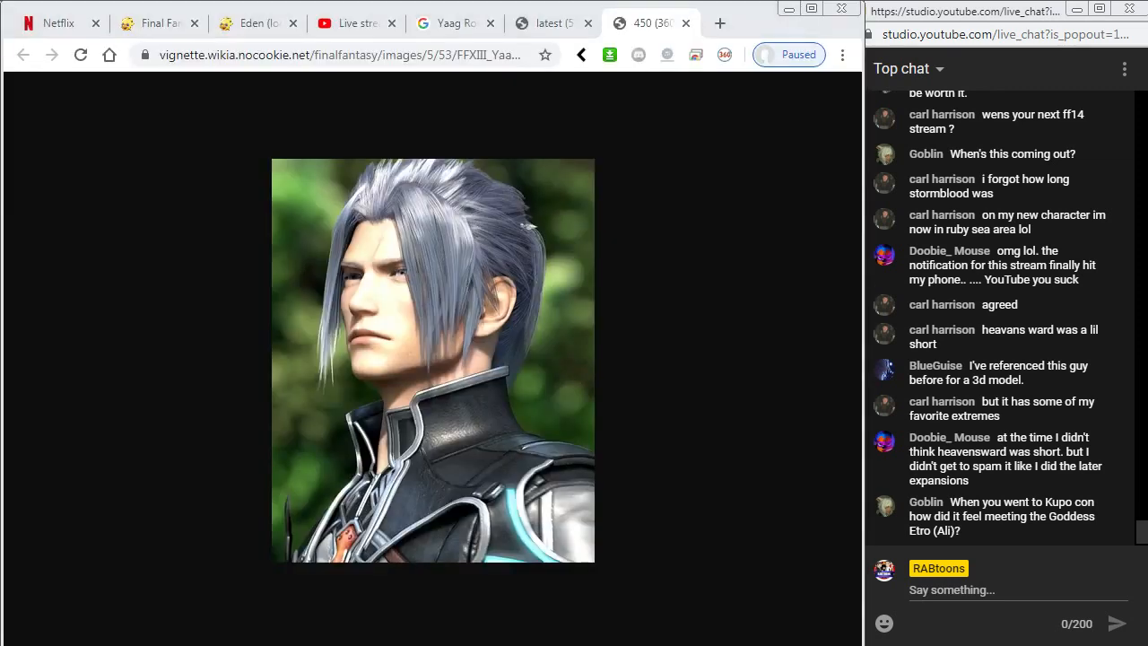
pyautogui.hotkey('alt', 'Tab')
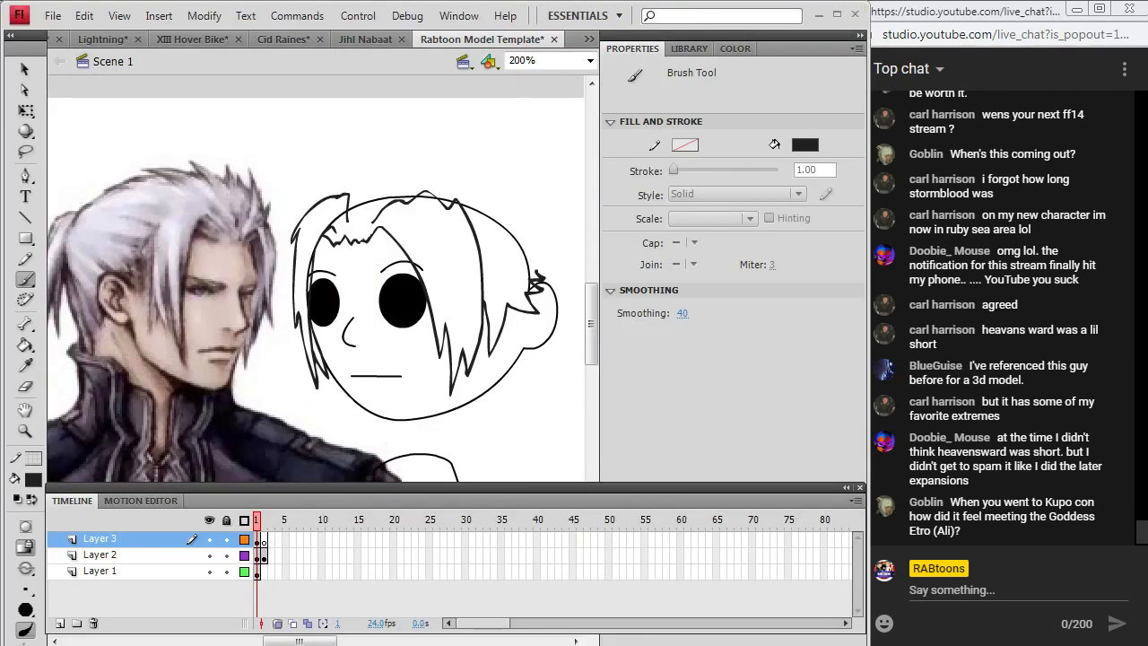
pyautogui.moveTo(403, 167)
pyautogui.mouseDown()
pyautogui.moveTo(463, 153)
pyautogui.moveTo(445, 168)
pyautogui.moveTo(482, 166)
pyautogui.mouseUp()
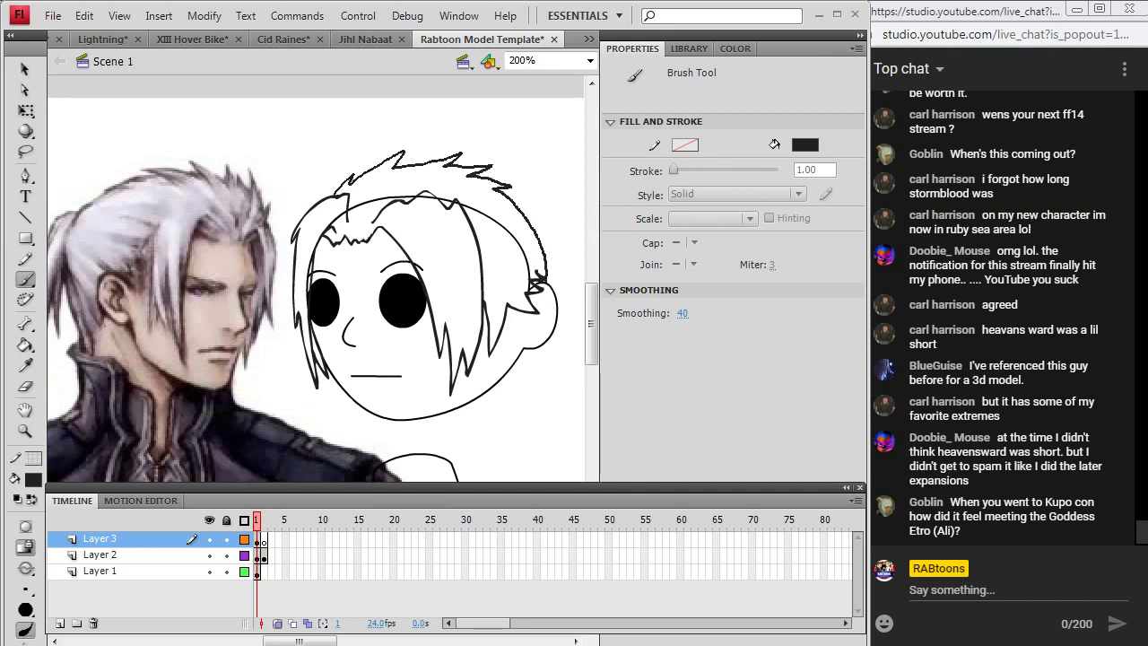
pyautogui.moveTo(544, 280); pyautogui.dragTo(547, 282)
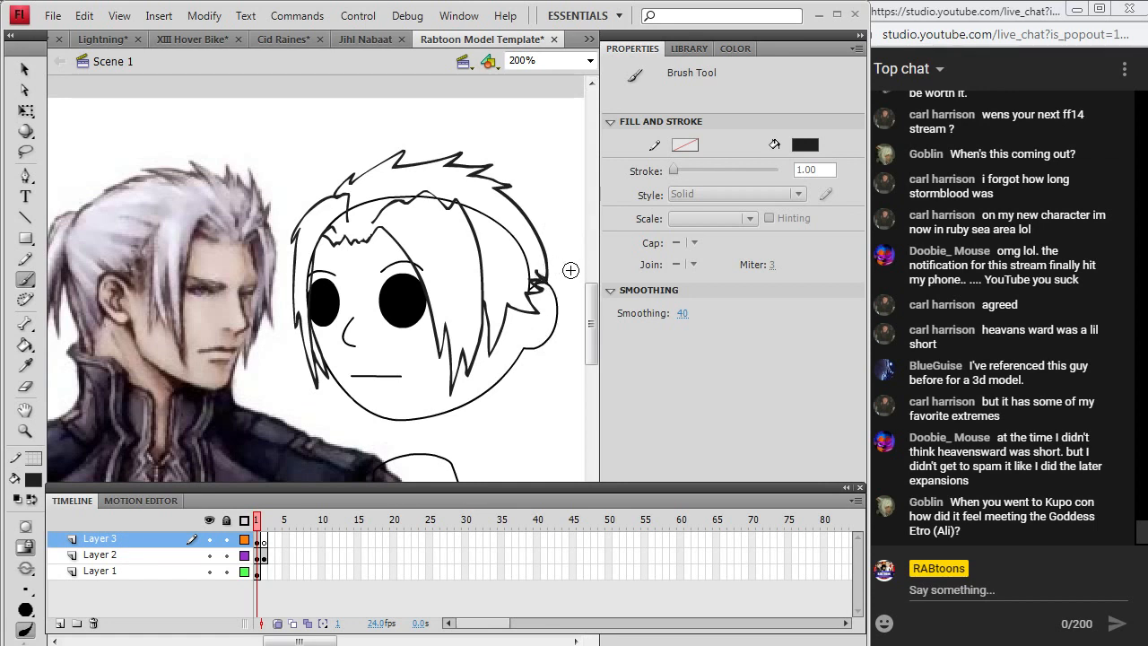
pyautogui.moveTo(541, 208)
pyautogui.mouseDown()
pyautogui.moveTo(563, 229)
pyautogui.moveTo(575, 274)
pyautogui.moveTo(578, 368)
pyautogui.moveTo(550, 397)
pyautogui.mouseUp()
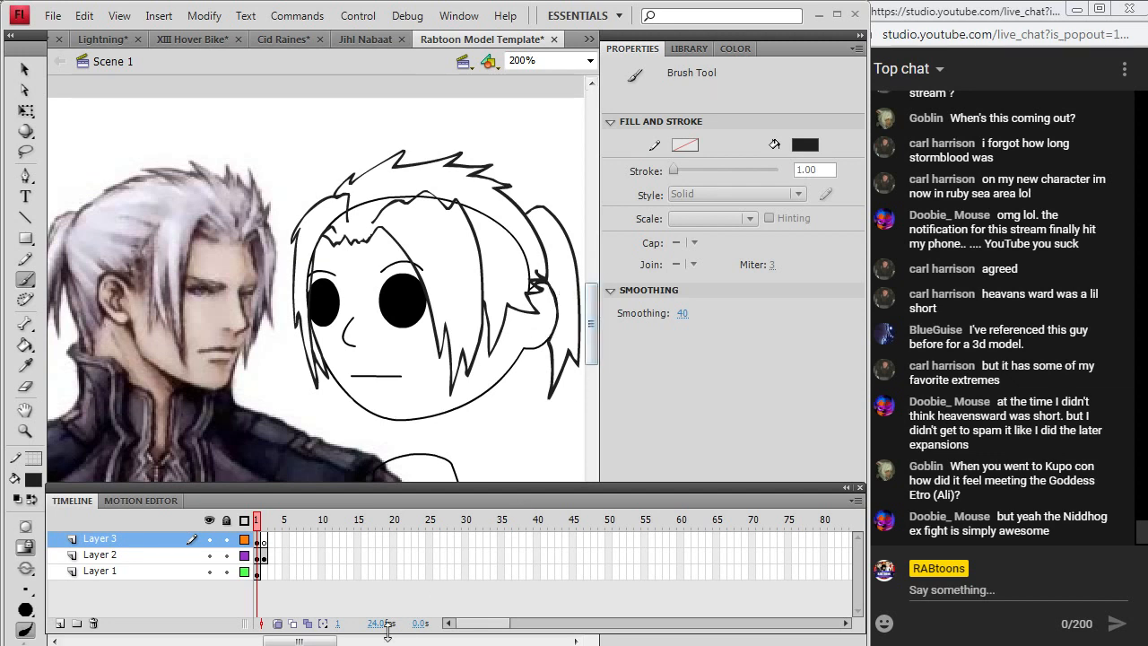
pyautogui.moveTo(334, 640)
pyautogui.mouseDown()
pyautogui.moveTo(350, 641)
pyautogui.moveTo(339, 641)
pyautogui.mouseUp()
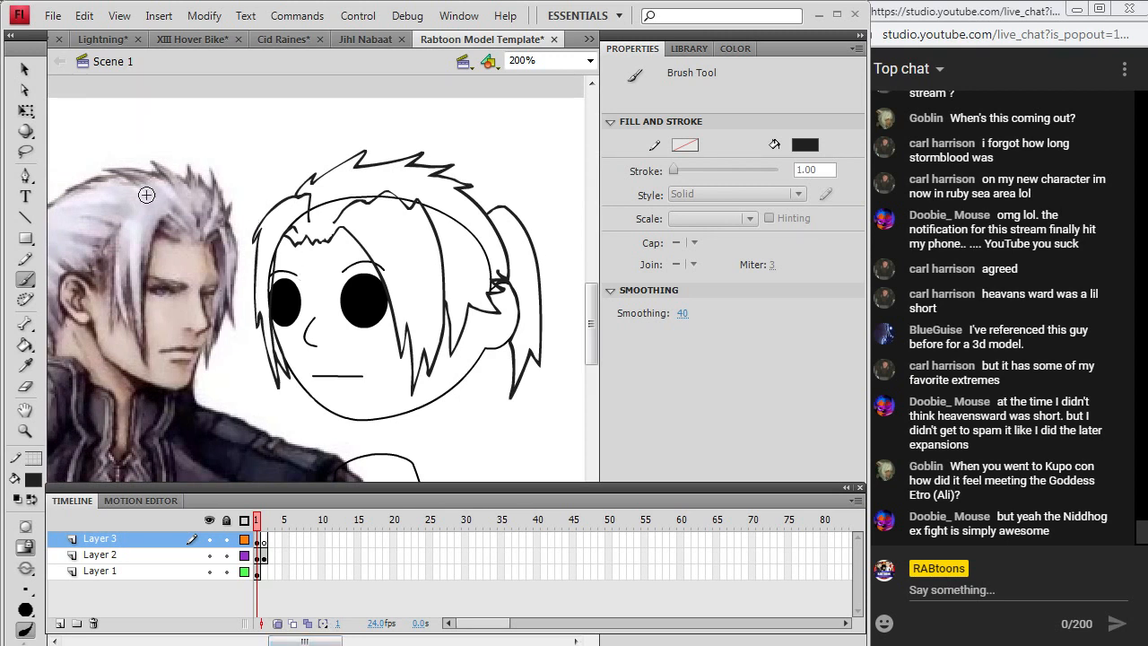
# Save the document as Yaag Rosch in the Games > Final Fantasy > FFXIII folder as a Flash CS4 document.
pyautogui.click(53, 15)
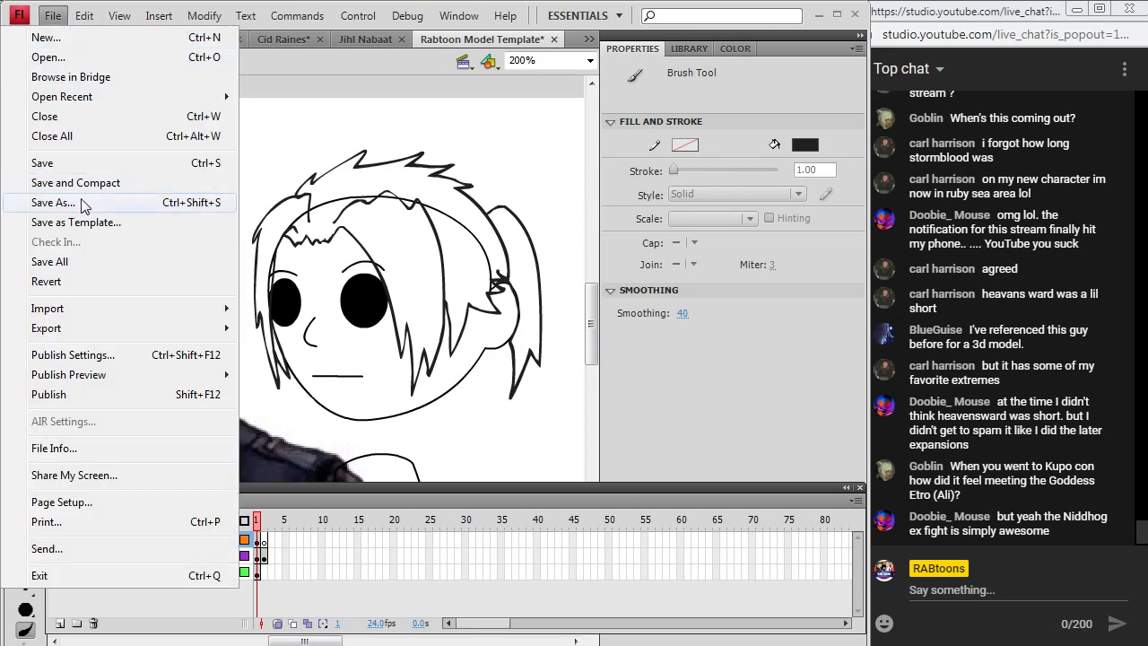
pyautogui.click(80, 199)
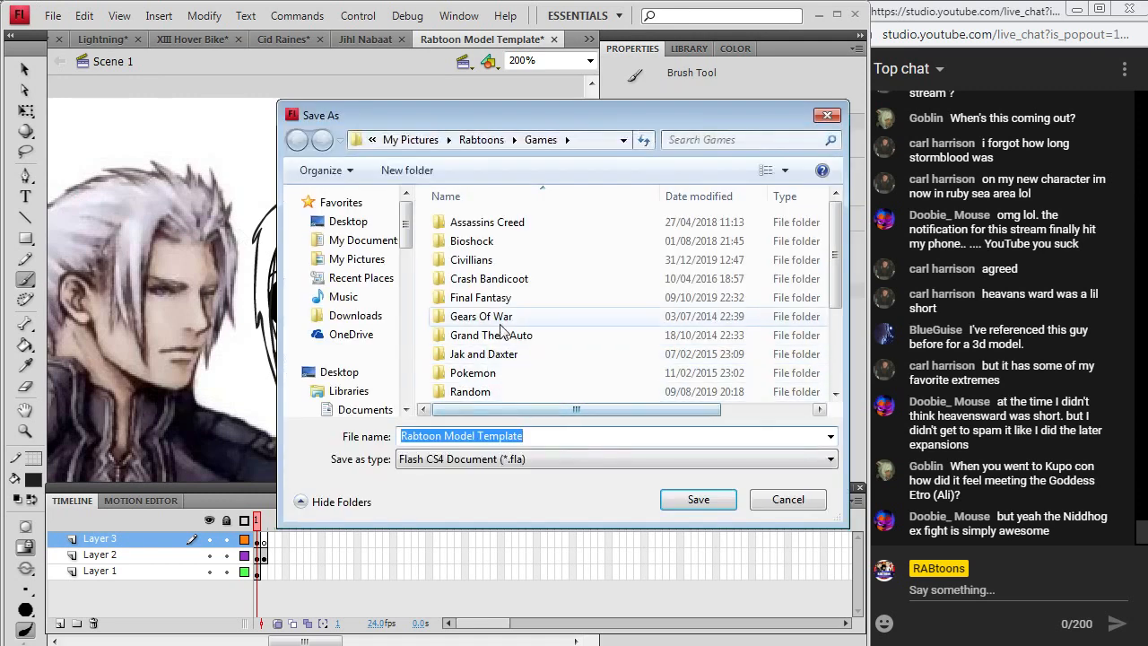
pyautogui.doubleClick(481, 316)
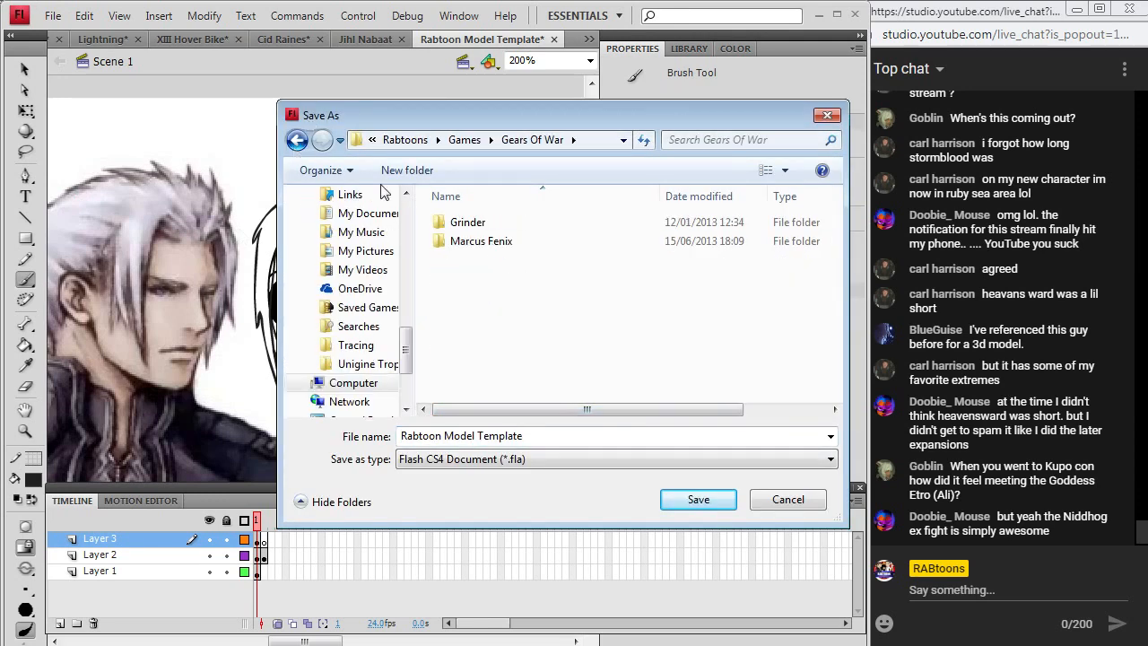
pyautogui.click(297, 140)
pyautogui.doubleClick(481, 297)
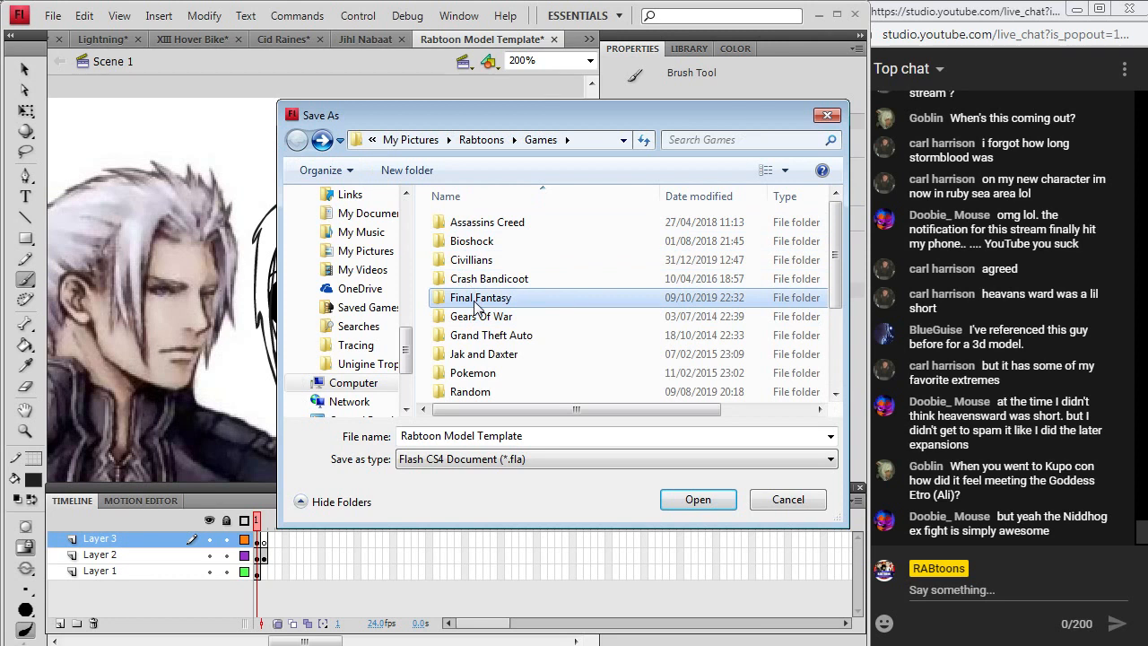
pyautogui.scroll(-3, 531, 366)
pyautogui.doubleClick(493, 363)
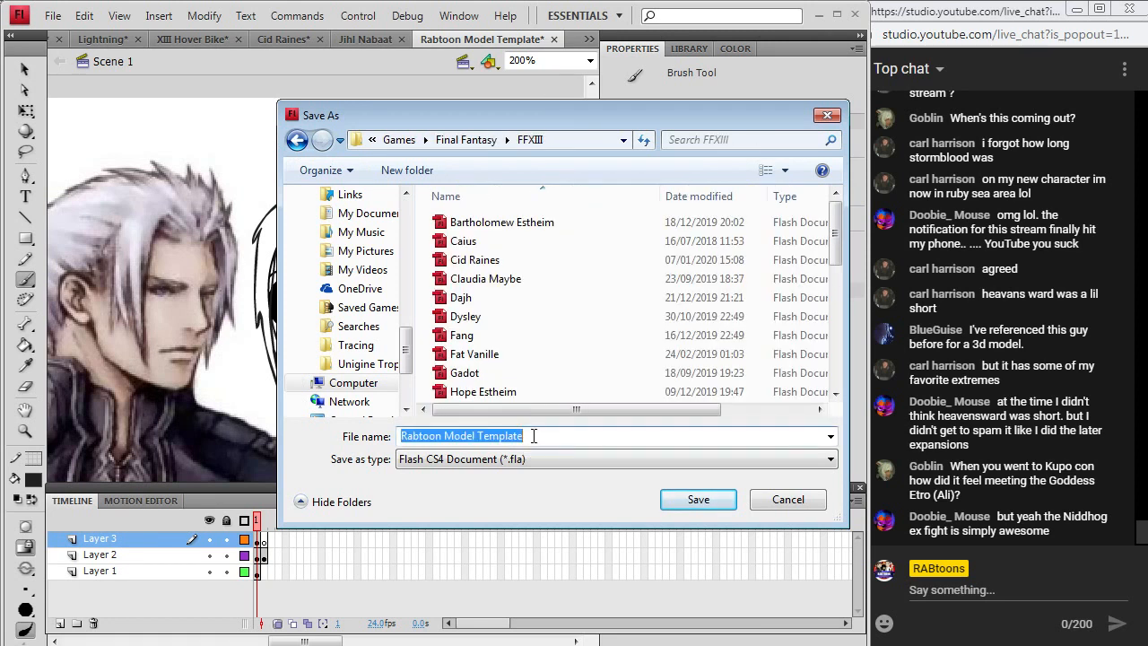
pyautogui.write('Yaag')
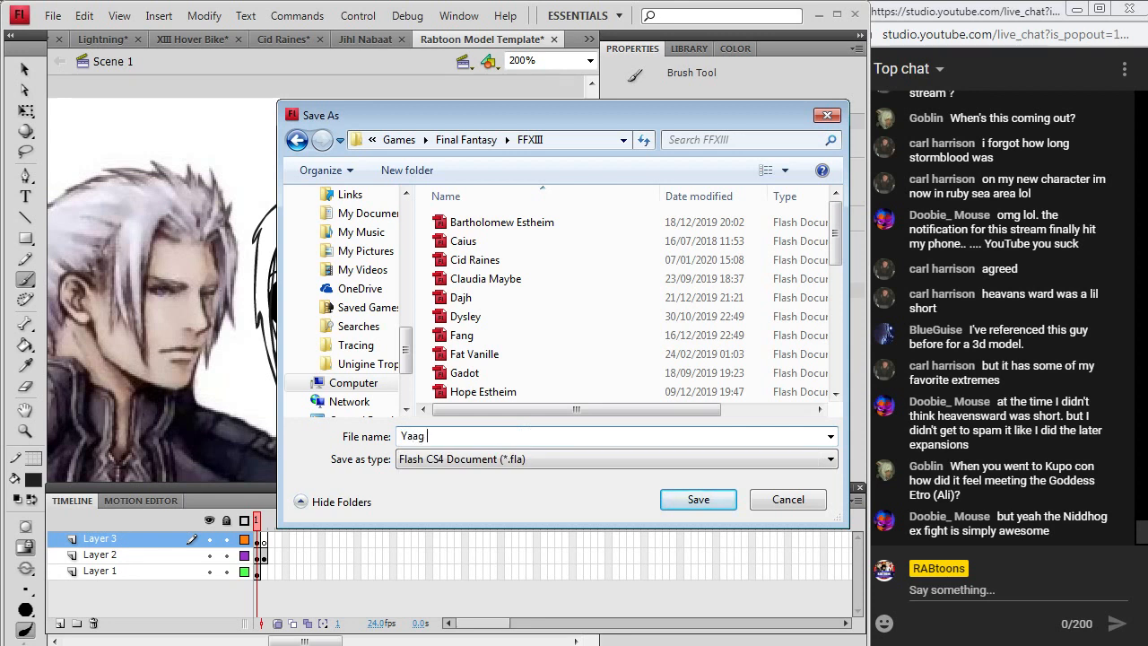
pyautogui.write(' Roschg')
pyautogui.click(698, 499)
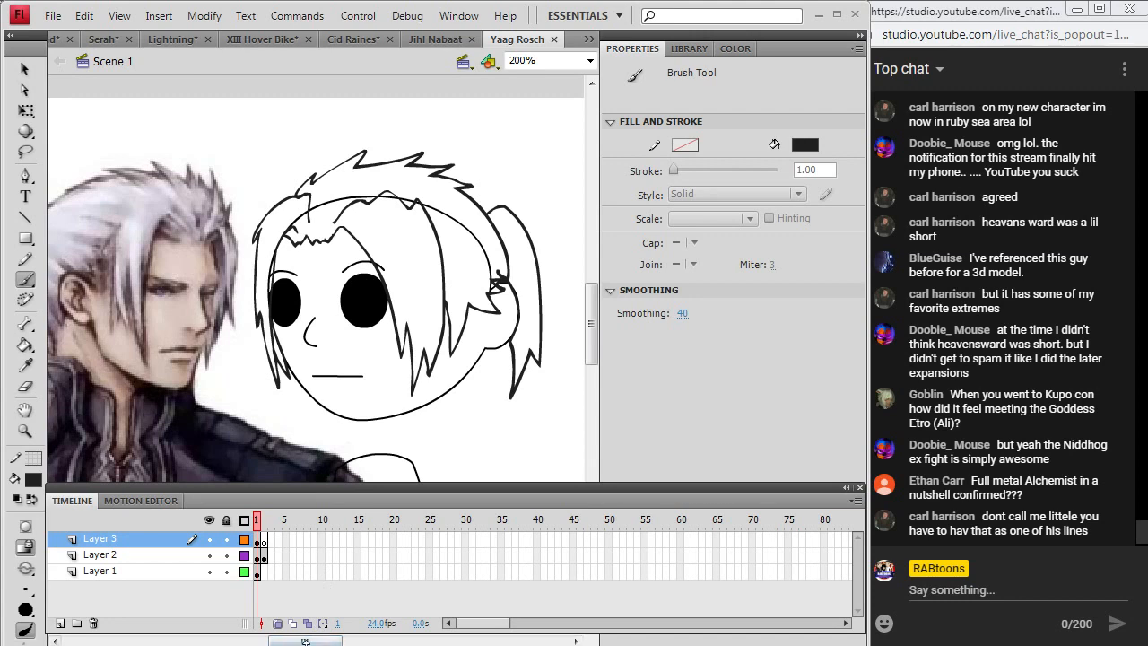
# On Layer 3, brush short strand lines into the swept-back hair beside the ponytail and add a small mark below the mouth.
pyautogui.moveTo(309, 642)
pyautogui.mouseDown()
pyautogui.moveTo(294, 642)
pyautogui.moveTo(304, 642)
pyautogui.mouseUp()
pyautogui.scroll(-5, 387, 395)
pyautogui.scroll(-2, 386, 395)
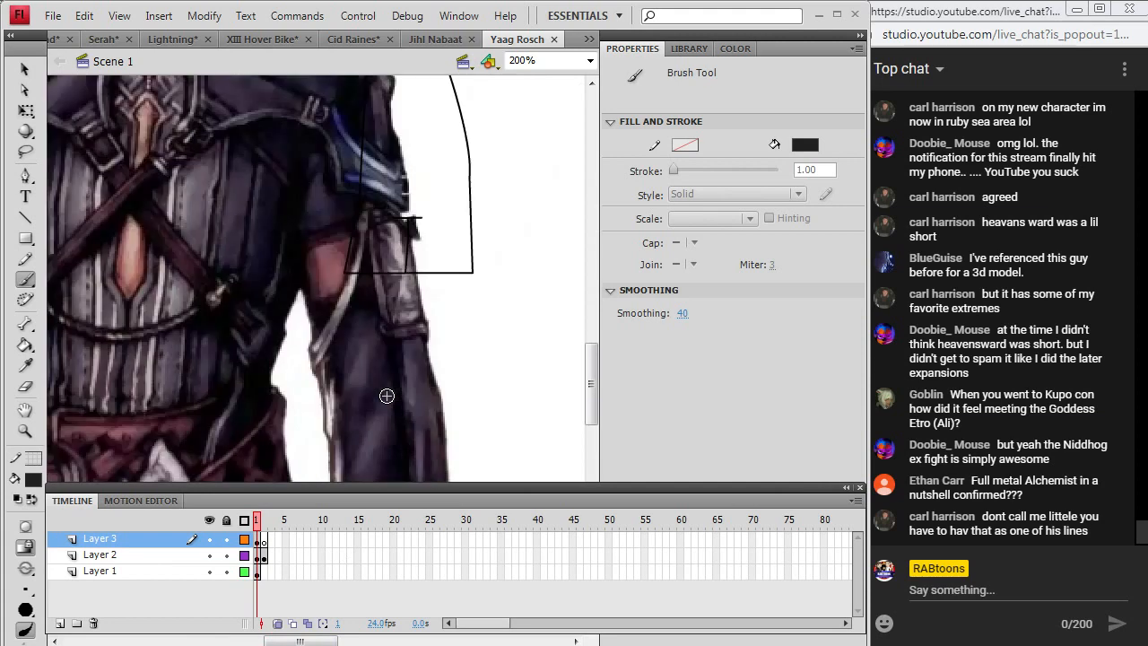
pyautogui.scroll(8, 391, 395)
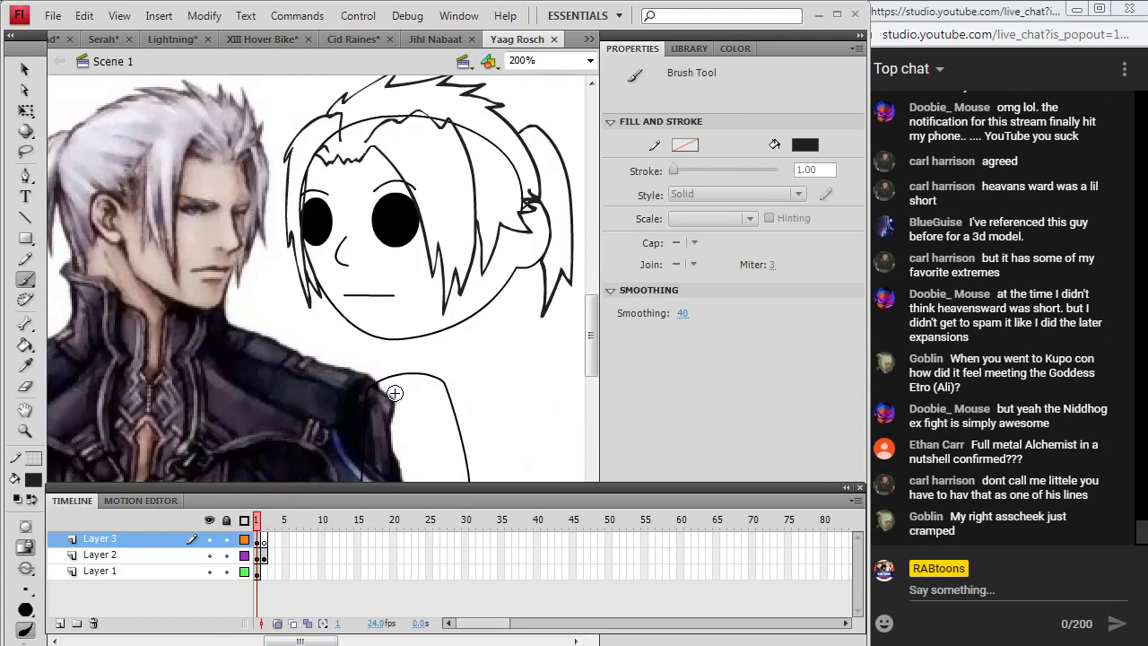
pyautogui.click(260, 539)
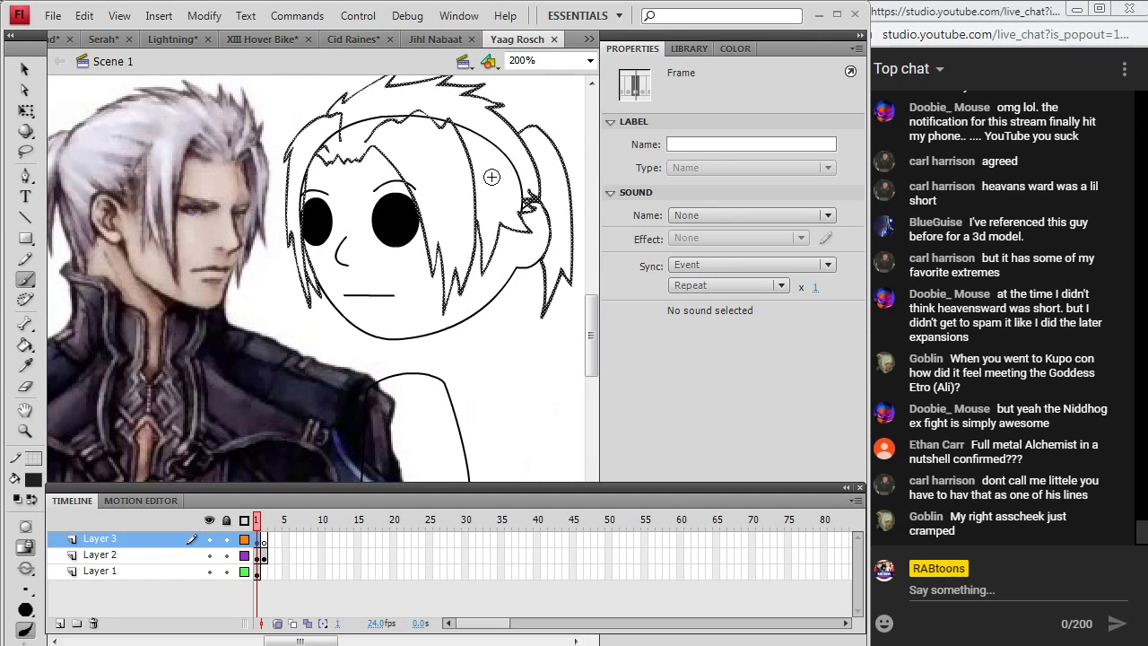
pyautogui.moveTo(489, 177); pyautogui.dragTo(509, 178)
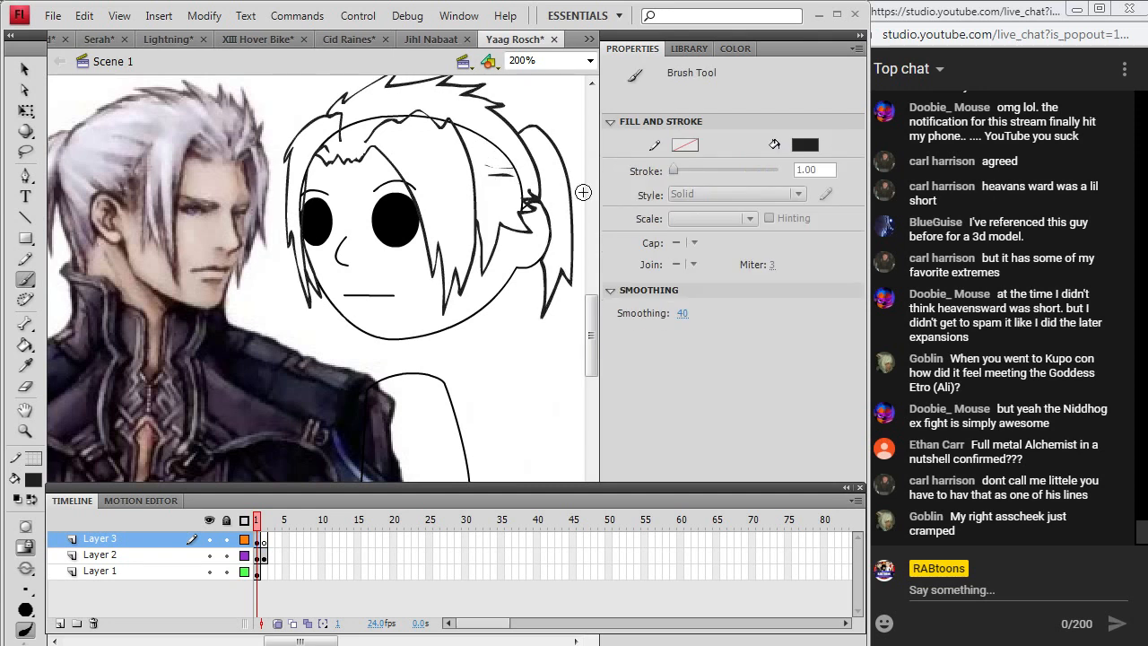
pyautogui.hotkey('ctrl', 'z')
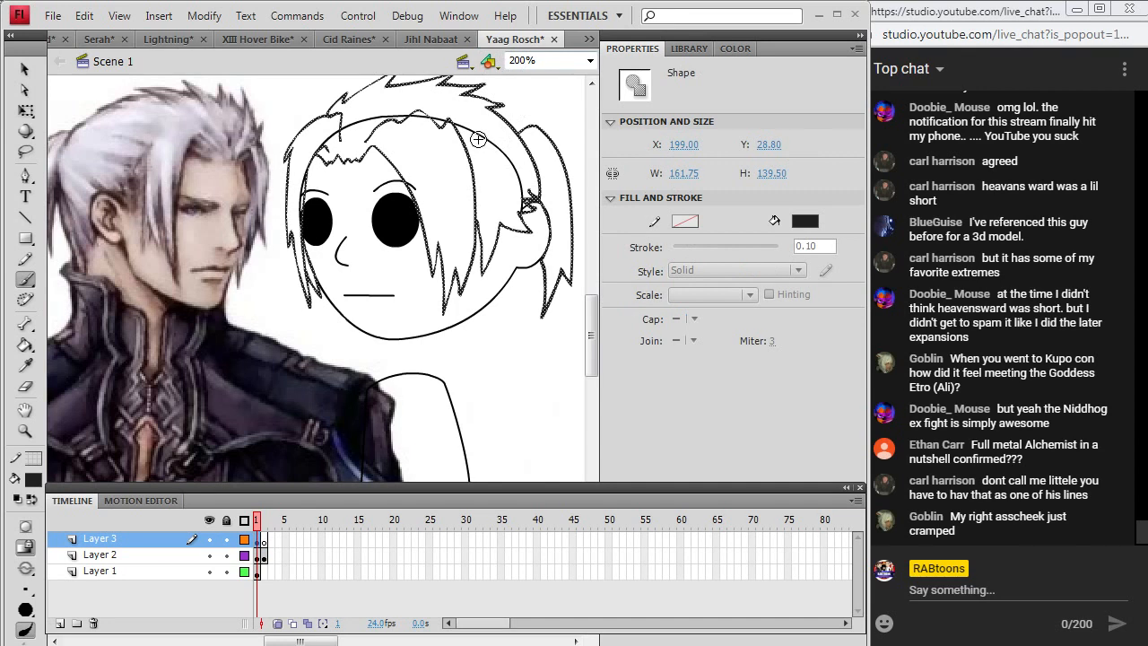
pyautogui.press('Escape')
pyautogui.moveTo(489, 151); pyautogui.dragTo(517, 163)
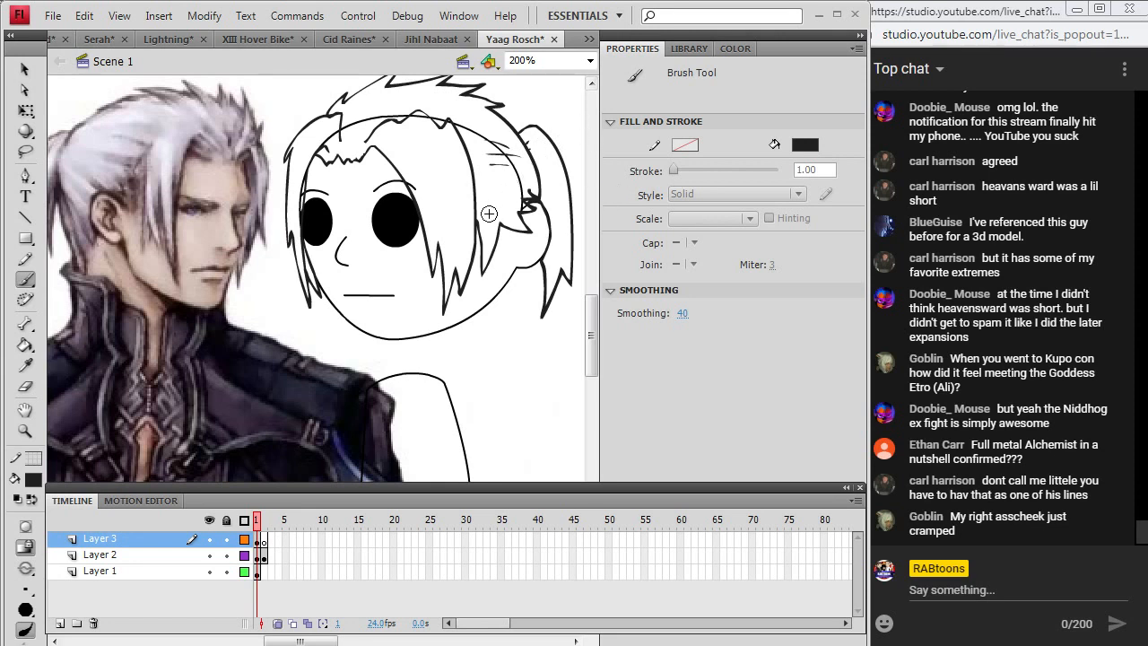
pyautogui.moveTo(592, 309); pyautogui.dragTo(596, 353)
pyautogui.click(365, 252)
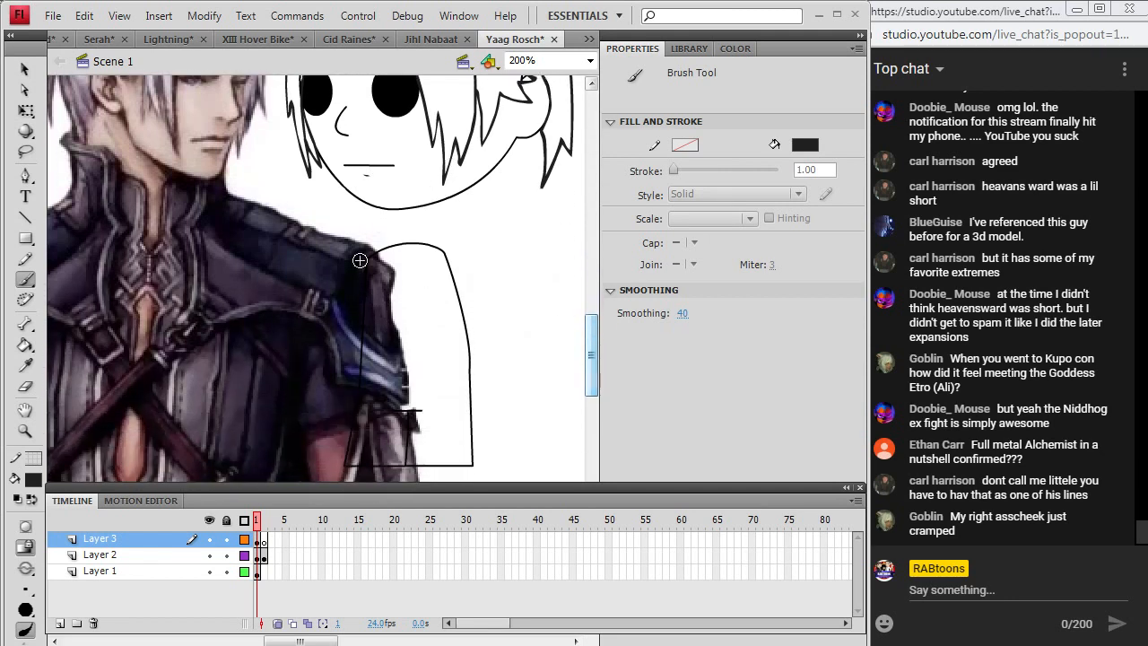
# Bring up the full-body artwork in the browser and move the reference bitmap clear of the torso template.
pyautogui.click(25, 69)
pyautogui.moveTo(176, 392); pyautogui.dragTo(148, 397)
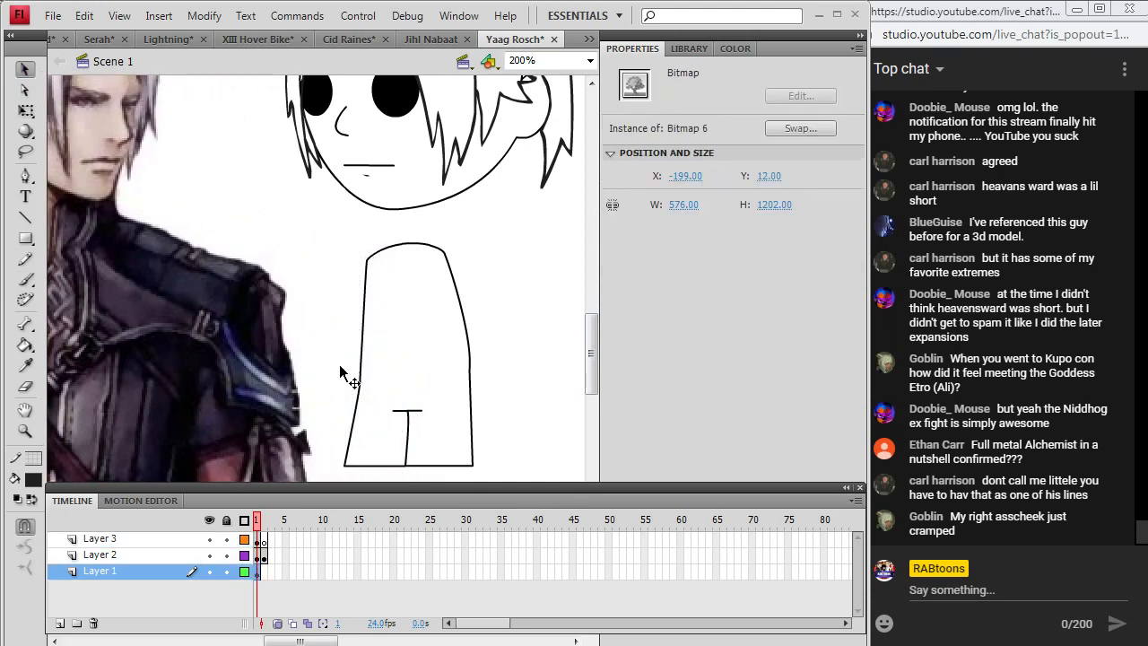
pyautogui.hotkey('alt', 'Tab')
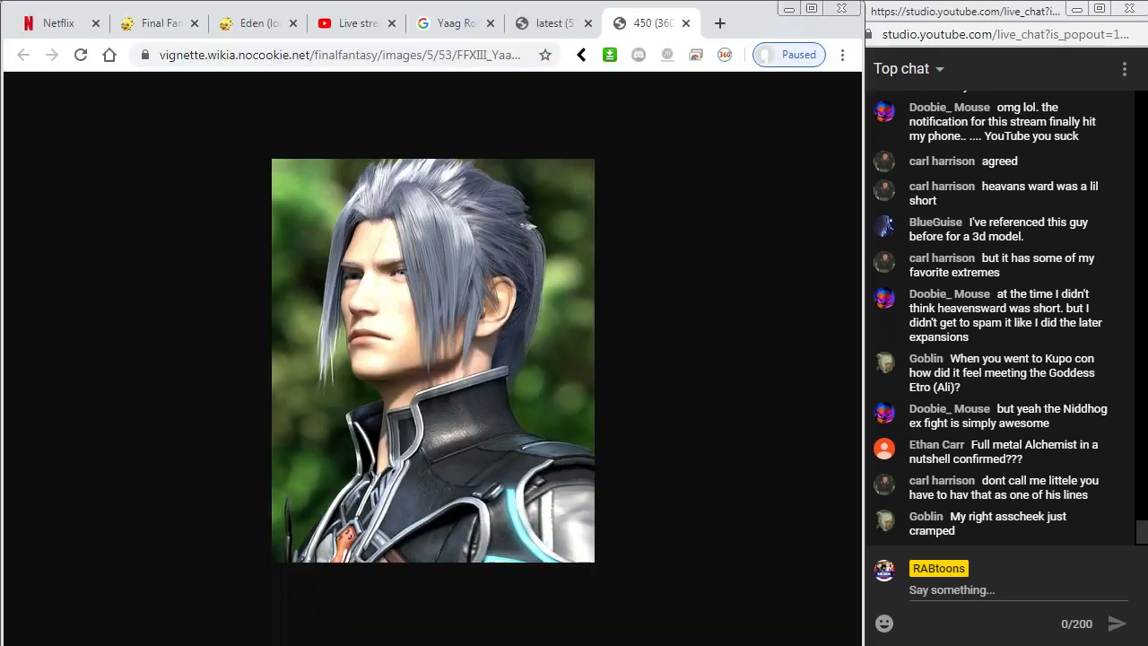
pyautogui.click(547, 24)
pyautogui.hotkey('alt', 'Tab')
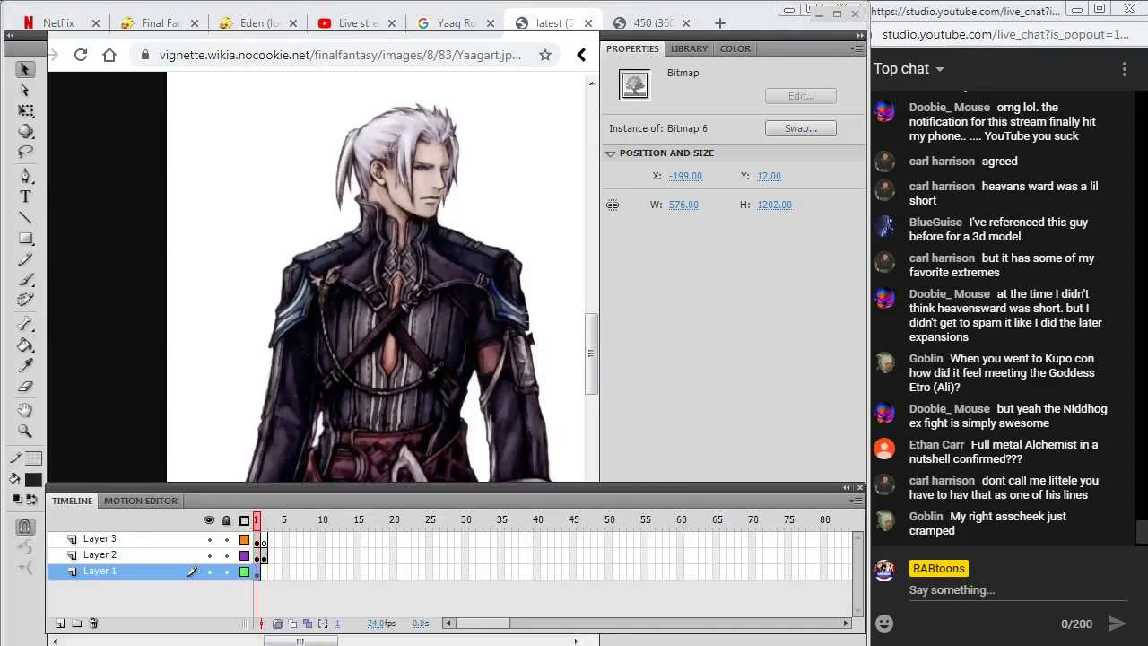
pyautogui.moveTo(224, 324); pyautogui.dragTo(164, 334)
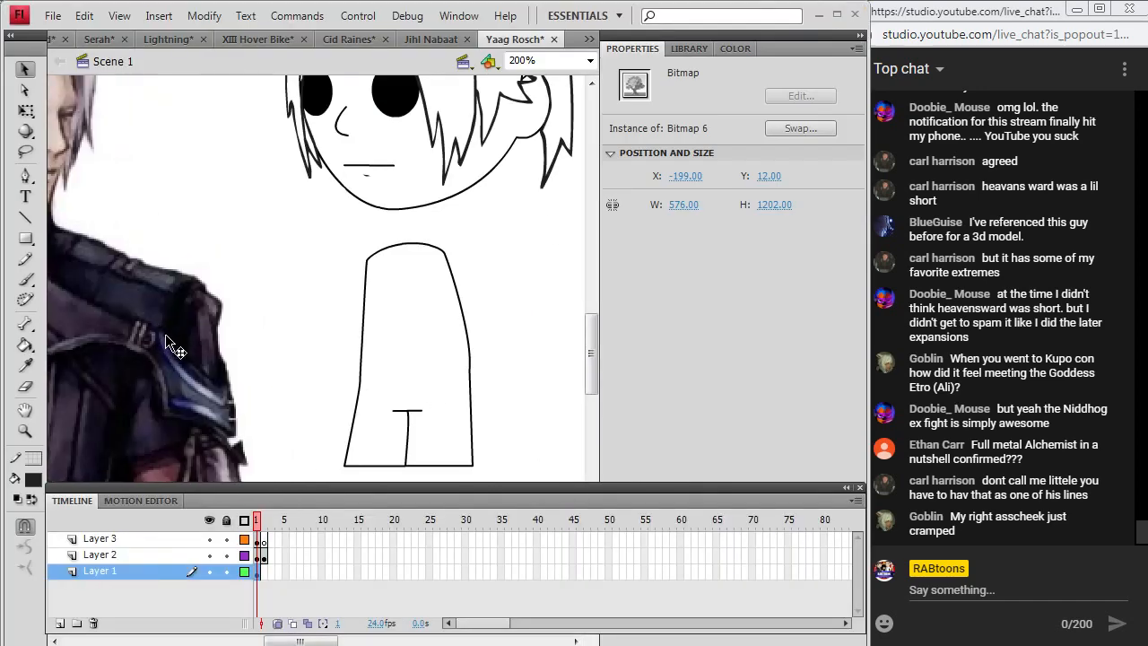
# Insert a new layer above Layer 3 and activate the Brush tool on its first frame.
pyautogui.click(260, 539)
pyautogui.click(159, 15)
pyautogui.moveTo(52, 189)
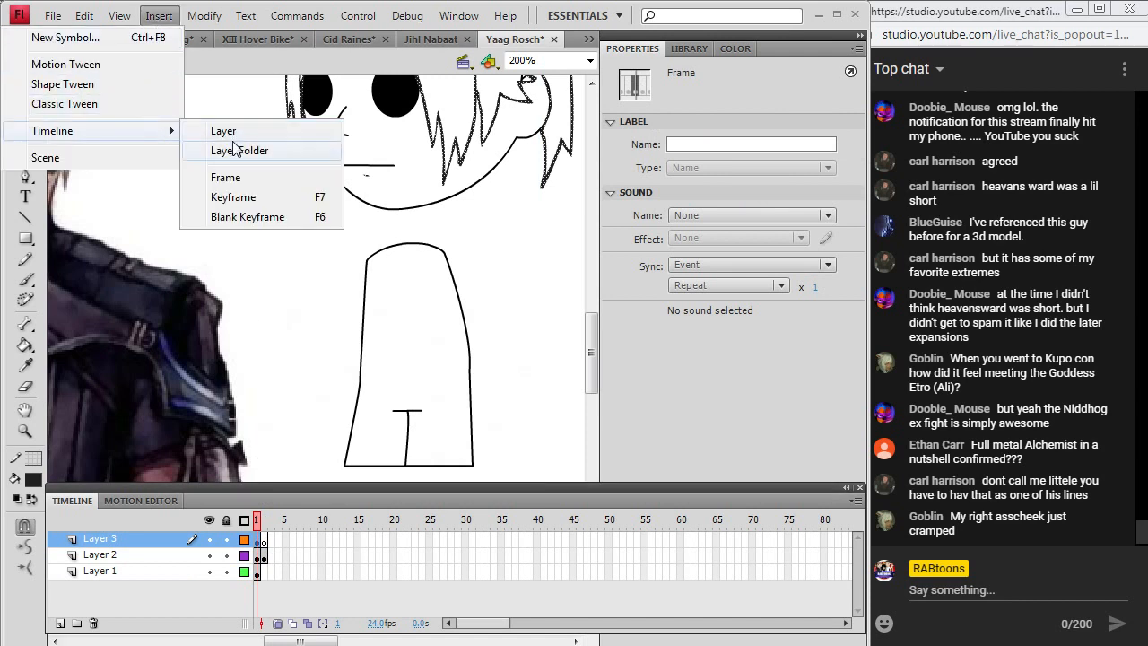
pyautogui.click(223, 126)
pyautogui.click(260, 540)
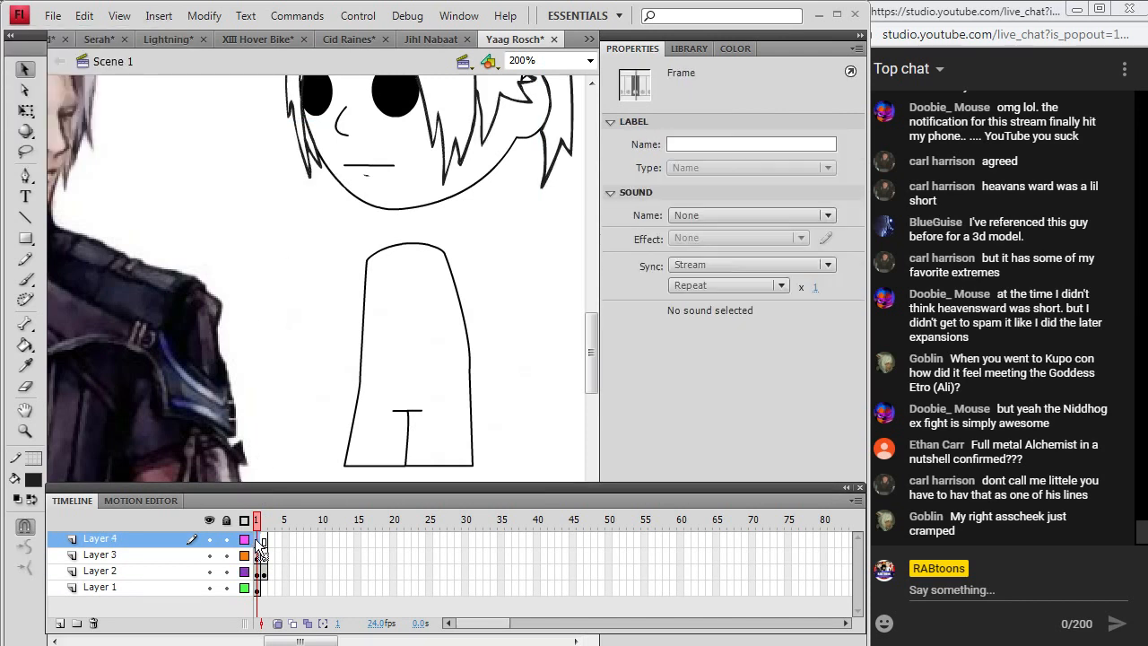
pyautogui.click(27, 279)
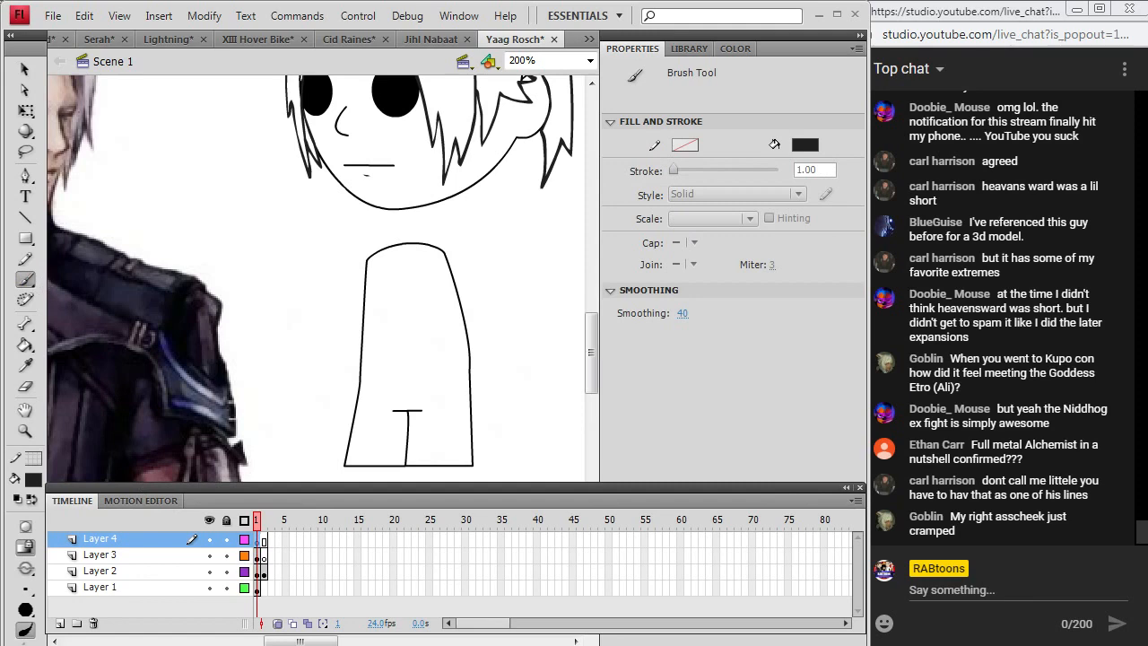
# Check the full-body artwork in the browser and save the Yaag Rosch document.
pyautogui.hotkey('alt', 'Tab')
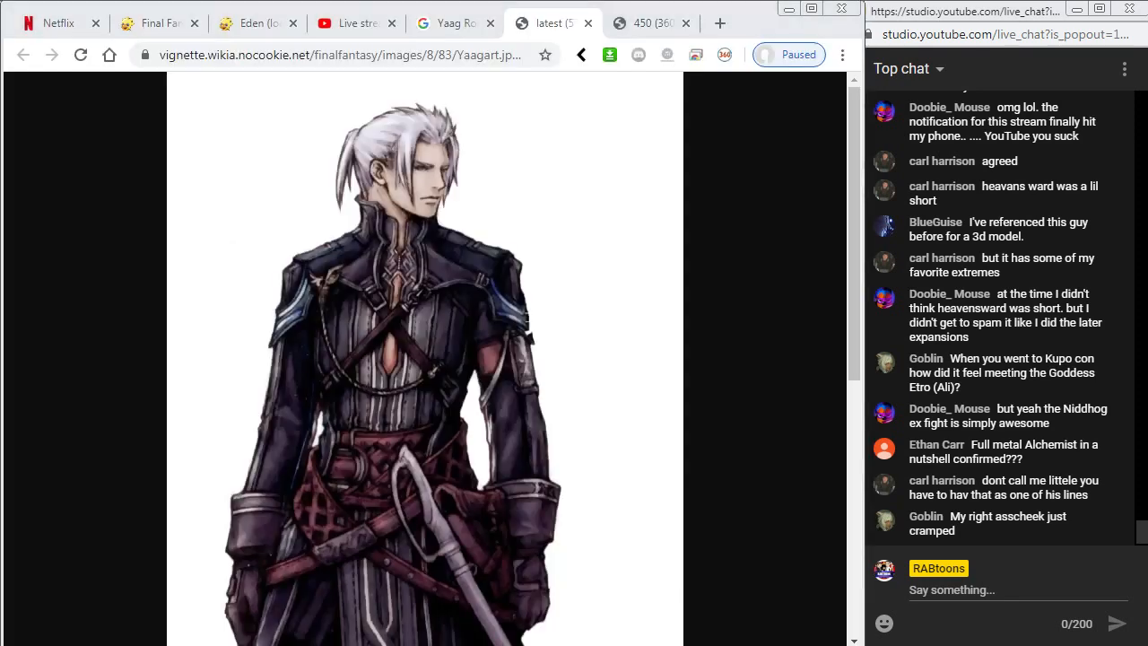
pyautogui.hotkey('alt', 'Tab')
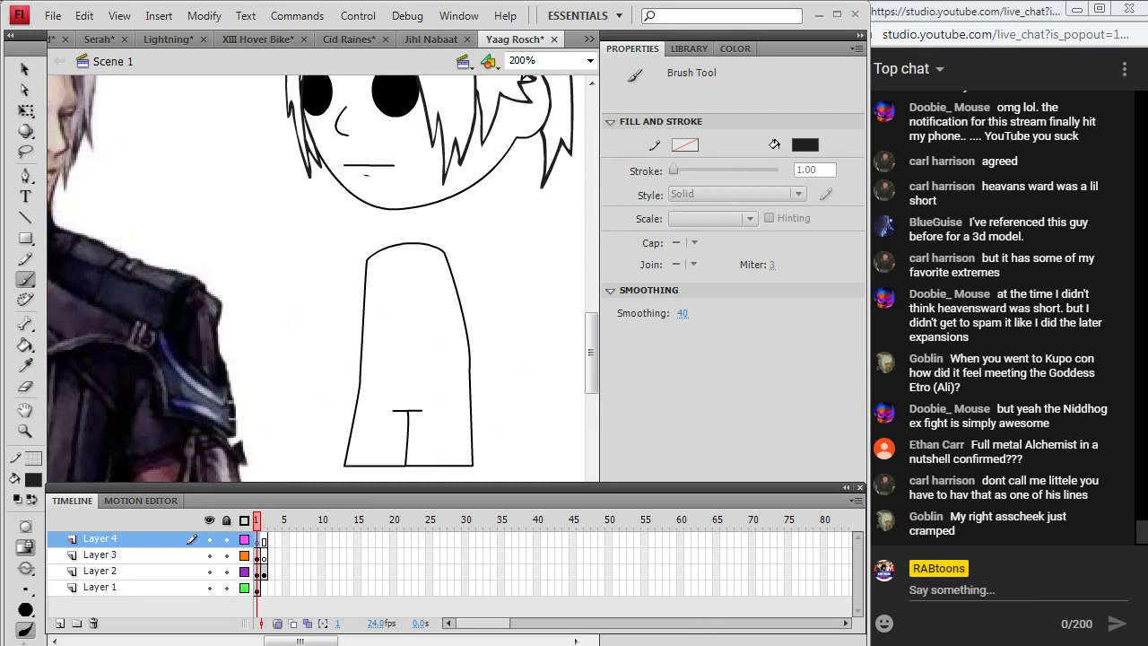
pyautogui.click(55, 16)
pyautogui.hotkey('alt', 'Tab')
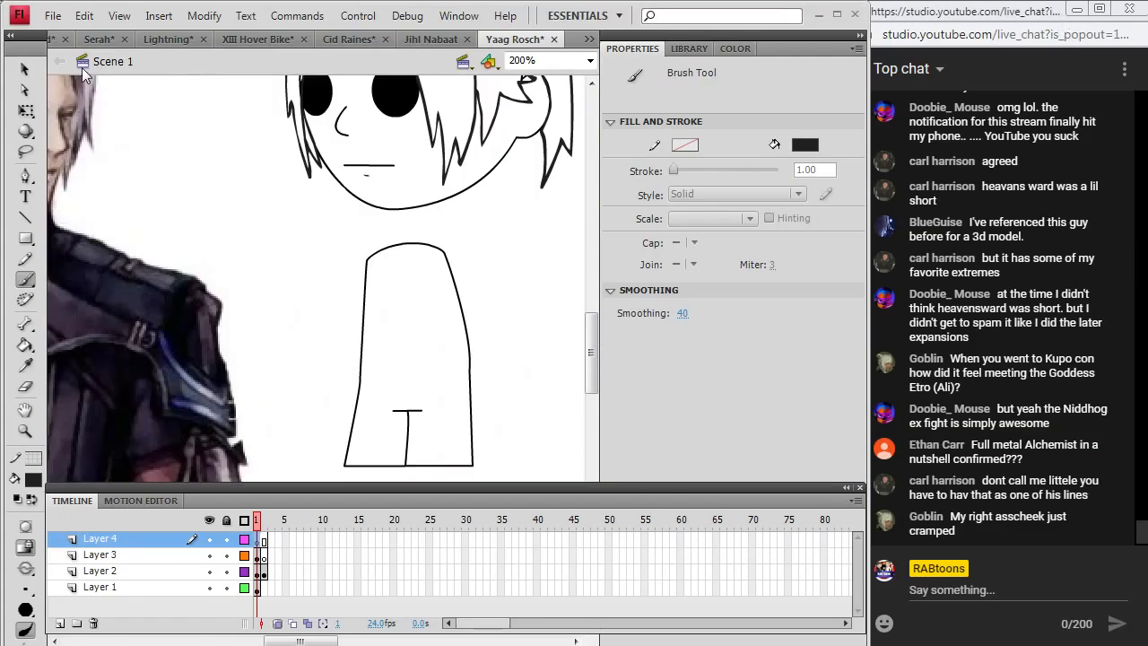
pyautogui.click(53, 16)
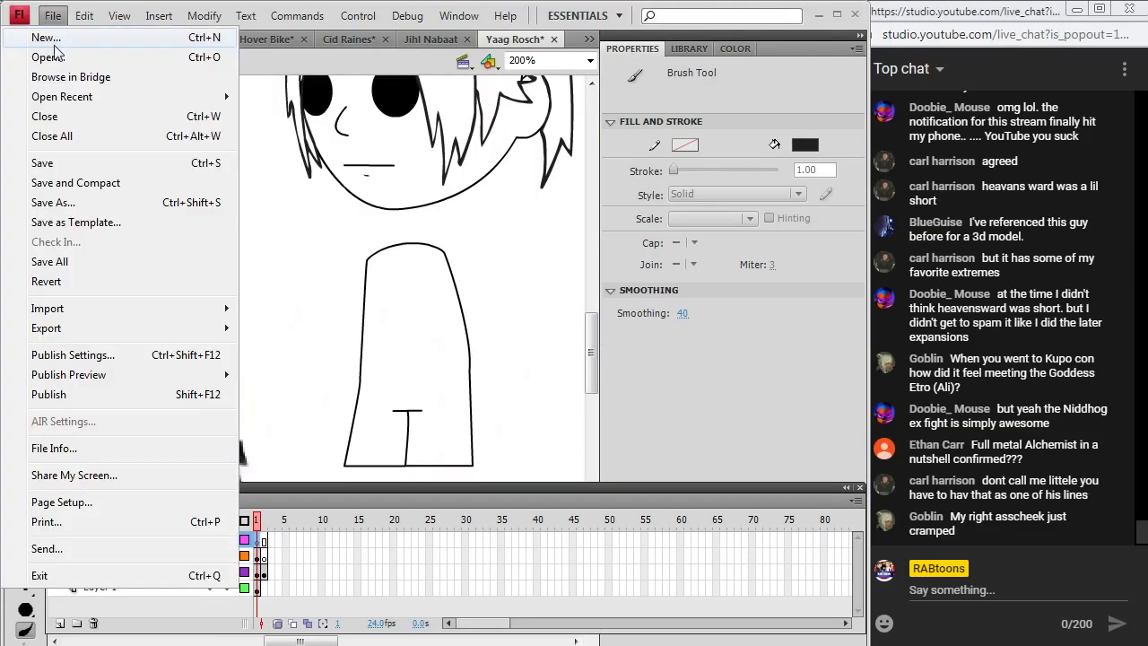
pyautogui.click(37, 153)
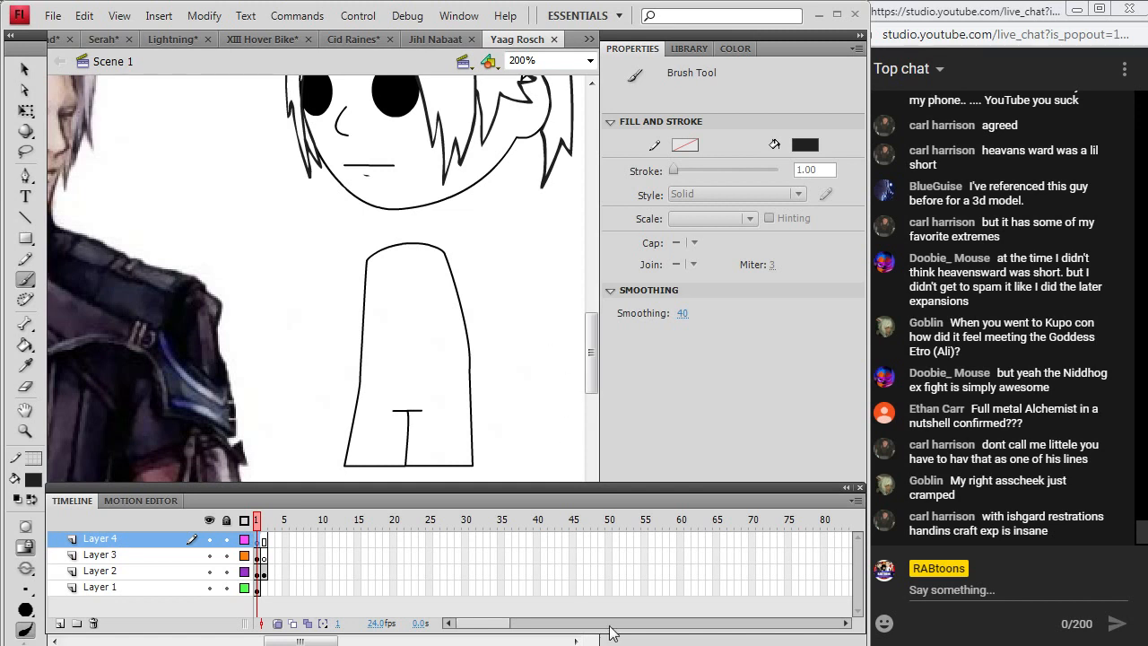
# Using the full-body artwork as reference, brush a small upright collar piece on the torso's shoulder line.
pyautogui.hotkey('alt', 'Tab')
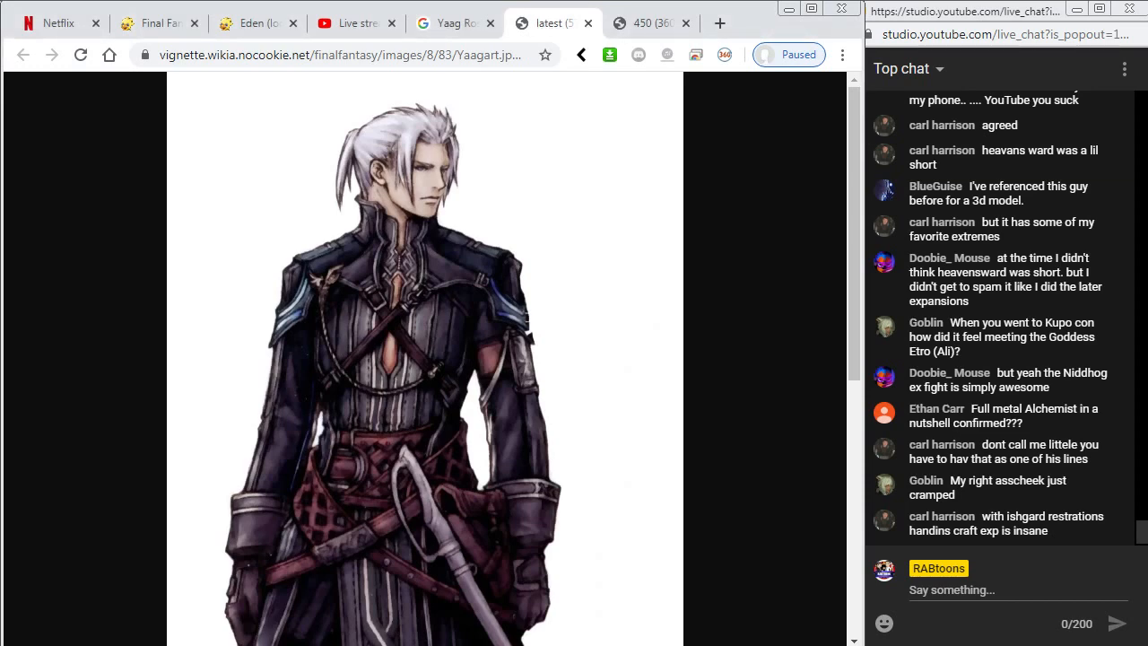
pyautogui.hotkey('alt', 'Tab')
pyautogui.moveTo(381, 237); pyautogui.dragTo(387, 230)
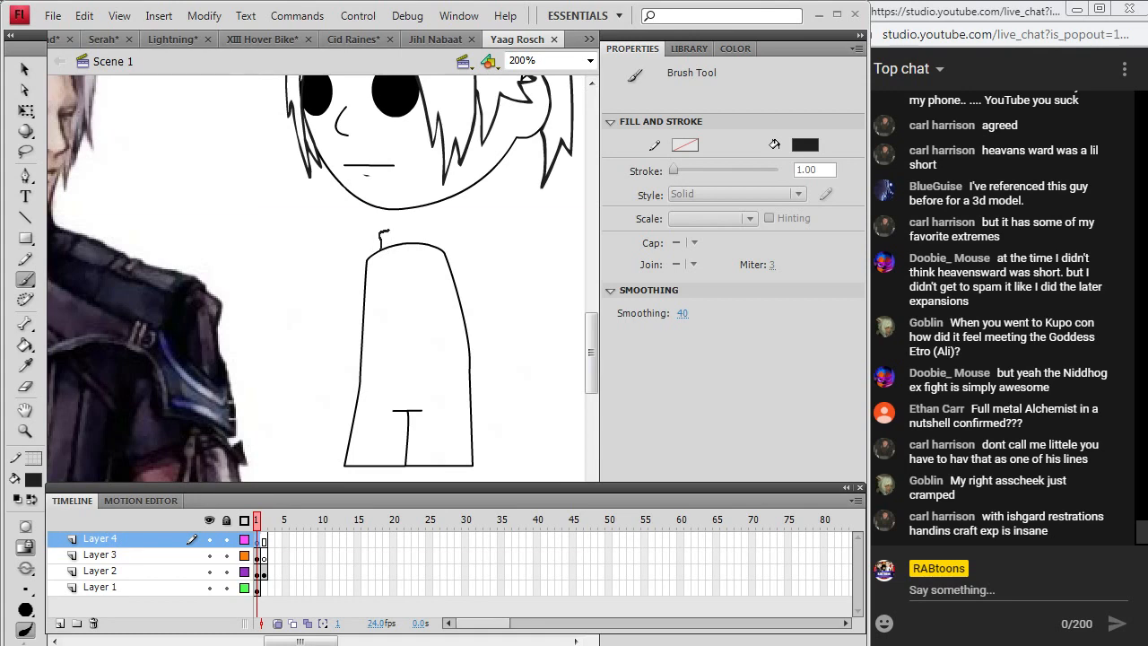
pyautogui.hotkey('alt', 'Tab')
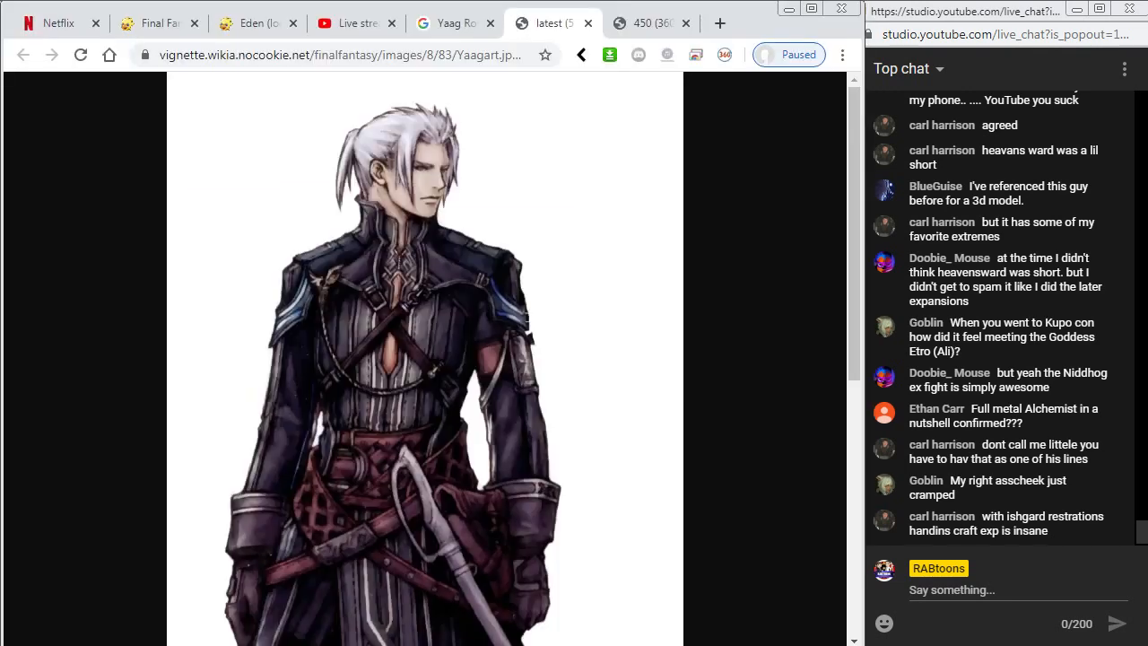
pyautogui.hotkey('alt', 'Tab')
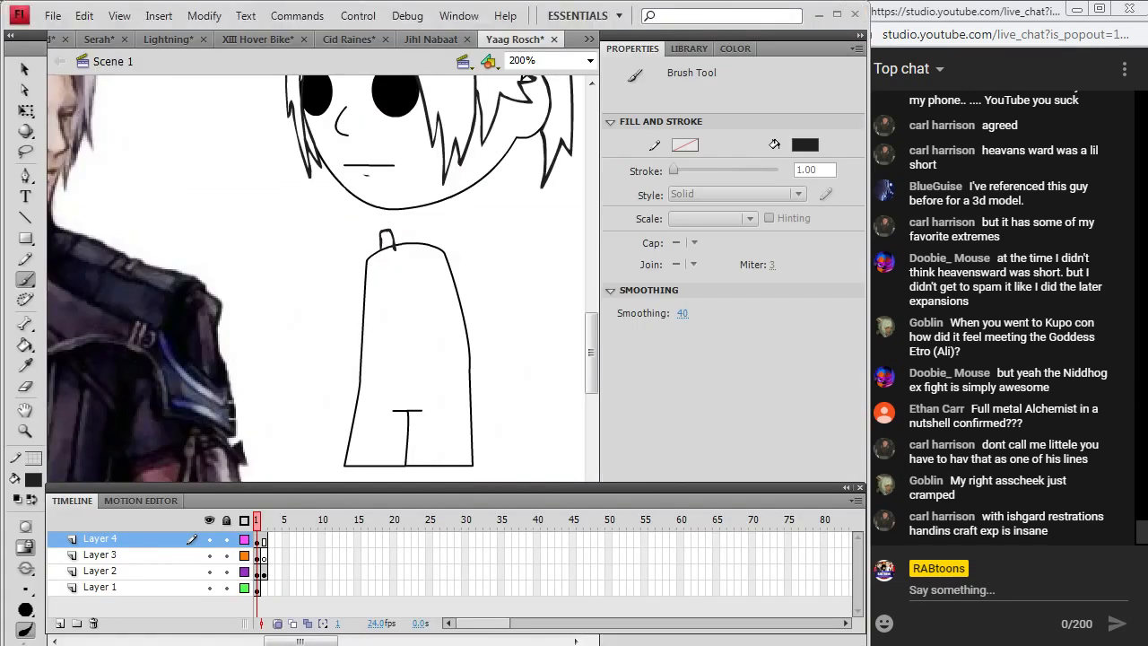
# Brush a rounded flap beneath the collar piece and a matching collar piece with flap on the other side of the neck.
pyautogui.moveTo(396, 257); pyautogui.dragTo(383, 276)
pyautogui.moveTo(413, 228)
pyautogui.mouseDown()
pyautogui.moveTo(427, 225)
pyautogui.moveTo(433, 243)
pyautogui.moveTo(417, 263)
pyautogui.mouseUp()
pyautogui.hotkey('alt', 'Tab')
pyautogui.hotkey('alt', 'Tab')
pyautogui.moveTo(367, 254)
pyautogui.mouseDown()
pyautogui.moveTo(451, 264)
pyautogui.moveTo(422, 271)
pyautogui.moveTo(443, 278)
pyautogui.moveTo(427, 240)
pyautogui.mouseUp()
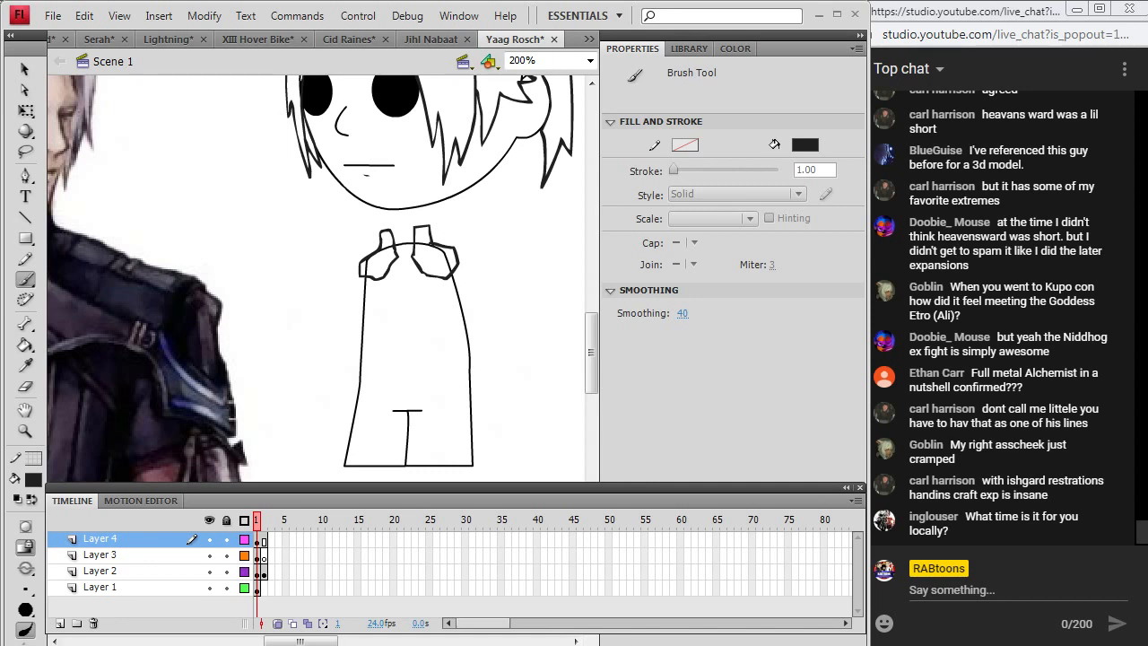
# Following the artwork, brush two crossed chest straps below the collar flaps and curved jacket panels from their lower ends to the torso sides.
pyautogui.hotkey('alt', 'Tab')
pyautogui.hotkey('alt', 'Tab')
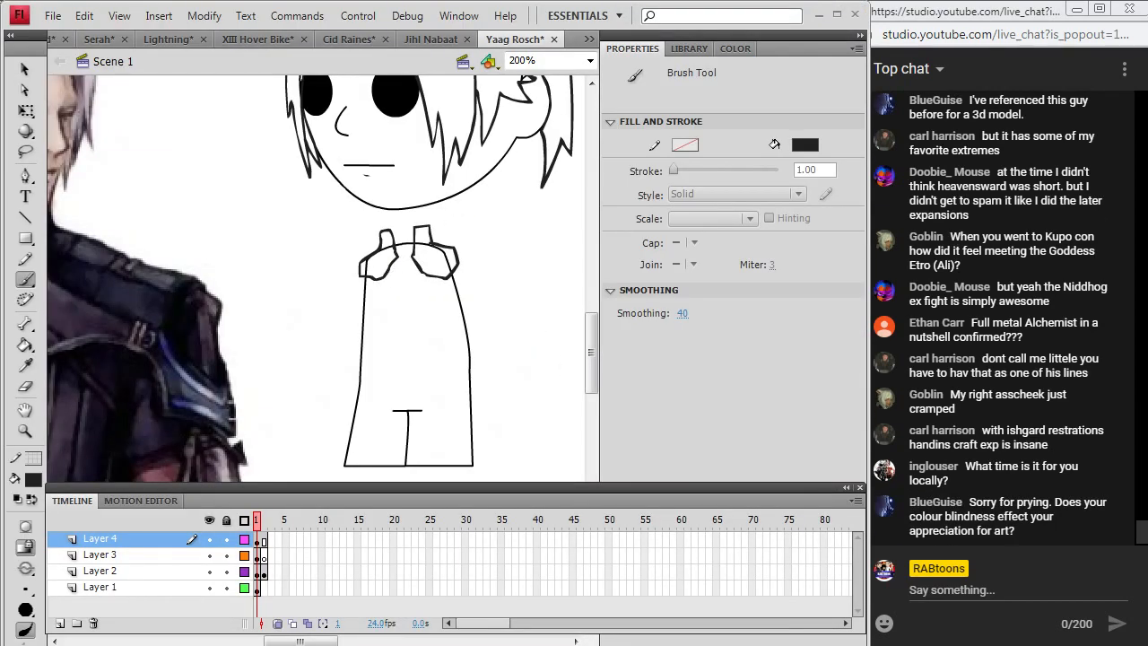
pyautogui.moveTo(388, 282)
pyautogui.mouseDown()
pyautogui.moveTo(421, 305)
pyautogui.moveTo(402, 285)
pyautogui.moveTo(431, 298)
pyautogui.moveTo(385, 305)
pyautogui.mouseUp()
pyautogui.hotkey('alt', 'Tab')
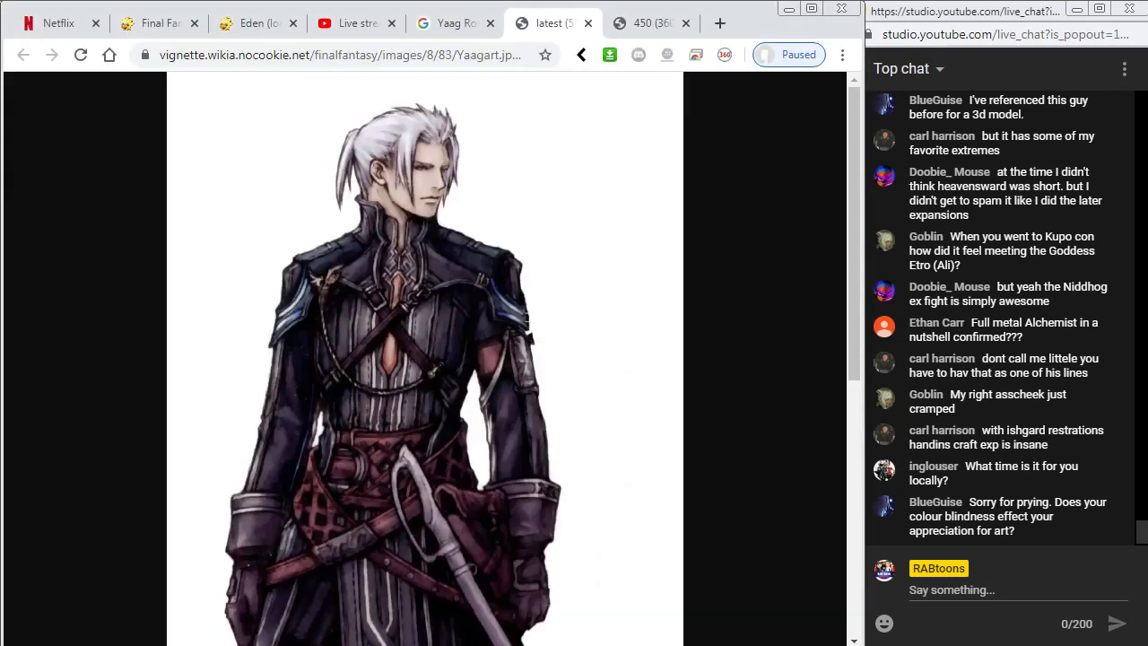
pyautogui.hotkey('alt', 'Tab')
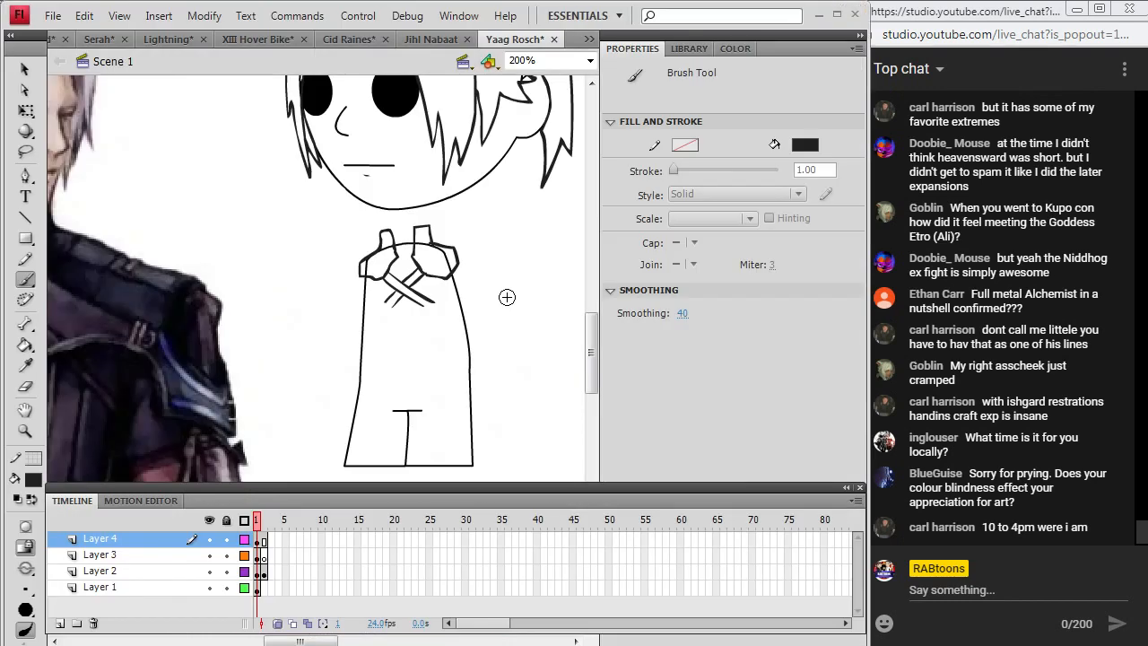
pyautogui.moveTo(386, 307)
pyautogui.mouseDown()
pyautogui.moveTo(357, 354)
pyautogui.moveTo(362, 310)
pyautogui.moveTo(398, 299)
pyautogui.mouseUp()
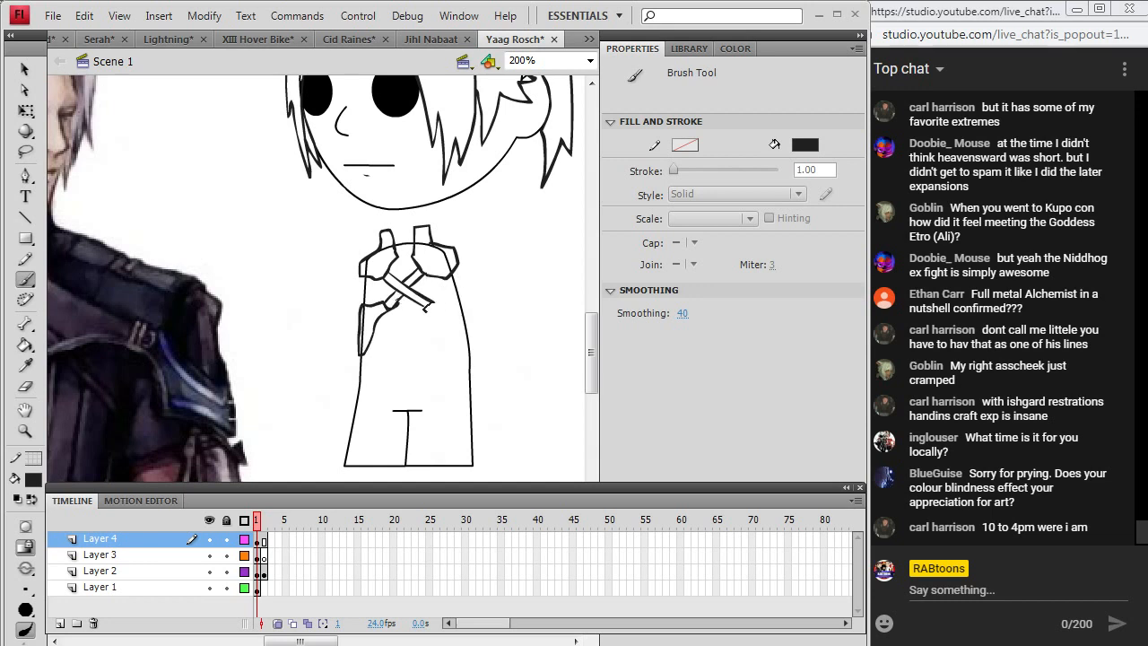
pyautogui.moveTo(426, 308)
pyautogui.mouseDown()
pyautogui.moveTo(460, 361)
pyautogui.moveTo(476, 350)
pyautogui.moveTo(462, 303)
pyautogui.moveTo(435, 302)
pyautogui.mouseUp()
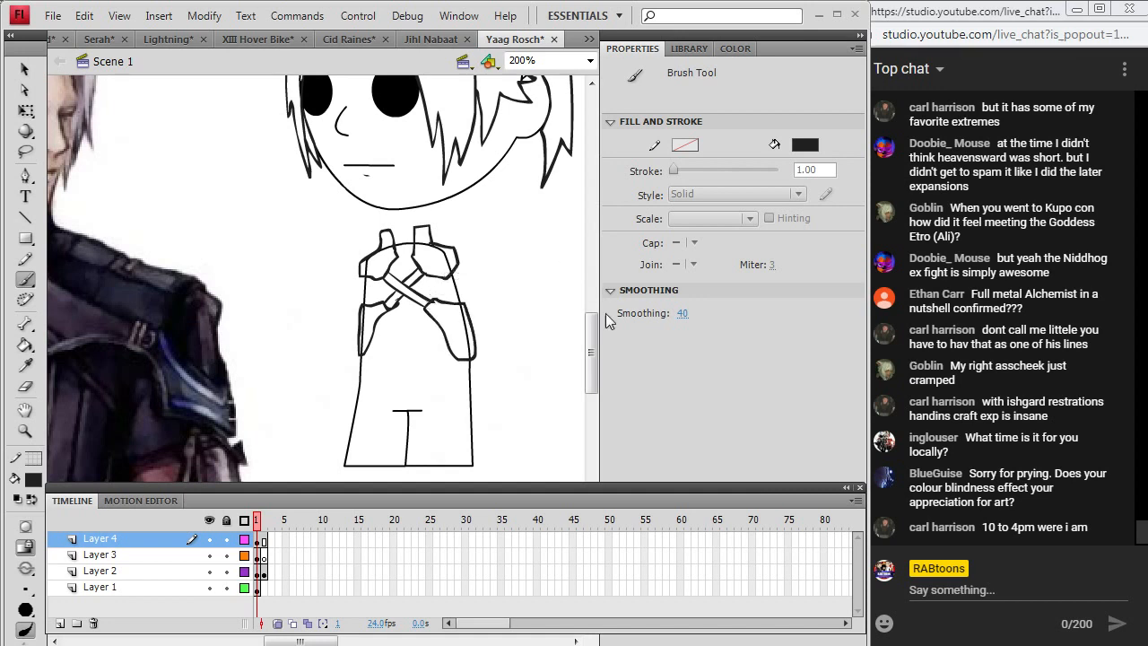
# Study the chest in the artwork and brush a small teardrop above the strap crossing and a long pointed opening below it.
pyautogui.hotkey('alt', 'Tab')
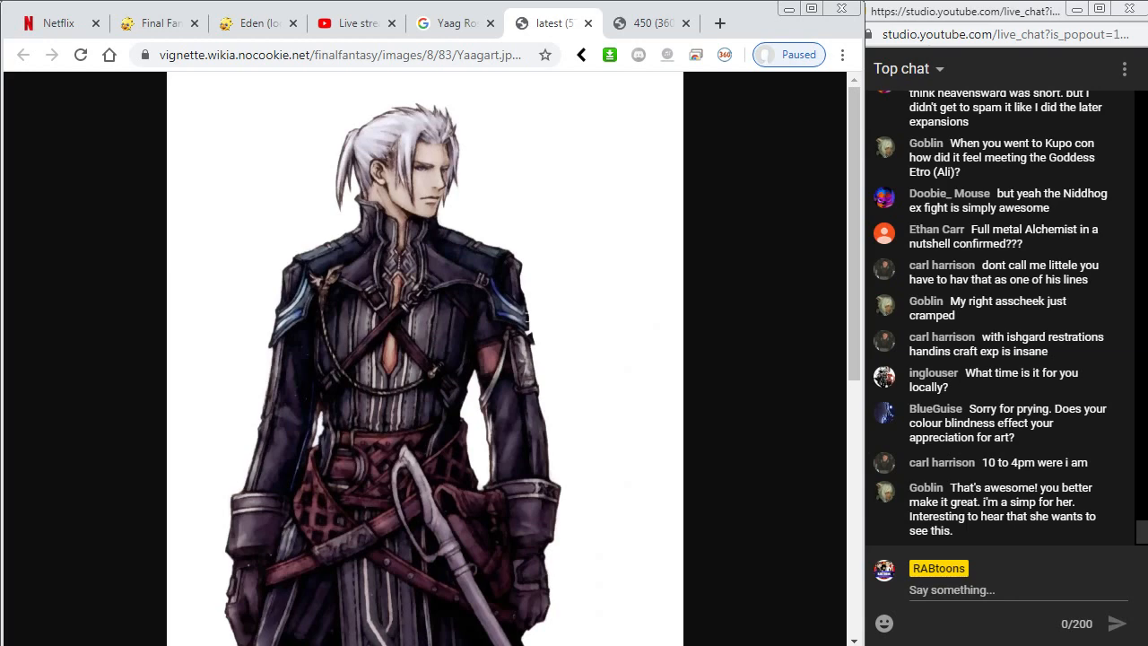
pyautogui.hotkey('alt', 'Tab')
pyautogui.hotkey('alt', 'Tab')
pyautogui.hotkey('alt', 'Tab')
pyautogui.hotkey('alt', 'Tab')
pyautogui.hotkey('alt', 'Tab')
pyautogui.hotkey('alt', 'Tab')
pyautogui.hotkey('alt', 'Tab')
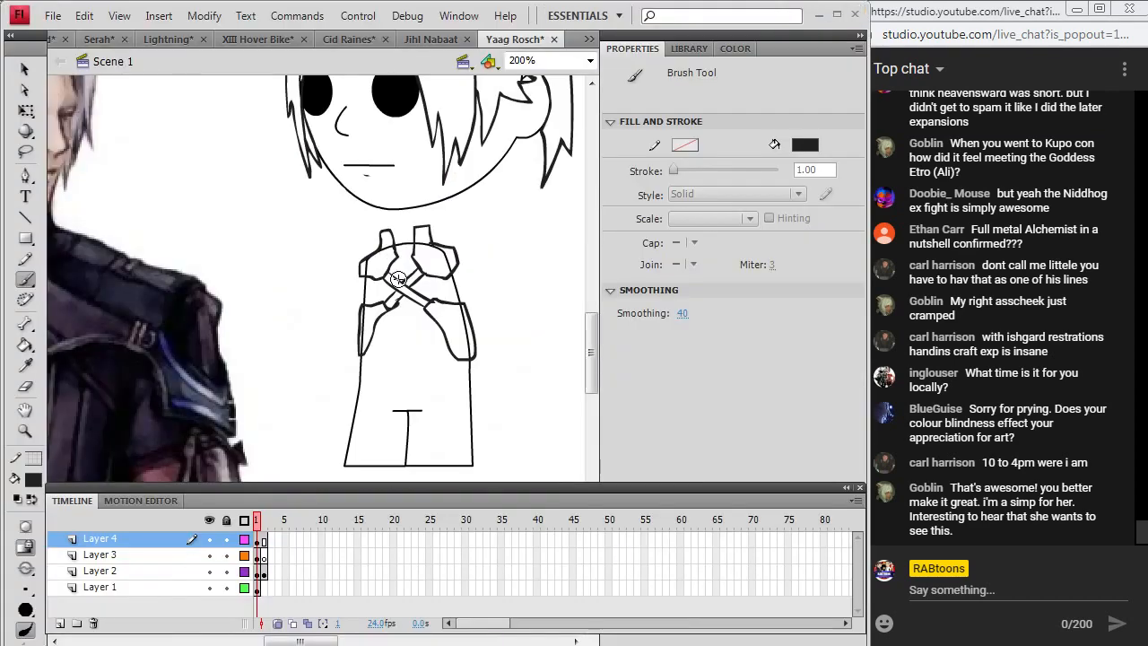
pyautogui.moveTo(396, 274); pyautogui.dragTo(397, 271)
pyautogui.hotkey('alt', 'Tab')
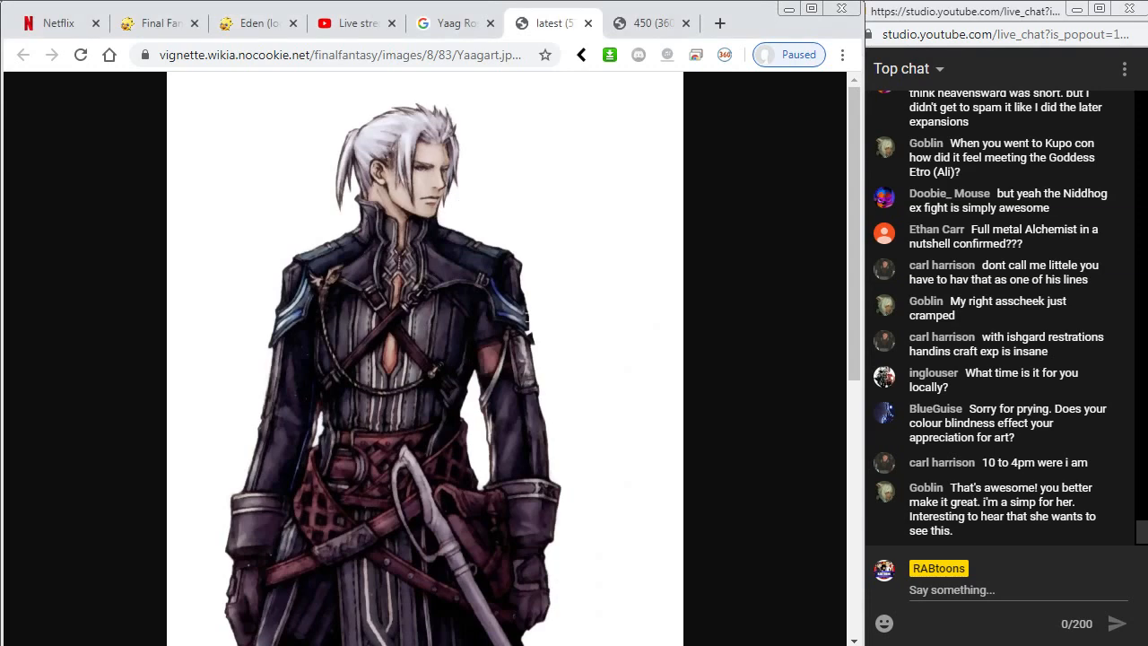
pyautogui.hotkey('alt', 'Tab')
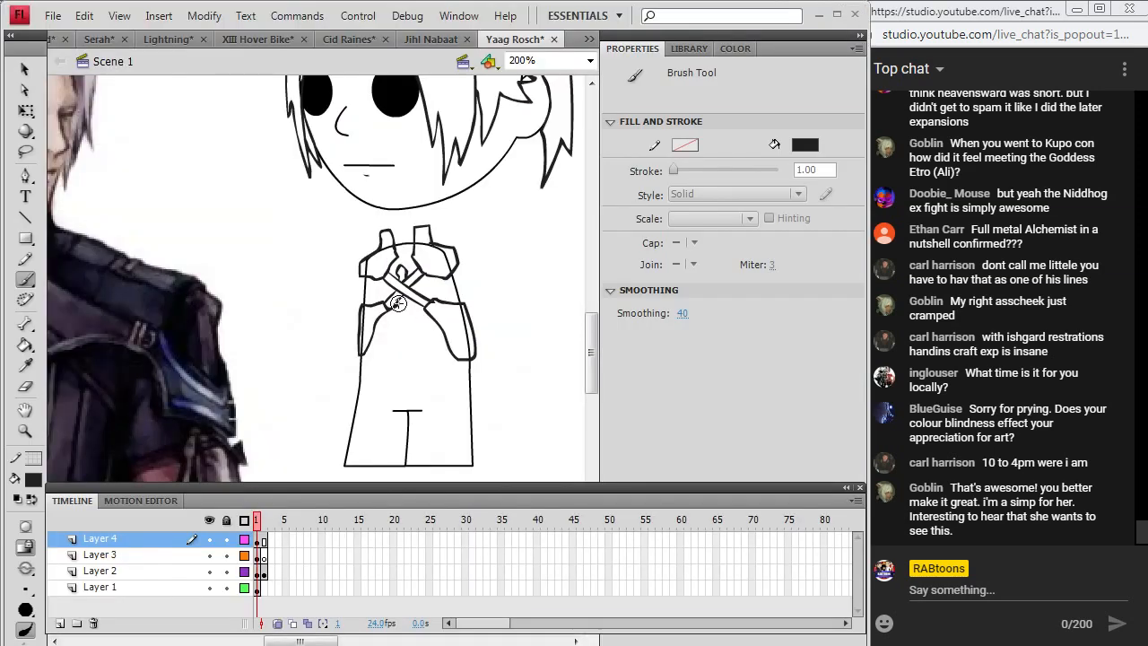
pyautogui.moveTo(398, 312)
pyautogui.mouseDown()
pyautogui.moveTo(409, 352)
pyautogui.moveTo(411, 296)
pyautogui.moveTo(397, 294)
pyautogui.mouseUp()
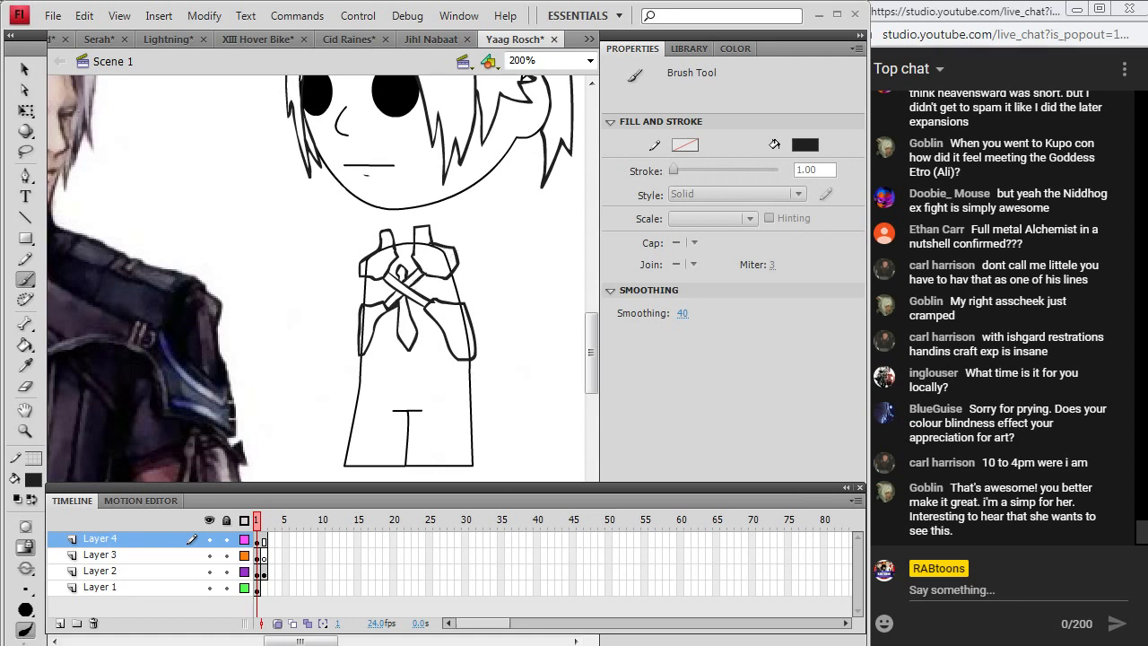
# Using the artwork as reference, brush the V-shaped neckline lines between the two collar pieces and short seam lines across the rounded flaps.
pyautogui.hotkey('alt', 'Tab')
pyautogui.hotkey('alt', 'Tab')
pyautogui.moveTo(402, 256); pyautogui.dragTo(414, 236)
pyautogui.hotkey('alt', 'Tab')
pyautogui.hotkey('alt', 'Tab')
pyautogui.hotkey('alt', 'Tab')
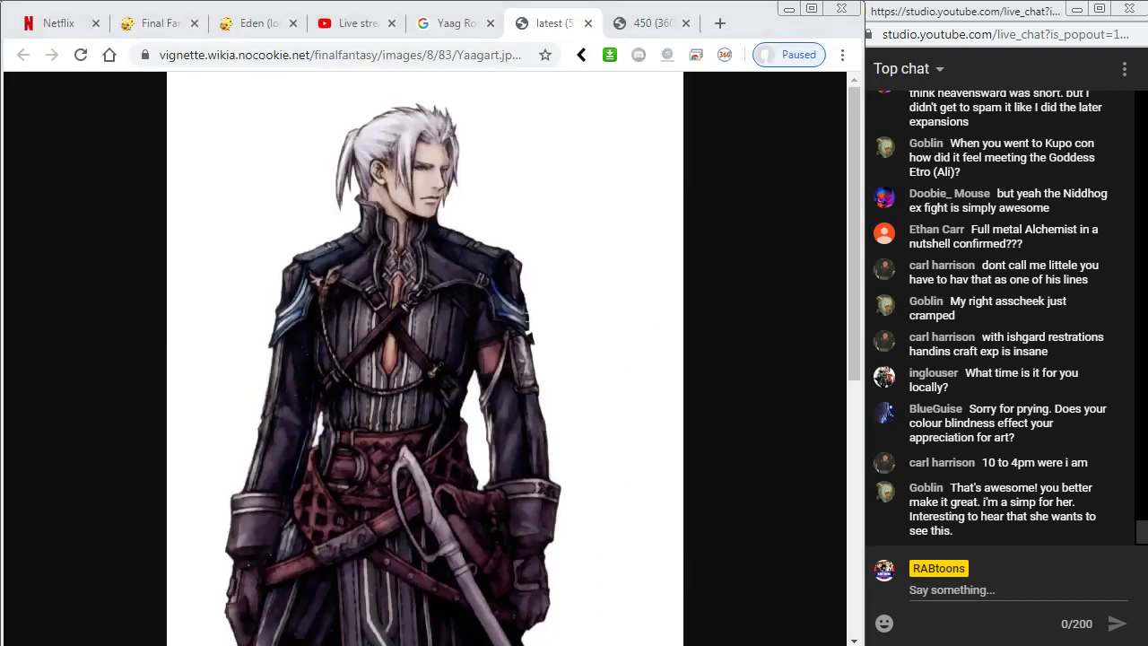
pyautogui.hotkey('alt', 'Tab')
pyautogui.hotkey('alt', 'Tab')
pyautogui.hotkey('alt', 'Tab')
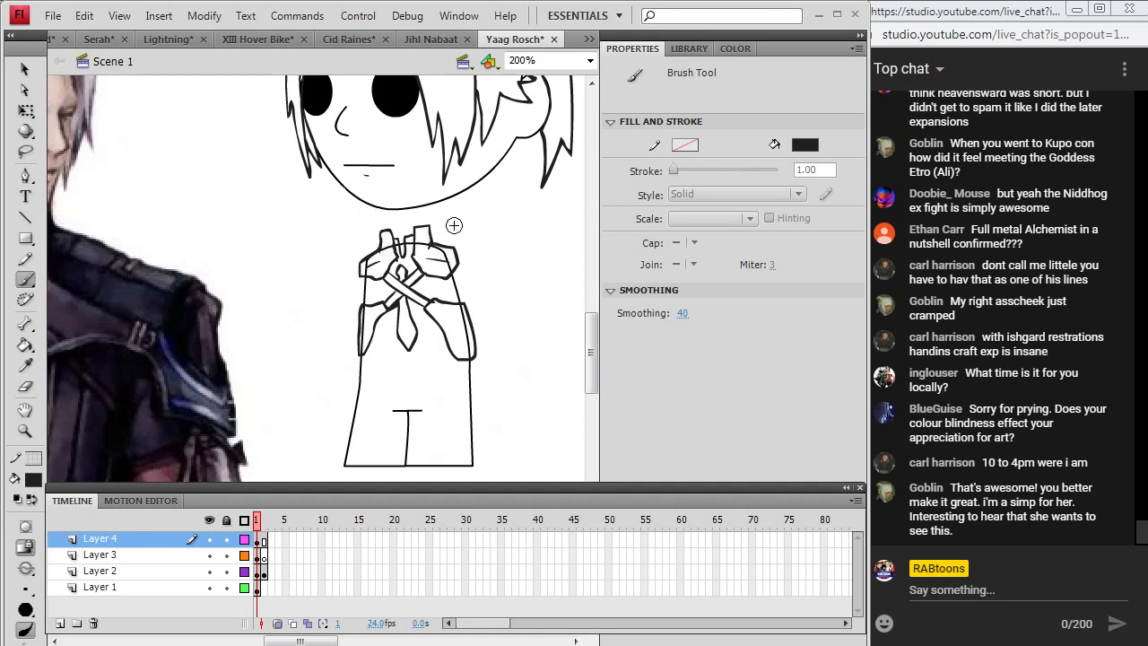
# Check the chest in the artwork and brush the jacket's side edge between the right-hand collar flap and the jacket panel.
pyautogui.hotkey('alt', 'Tab')
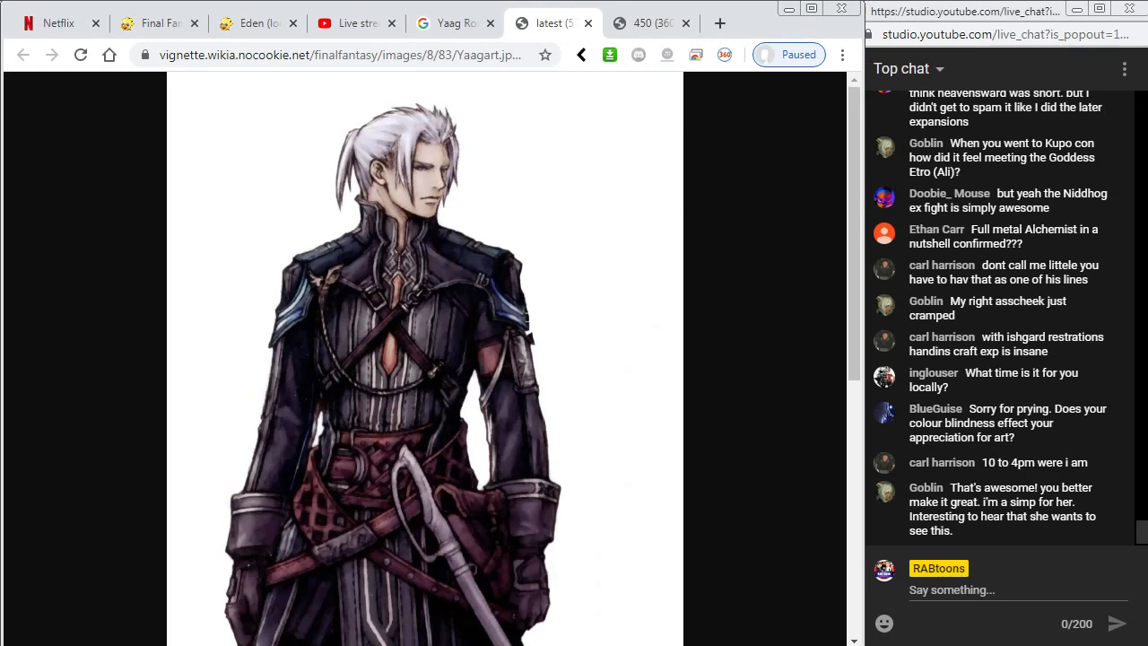
pyautogui.hotkey('alt', 'Tab')
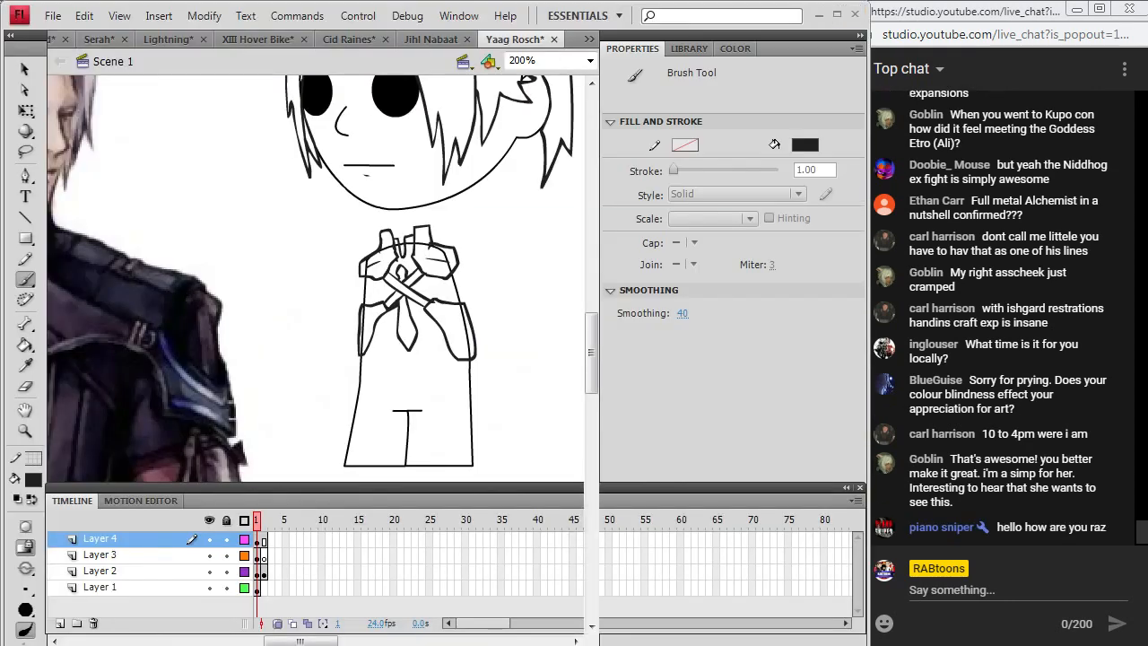
pyautogui.hotkey('alt', 'Tab')
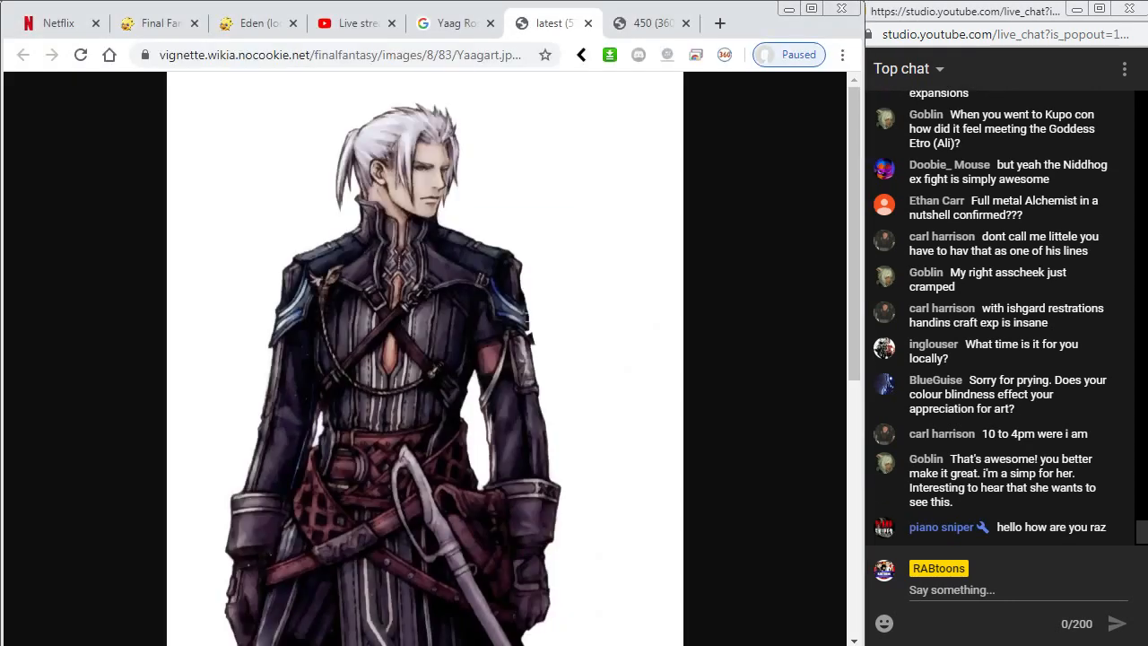
pyautogui.hotkey('alt', 'Tab')
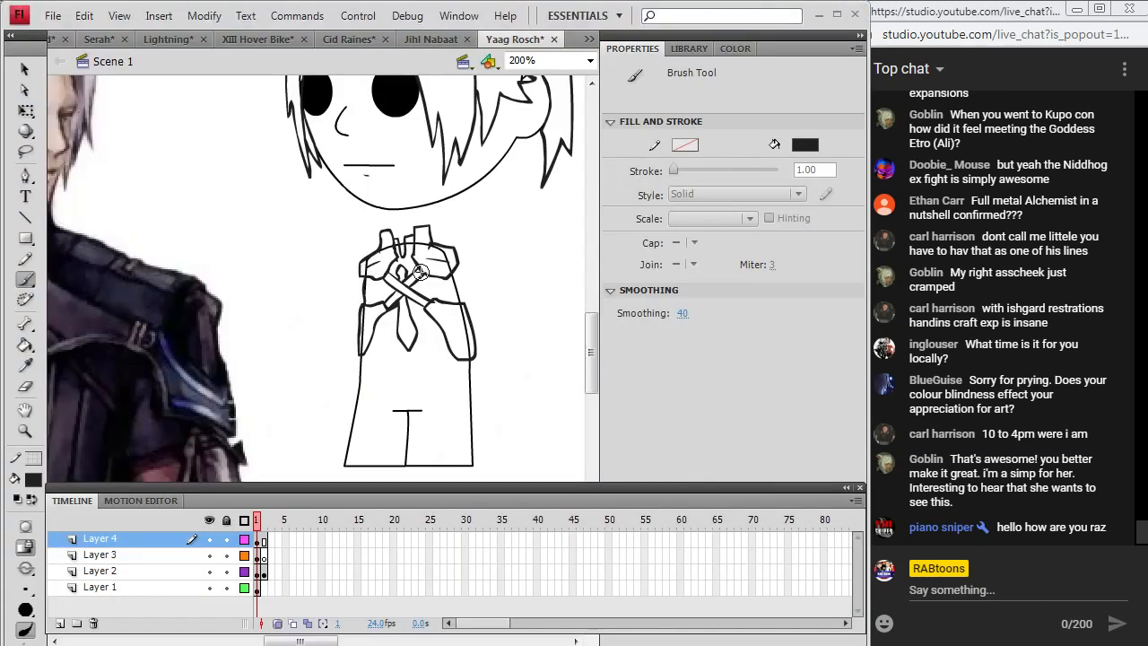
pyautogui.moveTo(459, 295); pyautogui.dragTo(461, 306)
# Following the artwork, brush a rounded triangular hip piece on the torso's left edge below the jacket panel, with a band along its underside.
pyautogui.hotkey('alt', 'Tab')
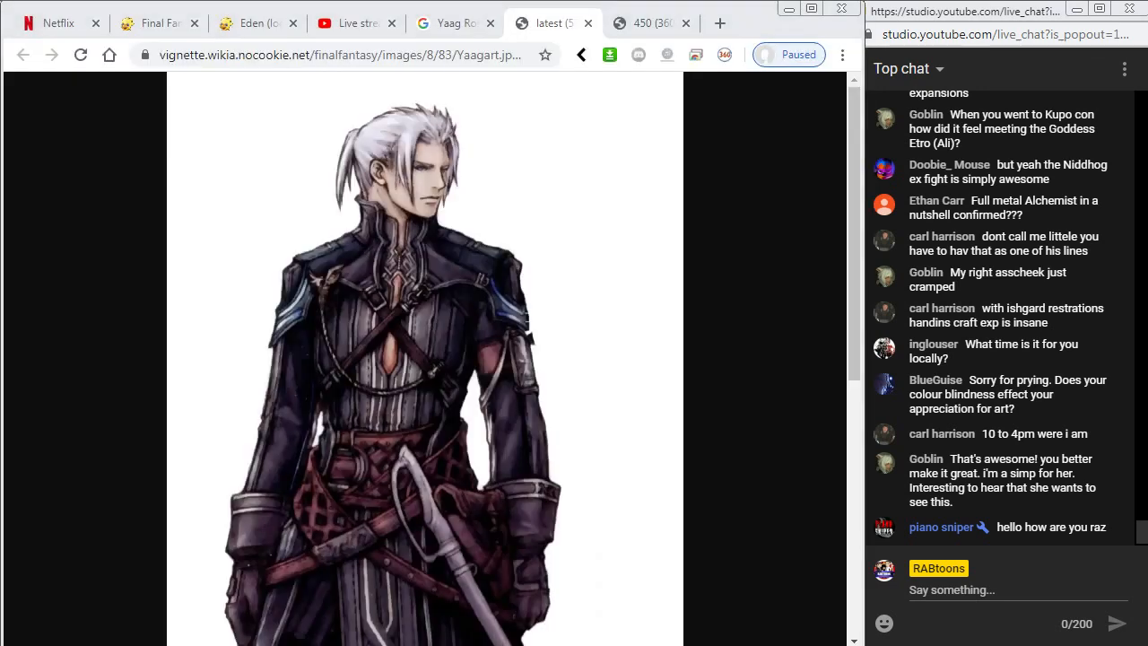
pyautogui.hotkey('alt', 'Tab')
pyautogui.moveTo(359, 367)
pyautogui.mouseDown()
pyautogui.moveTo(383, 384)
pyautogui.moveTo(373, 401)
pyautogui.moveTo(360, 392)
pyautogui.mouseUp()
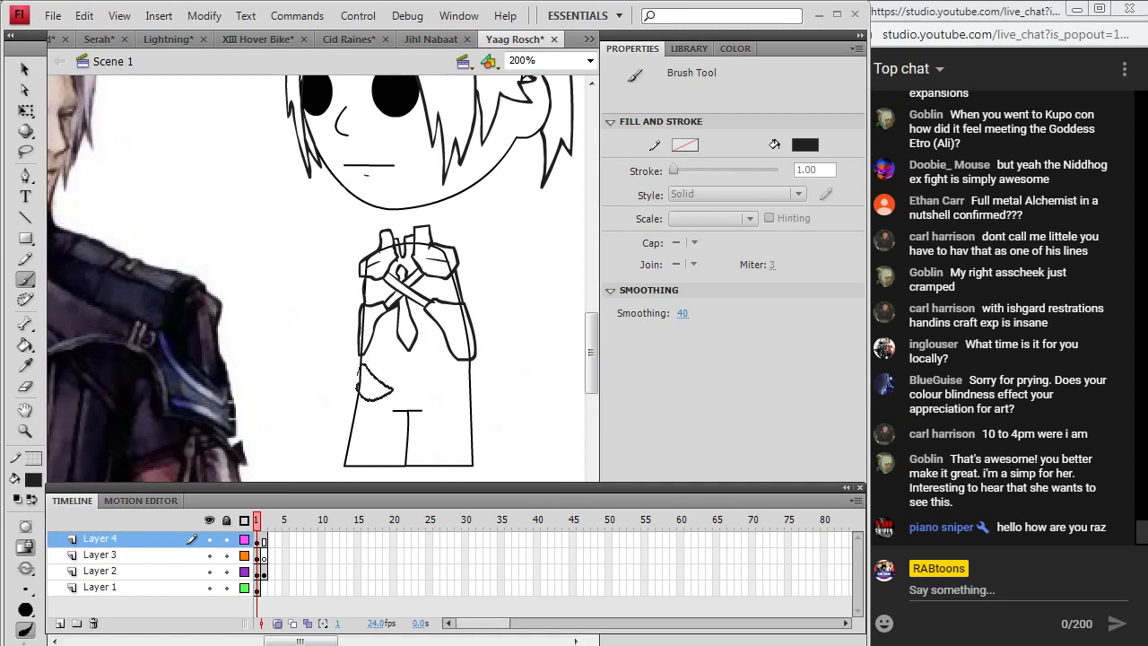
pyautogui.hotkey('alt', 'Tab')
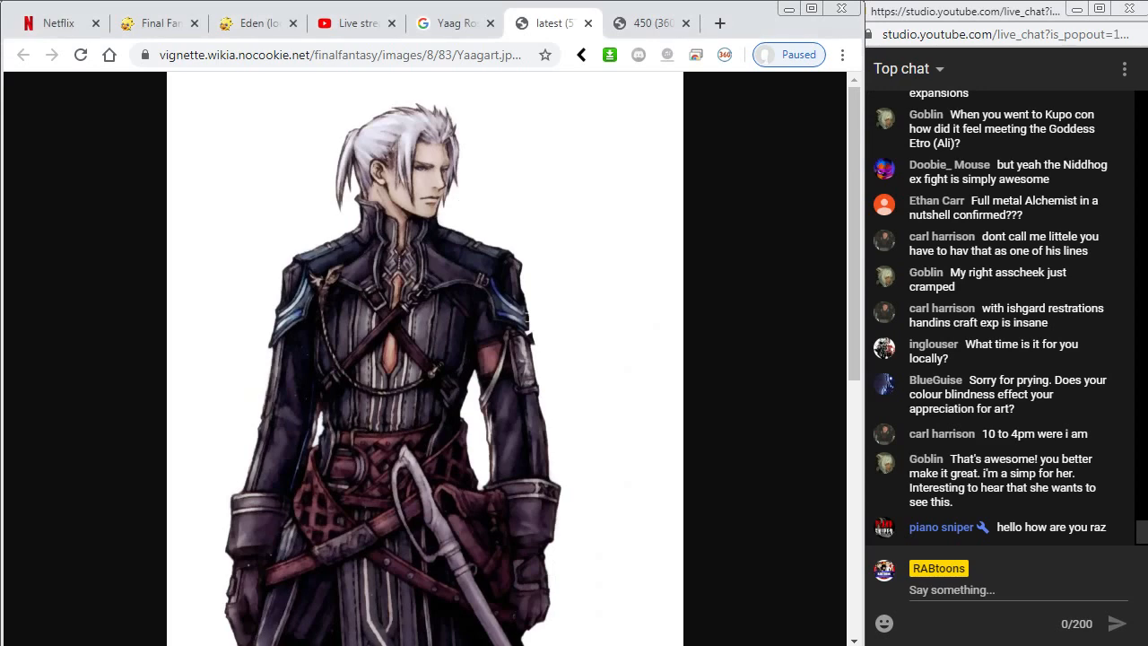
pyautogui.hotkey('alt', 'Tab')
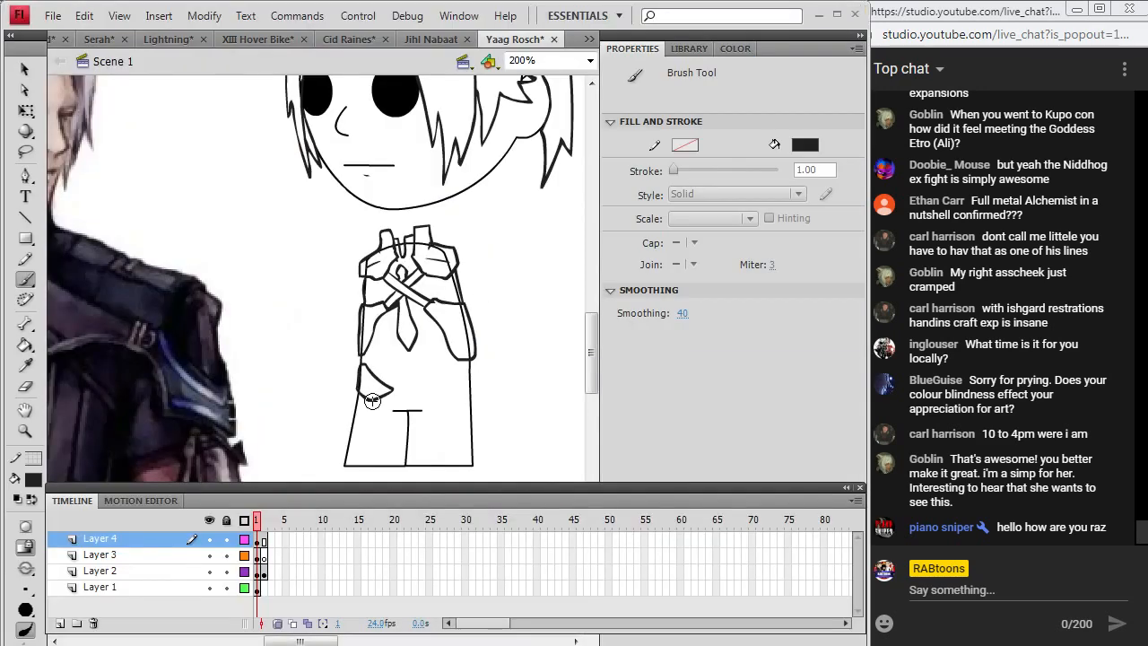
pyautogui.moveTo(374, 404); pyautogui.dragTo(392, 396)
# Brush a narrow diagonal strap rising from the hip piece's tip to a four-sided pouch on the opposite hip.
pyautogui.hotkey('alt', 'Tab')
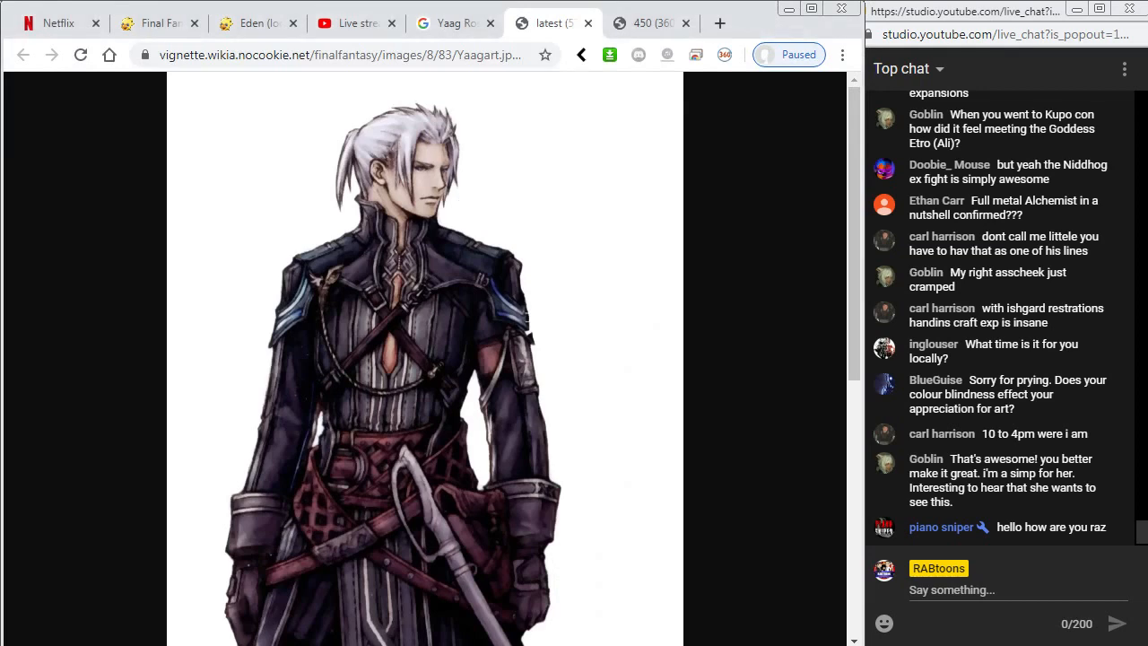
pyautogui.hotkey('alt', 'Tab')
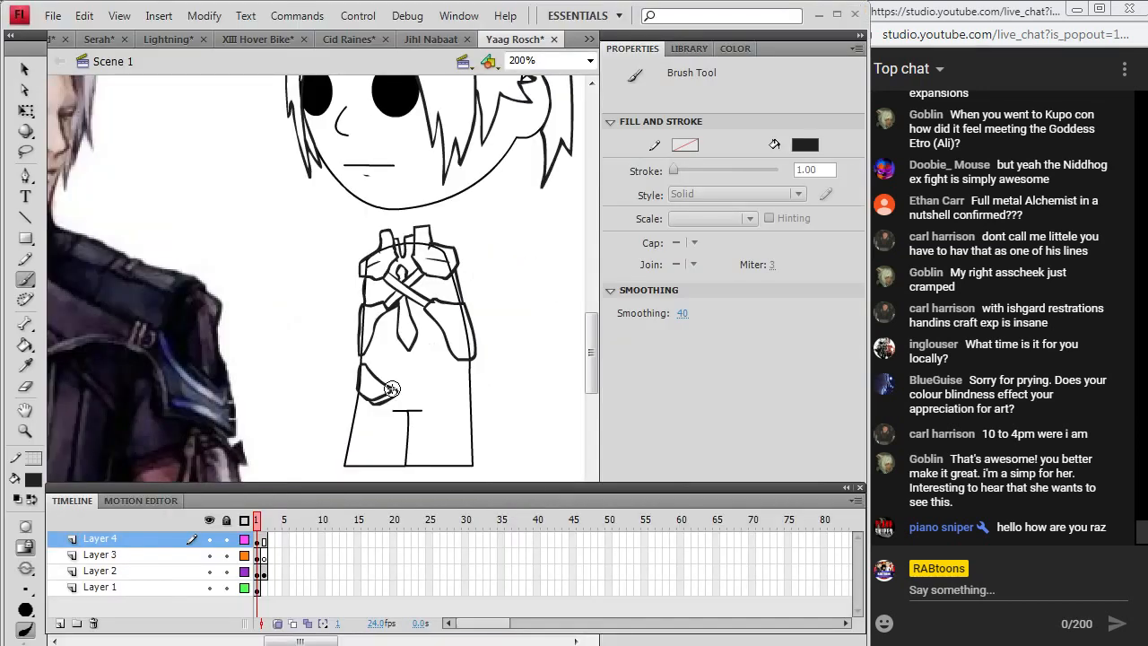
pyautogui.moveTo(393, 392); pyautogui.dragTo(434, 371)
pyautogui.hotkey('alt', 'Tab')
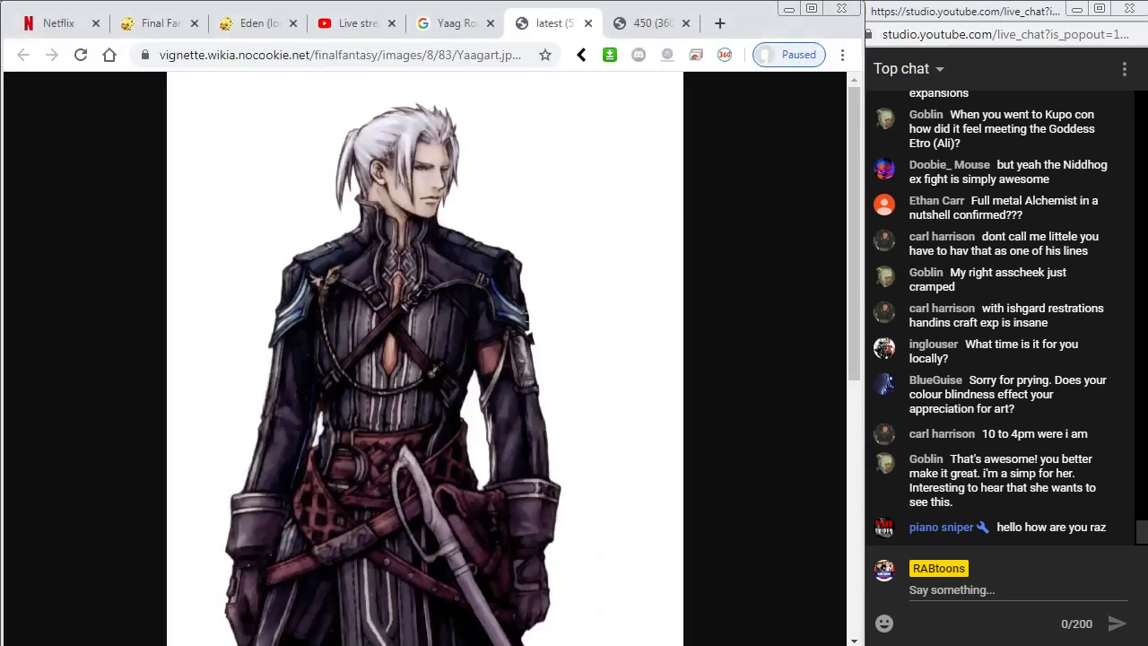
pyautogui.hotkey('alt', 'Tab')
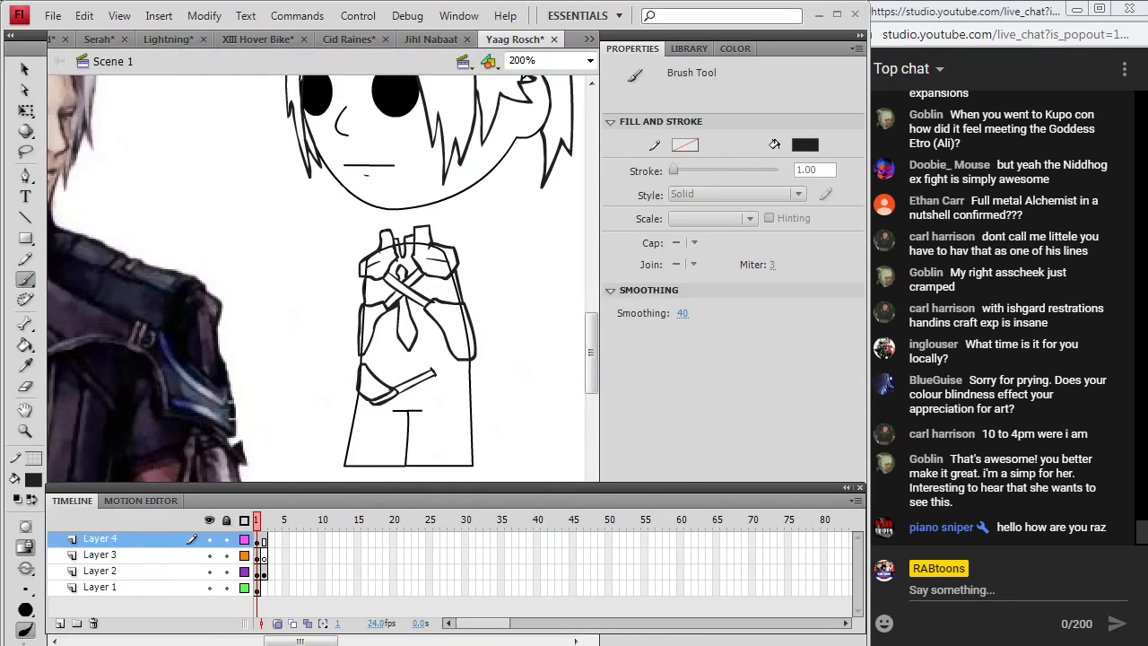
pyautogui.moveTo(431, 366)
pyautogui.mouseDown()
pyautogui.moveTo(454, 355)
pyautogui.moveTo(440, 382)
pyautogui.moveTo(466, 375)
pyautogui.mouseUp()
# Brush a curved waistline between the two hip pieces and thin vertical vest stripes down the chest and abdomen.
pyautogui.hotkey('alt', 'Tab')
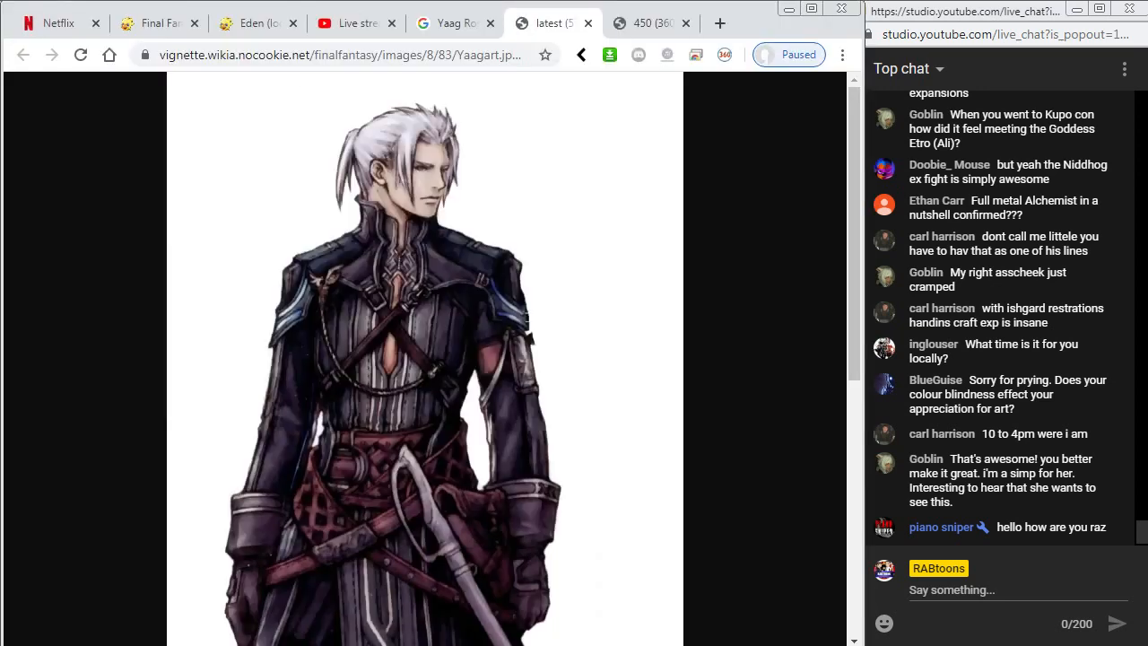
pyautogui.hotkey('alt', 'Tab')
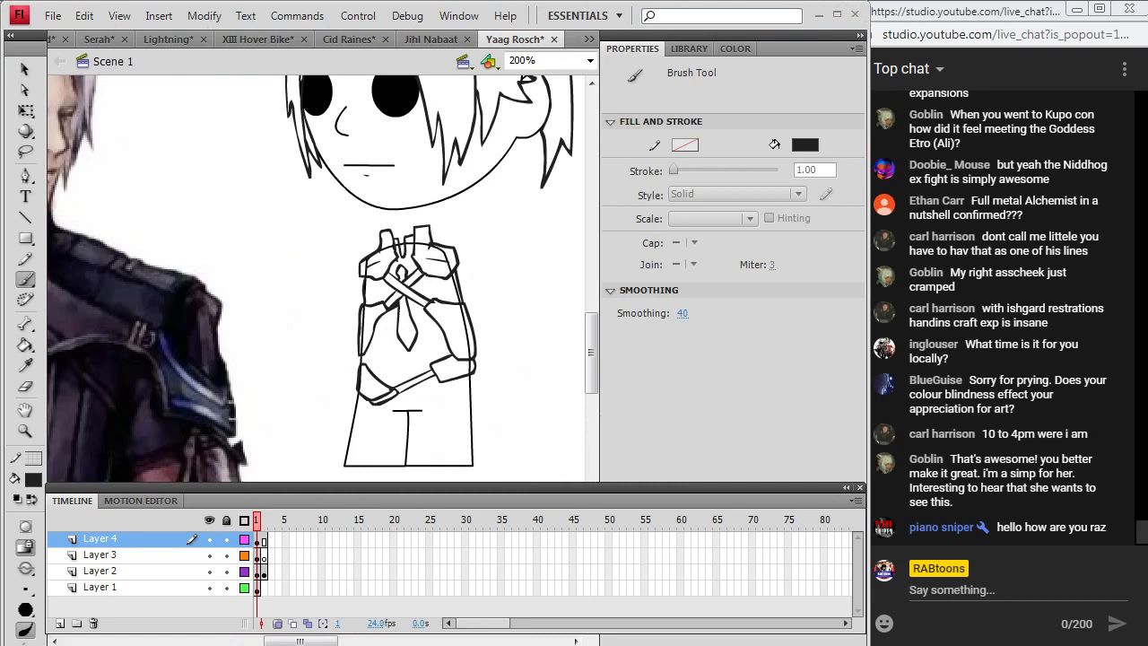
pyautogui.moveTo(388, 363); pyautogui.dragTo(450, 354)
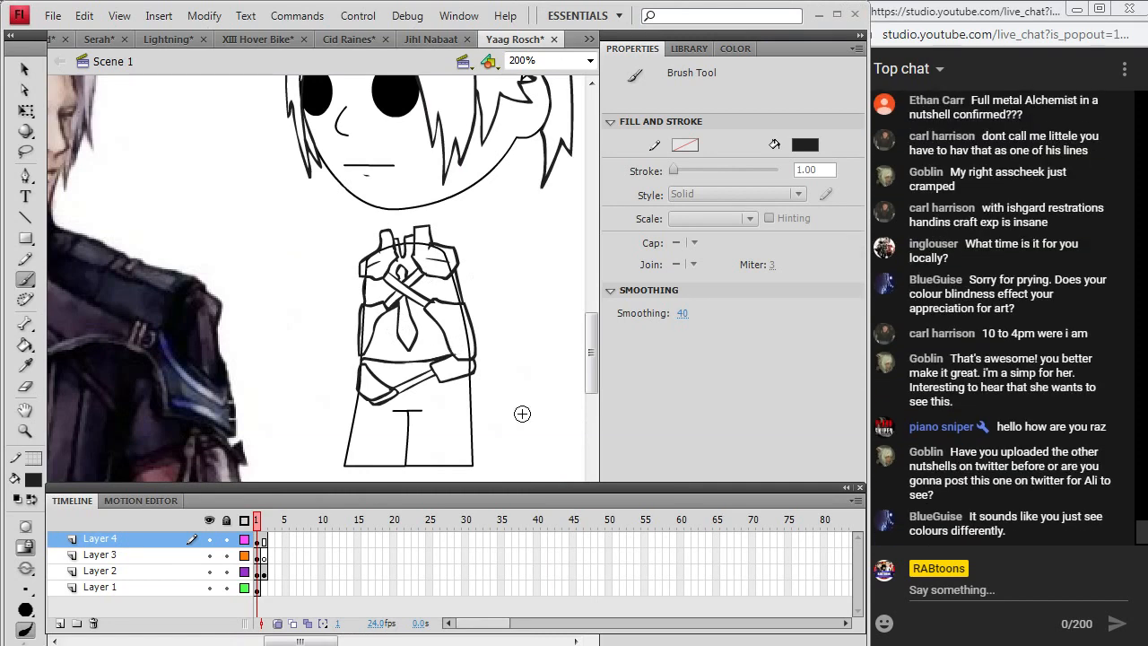
pyautogui.hotkey('alt', 'Tab')
pyautogui.hotkey('alt', 'Tab')
pyautogui.moveTo(388, 316); pyautogui.dragTo(388, 357)
pyautogui.moveTo(421, 307)
pyautogui.mouseDown()
pyautogui.moveTo(423, 357)
pyautogui.moveTo(436, 356)
pyautogui.mouseUp()
pyautogui.moveTo(427, 281); pyautogui.dragTo(451, 296)
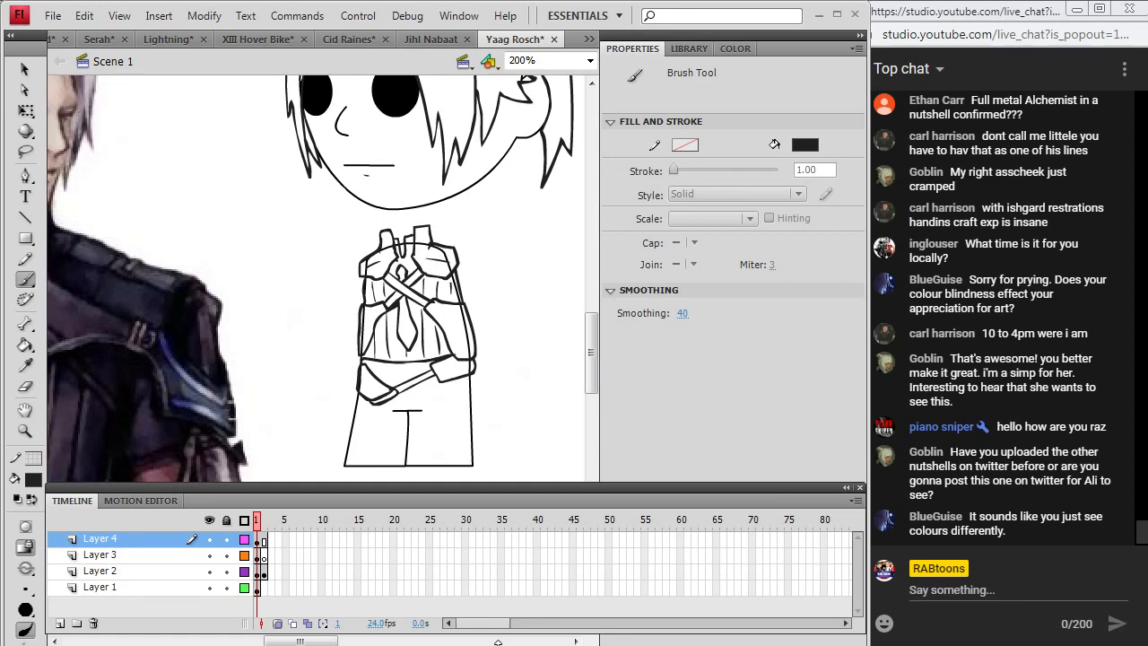
# Following the artwork, extend the diagonal belt beneath the left hip piece and brush a second belt sloping down to the torso's right edge.
pyautogui.hotkey('alt', 'Tab')
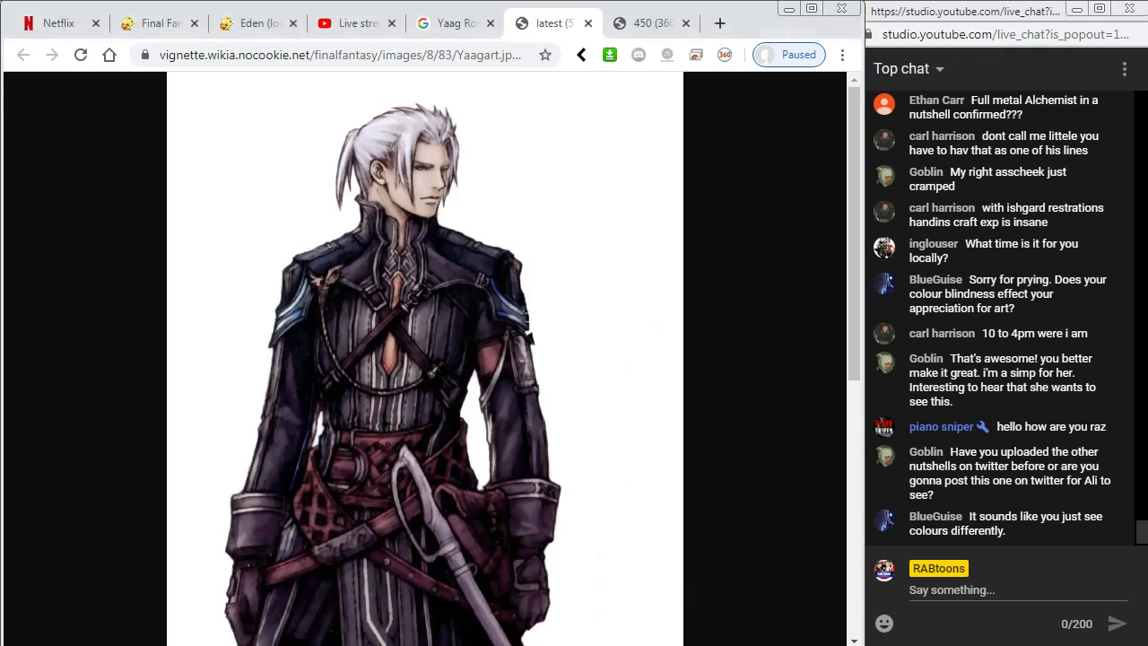
pyautogui.hotkey('alt', 'Tab')
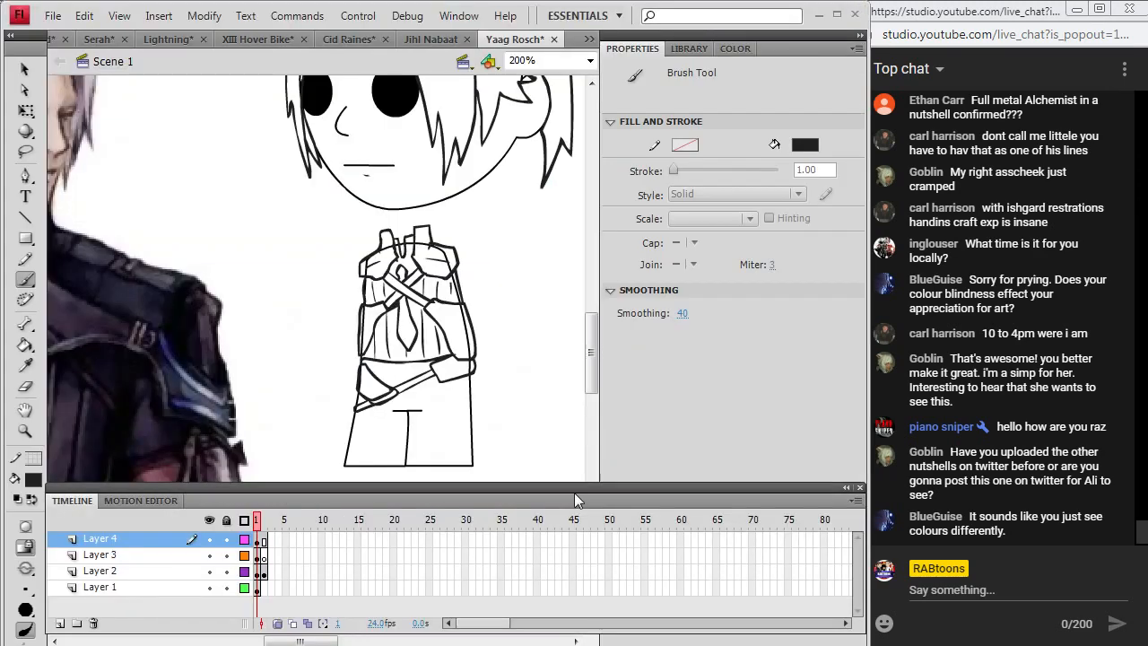
pyautogui.hotkey('alt', 'Tab')
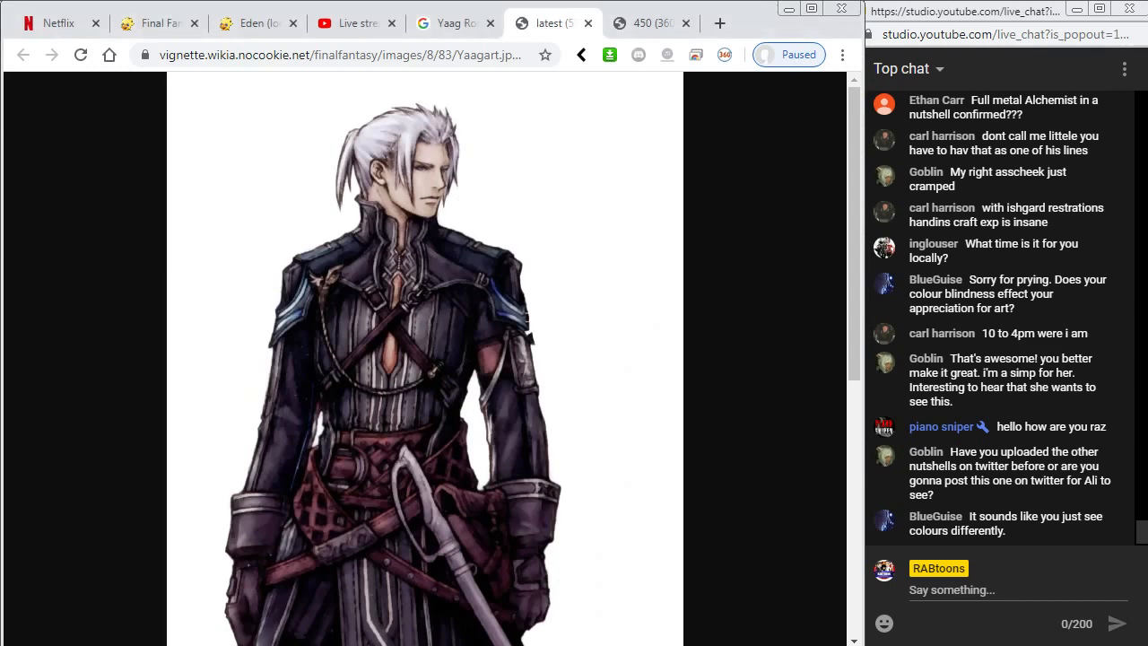
pyautogui.hotkey('alt', 'Tab')
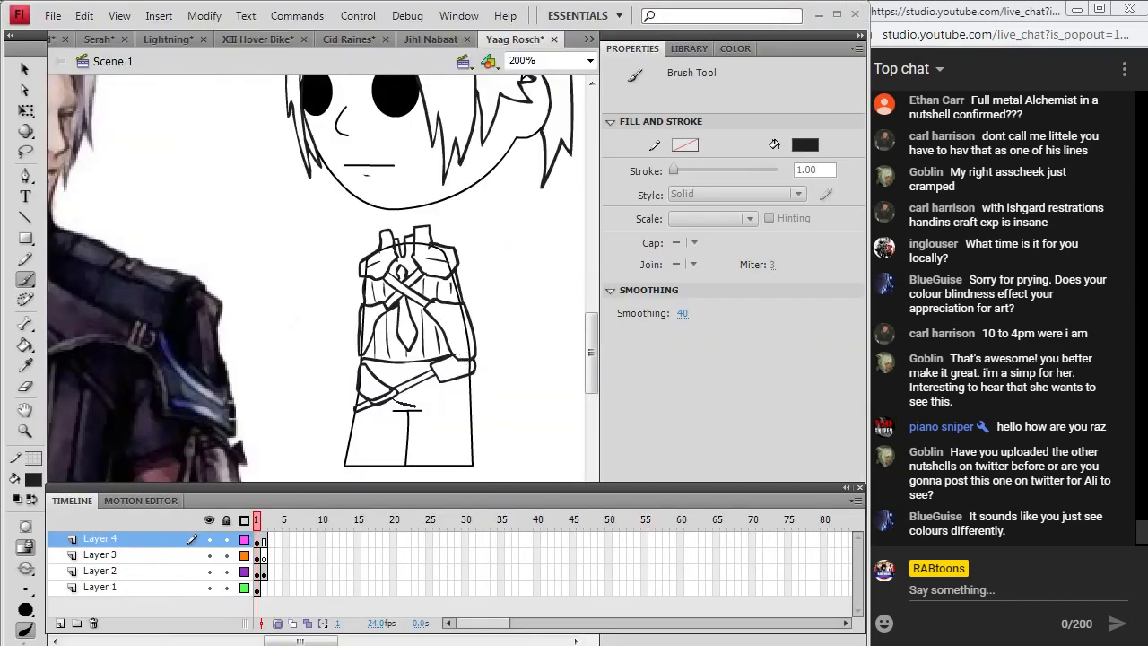
pyautogui.moveTo(415, 408)
pyautogui.mouseDown()
pyautogui.moveTo(475, 409)
pyautogui.moveTo(408, 397)
pyautogui.mouseUp()
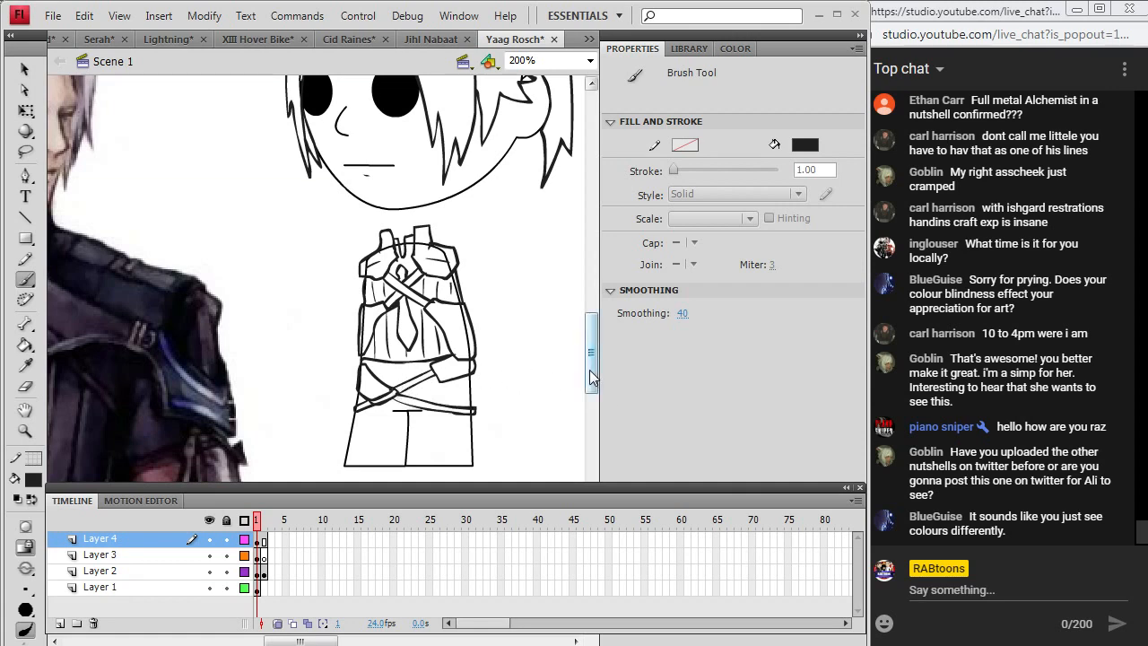
# Study the lower half of the artwork and brush a short vertical line from the waistline down to the lower belt.
pyautogui.scroll(-3, 591, 358)
pyautogui.hotkey('alt', 'Tab')
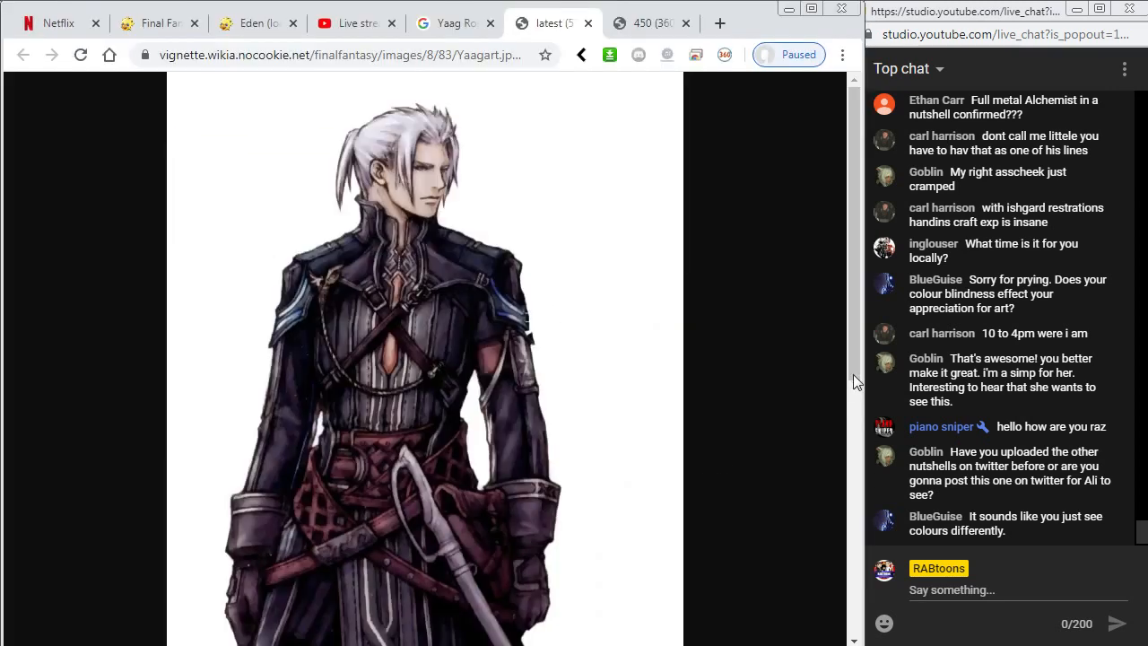
pyautogui.scroll(-1, 856, 392)
pyautogui.scroll(-4, 857, 392)
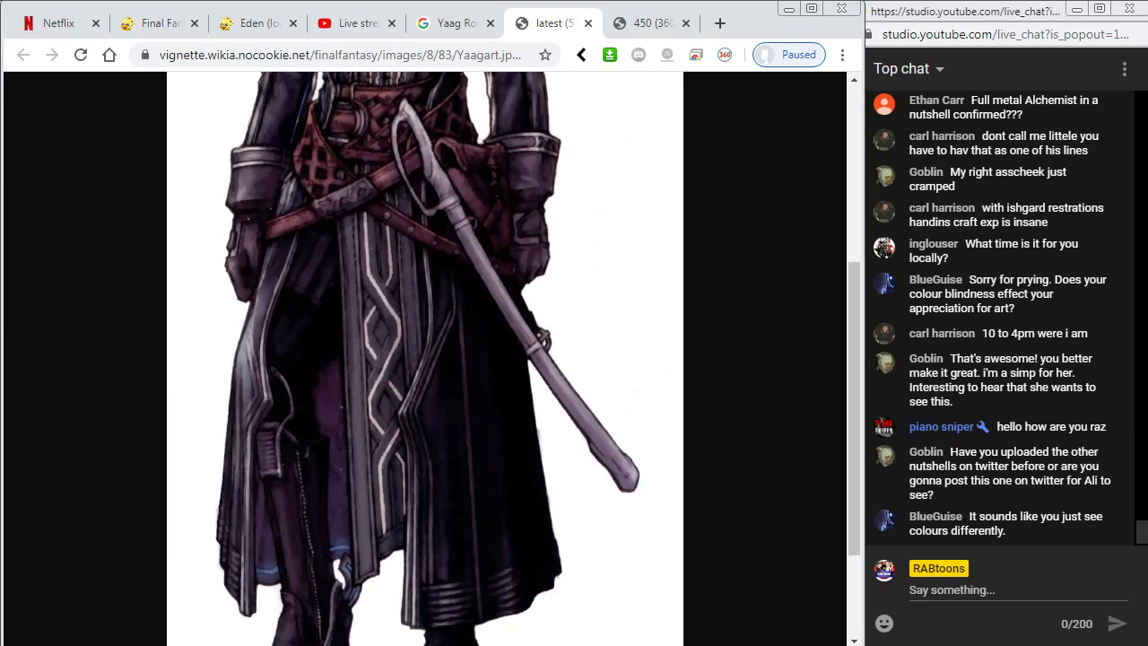
pyautogui.hotkey('alt', 'Tab')
pyautogui.hotkey('alt', 'Tab')
pyautogui.hotkey('alt', 'Tab')
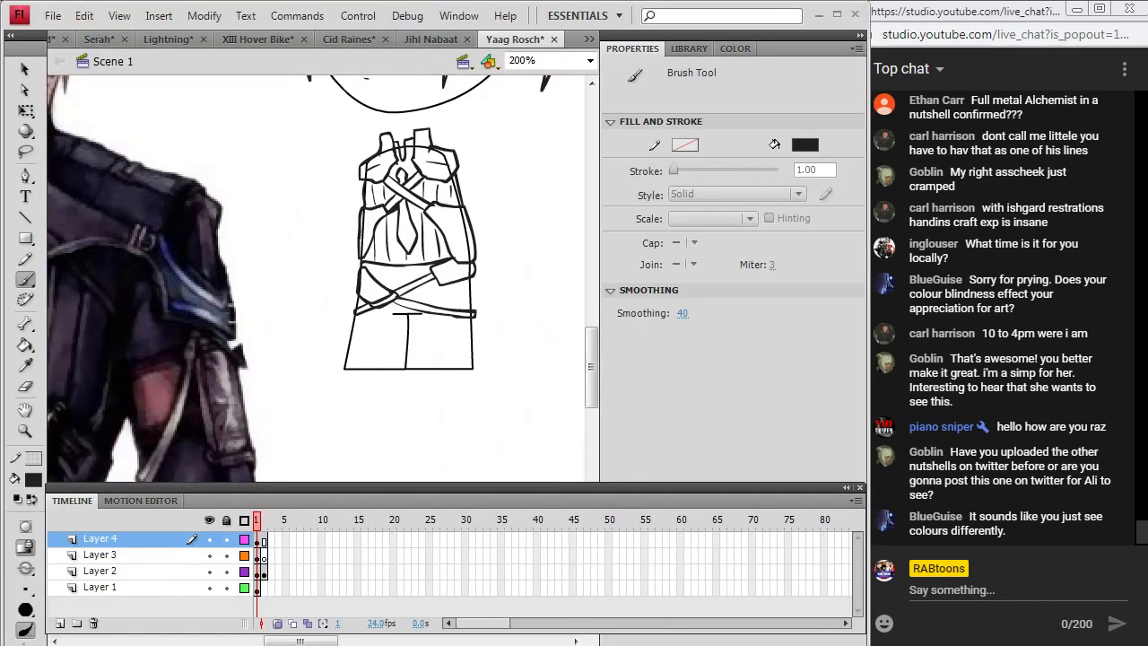
pyautogui.hotkey('alt', 'Tab')
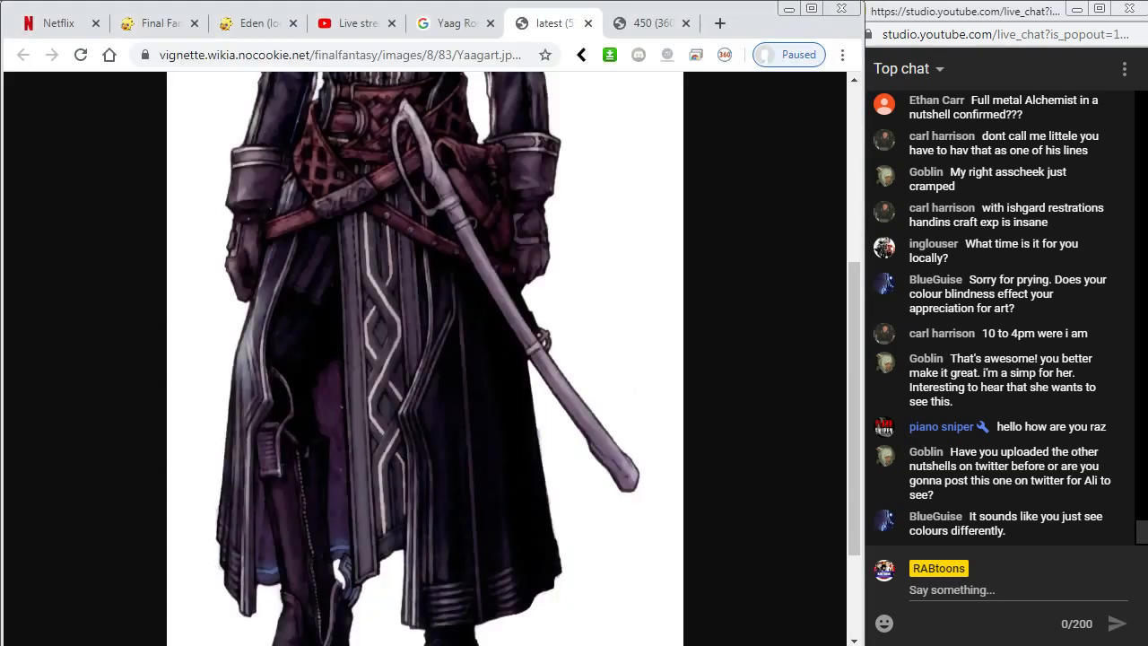
pyautogui.hotkey('alt', 'Tab')
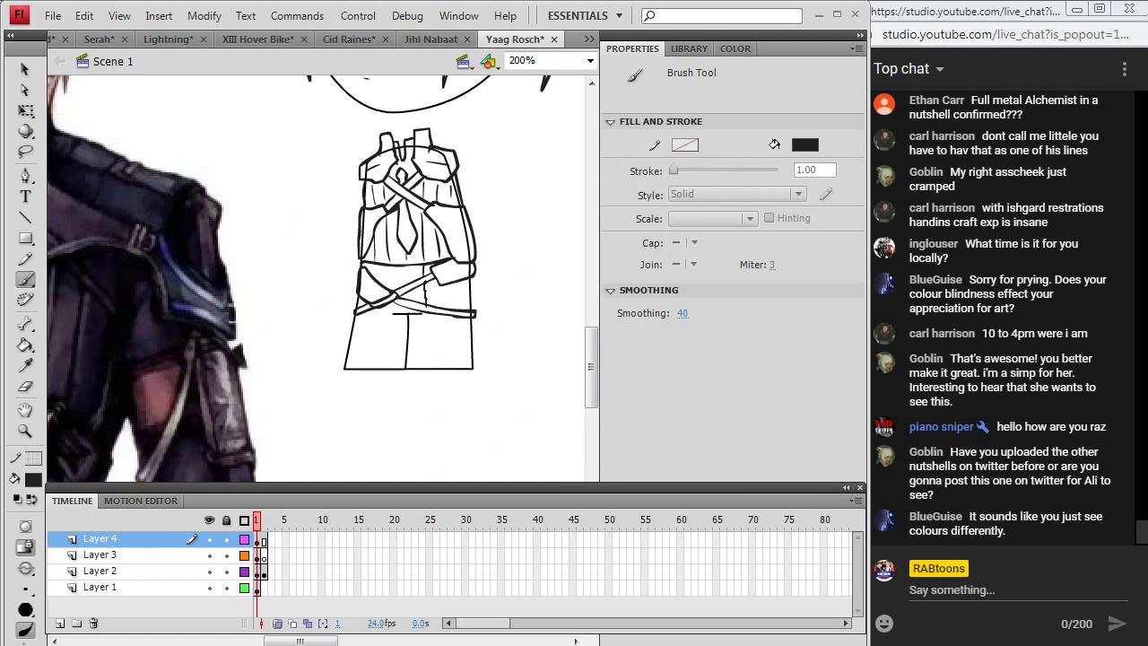
# Brush the right-hand coat skirt panel below the belt, with a bent inner edge and a hem flaring past the leg.
pyautogui.hotkey('alt', 'Tab')
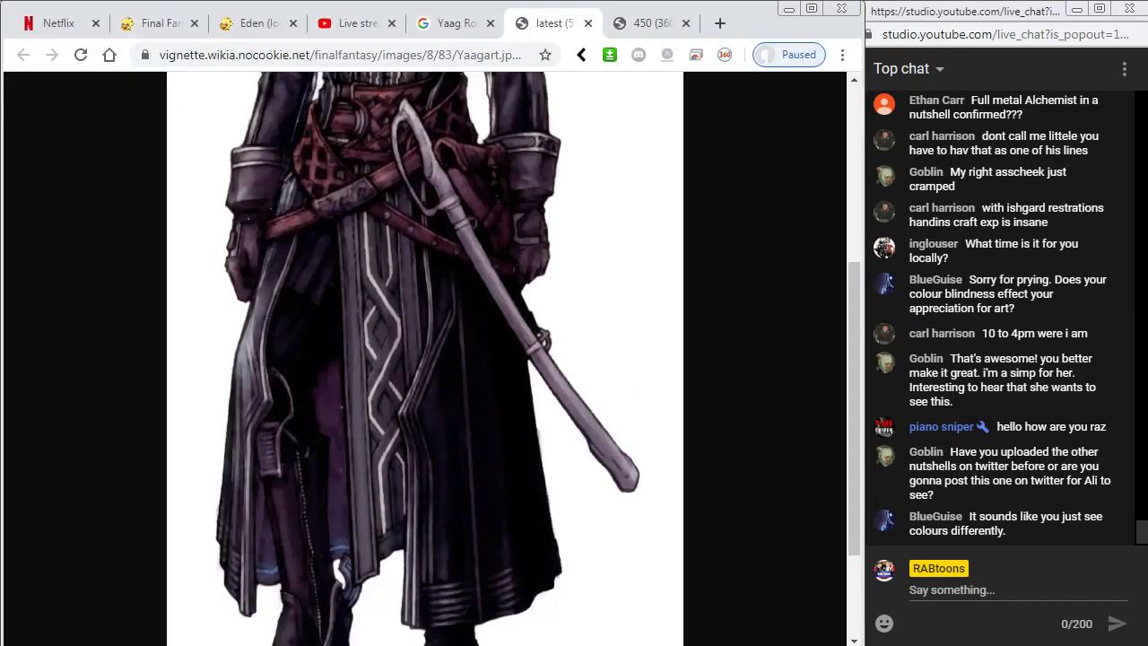
pyautogui.hotkey('alt', 'Tab')
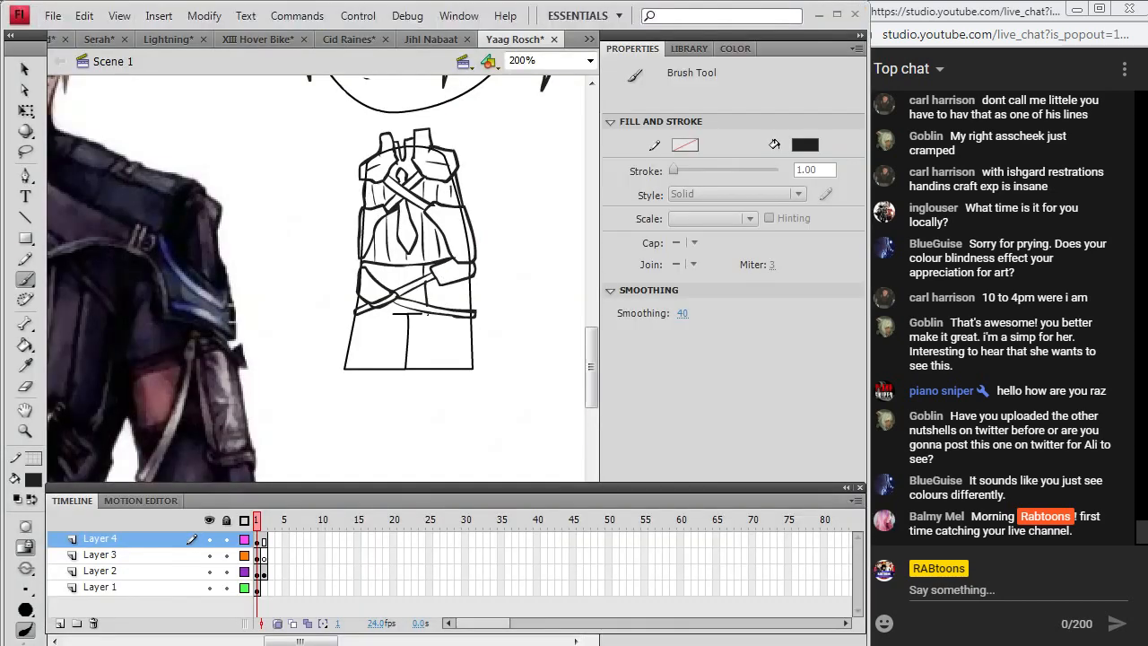
pyautogui.moveTo(422, 320)
pyautogui.mouseDown()
pyautogui.moveTo(429, 354)
pyautogui.moveTo(475, 373)
pyautogui.moveTo(496, 366)
pyautogui.moveTo(475, 319)
pyautogui.moveTo(472, 269)
pyautogui.mouseUp()
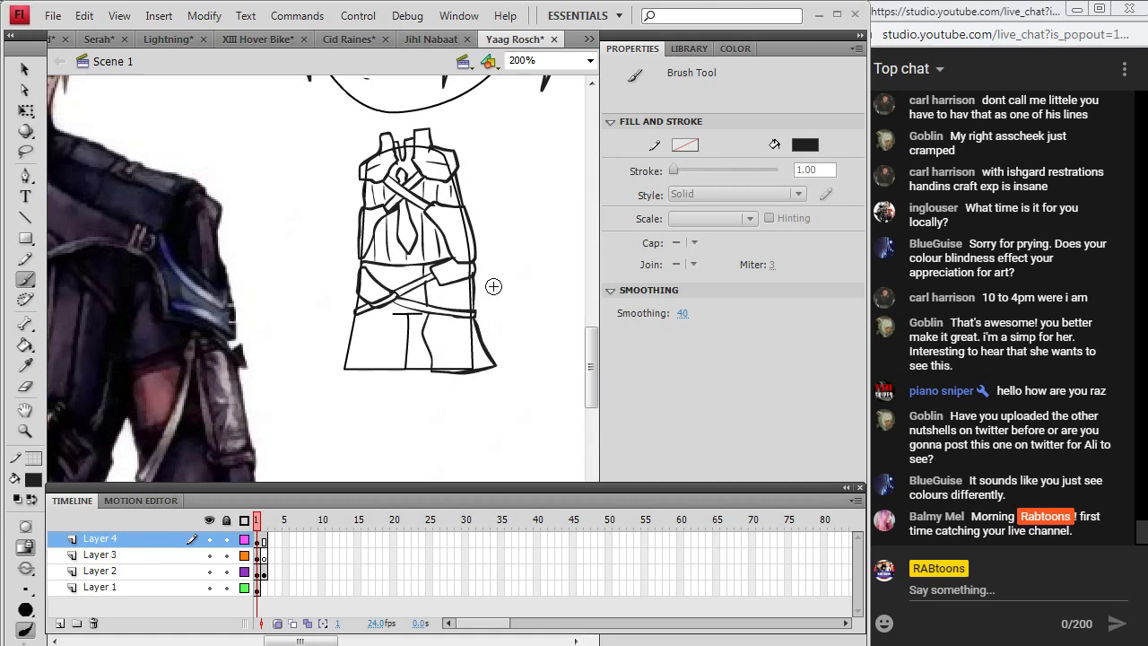
# Undo the last stroke and brush the left-hand coat skirt panel with a wavy inner edge and flared outer edge, checking against the artwork.
pyautogui.hotkey('alt', 'Tab')
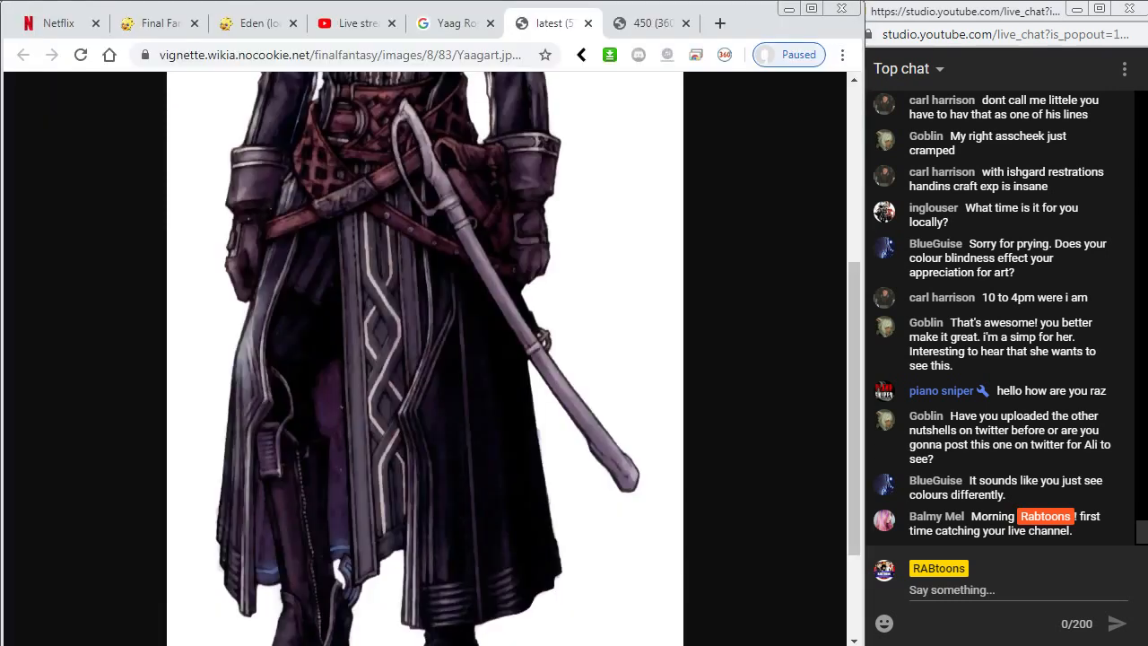
pyautogui.hotkey('alt', 'Tab')
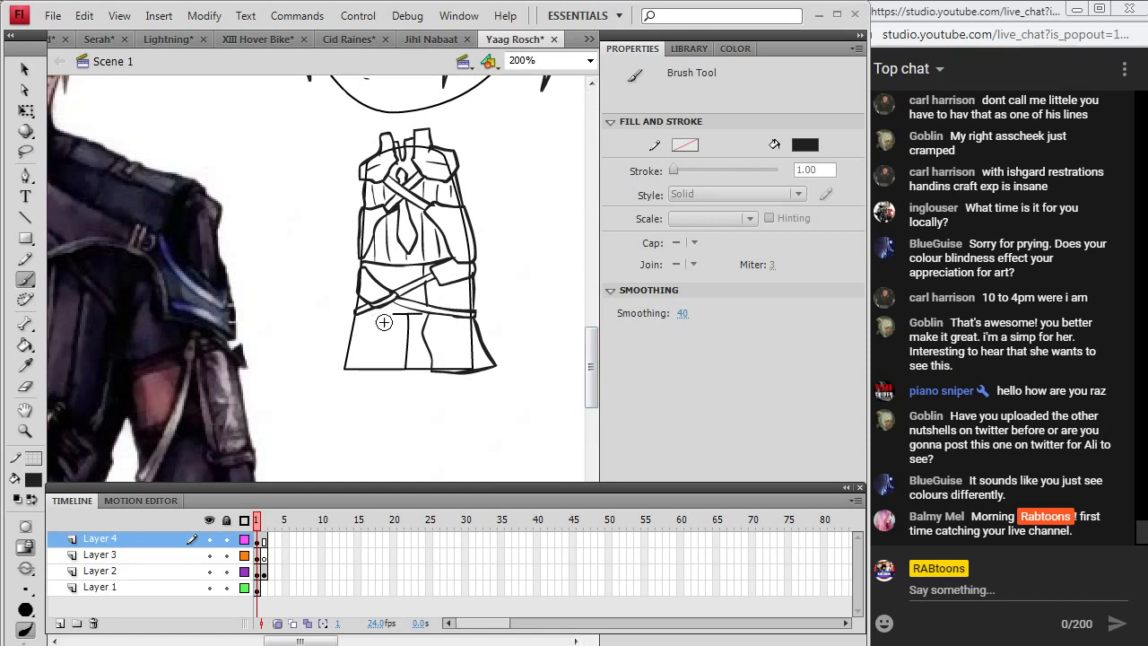
pyautogui.hotkey('ctrl', 'z')
pyautogui.moveTo(386, 316)
pyautogui.mouseDown()
pyautogui.moveTo(378, 368)
pyautogui.moveTo(335, 367)
pyautogui.moveTo(353, 303)
pyautogui.mouseUp()
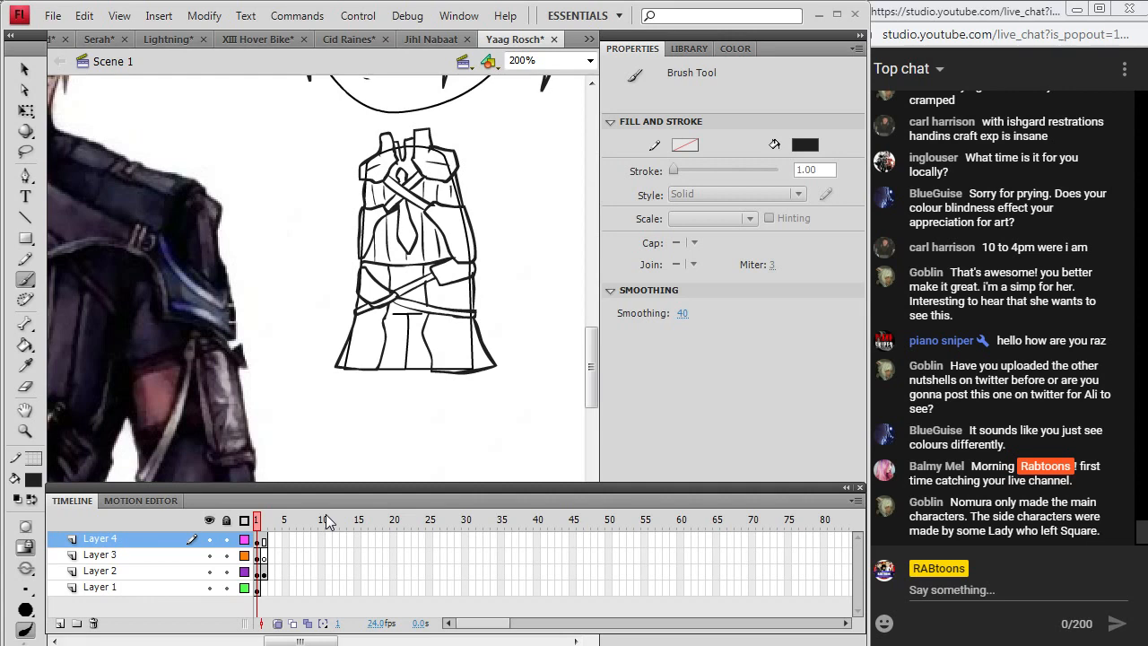
pyautogui.hotkey('alt', 'Tab')
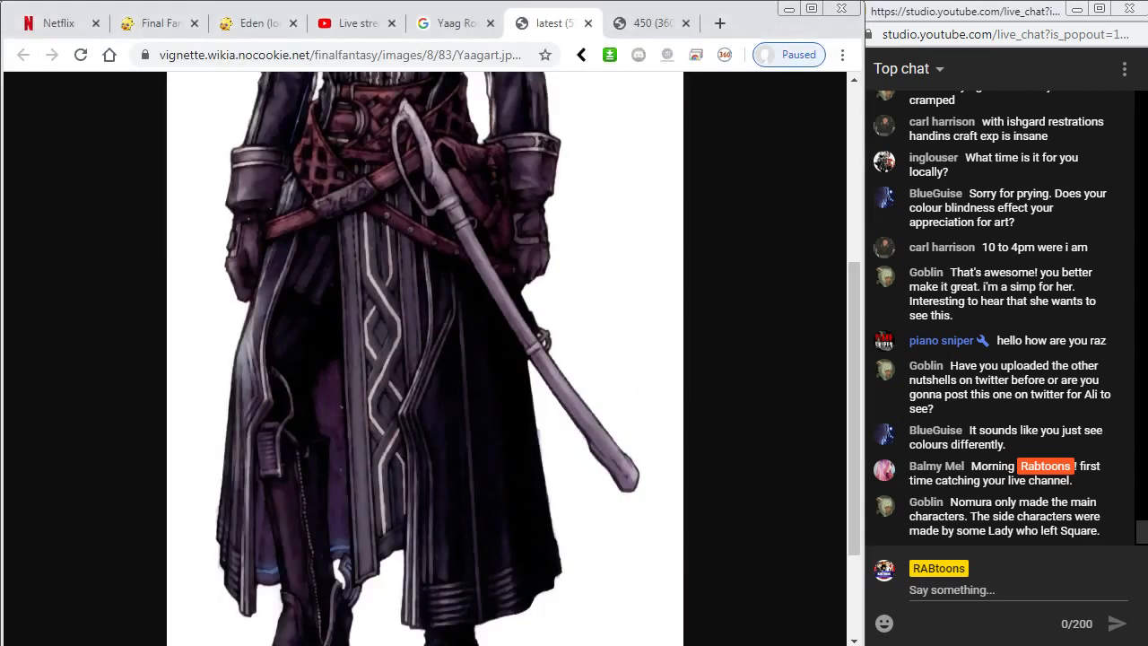
# Using the full artwork as reference, brush a narrow hanging front panel below the belts, between the two coat skirt panels.
pyautogui.hotkey('alt', 'Tab')
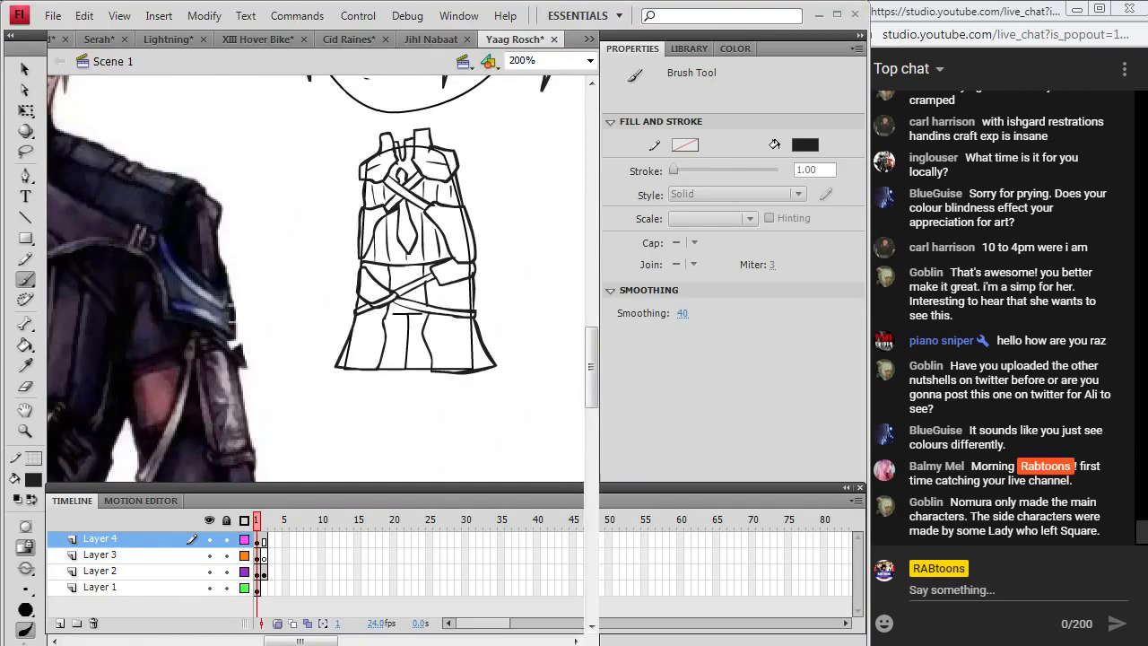
pyautogui.hotkey('alt', 'Tab')
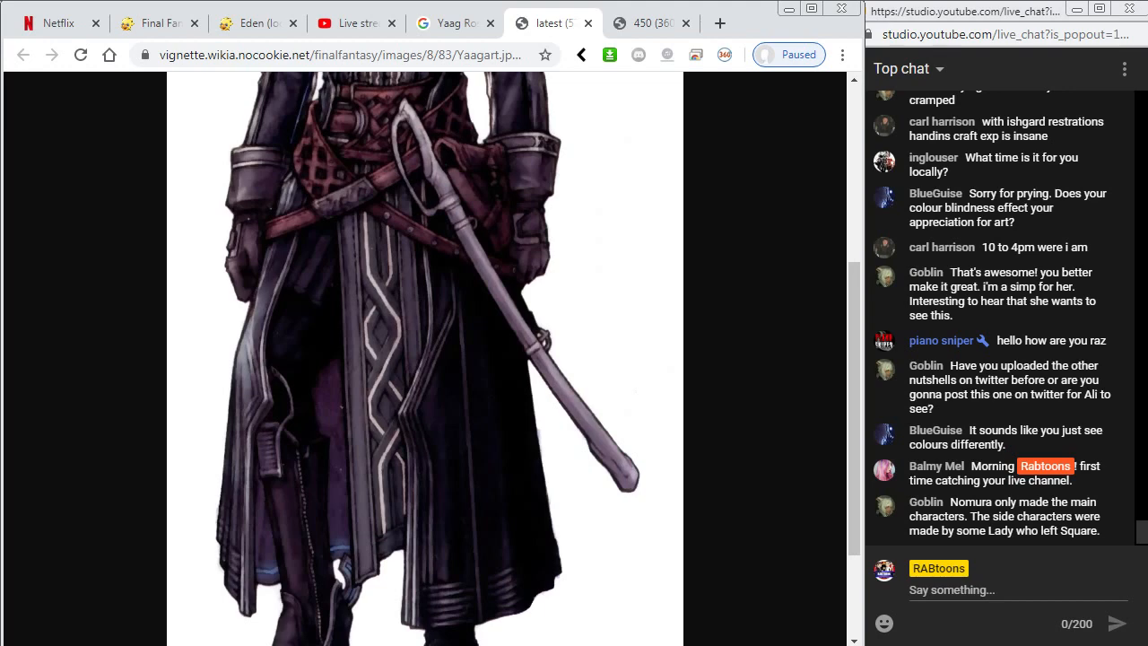
pyautogui.hotkey('alt', 'Tab')
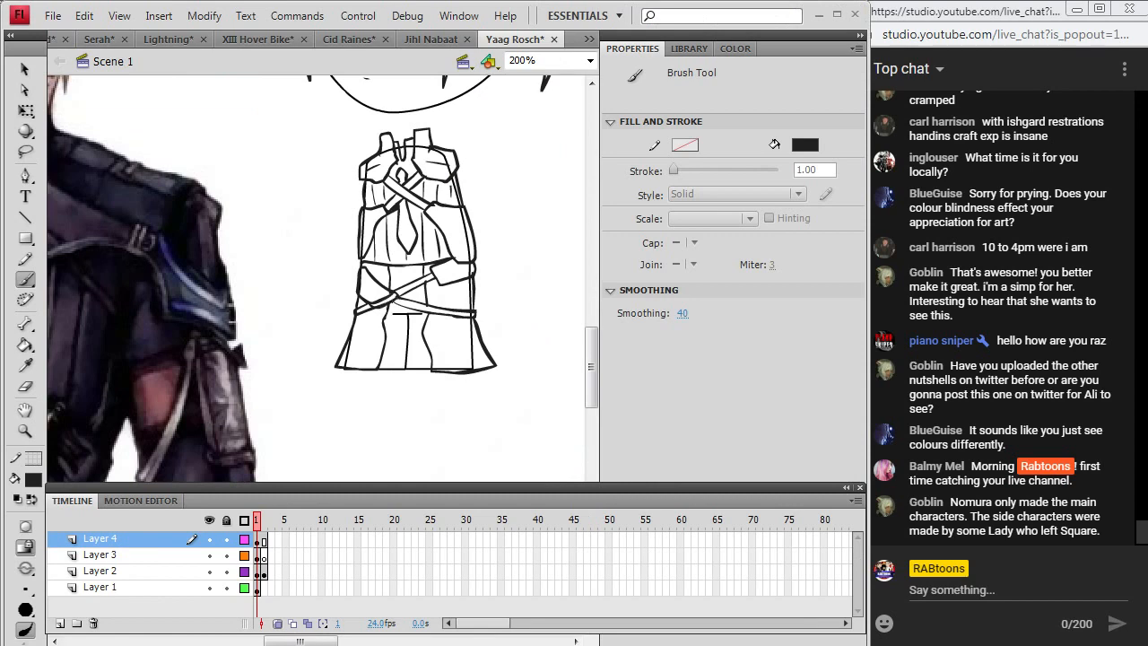
pyautogui.moveTo(393, 305)
pyautogui.mouseDown()
pyautogui.moveTo(390, 361)
pyautogui.moveTo(419, 360)
pyautogui.moveTo(419, 319)
pyautogui.mouseUp()
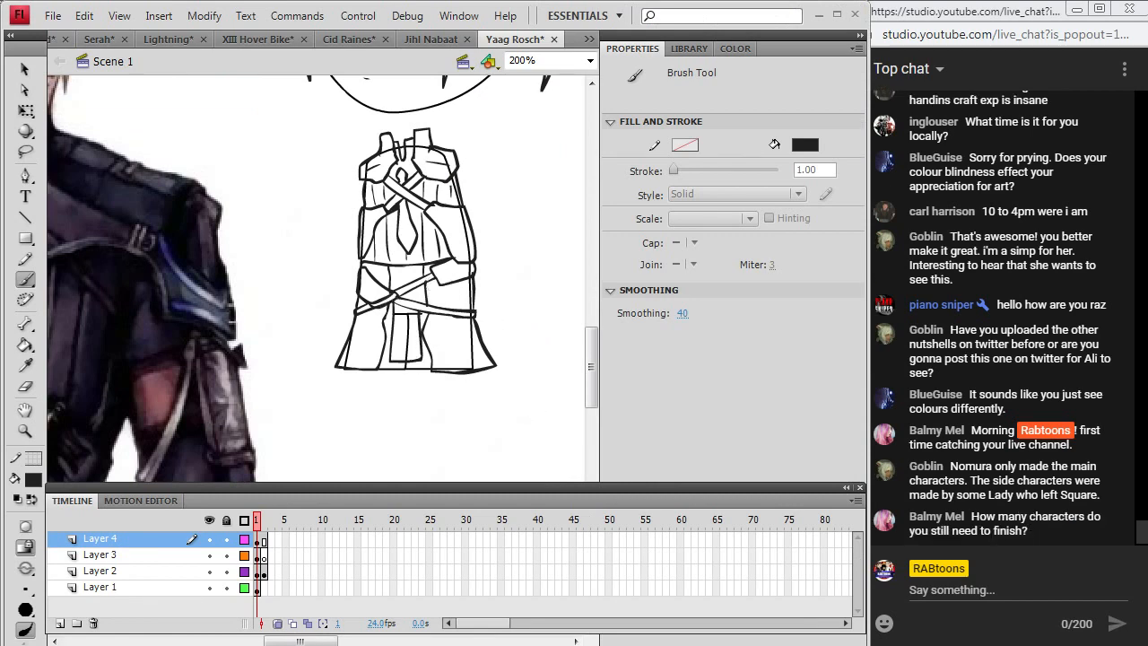
pyautogui.hotkey('alt', 'Tab')
pyautogui.hotkey('alt', 'Tab')
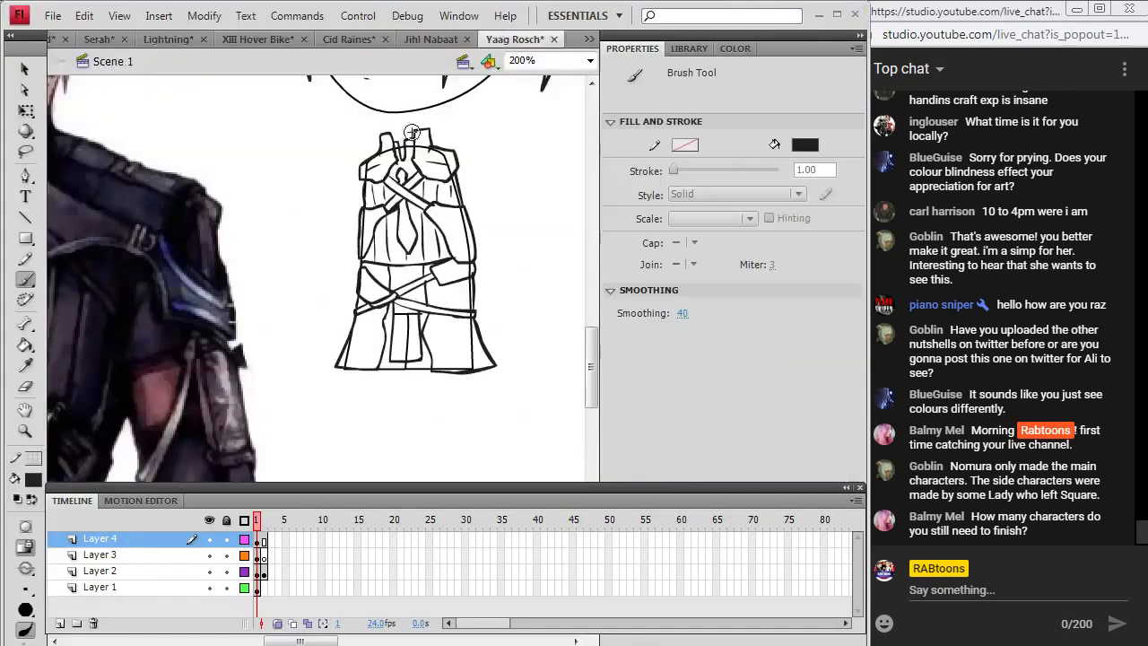
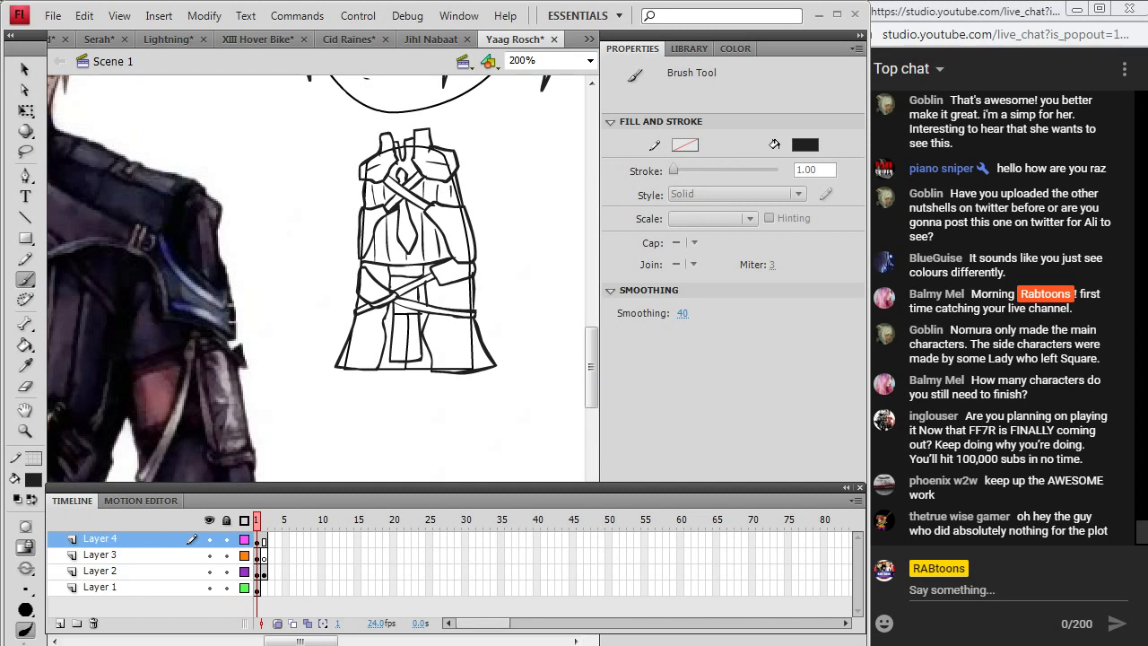
# Sample the dark purple of the artwork's coat and fill both collar-and-shoulder pieces of the outfit with it.
pyautogui.press('i')
pyautogui.moveTo(315, 641)
pyautogui.mouseDown()
pyautogui.moveTo(281, 643)
pyautogui.moveTo(293, 642)
pyautogui.mouseUp()
pyautogui.press('k')
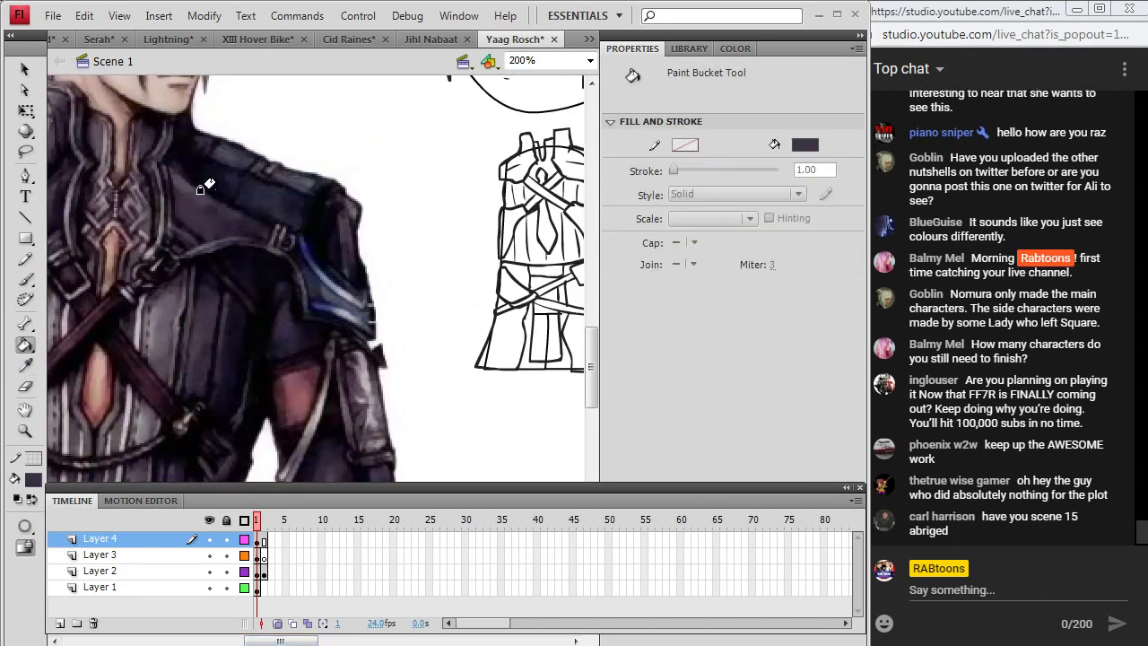
pyautogui.click(504, 169)
pyautogui.click(550, 161)
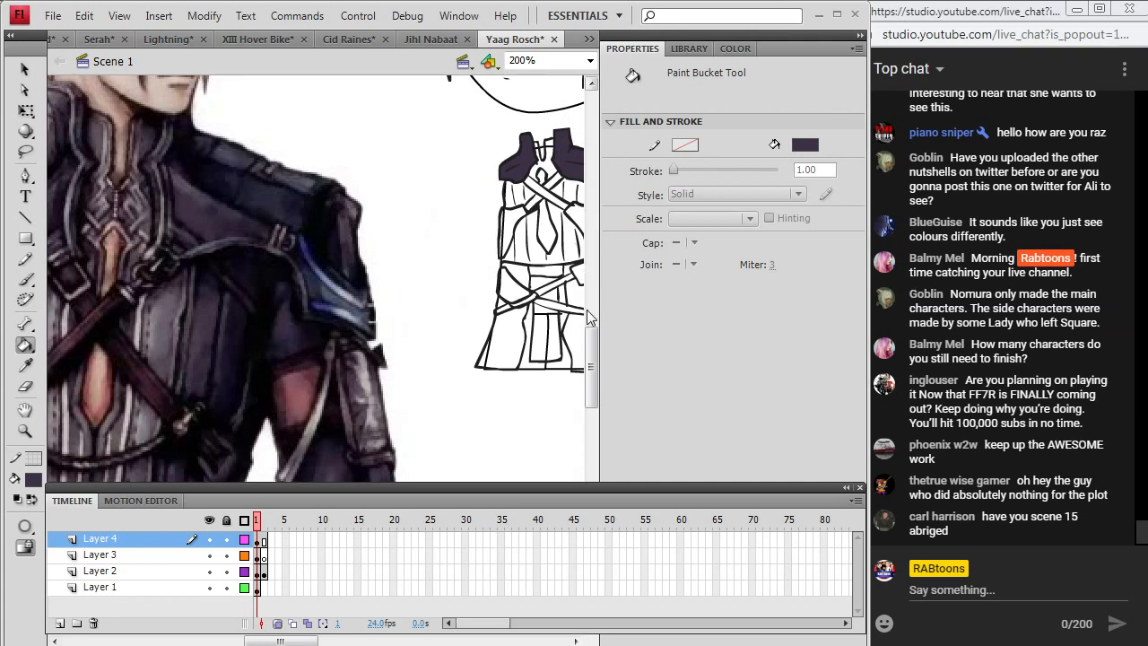
# Sample pale lilac from the artwork's hair and fill the cartoon's main hair, loose side strand and ponytail.
pyautogui.scroll(5, 590, 317)
pyautogui.press('i')
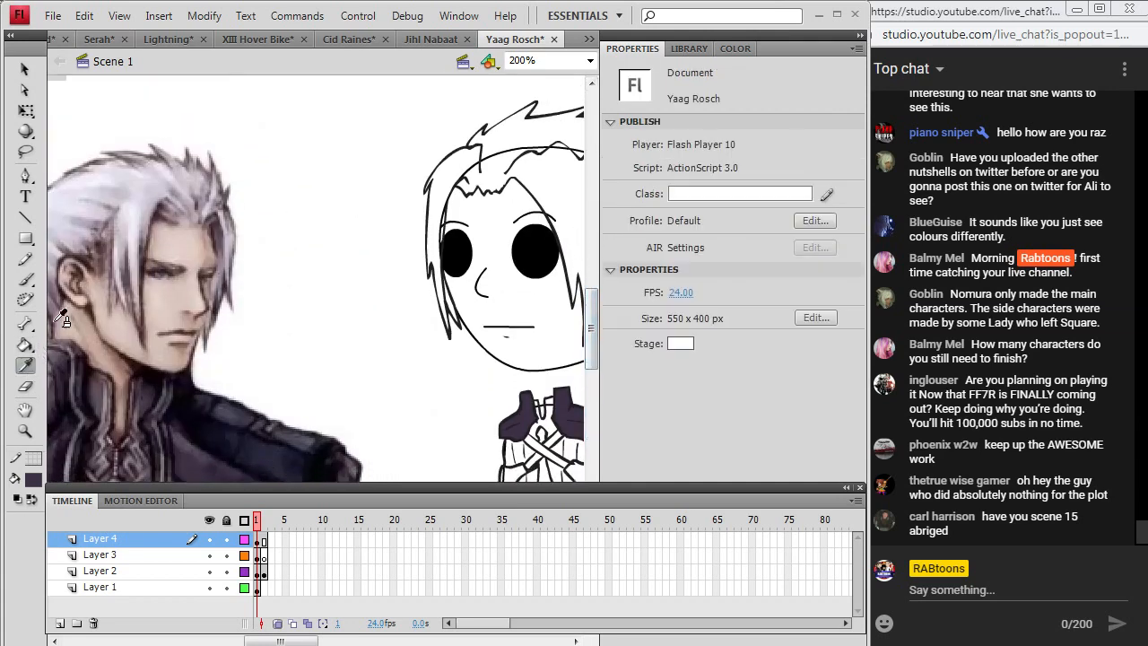
pyautogui.click(93, 232)
pyautogui.click(440, 175)
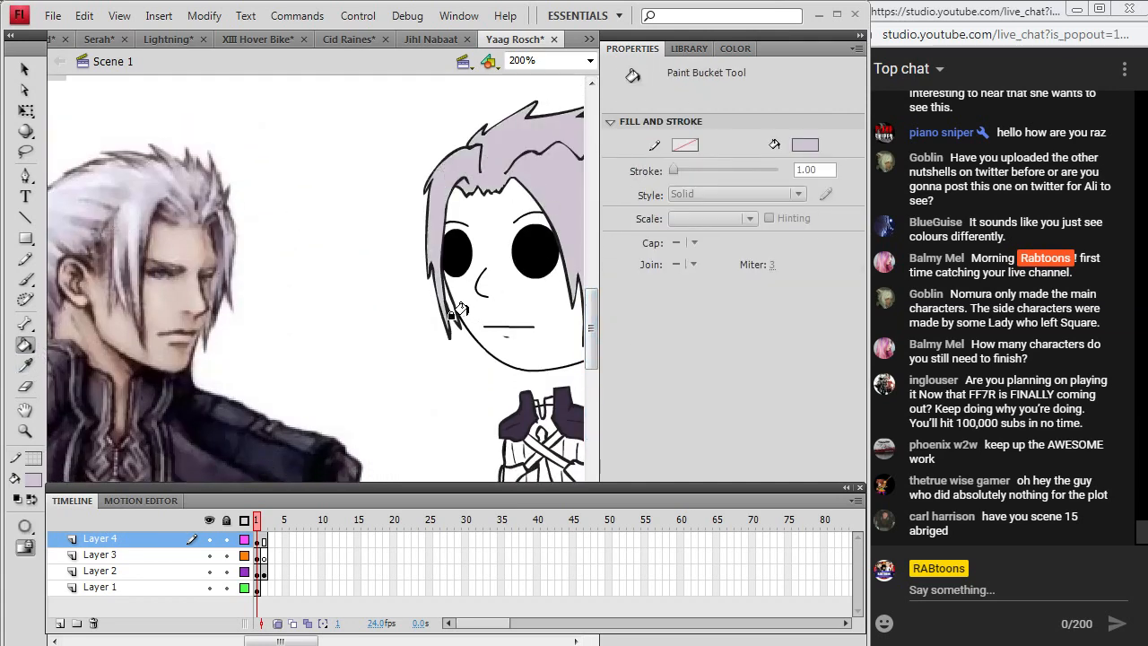
pyautogui.hotkey('ctrl', 'z')
pyautogui.hotkey('ctrl', 'y')
pyautogui.click(441, 296)
pyautogui.moveTo(305, 635); pyautogui.dragTo(326, 637)
pyautogui.click(529, 235)
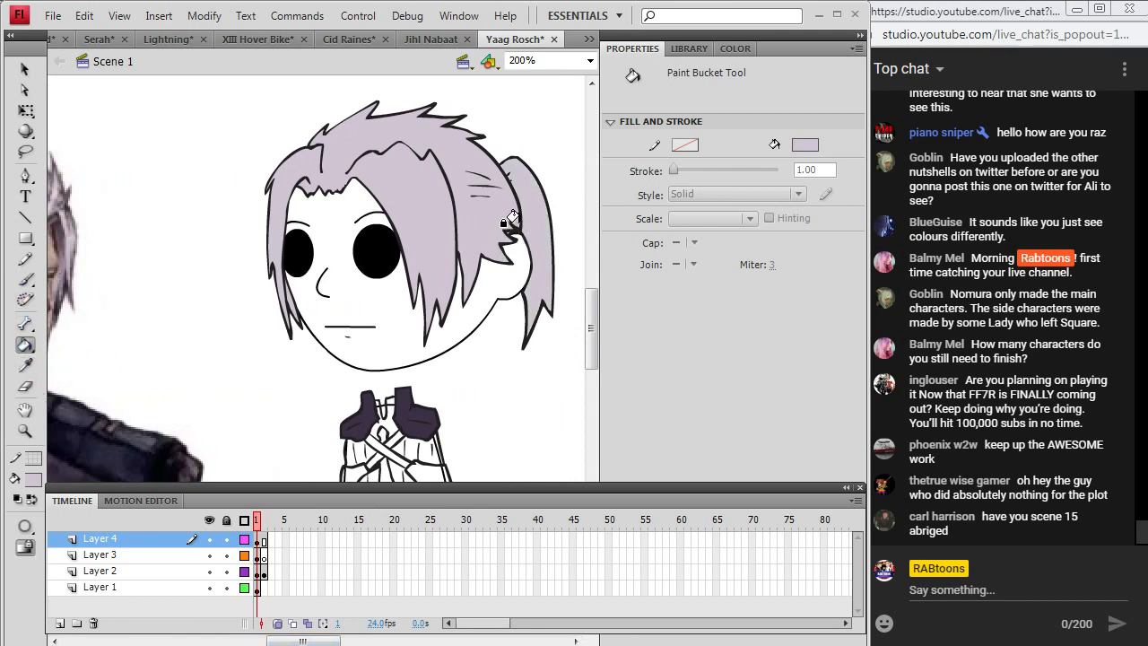
# Fill the face with skin colour sampled from the artwork, replacing the first darker tone with a lighter one from the cheek.
pyautogui.click(25, 365)
pyautogui.moveTo(336, 639); pyautogui.dragTo(319, 641)
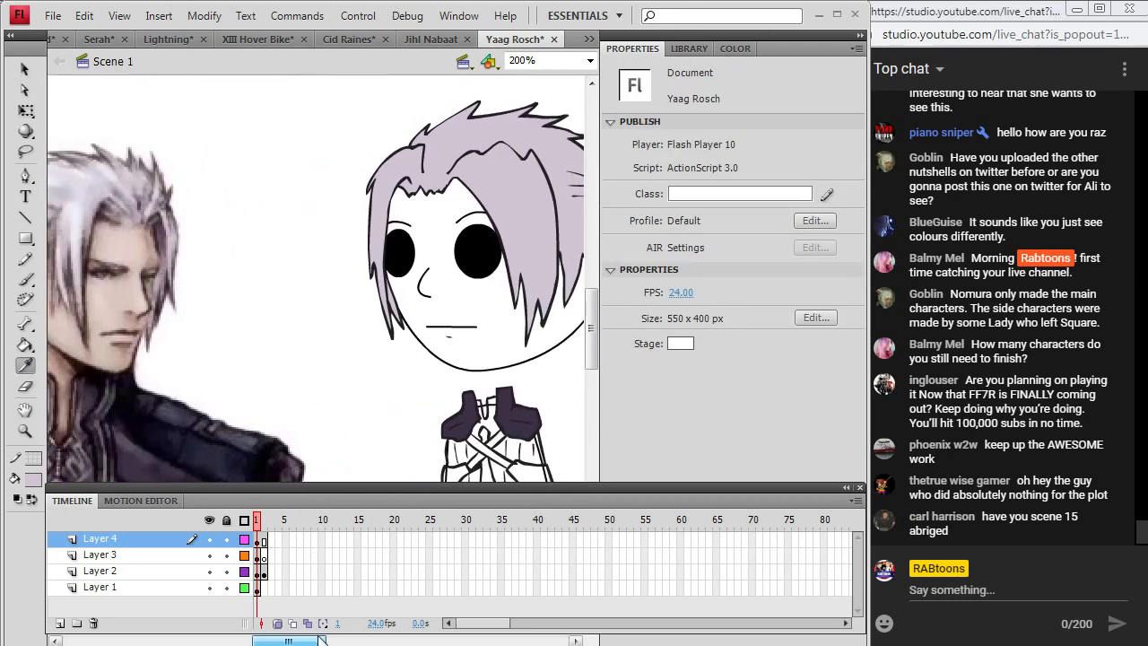
pyautogui.click(101, 354)
pyautogui.click(424, 308)
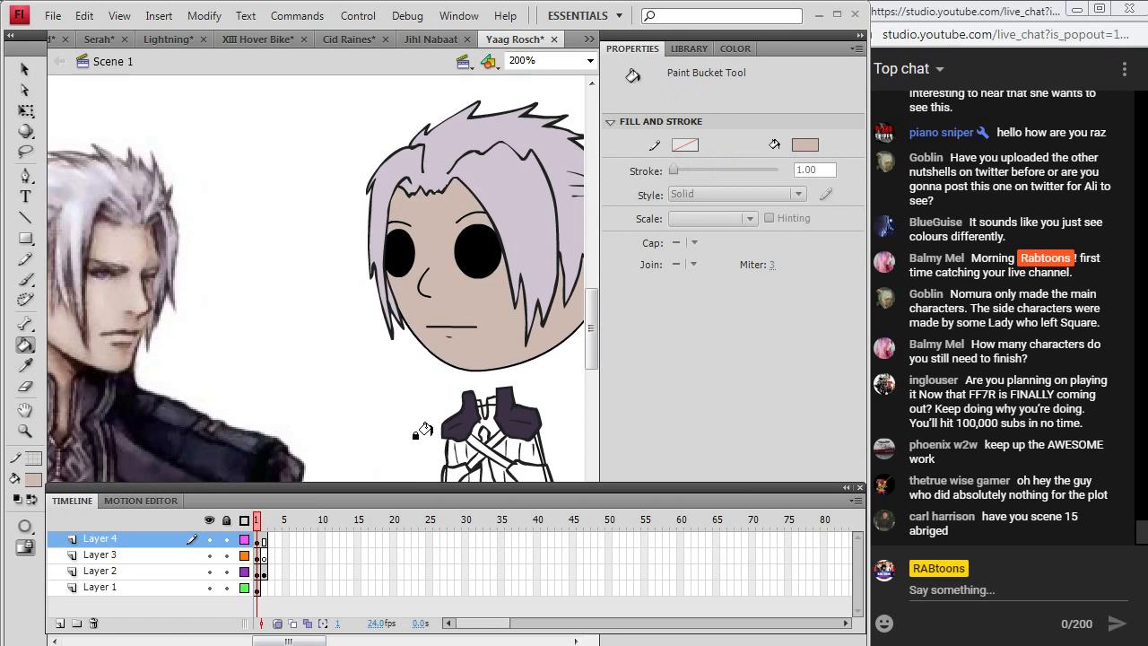
pyautogui.click(26, 364)
pyautogui.click(112, 303)
pyautogui.click(446, 308)
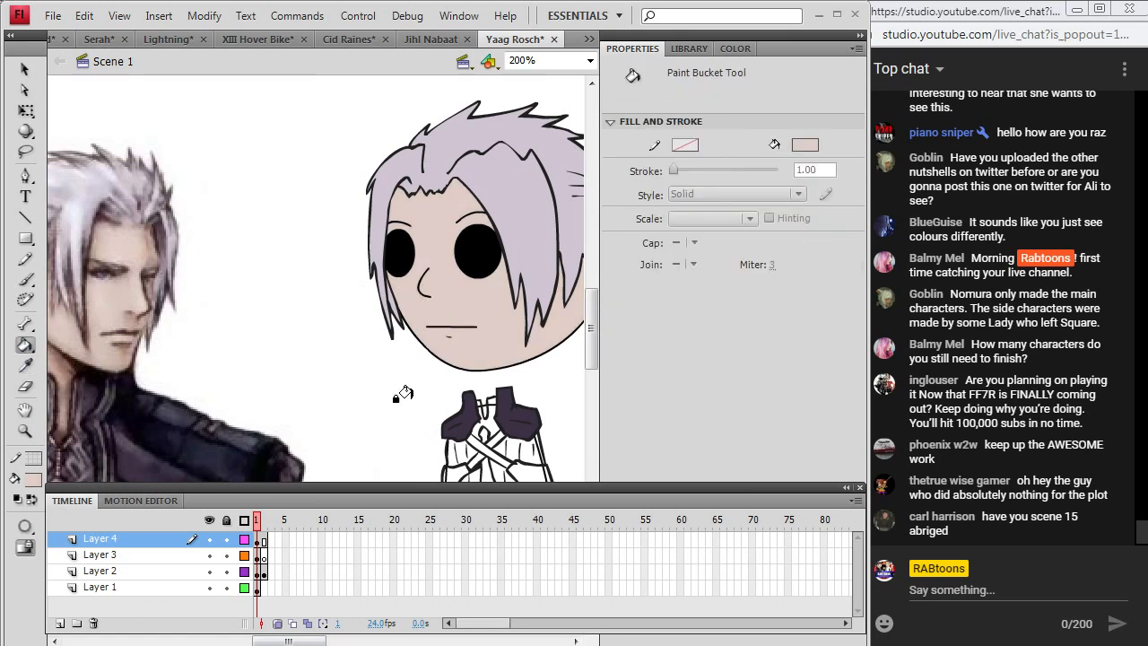
# On Layer 2, pencil shadow boundaries down the left part of the face and around the front hair locks, undoing the stray strokes.
pyautogui.click(25, 259)
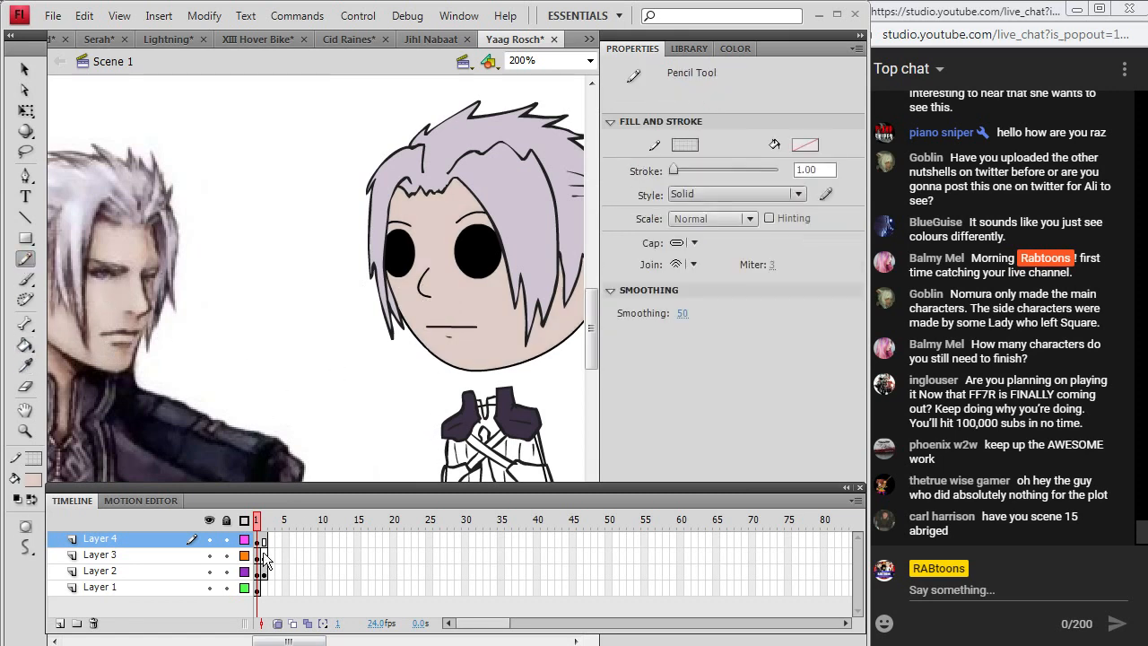
pyautogui.click(260, 555)
pyautogui.click(258, 571)
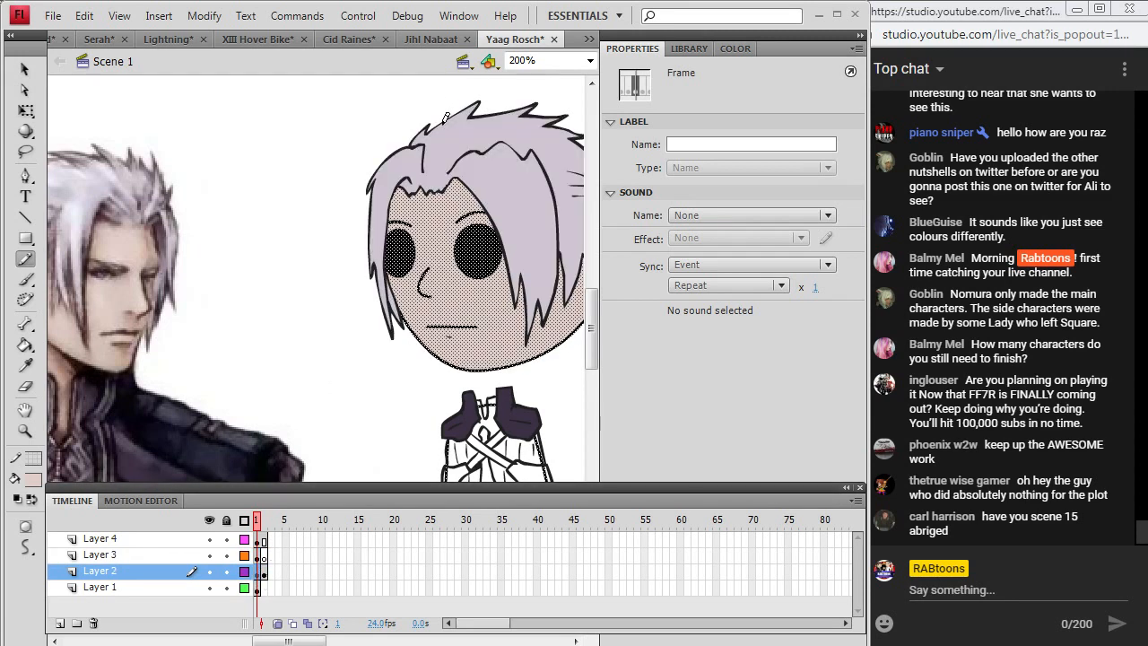
pyautogui.moveTo(445, 106)
pyautogui.mouseDown()
pyautogui.moveTo(424, 195)
pyautogui.moveTo(425, 284)
pyautogui.moveTo(495, 381)
pyautogui.mouseUp()
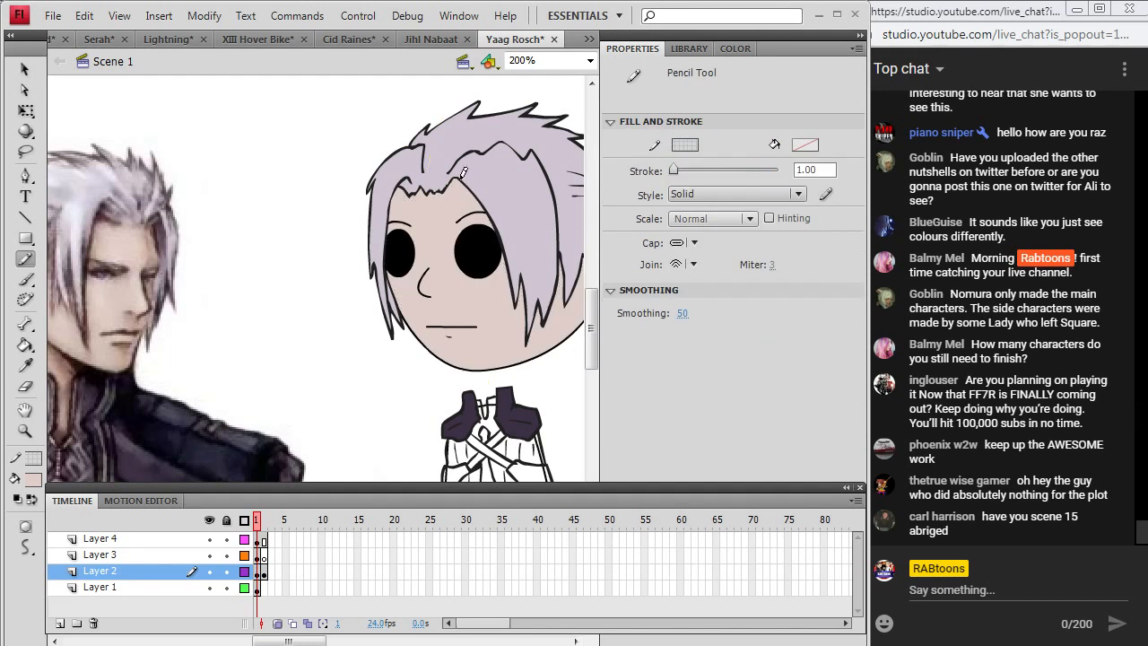
pyautogui.moveTo(404, 133)
pyautogui.mouseDown()
pyautogui.moveTo(417, 166)
pyautogui.moveTo(466, 202)
pyautogui.mouseUp()
pyautogui.moveTo(517, 266); pyautogui.dragTo(521, 337)
pyautogui.moveTo(543, 264)
pyautogui.mouseDown()
pyautogui.moveTo(556, 303)
pyautogui.moveTo(582, 201)
pyautogui.mouseUp()
pyautogui.hotkey('ctrl', 'z')
pyautogui.hotkey('ctrl', 'z')
pyautogui.hotkey('ctrl', 'z')
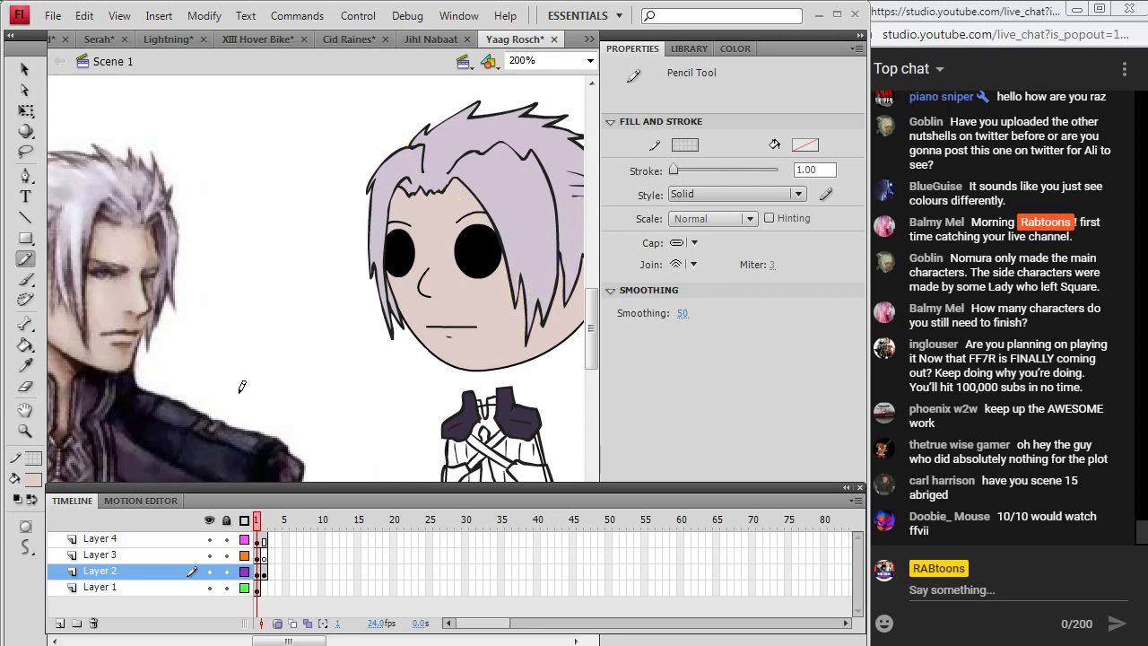
# Fill the shadow area on the left of the face with darker skin tones sampled from the artwork's face.
pyautogui.click(25, 345)
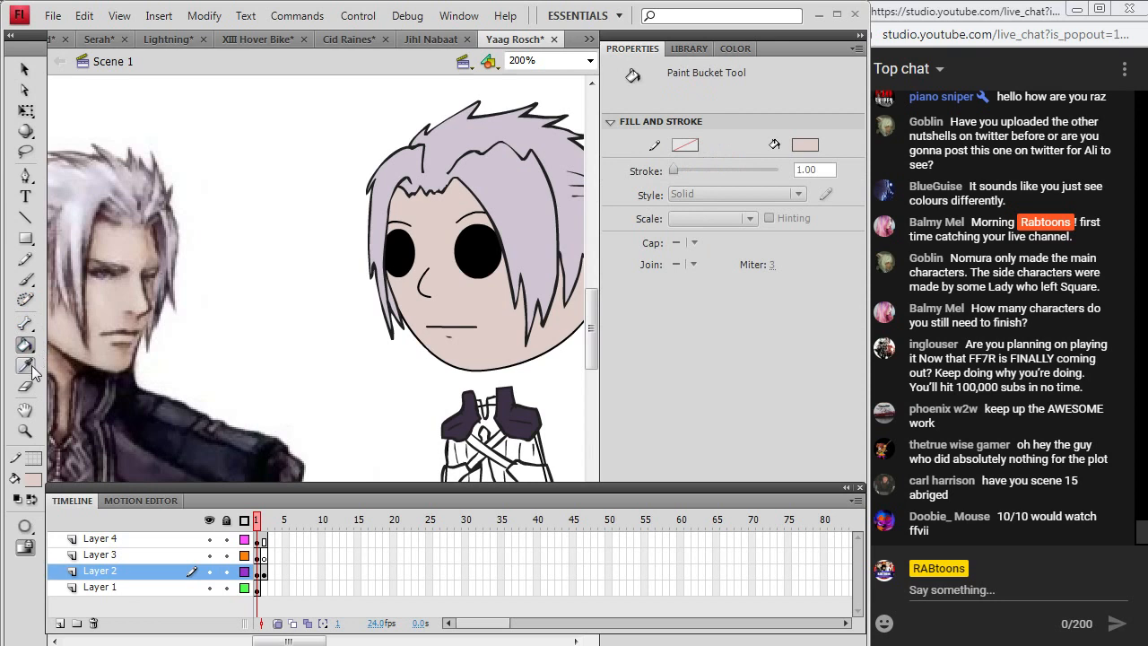
pyautogui.click(25, 365)
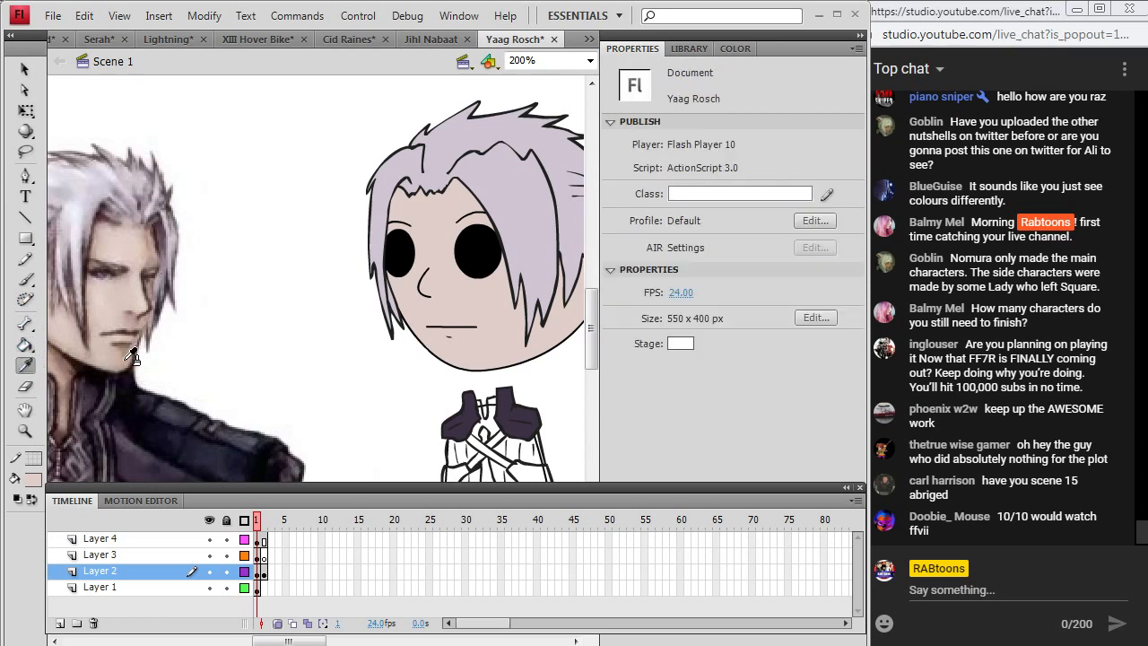
pyautogui.click(120, 343)
pyautogui.click(394, 298)
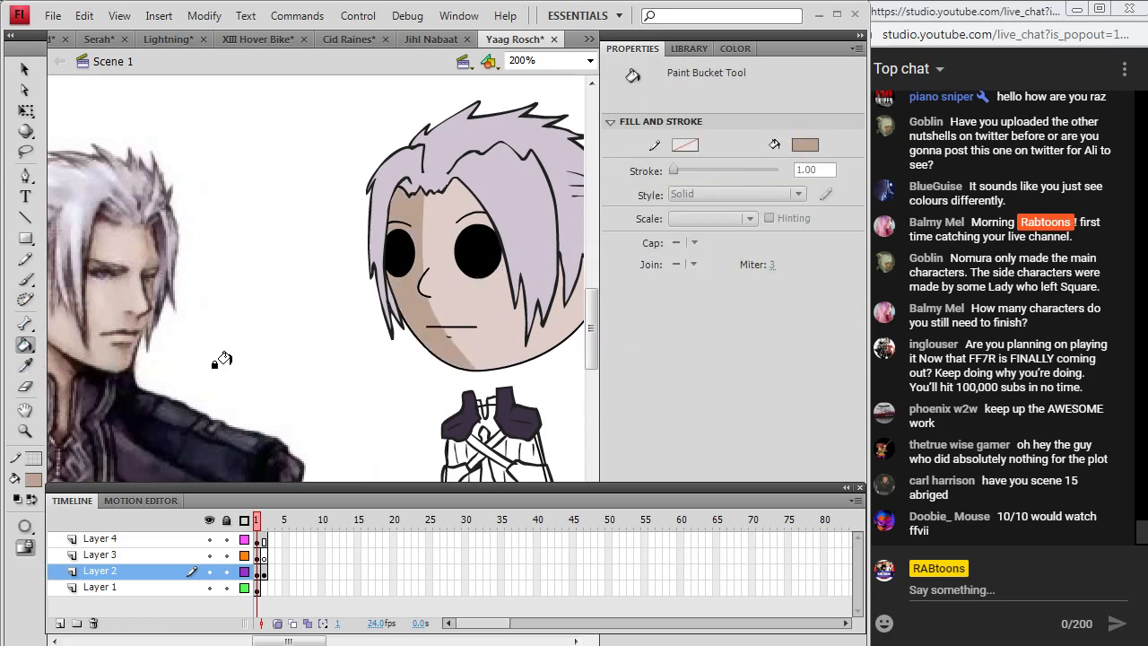
pyautogui.click(25, 365)
pyautogui.click(141, 309)
pyautogui.click(396, 285)
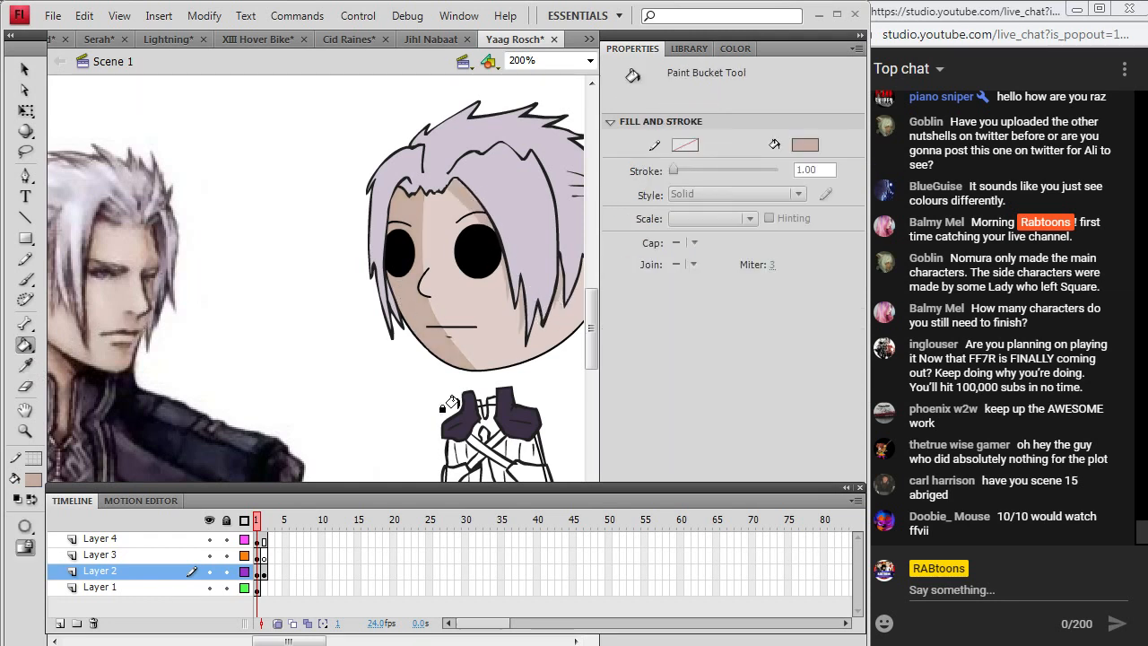
# Try filling the hair with a greyer shade sampled from the artwork, and undo the fill.
pyautogui.click(25, 365)
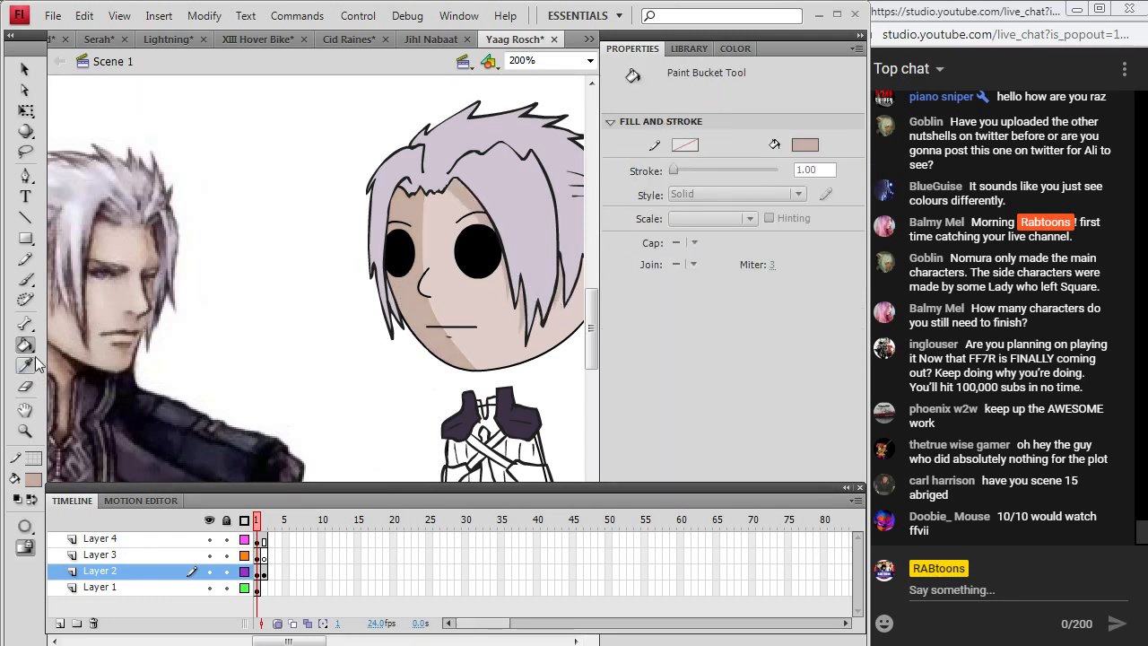
pyautogui.click(68, 251)
pyautogui.click(367, 179)
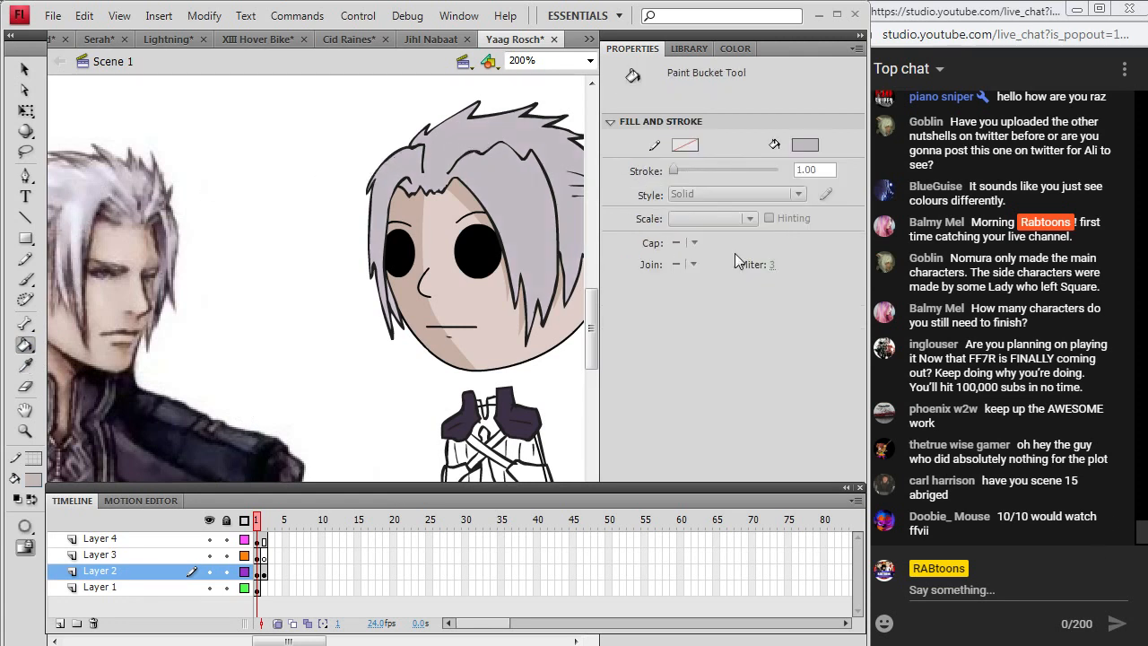
pyautogui.hotkey('ctrl', 'z')
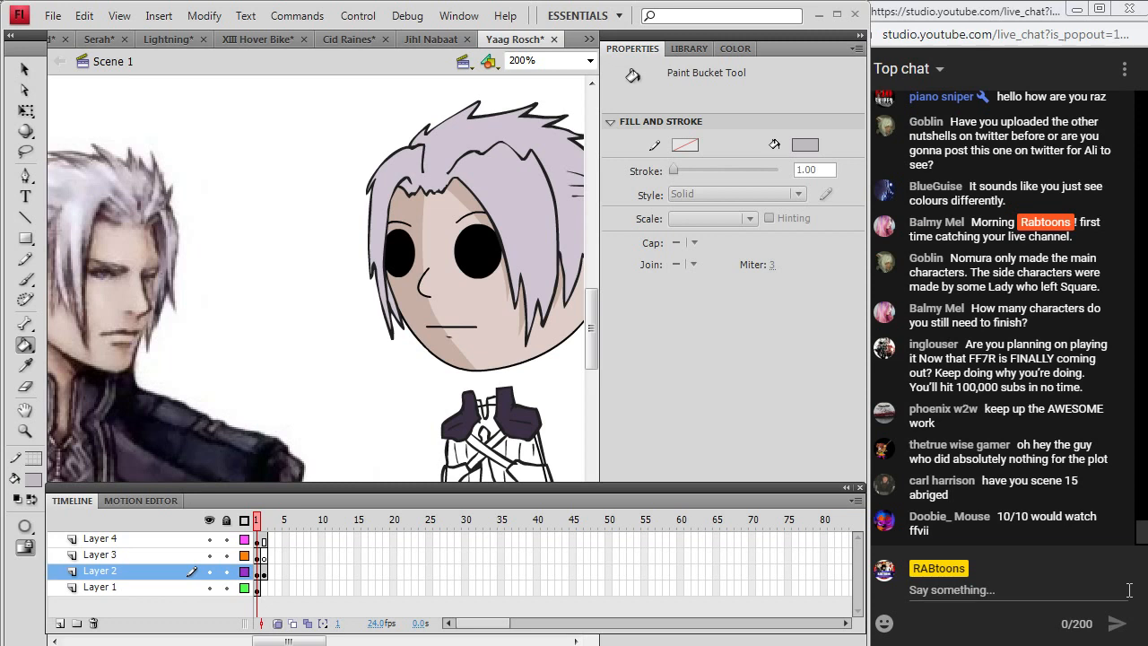
# On Layer 3, pencil shadow boundaries over the crown, along the big front lock and through its pointed tips.
pyautogui.press('y')
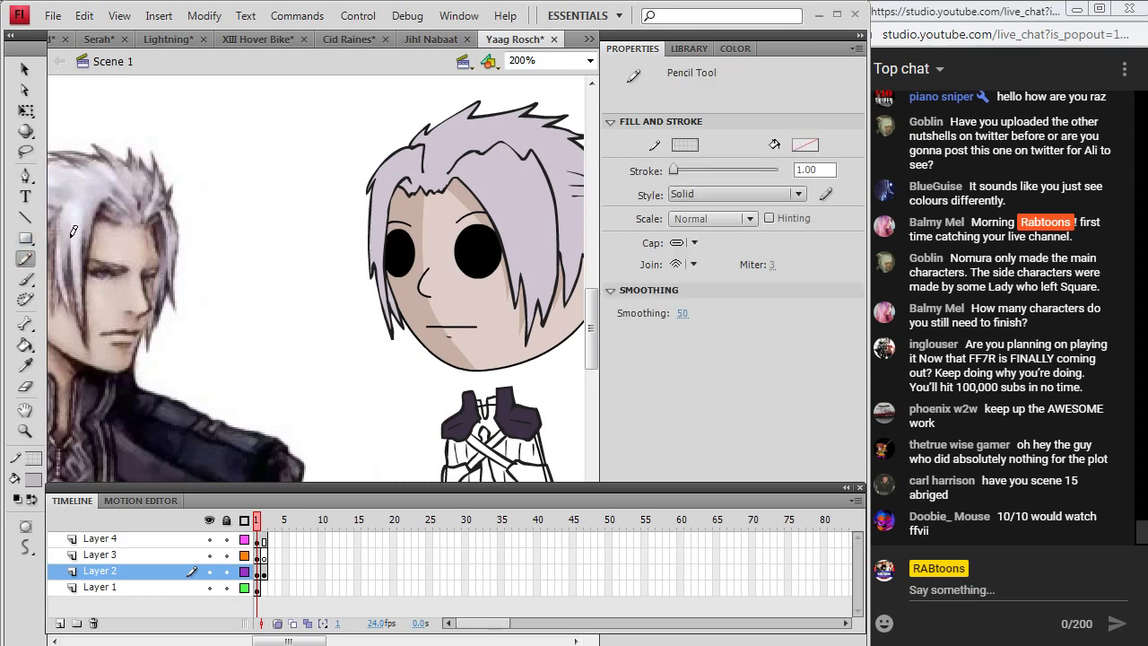
pyautogui.click(260, 541)
pyautogui.click(258, 556)
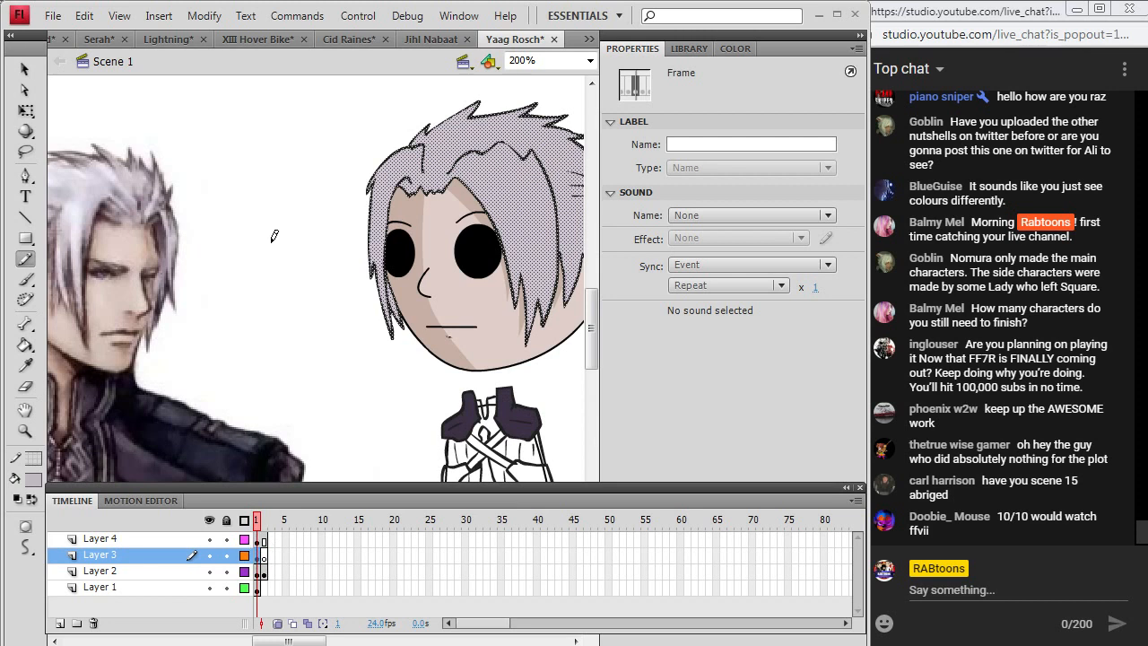
pyautogui.moveTo(427, 172)
pyautogui.mouseDown()
pyautogui.moveTo(463, 115)
pyautogui.moveTo(470, 126)
pyautogui.moveTo(538, 97)
pyautogui.moveTo(514, 124)
pyautogui.moveTo(574, 101)
pyautogui.mouseUp()
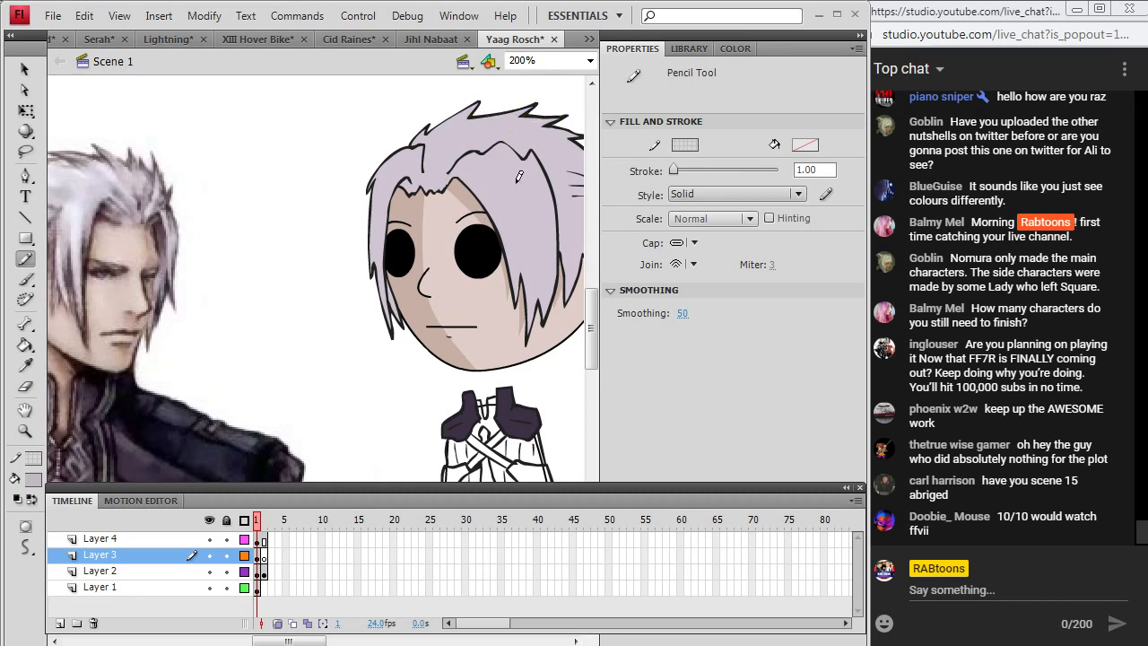
pyautogui.moveTo(466, 162)
pyautogui.mouseDown()
pyautogui.moveTo(506, 219)
pyautogui.moveTo(518, 299)
pyautogui.mouseUp()
pyautogui.moveTo(520, 241); pyautogui.dragTo(529, 337)
pyautogui.moveTo(542, 257); pyautogui.dragTo(542, 260)
pyautogui.moveTo(485, 154)
pyautogui.mouseDown()
pyautogui.moveTo(508, 182)
pyautogui.moveTo(498, 143)
pyautogui.moveTo(534, 185)
pyautogui.mouseUp()
# Pencil shadow boundaries through the side hair in front of the ear and down the length of the ponytail.
pyautogui.moveTo(323, 642); pyautogui.dragTo(333, 641)
pyautogui.moveTo(490, 208); pyautogui.dragTo(500, 311)
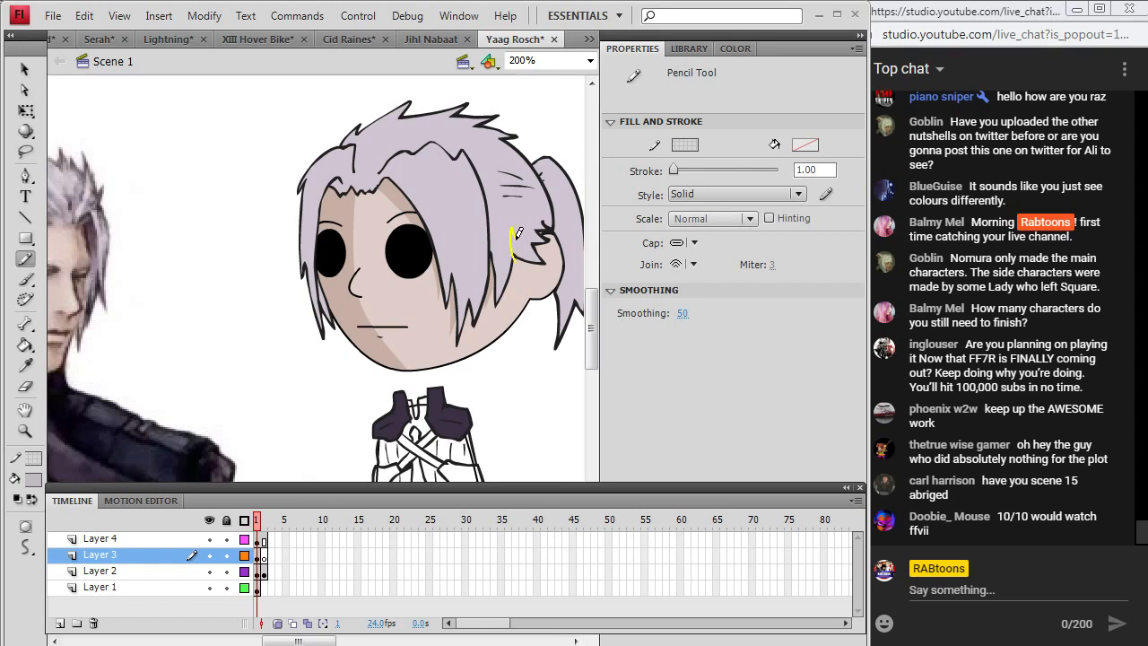
pyautogui.moveTo(518, 233)
pyautogui.mouseDown()
pyautogui.moveTo(537, 244)
pyautogui.moveTo(543, 226)
pyautogui.mouseUp()
pyautogui.moveTo(303, 640); pyautogui.dragTo(314, 641)
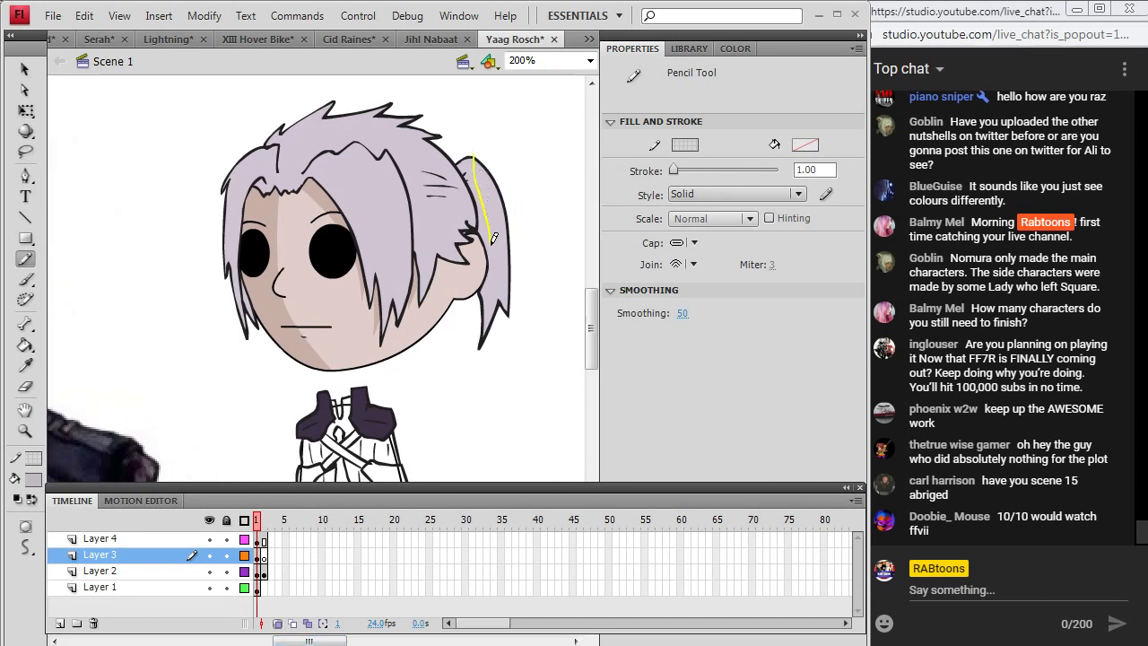
pyautogui.moveTo(494, 238); pyautogui.dragTo(483, 353)
pyautogui.moveTo(500, 307); pyautogui.dragTo(504, 270)
# Sample the lilac hair colour on the cartoon head and change it to a darker purple fill colour.
pyautogui.click(25, 345)
pyautogui.click(25, 365)
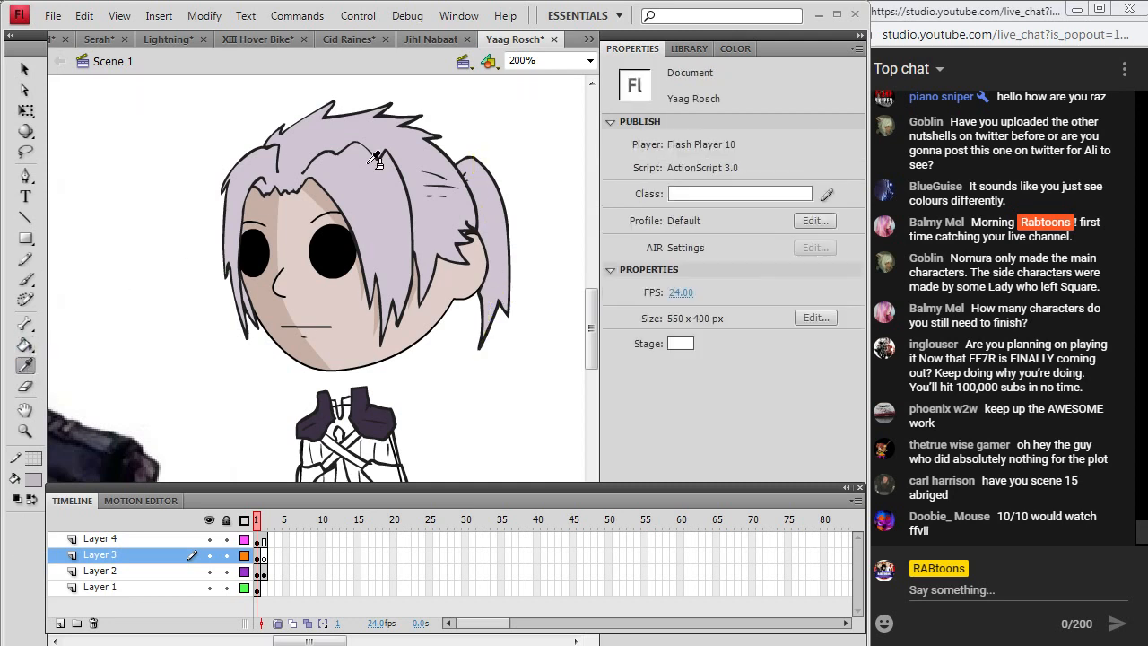
pyautogui.click(371, 164)
pyautogui.click(36, 482)
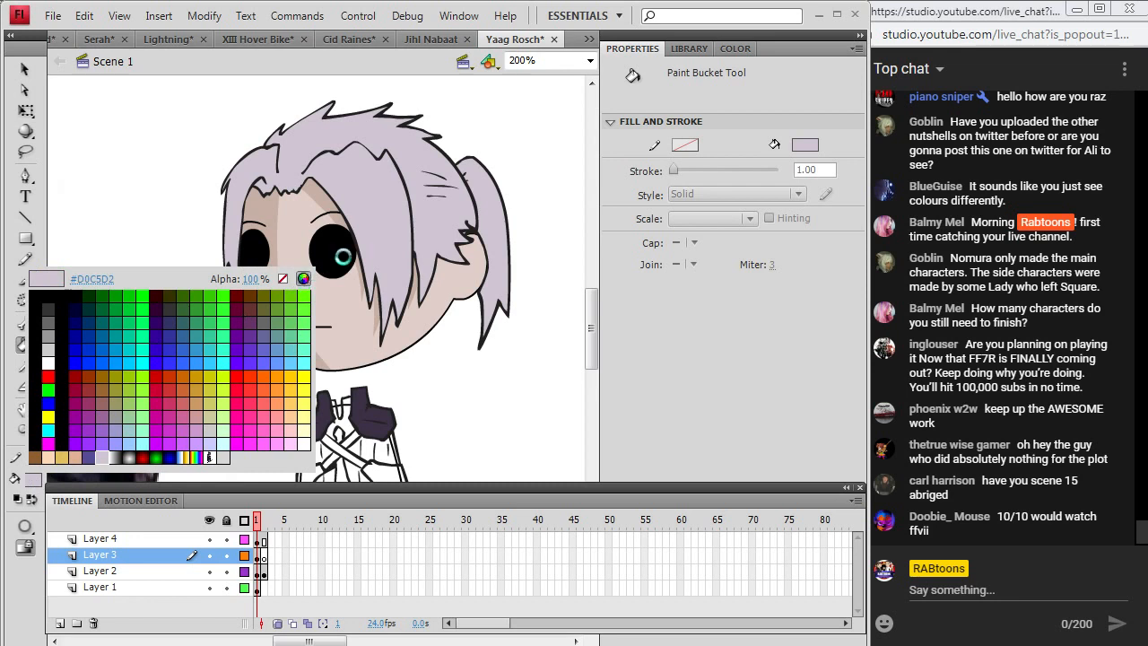
pyautogui.click(303, 279)
pyautogui.click(623, 273)
pyautogui.click(264, 454)
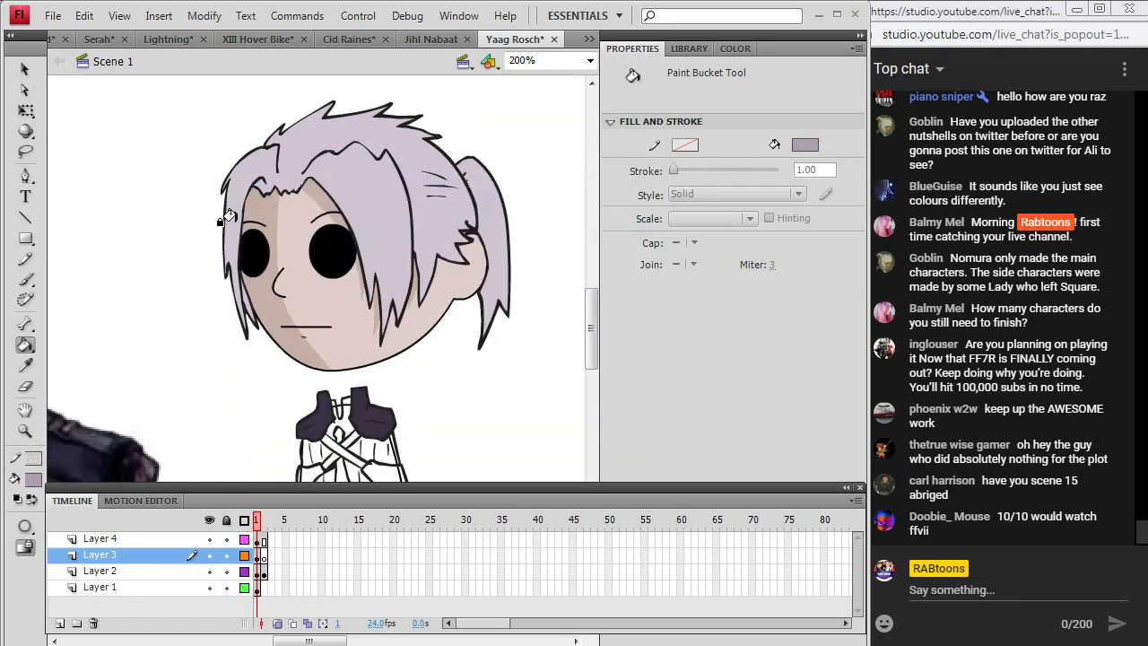
# Fill the shadow areas on the face-side hair strands and the front lock with the darker purple.
pyautogui.click(220, 220)
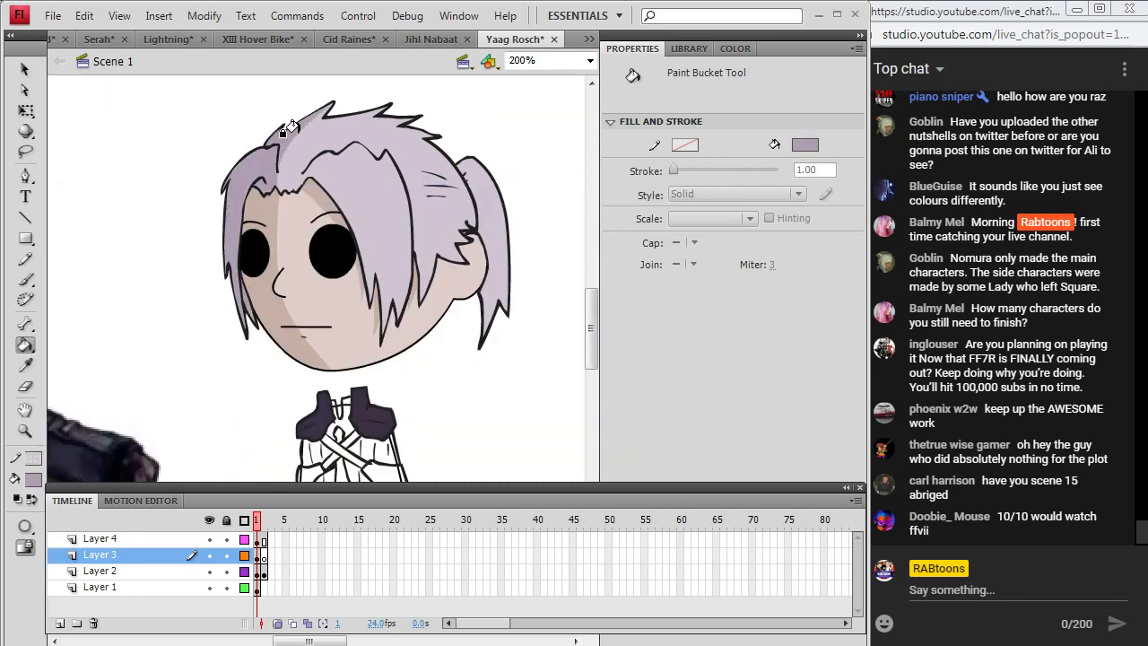
pyautogui.click(355, 260)
pyautogui.click(401, 244)
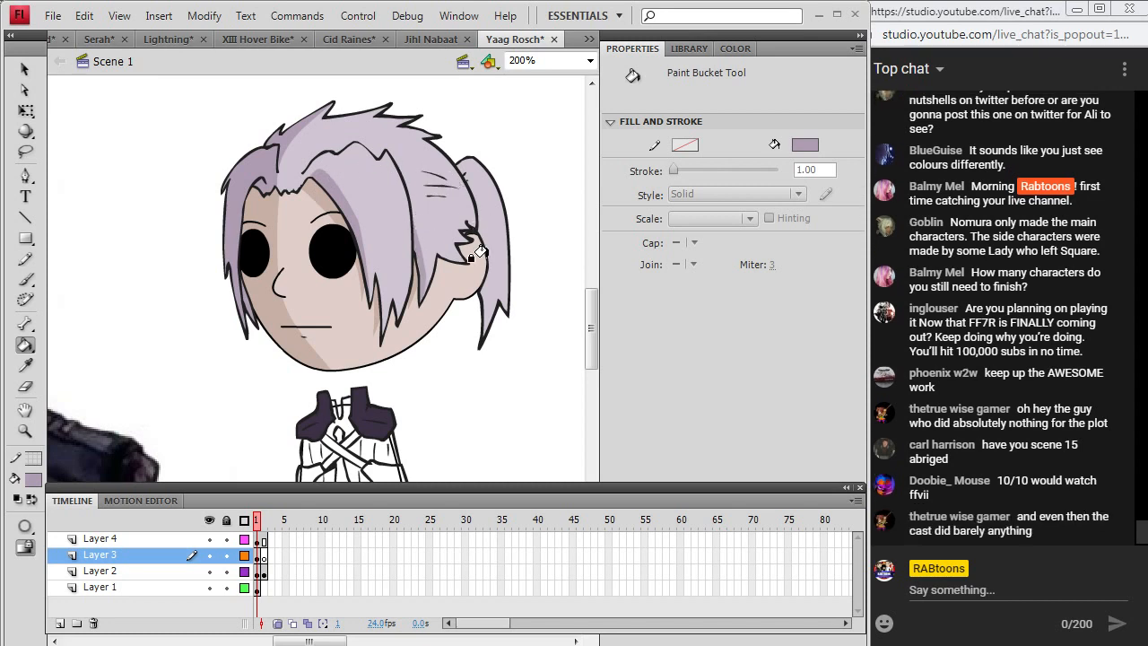
# Fill further shadows on the crown, front lock, side hair and ponytail with the darker purple, undoing the unwanted fills.
pyautogui.click(450, 218)
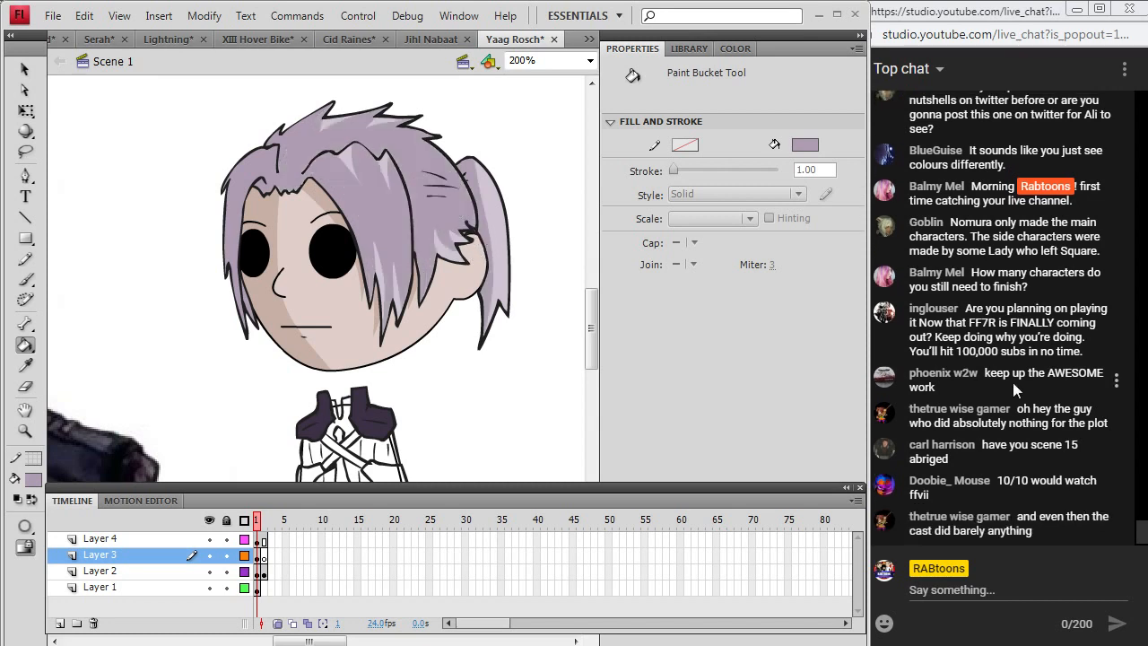
pyautogui.hotkey('ctrl', 'z')
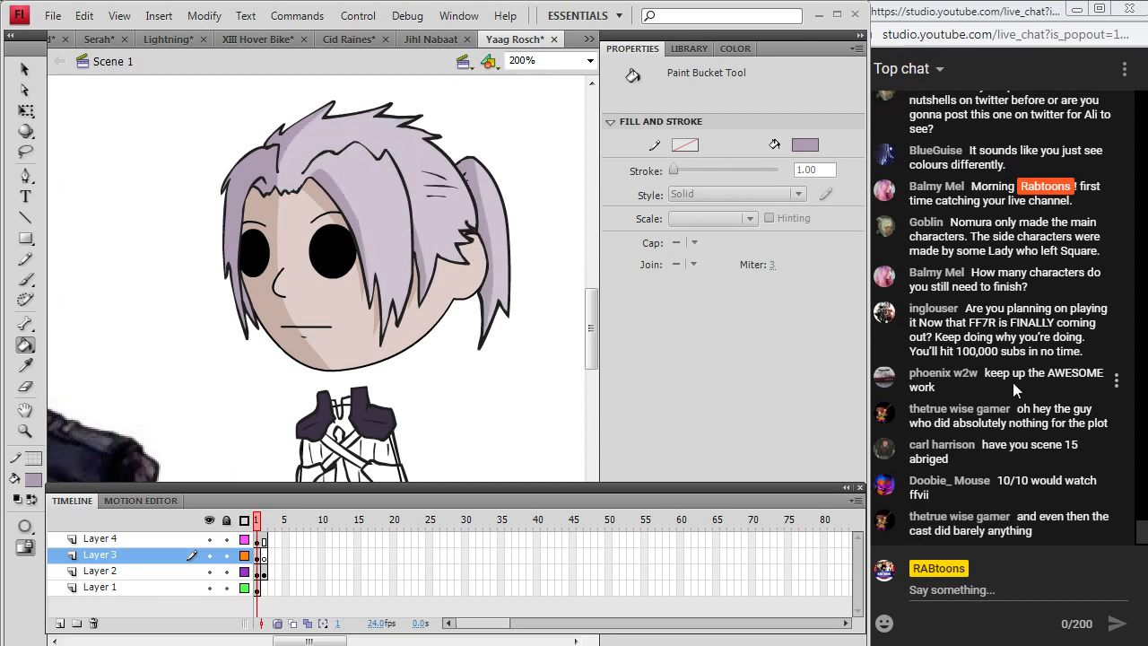
pyautogui.click(385, 276)
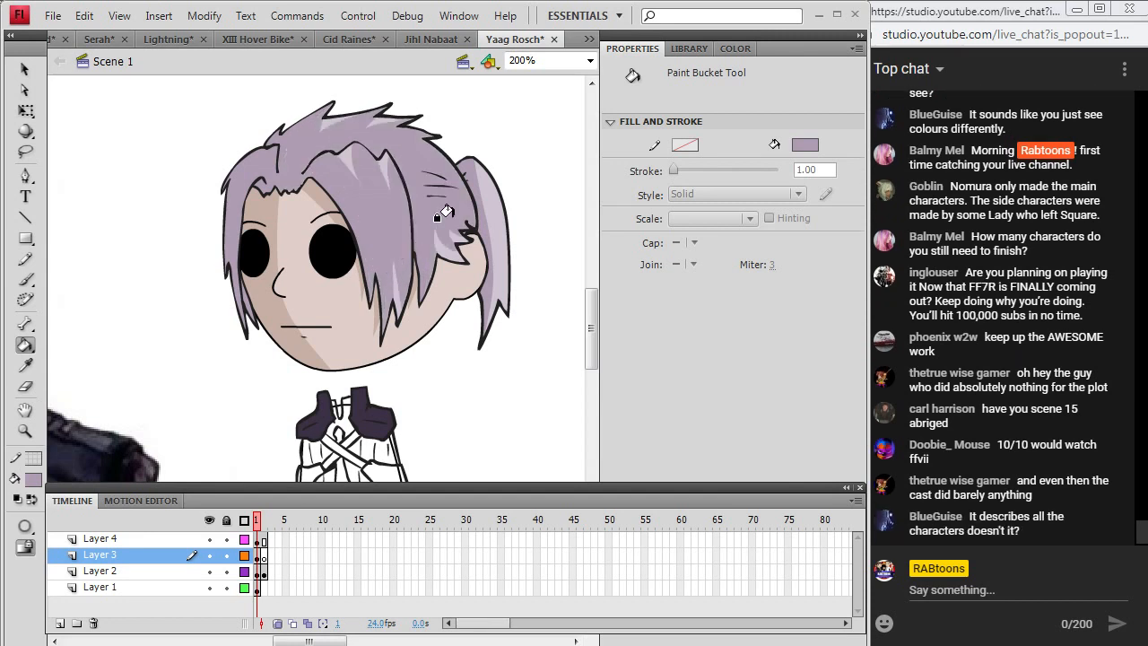
pyautogui.hotkey('ctrl', 'z')
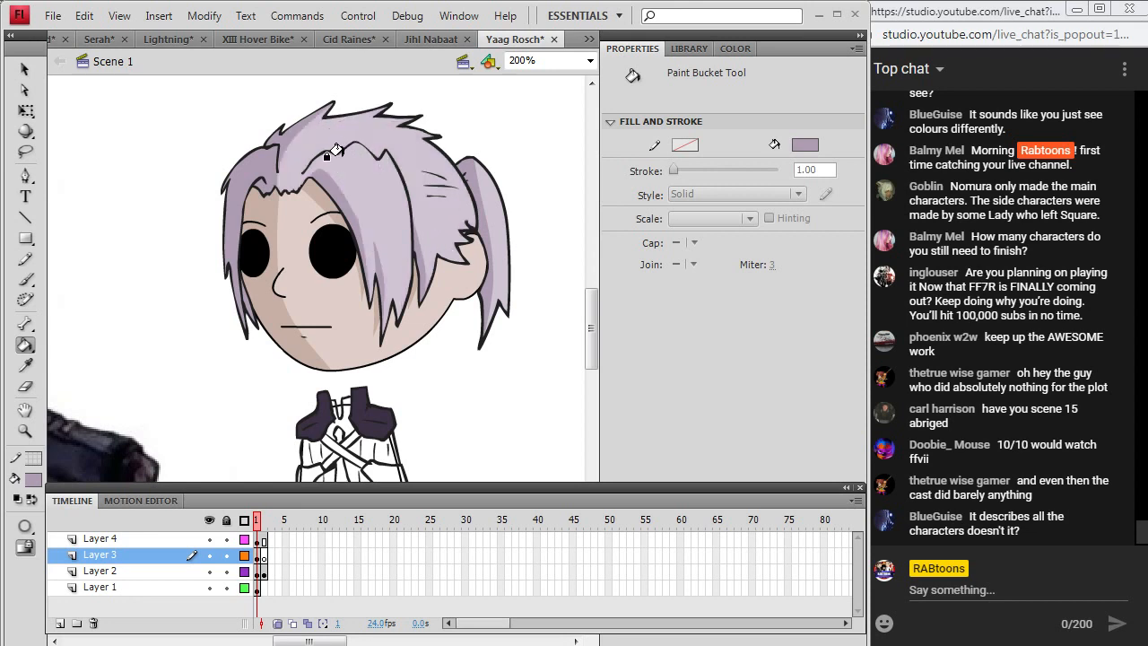
pyautogui.click(341, 119)
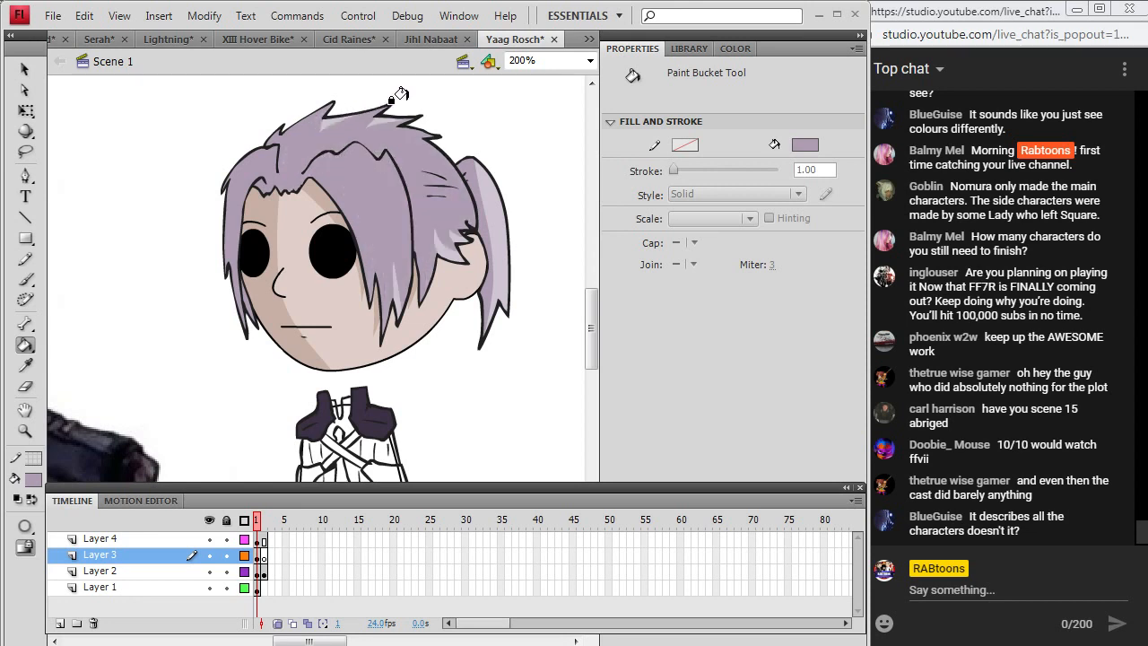
pyautogui.hotkey('ctrl', 'z')
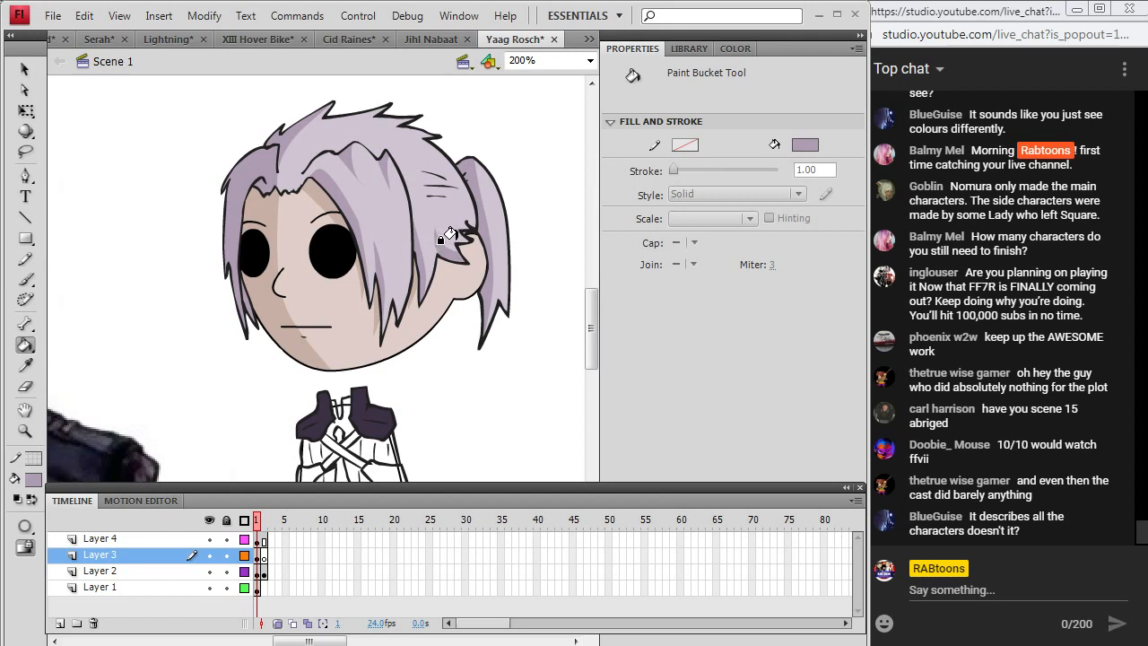
pyautogui.click(344, 115)
pyautogui.hotkey('ctrl', 'z')
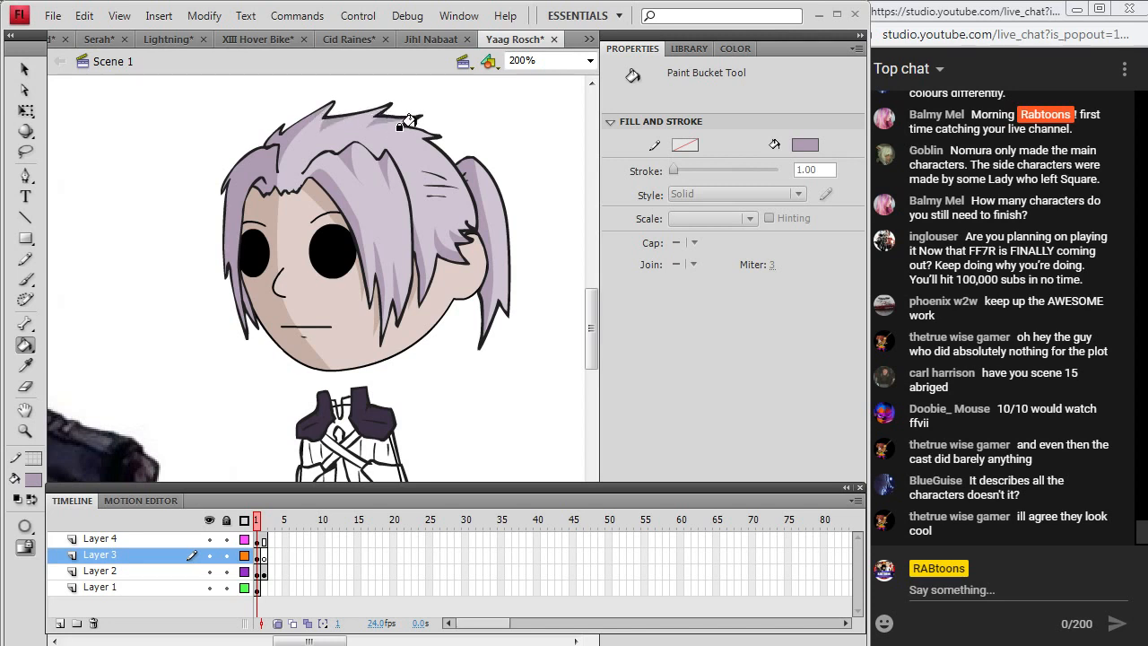
pyautogui.click(400, 125)
pyautogui.hotkey('ctrl', 'z')
# Sample the dark reddish brown of the crossed chest straps in the reference artwork as the fill colour.
pyautogui.scroll(-5, 568, 326)
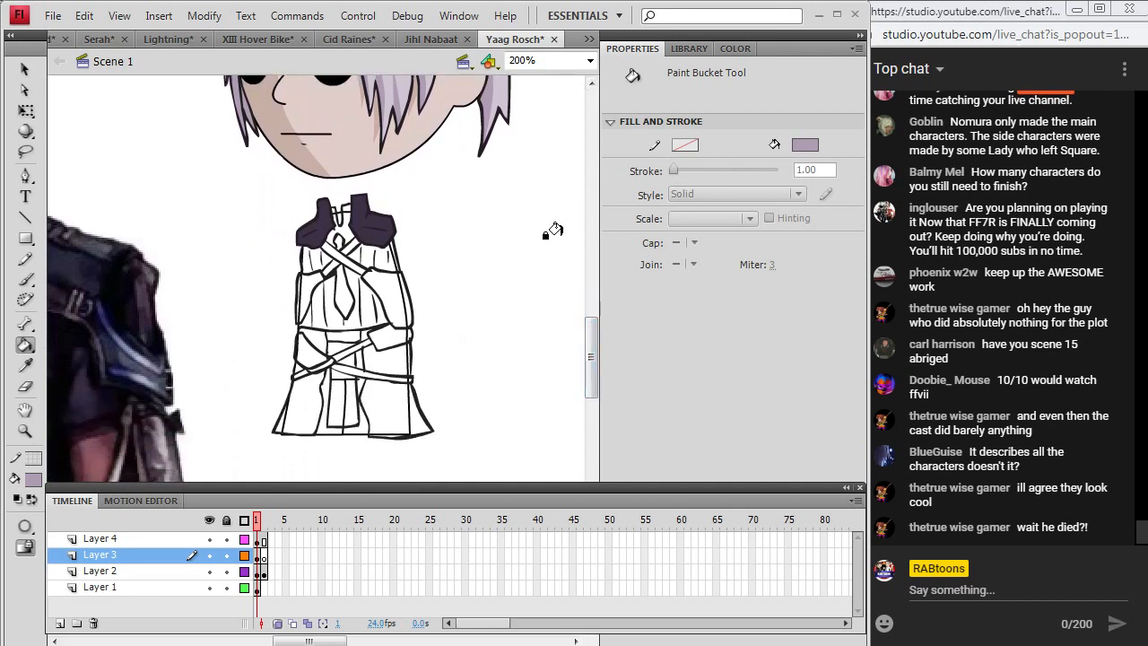
pyautogui.press('i')
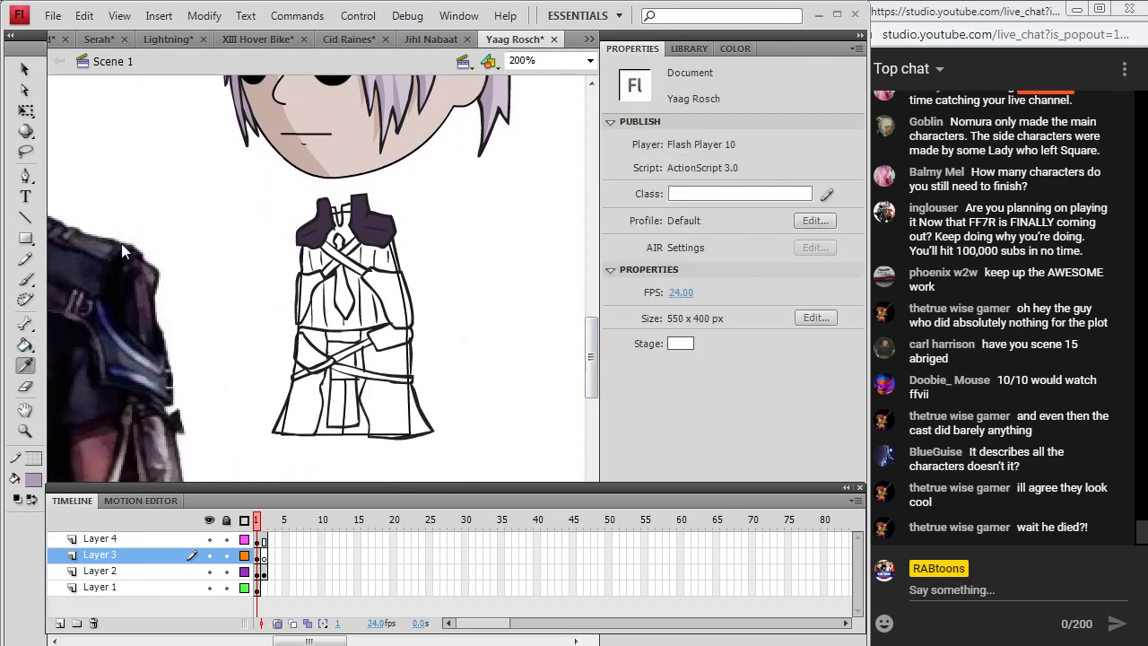
pyautogui.moveTo(308, 640); pyautogui.dragTo(252, 641)
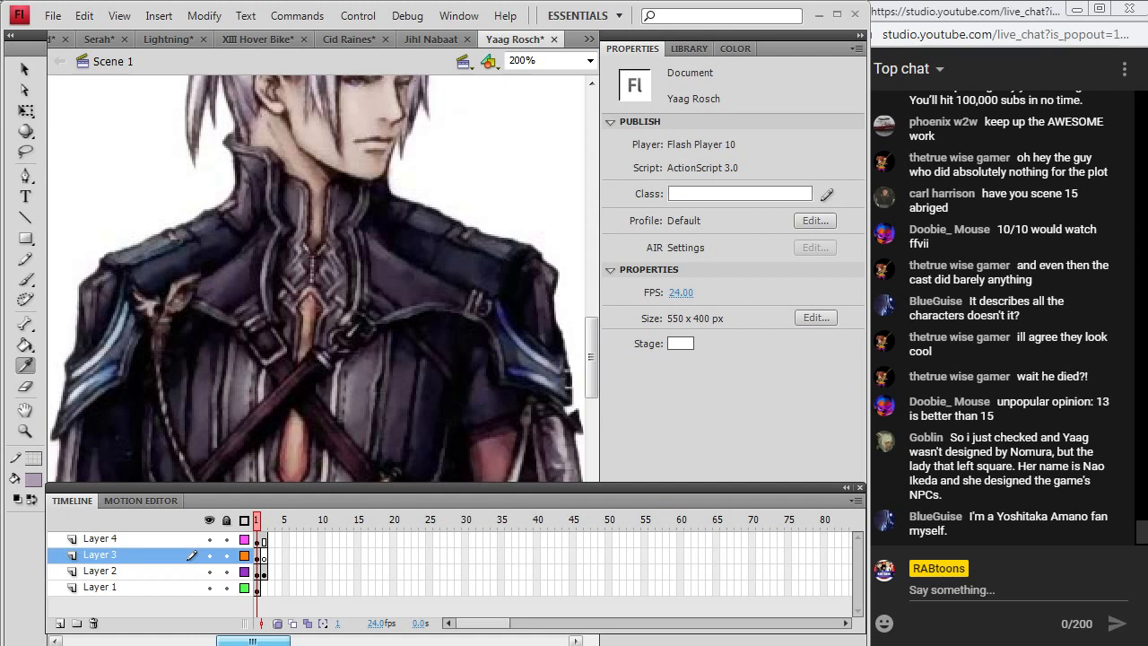
pyautogui.hscroll(1, 316, 279)
pyautogui.hscroll(-1, 315, 278)
pyautogui.hscroll(-3, 316, 279)
pyautogui.hscroll(3, 316, 279)
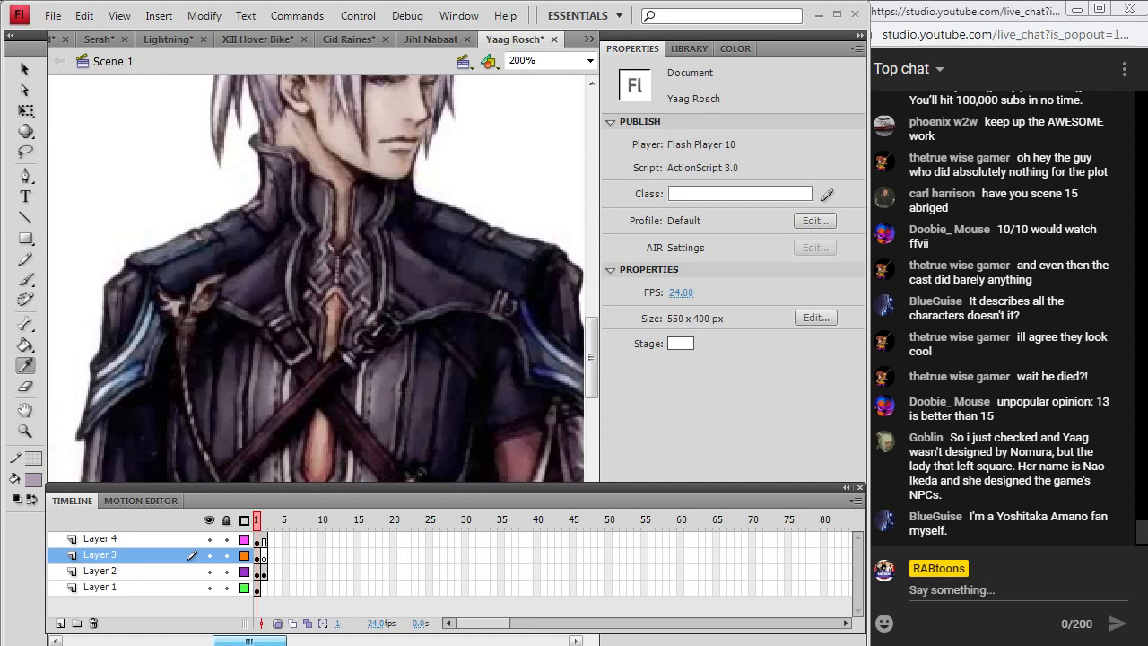
pyautogui.hscroll(2, 316, 279)
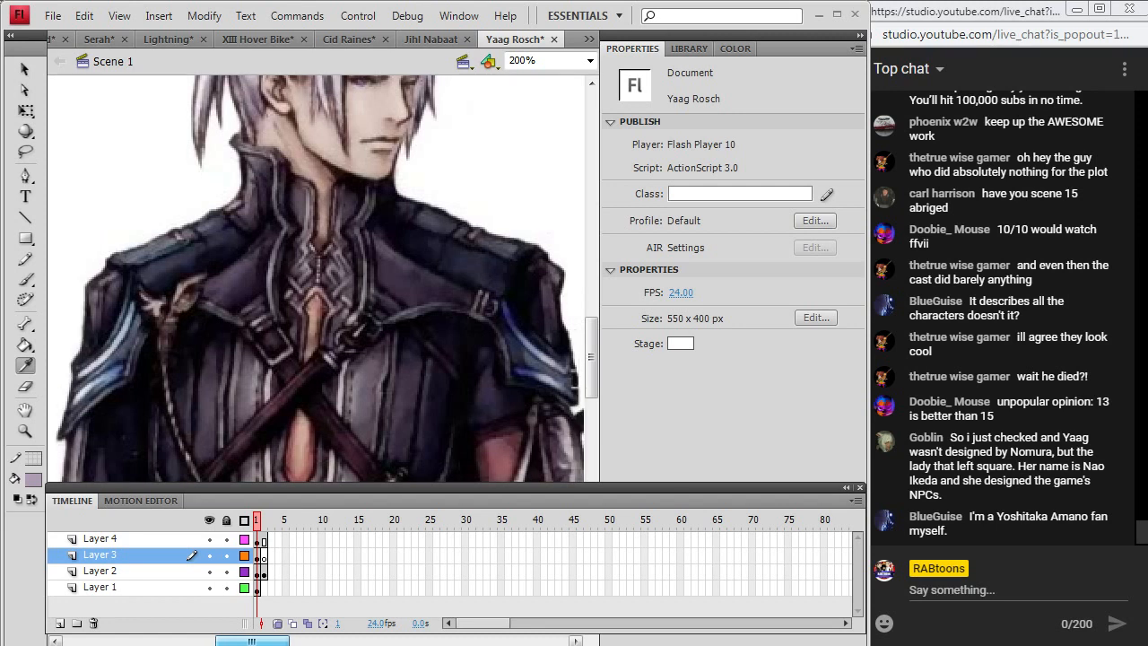
pyautogui.hscroll(1, 315, 279)
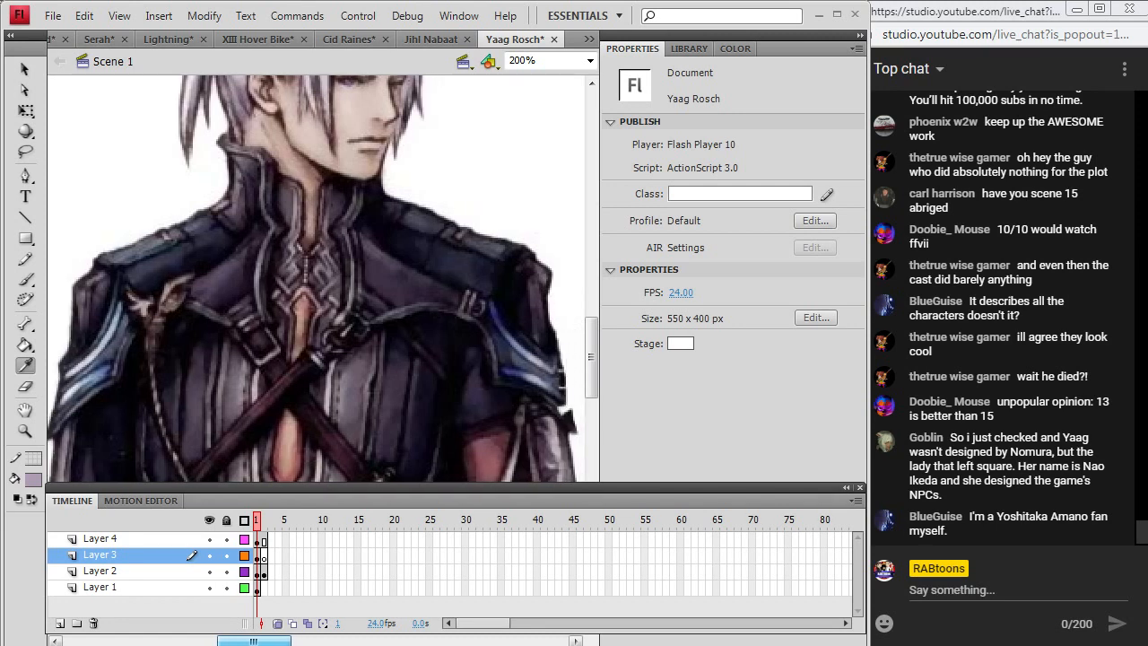
pyautogui.hscroll(-4, 316, 279)
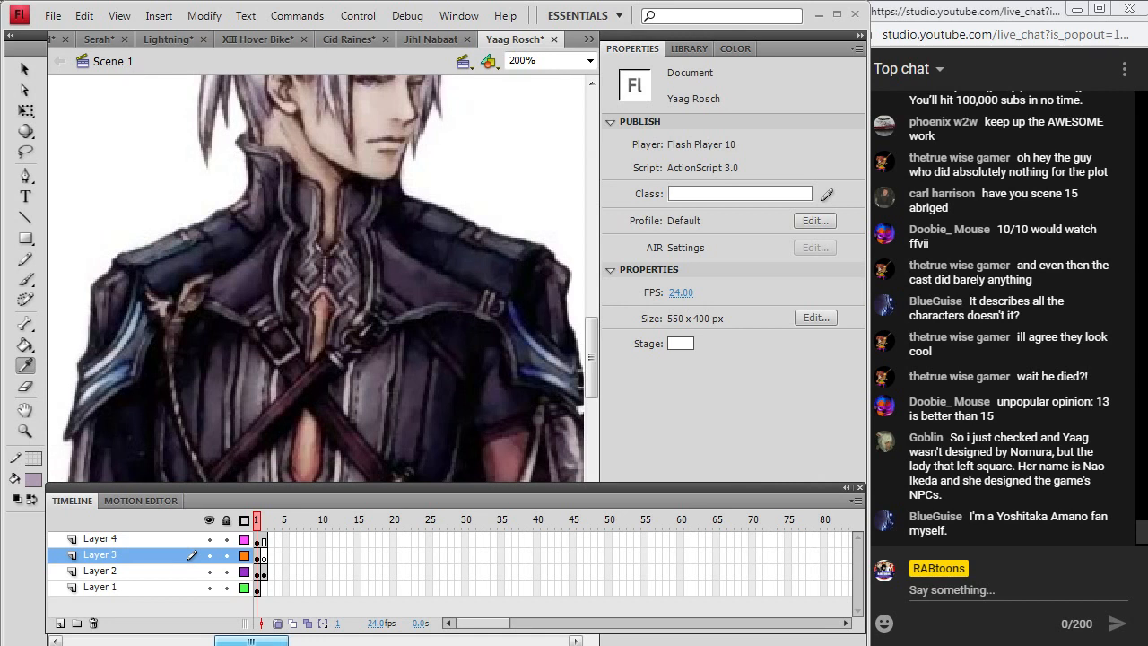
pyautogui.hscroll(5, 315, 279)
pyautogui.hscroll(-3, 316, 279)
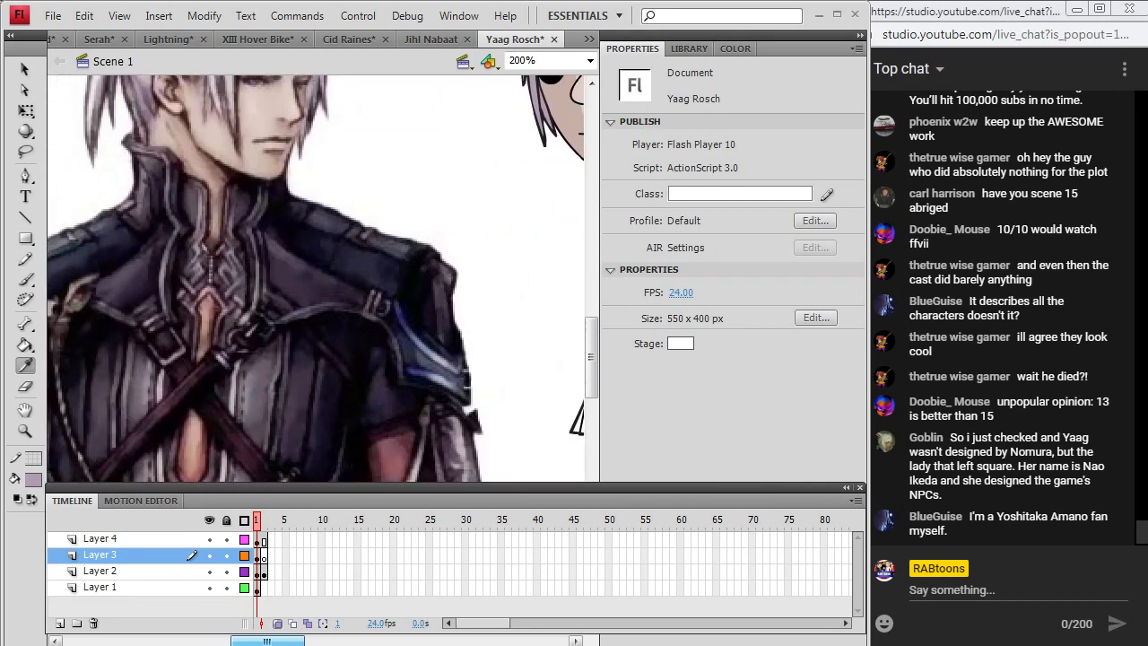
pyautogui.hscroll(2, 316, 279)
pyautogui.hscroll(-5, 316, 278)
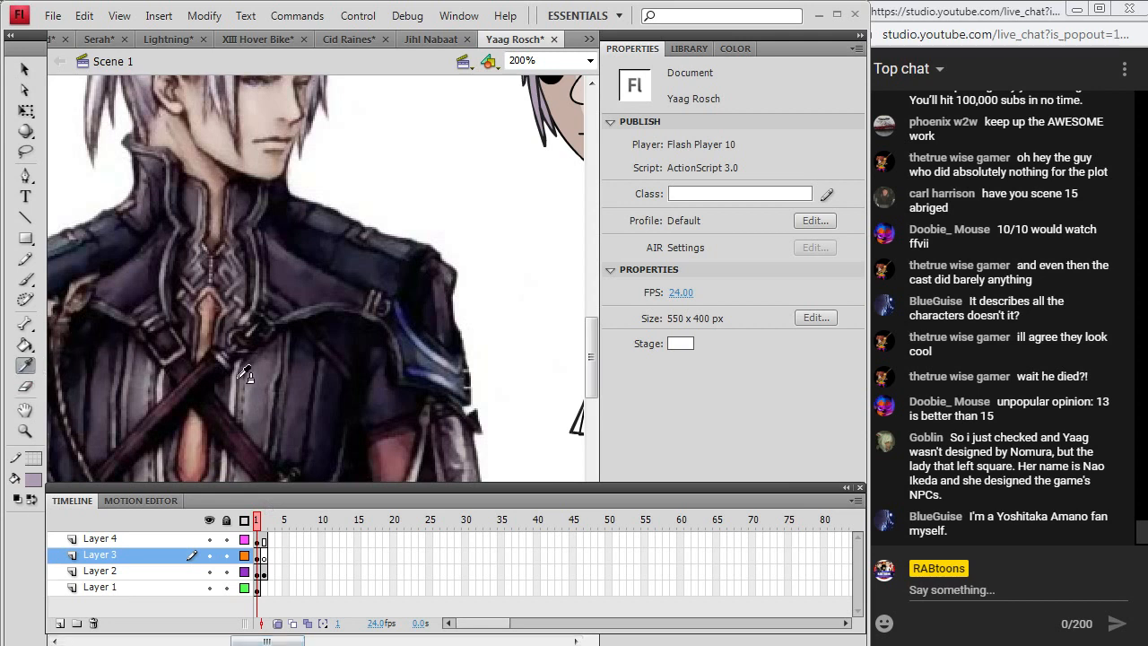
pyautogui.click(193, 383)
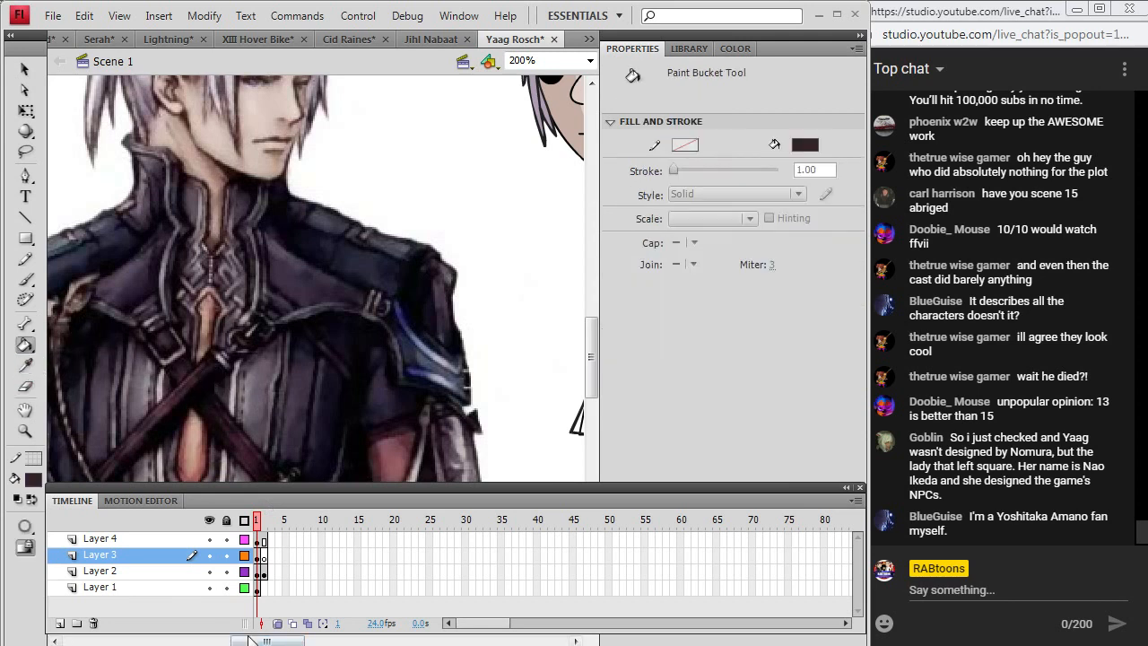
# Try filling the cartoon's outfit with the sampled reddish brown, and undo the fill.
pyautogui.moveTo(251, 641); pyautogui.dragTo(276, 641)
pyautogui.click(463, 245)
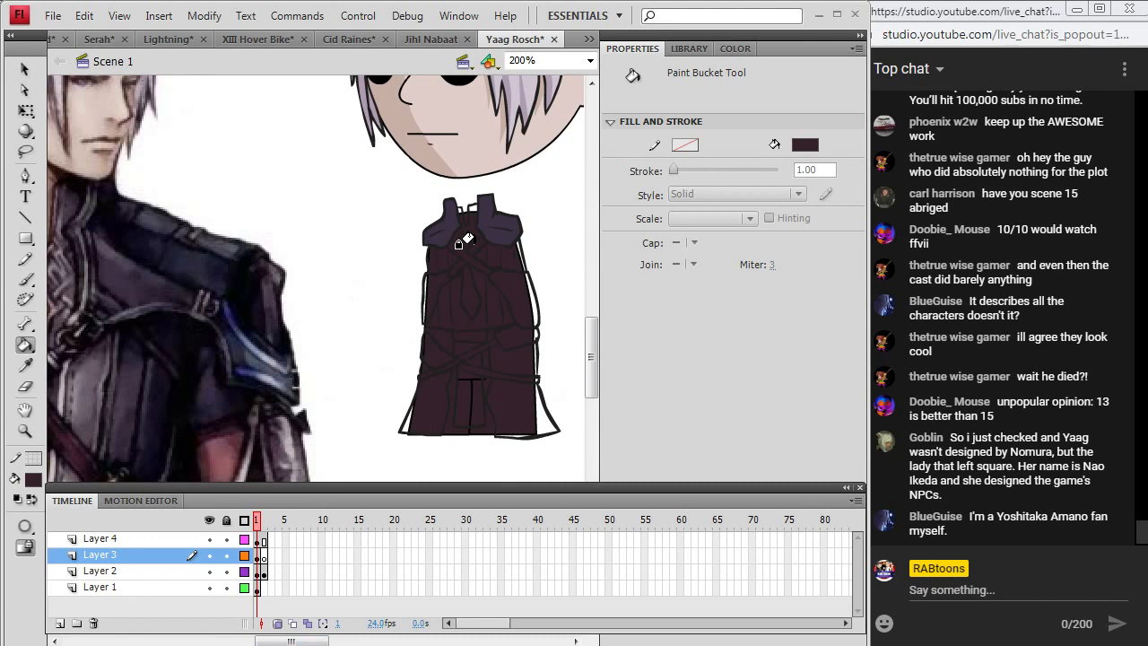
pyautogui.hotkey('ctrl', 'z')
# Toggle the layers' visibility to check which outfit lines each layer holds, leaving Layer 2 hidden.
pyautogui.click(209, 572)
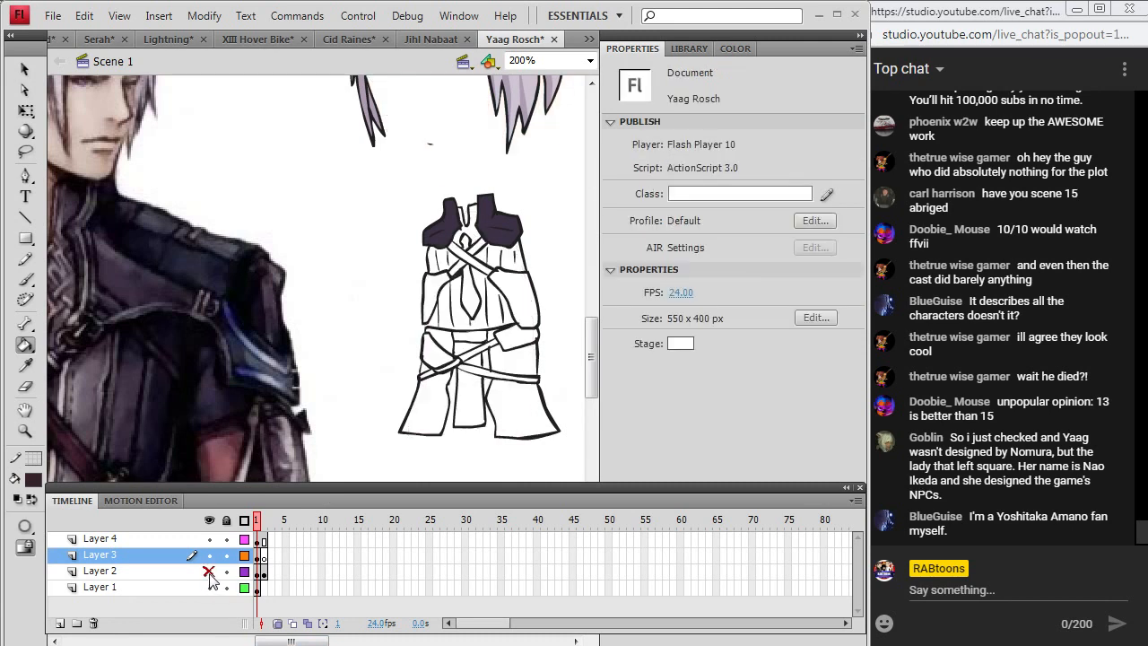
pyautogui.click(209, 572)
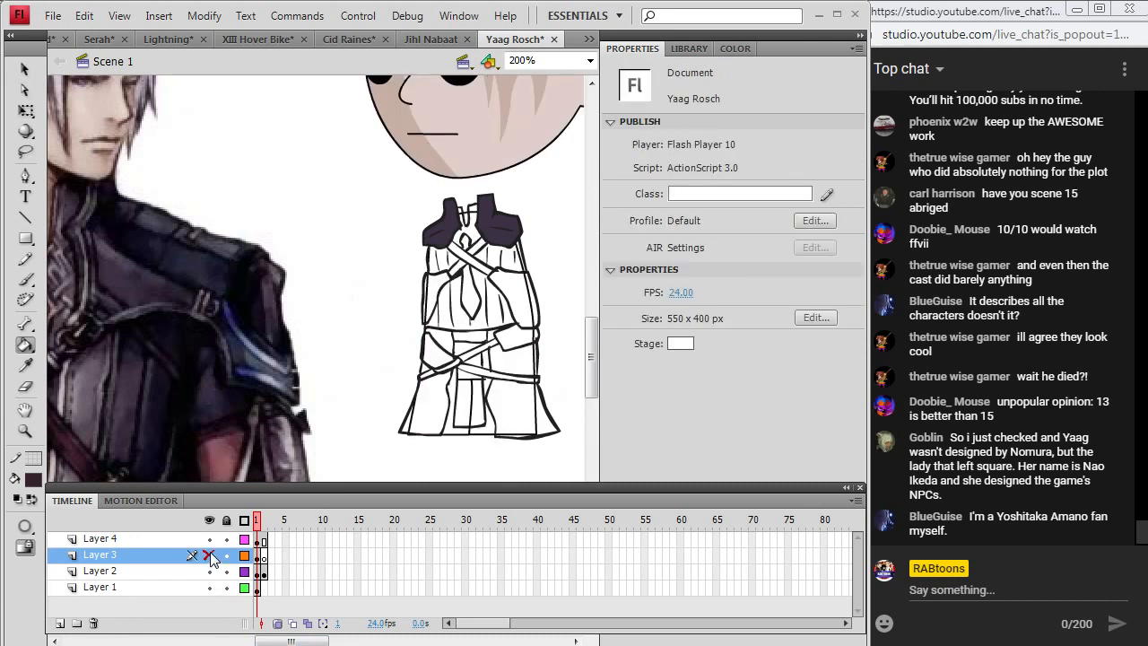
pyautogui.click(209, 572)
pyautogui.click(209, 571)
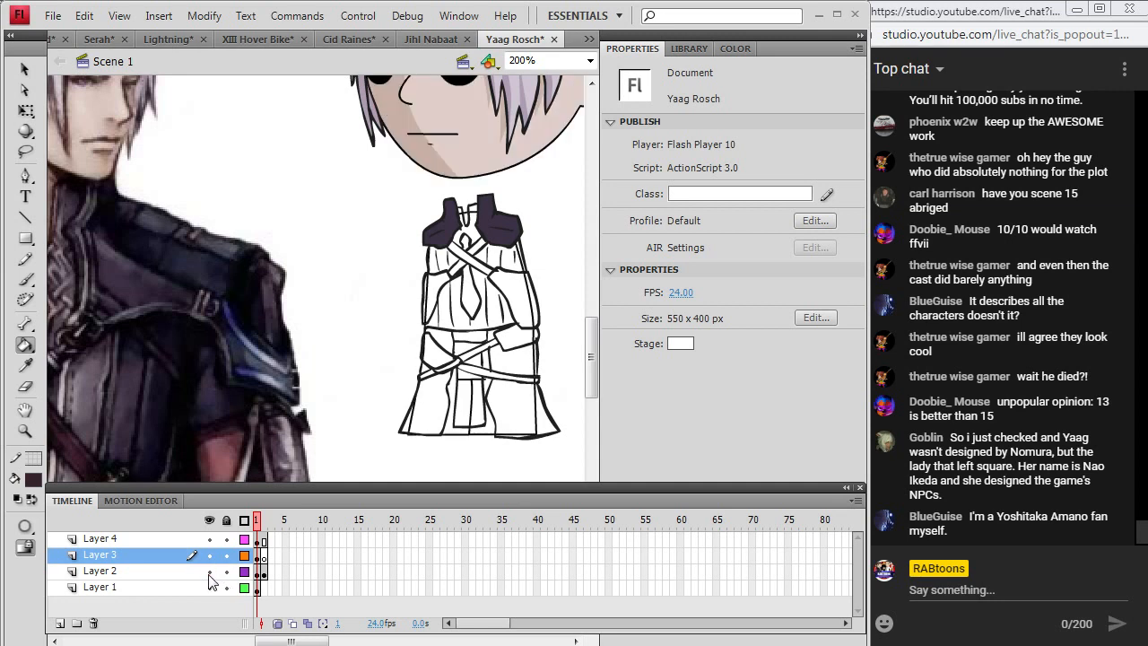
pyautogui.click(211, 577)
pyautogui.click(210, 577)
pyautogui.click(211, 577)
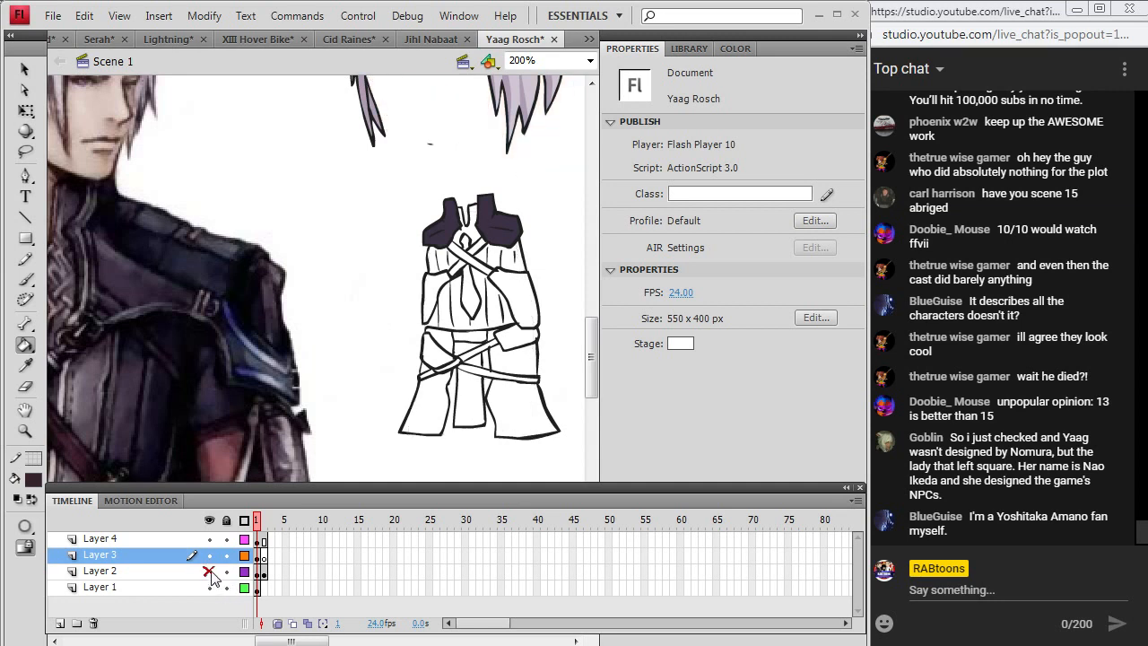
pyautogui.click(211, 576)
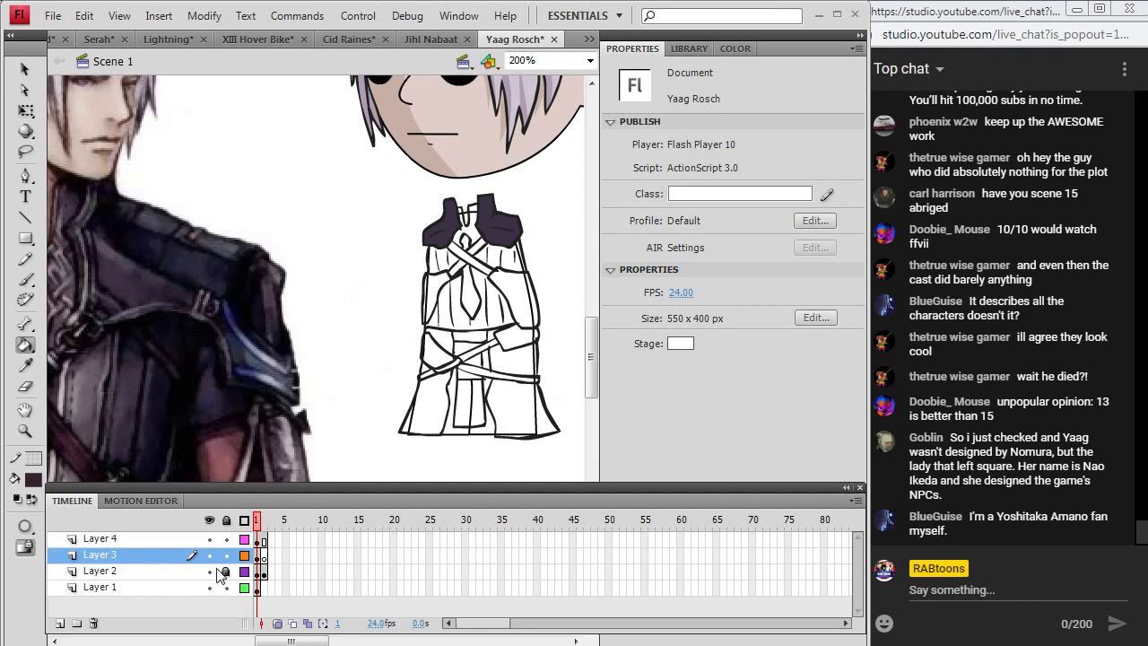
pyautogui.click(209, 572)
pyautogui.click(211, 571)
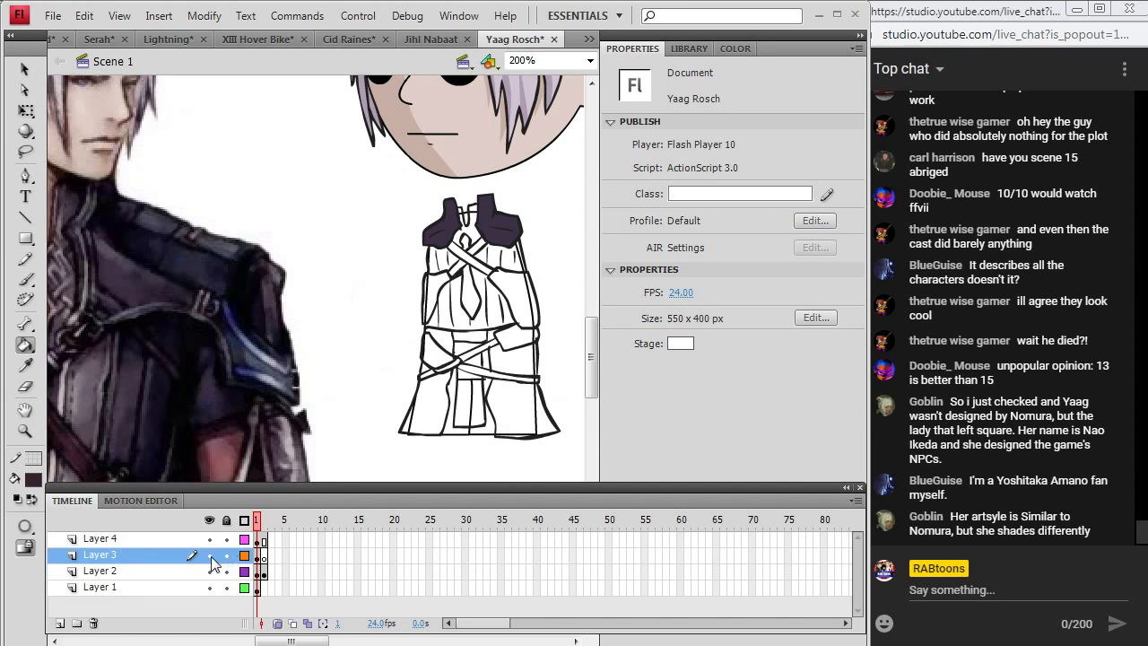
pyautogui.click(211, 572)
pyautogui.click(213, 574)
pyautogui.click(213, 575)
pyautogui.click(214, 576)
pyautogui.click(210, 555)
pyautogui.click(211, 555)
pyautogui.click(212, 554)
pyautogui.click(212, 554)
pyautogui.click(214, 554)
pyautogui.click(214, 552)
pyautogui.click(210, 586)
pyautogui.click(212, 587)
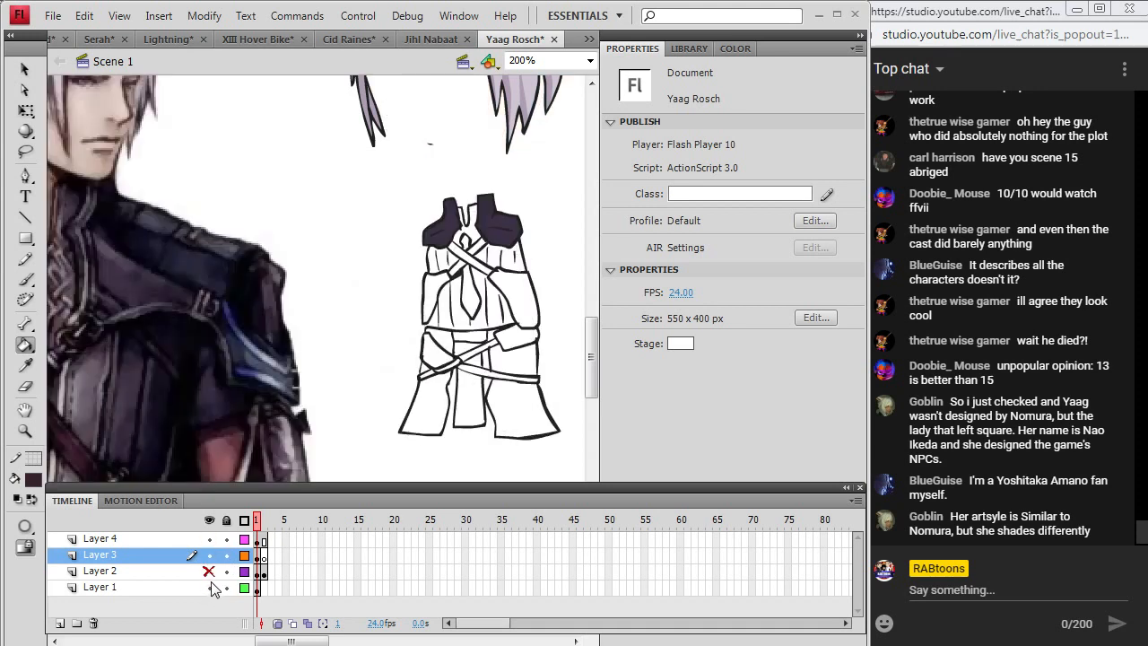
pyautogui.click(211, 549)
pyautogui.click(210, 548)
# Fill the upper section of the rear crossed chest strap on Layer 4 with the dark reddish brown.
pyautogui.click(259, 540)
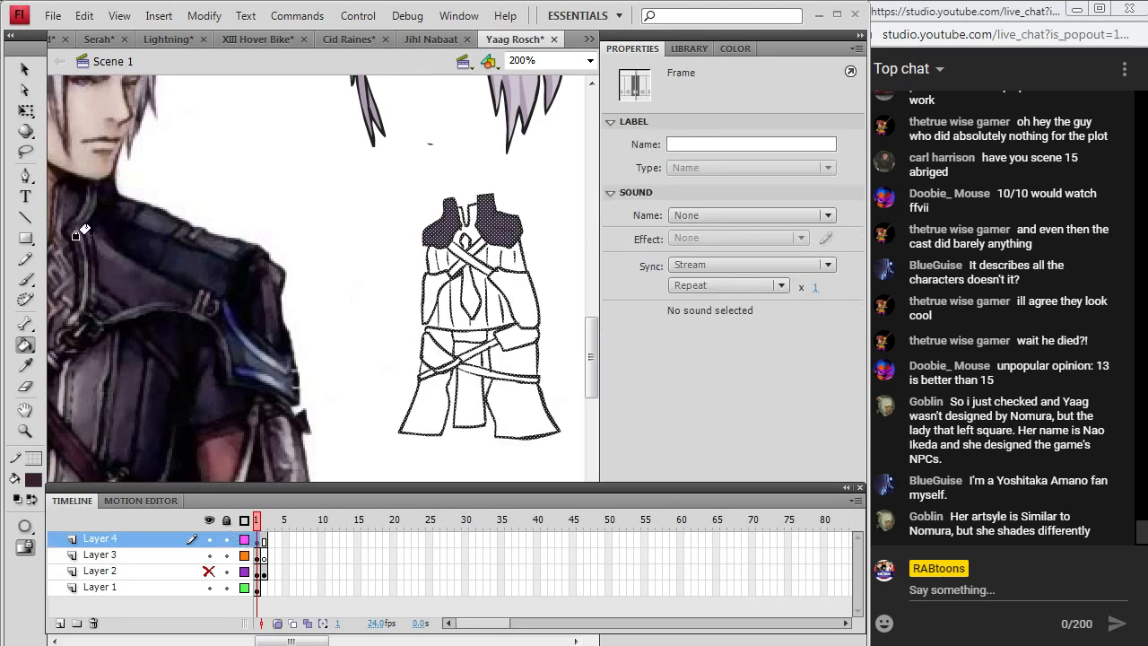
pyautogui.click(25, 68)
pyautogui.click(289, 359)
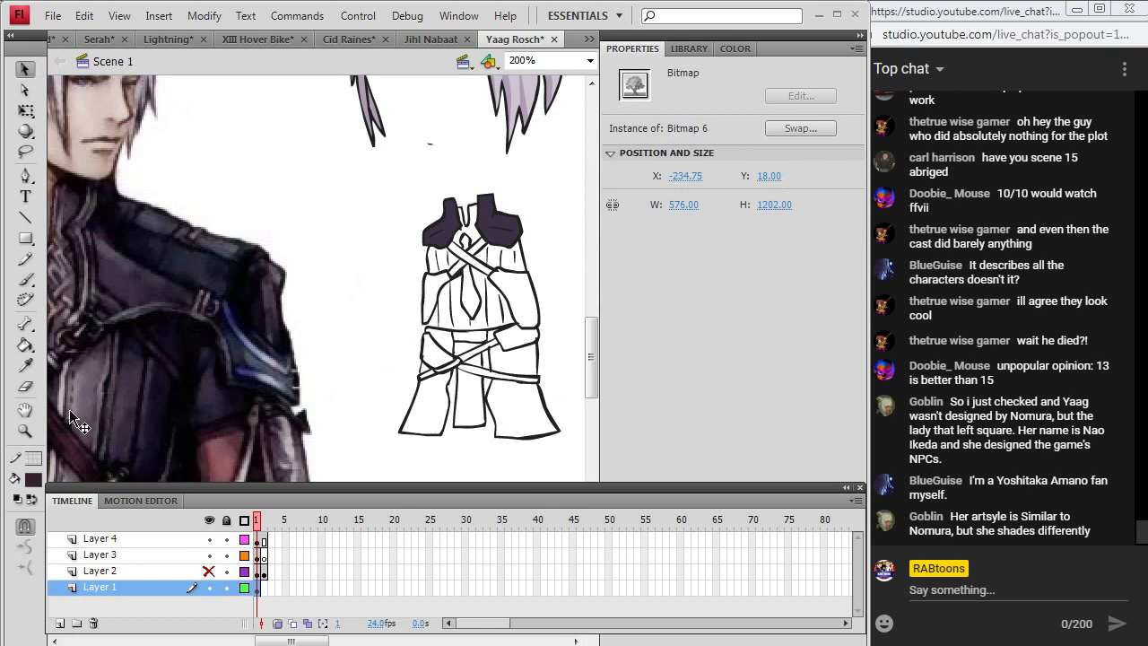
pyautogui.press('z')
pyautogui.moveTo(427, 247); pyautogui.dragTo(506, 316)
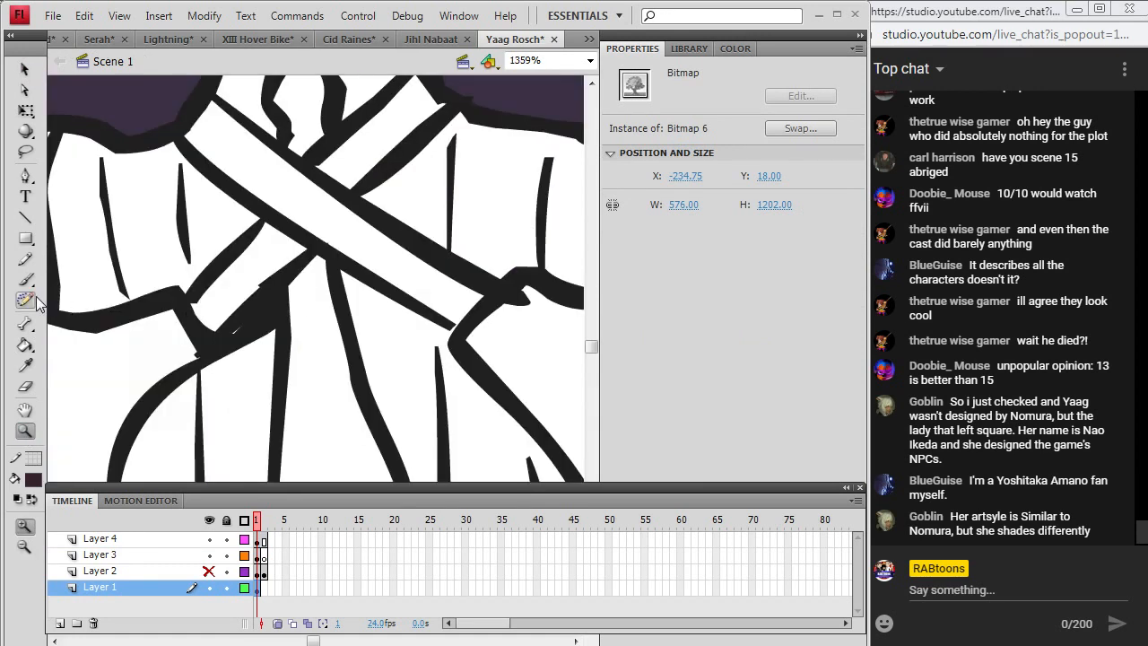
pyautogui.click(25, 344)
pyautogui.click(348, 148)
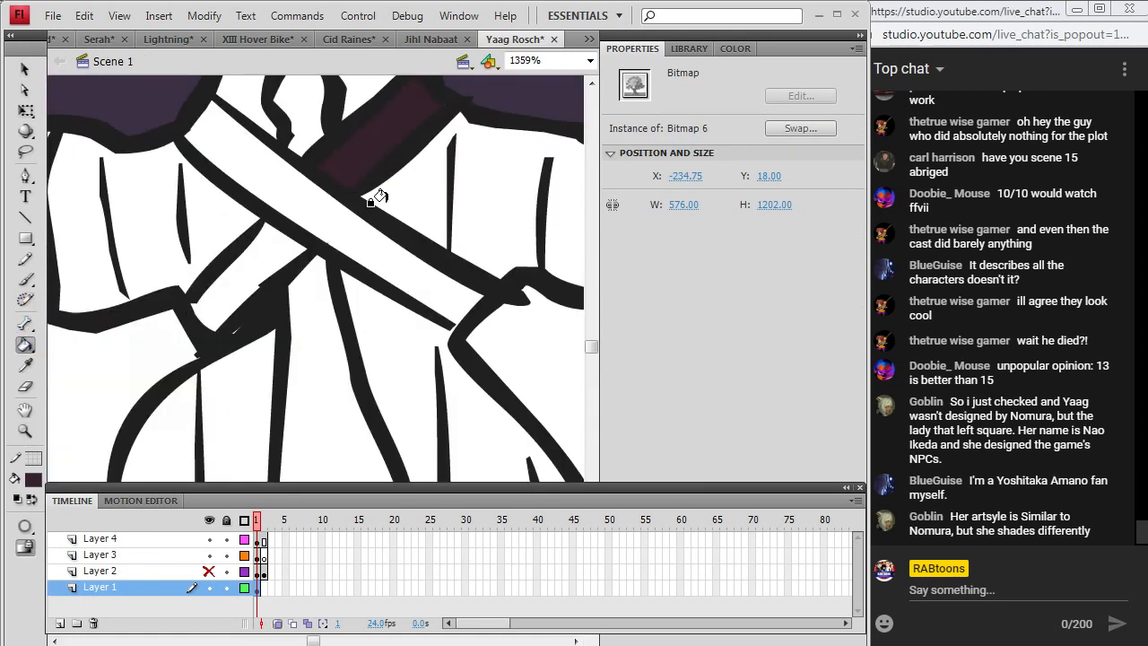
# Brush black over the gaps in the strap outlines on Layer 4 and recolour the outfit's outlines black.
pyautogui.click(32, 477)
pyautogui.click(36, 290)
pyautogui.click(25, 278)
pyautogui.click(258, 540)
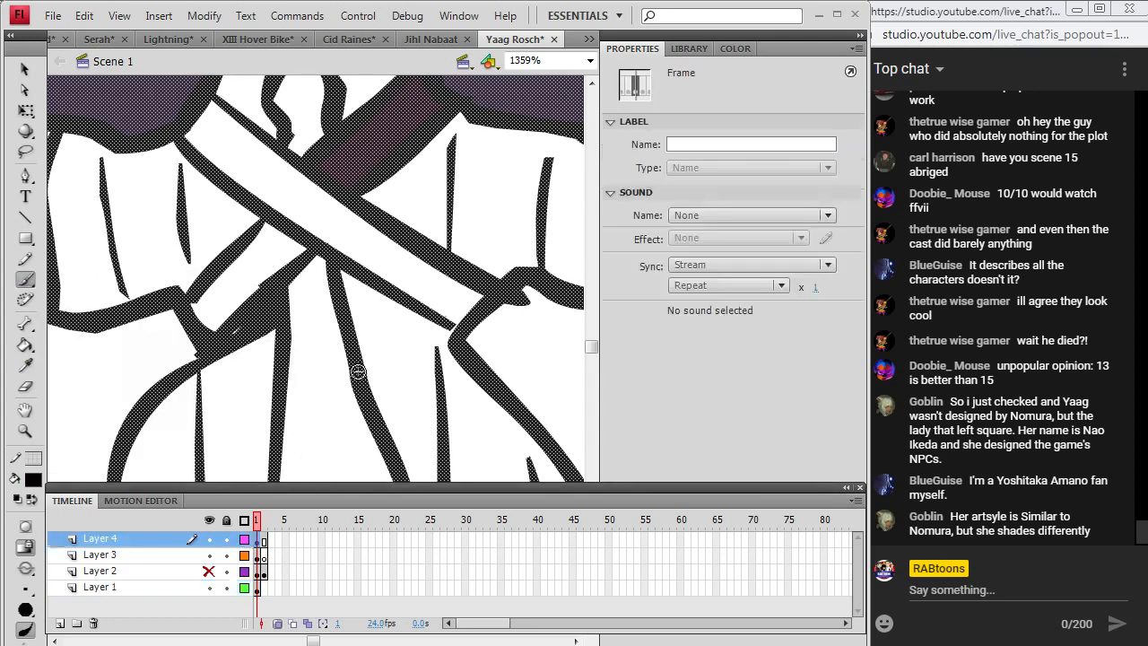
pyautogui.click(467, 314)
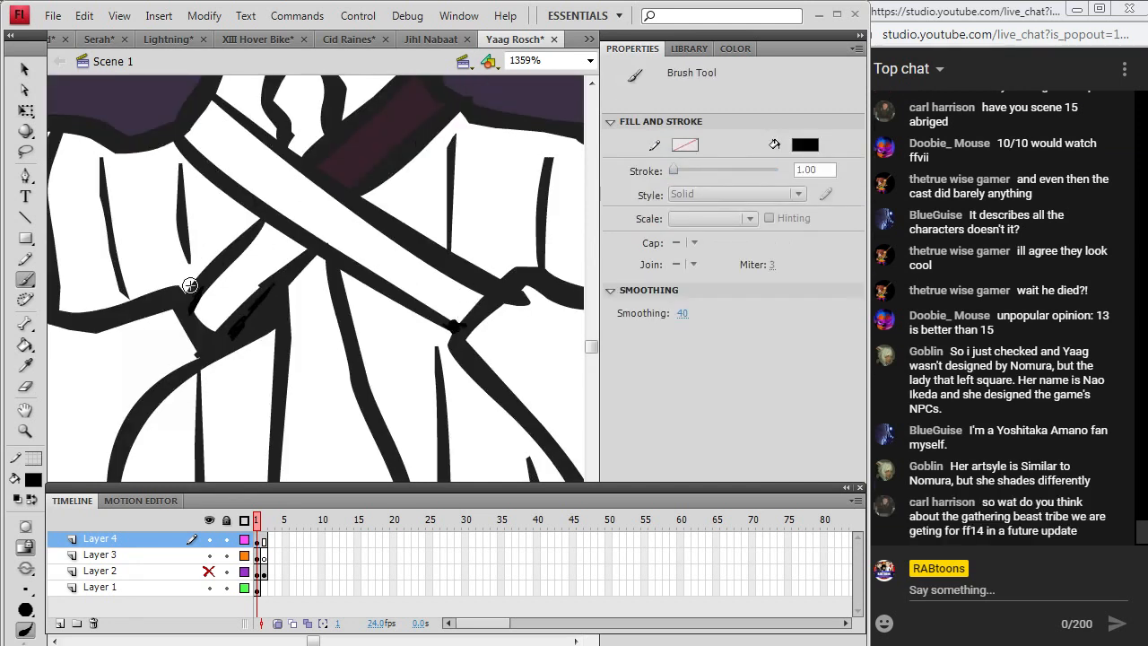
pyautogui.press('k')
pyautogui.hotkey('ctrl', 'z')
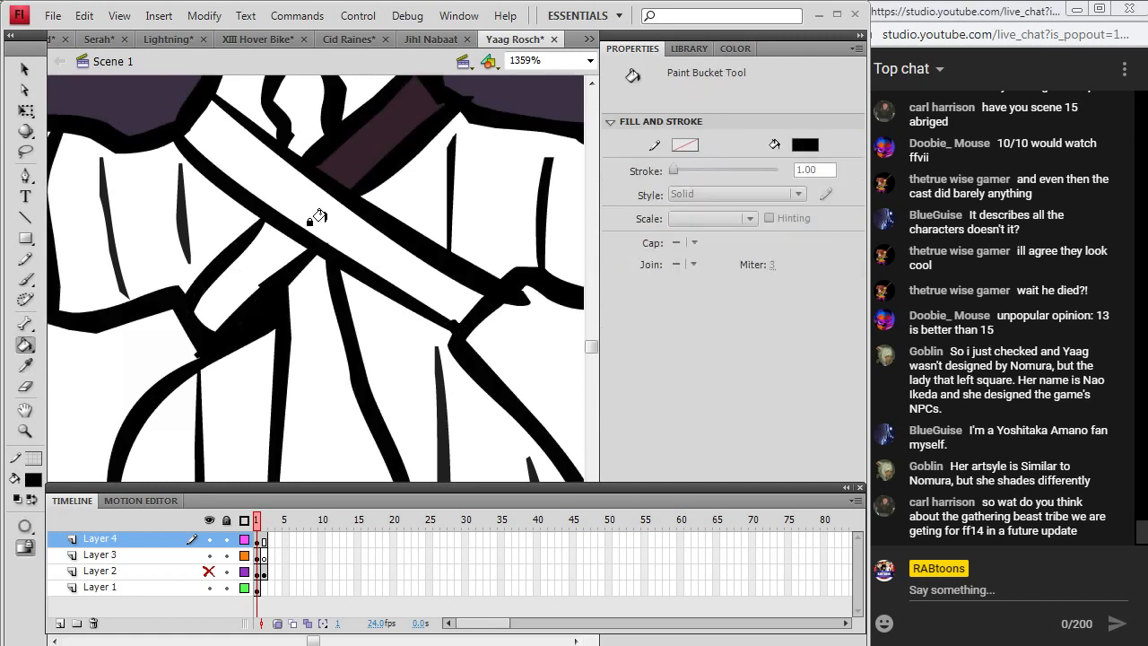
# Sample the dark reddish brown from the filled strap section and fill the remaining sections of both crossed chest straps with it.
pyautogui.scroll(-5, 592, 339)
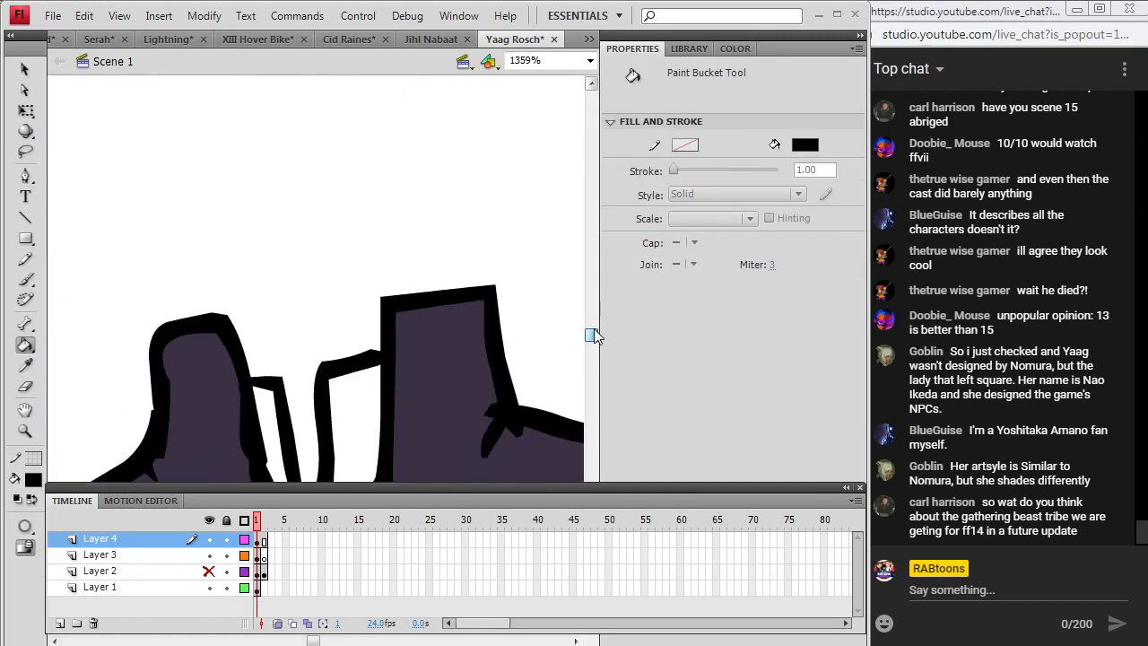
pyautogui.moveTo(593, 332)
pyautogui.mouseDown()
pyautogui.moveTo(595, 308)
pyautogui.moveTo(593, 344)
pyautogui.mouseUp()
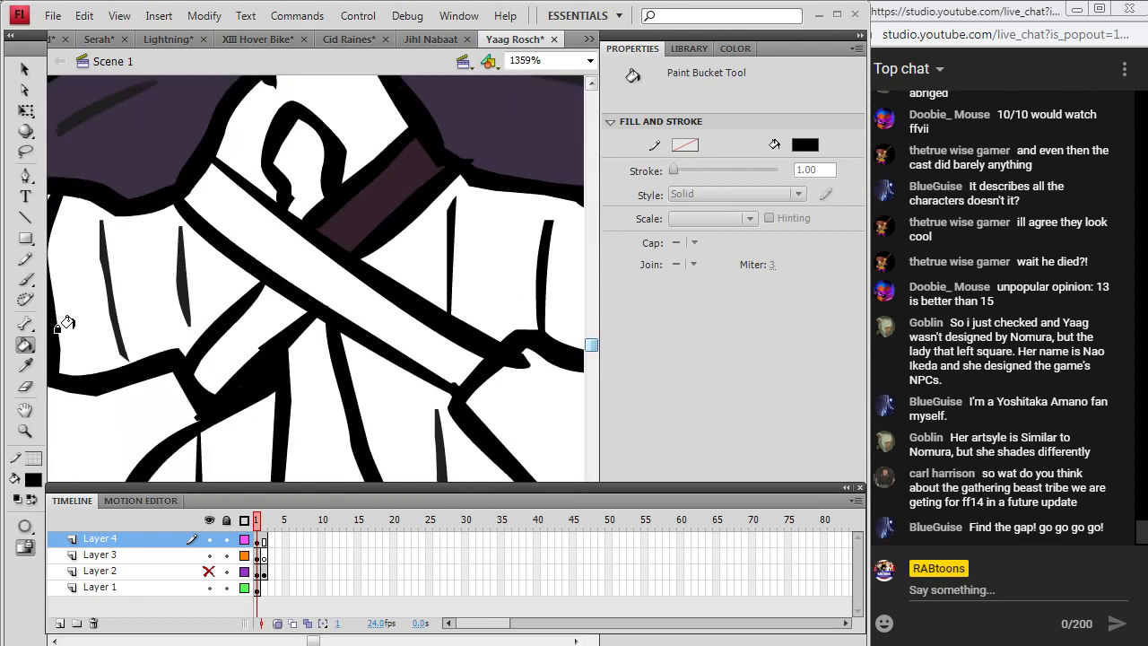
pyautogui.press('i')
pyautogui.click(377, 199)
pyautogui.click(295, 256)
pyautogui.click(269, 305)
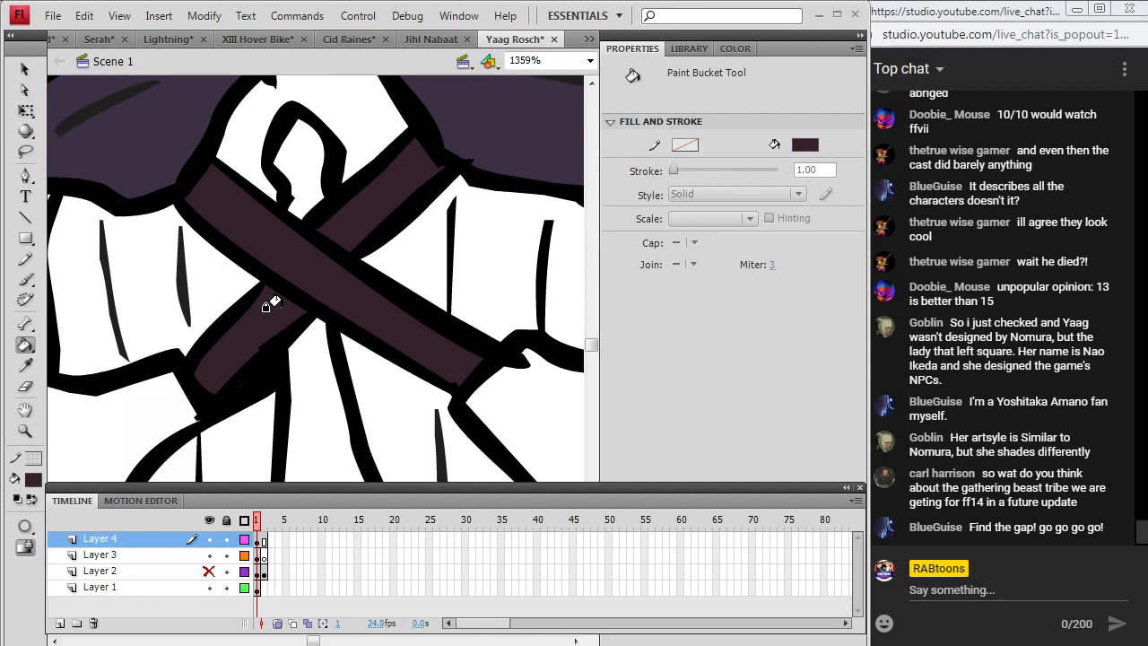
# Sample the skin tone from the chest opening in the reference artwork and fill the outfit's two chest openings with it.
pyautogui.click(590, 60)
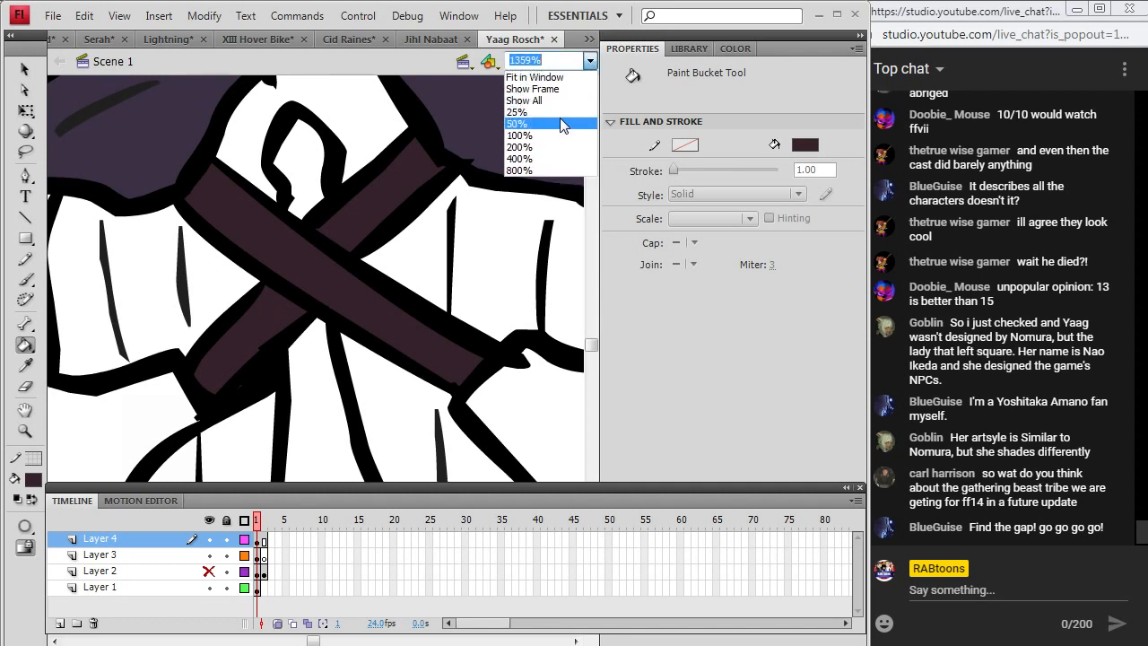
pyautogui.click(529, 149)
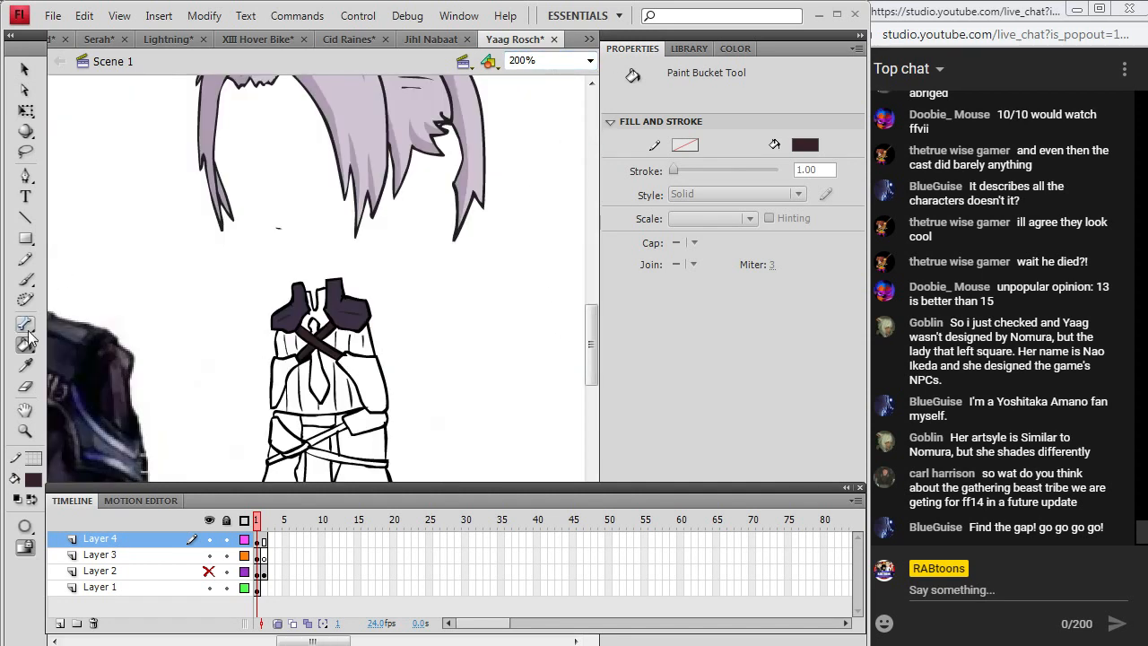
pyautogui.click(25, 366)
pyautogui.moveTo(332, 640); pyautogui.dragTo(300, 640)
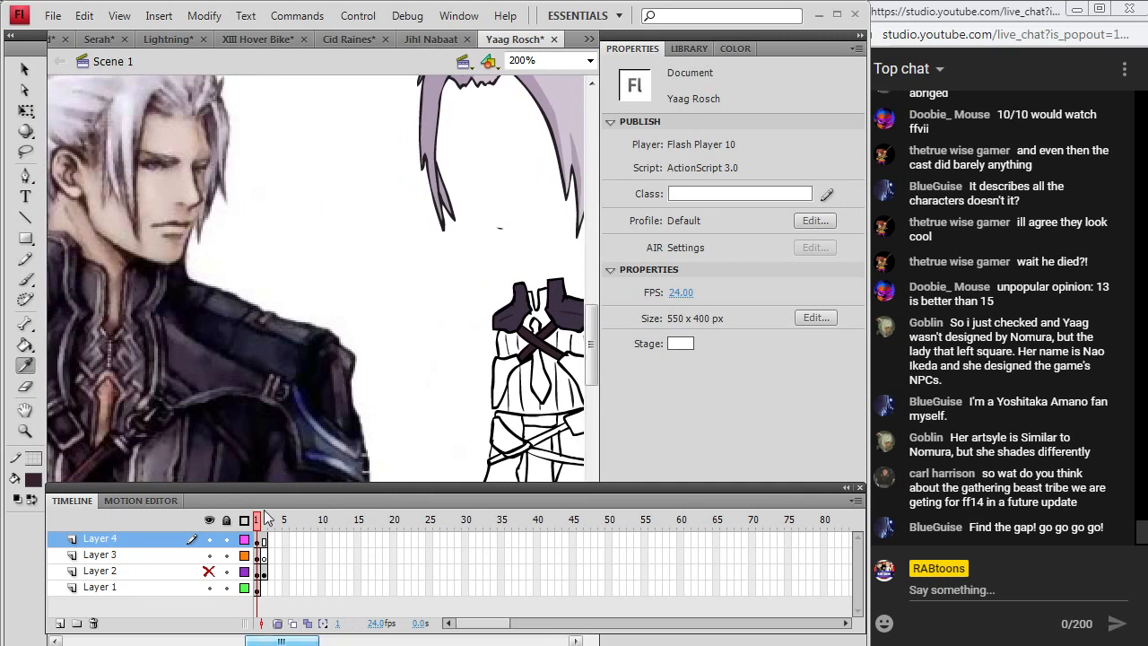
pyautogui.click(112, 404)
pyautogui.click(535, 368)
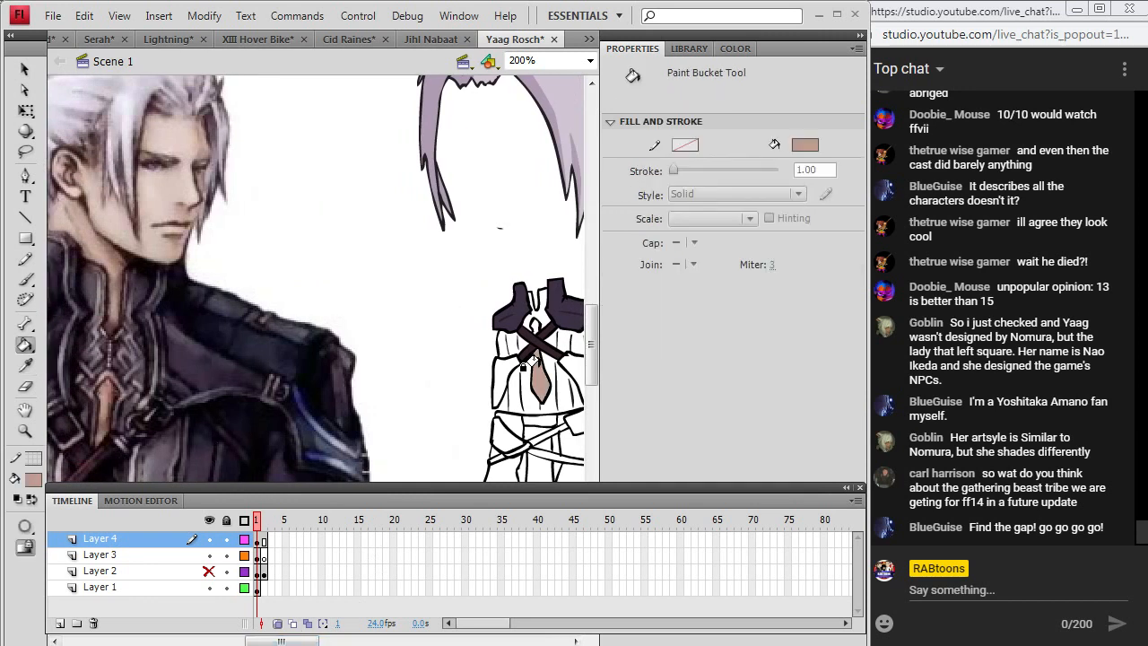
# Sample the greyish purple of the reference coat's collar and fill the cartoon's collar and both upper chest panels with it.
pyautogui.click(25, 366)
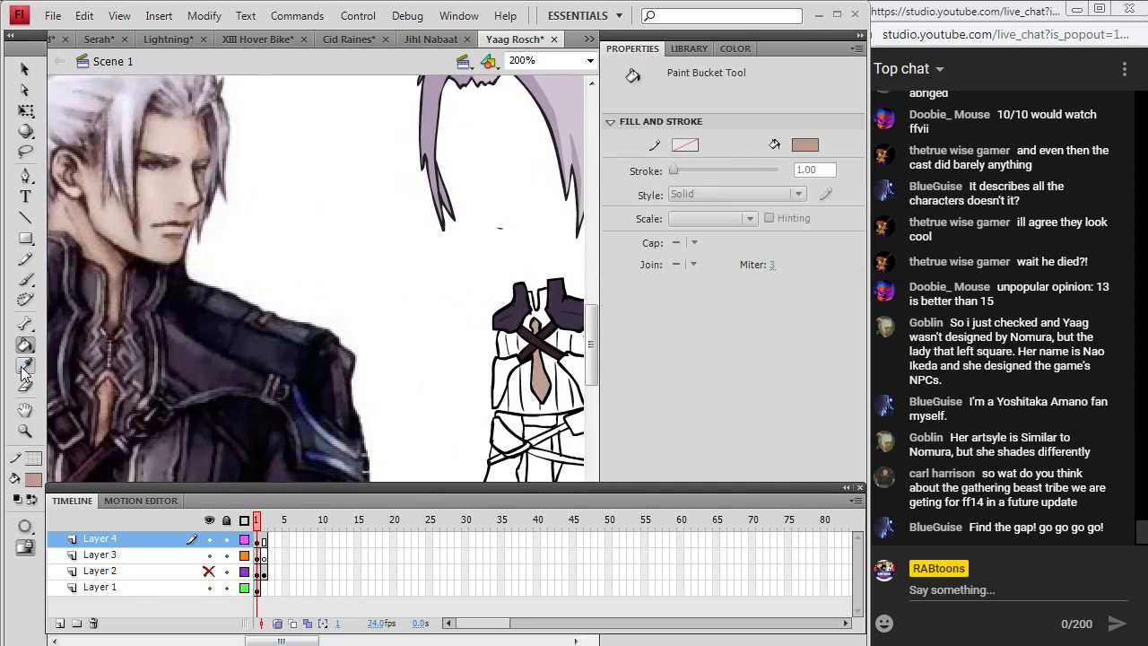
pyautogui.click(109, 282)
pyautogui.click(535, 307)
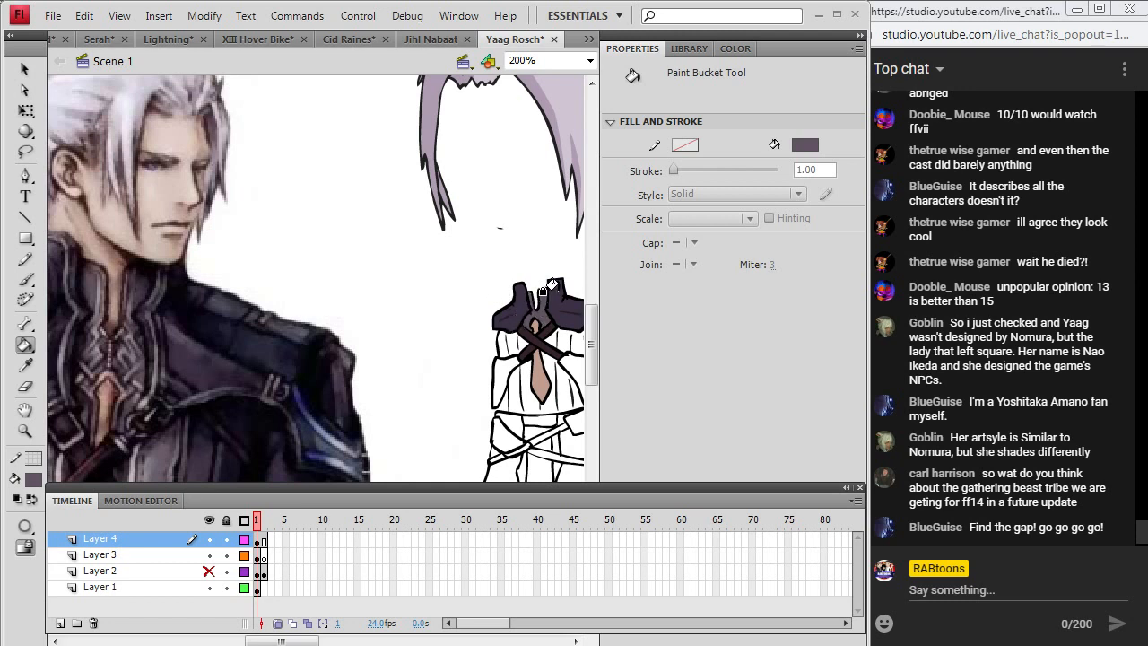
pyautogui.scroll(-2, 592, 324)
pyautogui.click(504, 299)
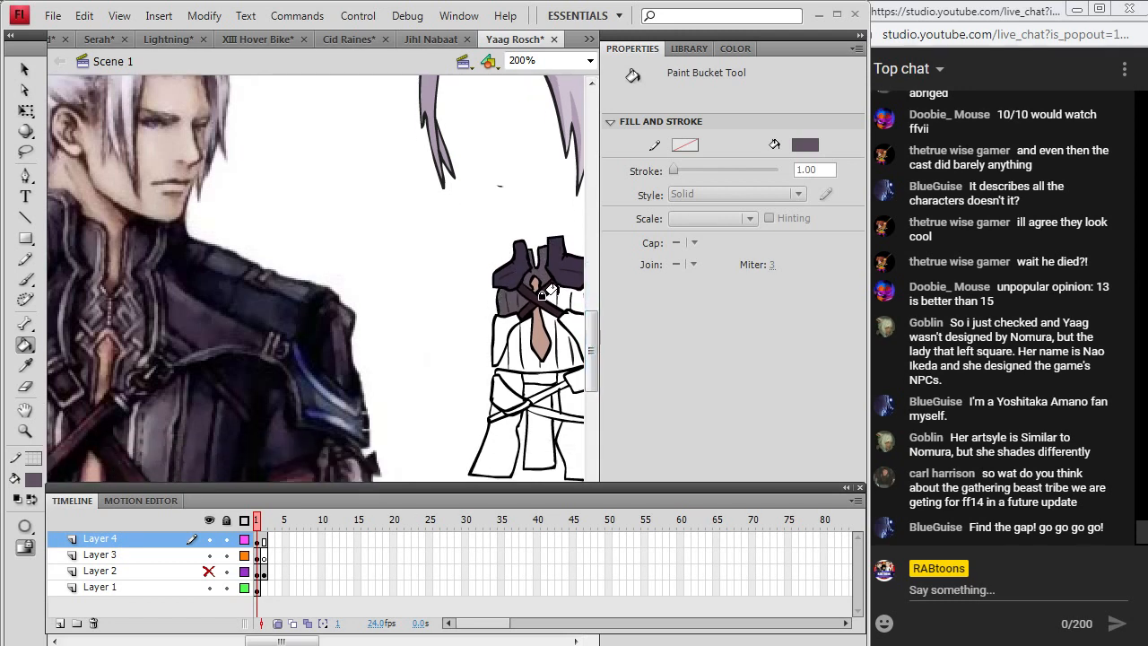
pyautogui.click(563, 289)
# Sample the muted red from the waist of the reference outfit and fill the two hip pouches with it.
pyautogui.scroll(-10, 595, 354)
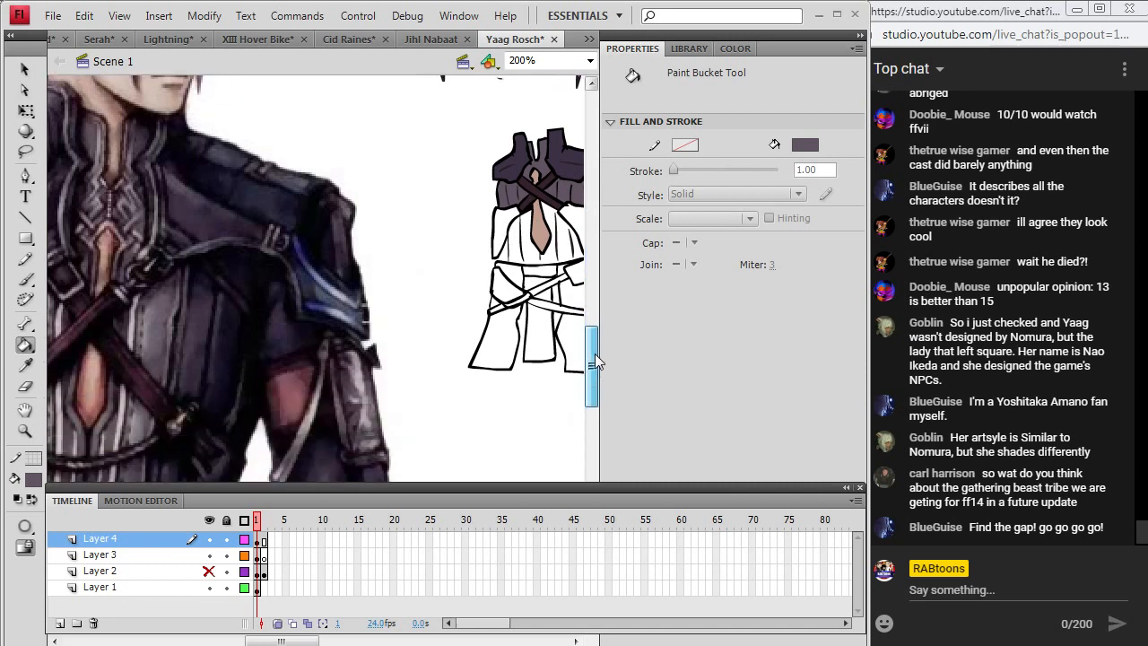
pyautogui.moveTo(595, 380)
pyautogui.mouseDown()
pyautogui.moveTo(596, 369)
pyautogui.moveTo(592, 420)
pyautogui.moveTo(596, 391)
pyautogui.mouseUp()
pyautogui.click(27, 366)
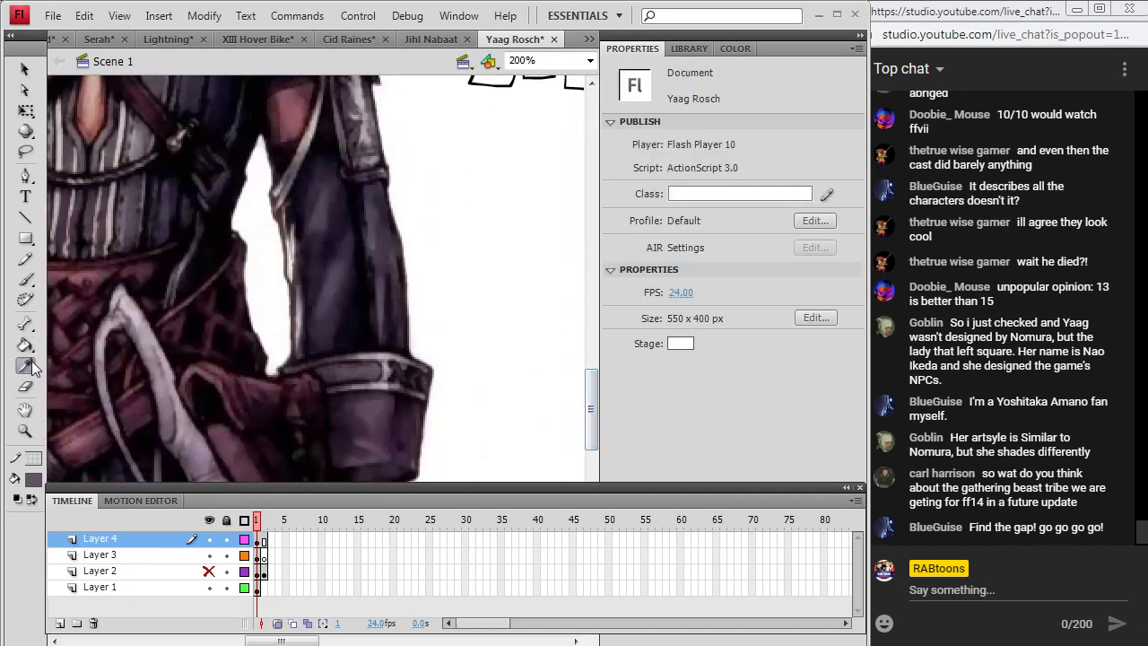
pyautogui.click(89, 432)
pyautogui.moveTo(595, 395); pyautogui.dragTo(596, 358)
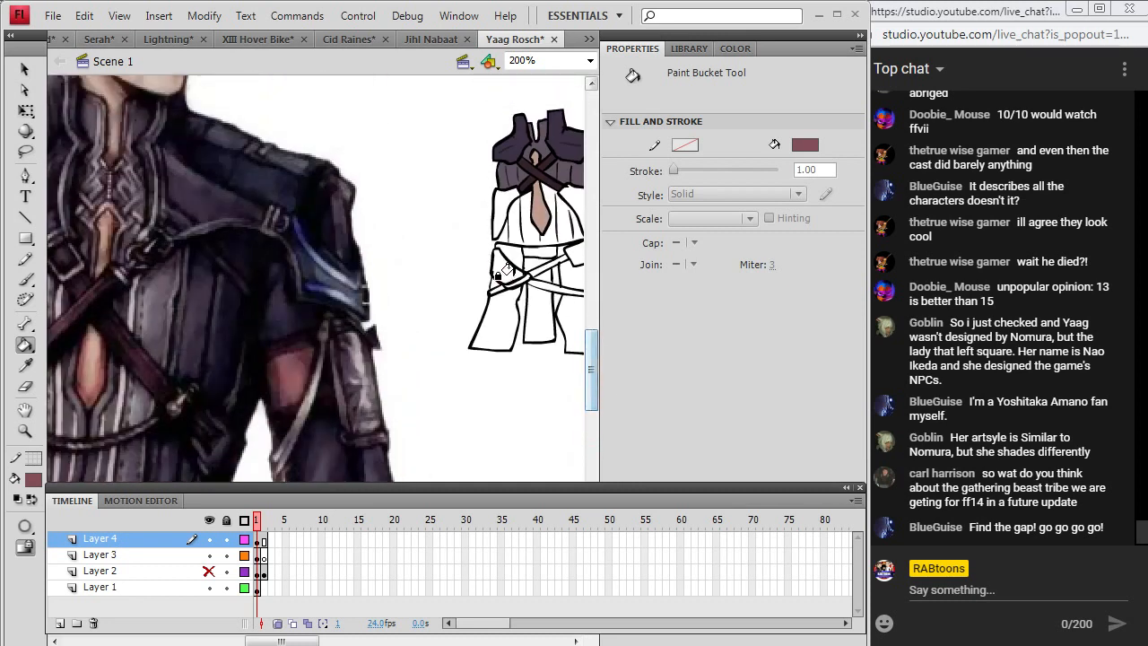
pyautogui.click(572, 258)
pyautogui.click(518, 274)
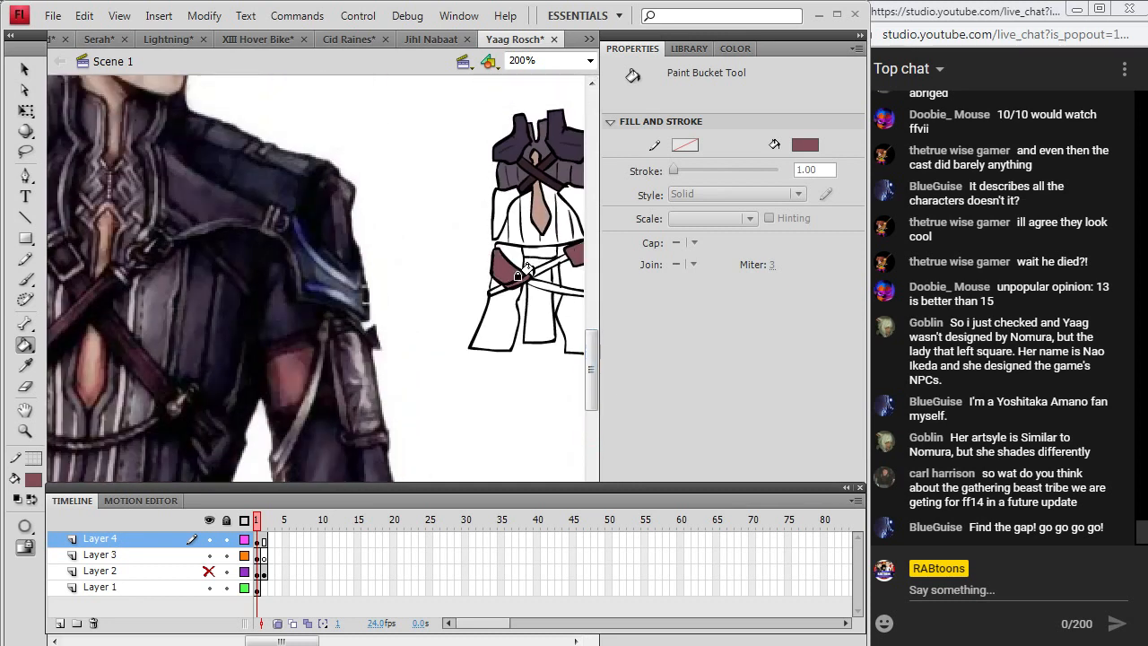
# Sample the dark brown of the reference chest straps and fill the crossed hip belts with it.
pyautogui.click(25, 366)
pyautogui.click(94, 296)
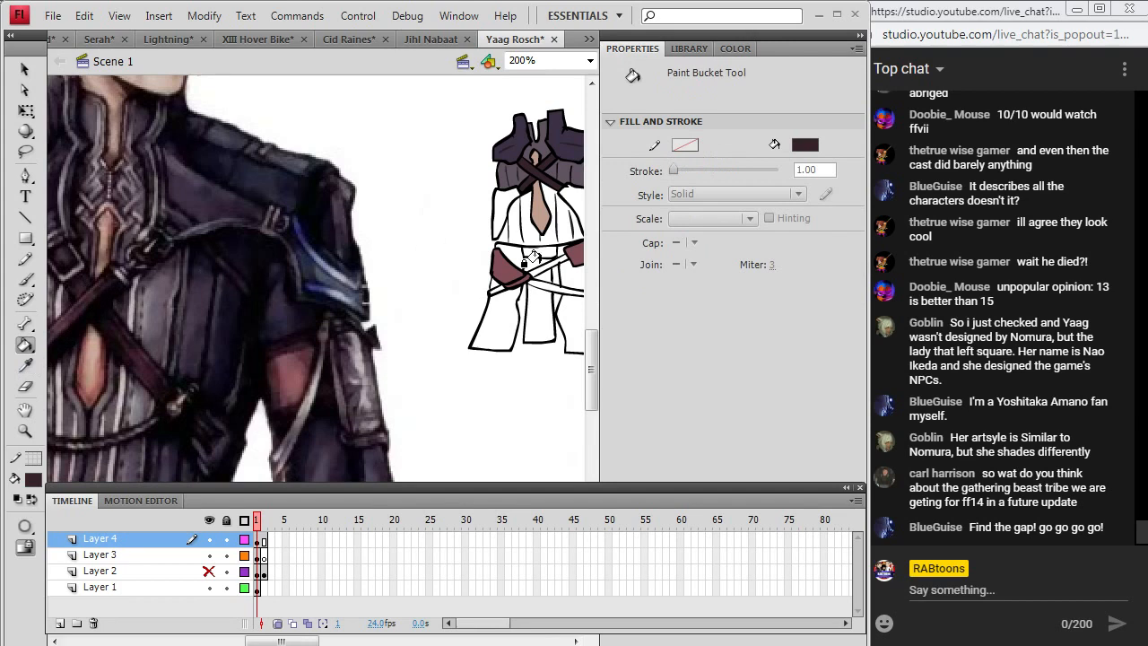
pyautogui.click(527, 279)
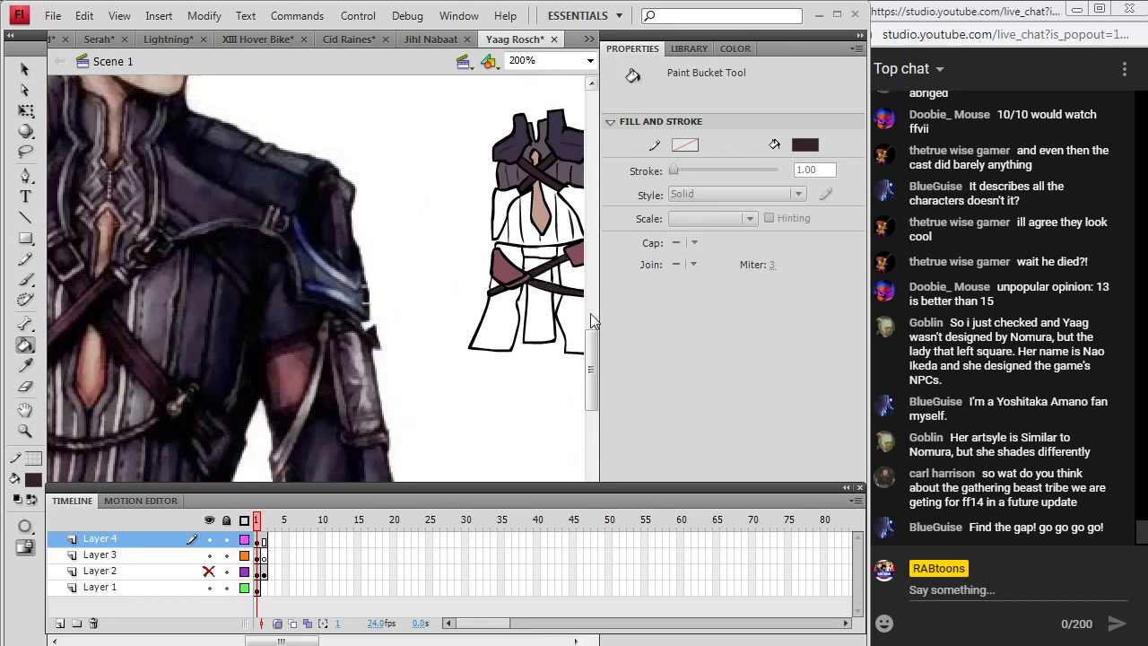
# Sample the dark bluish grey from the lower part of the reference coat and fill the cartoon's waist and both coat tails with it.
pyautogui.scroll(-10, 329, 365)
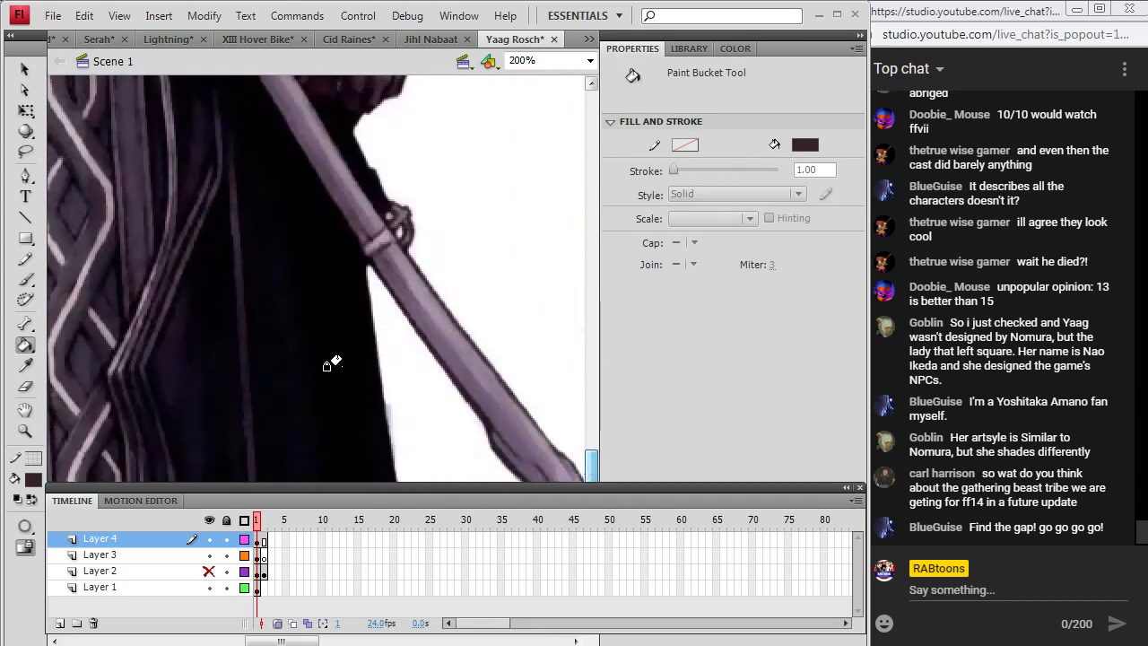
pyautogui.click(25, 365)
pyautogui.click(144, 235)
pyautogui.scroll(-1, 592, 467)
pyautogui.moveTo(592, 466); pyautogui.dragTo(610, 325)
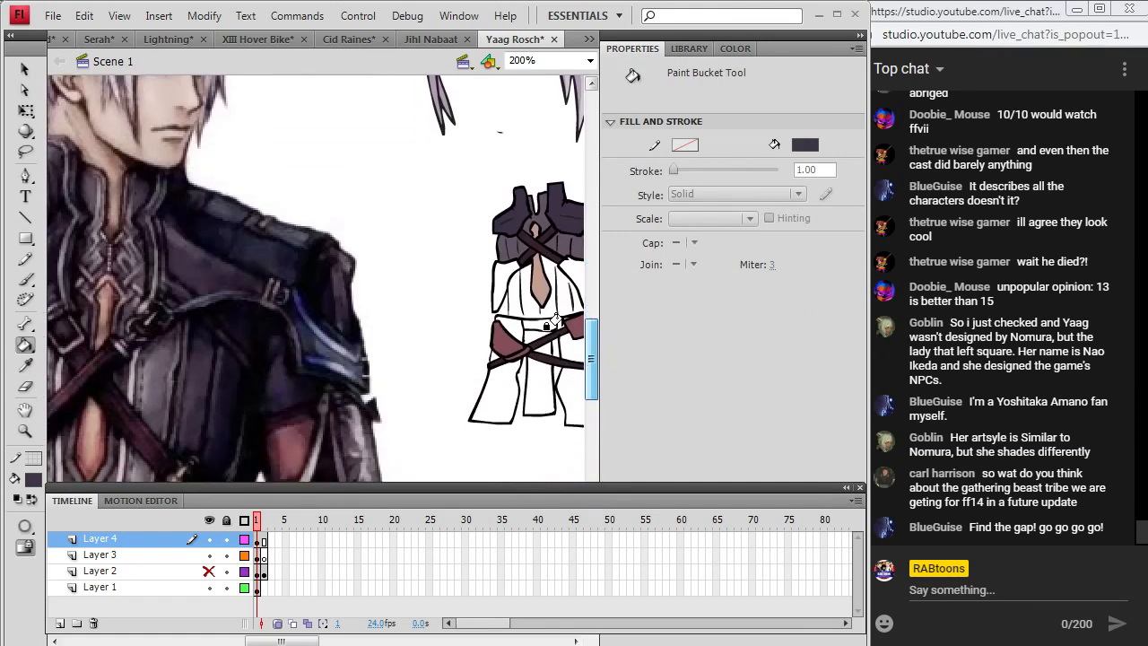
pyautogui.click(495, 384)
pyautogui.click(499, 326)
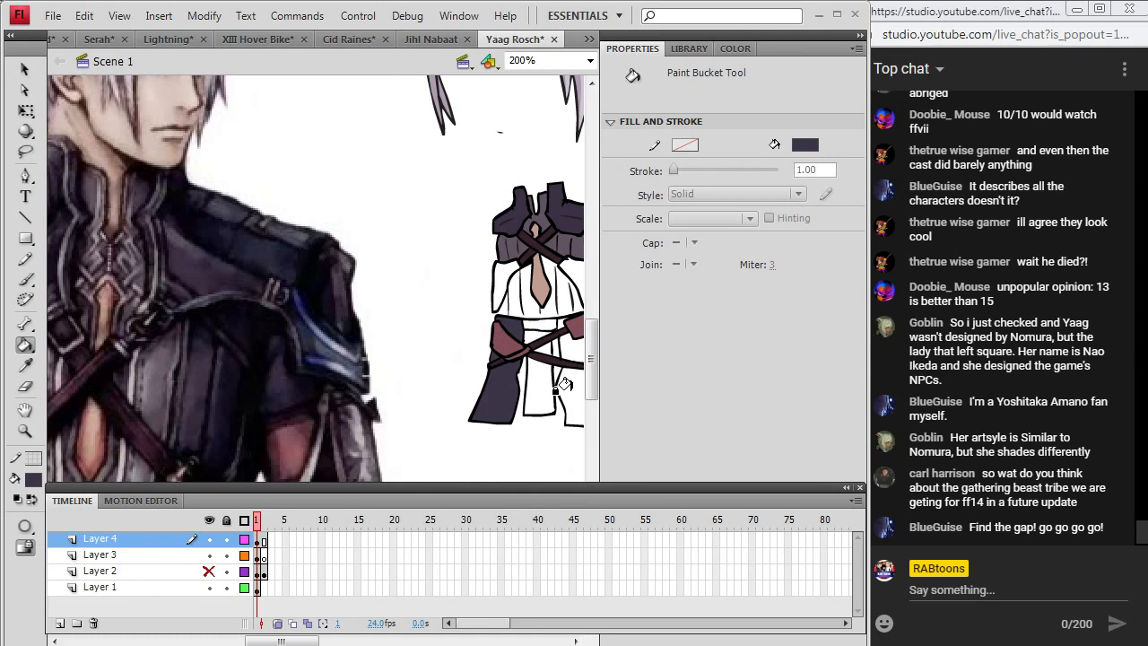
pyautogui.click(564, 387)
pyautogui.click(554, 319)
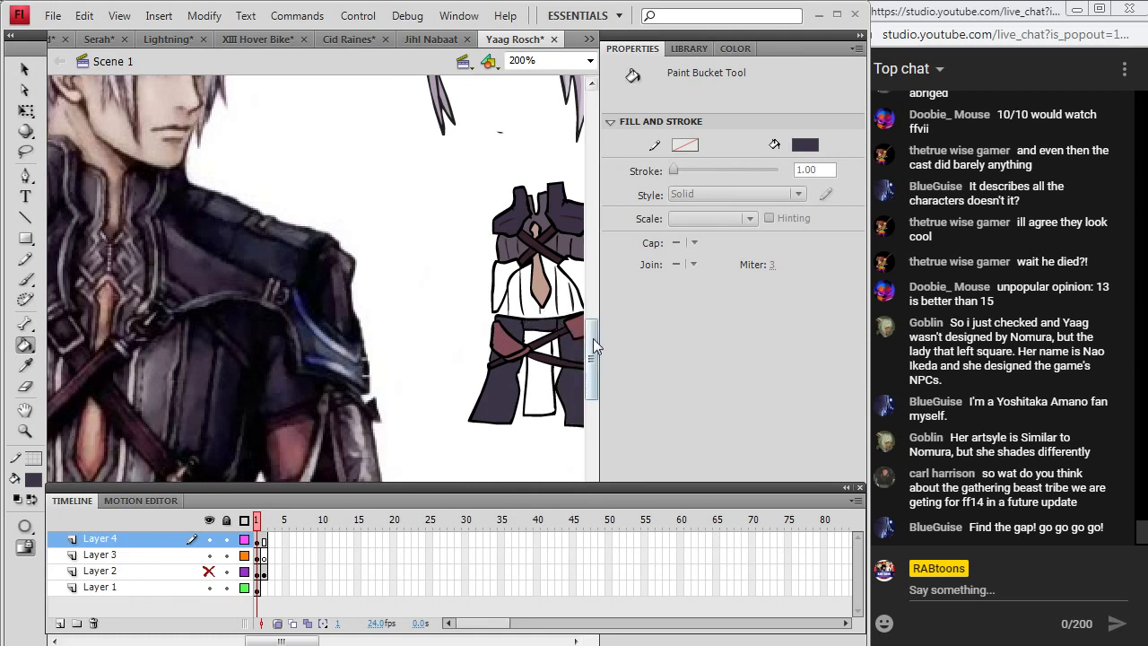
# Sample a dark greyish purple from the reference artwork's chest and fill the hanging panel between the coat tails with it.
pyautogui.moveTo(593, 338)
pyautogui.mouseDown()
pyautogui.moveTo(595, 473)
pyautogui.moveTo(595, 346)
pyautogui.mouseUp()
pyautogui.click(25, 365)
pyautogui.click(83, 265)
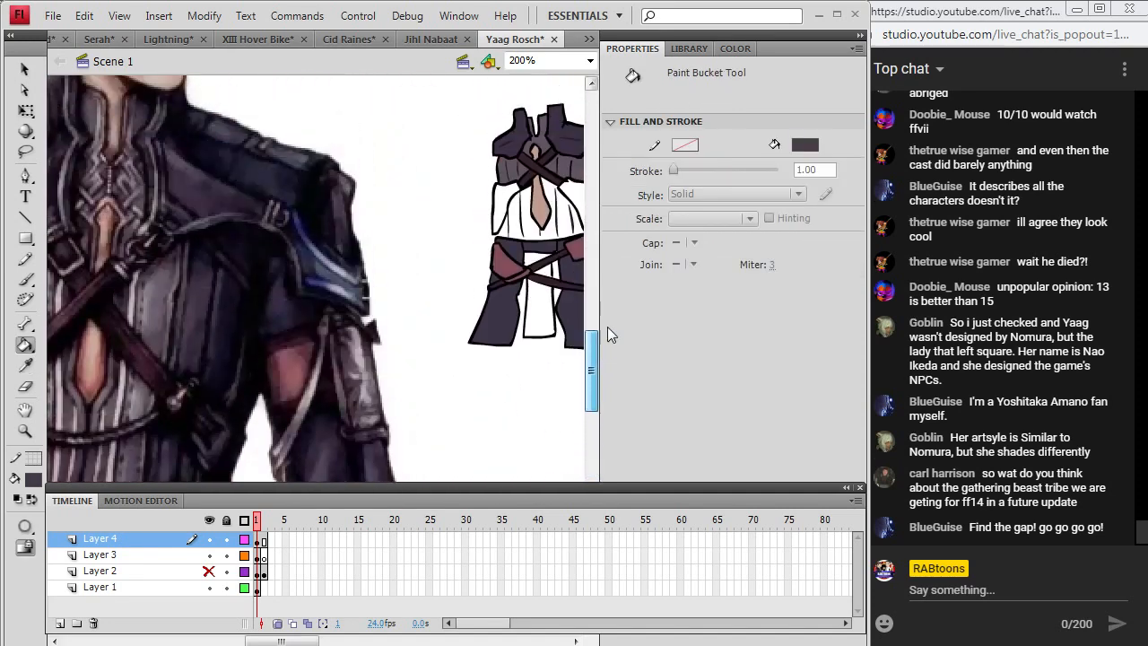
pyautogui.click(531, 268)
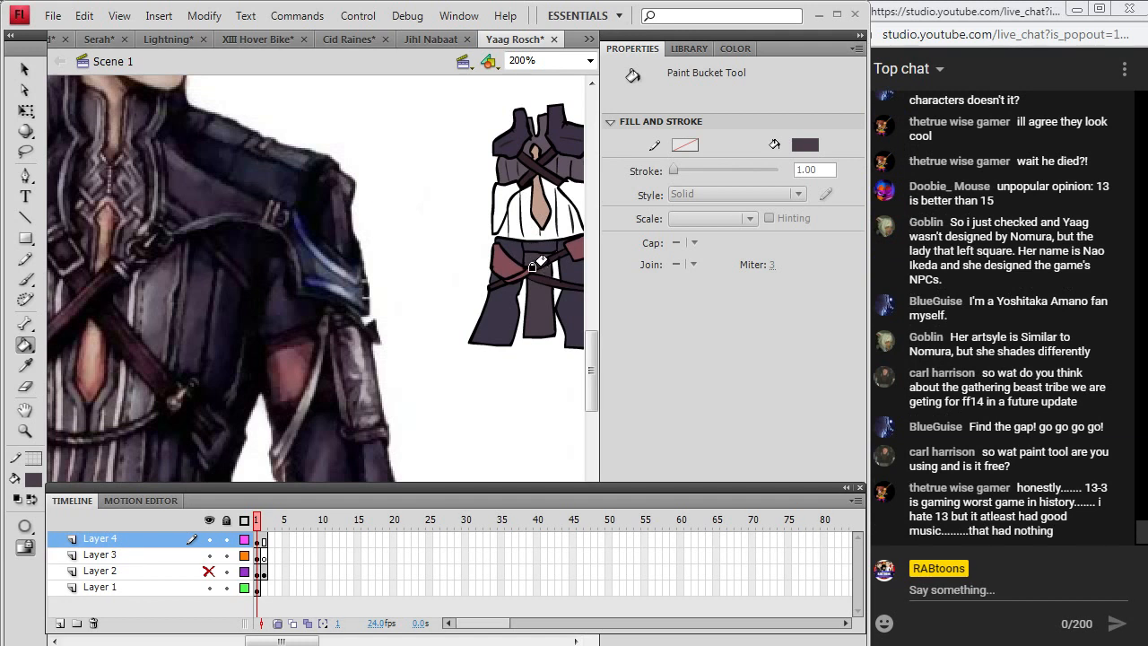
# Sample the dark brown of the cartoon's chest strap and fill the two side sections of the torso with it.
pyautogui.click(25, 365)
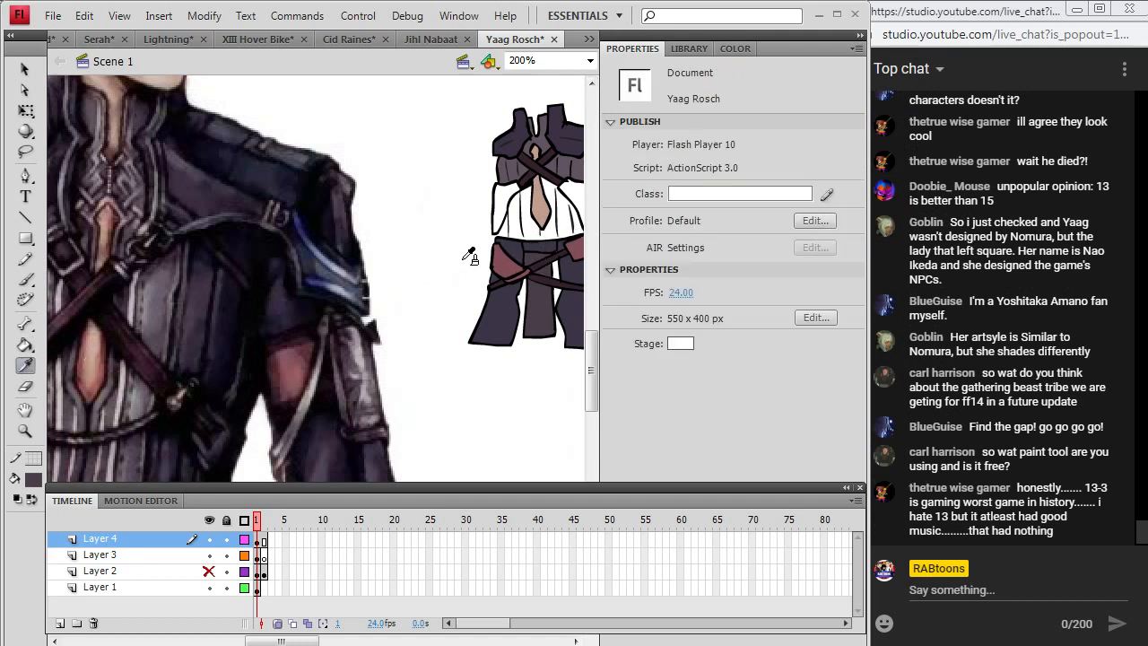
pyautogui.moveTo(292, 642)
pyautogui.mouseDown()
pyautogui.moveTo(267, 644)
pyautogui.moveTo(314, 643)
pyautogui.mouseUp()
pyautogui.click(355, 169)
pyautogui.click(341, 204)
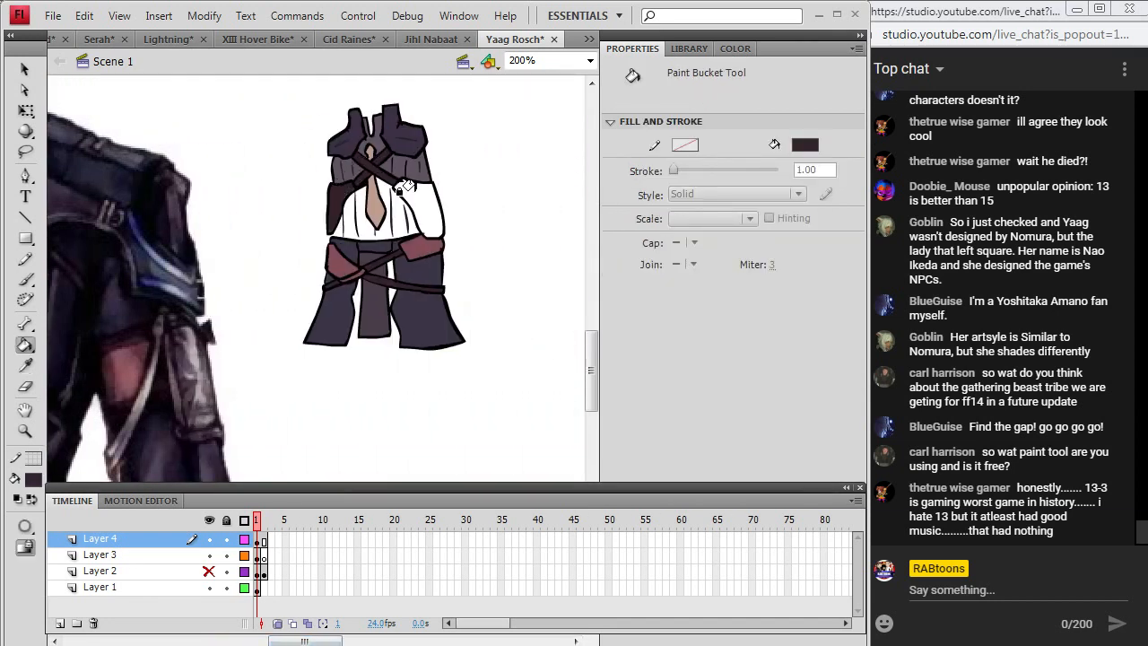
pyautogui.click(419, 208)
# Show Layer 2 again and select the first frames of Layers 1 to 3 to check what each one holds.
pyautogui.click(209, 571)
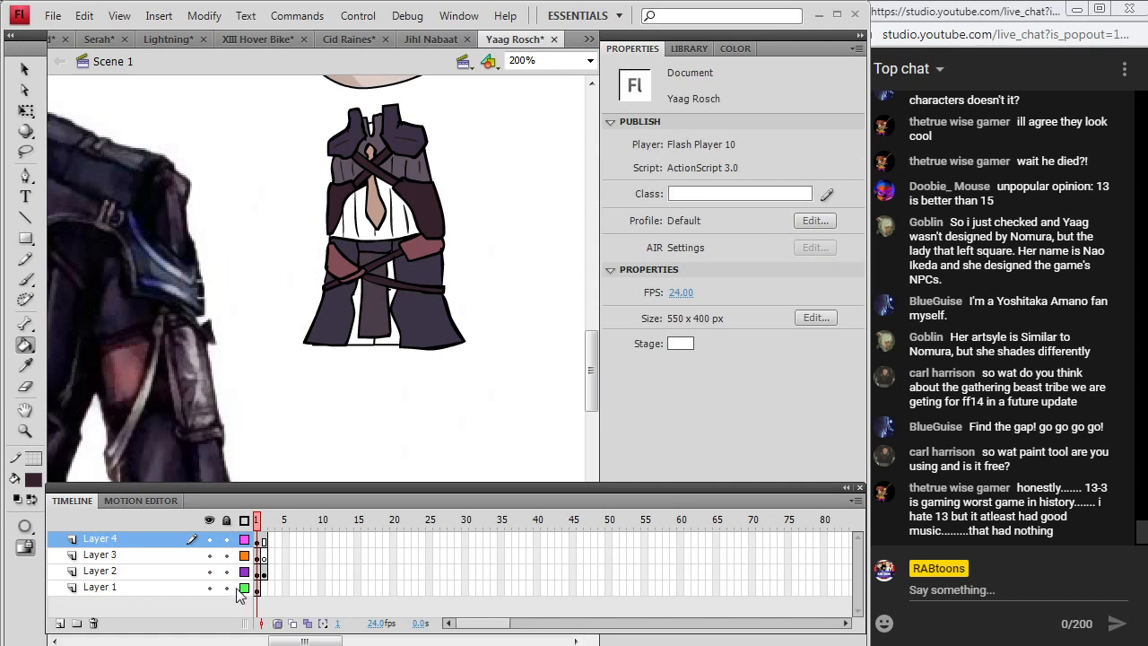
pyautogui.click(259, 556)
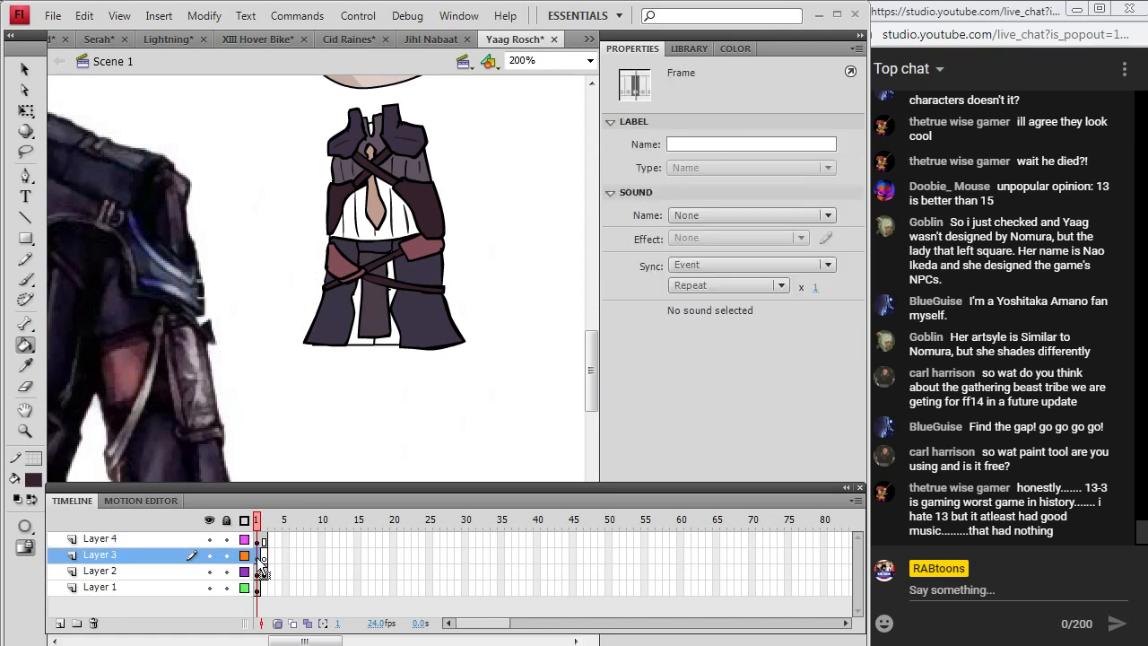
pyautogui.click(260, 572)
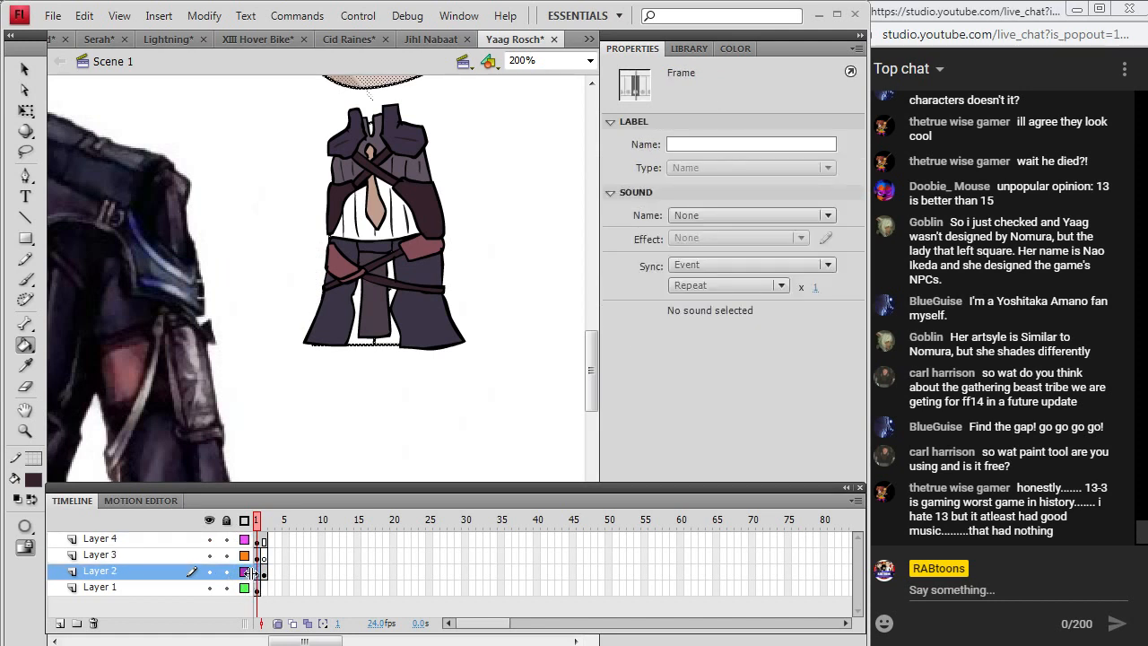
pyautogui.click(259, 556)
pyautogui.click(257, 587)
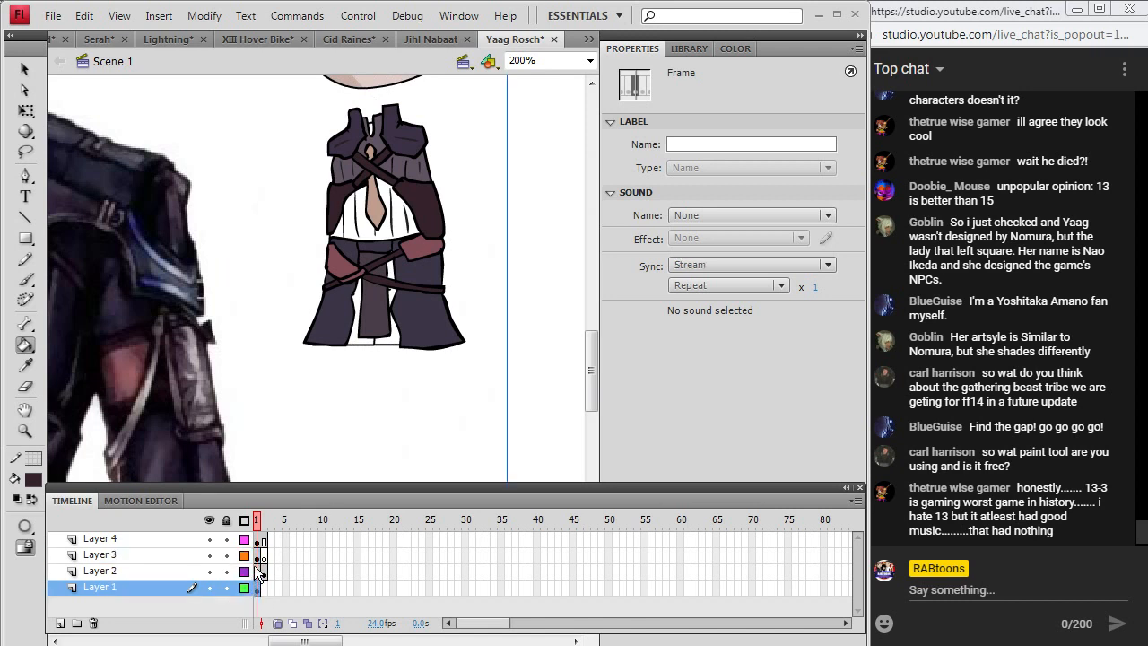
# Cut the coloured outfit from the first frame of Layer 4 and paste it in place on Layer 2.
pyautogui.moveTo(259, 567); pyautogui.dragTo(260, 543)
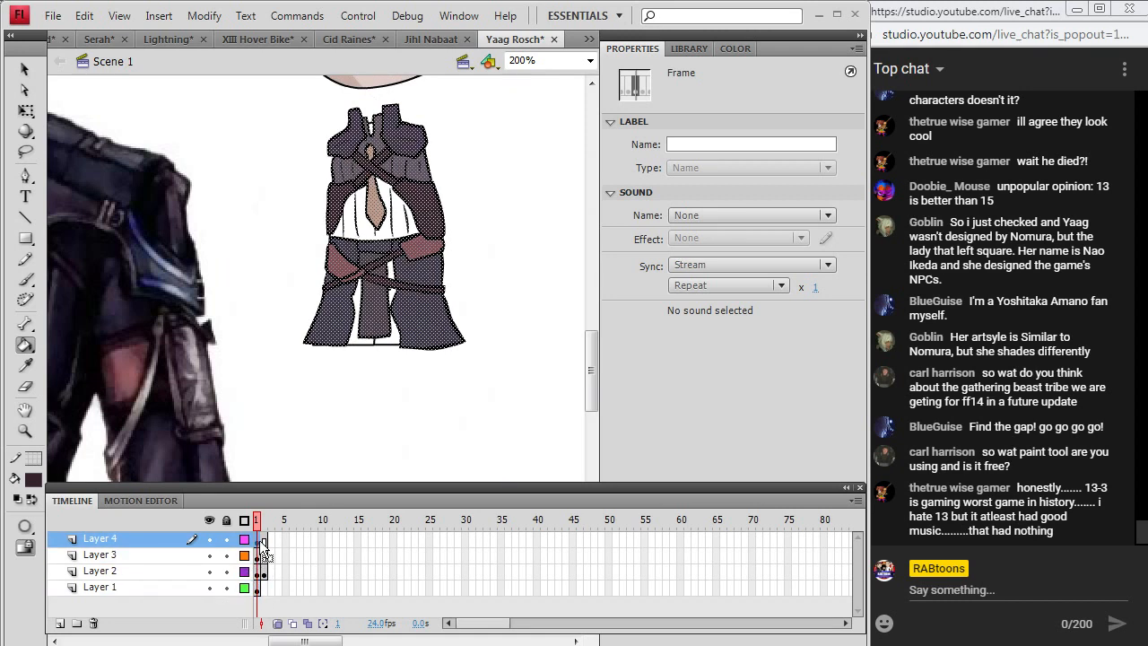
pyautogui.click(85, 16)
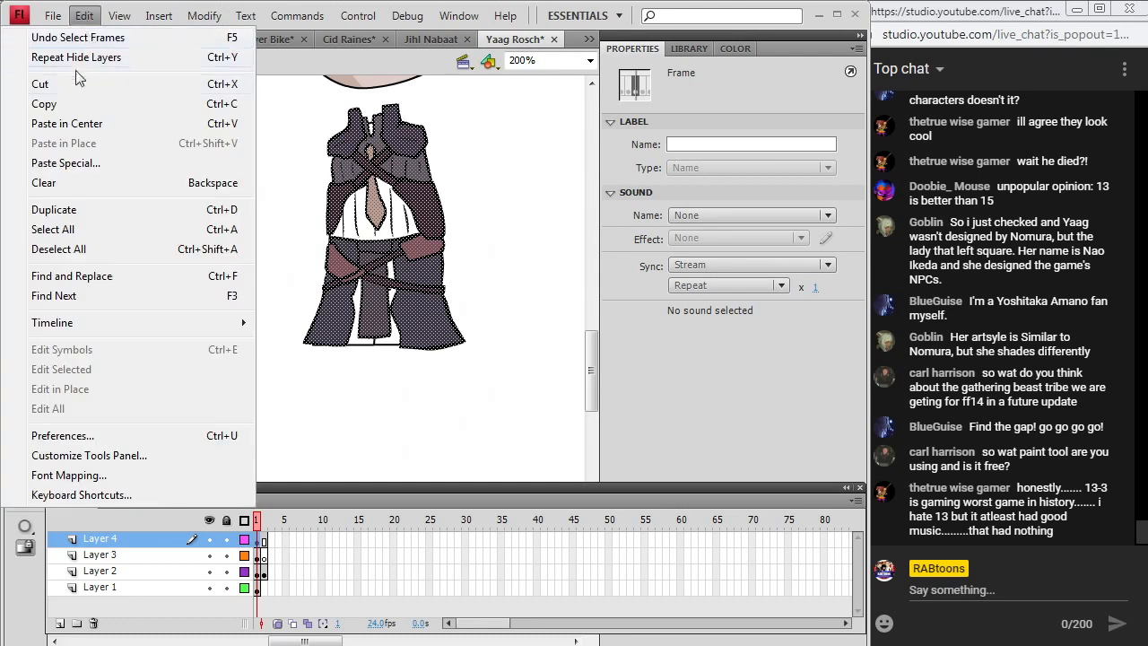
pyautogui.click(53, 82)
pyautogui.click(259, 574)
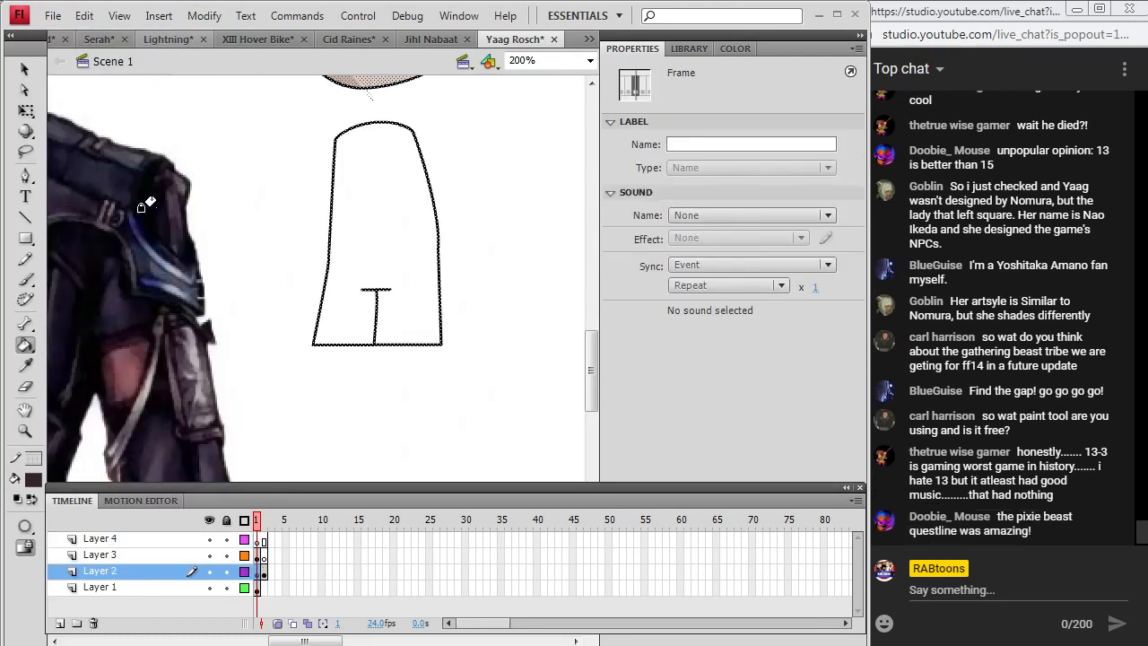
pyautogui.click(84, 15)
pyautogui.click(103, 140)
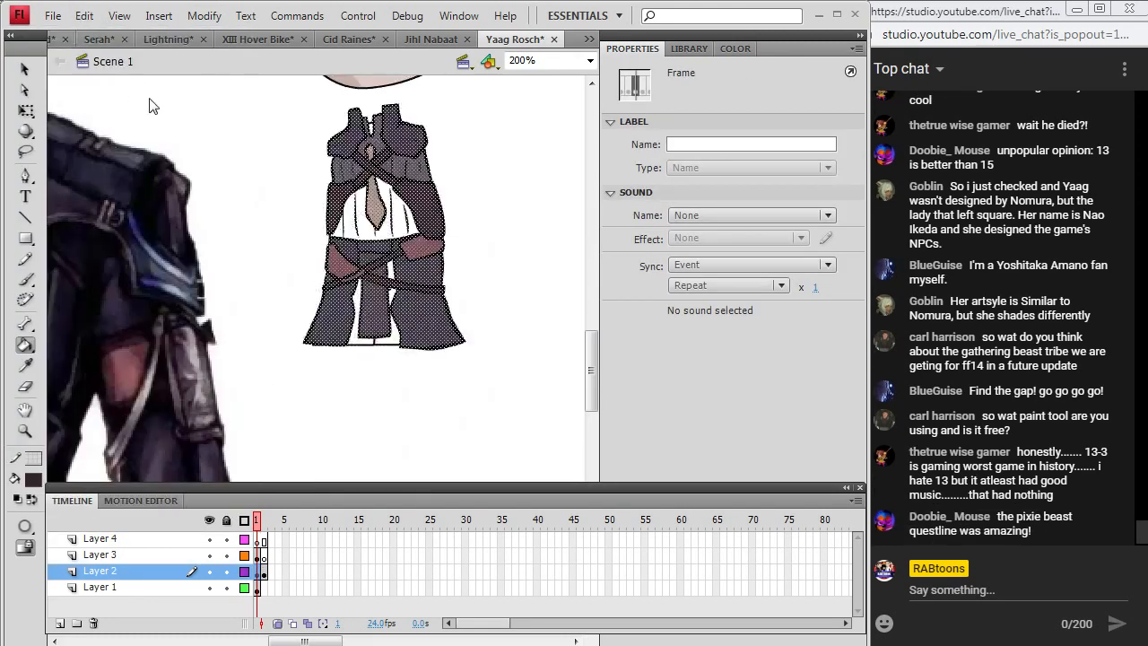
# Deselect the pasted outfit and ready the Brush tool with a black fill.
pyautogui.click(27, 67)
pyautogui.click(500, 238)
pyautogui.click(513, 310)
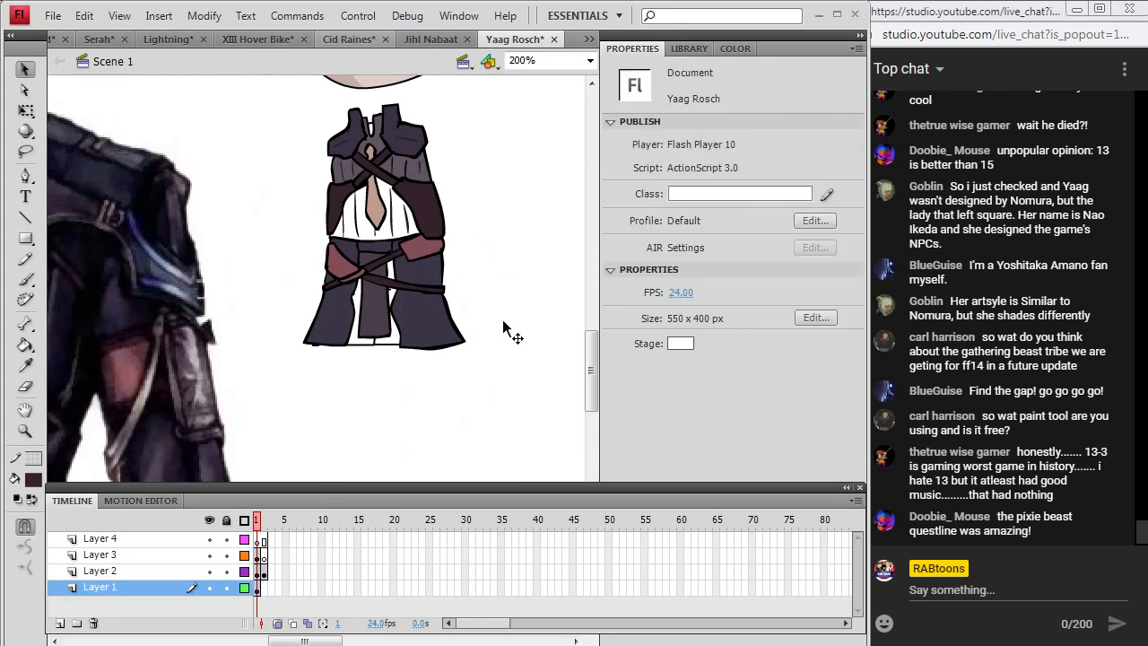
pyautogui.click(33, 477)
pyautogui.click(45, 288)
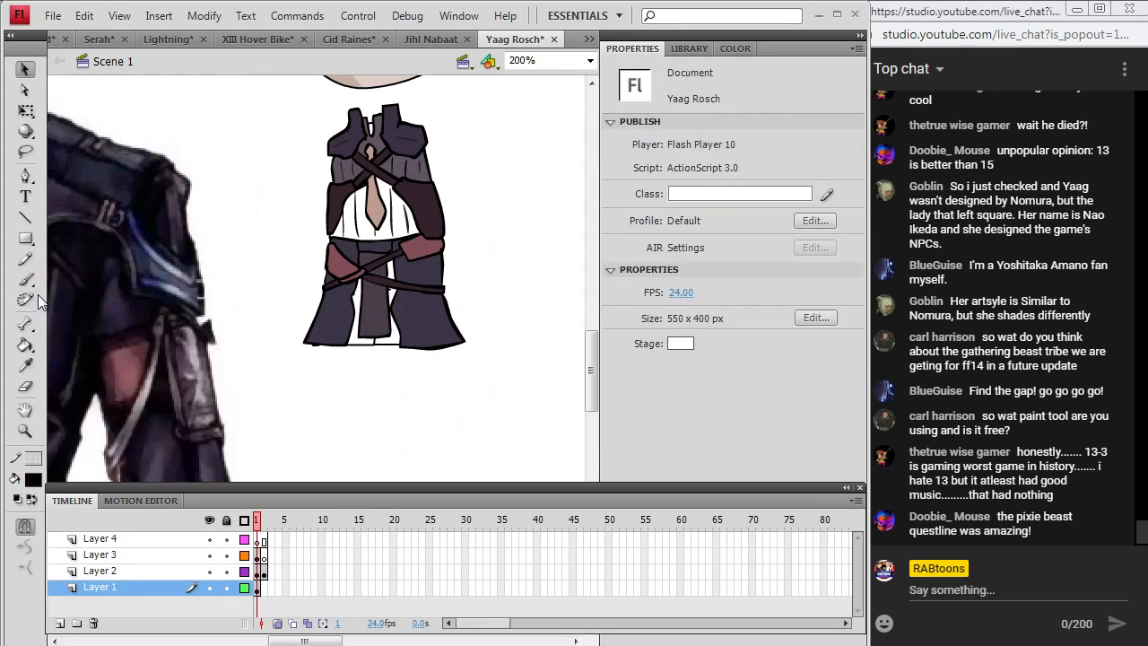
pyautogui.click(26, 279)
pyautogui.click(266, 581)
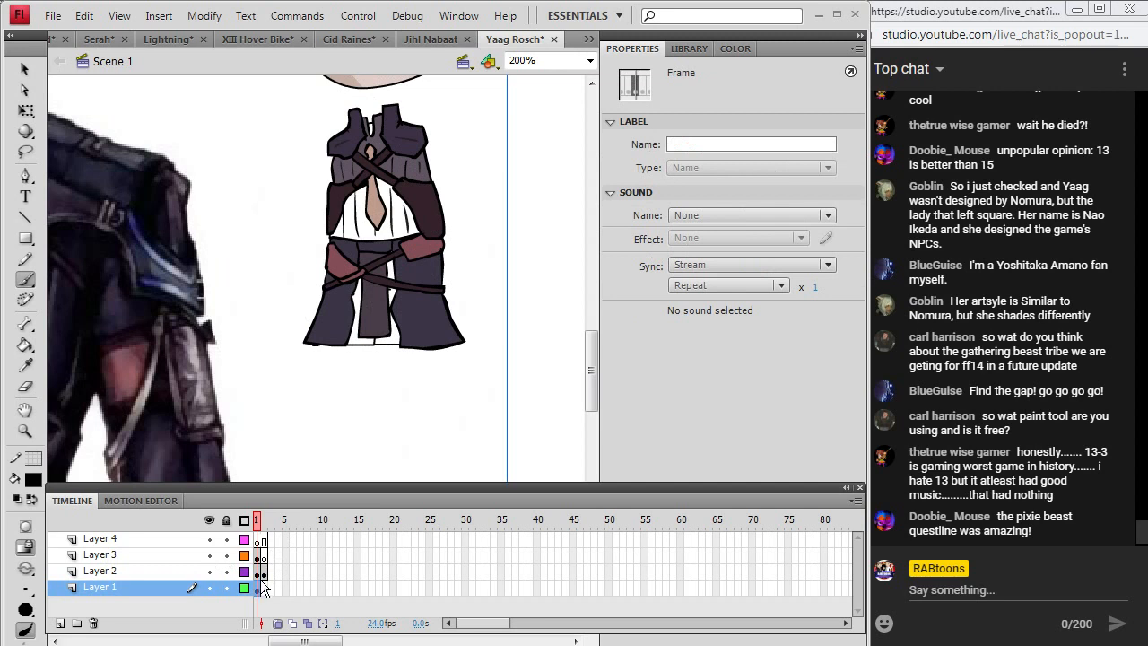
# Toggle the visibility of Layers 2, 3 and 4 to check which parts of the character each one holds.
pyautogui.click(260, 558)
pyautogui.click(210, 555)
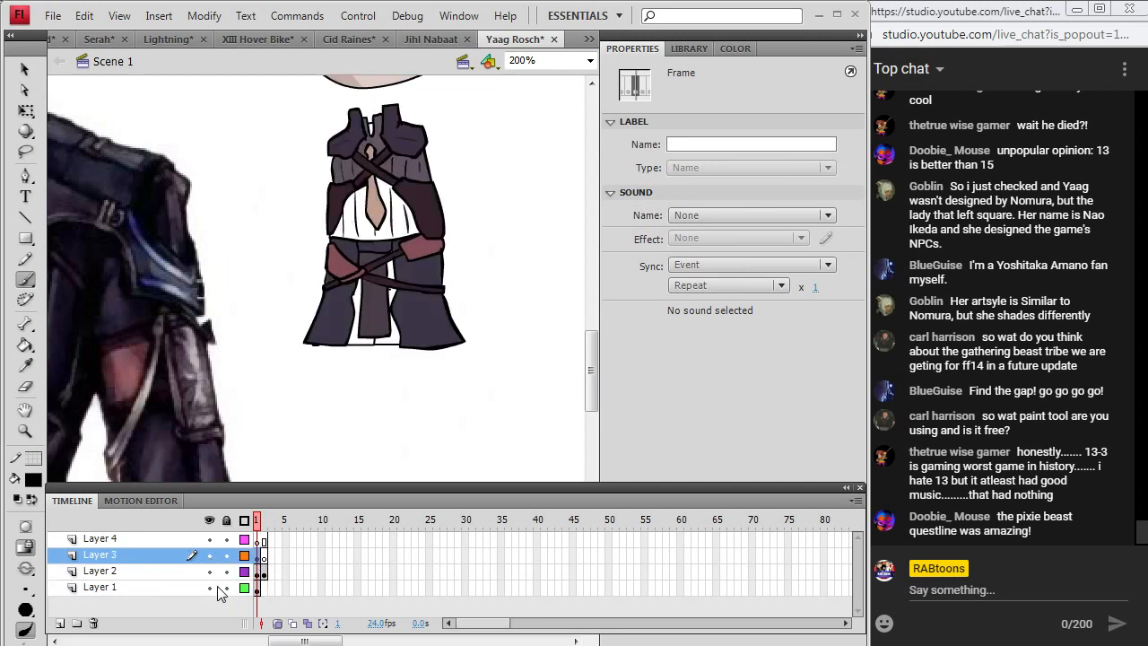
pyautogui.click(210, 571)
pyautogui.click(210, 571)
pyautogui.click(210, 571)
pyautogui.click(210, 571)
pyautogui.moveTo(591, 373); pyautogui.dragTo(592, 329)
pyautogui.click(209, 540)
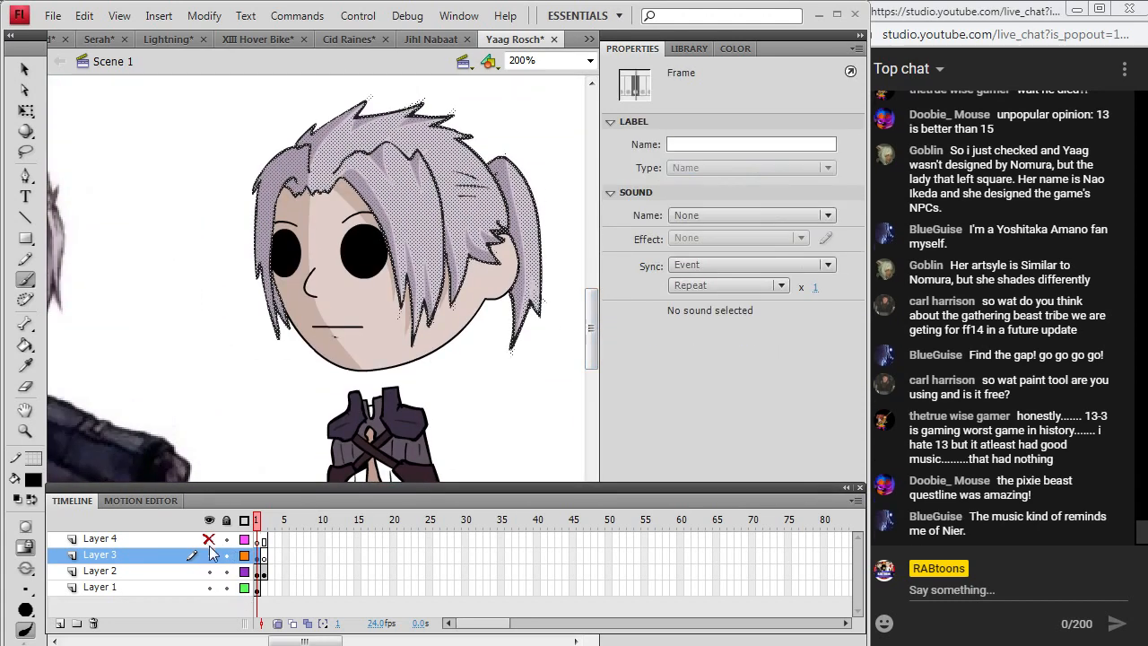
pyautogui.click(209, 555)
pyautogui.click(209, 555)
pyautogui.click(209, 555)
pyautogui.click(208, 555)
pyautogui.click(209, 556)
pyautogui.click(209, 555)
pyautogui.click(209, 555)
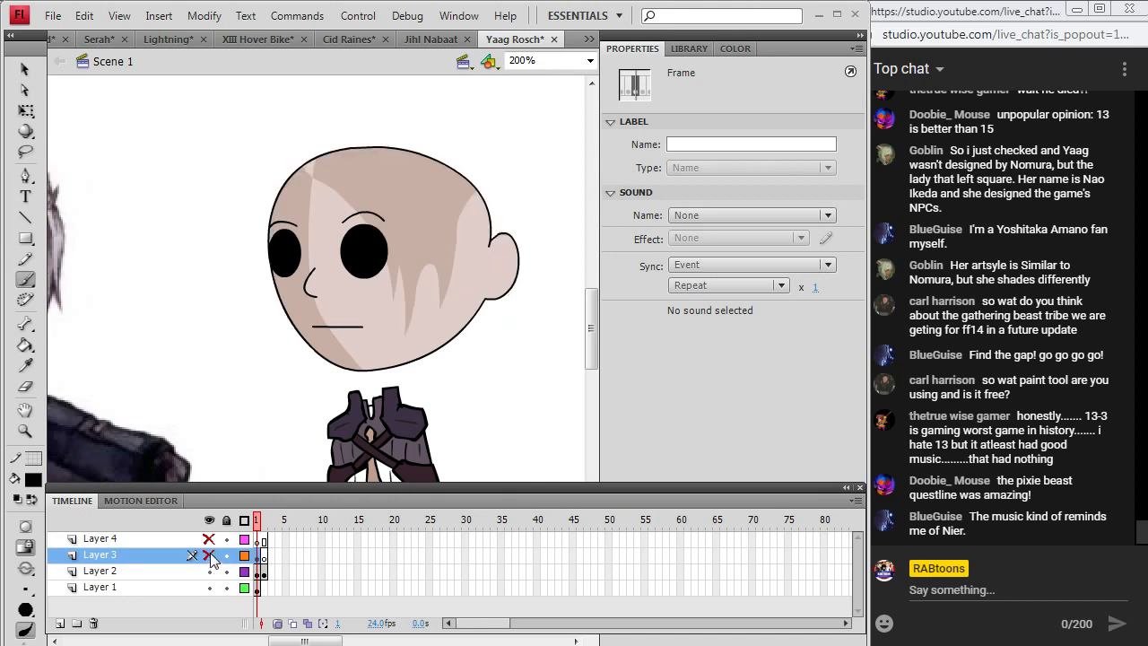
pyautogui.click(209, 556)
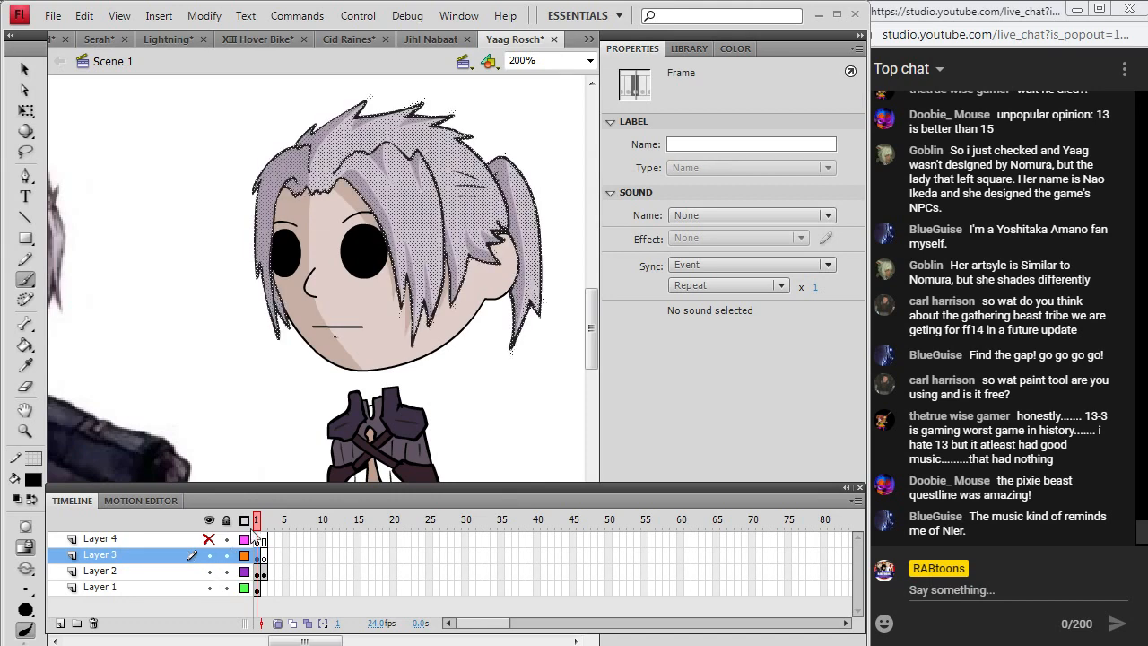
pyautogui.moveTo(590, 333); pyautogui.dragTo(593, 354)
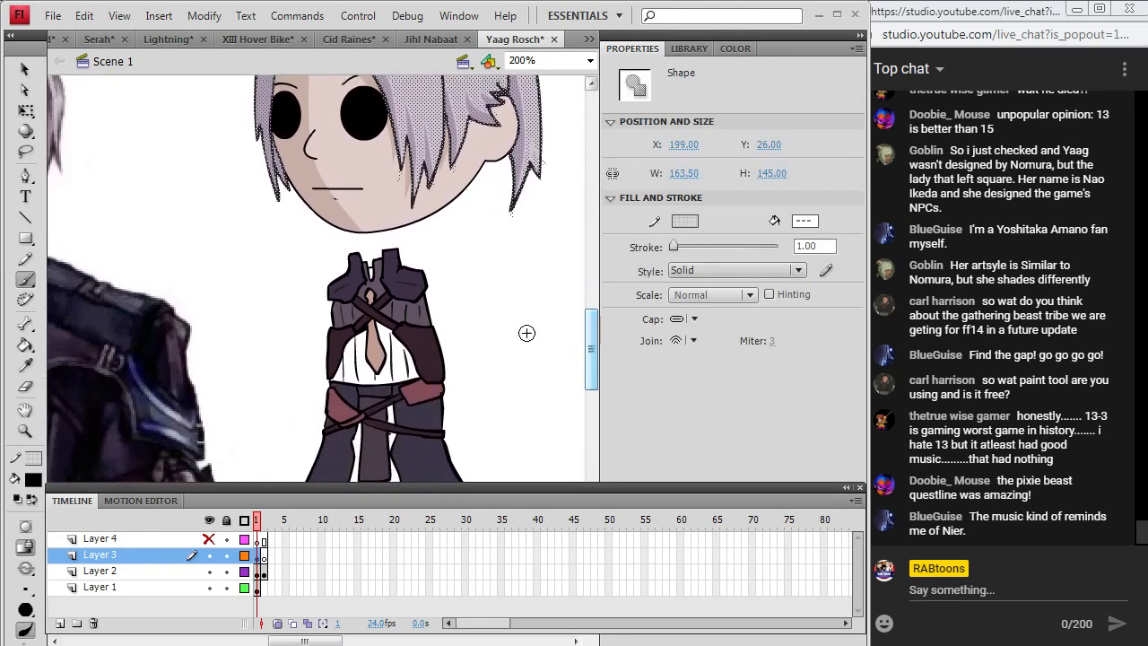
pyautogui.click(208, 543)
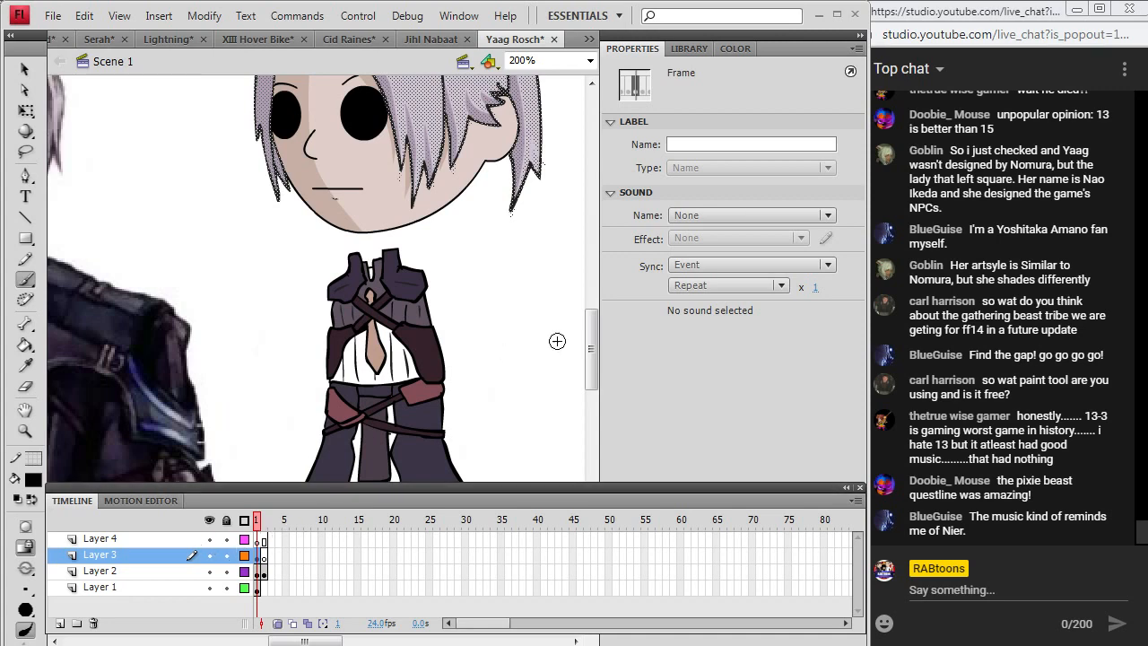
pyautogui.moveTo(590, 349); pyautogui.dragTo(590, 365)
pyautogui.click(210, 571)
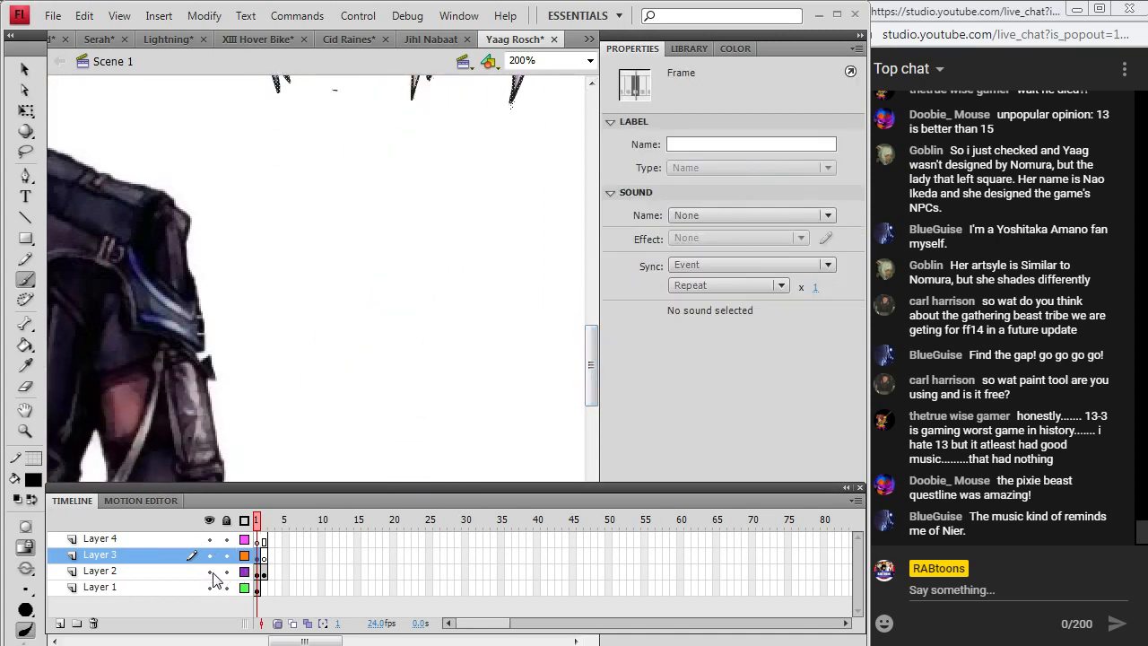
pyautogui.click(209, 571)
pyautogui.click(261, 574)
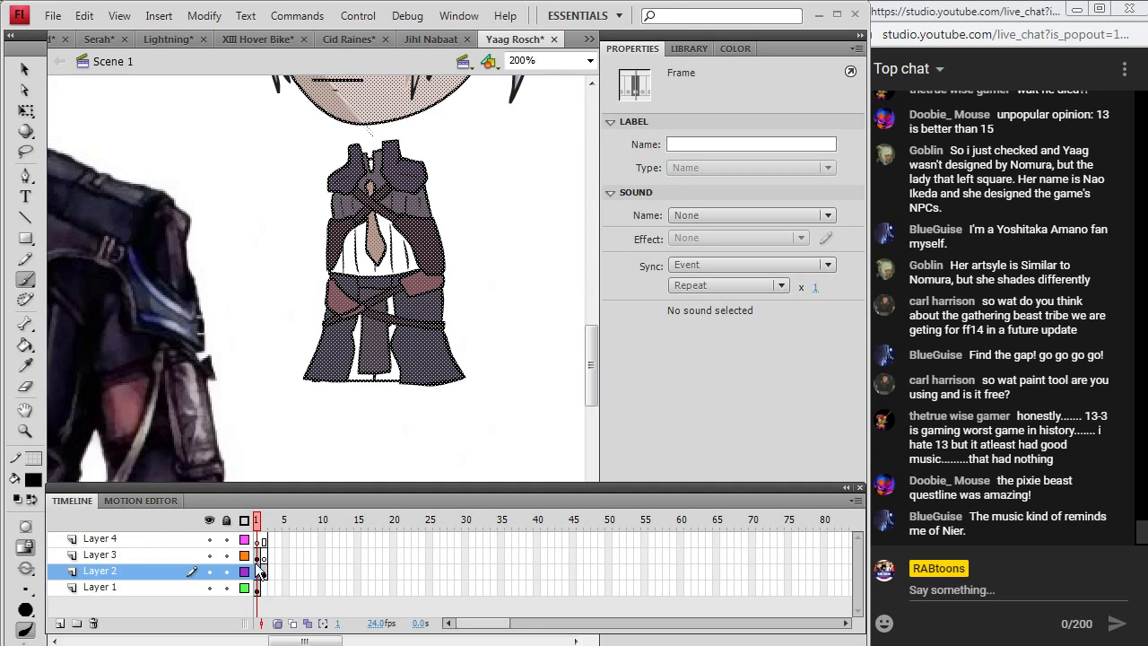
# Sample the greyish purple of the cartoon's upper chest and fill the white lower torso with it.
pyautogui.press('v')
pyautogui.click(283, 404)
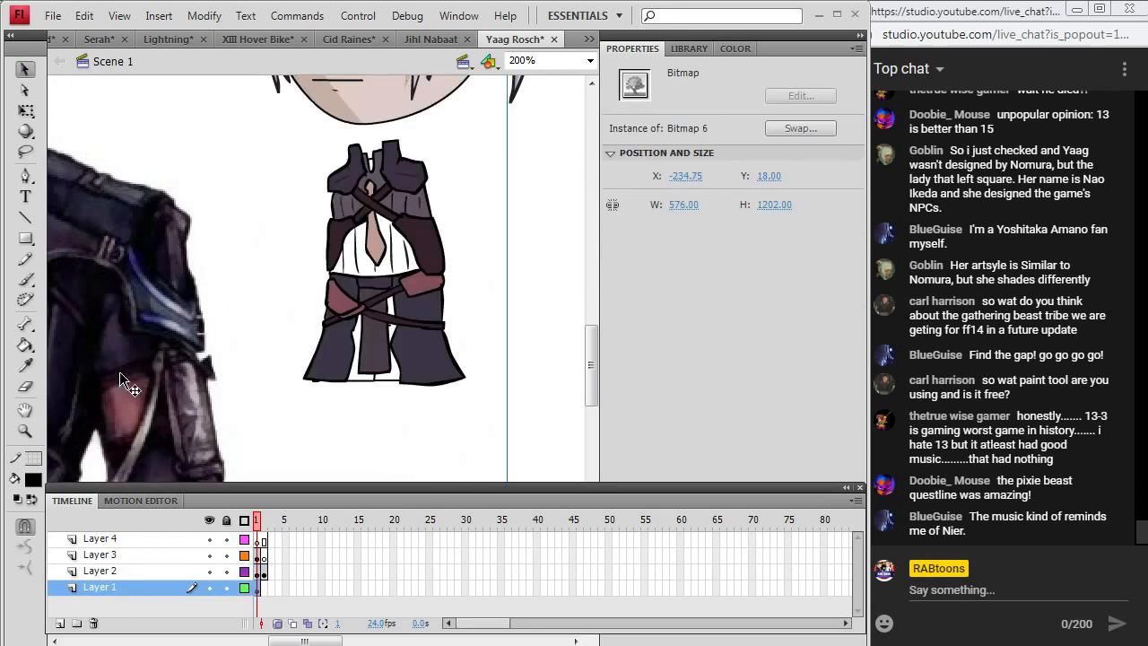
pyautogui.click(34, 360)
pyautogui.click(359, 205)
pyautogui.click(336, 242)
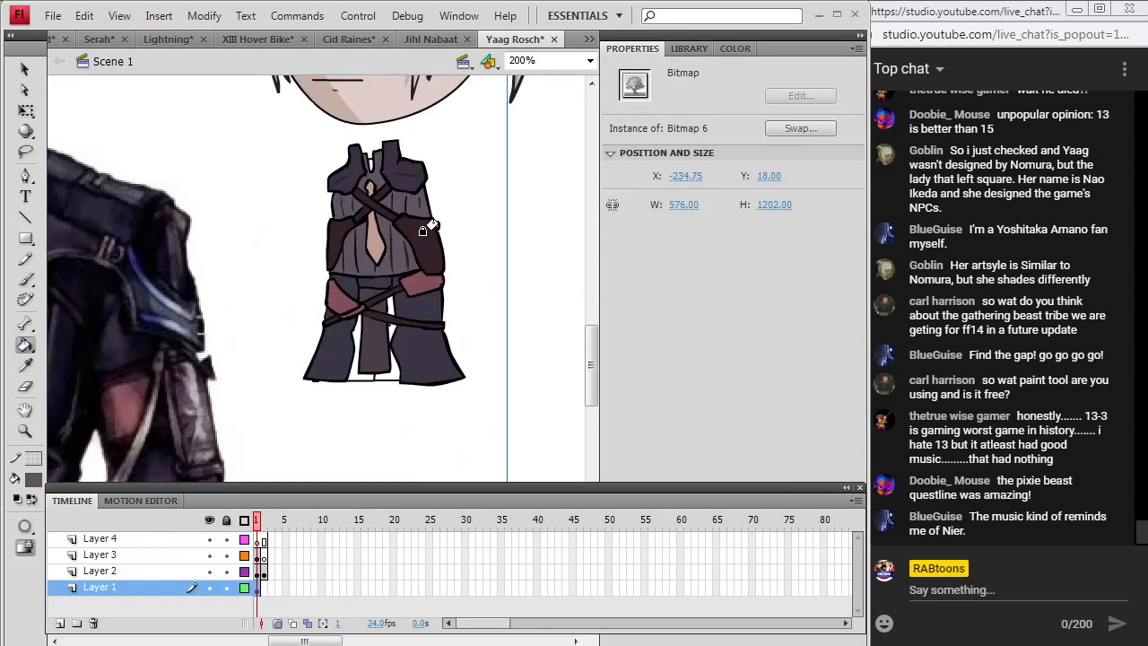
# Brush short black lines near the coat hem, in the gaps beside the hanging panel on Layer 2, after checking the reference coat.
pyautogui.moveTo(590, 365); pyautogui.dragTo(580, 467)
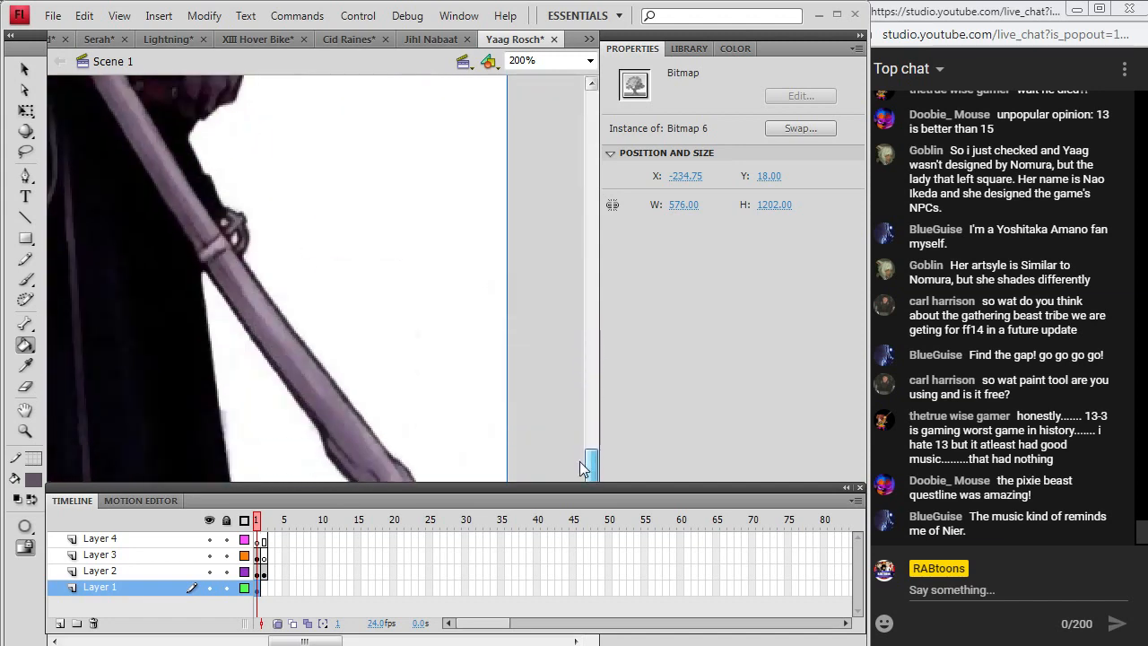
pyautogui.moveTo(289, 640); pyautogui.dragTo(225, 641)
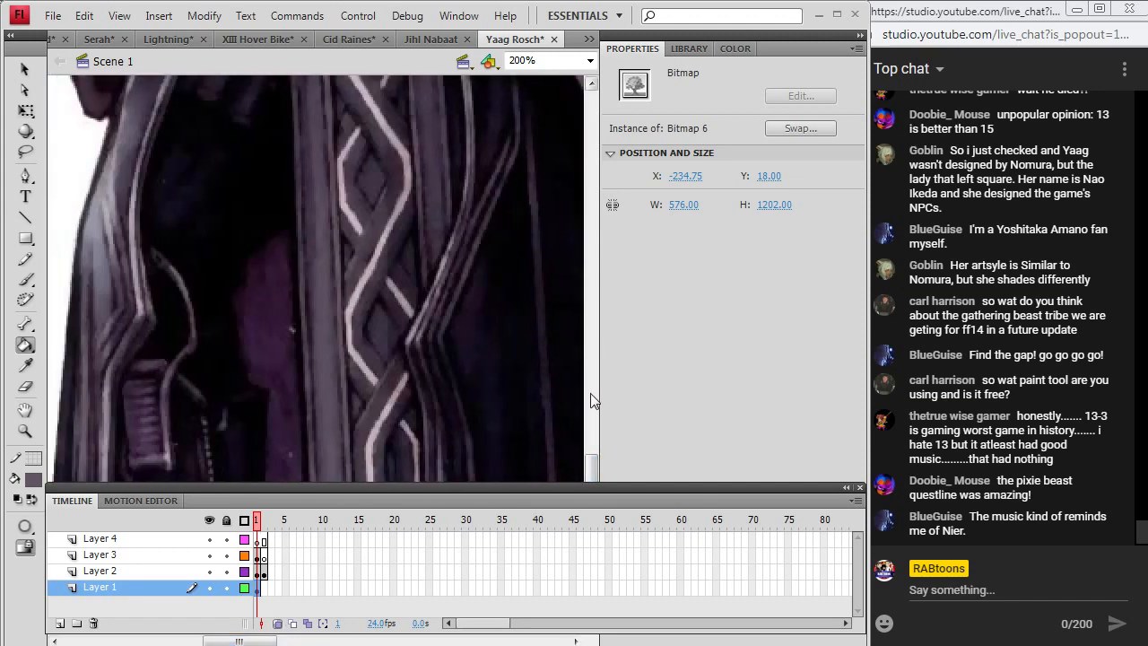
pyautogui.moveTo(592, 400); pyautogui.dragTo(592, 354)
pyautogui.hscroll(5, 556, 352)
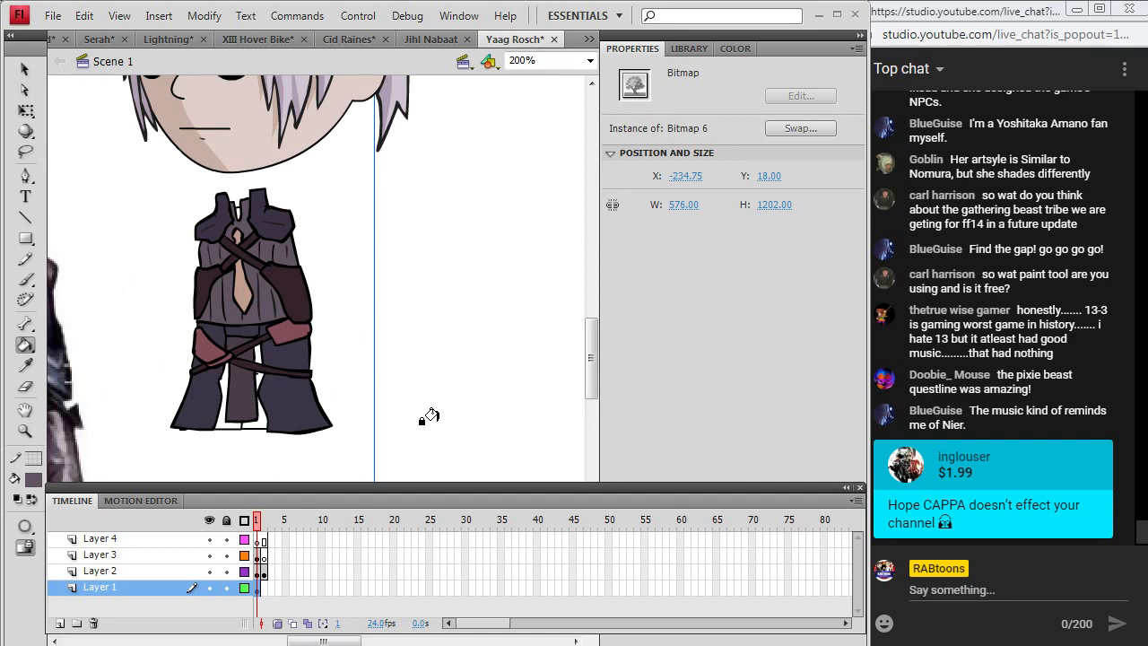
pyautogui.click(33, 479)
pyautogui.click(27, 285)
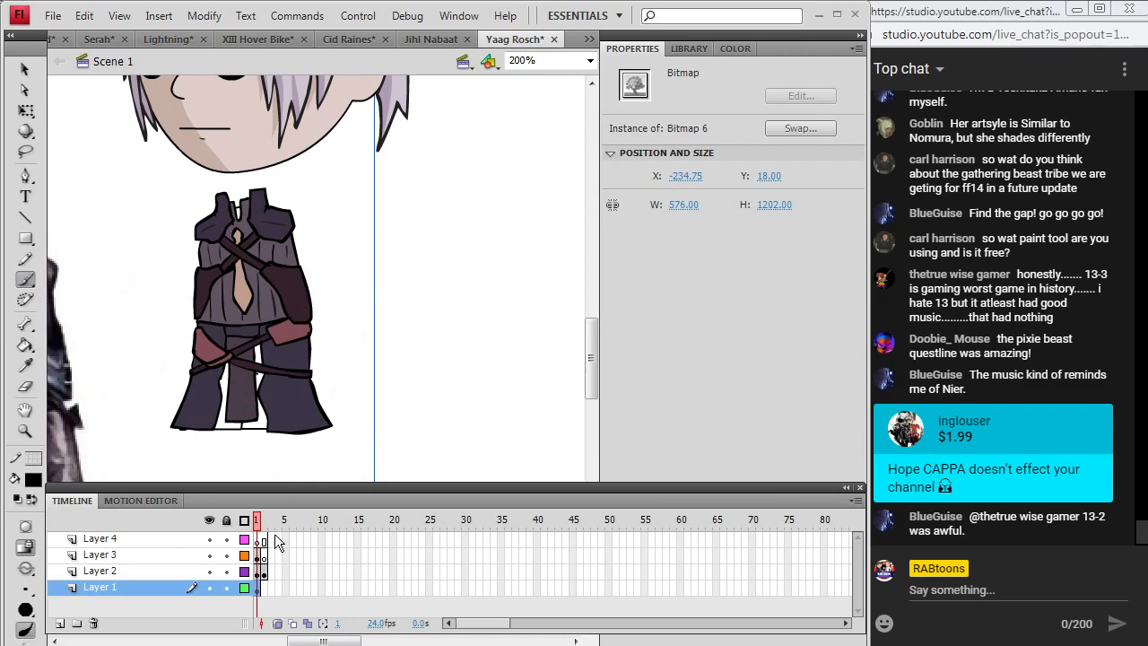
pyautogui.click(260, 572)
pyautogui.click(220, 405)
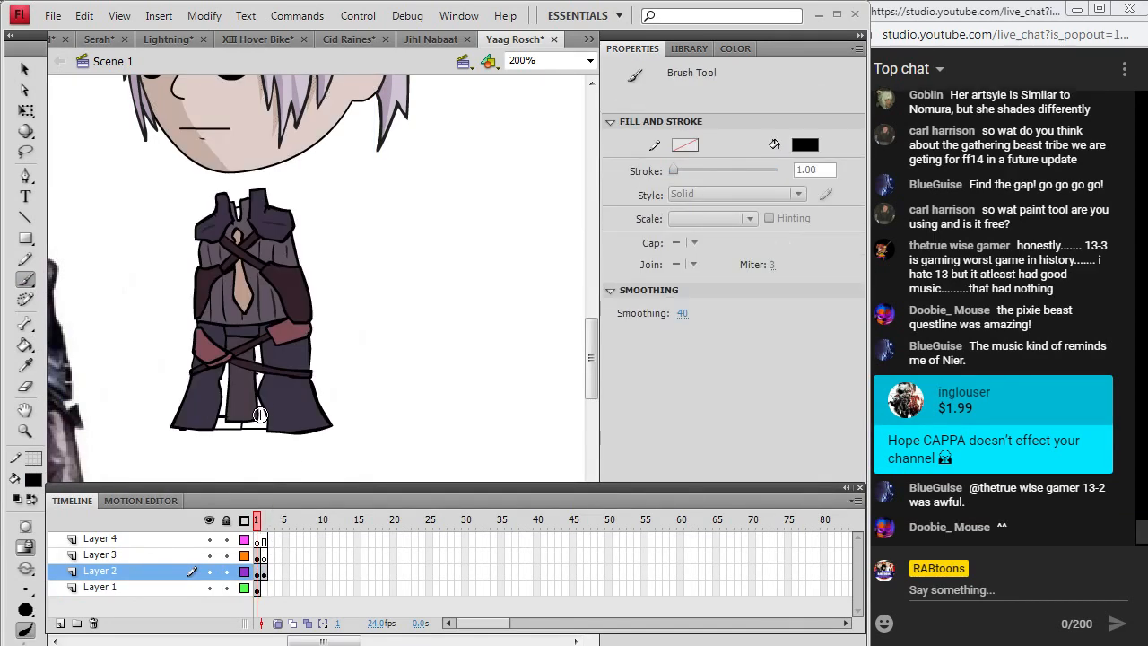
# Fill the gaps around the hanging panel with the outfit's dark brown and the collar opening with the torso's greyish purple.
pyautogui.click(25, 365)
pyautogui.click(220, 394)
pyautogui.click(220, 421)
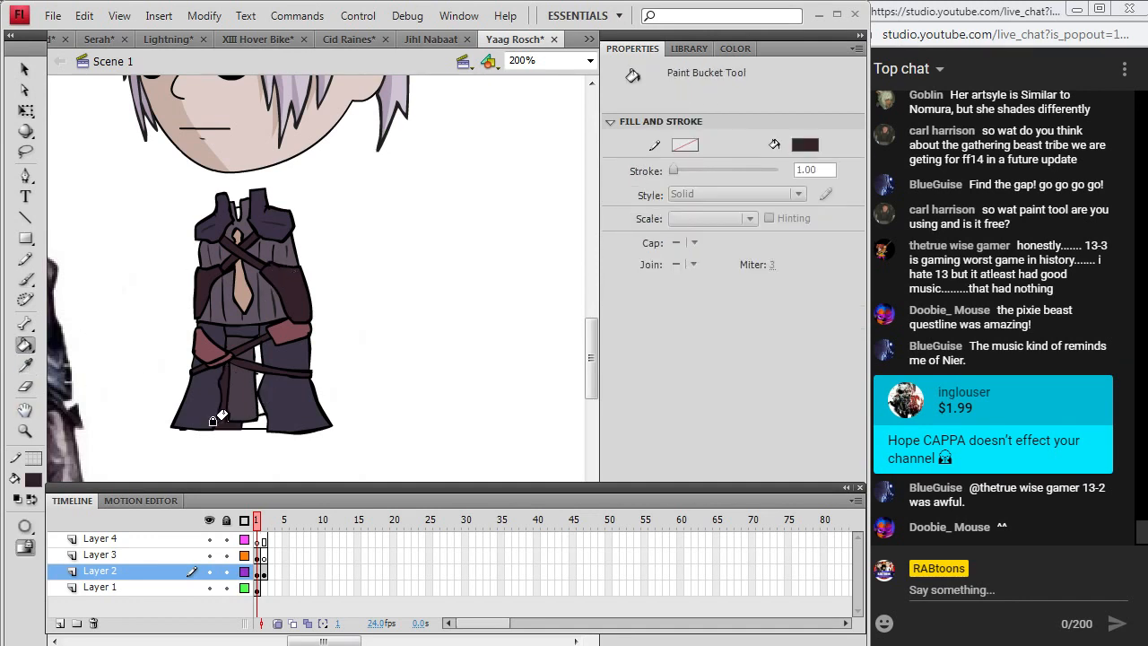
pyautogui.click(251, 420)
pyautogui.click(253, 364)
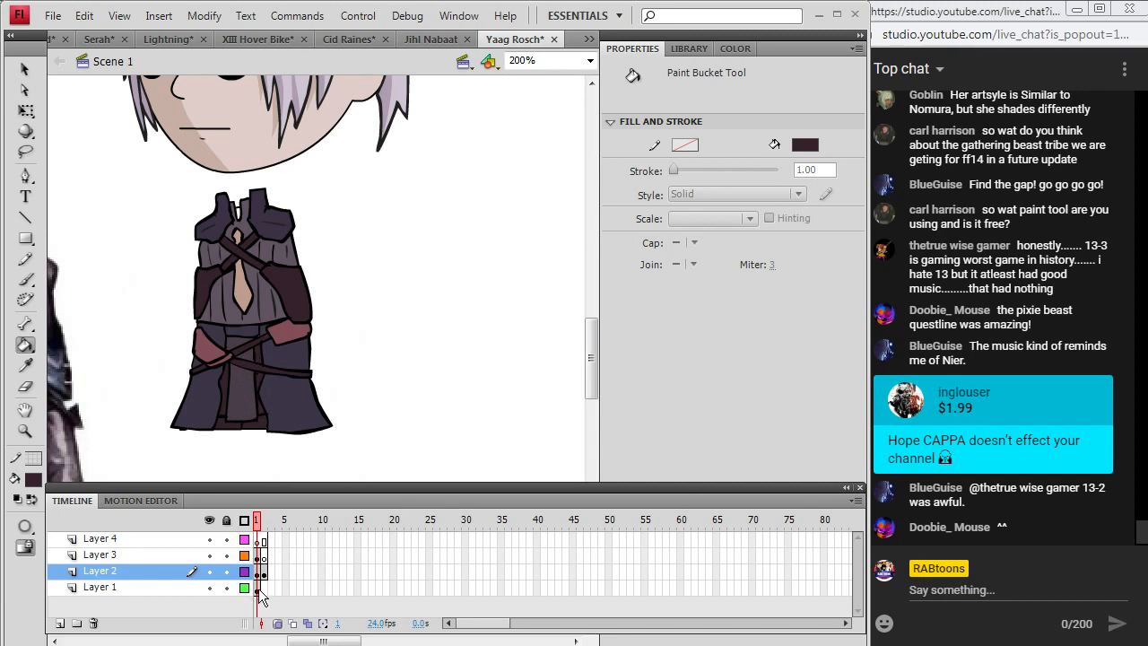
pyautogui.press('i')
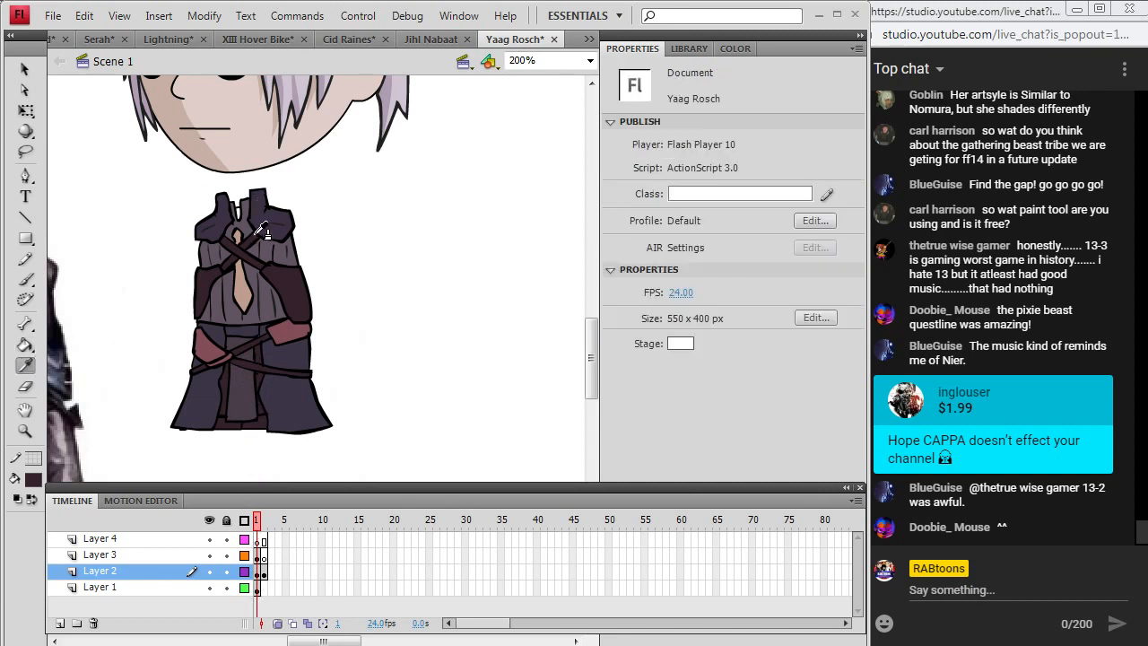
pyautogui.click(232, 212)
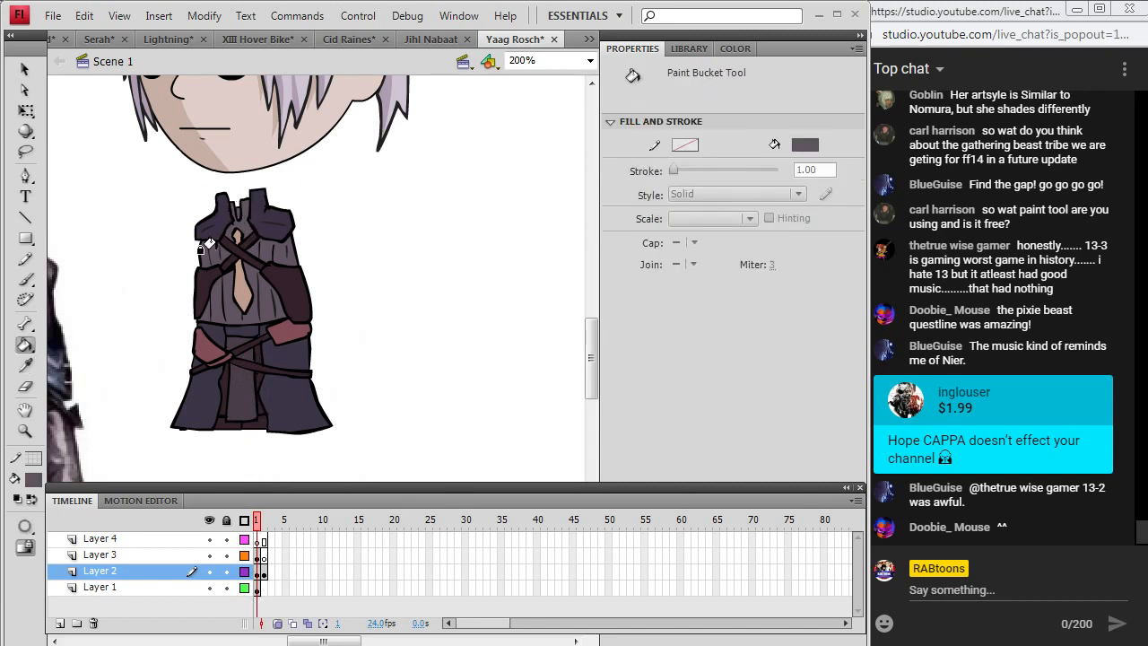
# Pick the Pencil tool for the first frame of Layer 2 and show the live-chat message held for review.
pyautogui.click(25, 259)
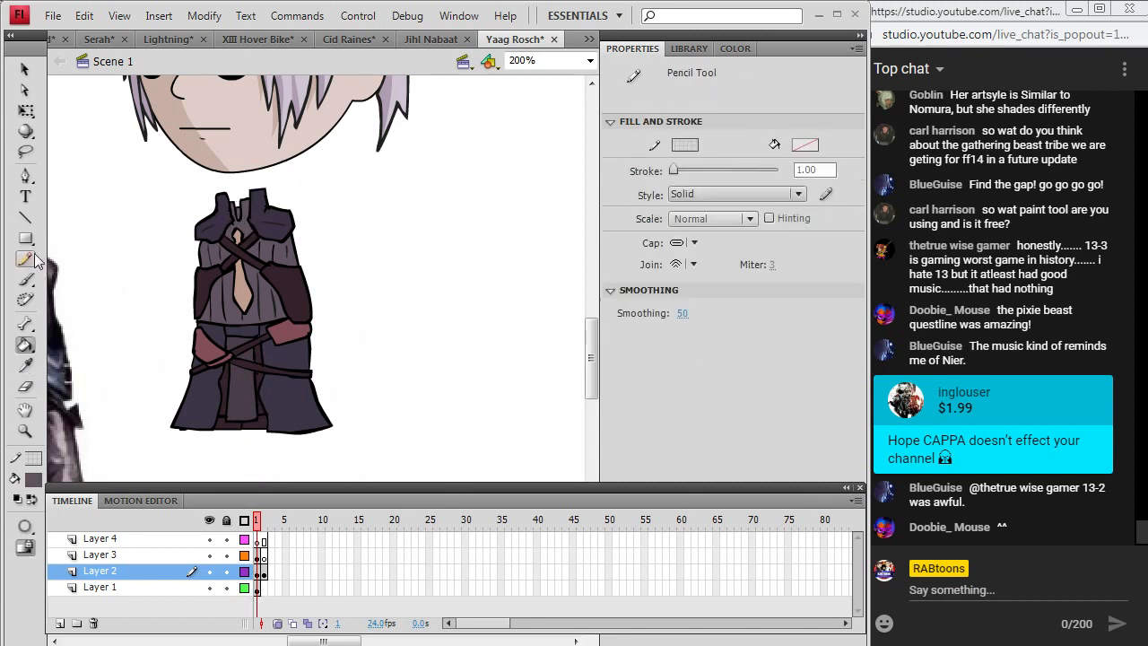
pyautogui.click(260, 572)
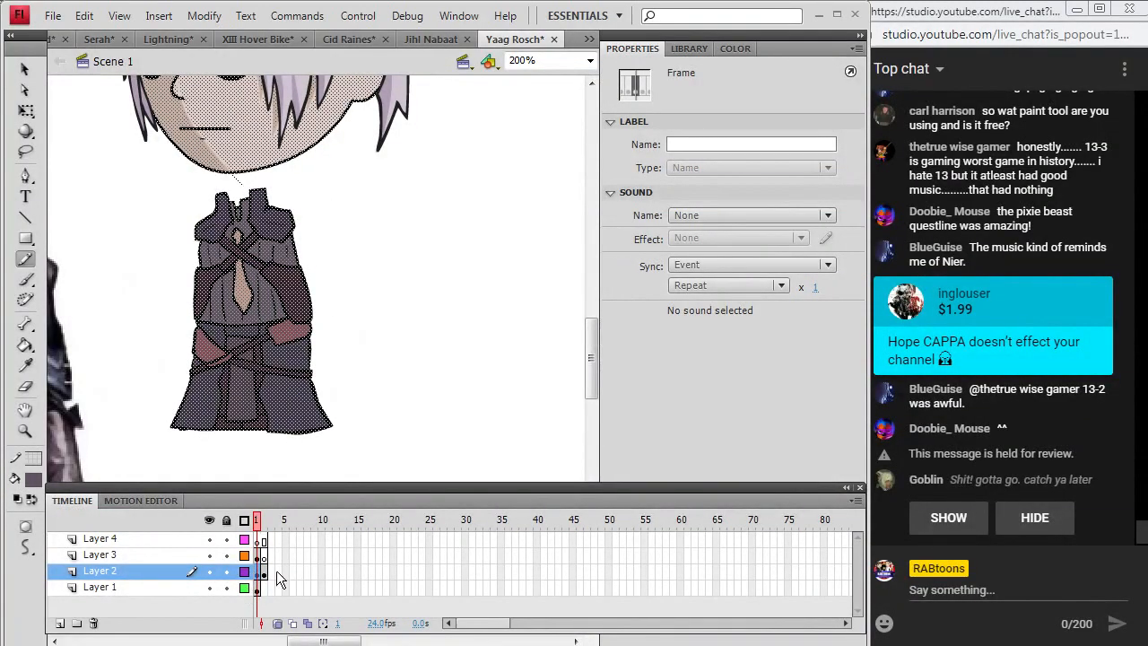
pyautogui.click(949, 519)
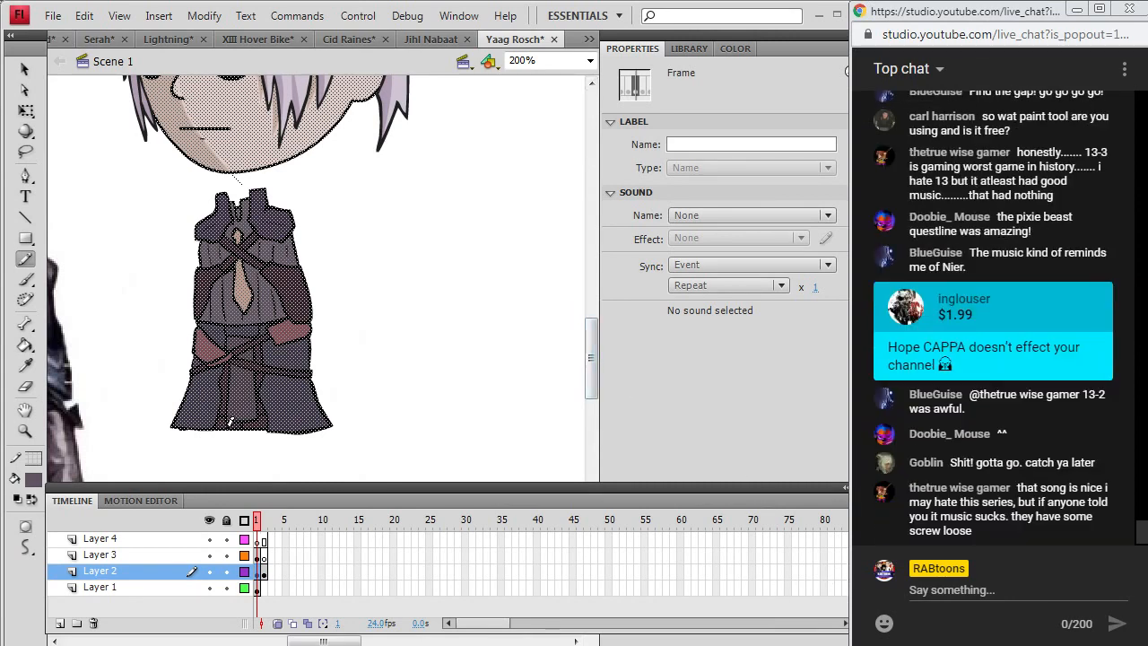
pyautogui.click(229, 441)
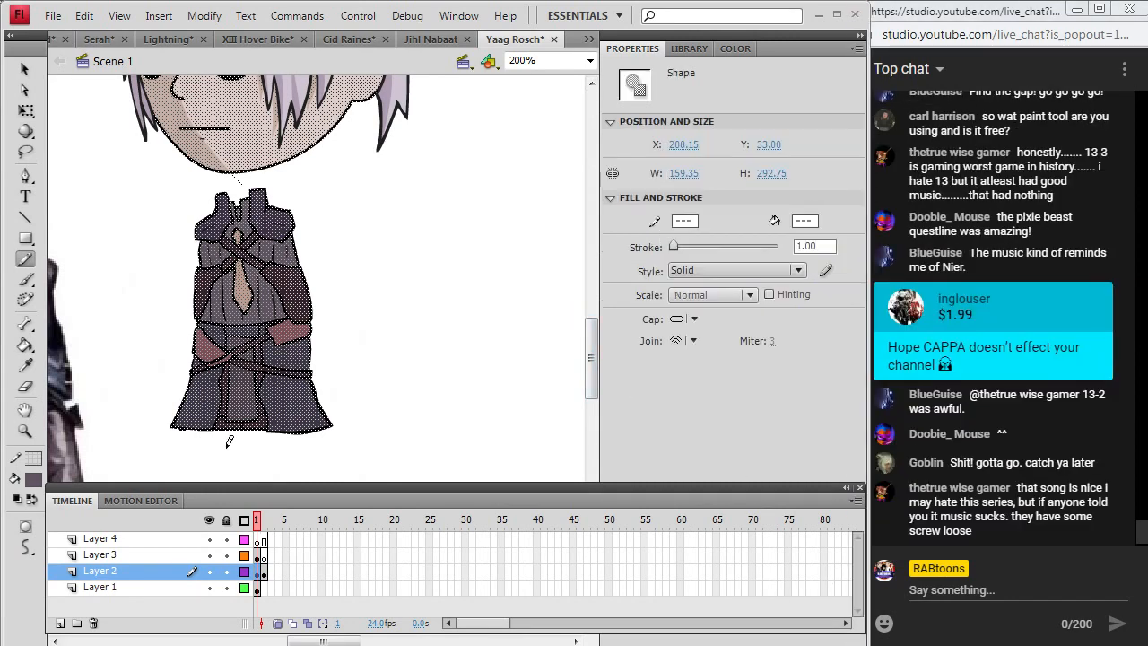
# Pencil shading boundary lines down the torso and coat tails in the first frame of Layer 2.
pyautogui.click(259, 555)
pyautogui.click(258, 571)
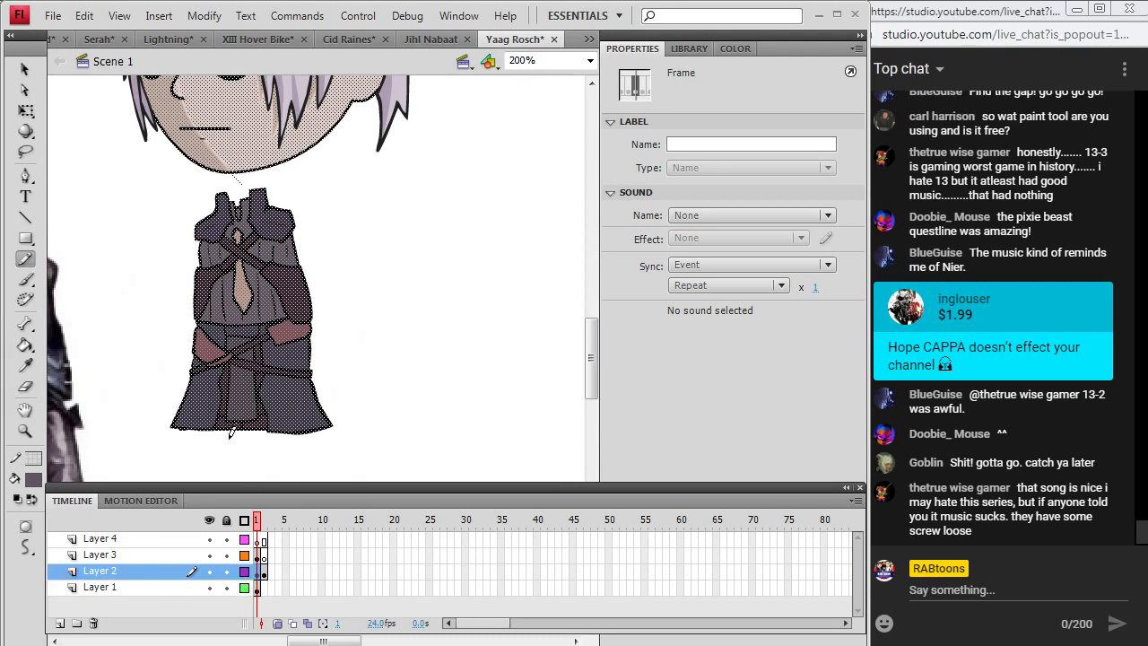
pyautogui.click(233, 432)
pyautogui.click(260, 571)
pyautogui.click(232, 423)
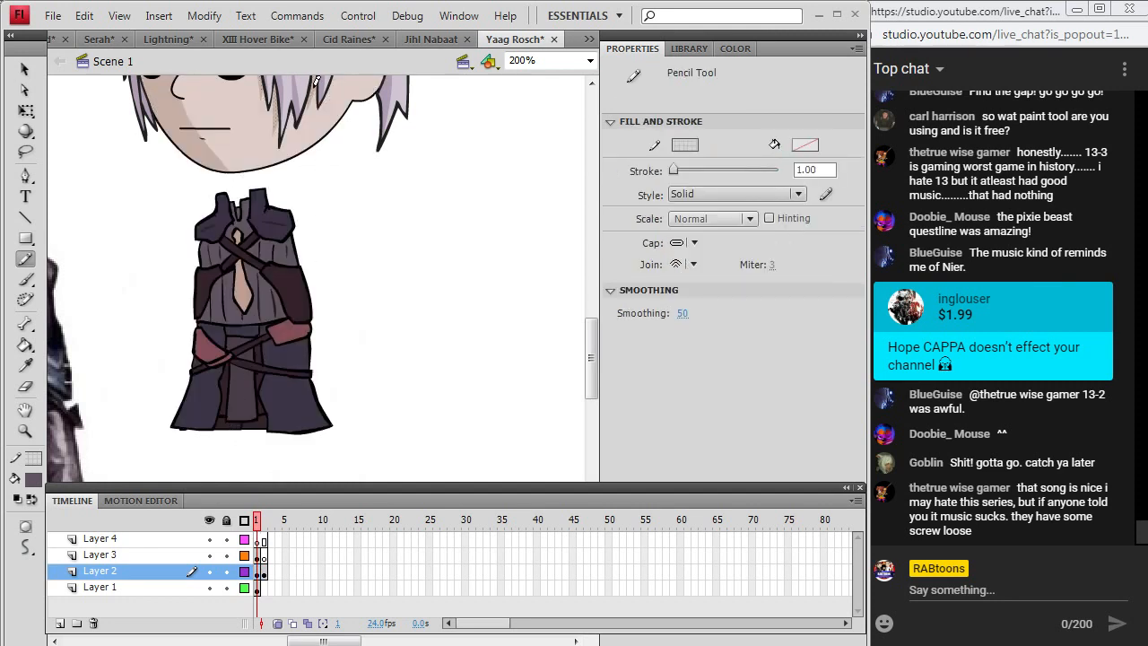
pyautogui.moveTo(220, 190)
pyautogui.mouseDown()
pyautogui.moveTo(219, 314)
pyautogui.moveTo(192, 440)
pyautogui.mouseUp()
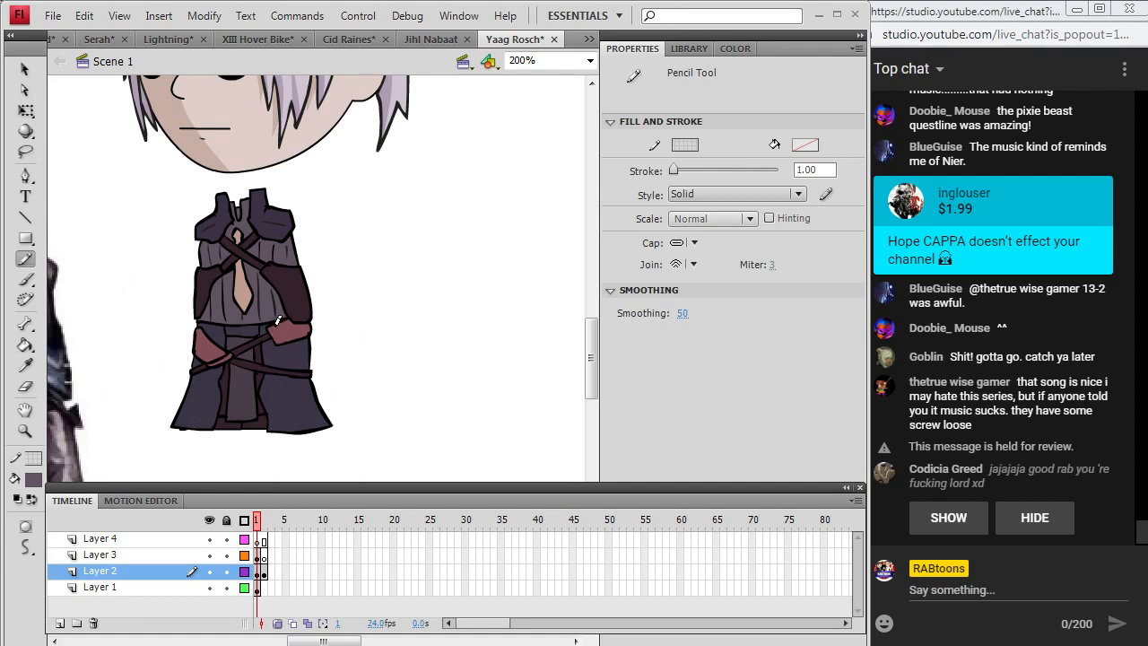
pyautogui.moveTo(274, 323); pyautogui.dragTo(293, 433)
pyautogui.moveTo(228, 324); pyautogui.dragTo(224, 260)
# Sample the dark blue-purple of the coat tails, mix a darker shade and fill the shaded coat section with it.
pyautogui.press('i')
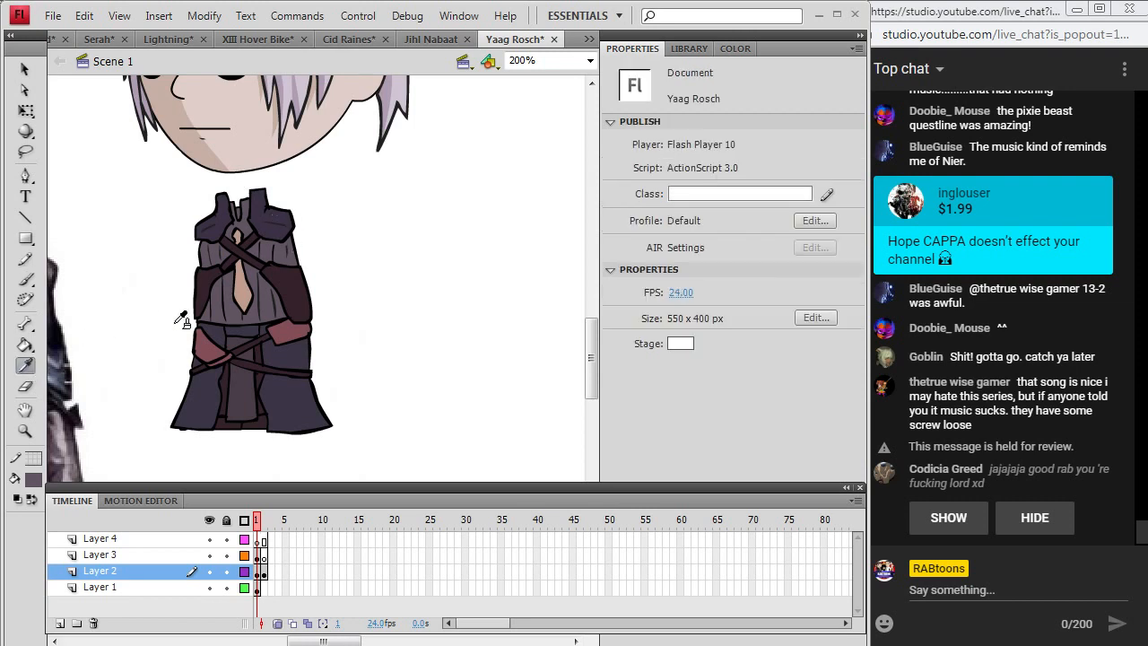
pyautogui.click(270, 375)
pyautogui.click(33, 480)
pyautogui.click(303, 278)
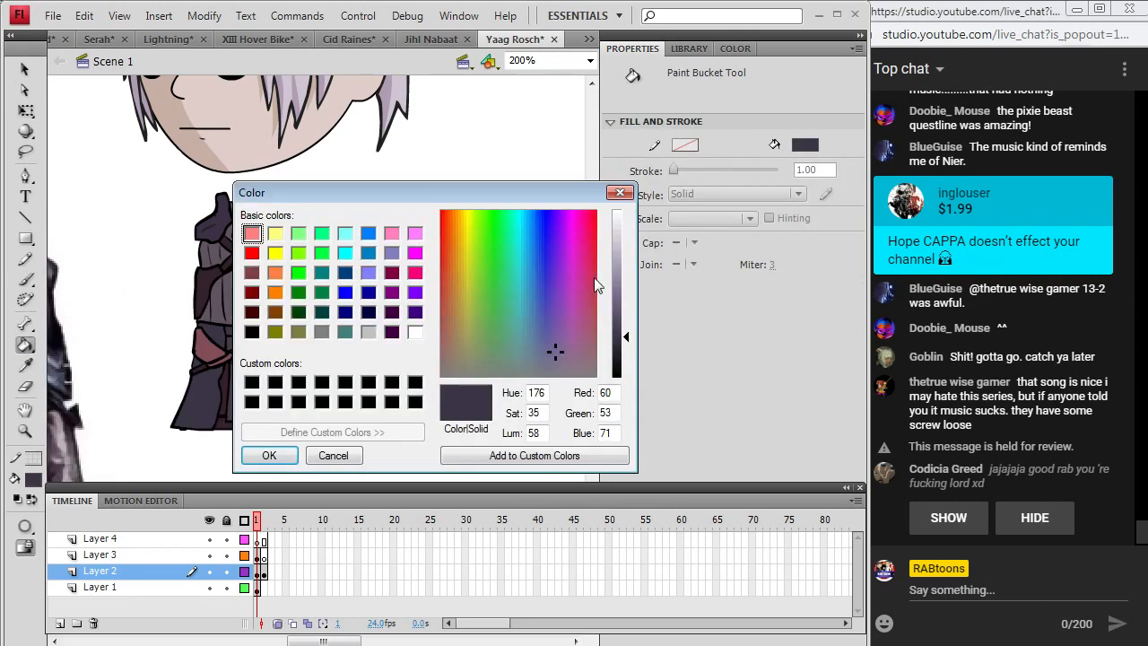
pyautogui.click(622, 351)
pyautogui.click(285, 452)
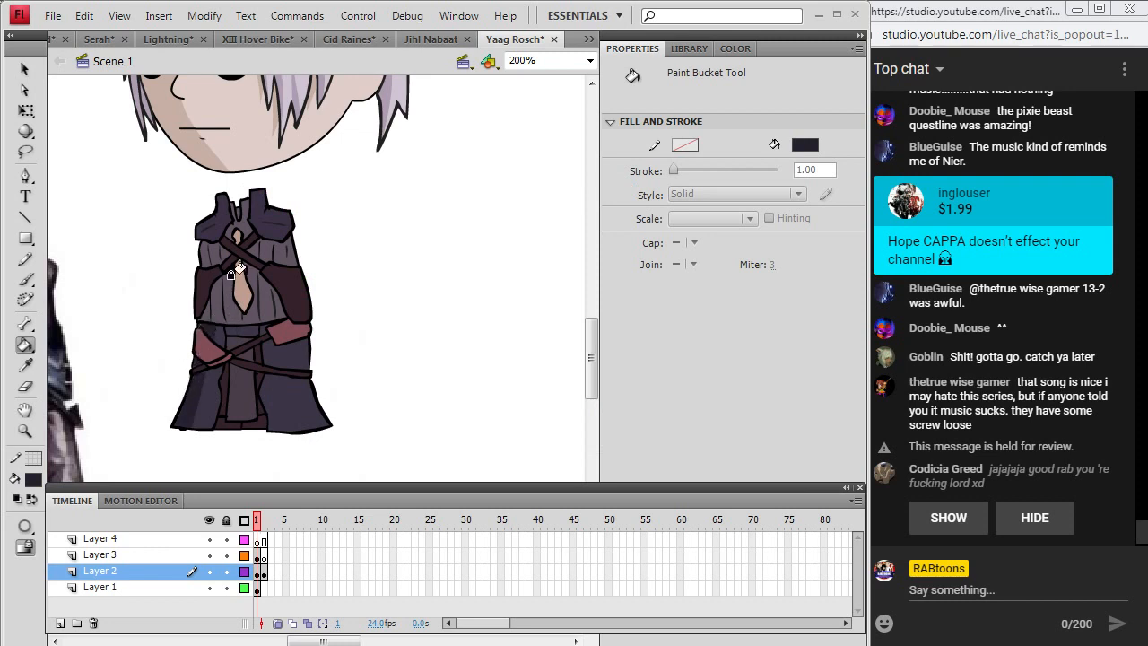
# Sample the torso's greyish purple and mix a darker shade of it as the fill colour.
pyautogui.click(25, 365)
pyautogui.click(241, 303)
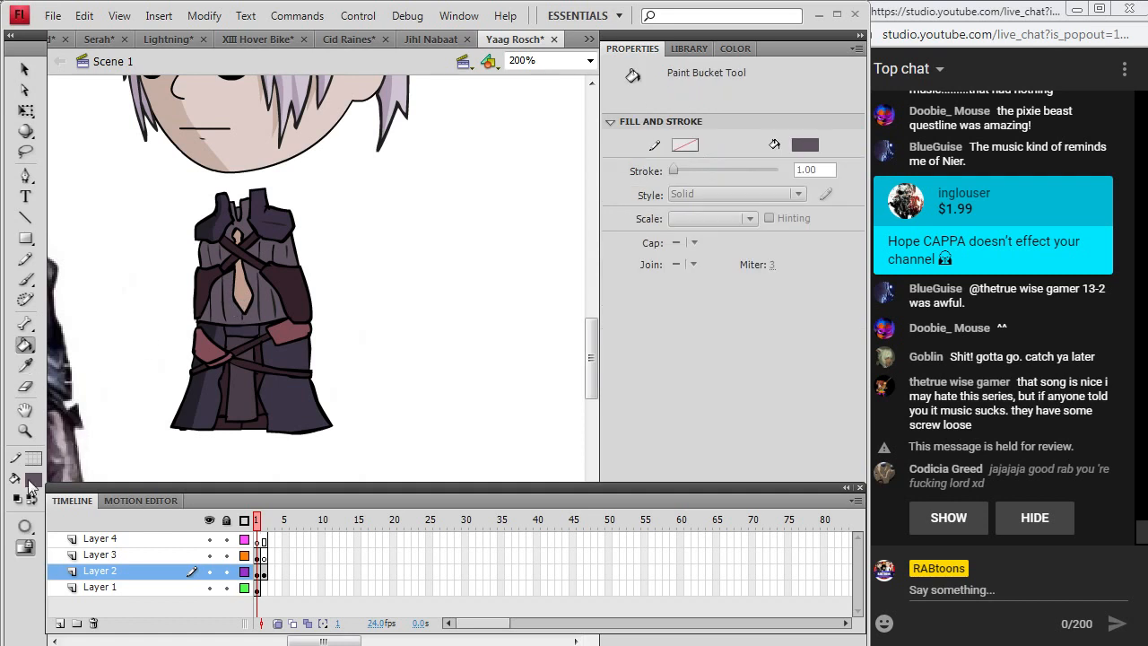
pyautogui.click(33, 480)
pyautogui.click(300, 275)
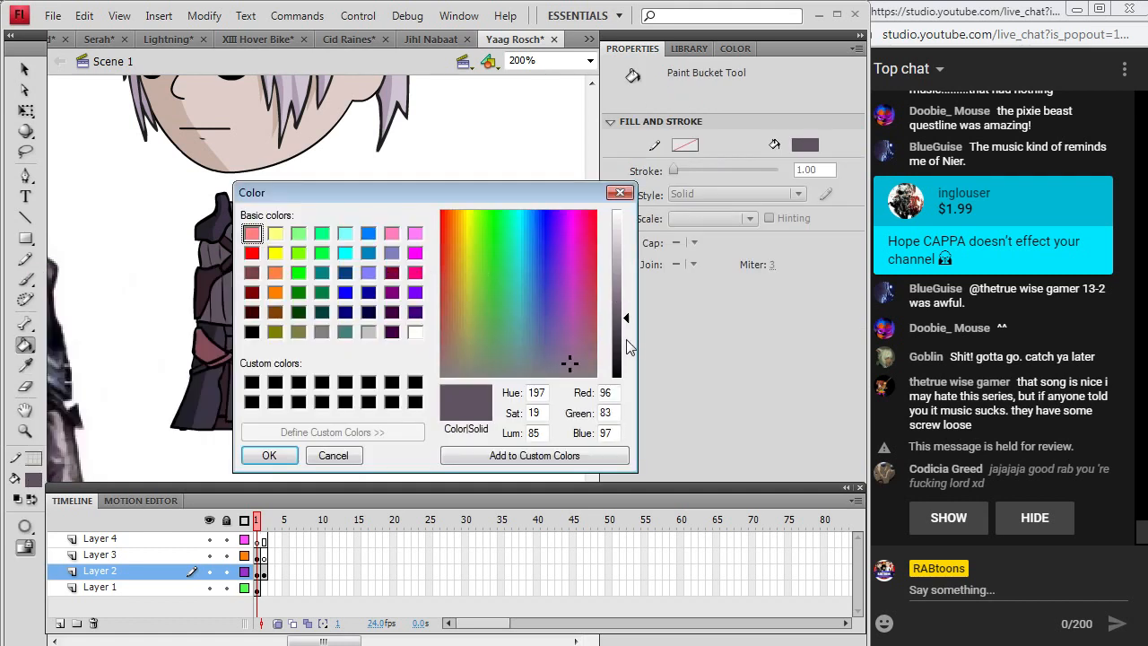
pyautogui.click(626, 339)
pyautogui.click(270, 455)
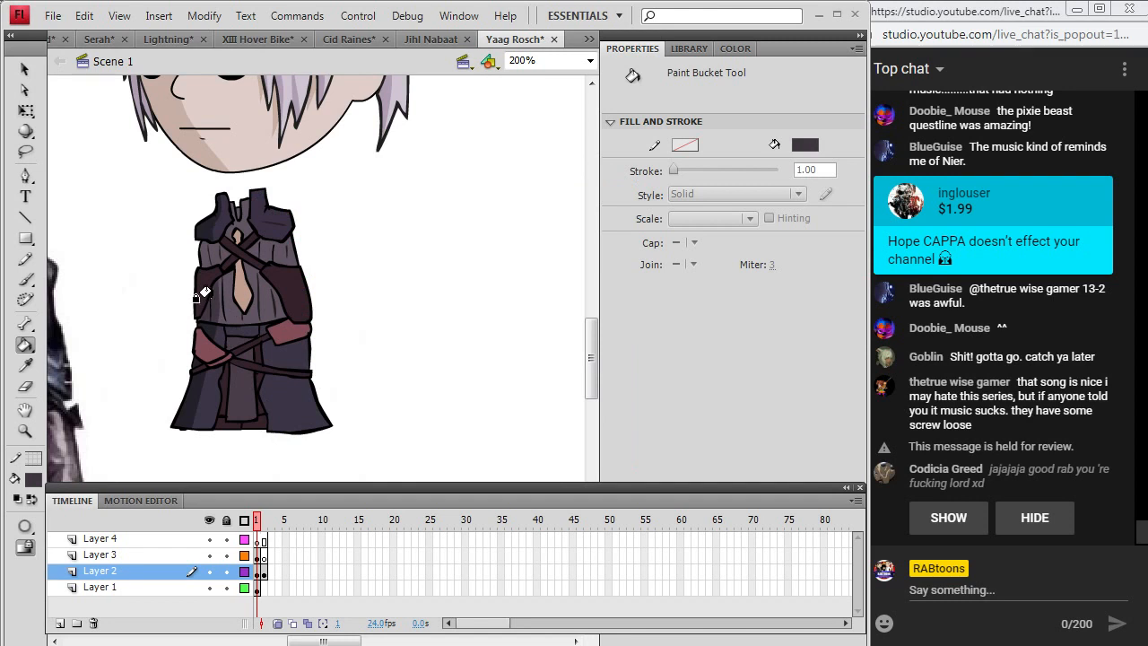
# Sample the dark maroon of the outfit's sleeve and straps and mix a darker shade of it as the fill colour.
pyautogui.click(26, 369)
pyautogui.click(278, 281)
pyautogui.press('i')
pyautogui.click(278, 281)
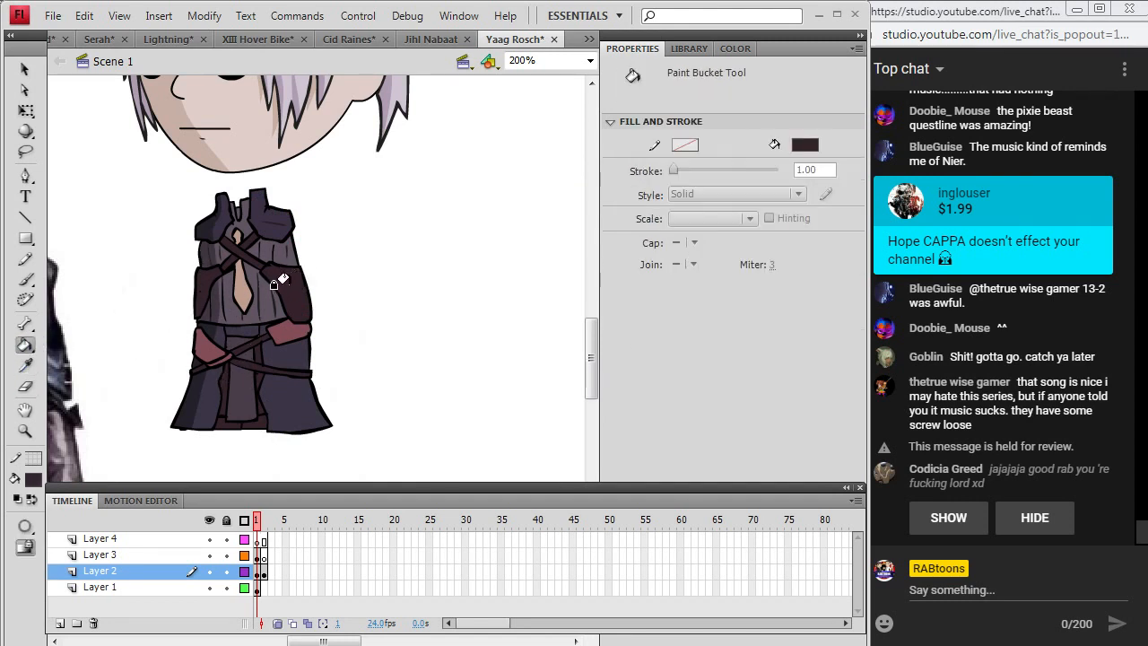
pyautogui.click(33, 479)
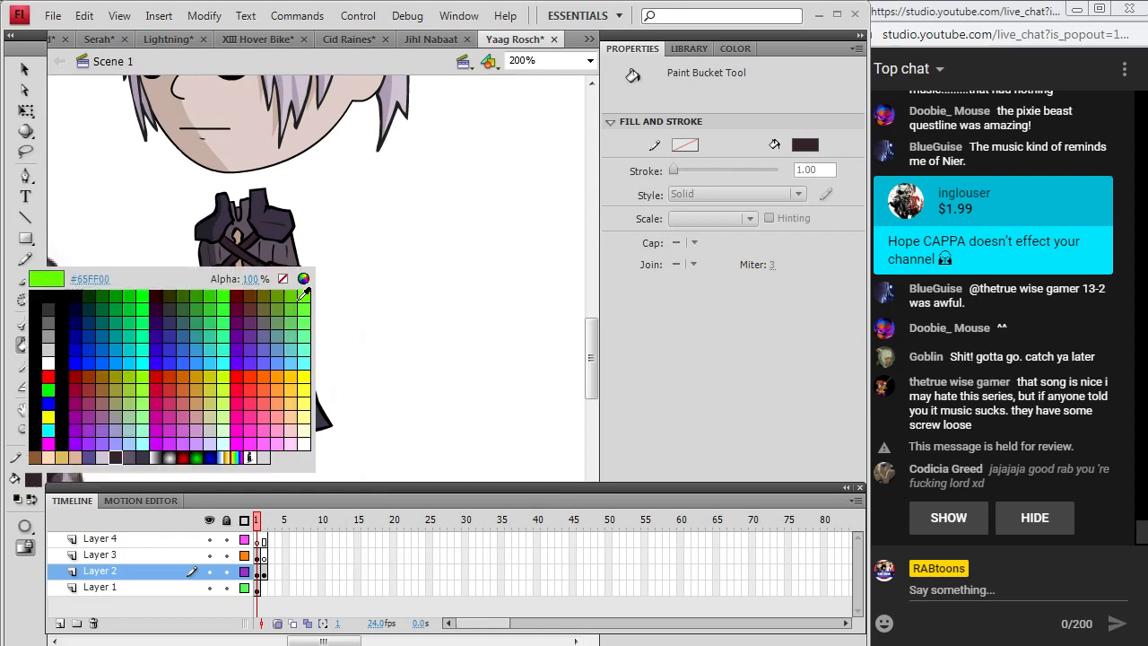
pyautogui.click(303, 279)
pyautogui.click(627, 359)
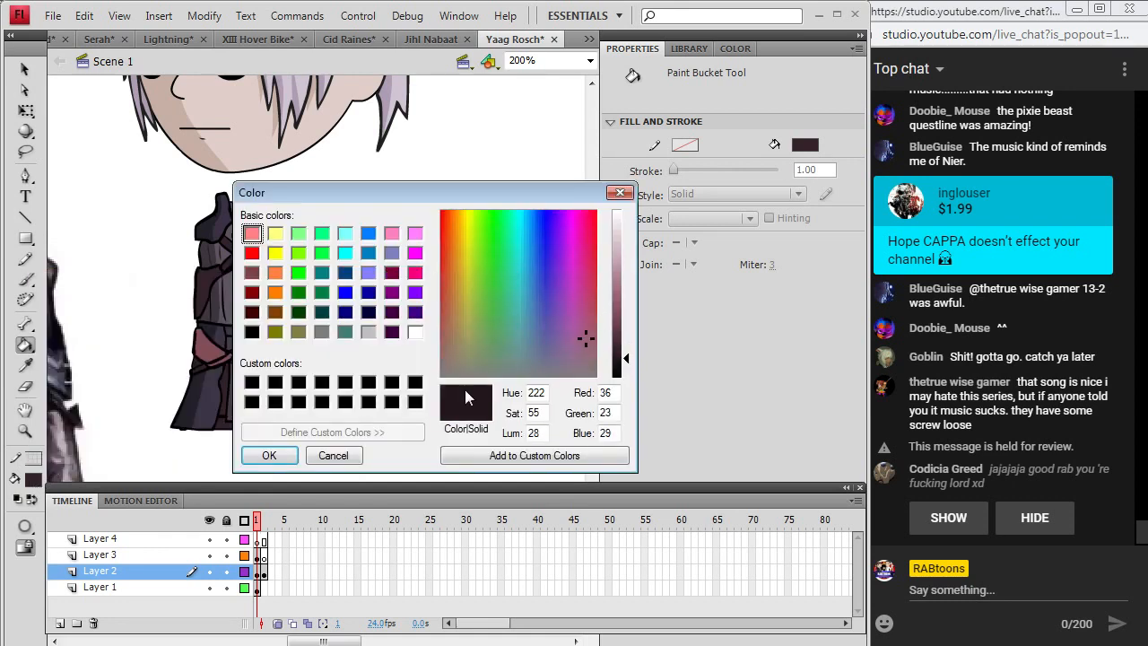
pyautogui.click(269, 455)
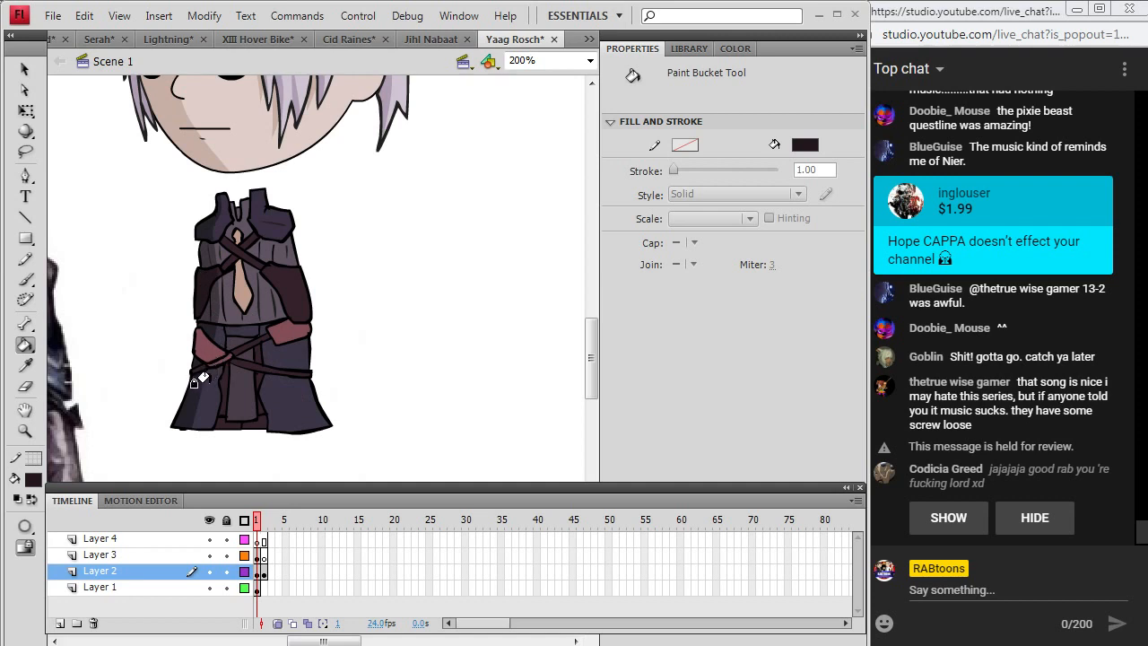
# Sample the dusty red of the belt's wide section, mix a darker shade and fill its shaded outer part with it.
pyautogui.click(25, 365)
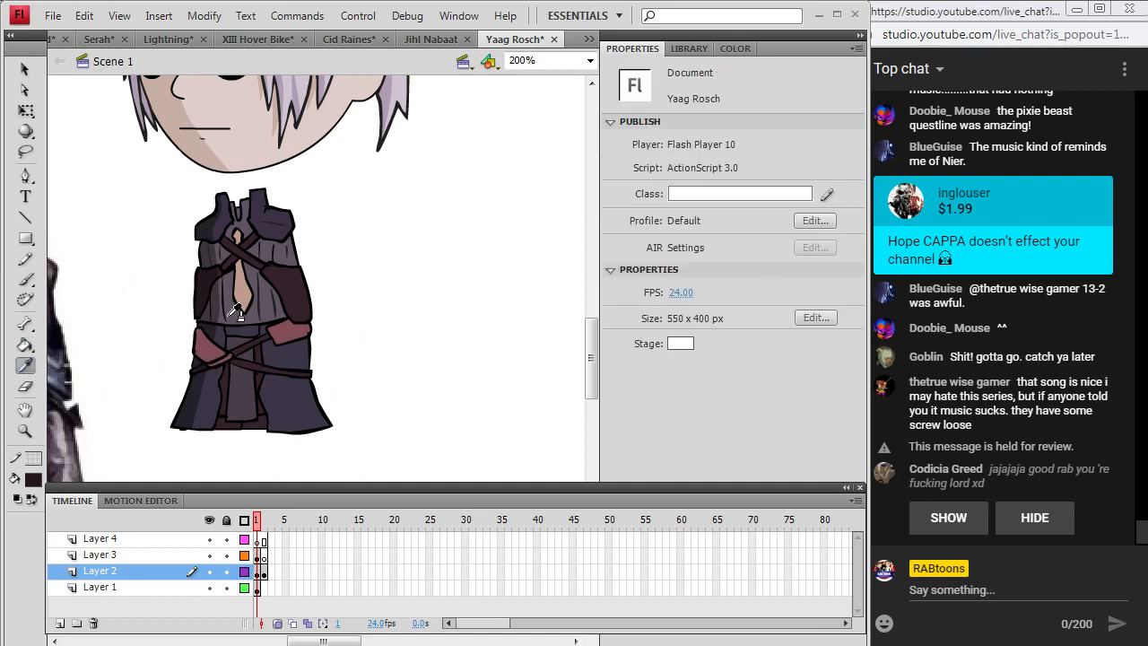
pyautogui.click(224, 349)
pyautogui.click(33, 481)
pyautogui.click(304, 278)
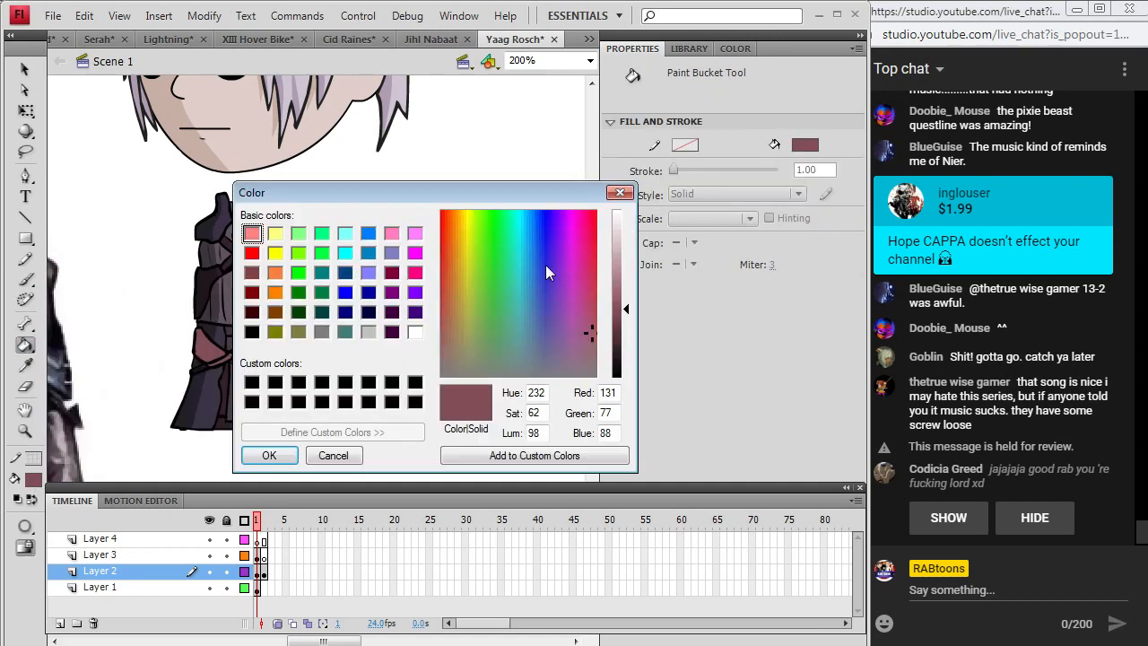
pyautogui.click(626, 330)
pyautogui.click(269, 455)
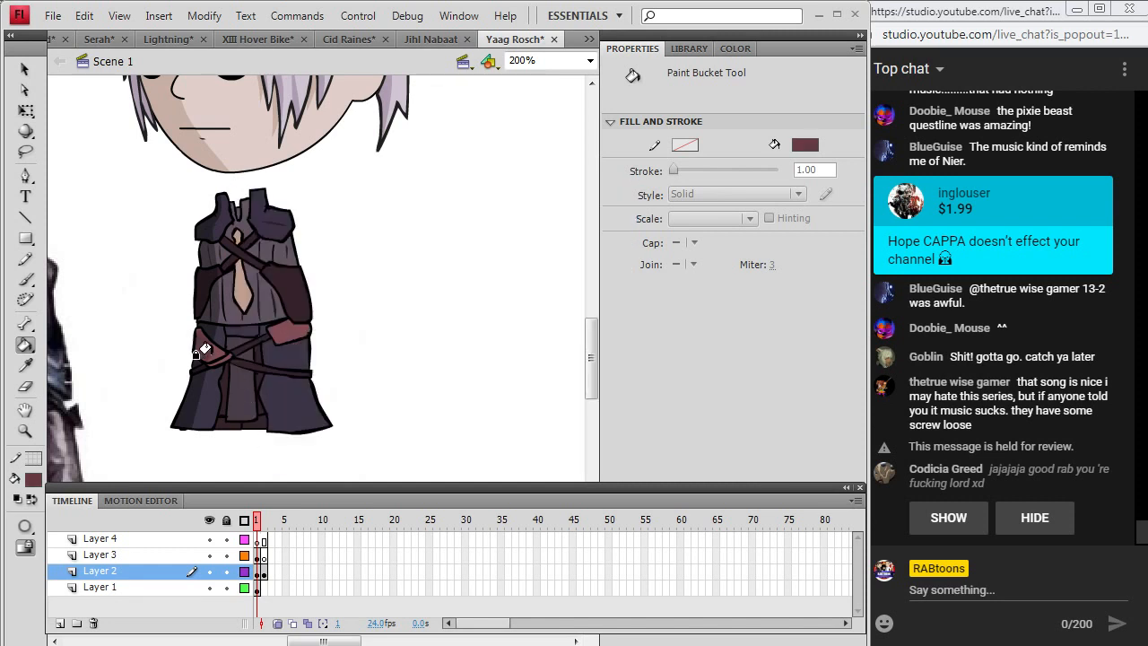
pyautogui.click(201, 348)
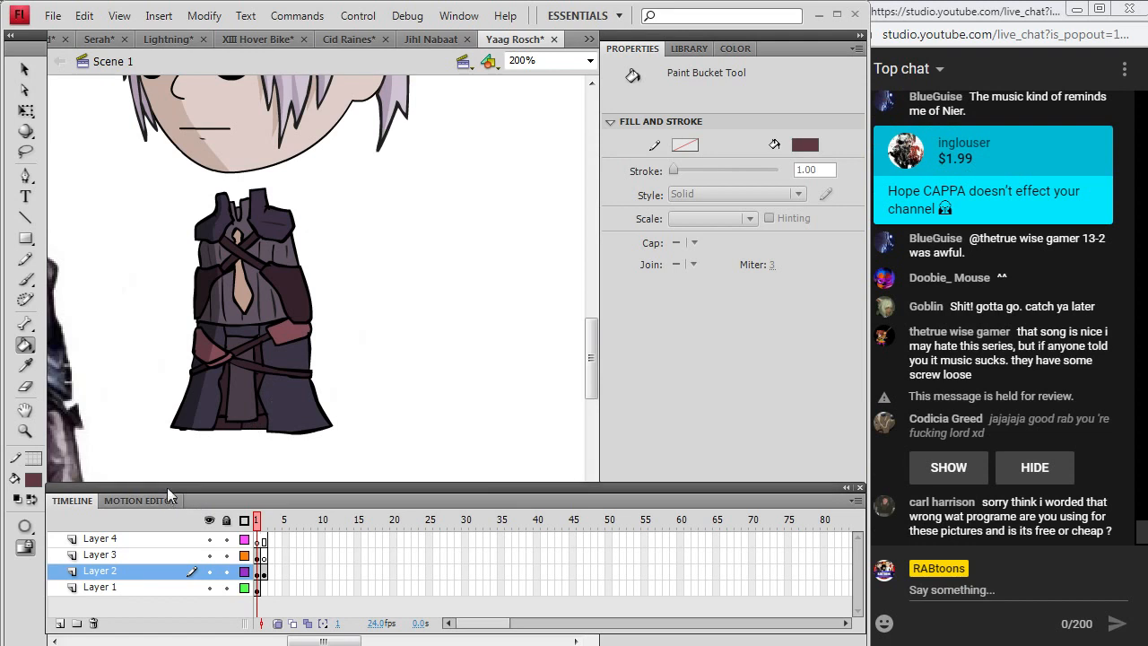
# Approve the held live-chat message so it shows in the chat.
pyautogui.click(928, 462)
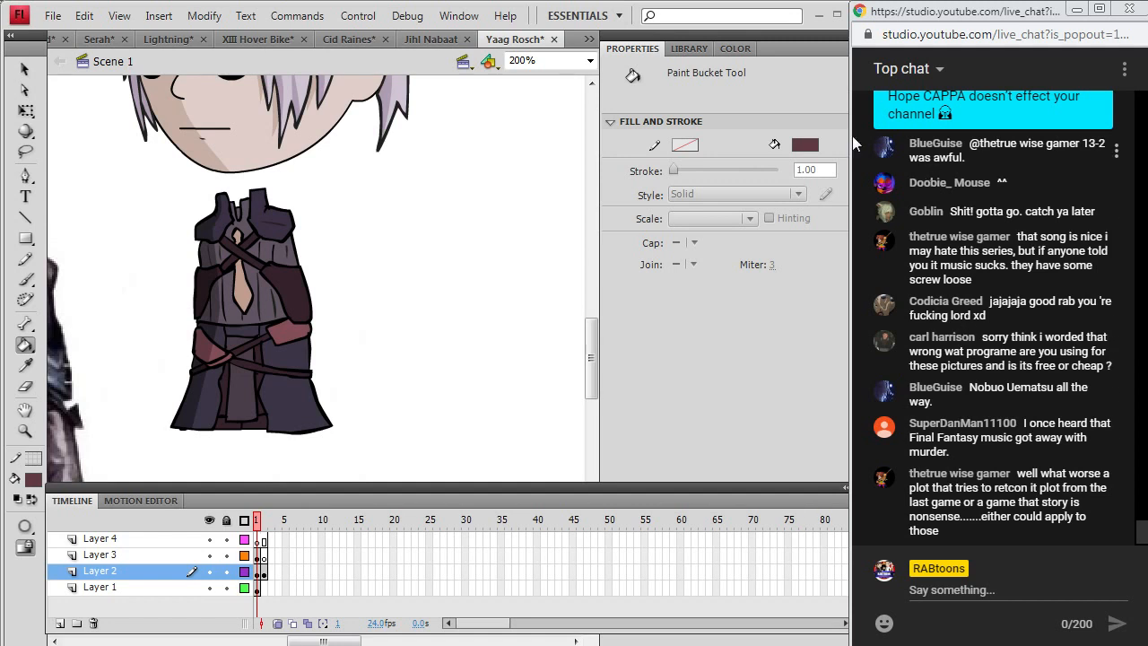
# Compare the cartoon with the full-body reference at 100% zoom, delete the reference bitmap from Layer 1 and save the document.
pyautogui.click(590, 60)
pyautogui.click(525, 130)
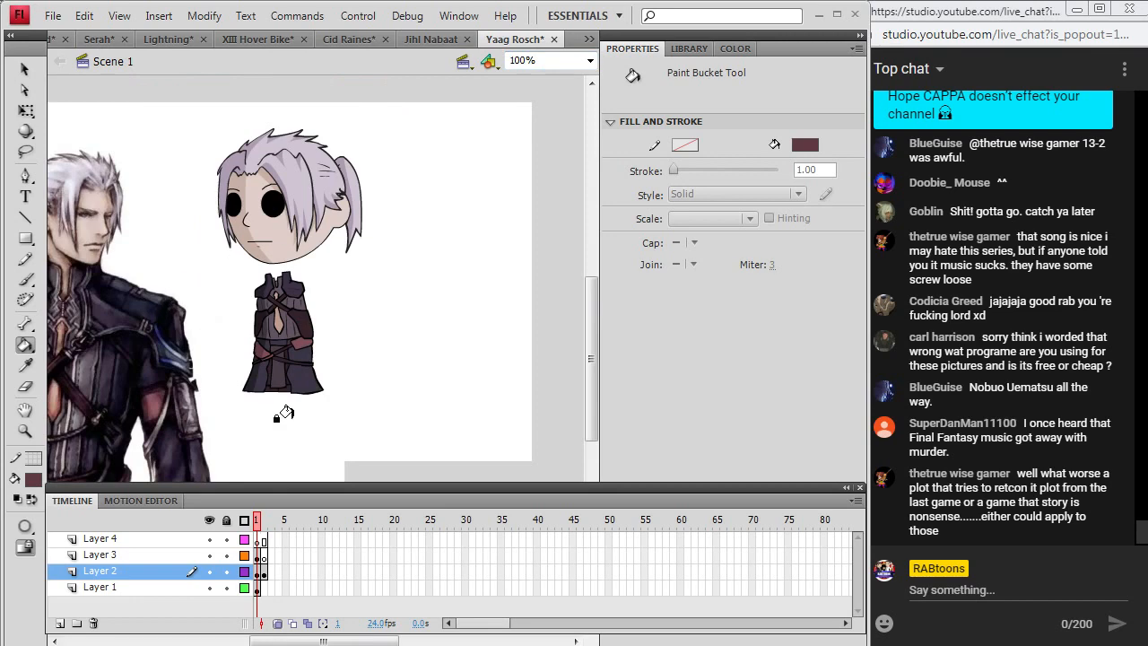
pyautogui.moveTo(372, 642); pyautogui.dragTo(328, 642)
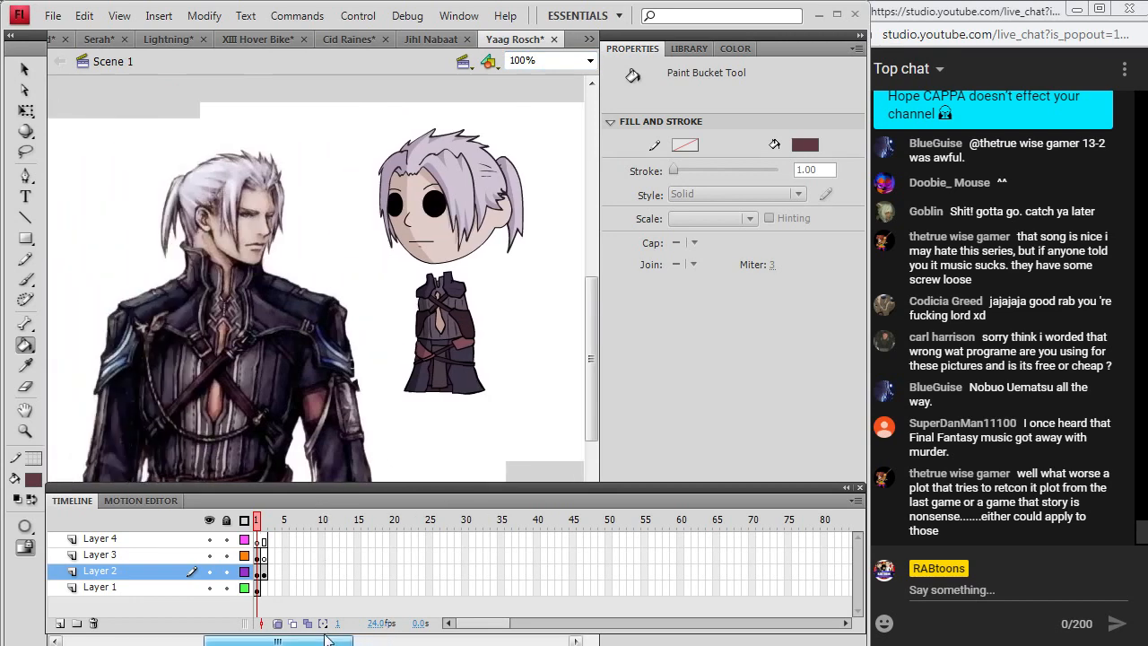
pyautogui.scroll(-3, 368, 430)
pyautogui.scroll(2, 368, 431)
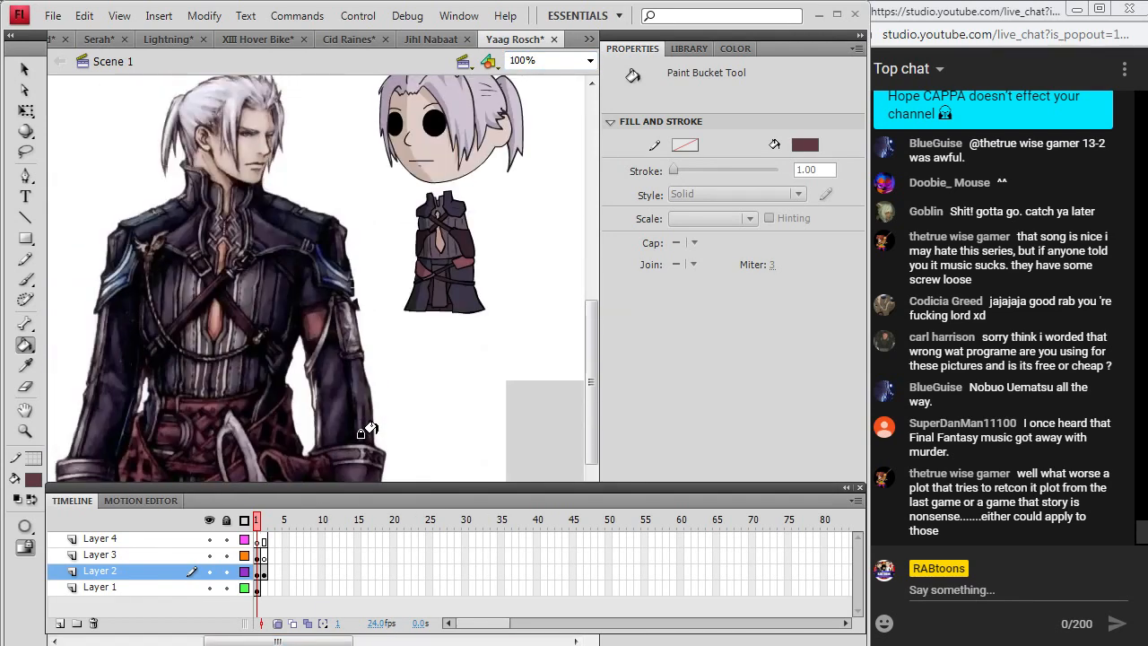
pyautogui.scroll(-4, 367, 431)
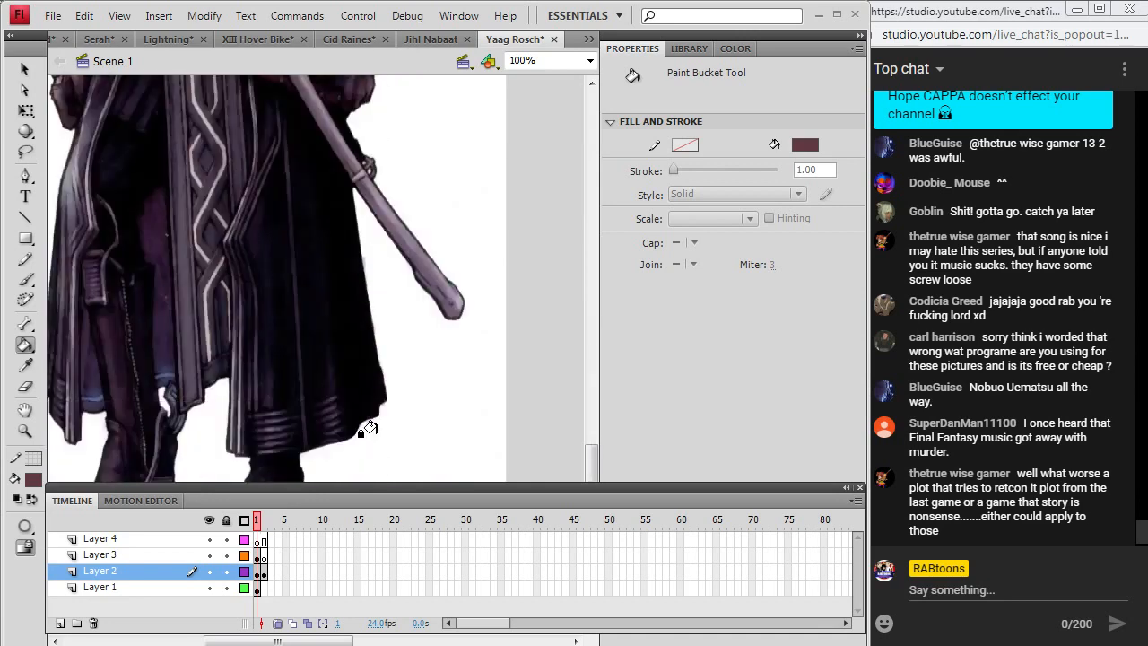
pyautogui.scroll(3, 368, 430)
pyautogui.scroll(4, 363, 431)
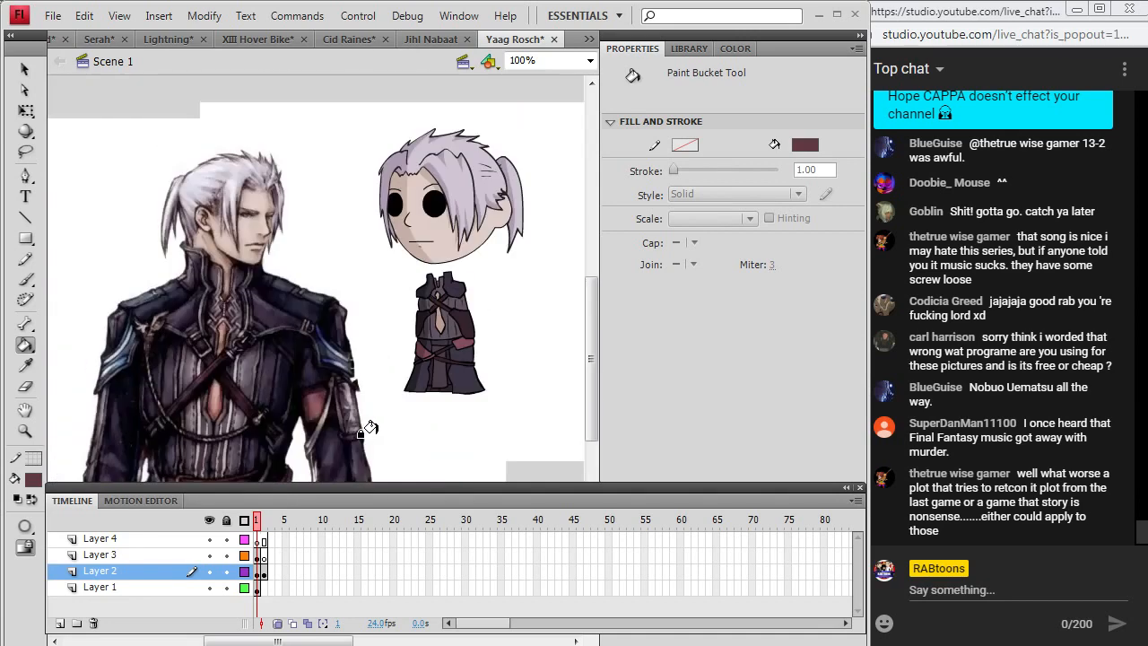
pyautogui.click(26, 69)
pyautogui.click(154, 341)
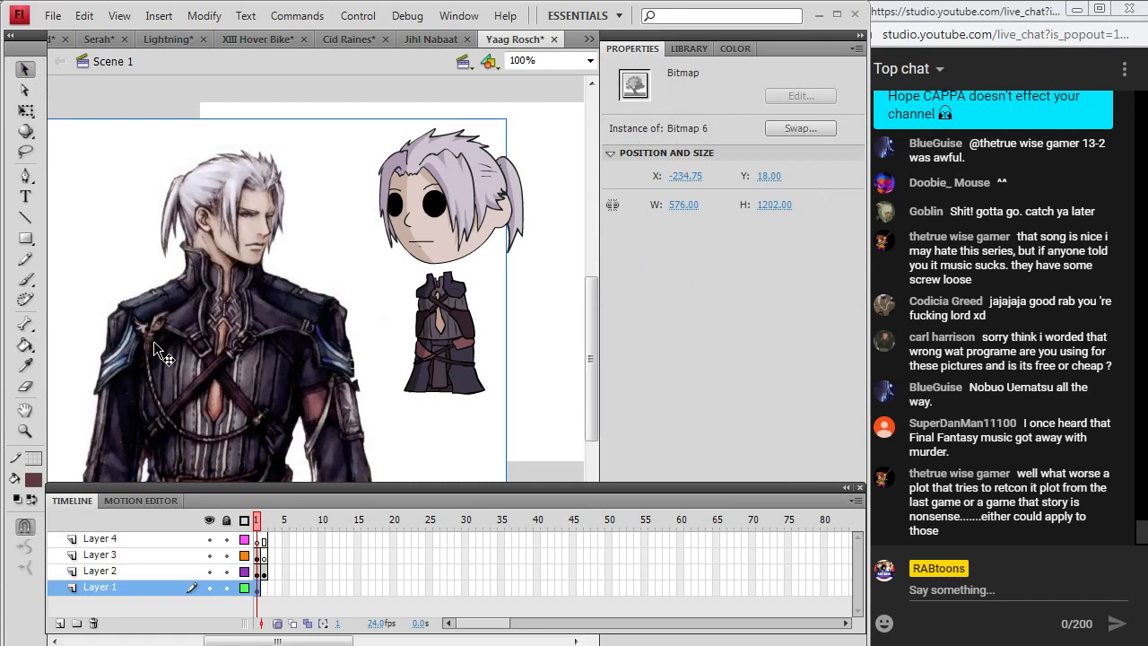
pyautogui.press('Delete')
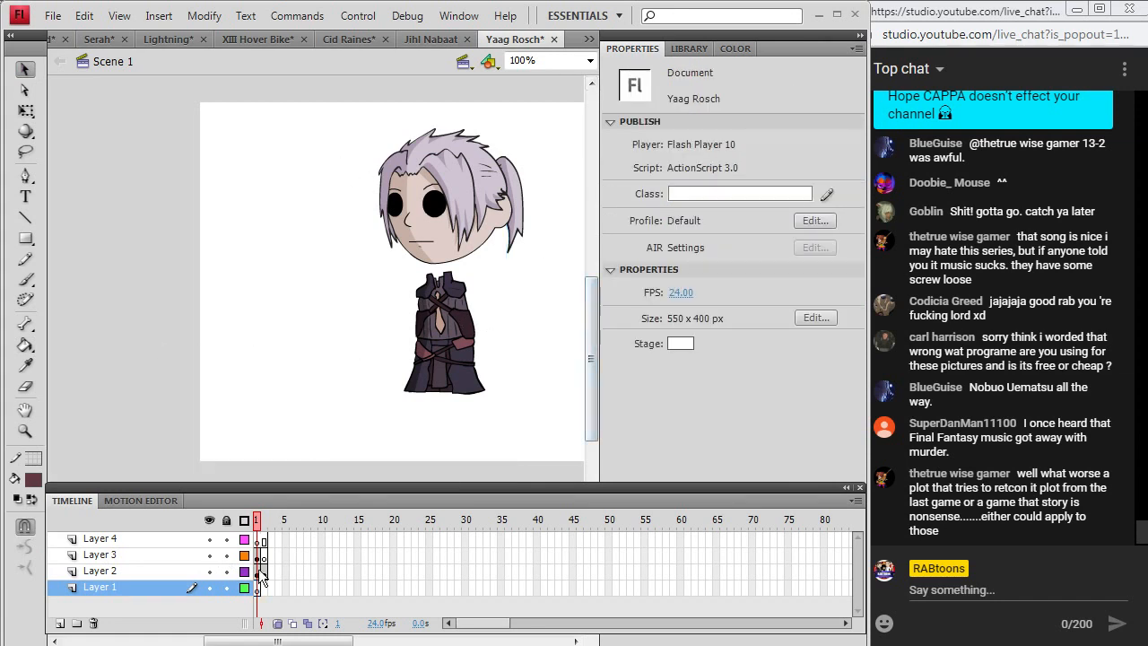
pyautogui.moveTo(279, 642); pyautogui.dragTo(313, 641)
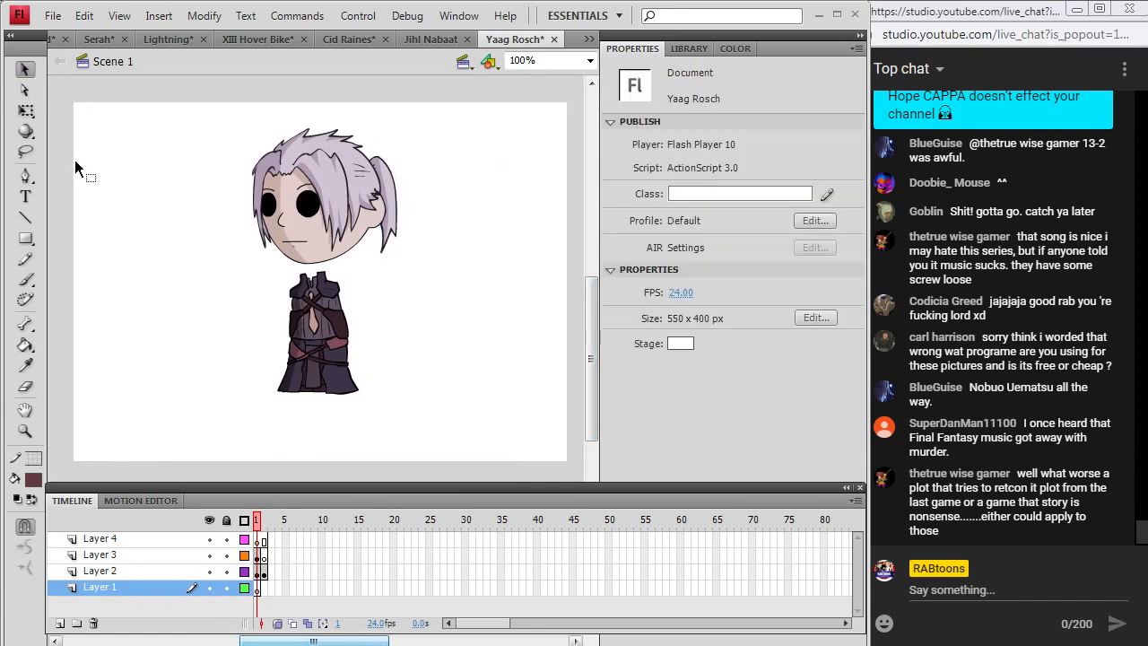
pyautogui.click(53, 16)
pyautogui.click(50, 161)
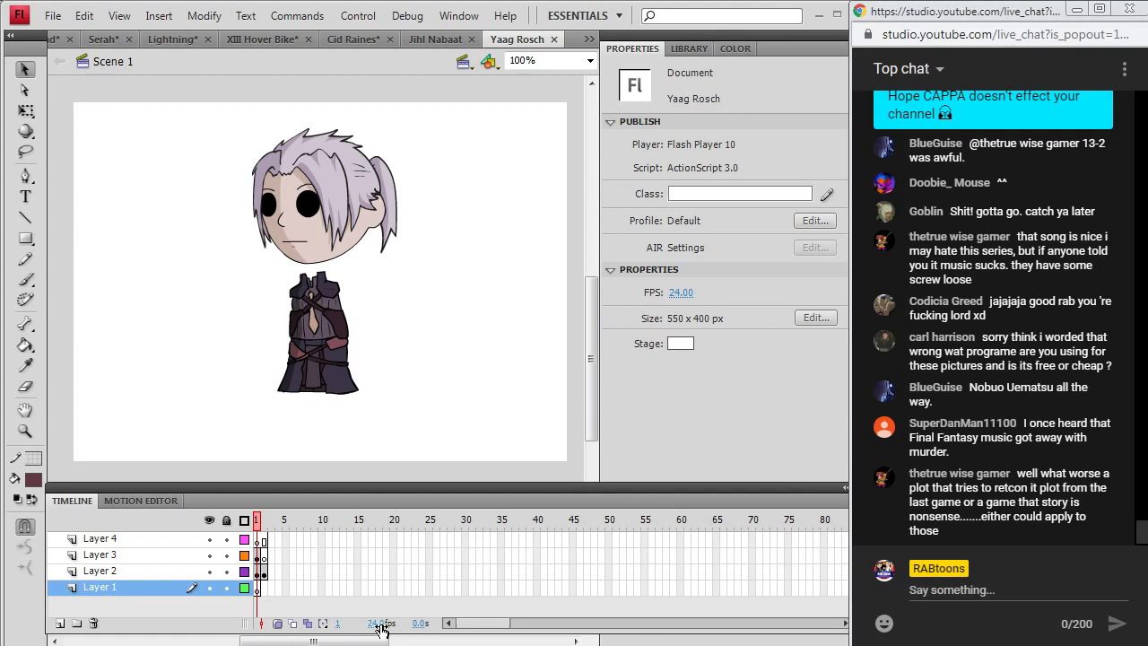
# Switch to the browser's YouTube Studio live stream page and insert an ad into the stream.
pyautogui.hotkey('alt', 'Tab')
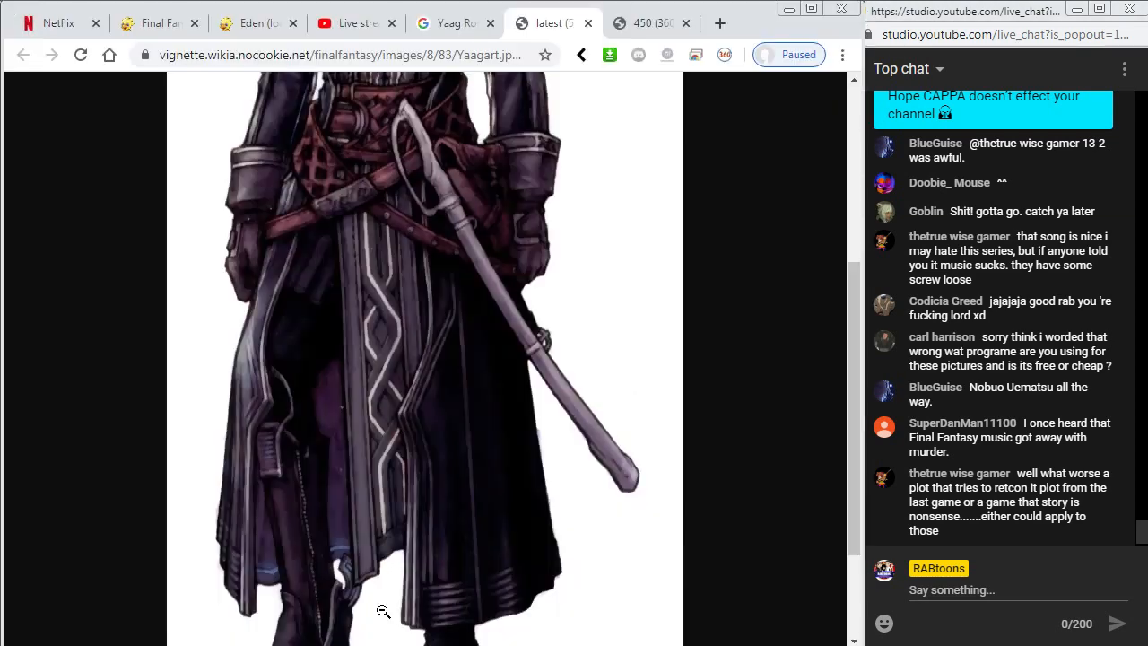
pyautogui.click(473, 20)
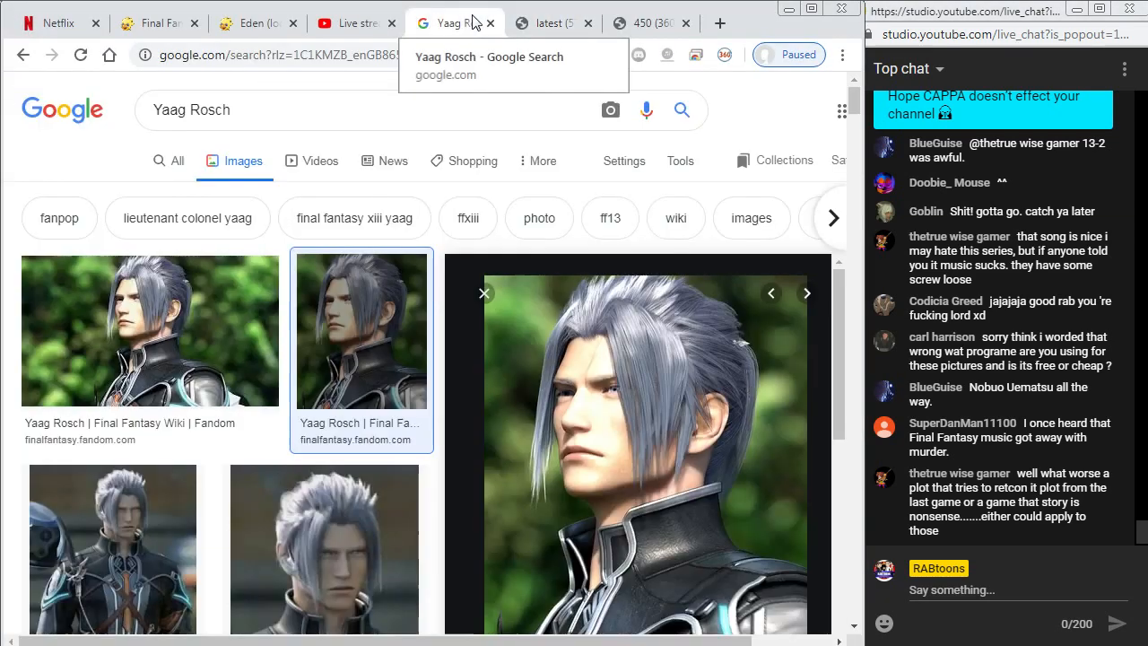
pyautogui.click(329, 22)
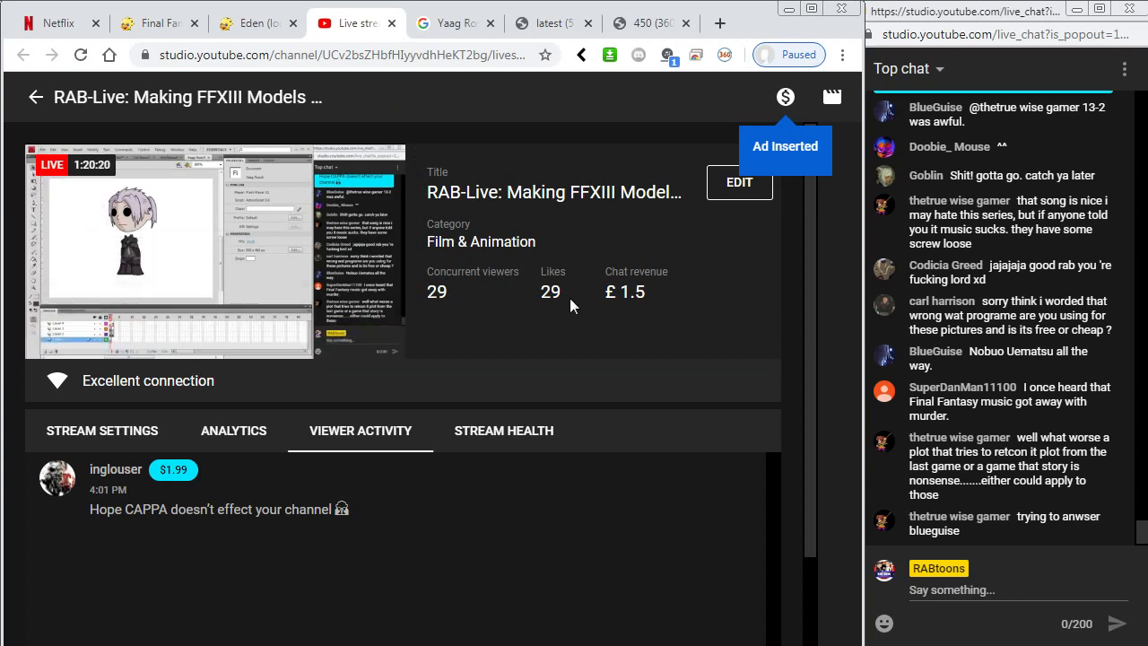
pyautogui.click(786, 99)
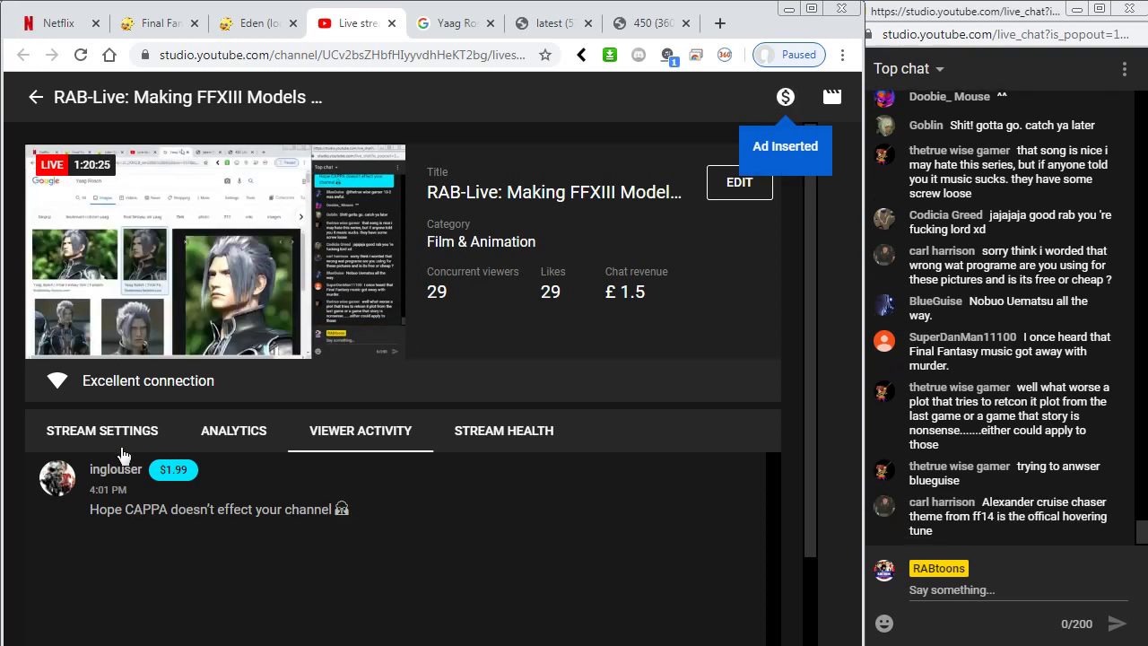
# Check the stream's analytics and stream health, pause the preview player and return to Flash.
pyautogui.click(212, 440)
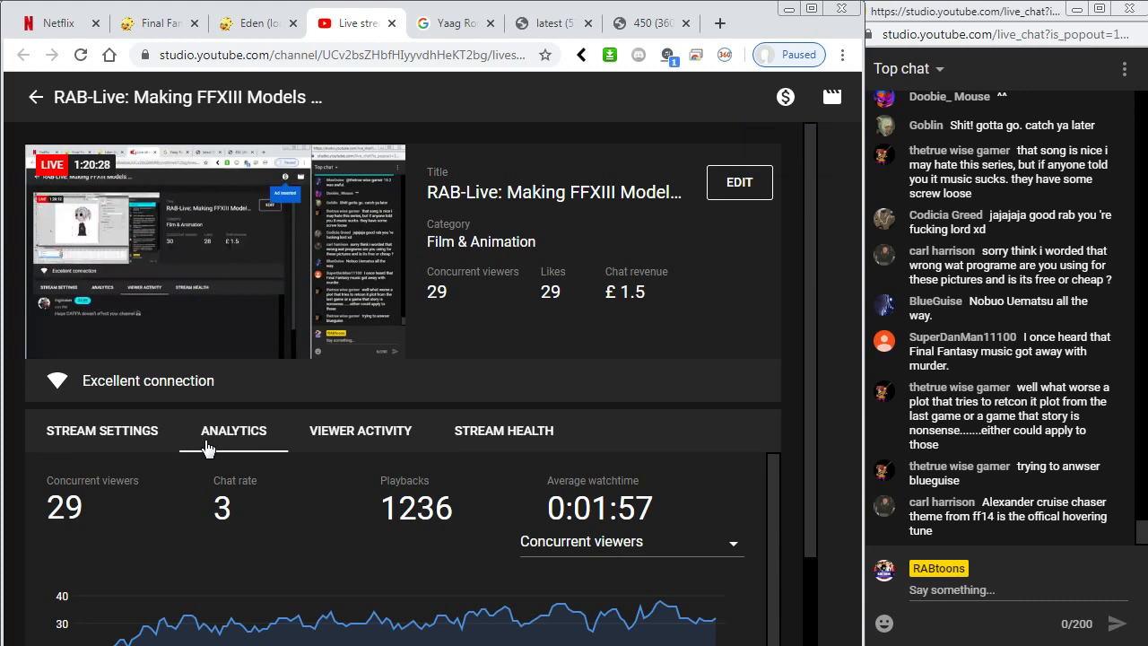
pyautogui.click(504, 439)
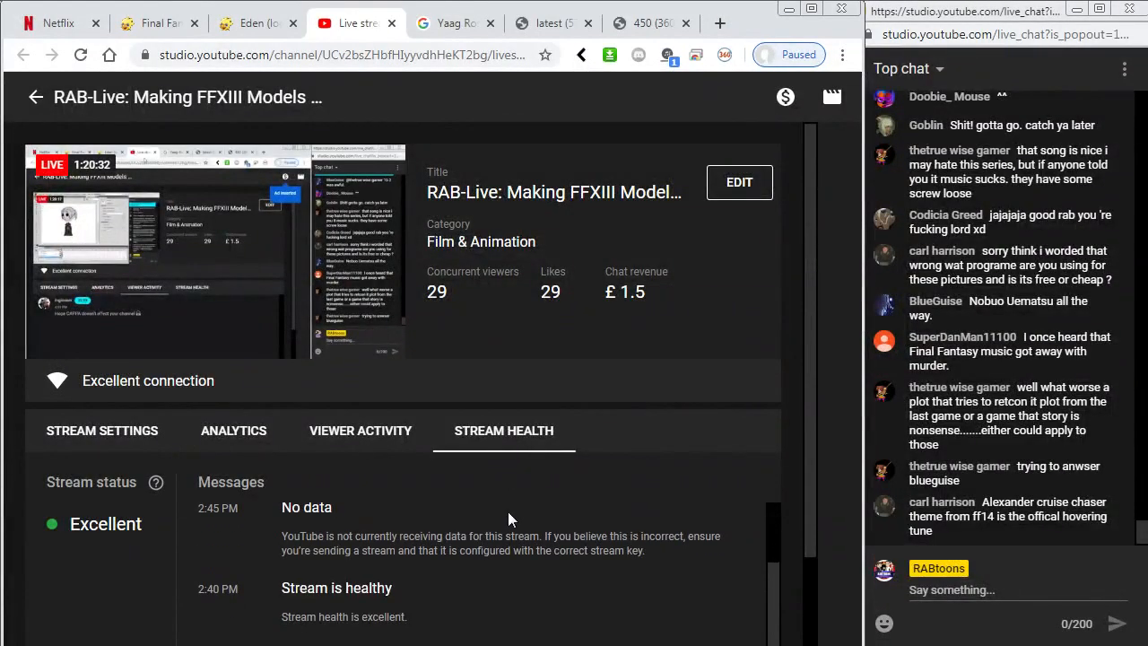
pyautogui.click(238, 453)
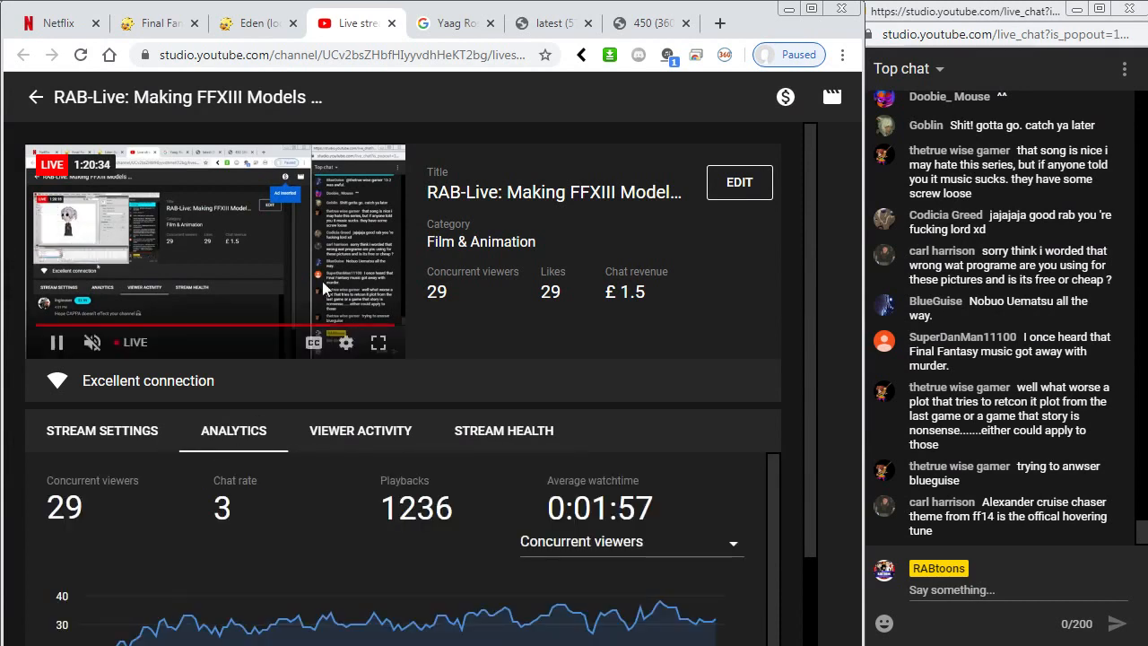
pyautogui.click(56, 342)
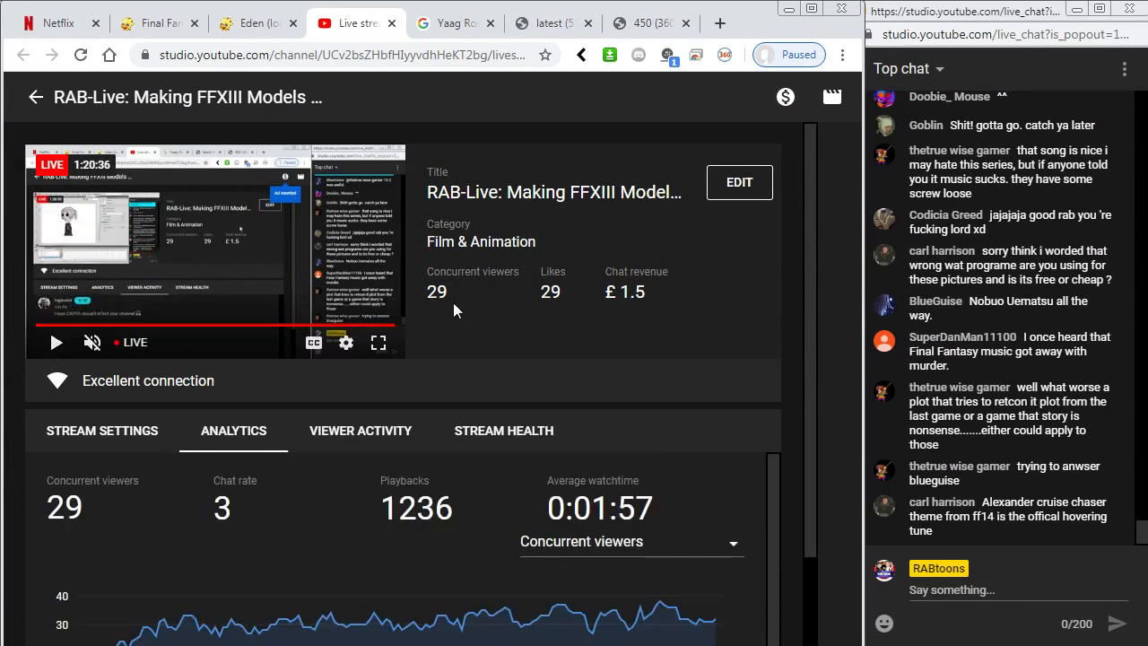
pyautogui.click(788, 10)
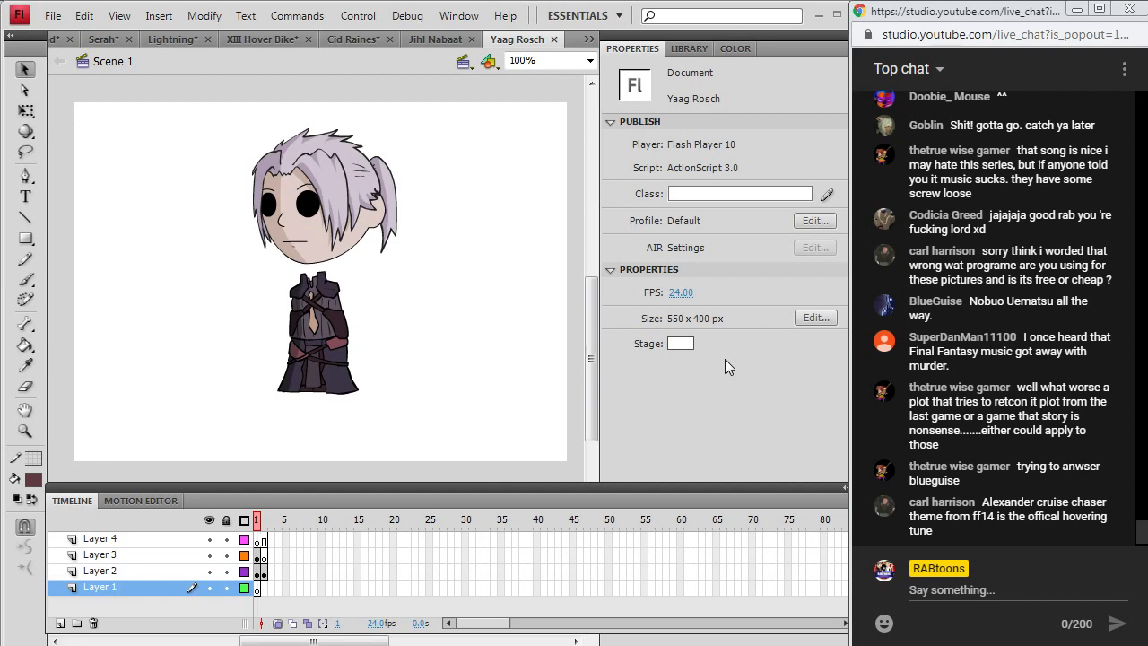
# Look over the finished character drawings in the Jihl Nabaat and Cid Raines documents.
pyautogui.click(53, 15)
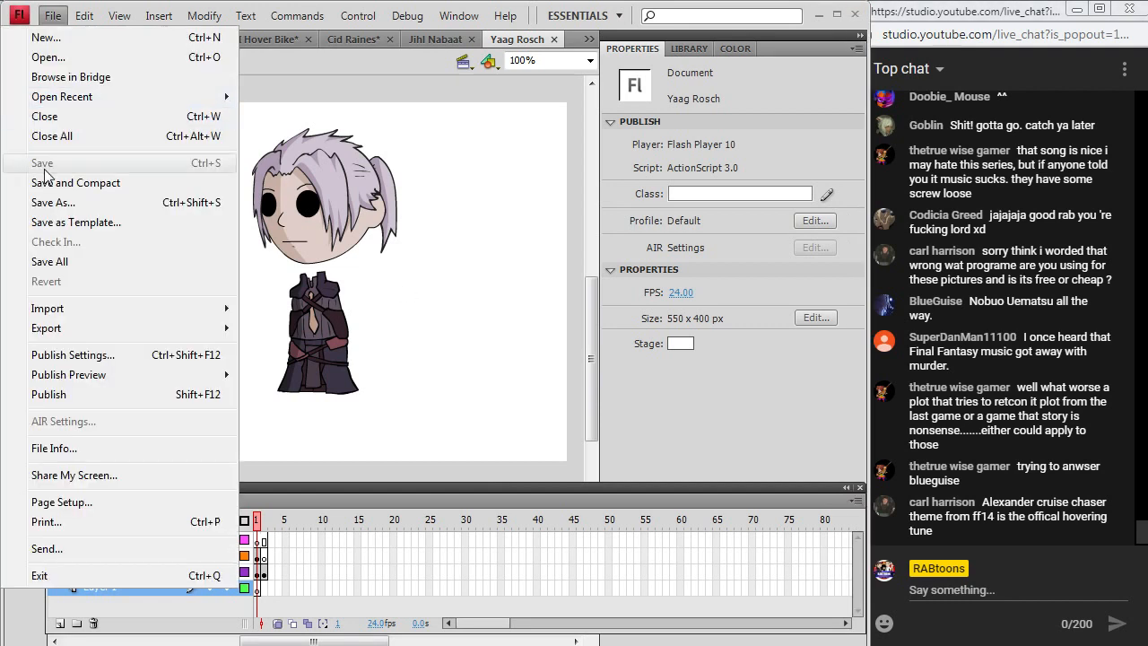
pyautogui.click(517, 46)
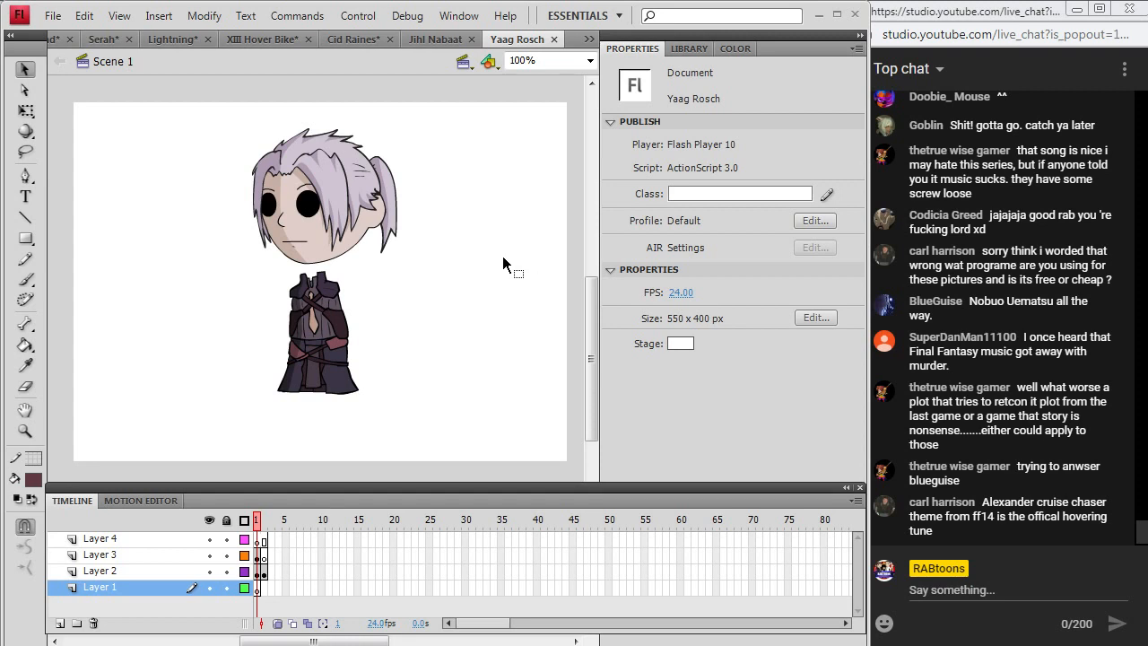
pyautogui.click(435, 40)
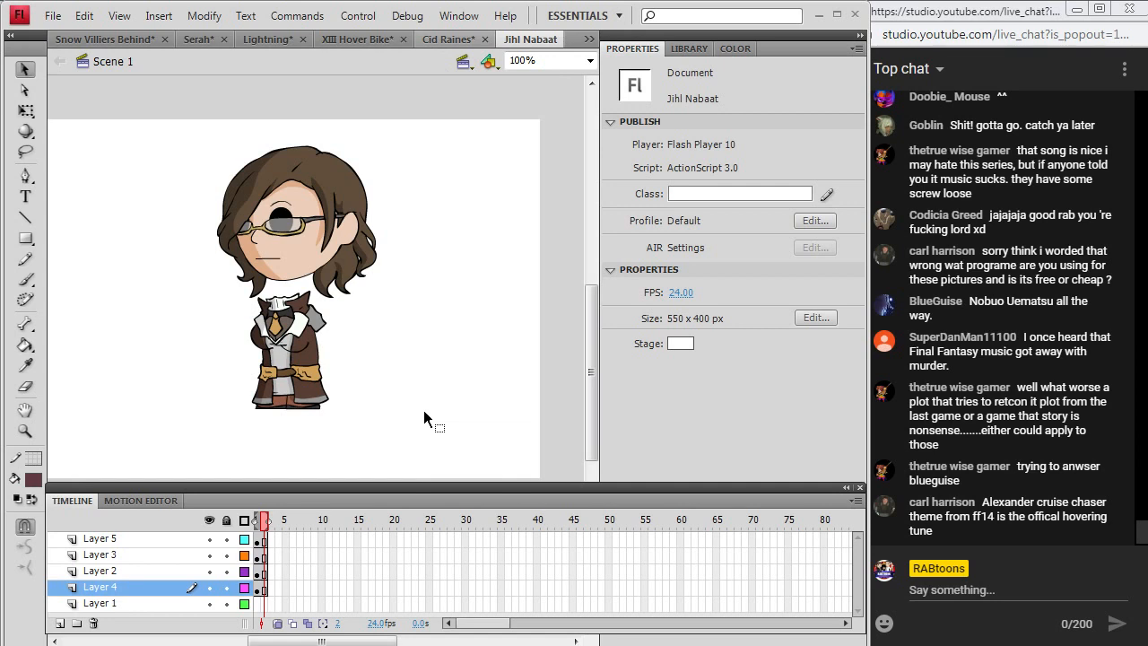
pyautogui.click(446, 39)
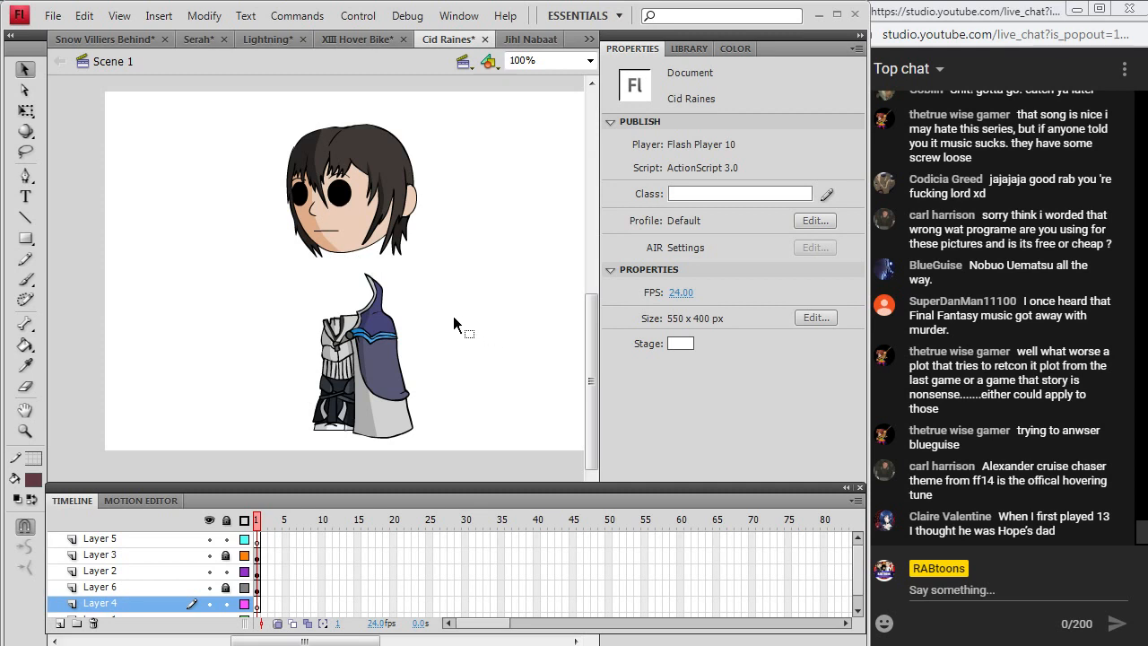
pyautogui.scroll(-3, 453, 324)
pyautogui.scroll(3, 453, 324)
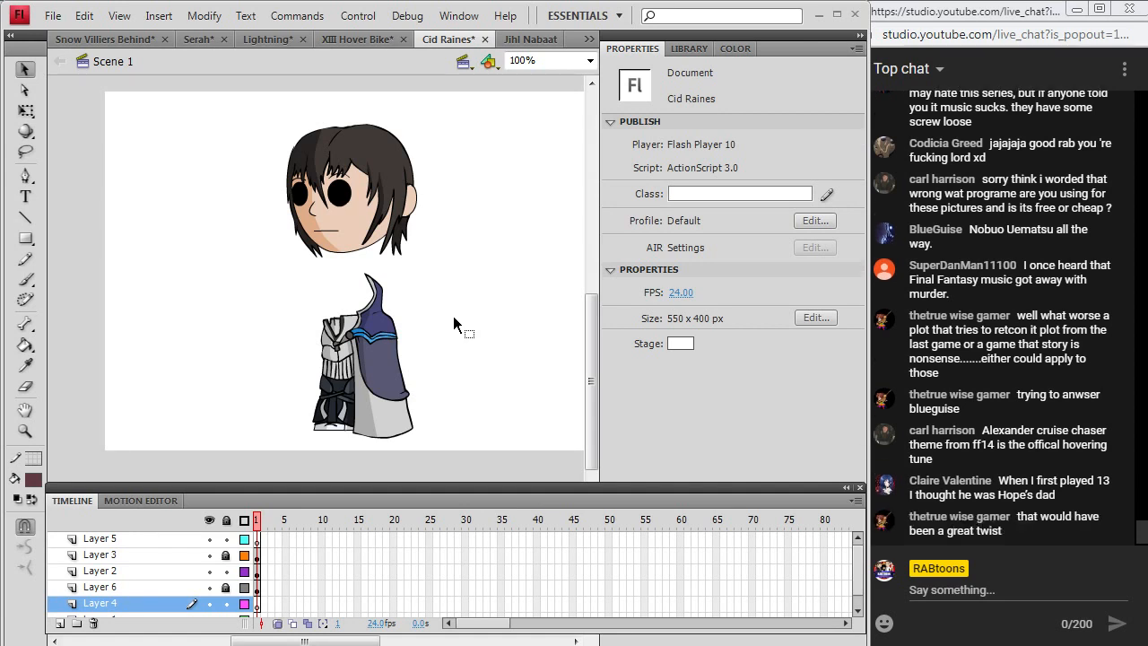
# Create a new blank ActionScript 3.0 document.
pyautogui.click(52, 16)
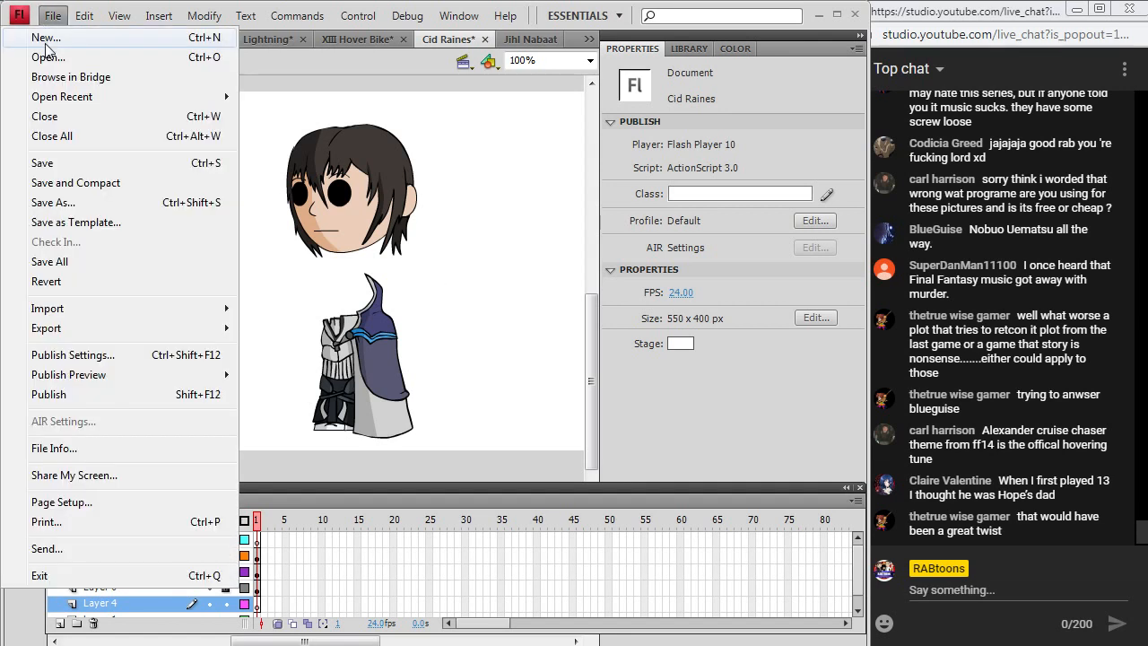
pyautogui.click(46, 39)
pyautogui.click(613, 498)
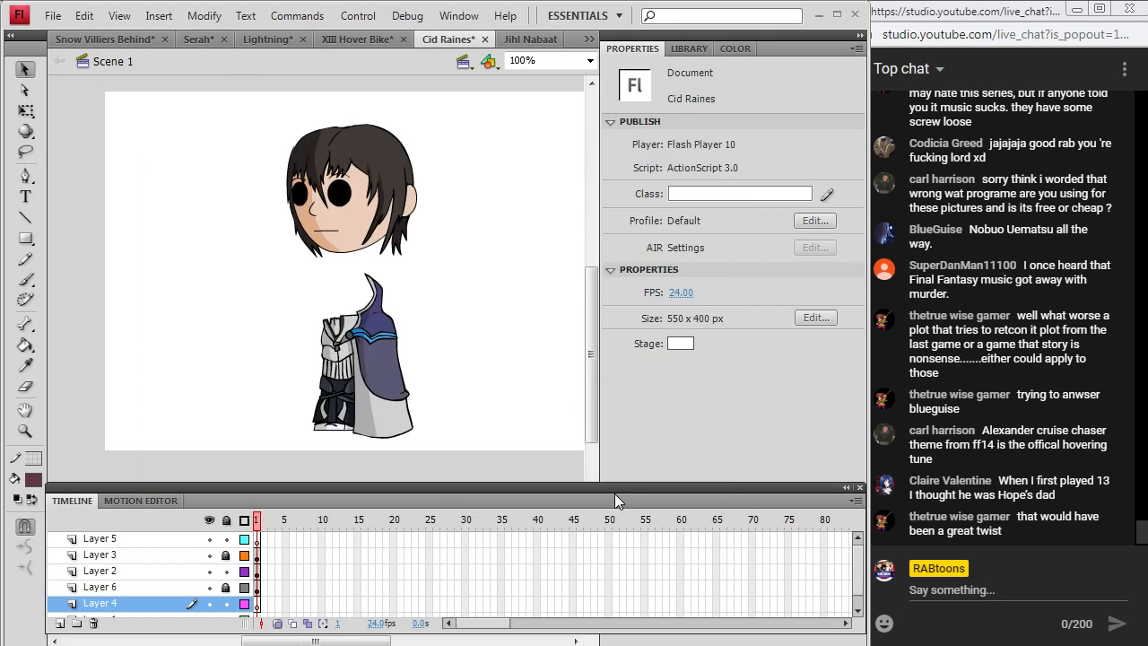
pyautogui.moveTo(593, 297); pyautogui.dragTo(606, 318)
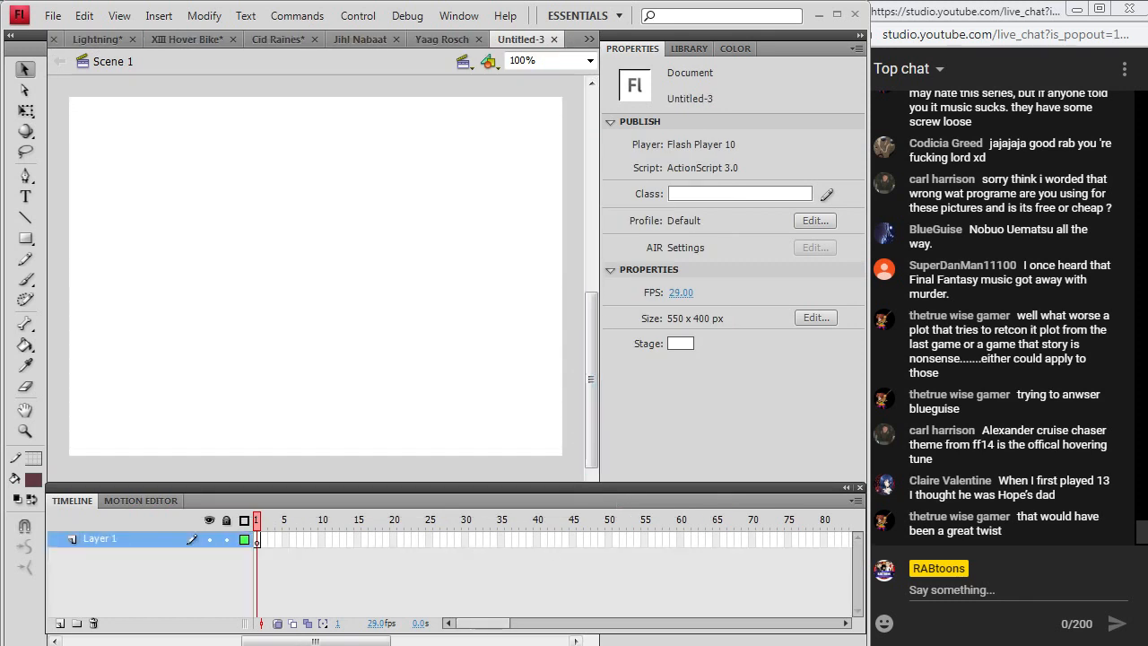
# Glance at the live stream page in the browser and pick the Brush tool in the new Flash document.
pyautogui.hotkey('alt', 'Tab')
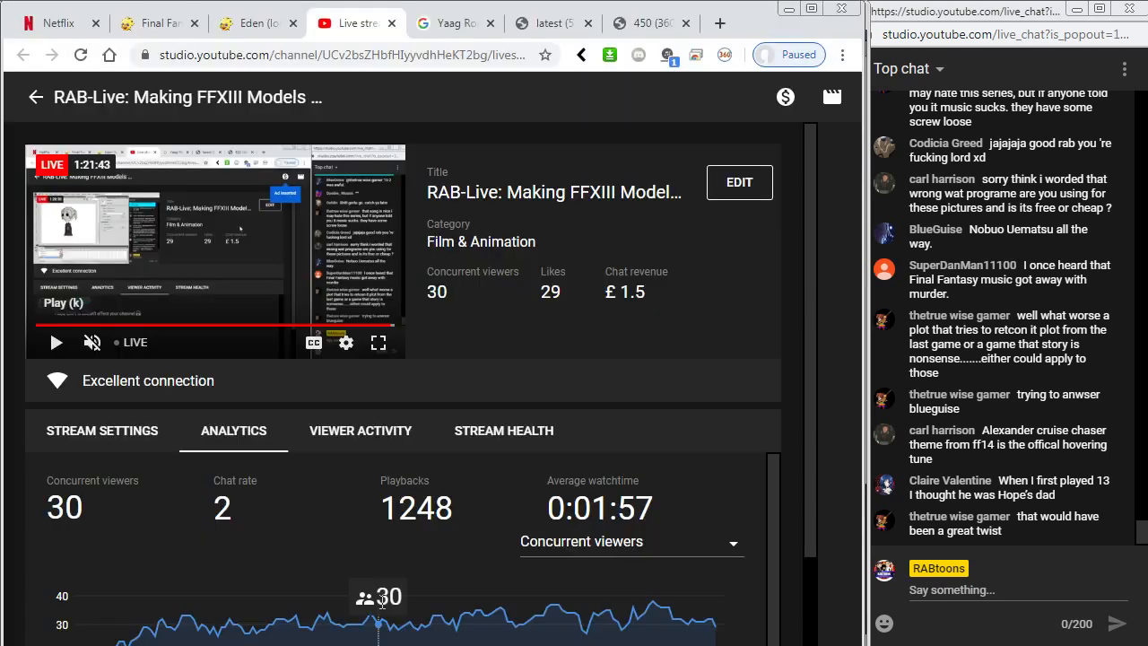
pyautogui.click(788, 9)
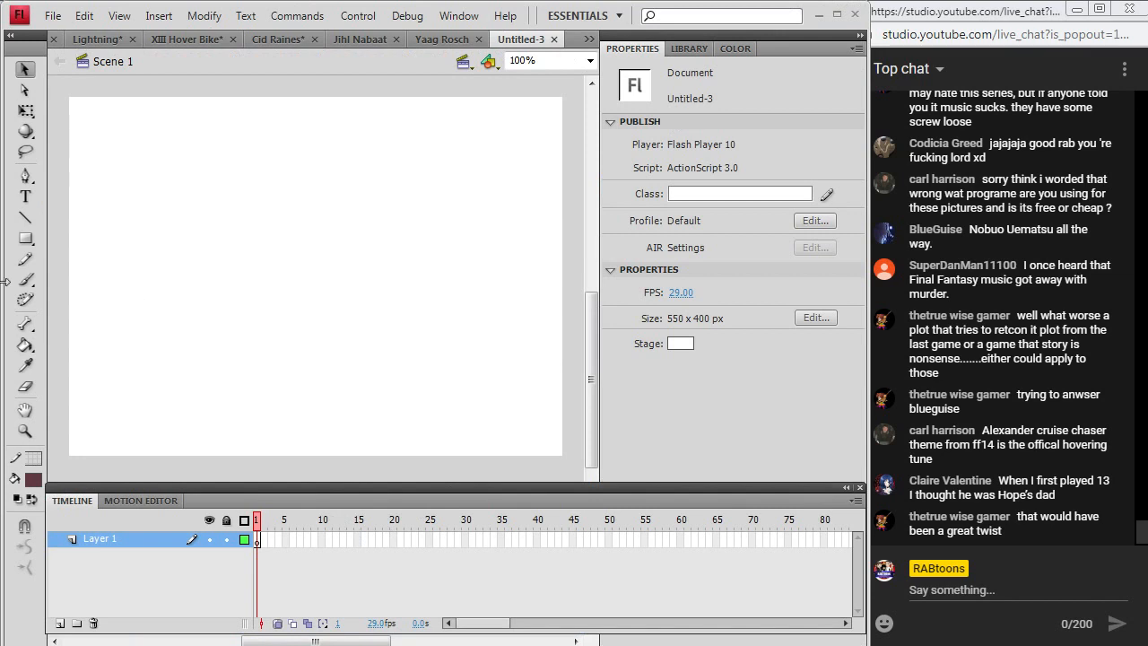
pyautogui.click(32, 283)
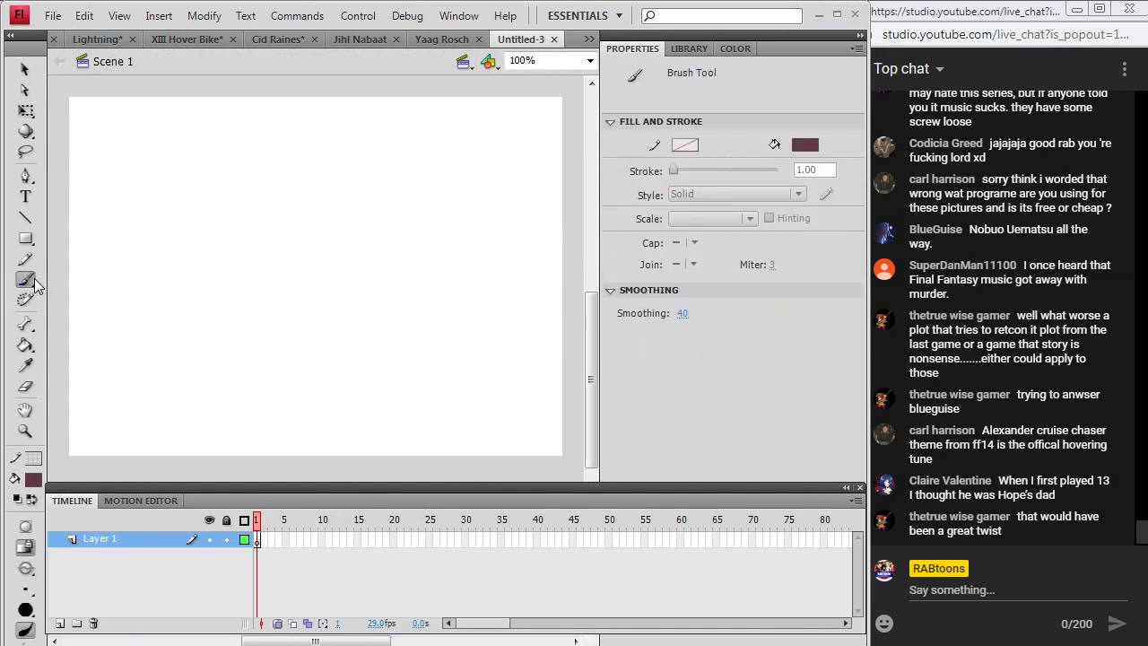